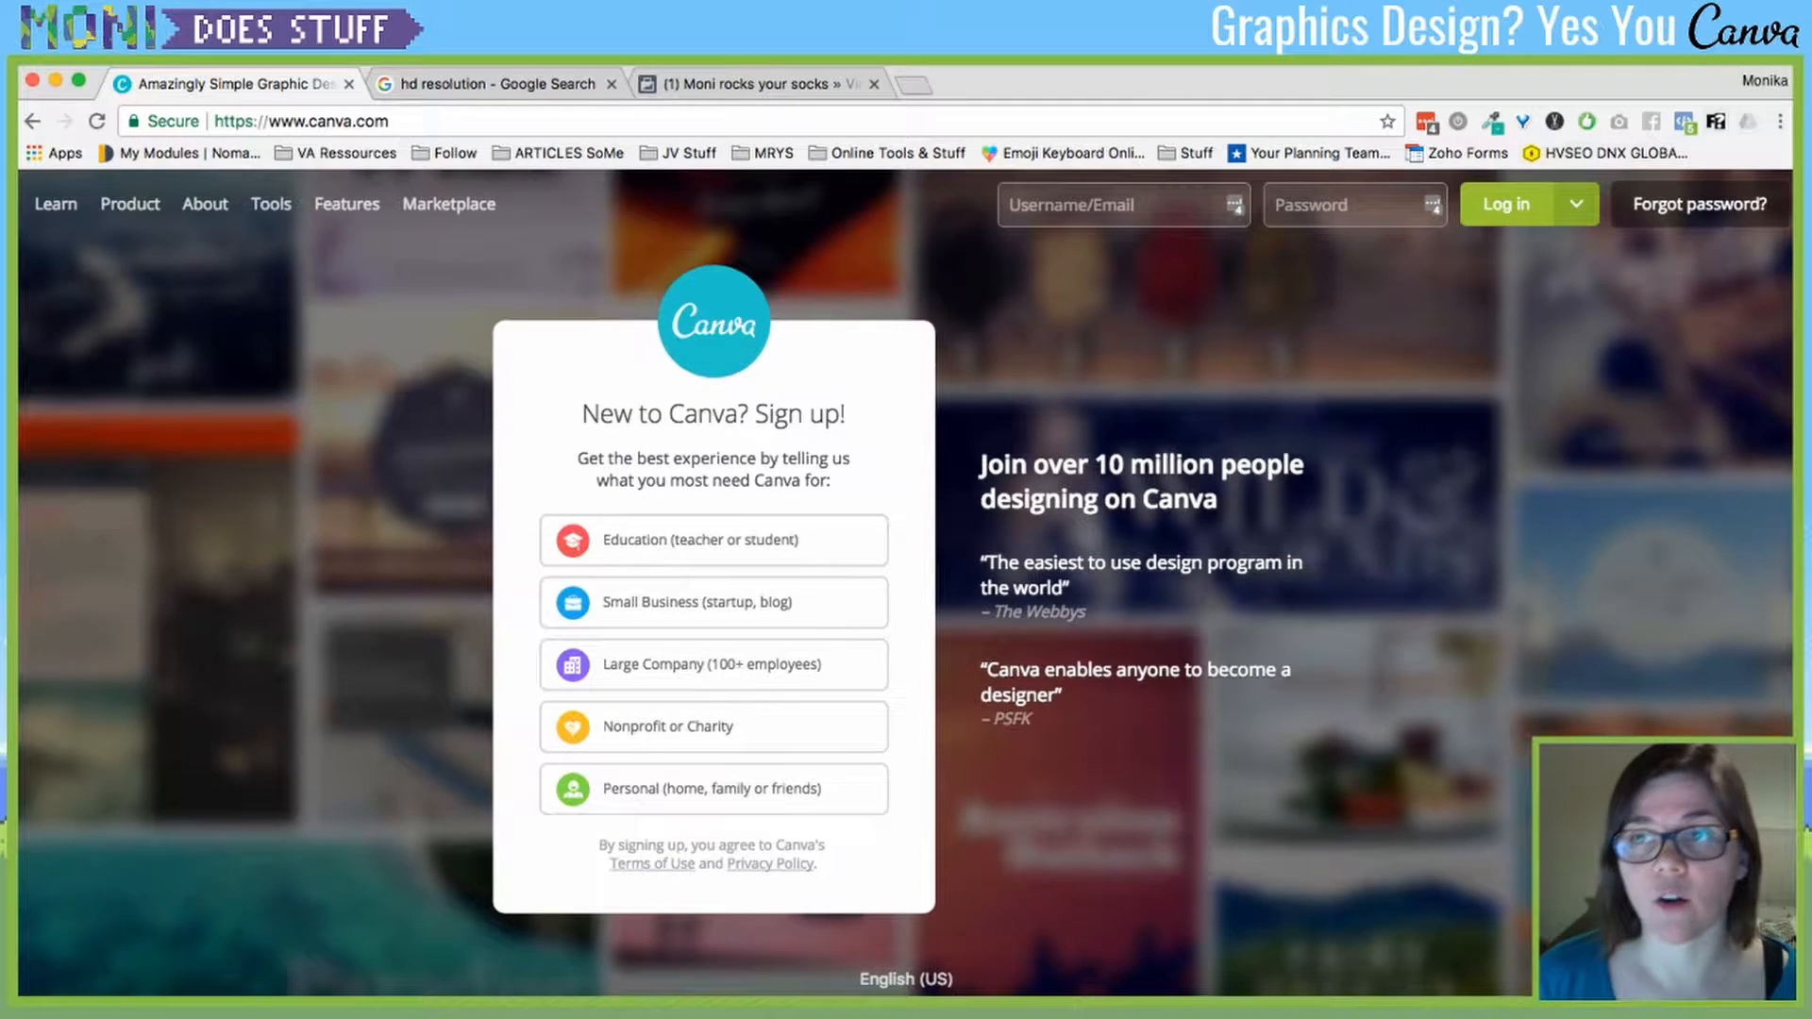
- Log in to Canva using the Google sign-in option
left_click(1575, 204)
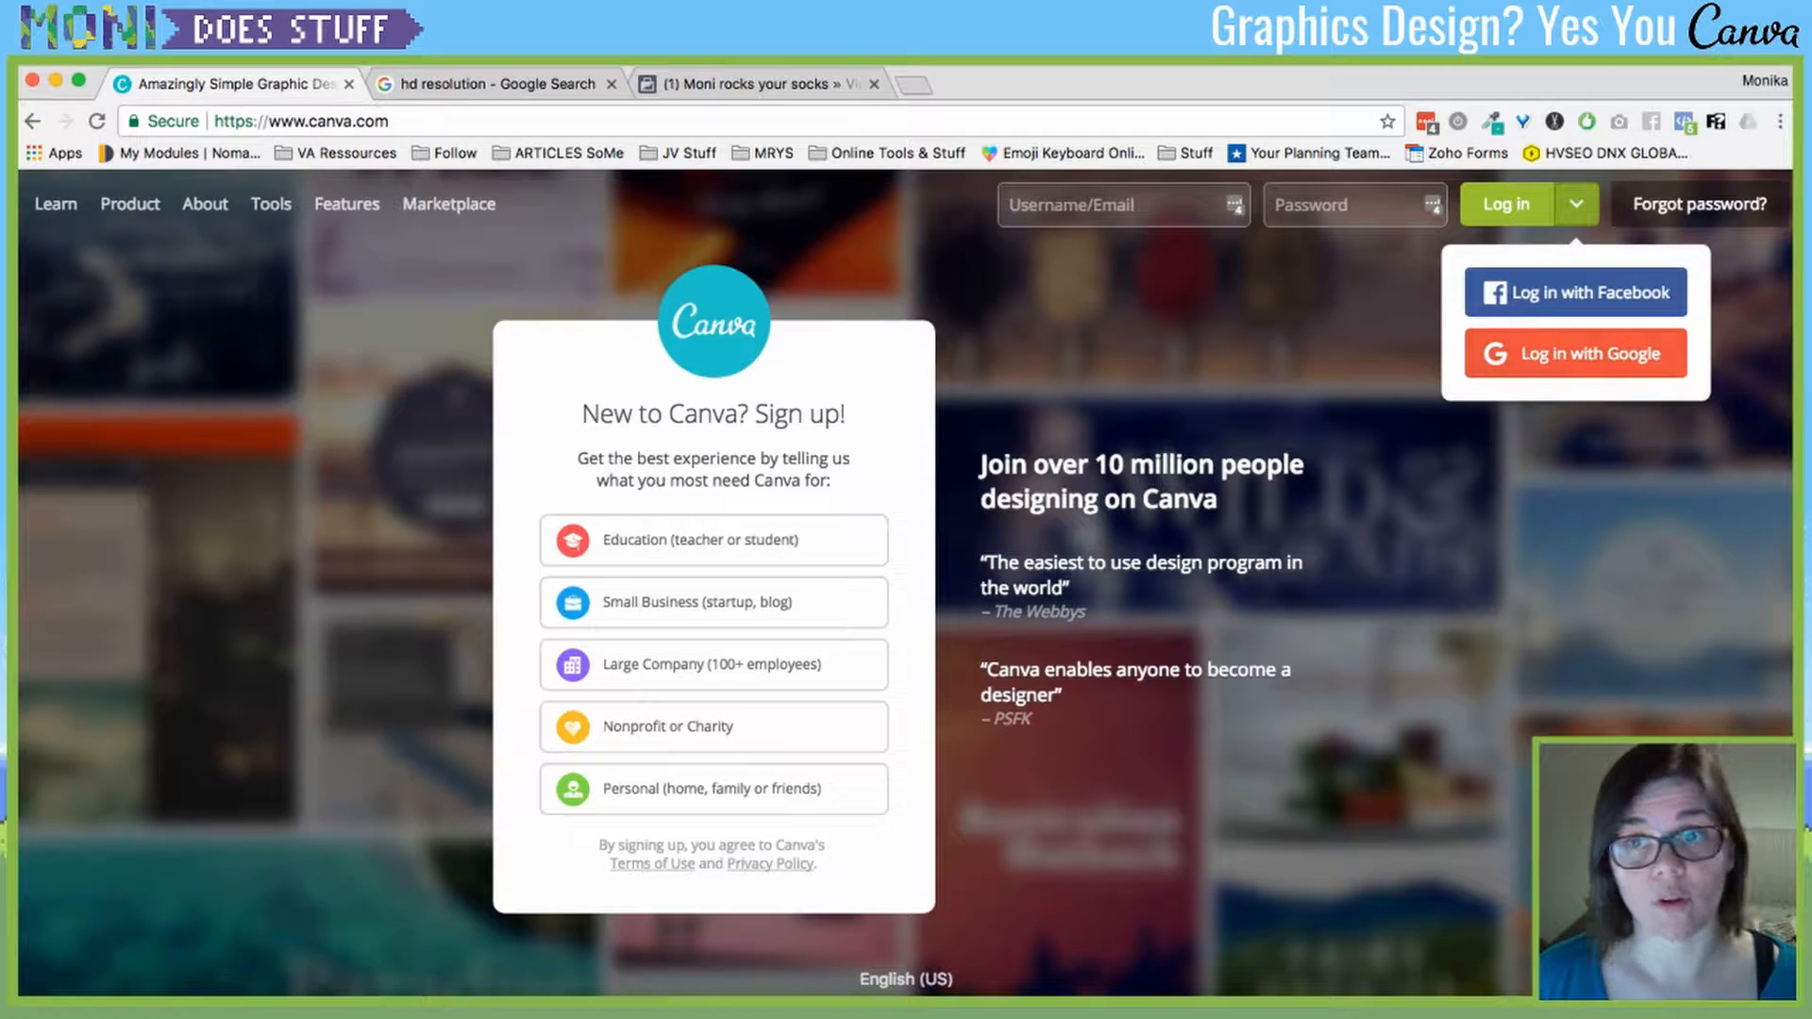
left_click(1085, 205)
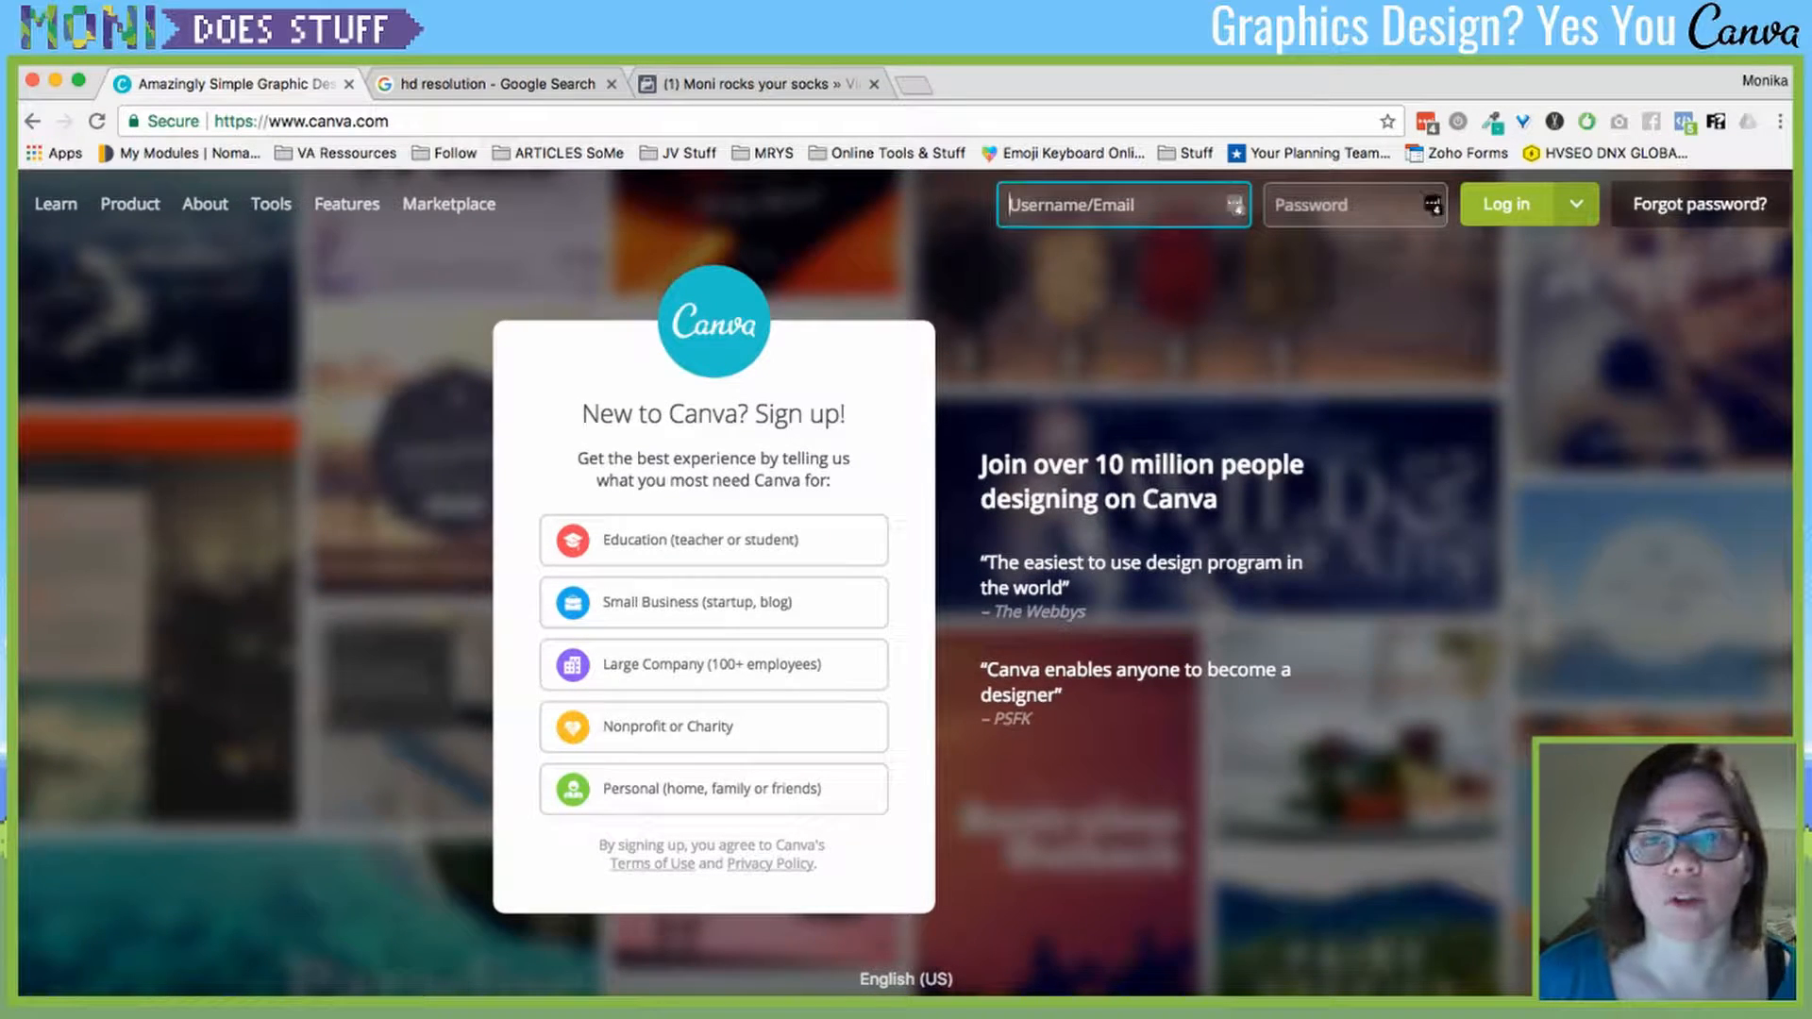
left_click(1575, 204)
left_click(1574, 352)
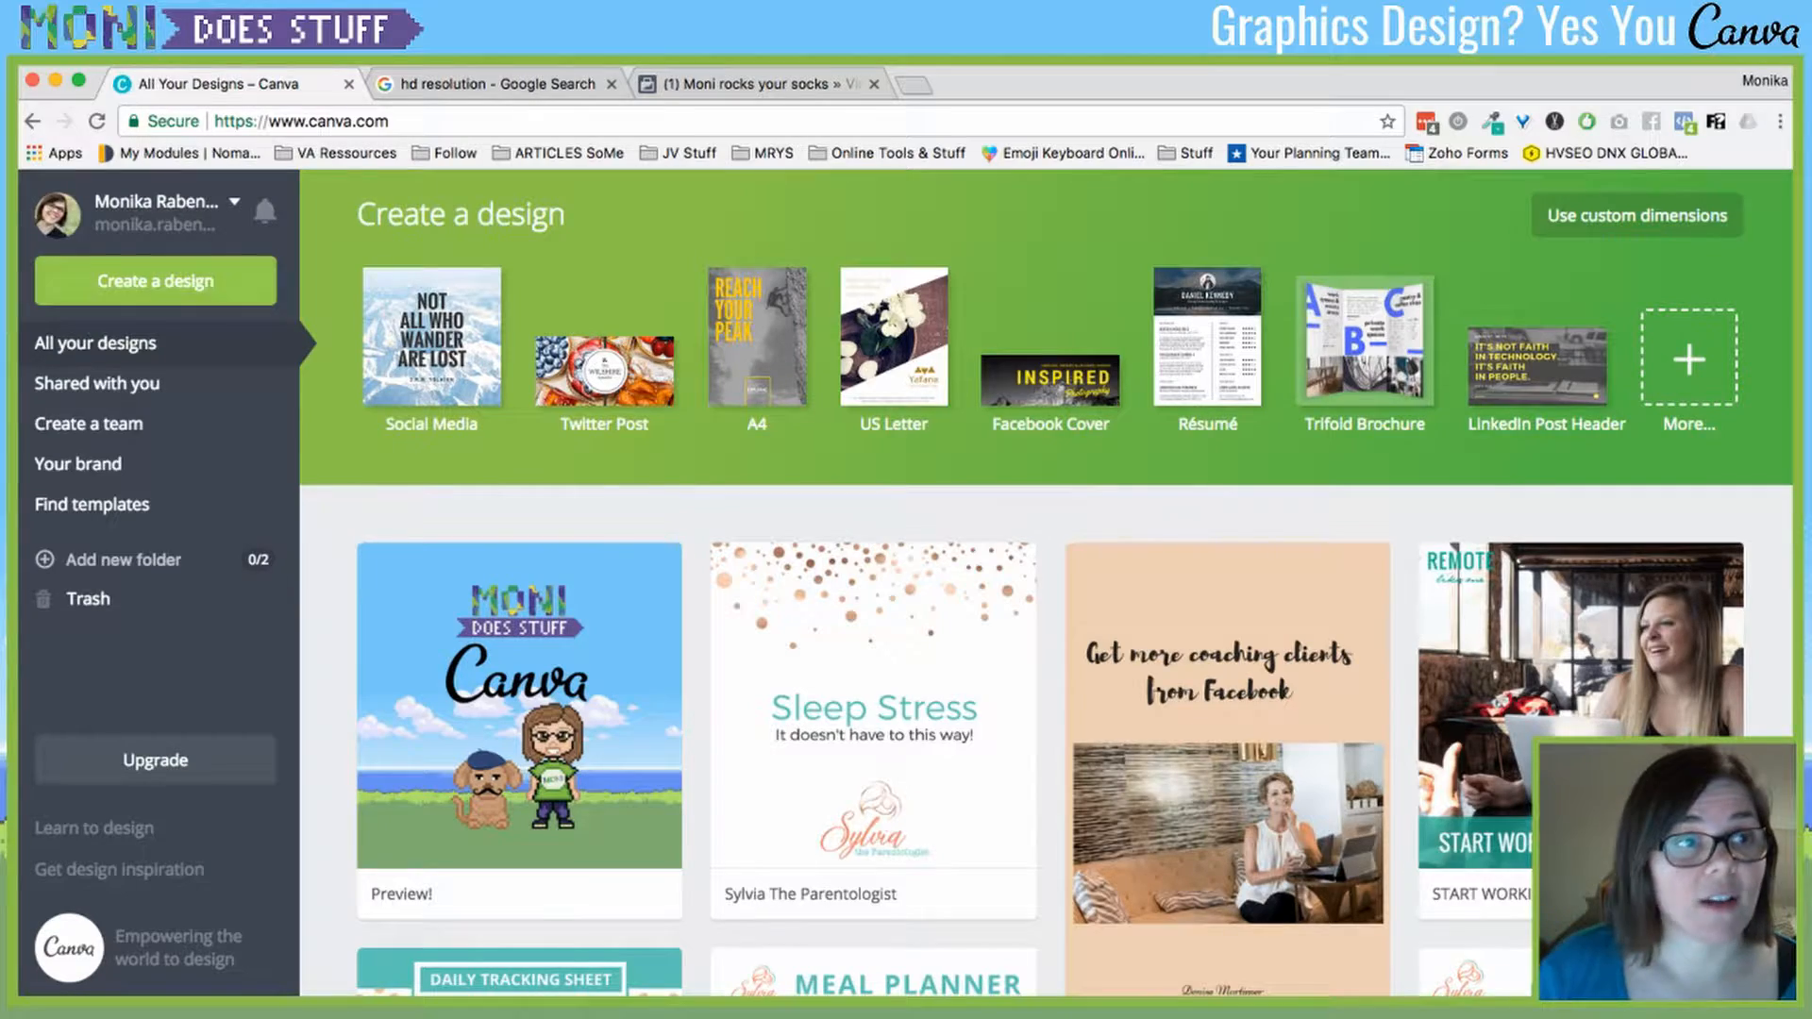
- Open Account settings and review the account info, including the interface language setting
left_click(234, 202)
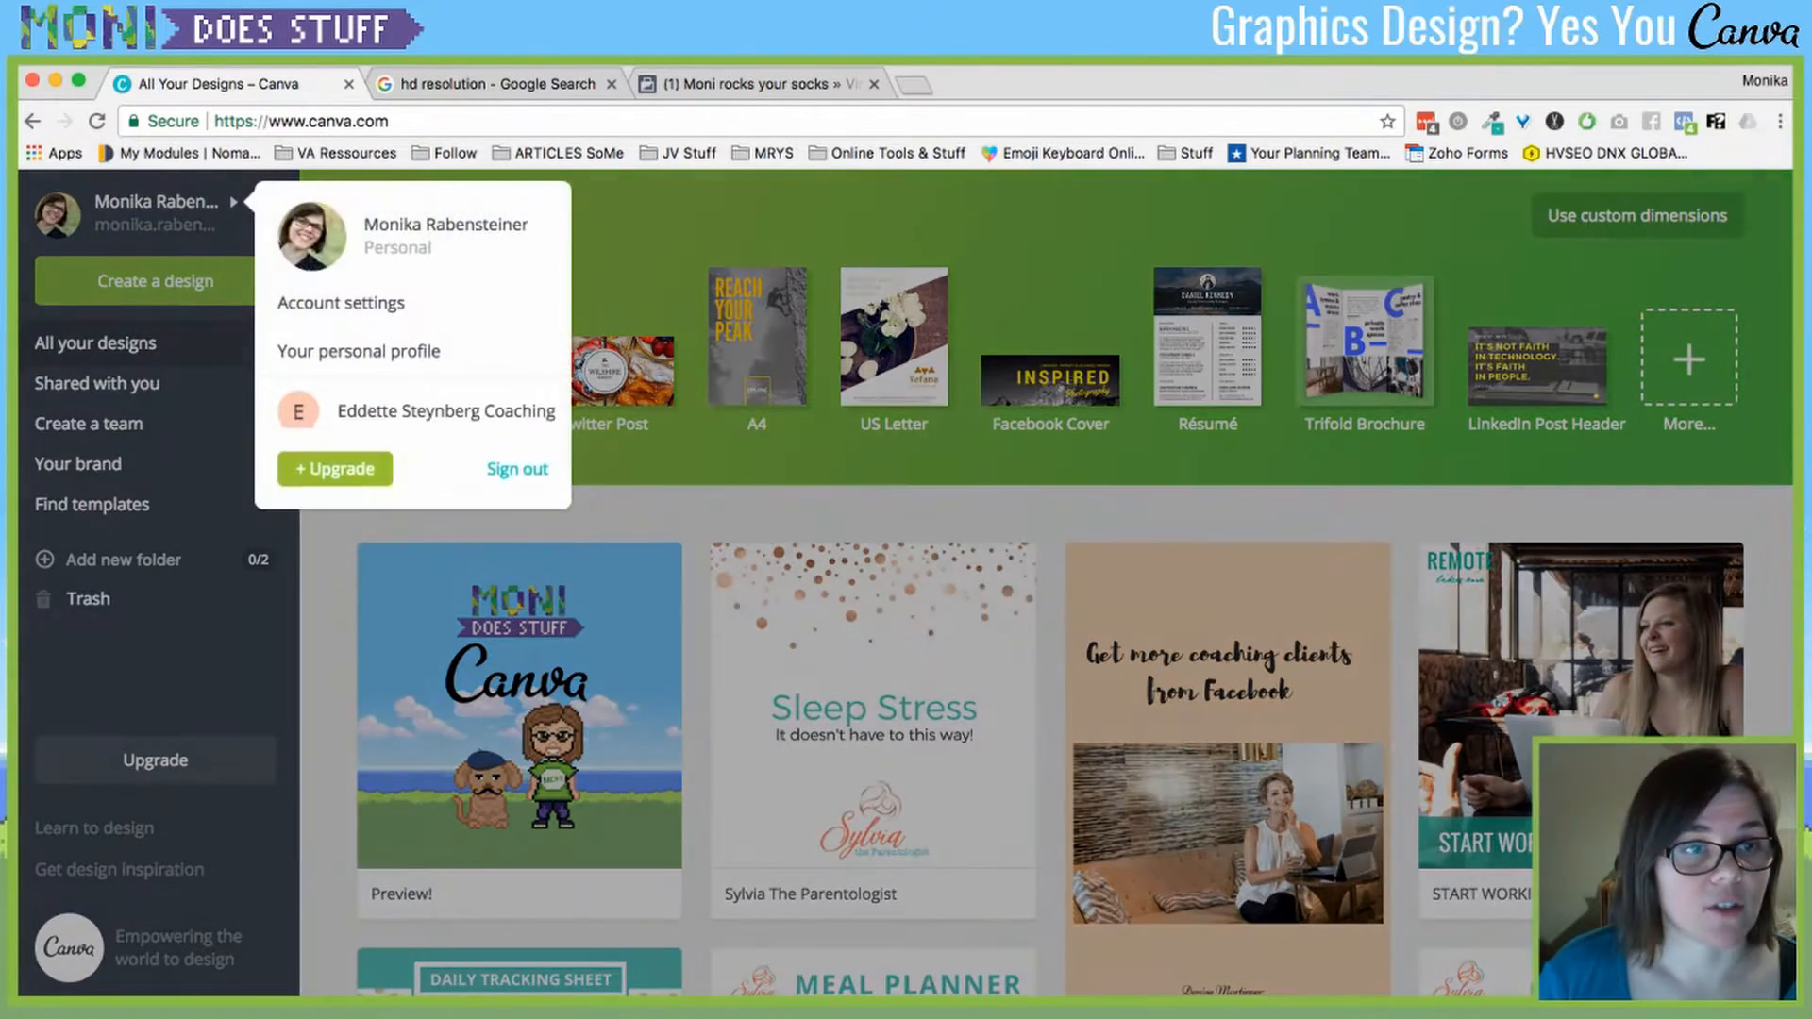
left_click(234, 202)
left_click(234, 202)
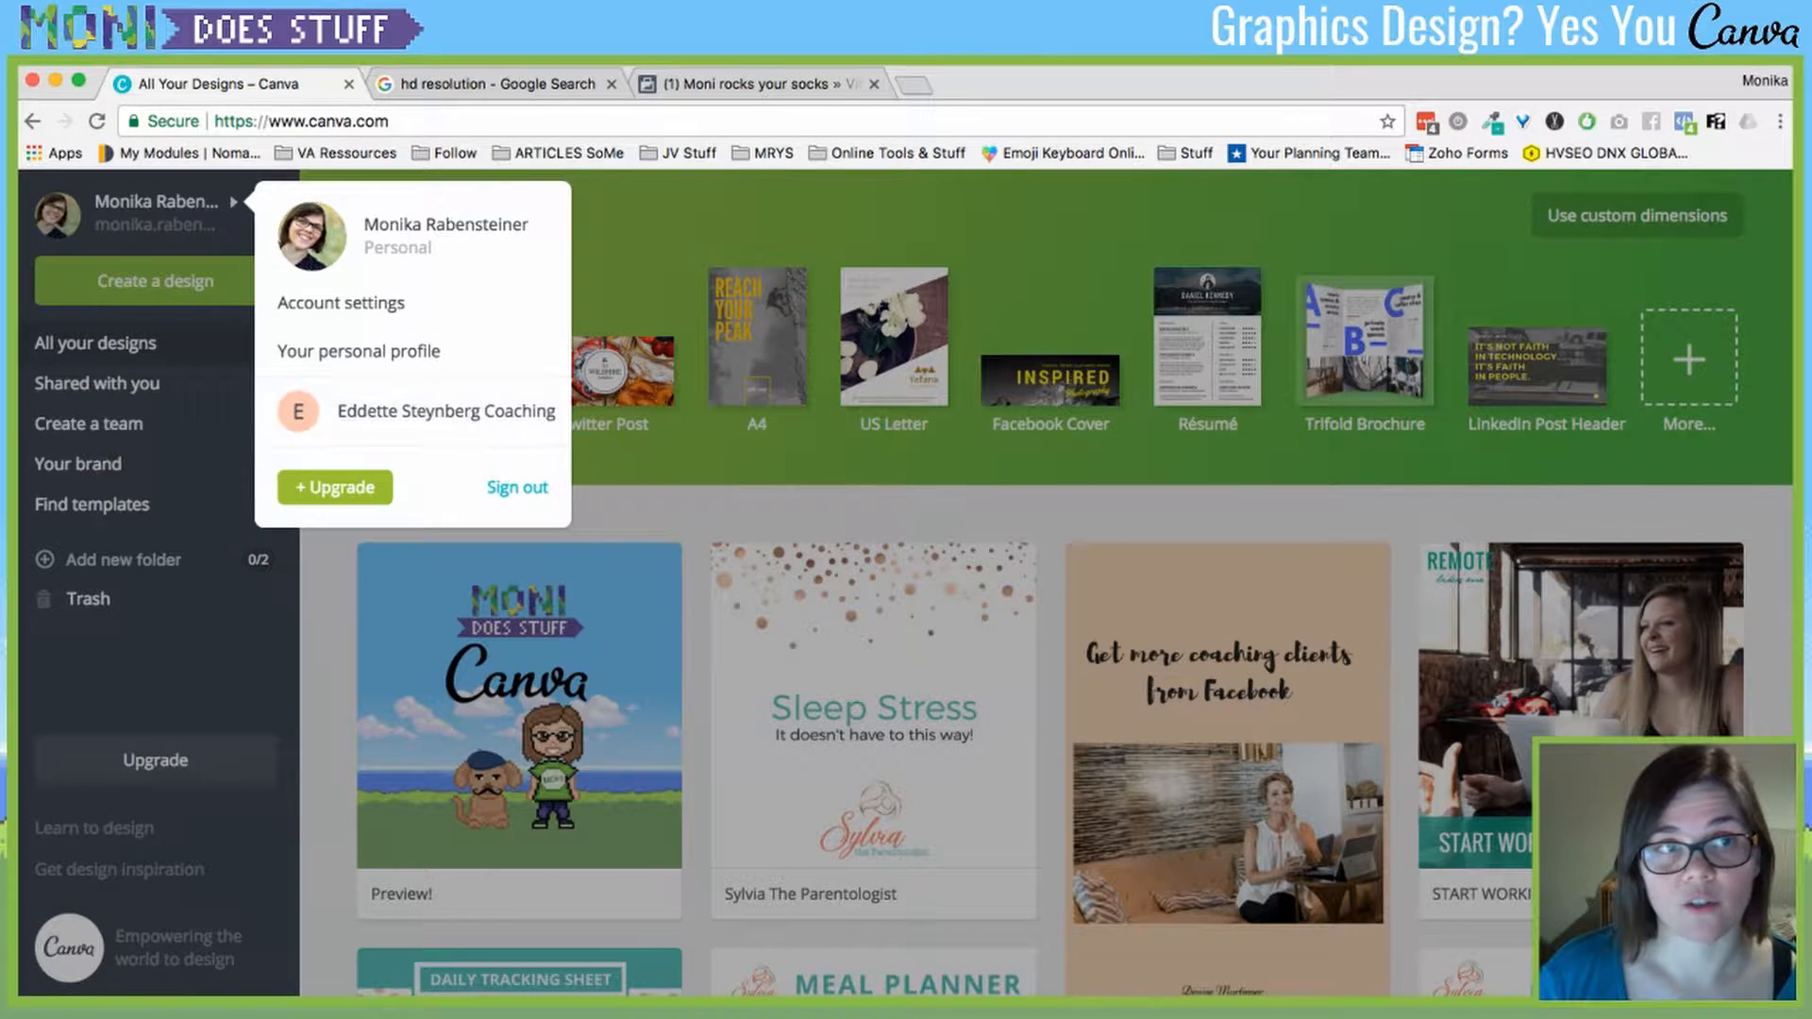
left_click(340, 303)
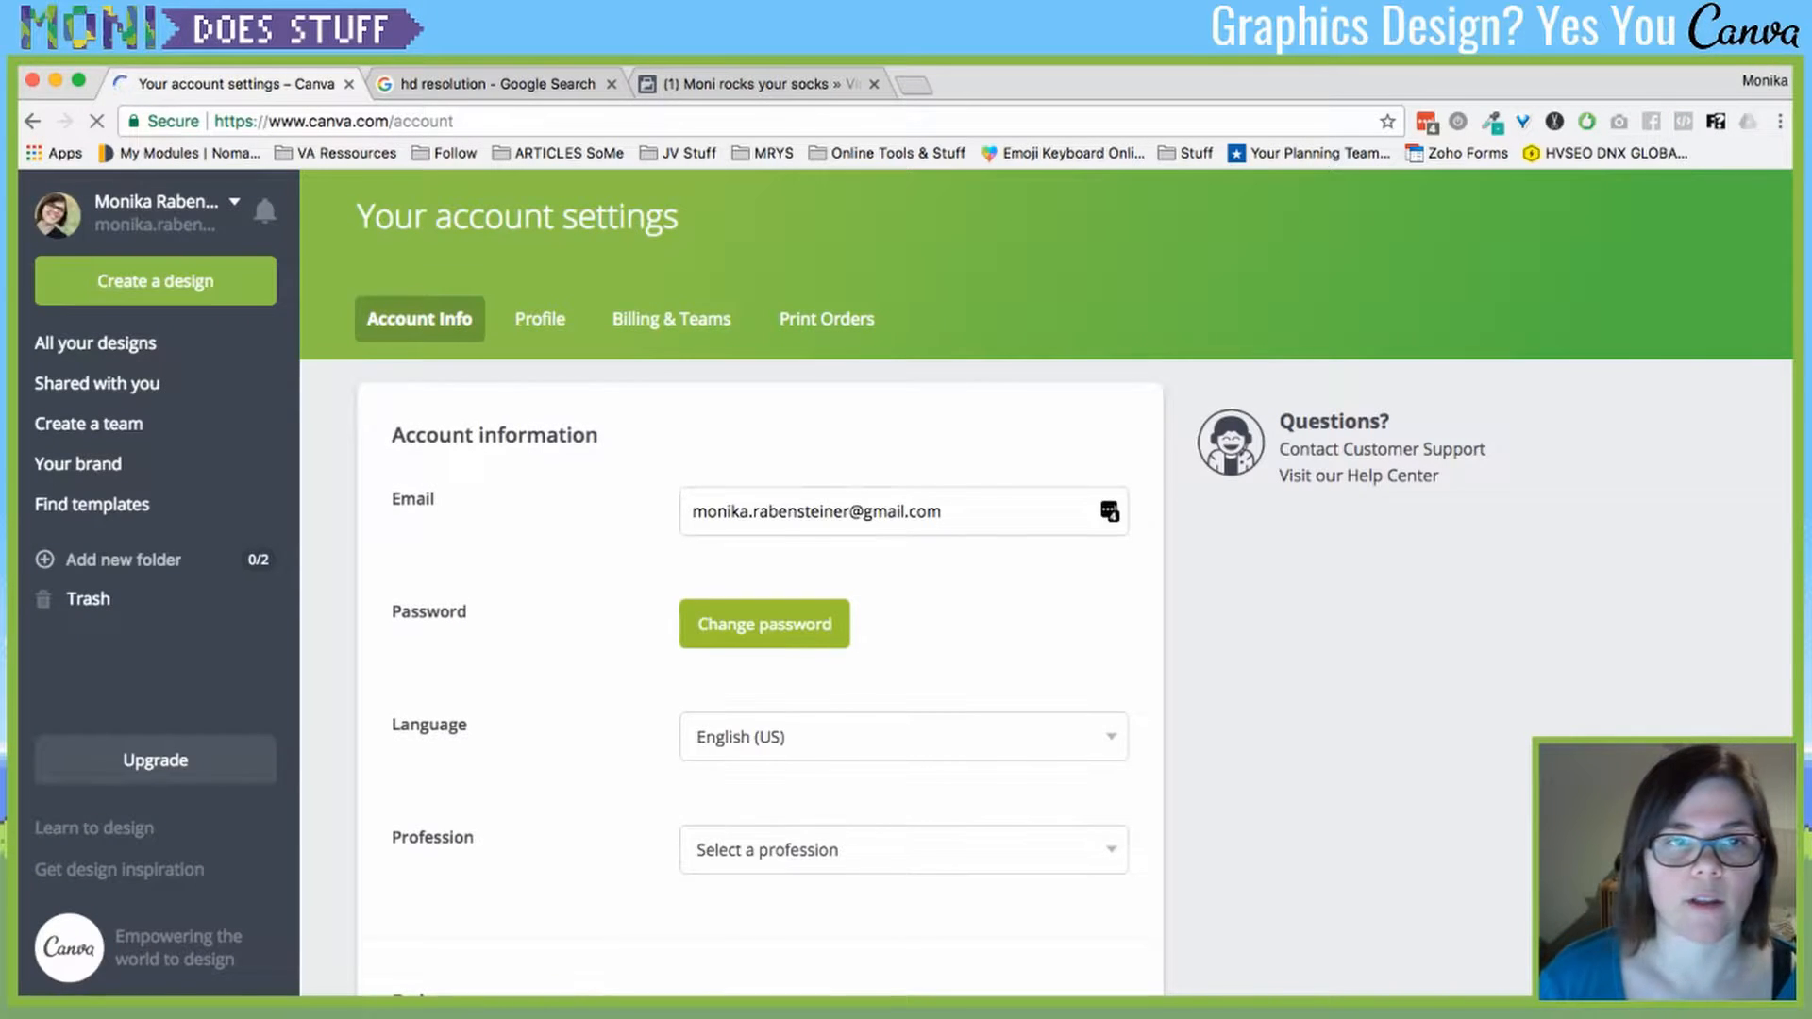
scroll(904, 589, "down", 3)
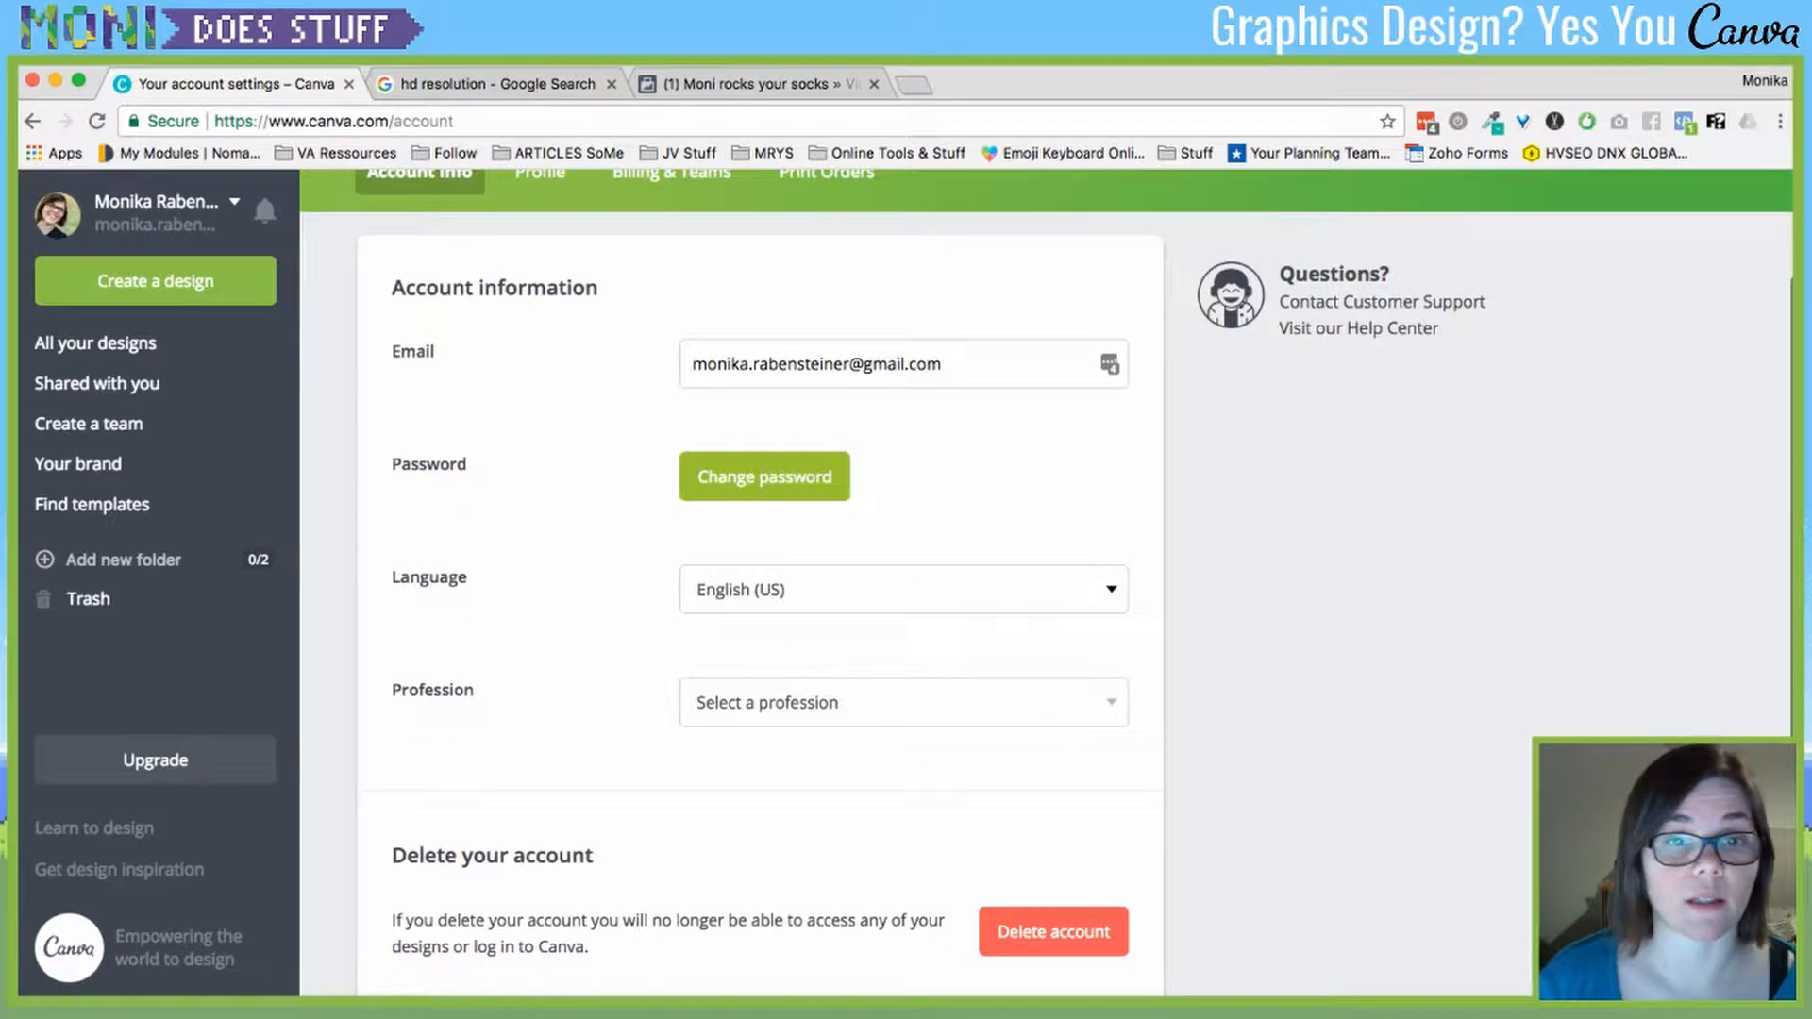
left_click(903, 590)
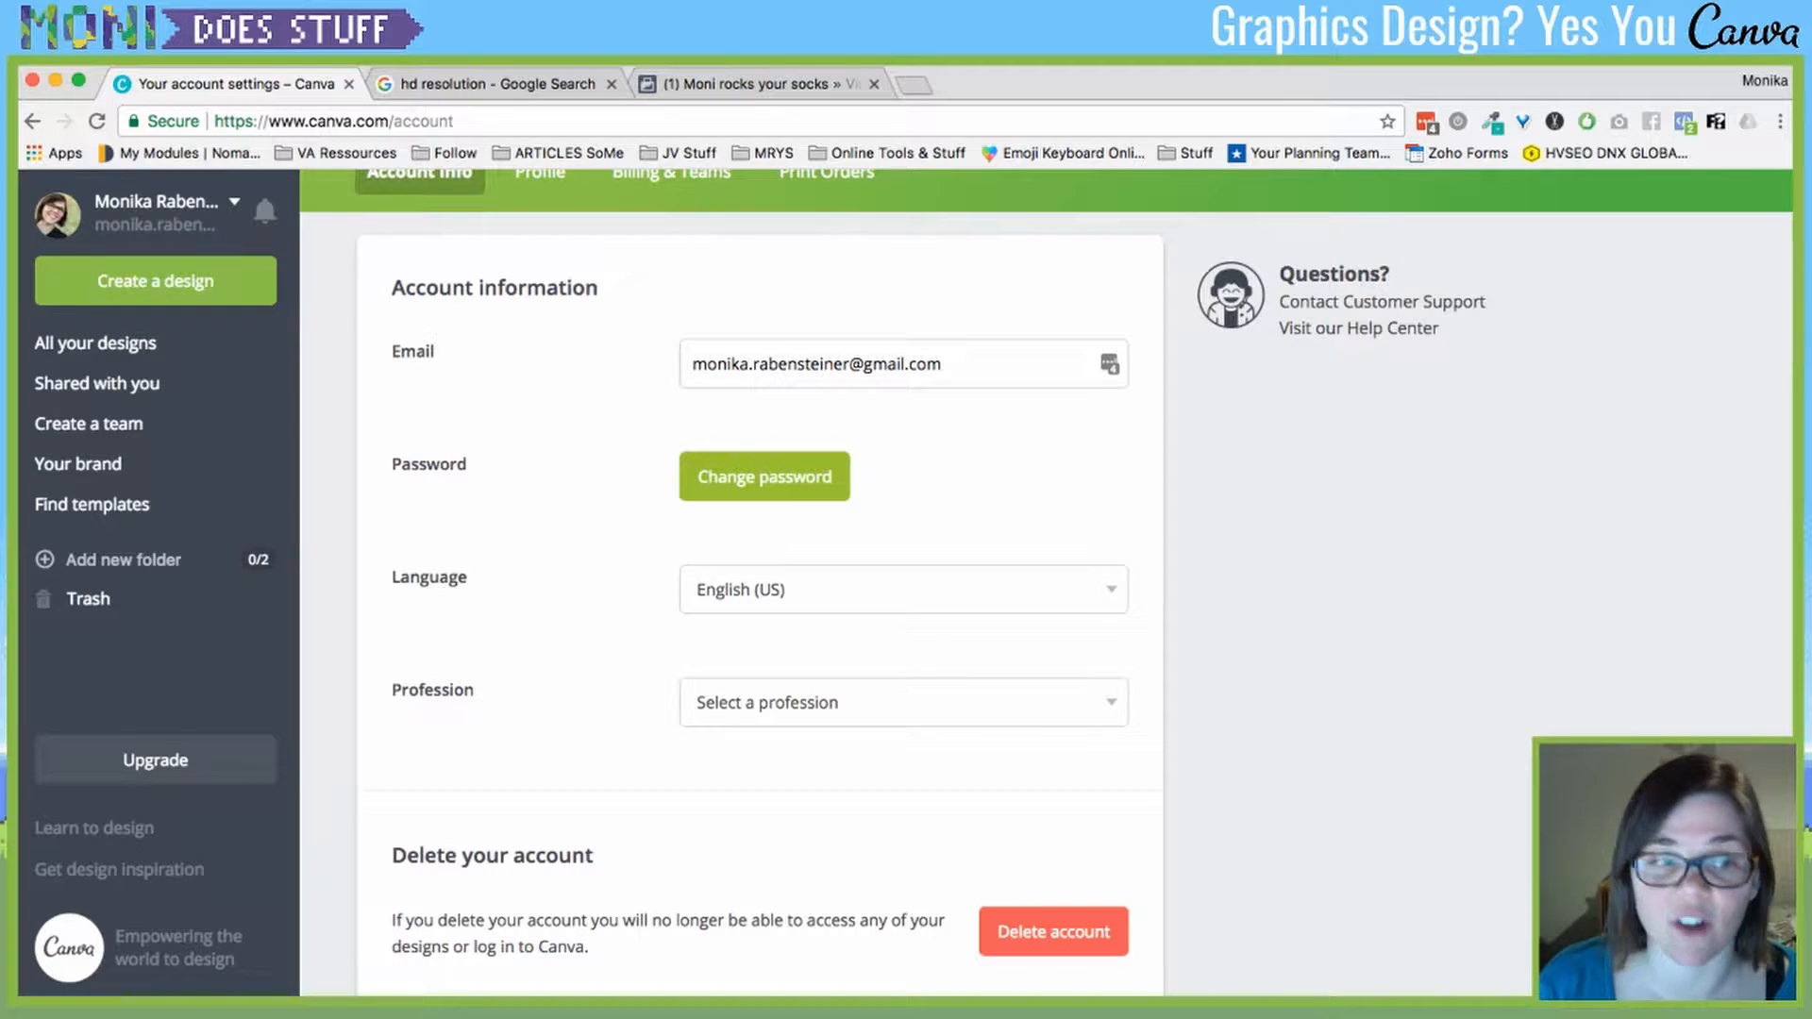
scroll(1045, 578, "down", 2)
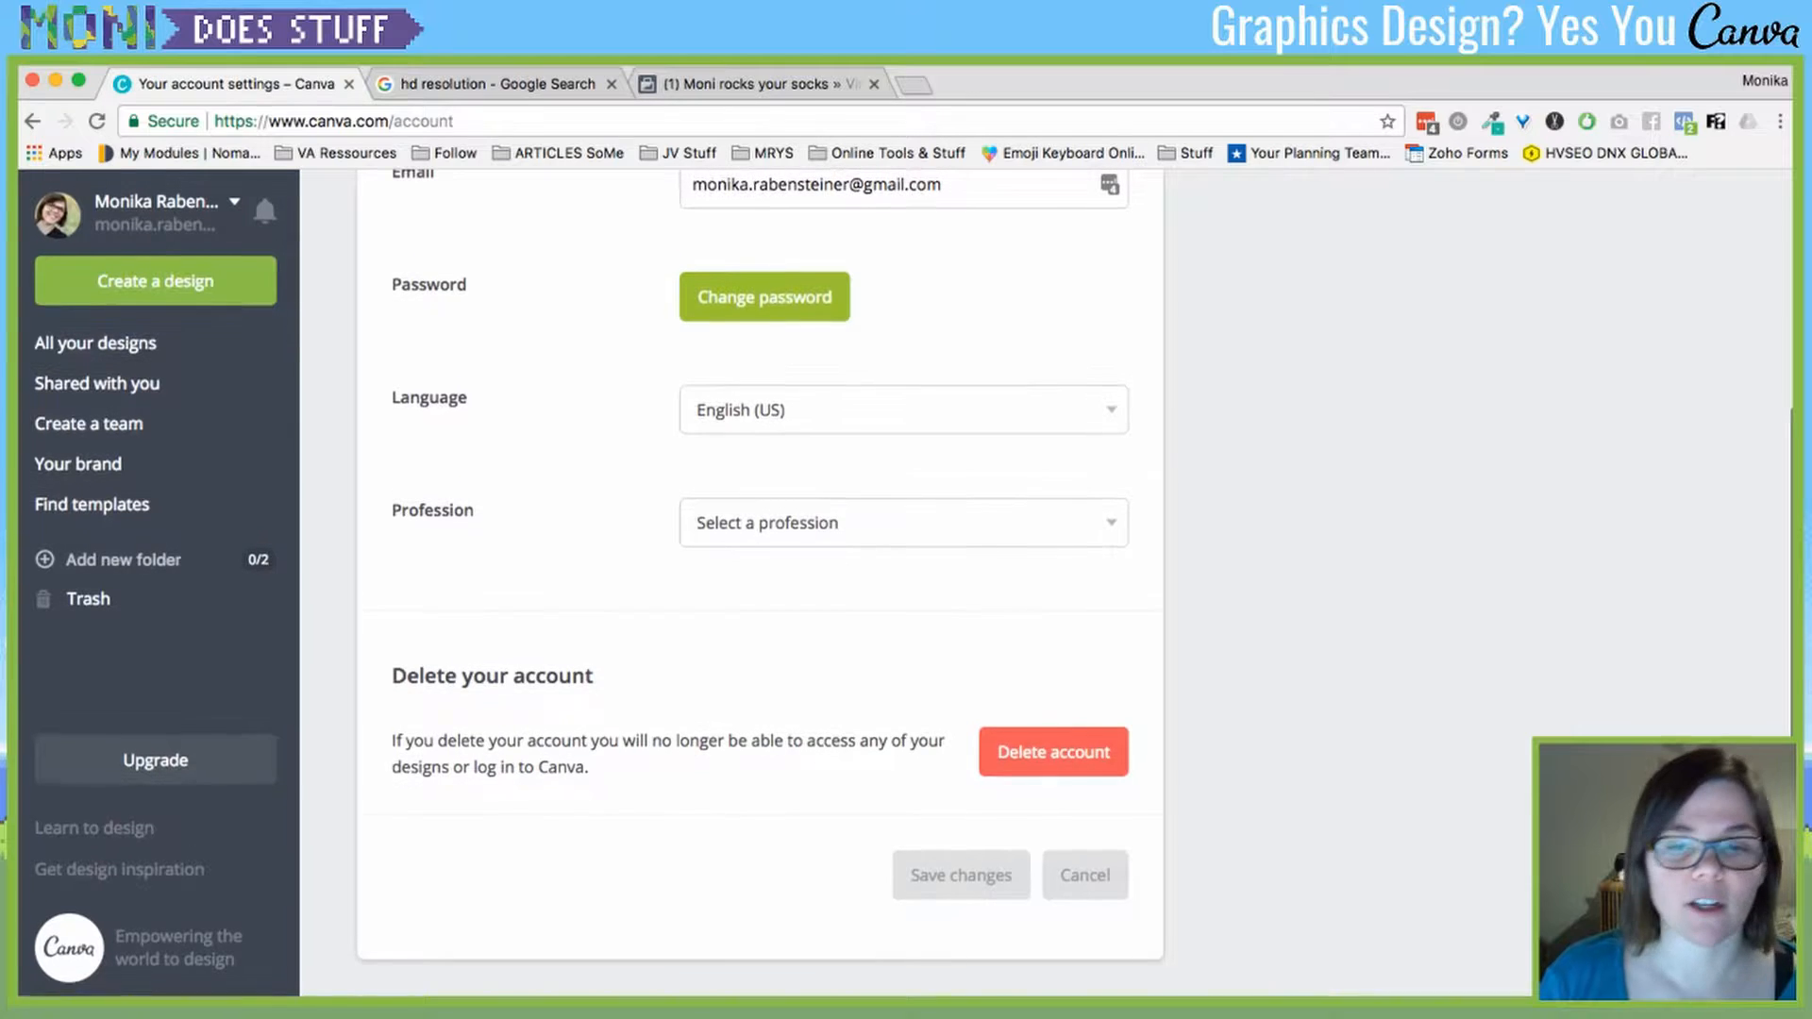
scroll(1045, 578, "up", 4)
- Review the Billing & Teams details, comparing them with the Account Info section
left_click(671, 326)
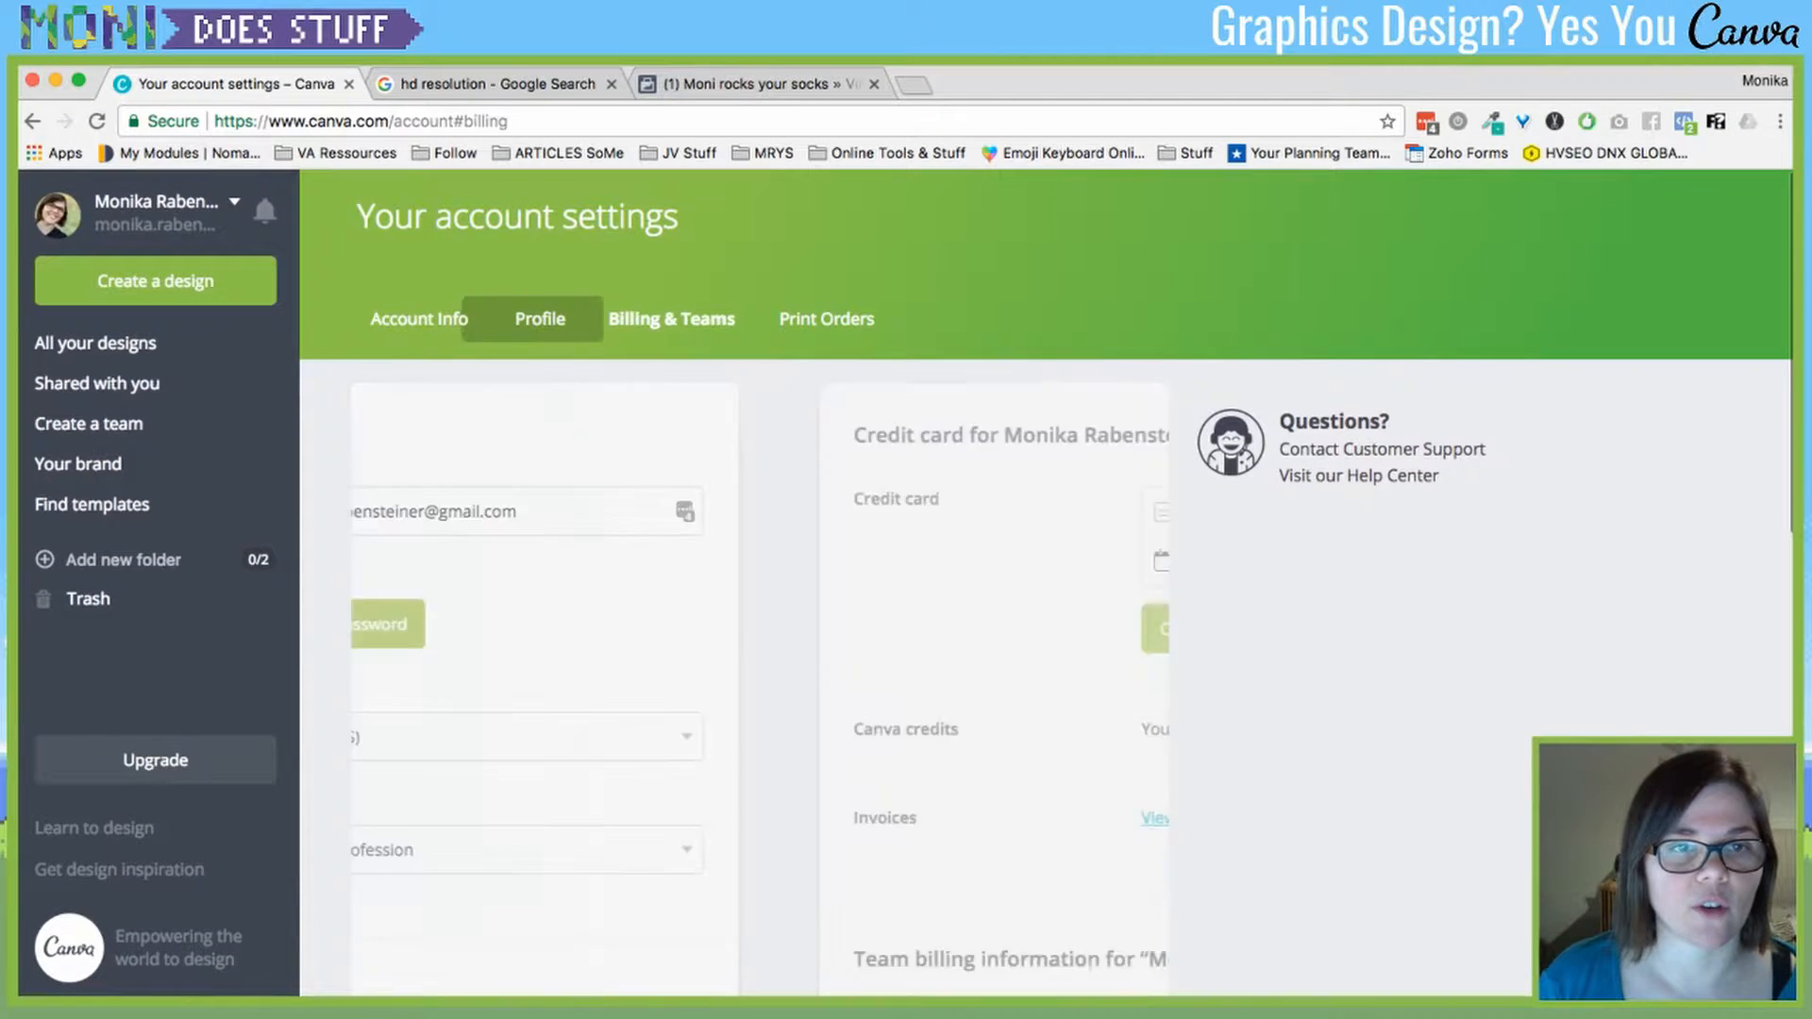
scroll(760, 581, "down", 5)
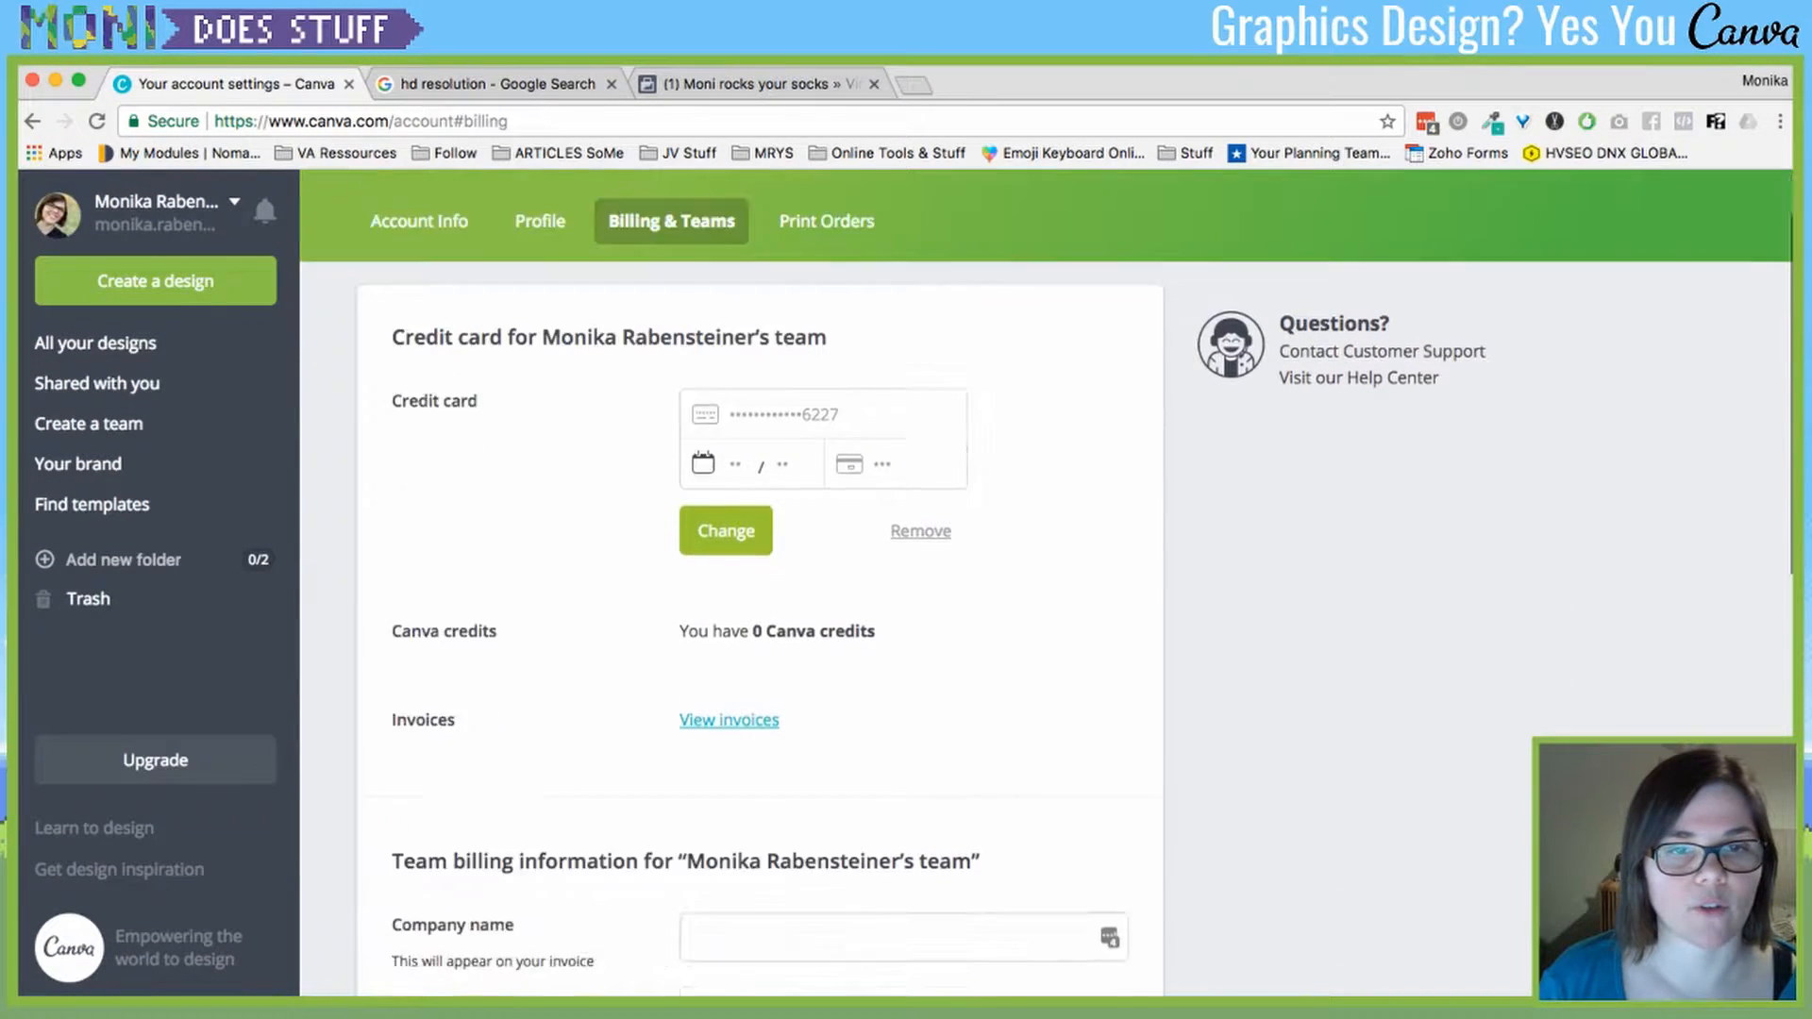
scroll(760, 581, "up", 5)
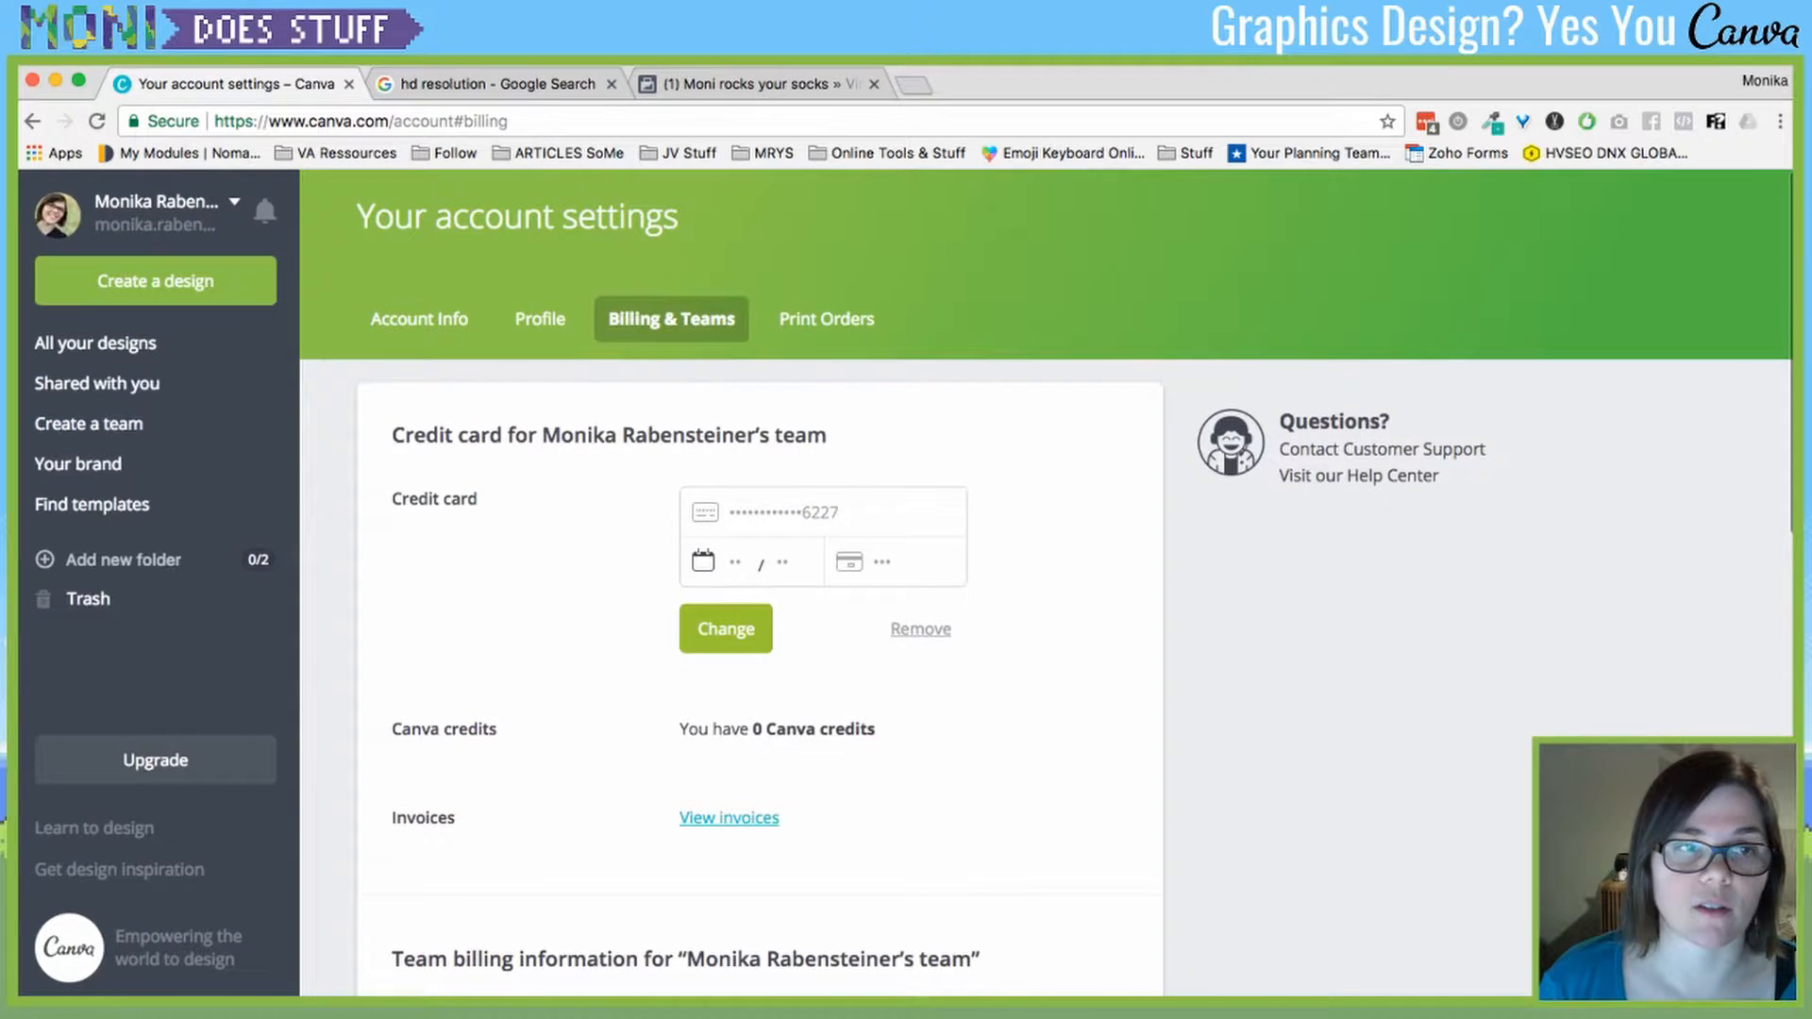
left_click(419, 321)
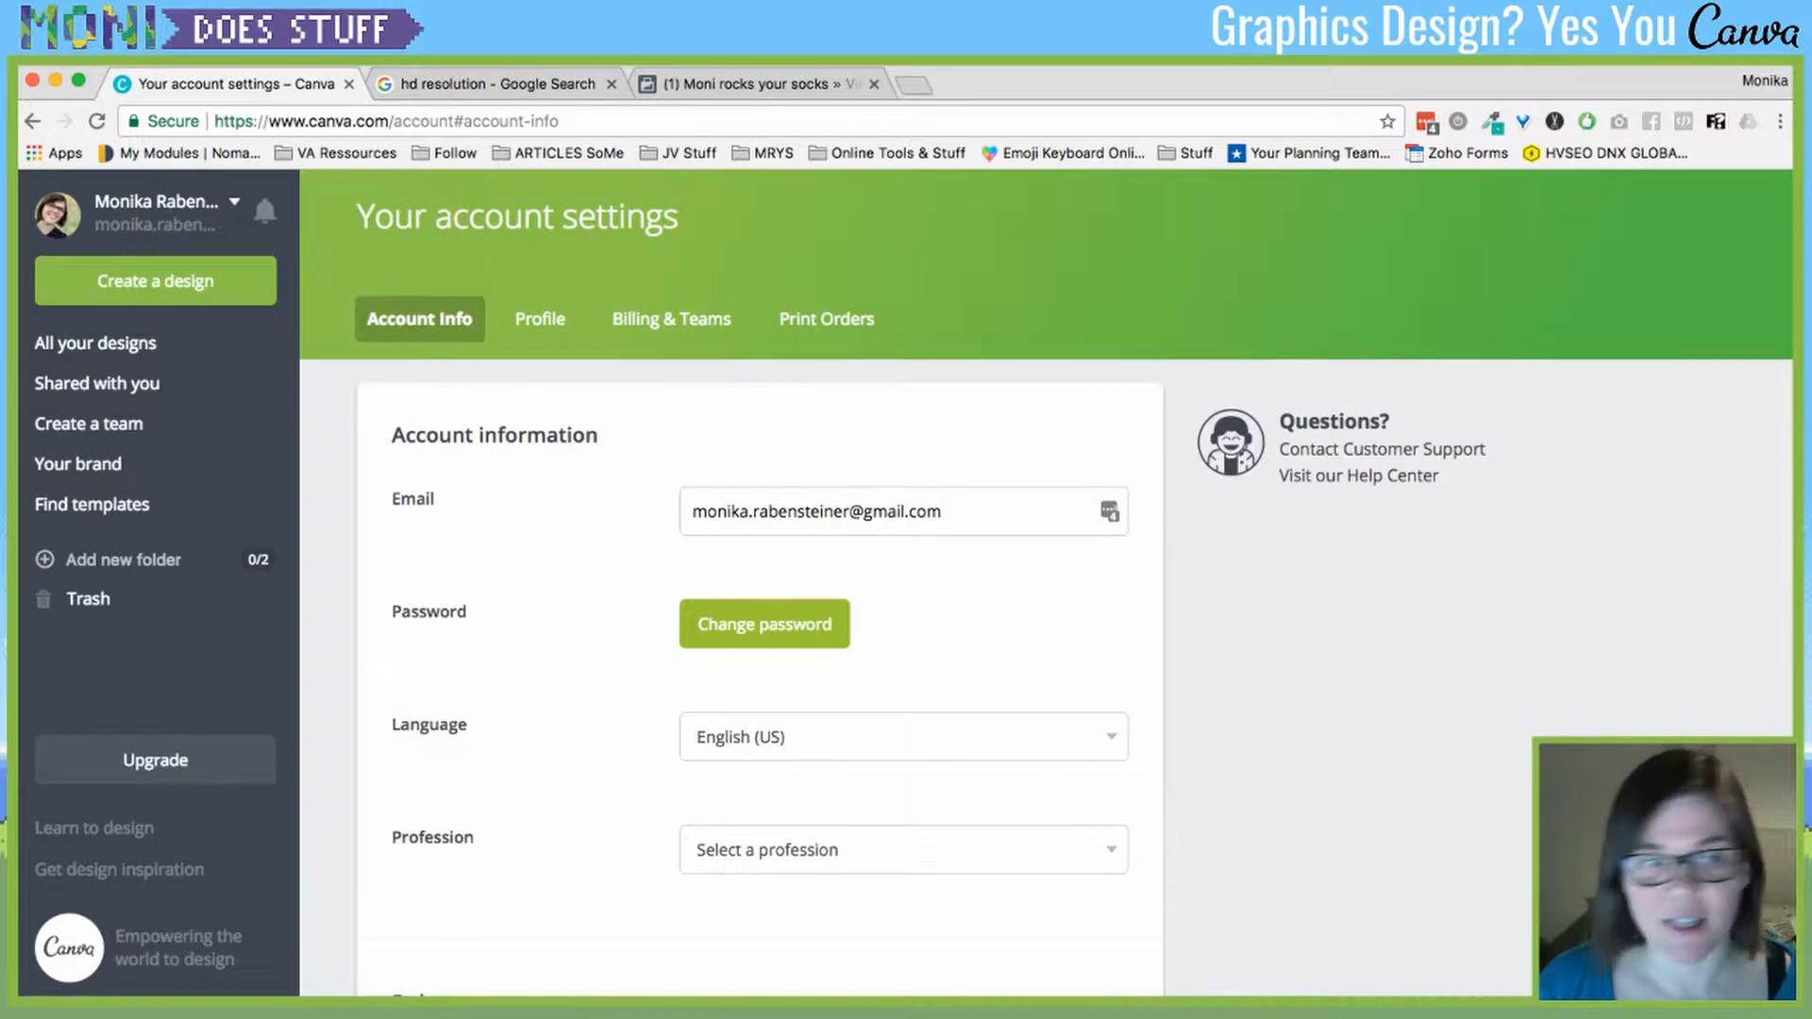
scroll(1045, 661, "down", 1)
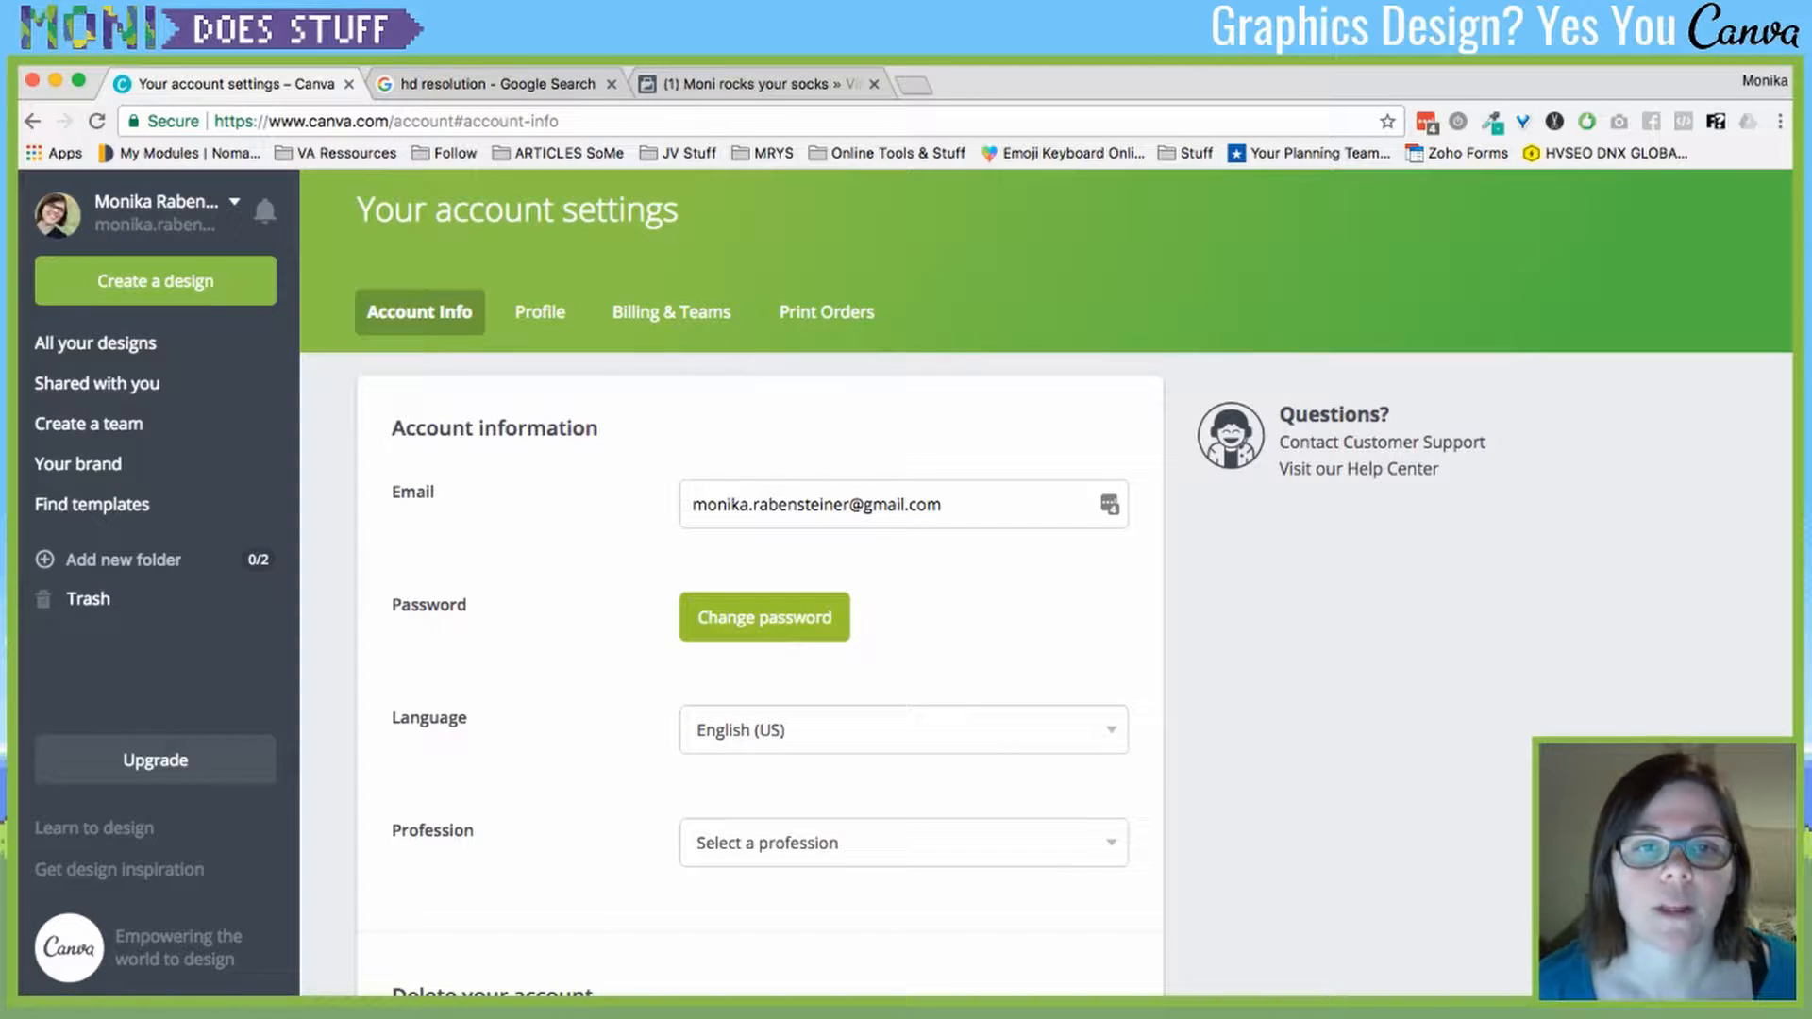
left_click(670, 311)
scroll(1046, 587, "down", 2)
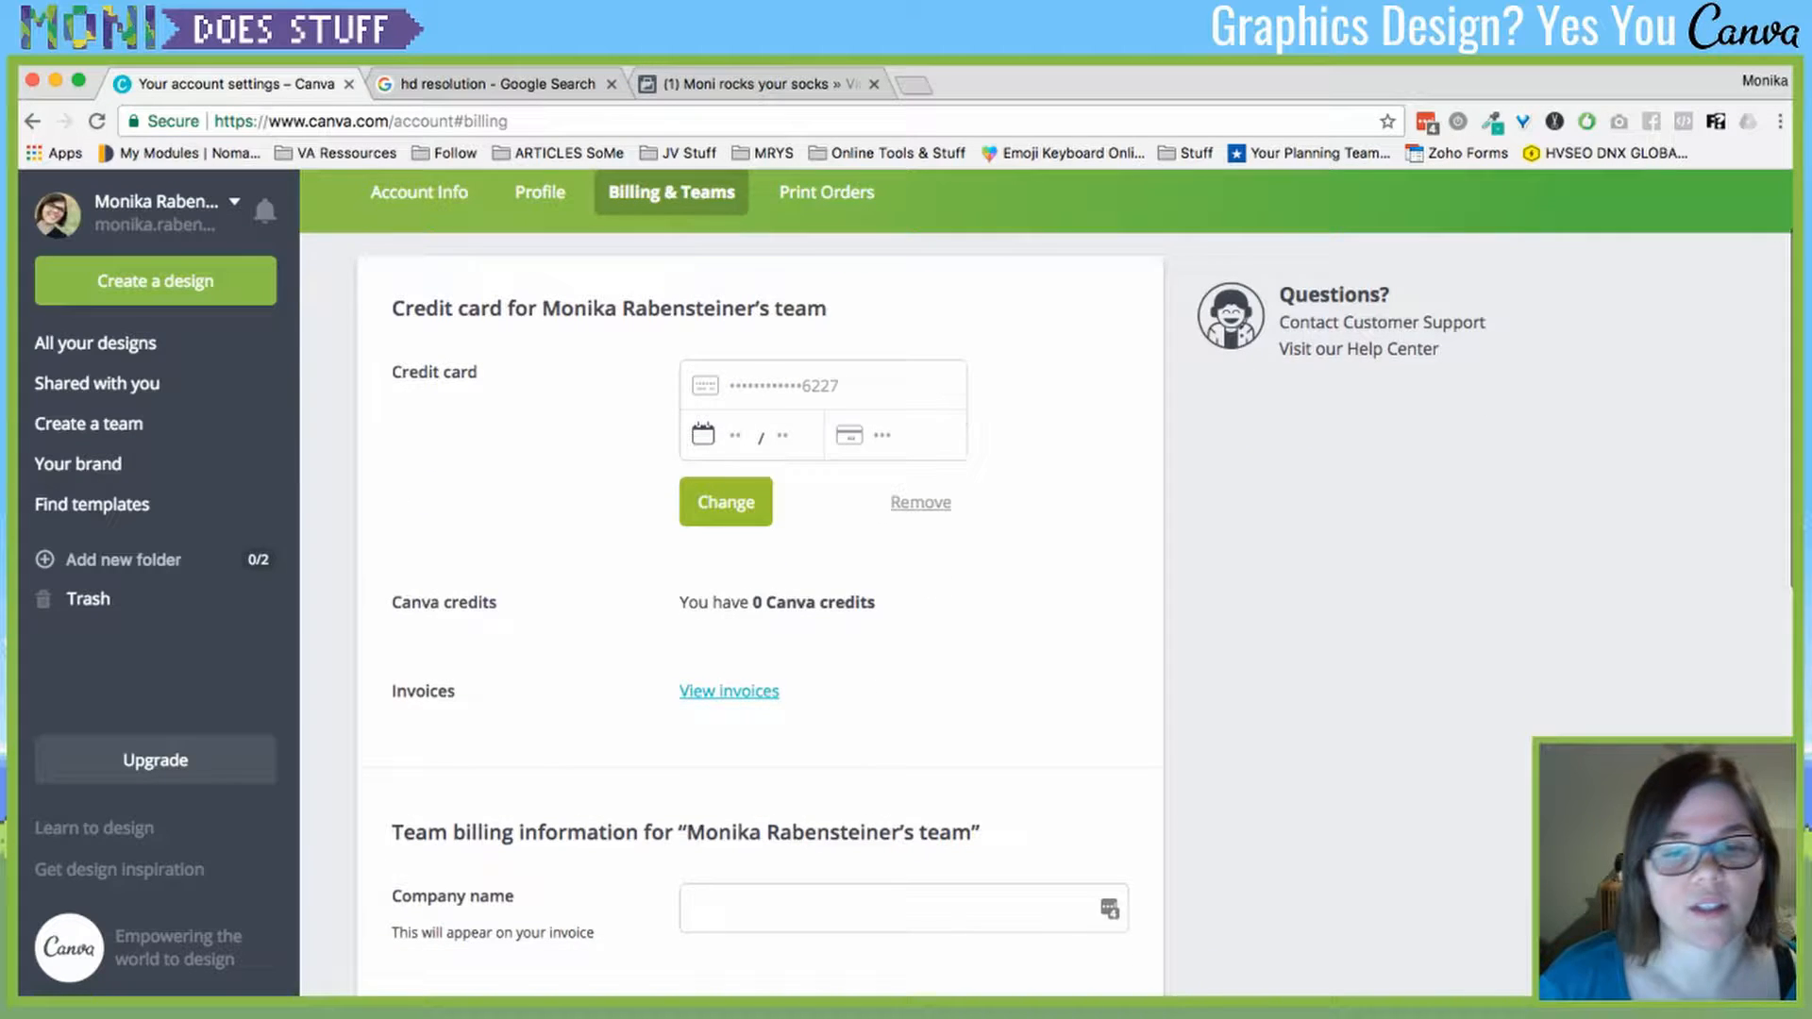
scroll(1045, 587, "up", 2)
- View the empty Print Orders list, then open the personal public profile
left_click(826, 319)
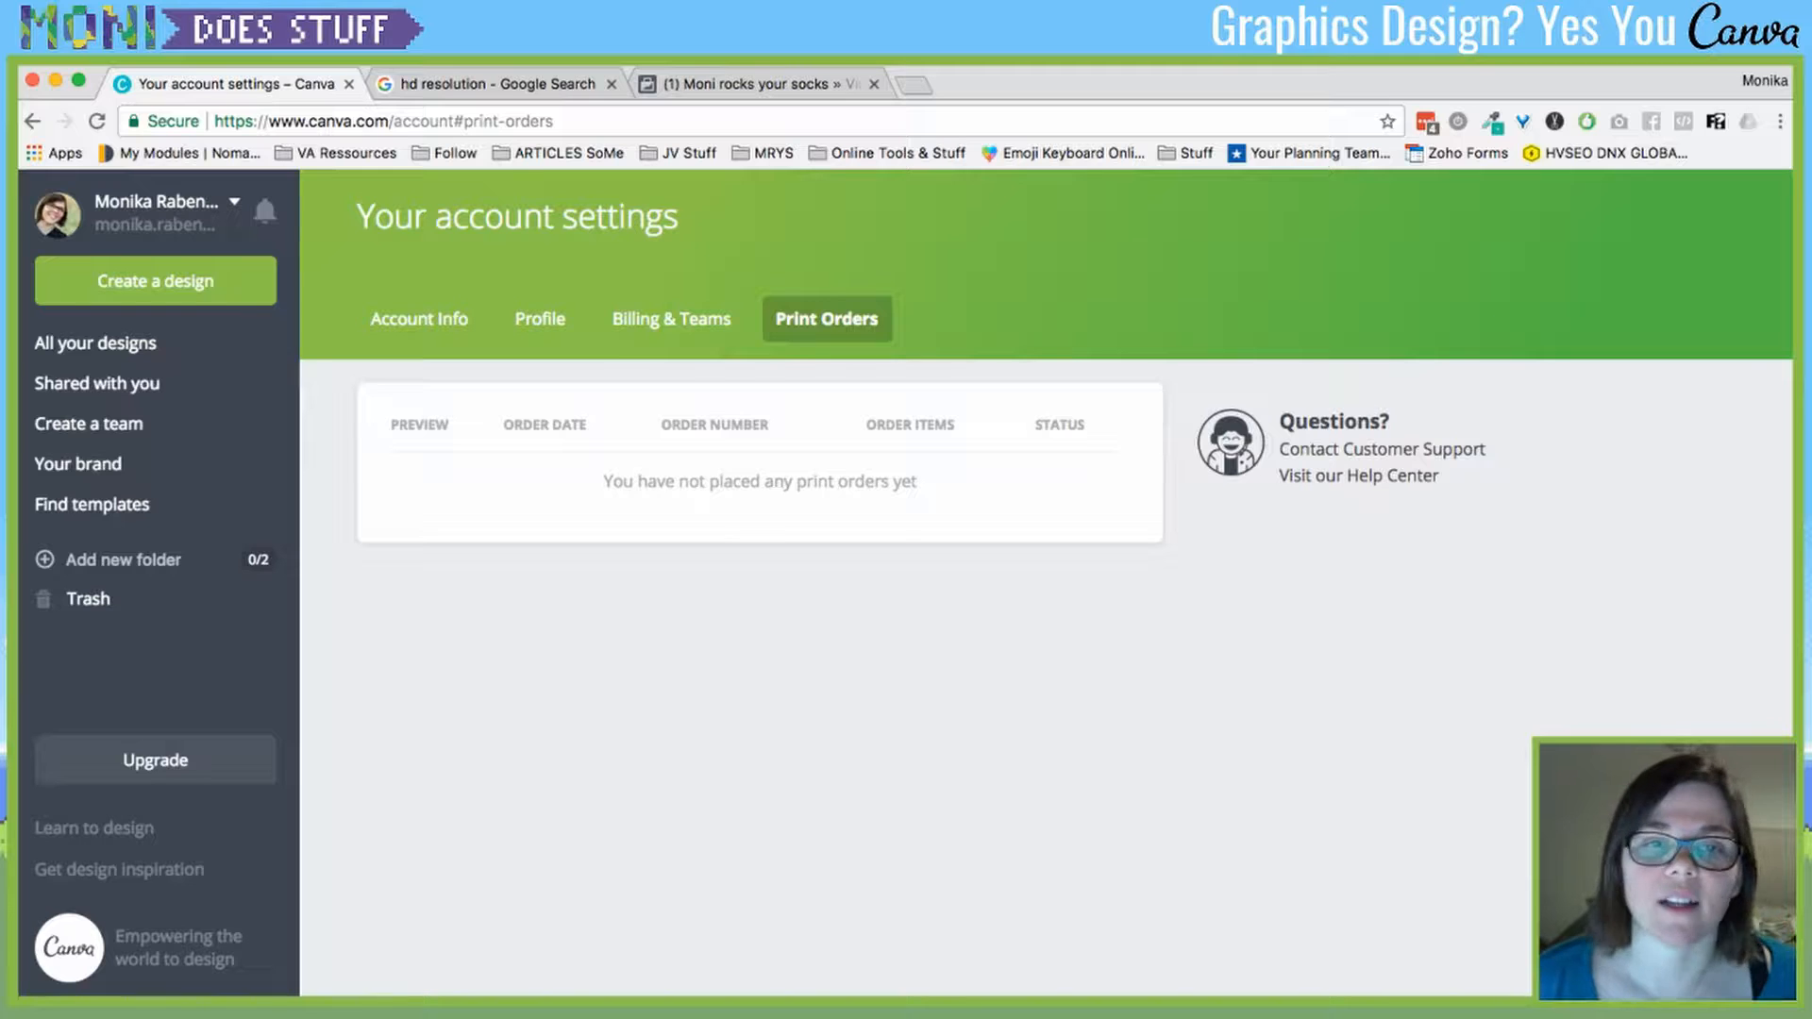
left_click(232, 203)
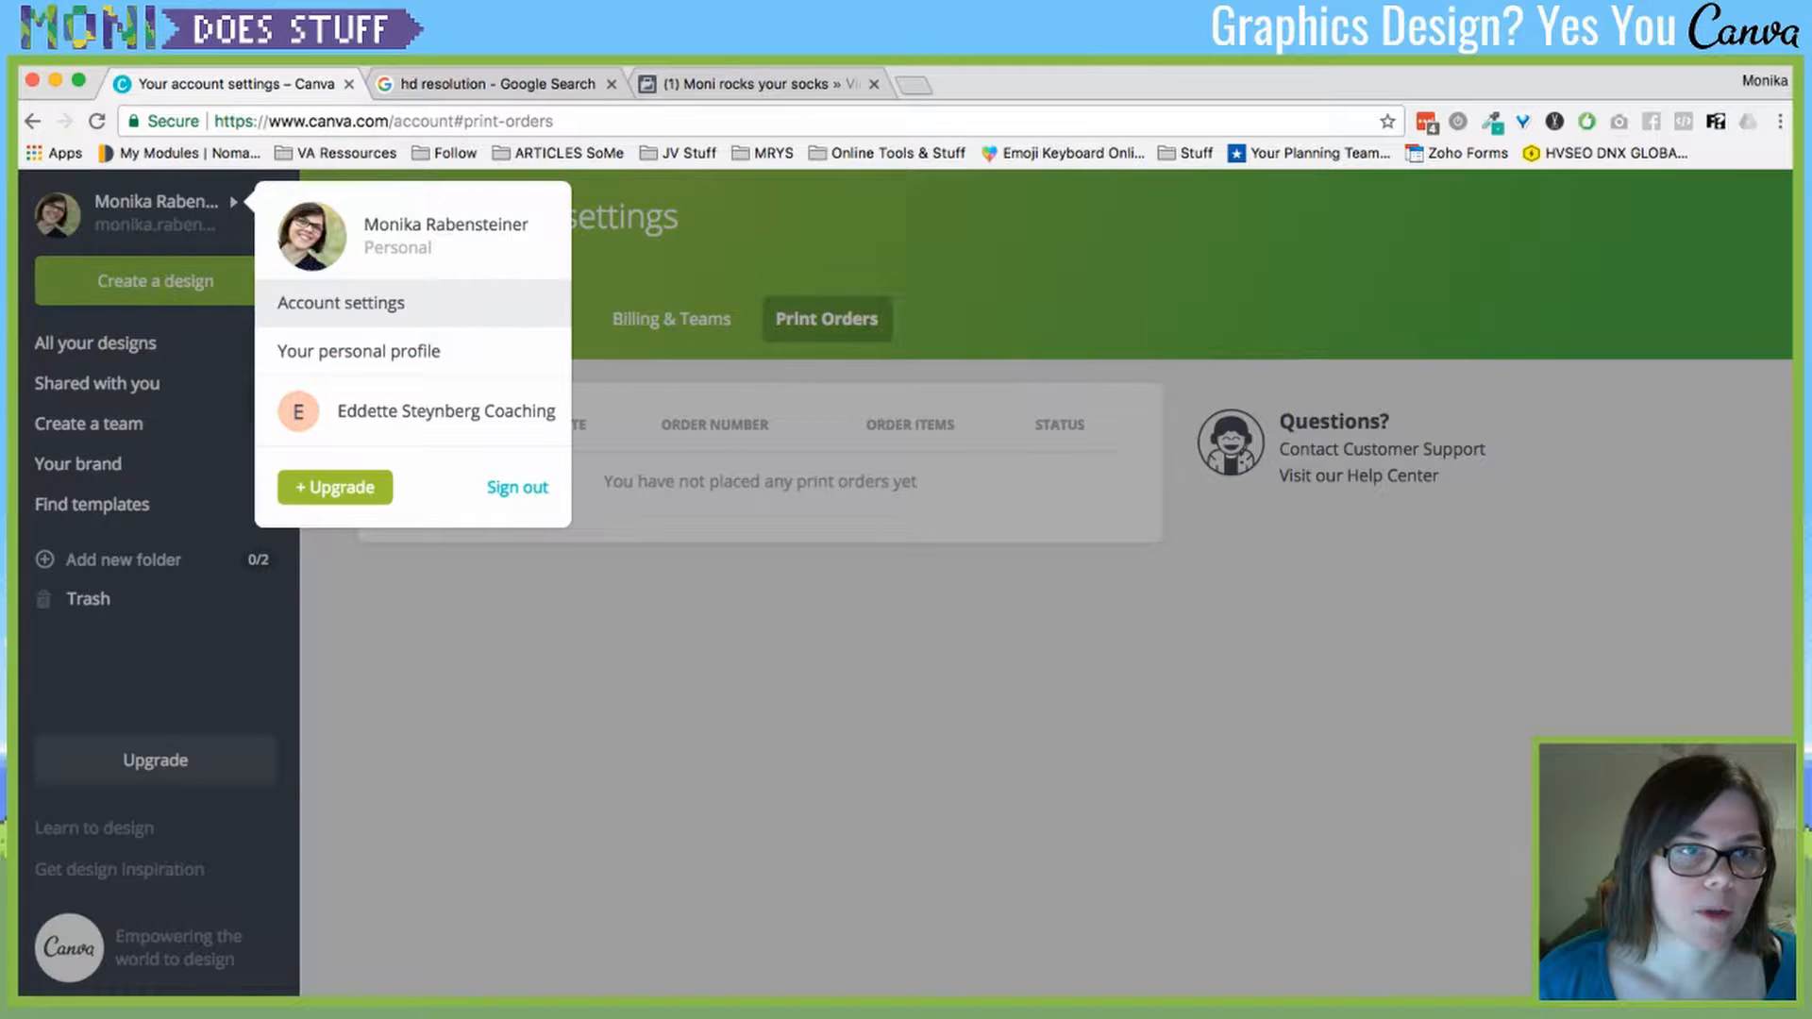
left_click(358, 351)
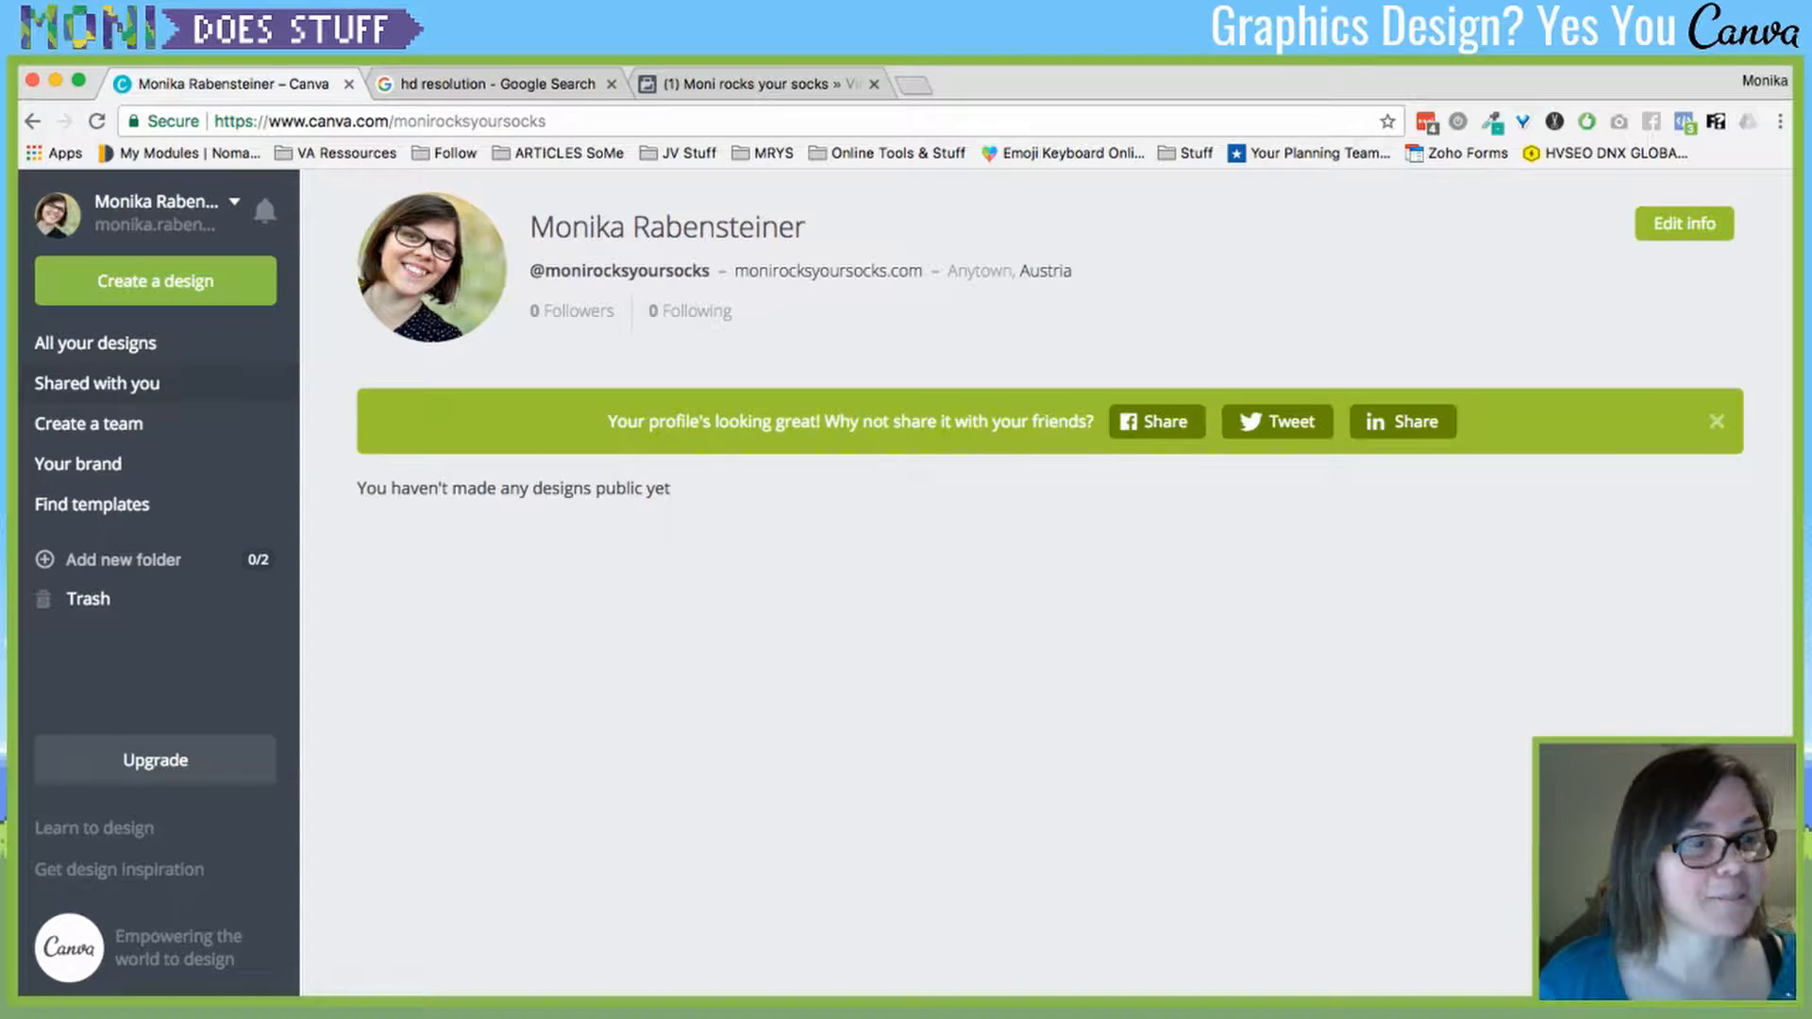
- Return to All your designs and scroll through the existing designs
left_click(95, 343)
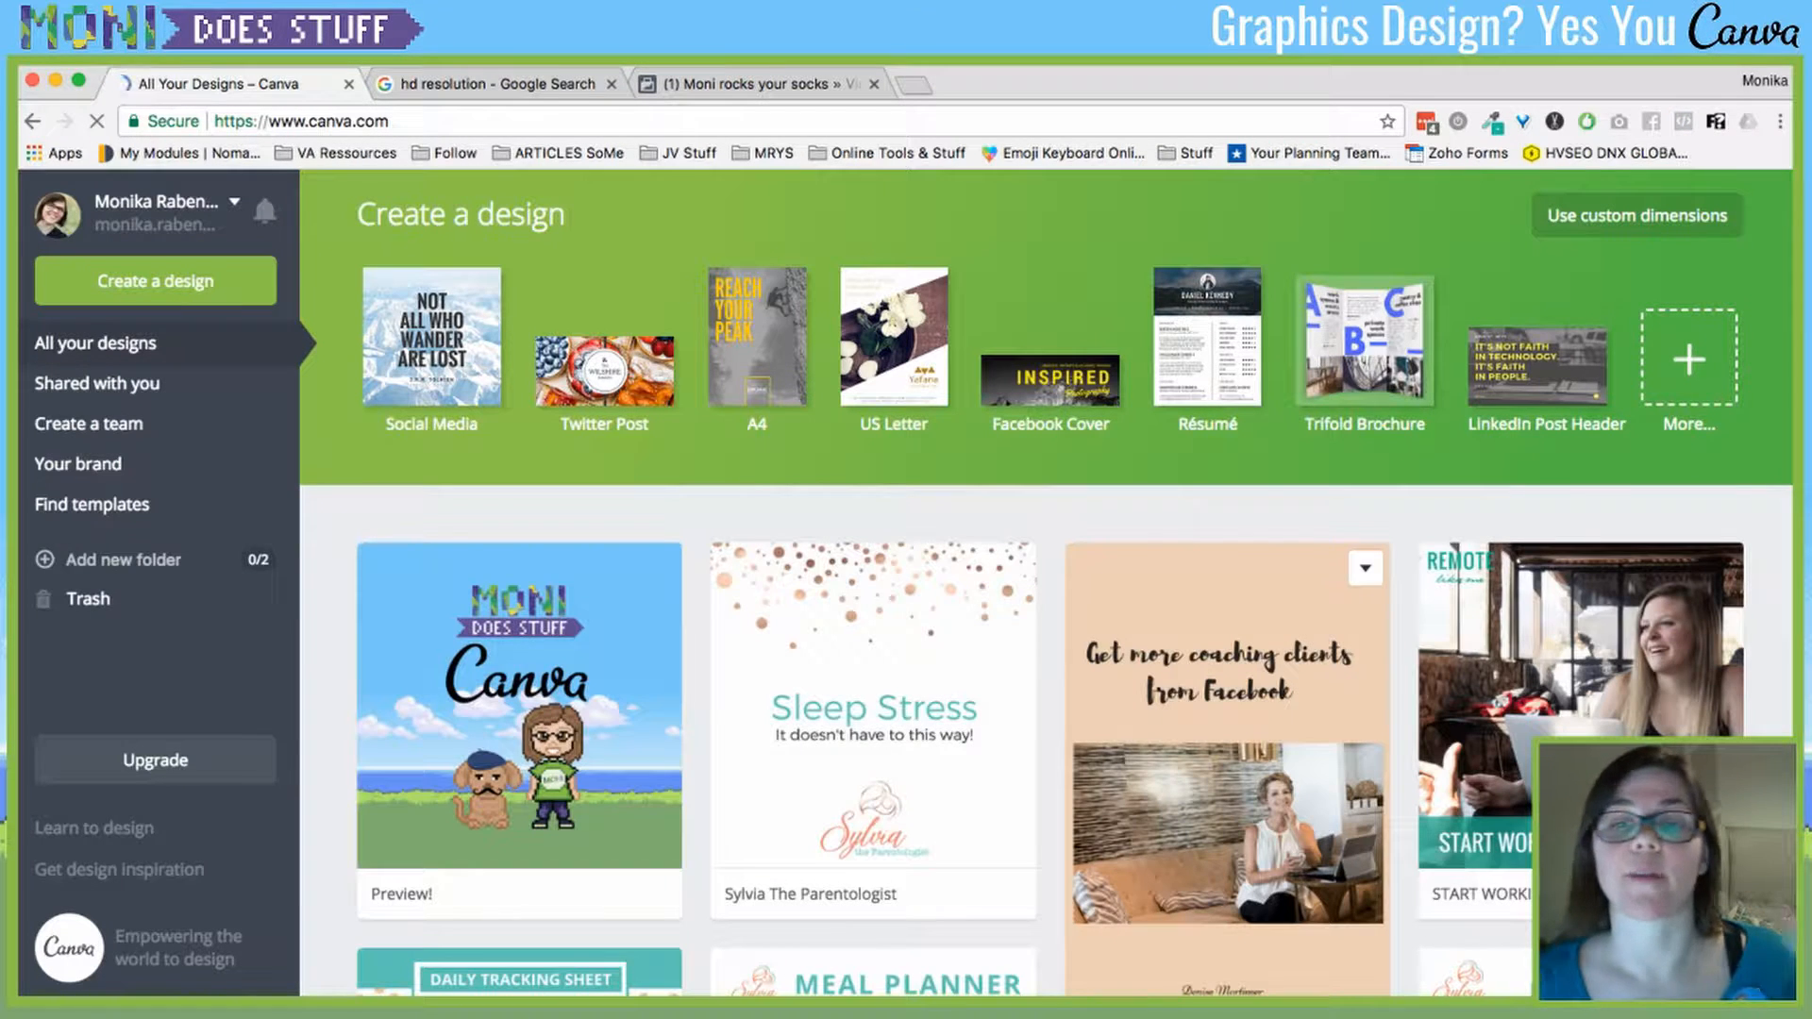
scroll(1046, 582, "down", 15)
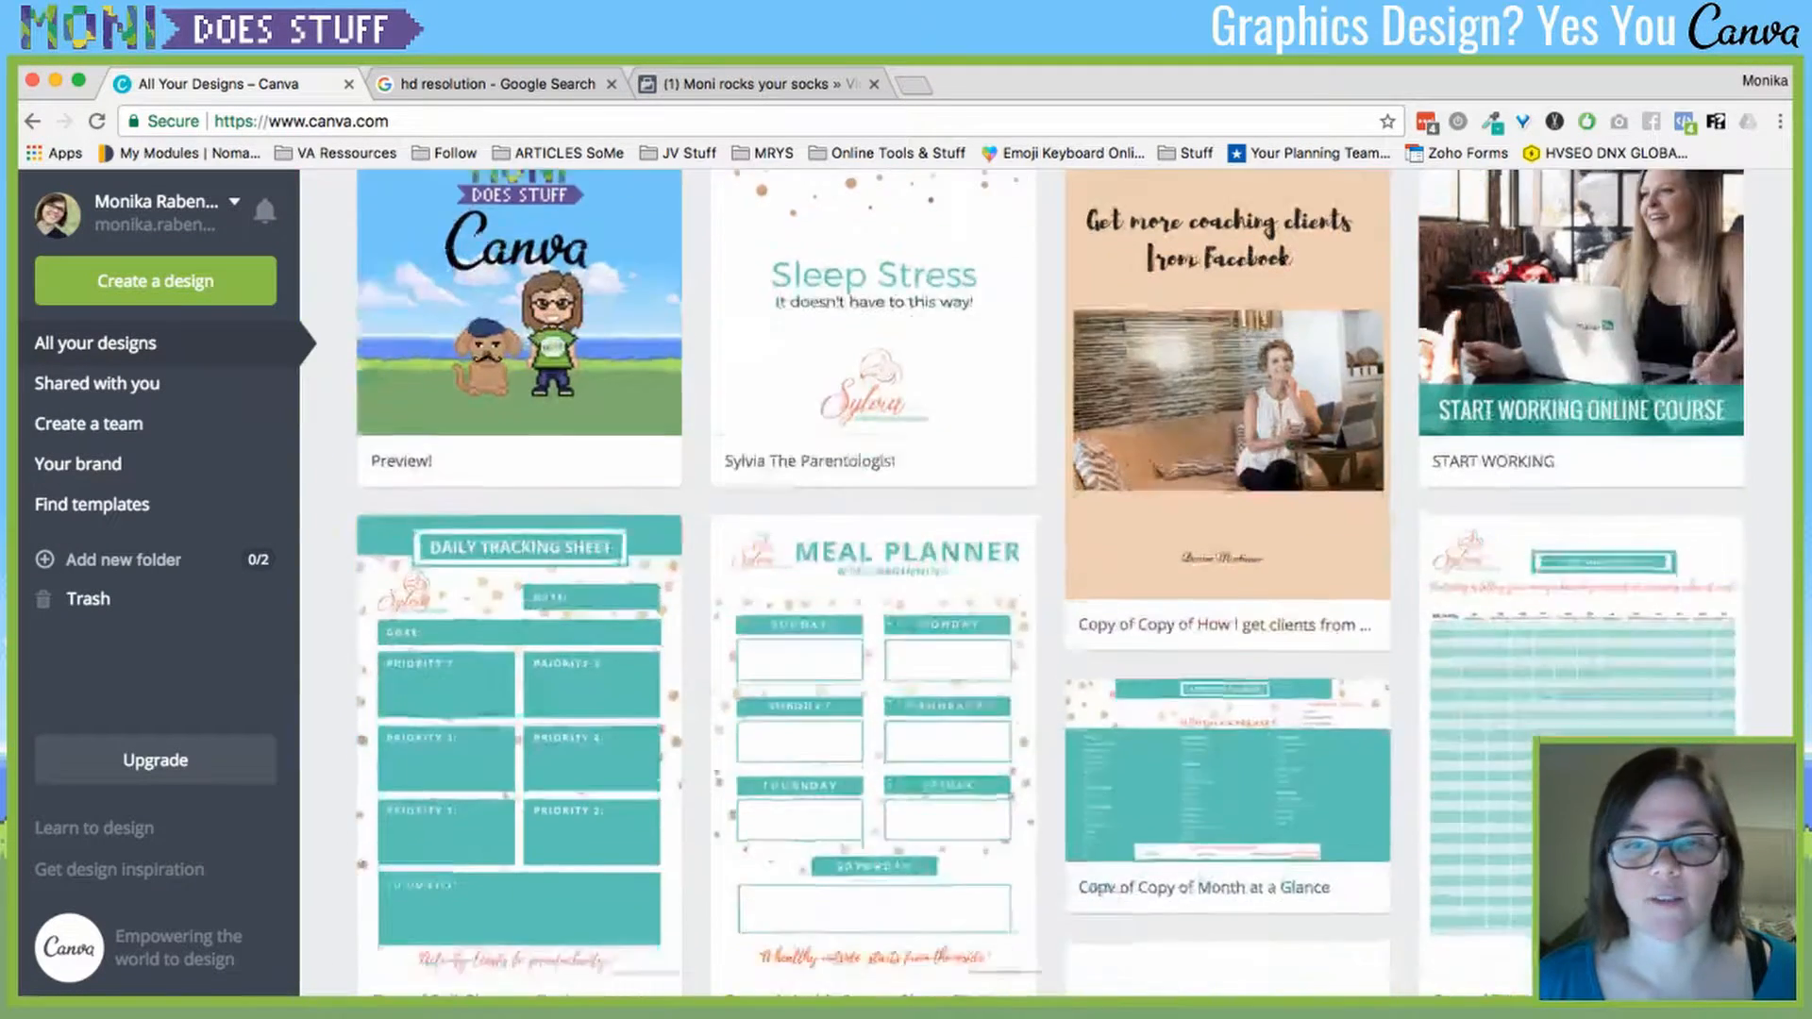
scroll(1045, 581, "up", 8)
scroll(1045, 582, "up", 5)
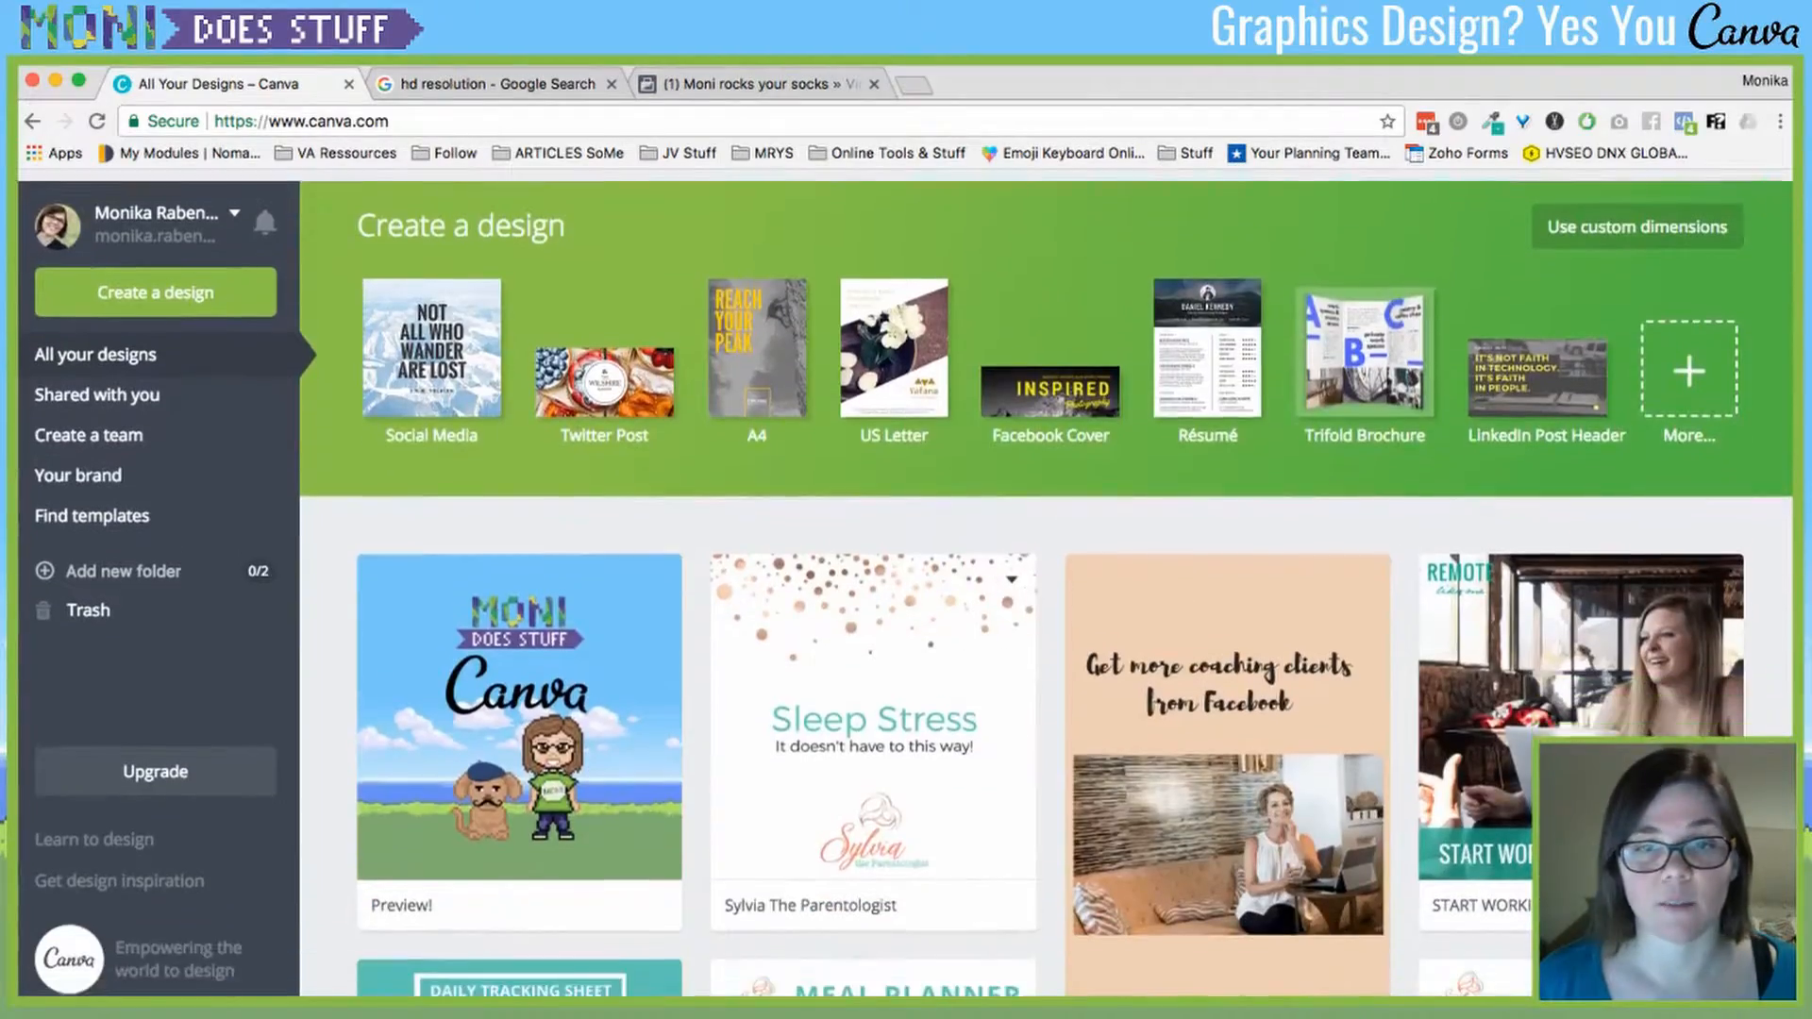
scroll(1046, 581, "down", 15)
scroll(1046, 581, "up", 15)
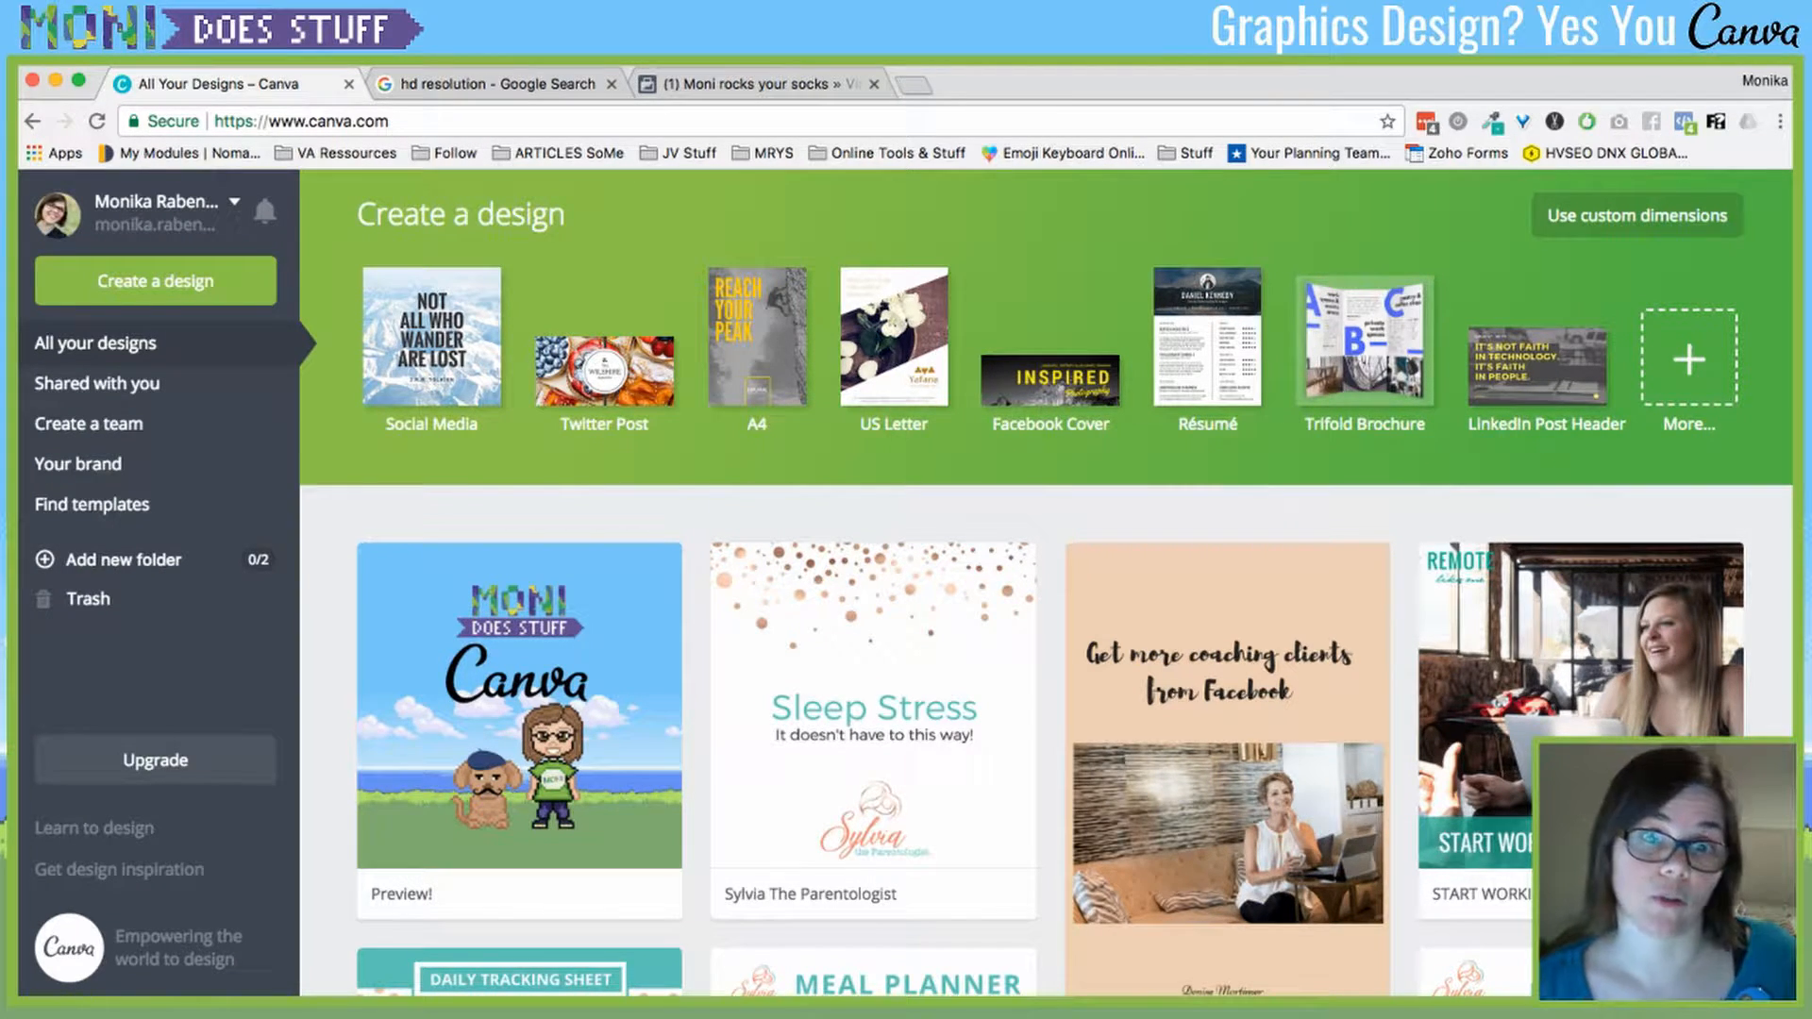
scroll(1227, 802, "down", 15)
scroll(1227, 802, "up", 20)
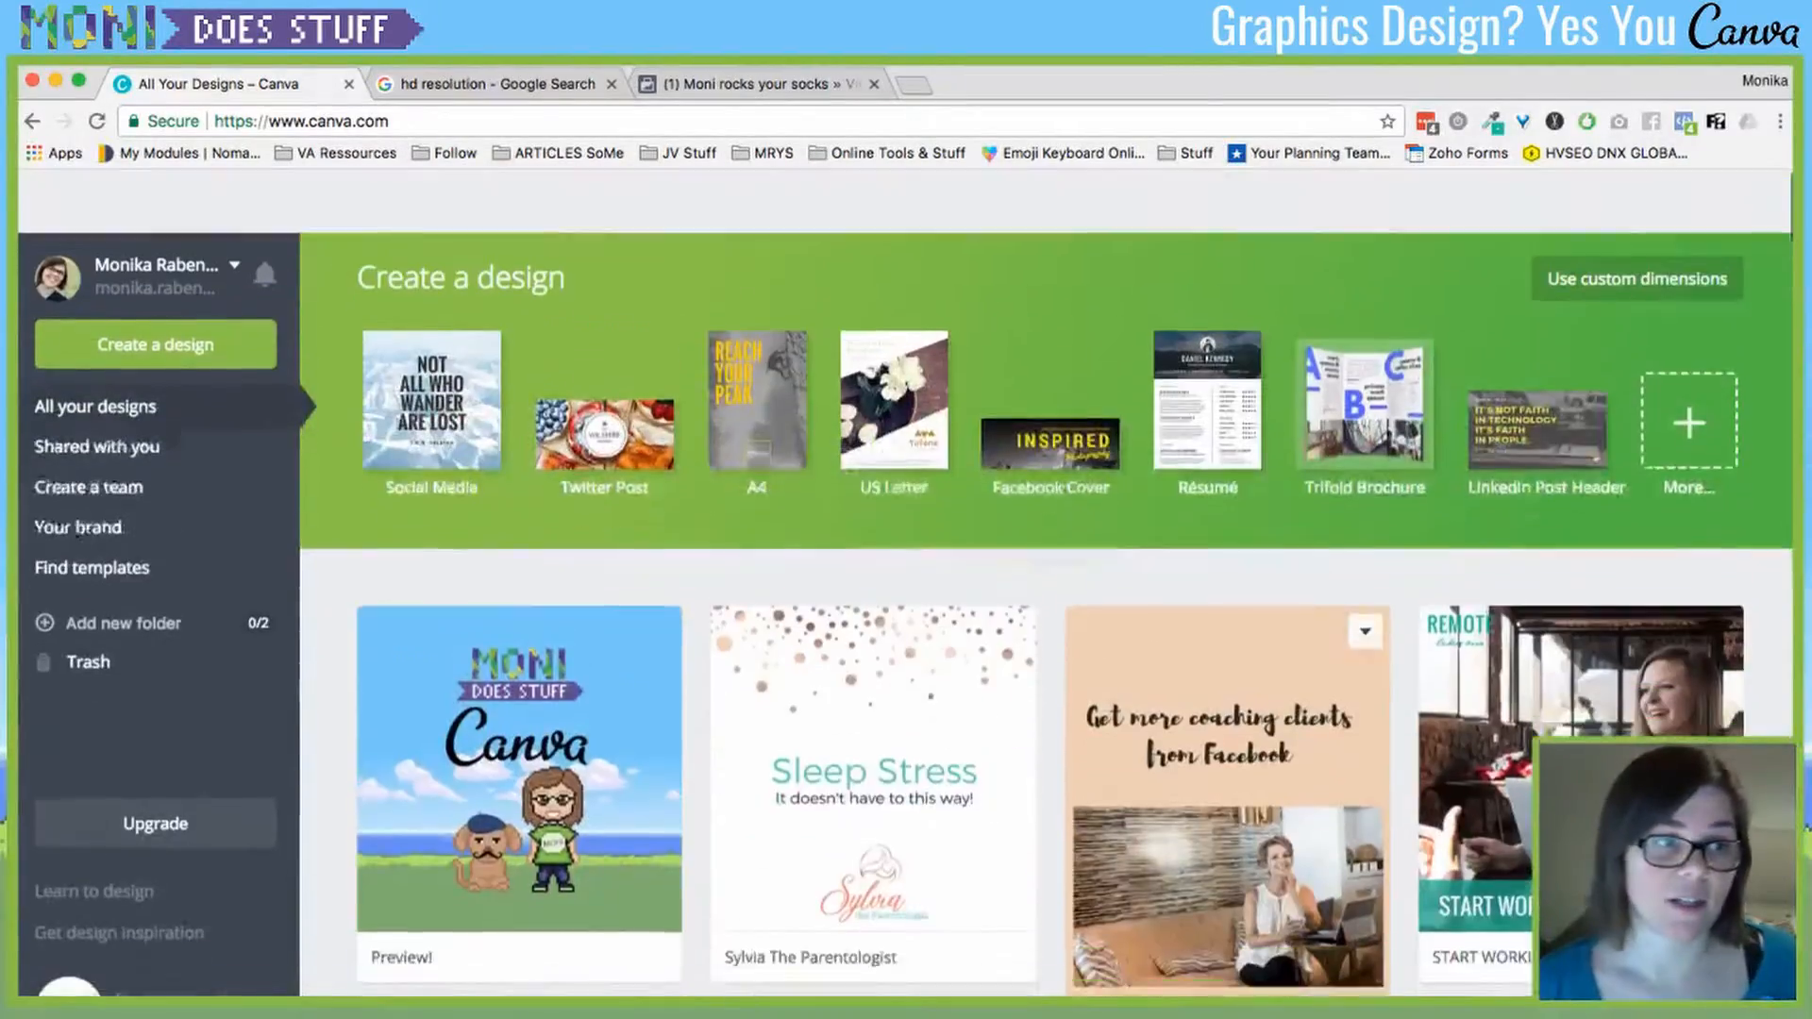
- Create a folder named 'Sylvia' and move the Sleep Stress design into it
left_click(123, 560)
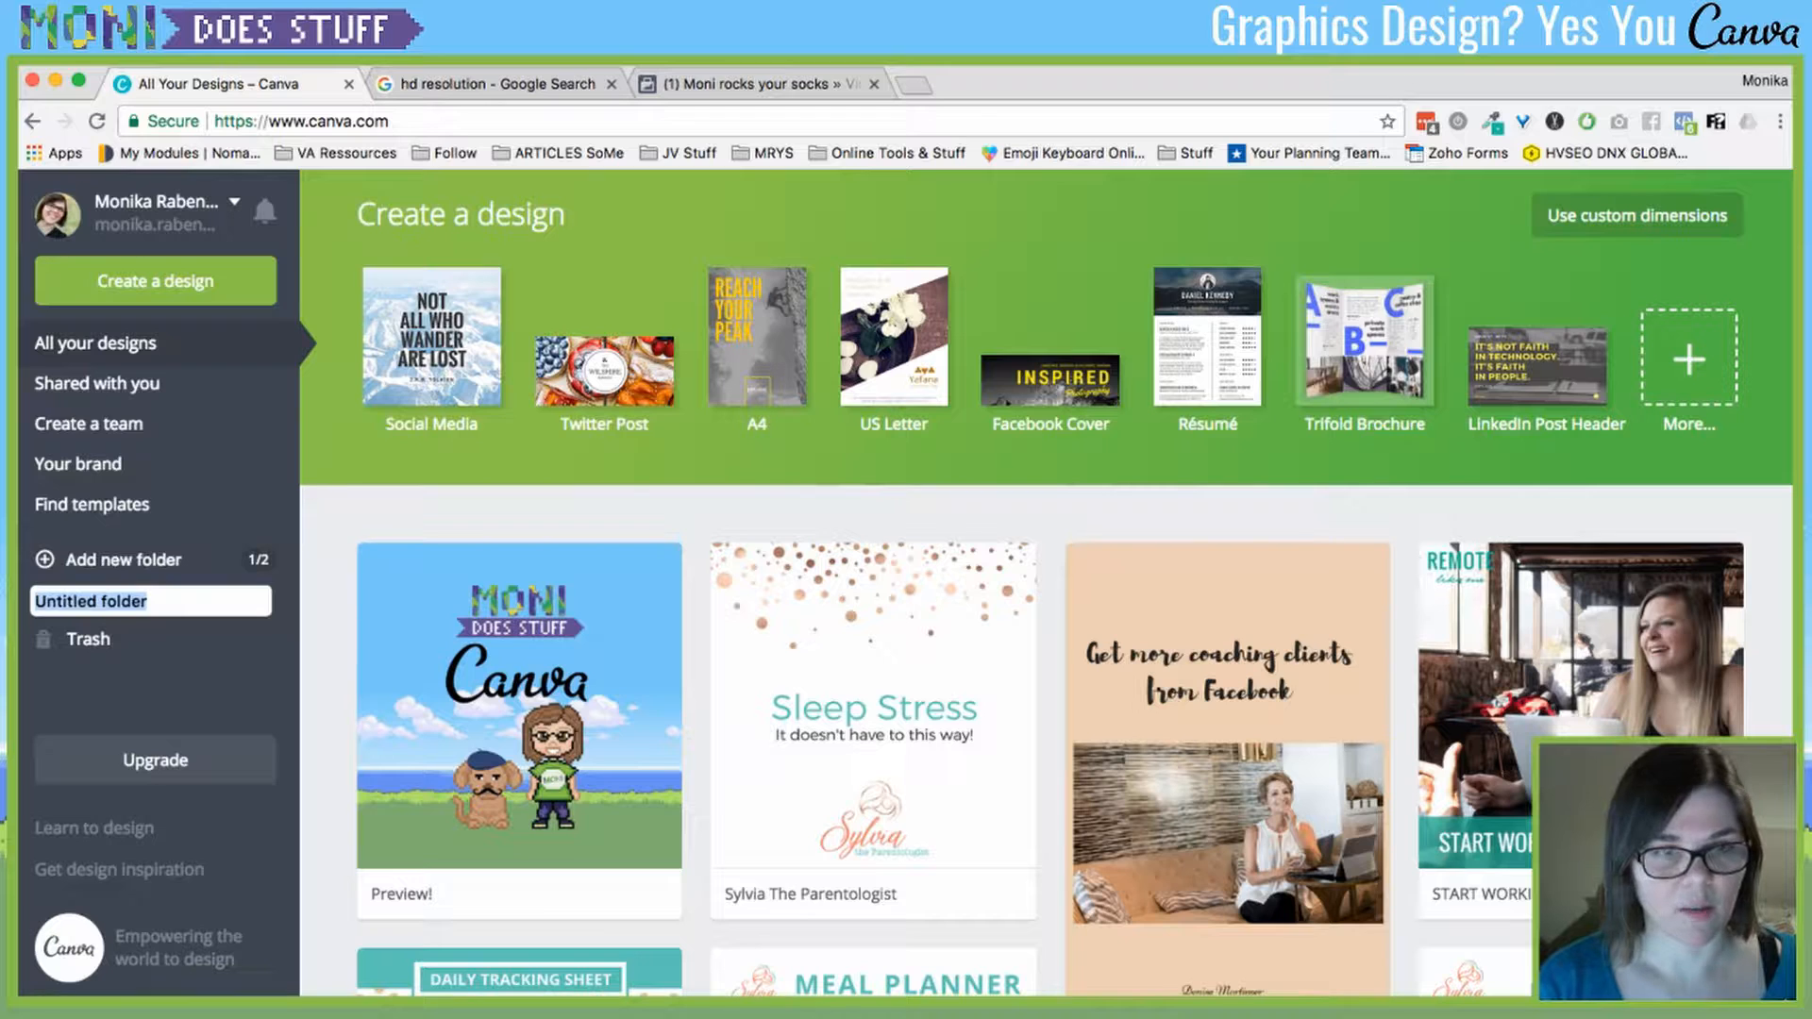
type("Sylvia")
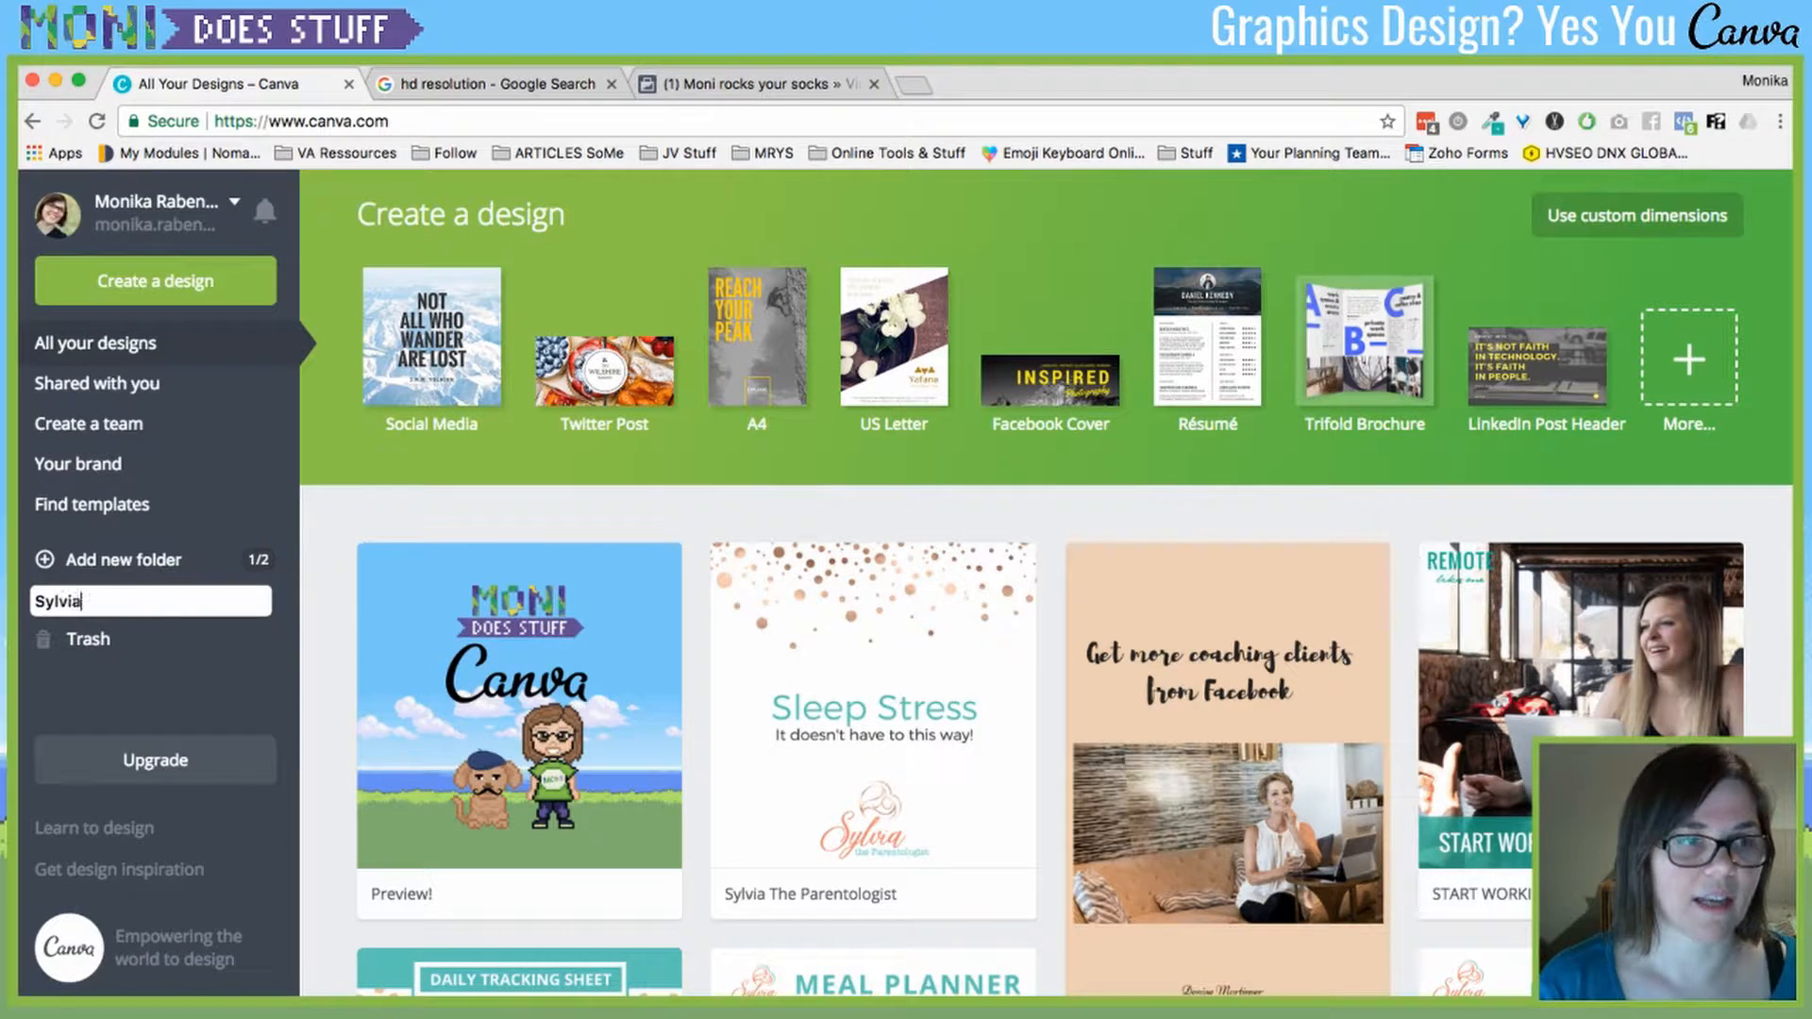
key("Return")
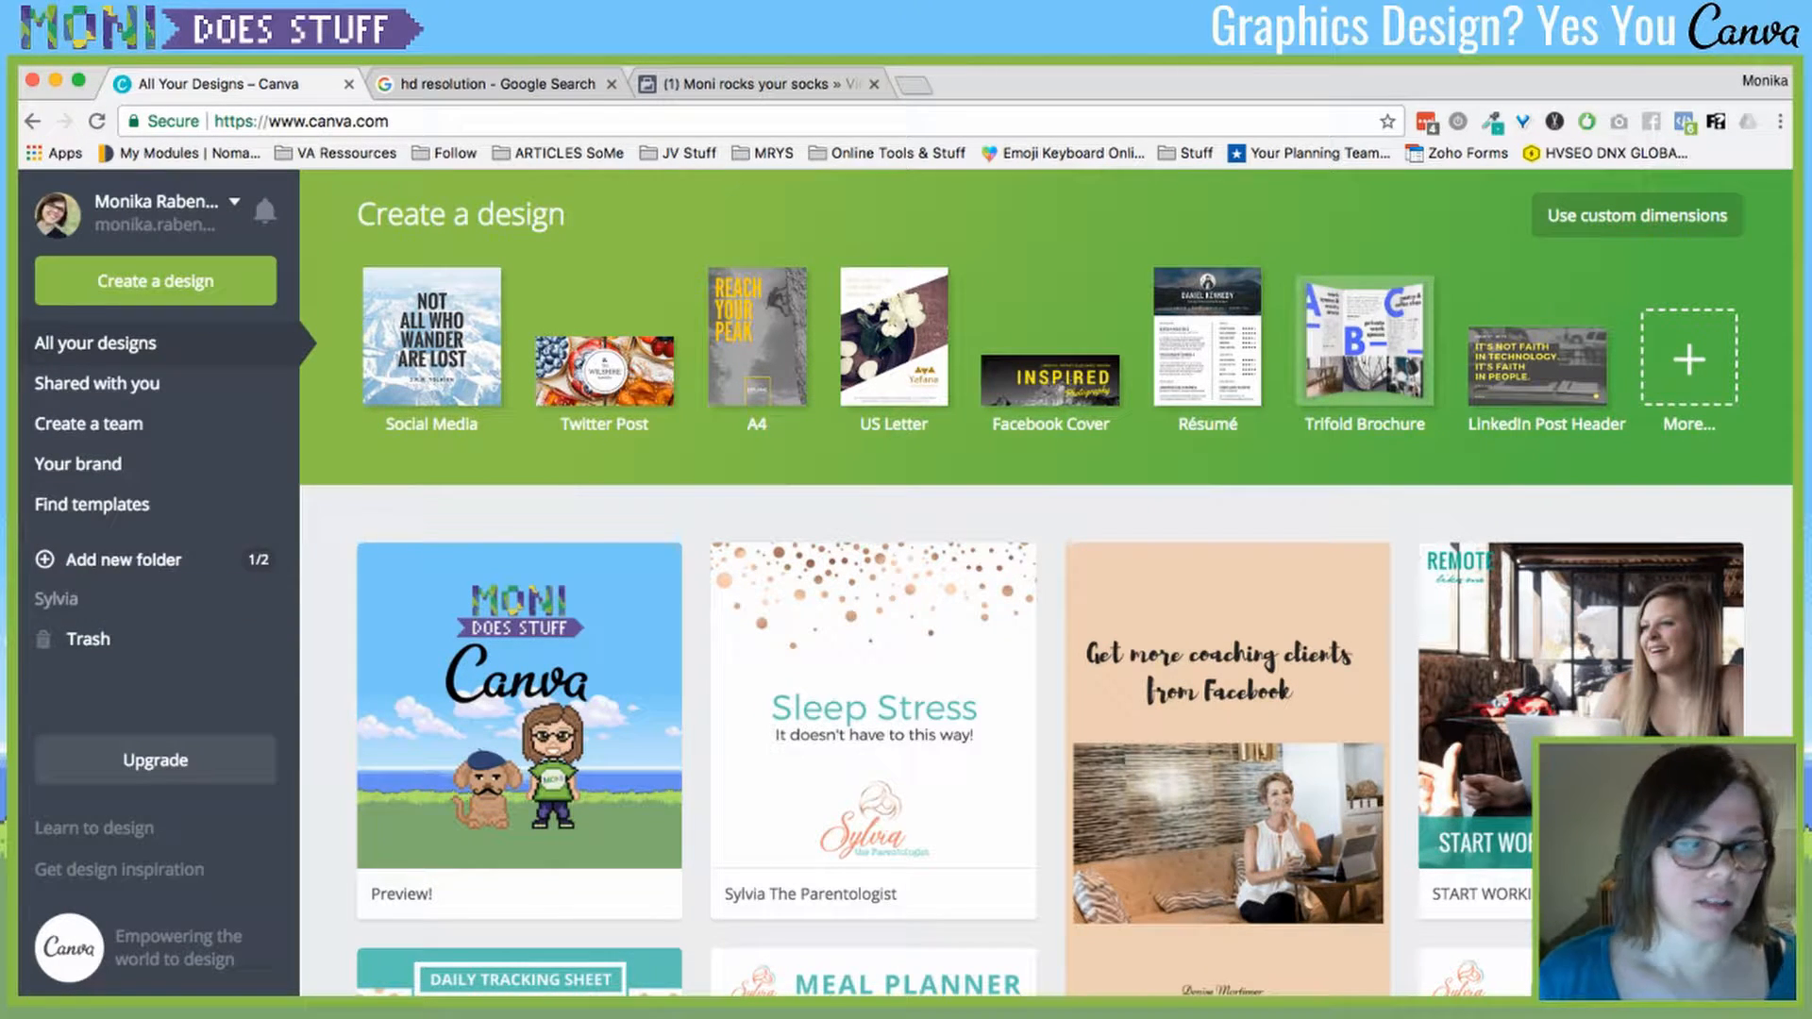
left_click_drag(873, 661, 95, 596)
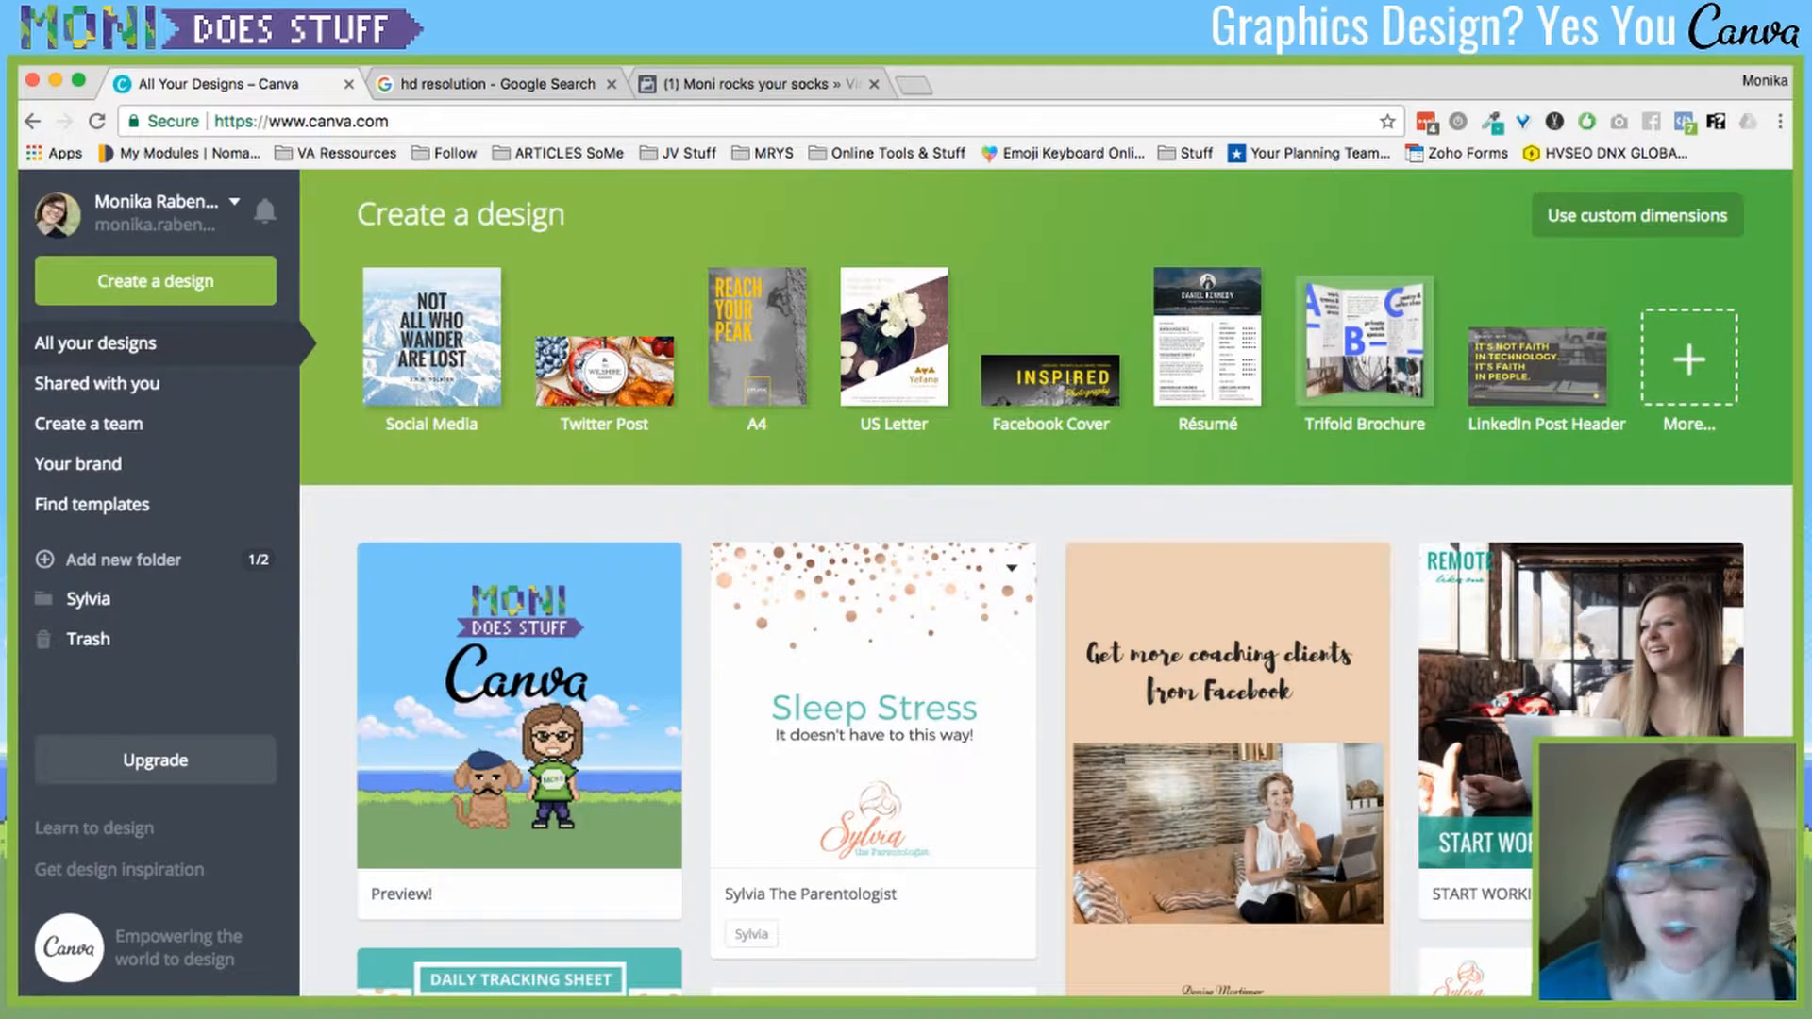
- Check the Sylvia folder's contents, then show the designs shared with you
left_click(89, 600)
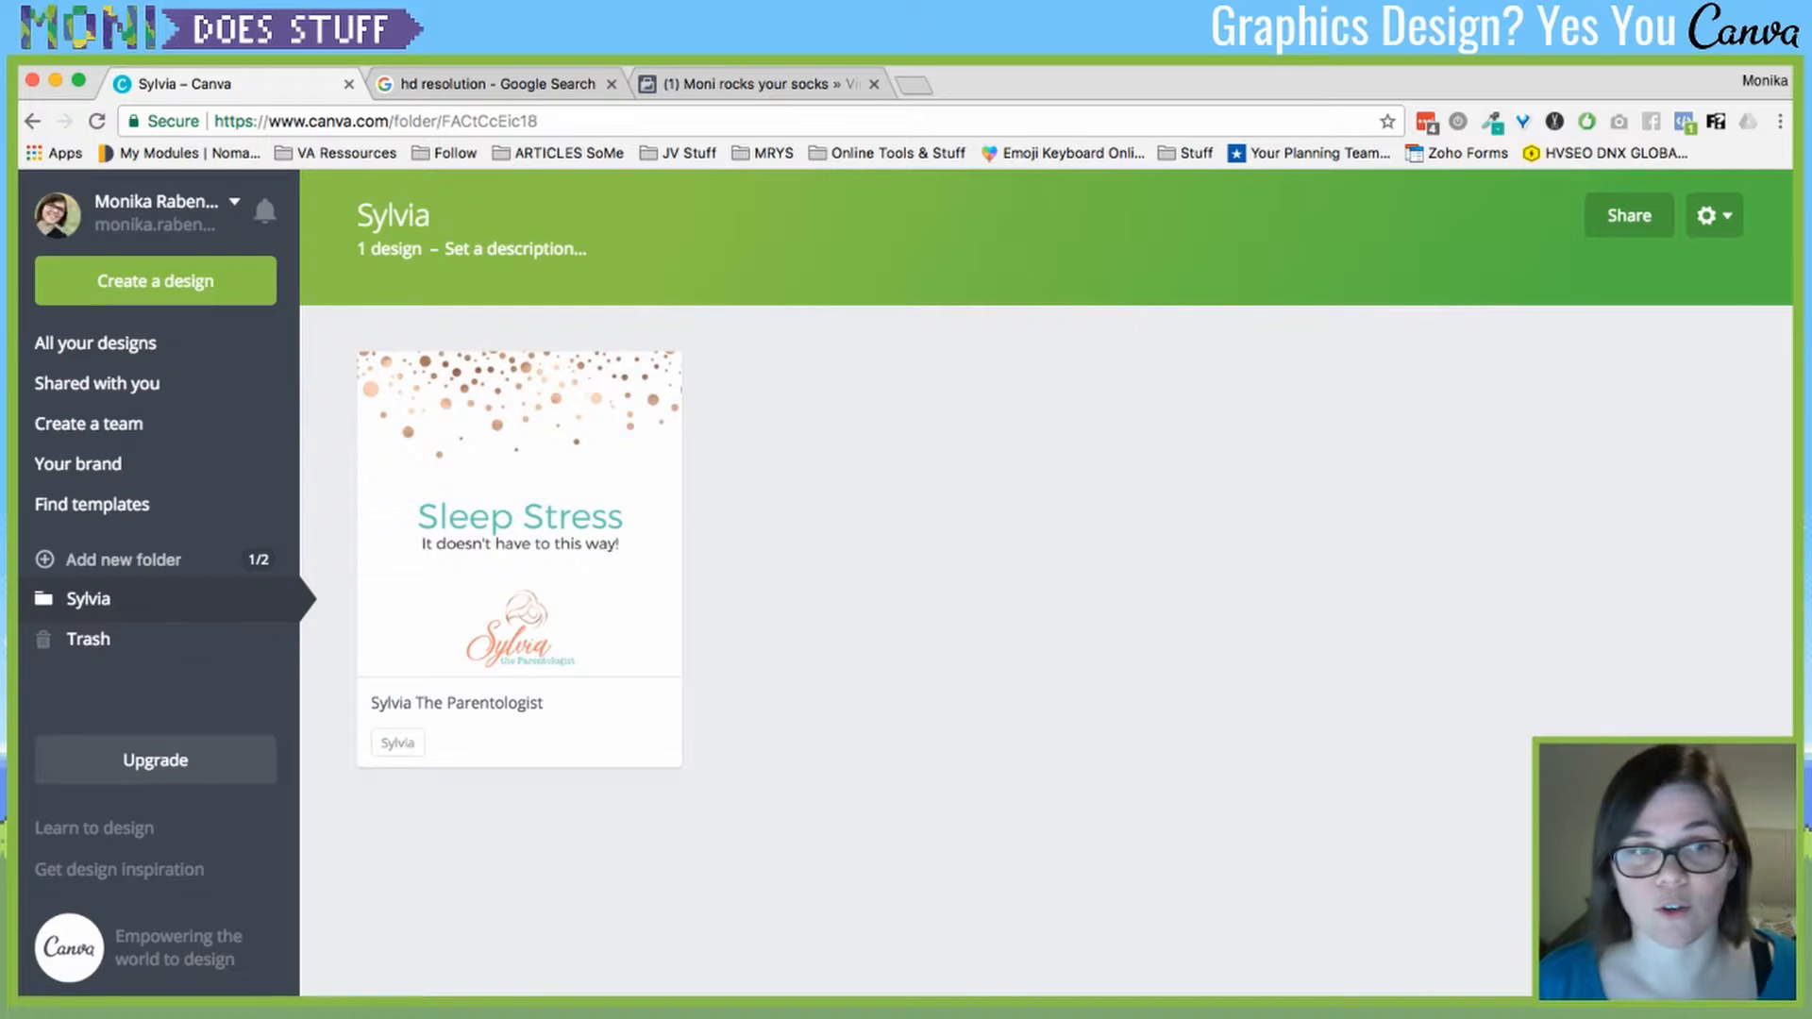
left_click(95, 343)
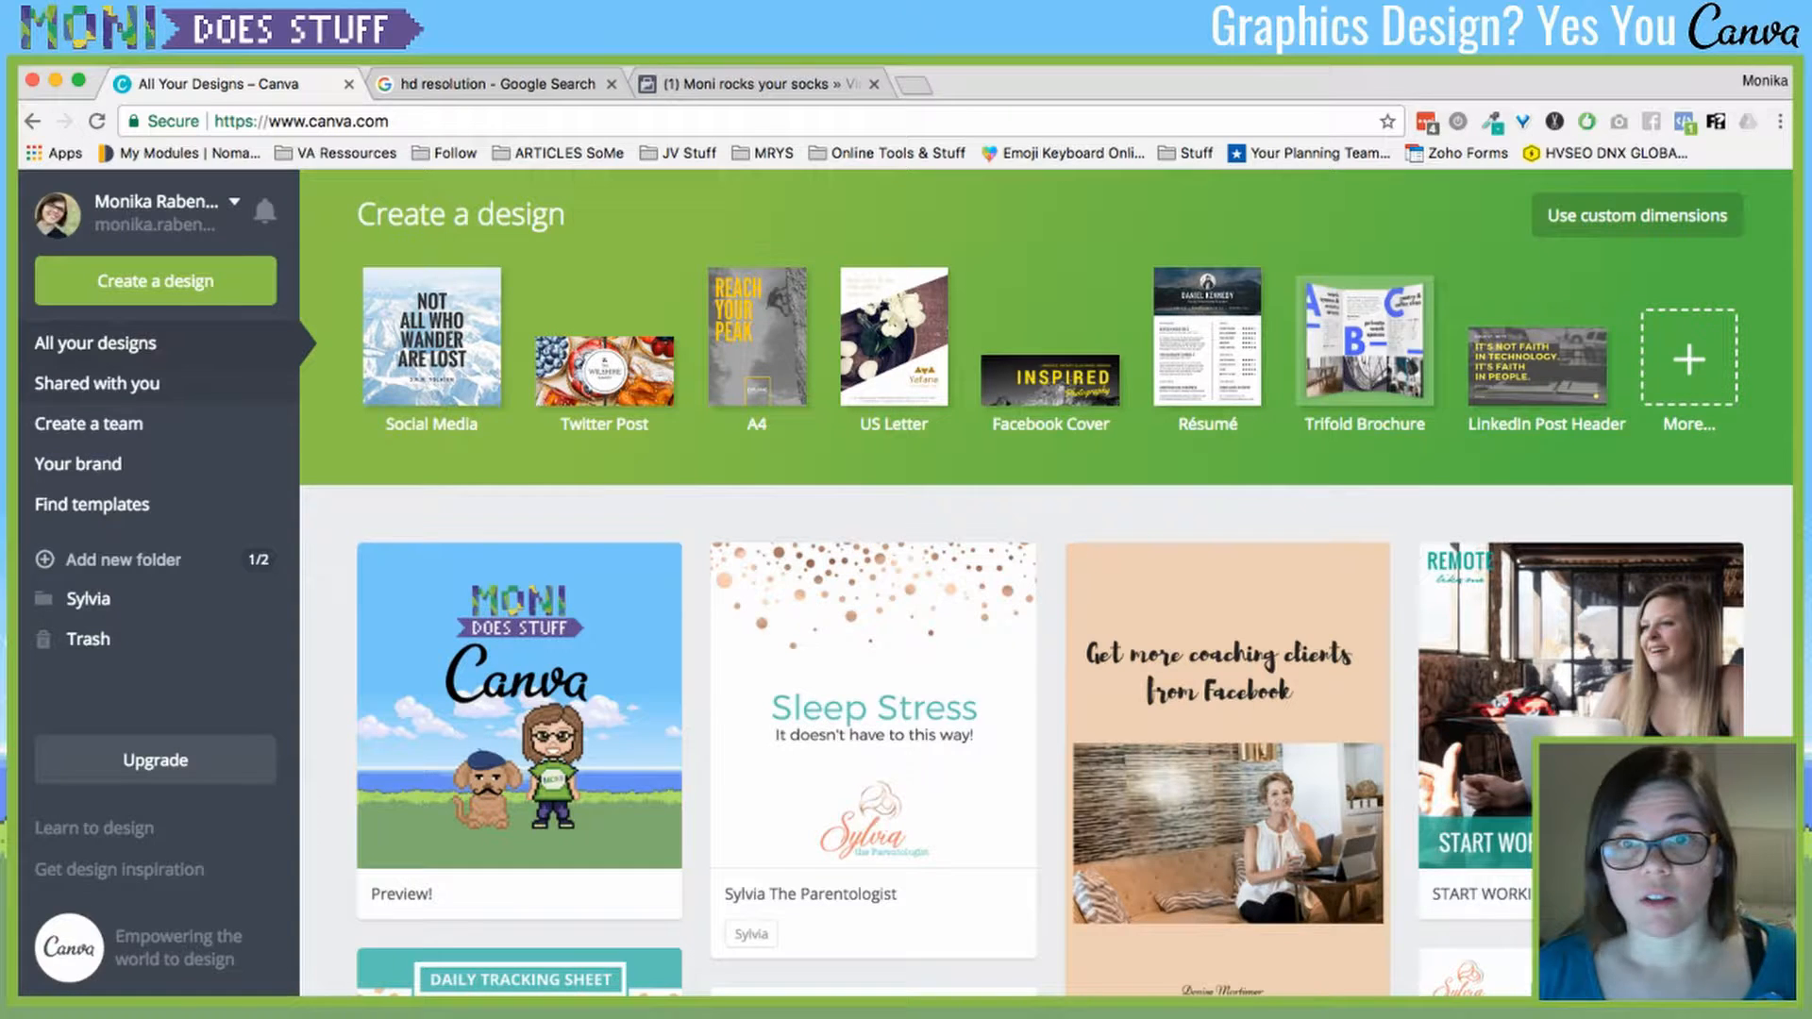
left_click(97, 383)
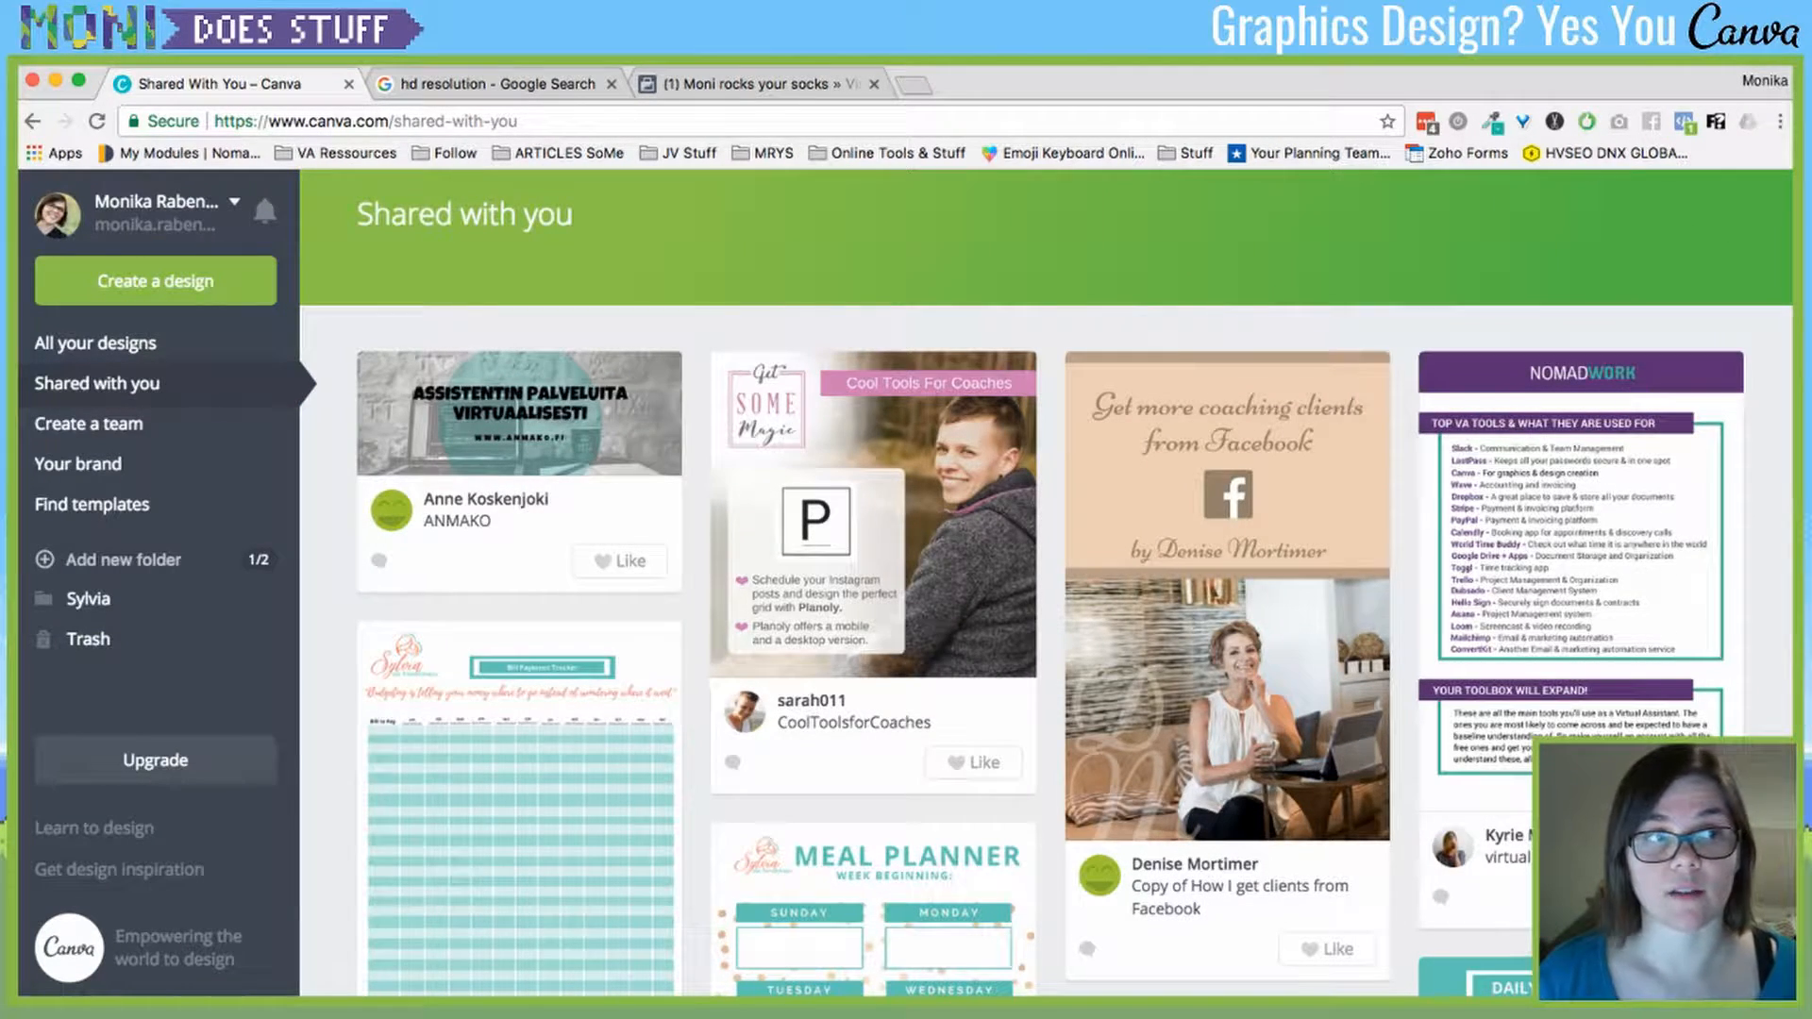
- Look over the team members page and the brand kit's colours, logos and fonts, then return home
left_click(89, 423)
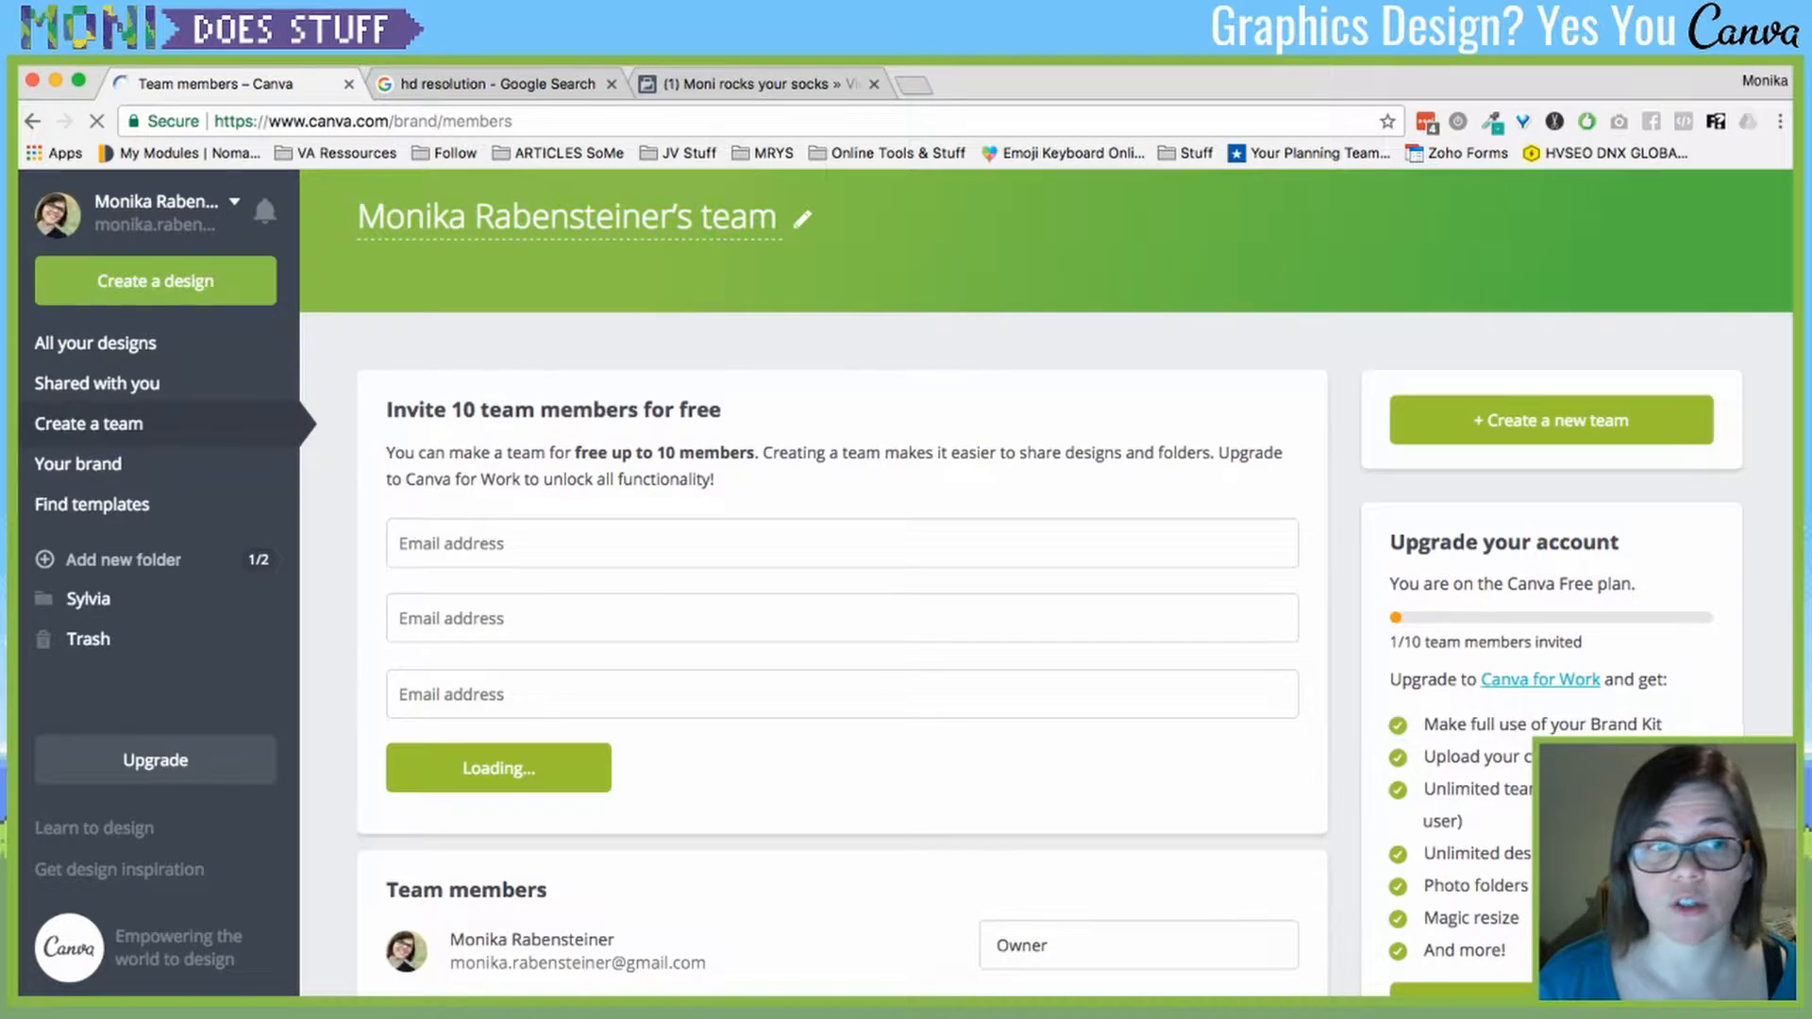
scroll(841, 585, "down", 1)
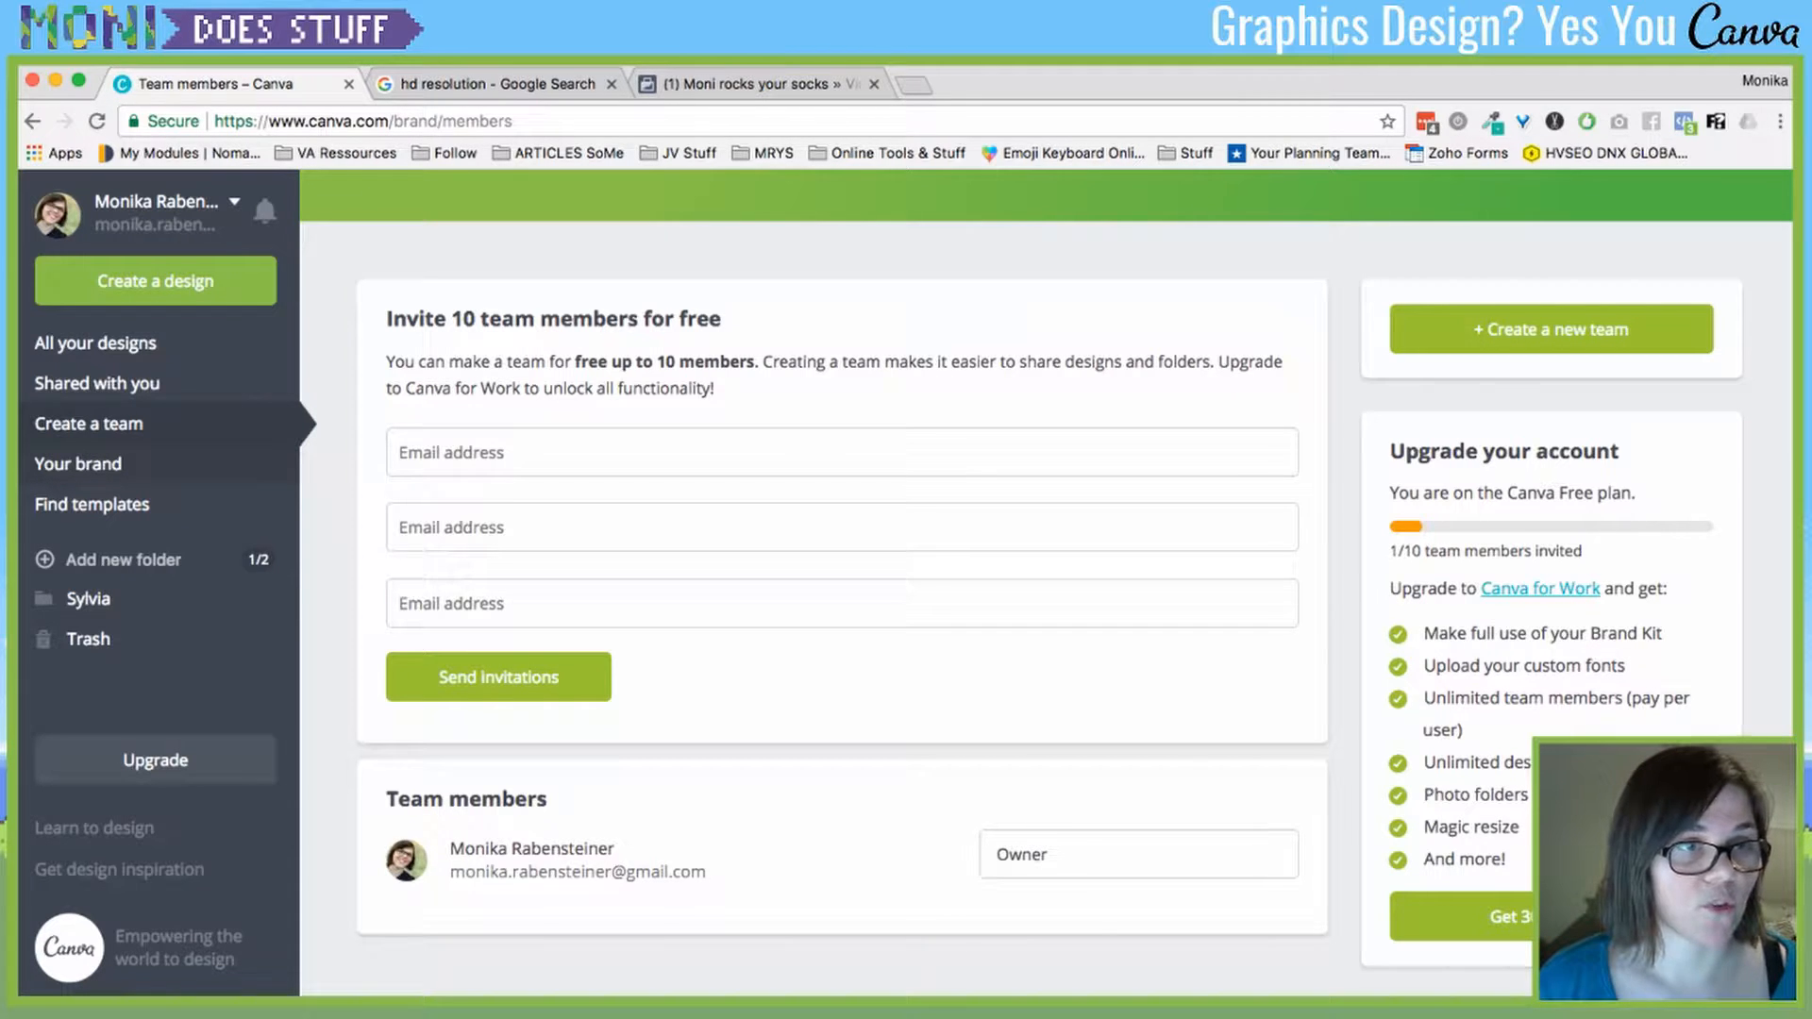
left_click(79, 464)
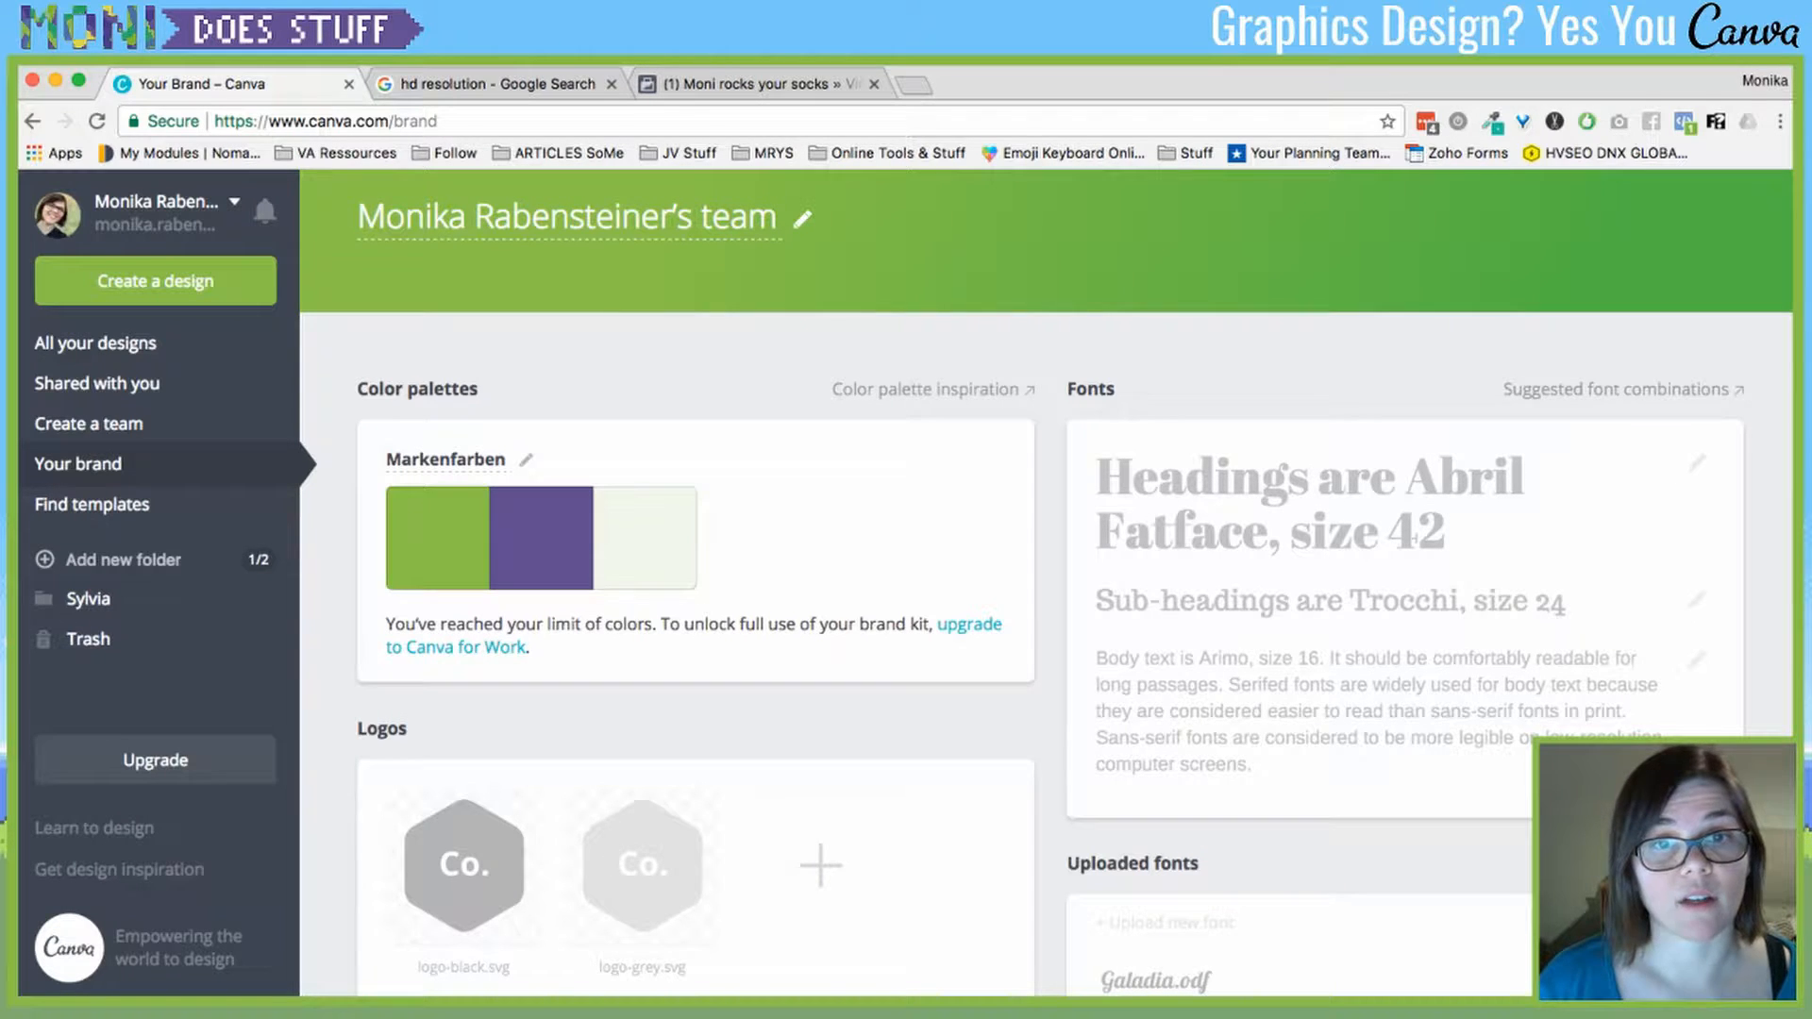
scroll(1045, 582, "down", 3)
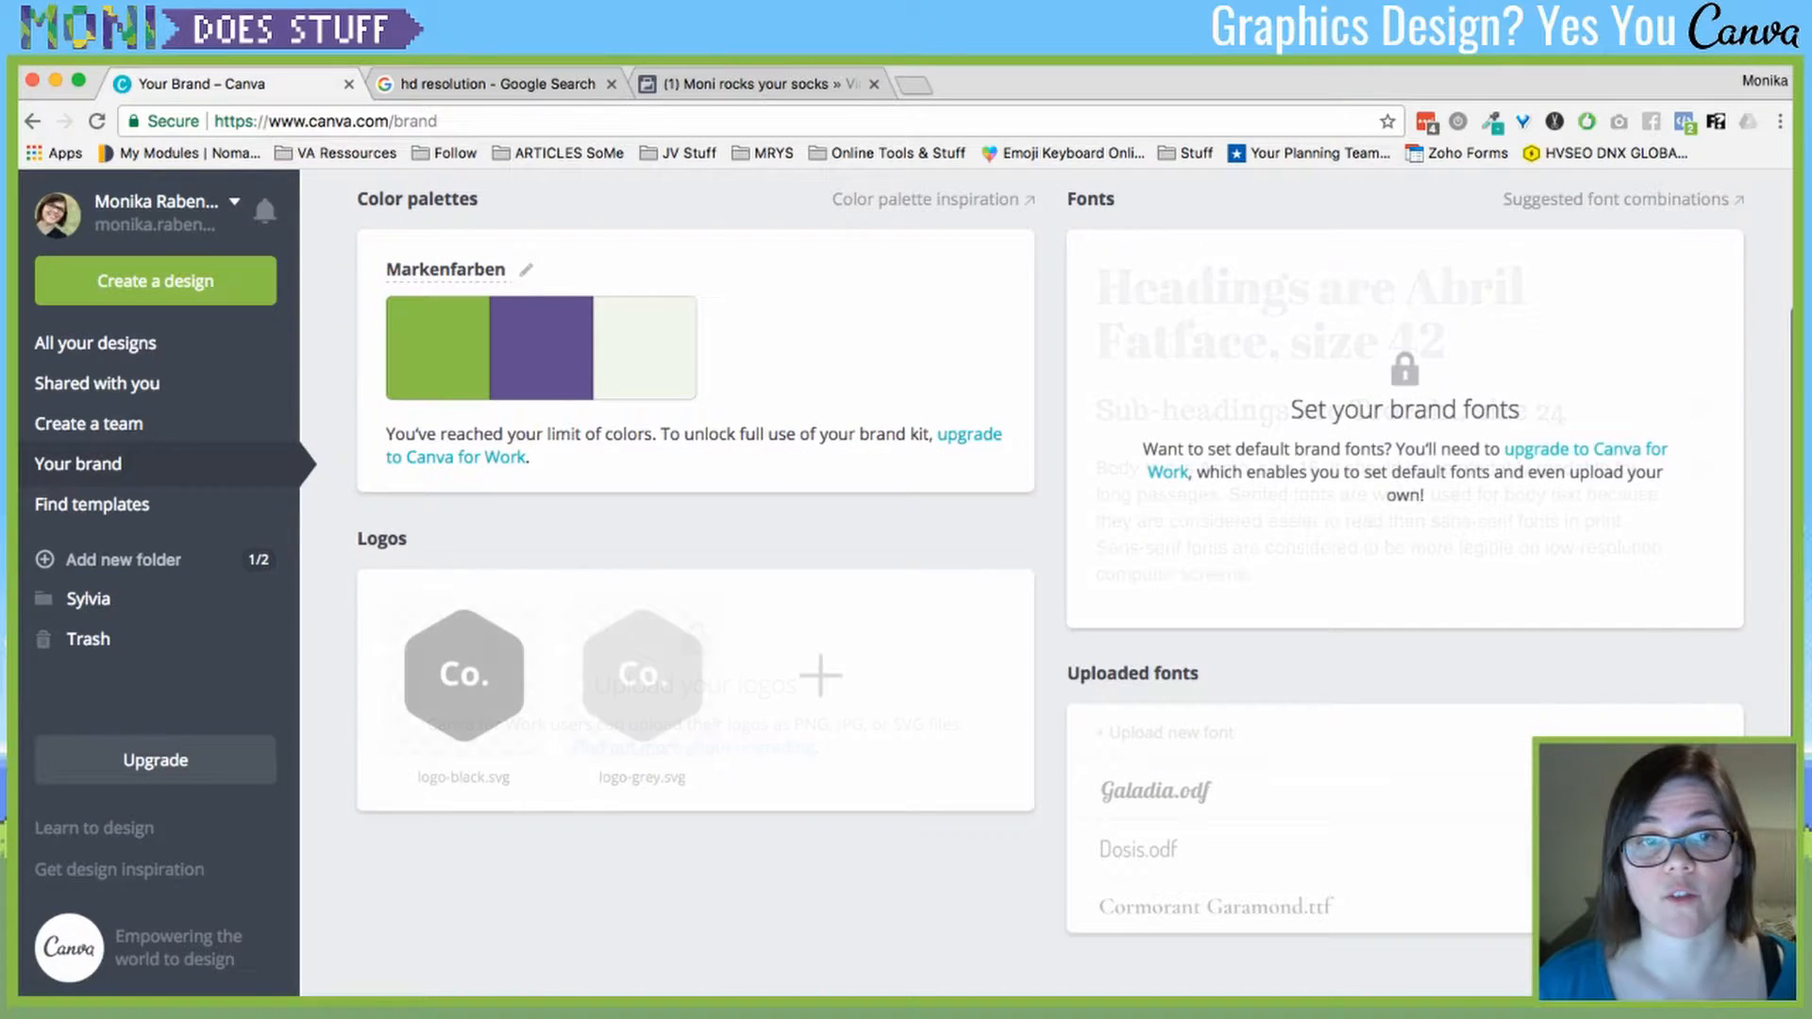
scroll(1051, 569, "up", 2)
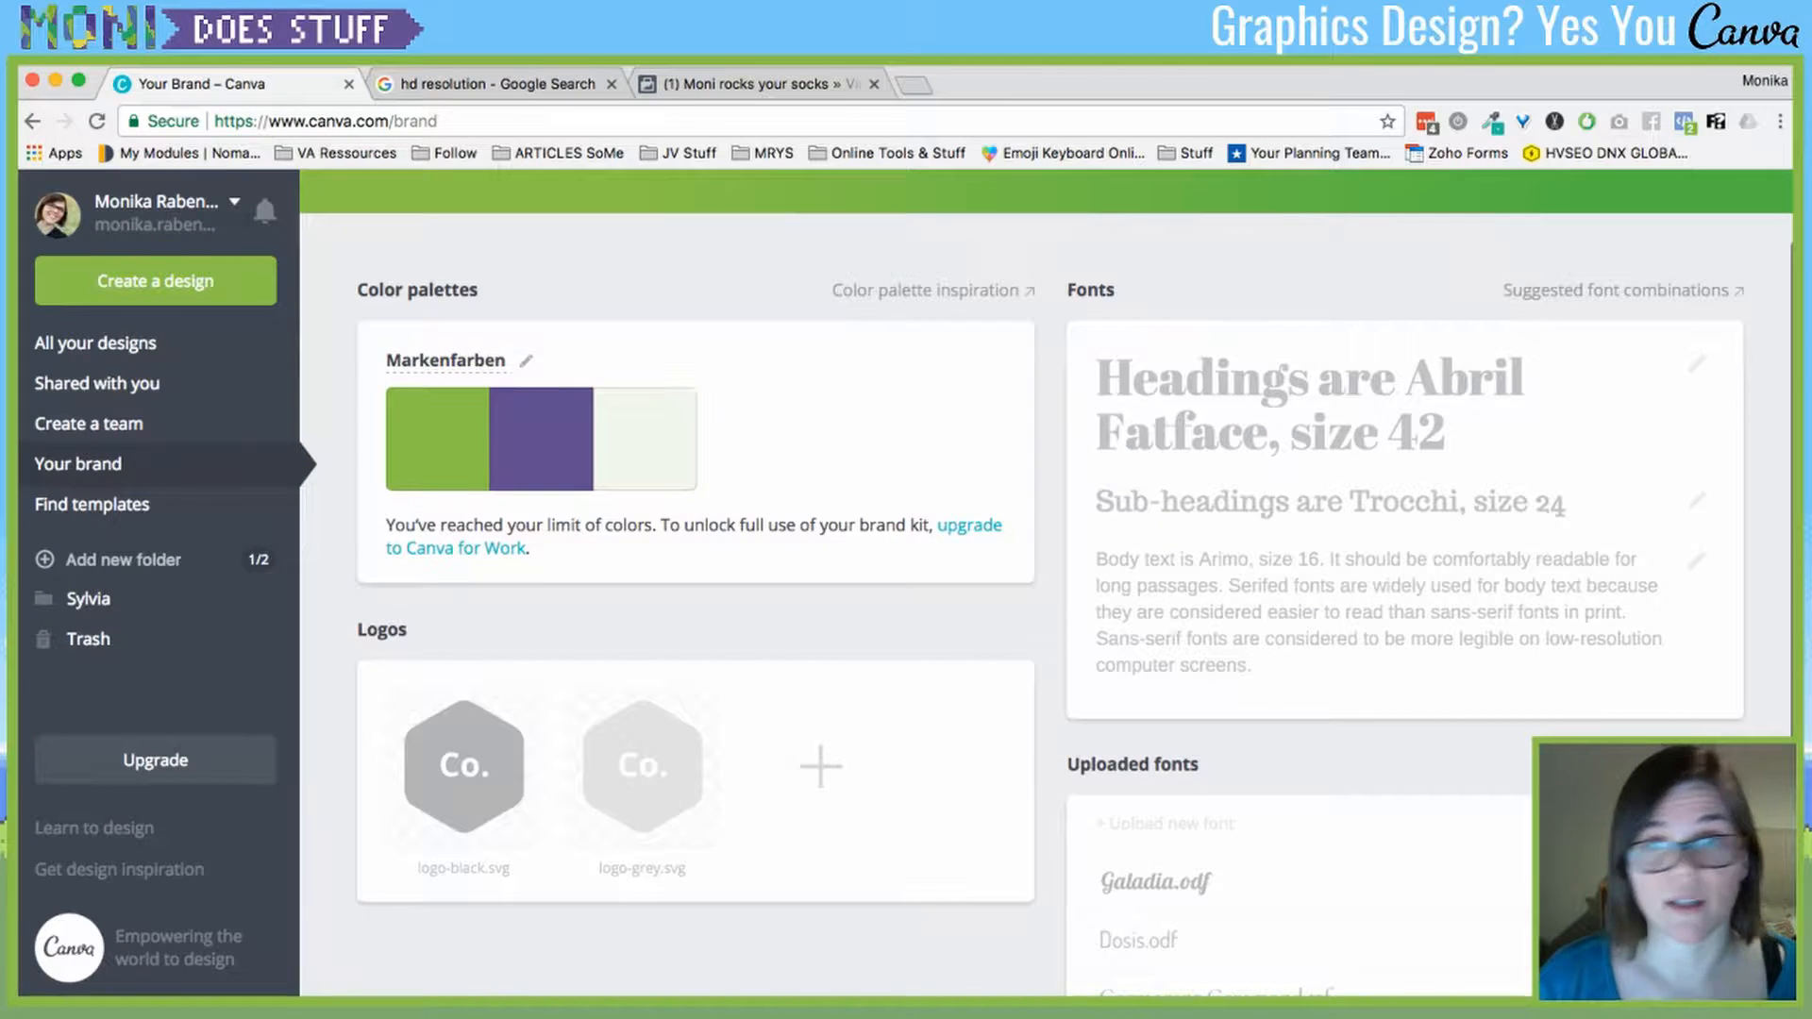
scroll(1046, 580, "down", 4)
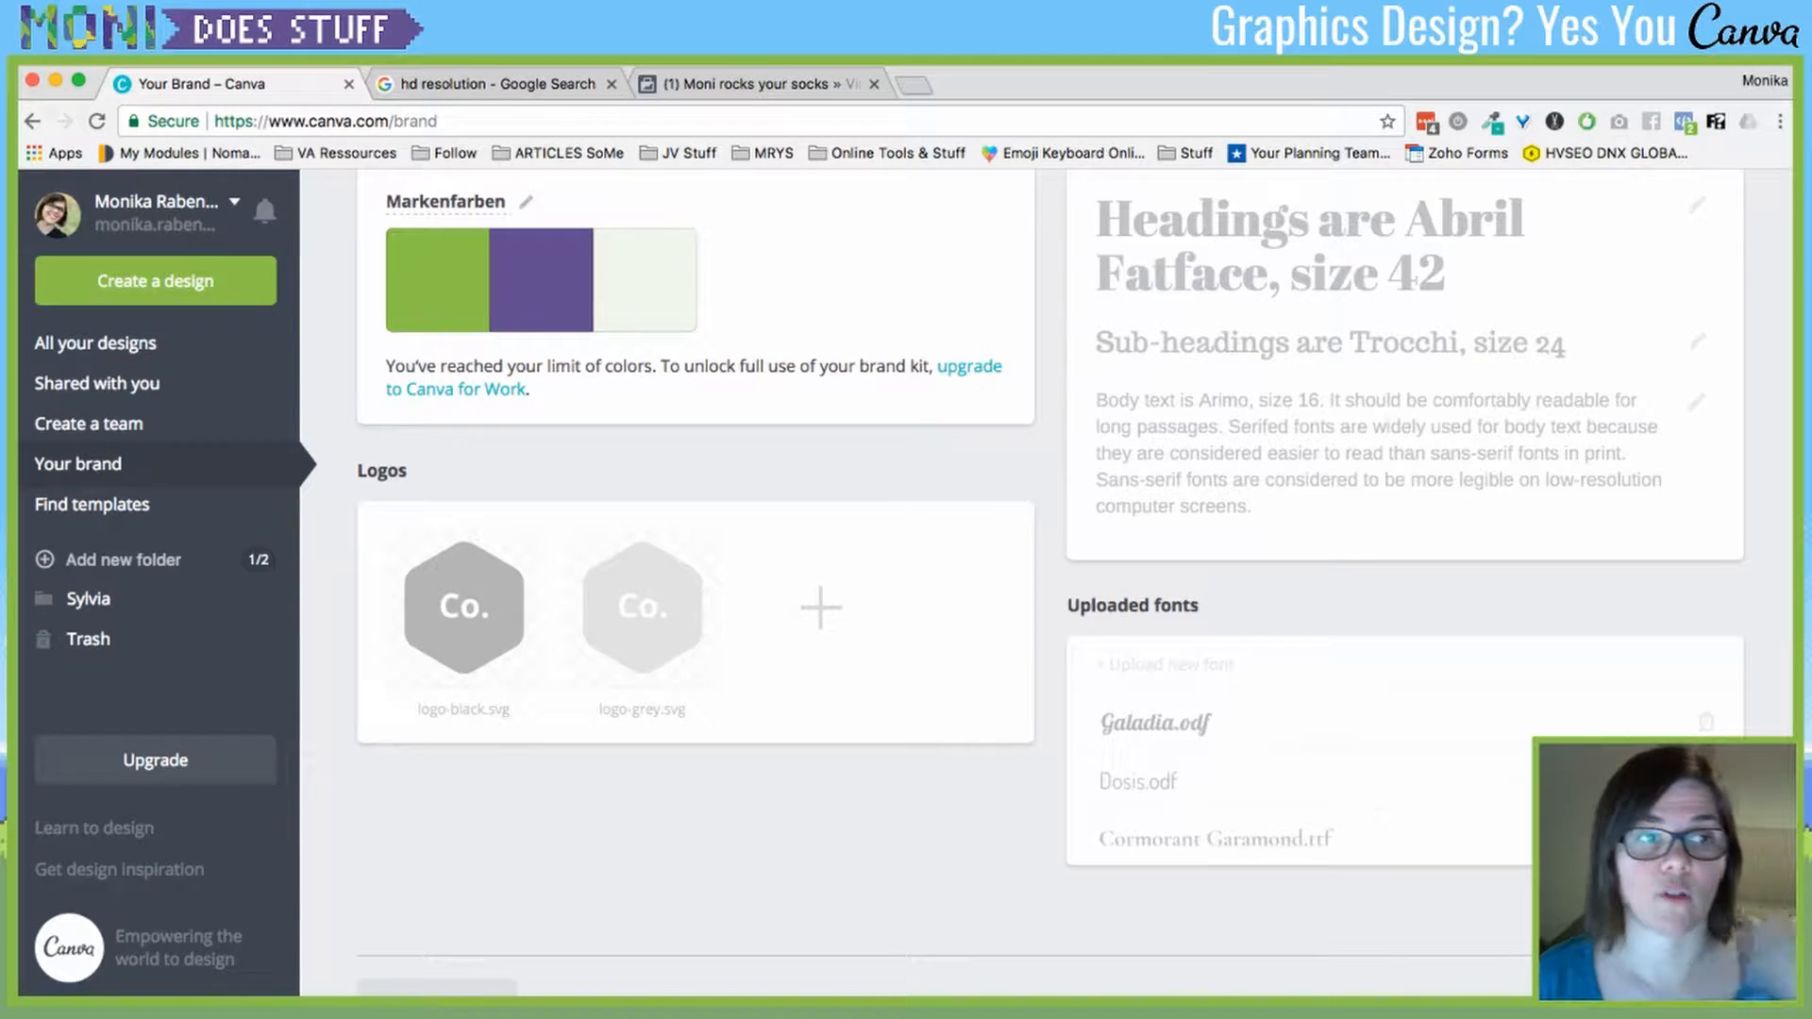
left_click(96, 343)
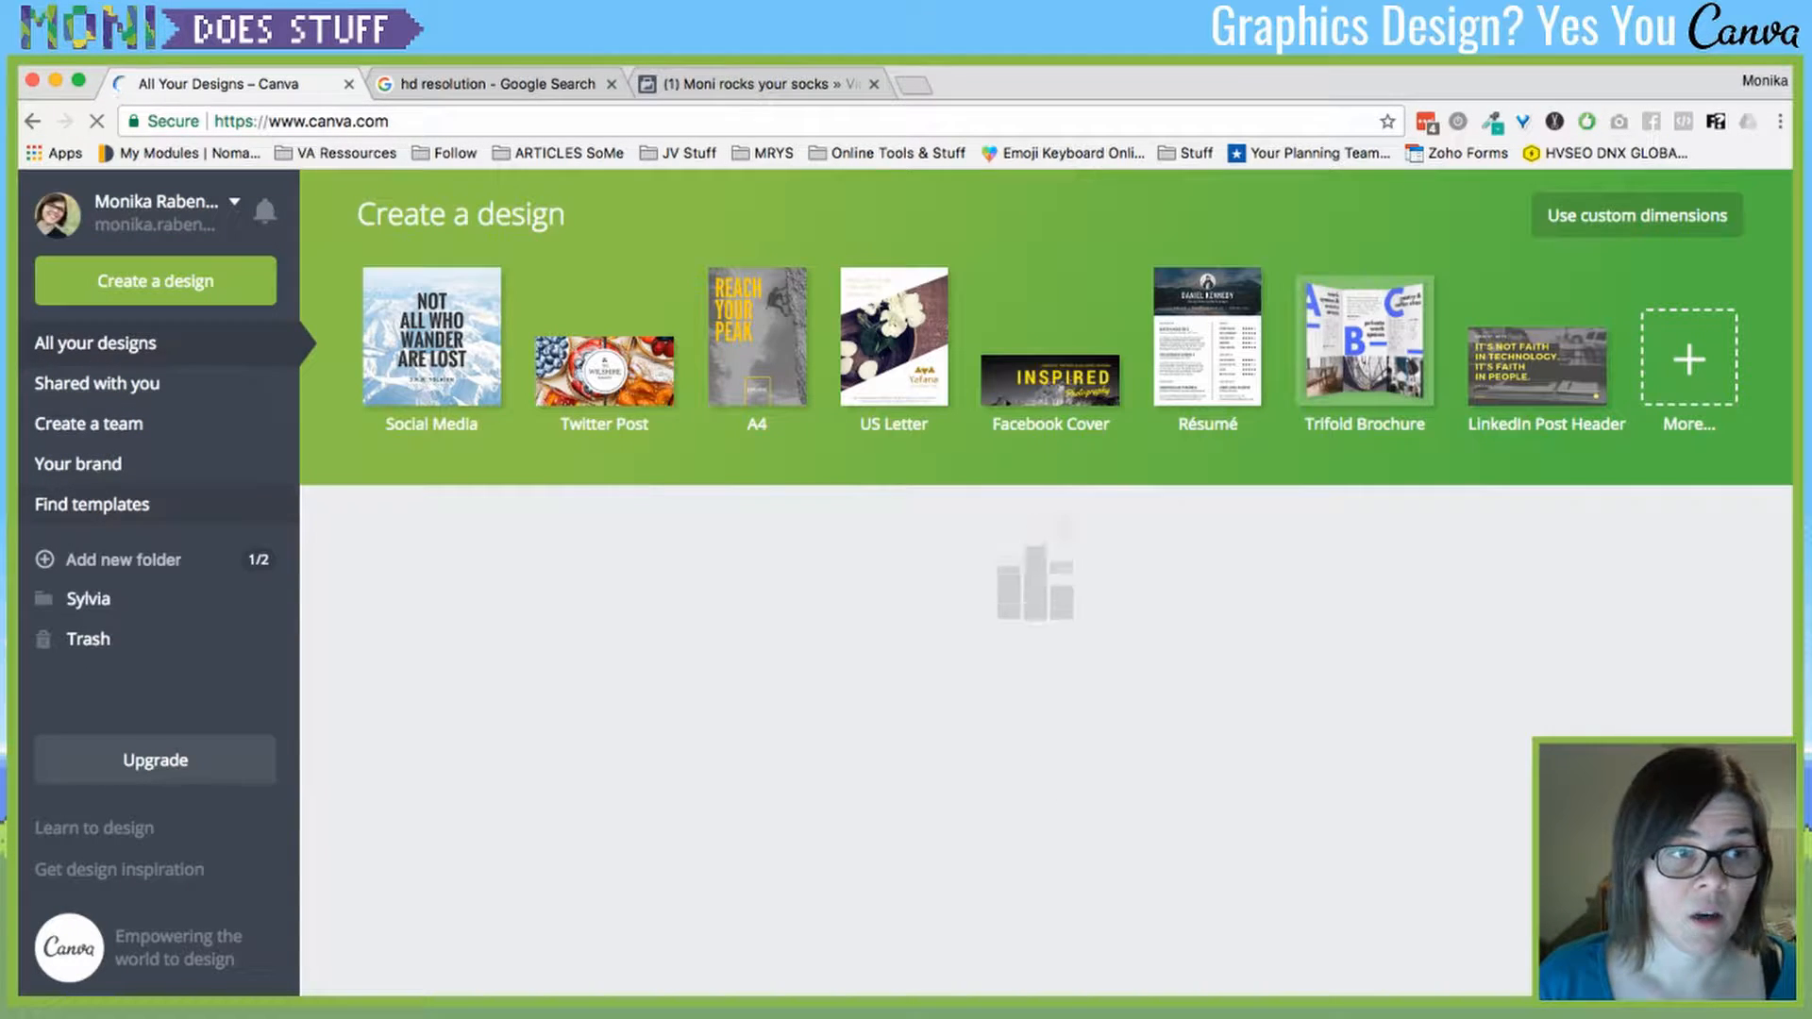
- Open the template library and scroll through its categories
left_click(91, 505)
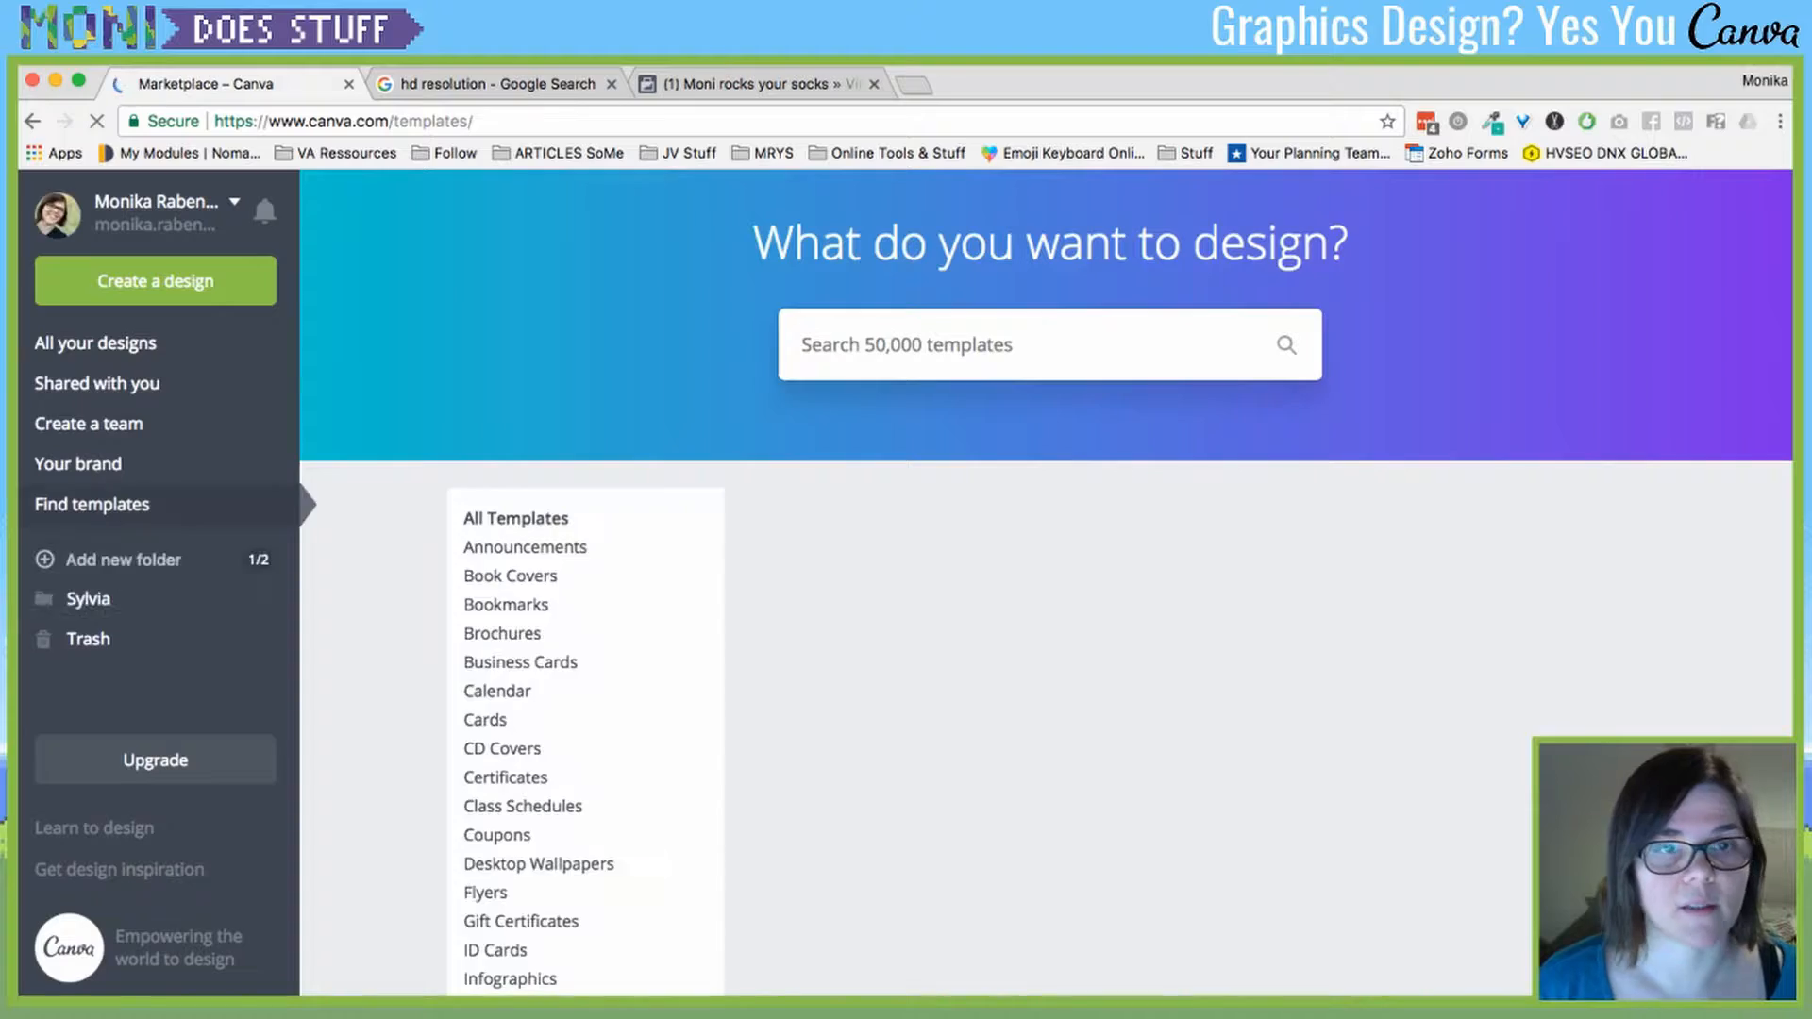
scroll(1045, 582, "down", 6)
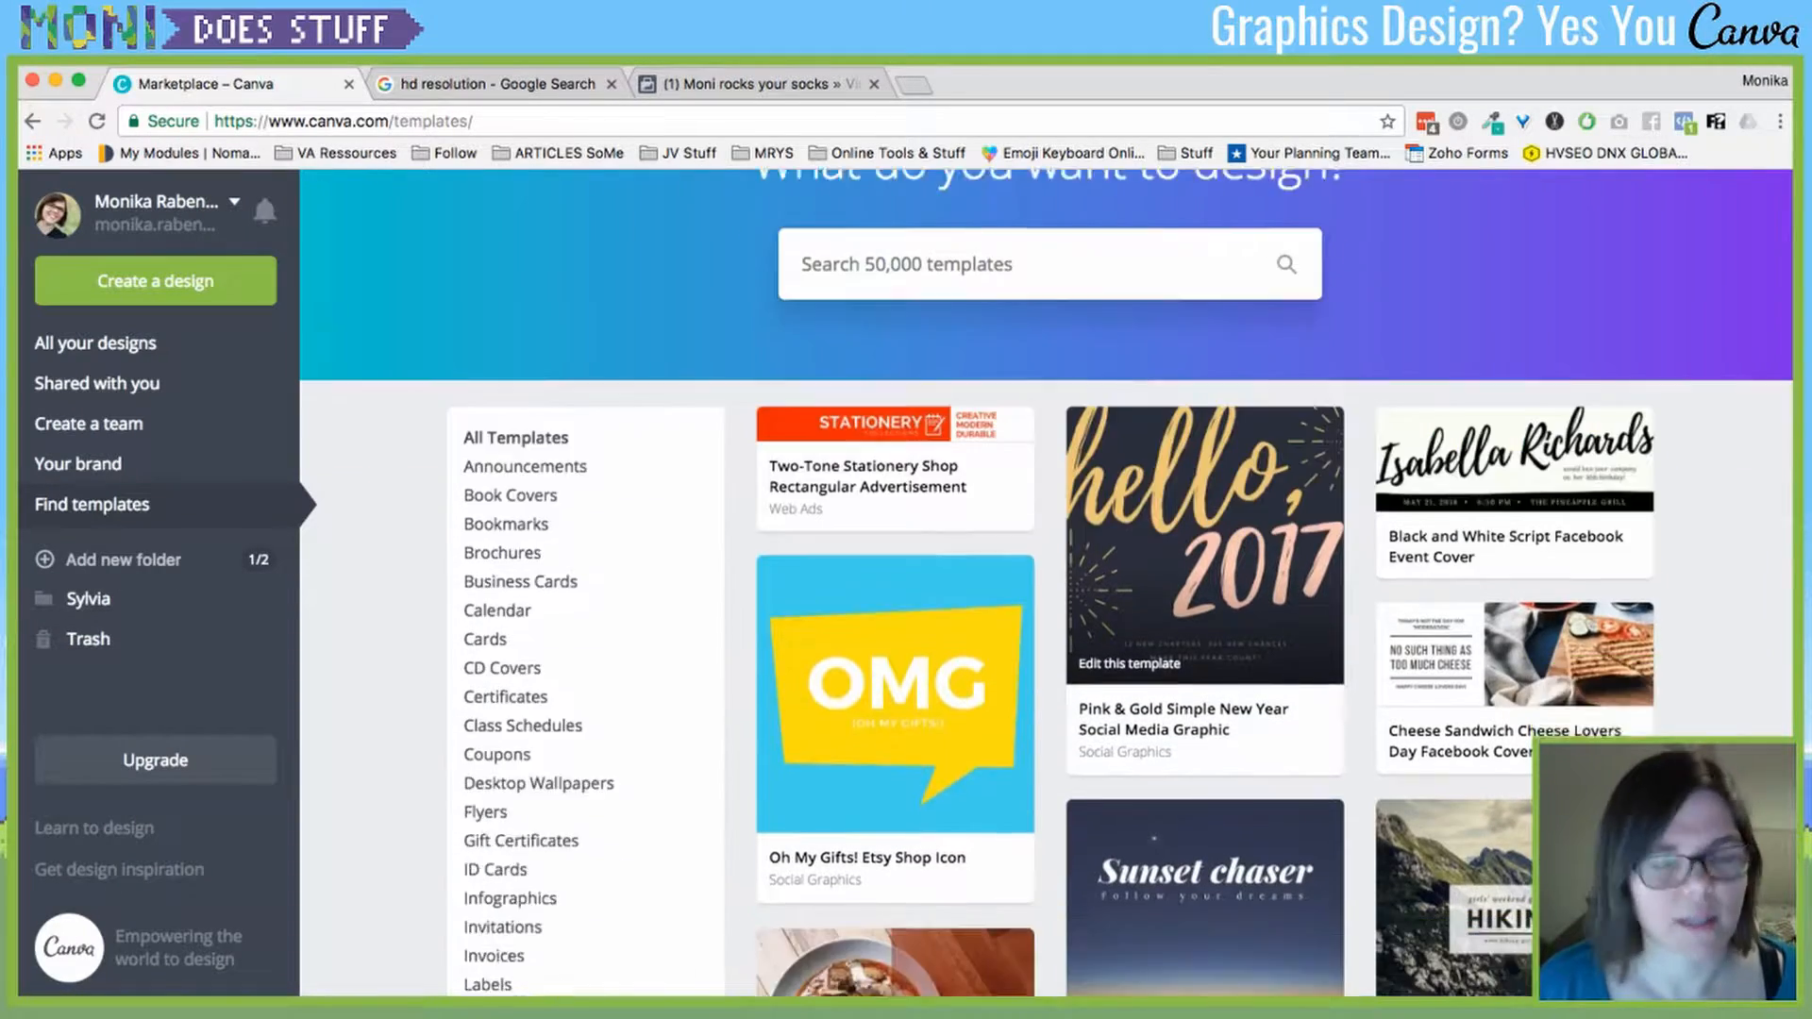
scroll(1046, 582, "down", 7)
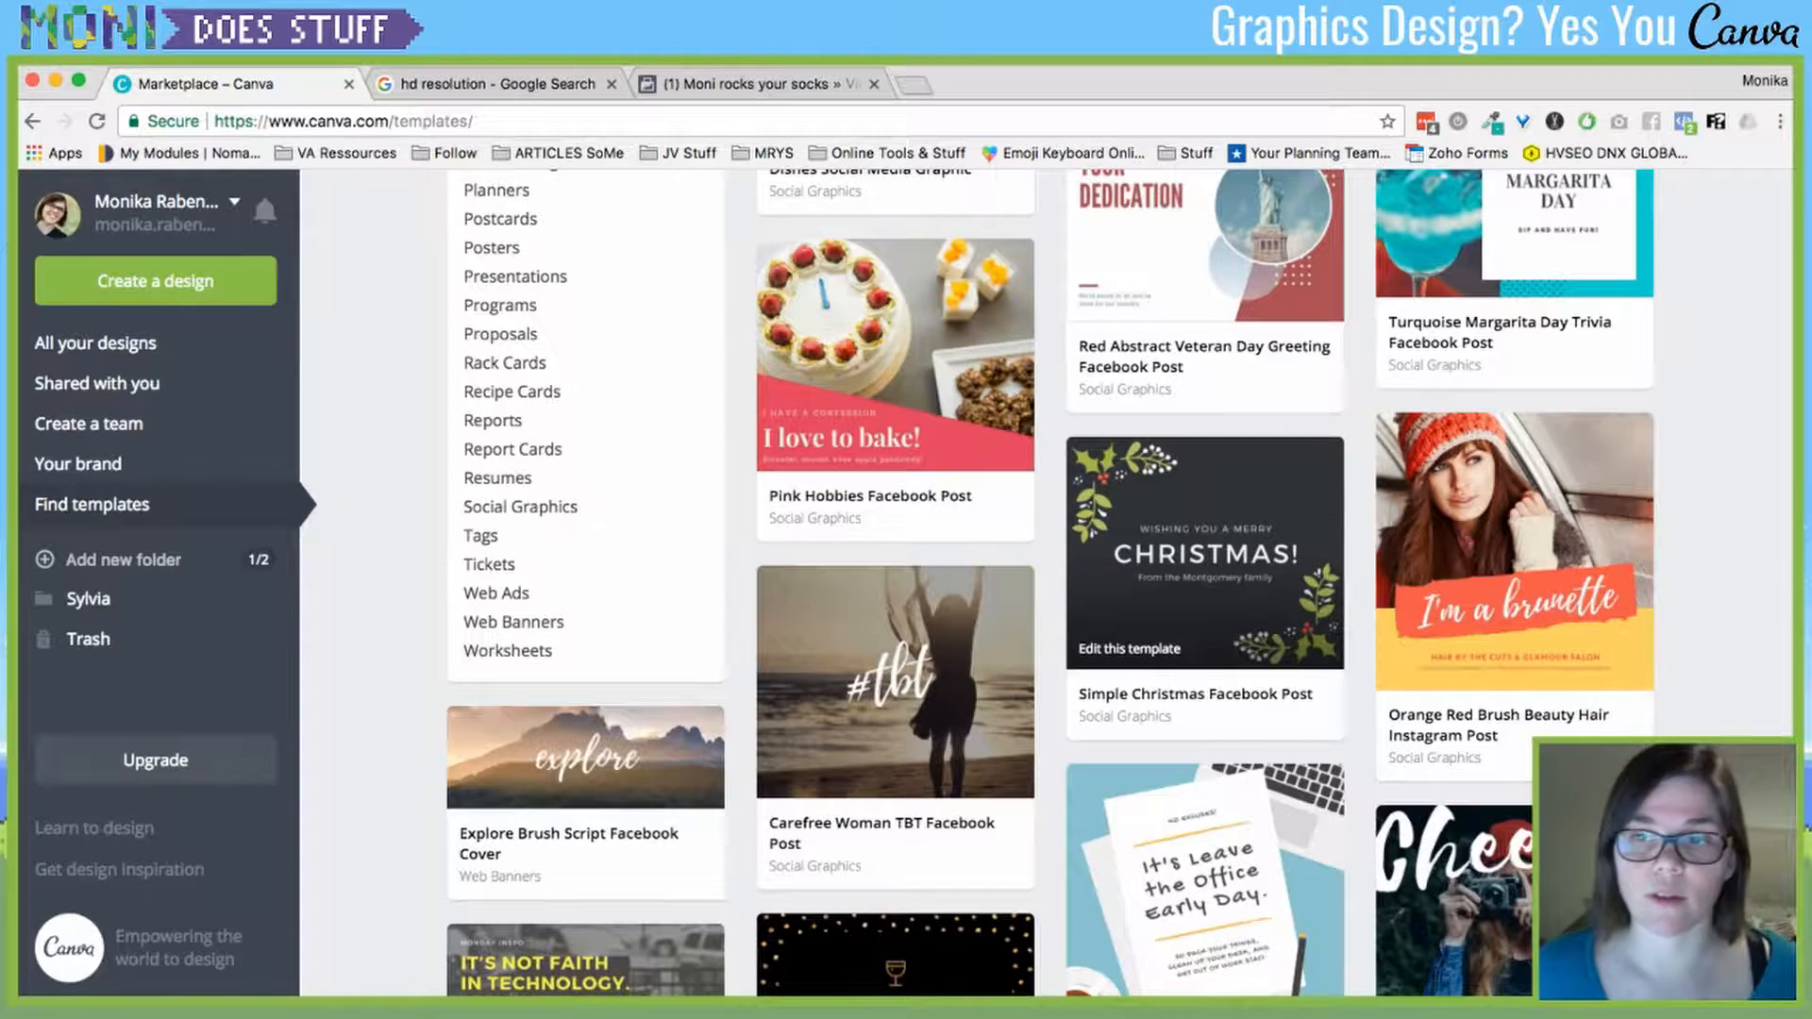
scroll(896, 736, "up", 1)
scroll(896, 736, "up", 7)
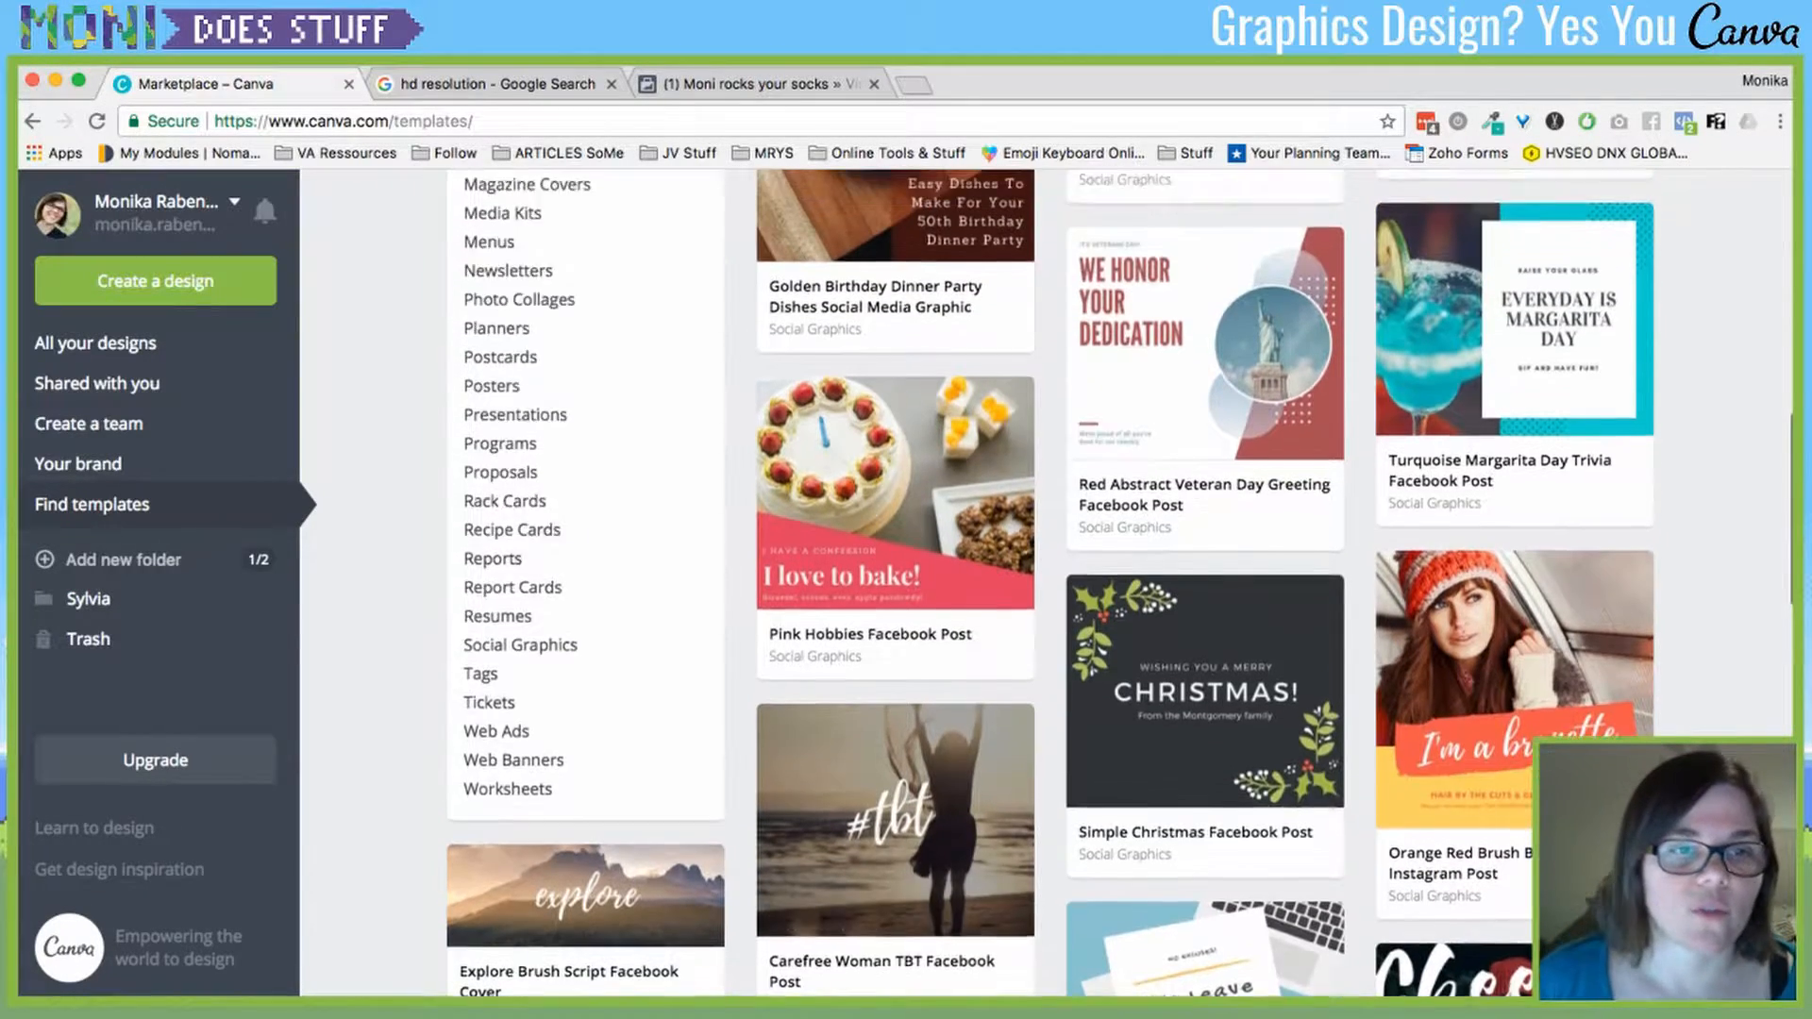
scroll(897, 736, "up", 2)
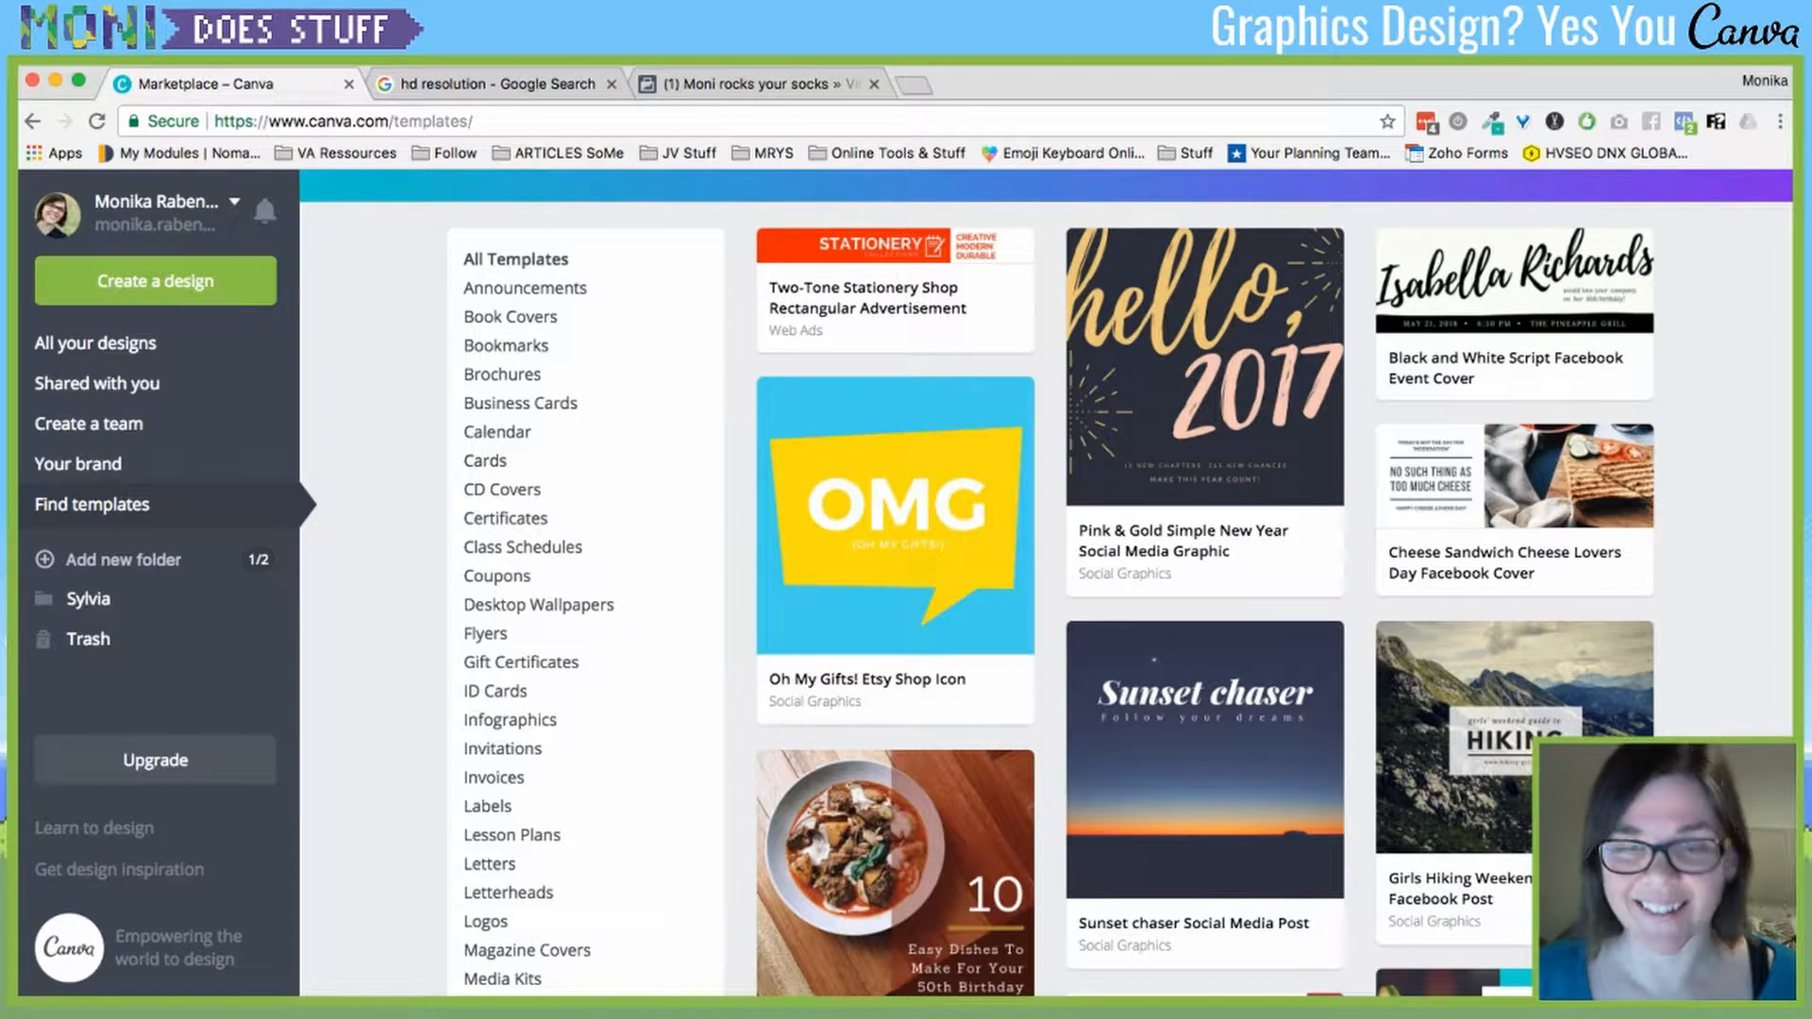
scroll(1048, 583, "down", 1)
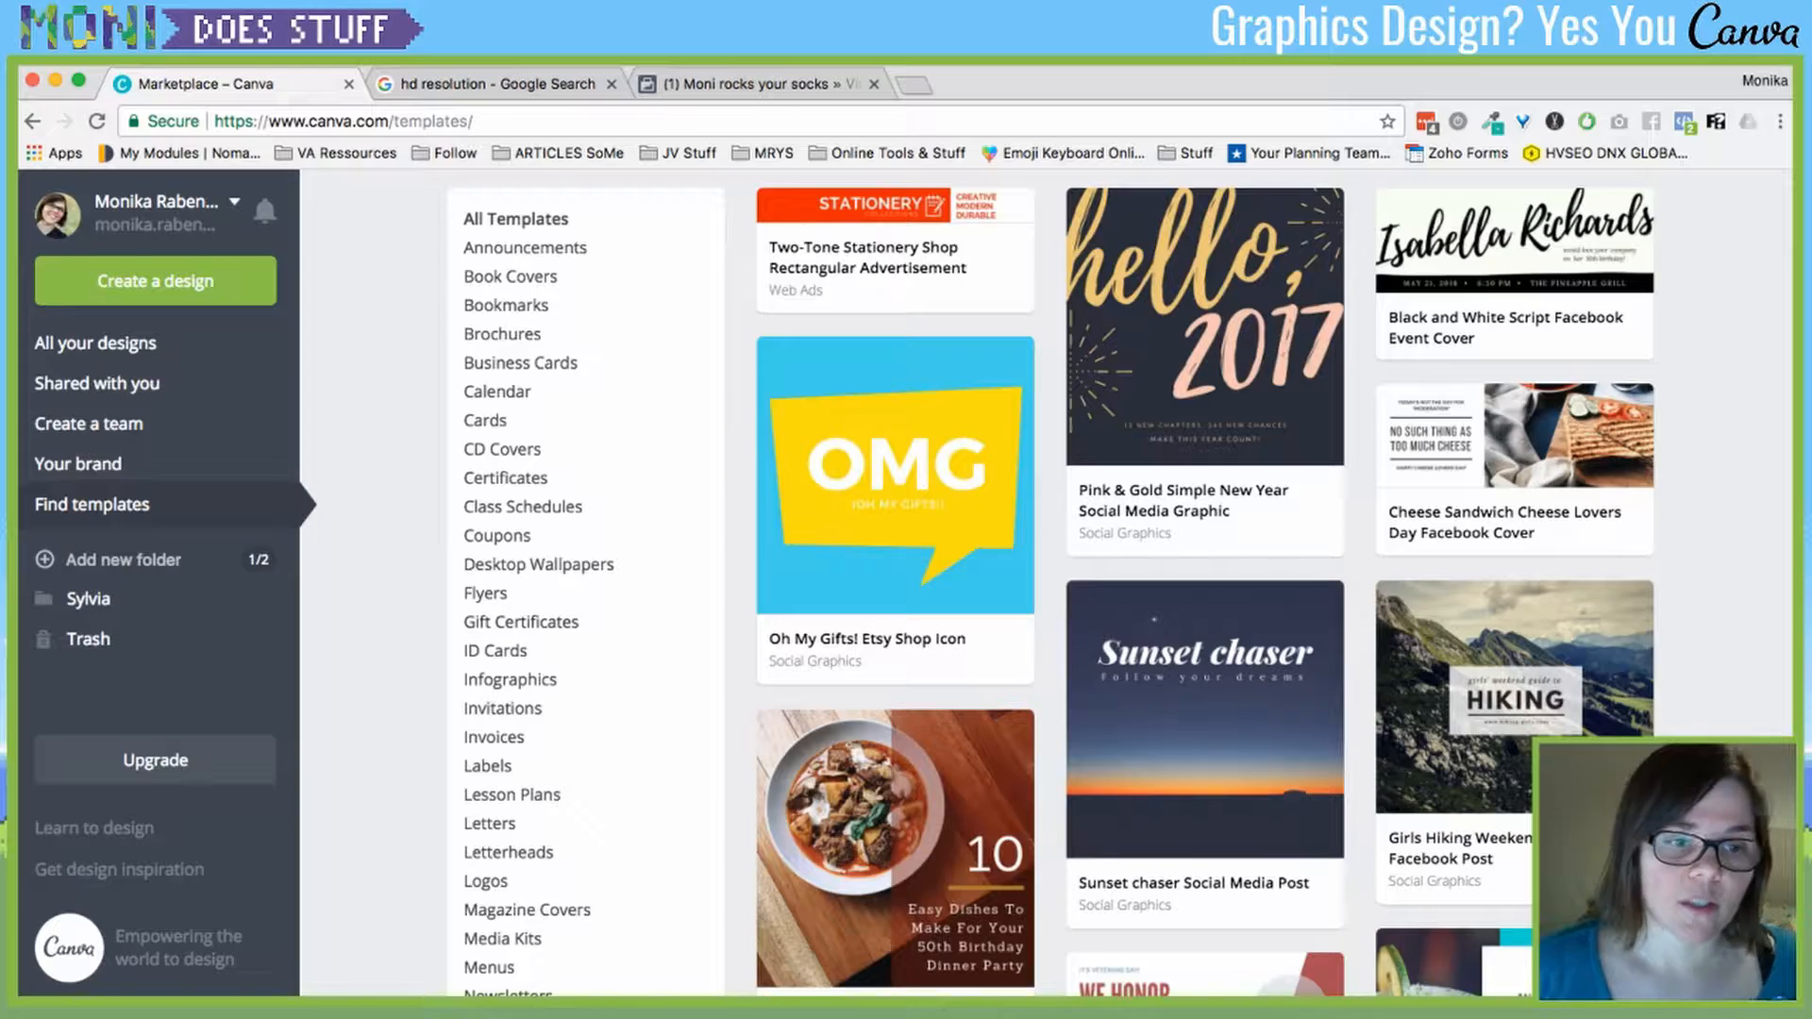
scroll(1121, 581, "down", 7)
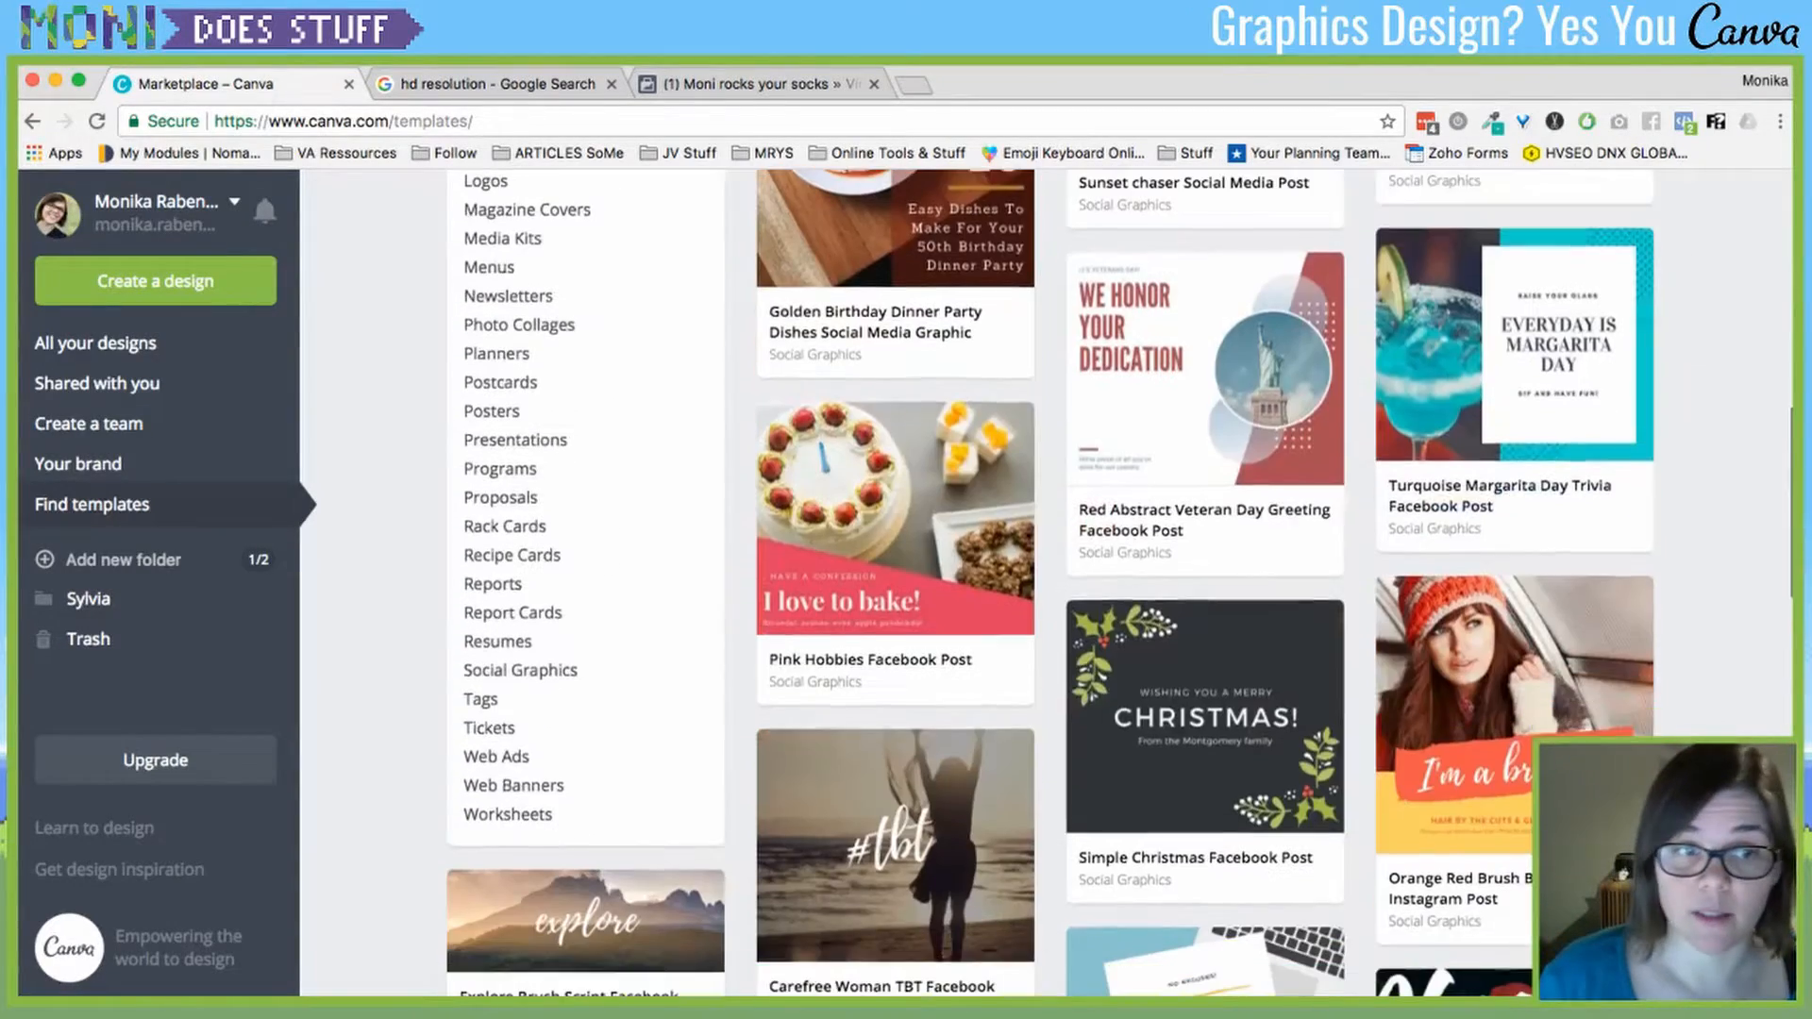
scroll(1121, 580, "up", 4)
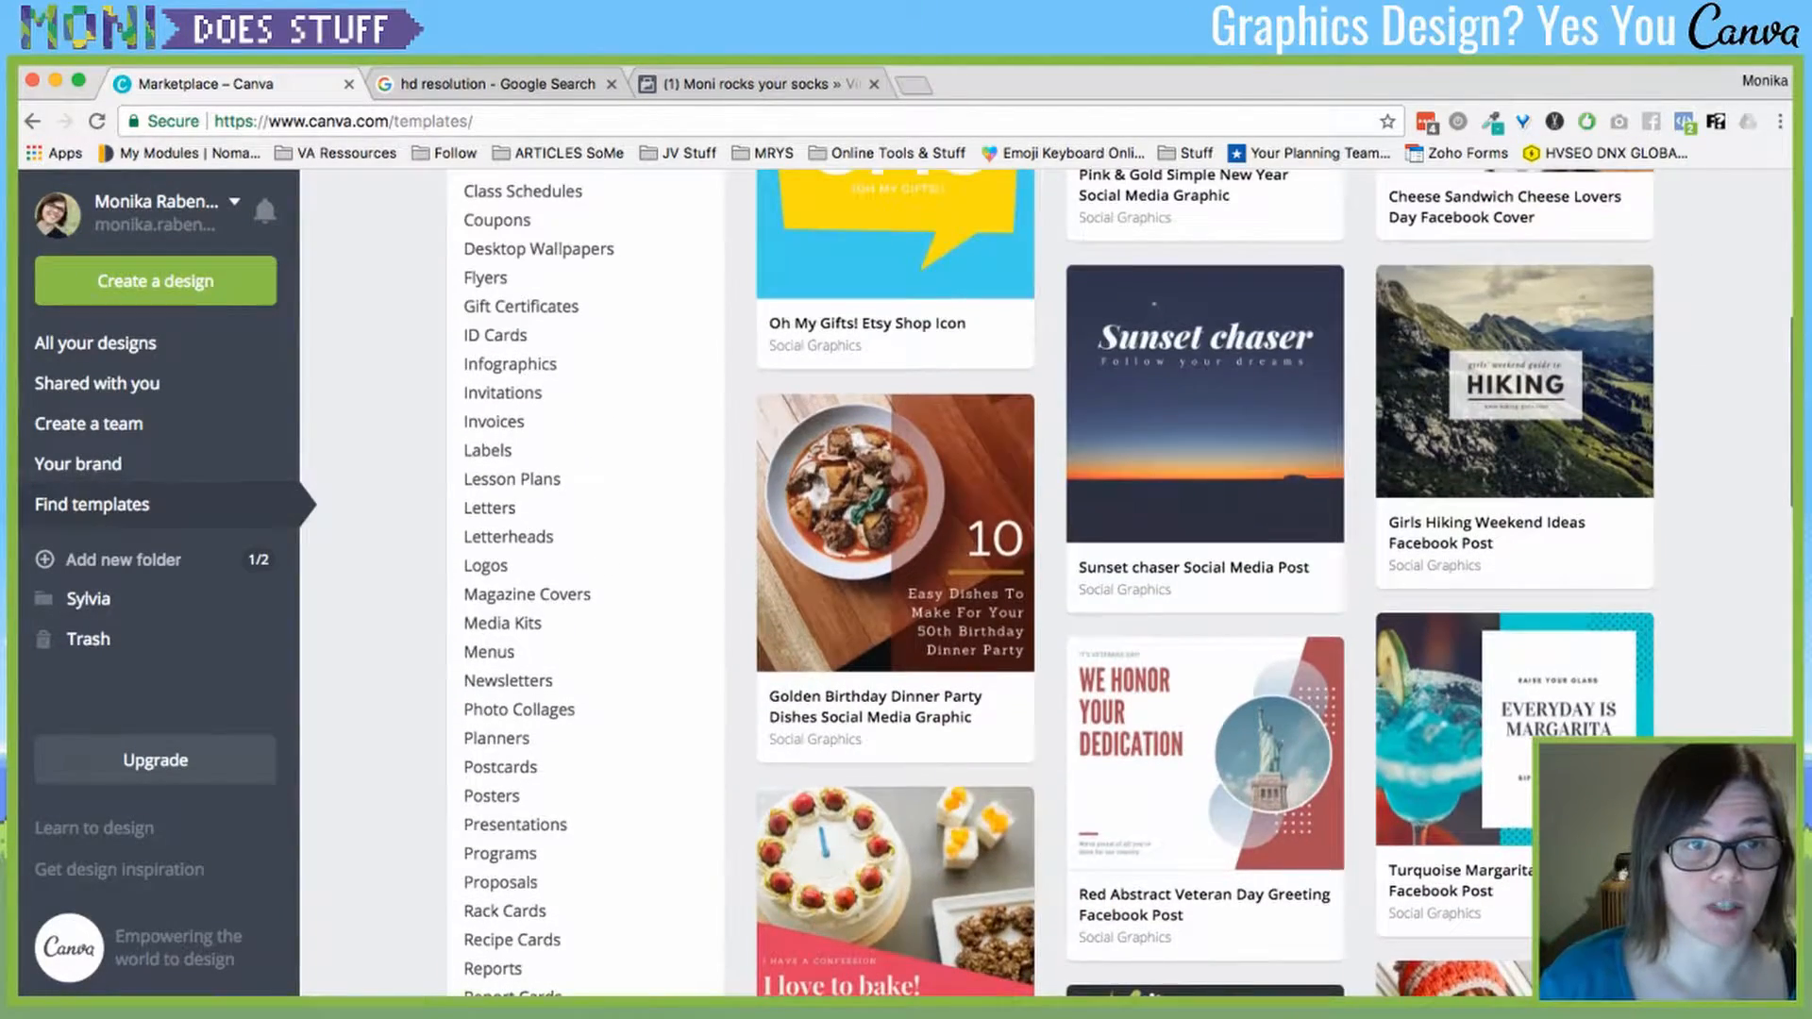
- Filter to ID Cards templates and scroll through them
left_click(494, 386)
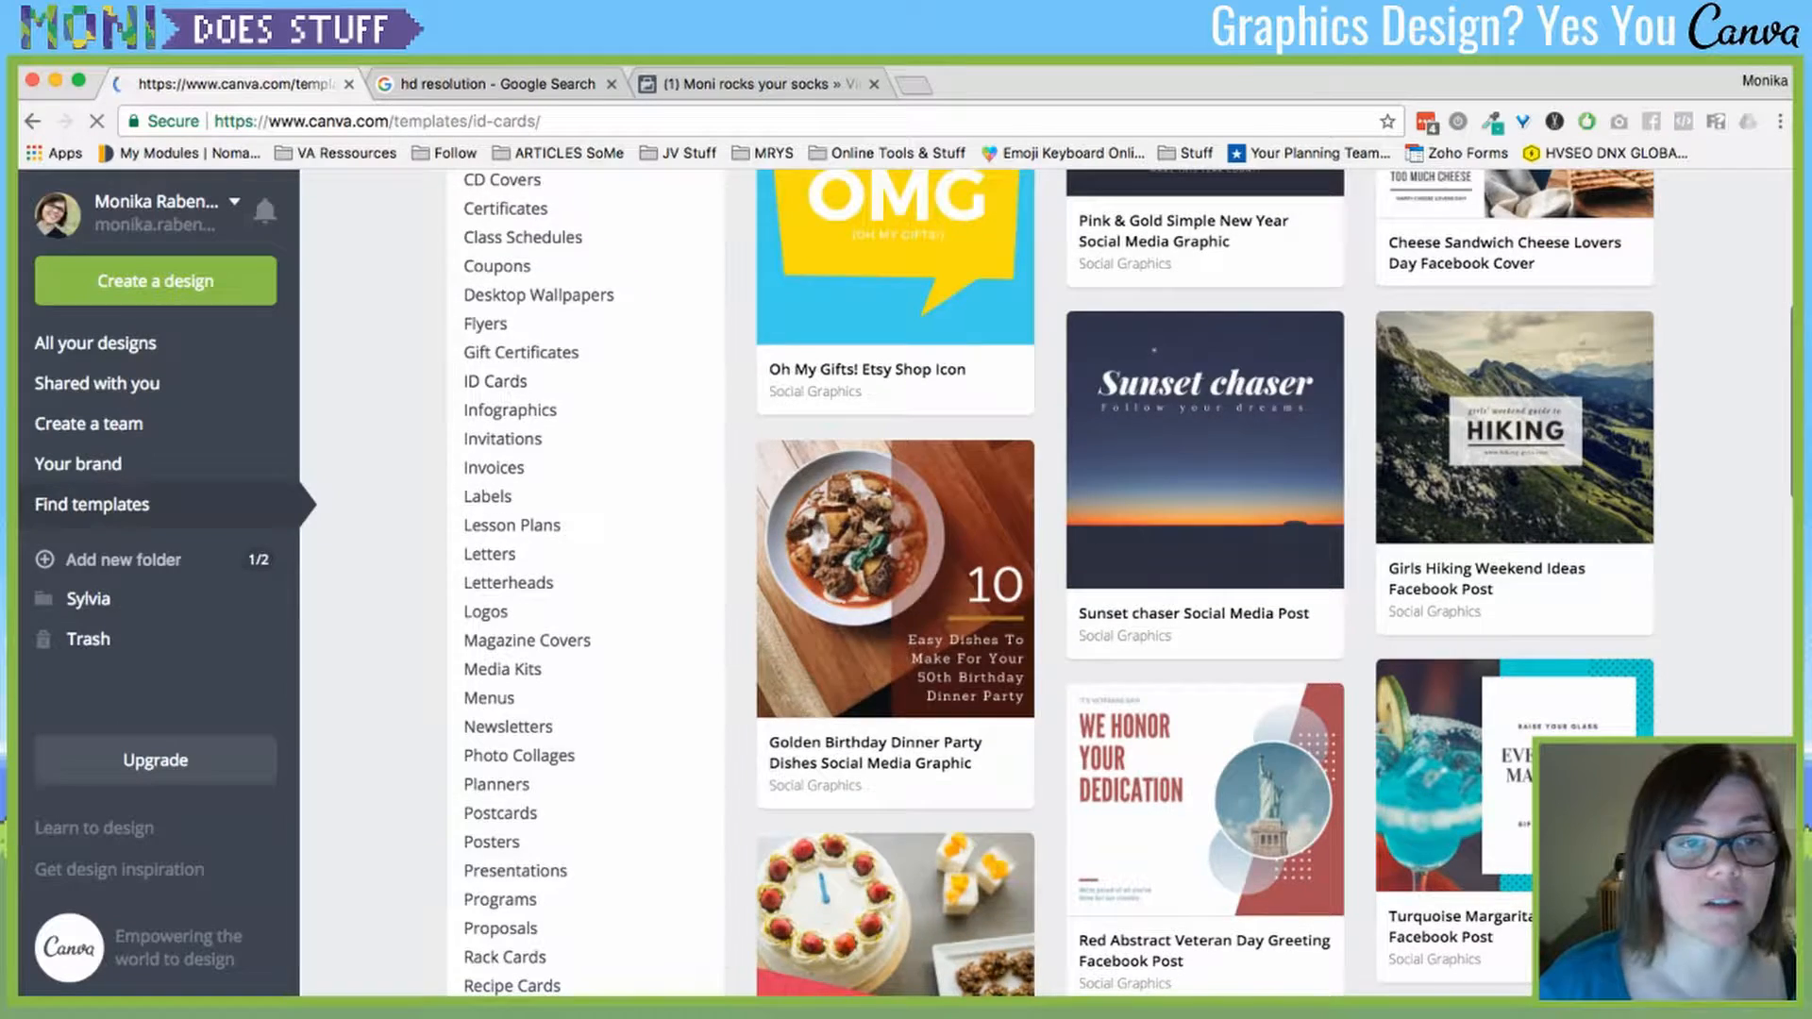
scroll(1045, 580, "down", 3)
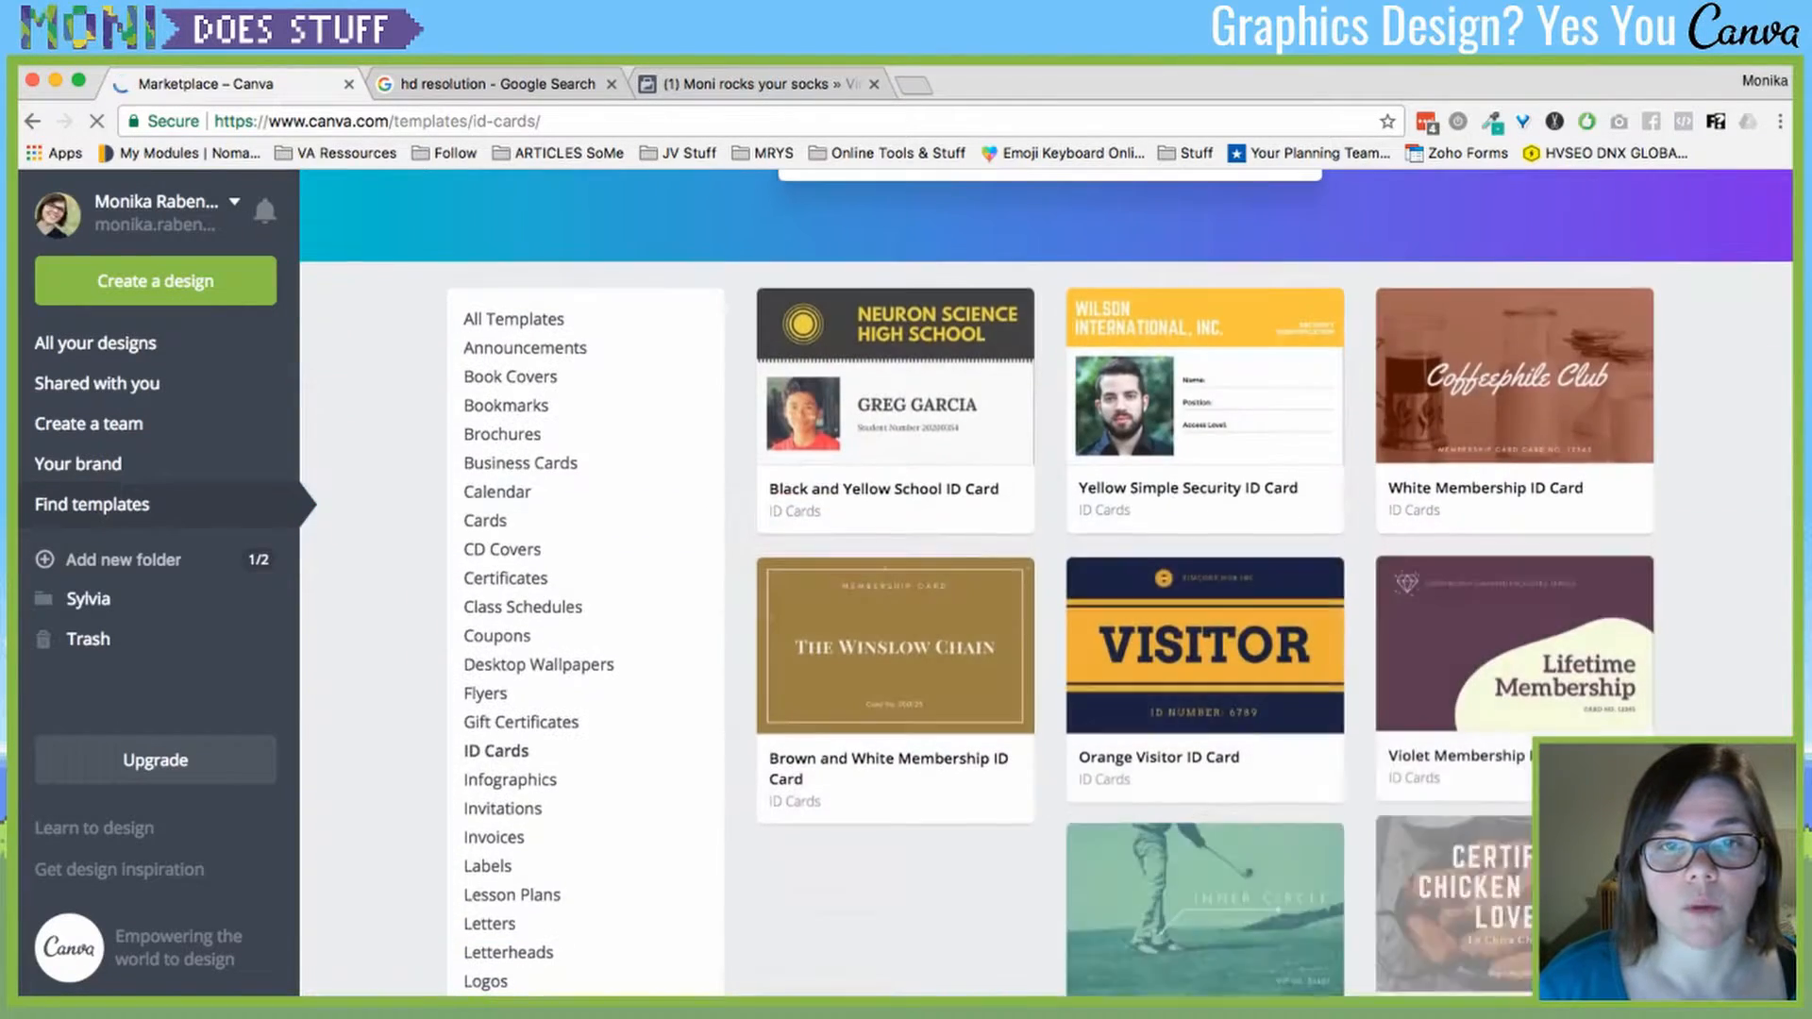
scroll(1205, 528, "down", 7)
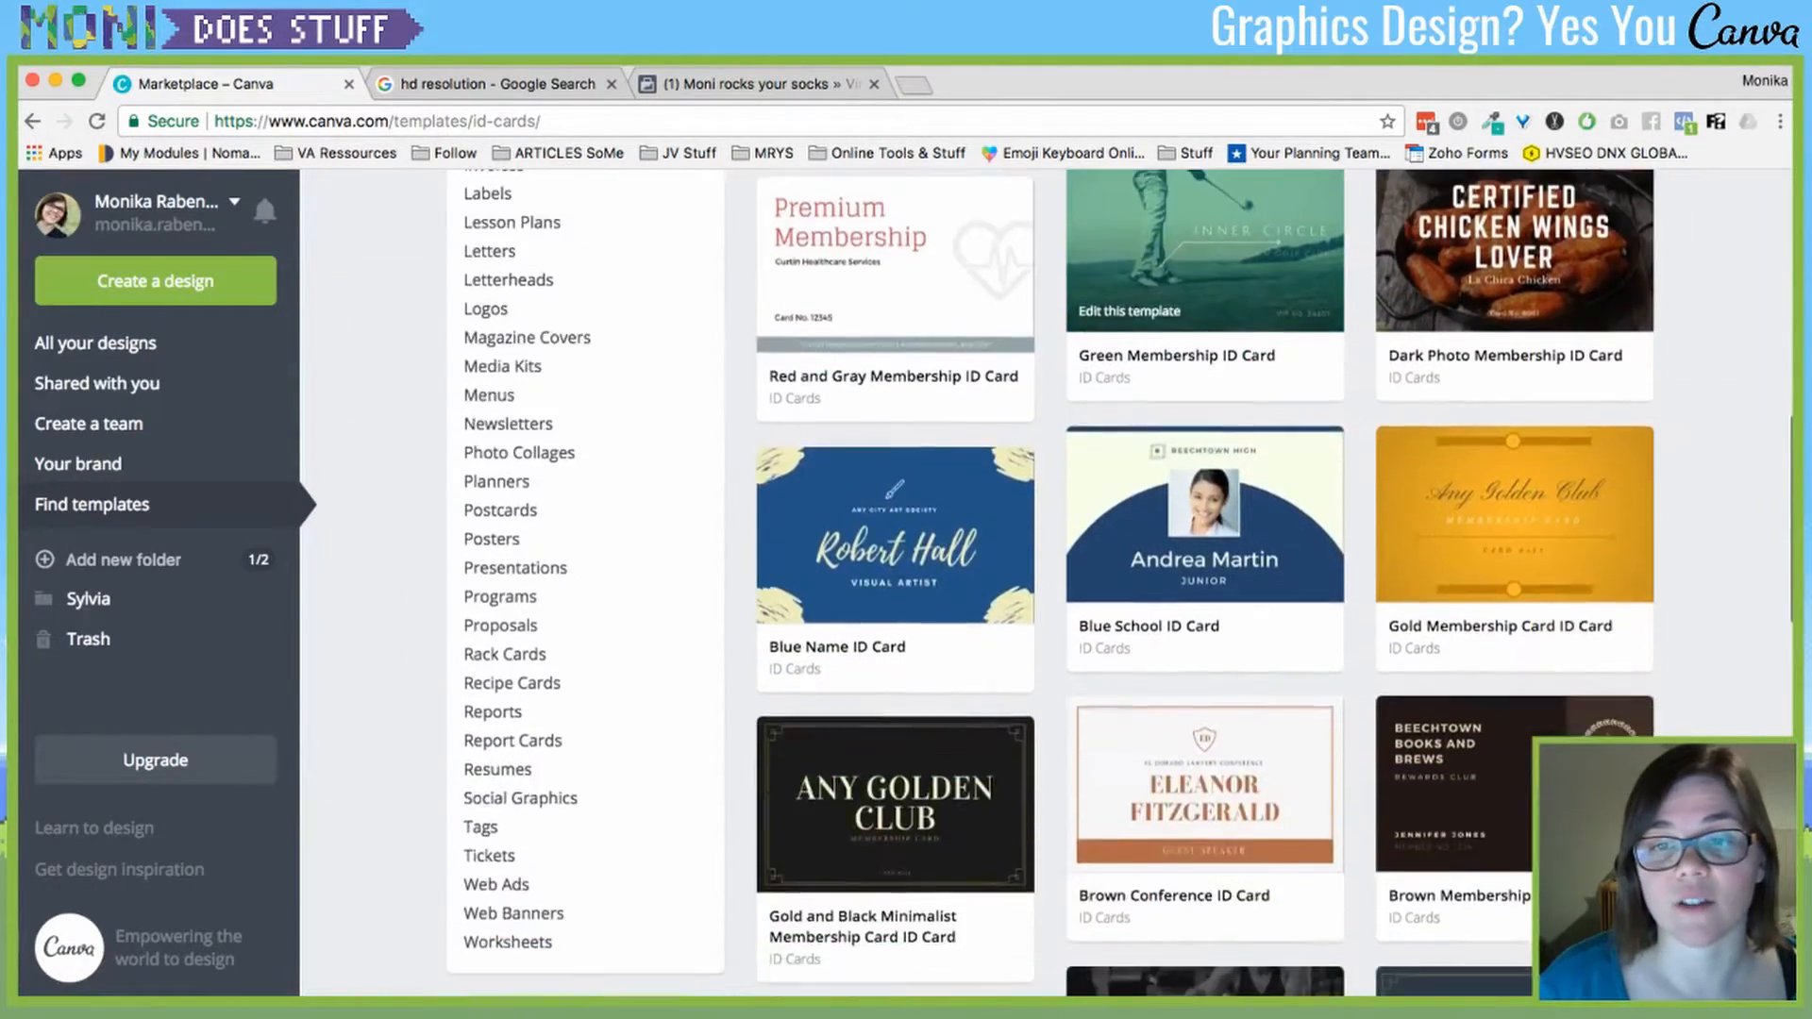
scroll(1205, 528, "down", 1)
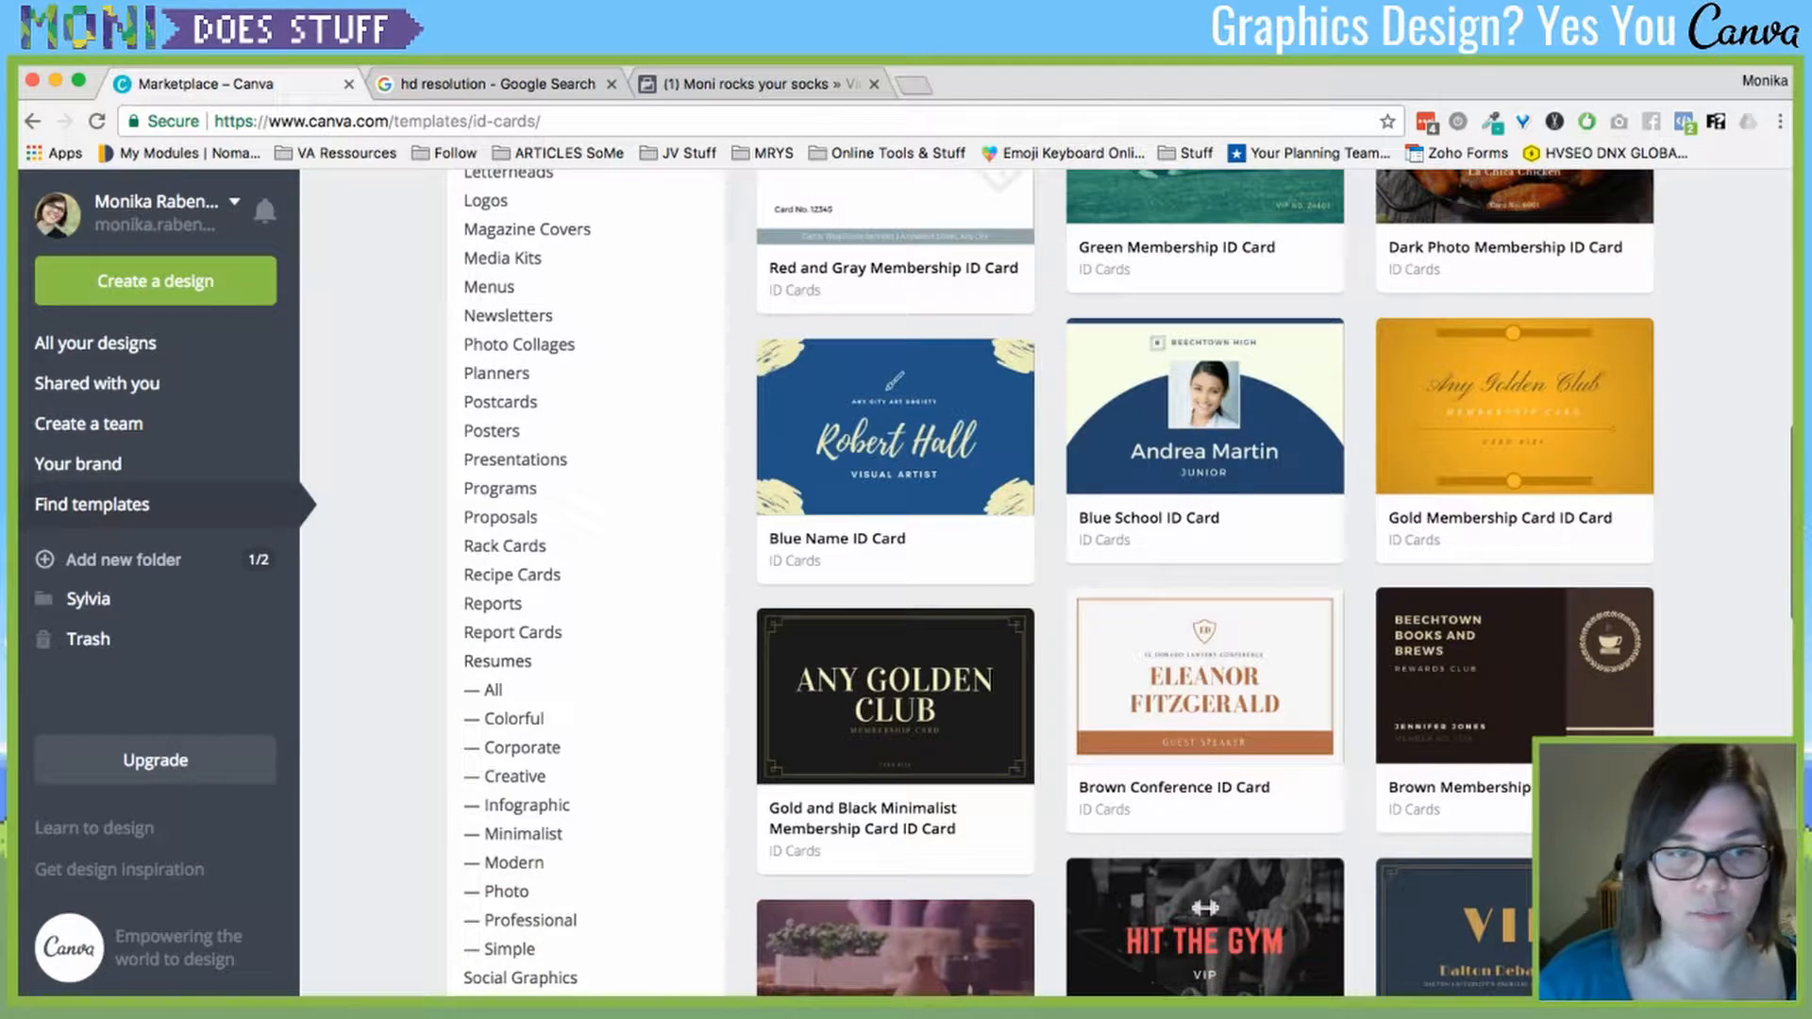
scroll(1205, 528, "down", 2)
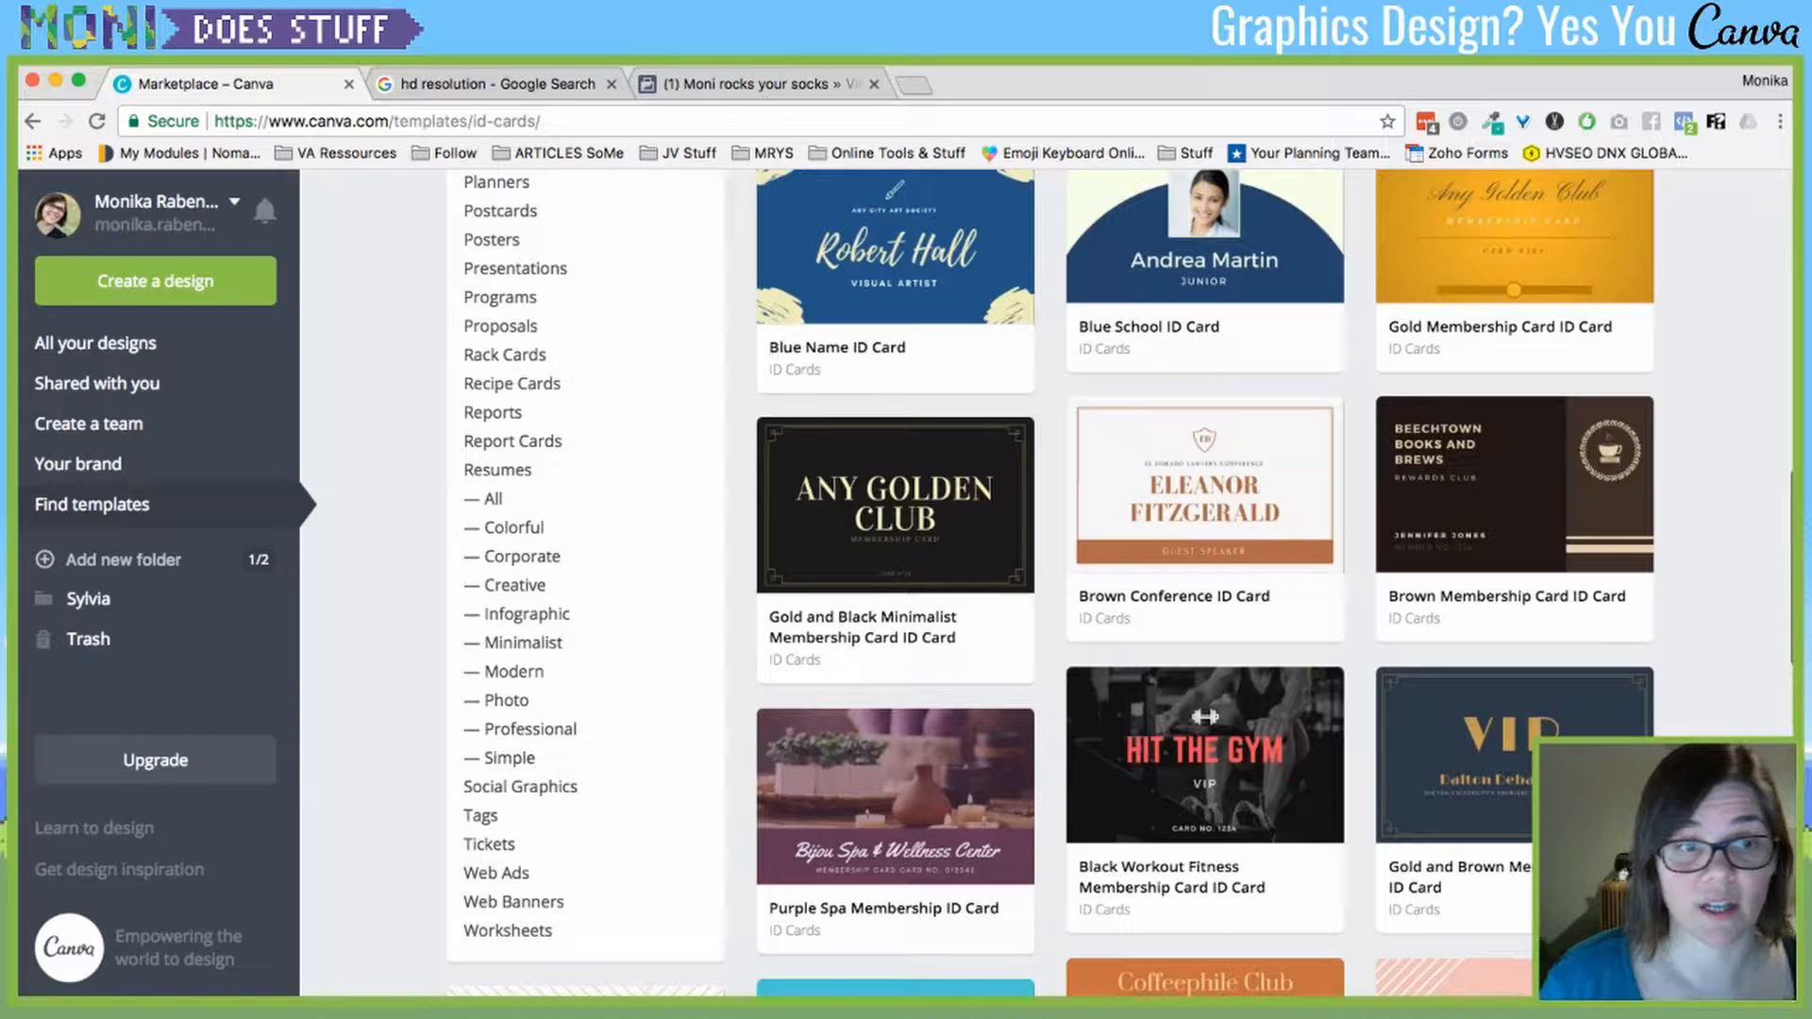
- Show the Colorful Resume templates collection and scroll through it
left_click(514, 528)
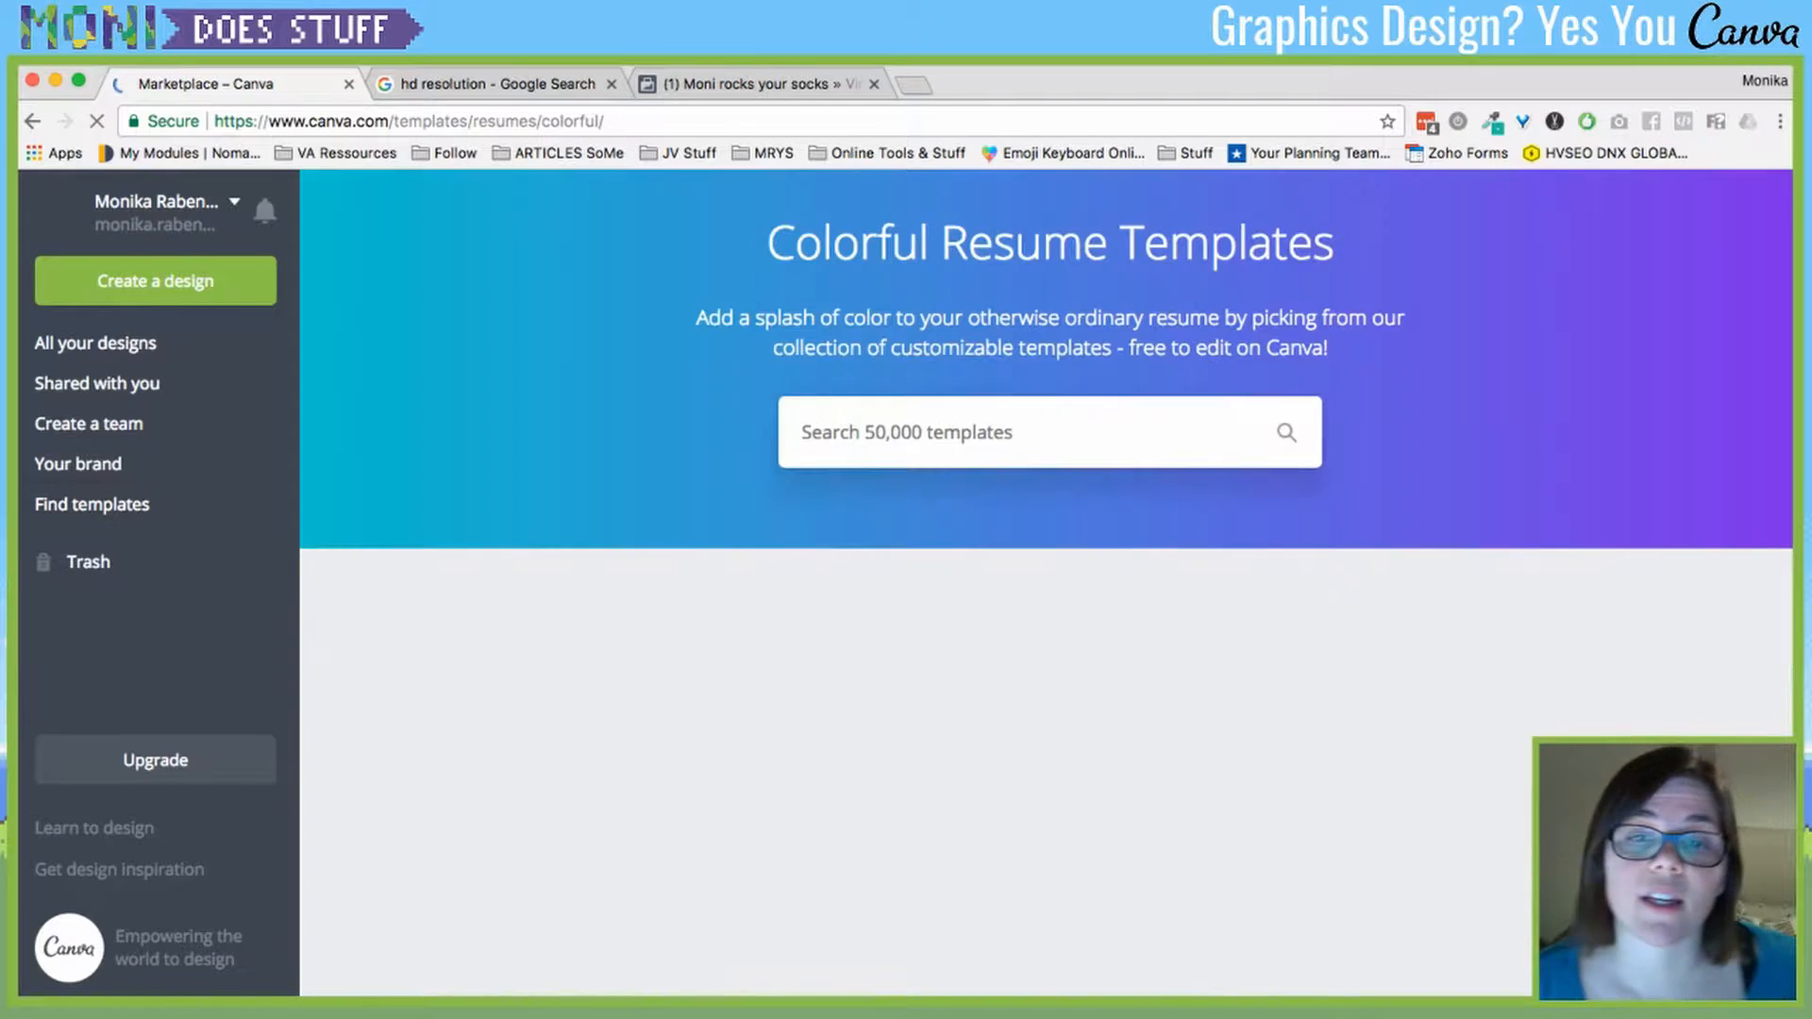
scroll(1045, 581, "down", 3)
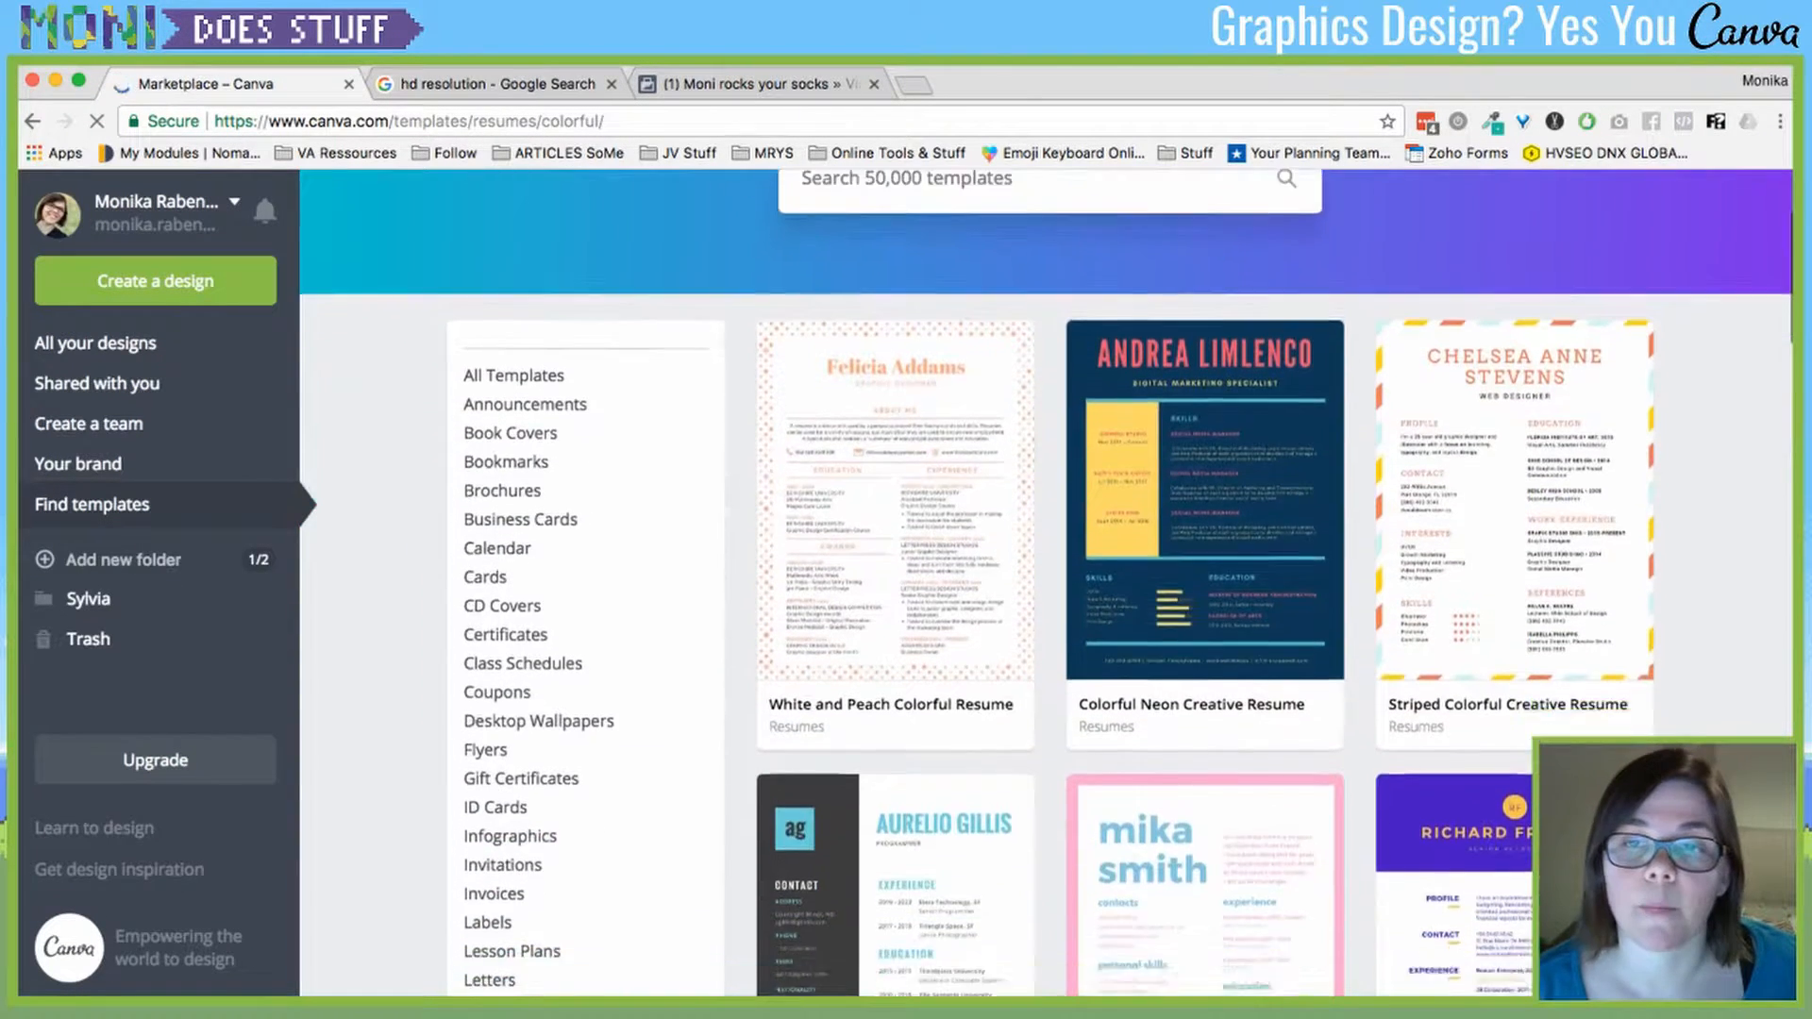
scroll(1045, 581, "down", 15)
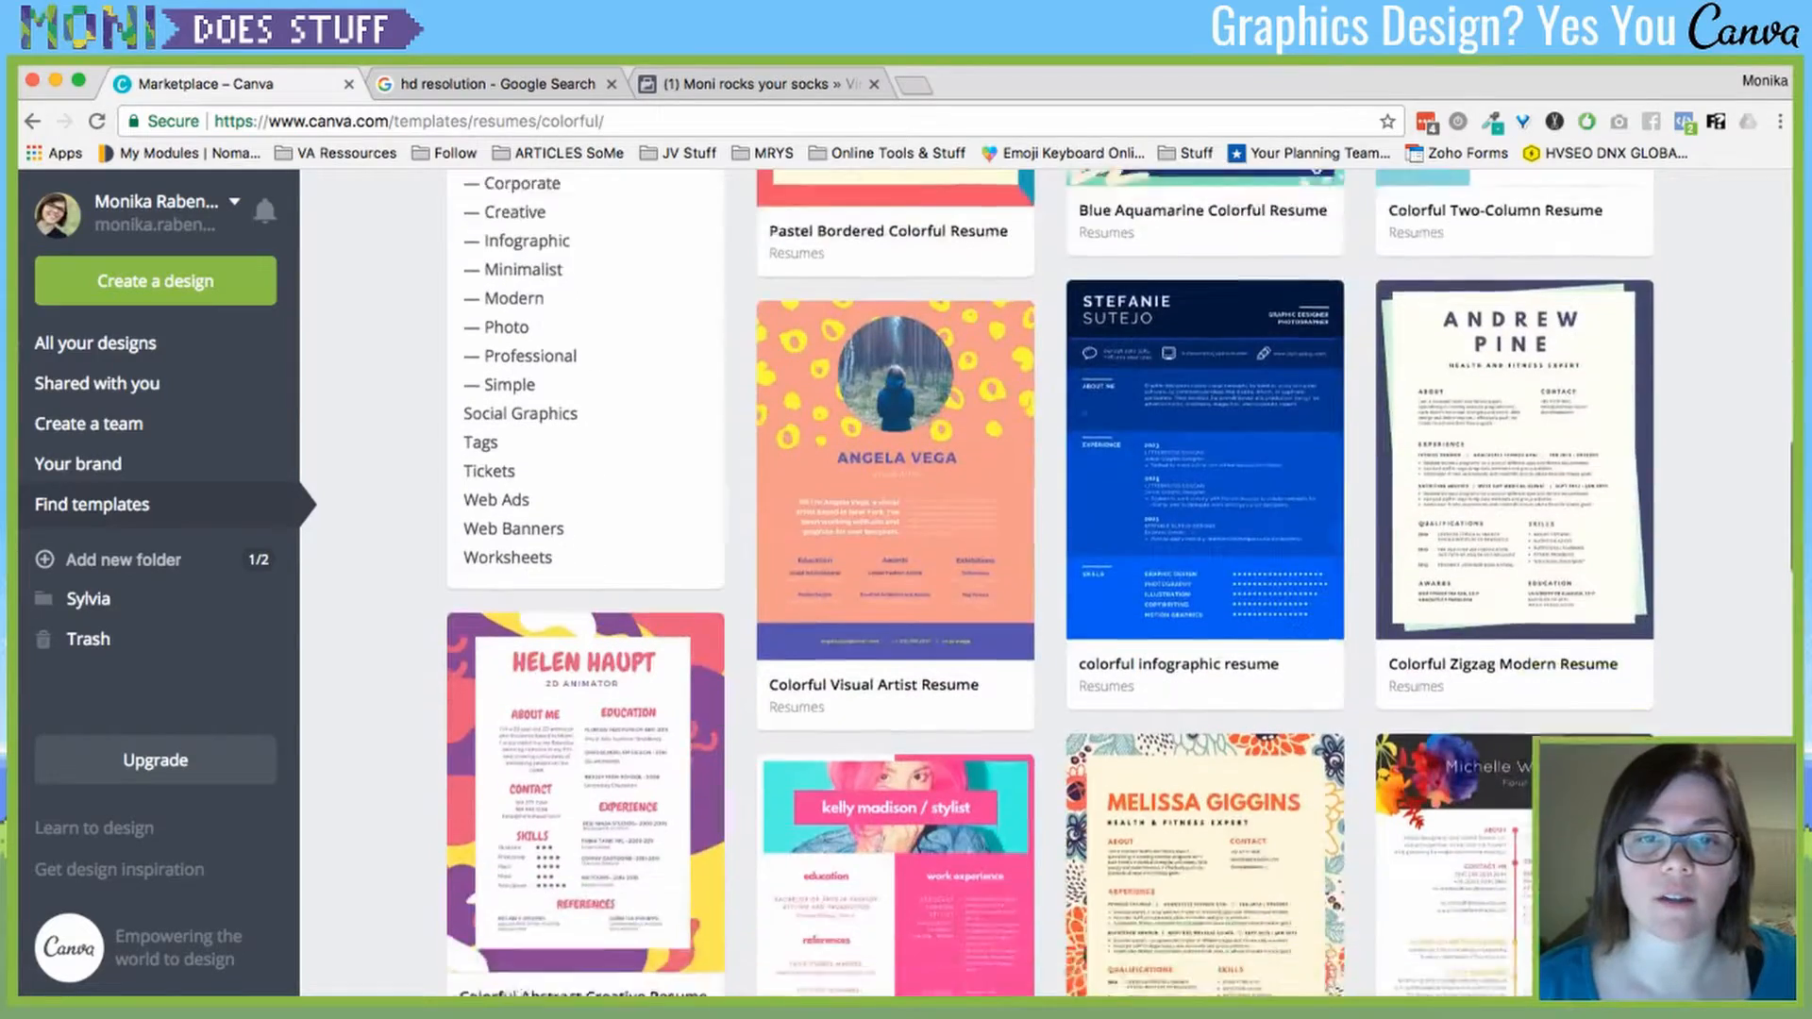
scroll(1045, 581, "down", 1)
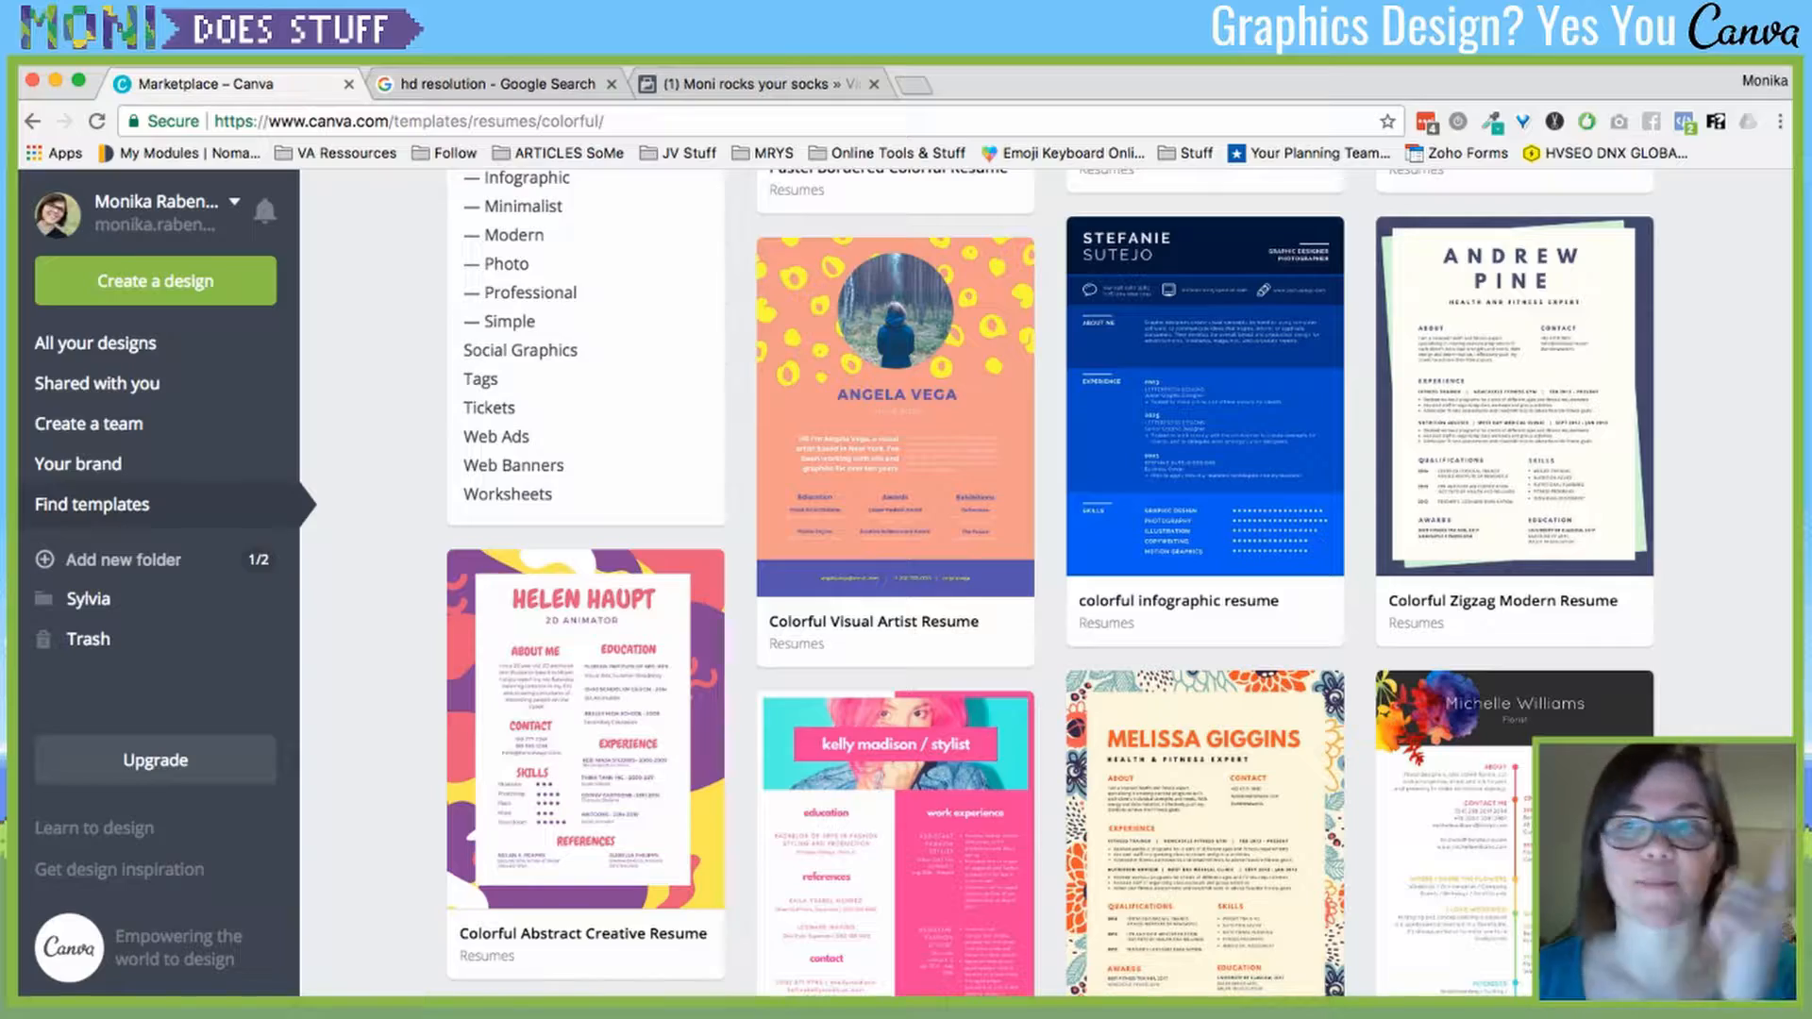
- Return to the home page via the account menu and expand the full list of design types
left_click(164, 213)
left_click(405, 406)
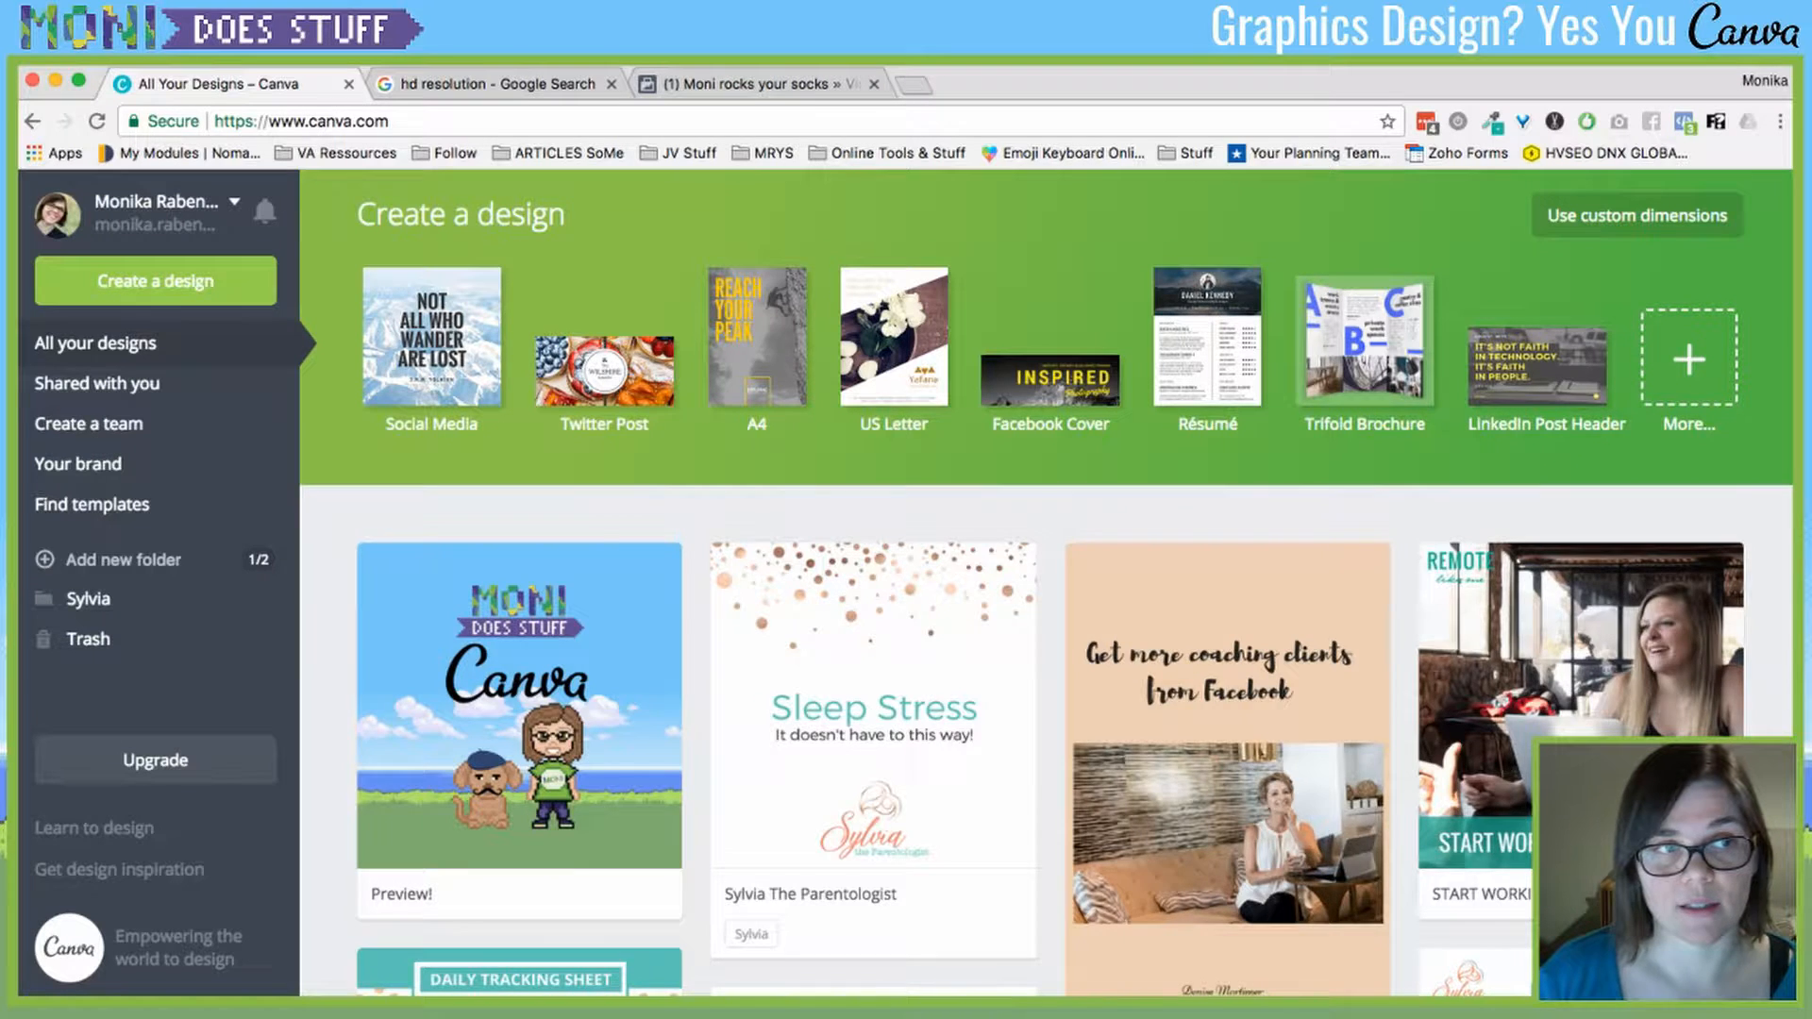
left_click(156, 282)
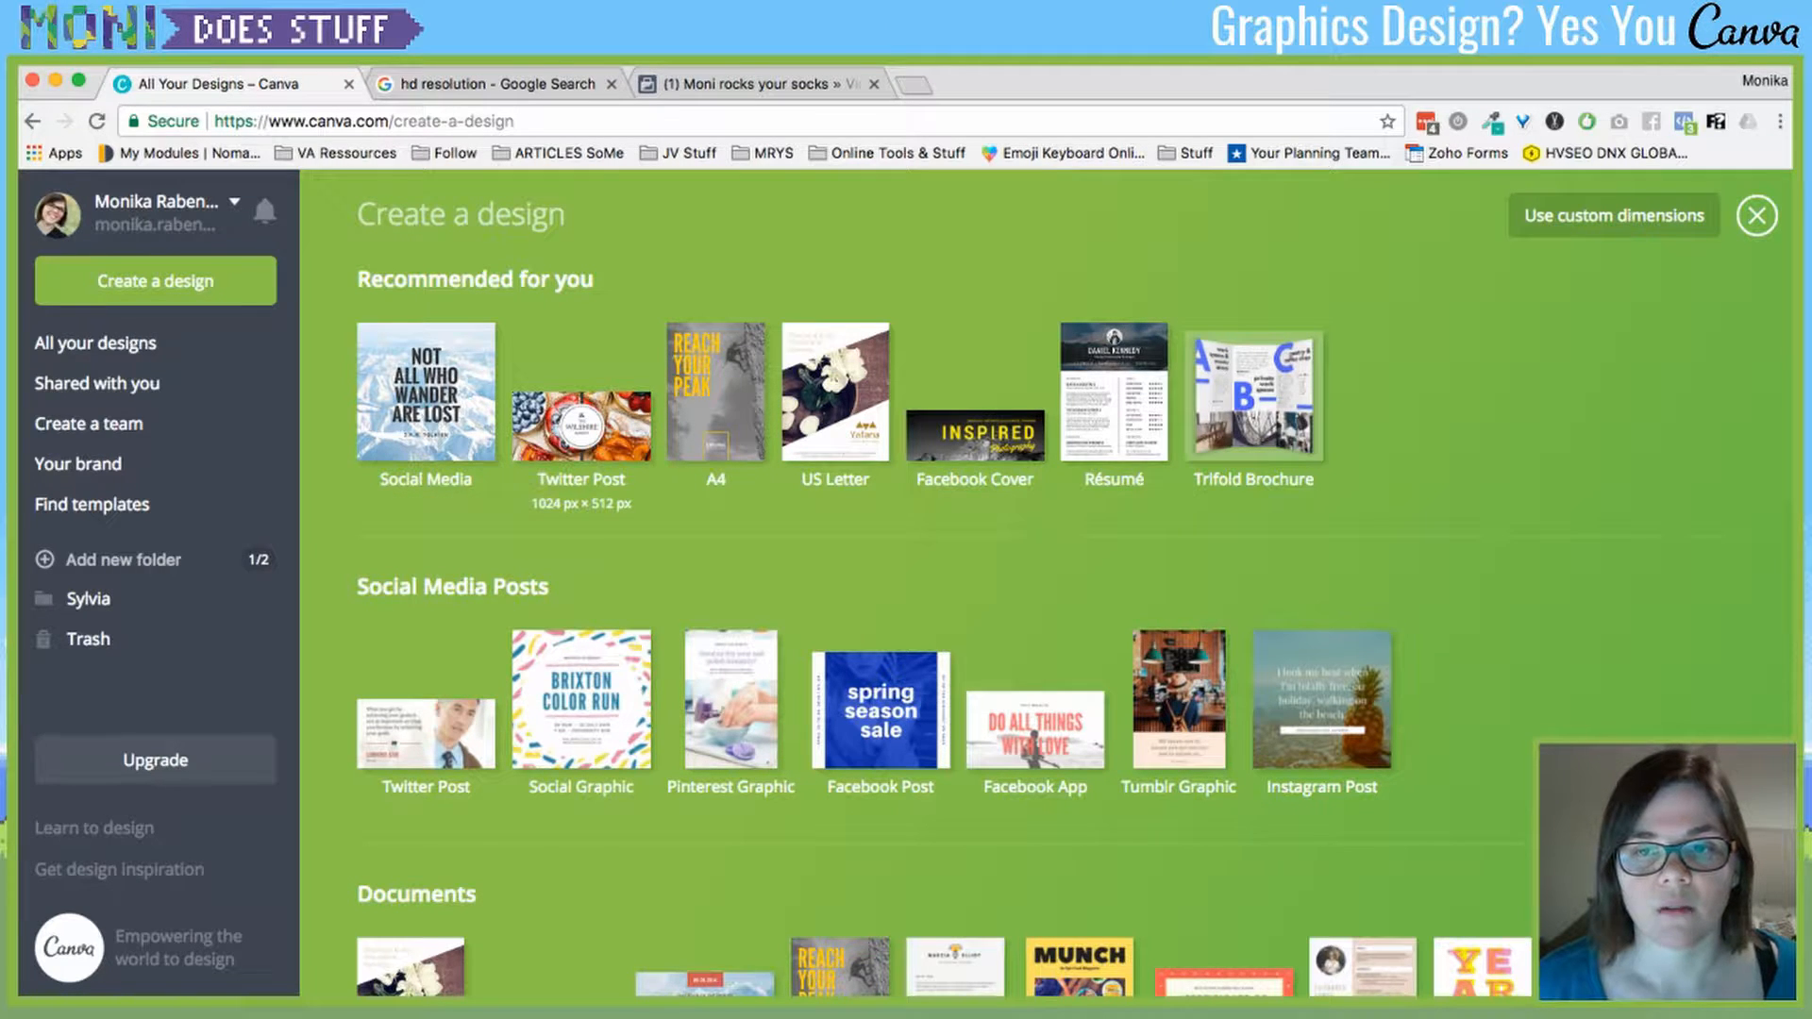
- Start a new blank 1024 × 512 px Twitter Post from the design-type catalogue
scroll(581, 424, "down", 2)
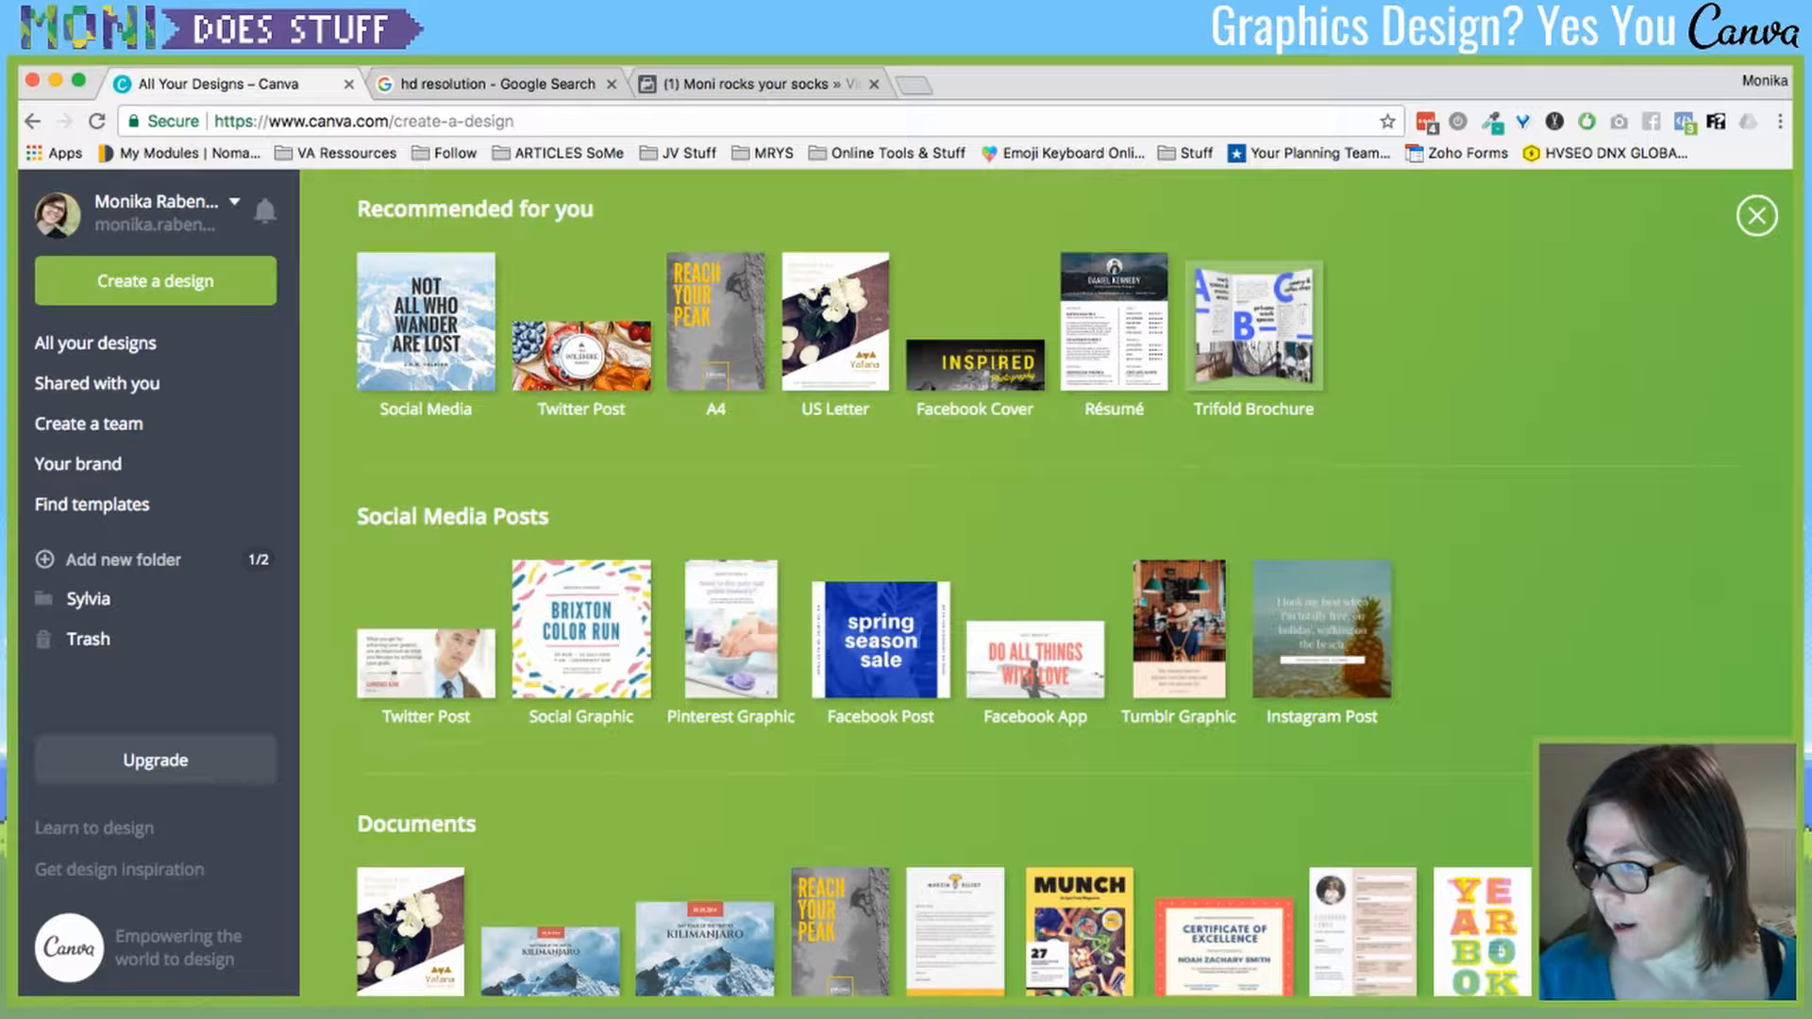
scroll(426, 661, "down", 2)
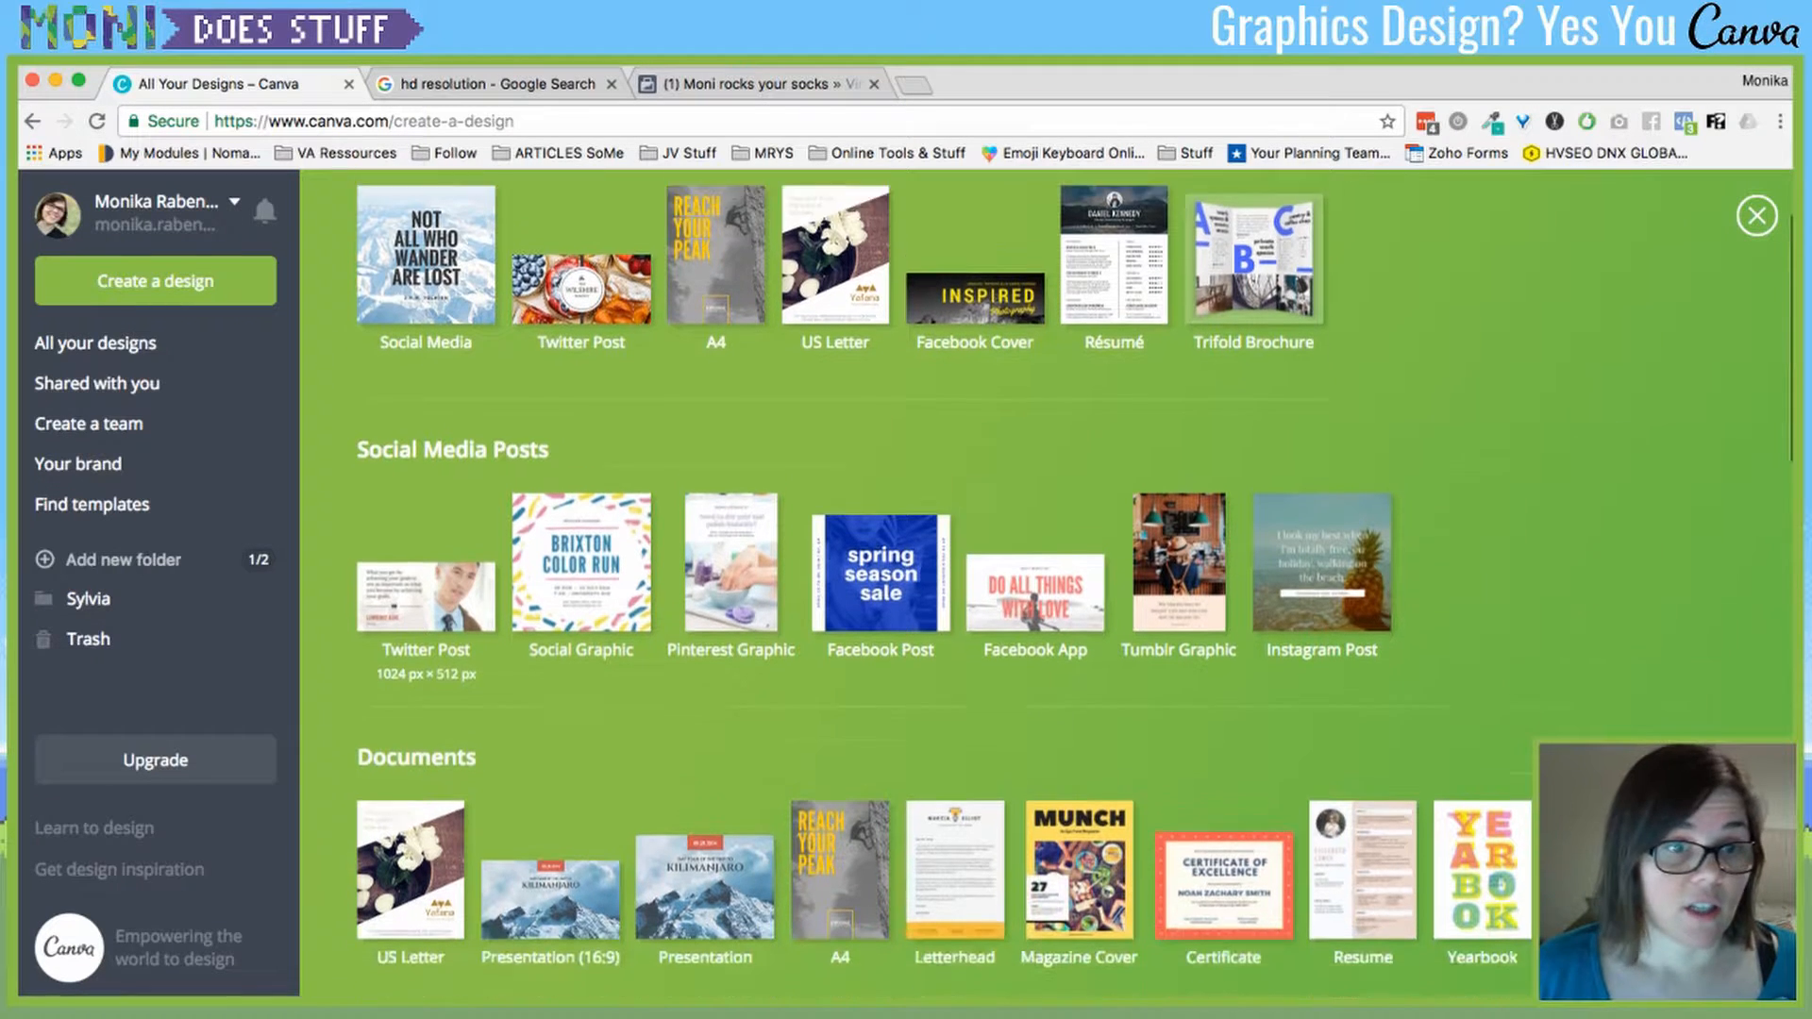
scroll(426, 604, "down", 2)
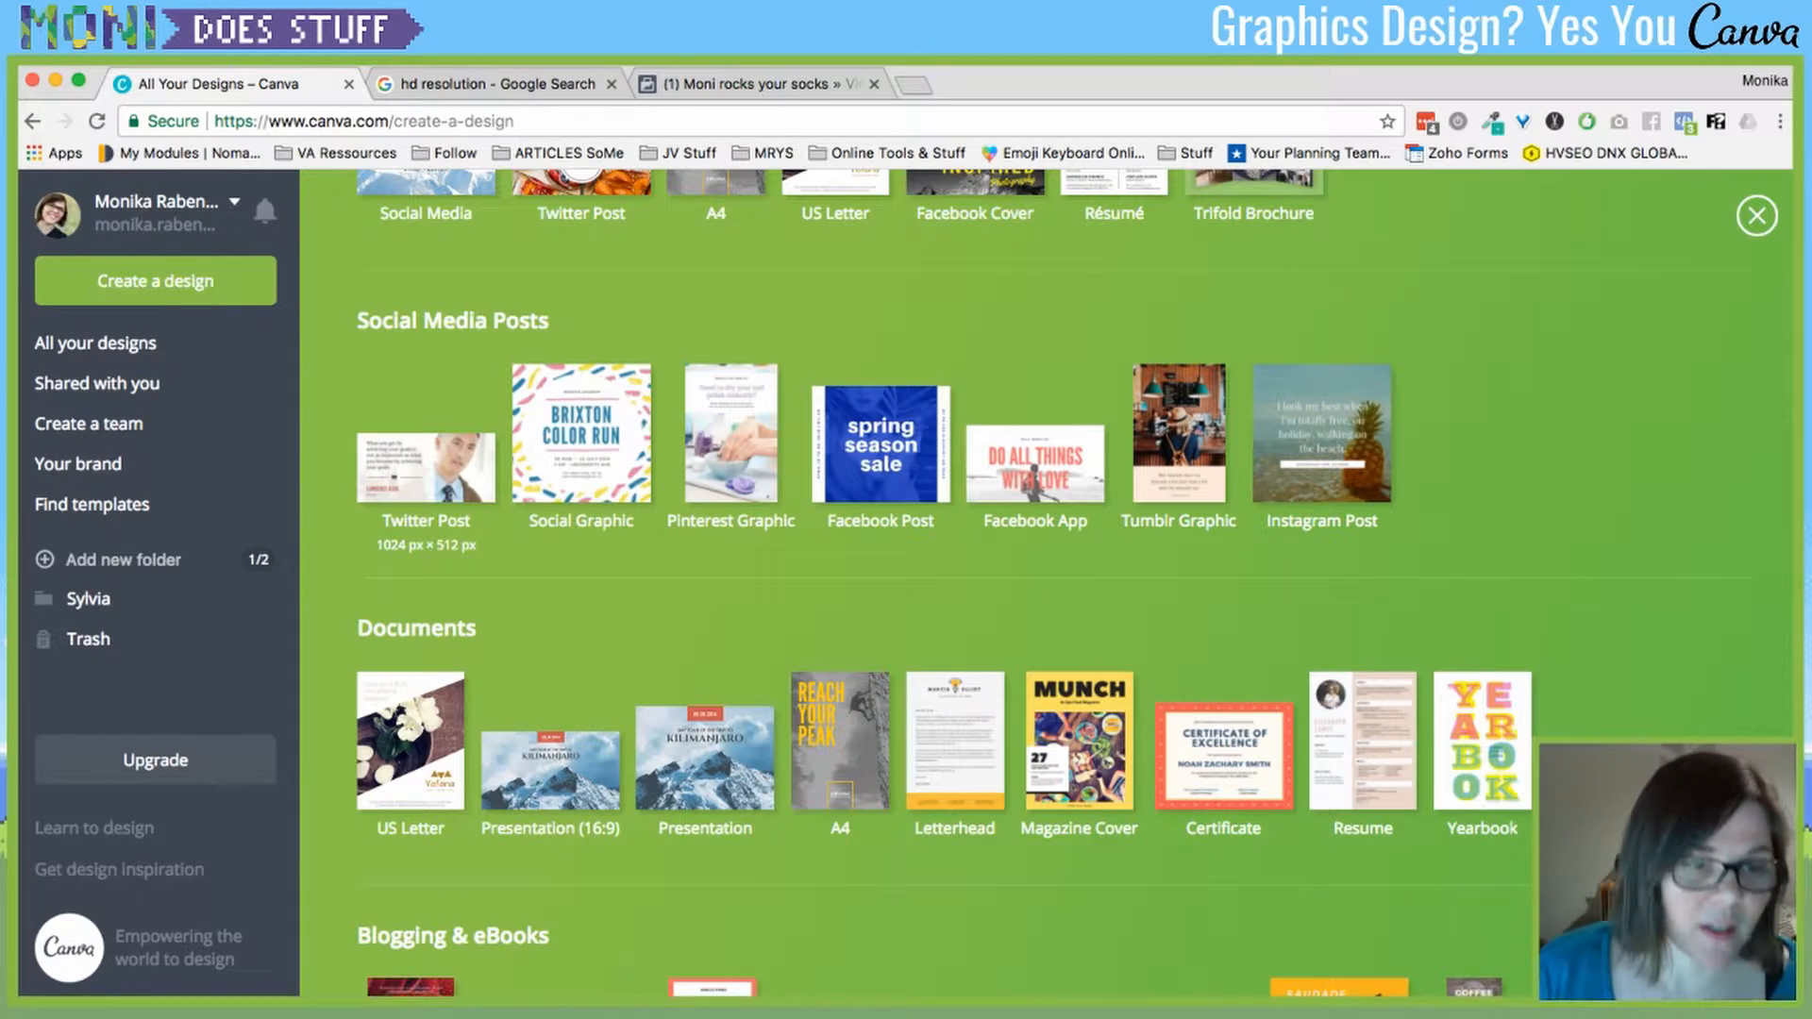
scroll(420, 472, "down", 3)
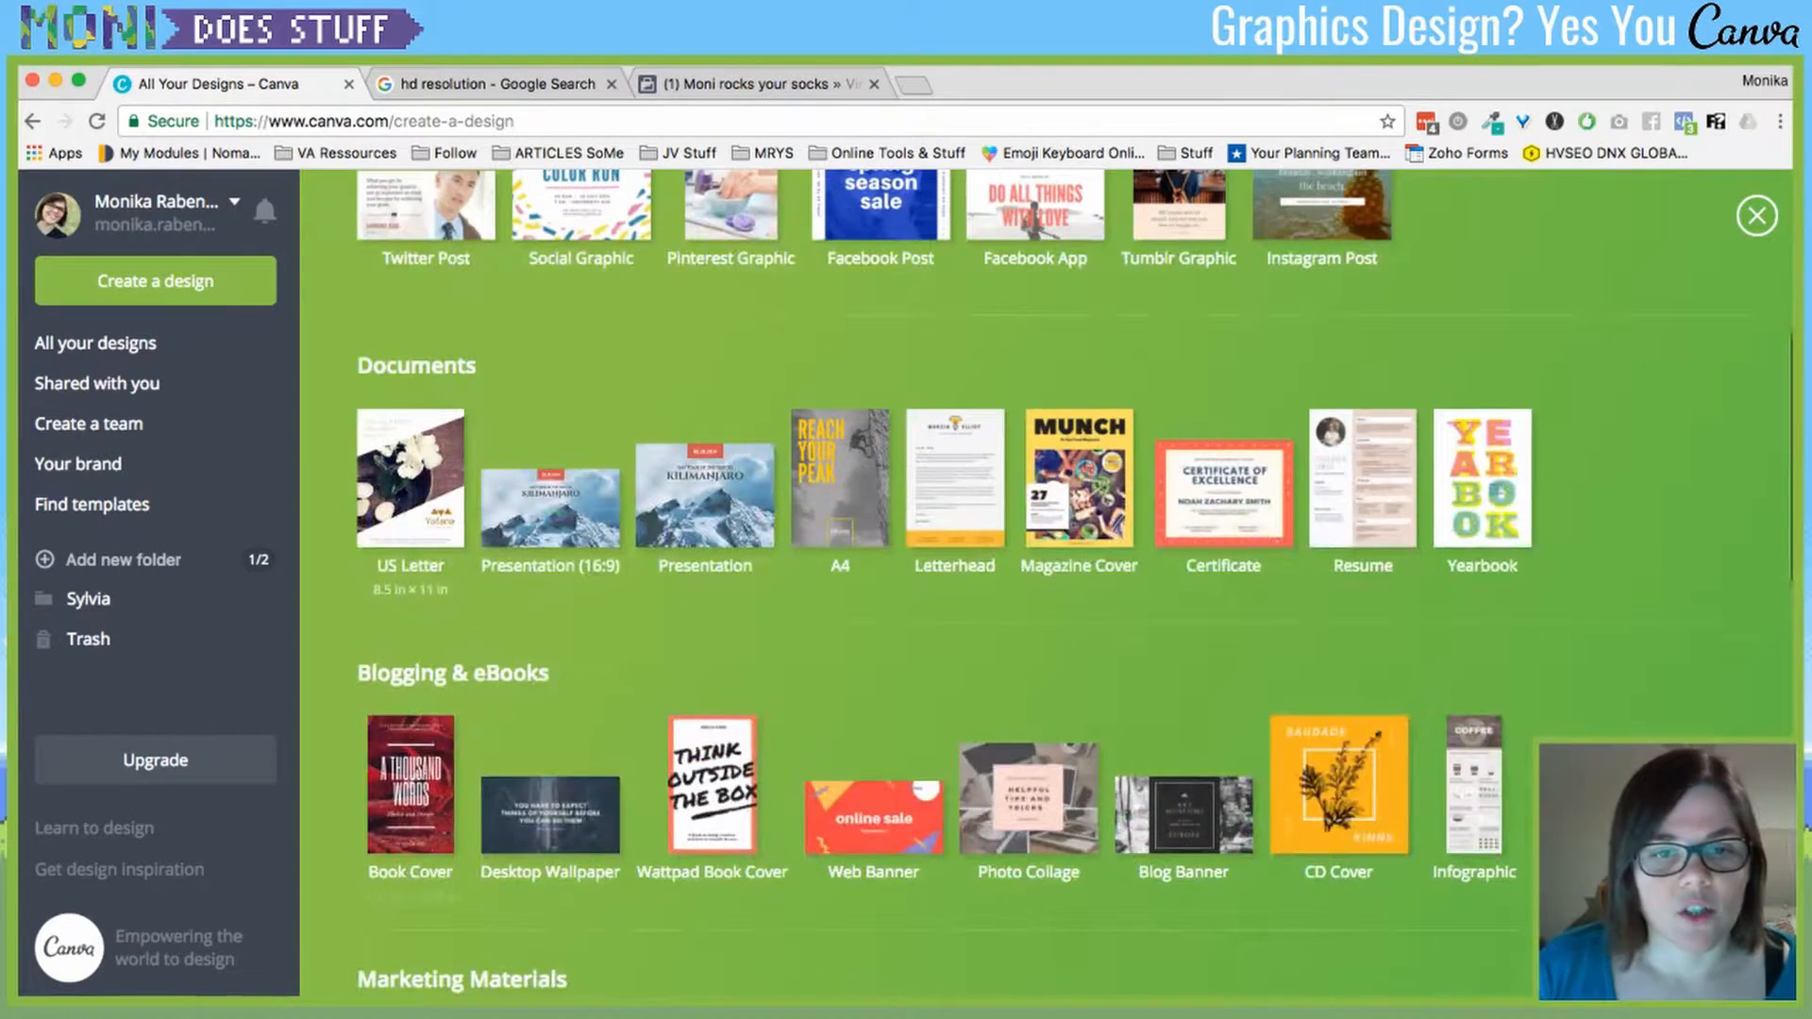
scroll(420, 378, "up", 1)
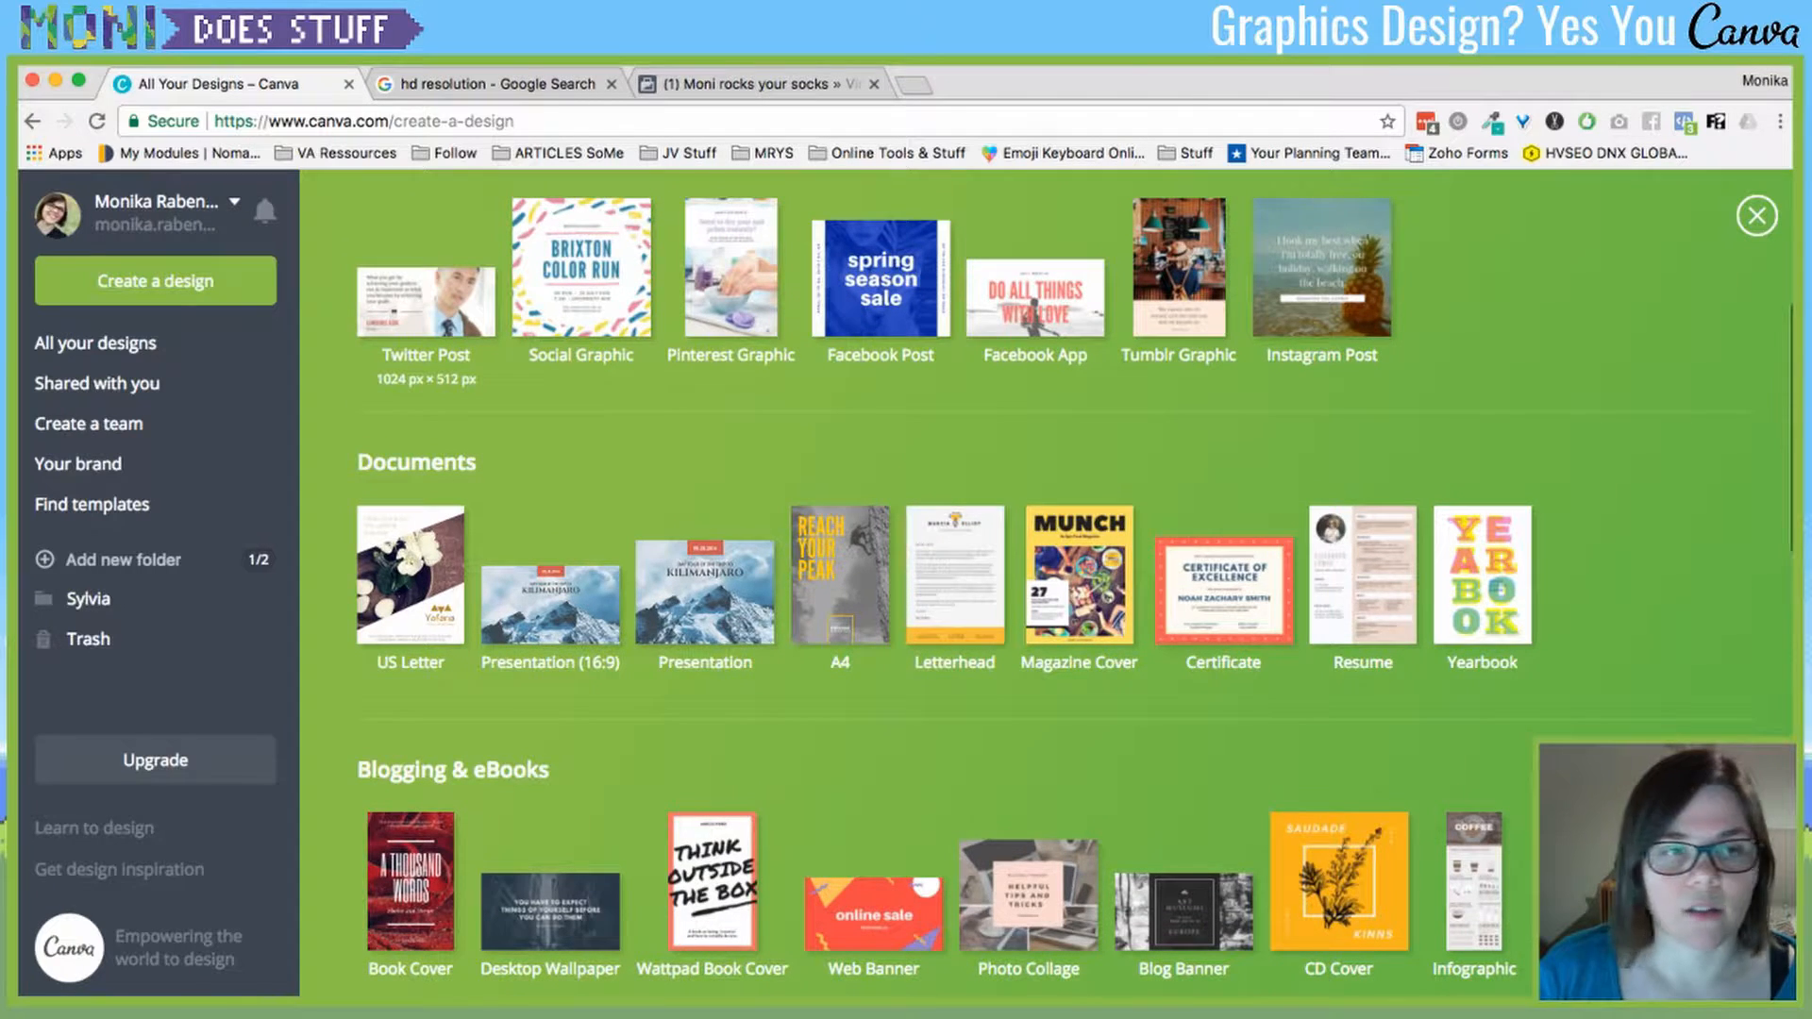
left_click(426, 302)
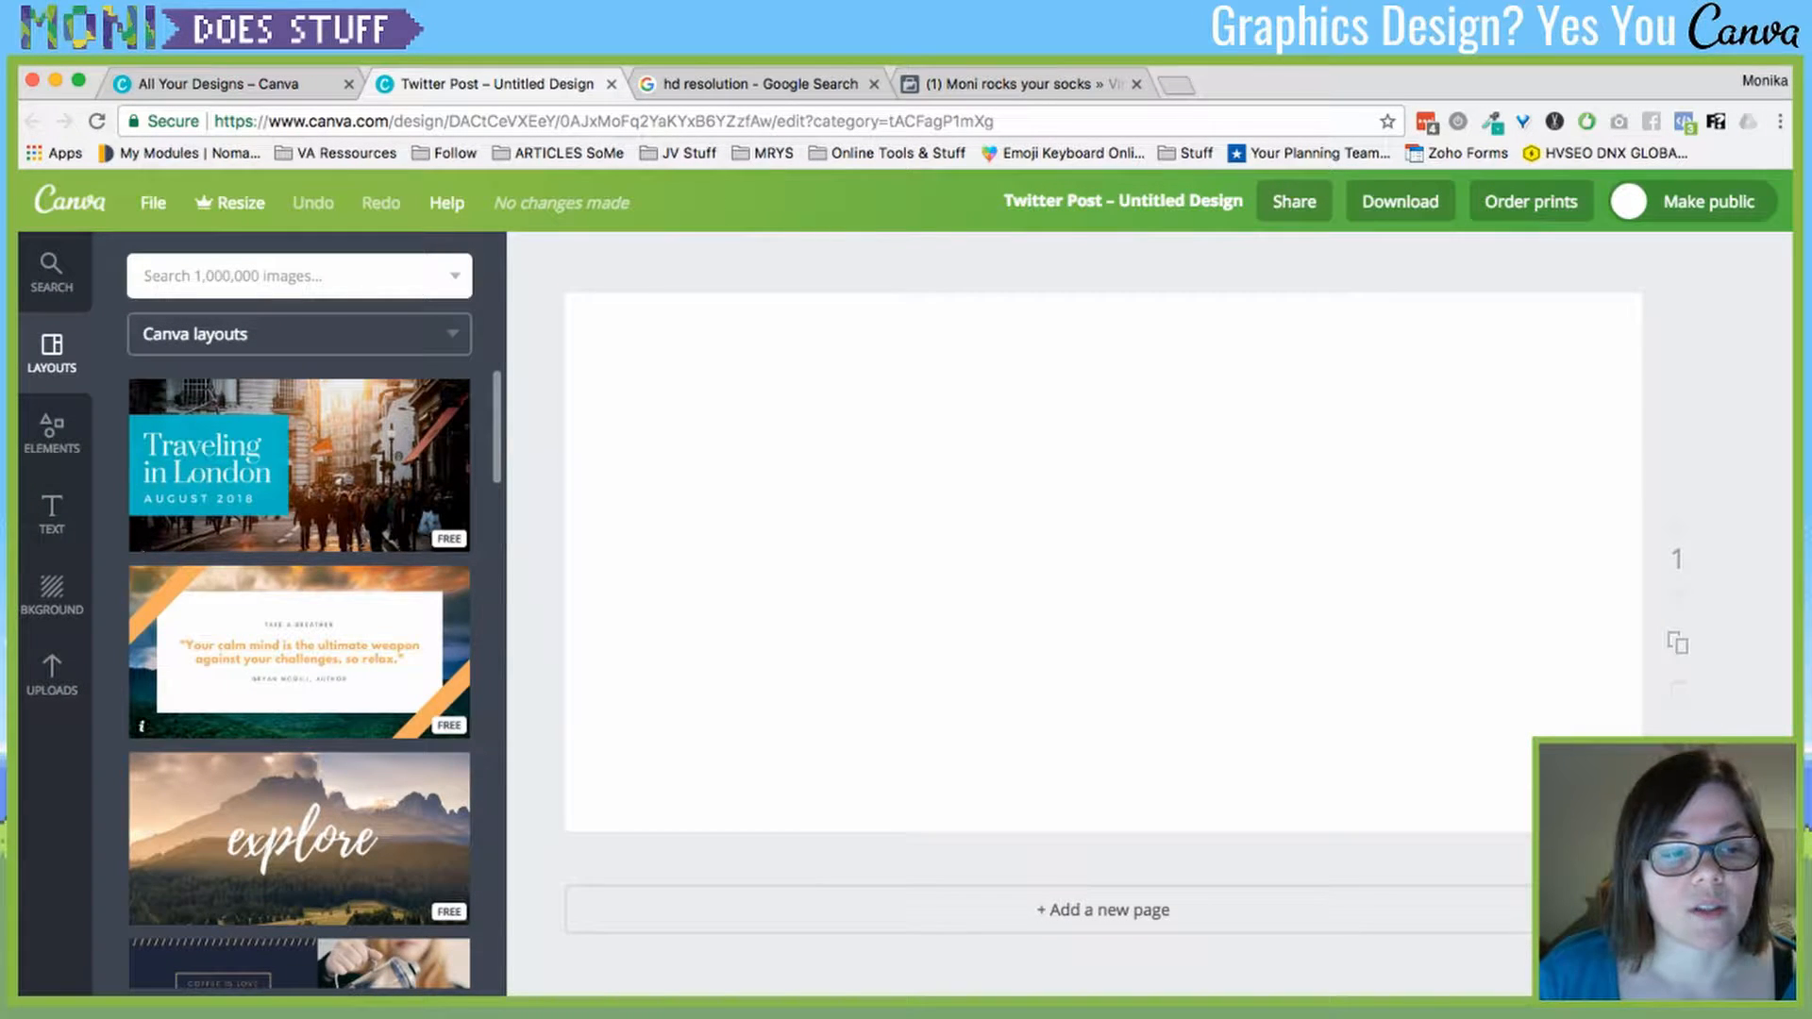
- Browse the layouts and apply the teal-and-yellow DOGS trivia layout to the page
scroll(300, 678, "down", 15)
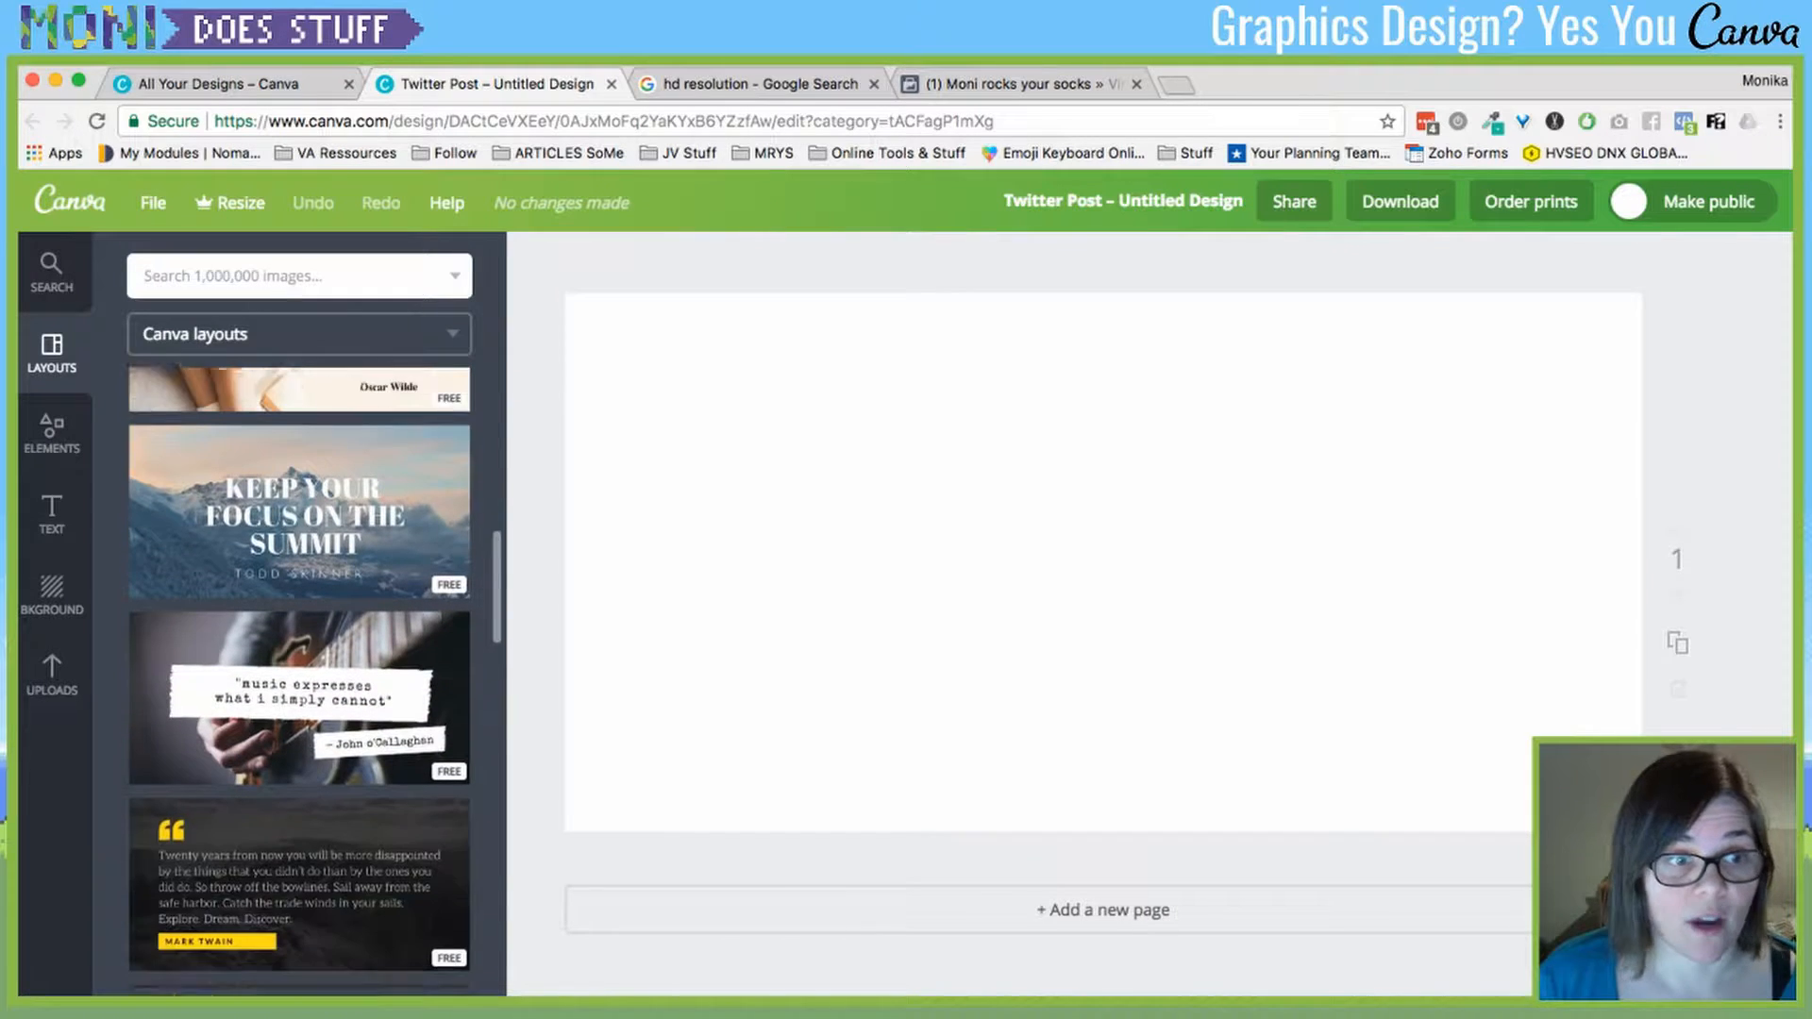
scroll(300, 677, "down", 12)
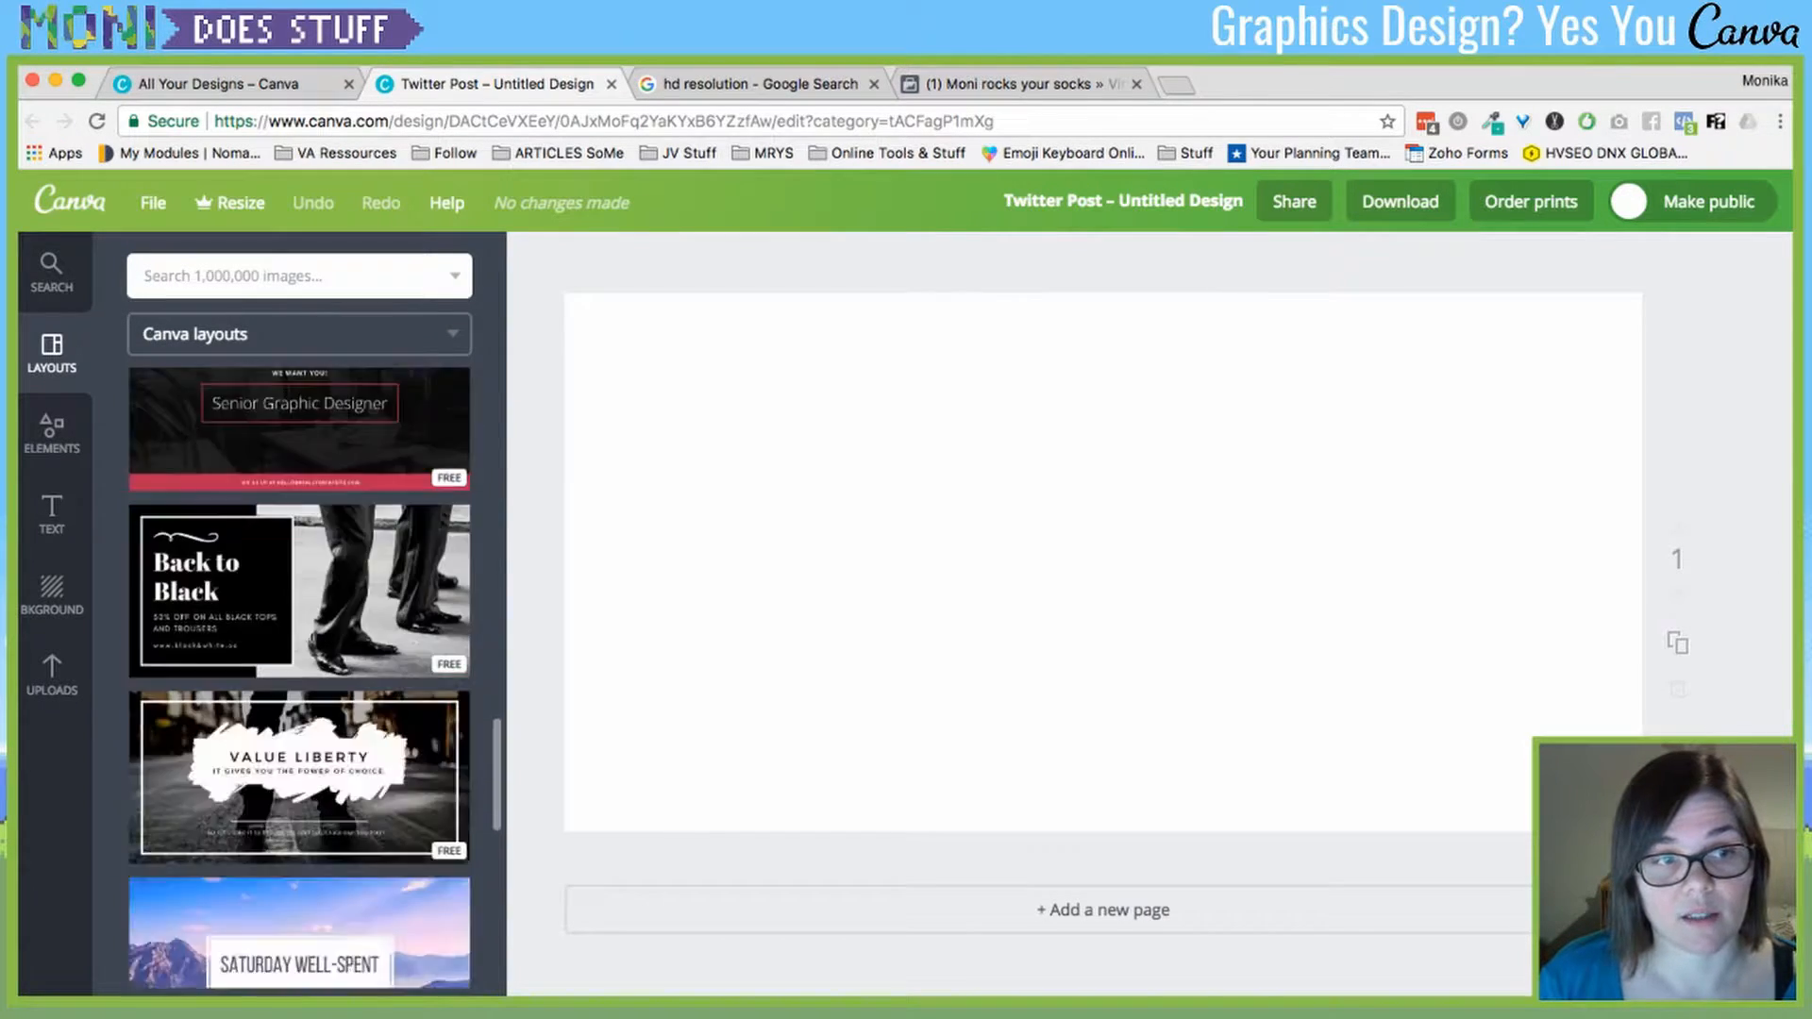
scroll(300, 678, "down", 12)
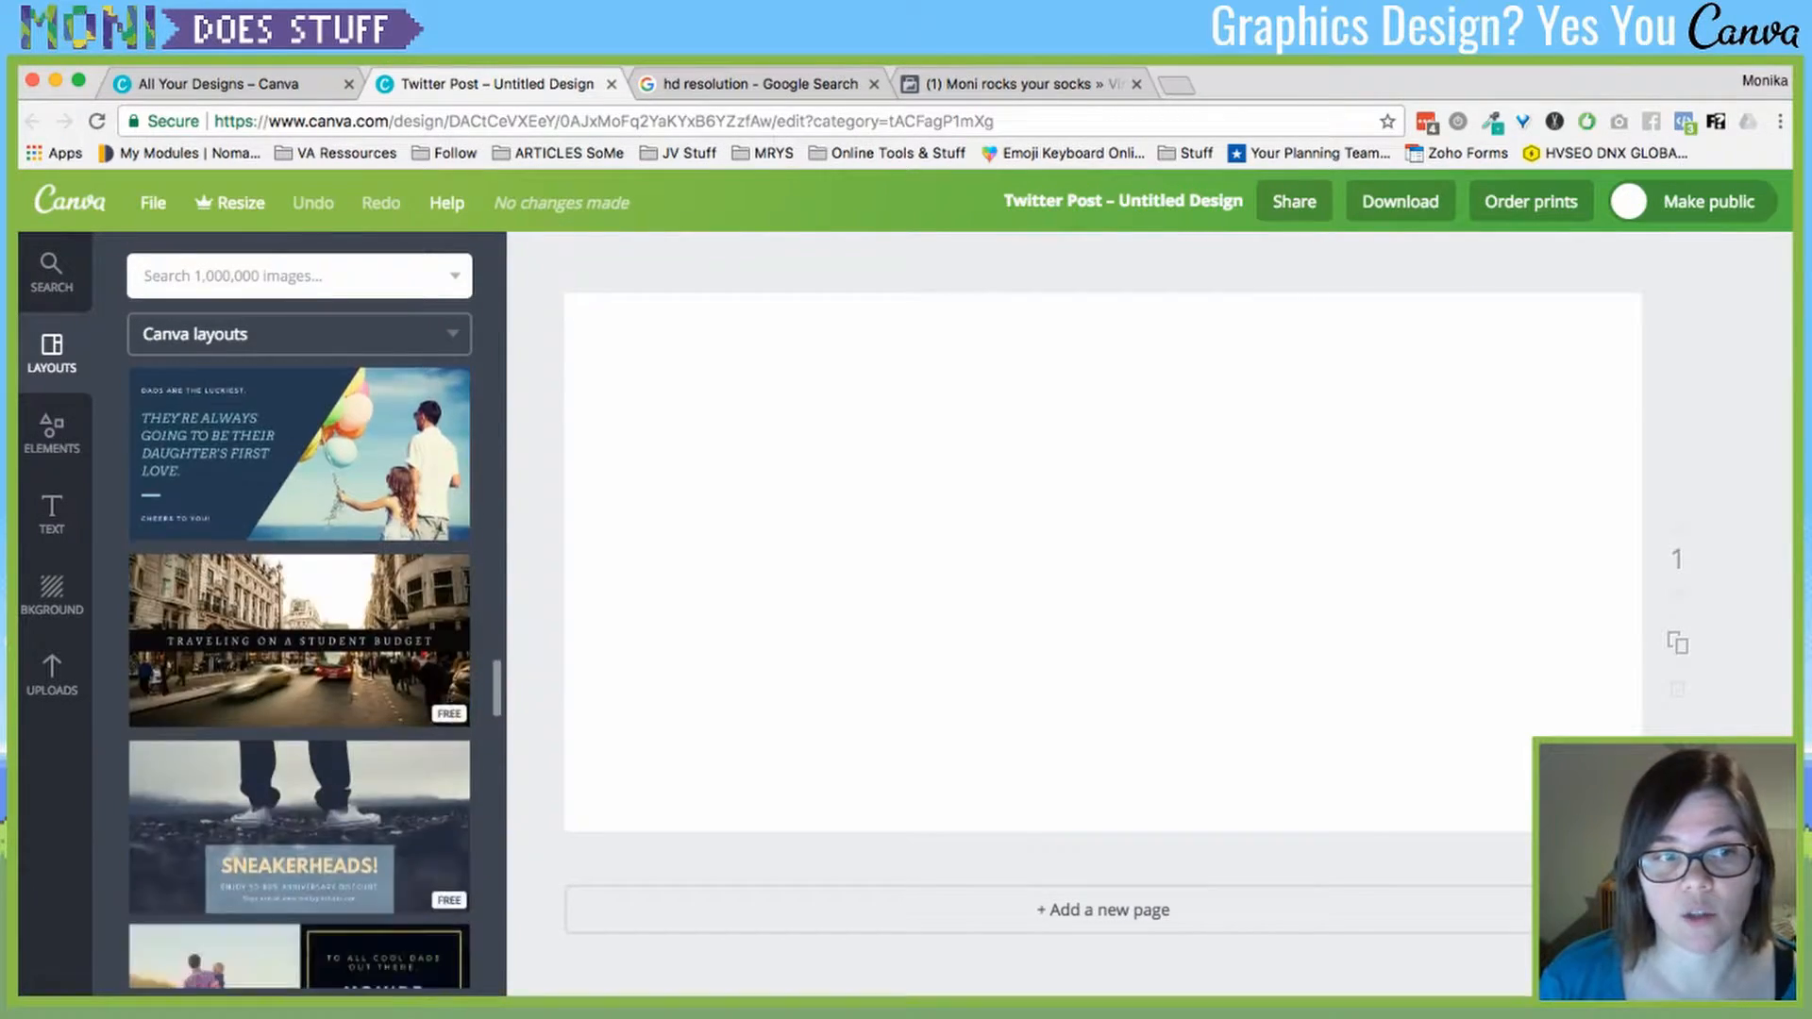
scroll(300, 677, "up", 4)
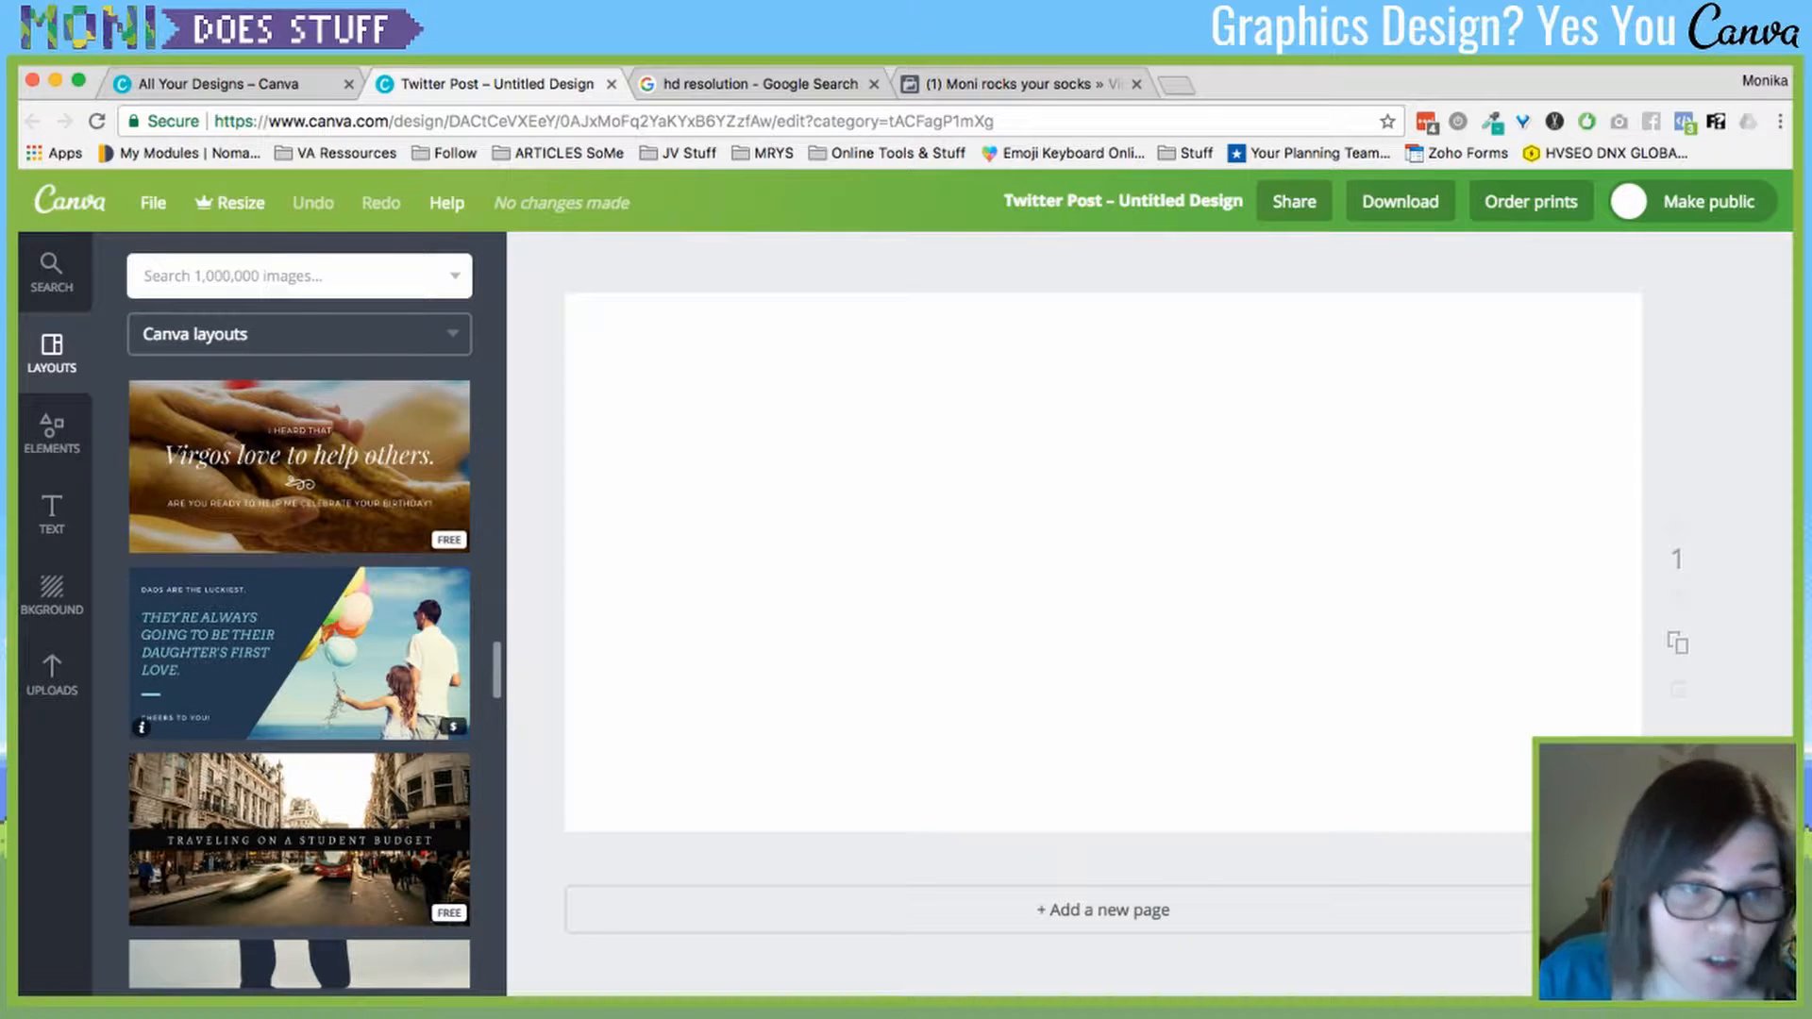
scroll(300, 677, "down", 10)
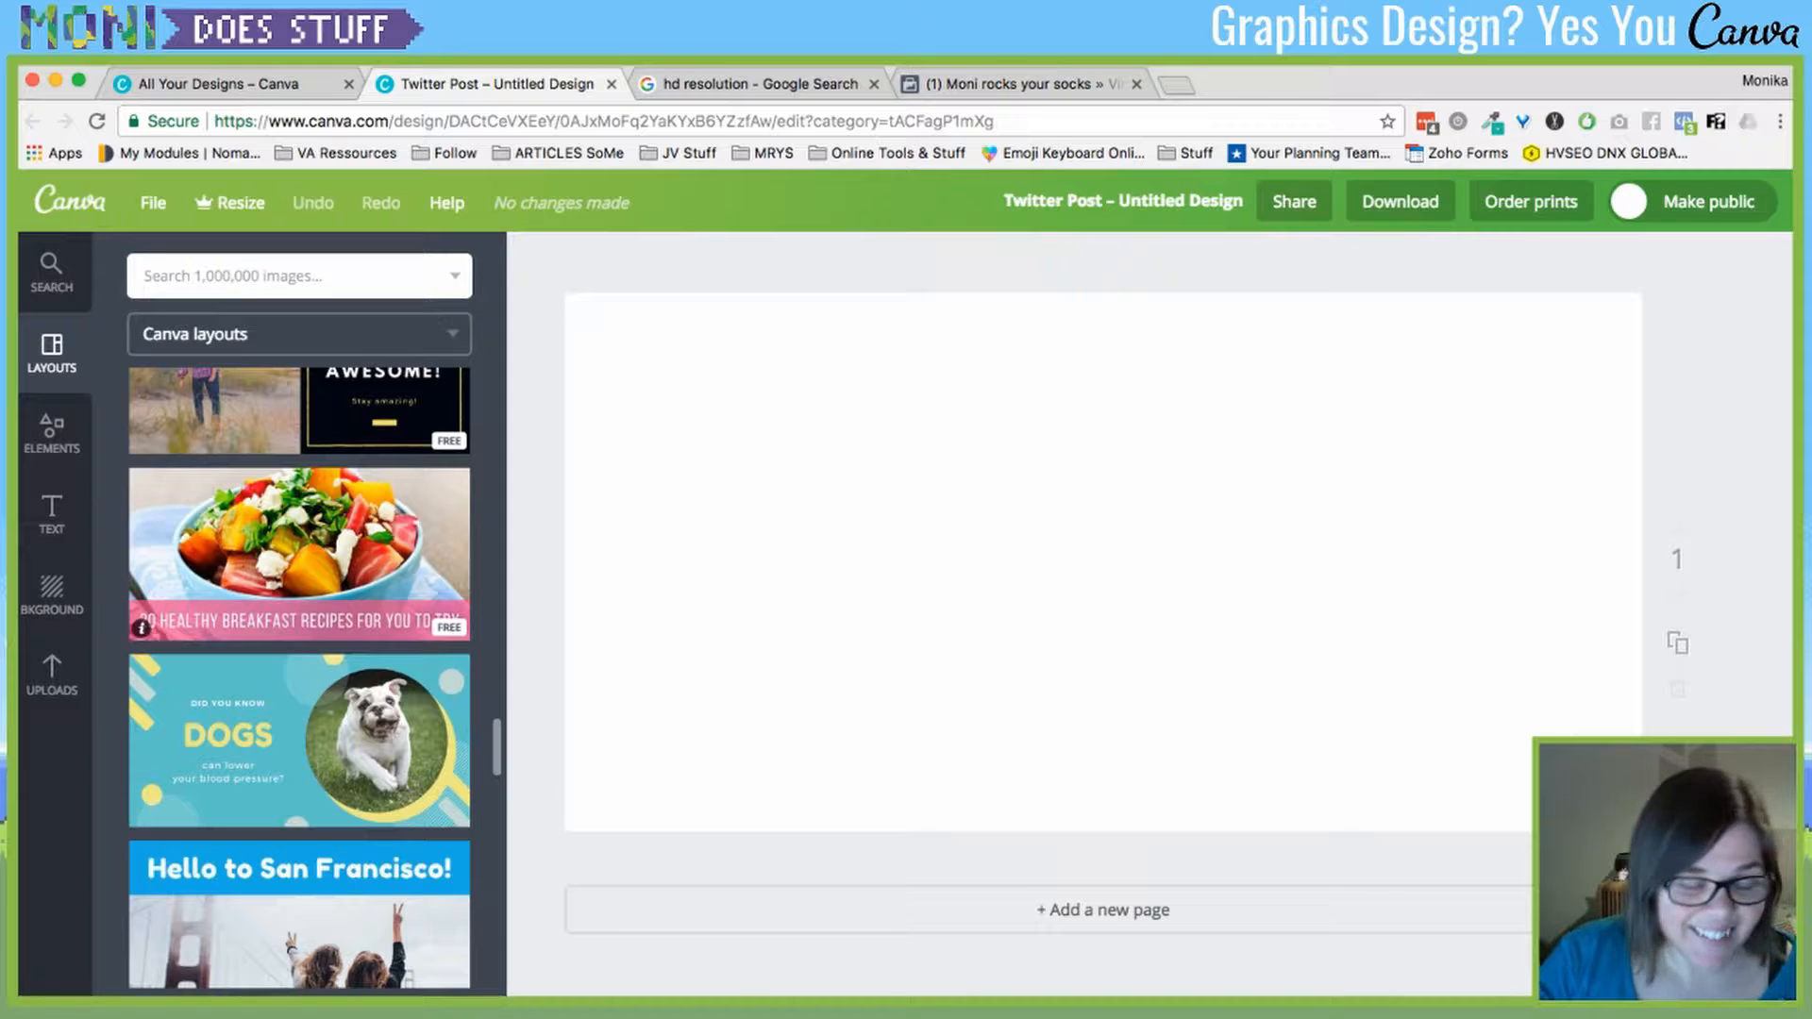
scroll(300, 604, "down", 3)
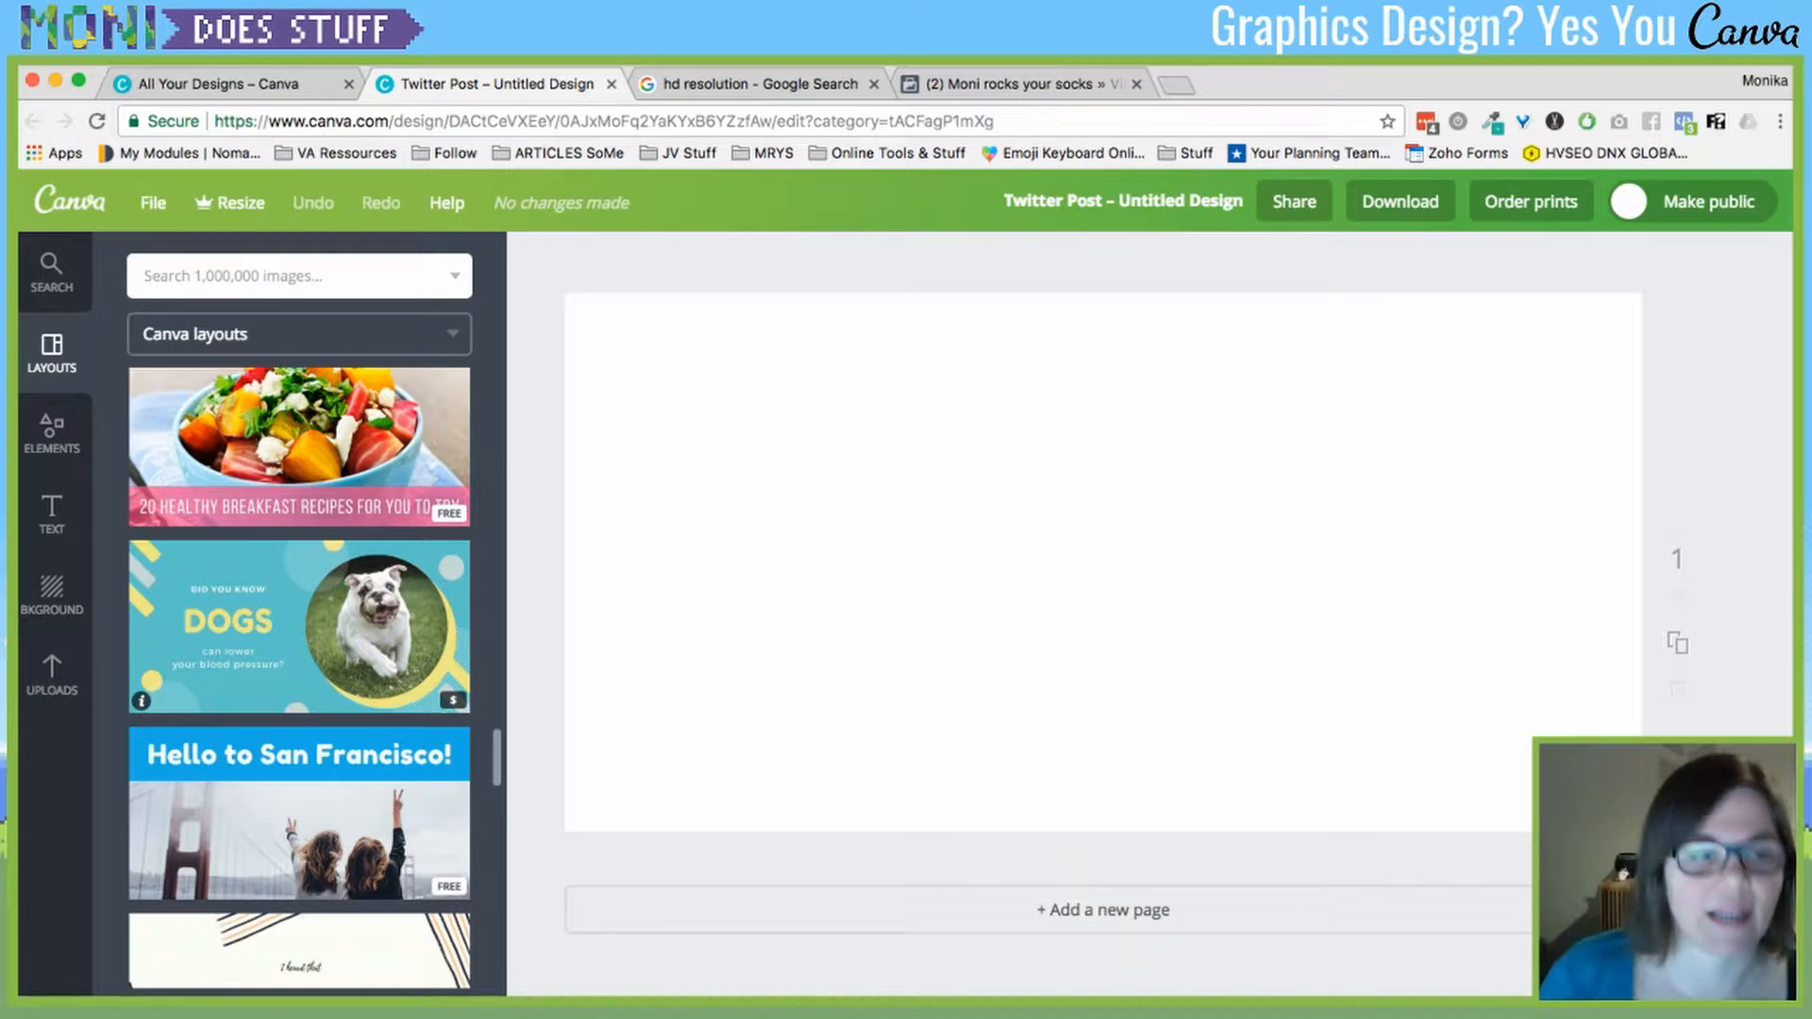
scroll(299, 642, "up", 1)
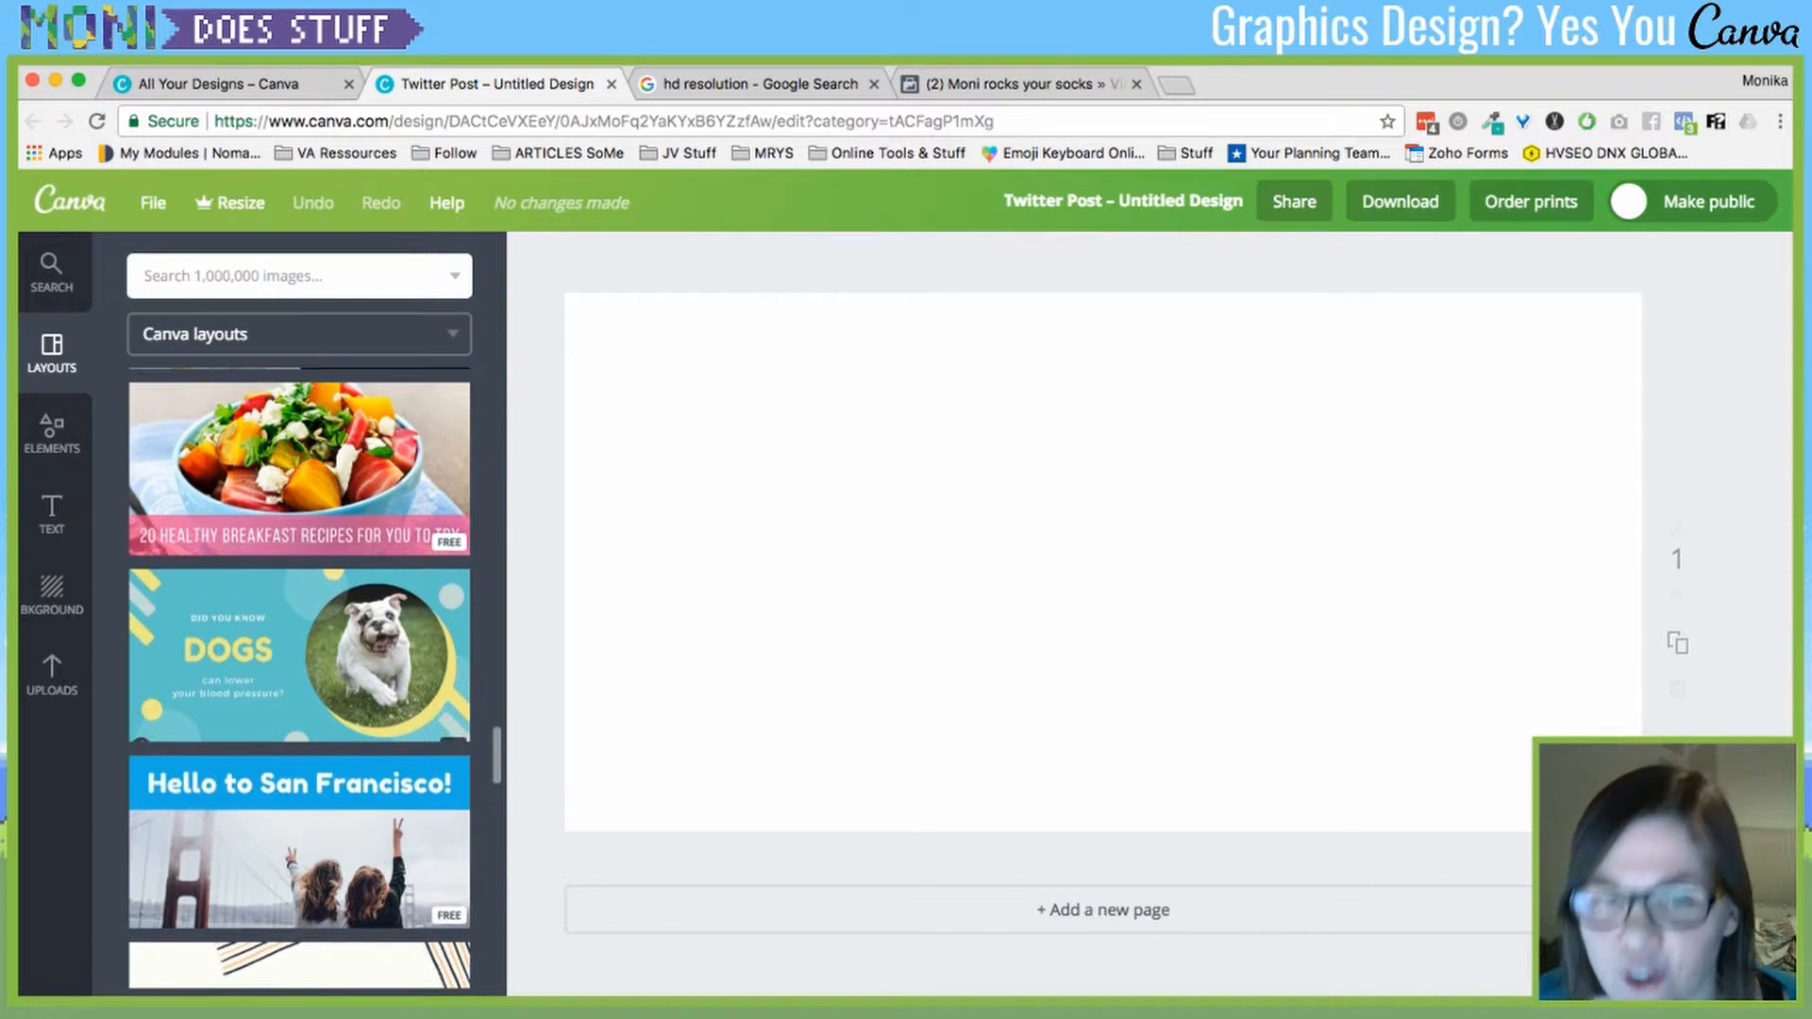
left_click(299, 651)
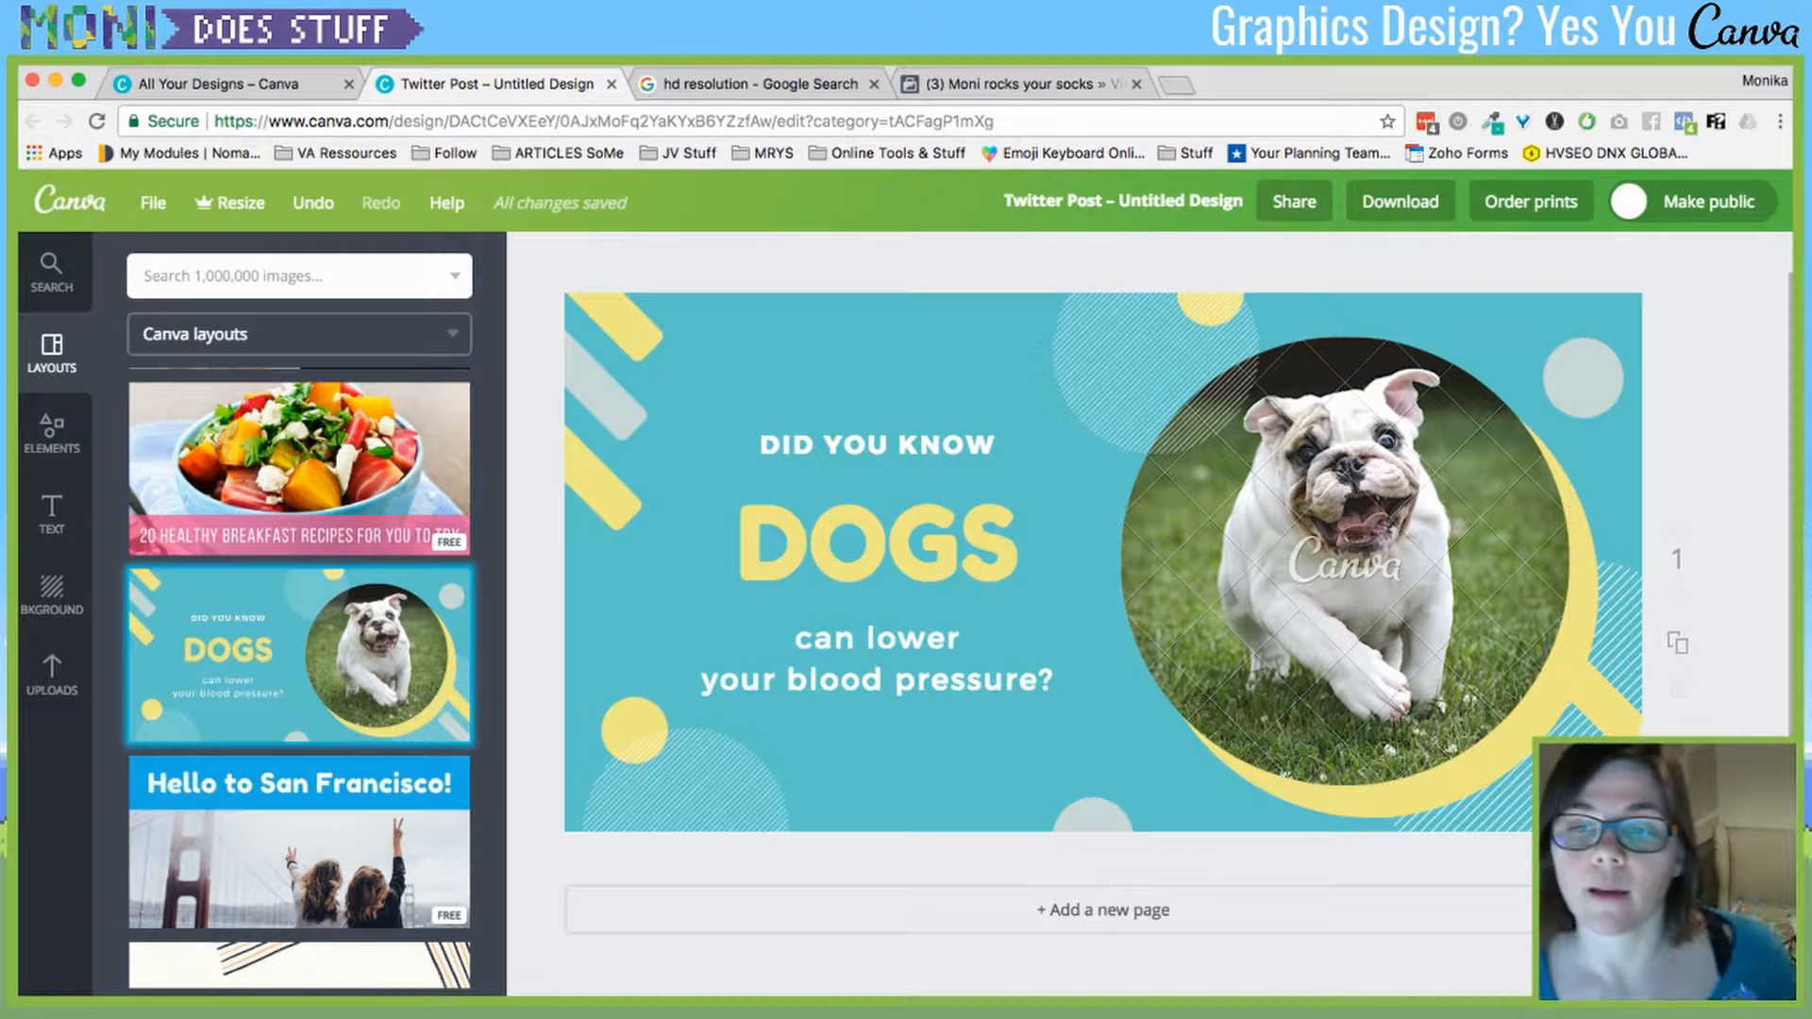
- View the Teal Yellow Facts Trivia Dogs layout's details, including its $1 price and included assets
left_click(1345, 561)
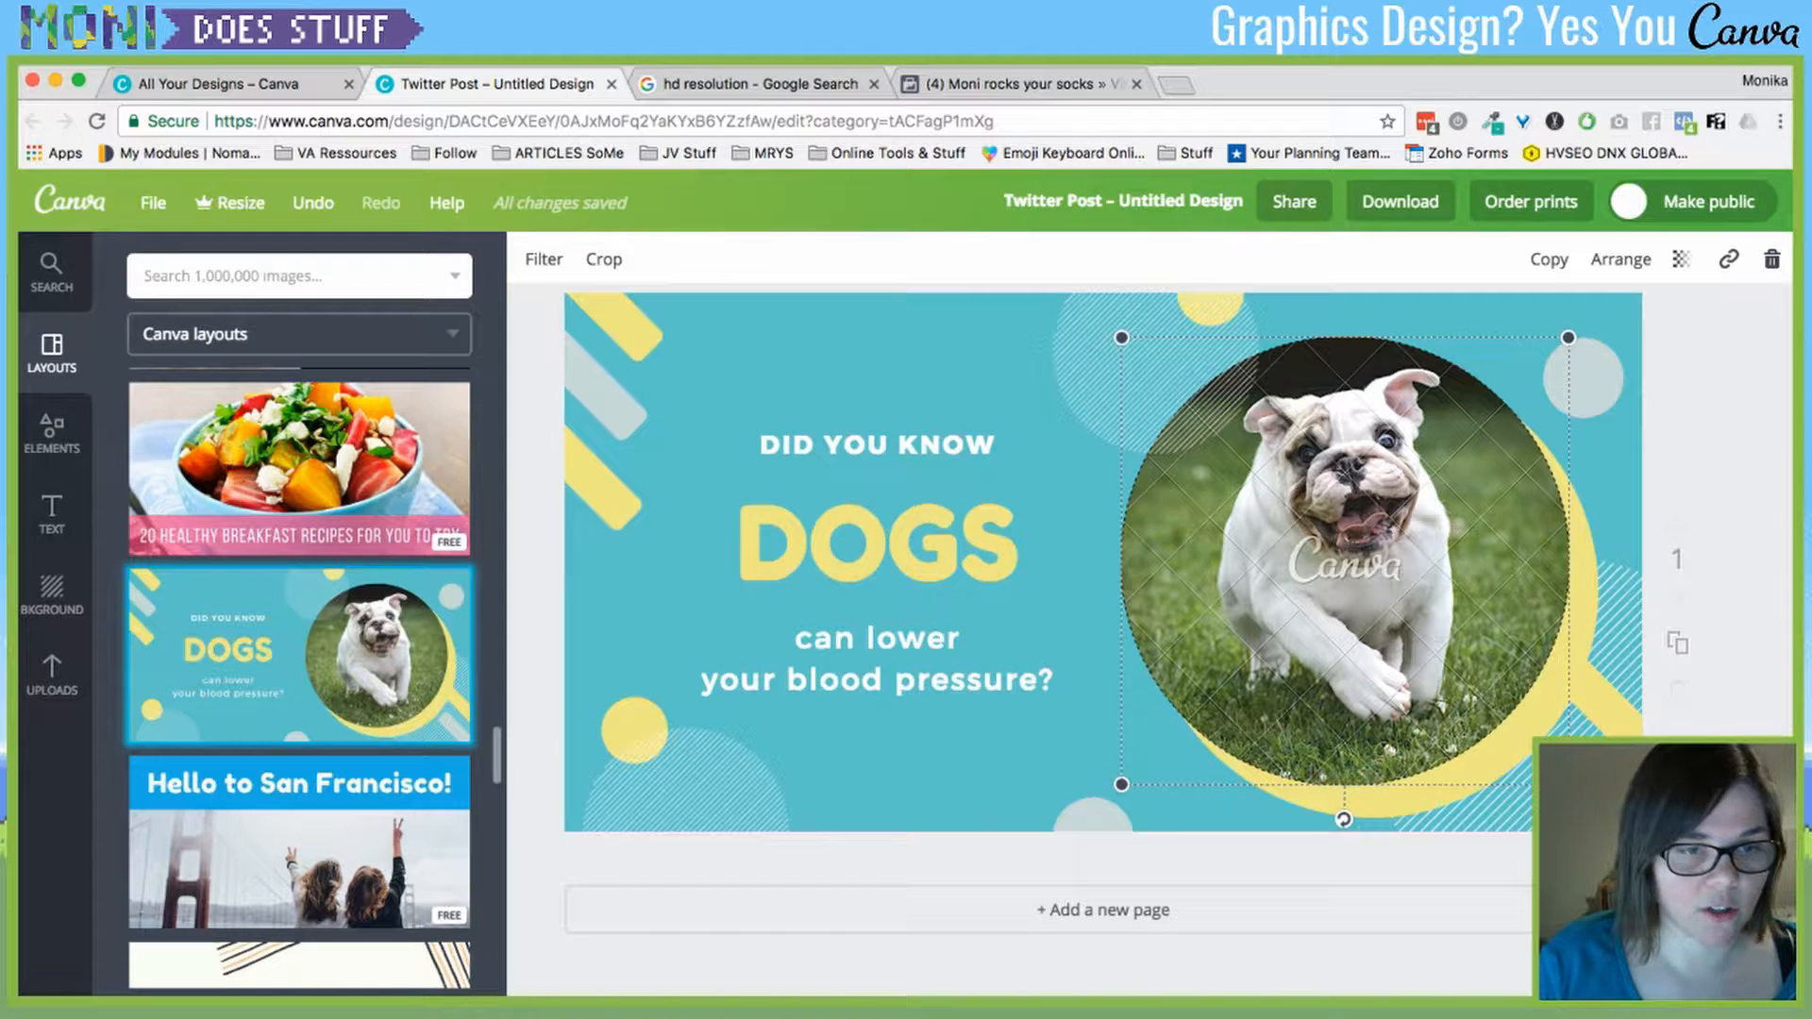
key("Escape")
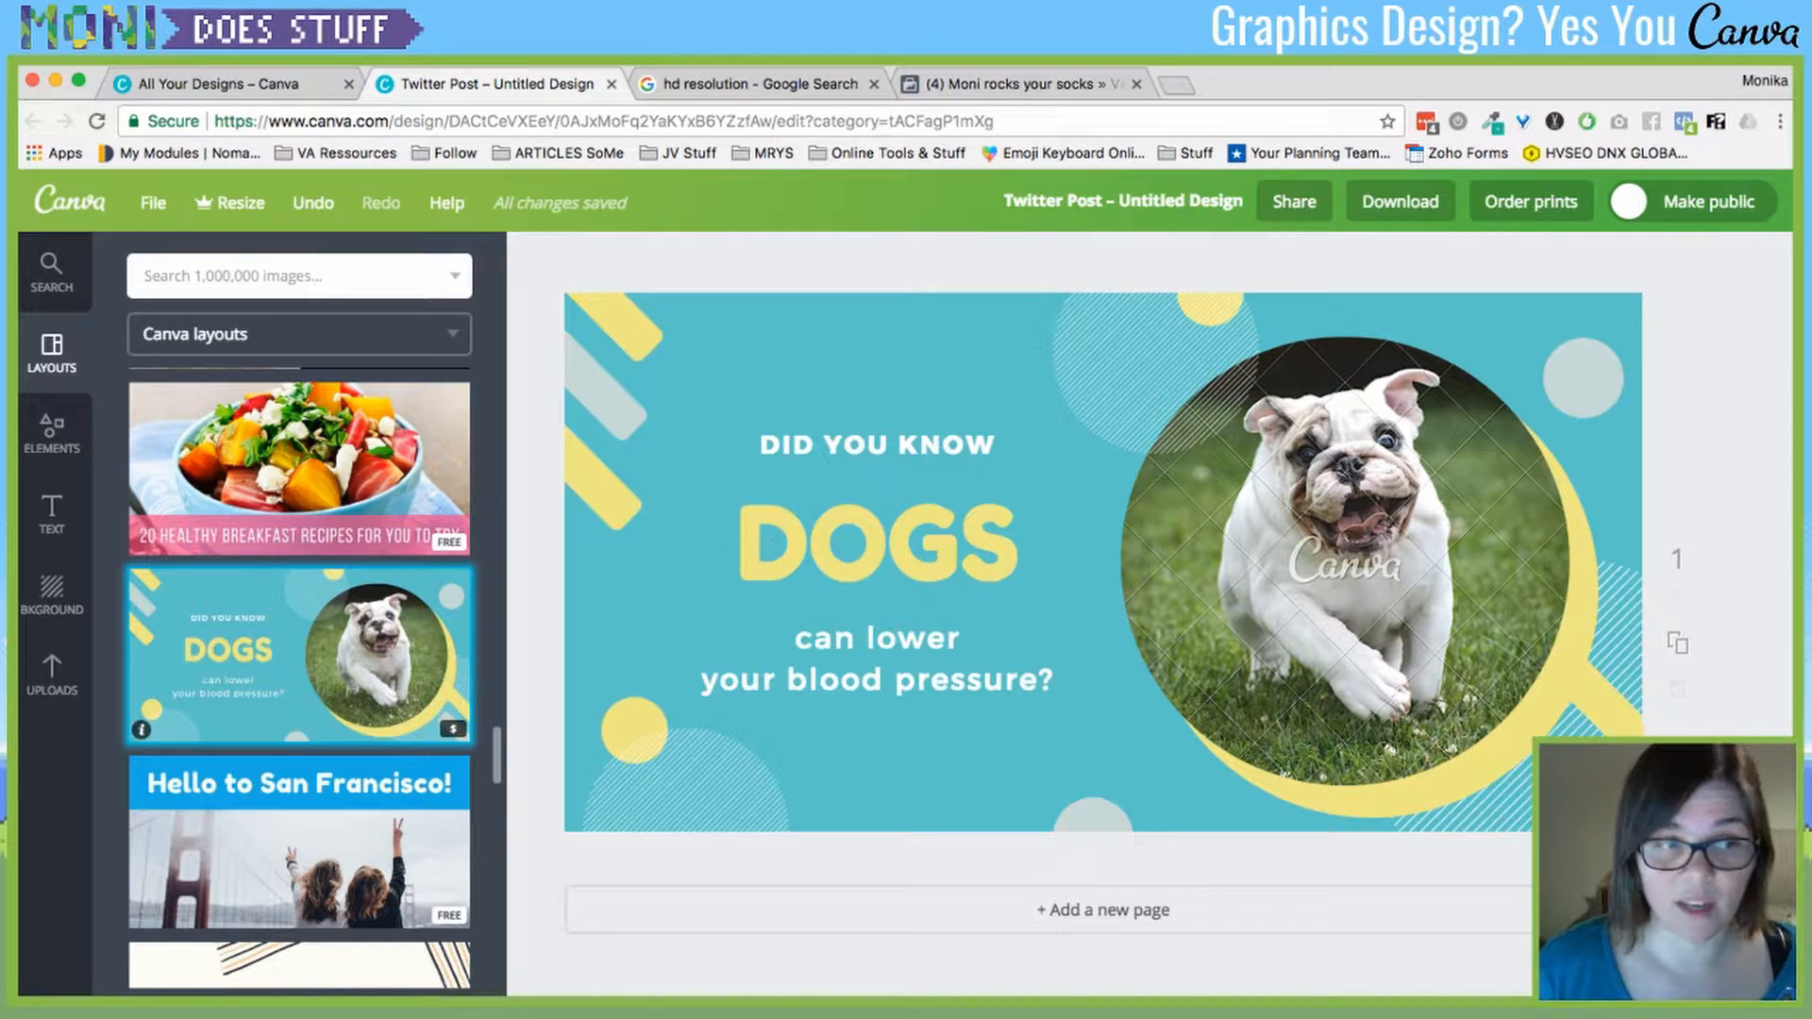
left_click(141, 729)
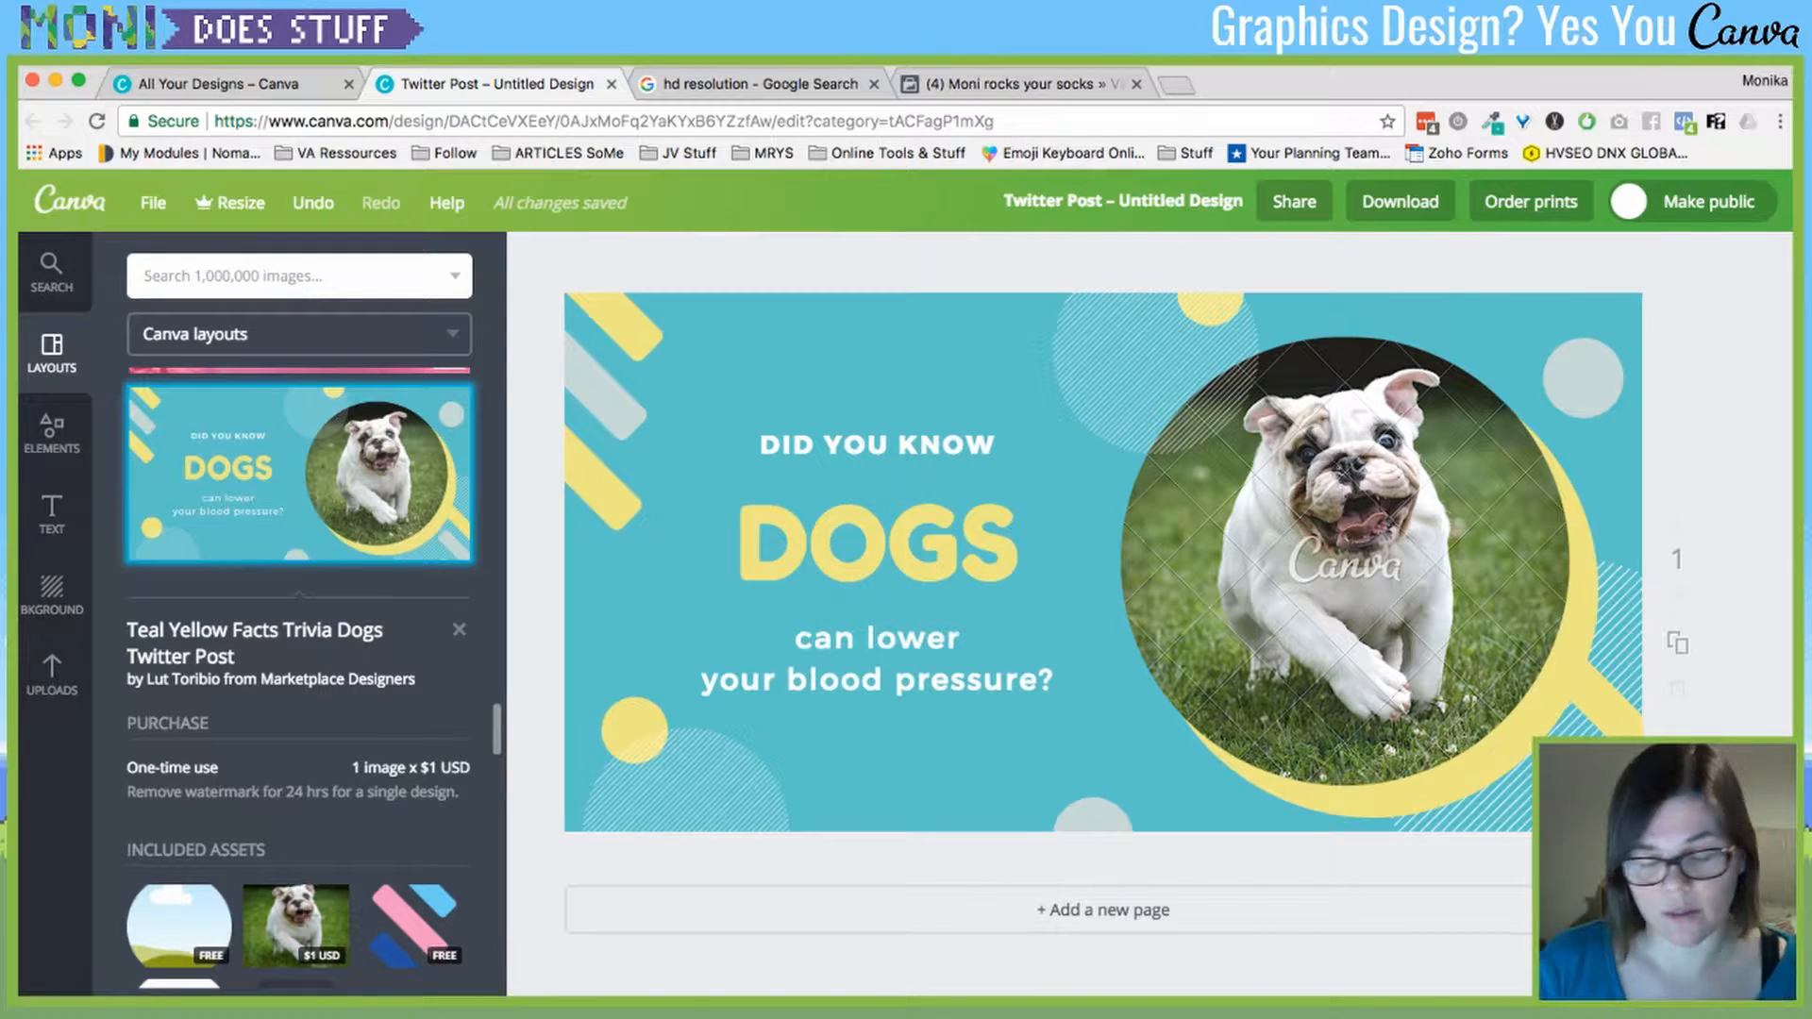
left_click(1344, 562)
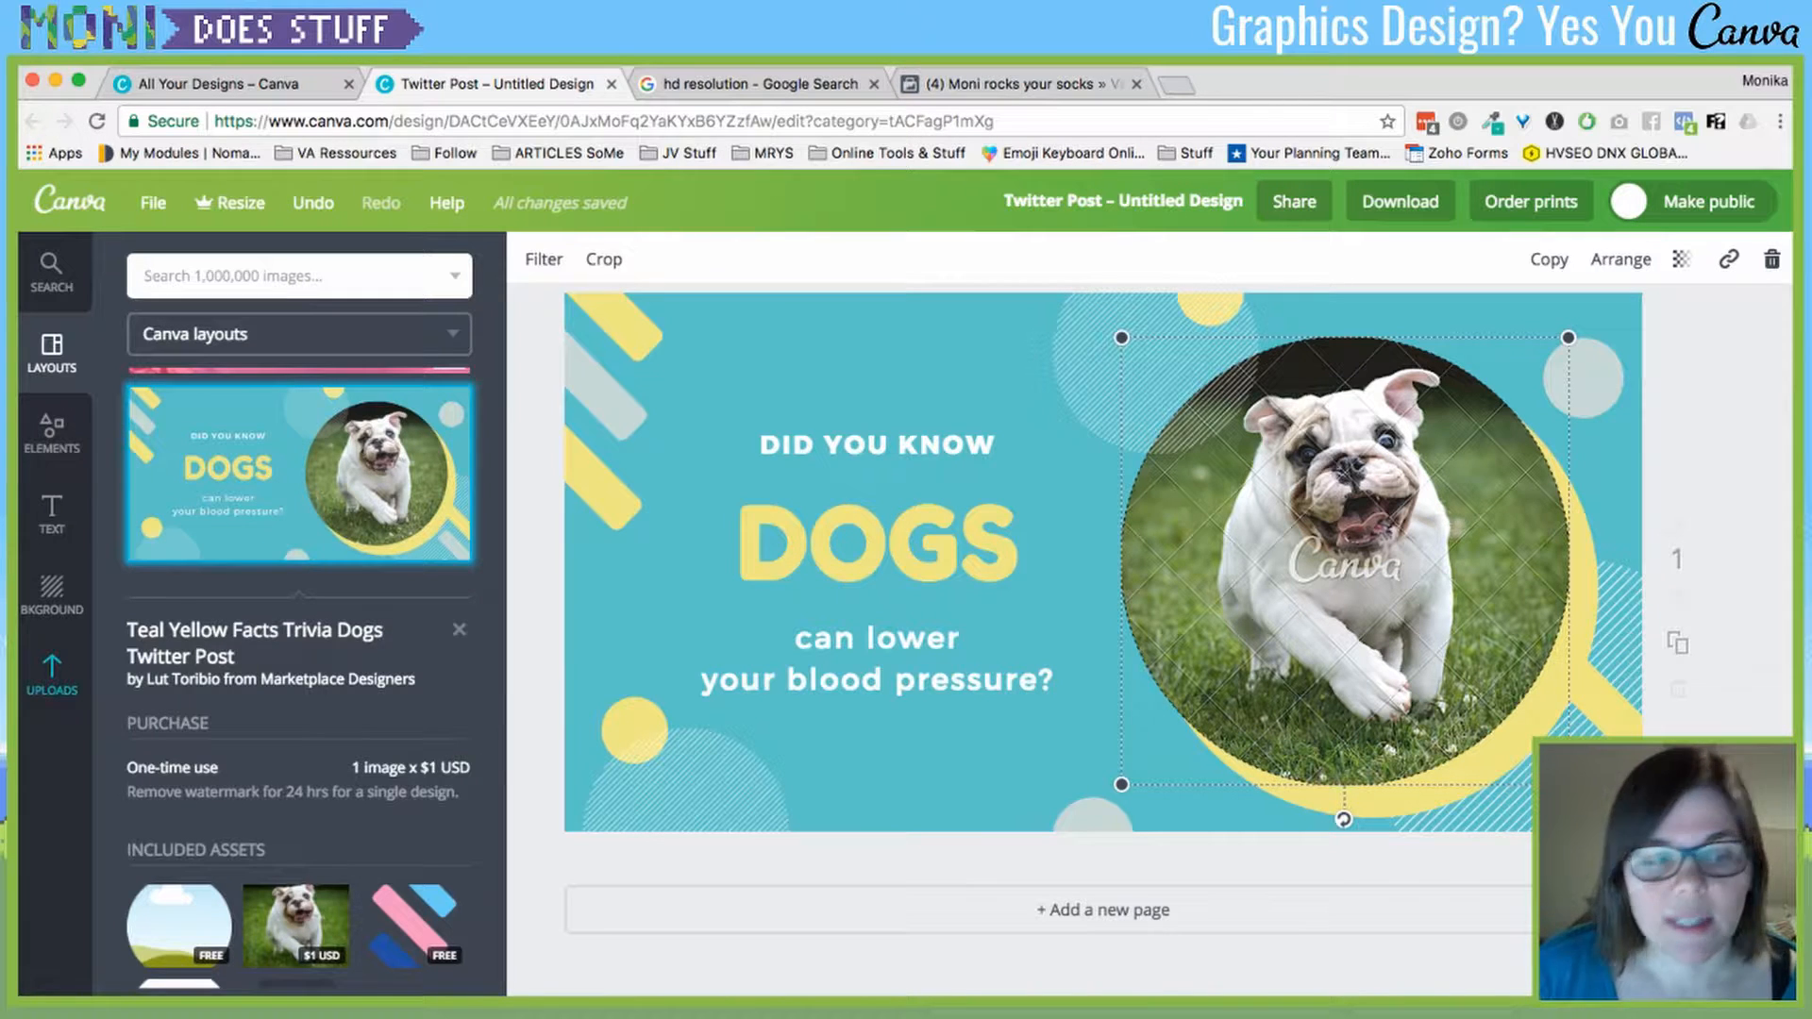
- Replace the bulldog in the circle frame with the uploaded dog-in-autumn-leaves photo
left_click(52, 672)
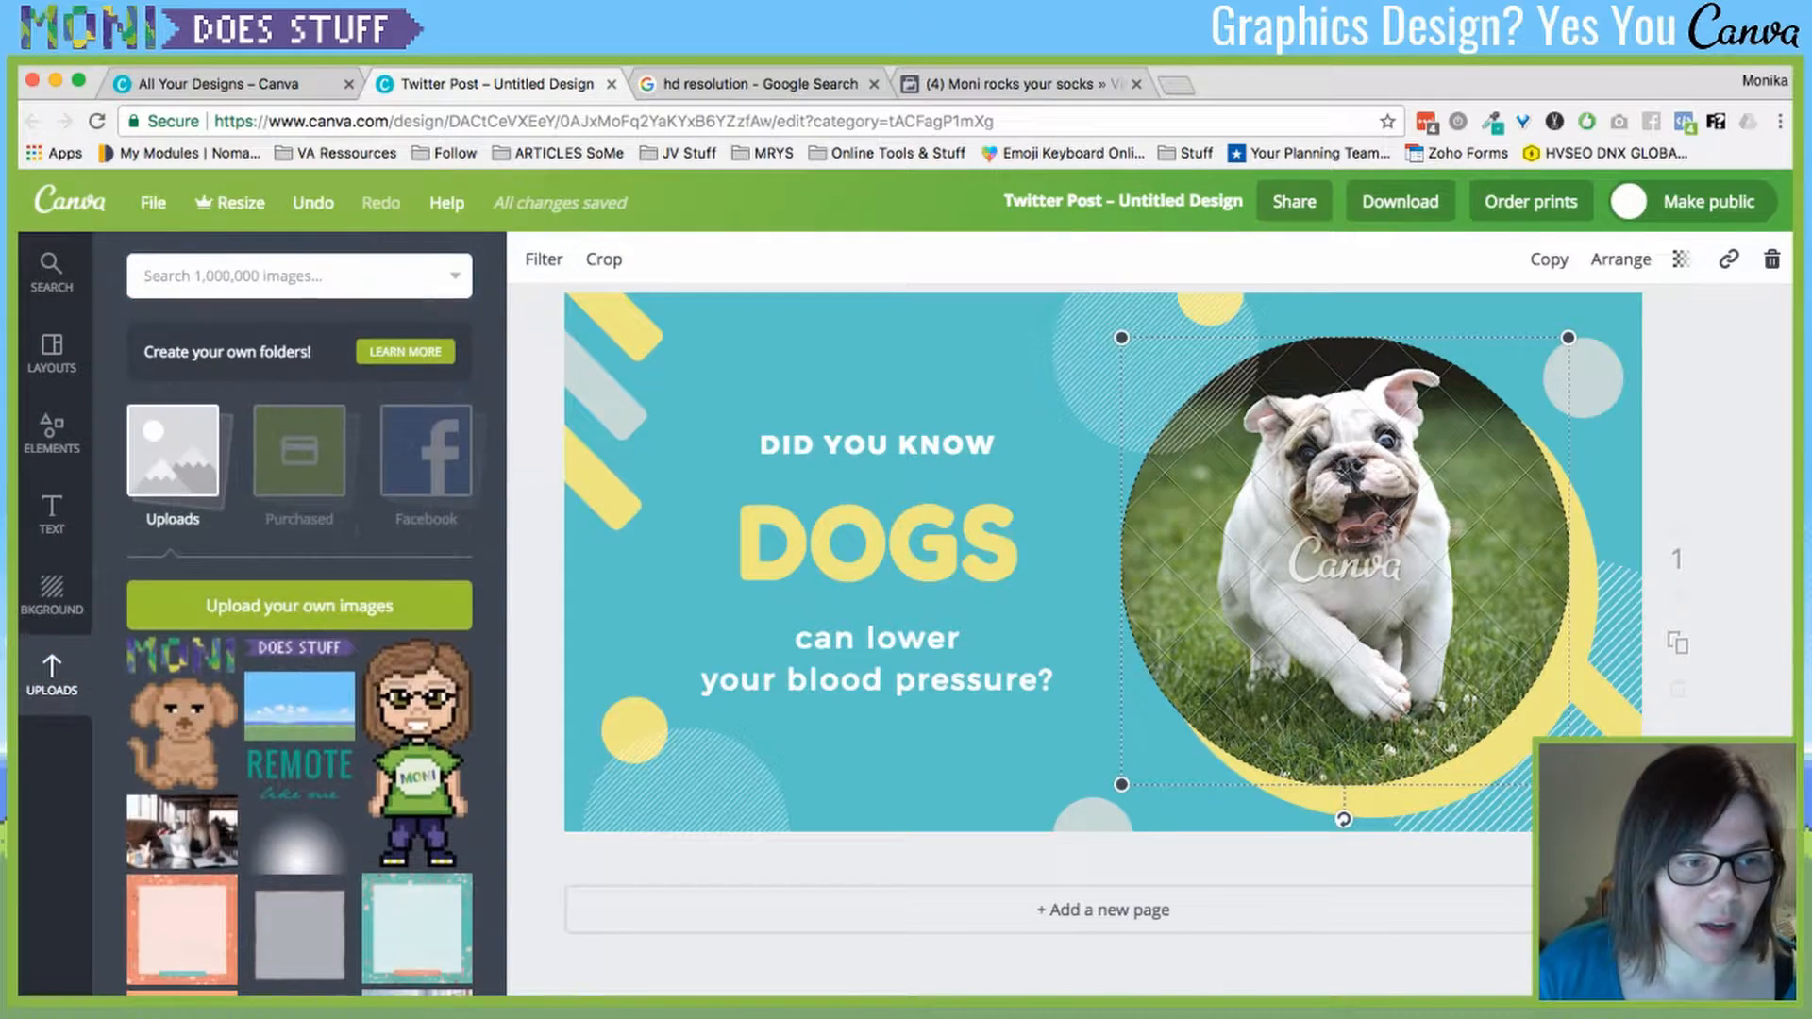
scroll(299, 647, "down", 10)
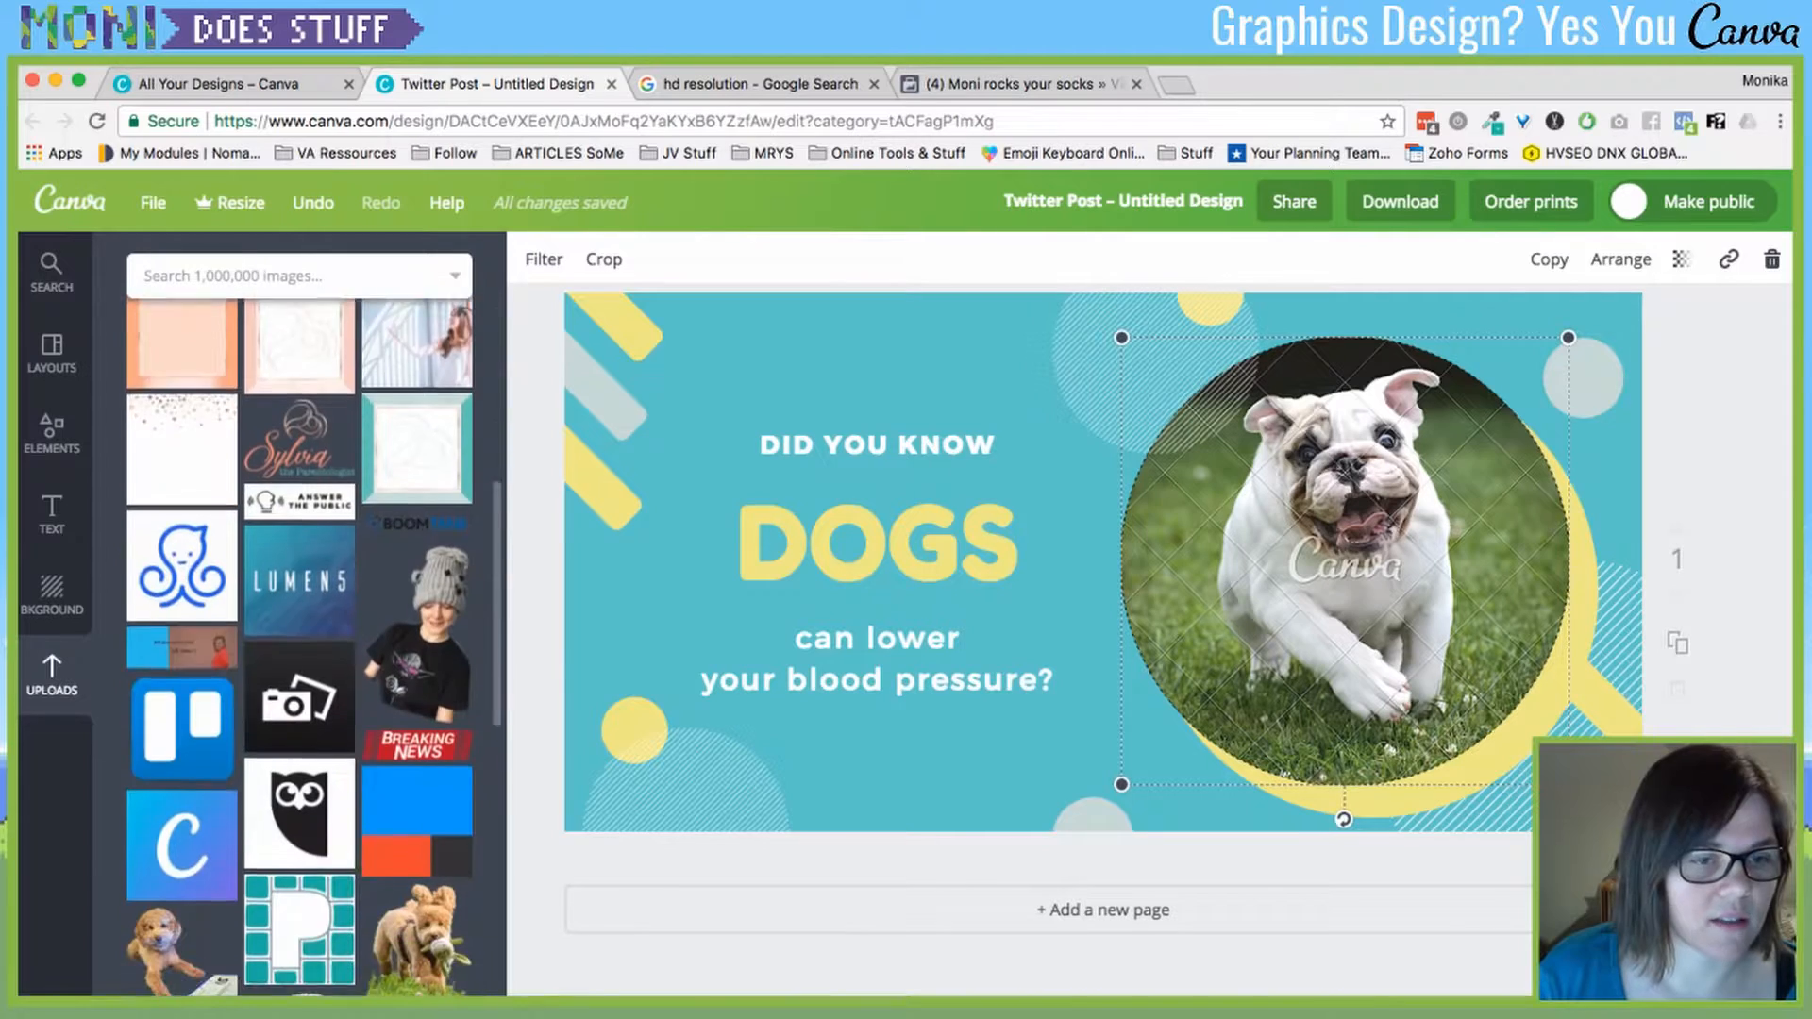
scroll(299, 647, "down", 10)
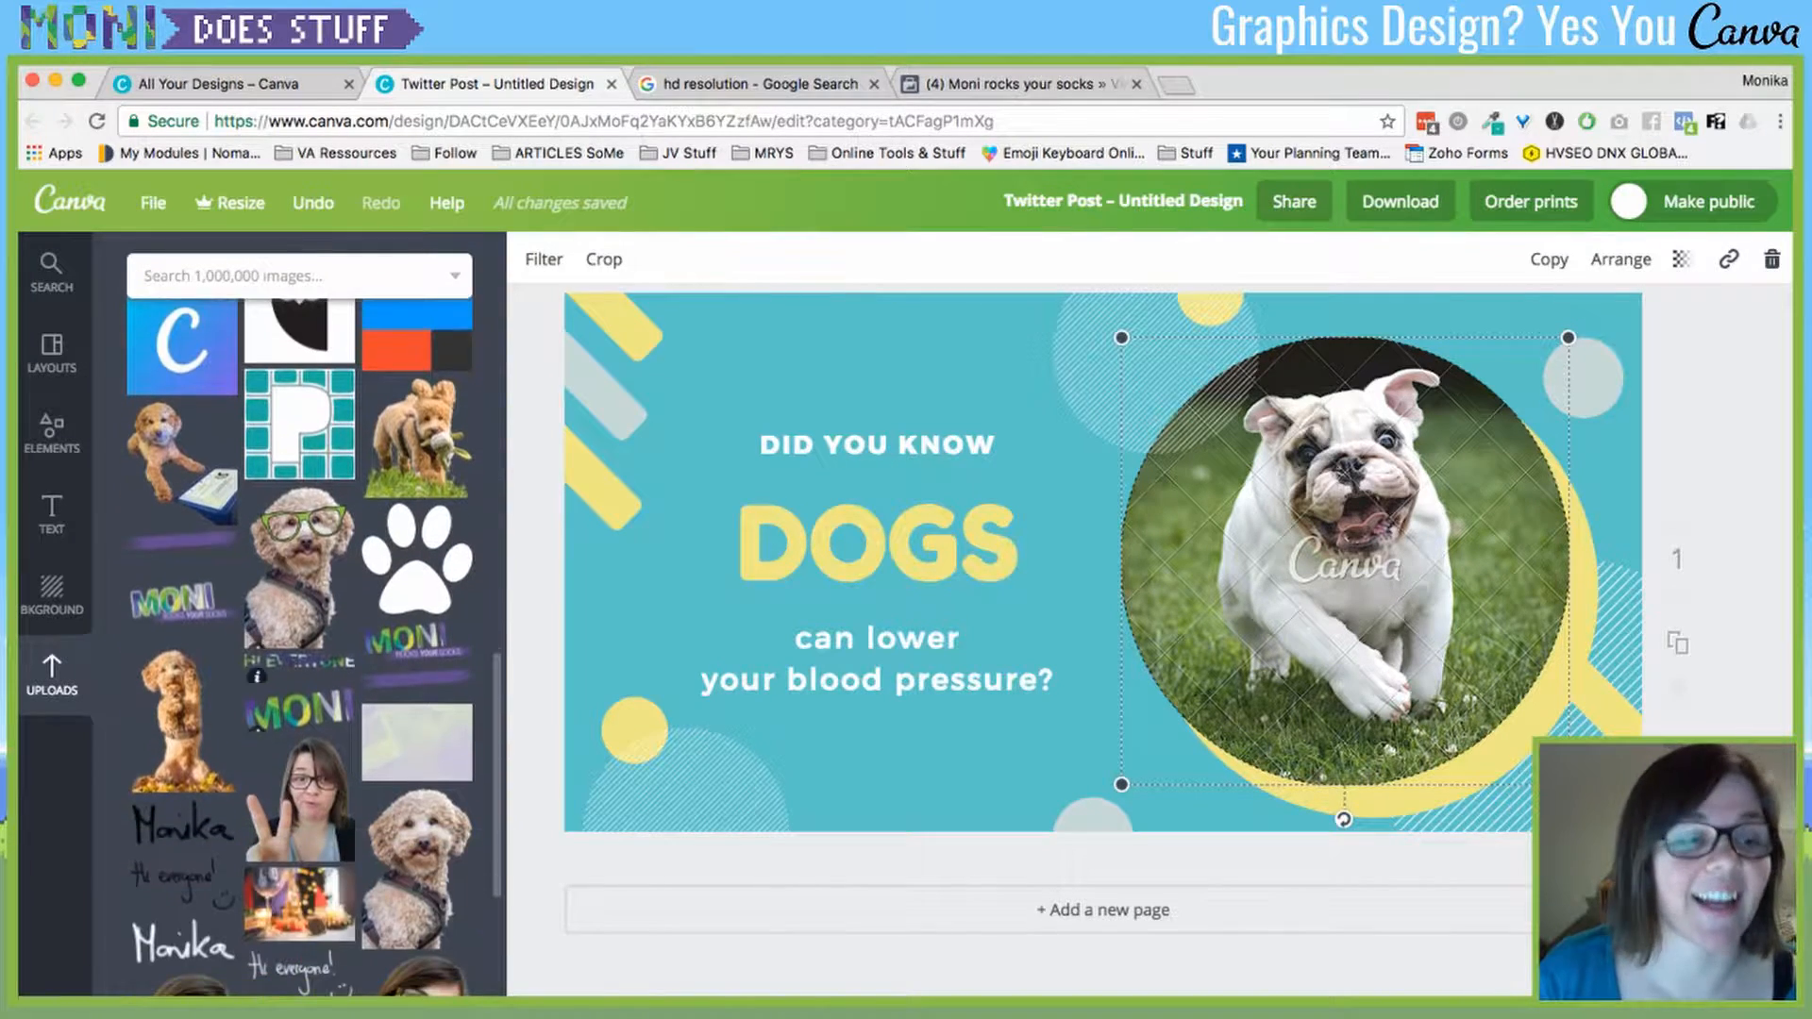
mouse_move(417, 868)
left_mouse_down()
mouse_move(1570, 580)
mouse_move(1415, 595)
mouse_move(840, 761)
mouse_move(384, 783)
mouse_move(417, 866)
left_mouse_up()
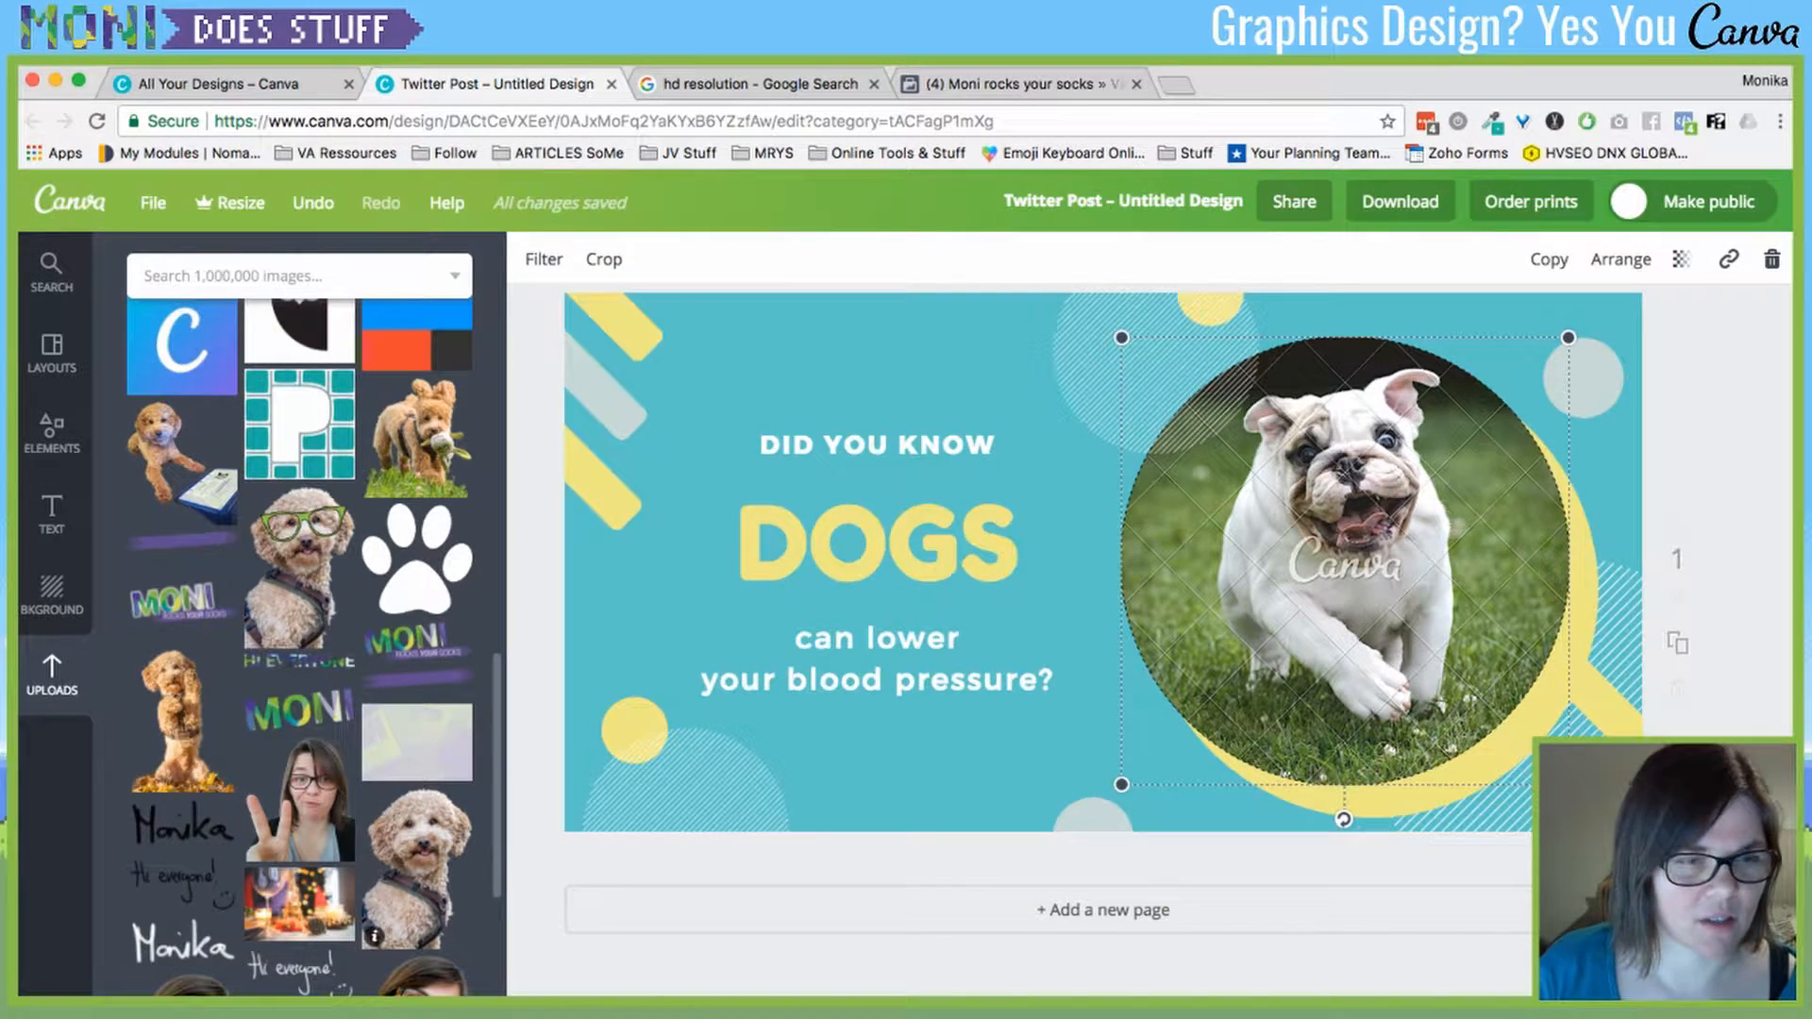
scroll(406, 453, "down", 1)
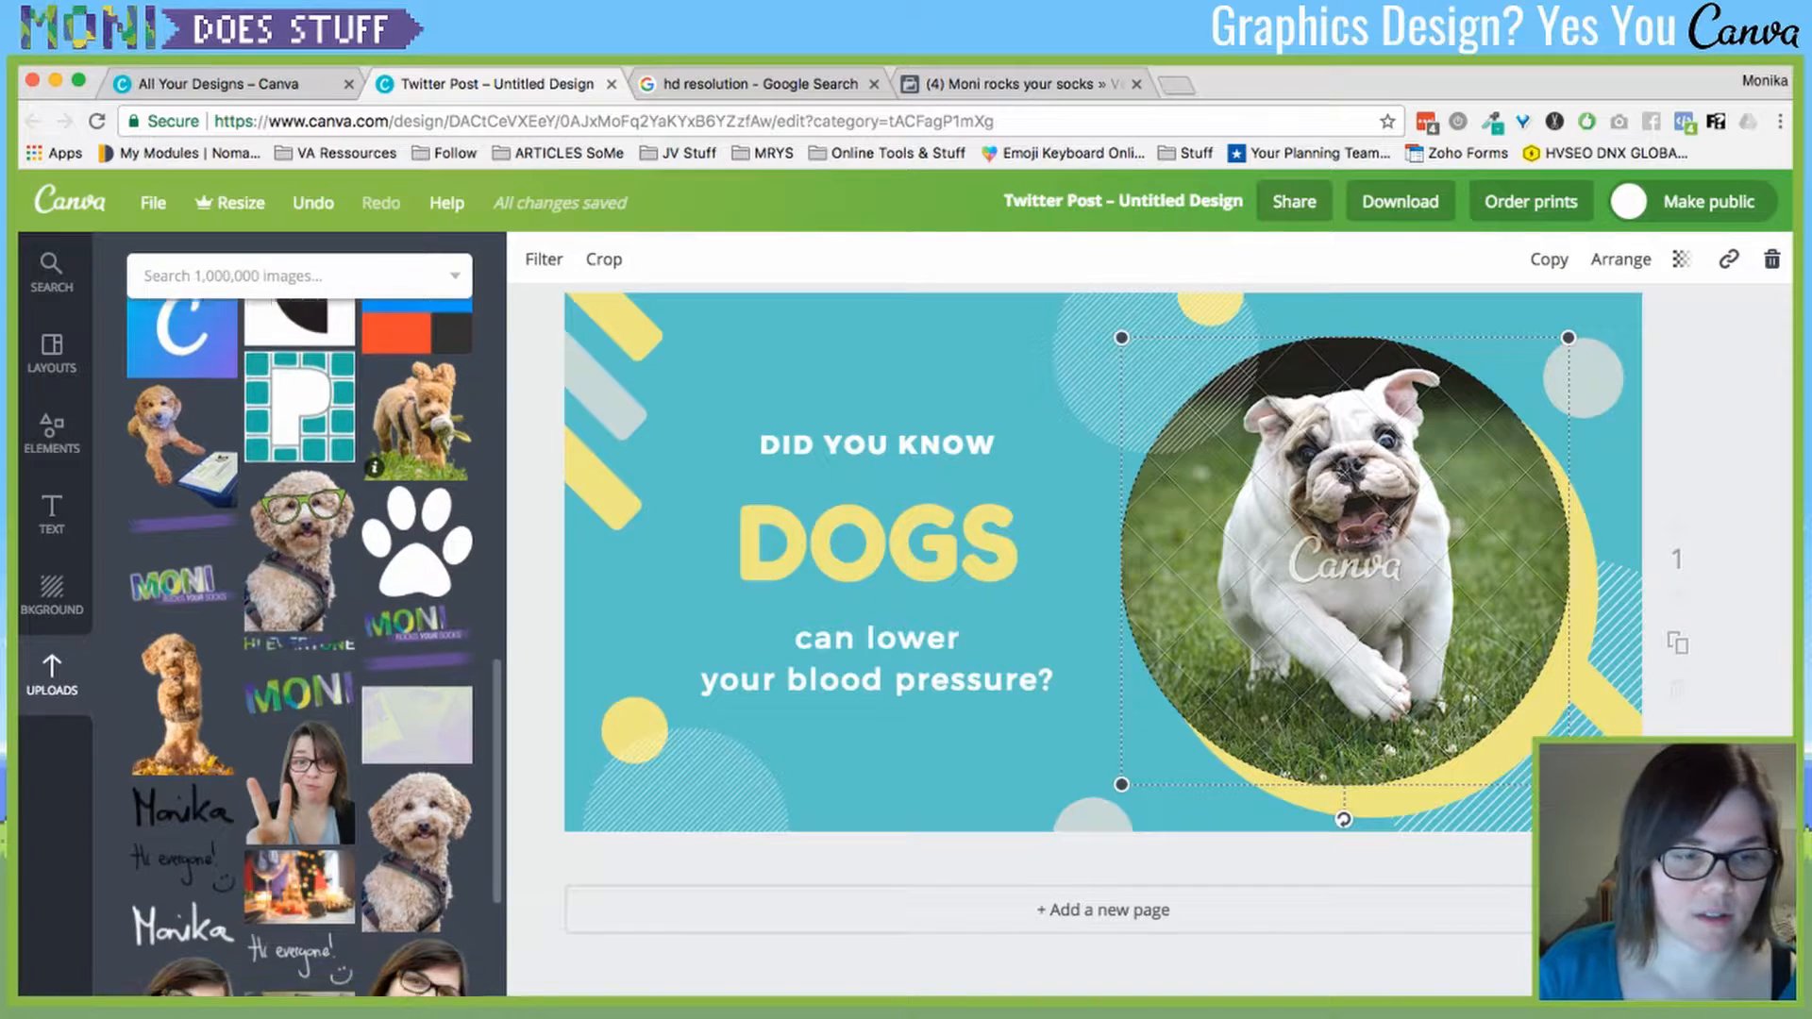
scroll(415, 425, "down", 5)
left_click_drag(300, 854, 1457, 492)
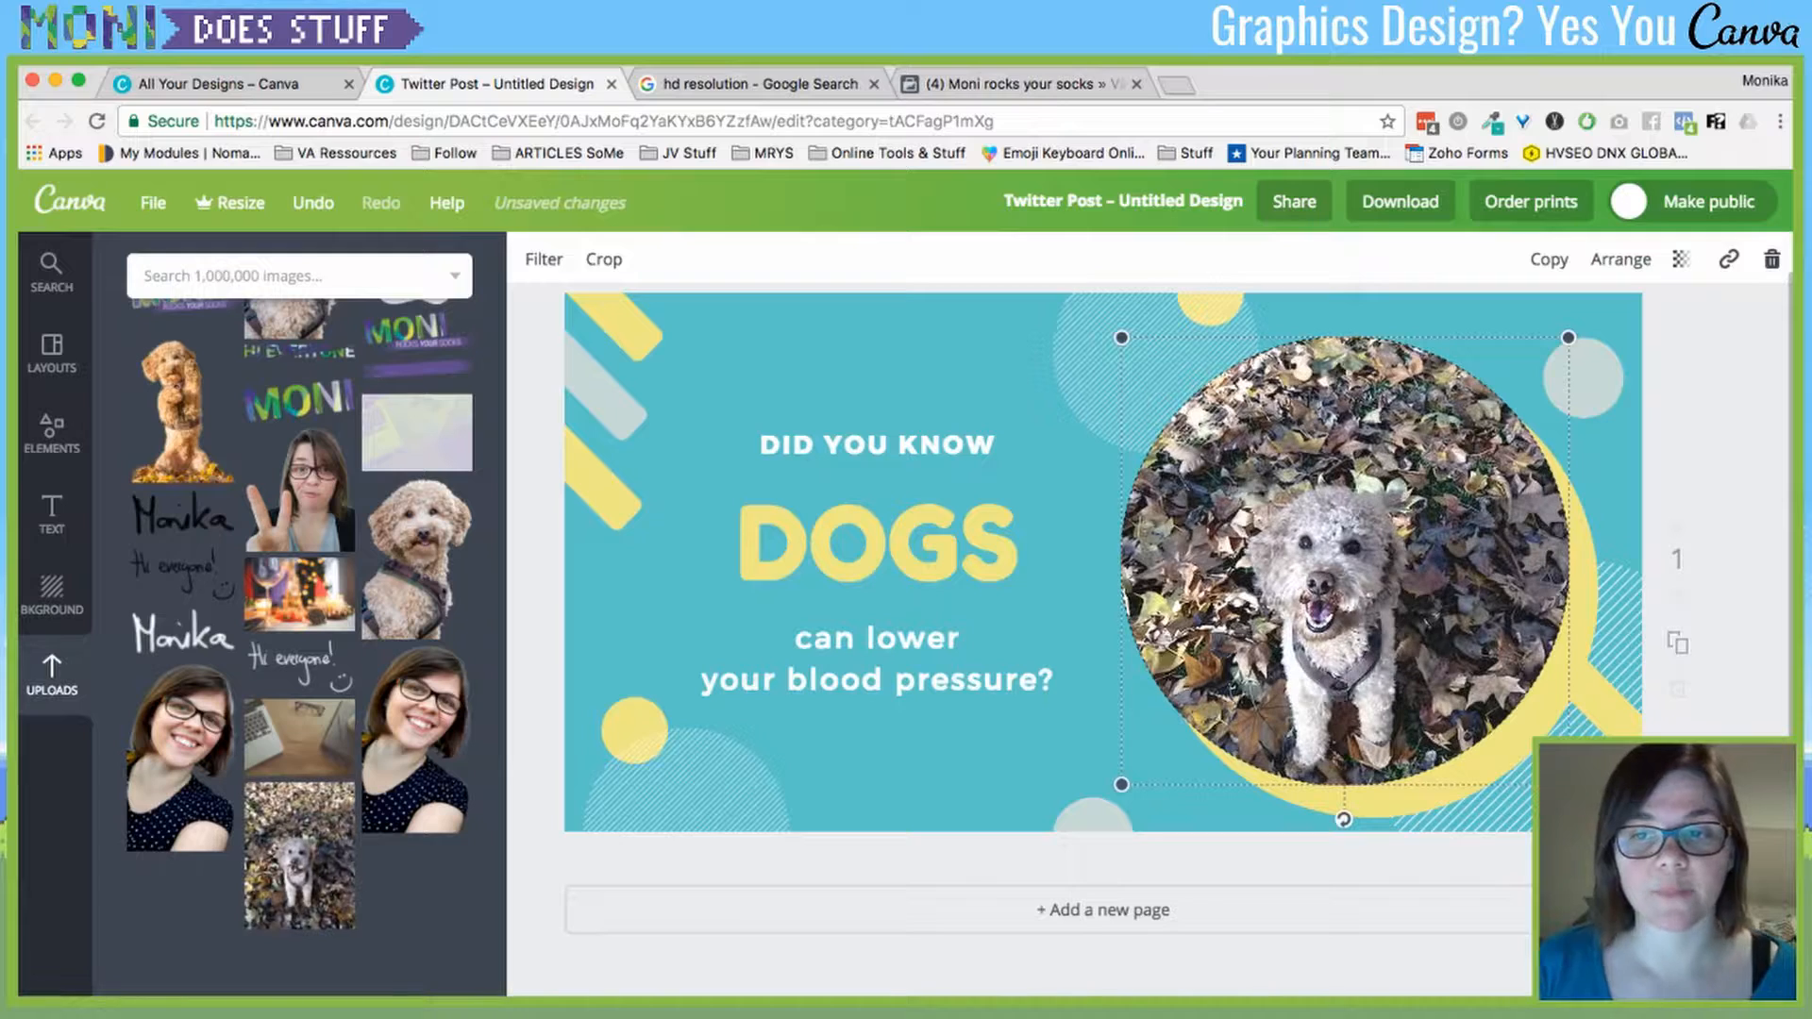
key("Escape")
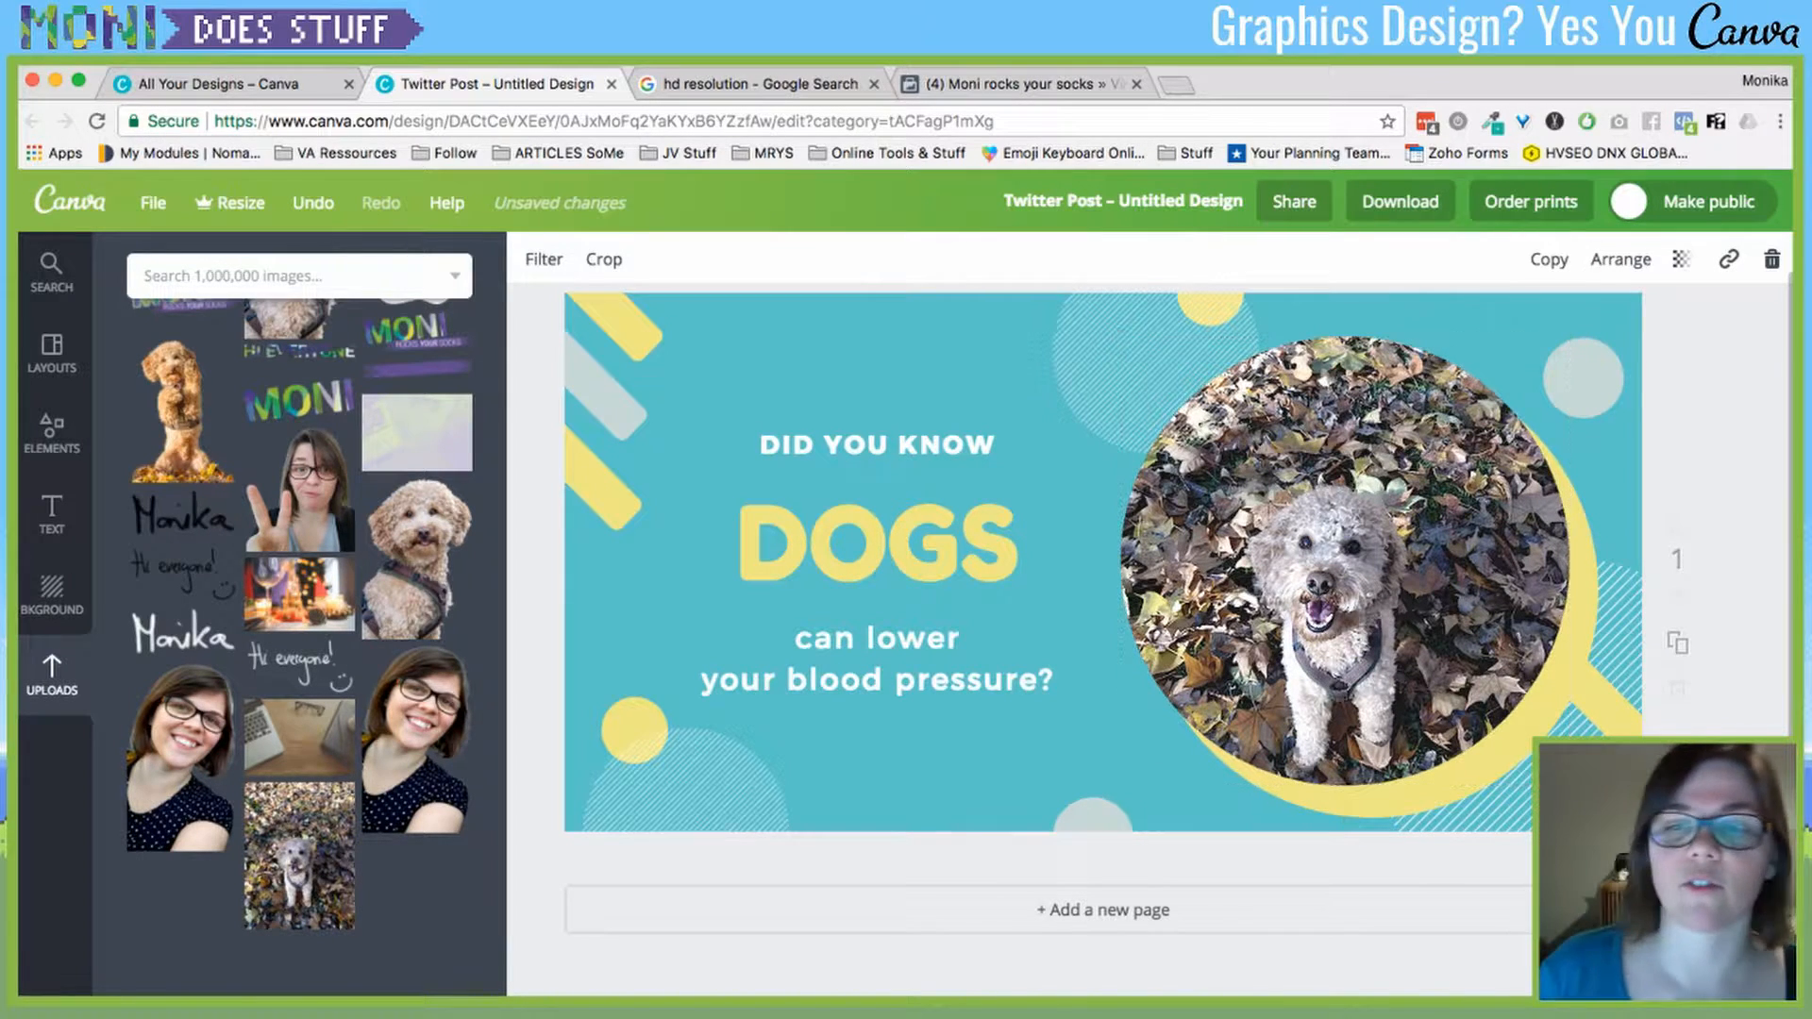
left_click(1345, 560)
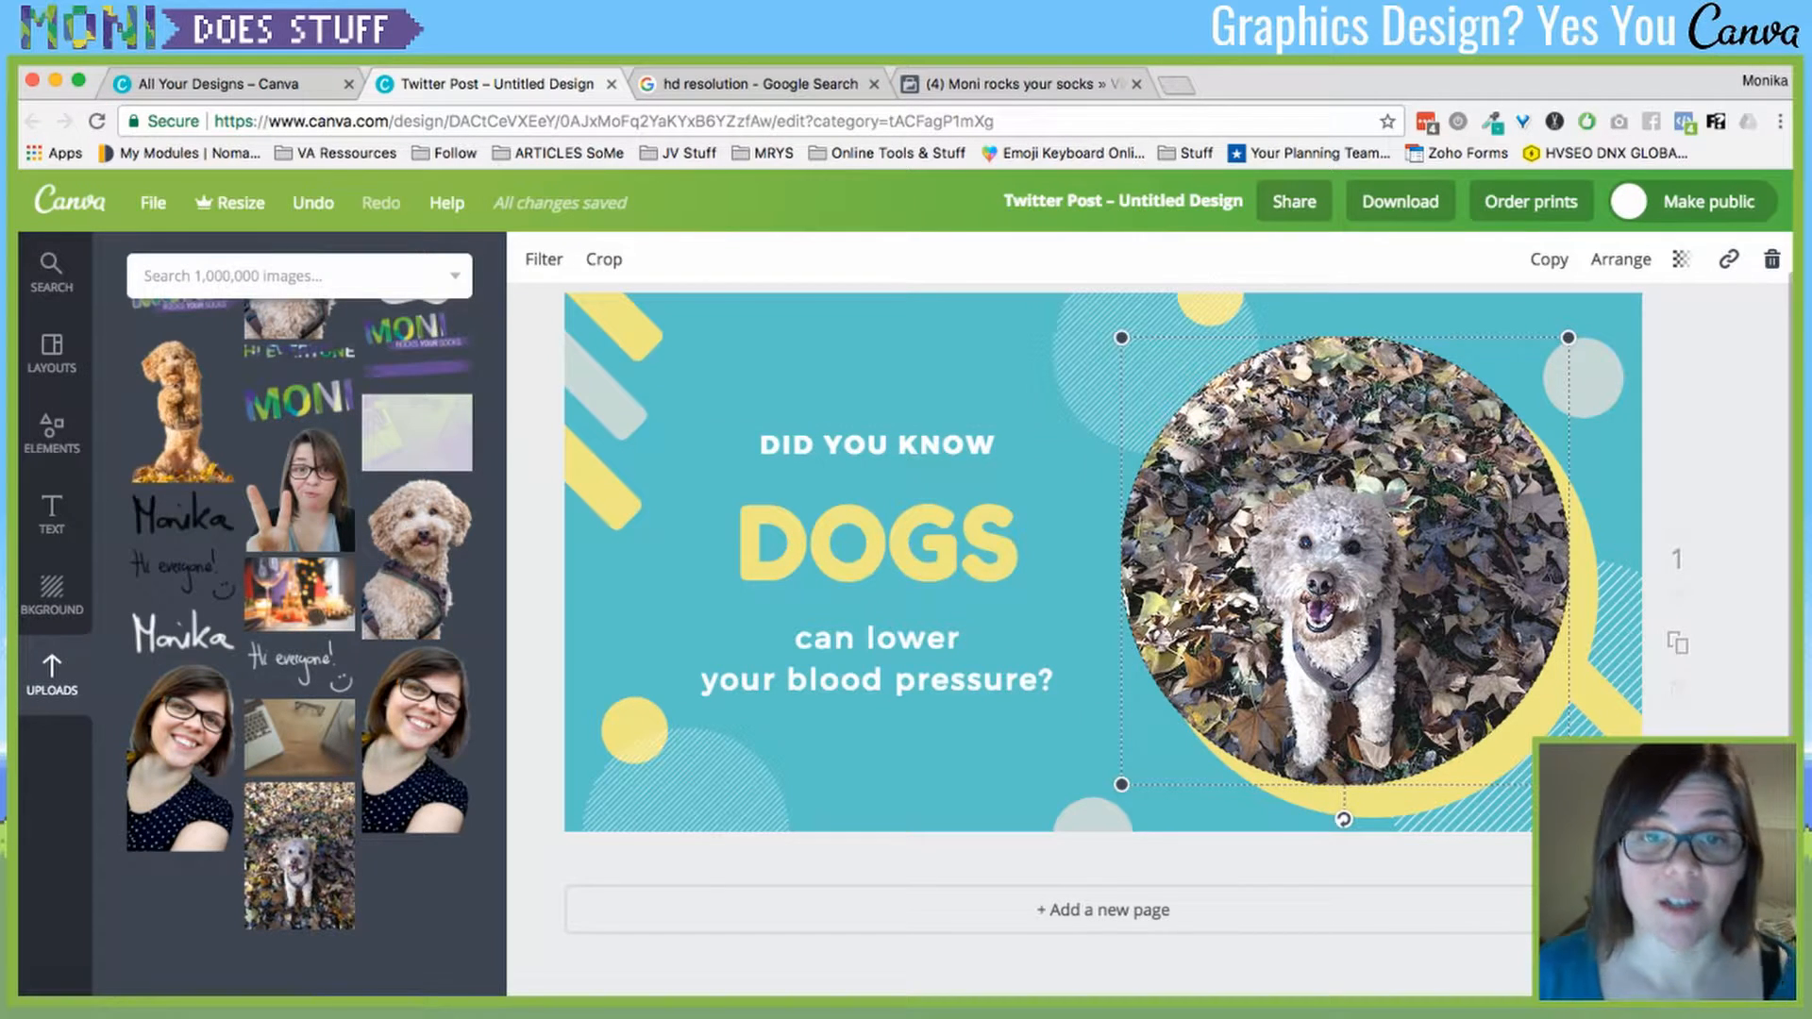
key("super+z")
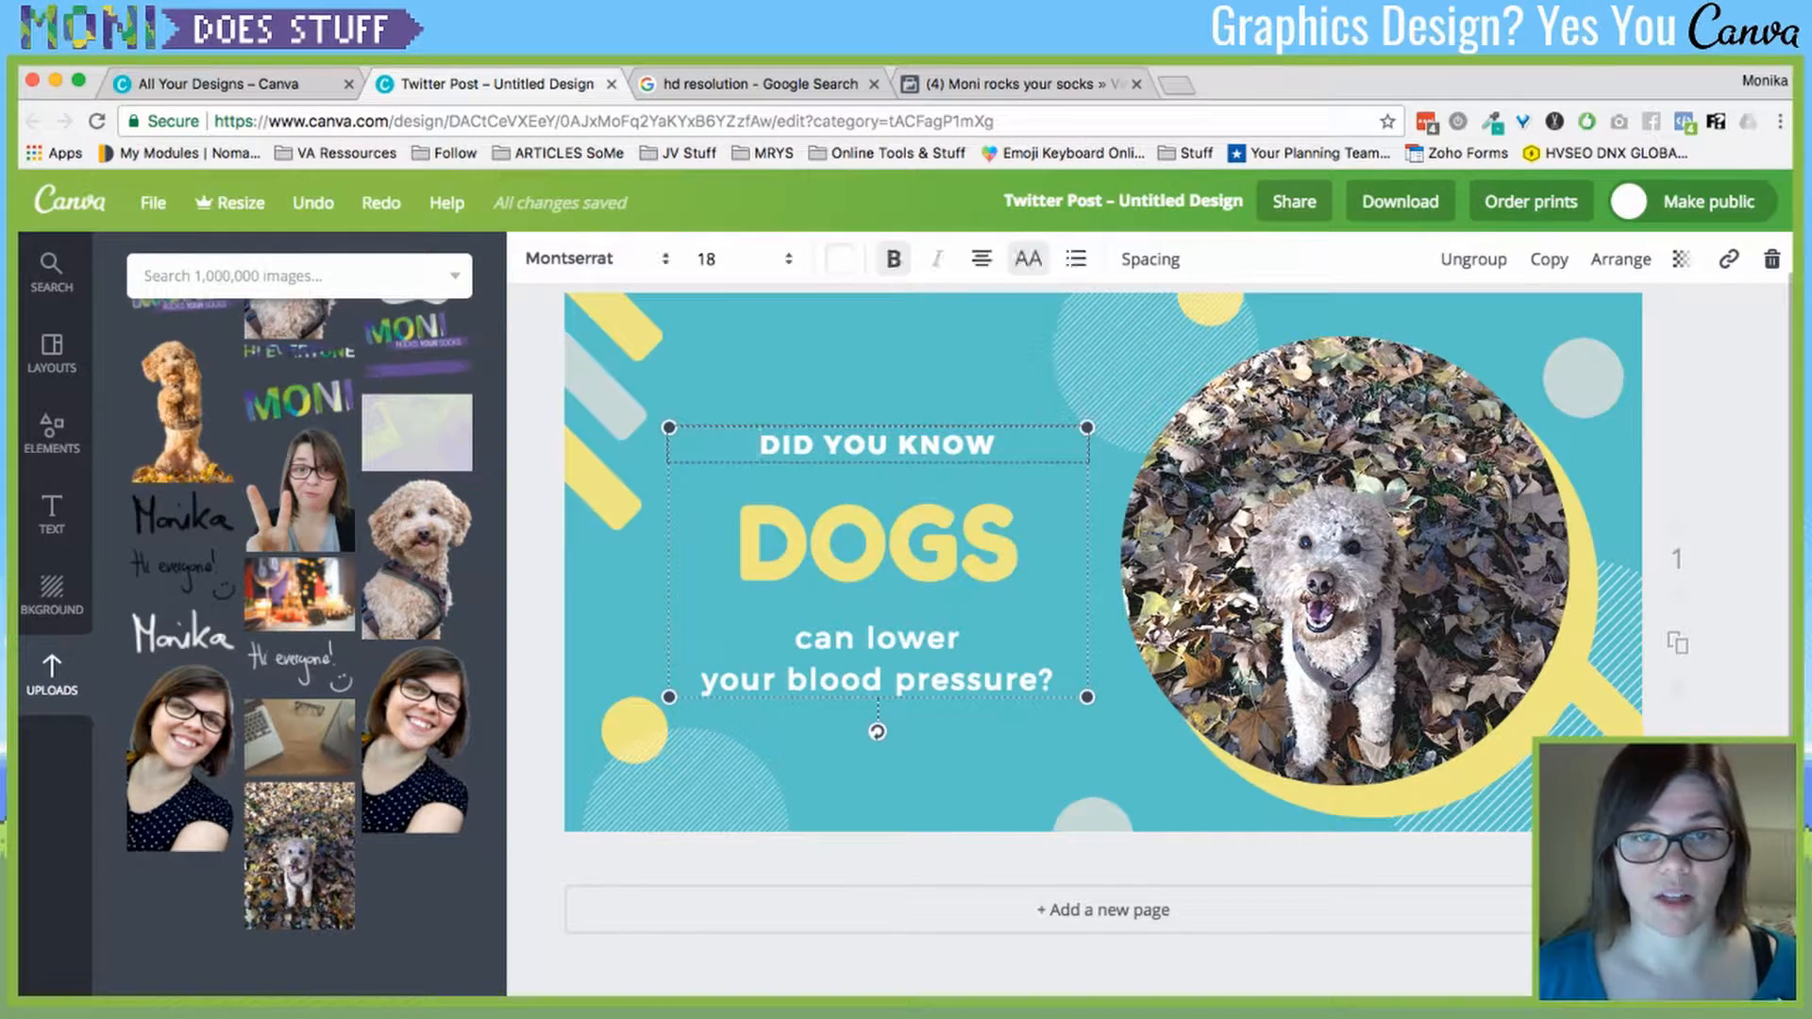
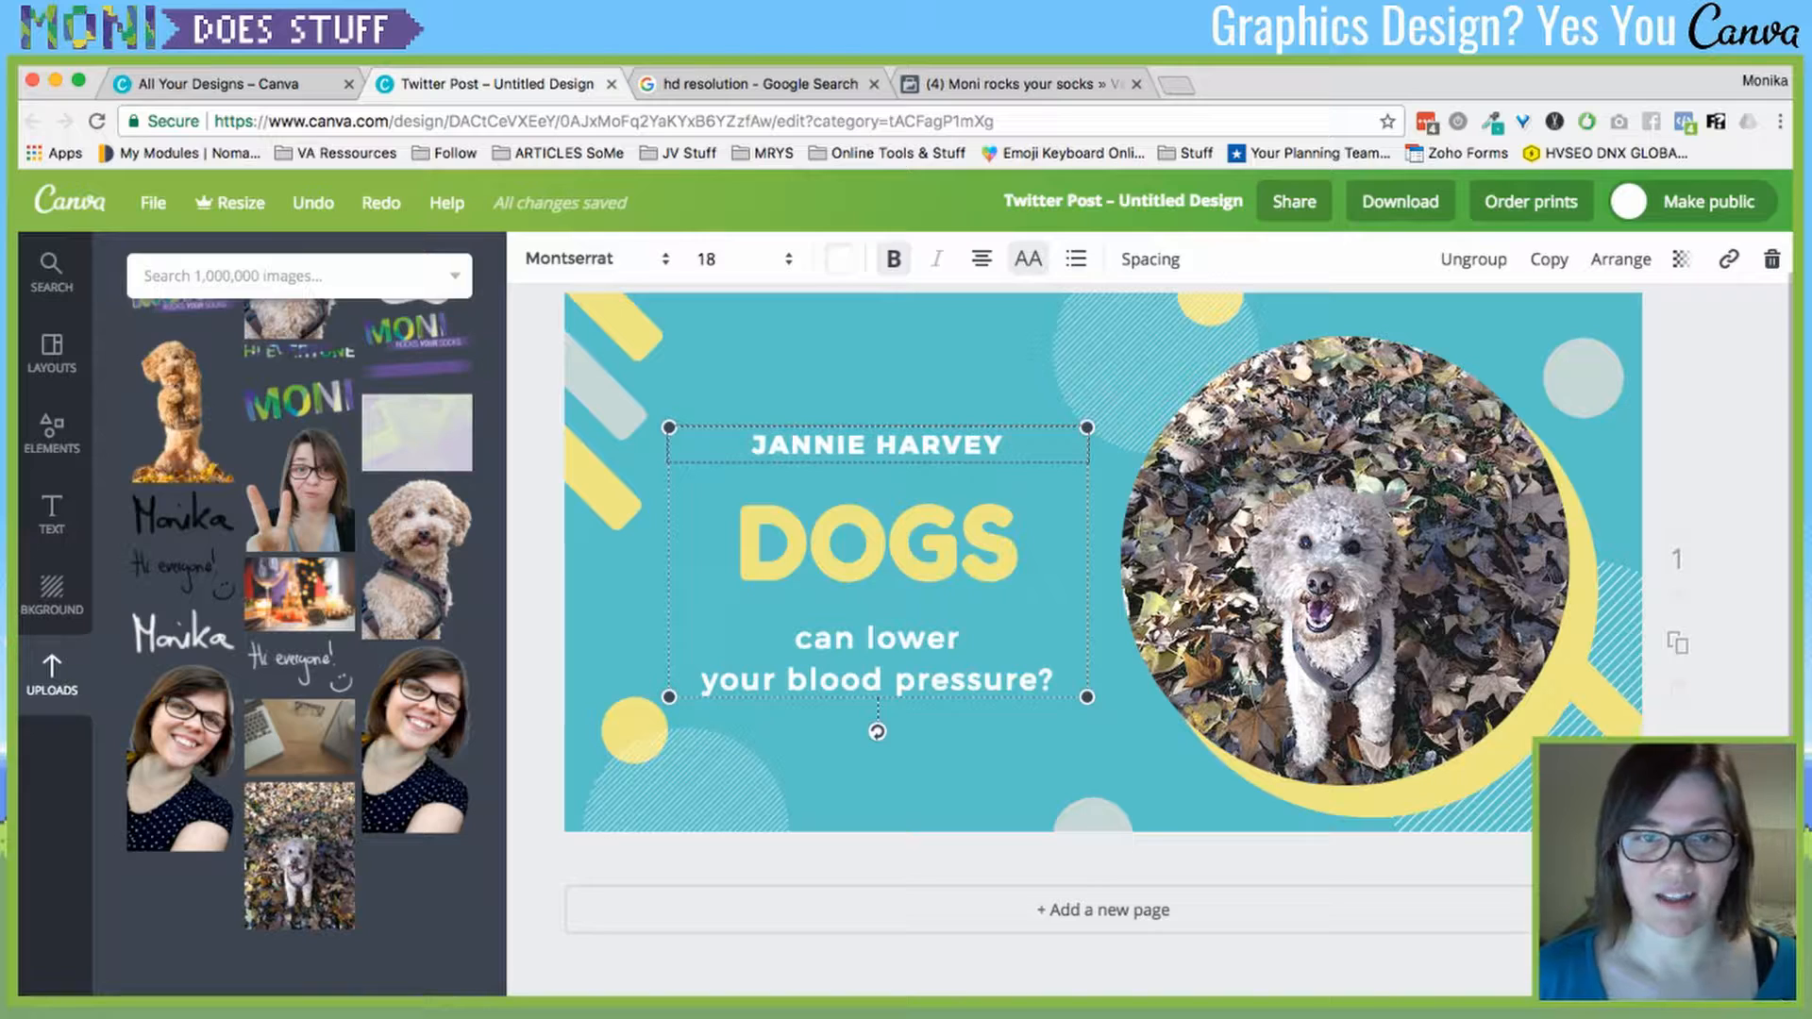
- Put a person's name on the top line and type the headline 'BADASS' / 'VA FOR AUTHORS'
left_click(877, 544)
type("BADASS")
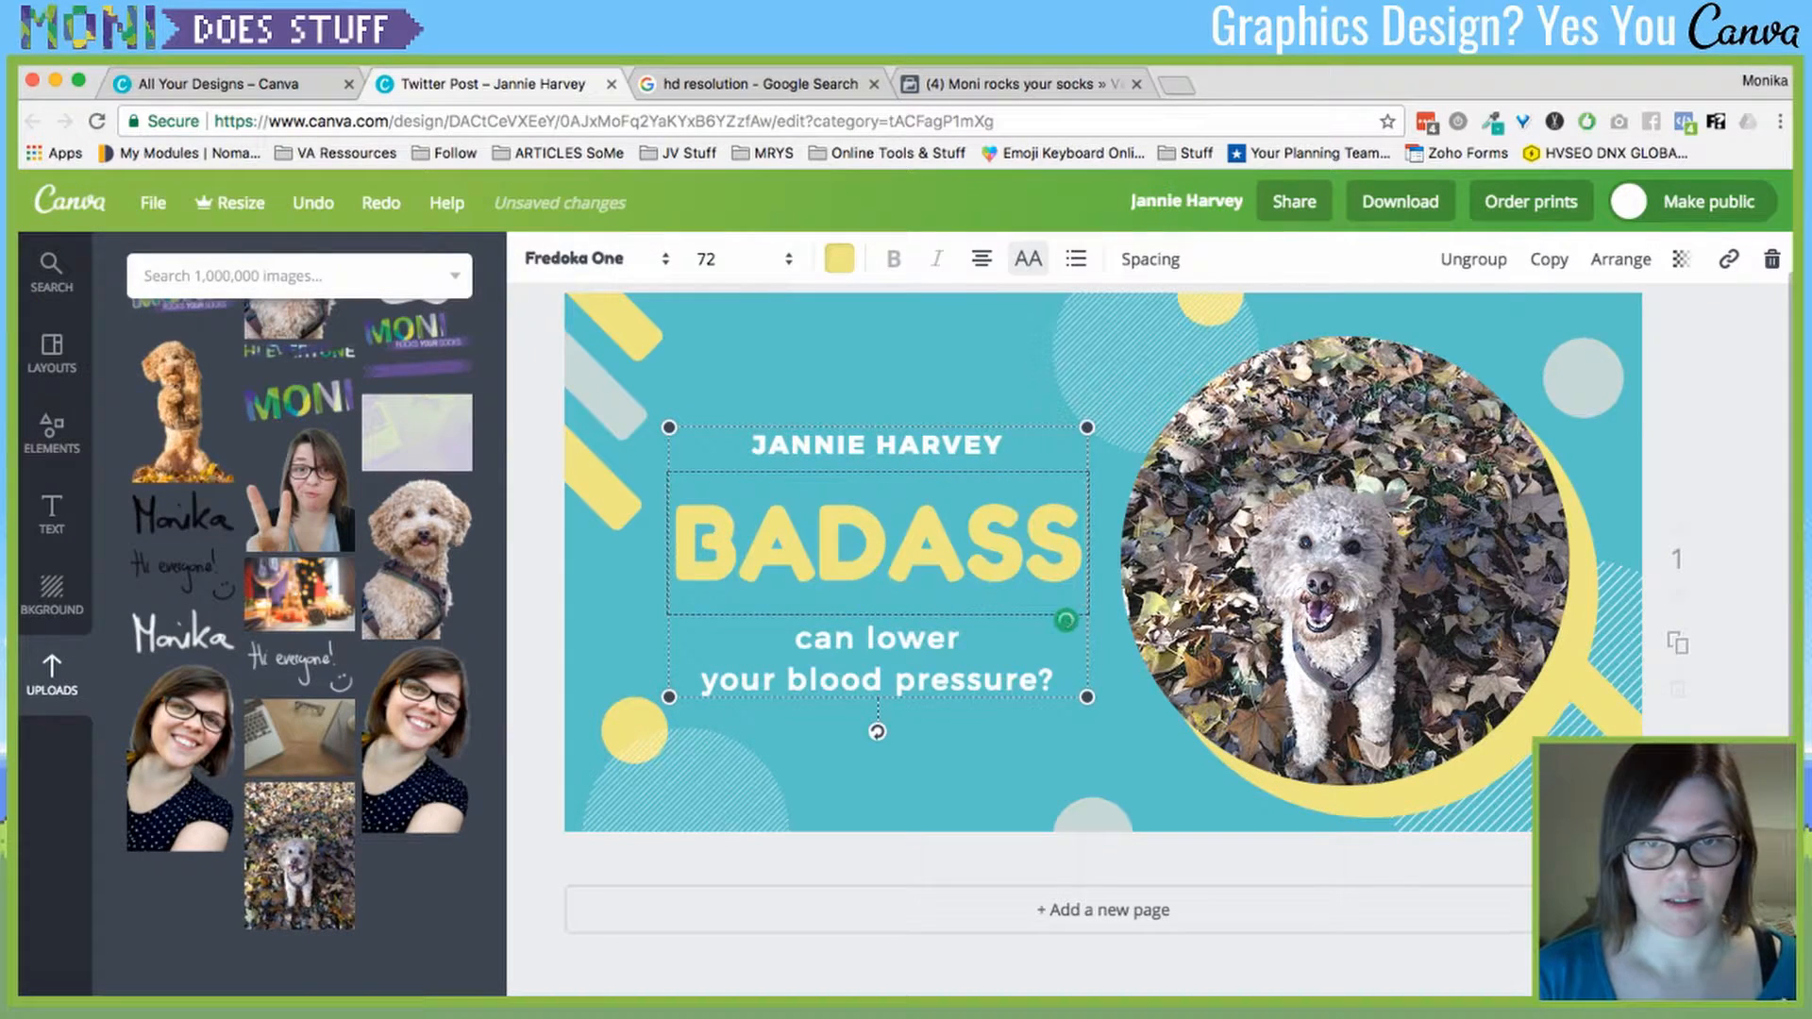
key("Return")
type("VA FOR AU")
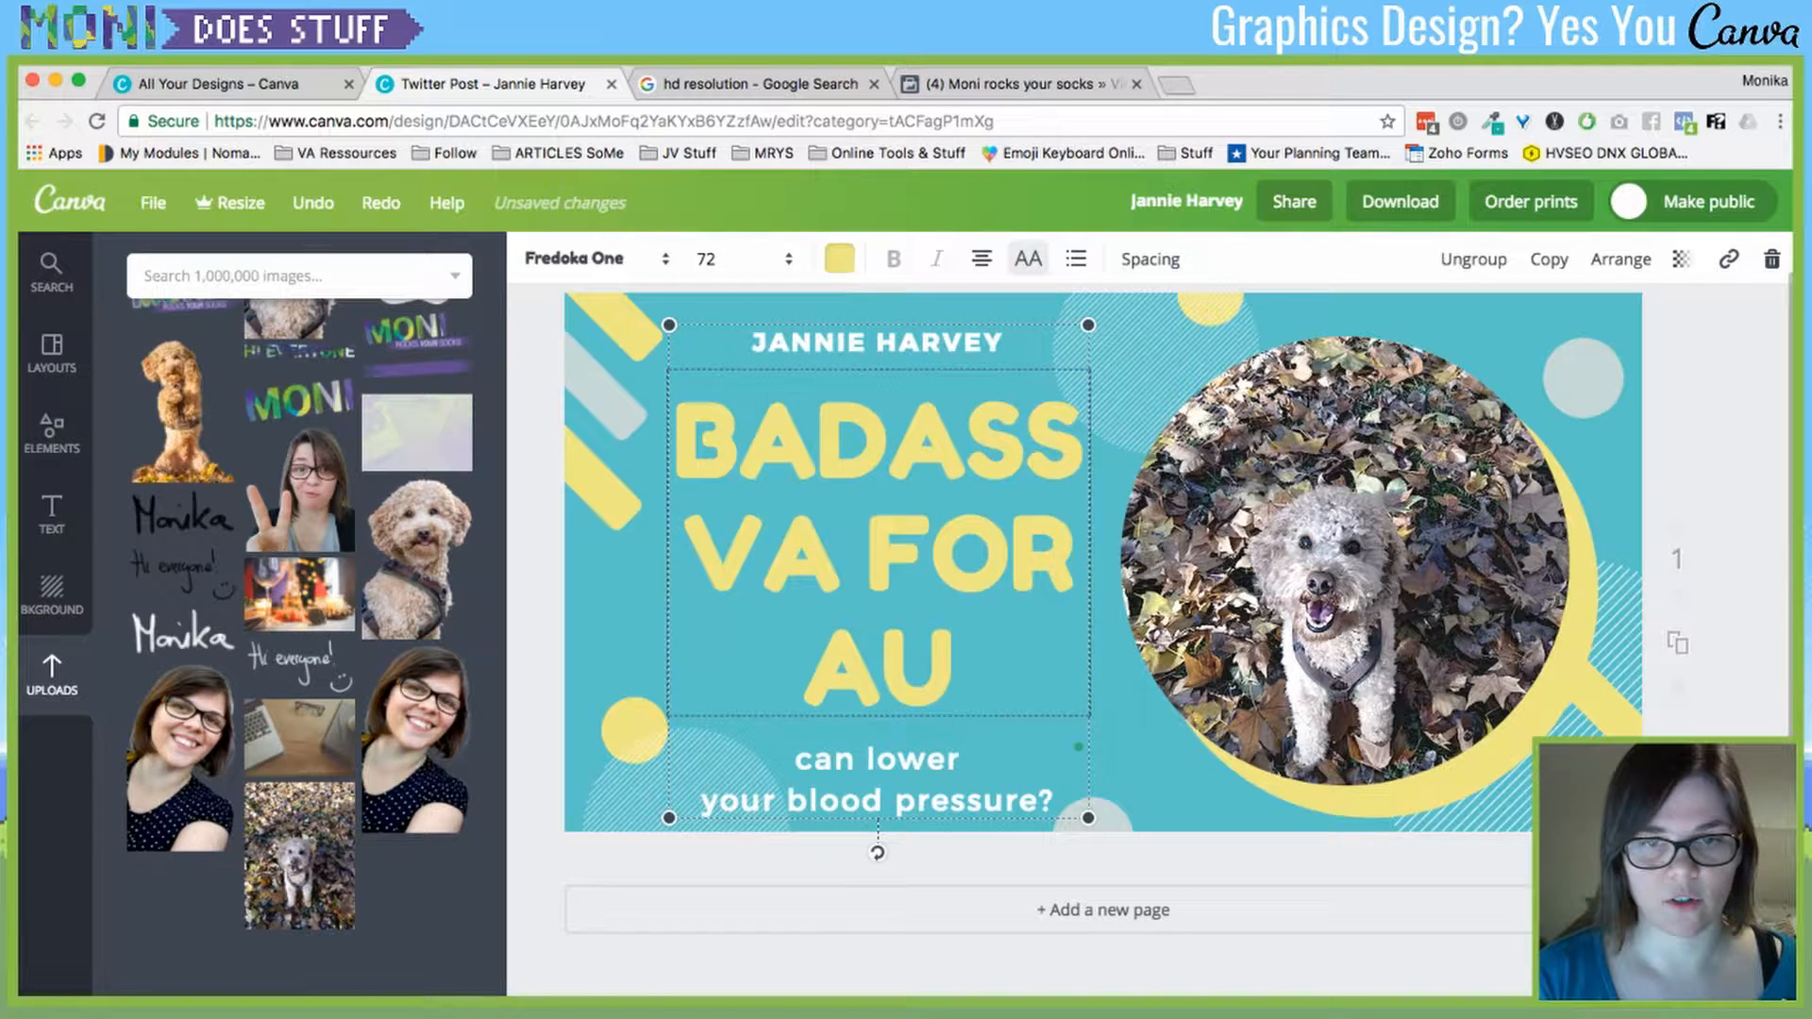
type("THORS")
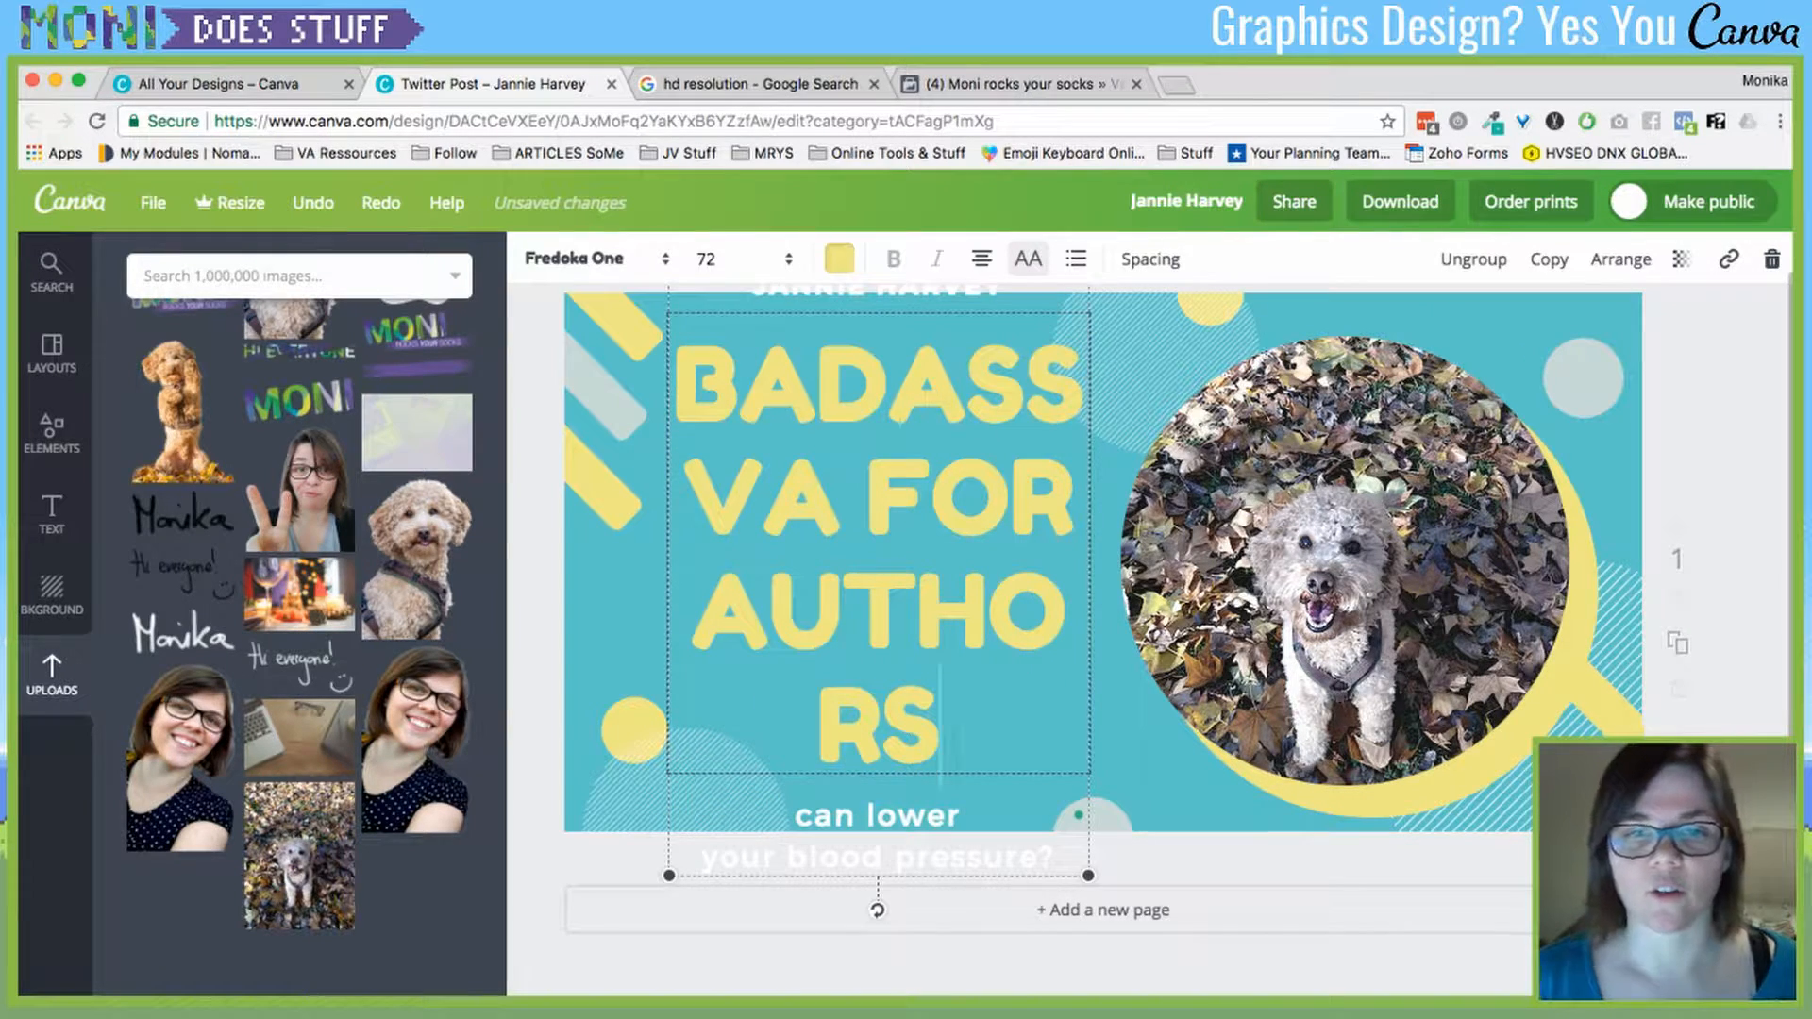
- Set the selected headline text to font size 48, after trying sizes 28 and 64
key("alt+shift+Left")
key("alt+shift+Left")
key("alt+shift+Left")
key("alt+shift+Left")
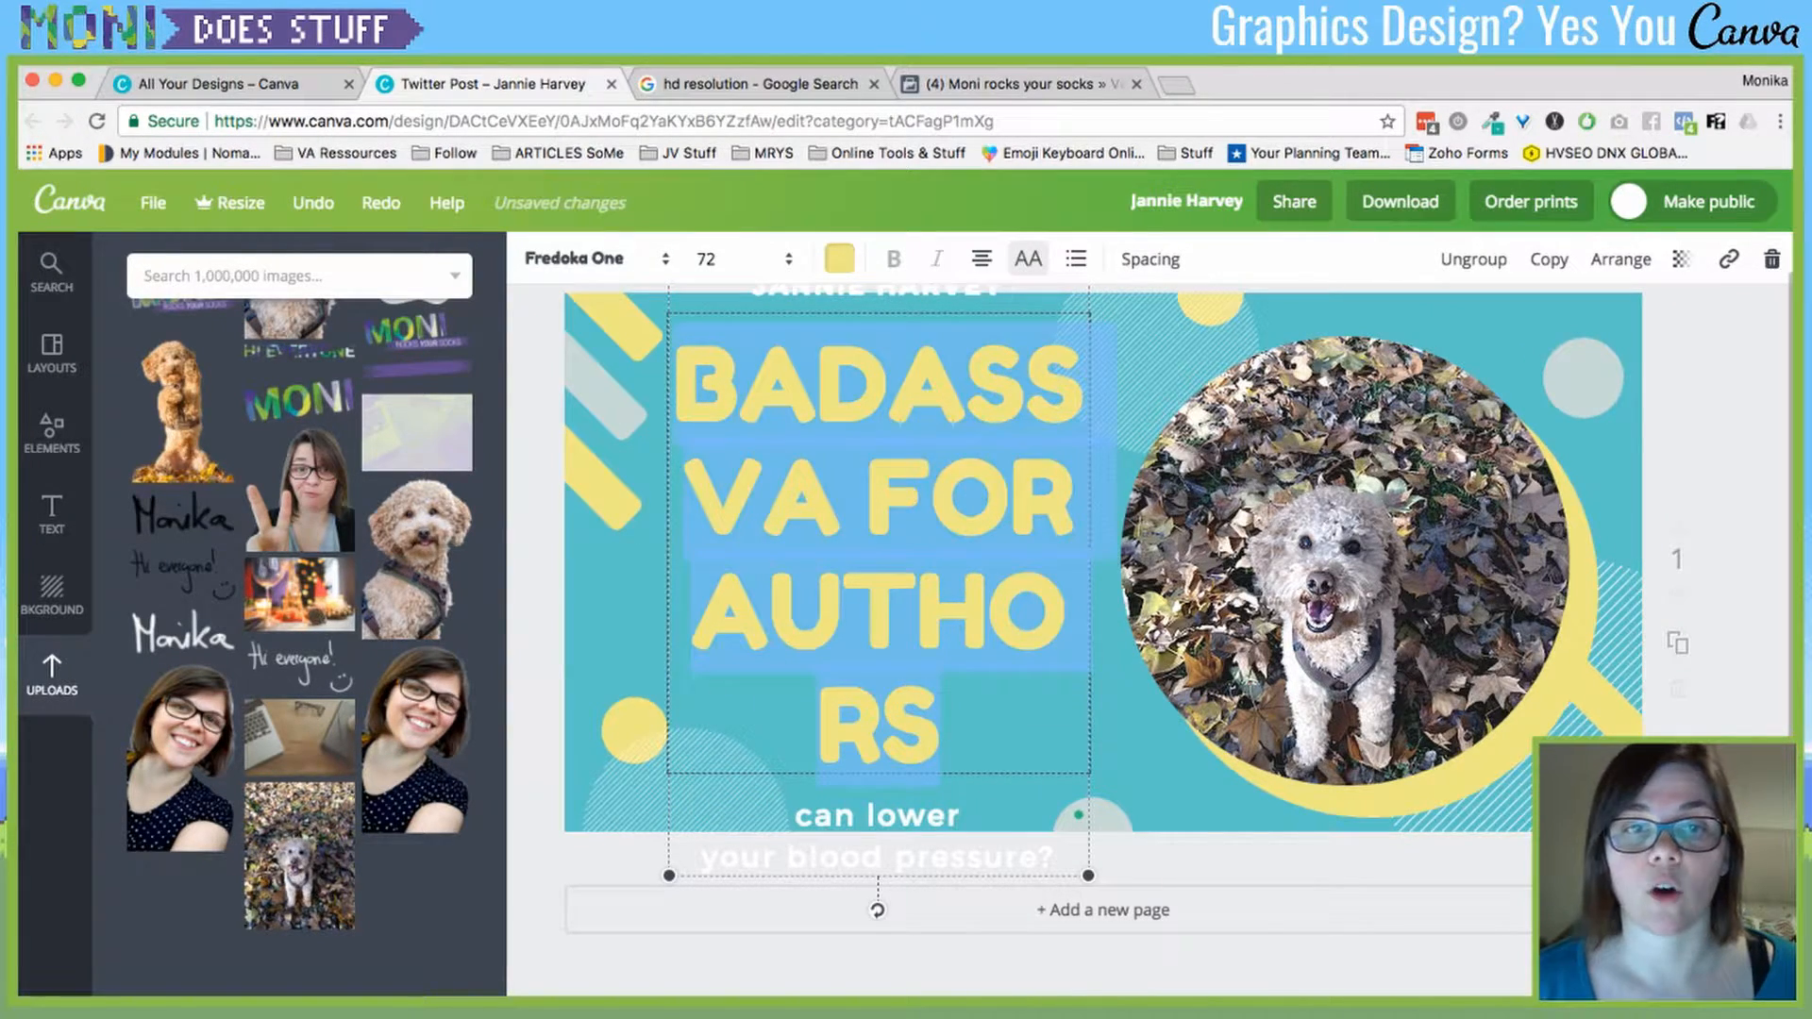
left_click(717, 259)
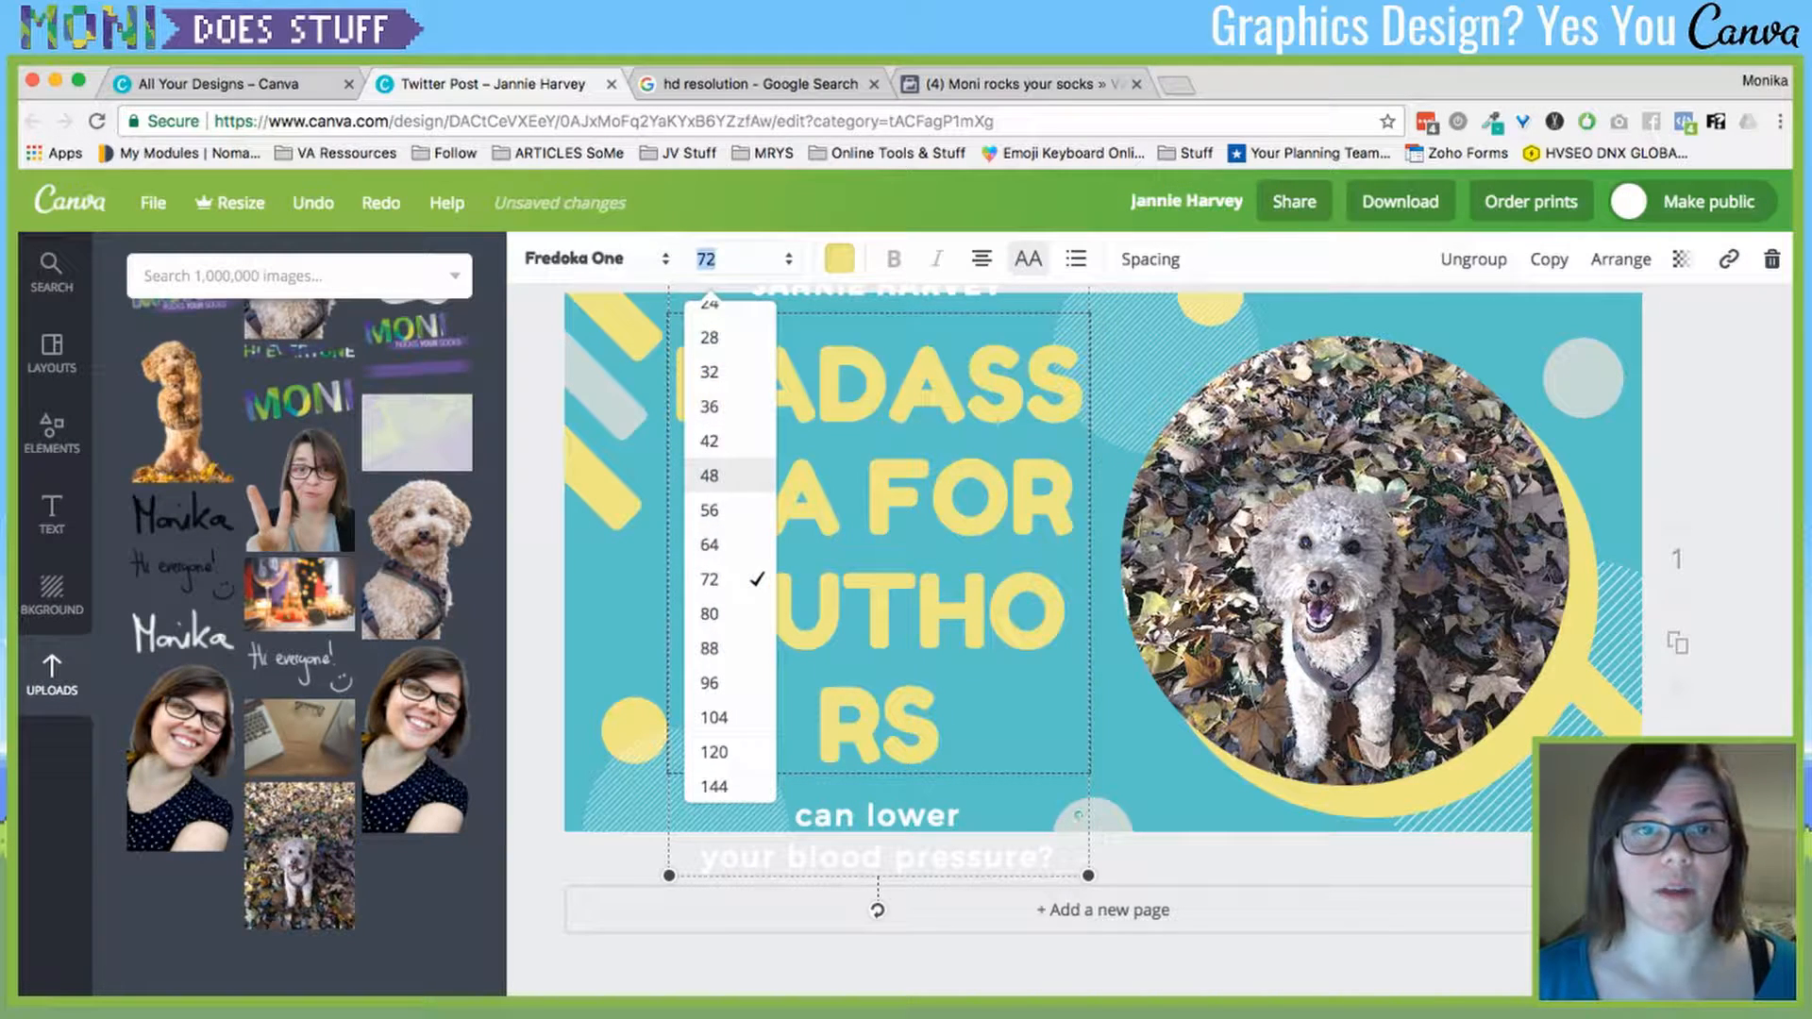
left_click(722, 474)
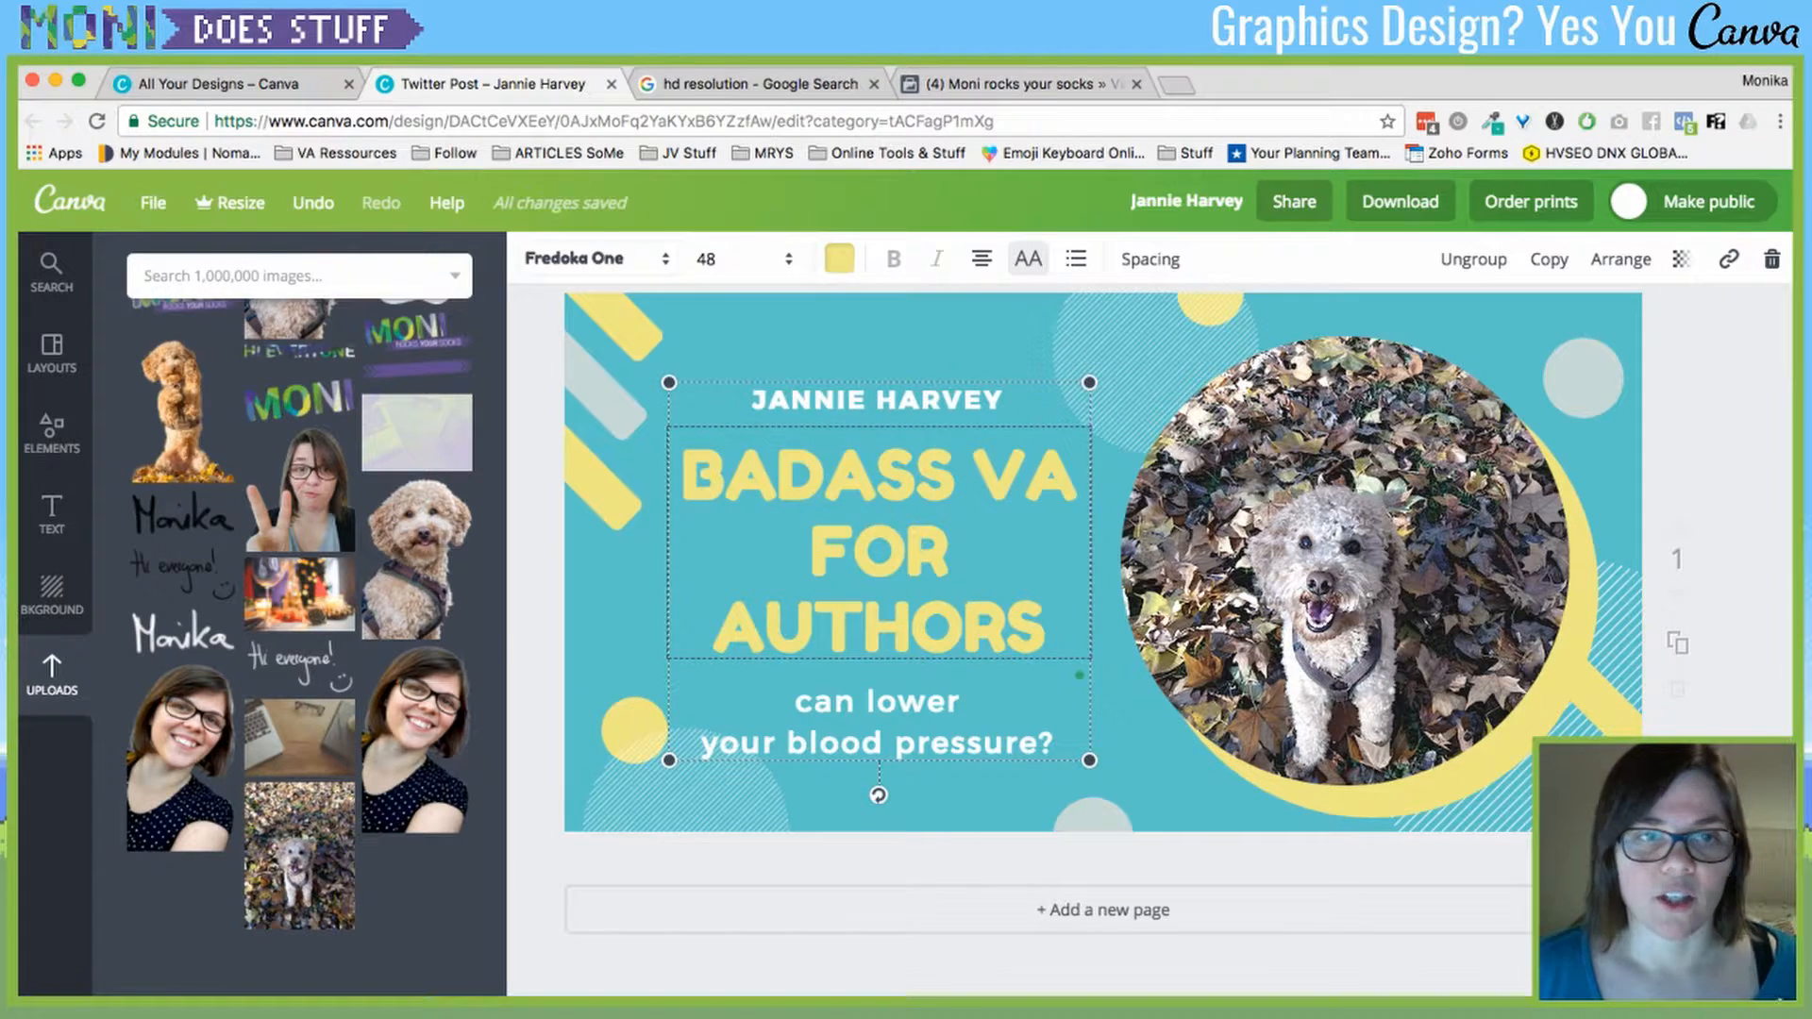
left_click(574, 258)
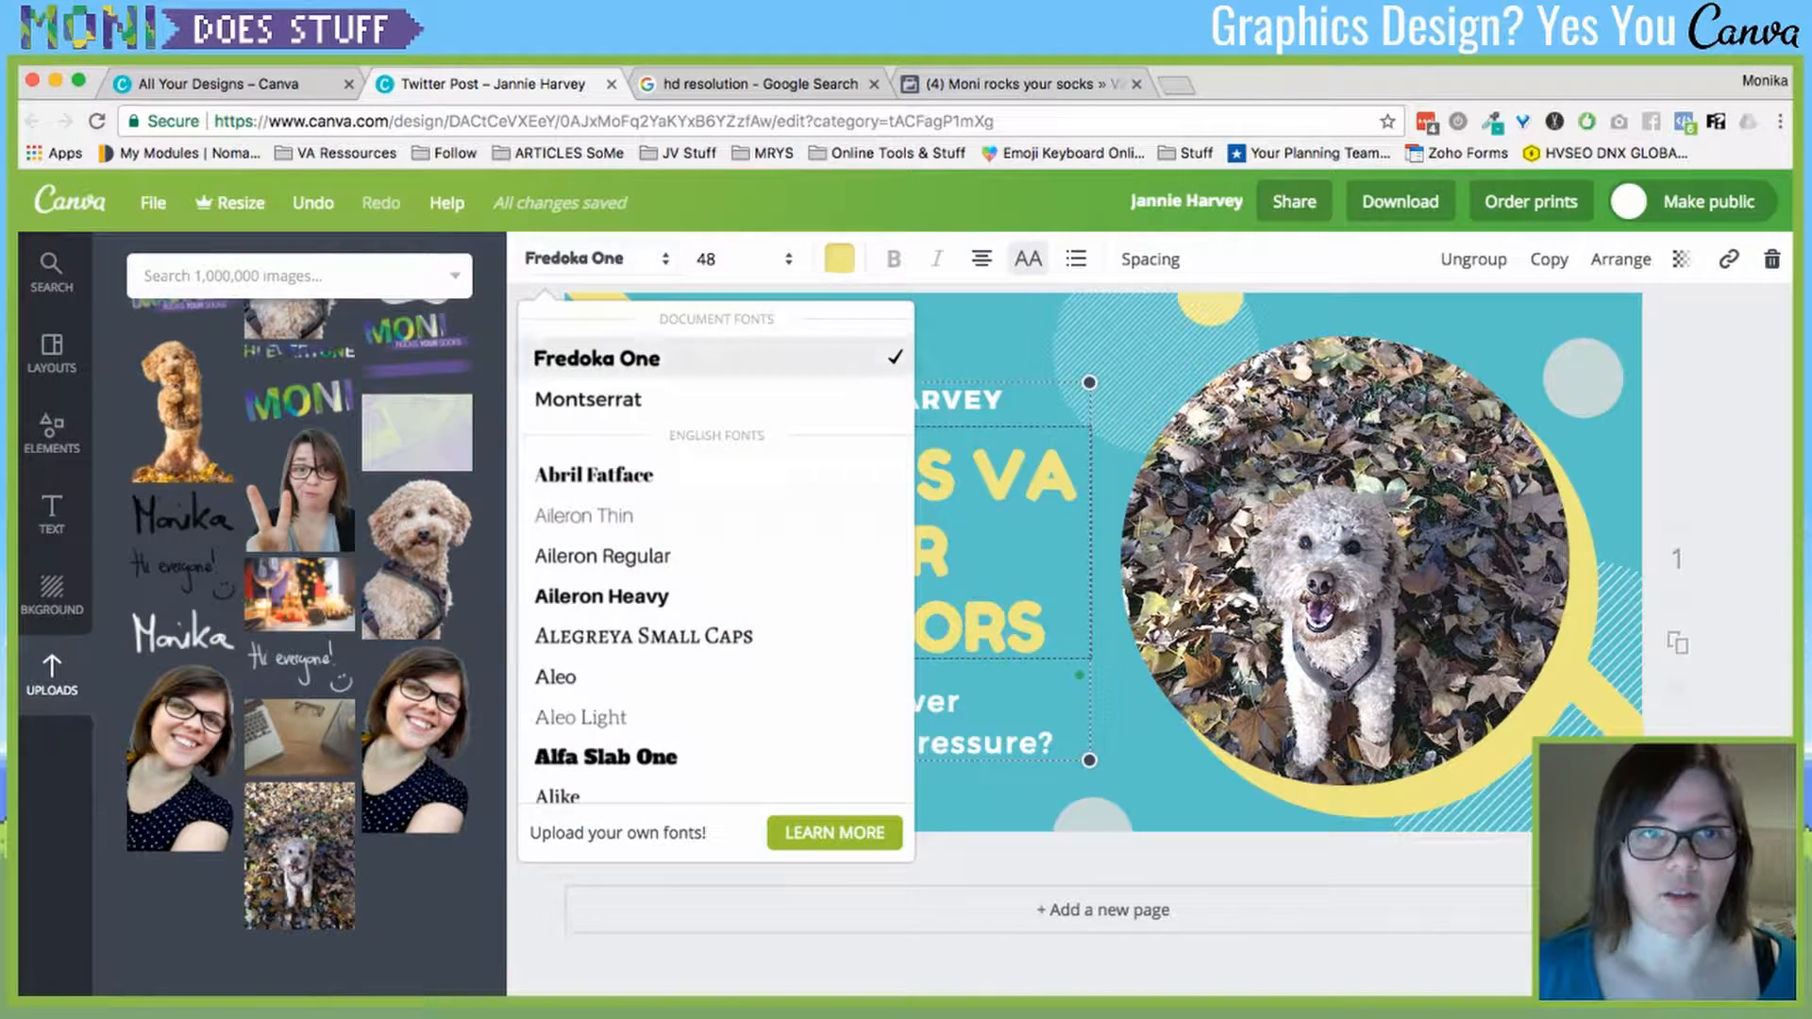
left_click(706, 258)
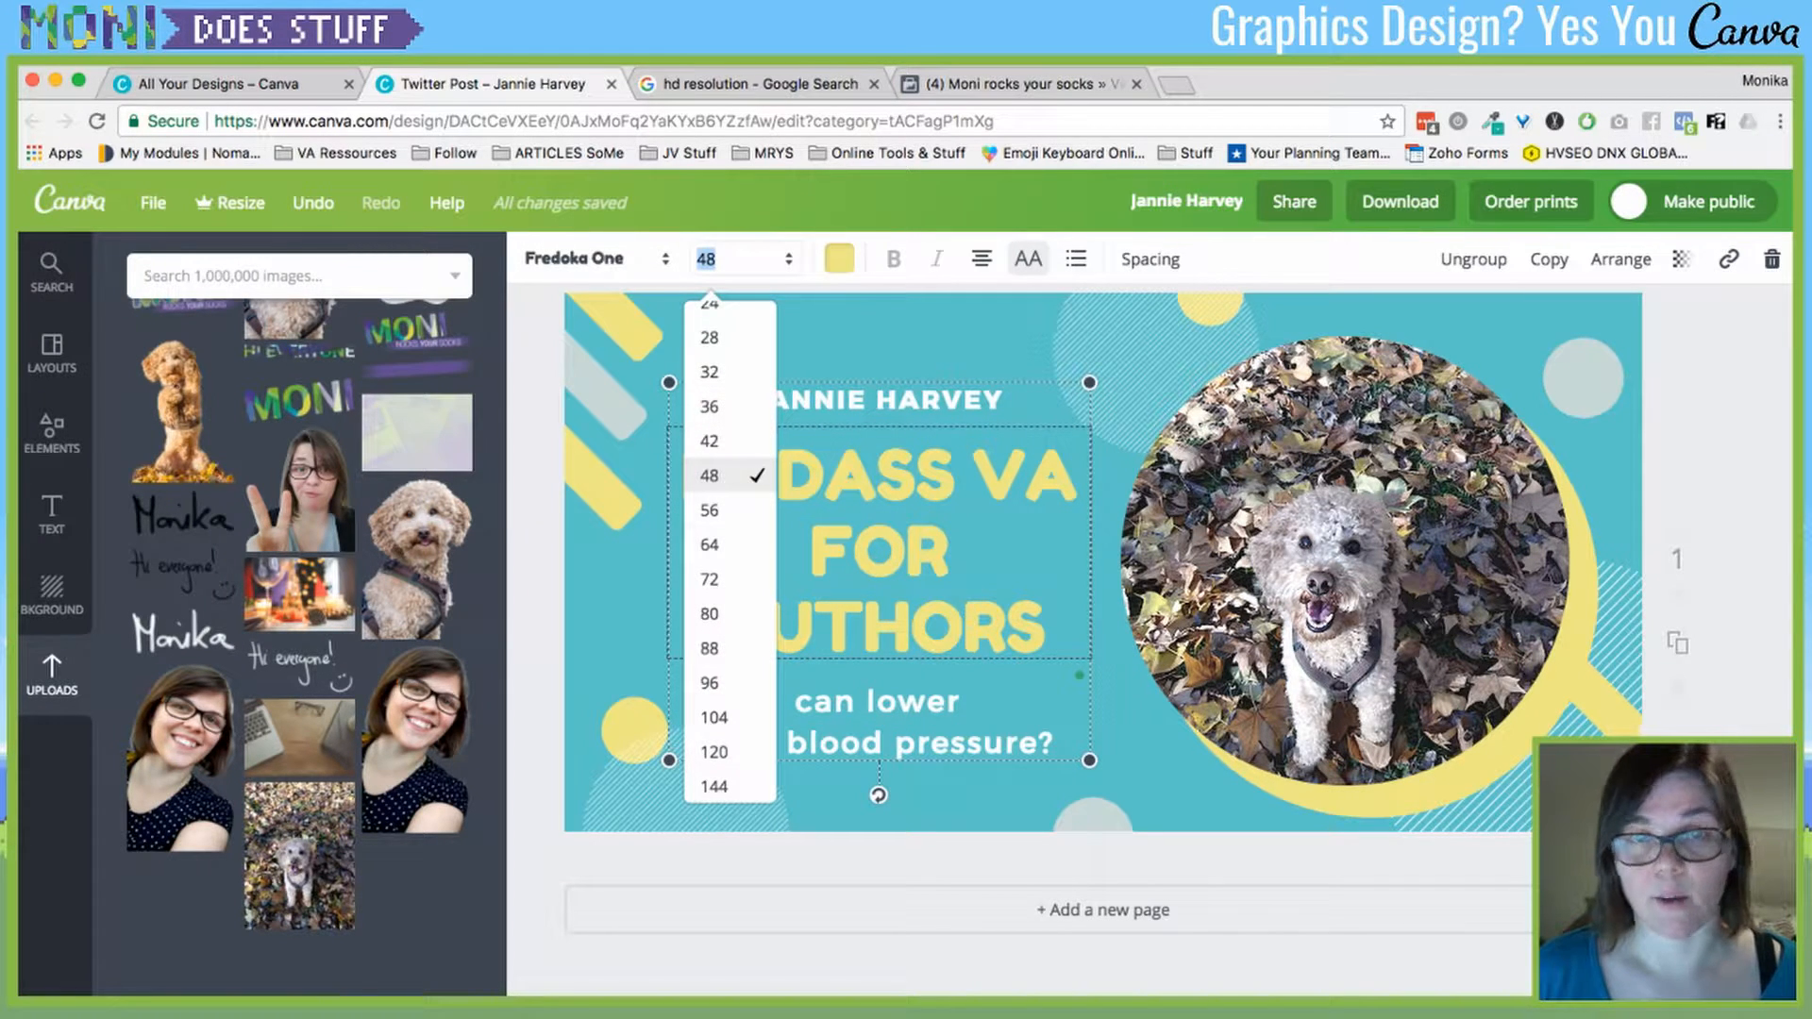
left_click(710, 338)
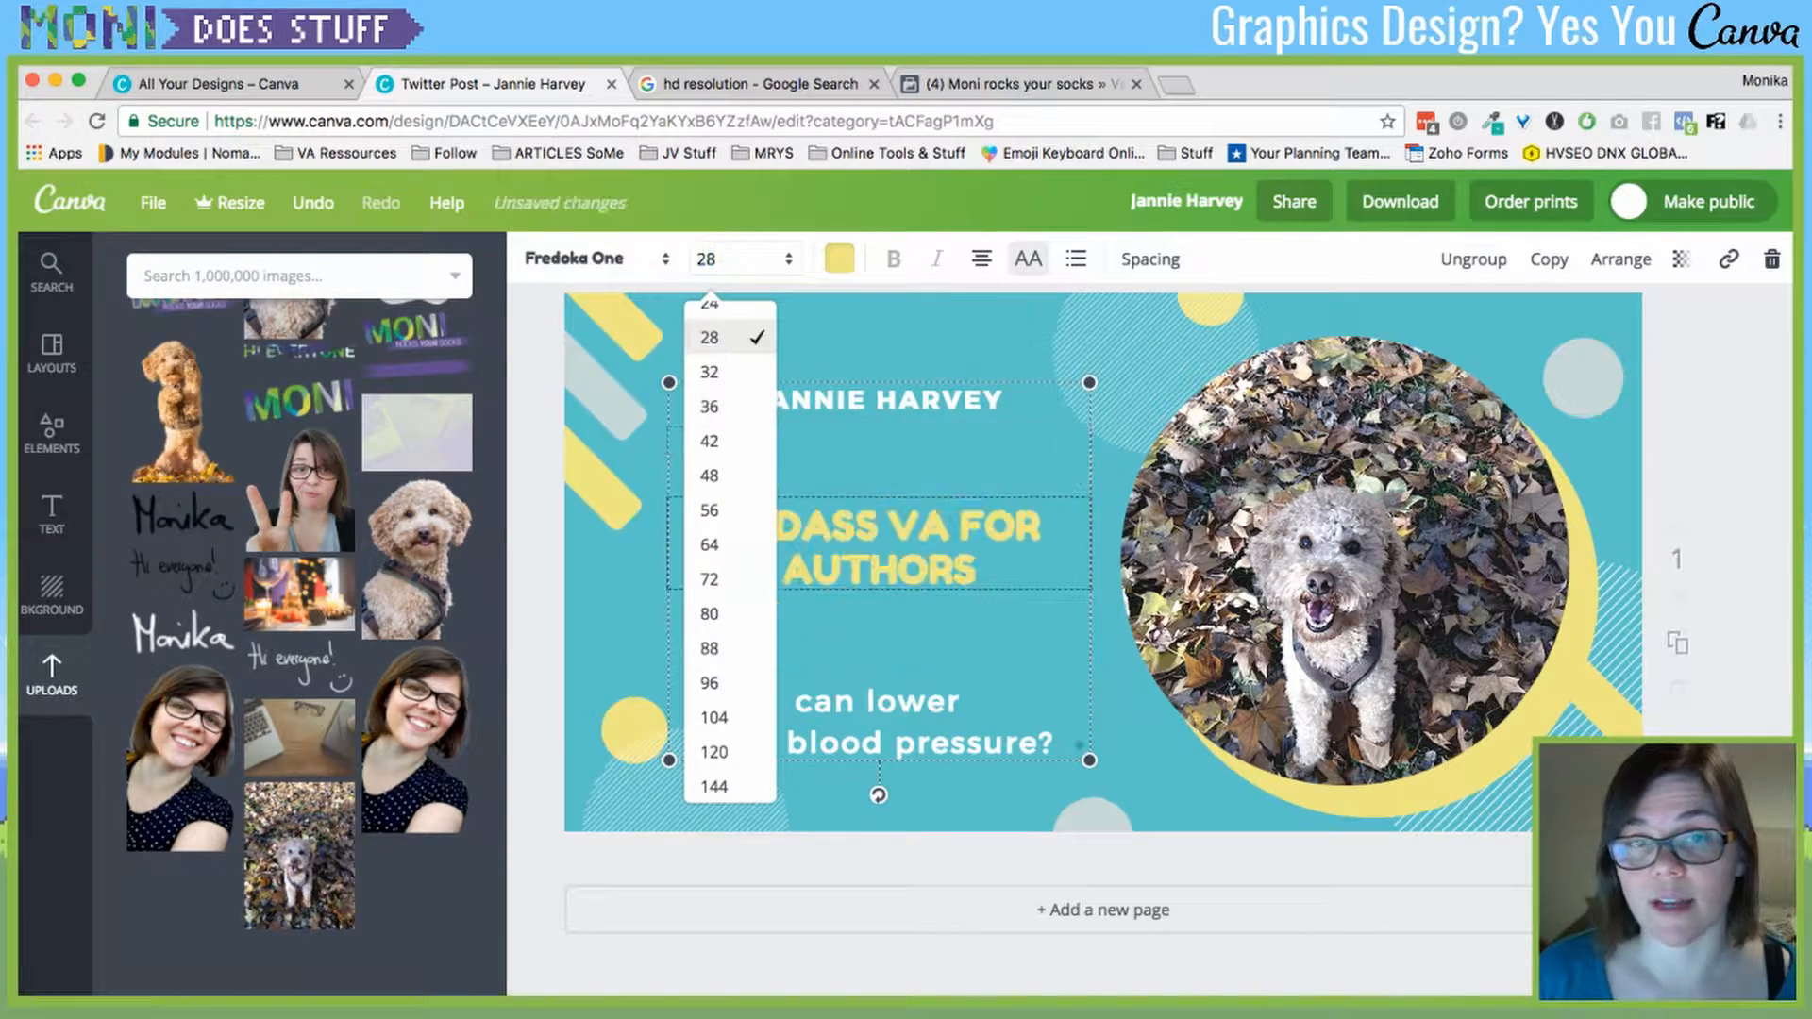
left_click(705, 258)
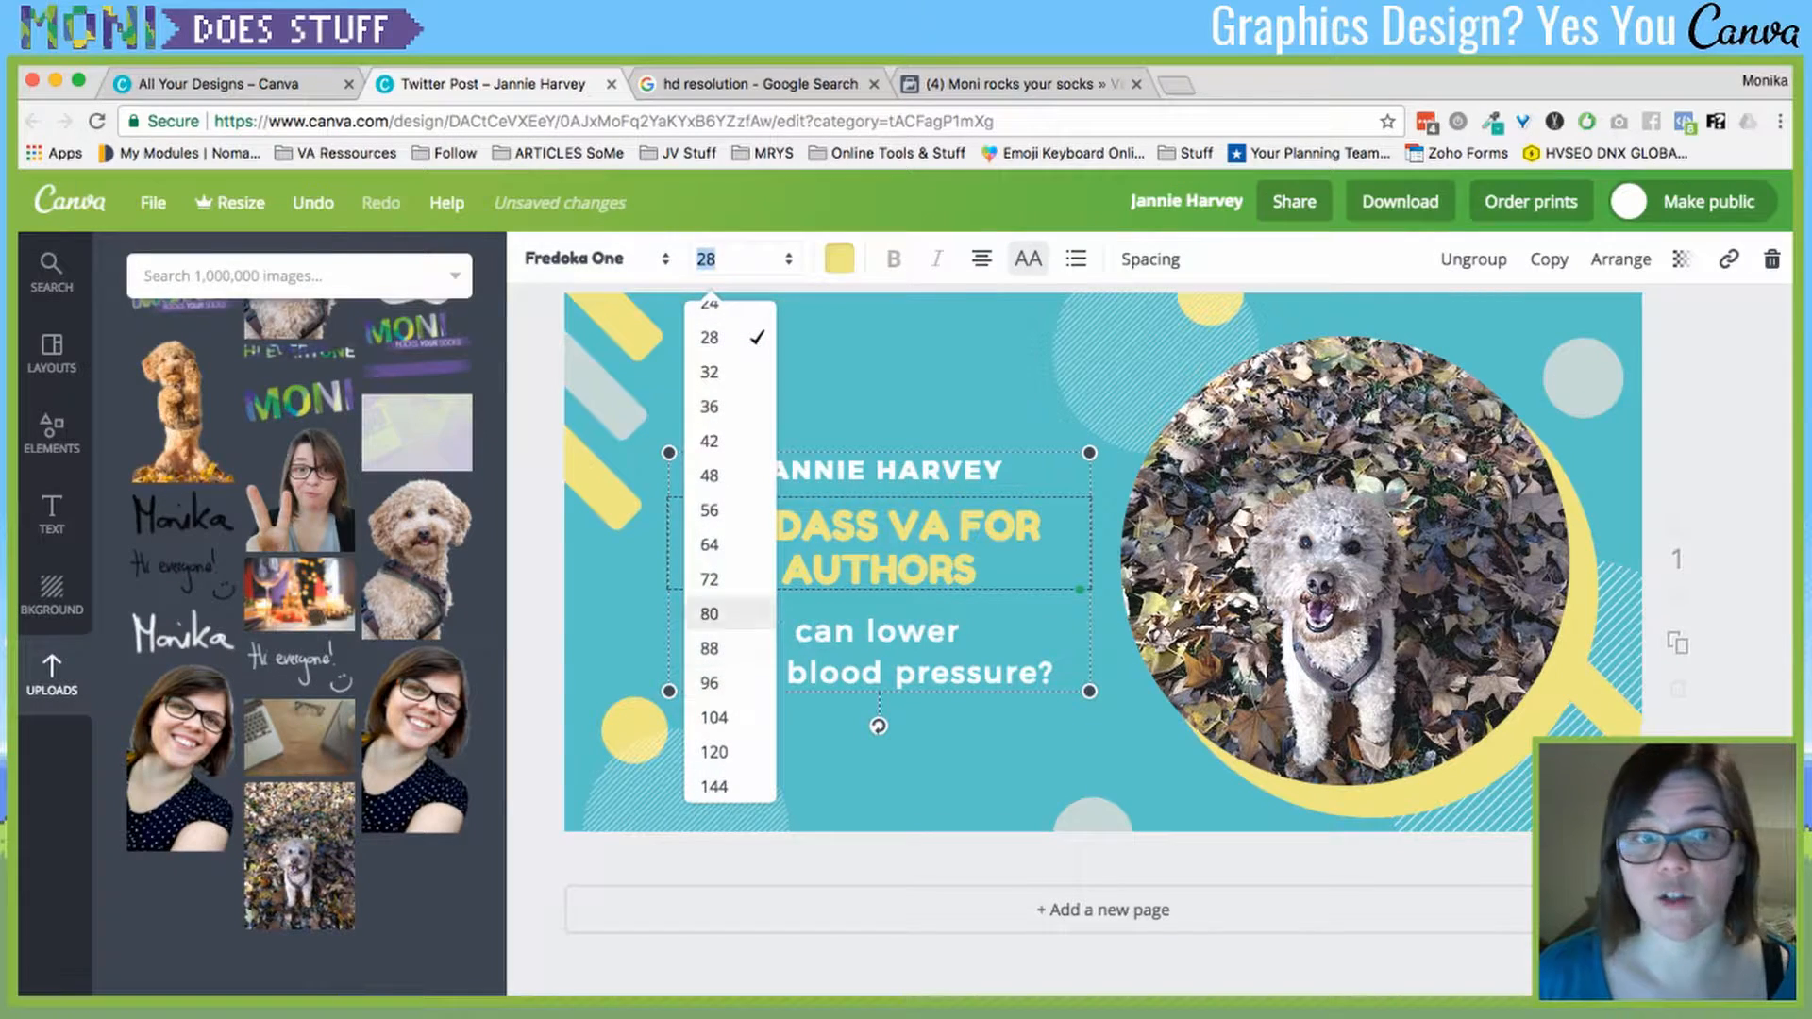
left_click(726, 544)
left_click(706, 259)
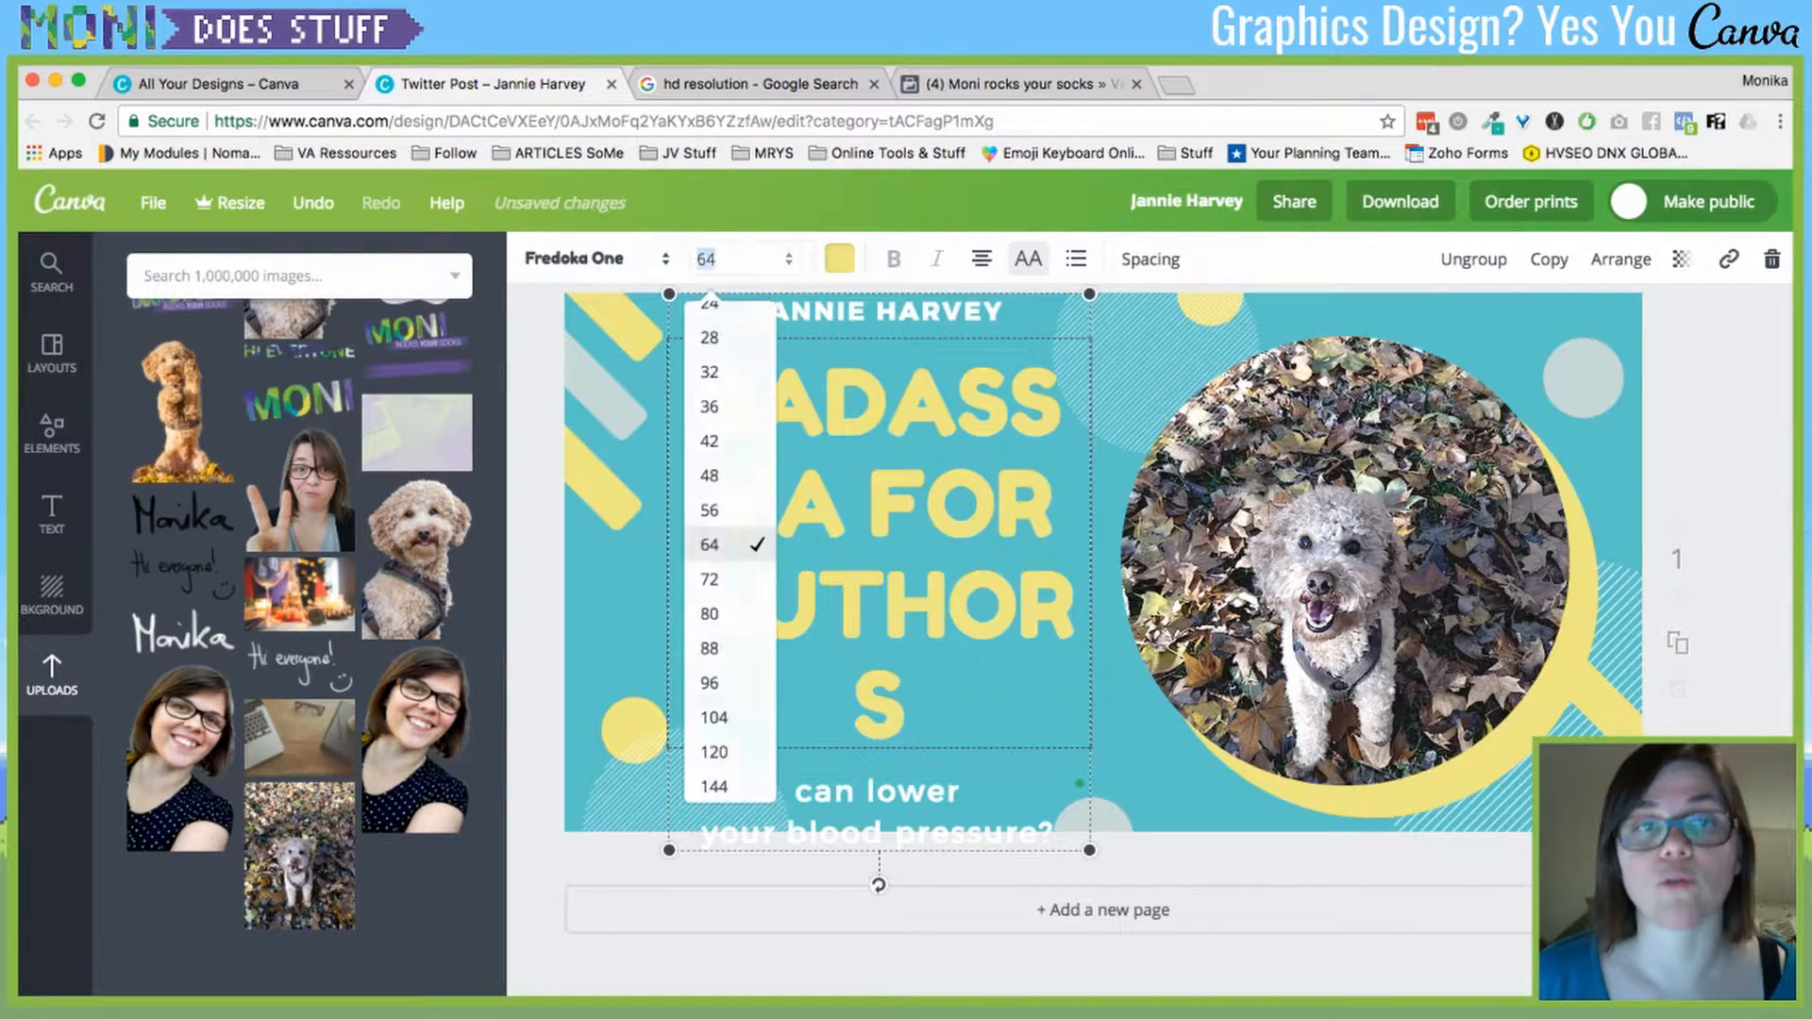
left_click(727, 474)
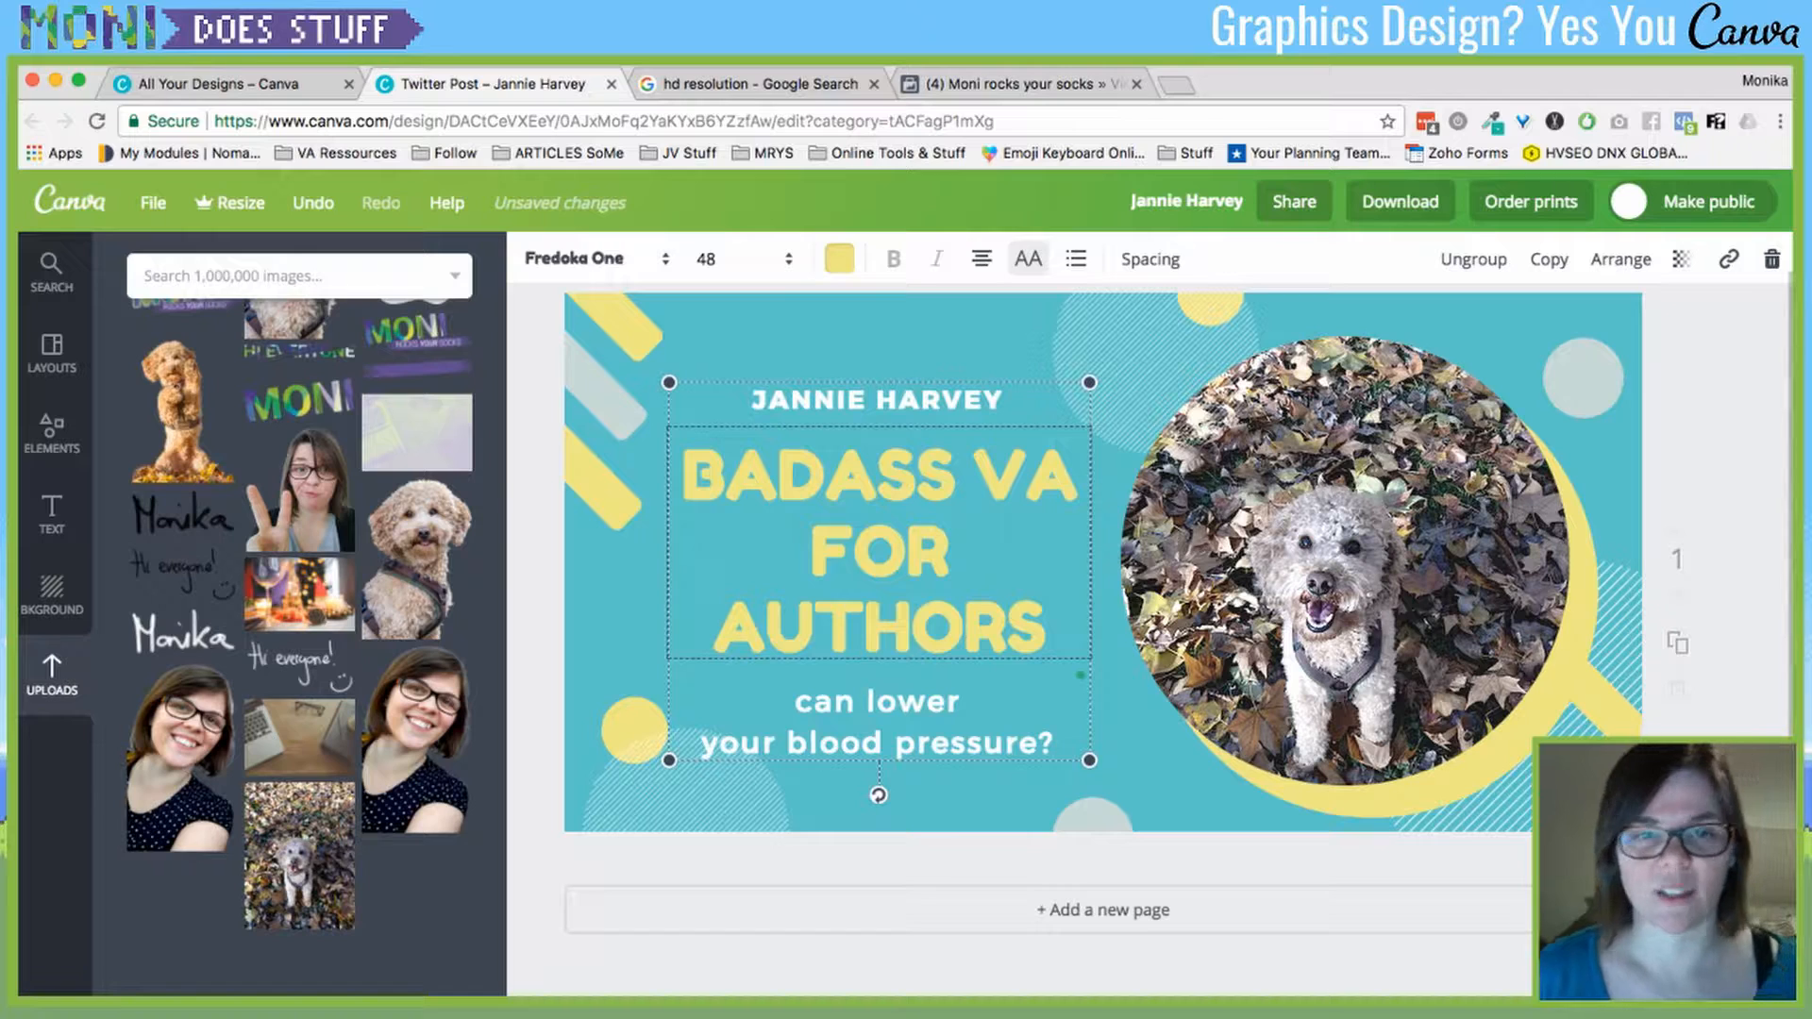
- Replace the subtitle with three lines: Beta Reading, Social Media Marketing, All the other awwesome things
triple_click(878, 701)
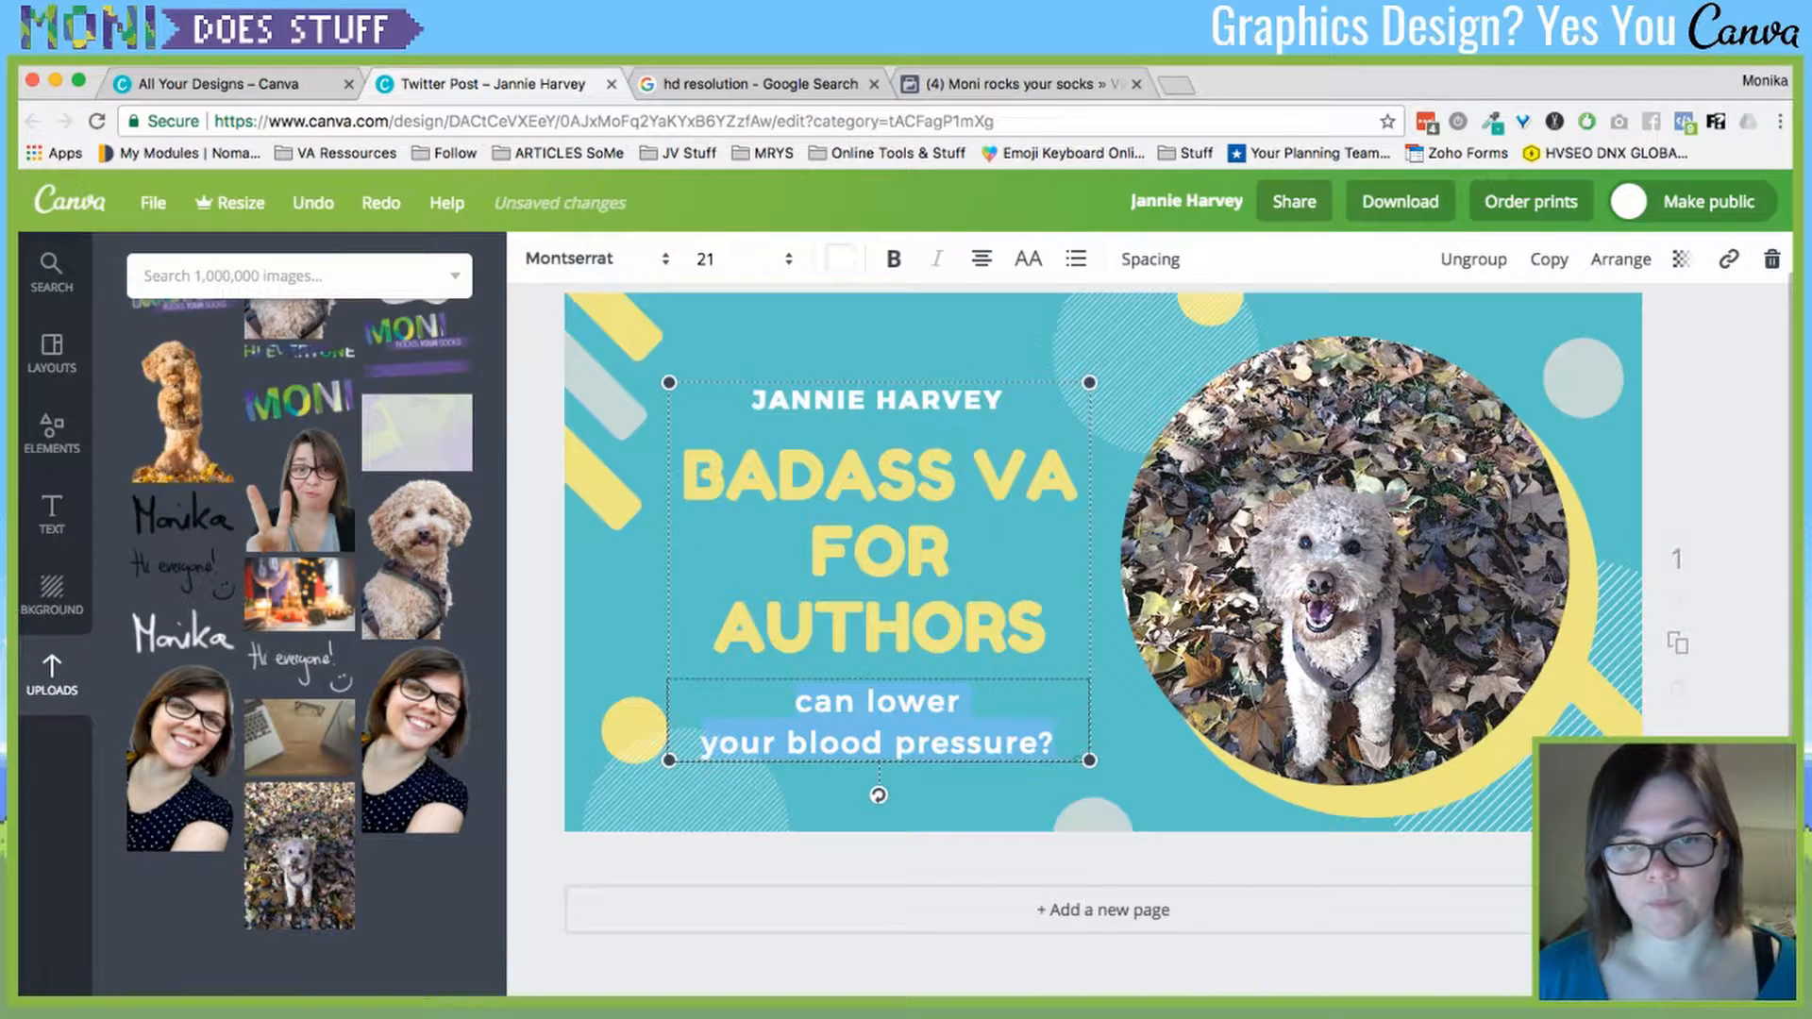
type("Soci")
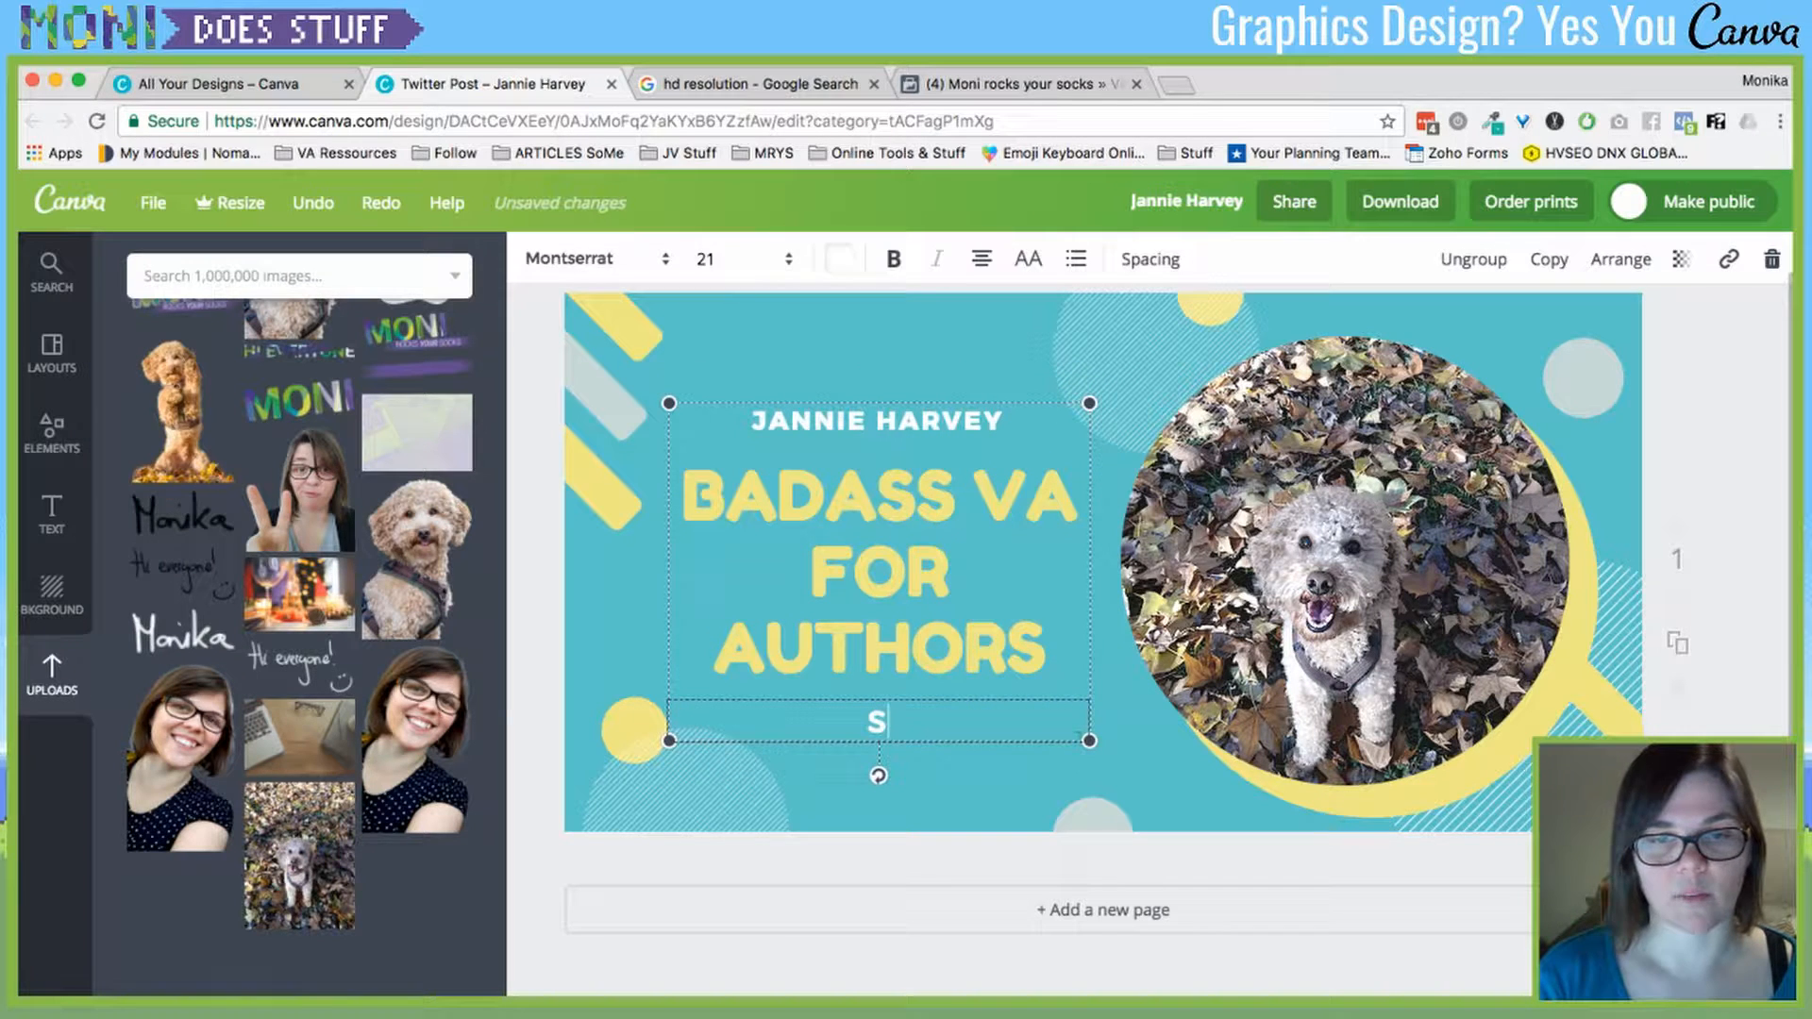
key("BackSpace")
key("BackSpace")
key("BackSpace")
key("BackSpace")
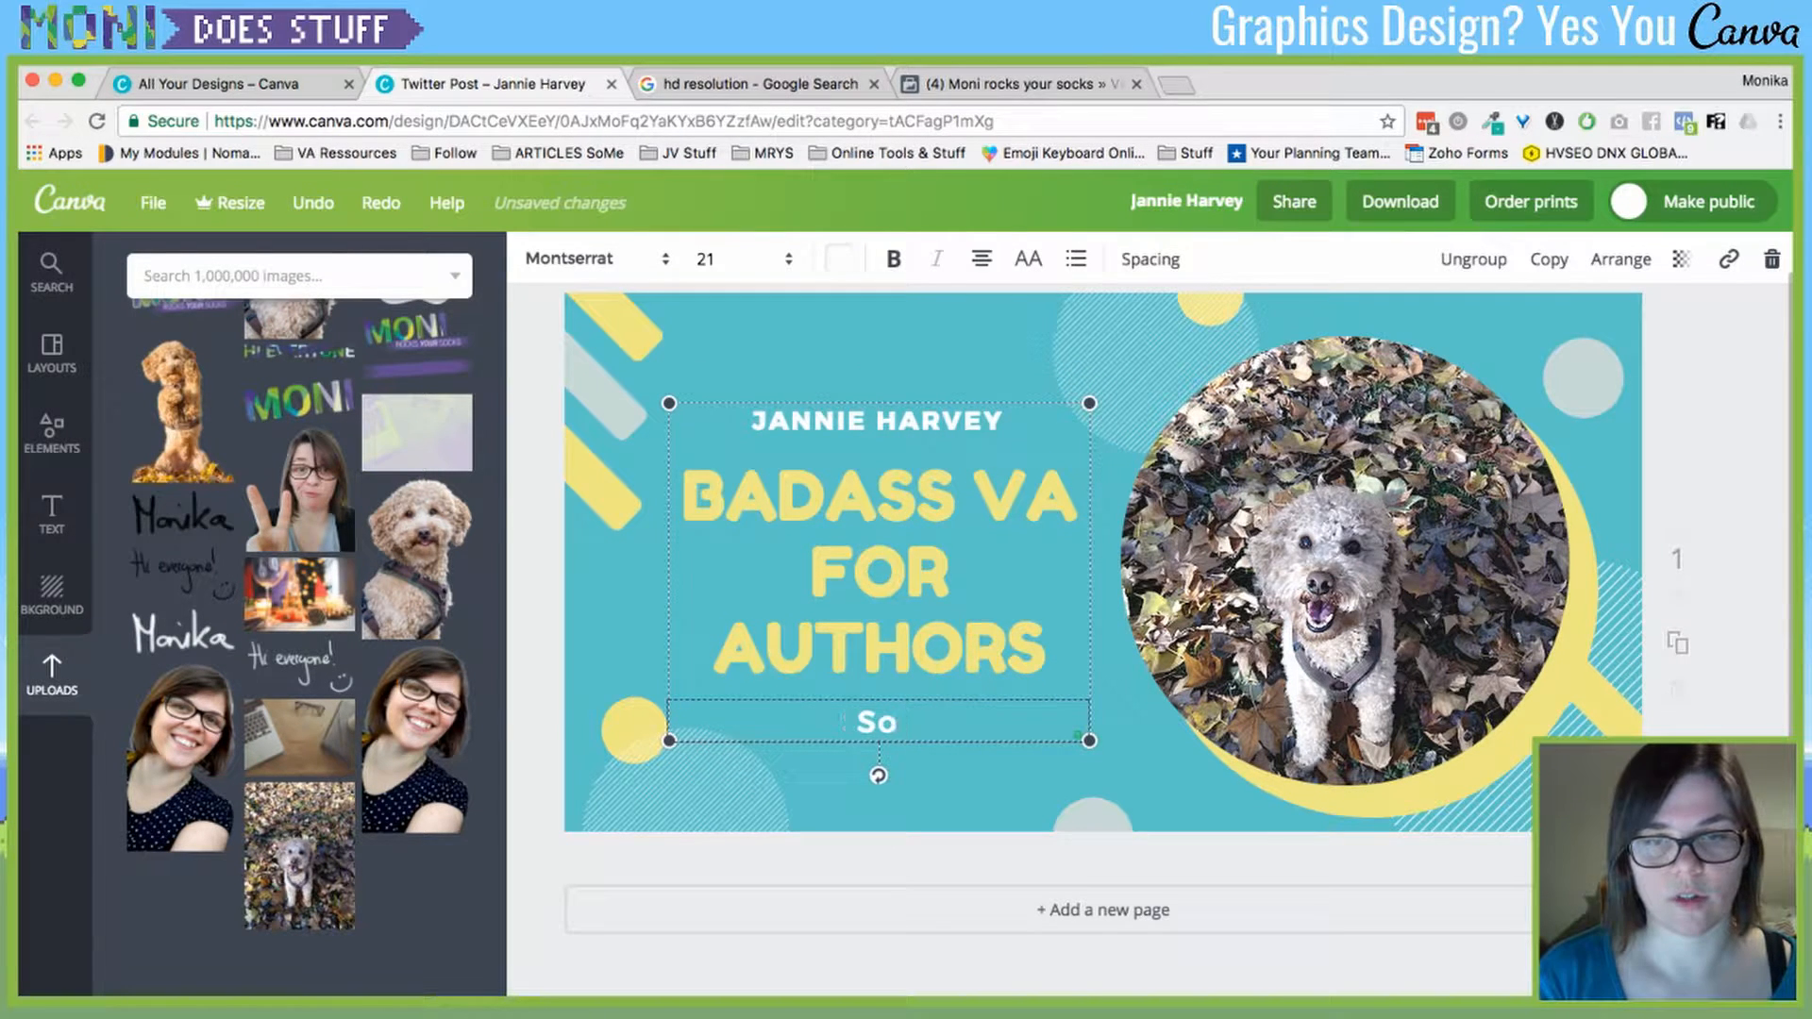
type("Beta Reading")
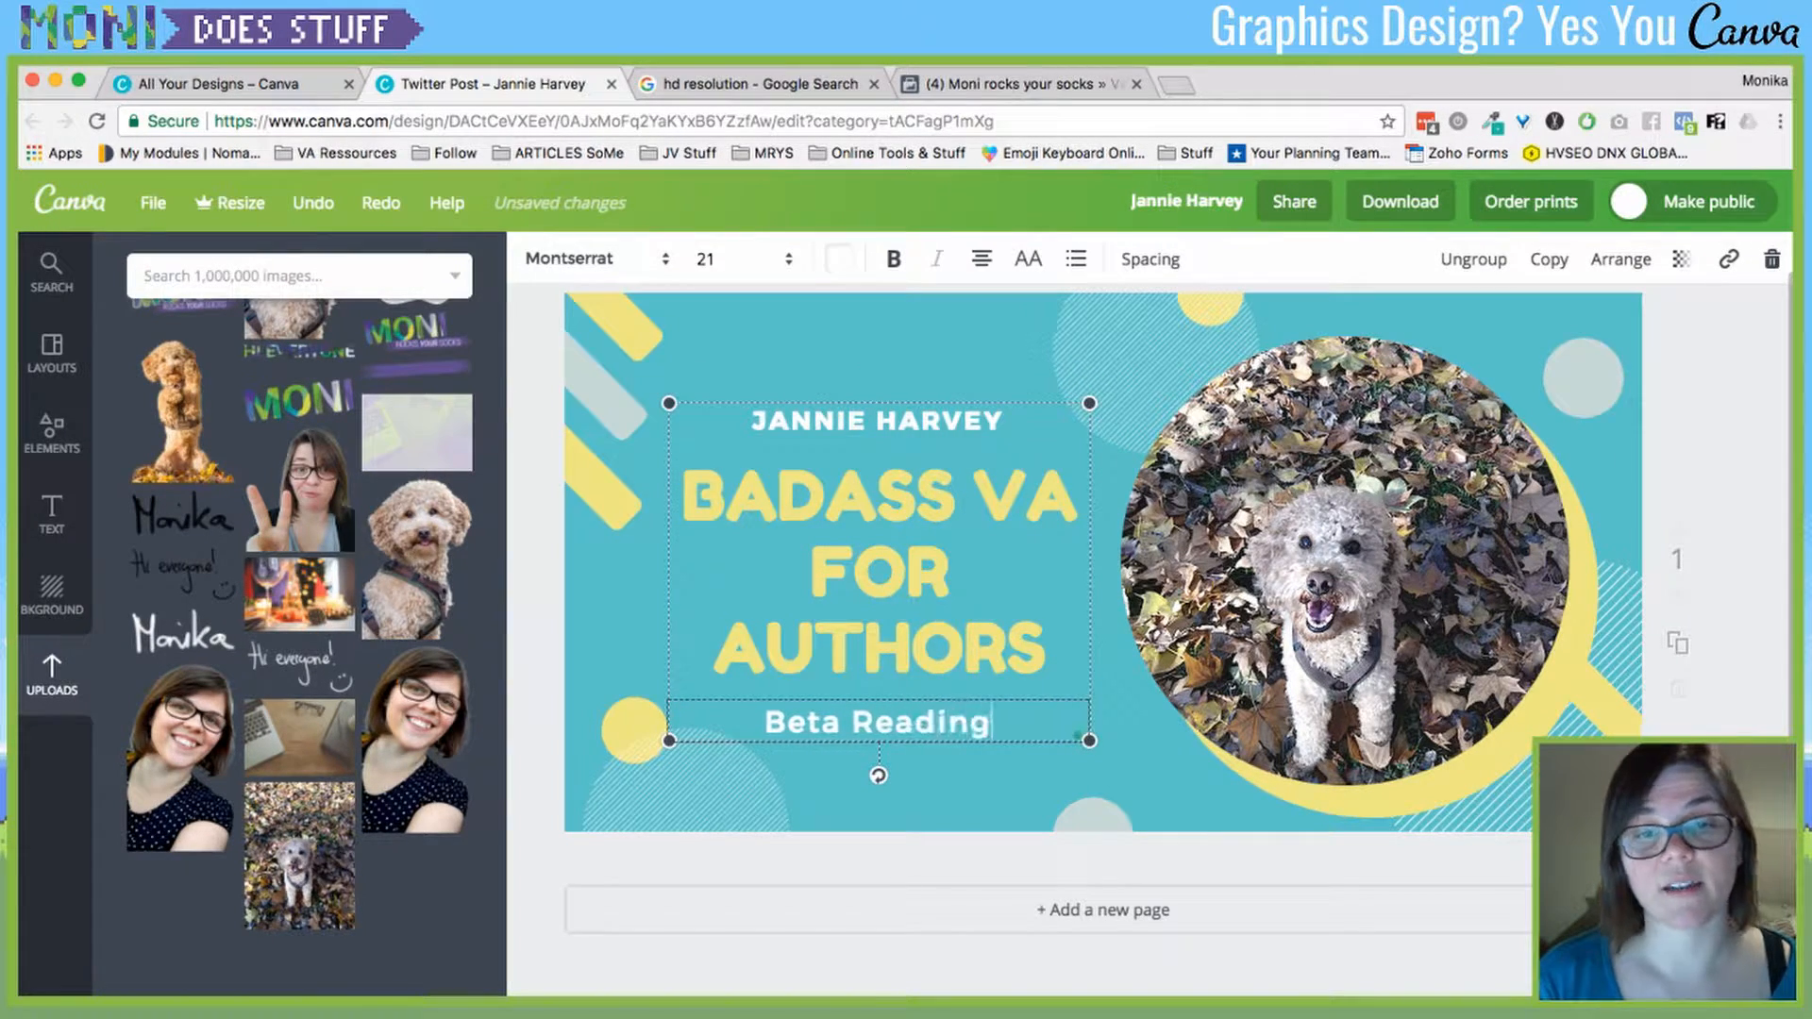
key("Return")
type("Social Media Marketing")
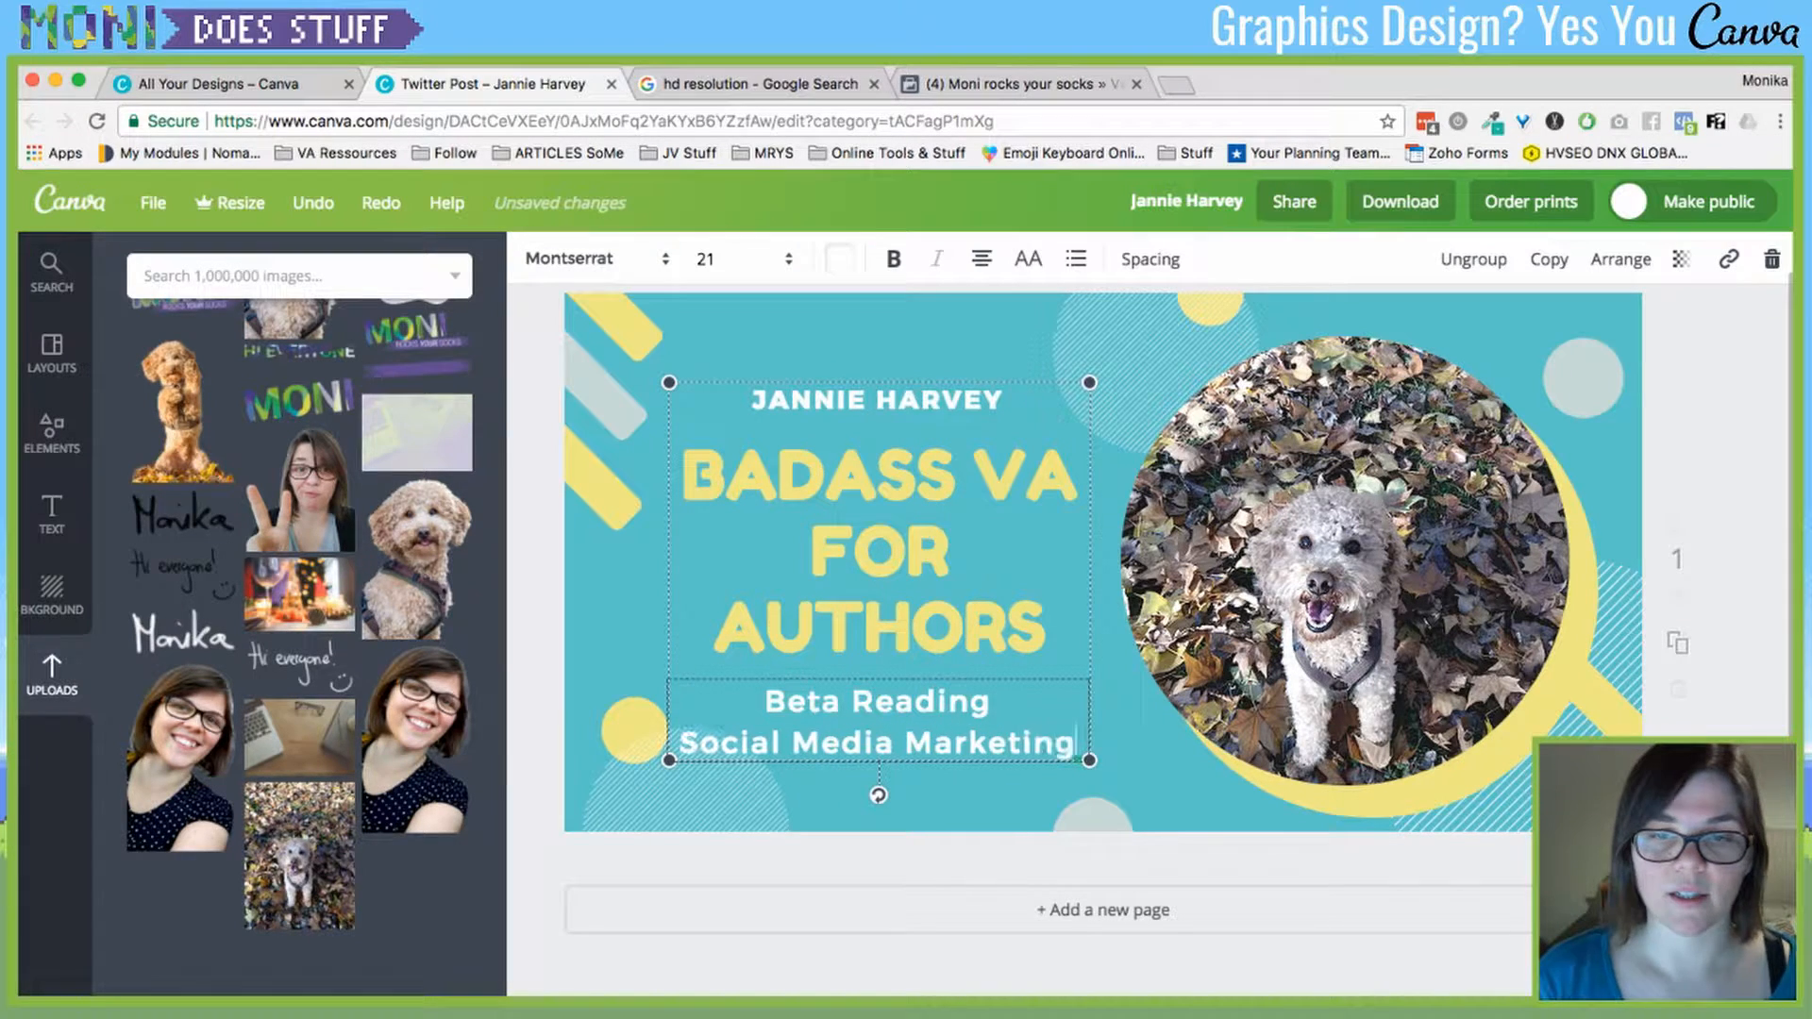
key("Return")
type("All ")
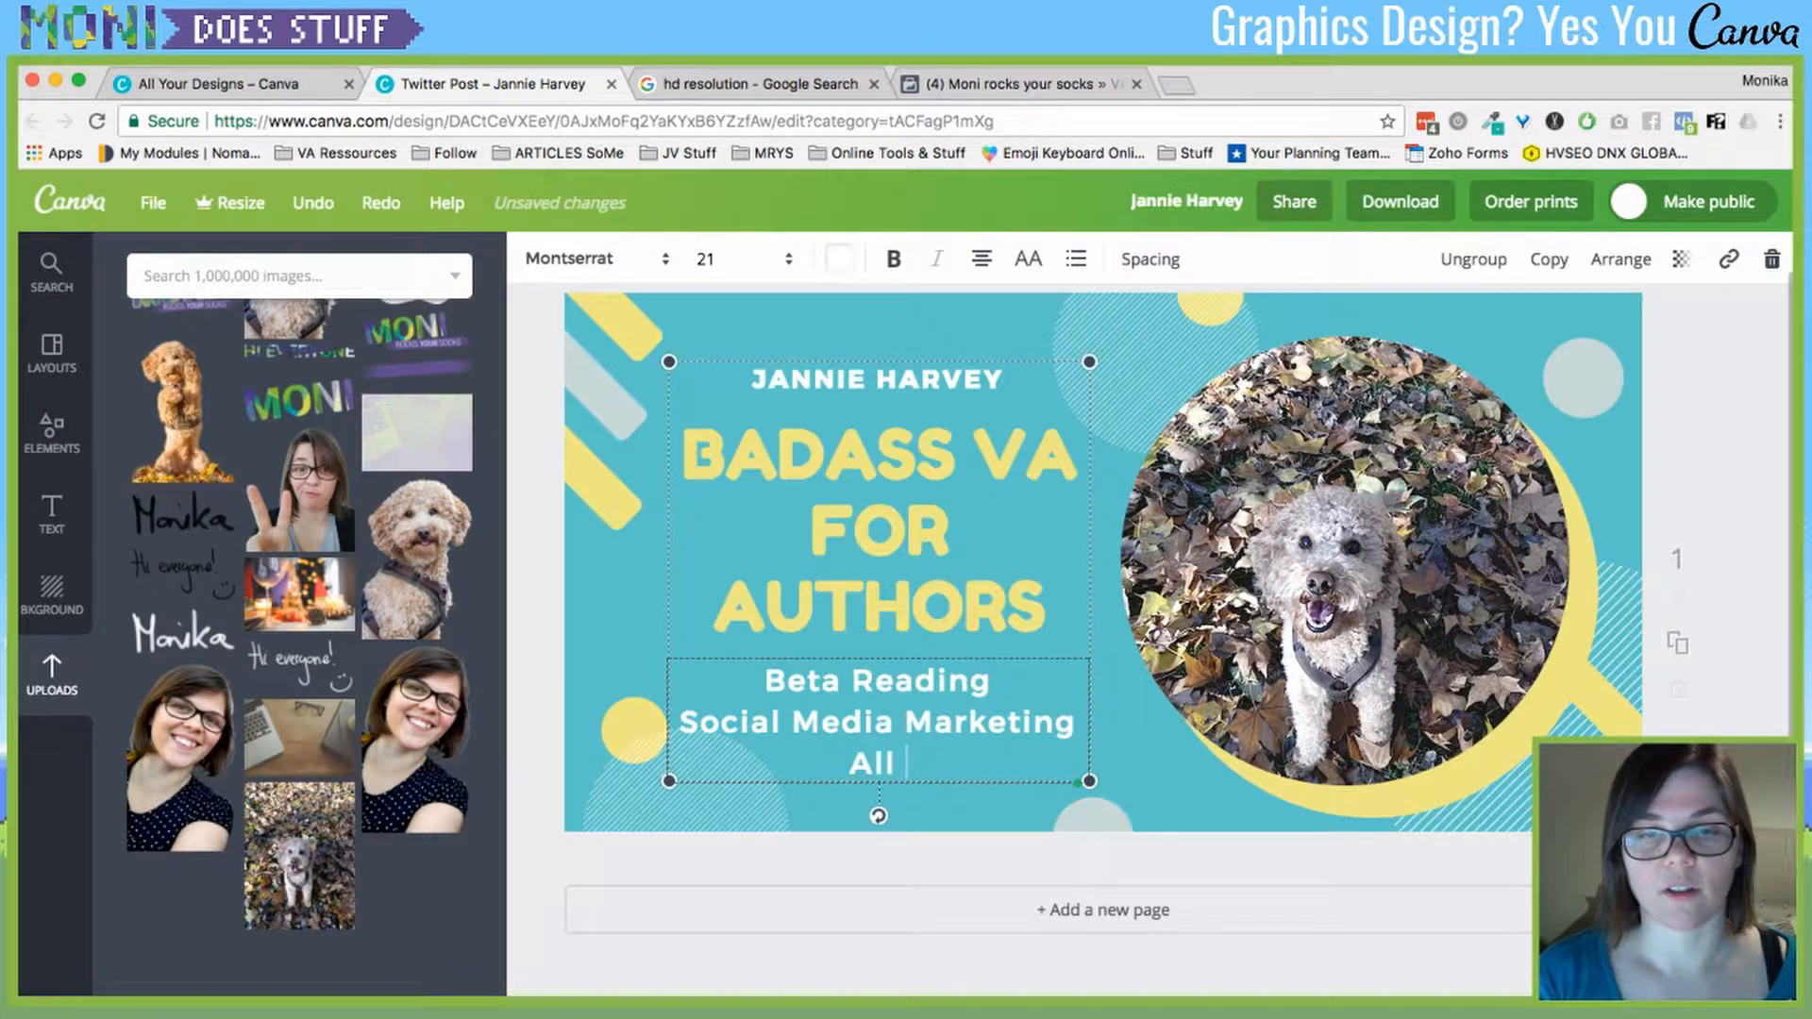
type("the other awwesome")
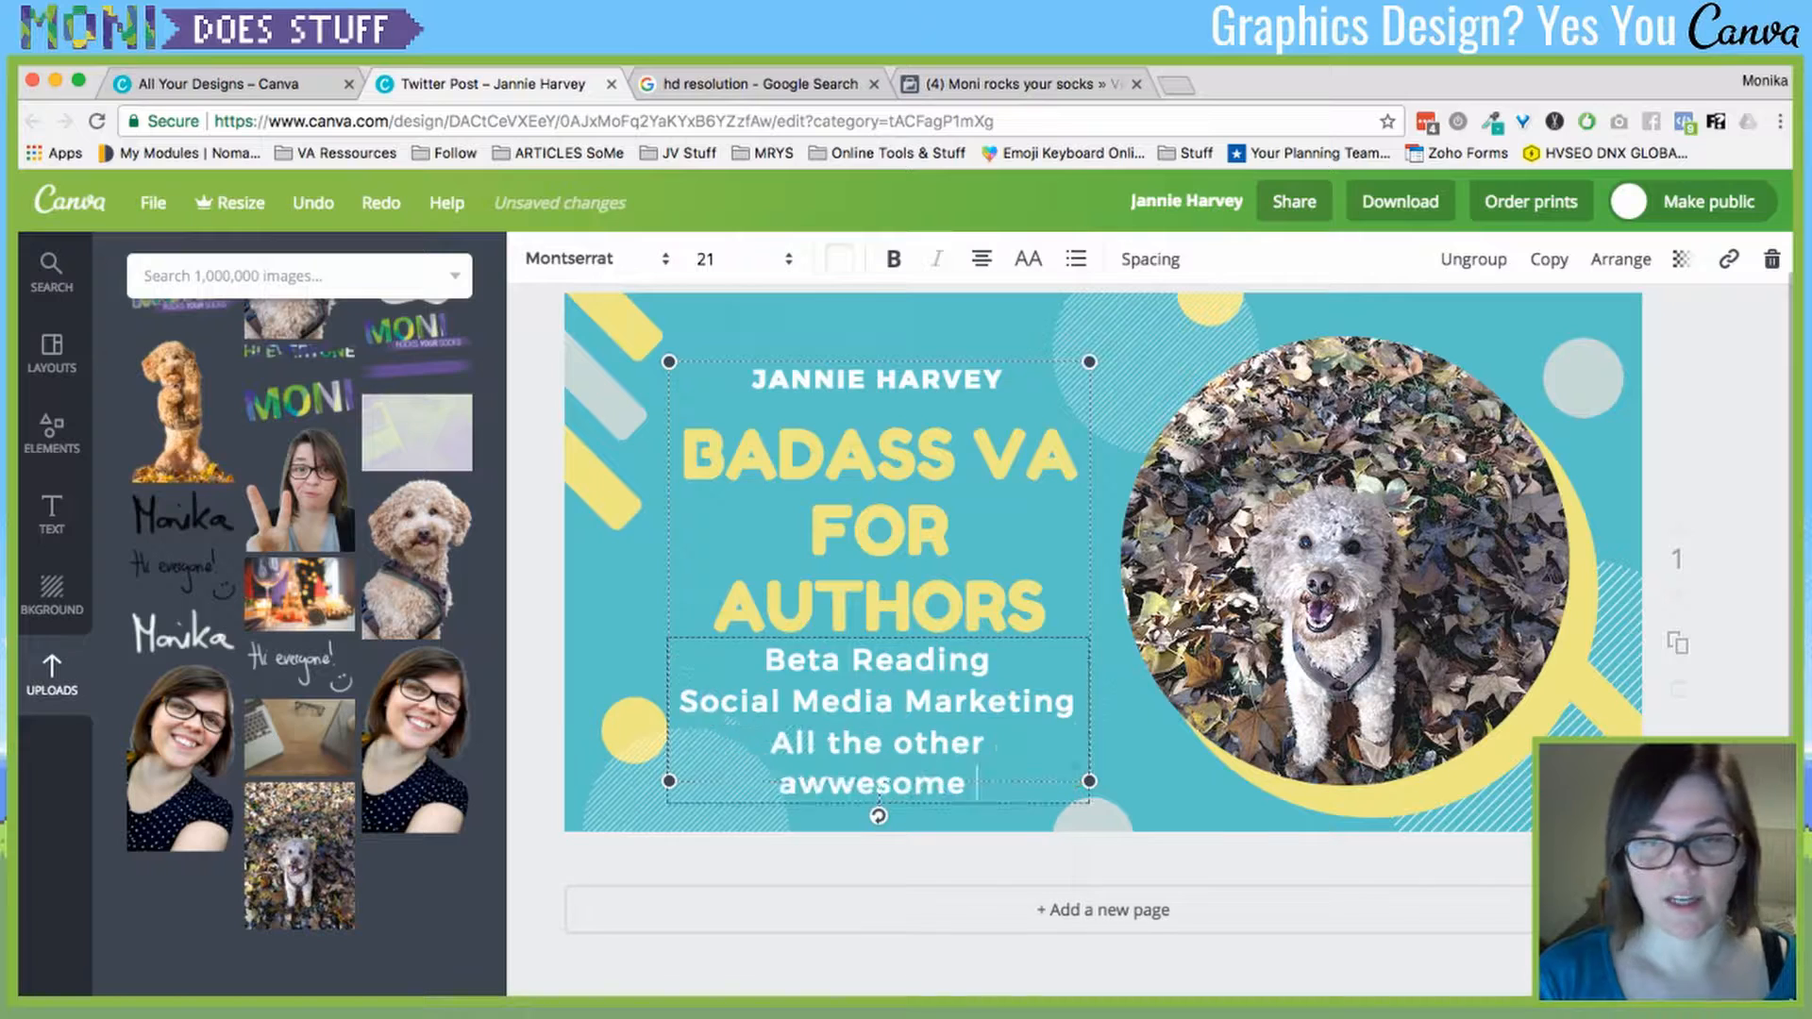
type(" things")
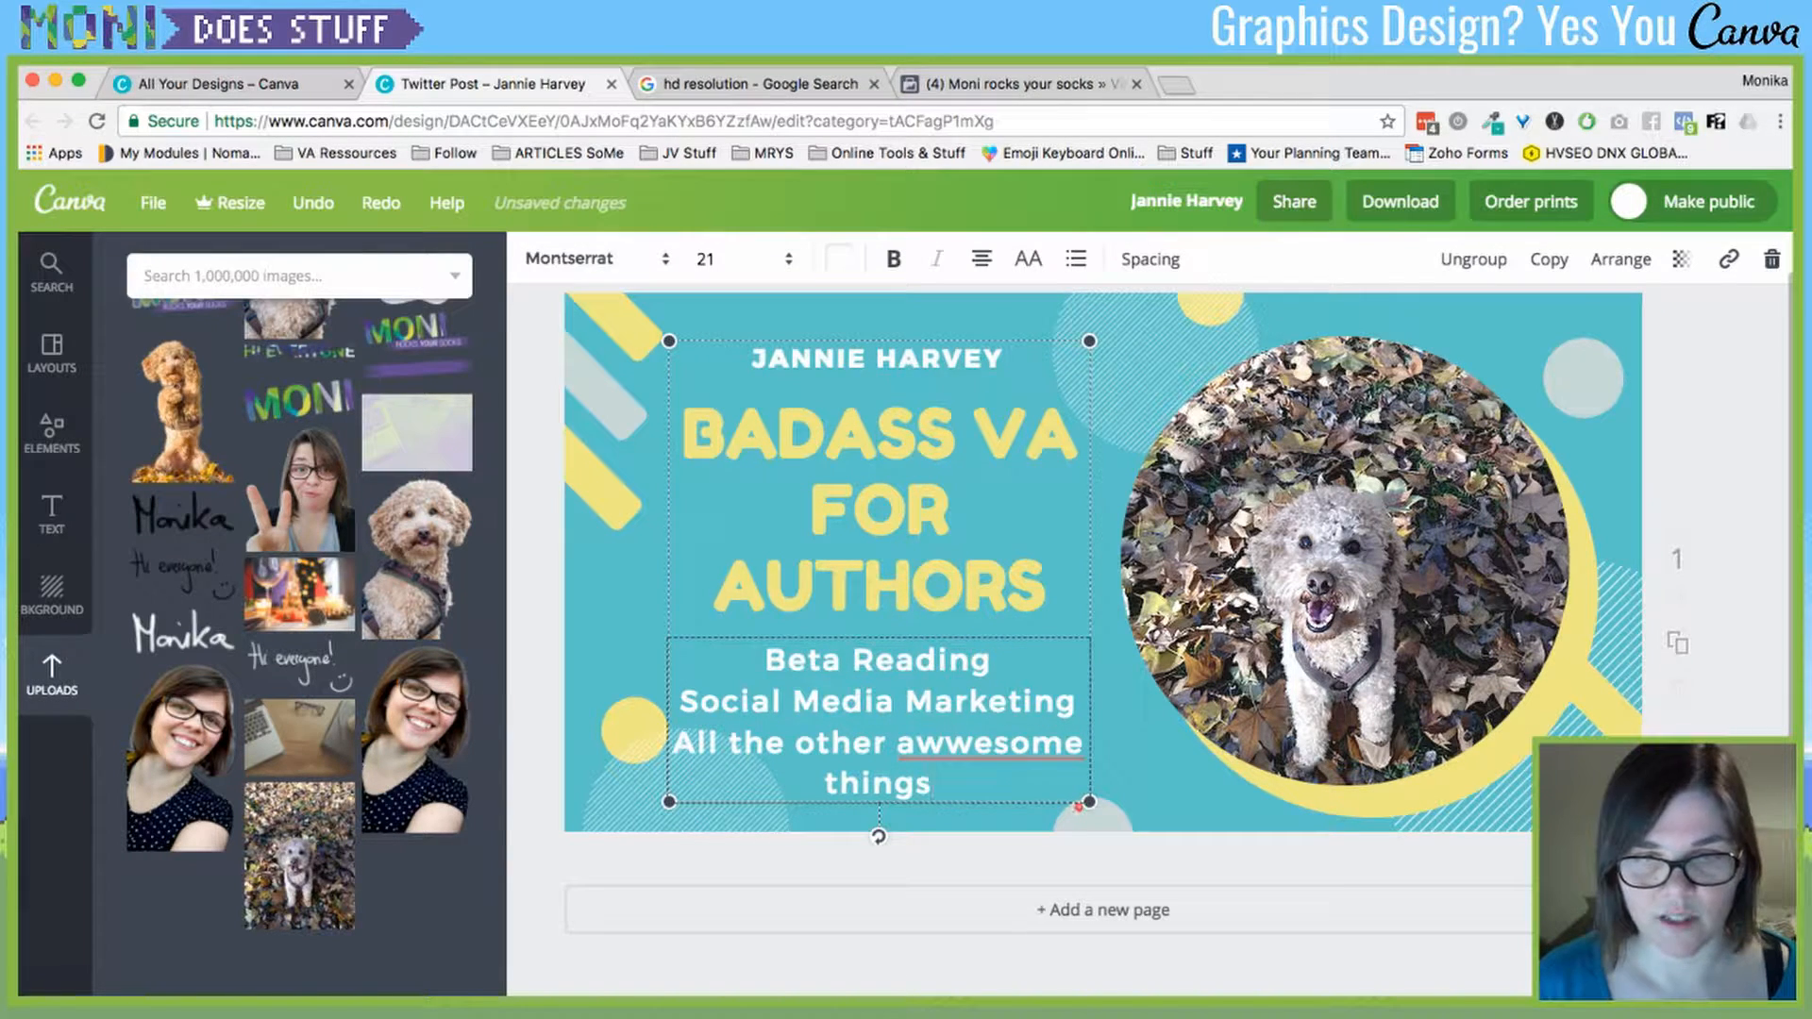
- Correct the misspelling 'awwesome' to 'awesome' using the spelling suggestion
right_click(943, 750)
left_click(944, 785)
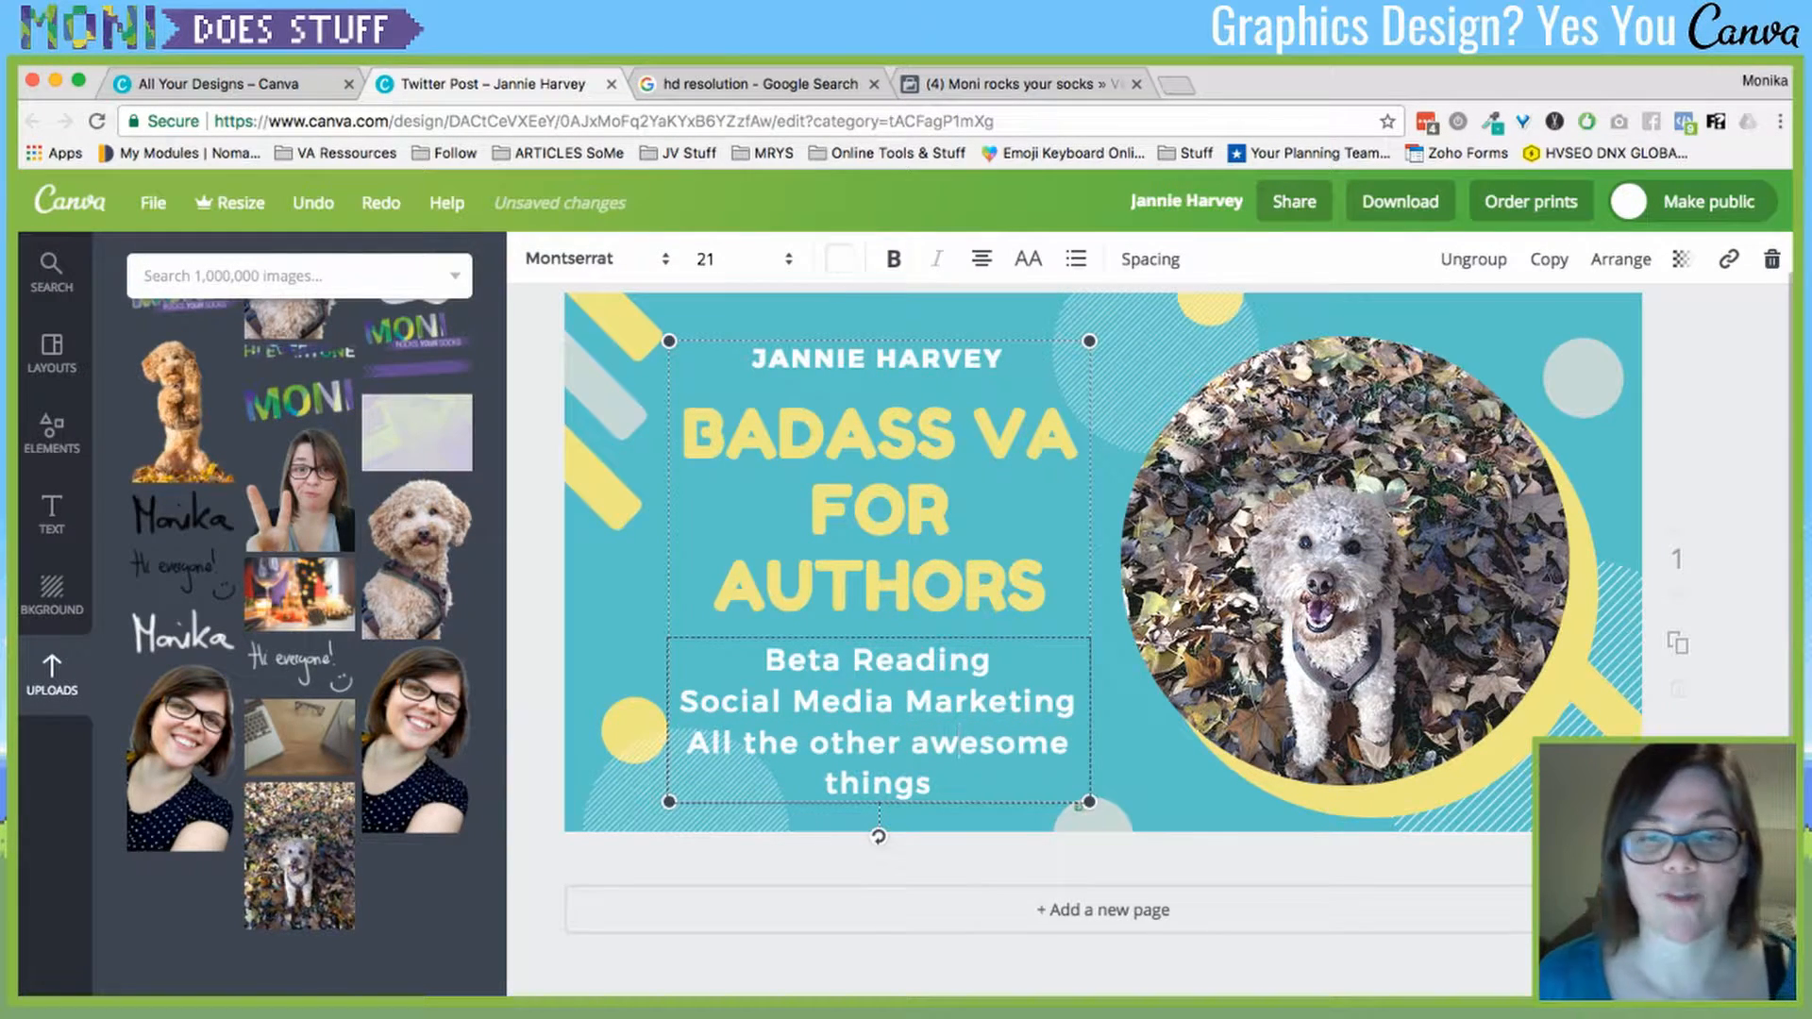
left_click(1345, 562)
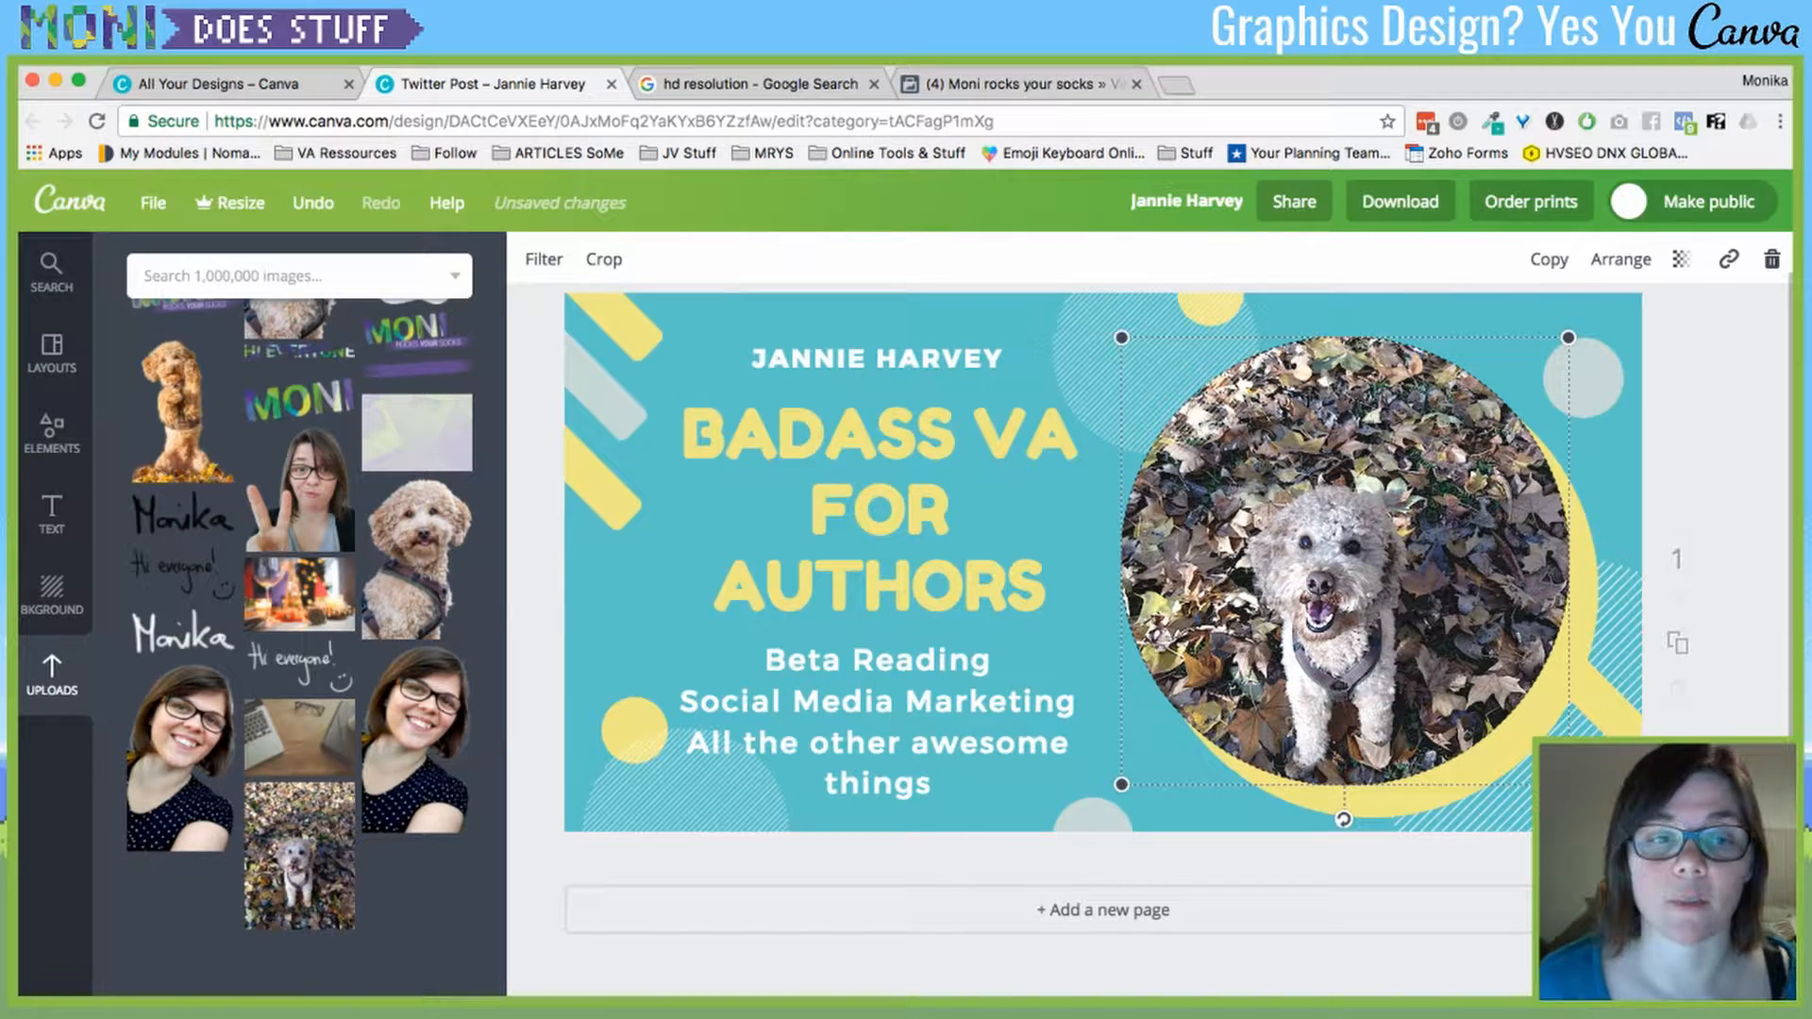
key("Escape")
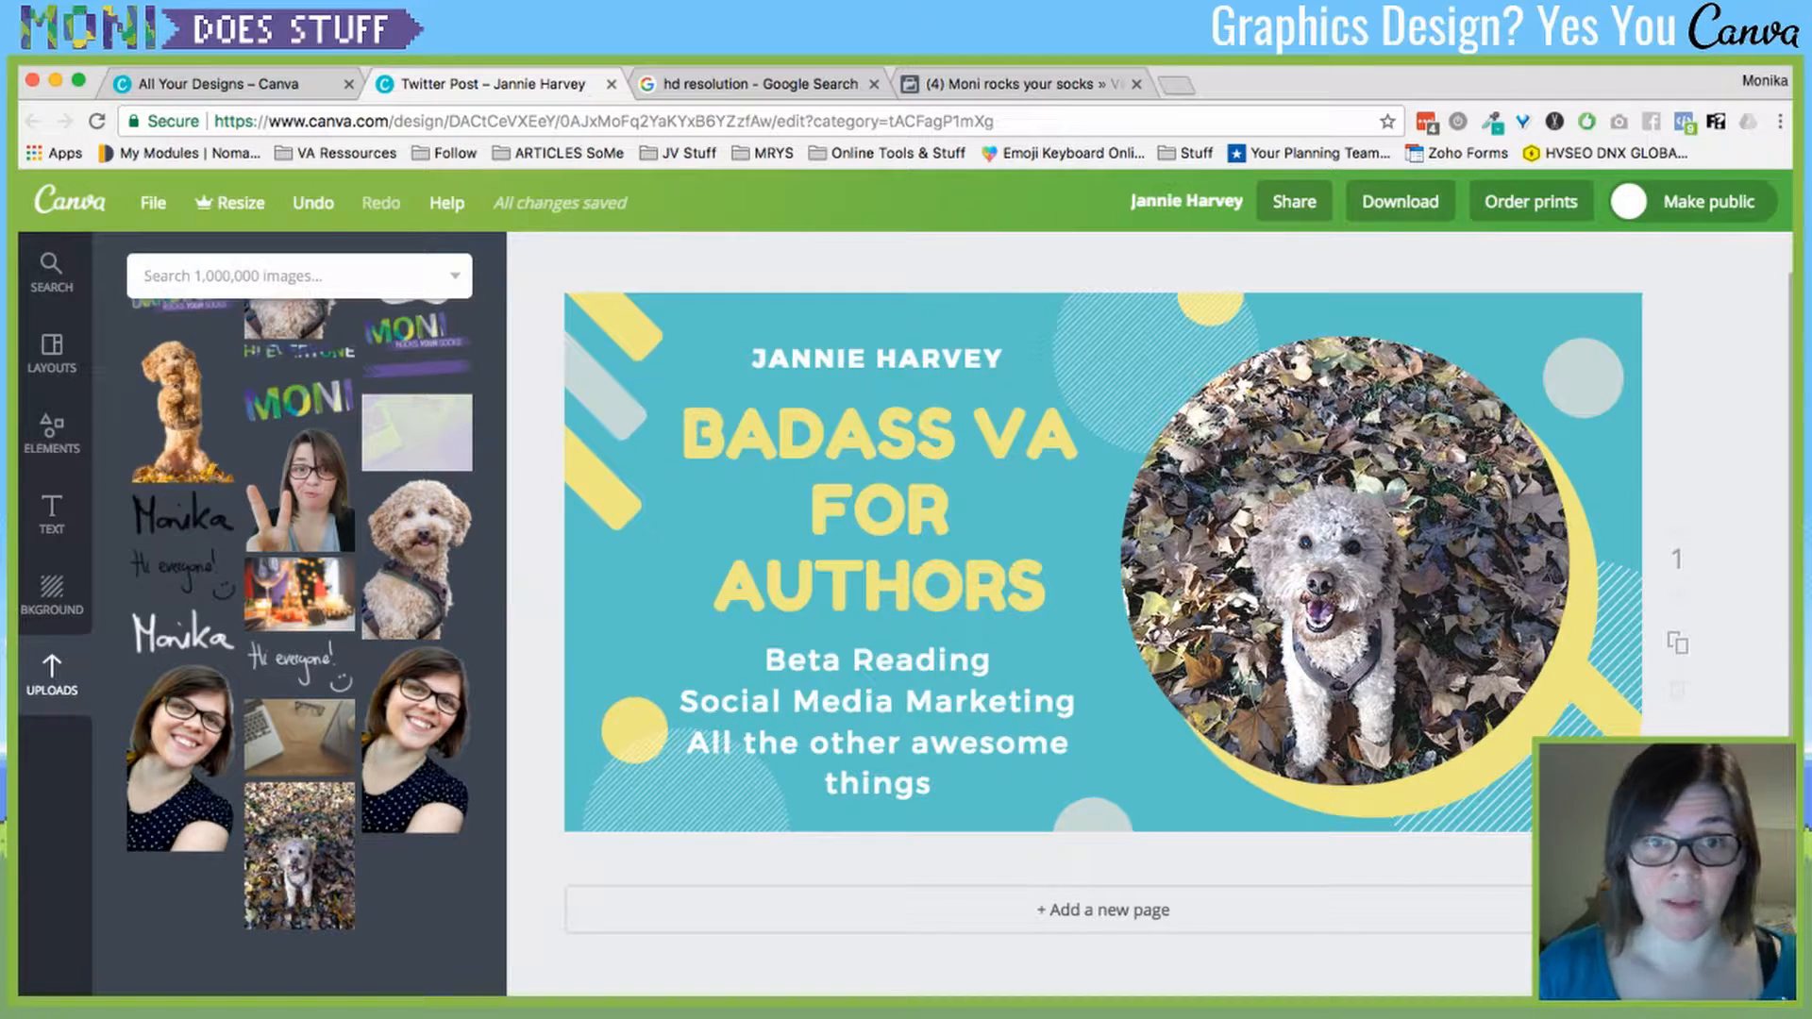
- Browse the fonts for the BADASS VA FOR AUTHORS heading, leaving its font unchanged
left_click(879, 509)
left_click(596, 259)
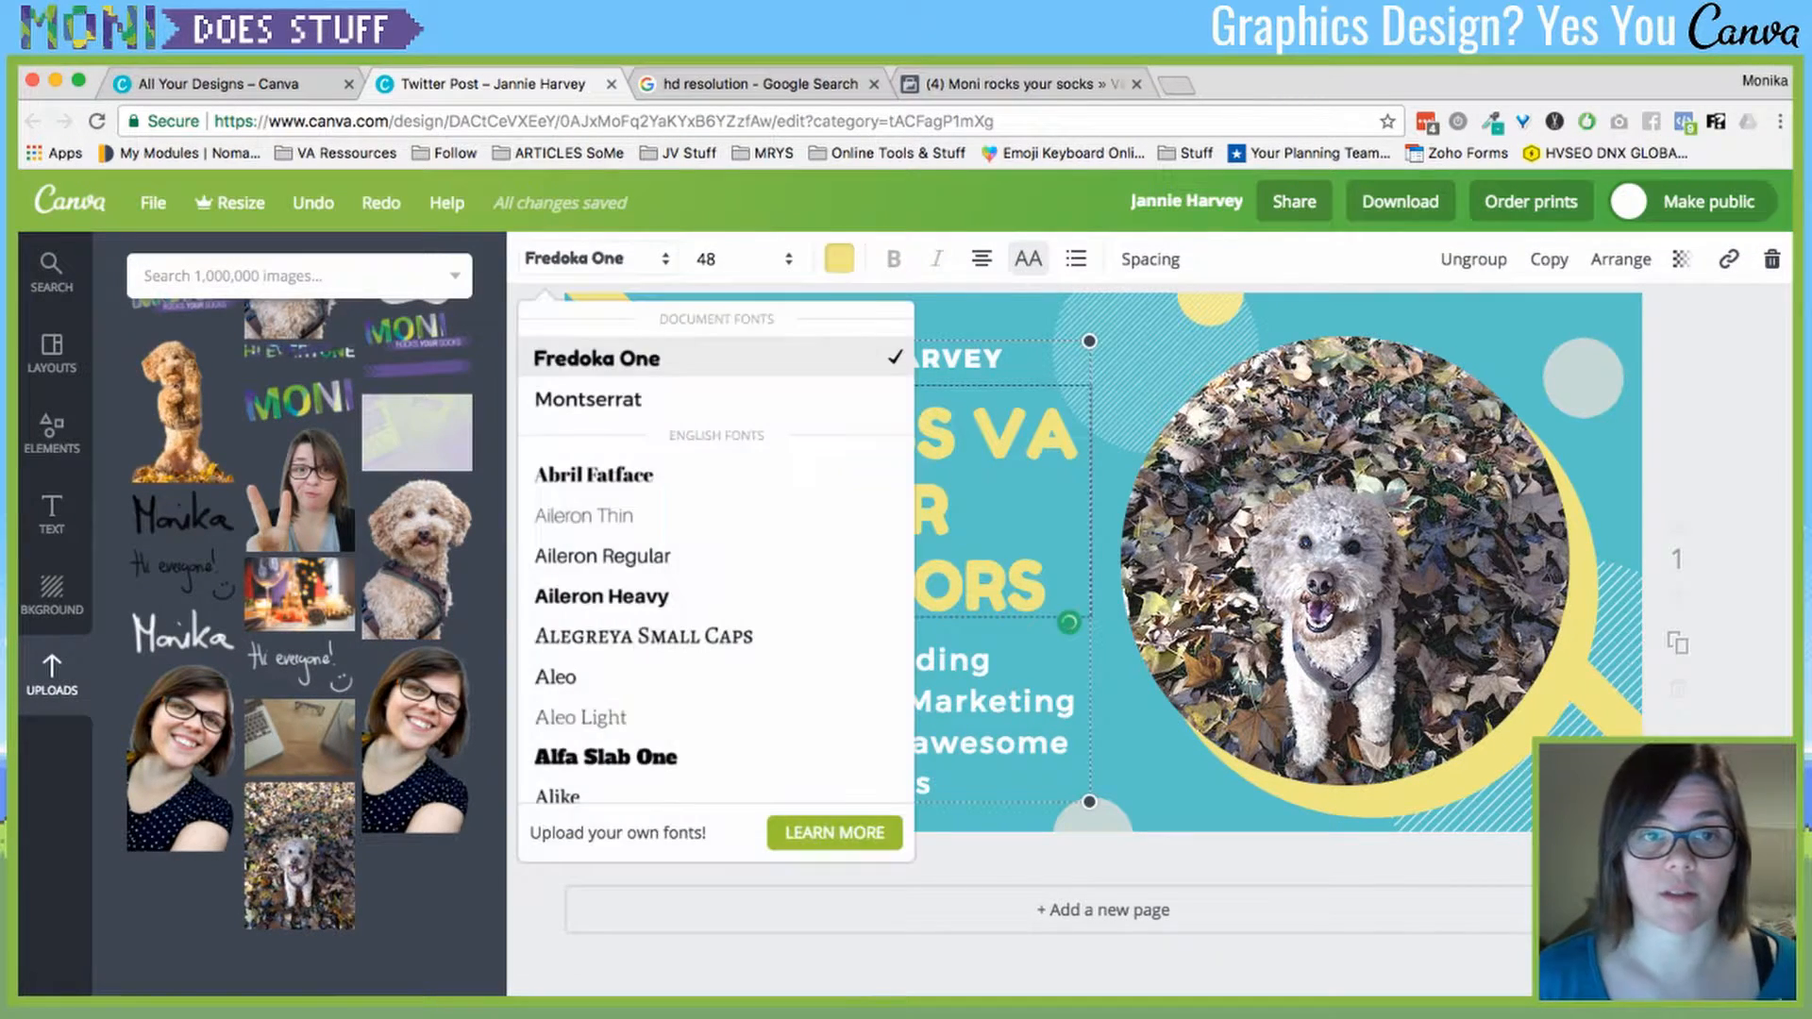
scroll(715, 595, "down", 15)
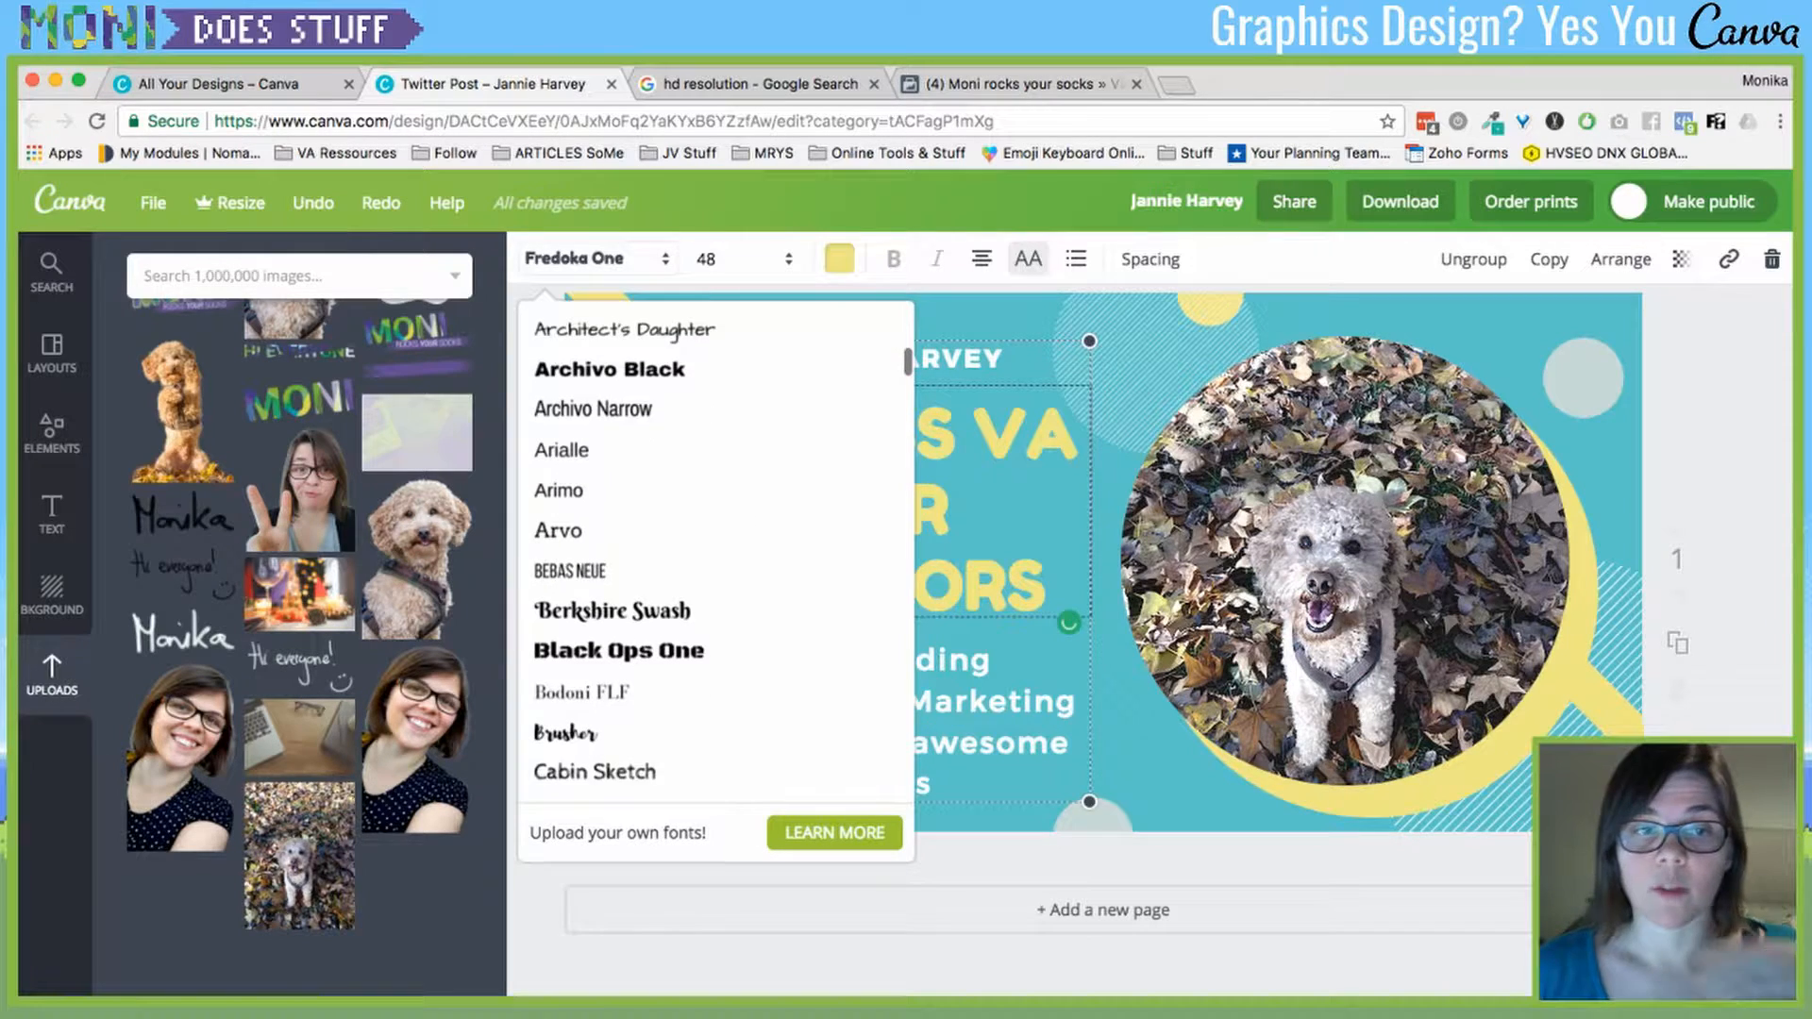
scroll(660, 394, "down", 5)
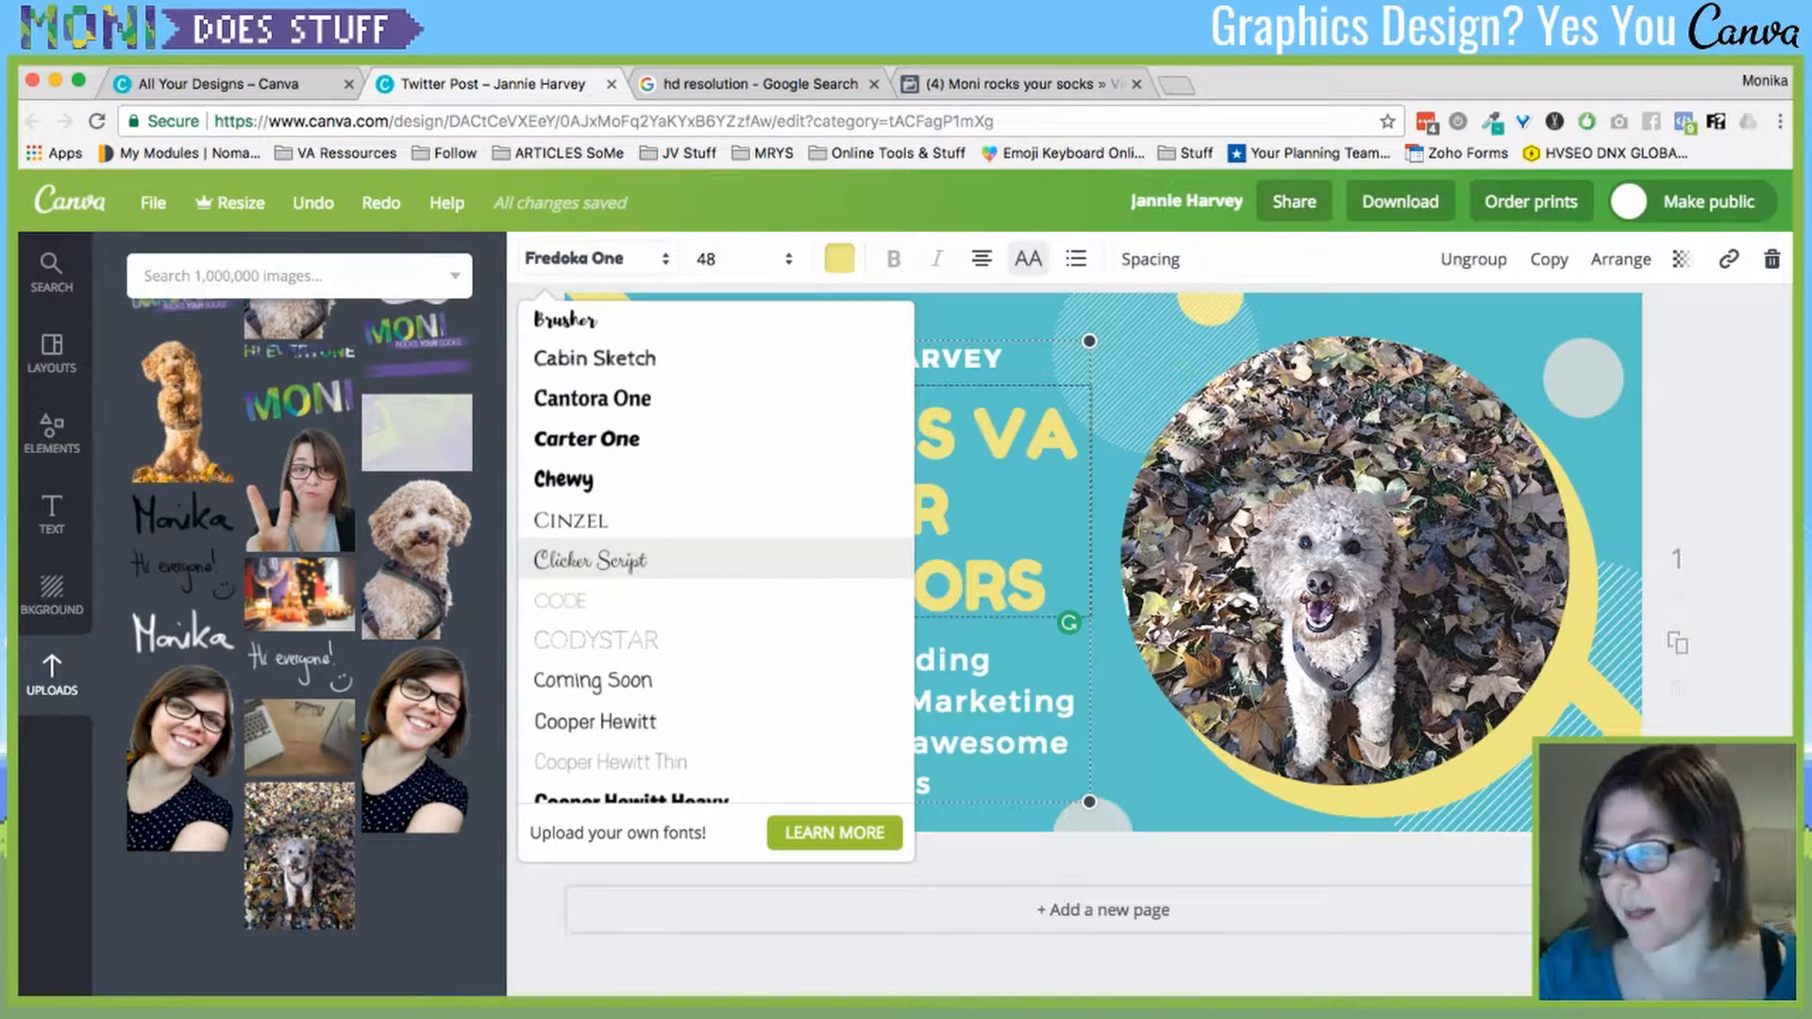
scroll(311, 642, "up", 10)
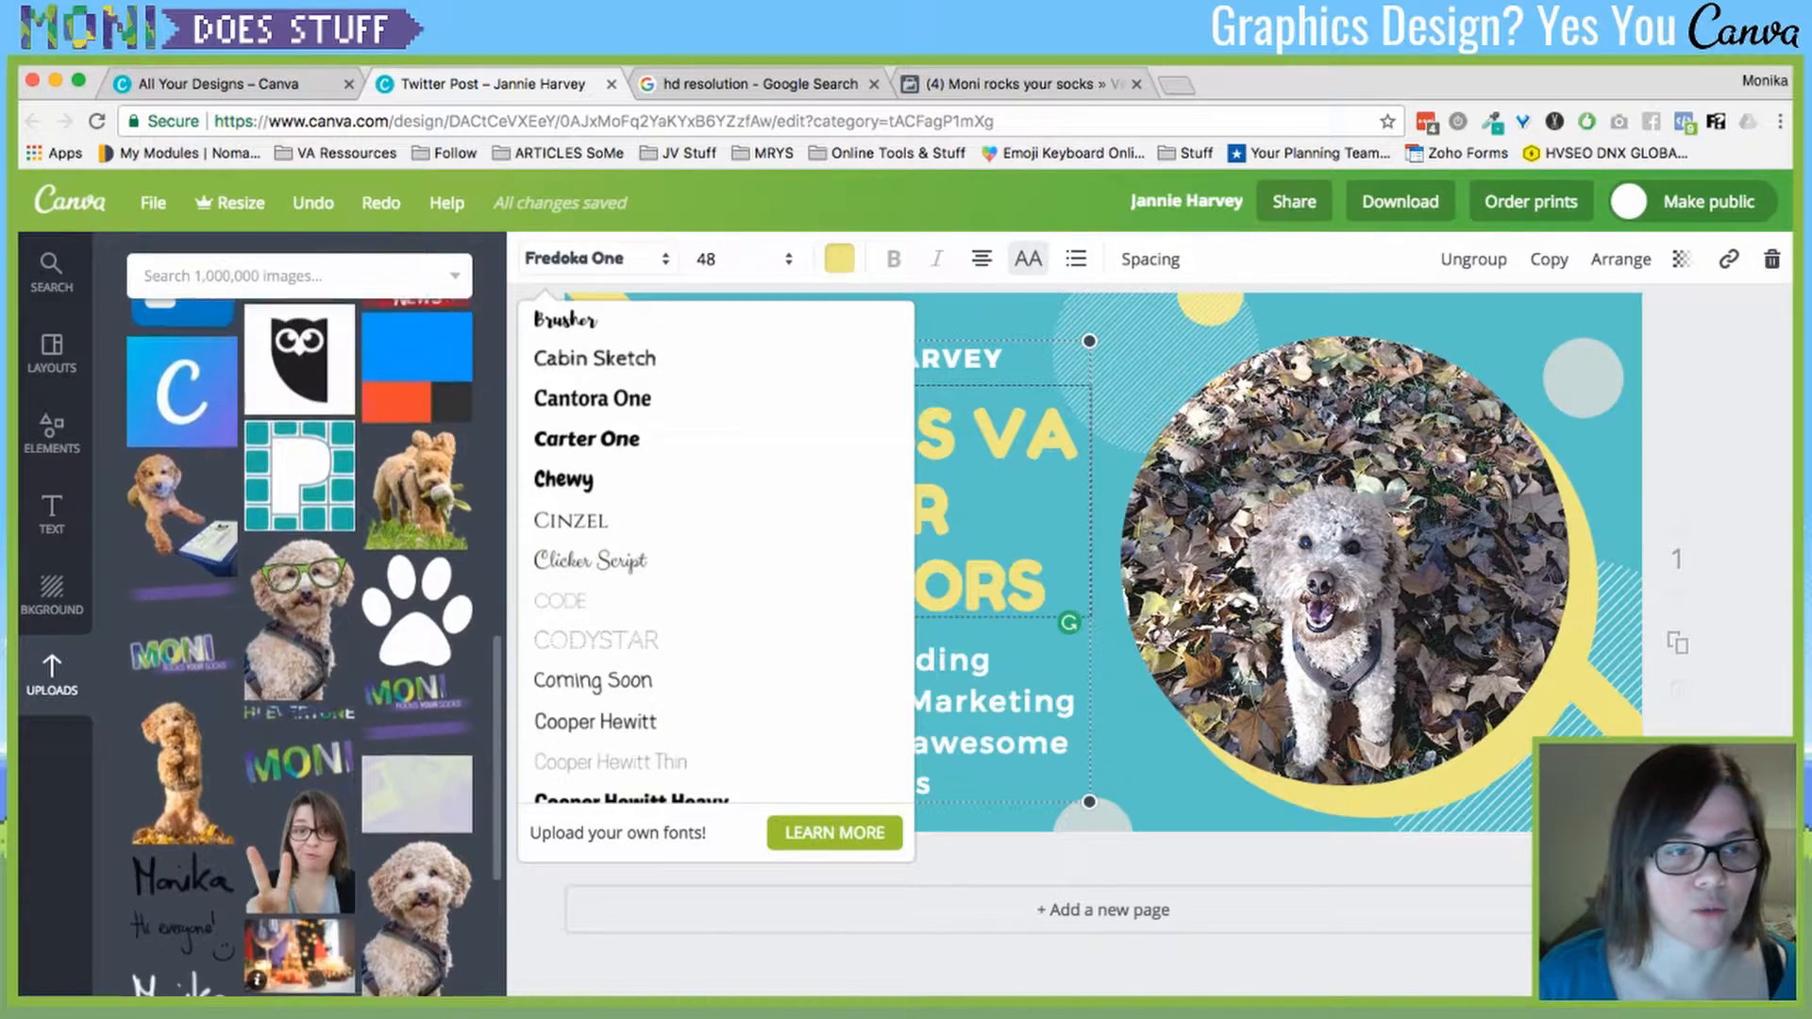
scroll(311, 642, "up", 2)
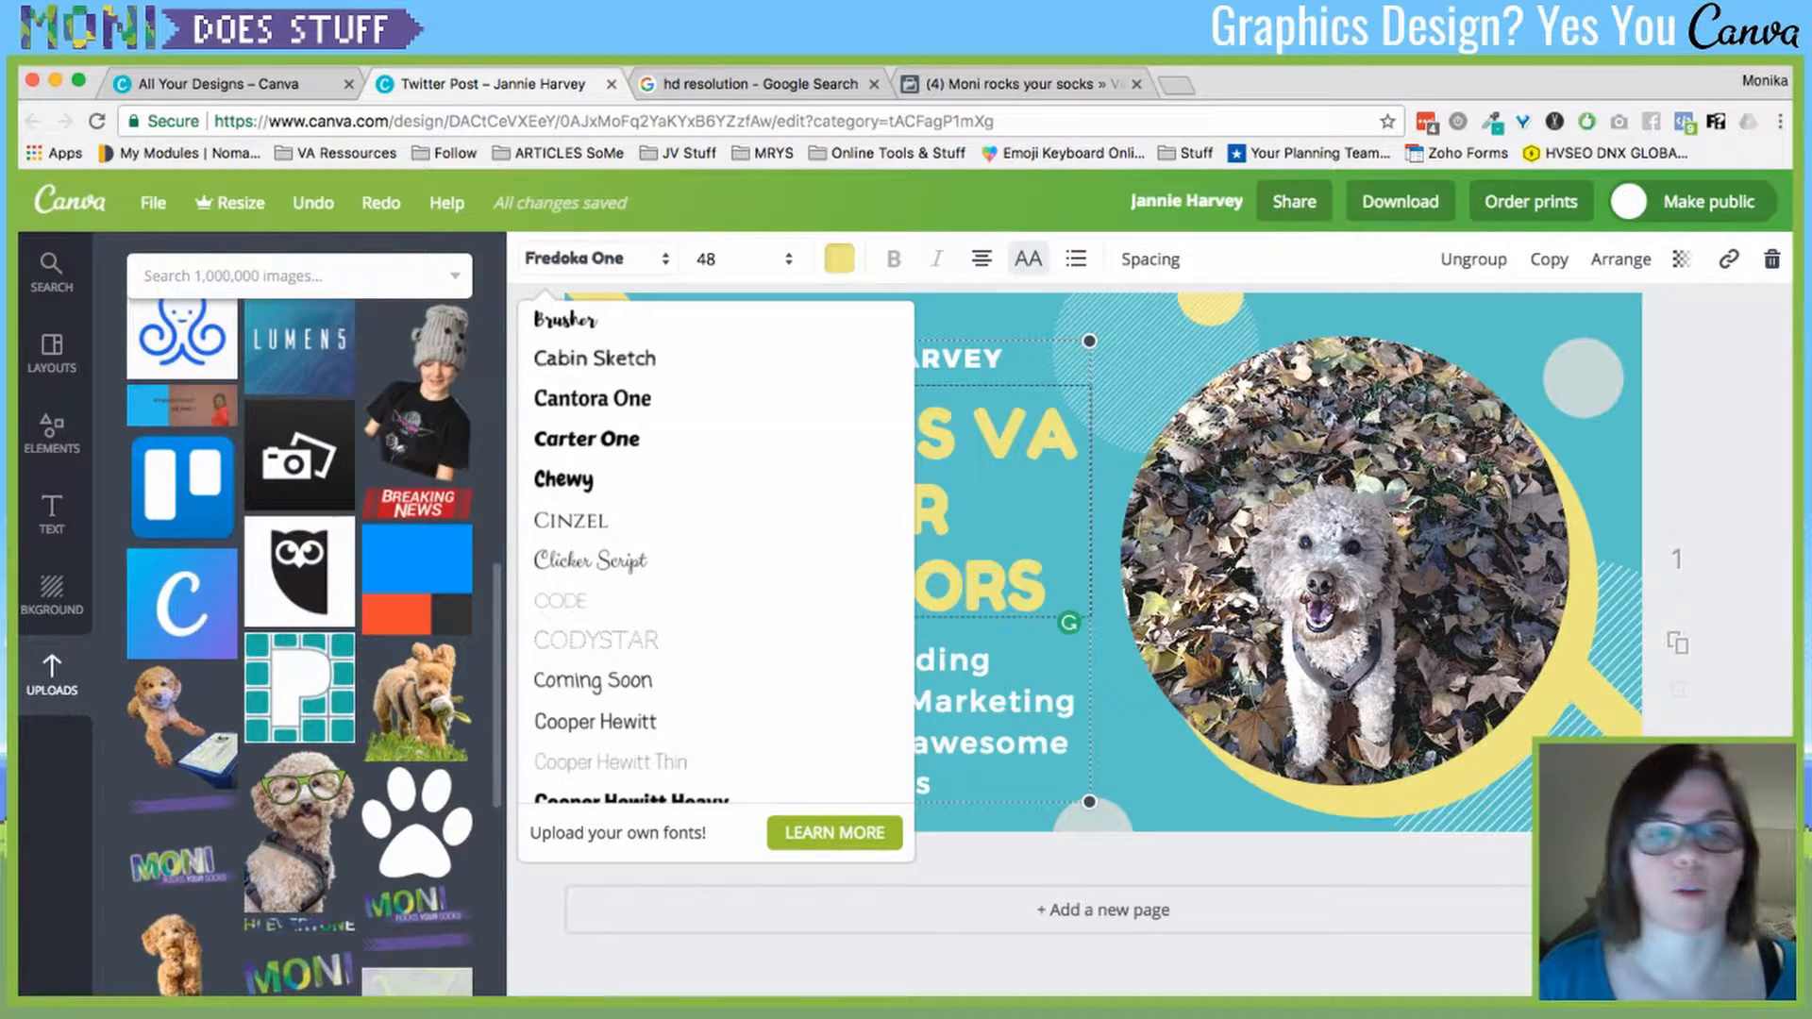
scroll(312, 641, "up", 3)
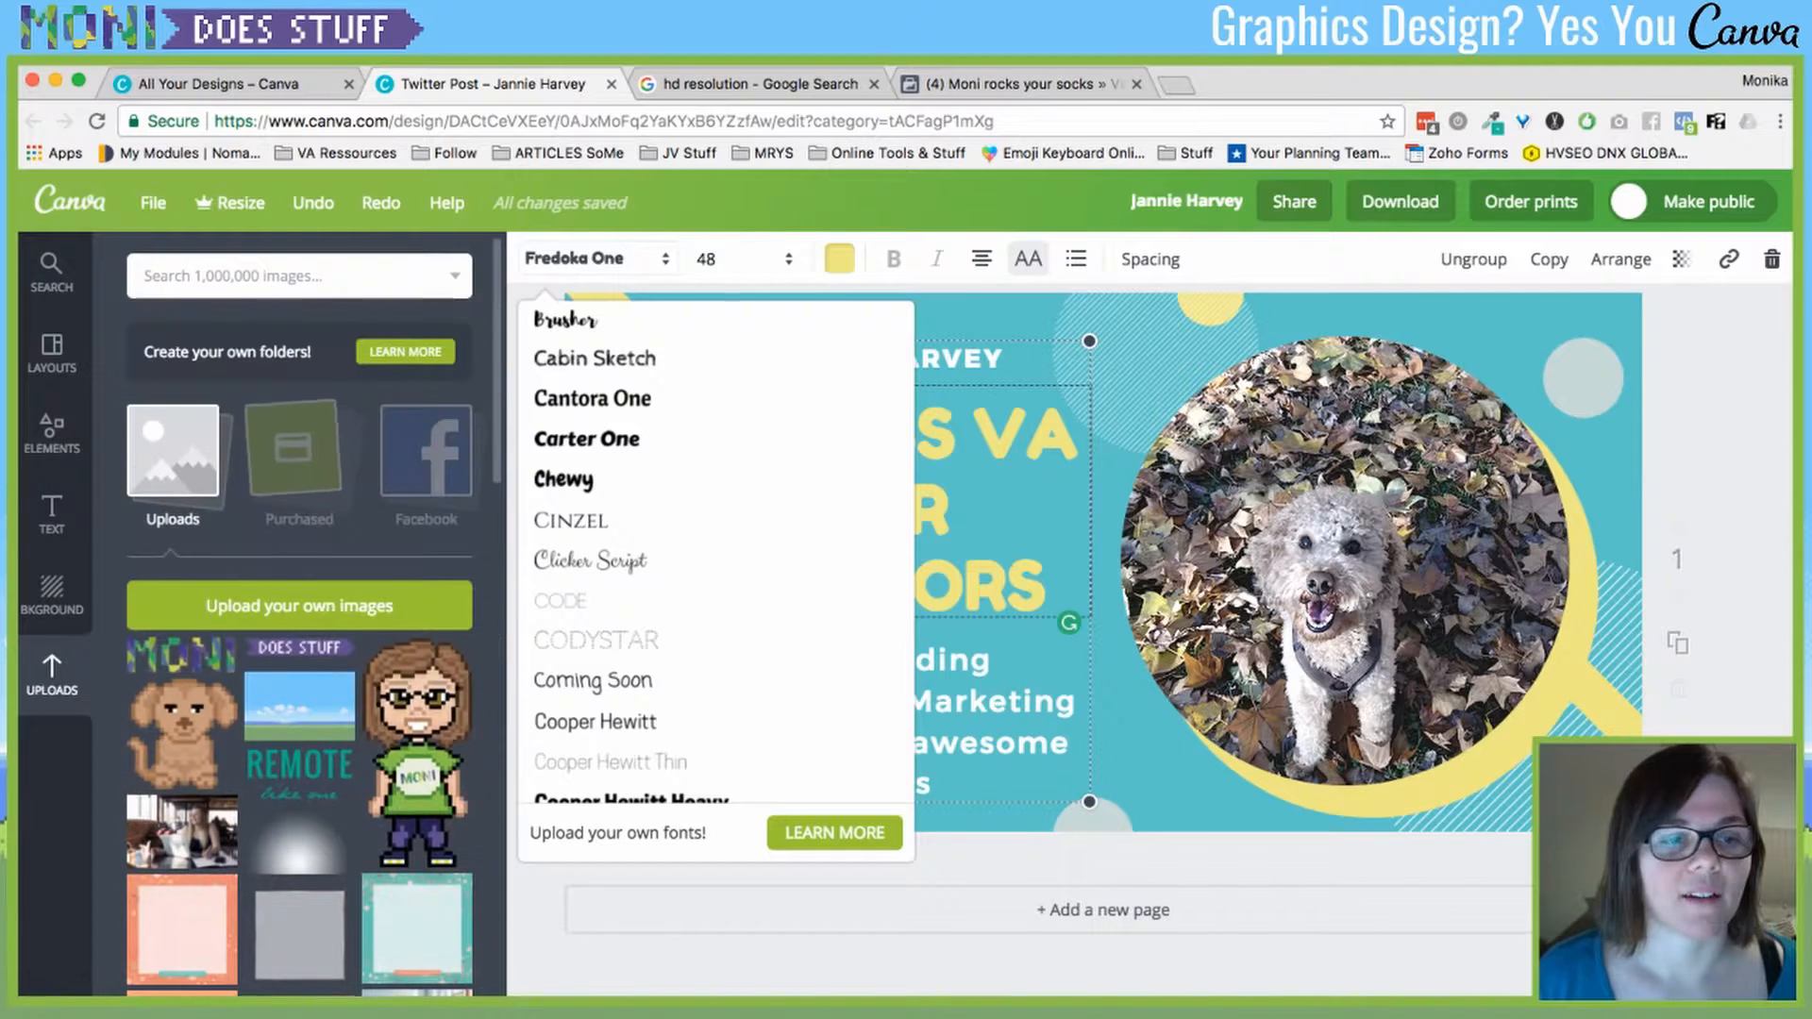
scroll(879, 849, "up", 1)
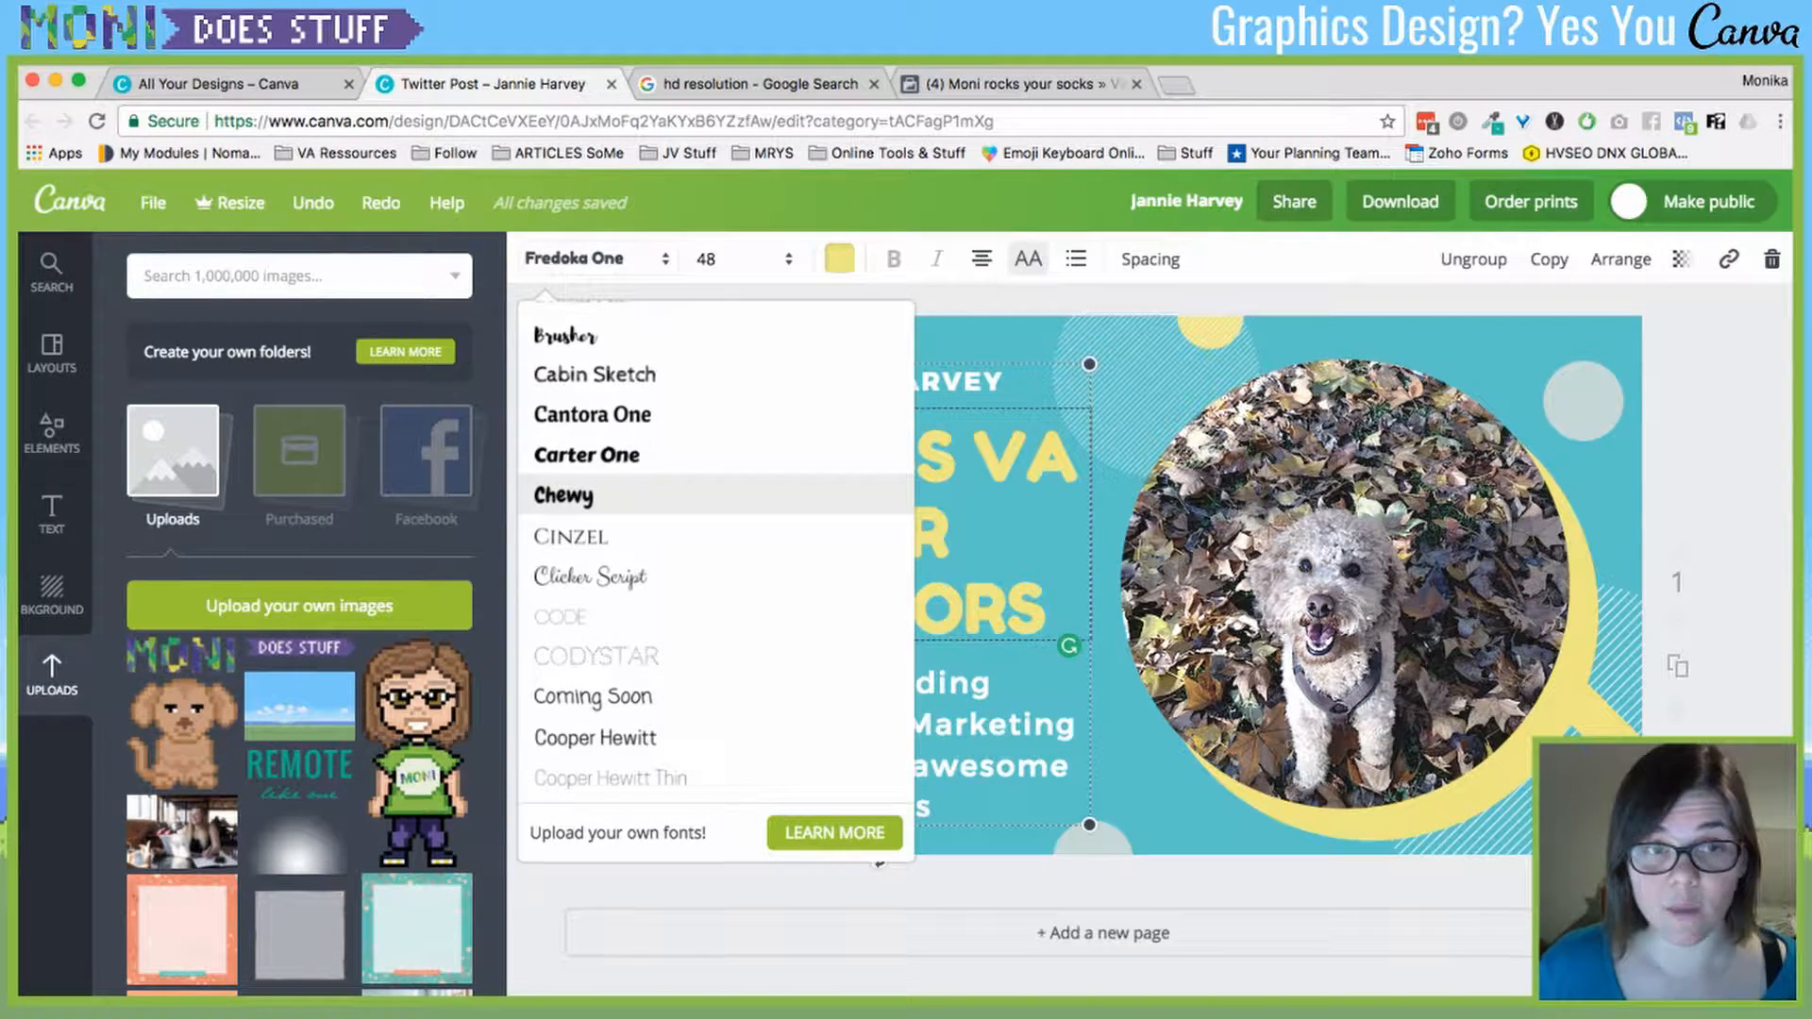
key("Escape")
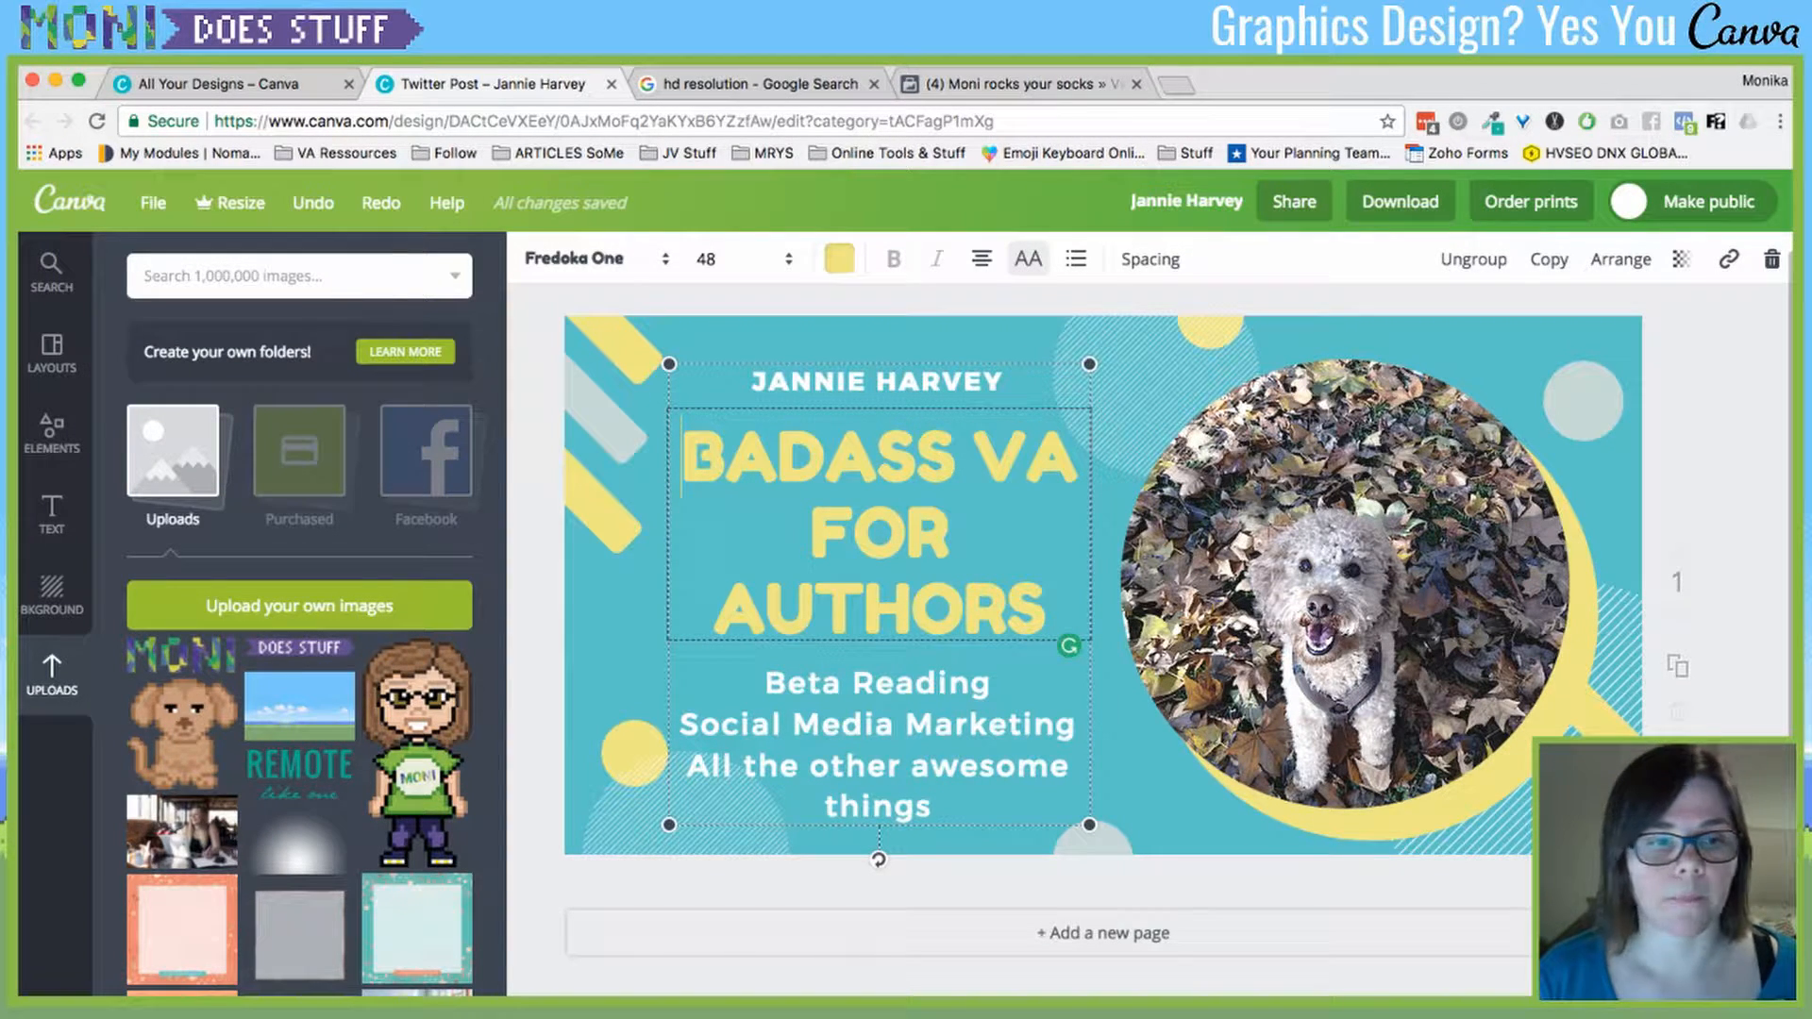
- Add the uploaded pixel avatar and position it on the left over the headline
left_click(417, 755)
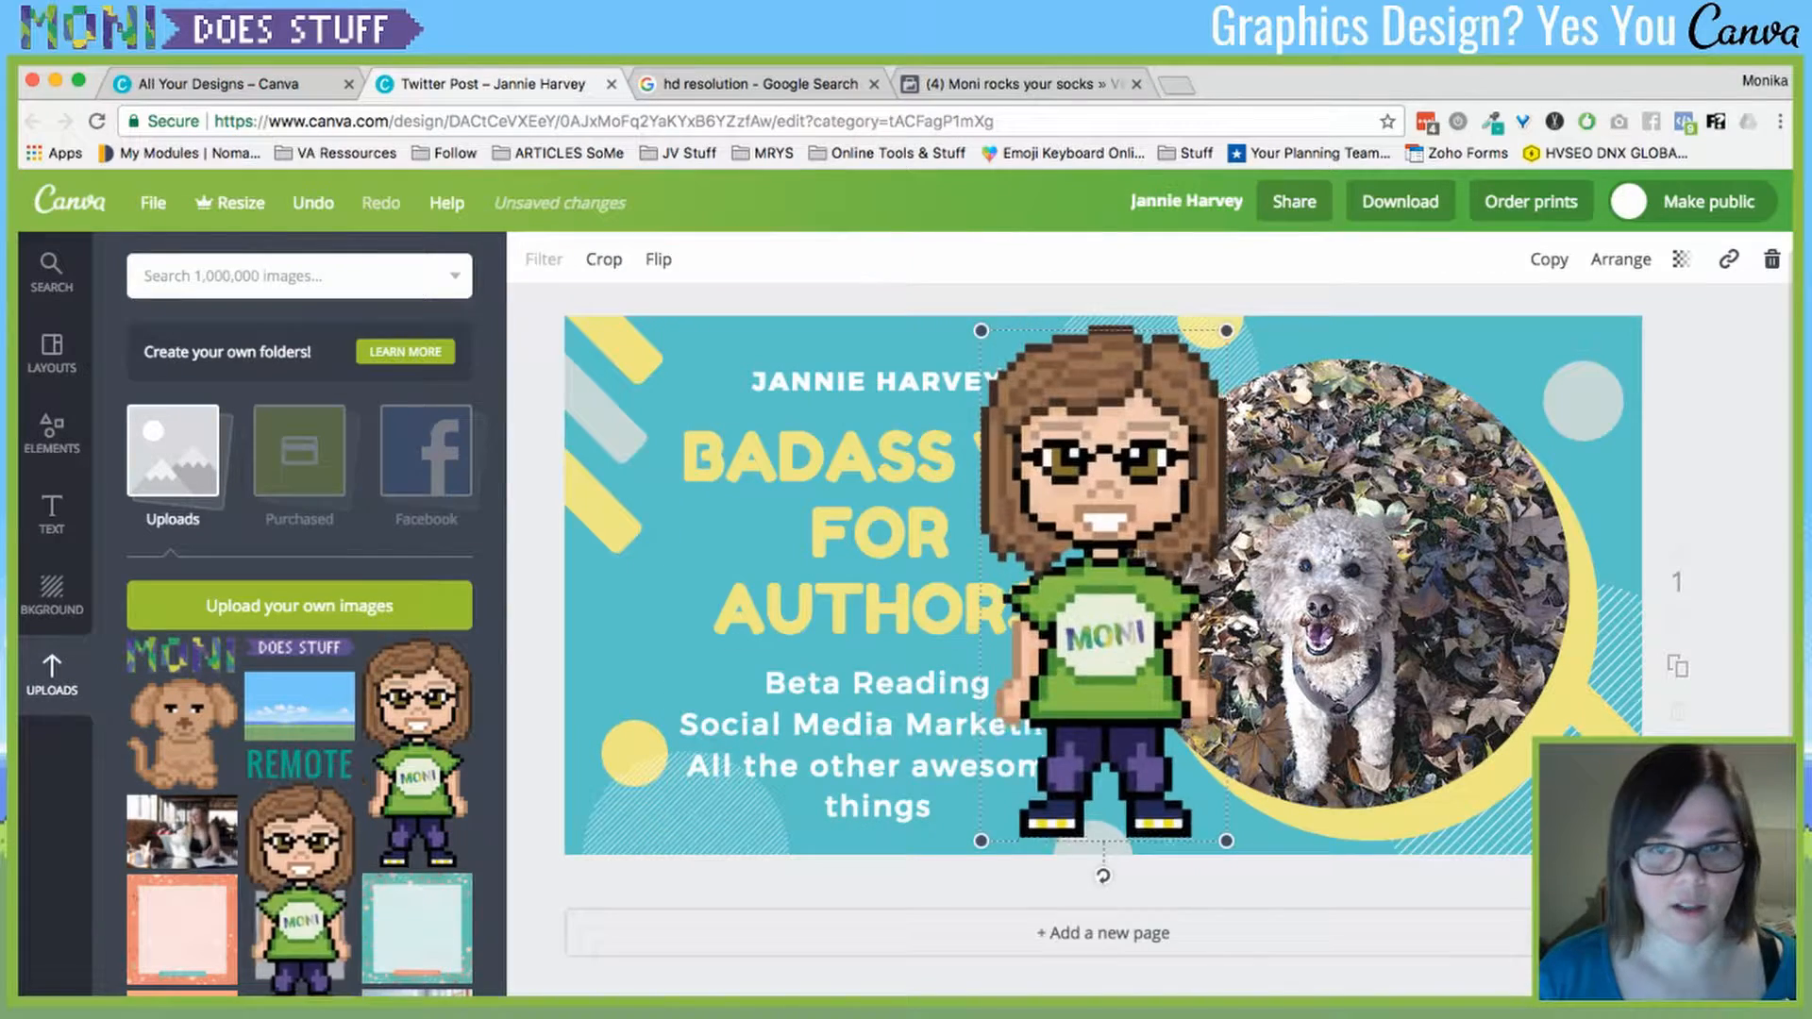
left_click_drag(1104, 585, 699, 552)
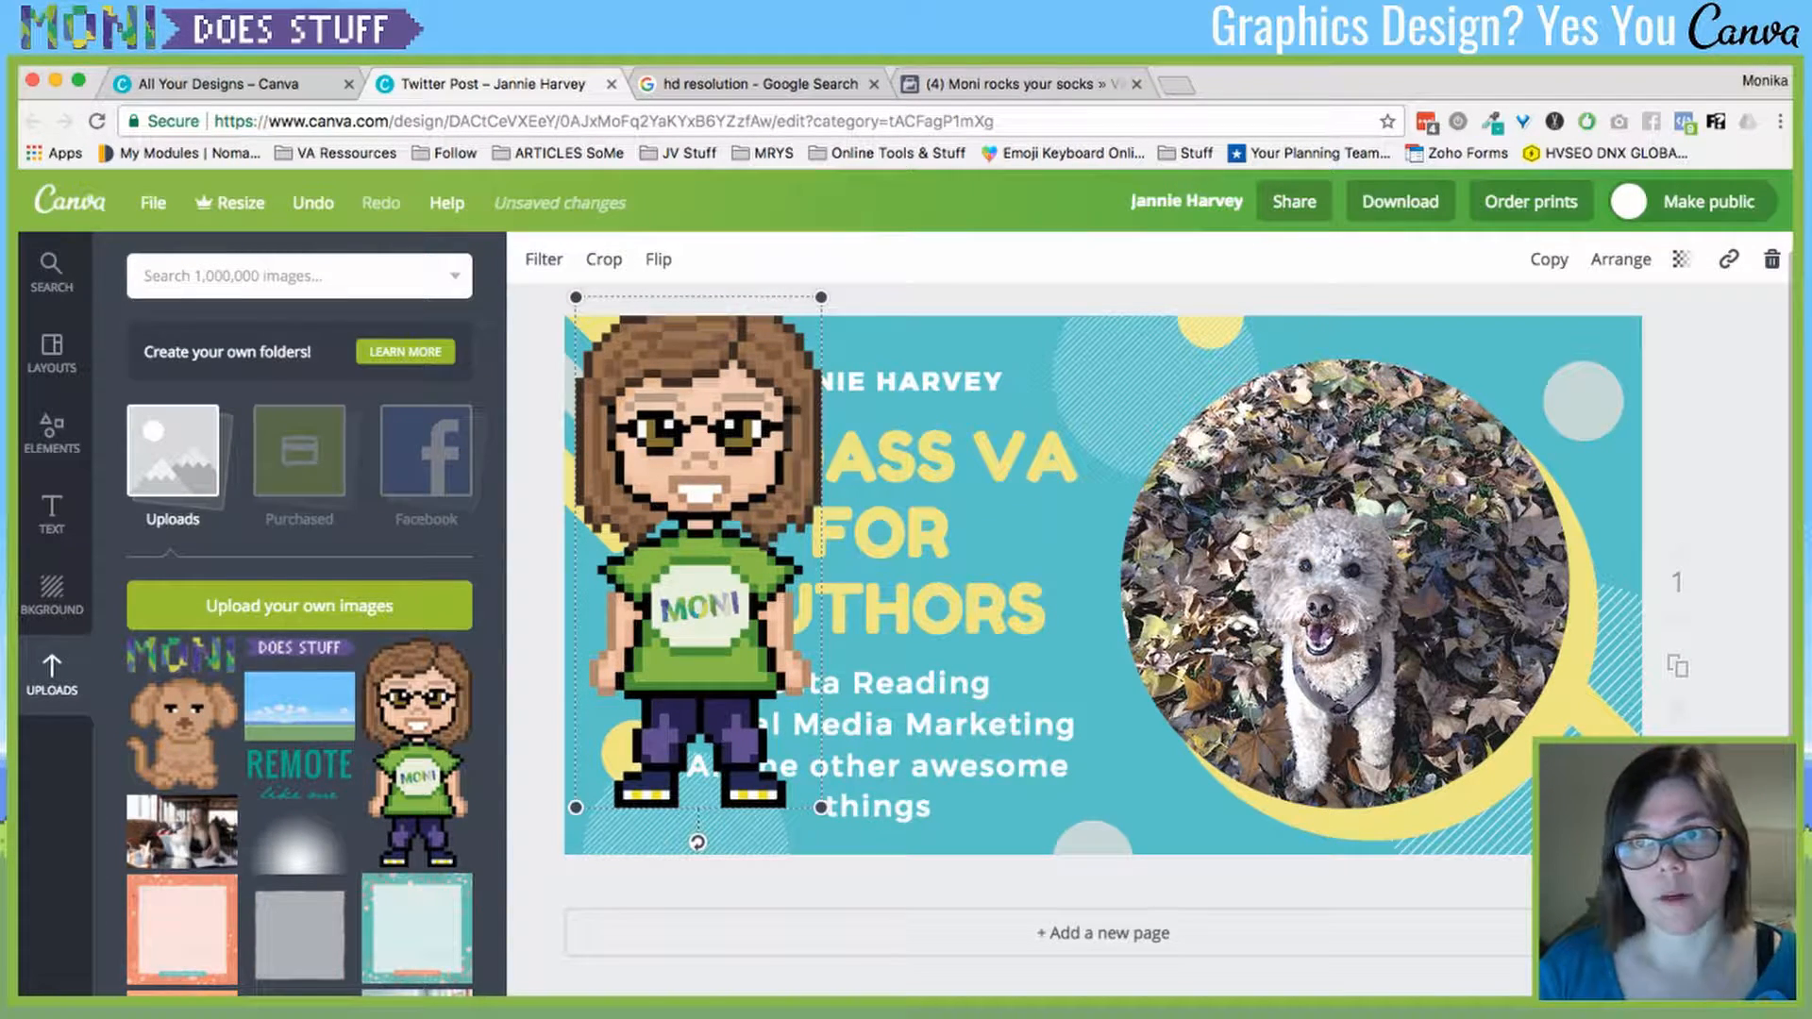
left_click_drag(699, 552, 780, 593)
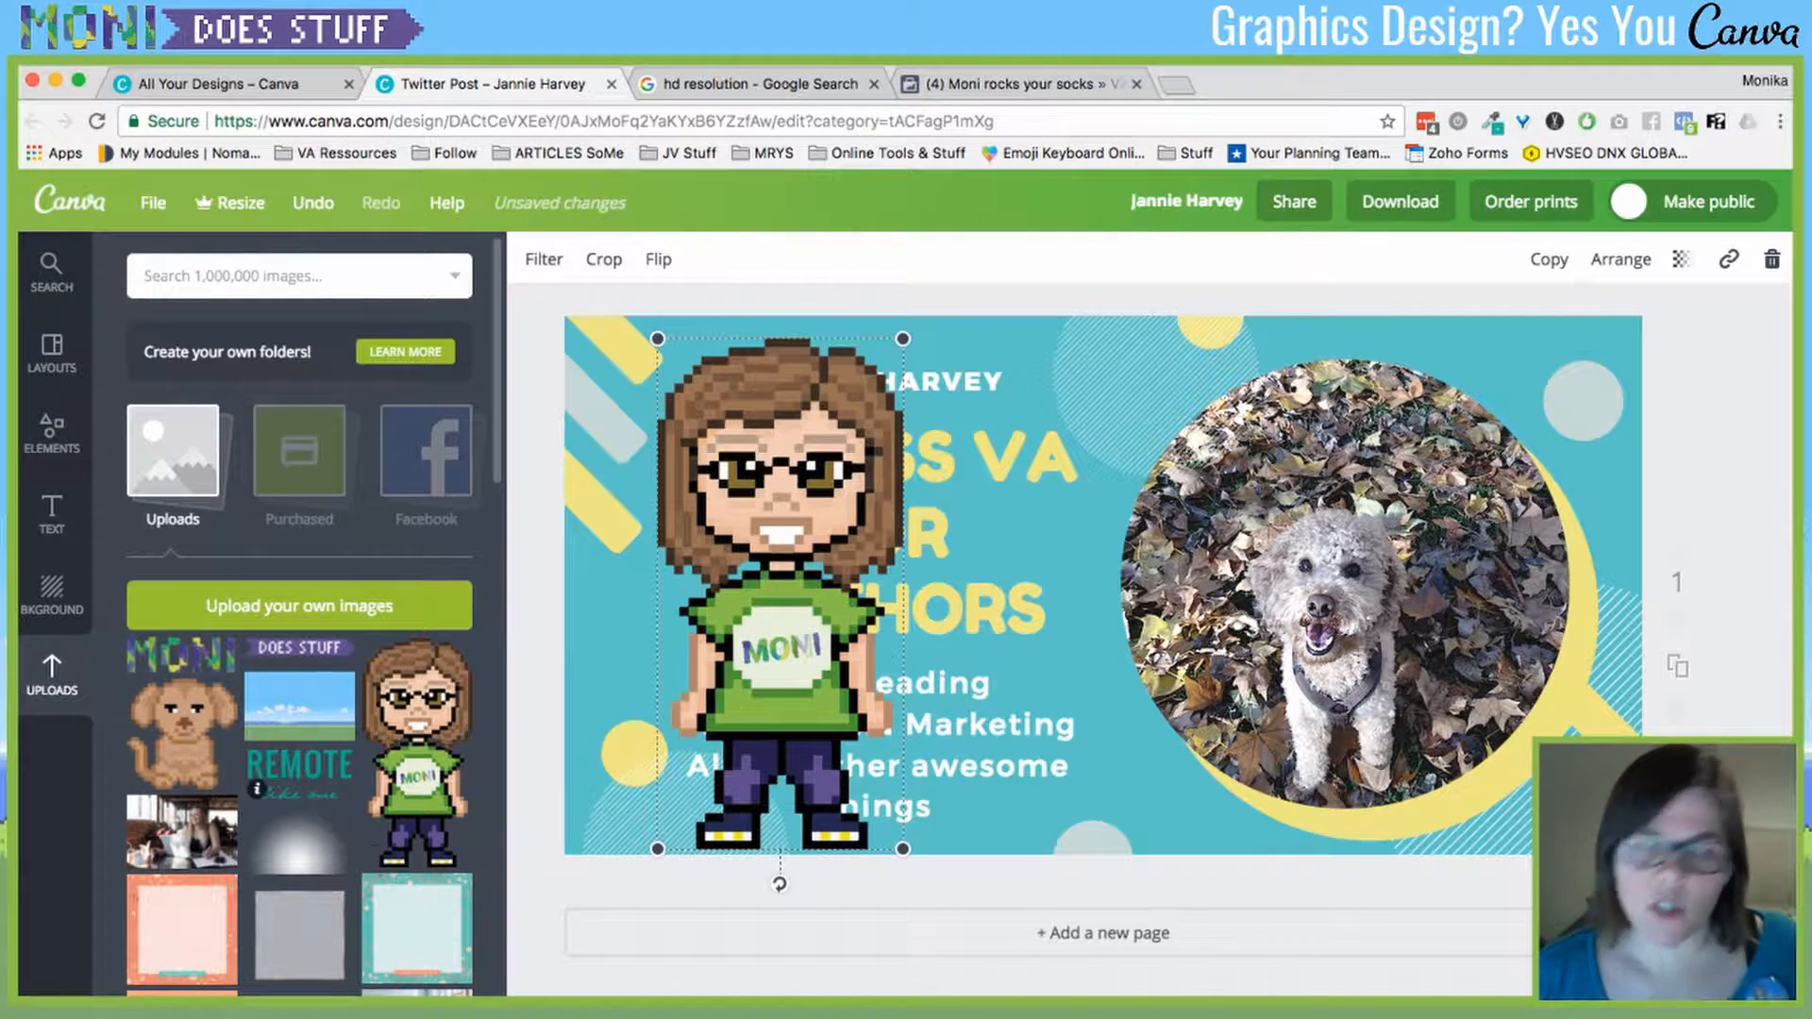
left_click(51, 272)
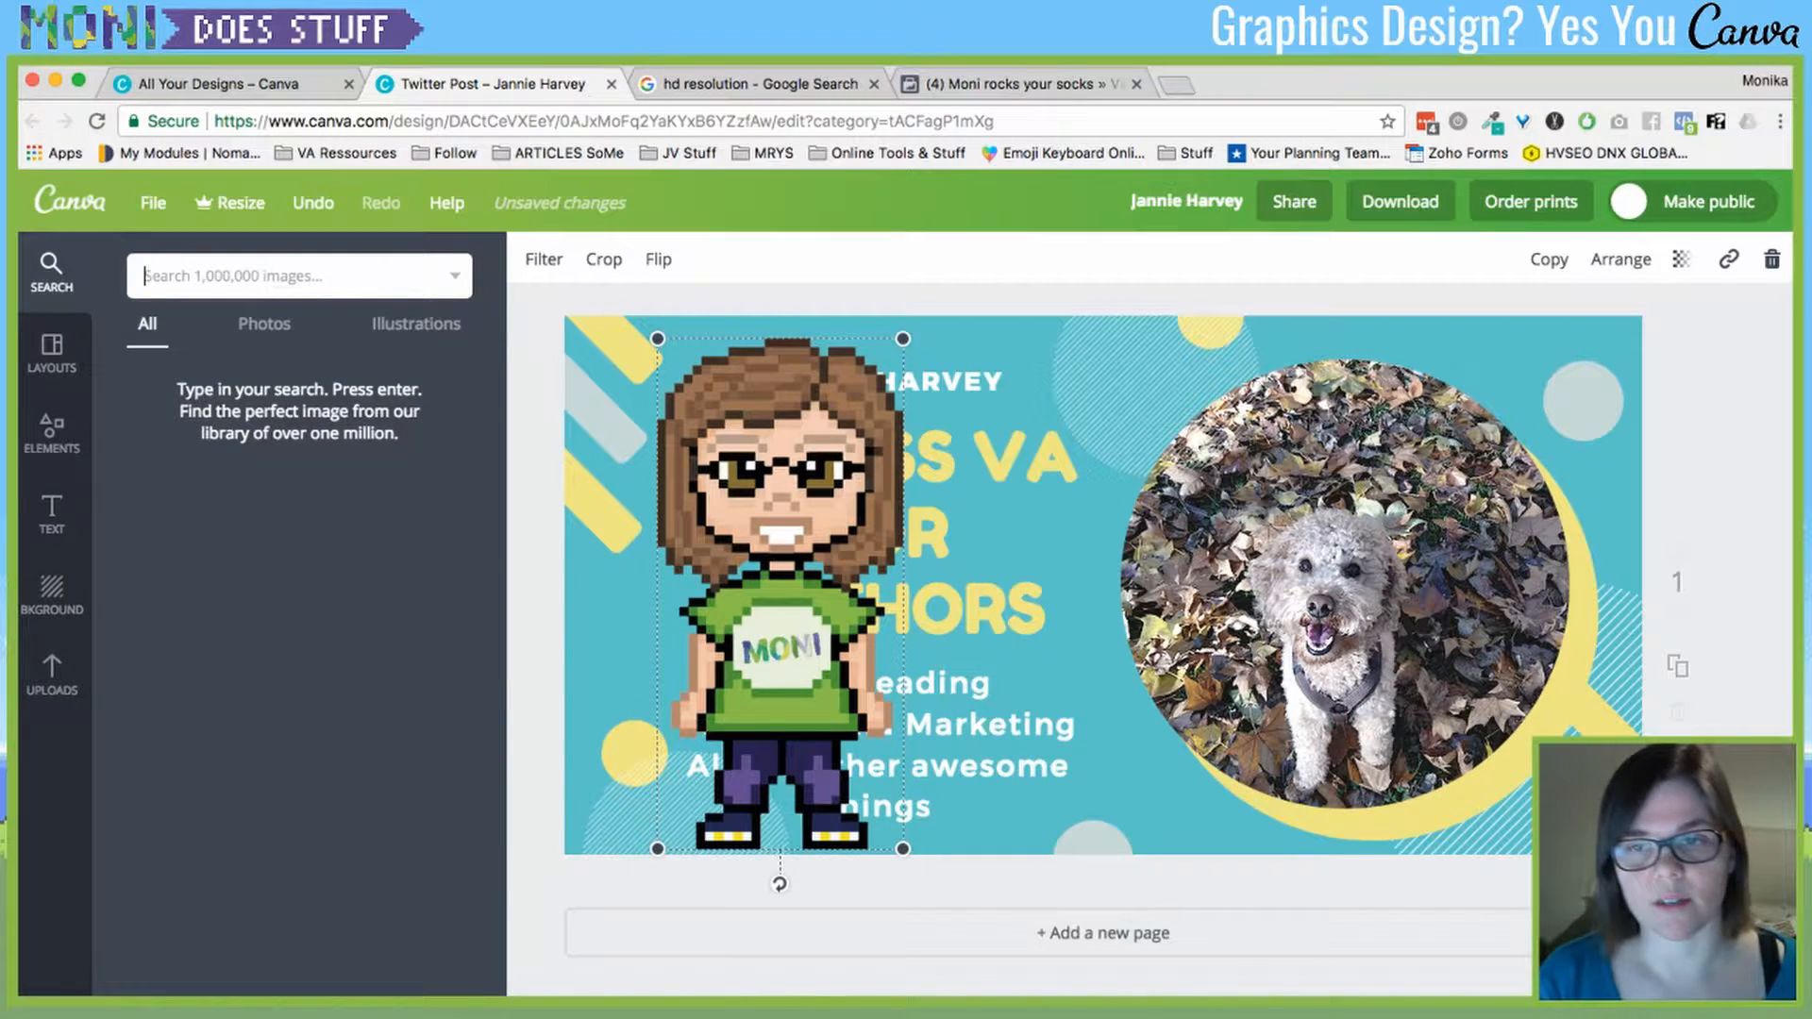
- Search the image library for 'book' and scroll through the results
type("book")
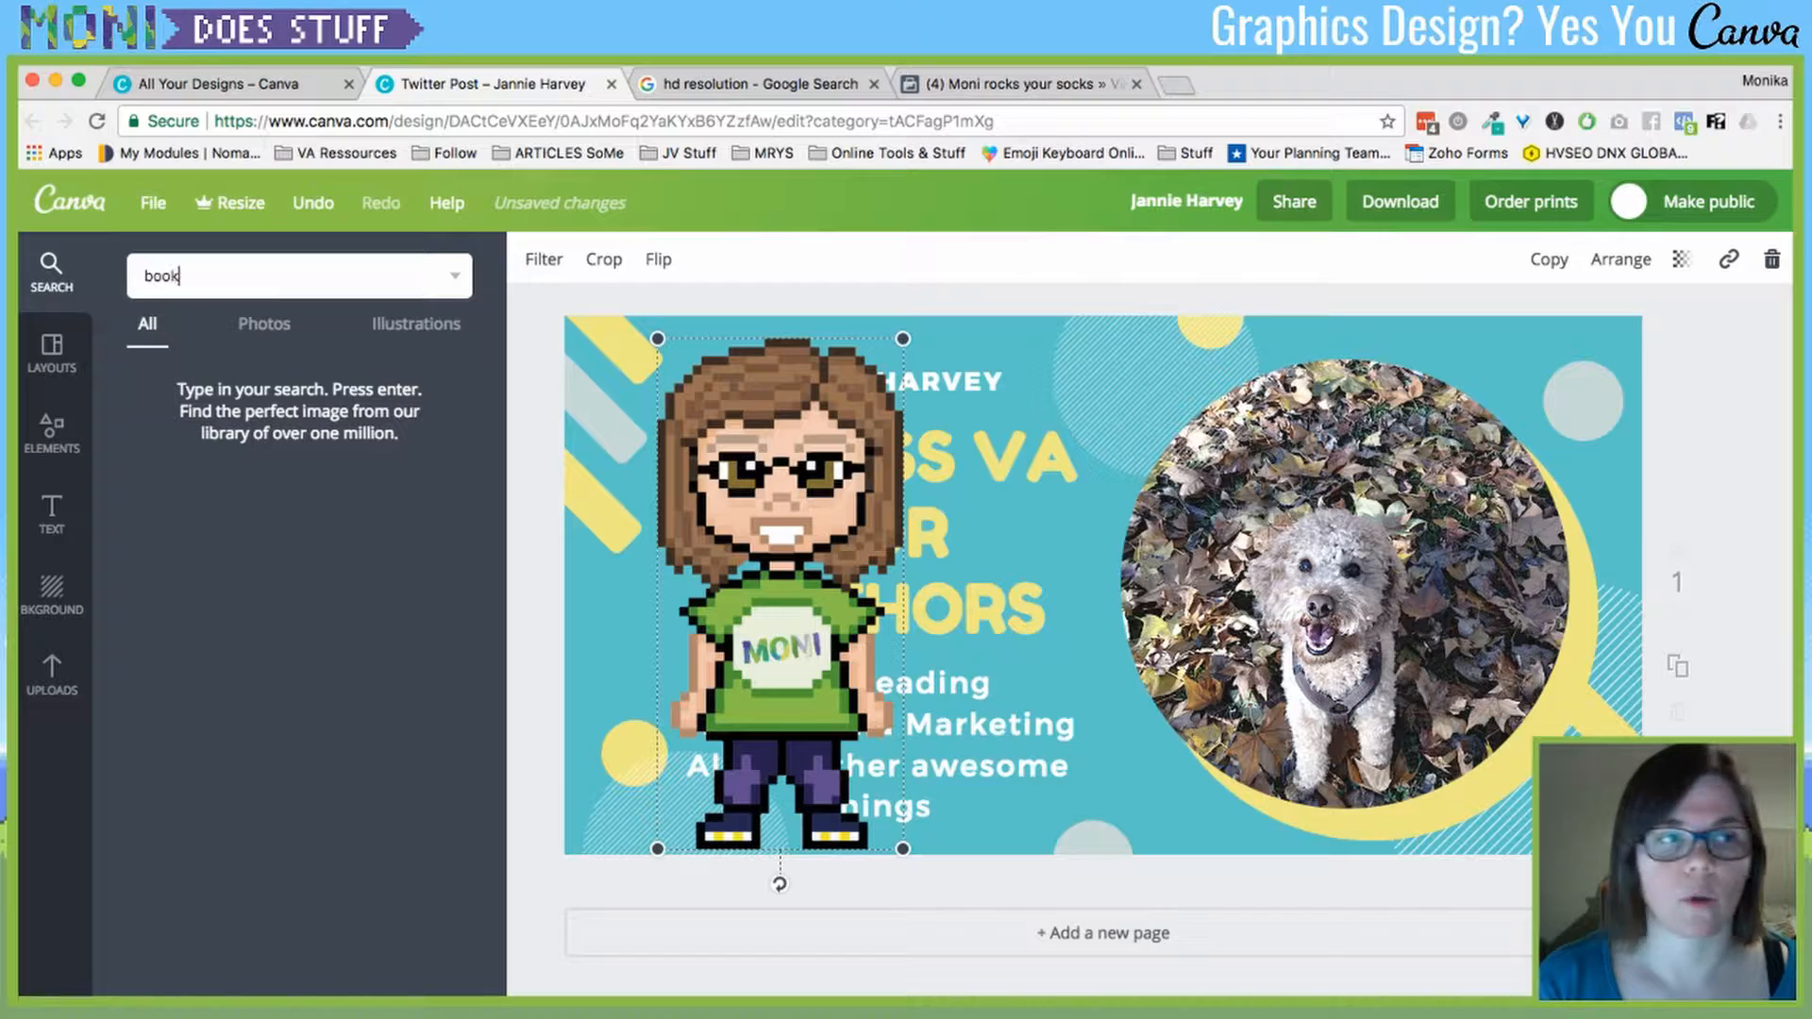
key("Return")
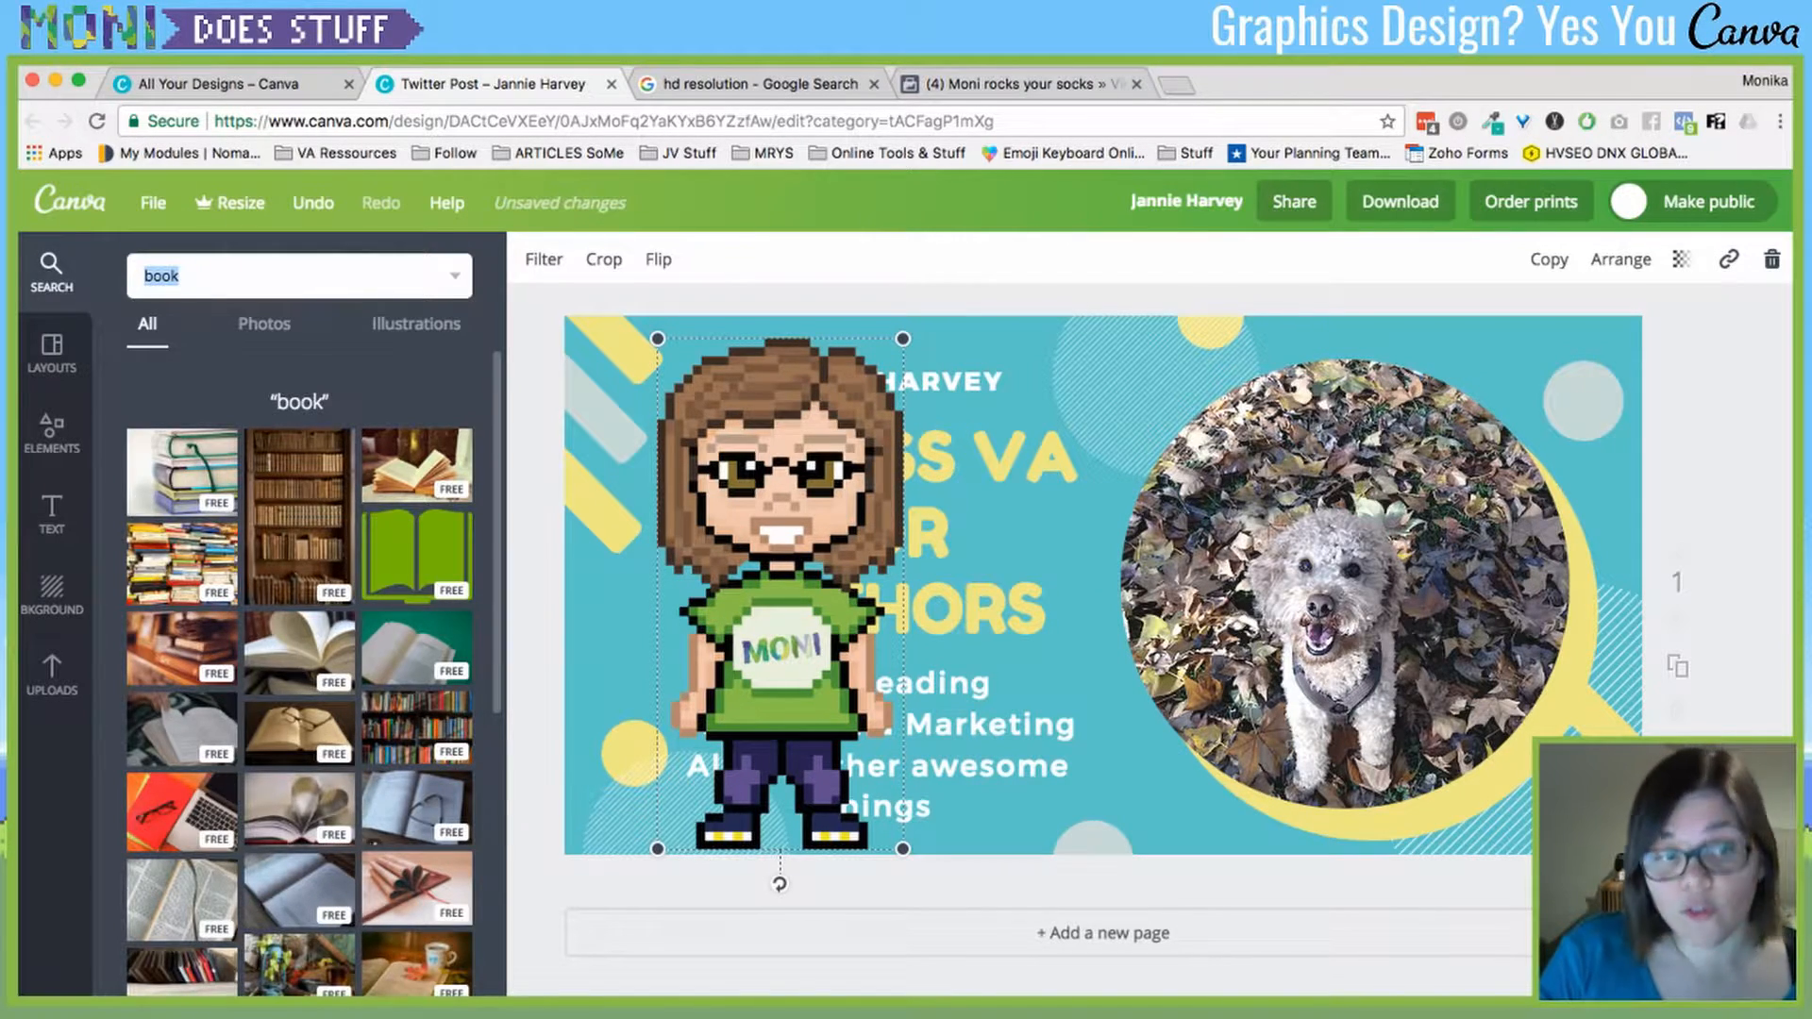
scroll(415, 811, "down", 5)
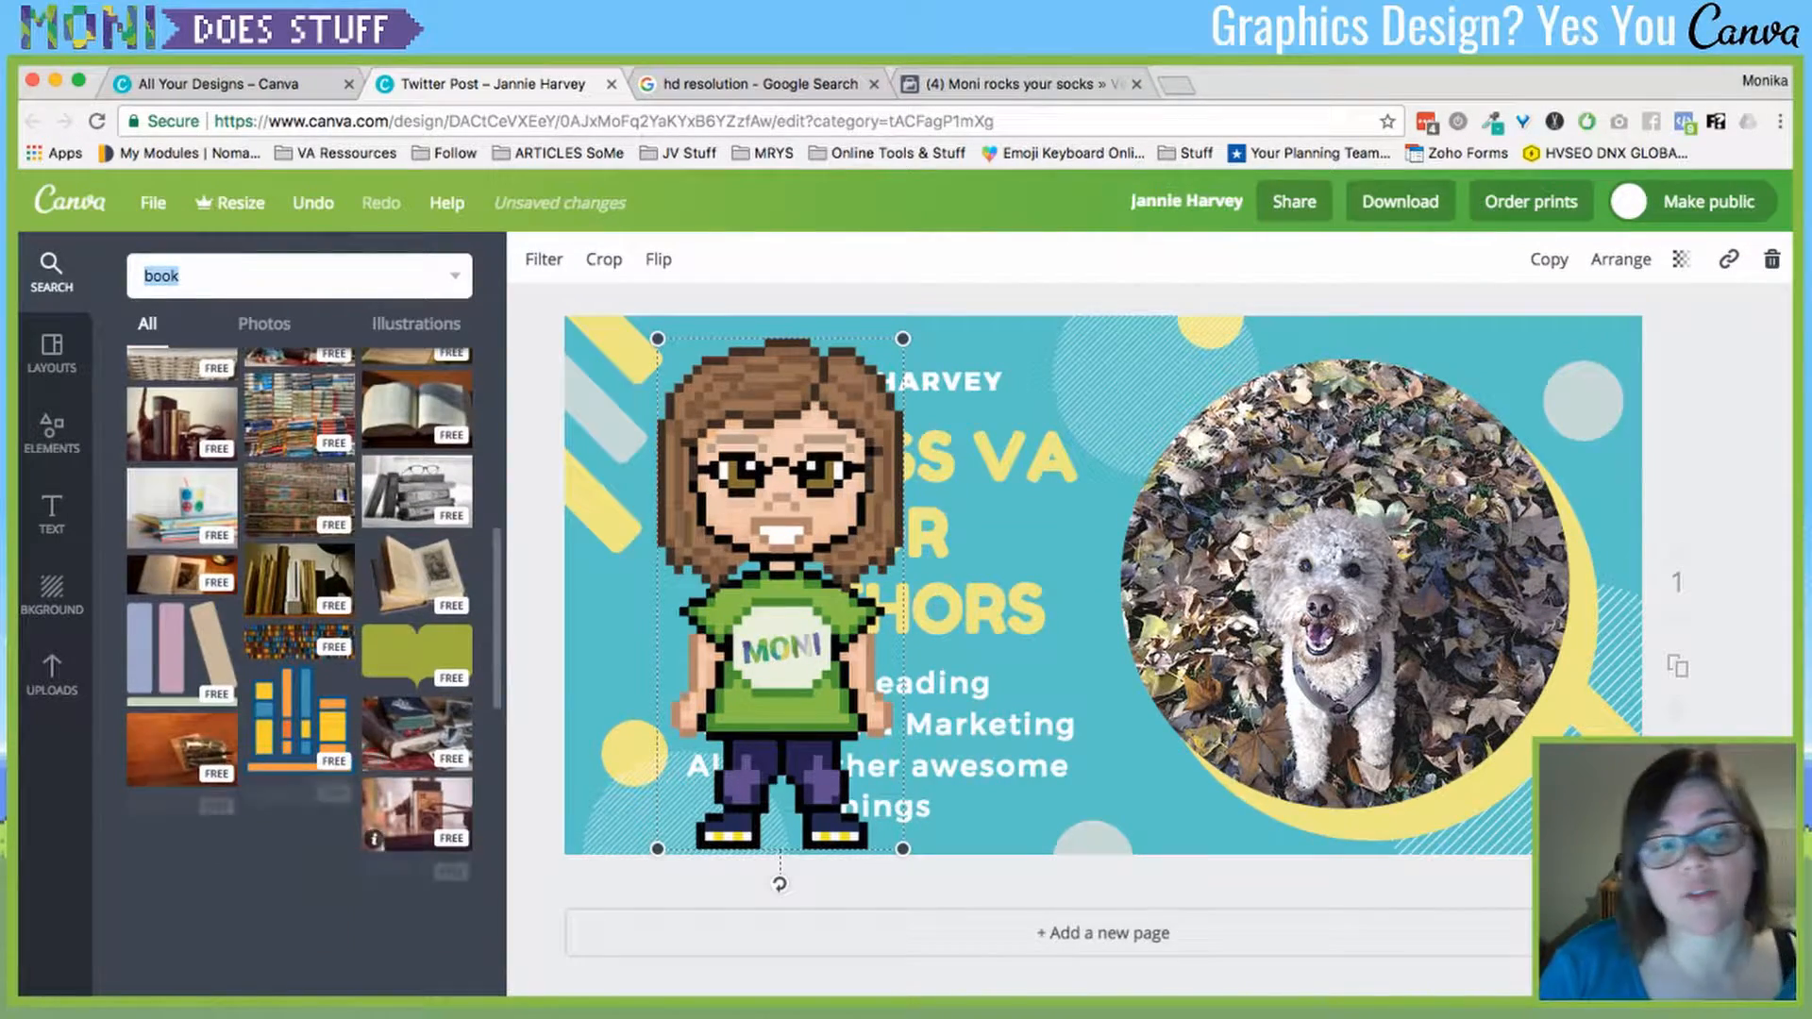
scroll(311, 669, "down", 5)
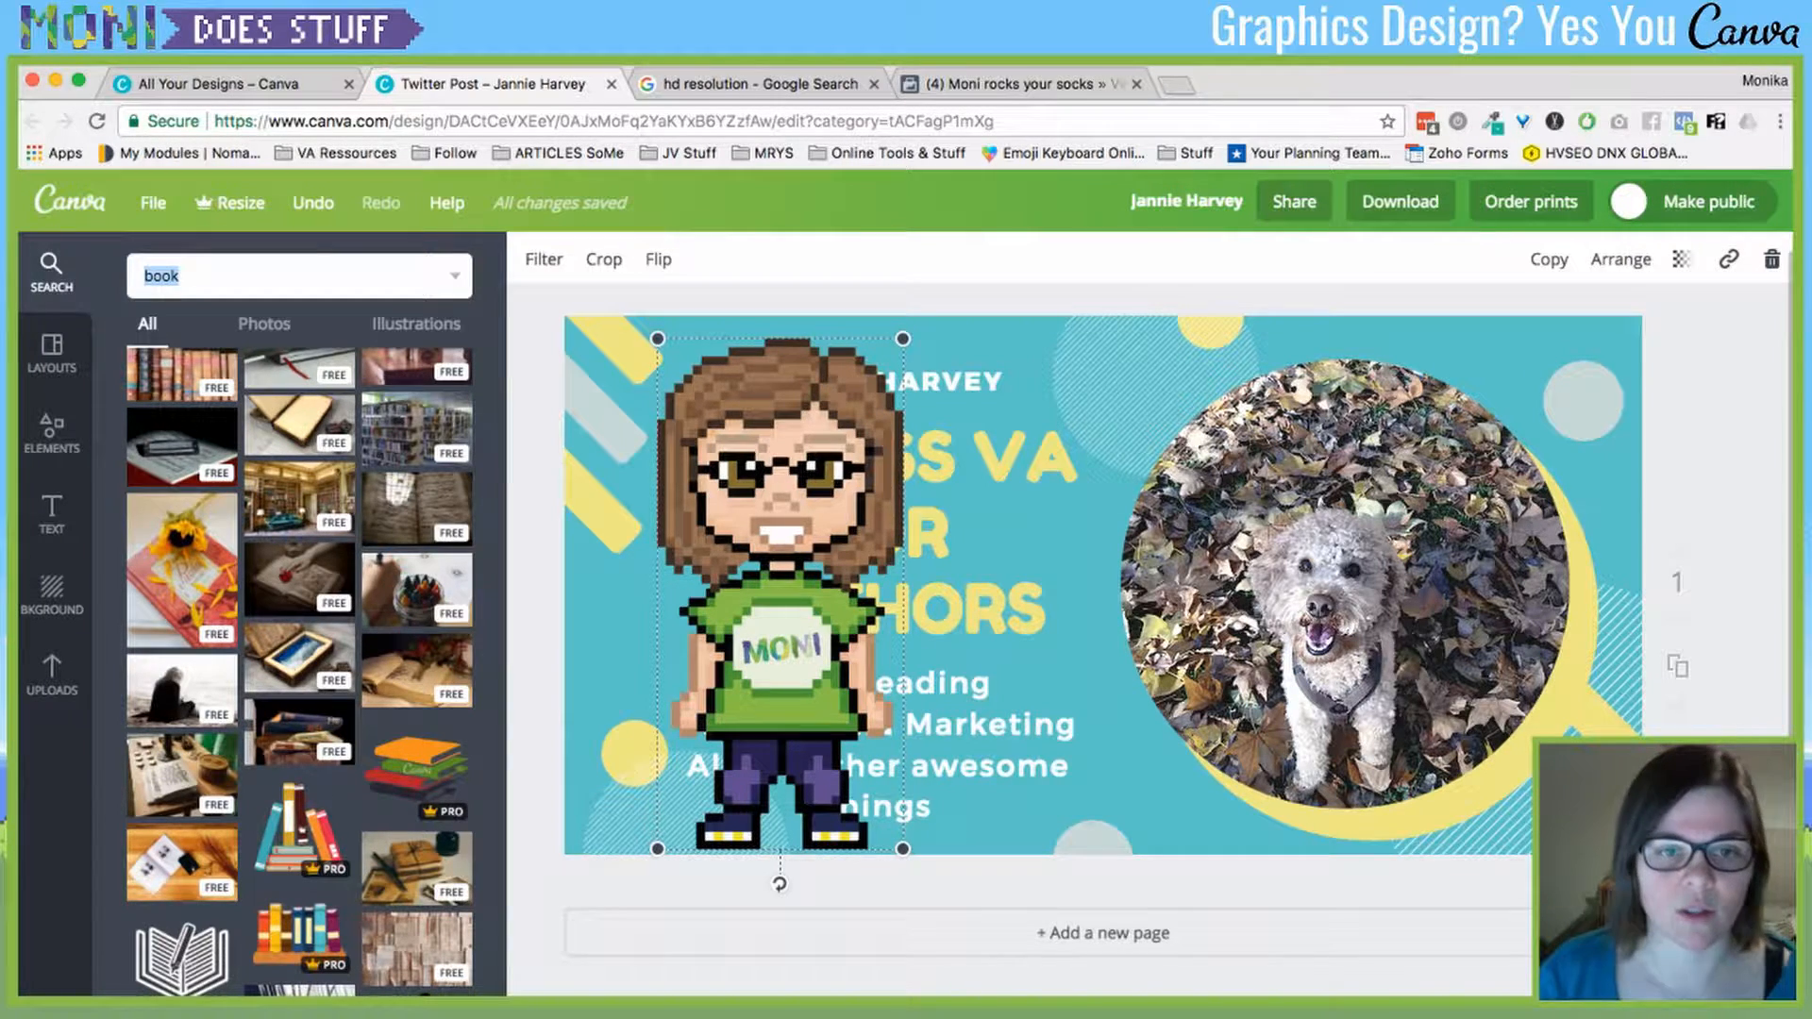
- Shift the avatar slightly left, check the Download options, then delete the avatar
left_click_drag(781, 593, 715, 585)
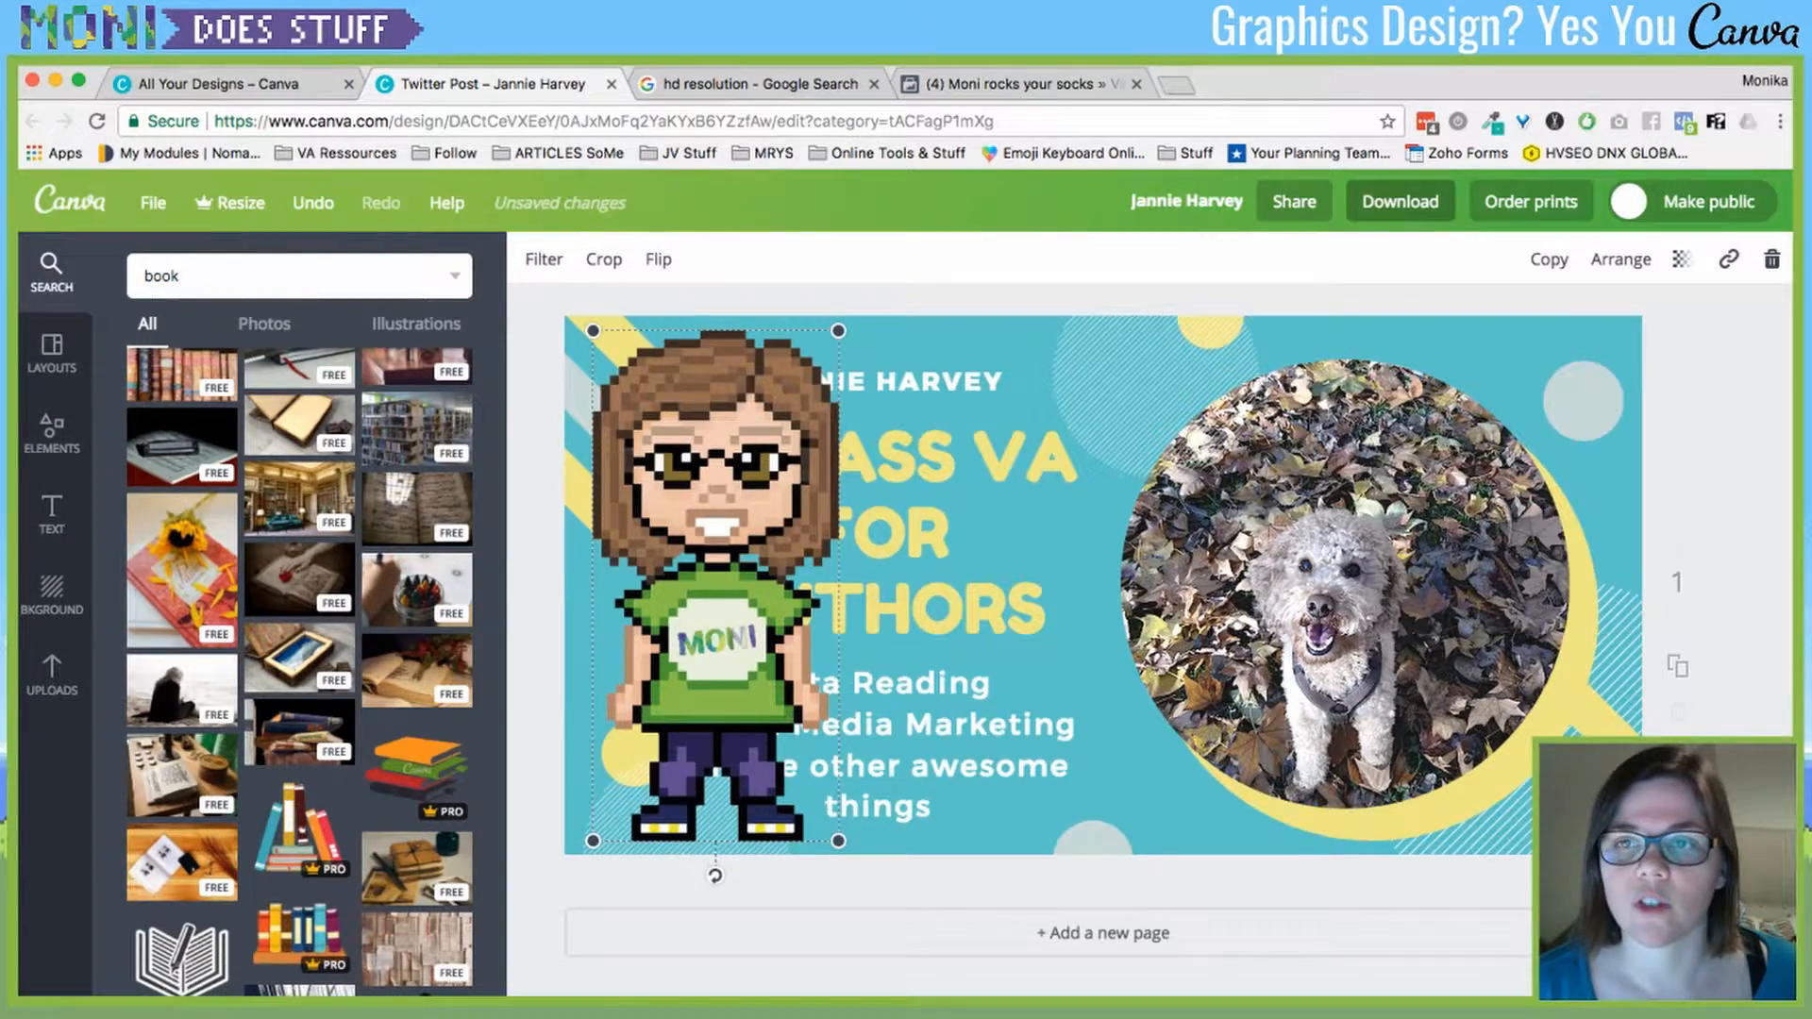
left_click(1400, 201)
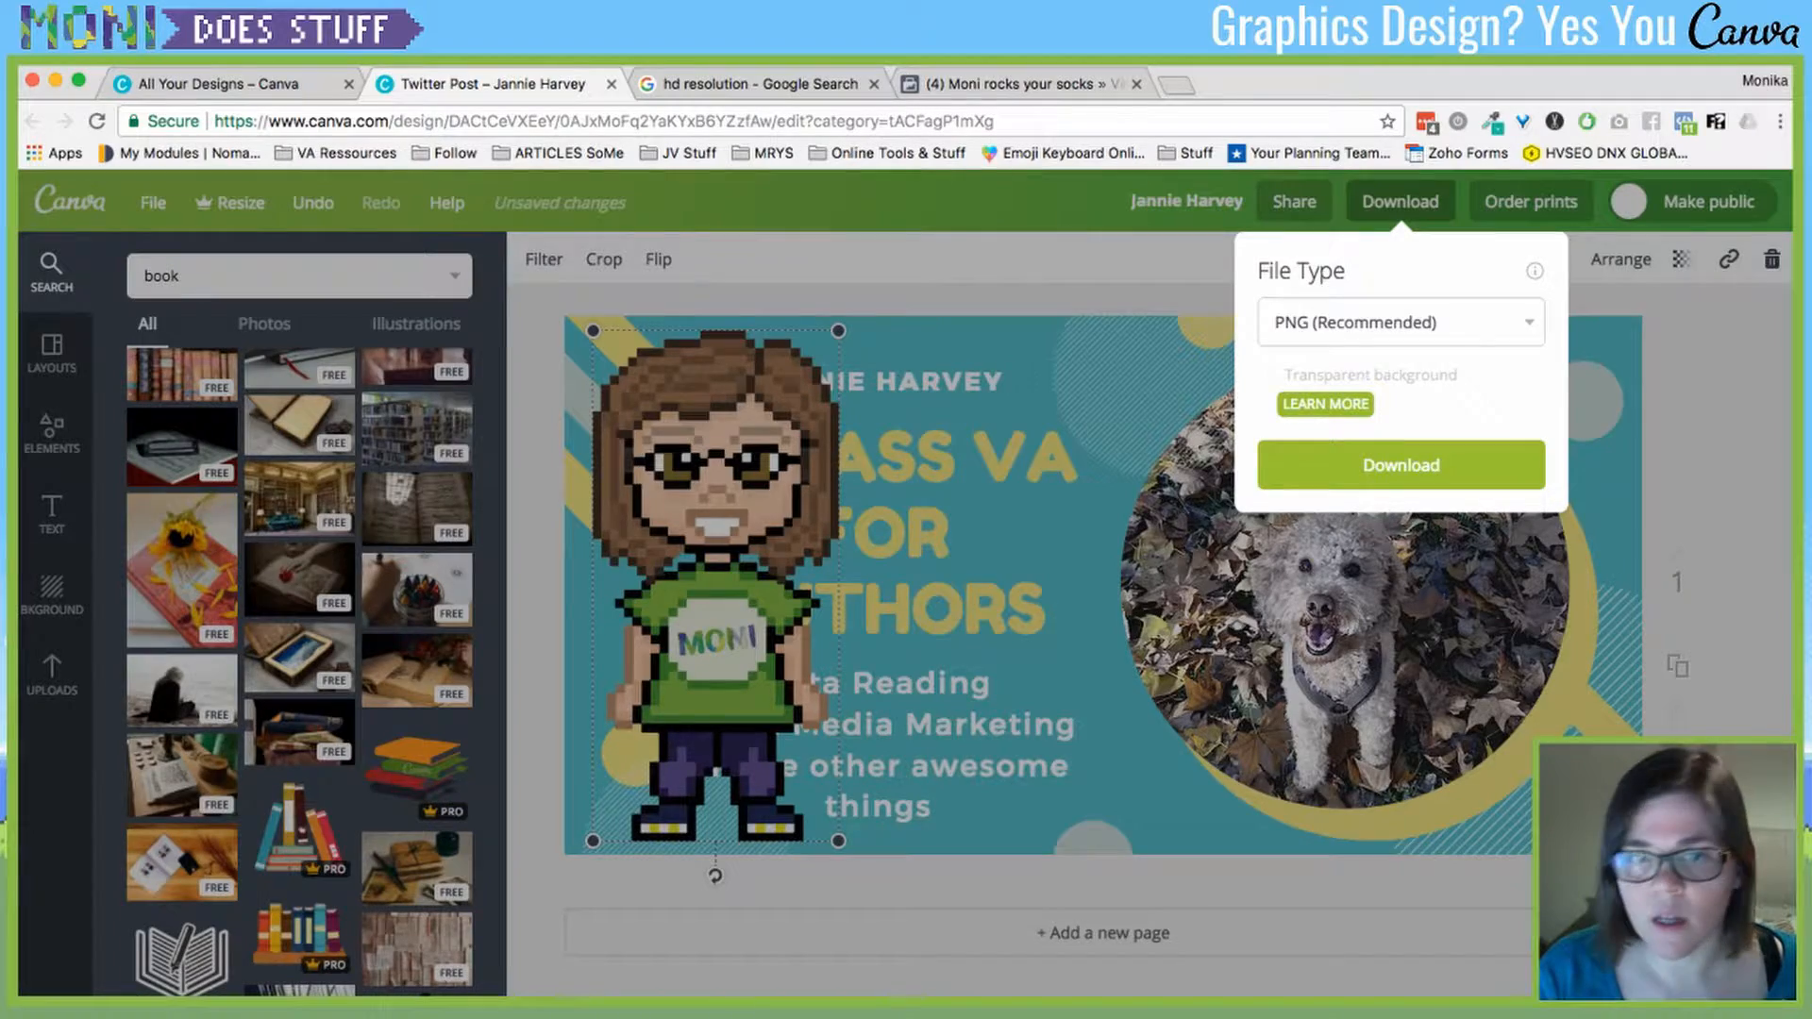
key("Escape")
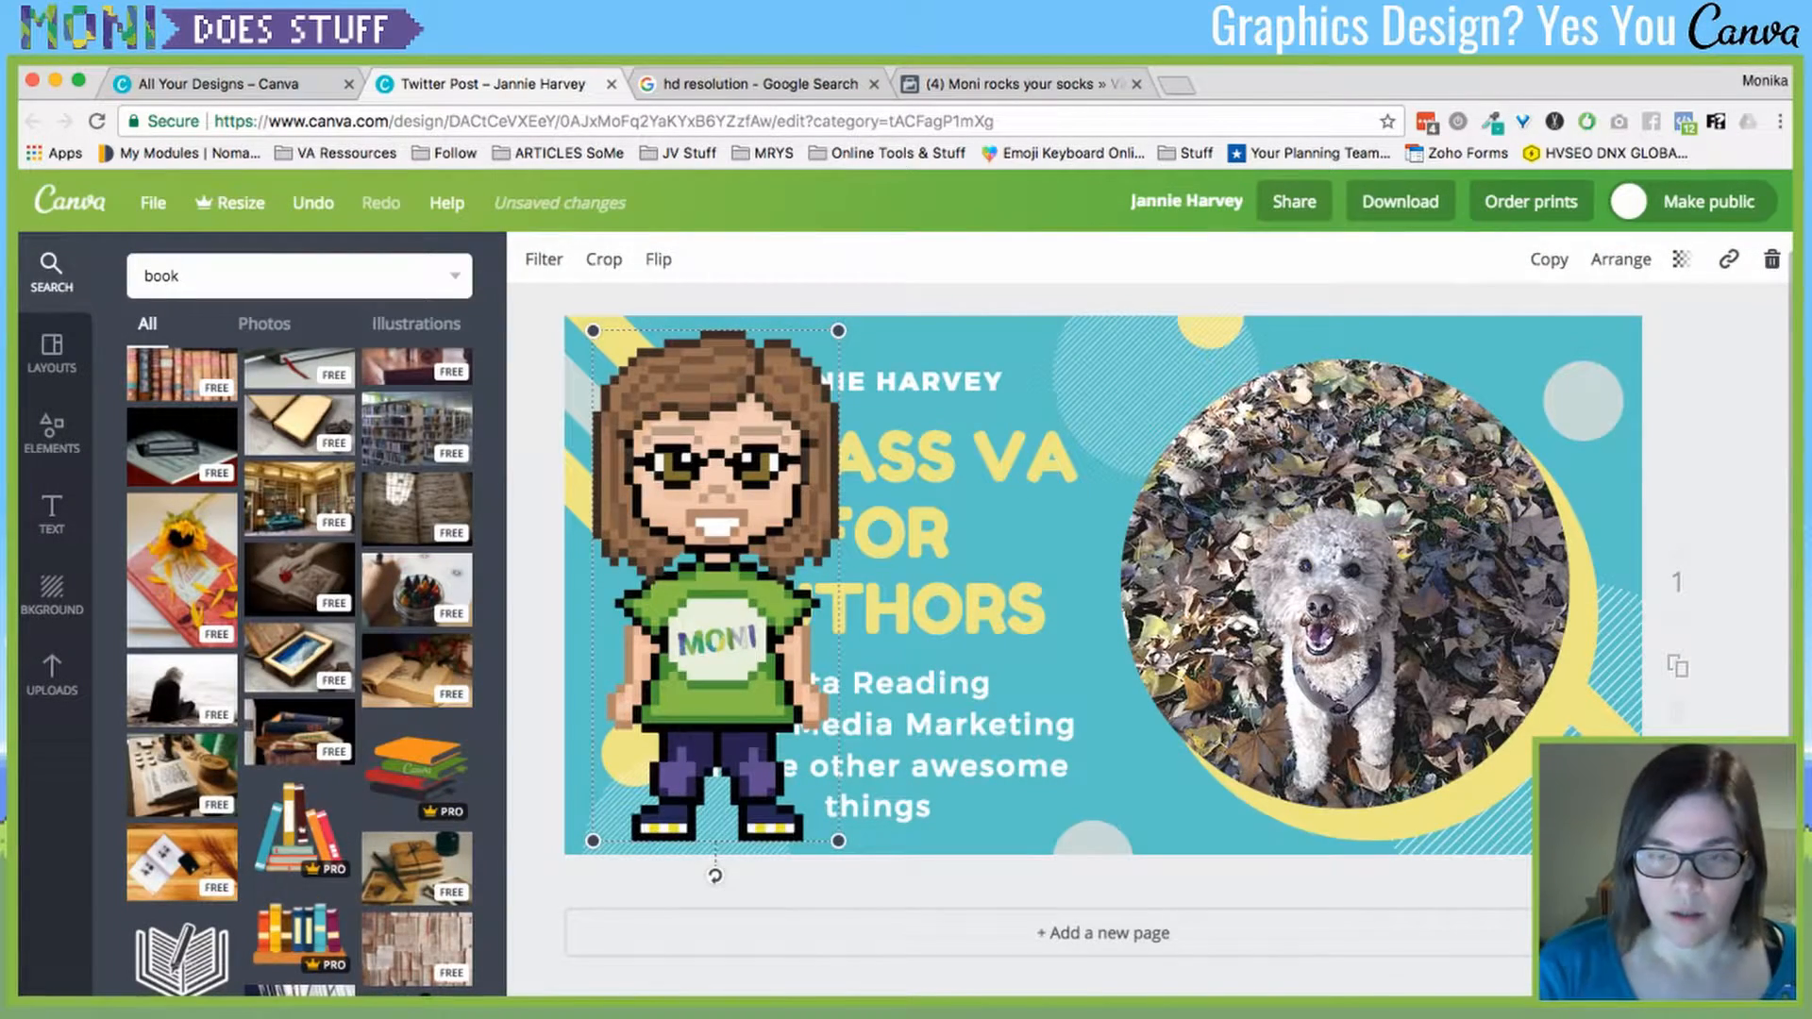
key("Delete")
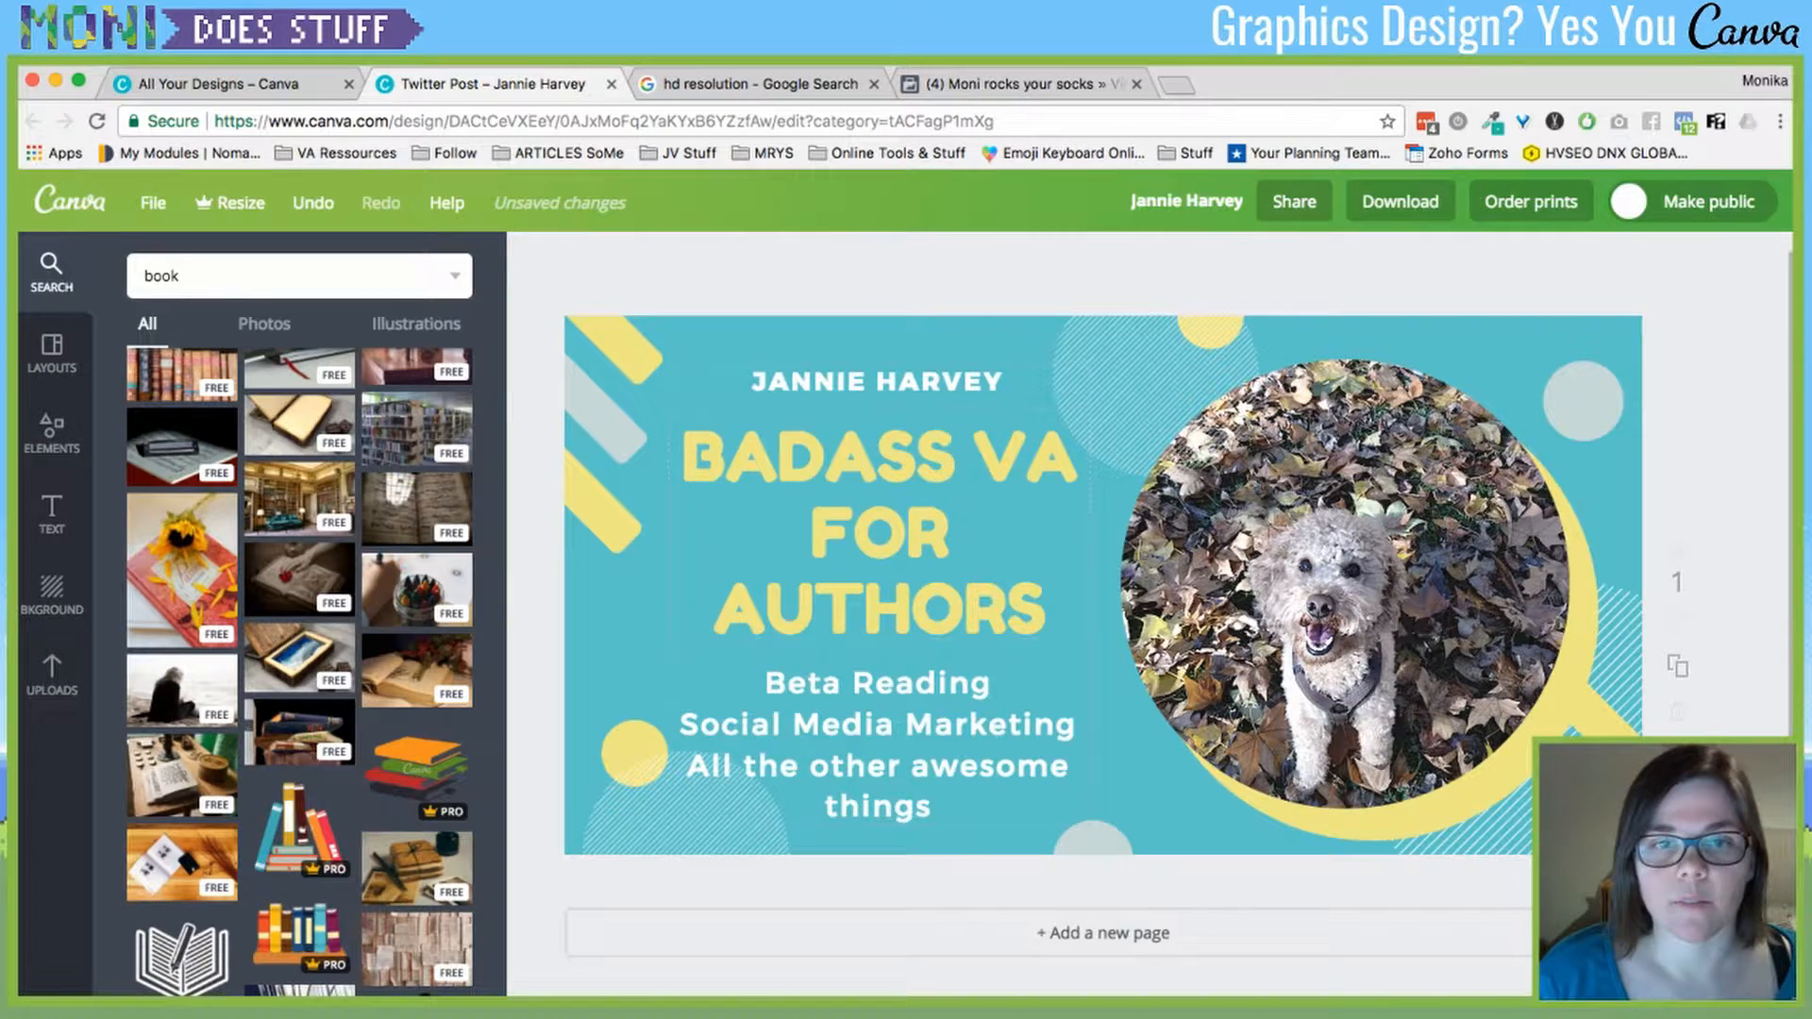
- Undo the last change, then open the colour choices for the top-left diagonal stripes
key("super+z")
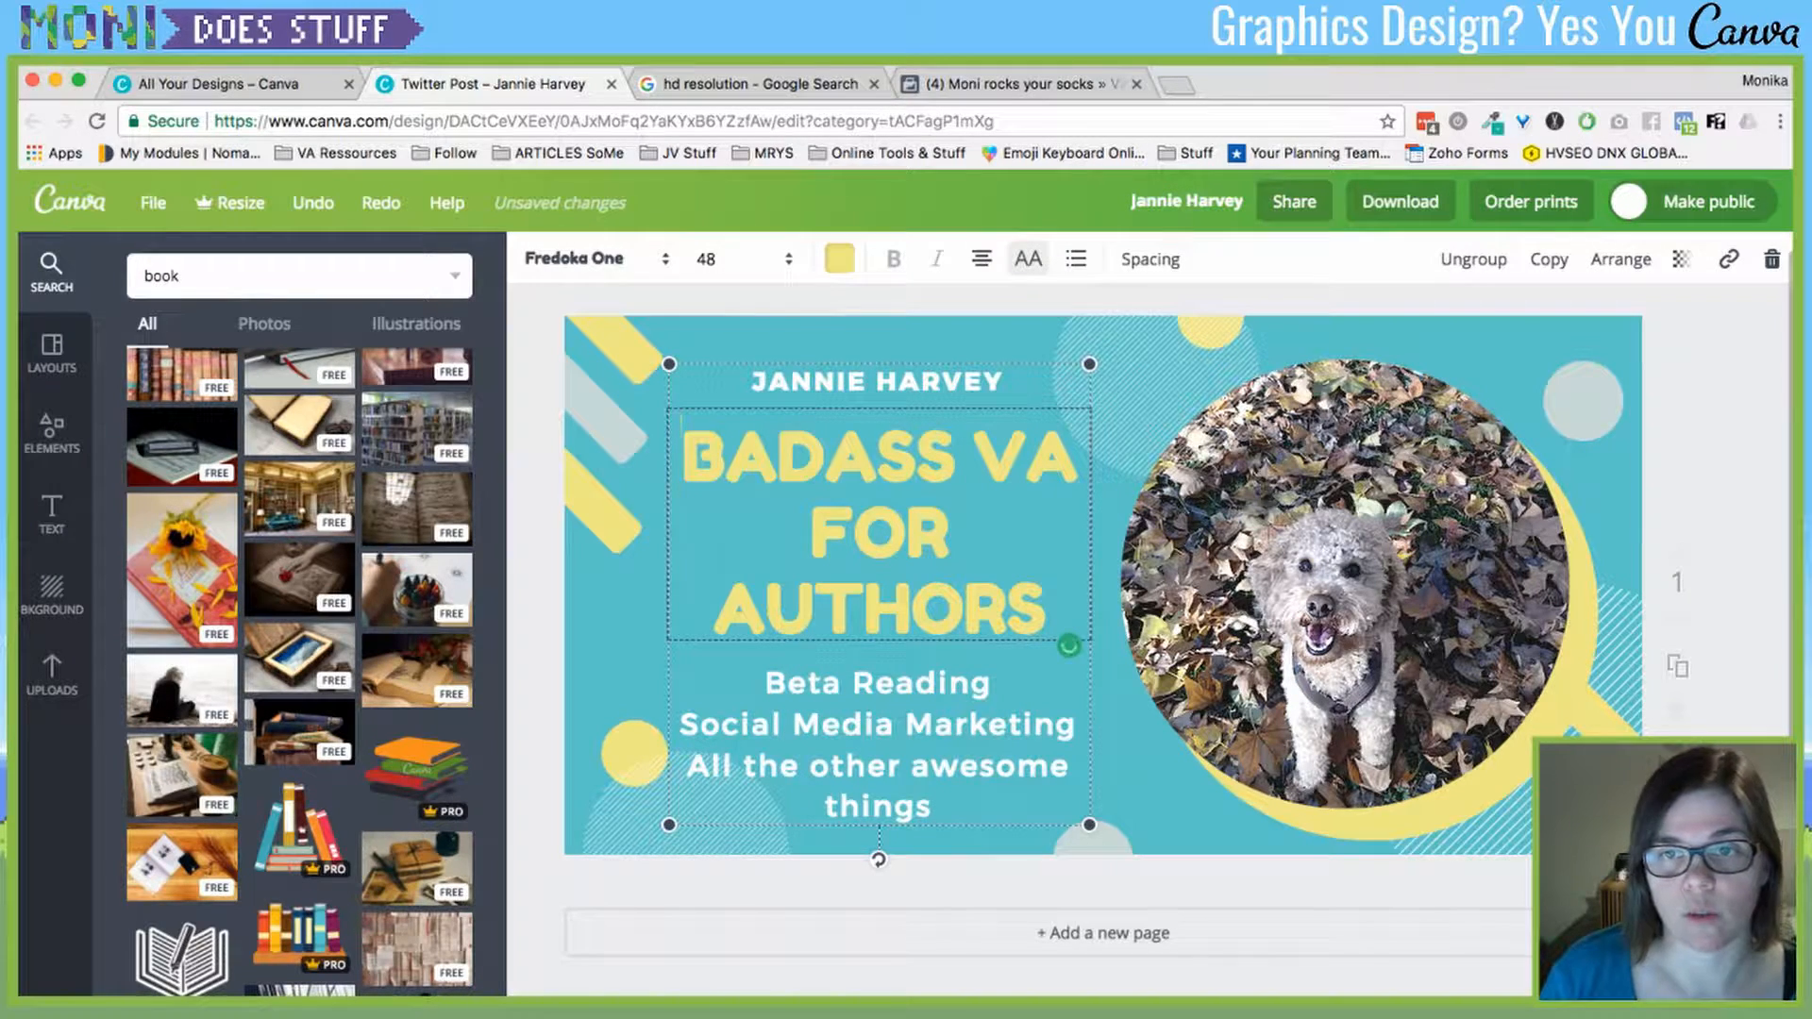
key("Escape")
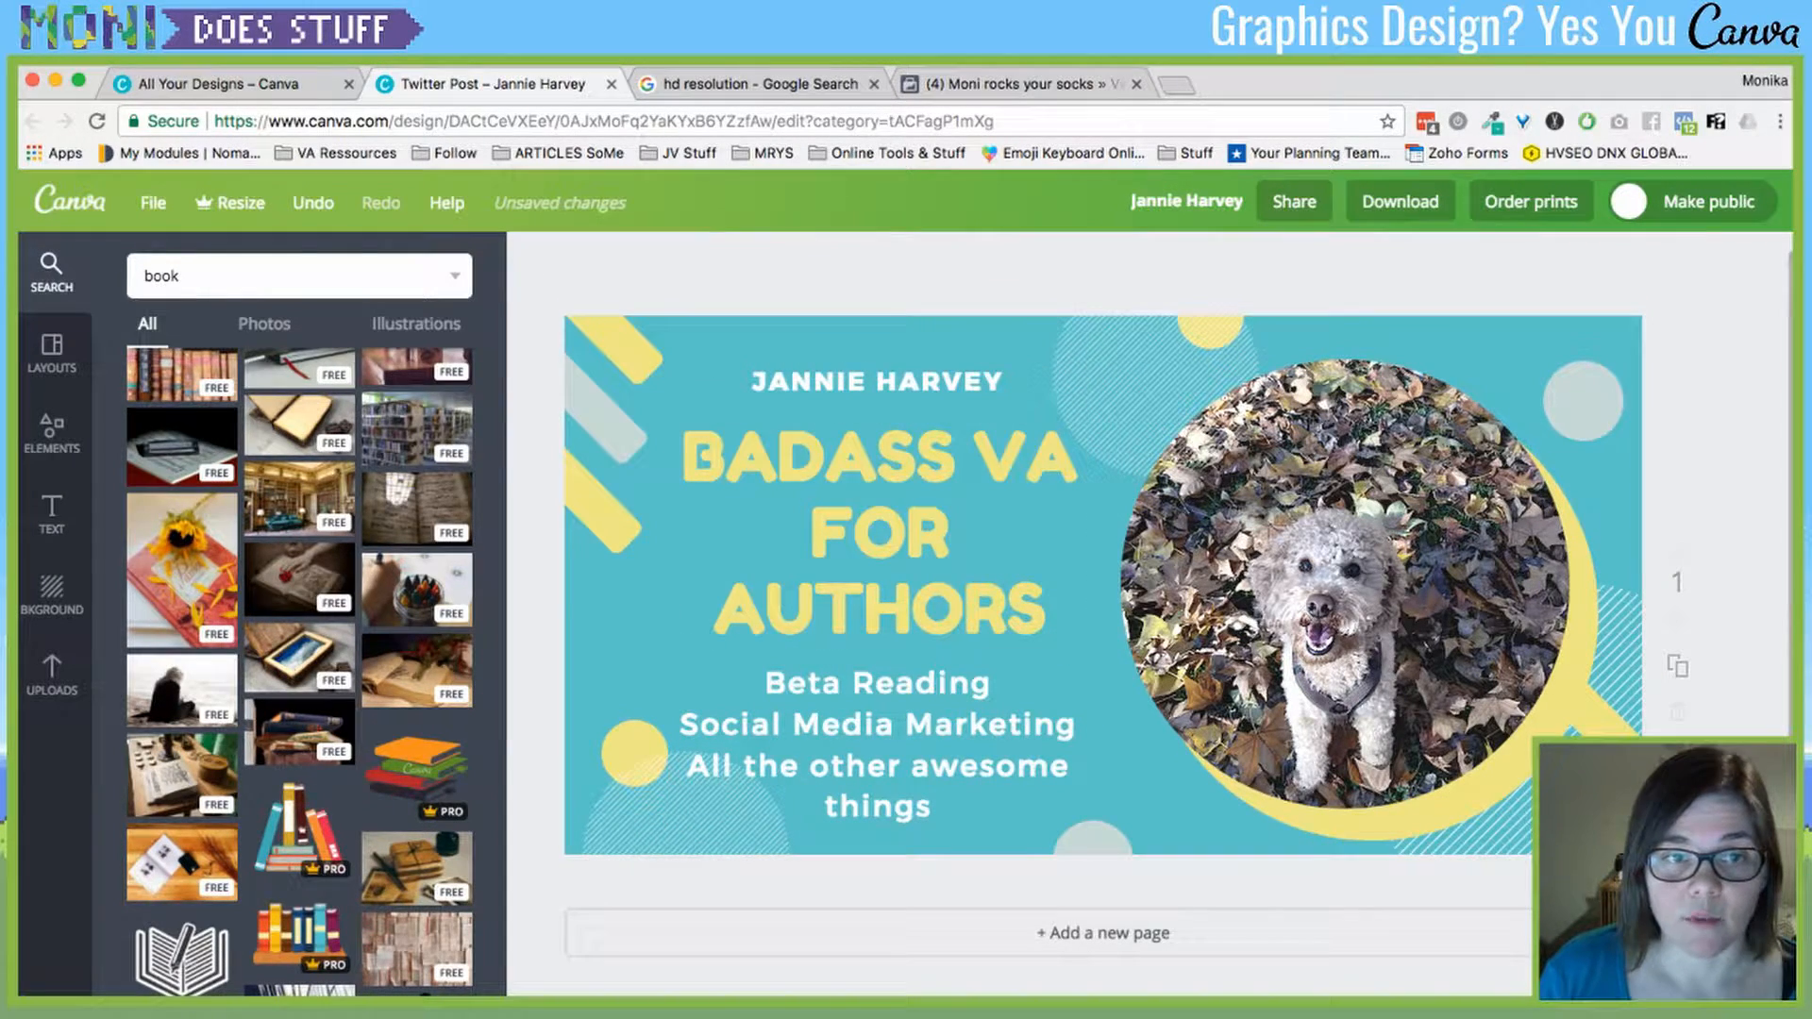
left_click(611, 425)
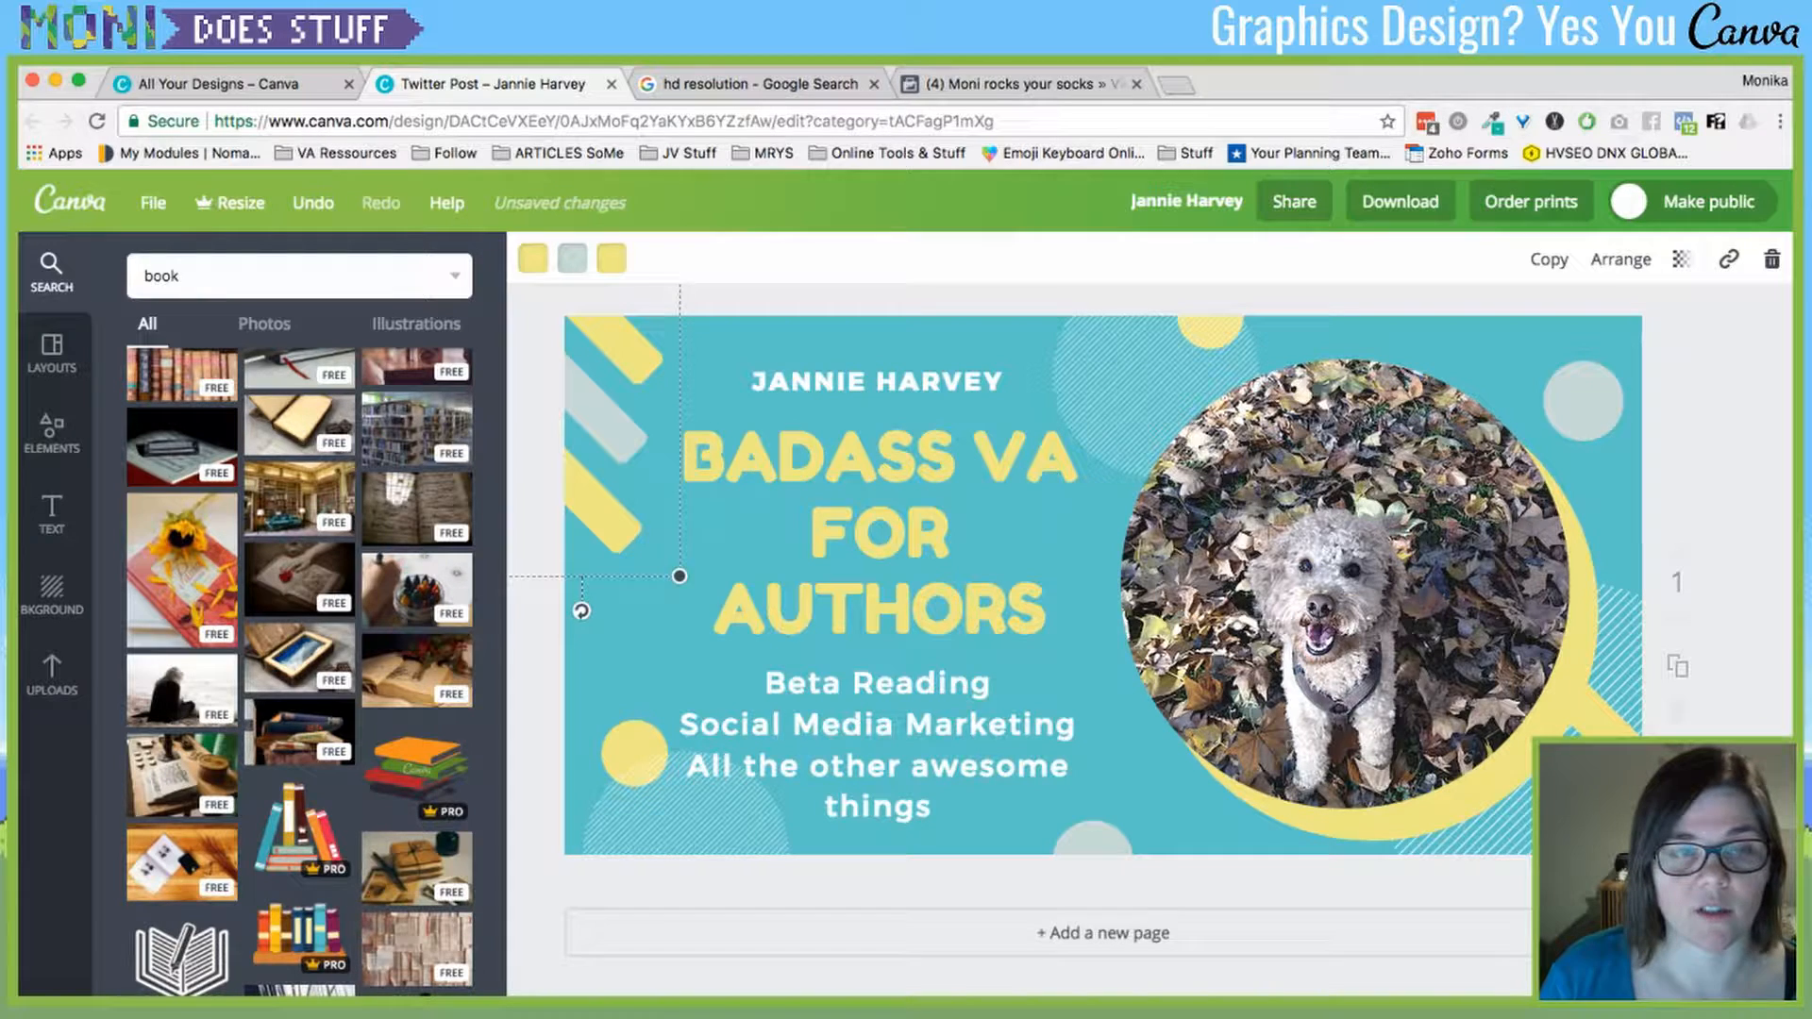
left_click(612, 257)
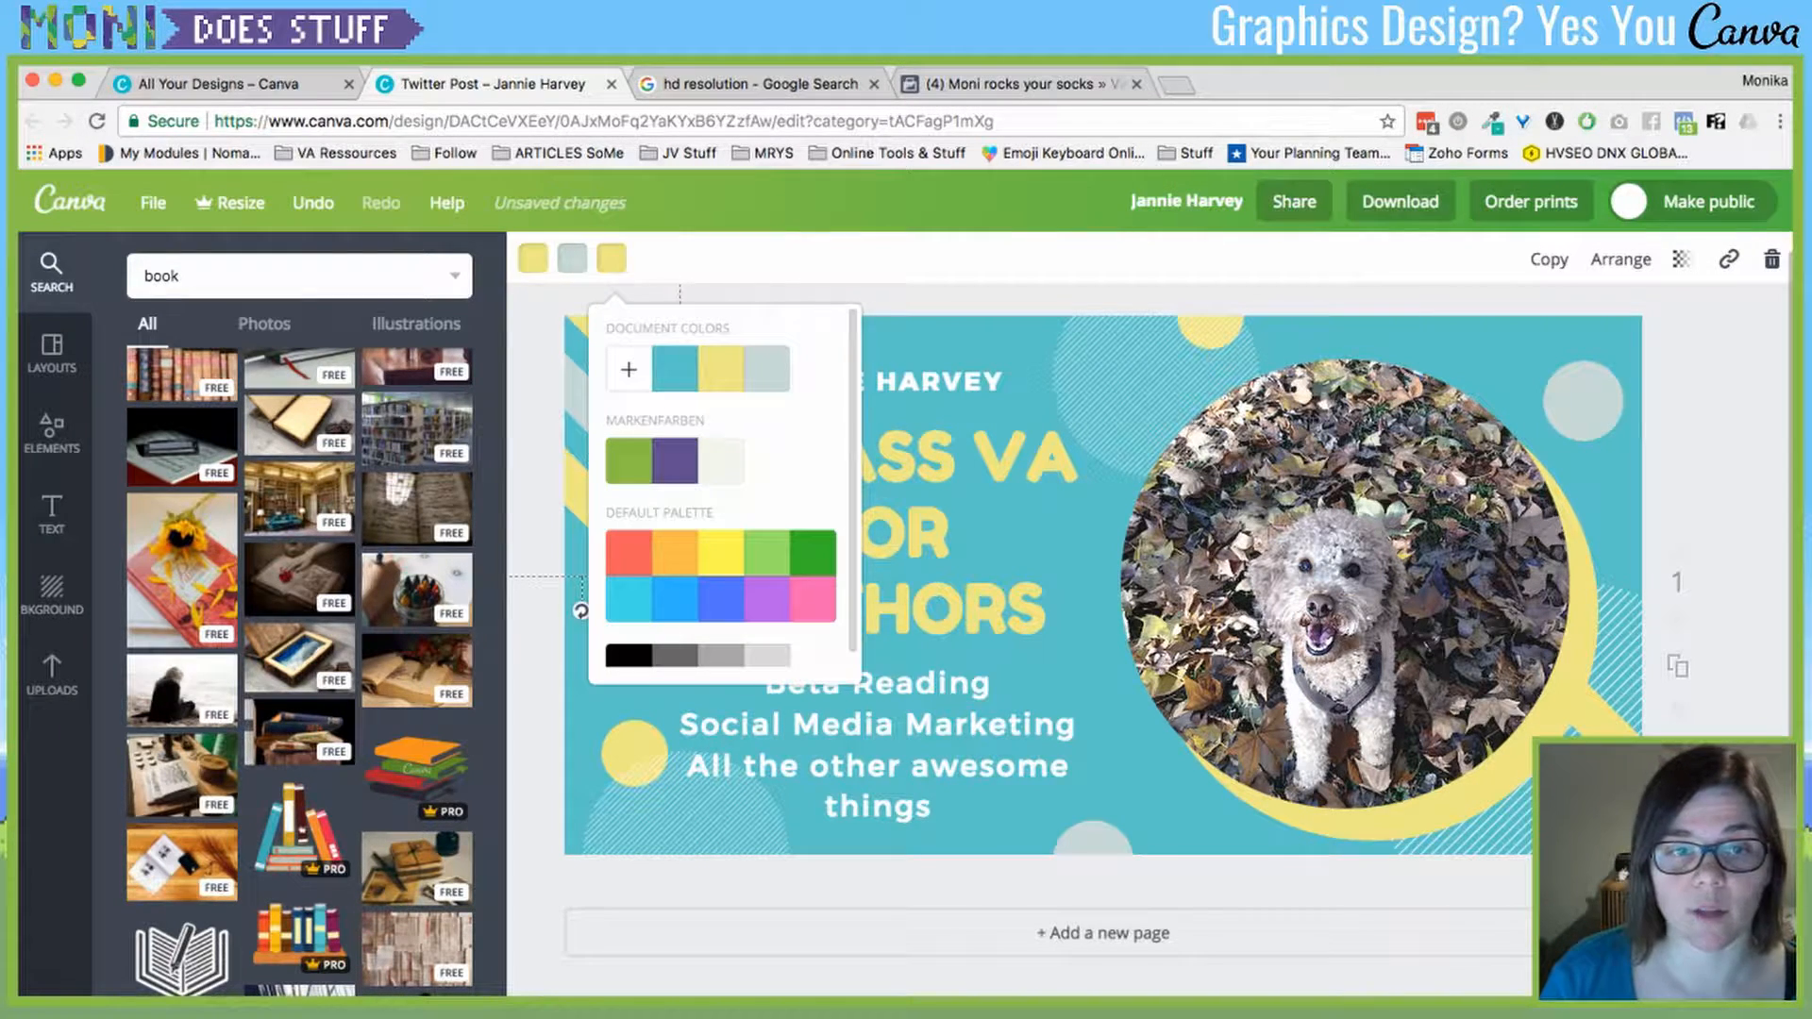
- Make one top-left stripe green and the small lower-left circle red (ff0000)
left_click(629, 461)
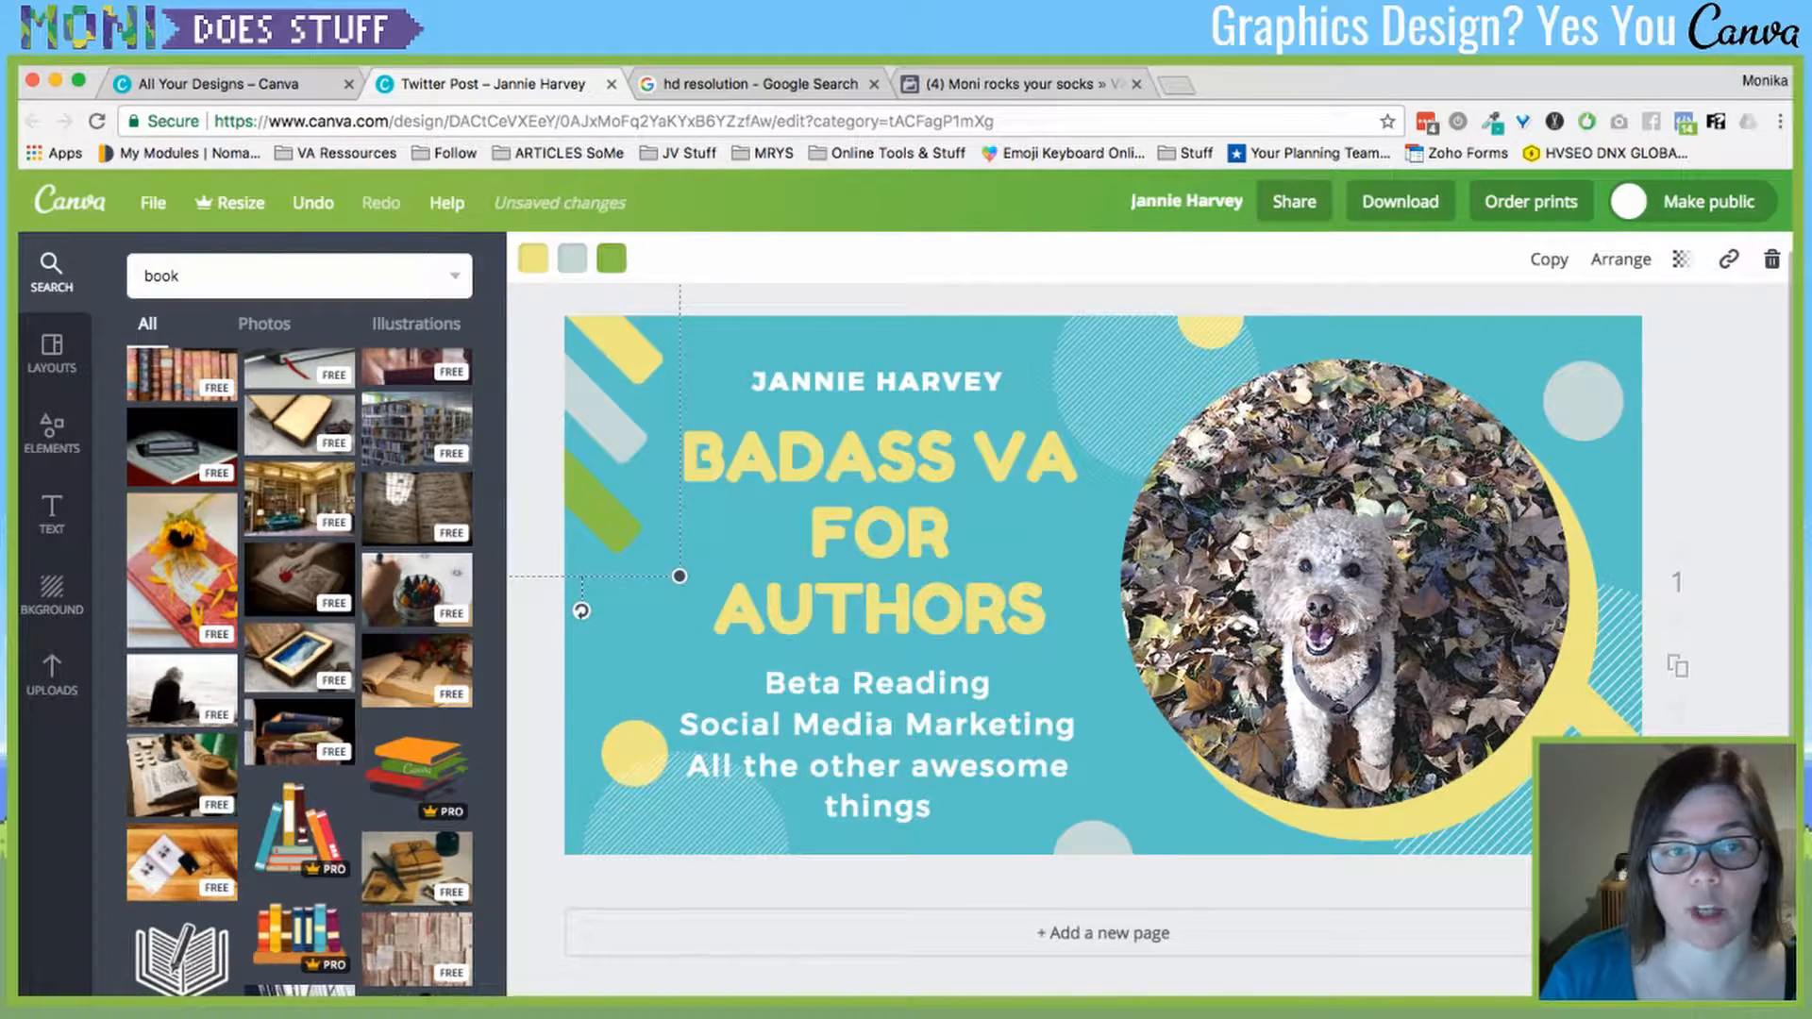
left_click(633, 752)
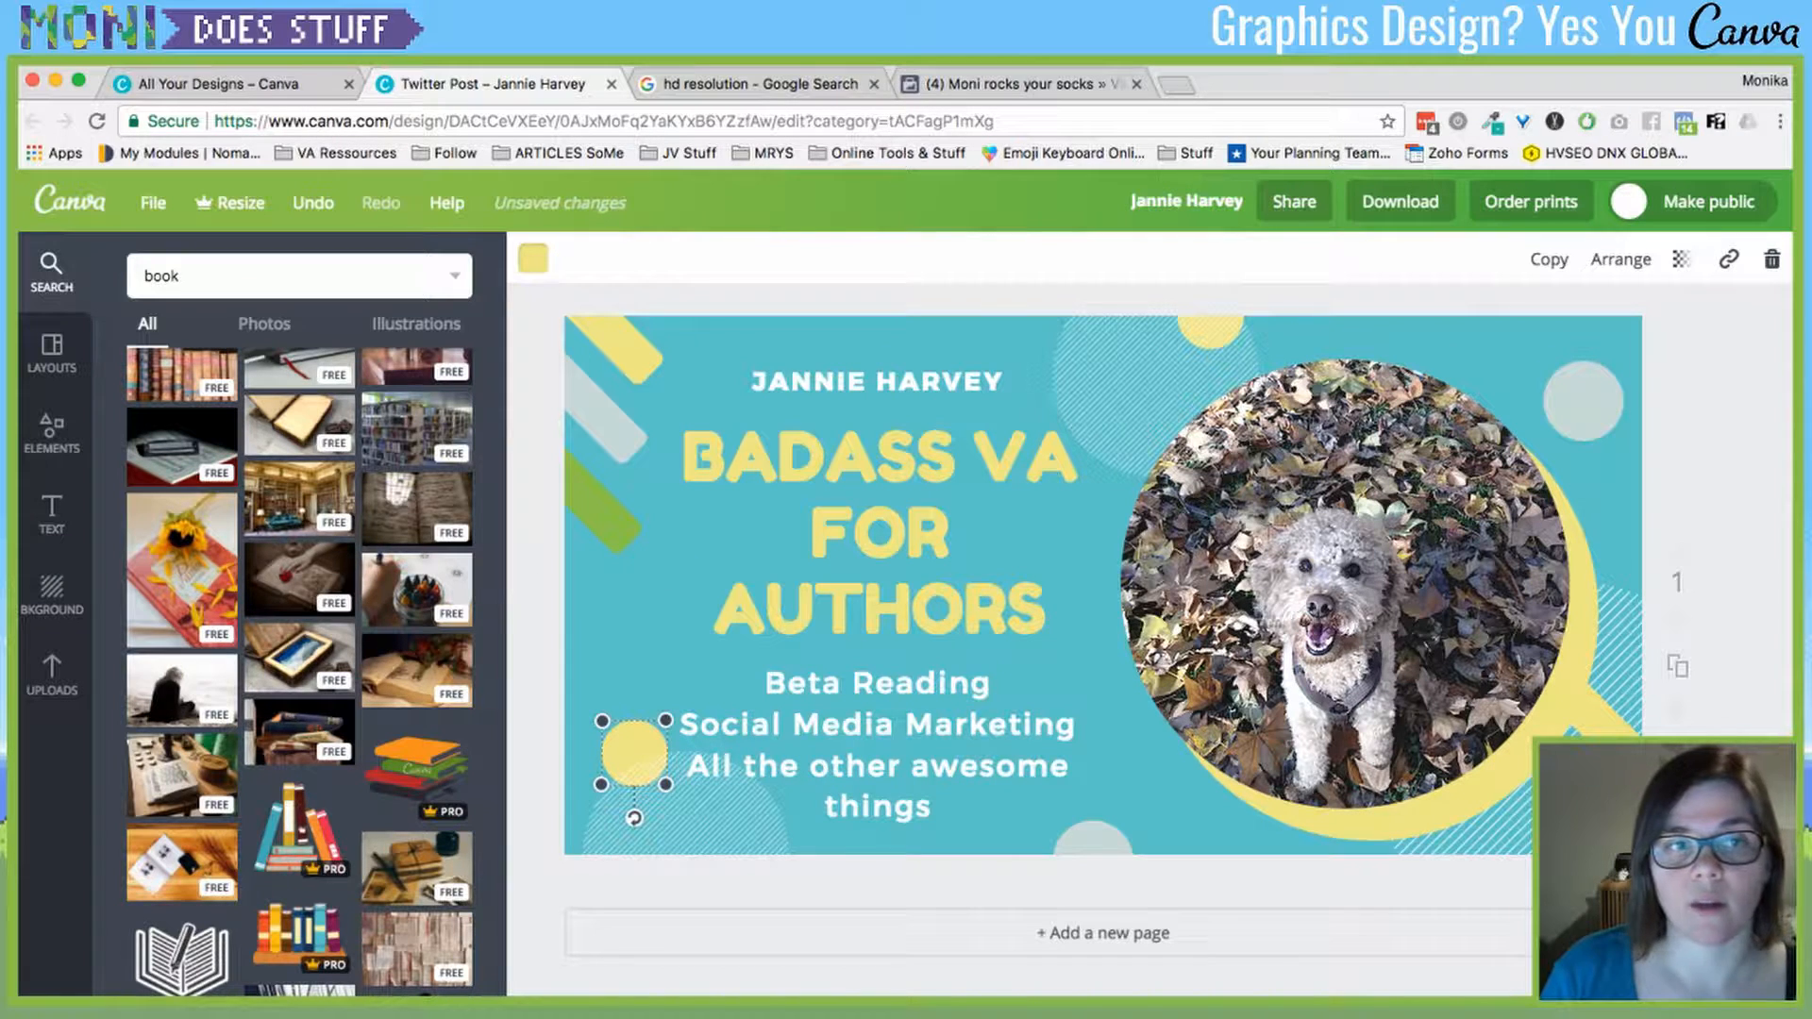
left_click(533, 258)
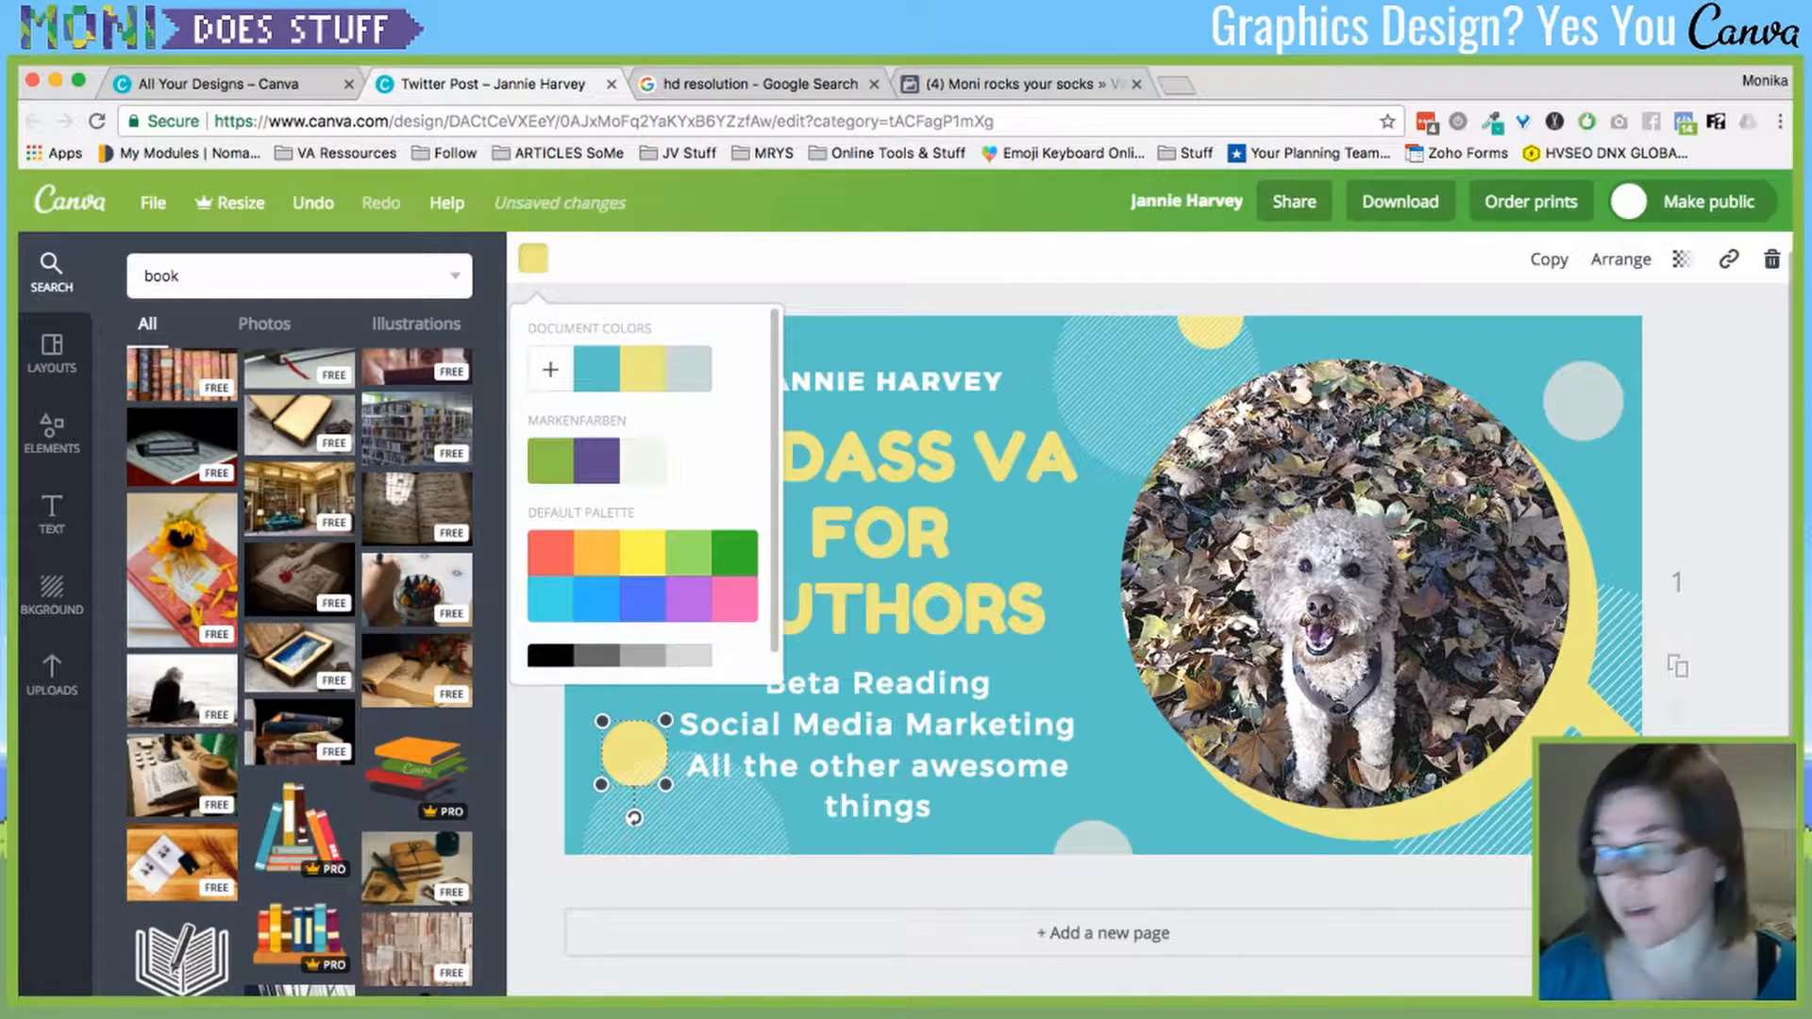
left_click(550, 369)
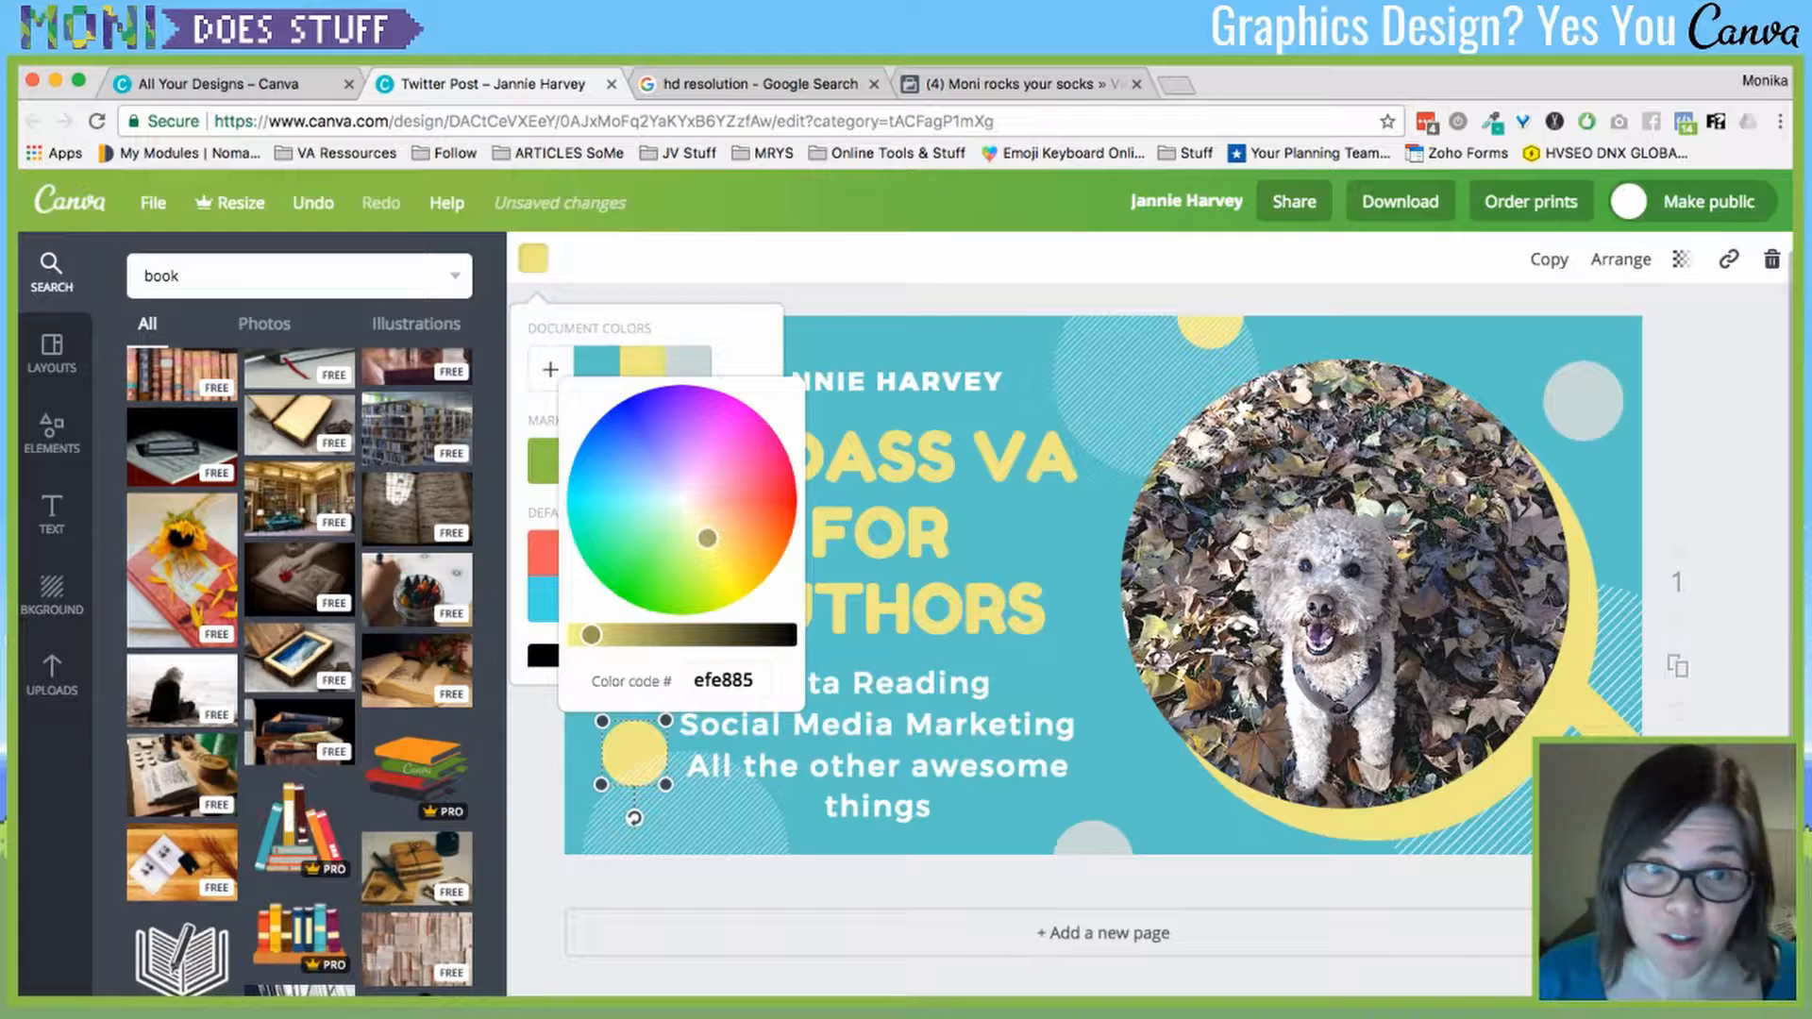
left_click(551, 369)
left_click(551, 369)
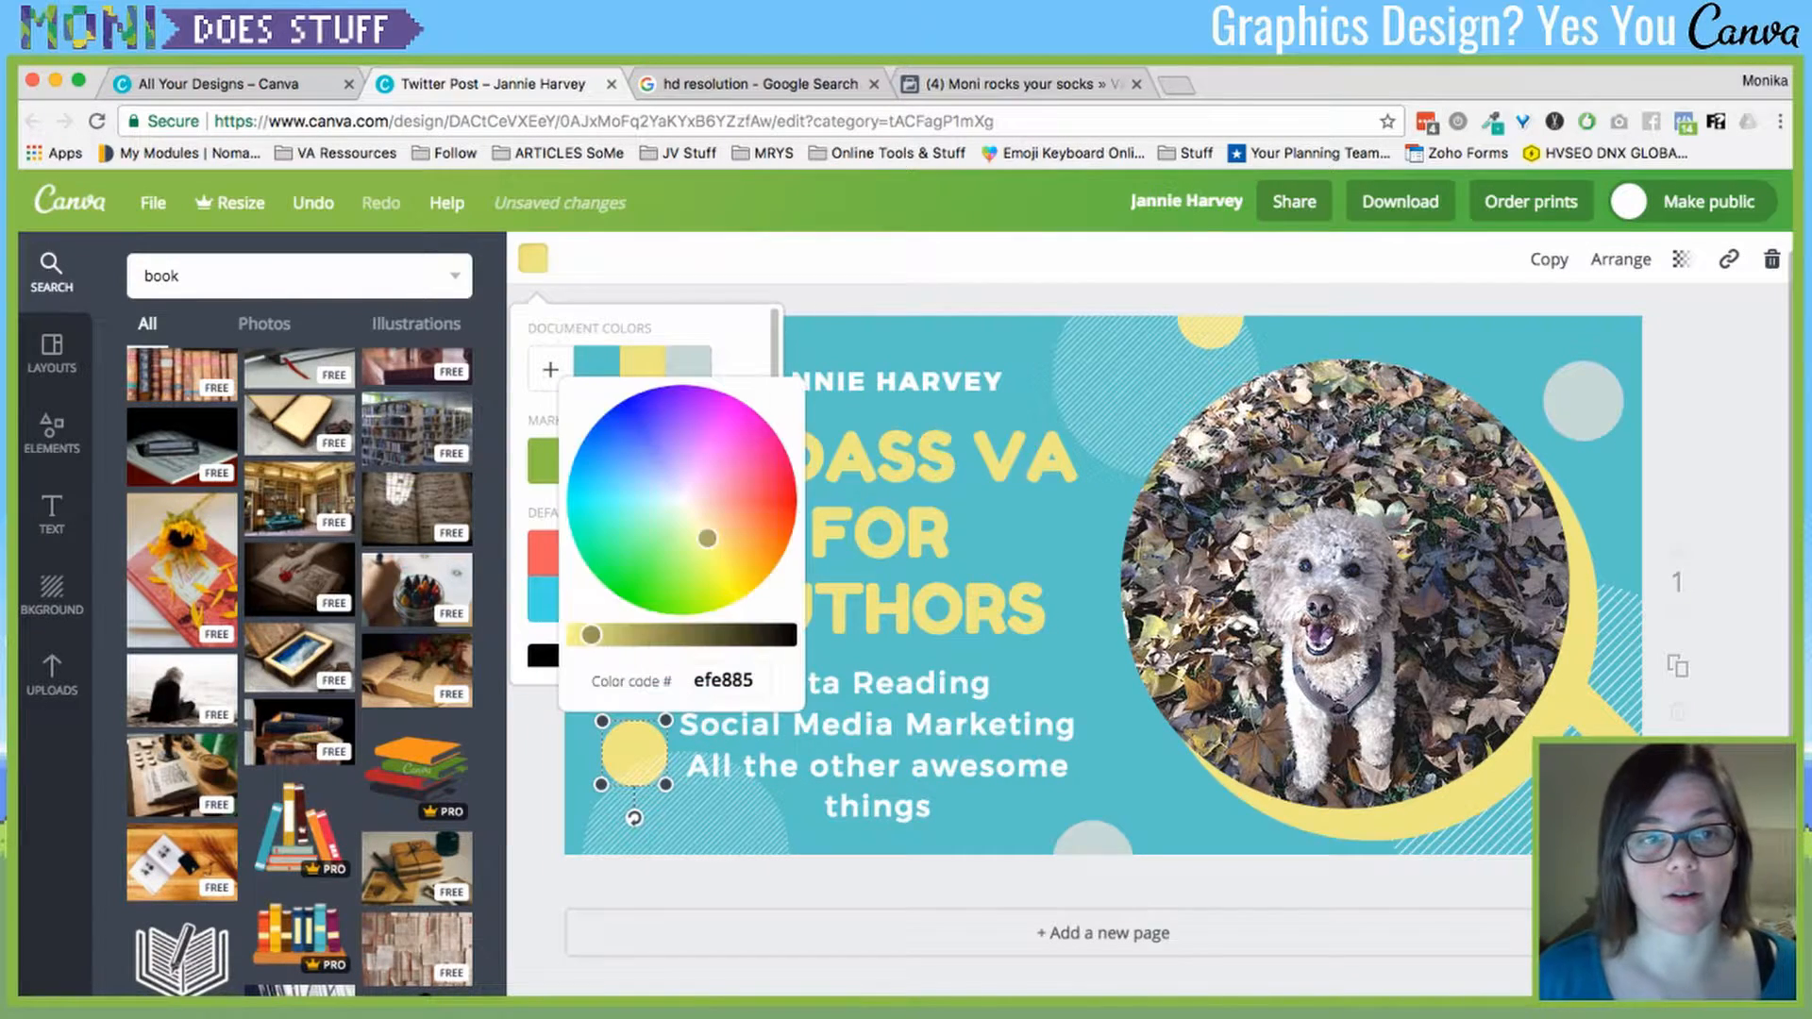
left_click_drag(707, 538, 686, 434)
left_click(722, 679)
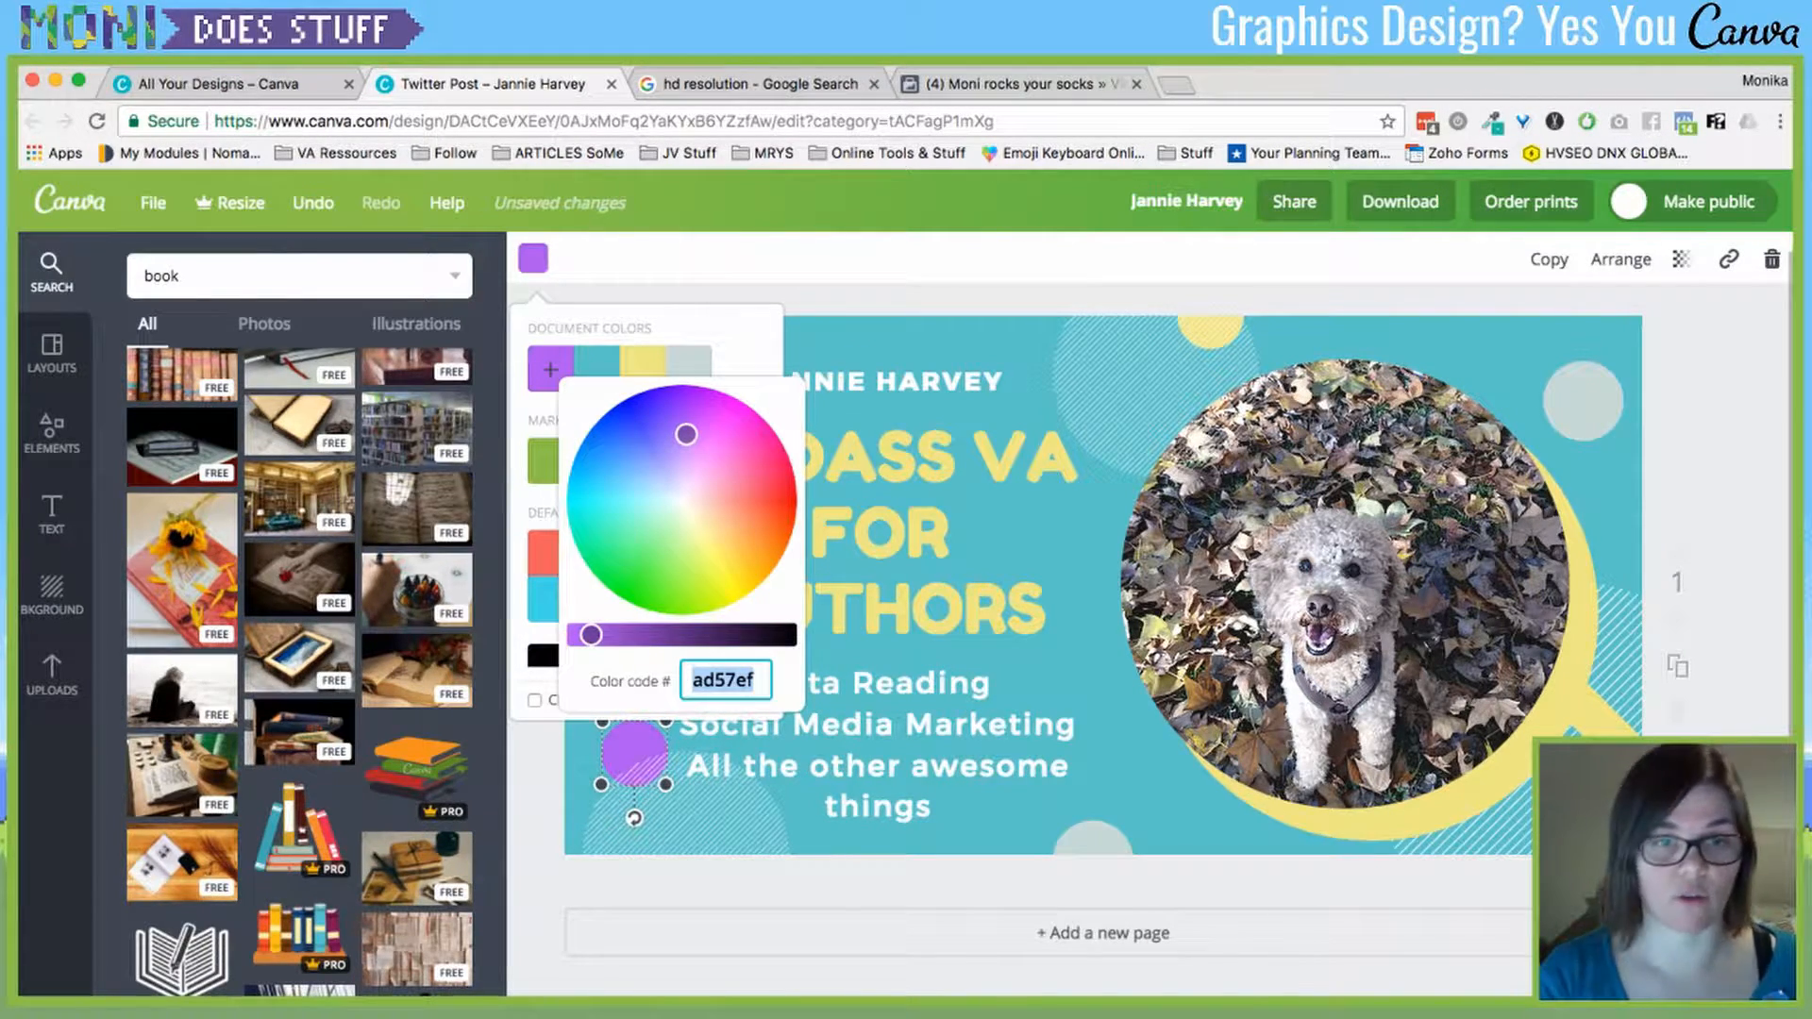
type("ff000")
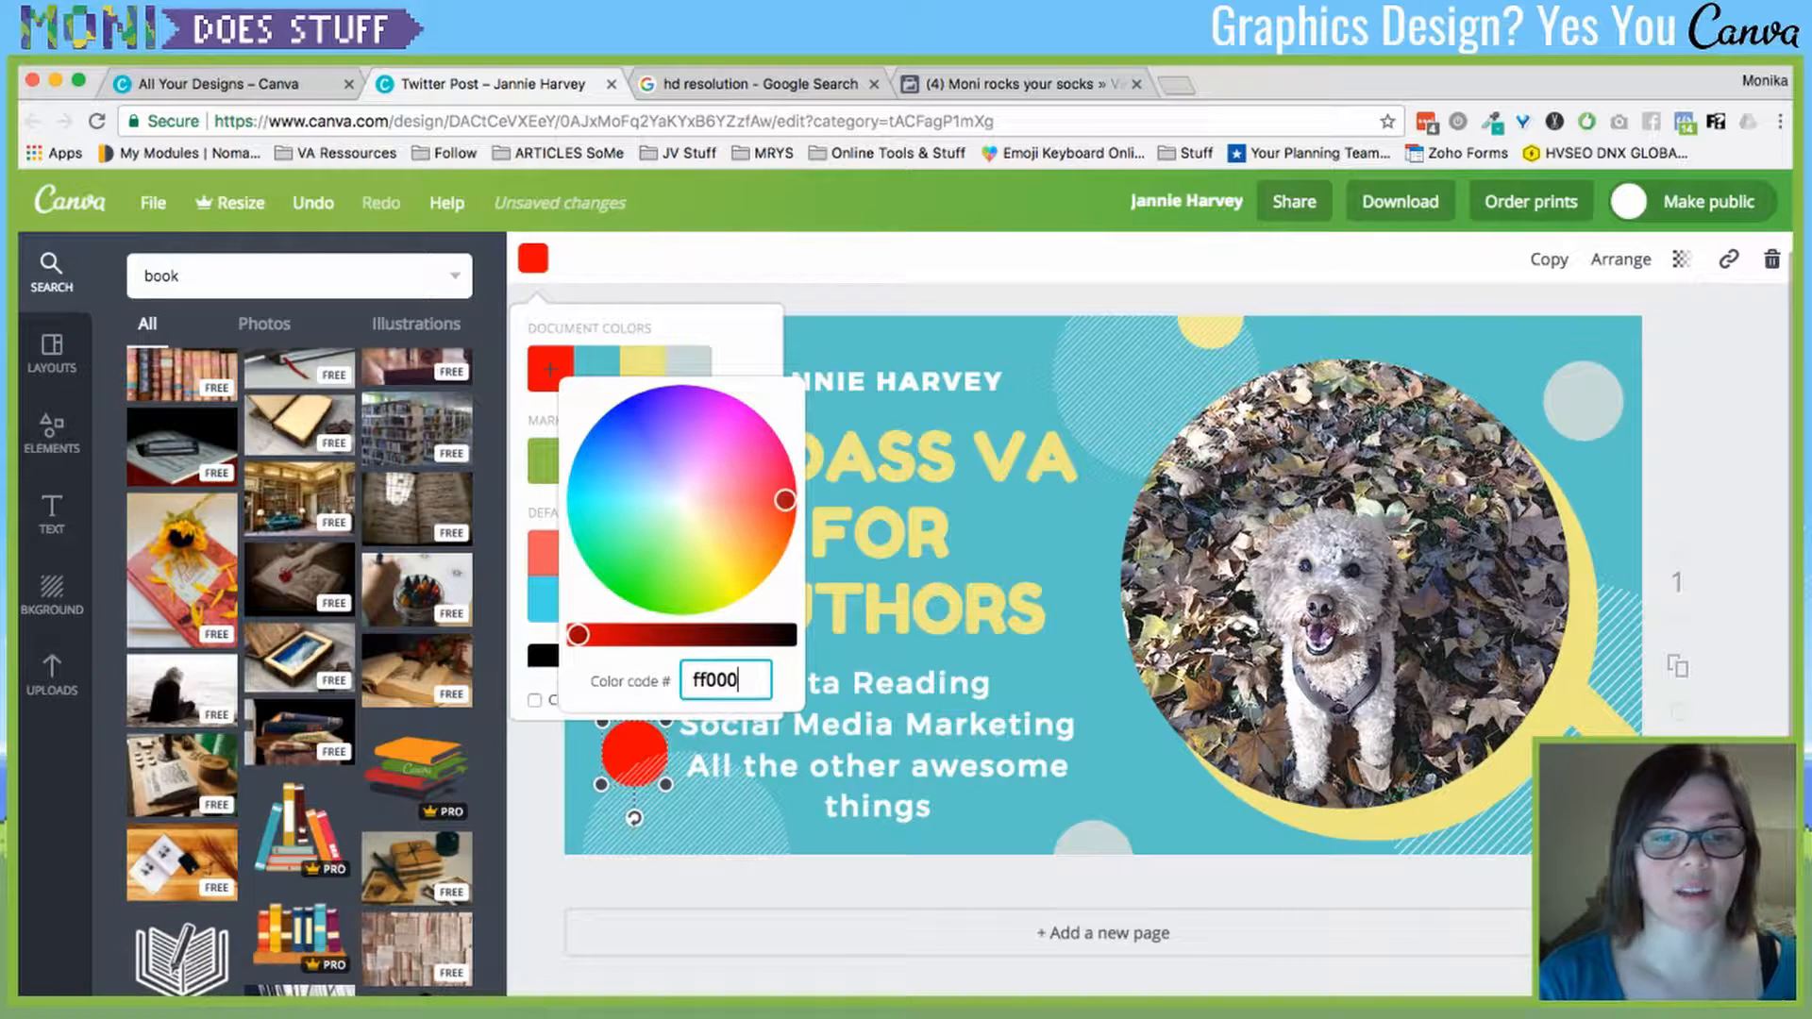
type("0")
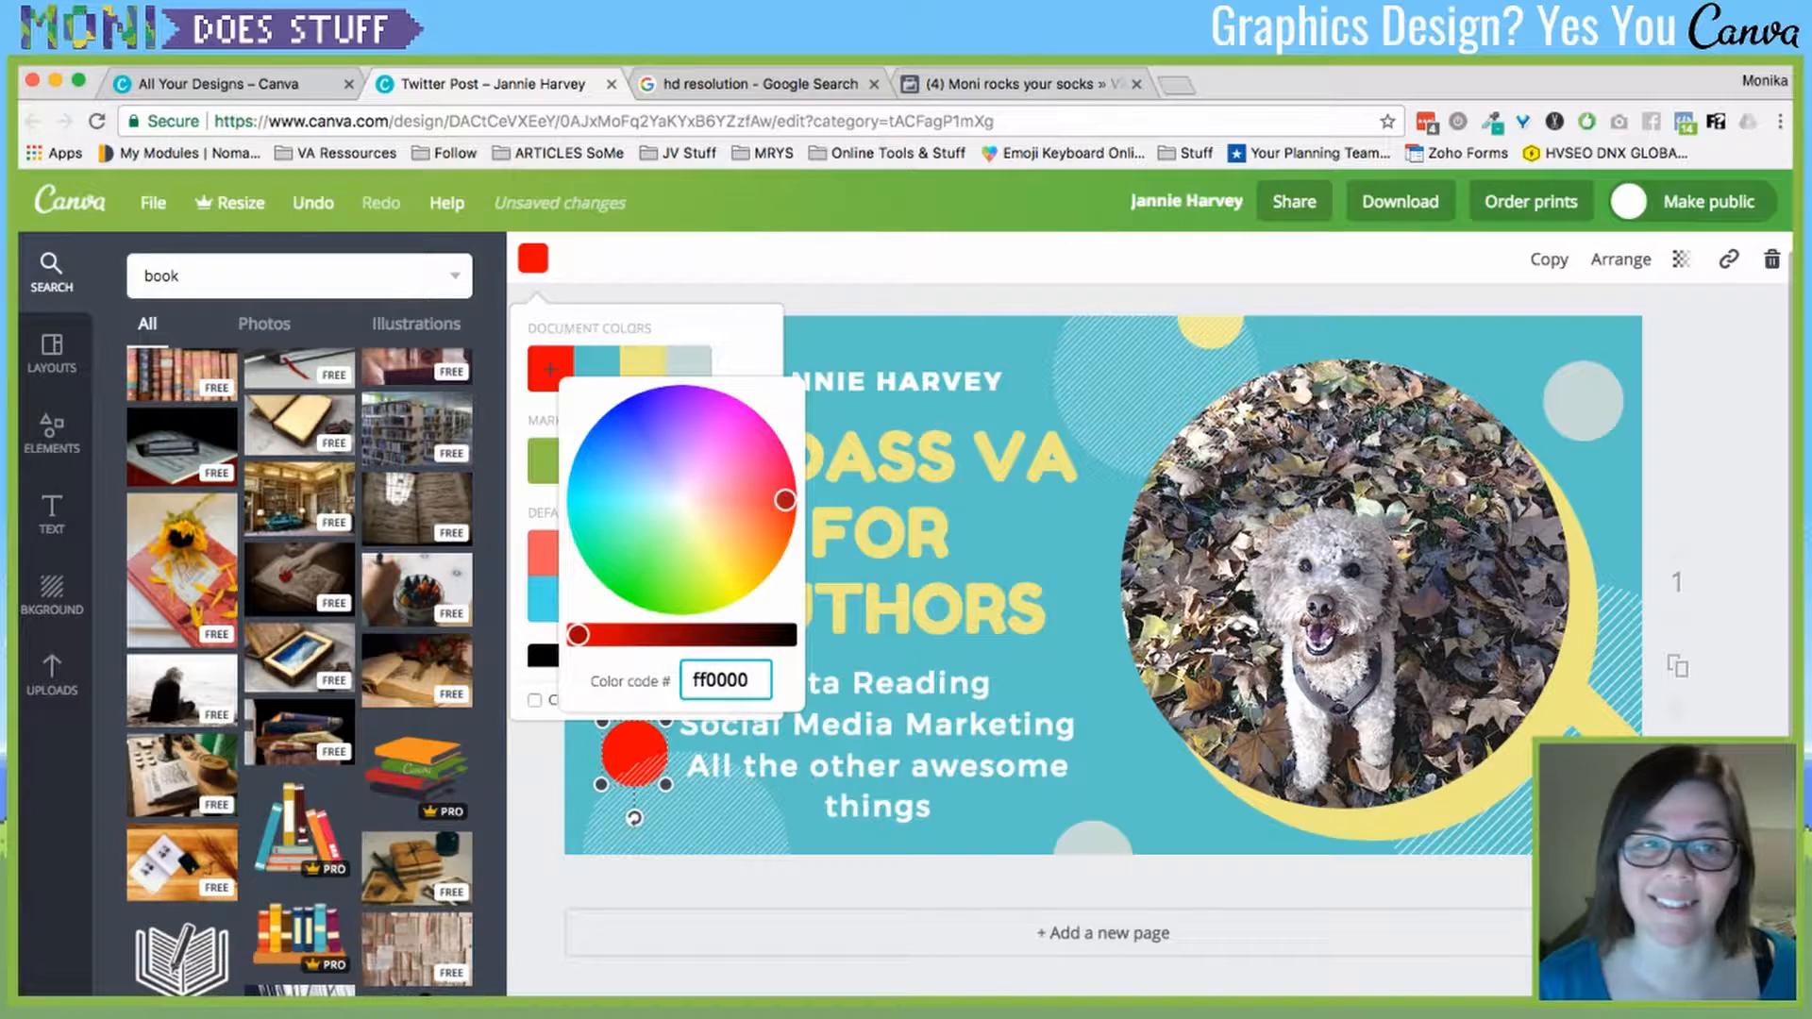
key("Return")
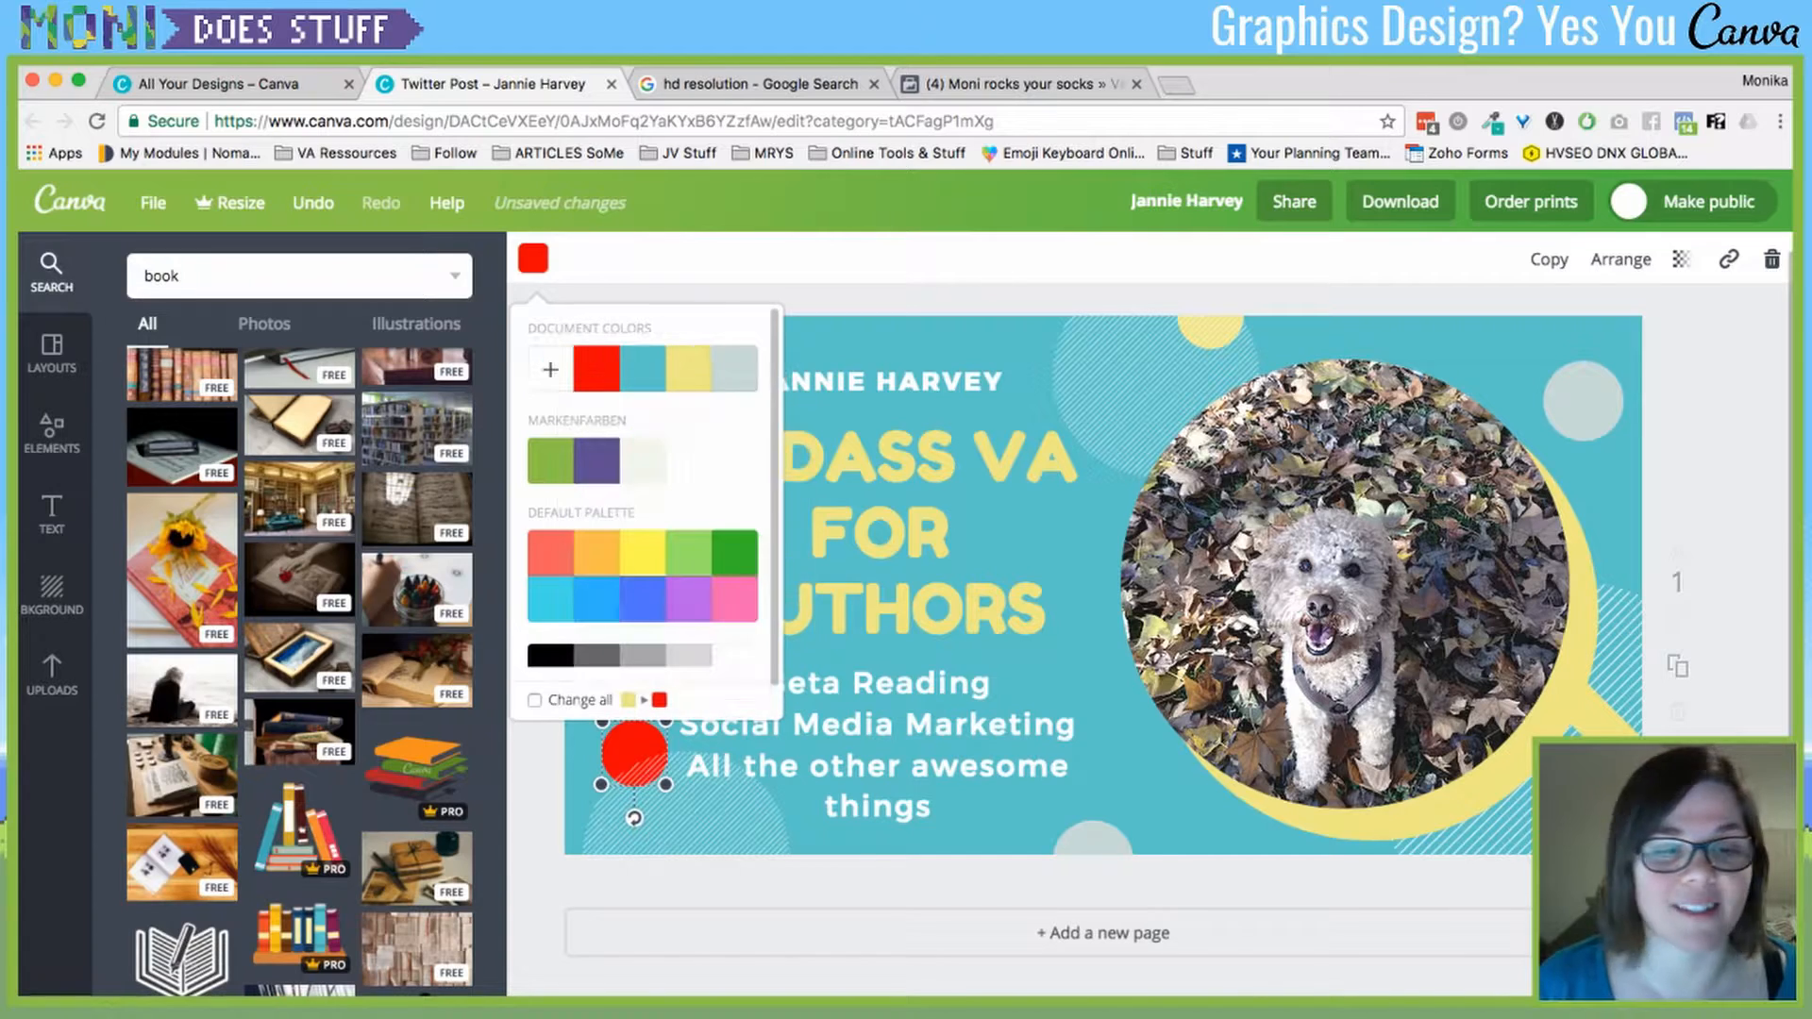
left_click(880, 533)
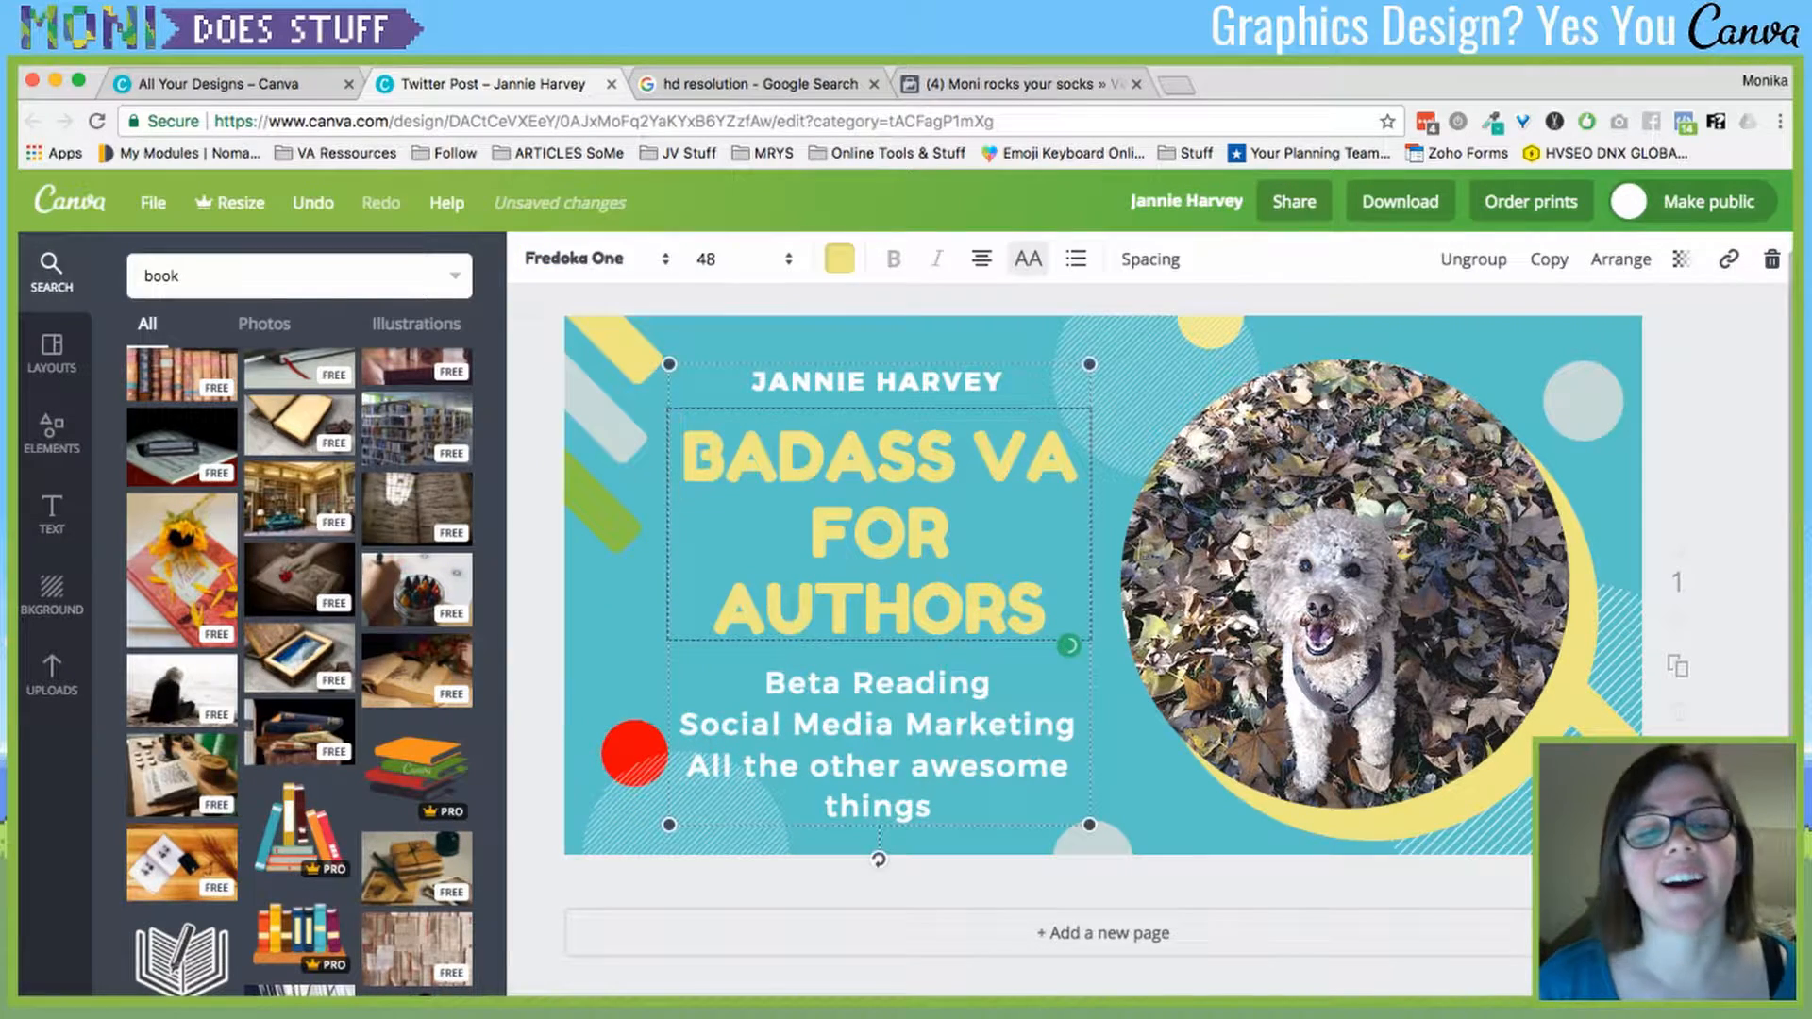
- Filter the 'book' search to photos and add the bookshelf photo to the design
left_click(1102, 882)
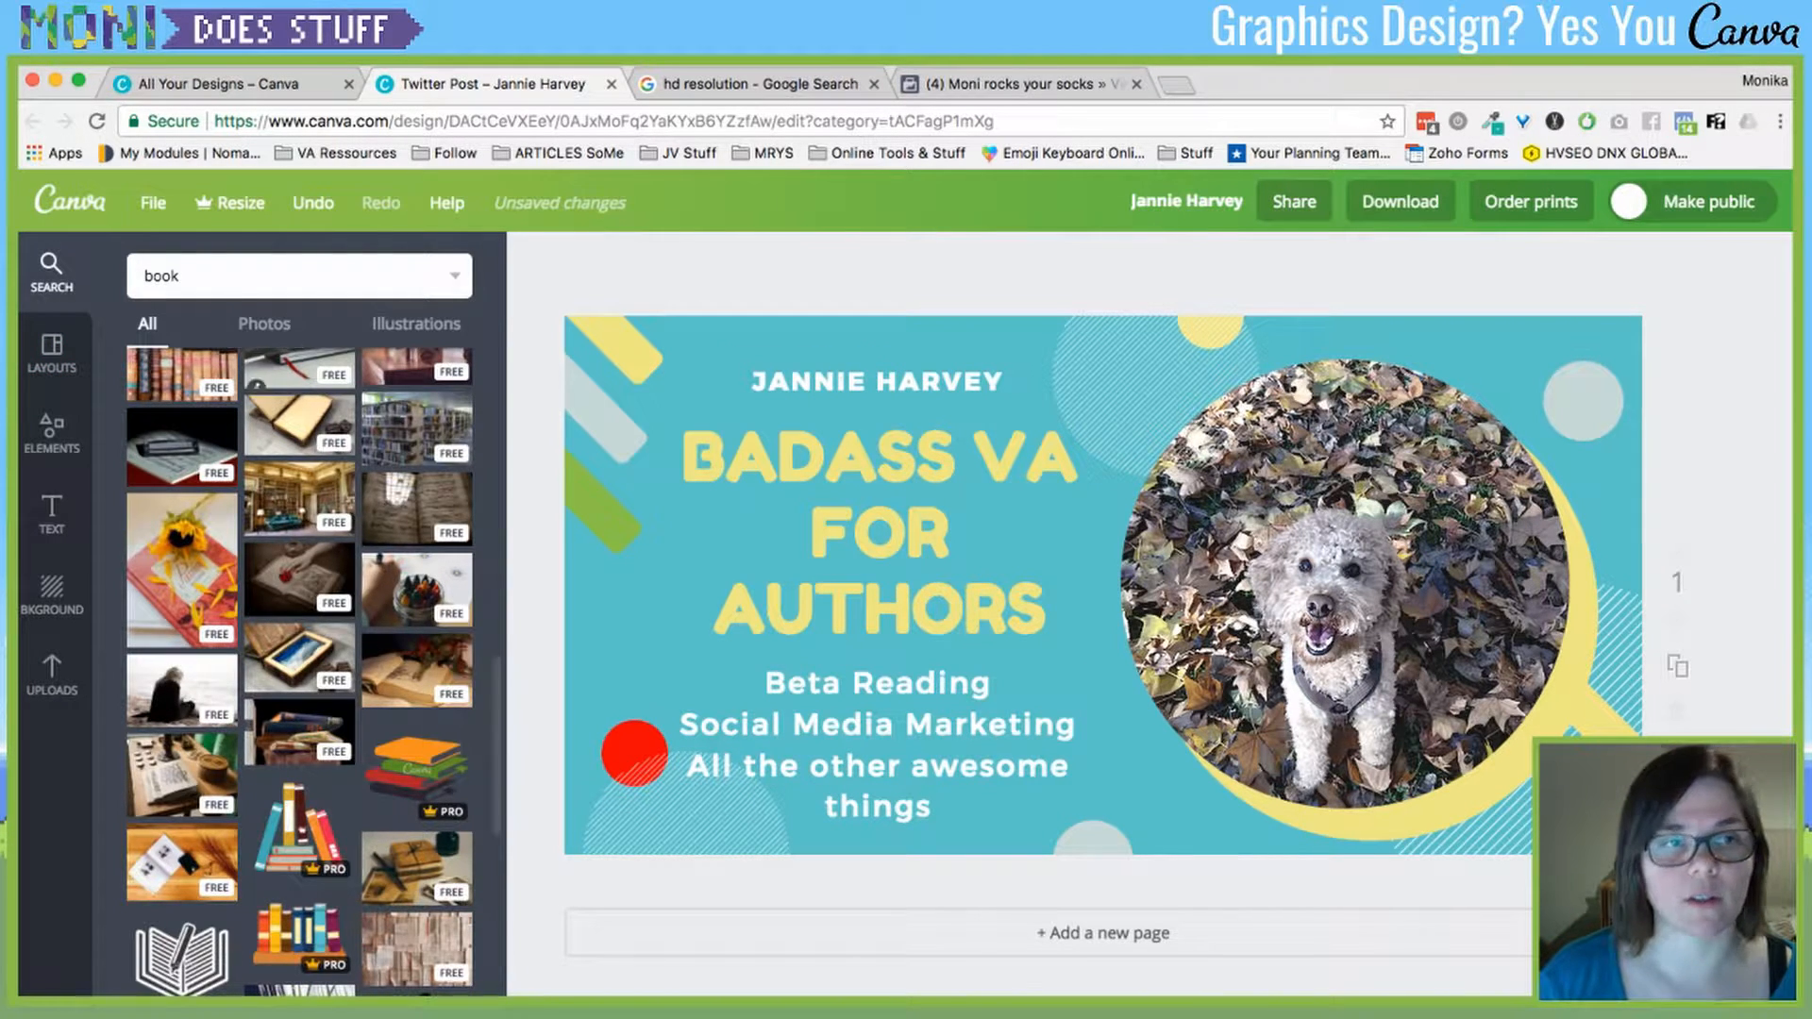
scroll(299, 614, "up", 10)
double_click(162, 275)
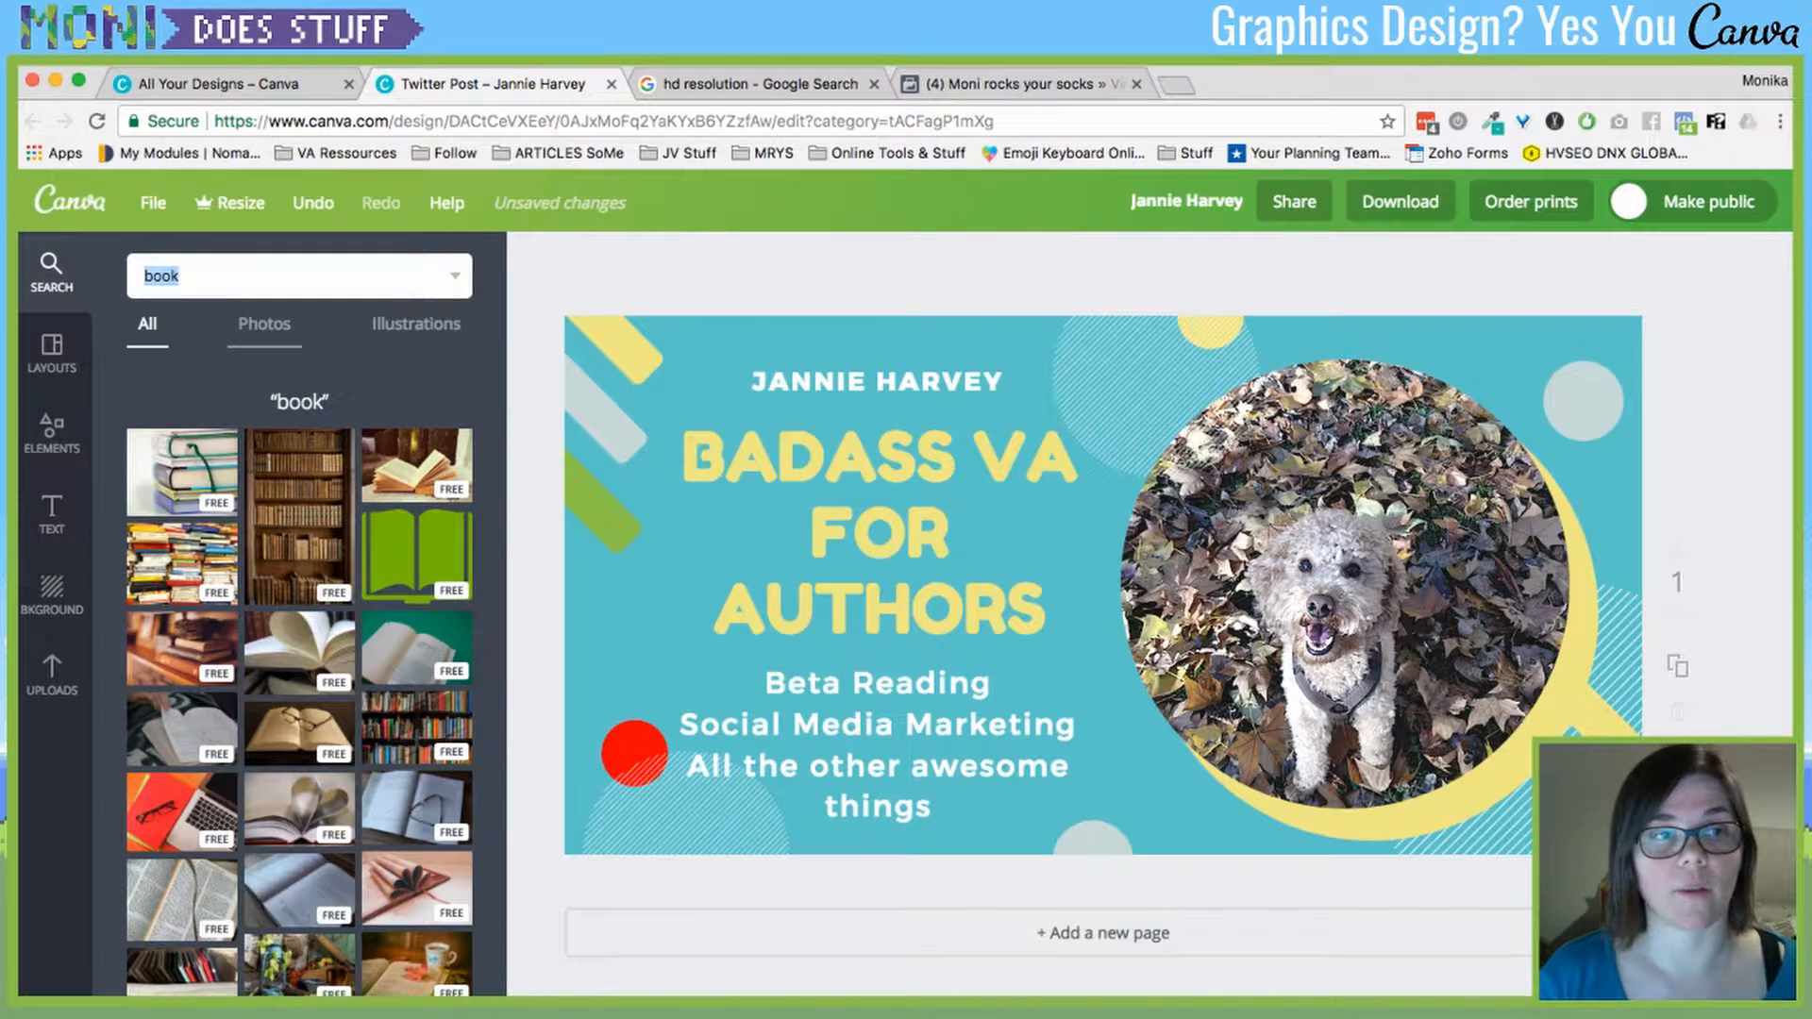
left_click(265, 324)
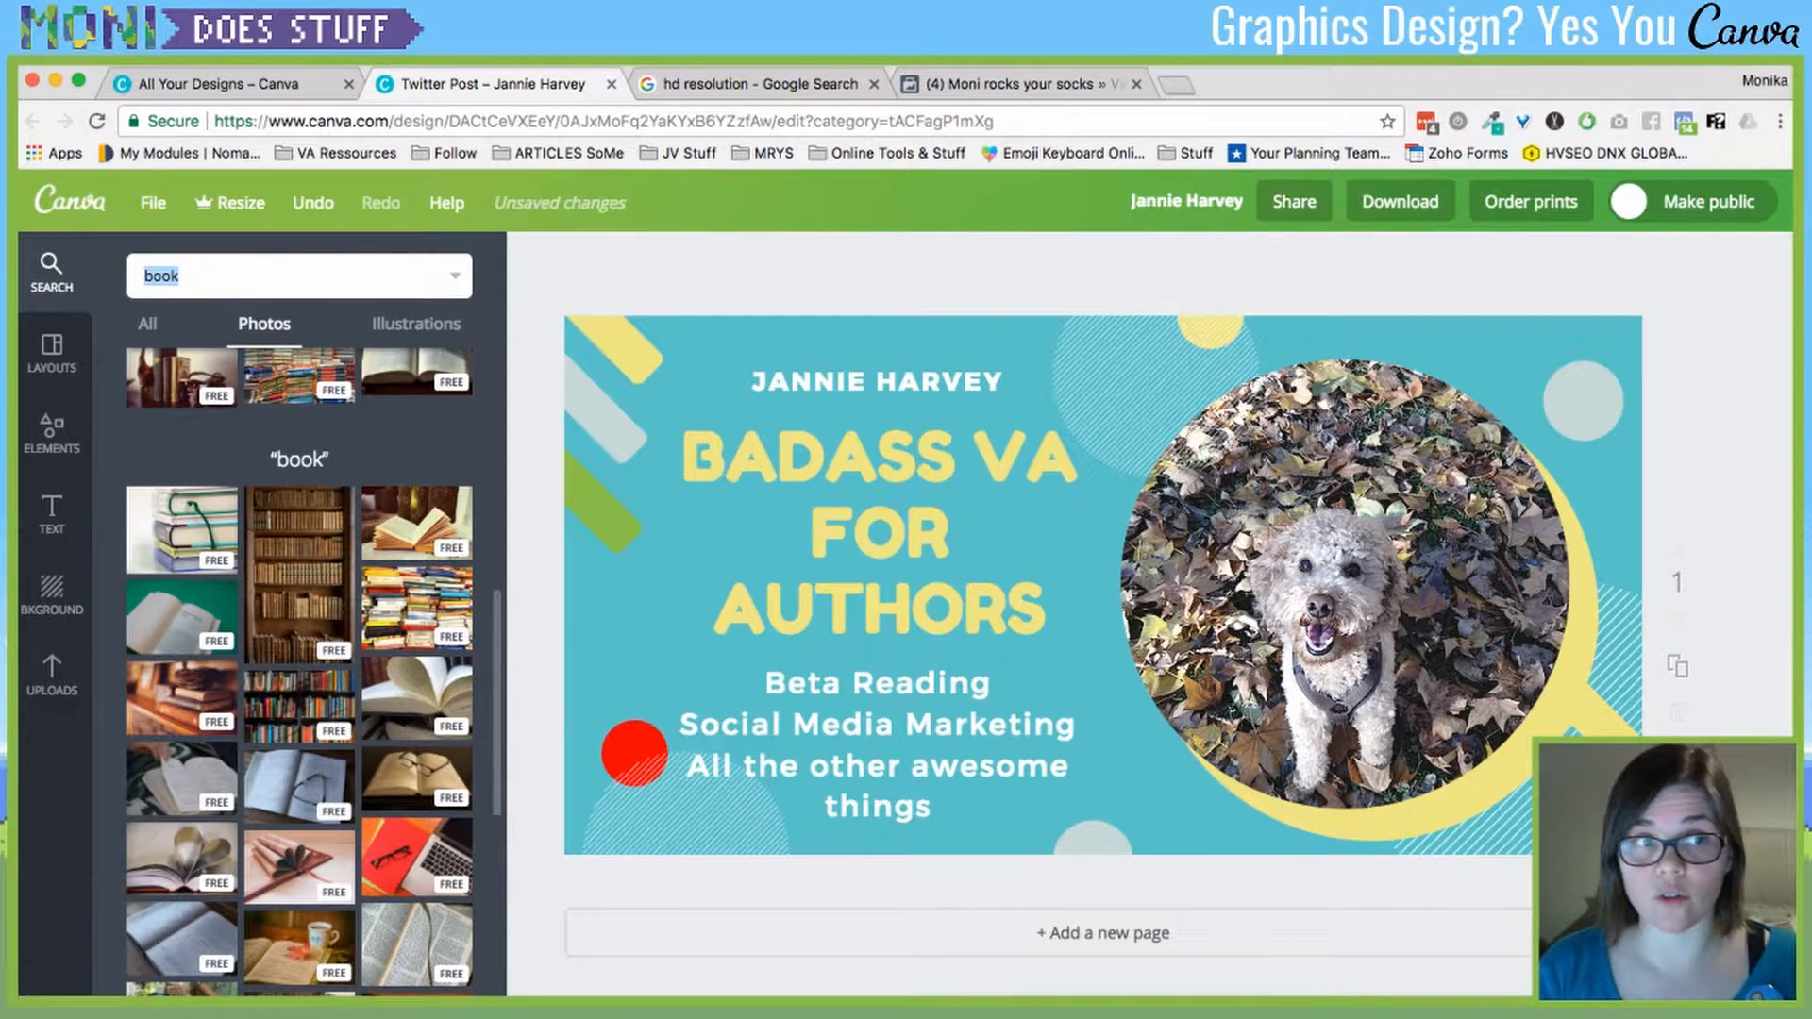
left_click(257, 651)
- Place the bookshelf photo over the post's left edge, keeping the dog in the circle
left_click_drag(1095, 585, 1472, 553)
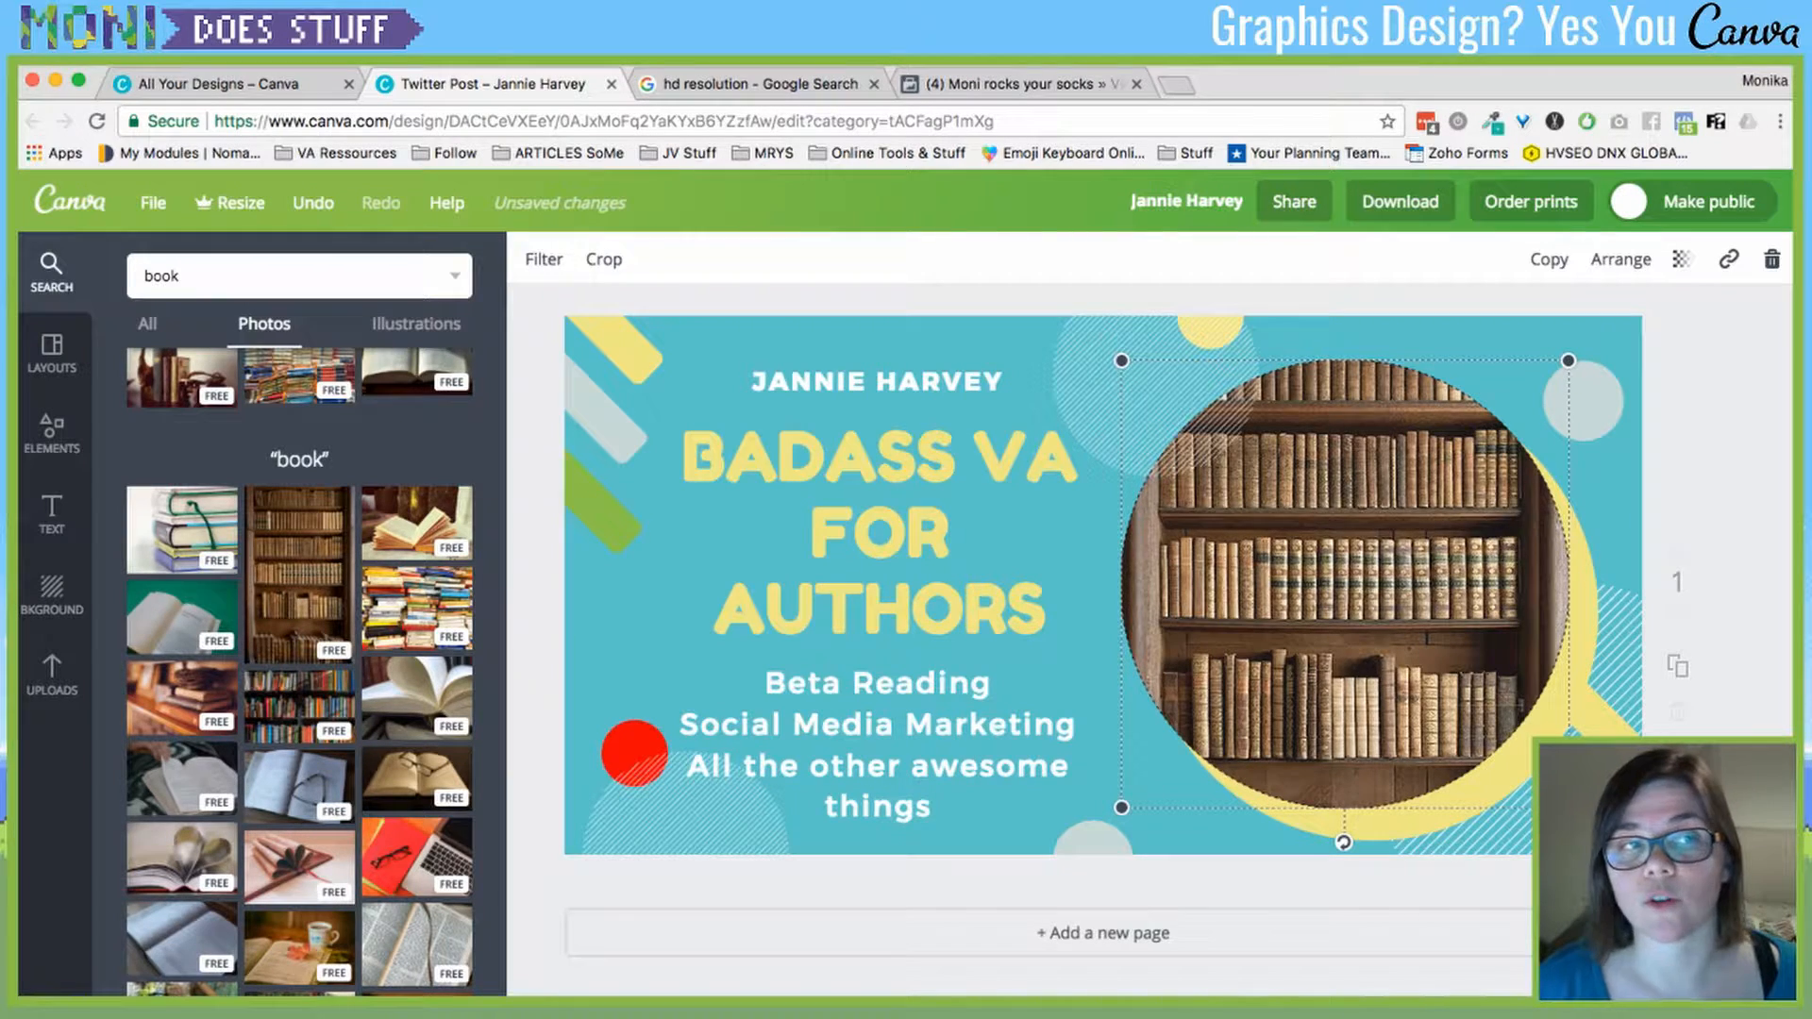
left_click(312, 202)
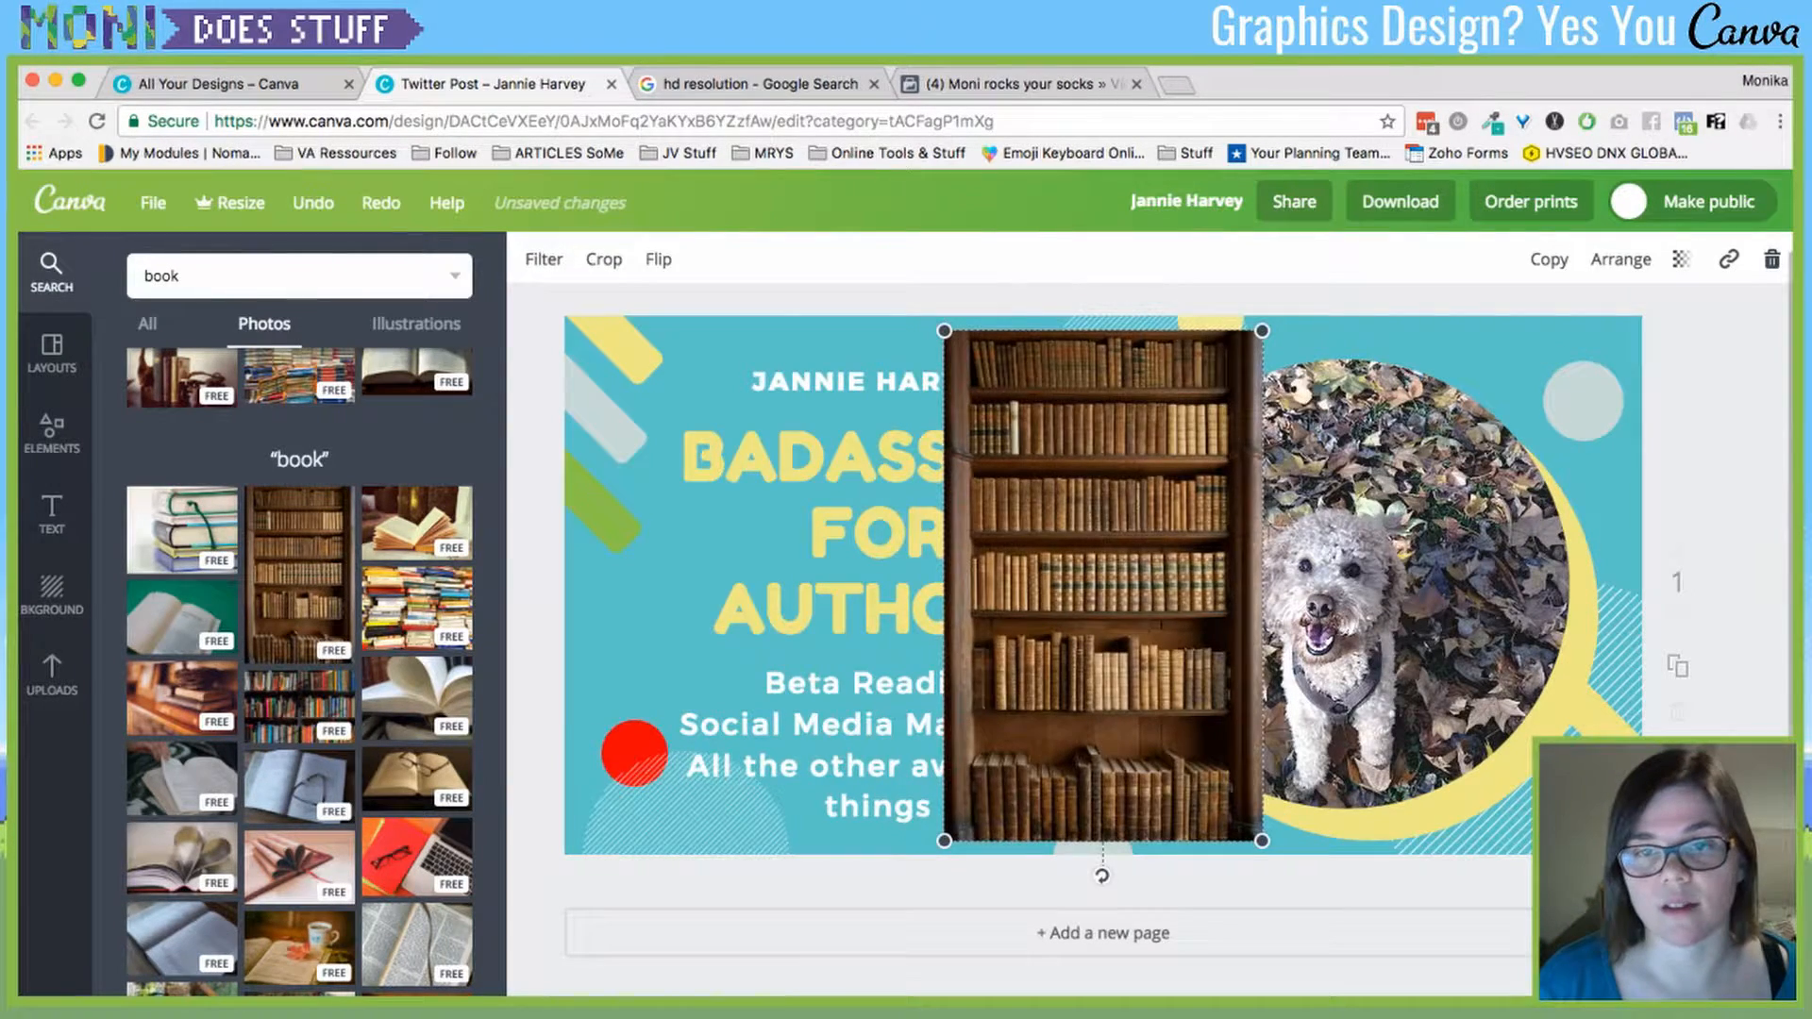
left_click_drag(856, 840, 713, 799)
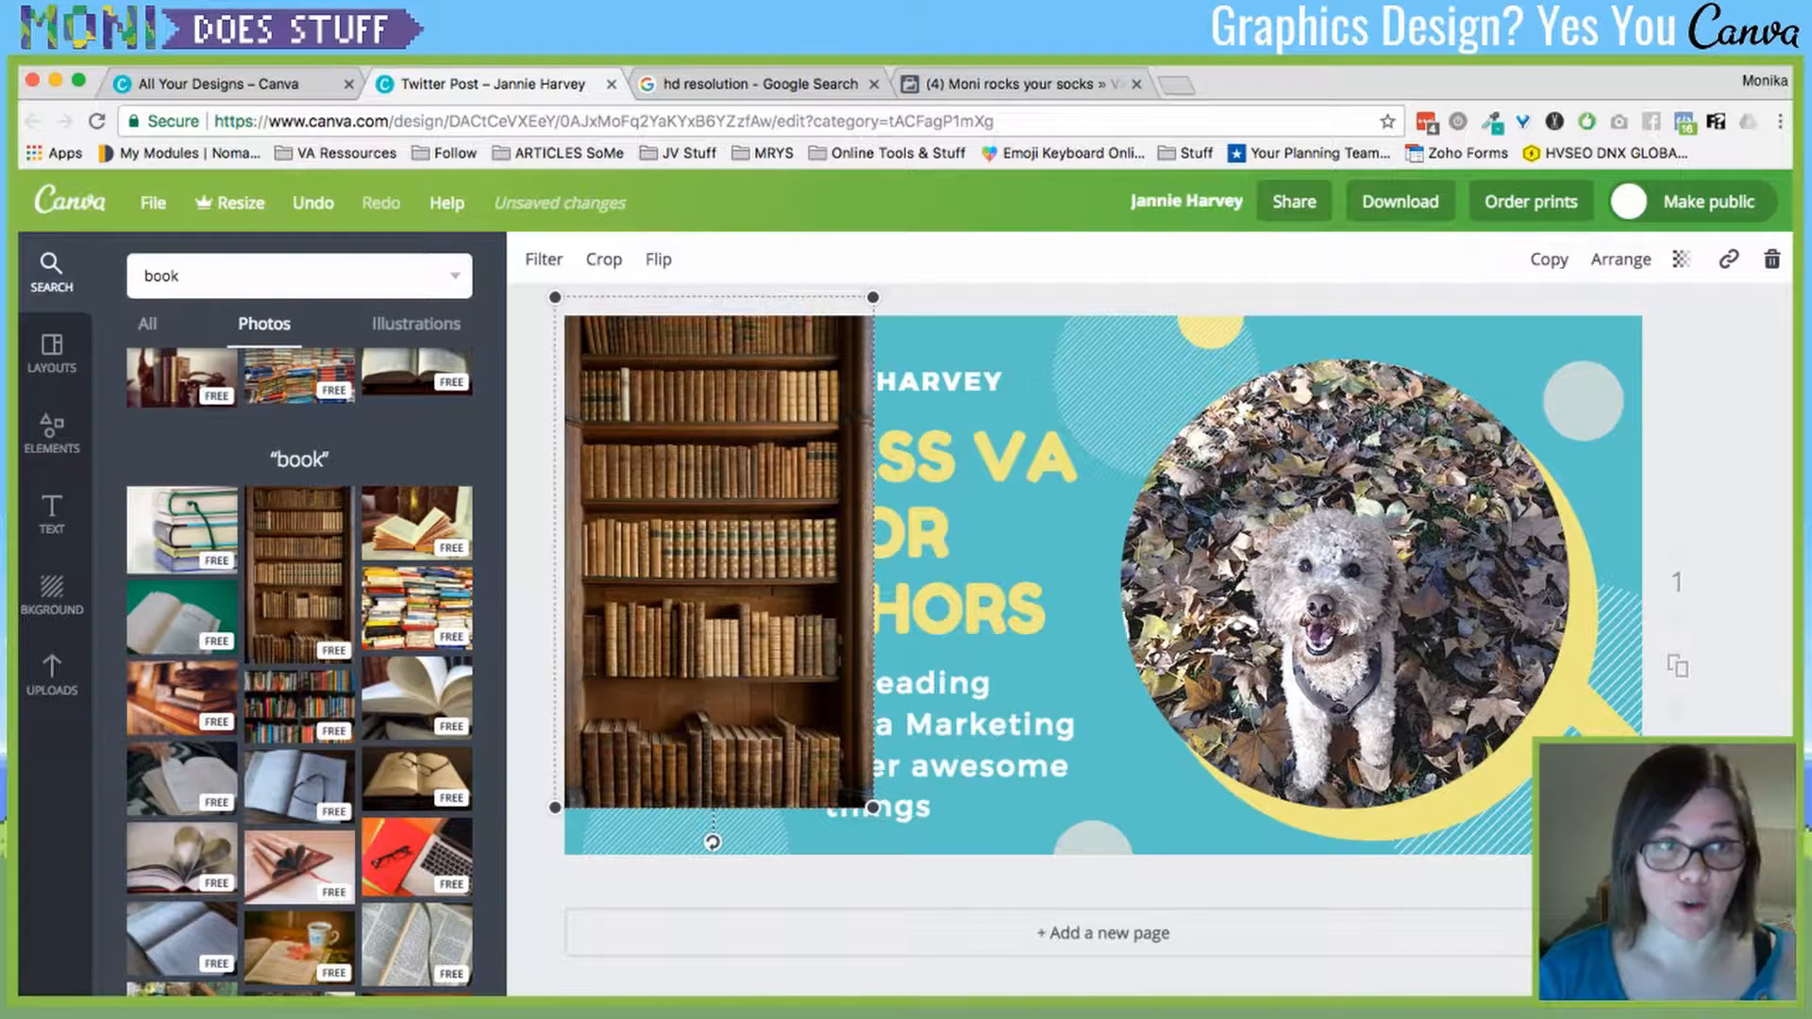
left_click(417, 324)
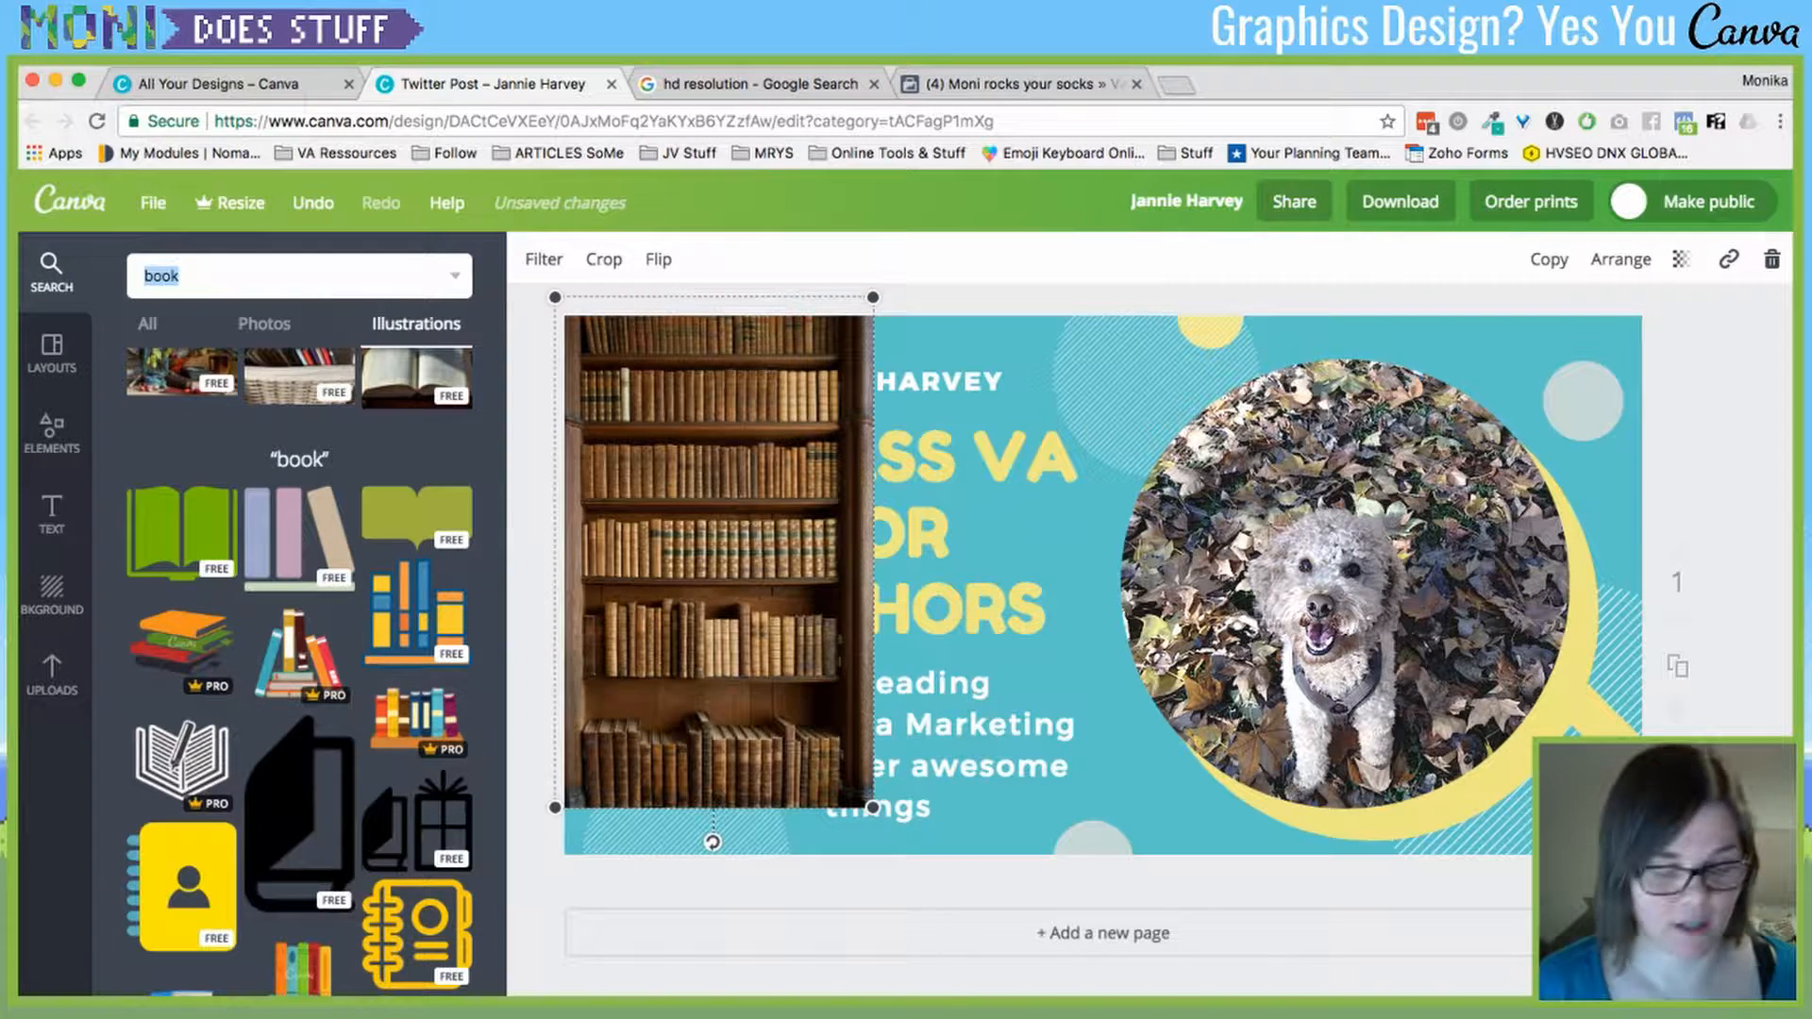
- Search illustrations for 'red nose' and browse the results
type("red nose")
key("Return")
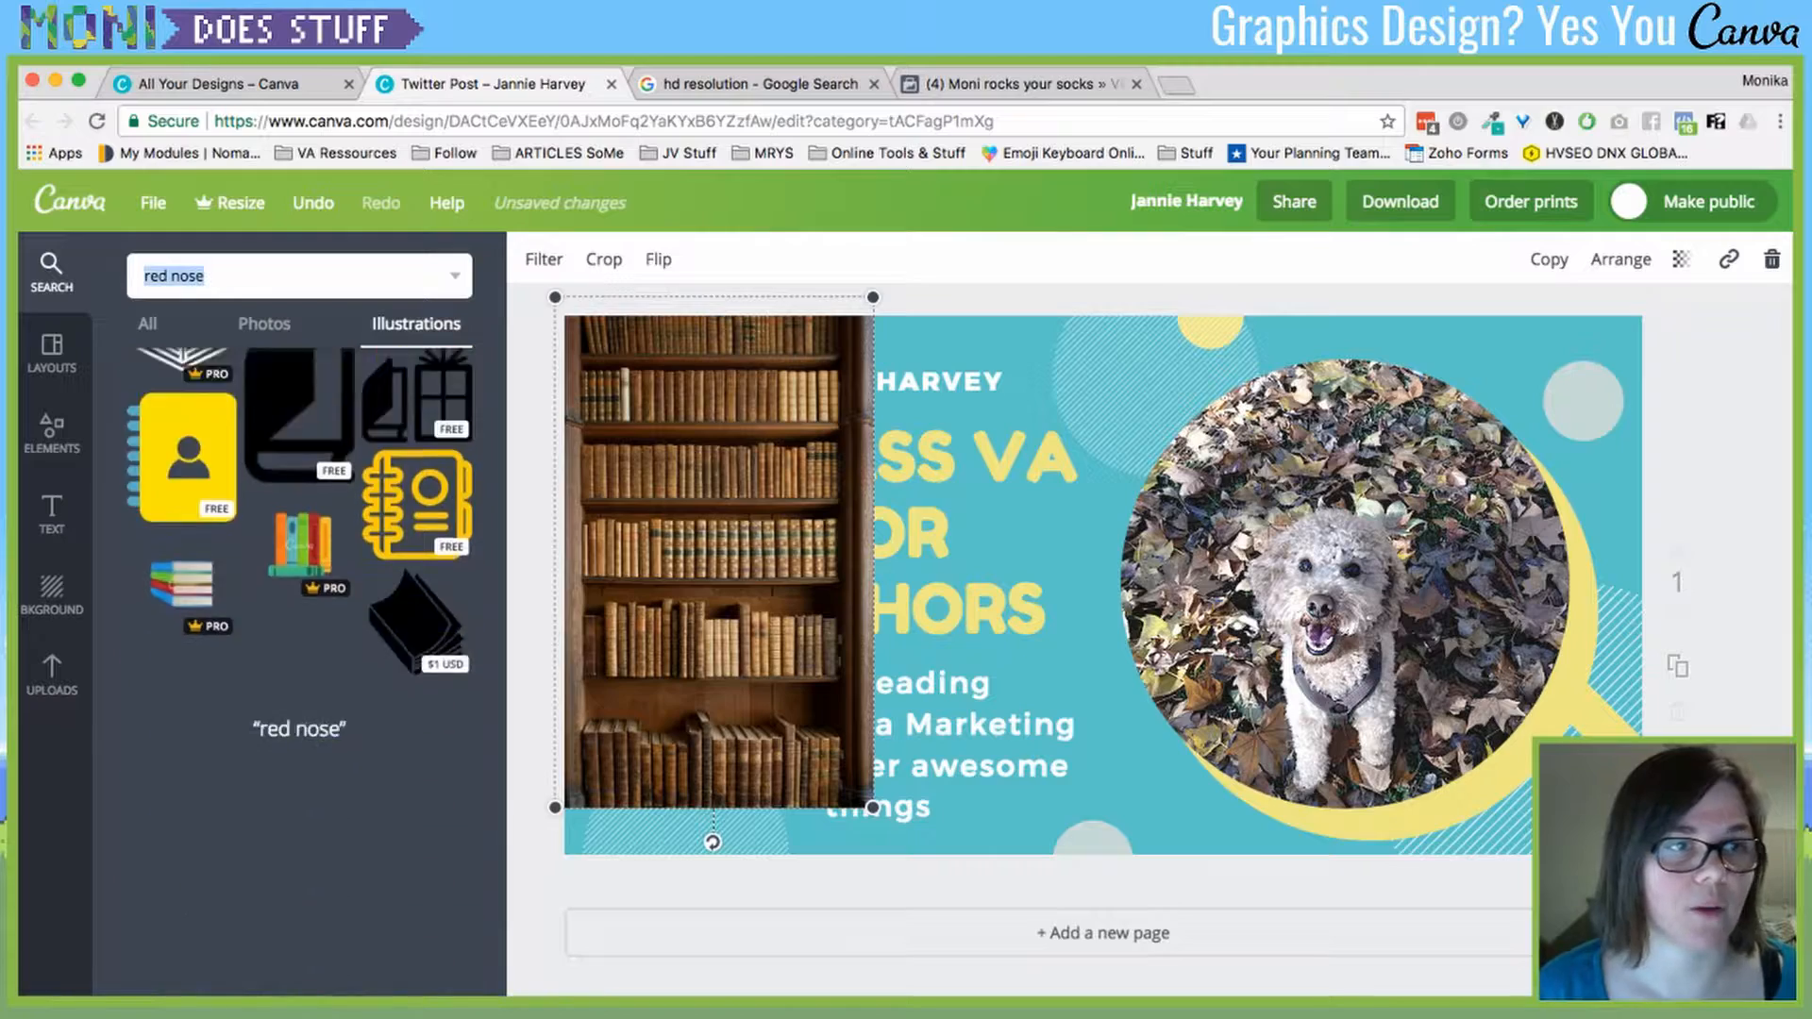
scroll(299, 670, "down", 2)
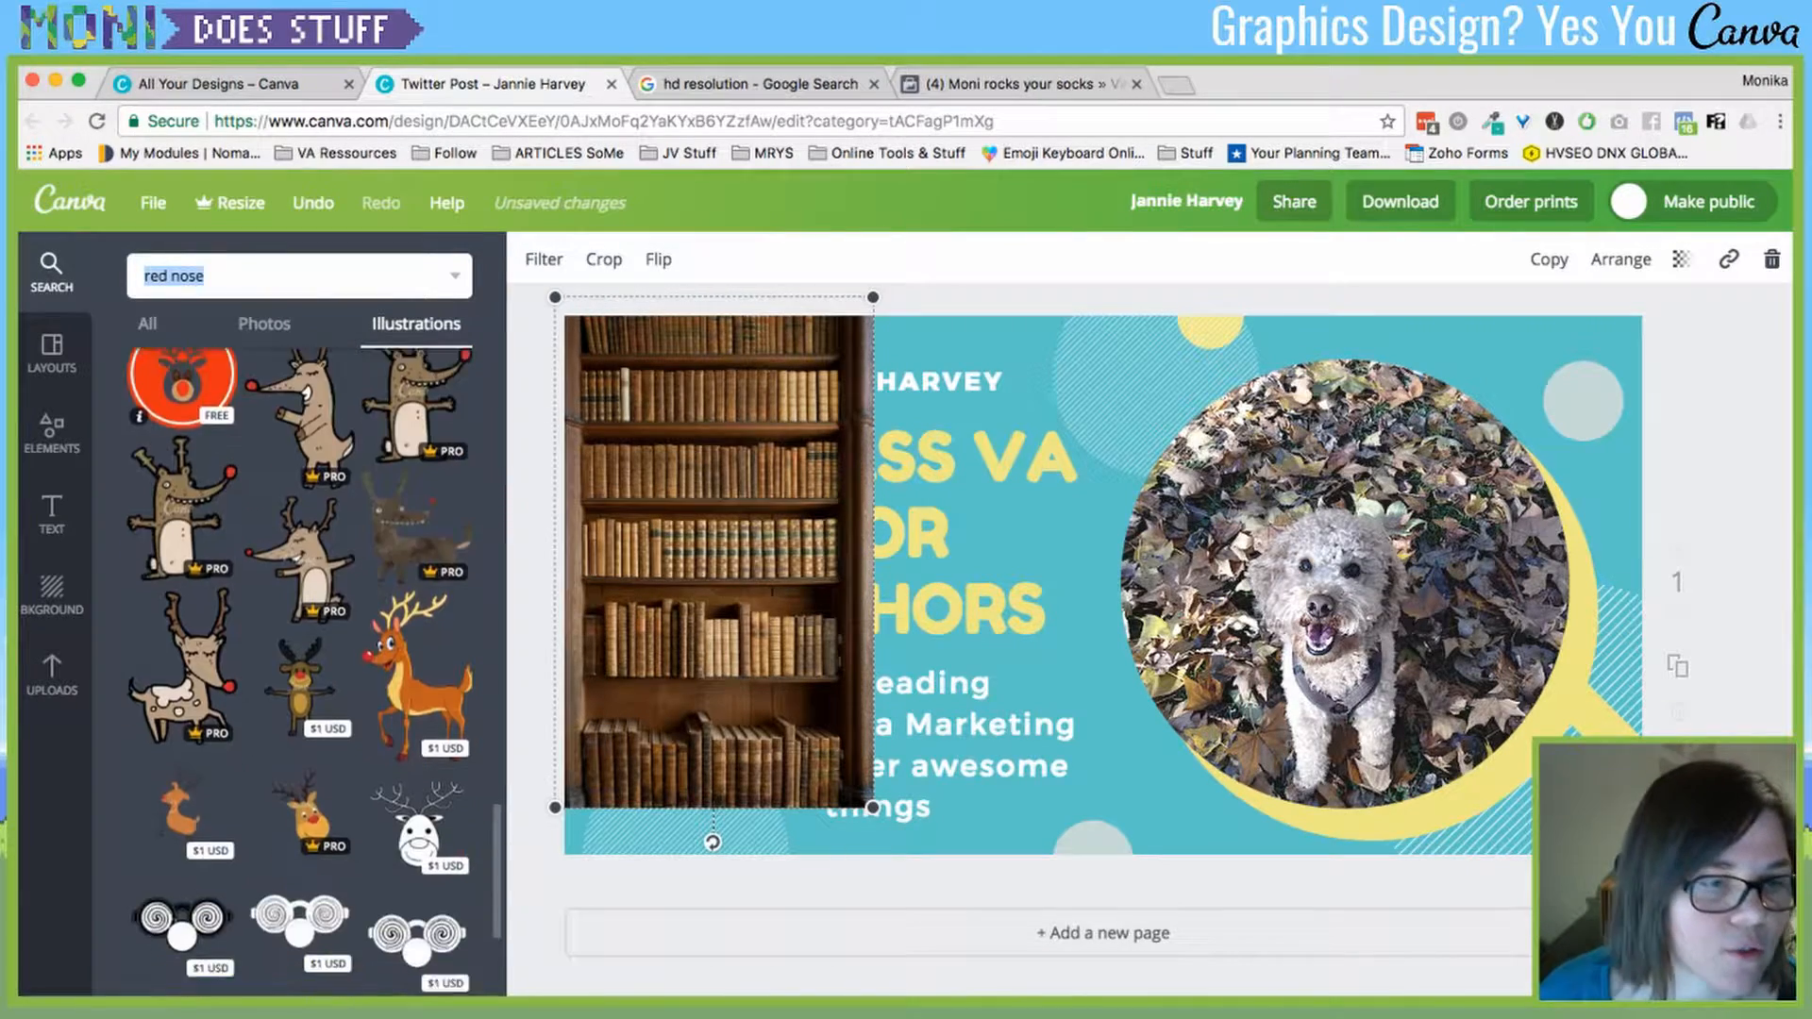
scroll(298, 669, "down", 7)
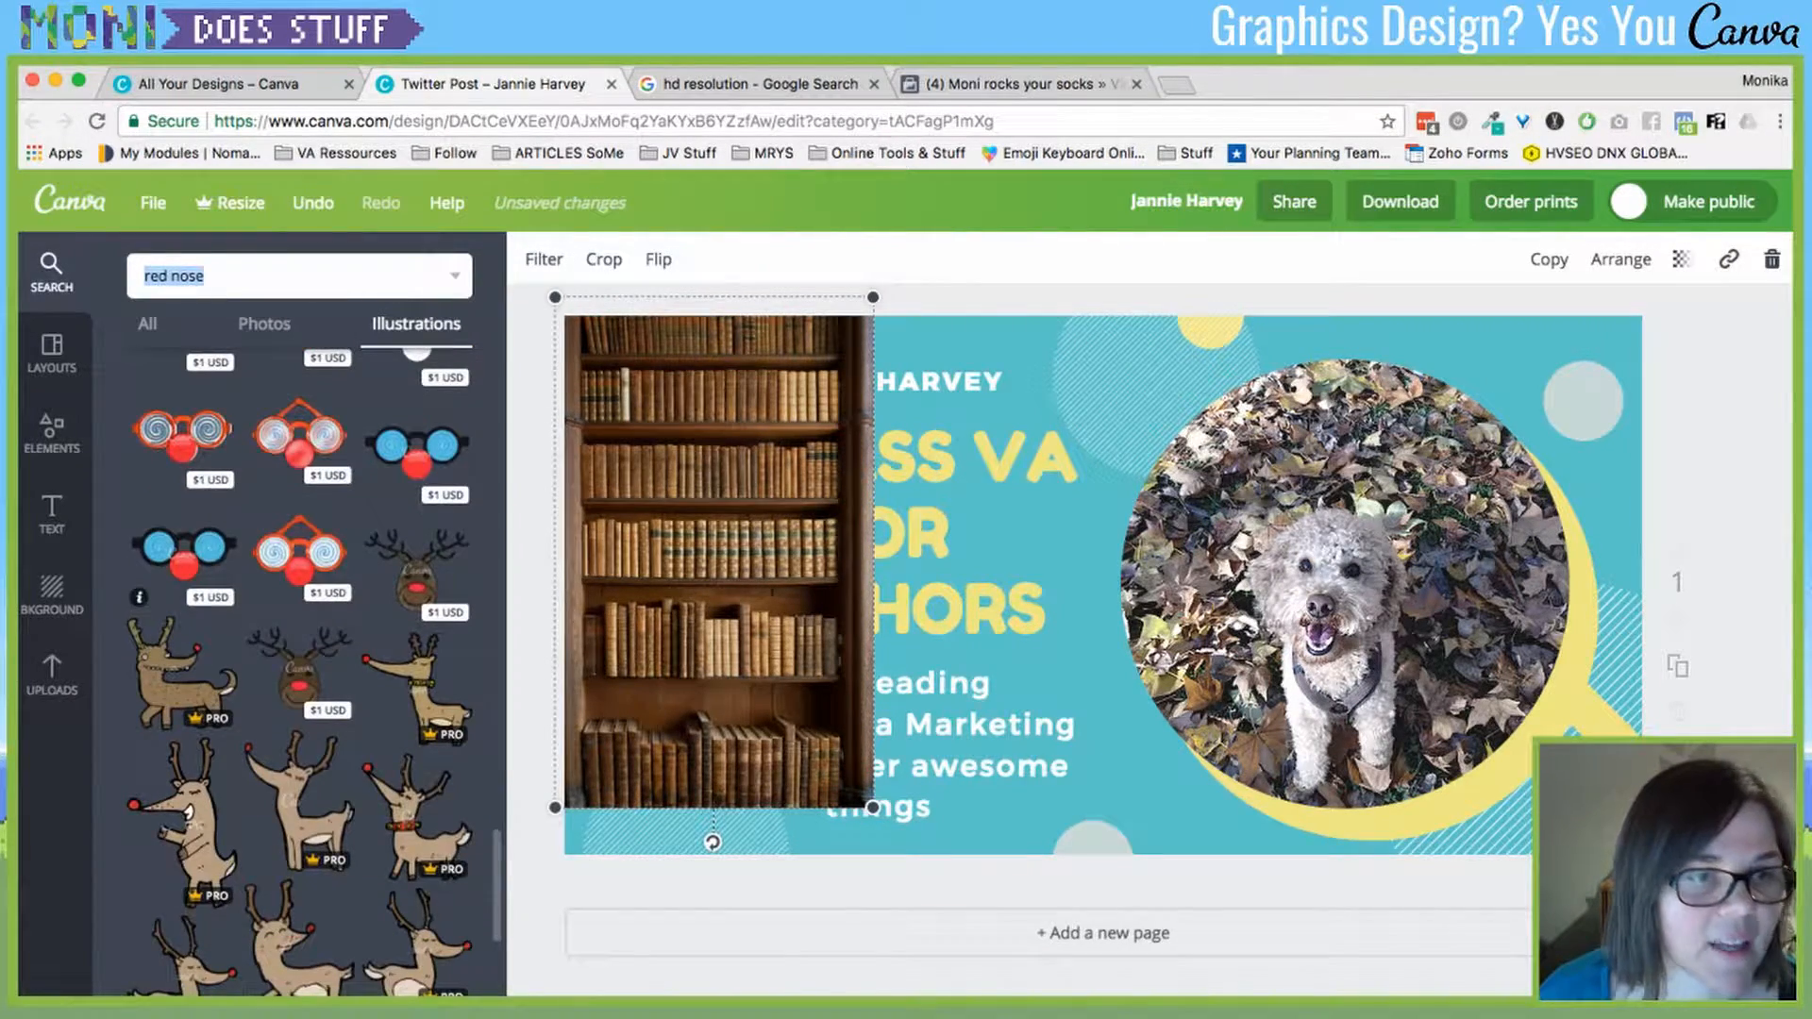
scroll(184, 660, "down", 1)
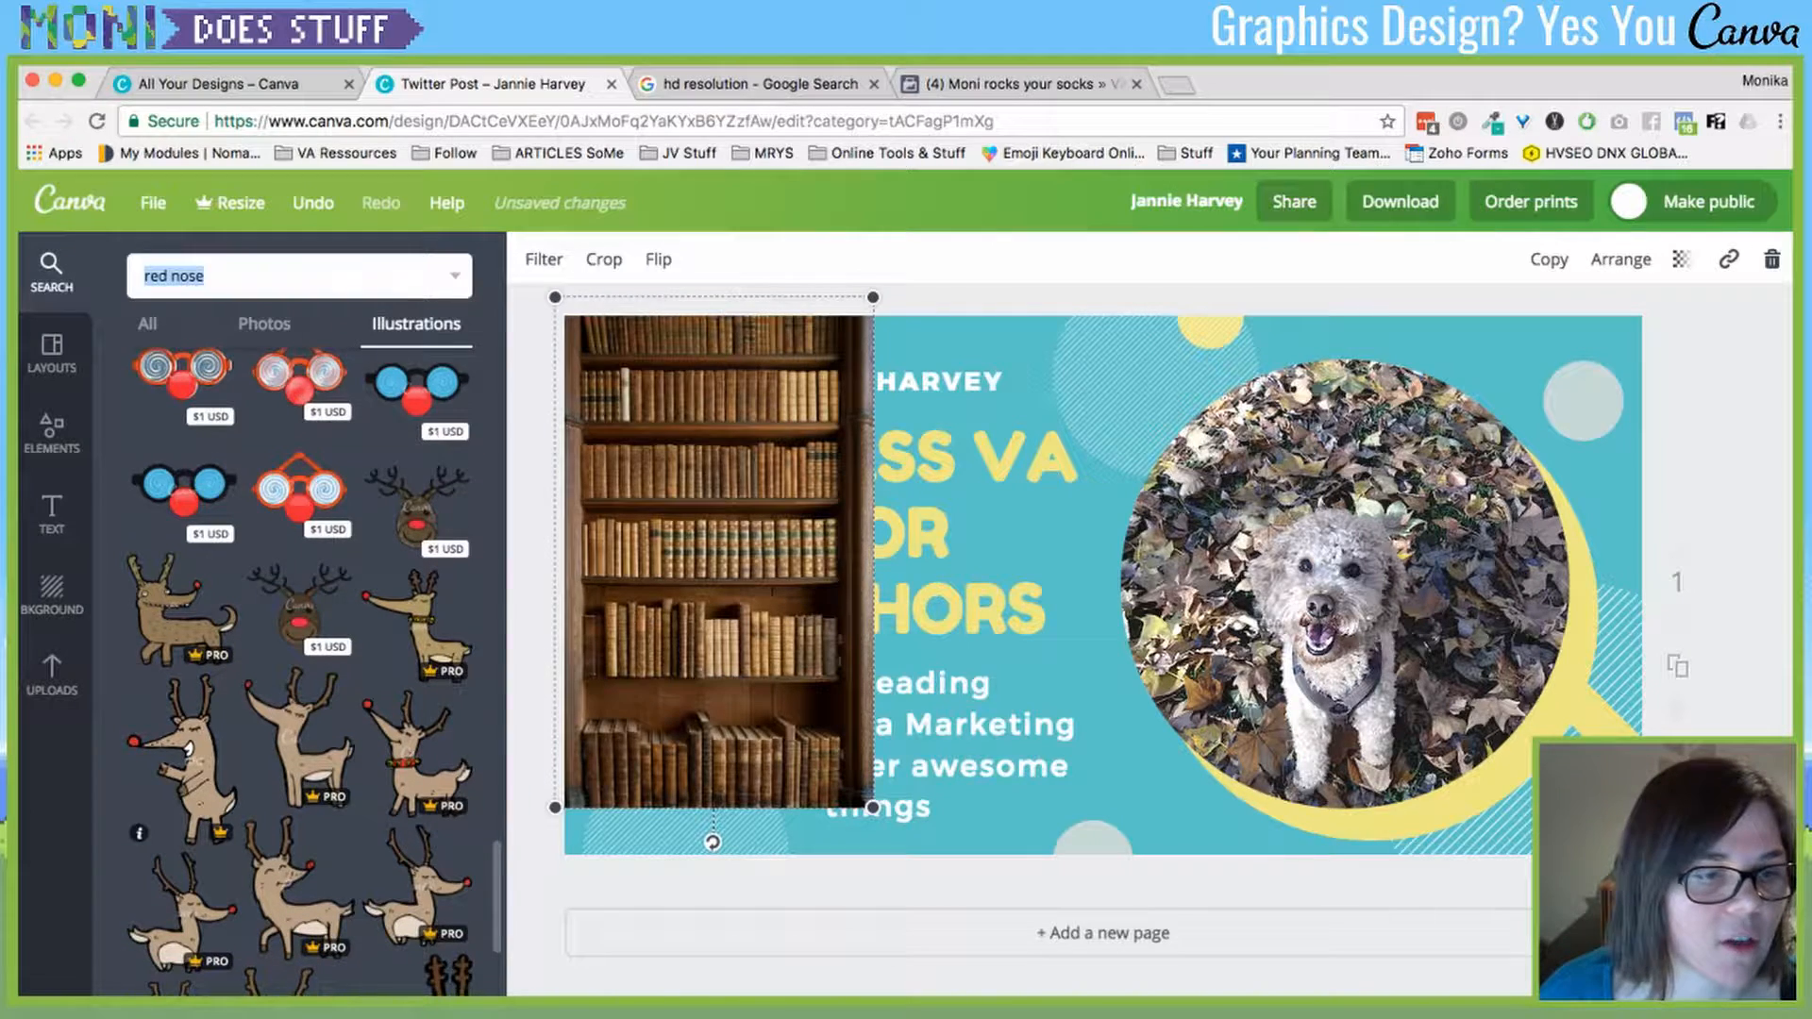
scroll(298, 670, "down", 8)
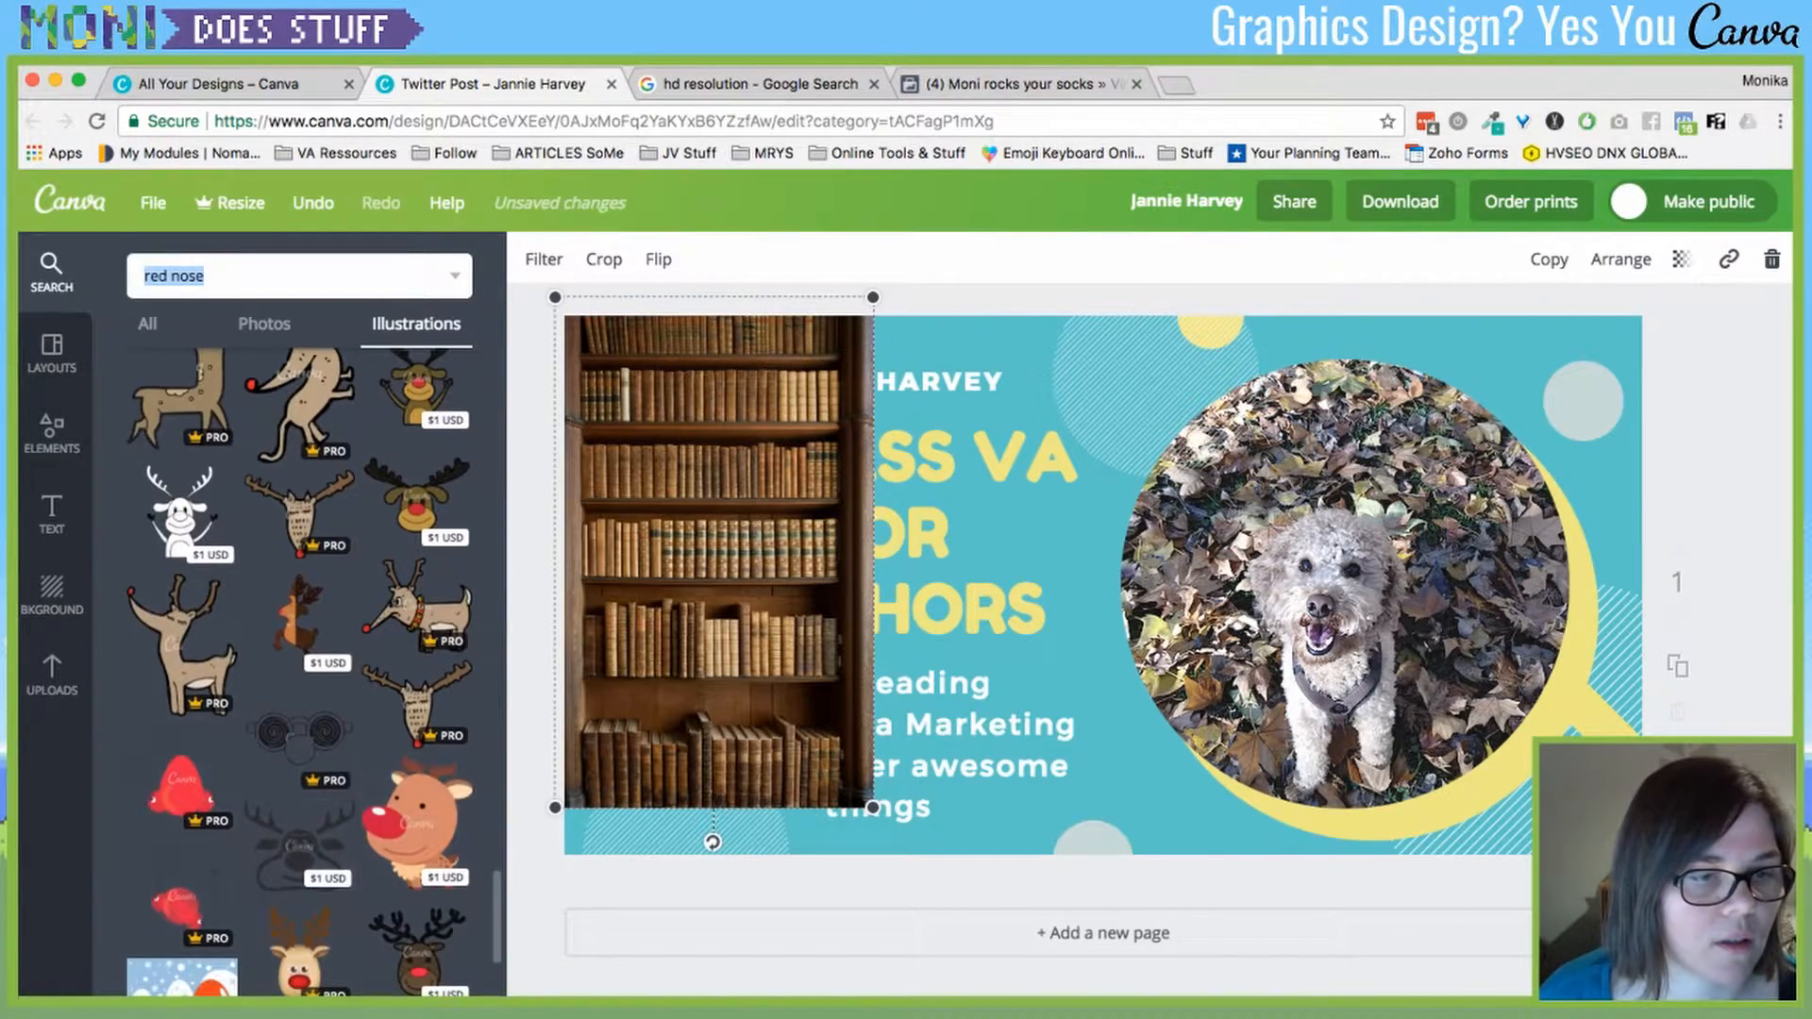
scroll(298, 670, "down", 7)
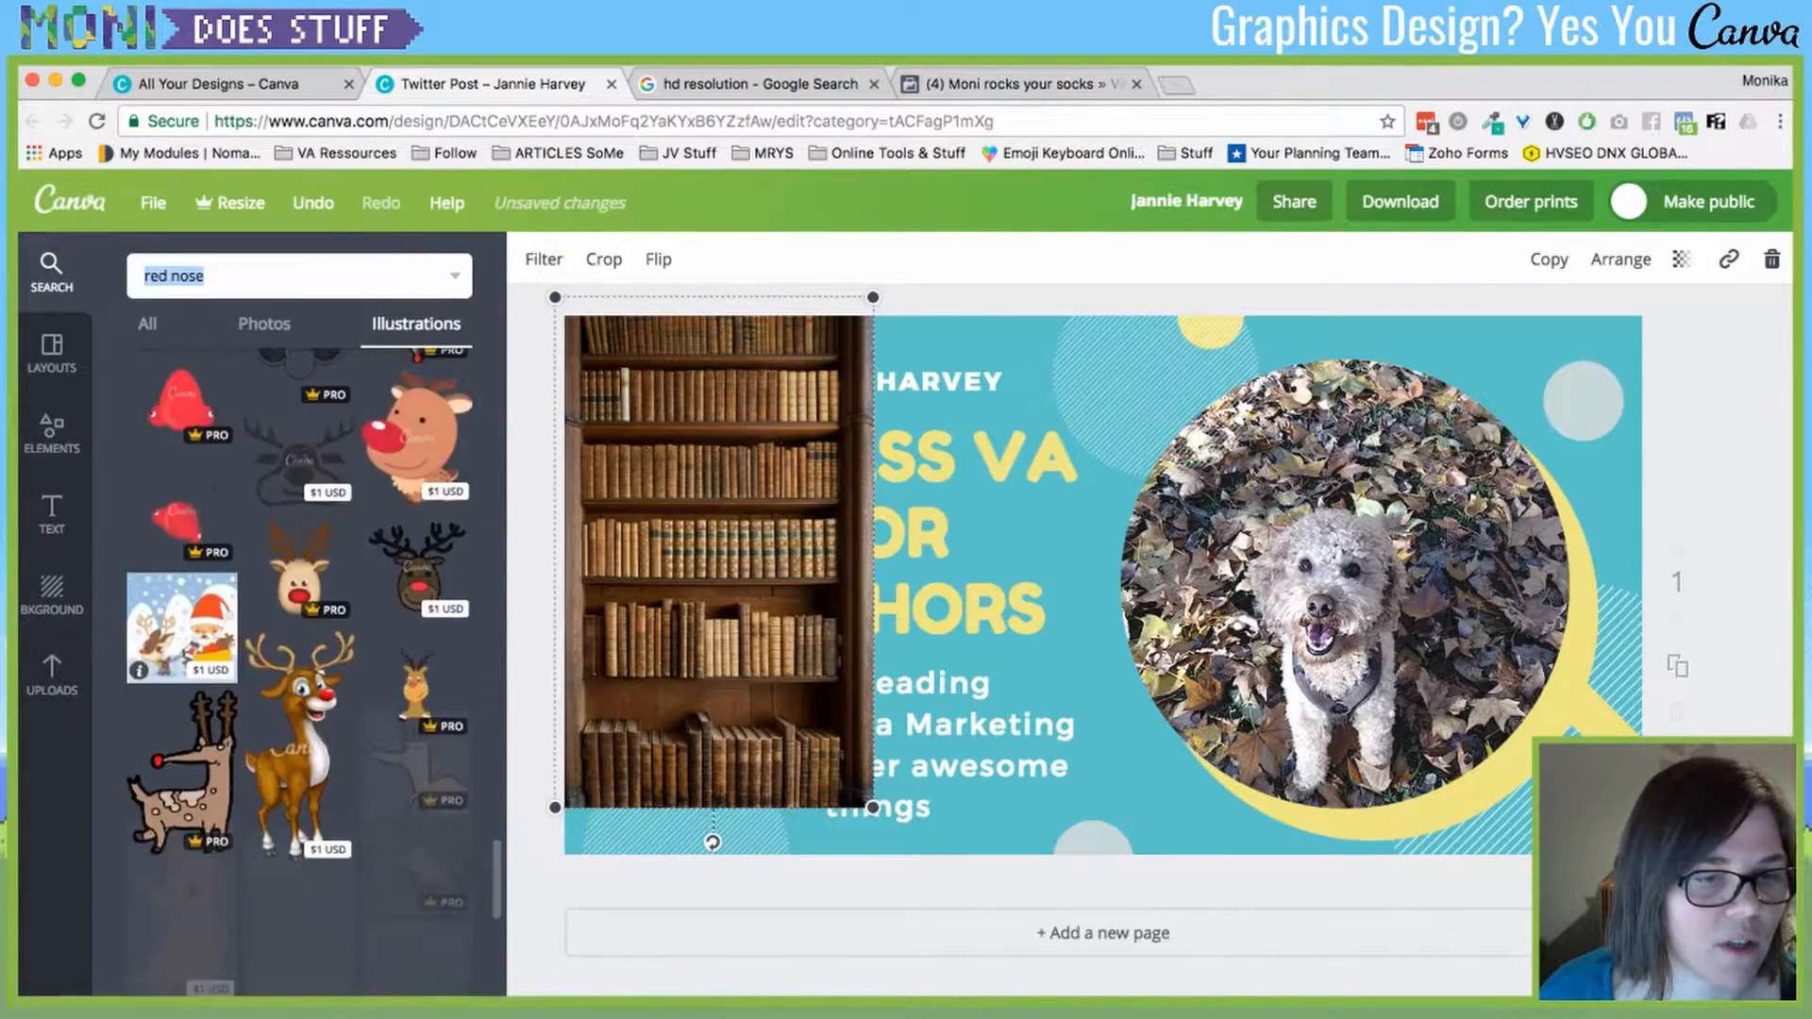
scroll(298, 670, "down", 2)
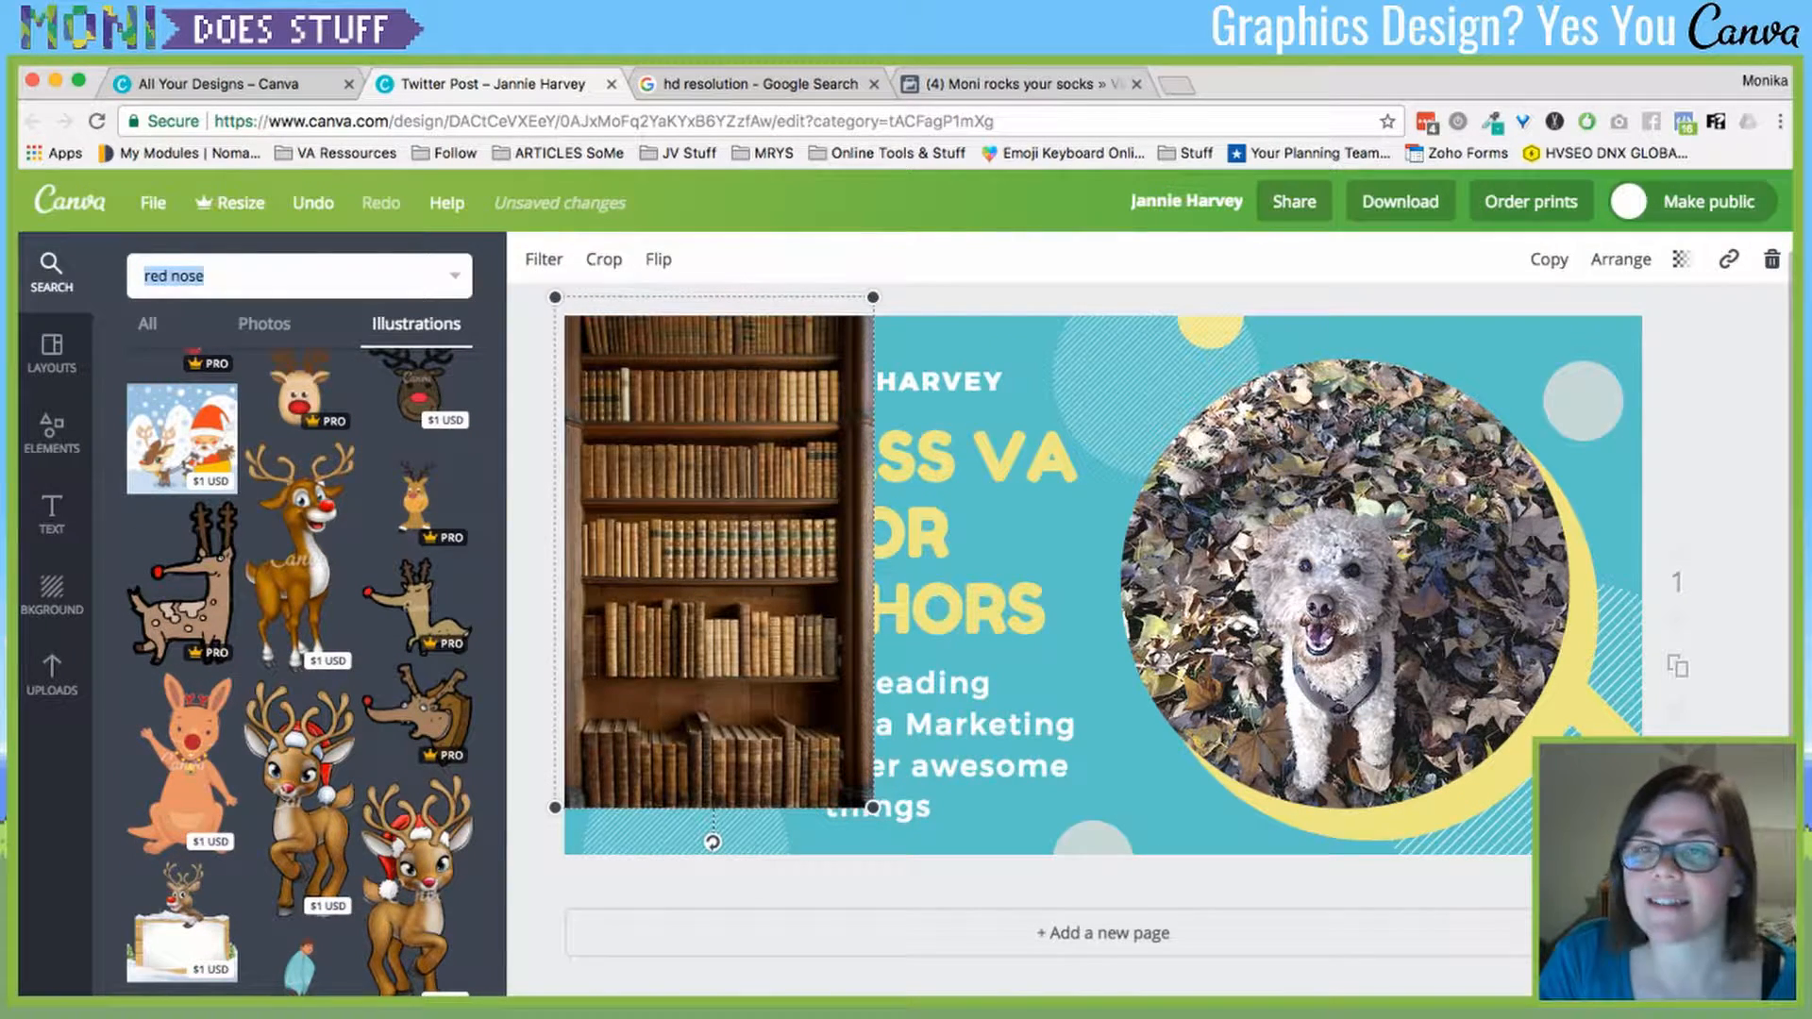
scroll(298, 670, "down", 8)
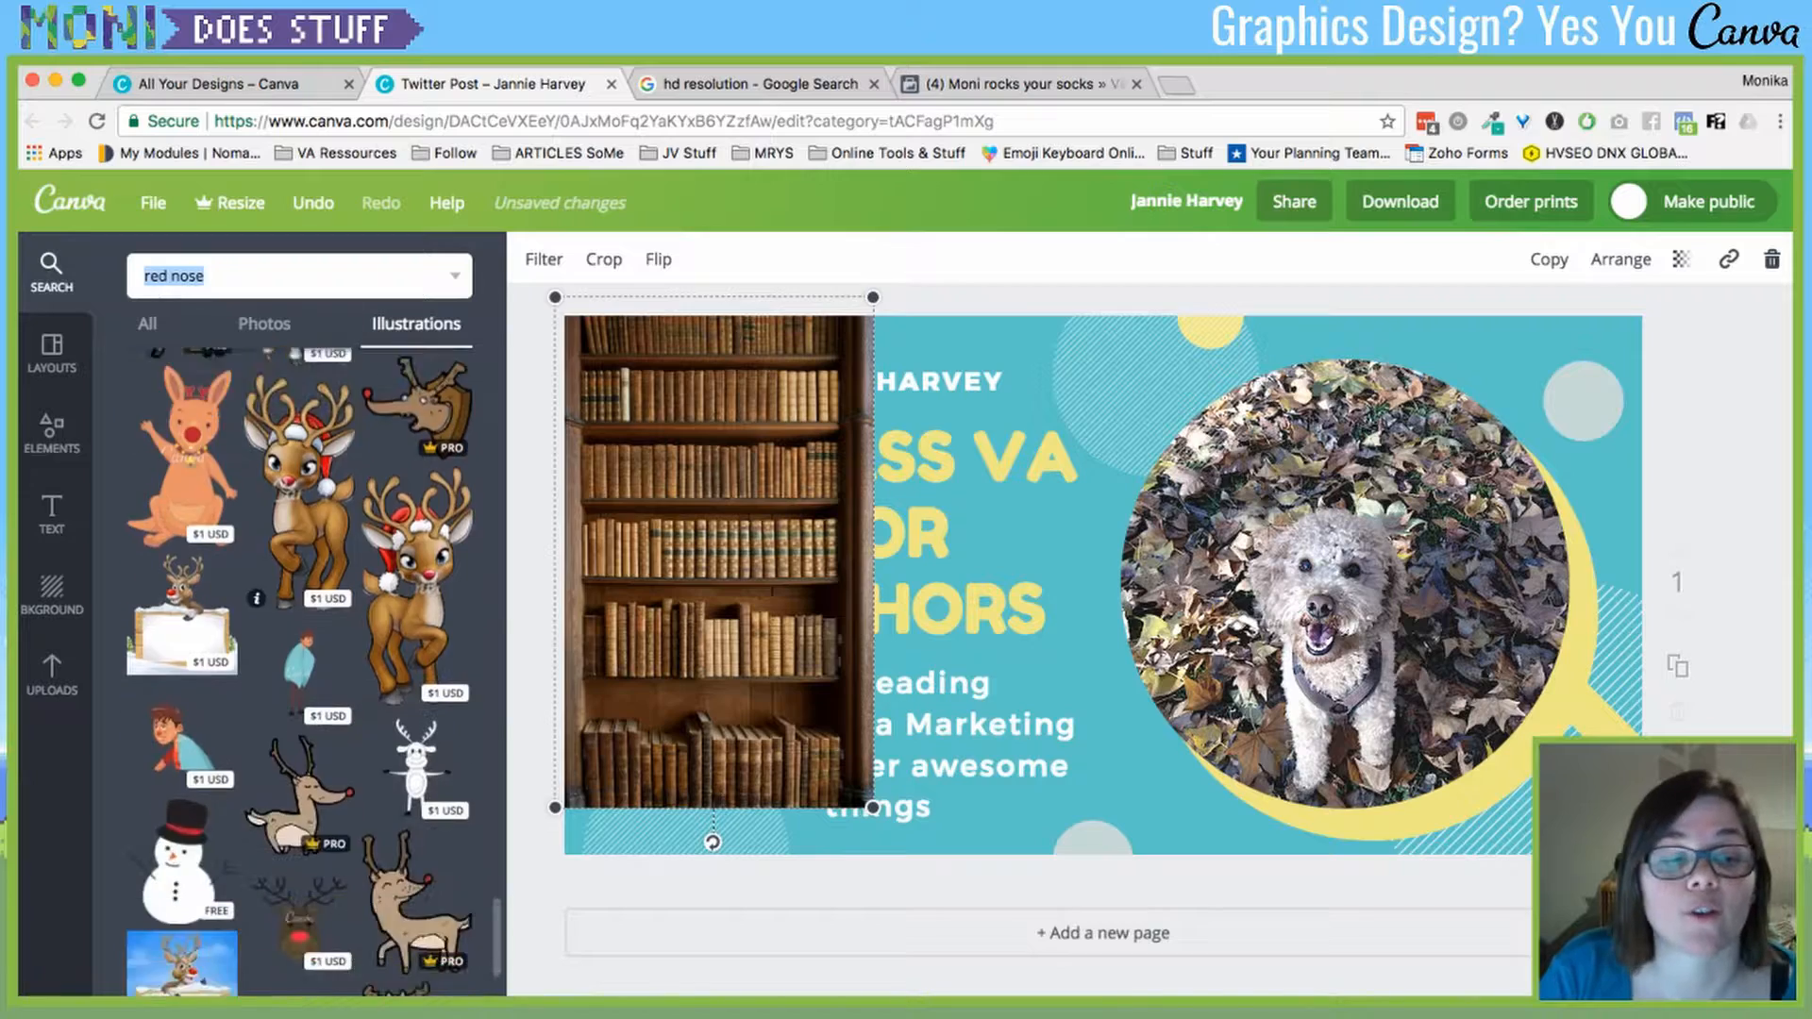
scroll(298, 670, "down", 3)
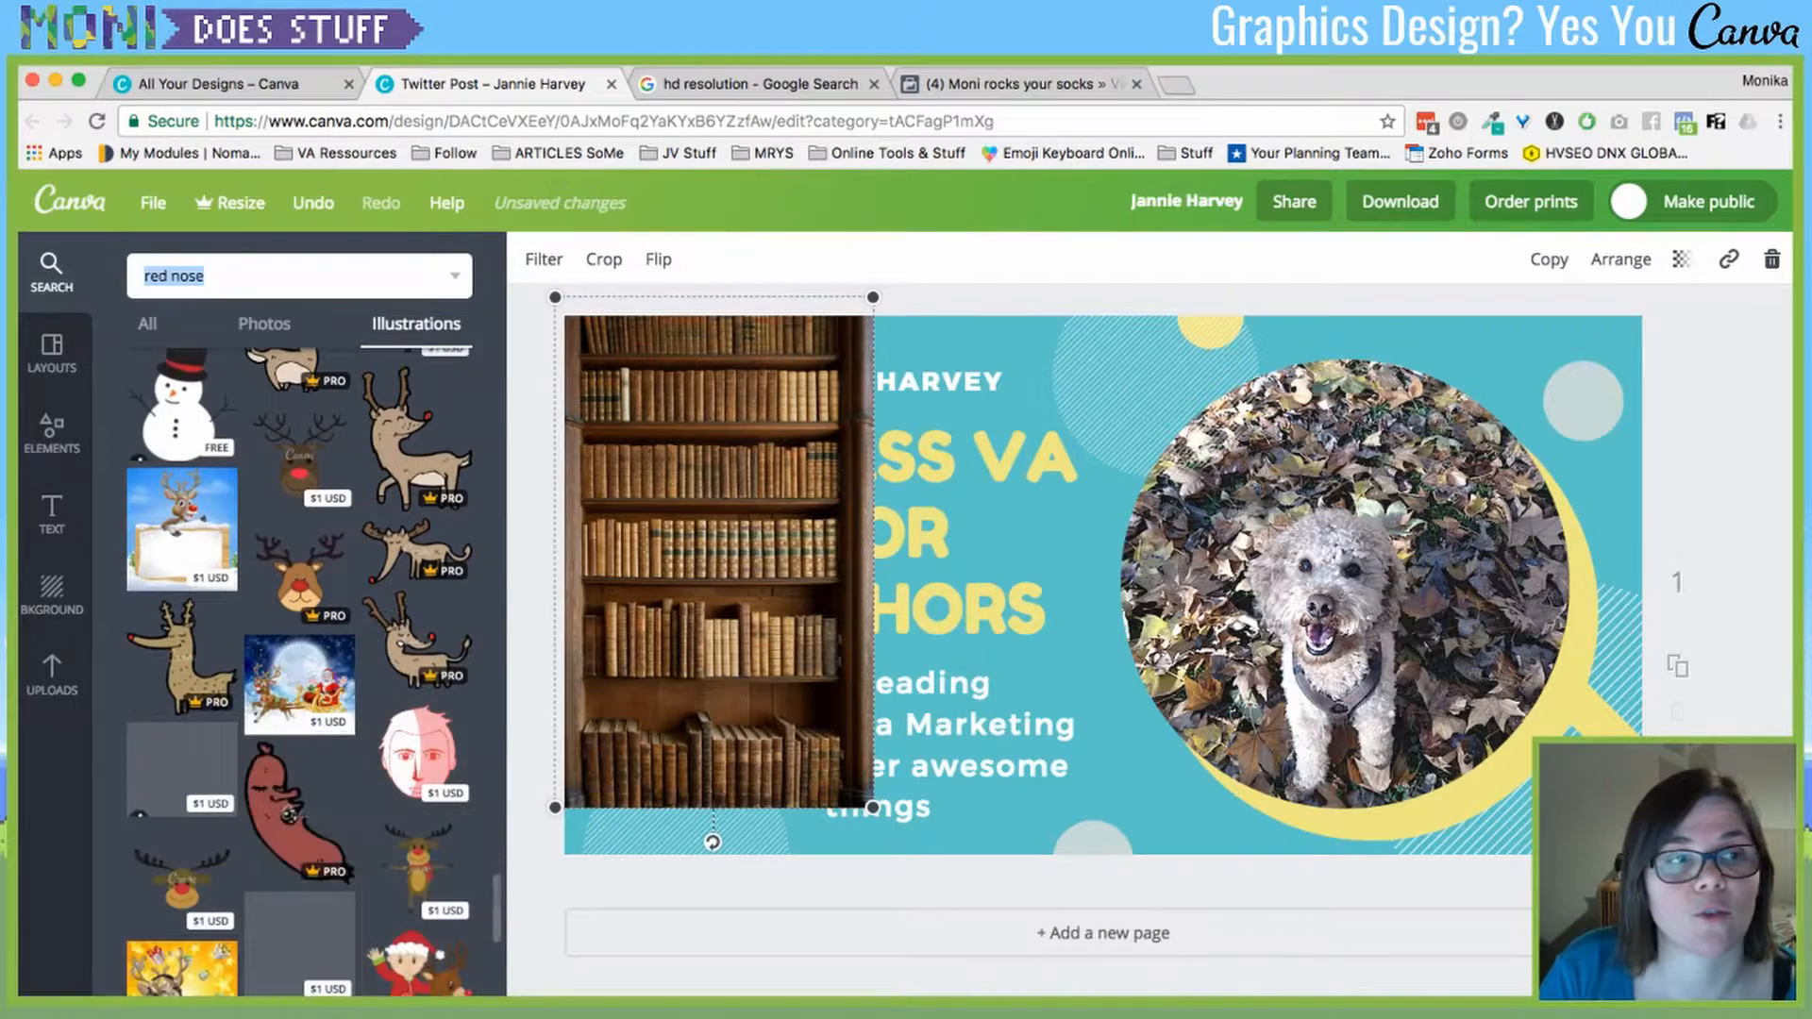
- Narrow the illustration search to just 'nose' and look through the results
left_click(199, 275)
double_click(156, 276)
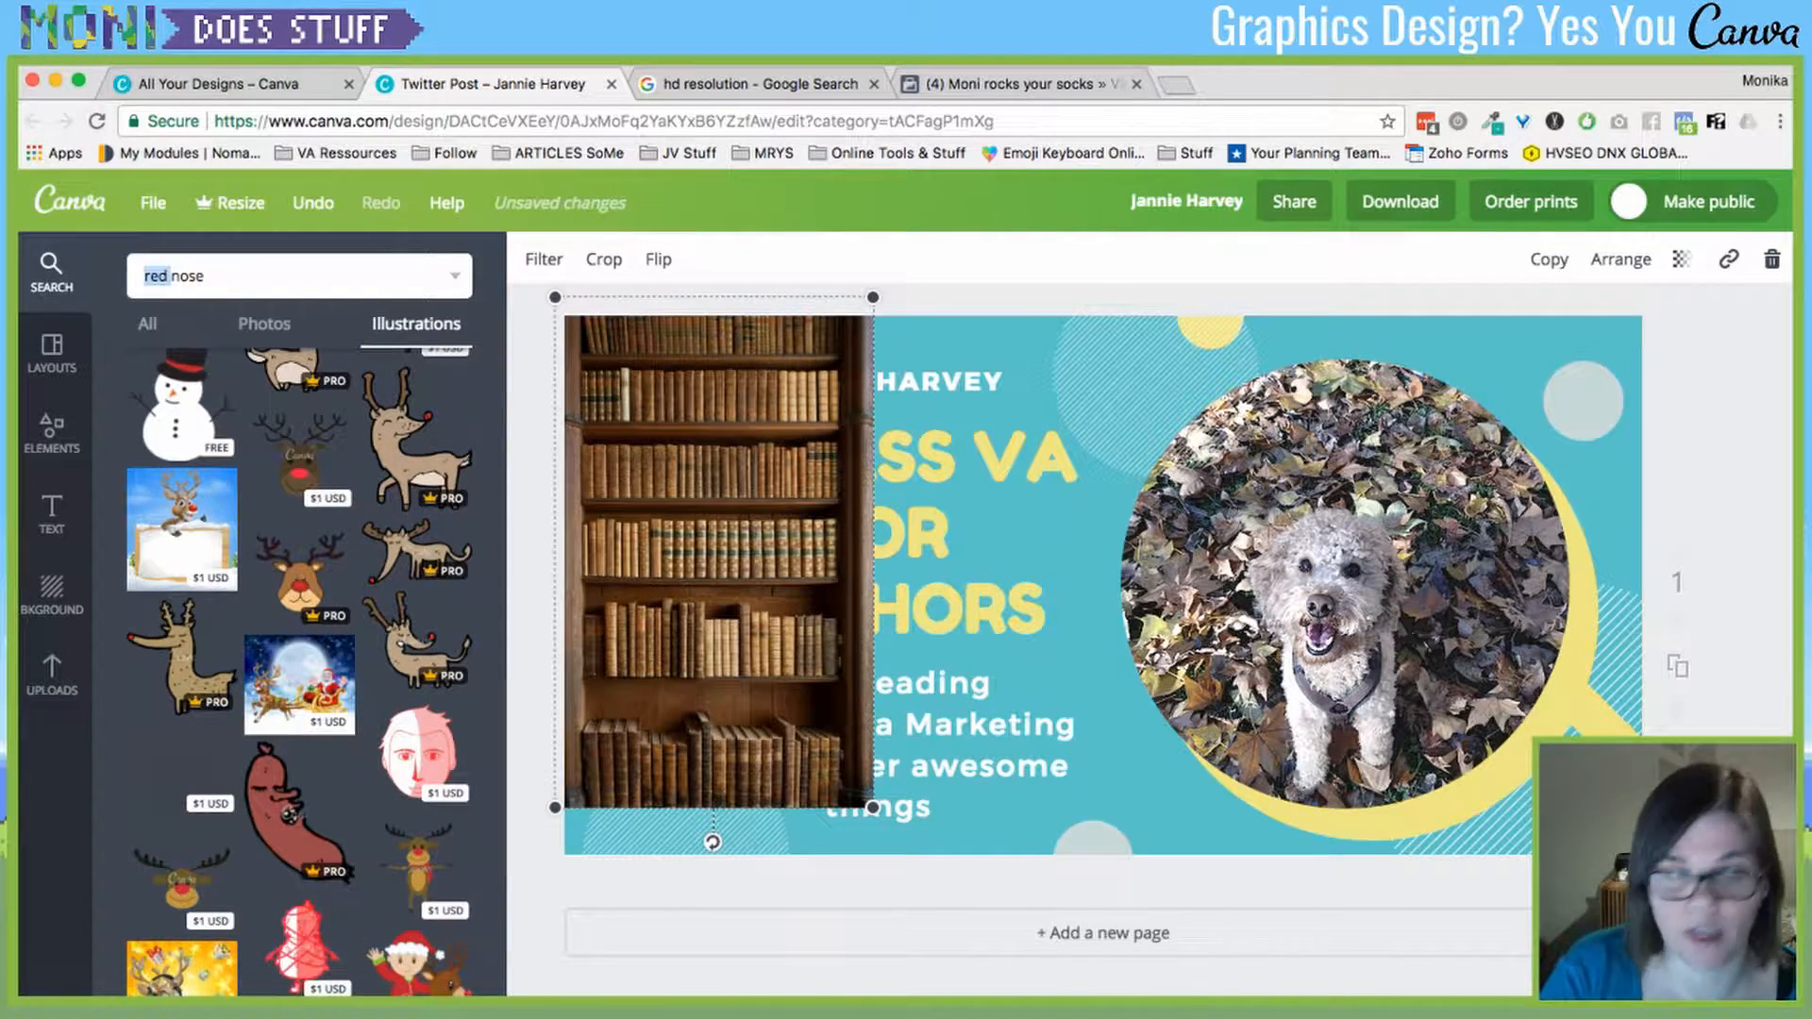
key("BackSpace")
key("Return")
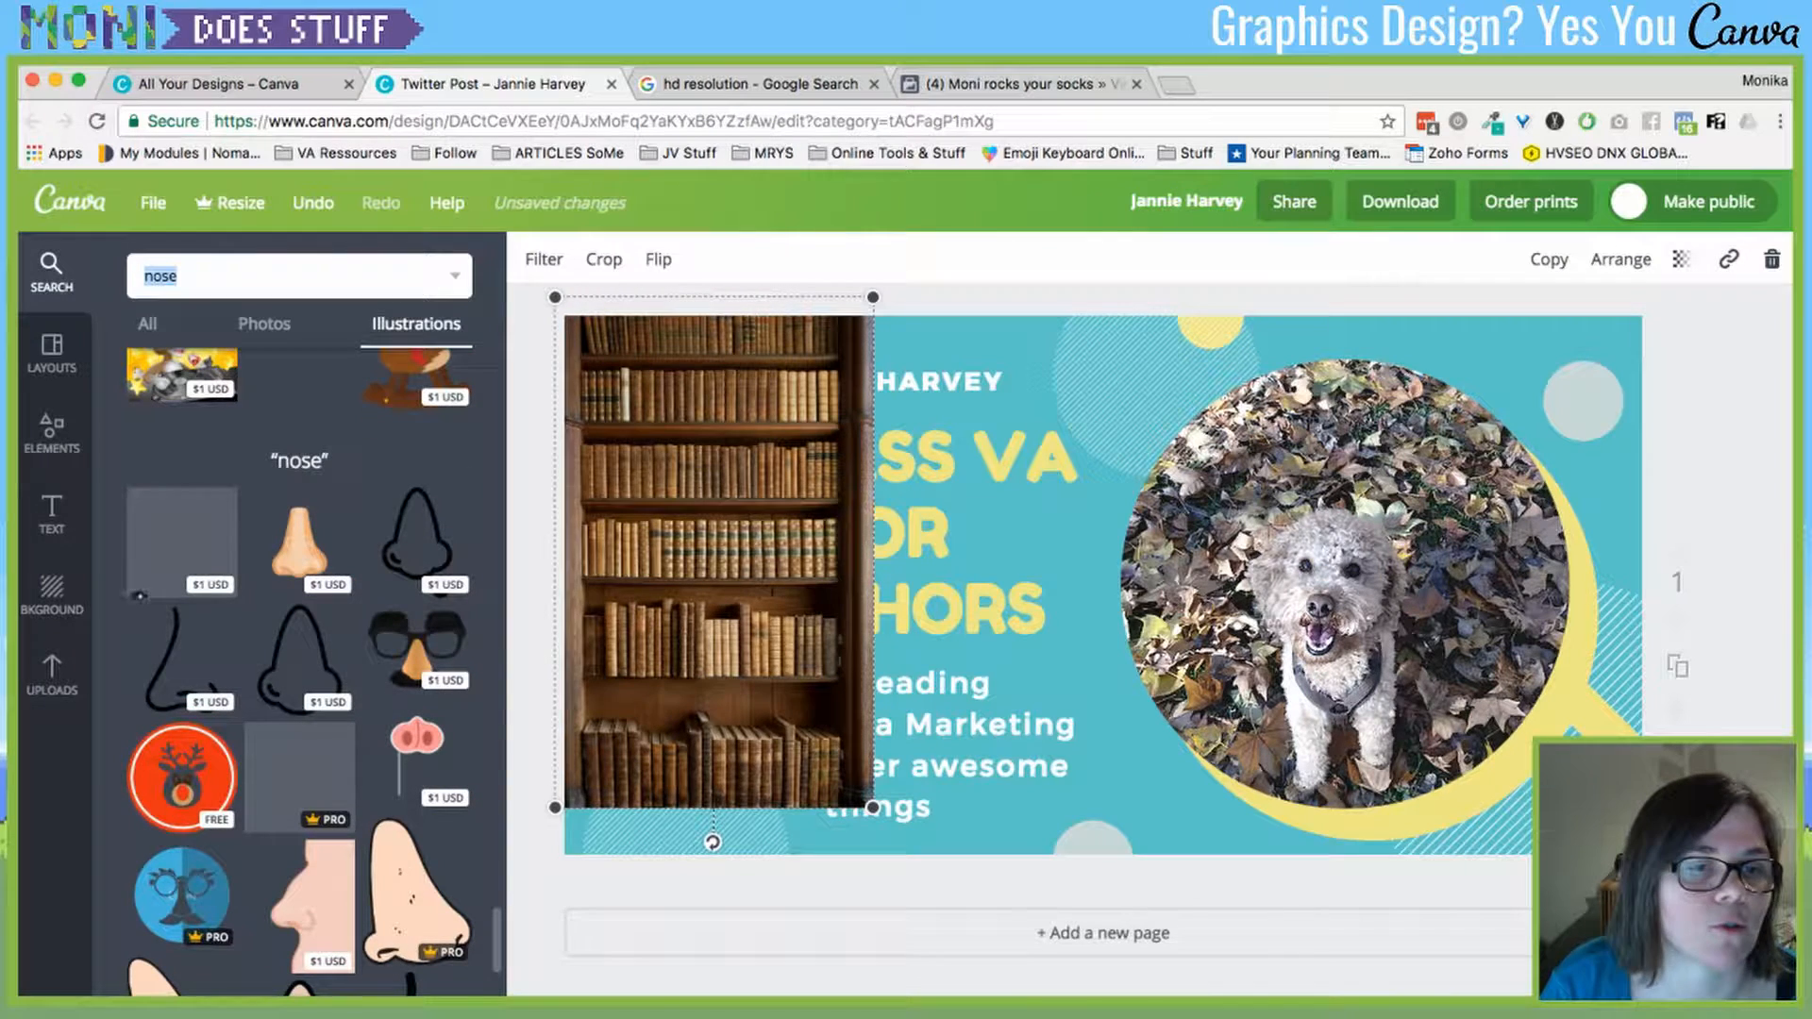
scroll(299, 660, "down", 3)
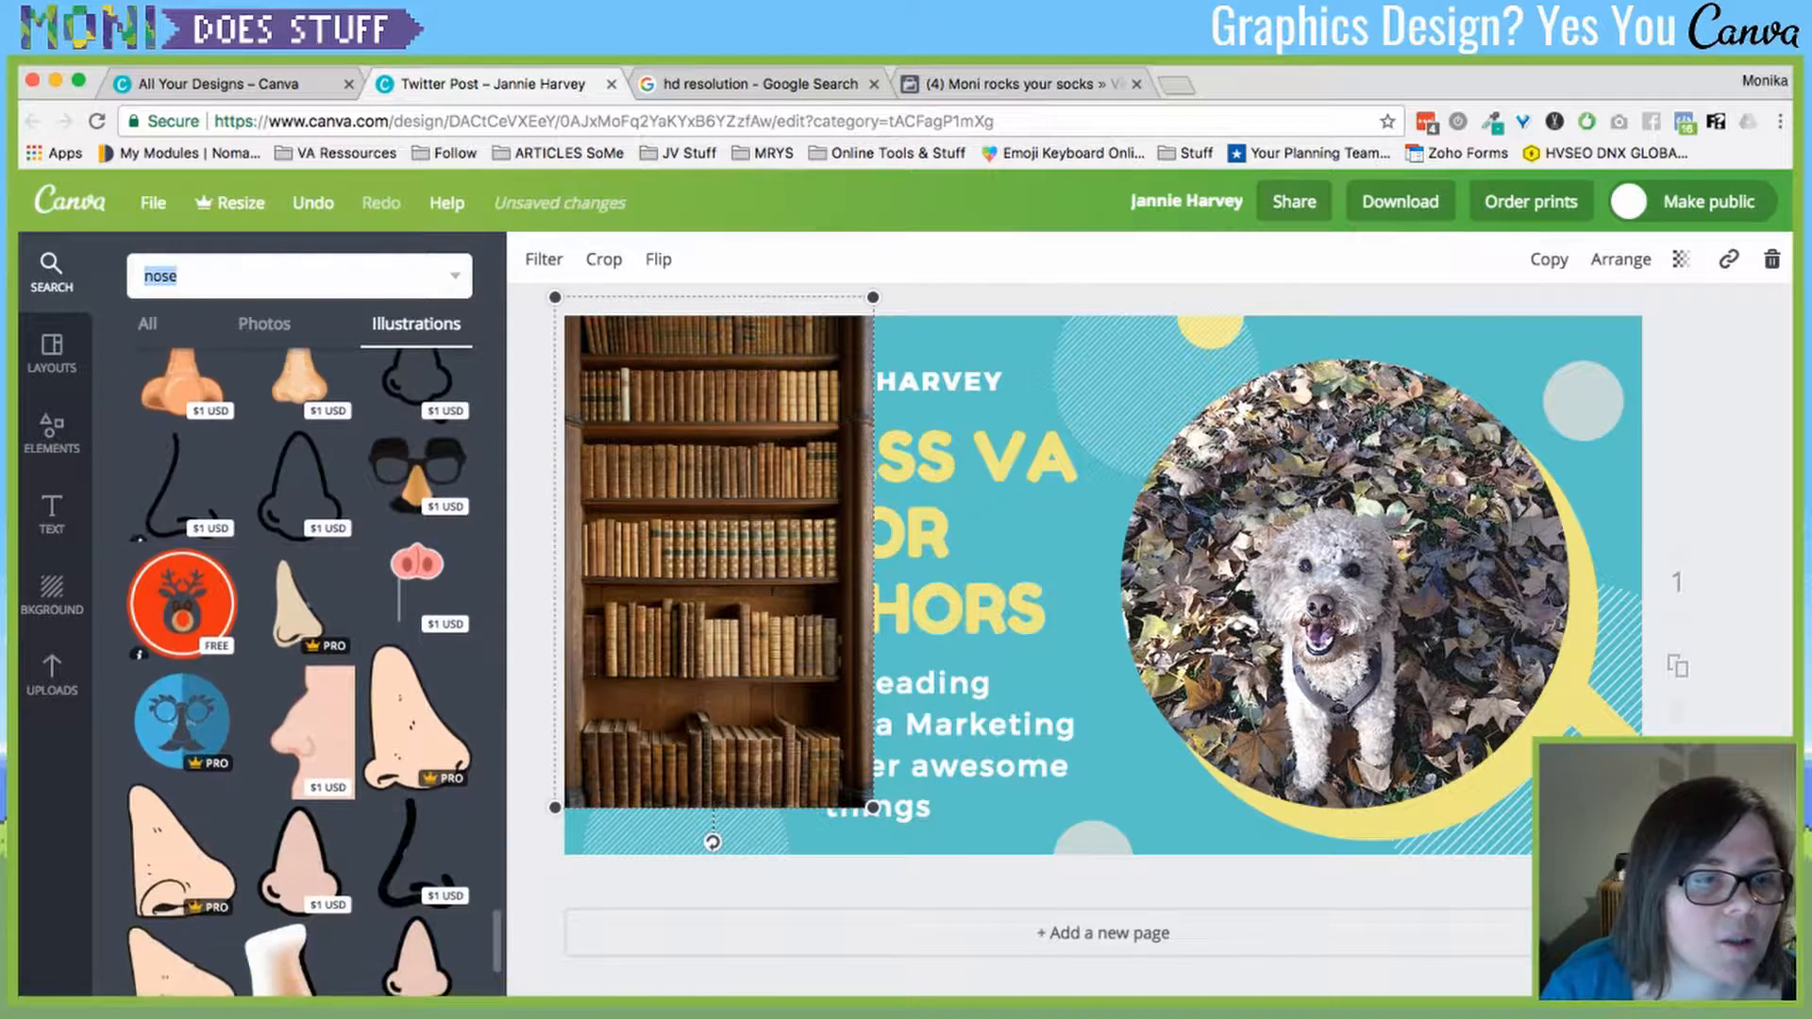
scroll(300, 660, "down", 6)
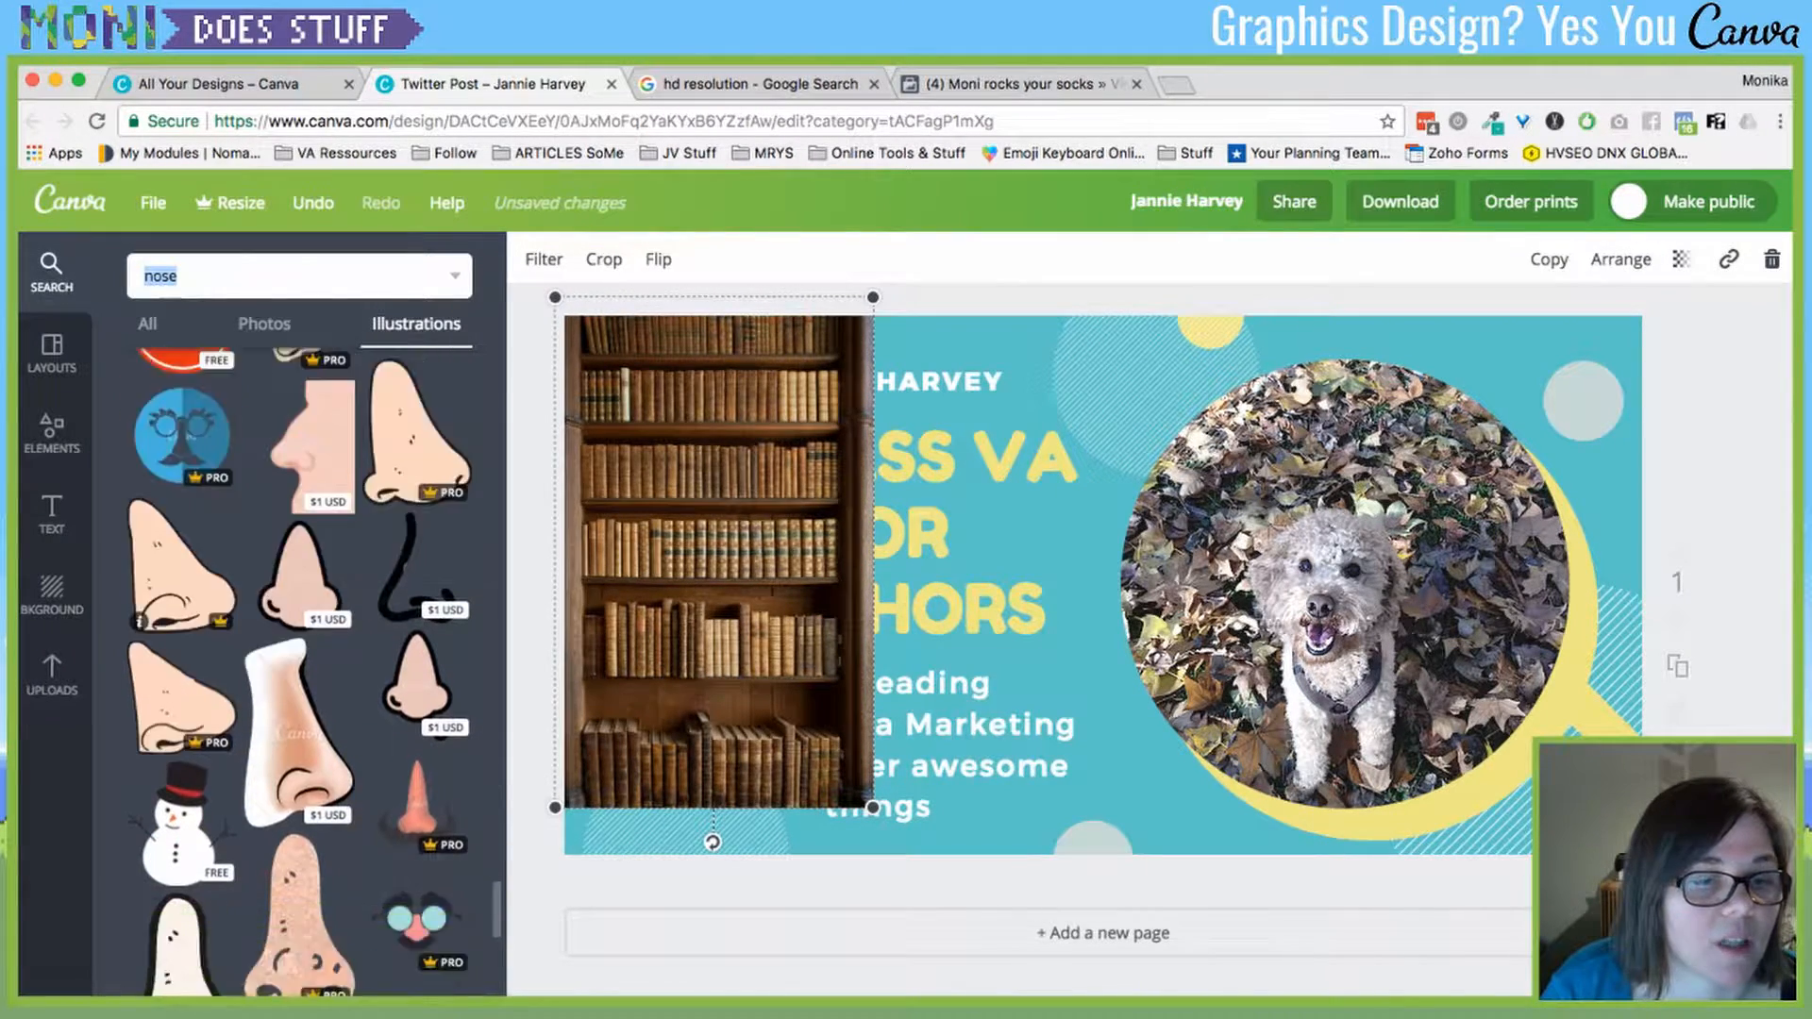
scroll(299, 660, "up", 5)
- Undo and redo the last change, then delete the bookshelf photo from the banner
key("super+z")
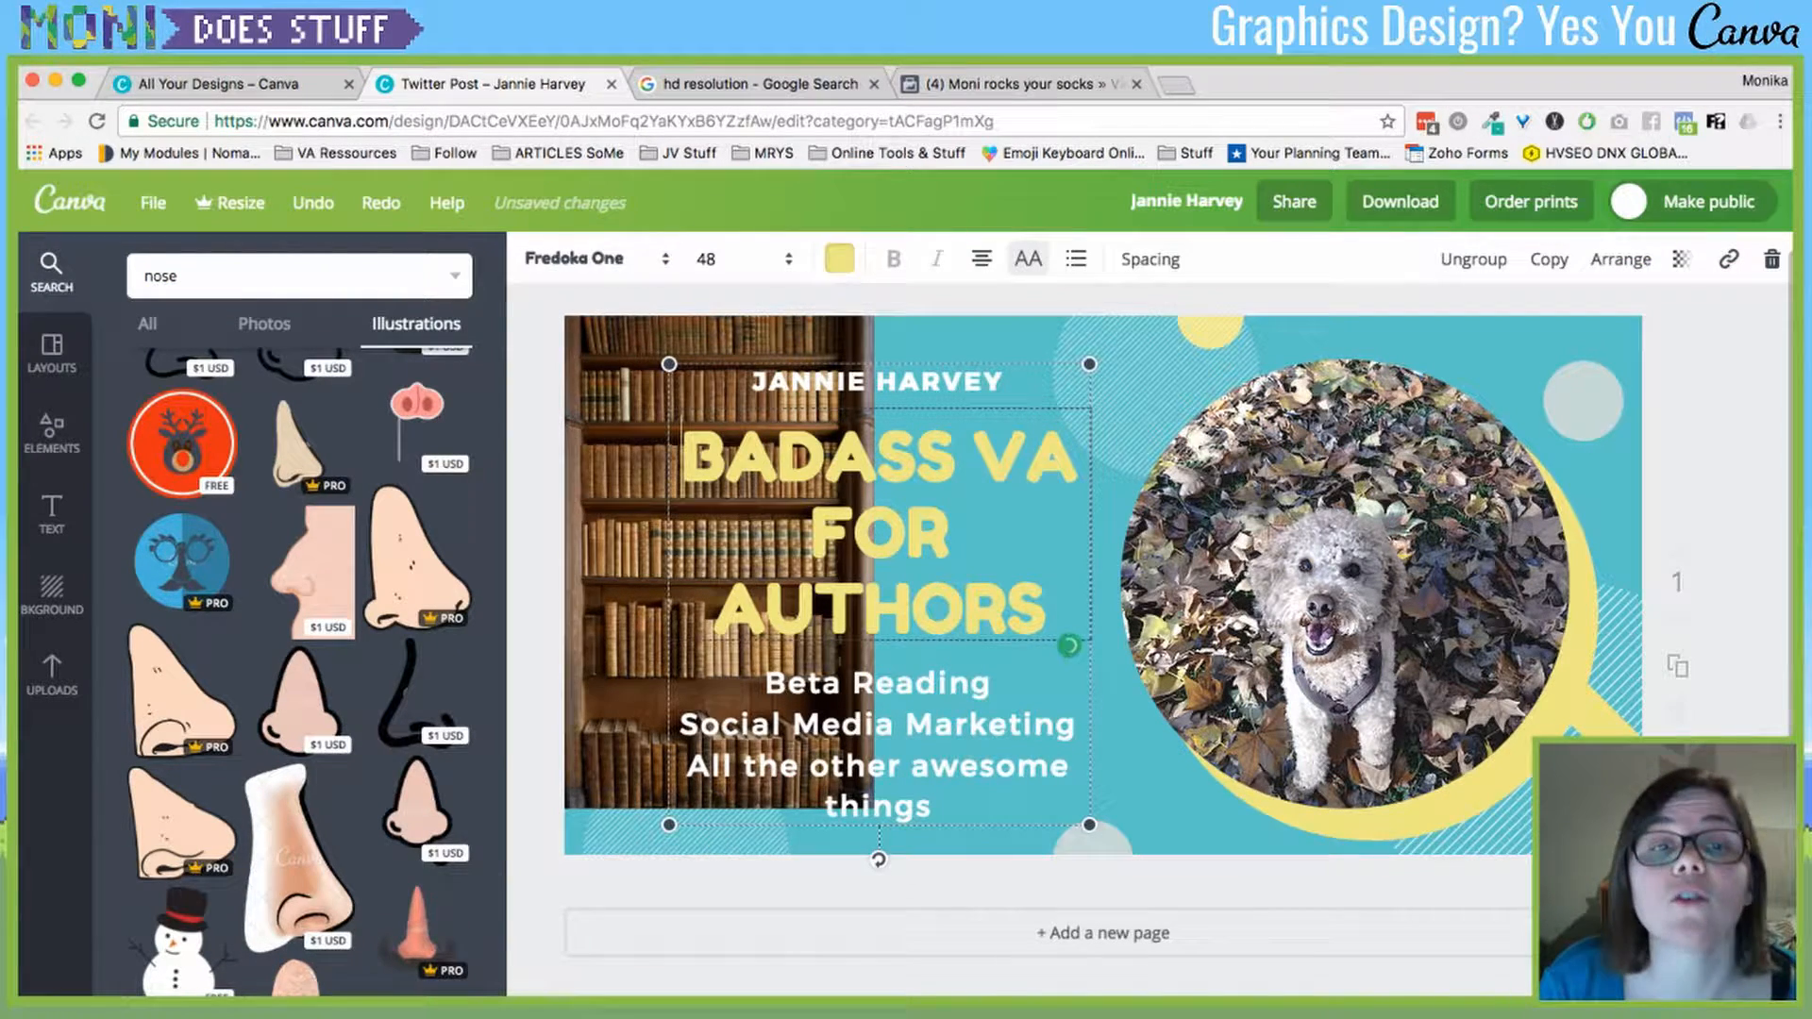
key("super+shift+z")
key("Delete")
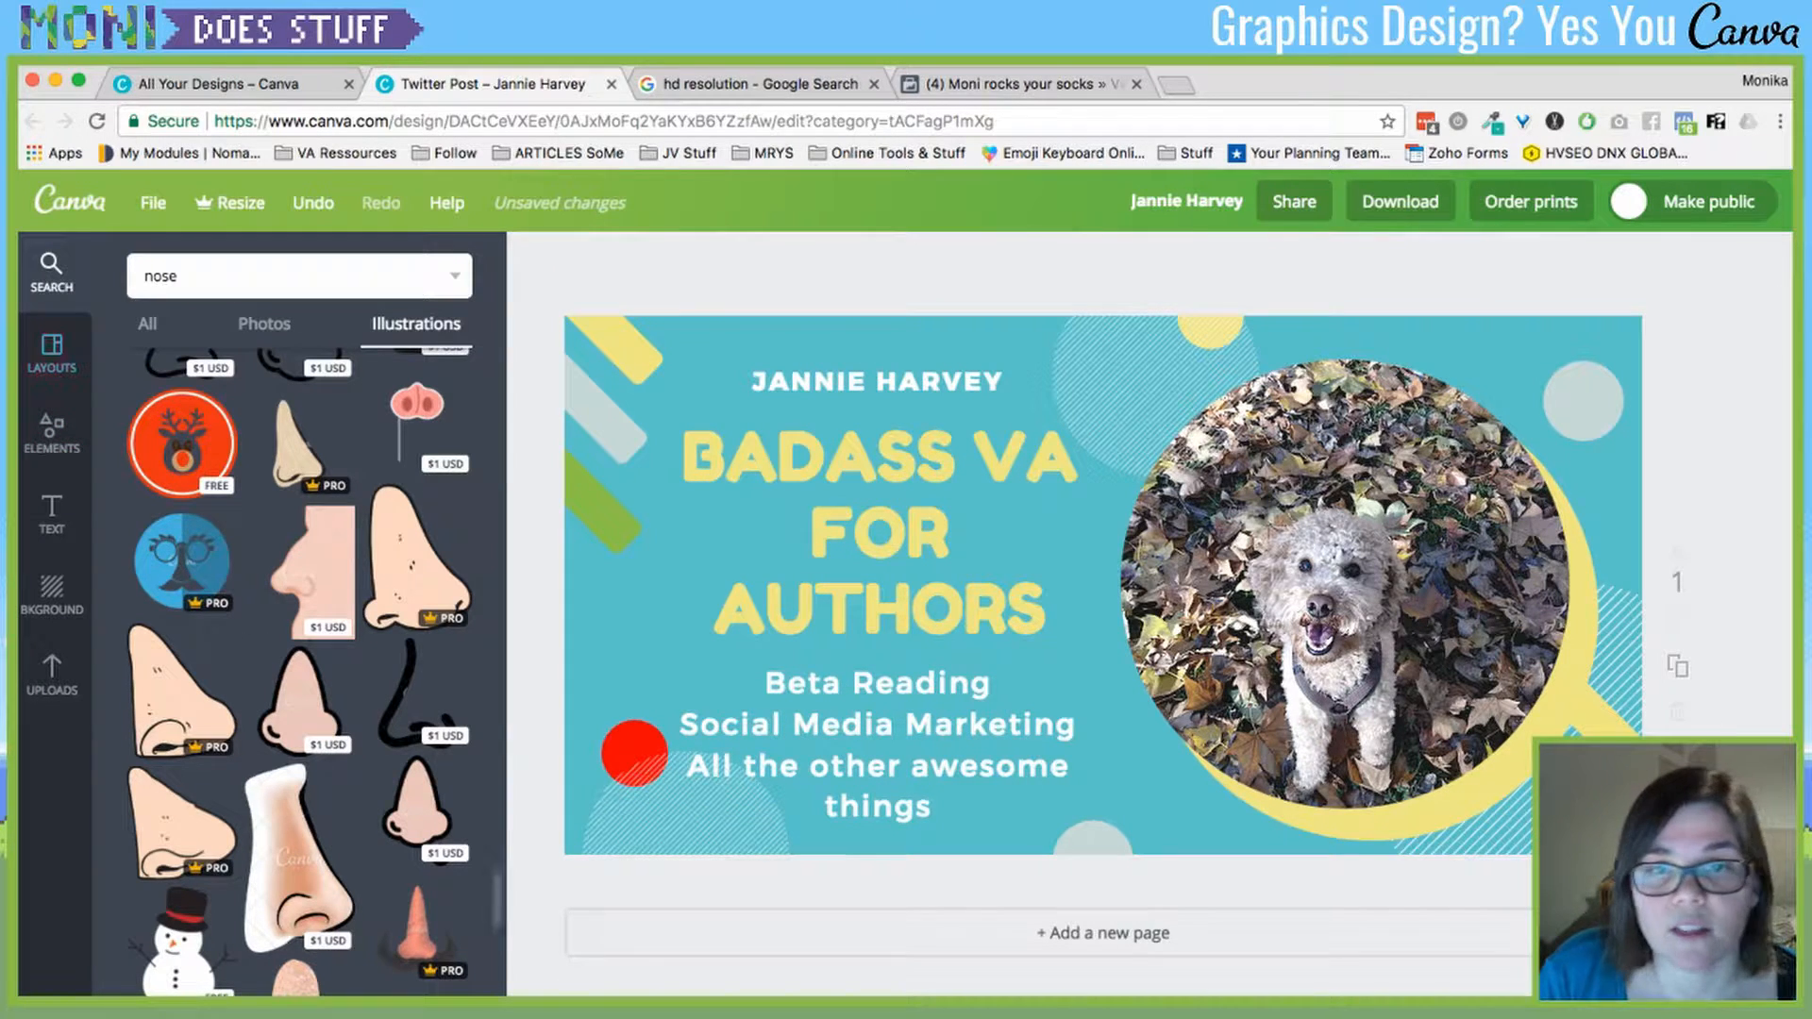
- Drag the red circle from the lower left onto the dog's nose and deselect it
left_click_drag(634, 769, 1326, 602)
left_click(536, 604)
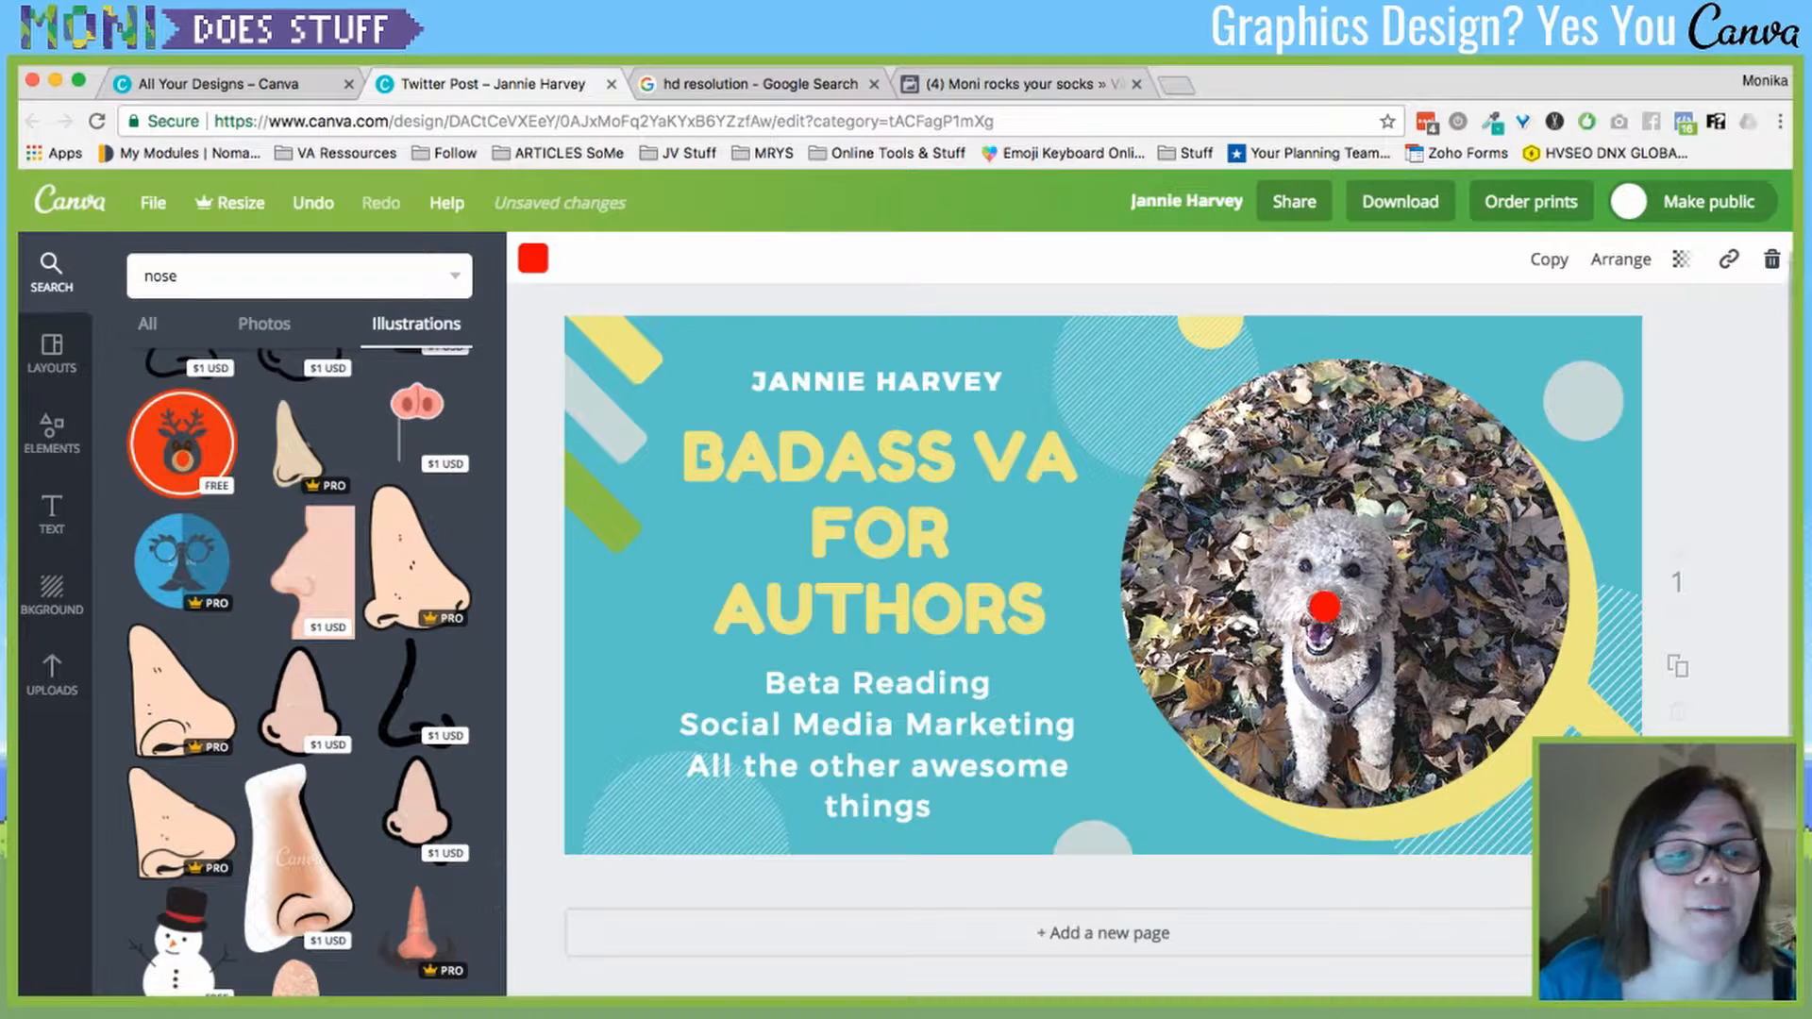
scroll(299, 670, "down", 10)
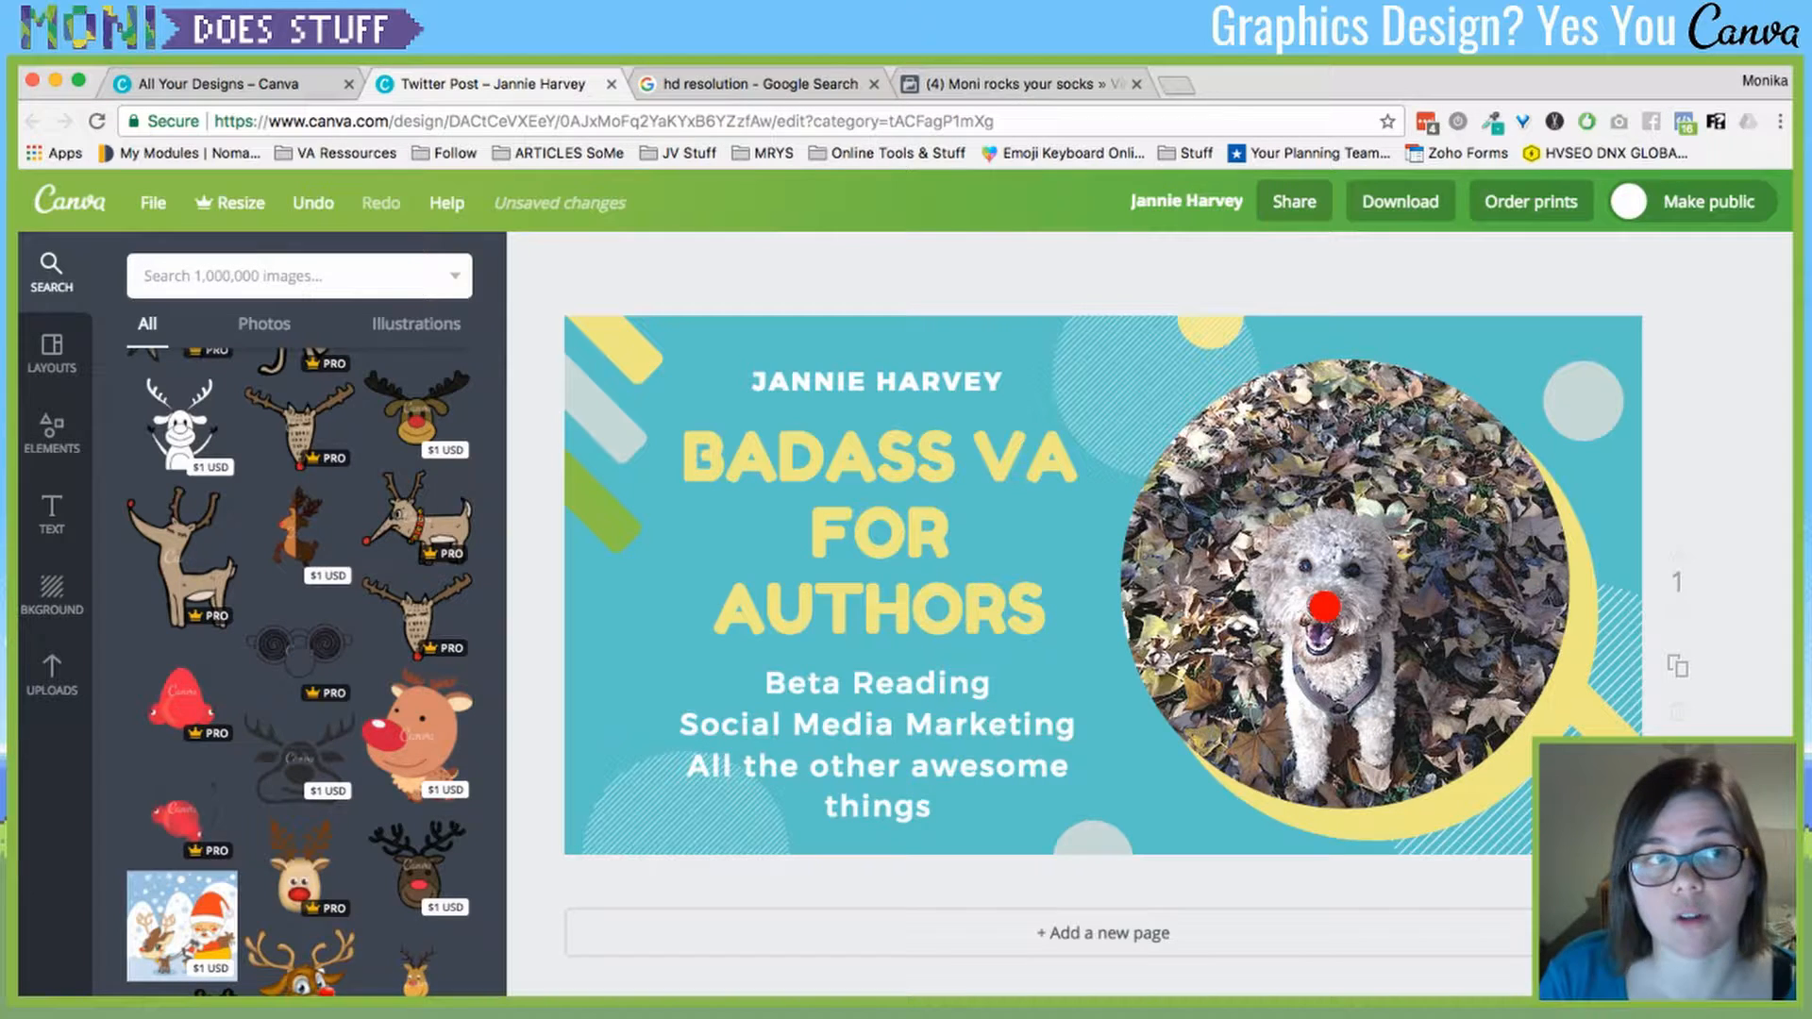
scroll(299, 661, "up", 15)
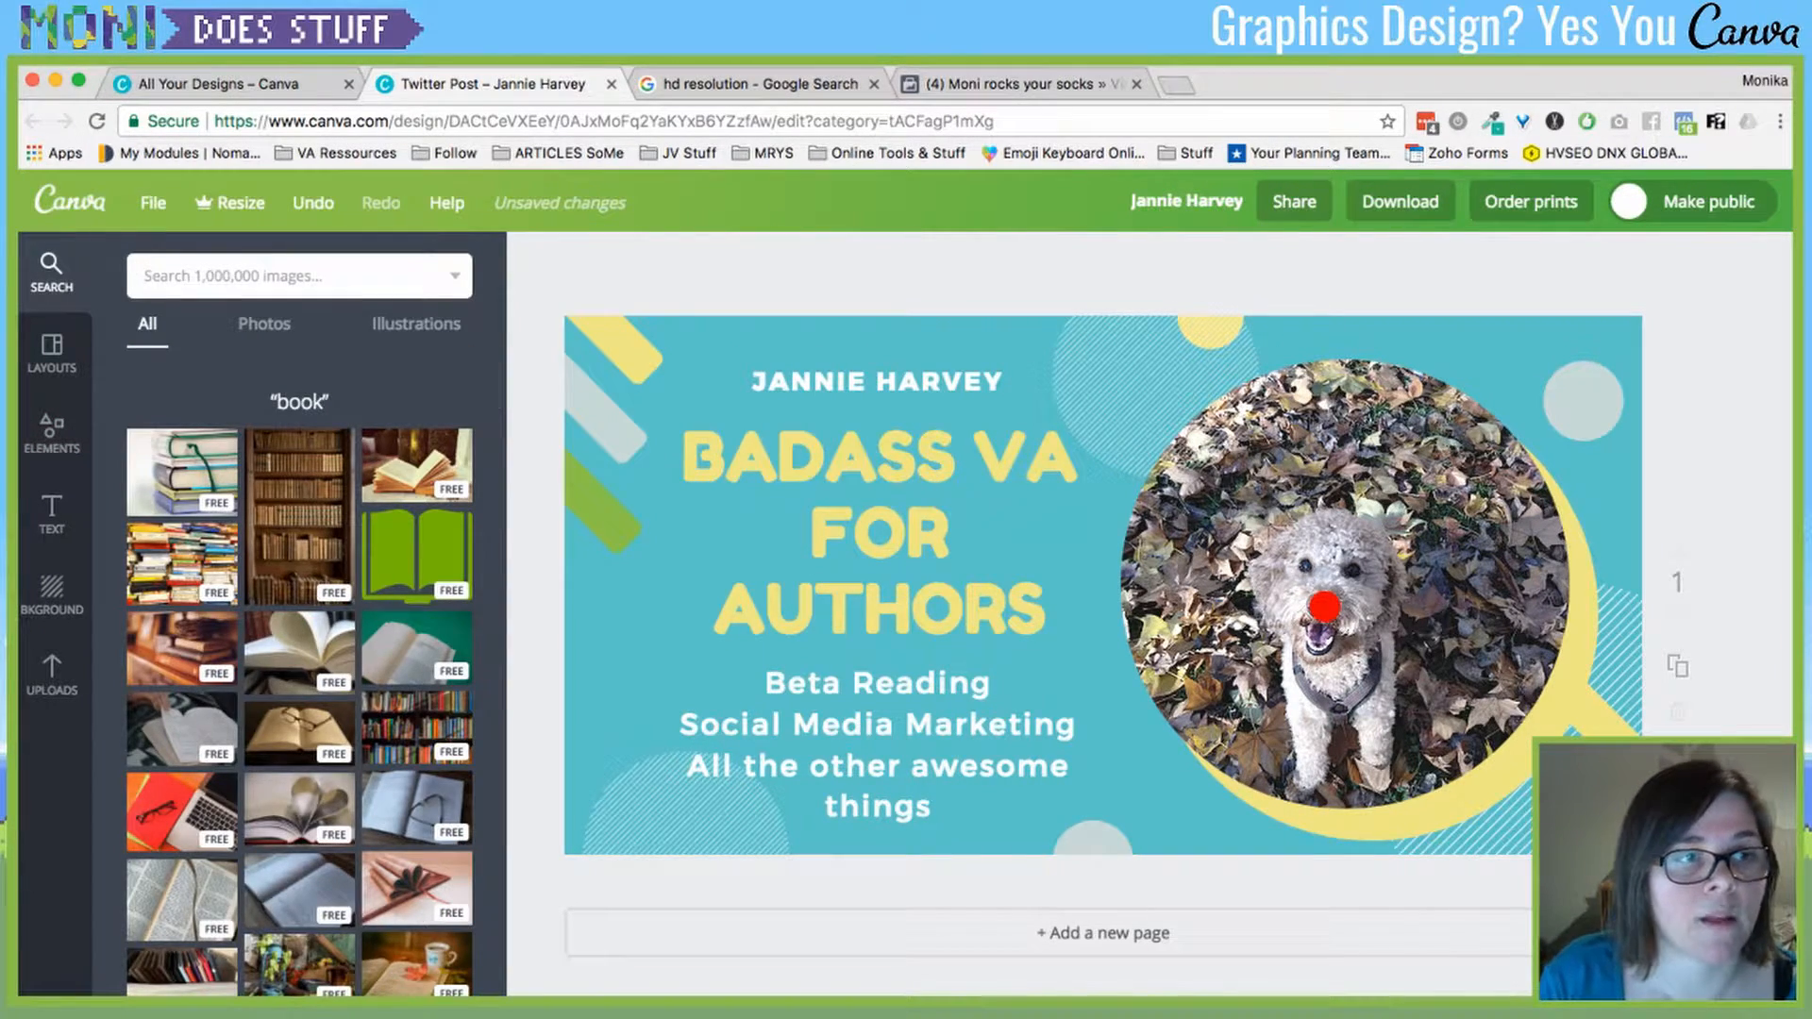
- Browse the ready-made design templates, viewing and then closing the Dogs layout
left_click(52, 353)
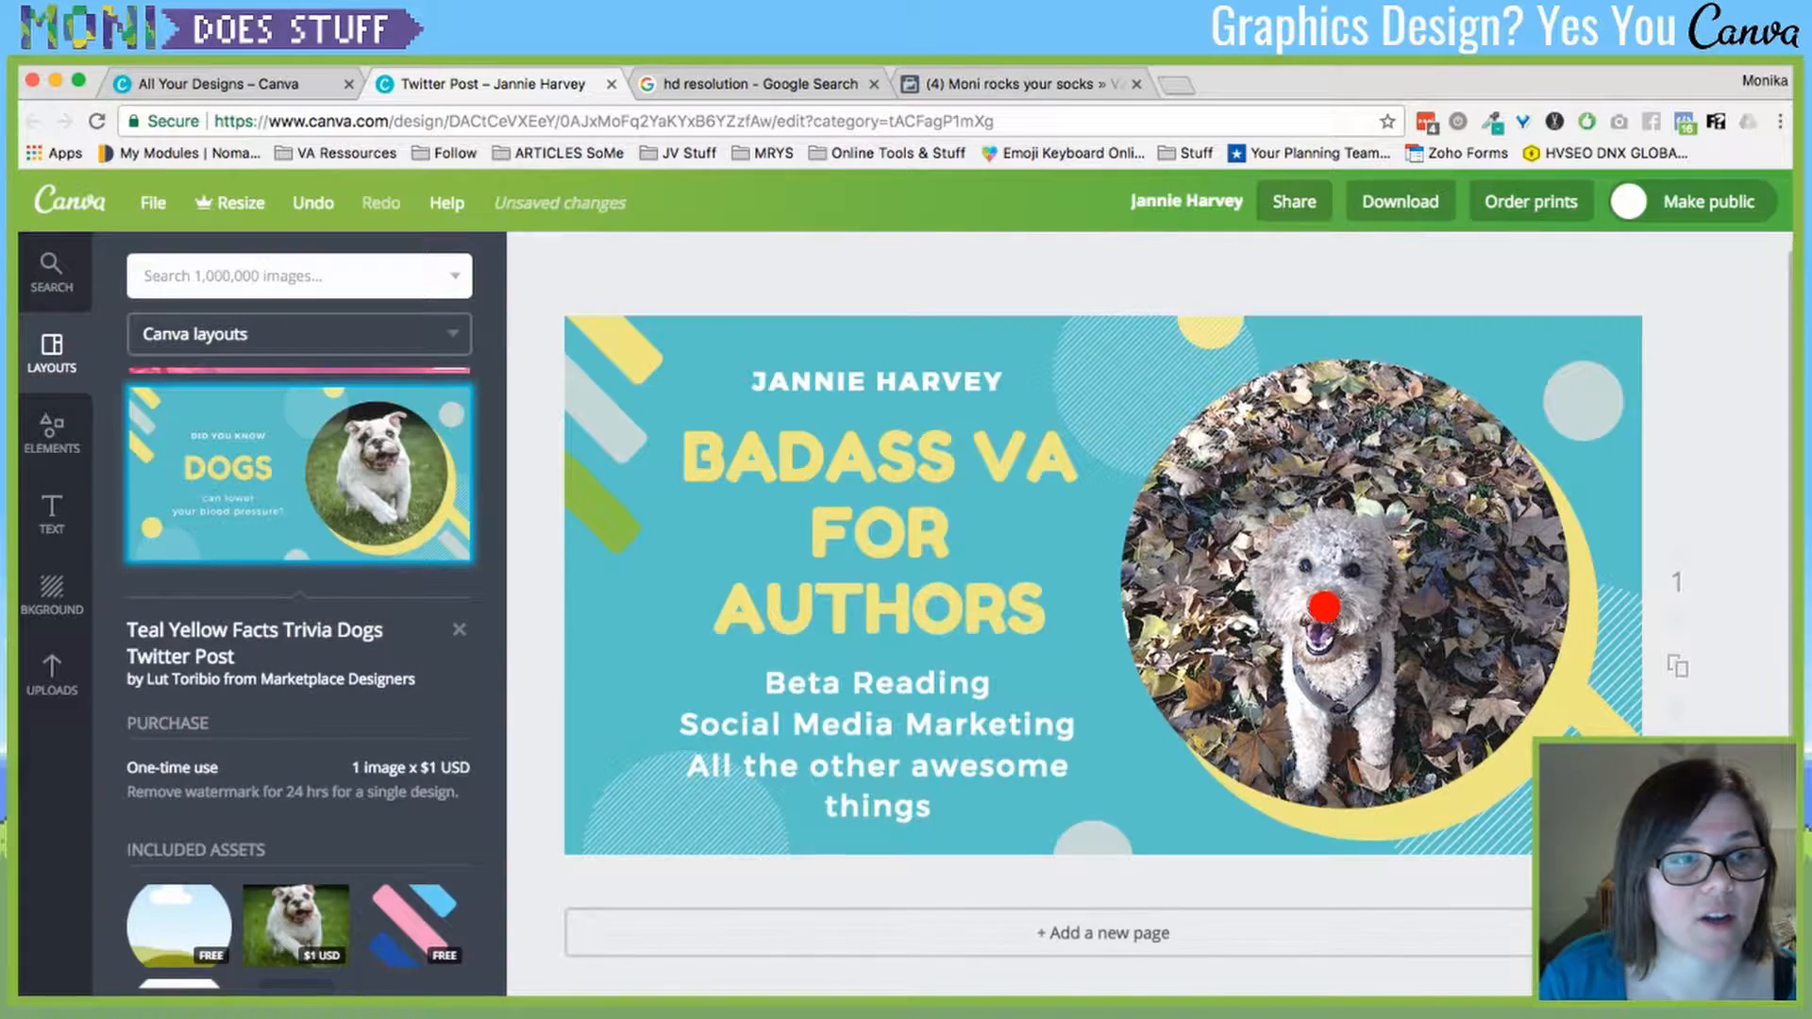
scroll(1102, 604, "up", 1)
scroll(300, 680, "down", 2)
scroll(299, 679, "down", 4)
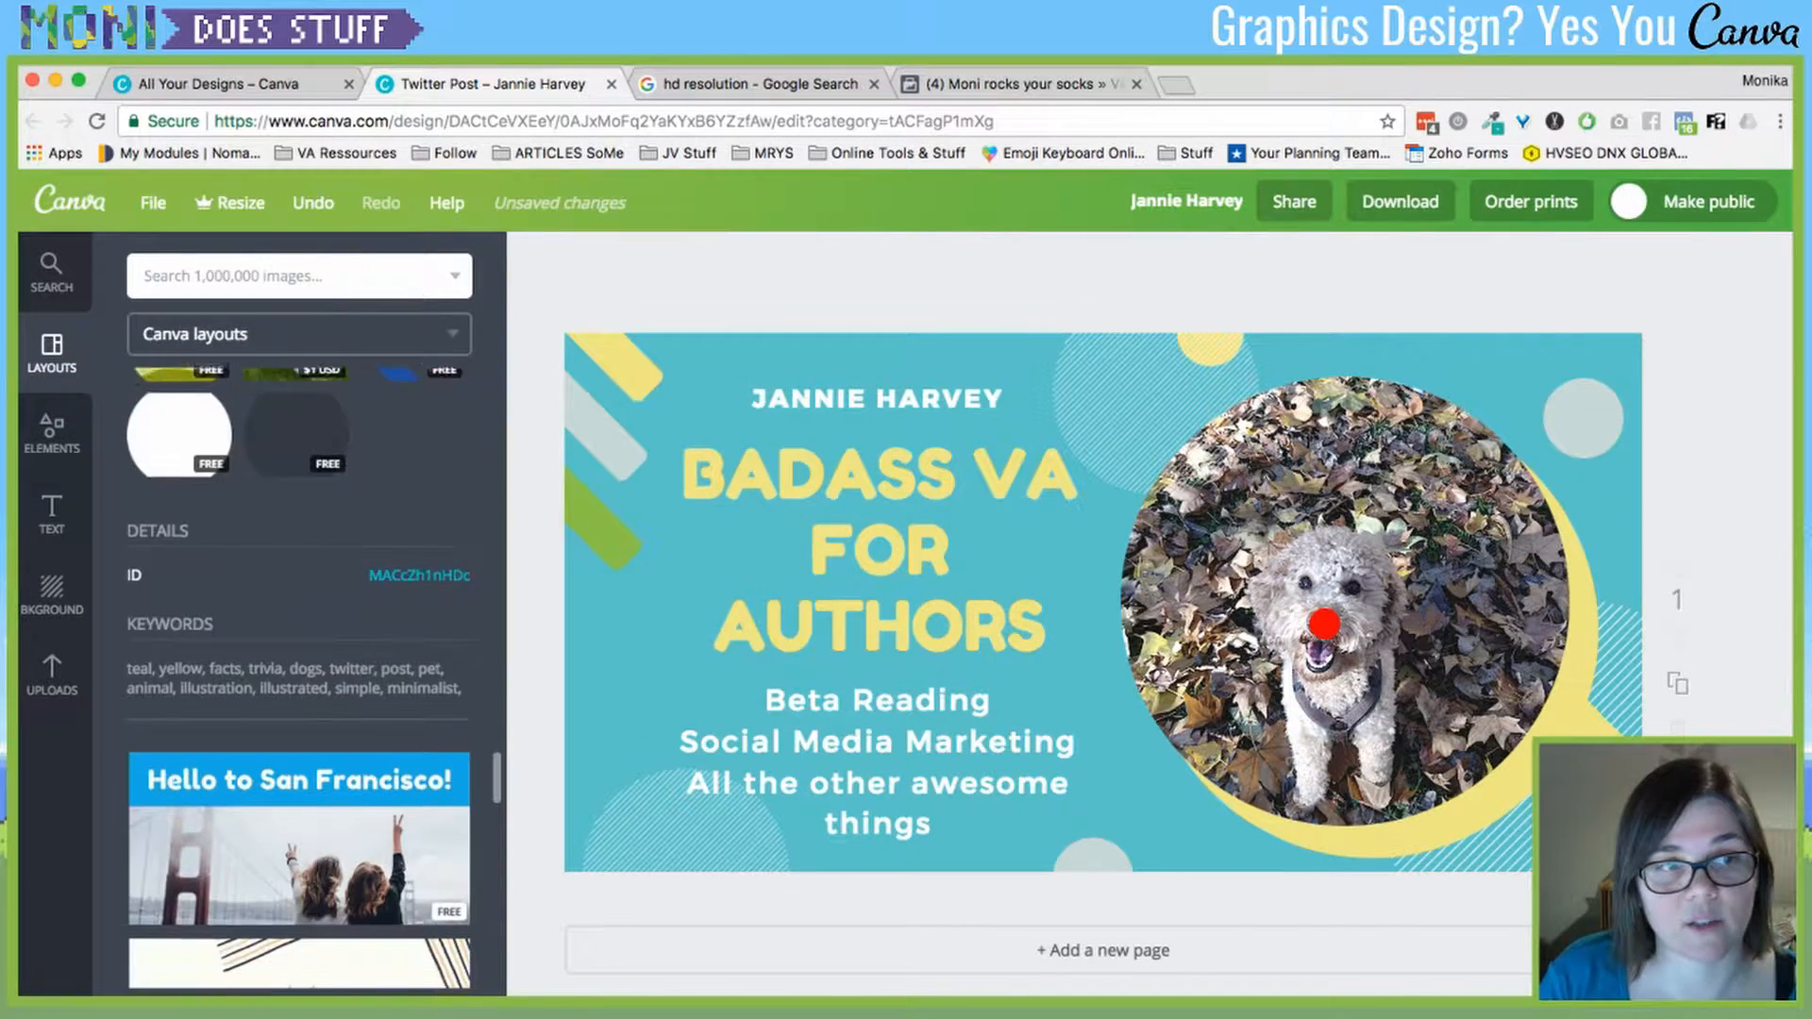
scroll(299, 680, "up", 3)
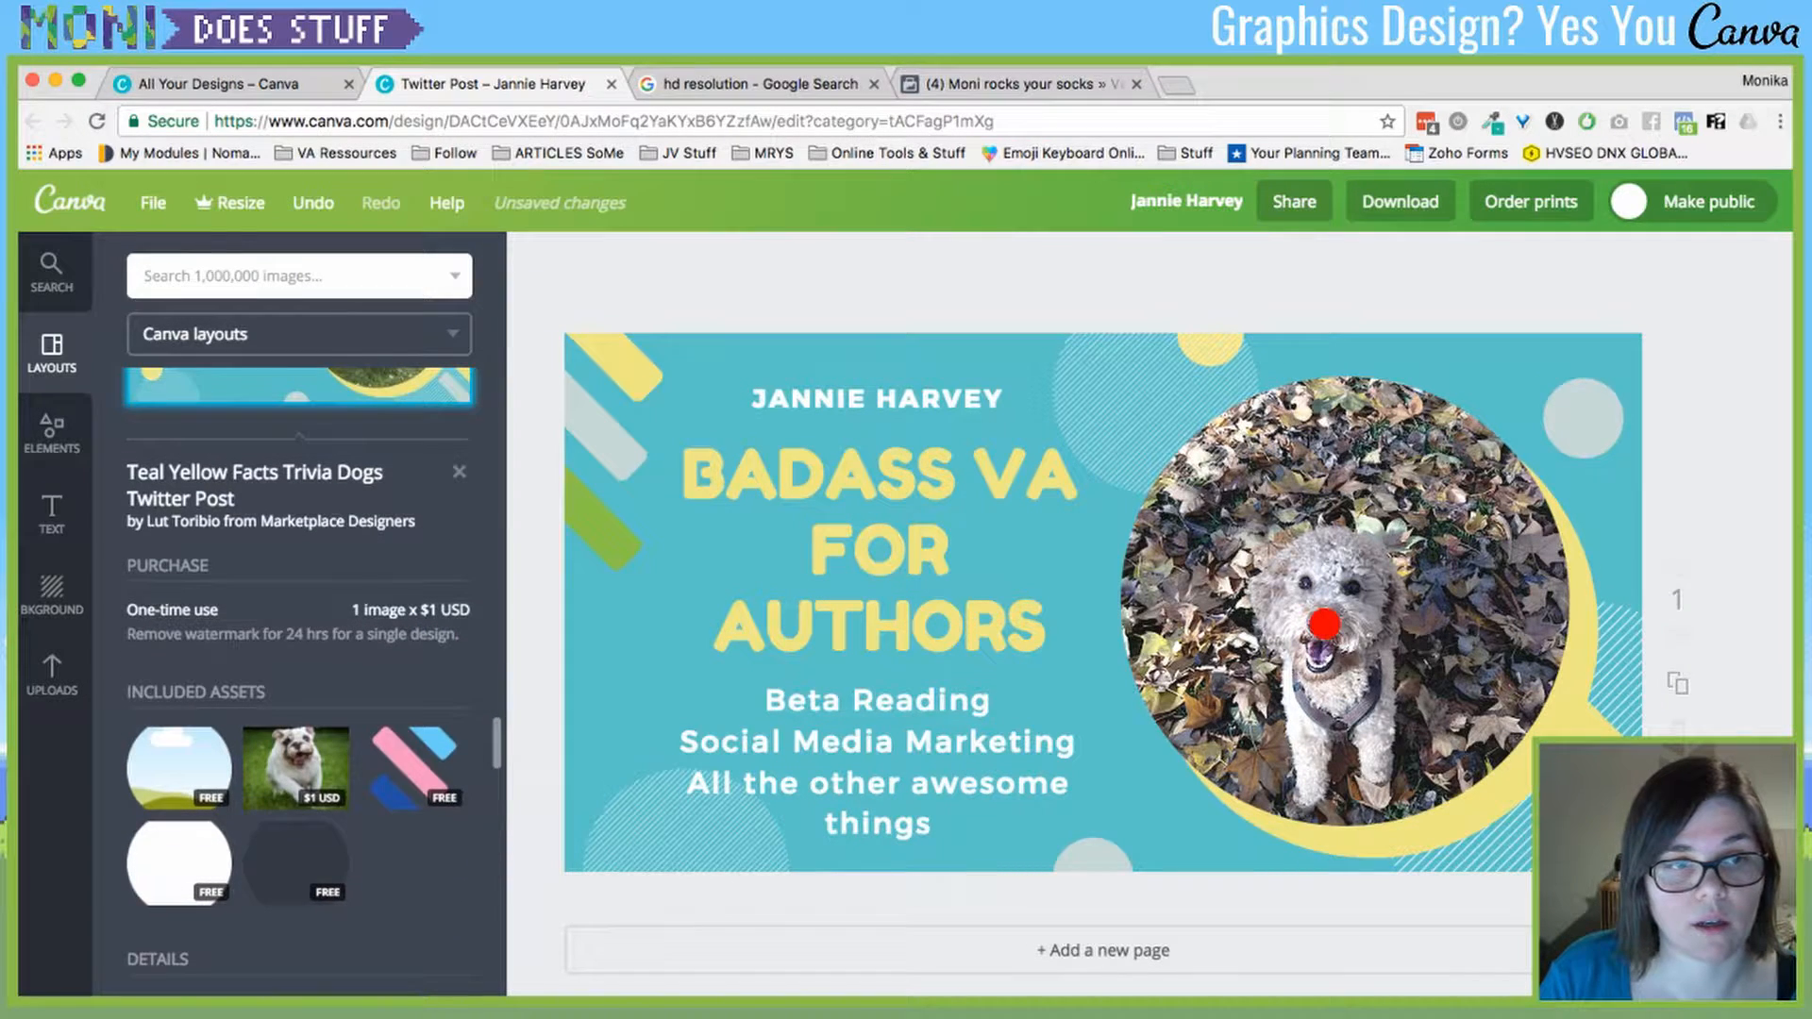
scroll(299, 680, "up", 1)
left_click(459, 531)
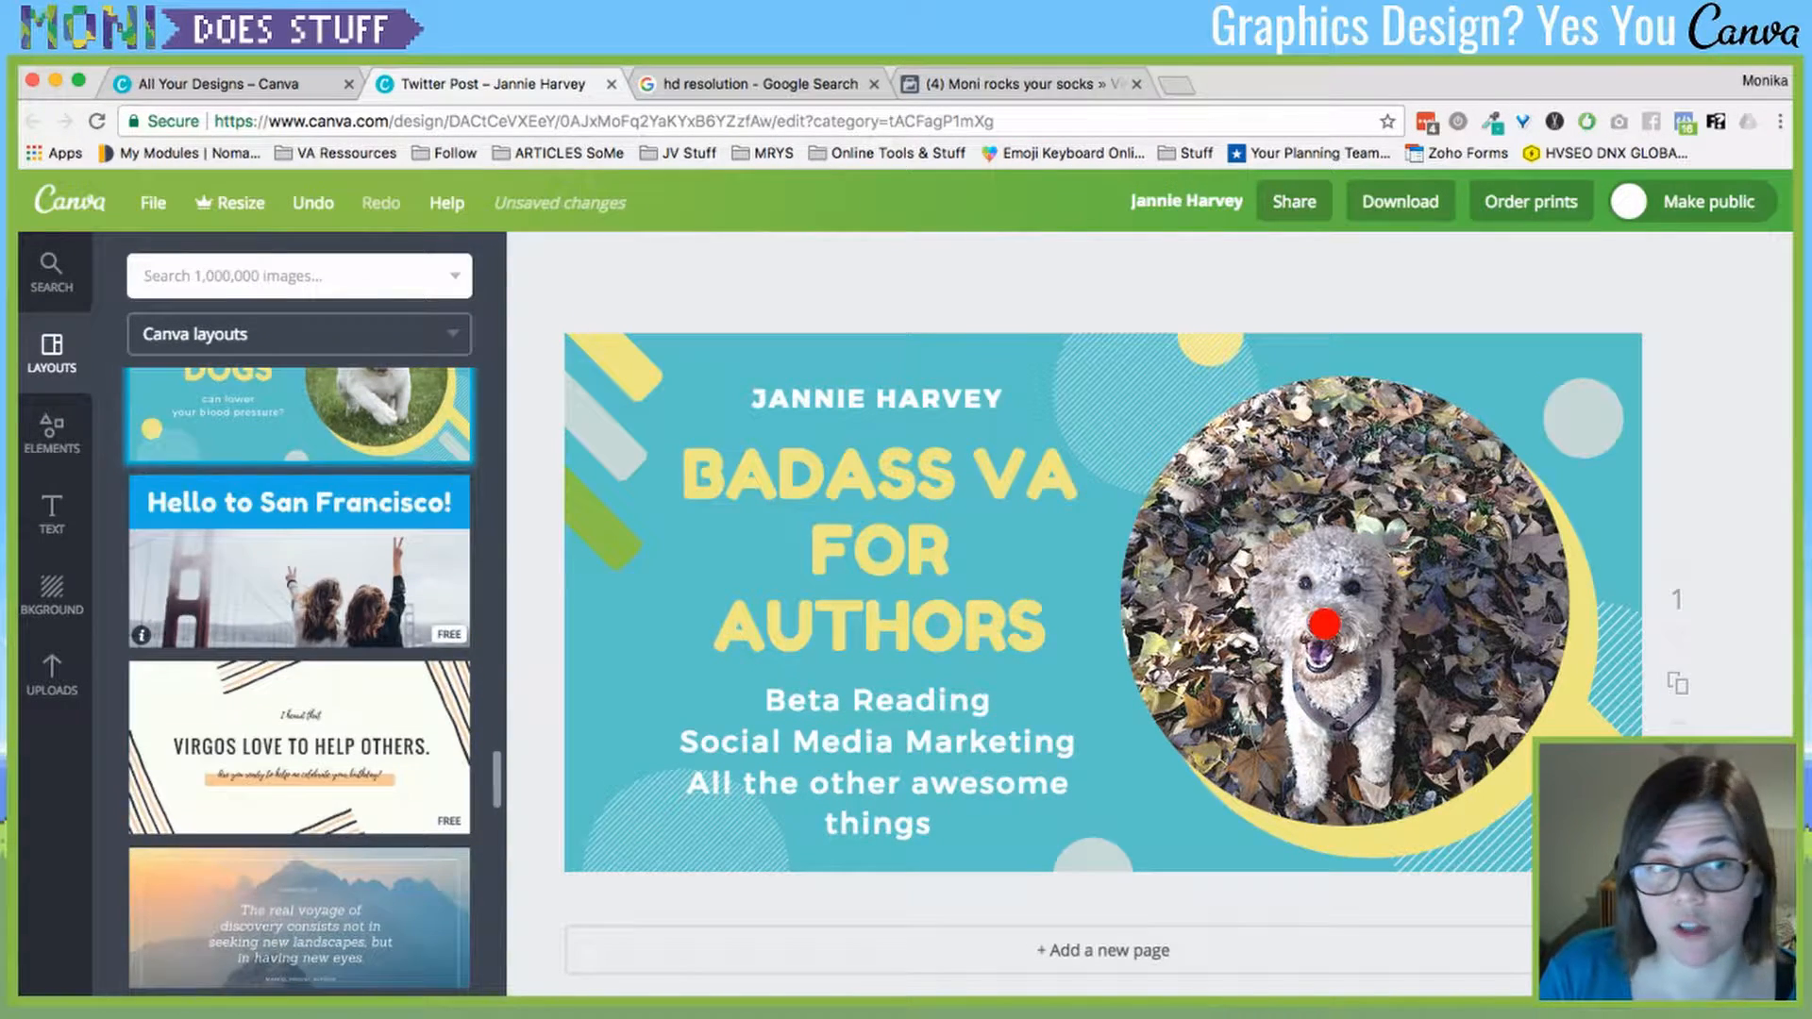
scroll(299, 680, "down", 3)
scroll(299, 736, "down", 1)
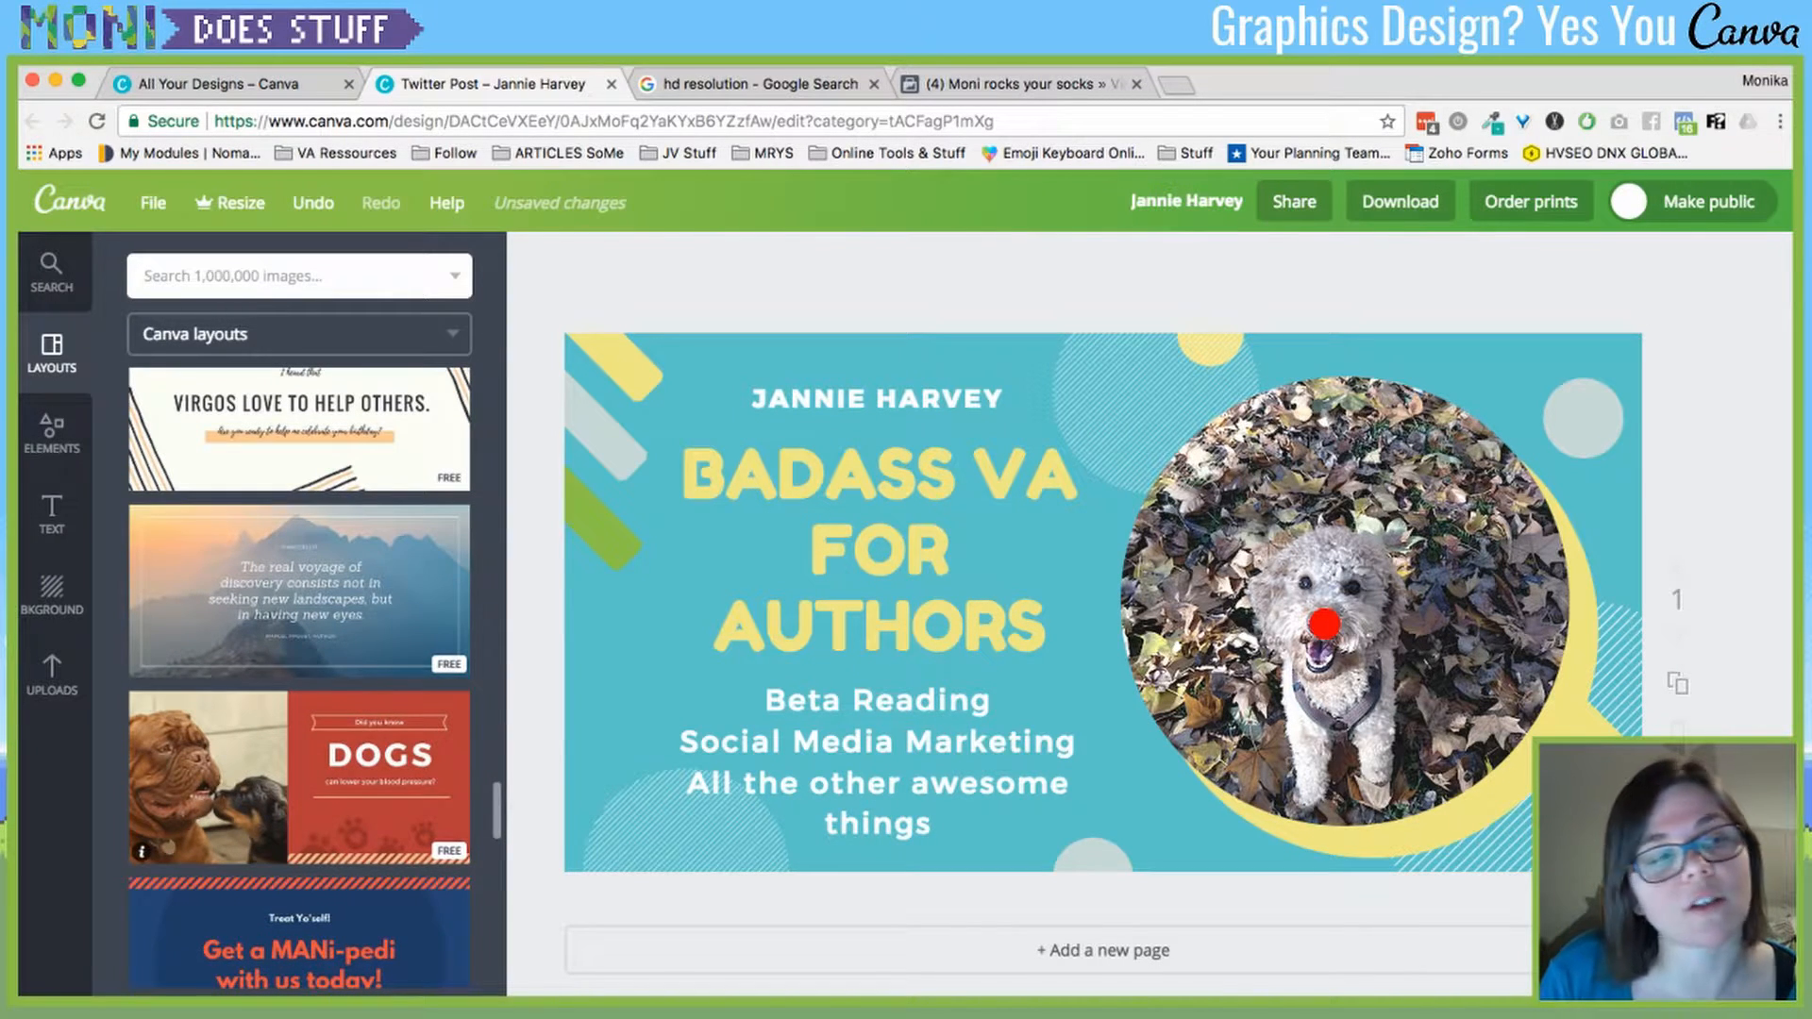
- In Elements, peek at Free Photos, then go back and open the Shapes library
left_click(52, 432)
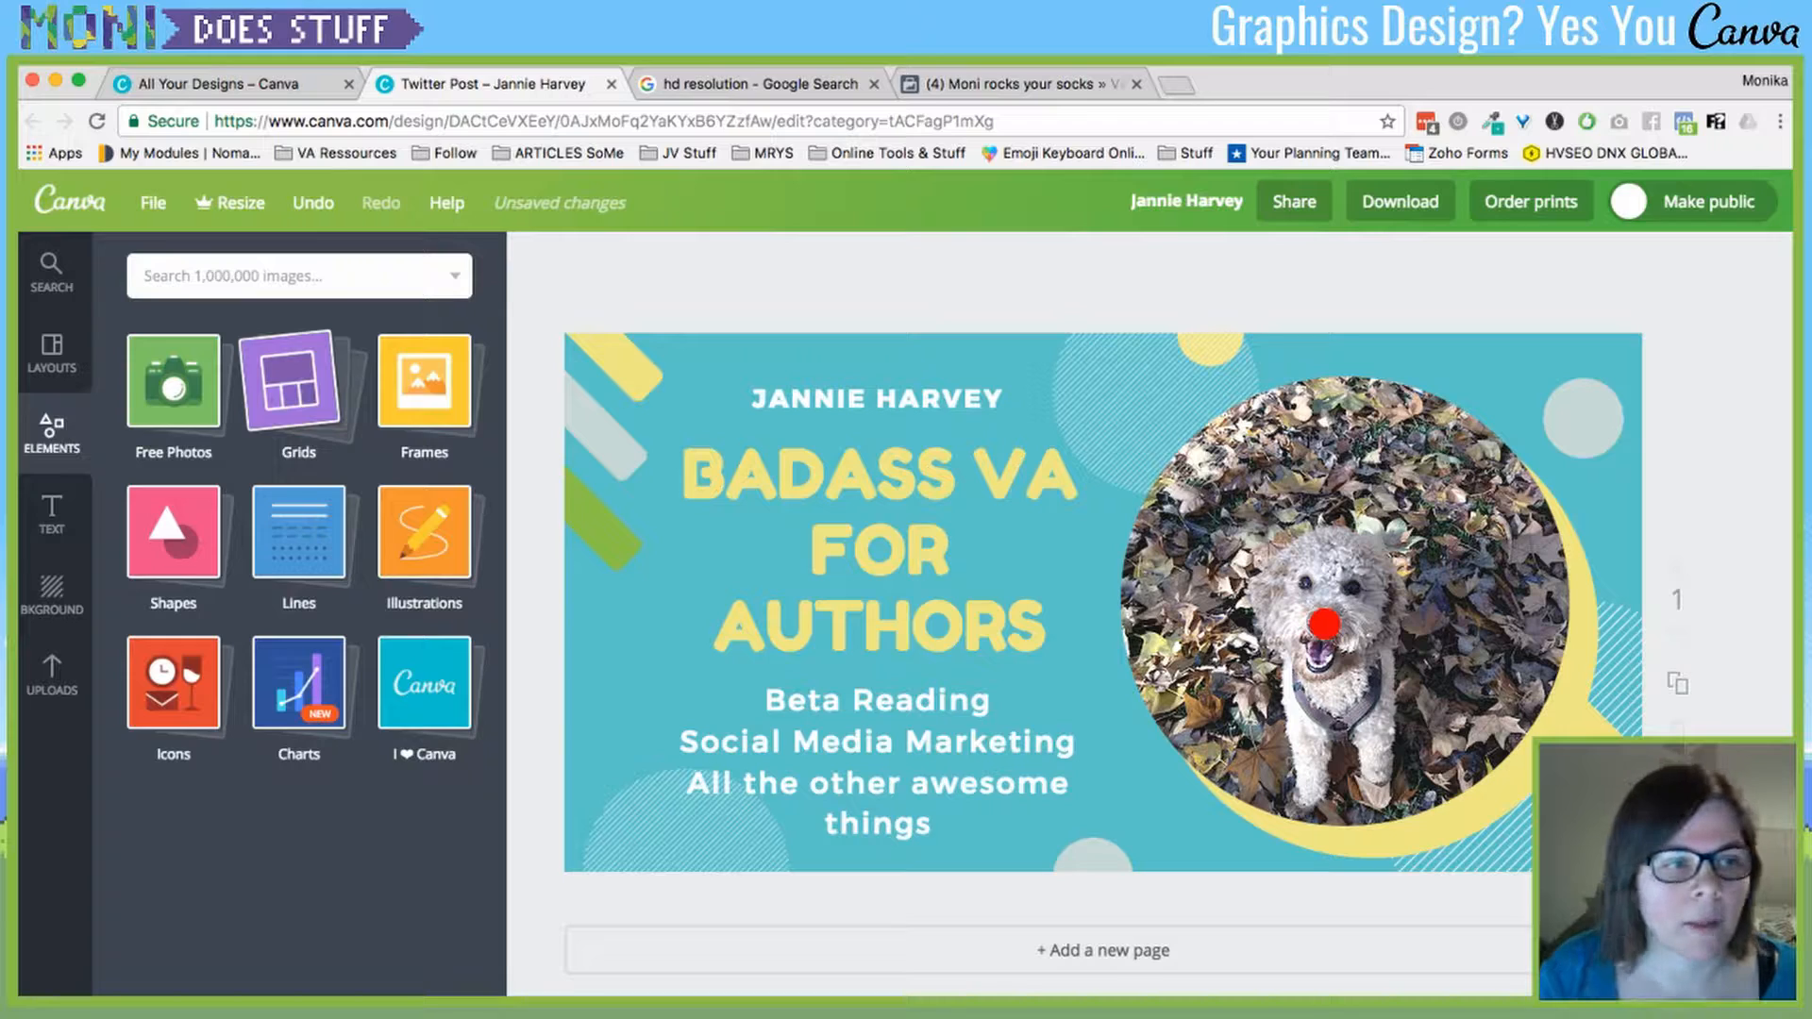
left_click(173, 381)
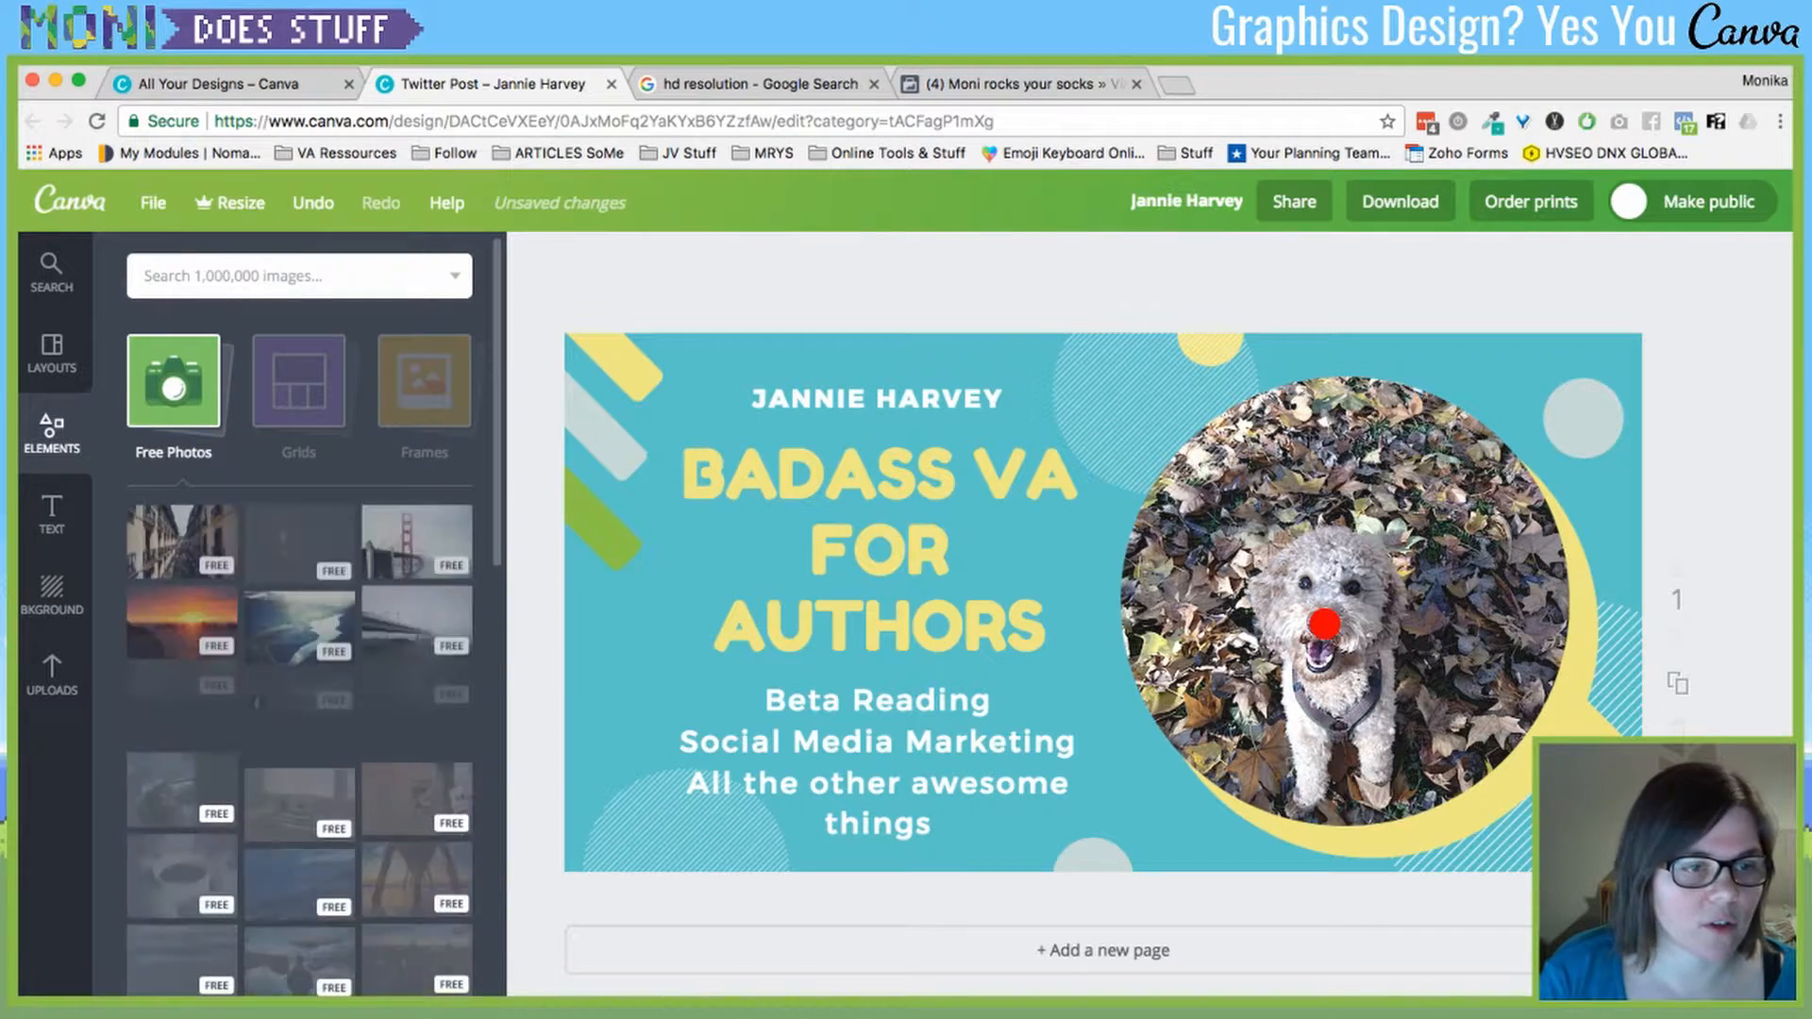
left_click(174, 381)
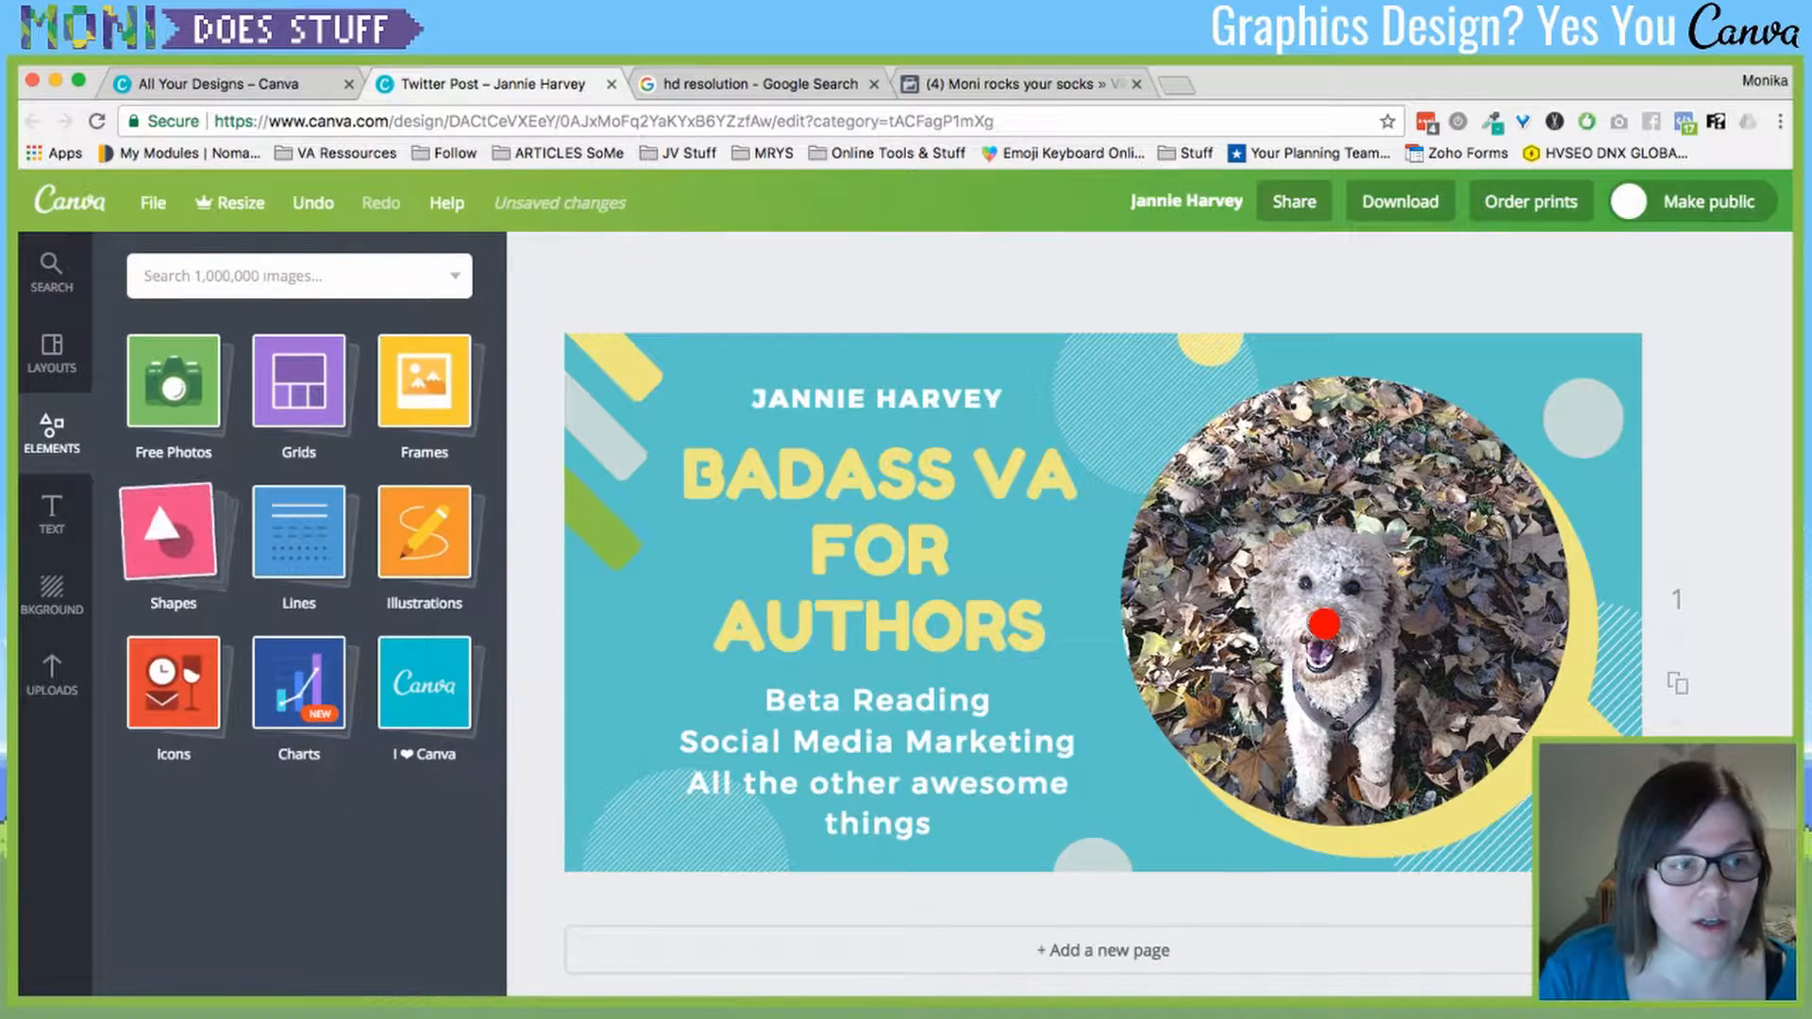
left_click(168, 531)
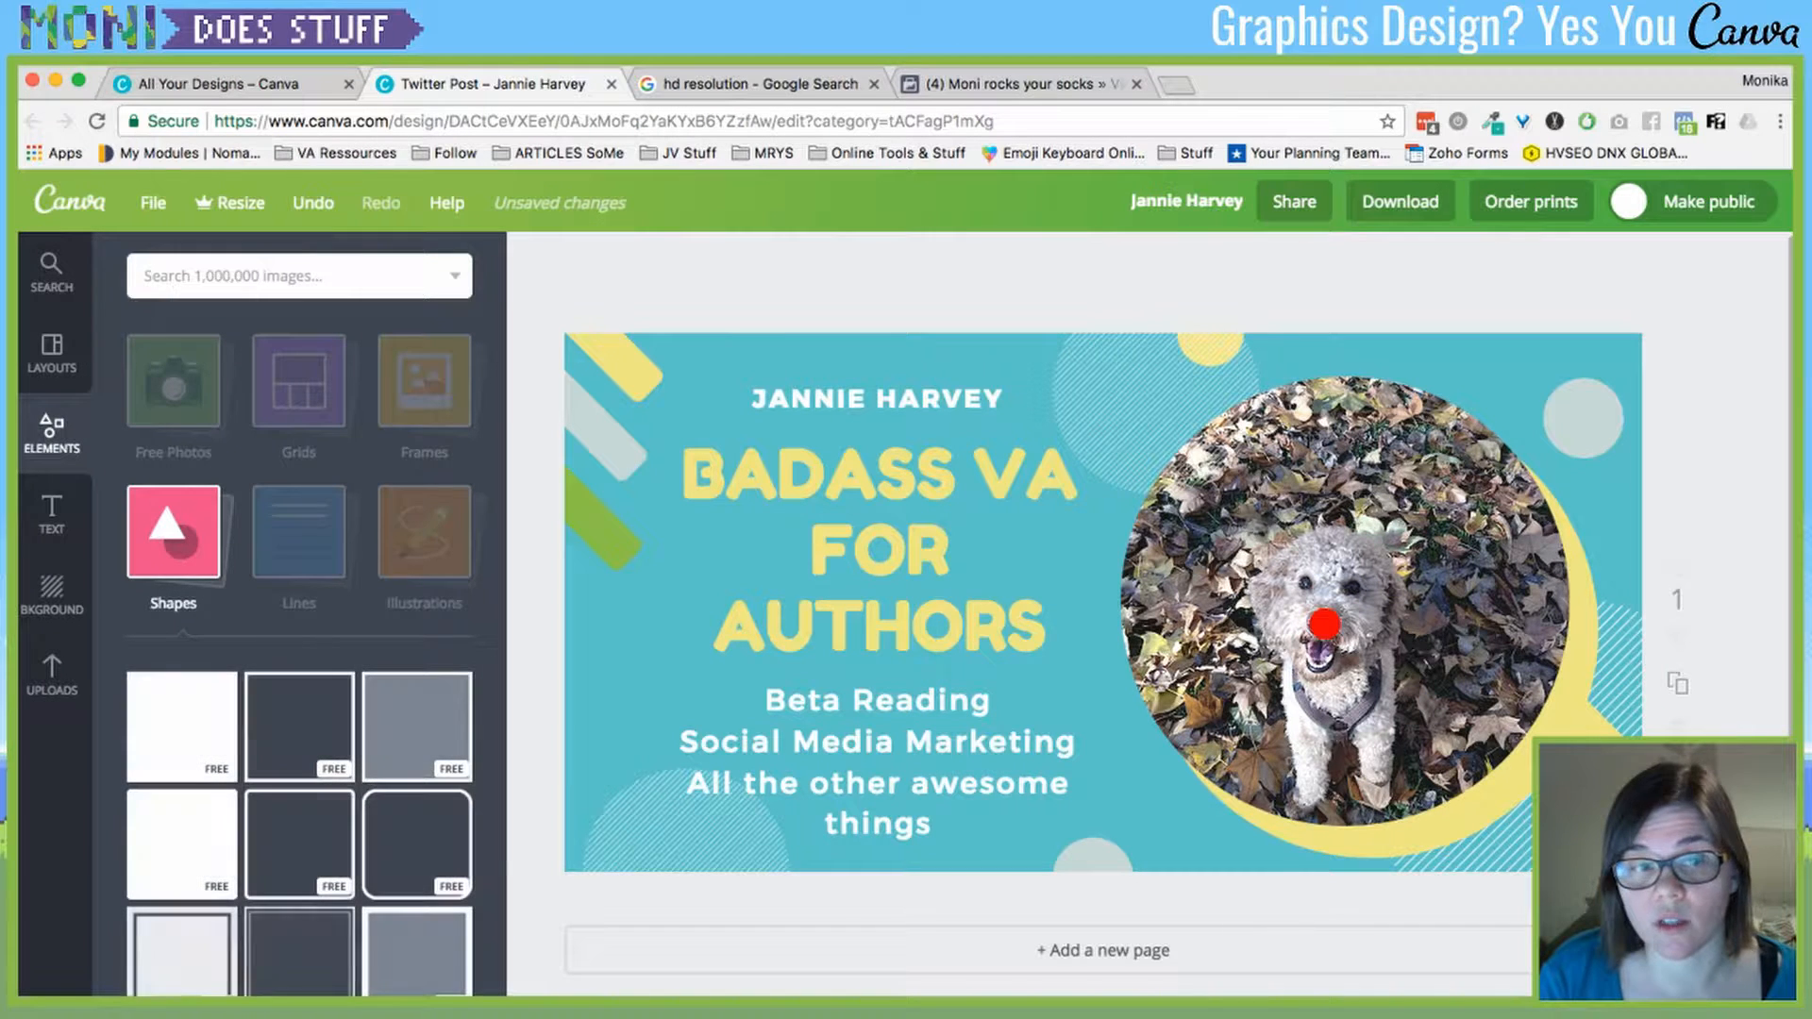
- Add the white circle with a dotted border and fill it off-white
left_click(1583, 416)
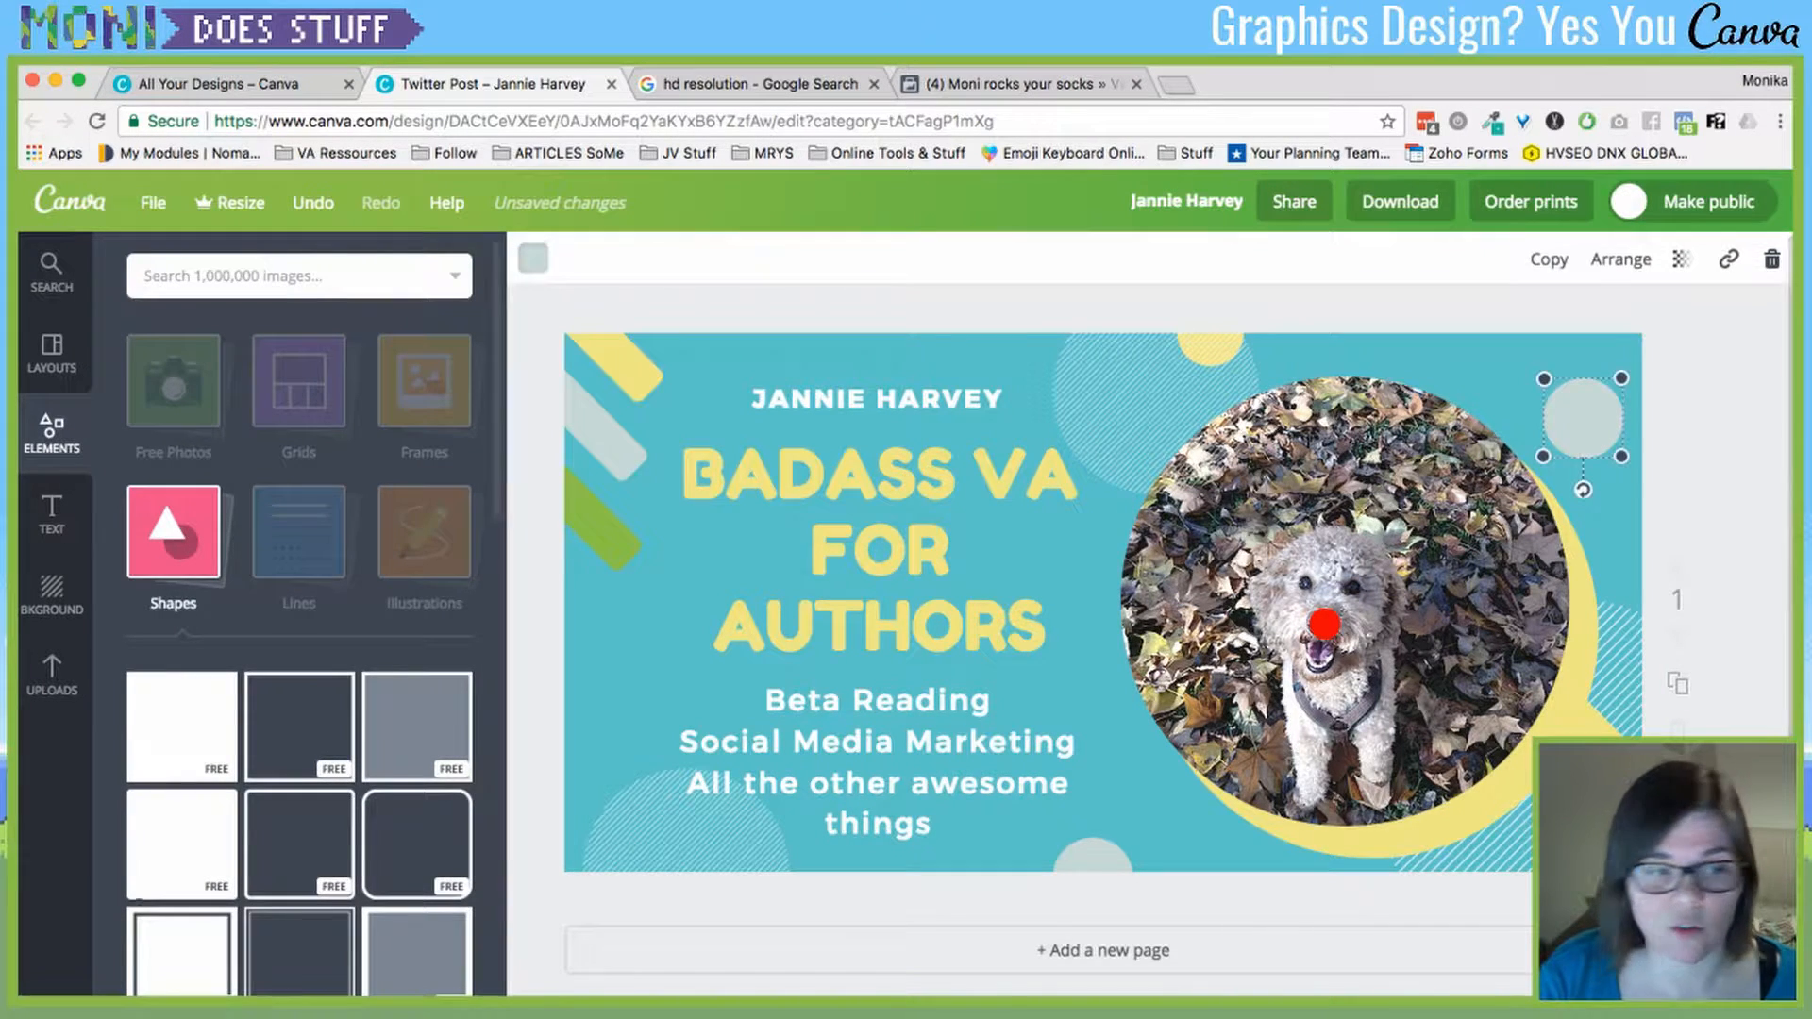
scroll(292, 708, "down", 3)
scroll(283, 718, "down", 5)
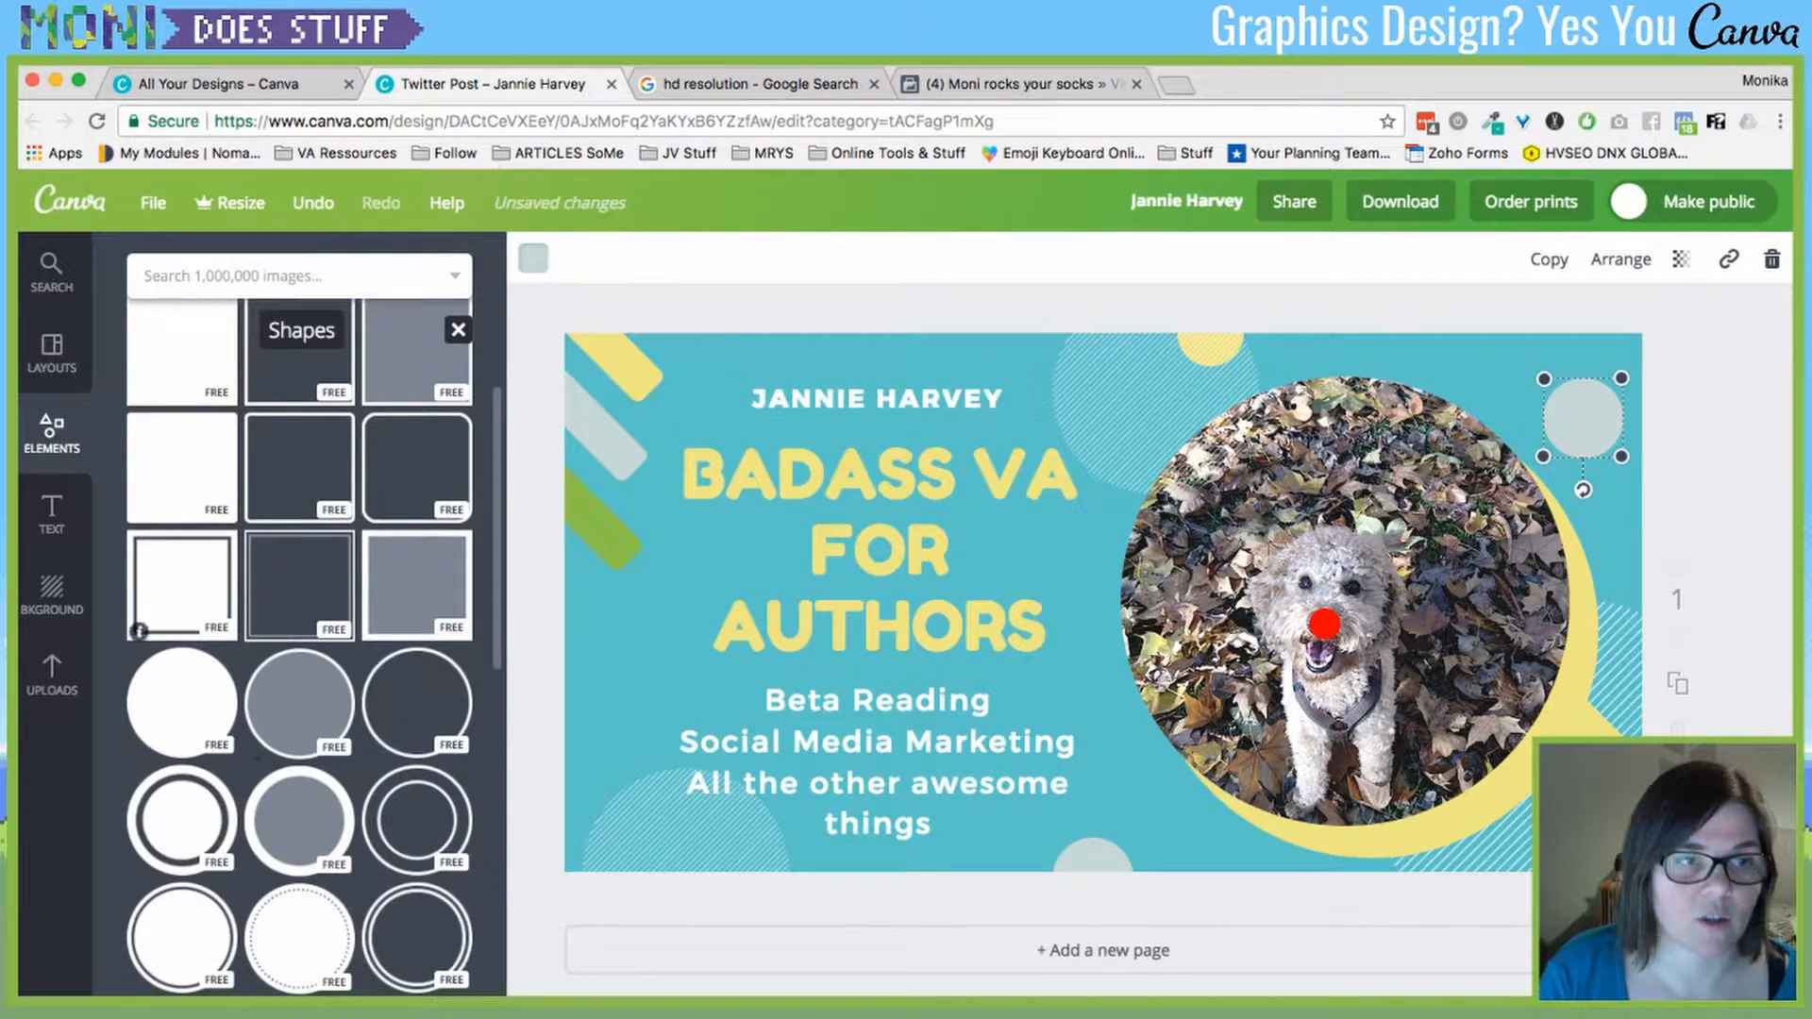
scroll(257, 774, "up", 6)
scroll(257, 777, "down", 1)
scroll(257, 776, "down", 5)
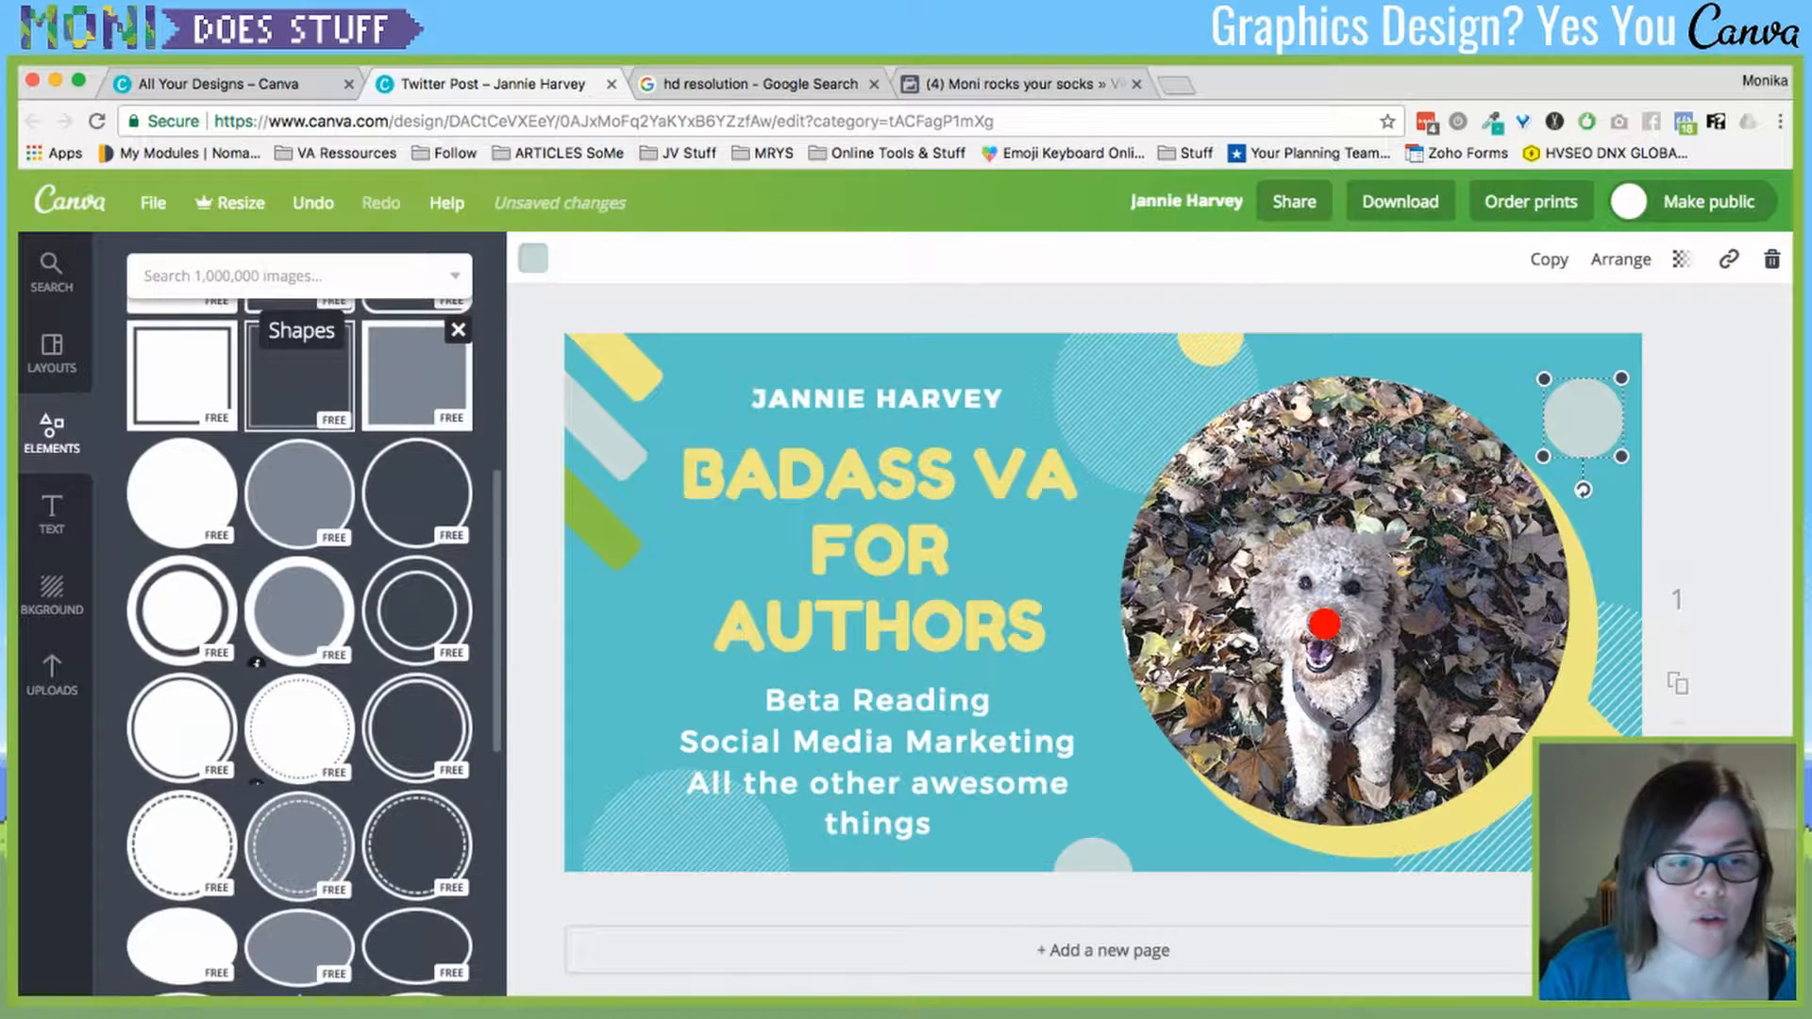
left_click(256, 776)
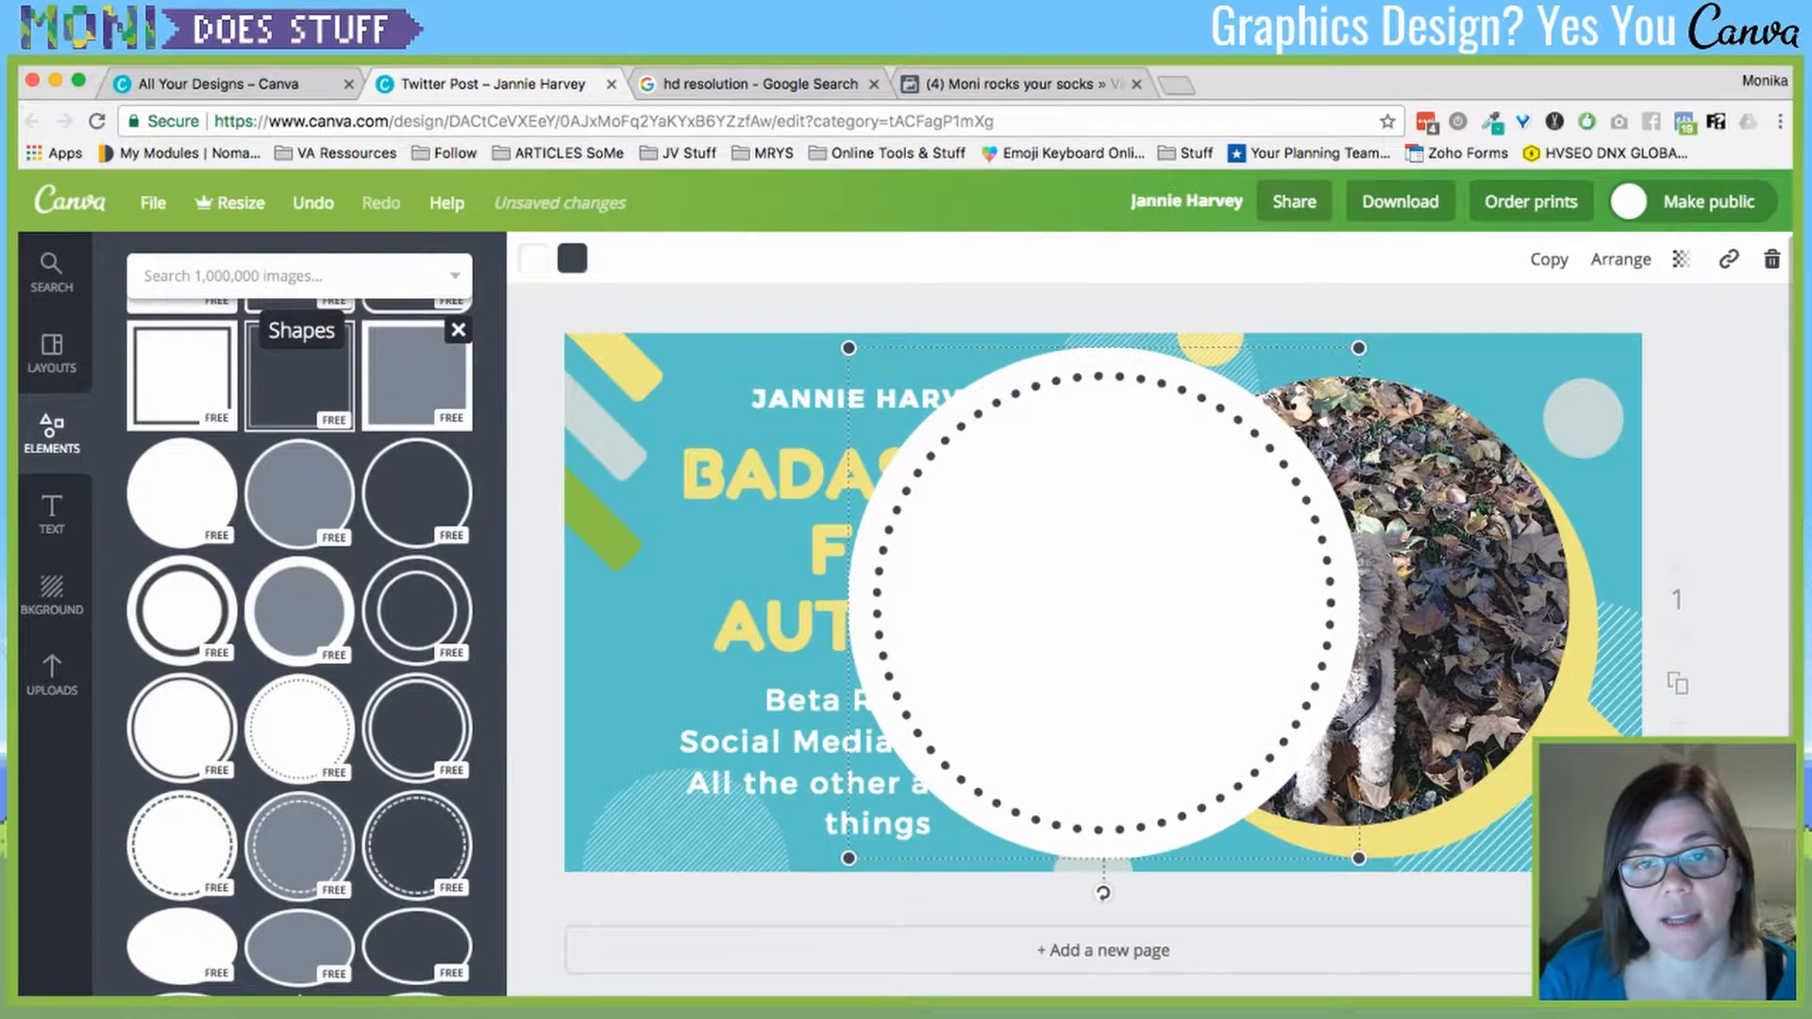
left_click(534, 258)
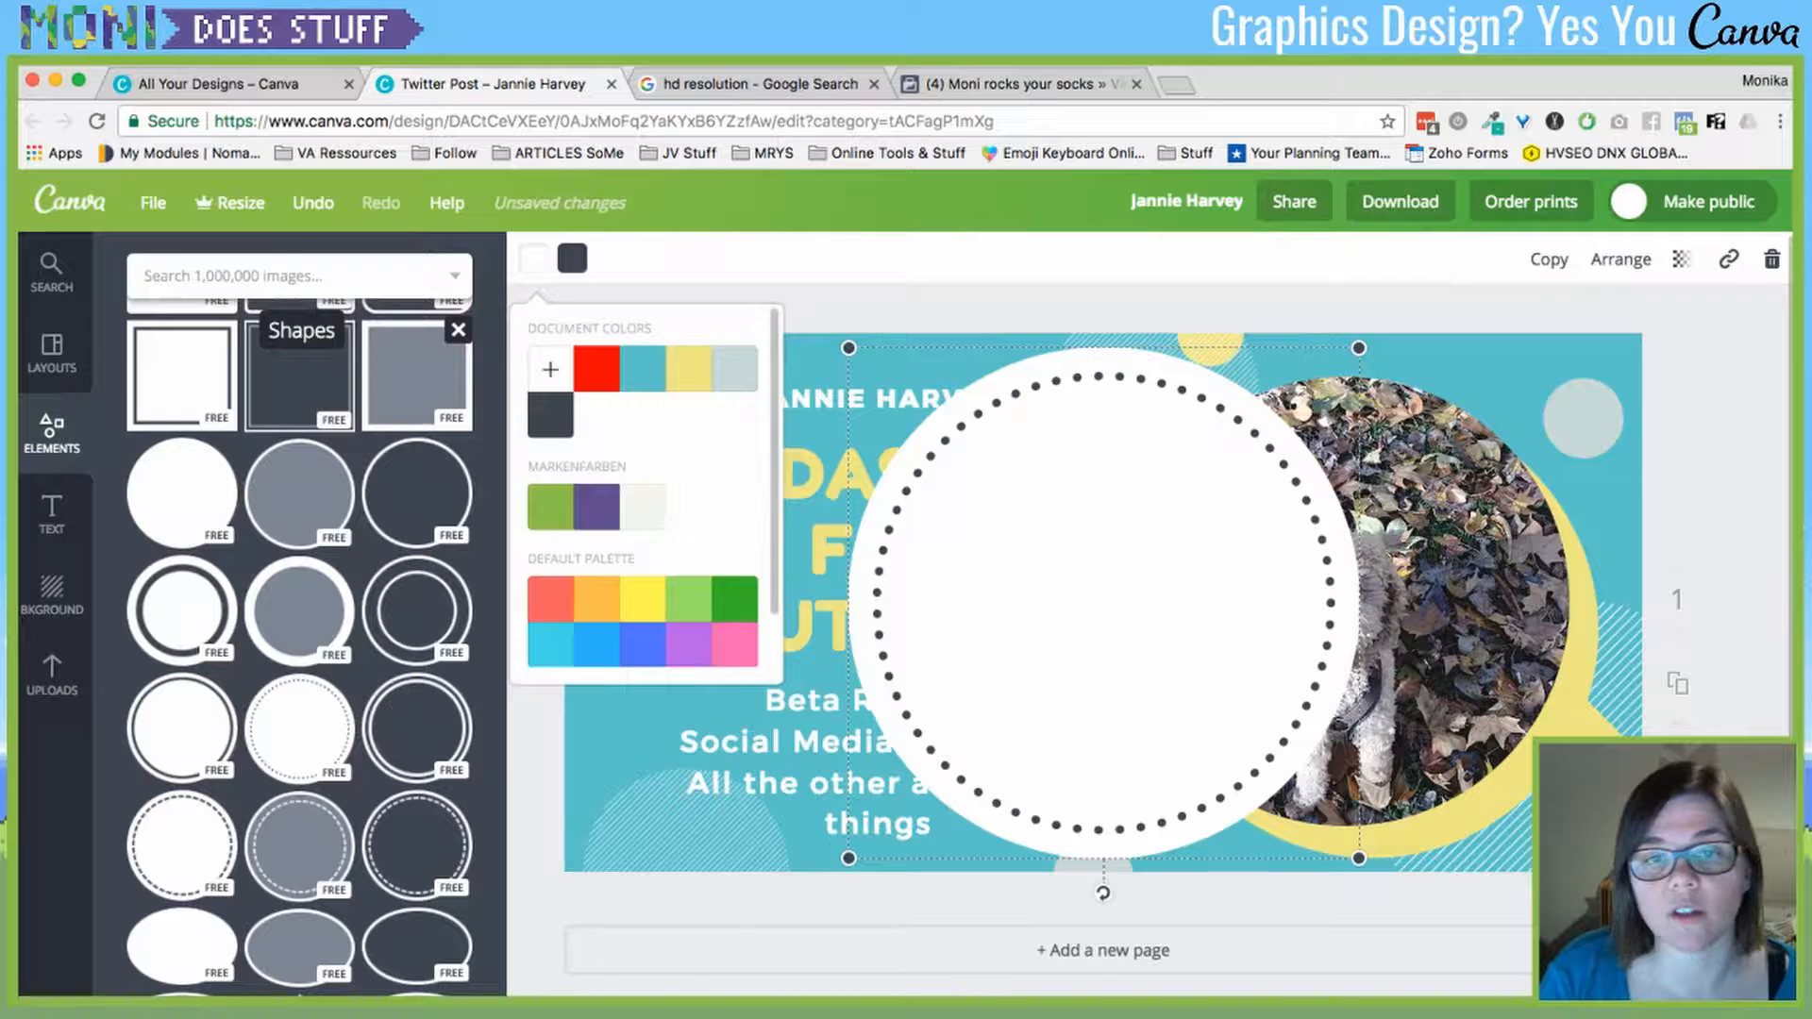
left_click(642, 506)
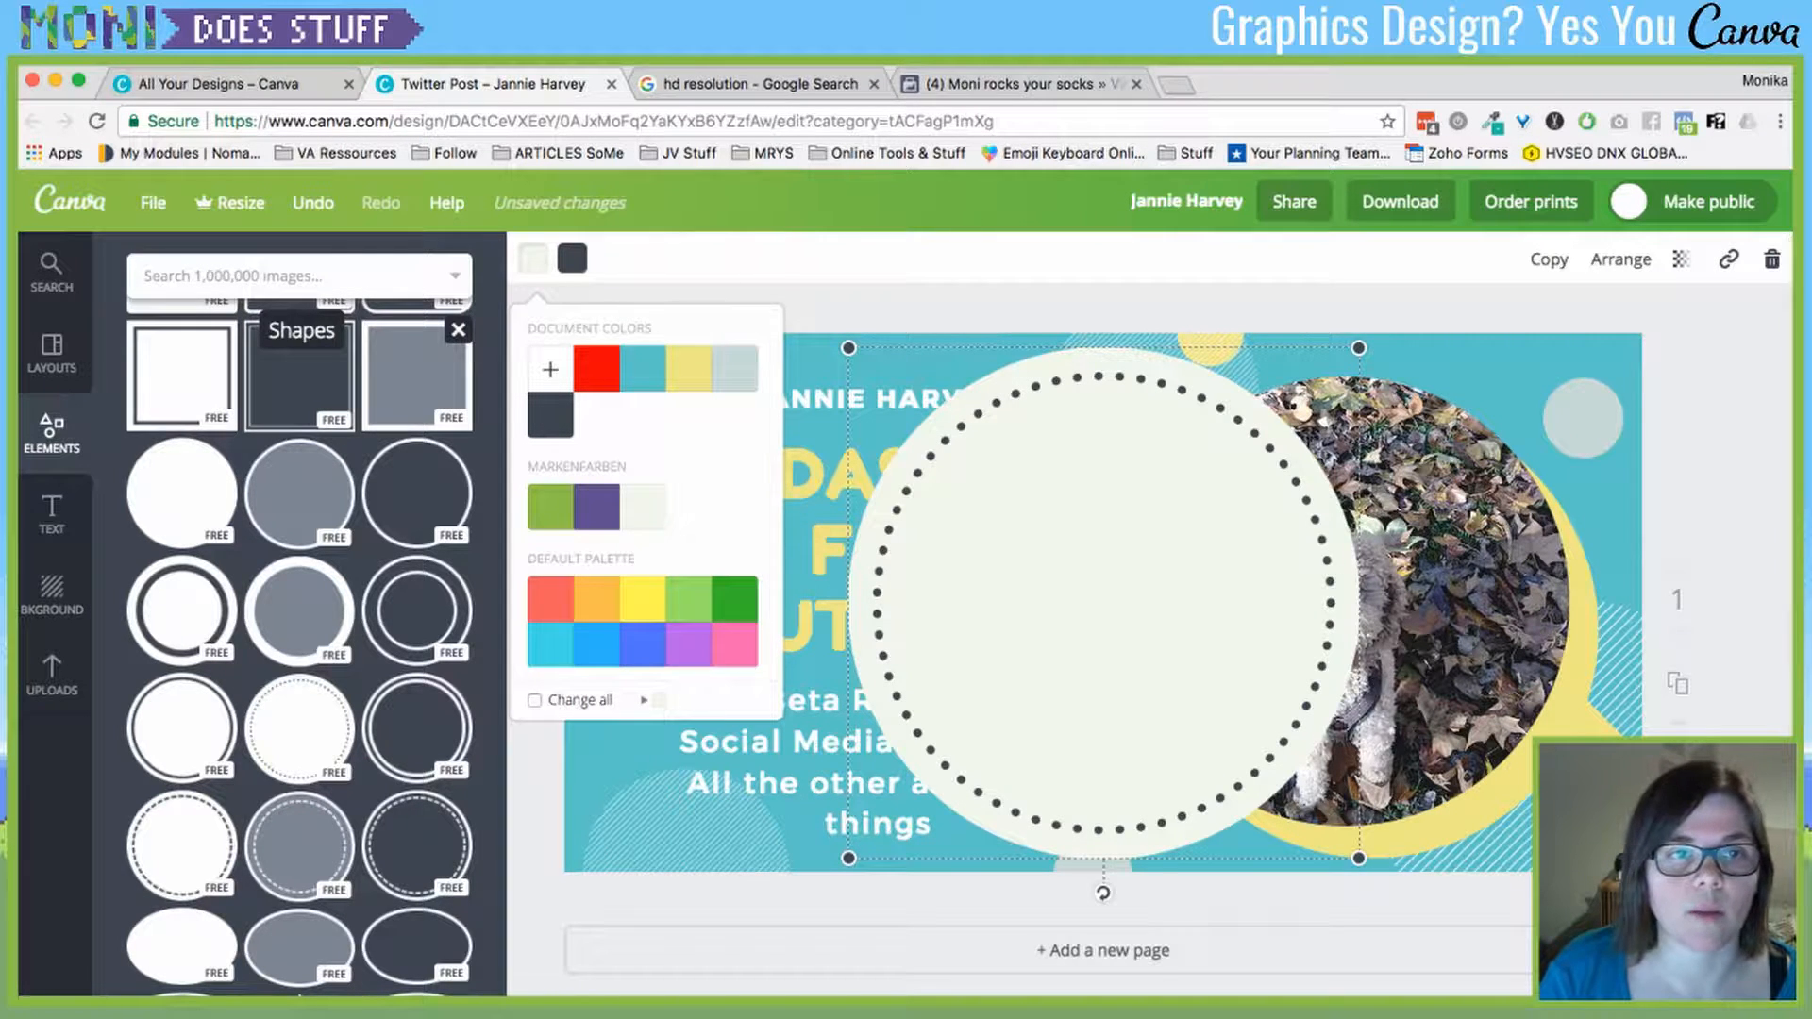
- Make the circle's dots purple, shrink it and move it left beside AUTHORS
left_click(572, 258)
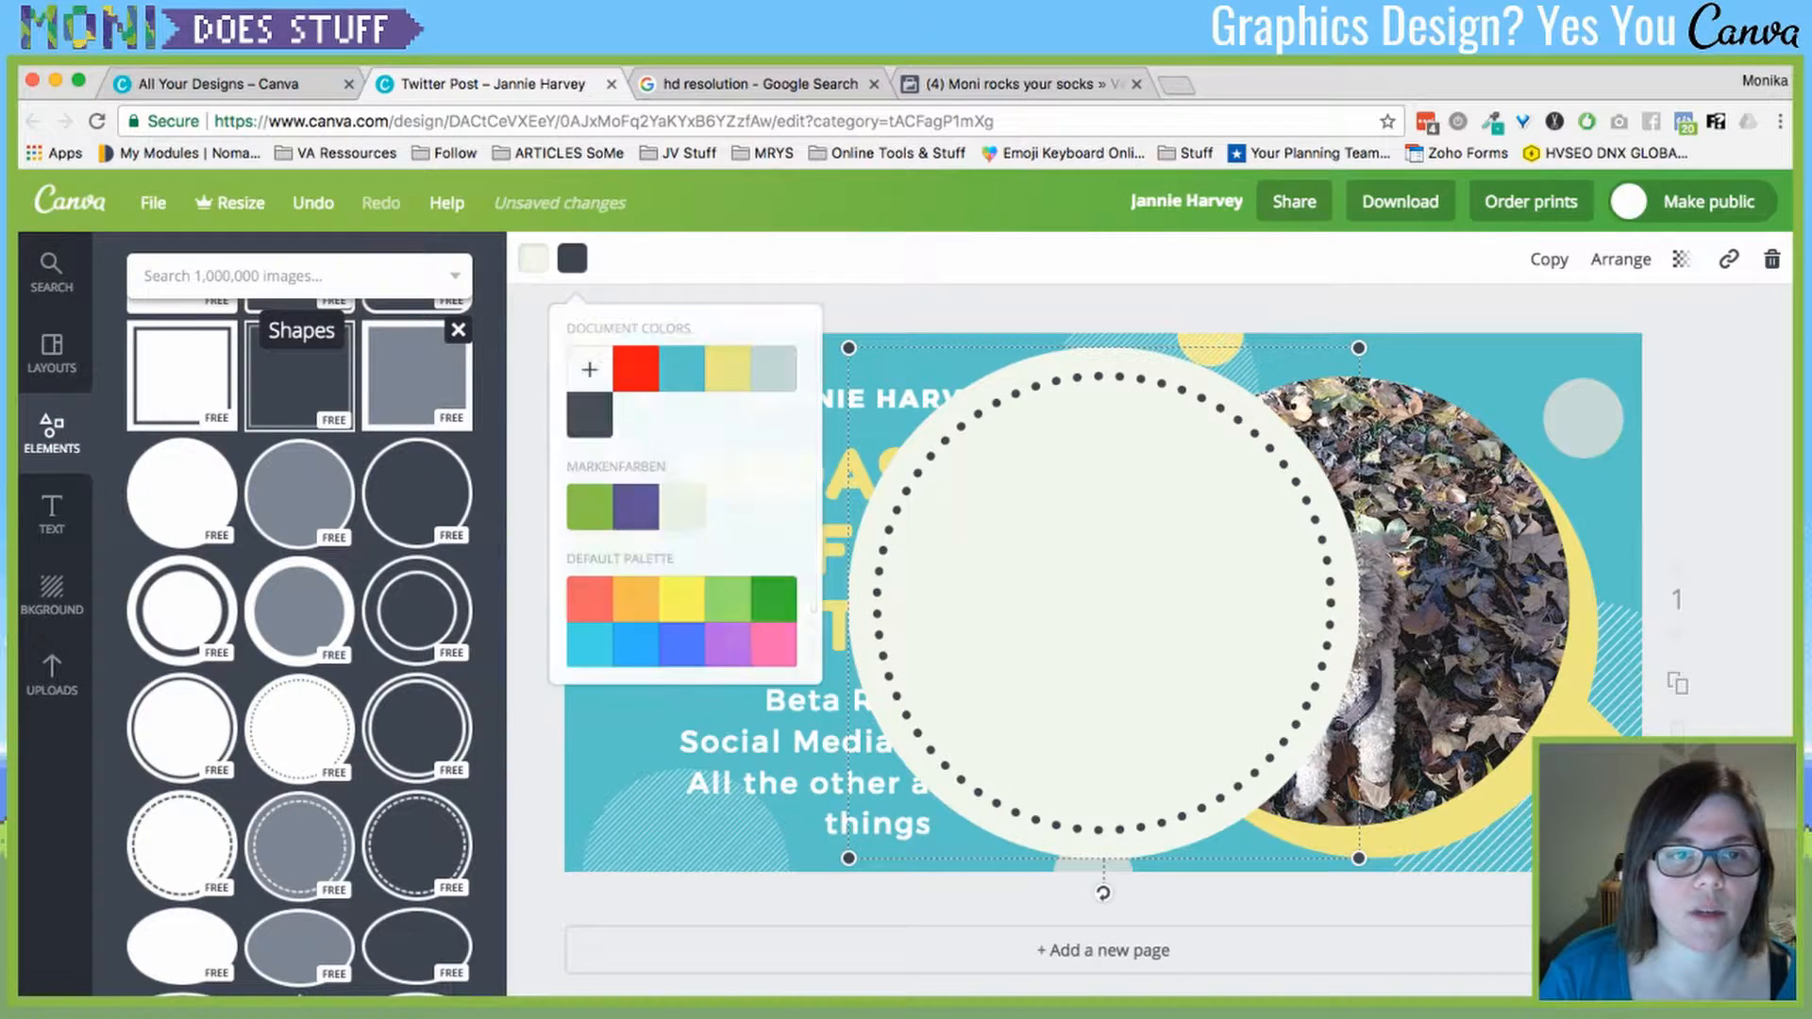
left_click(635, 461)
left_click_drag(848, 348, 1116, 615)
left_click_drag(1236, 736, 626, 656)
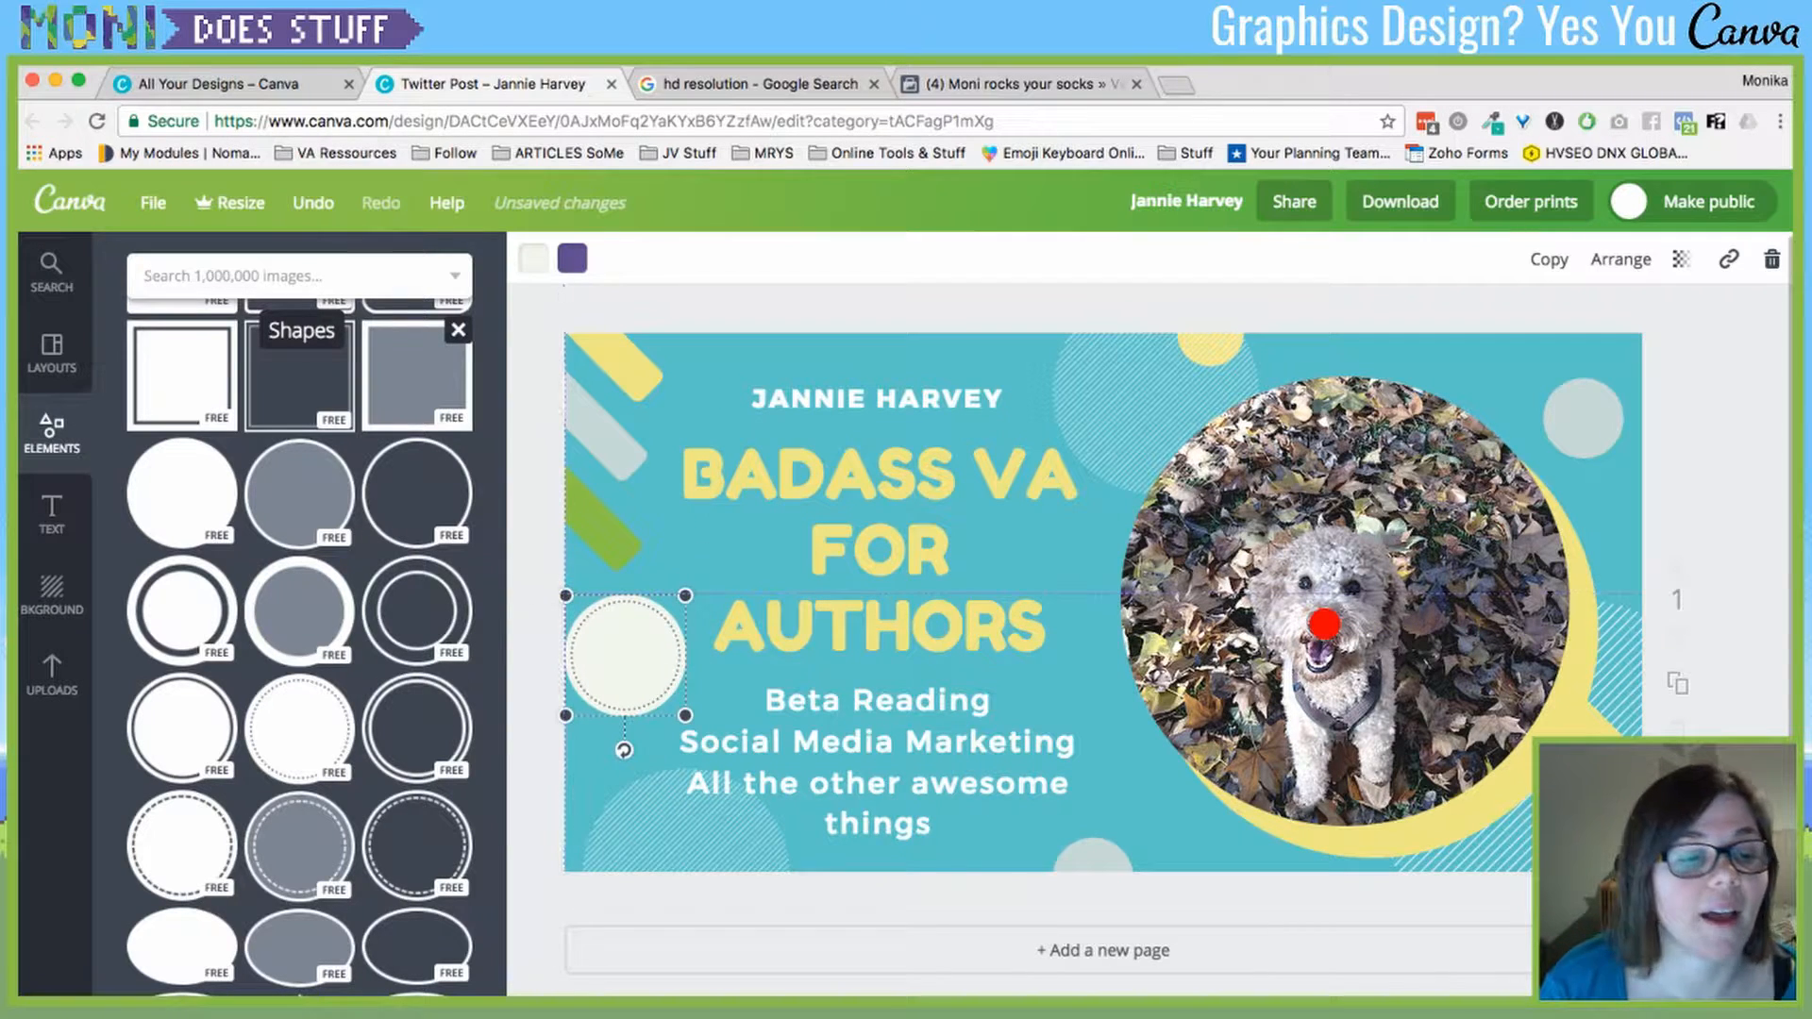
scroll(140, 578, "down", 3)
scroll(179, 726, "down", 1)
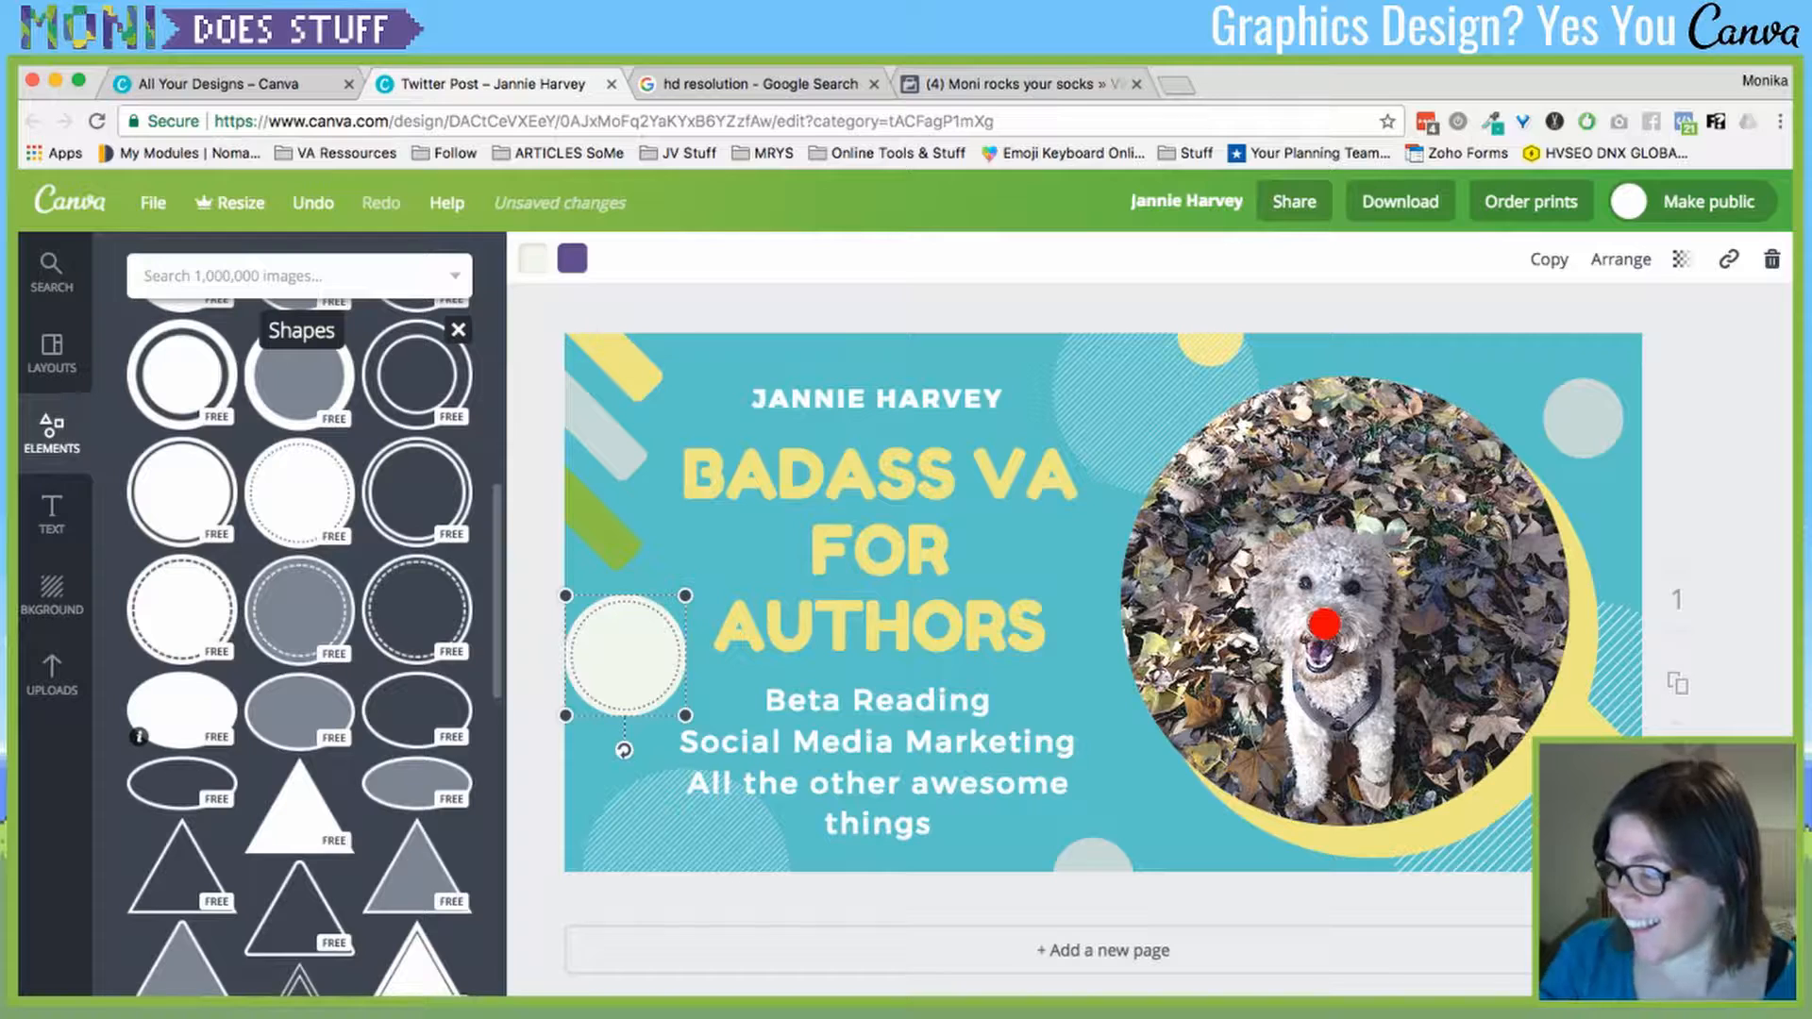
scroll(140, 746, "down", 10)
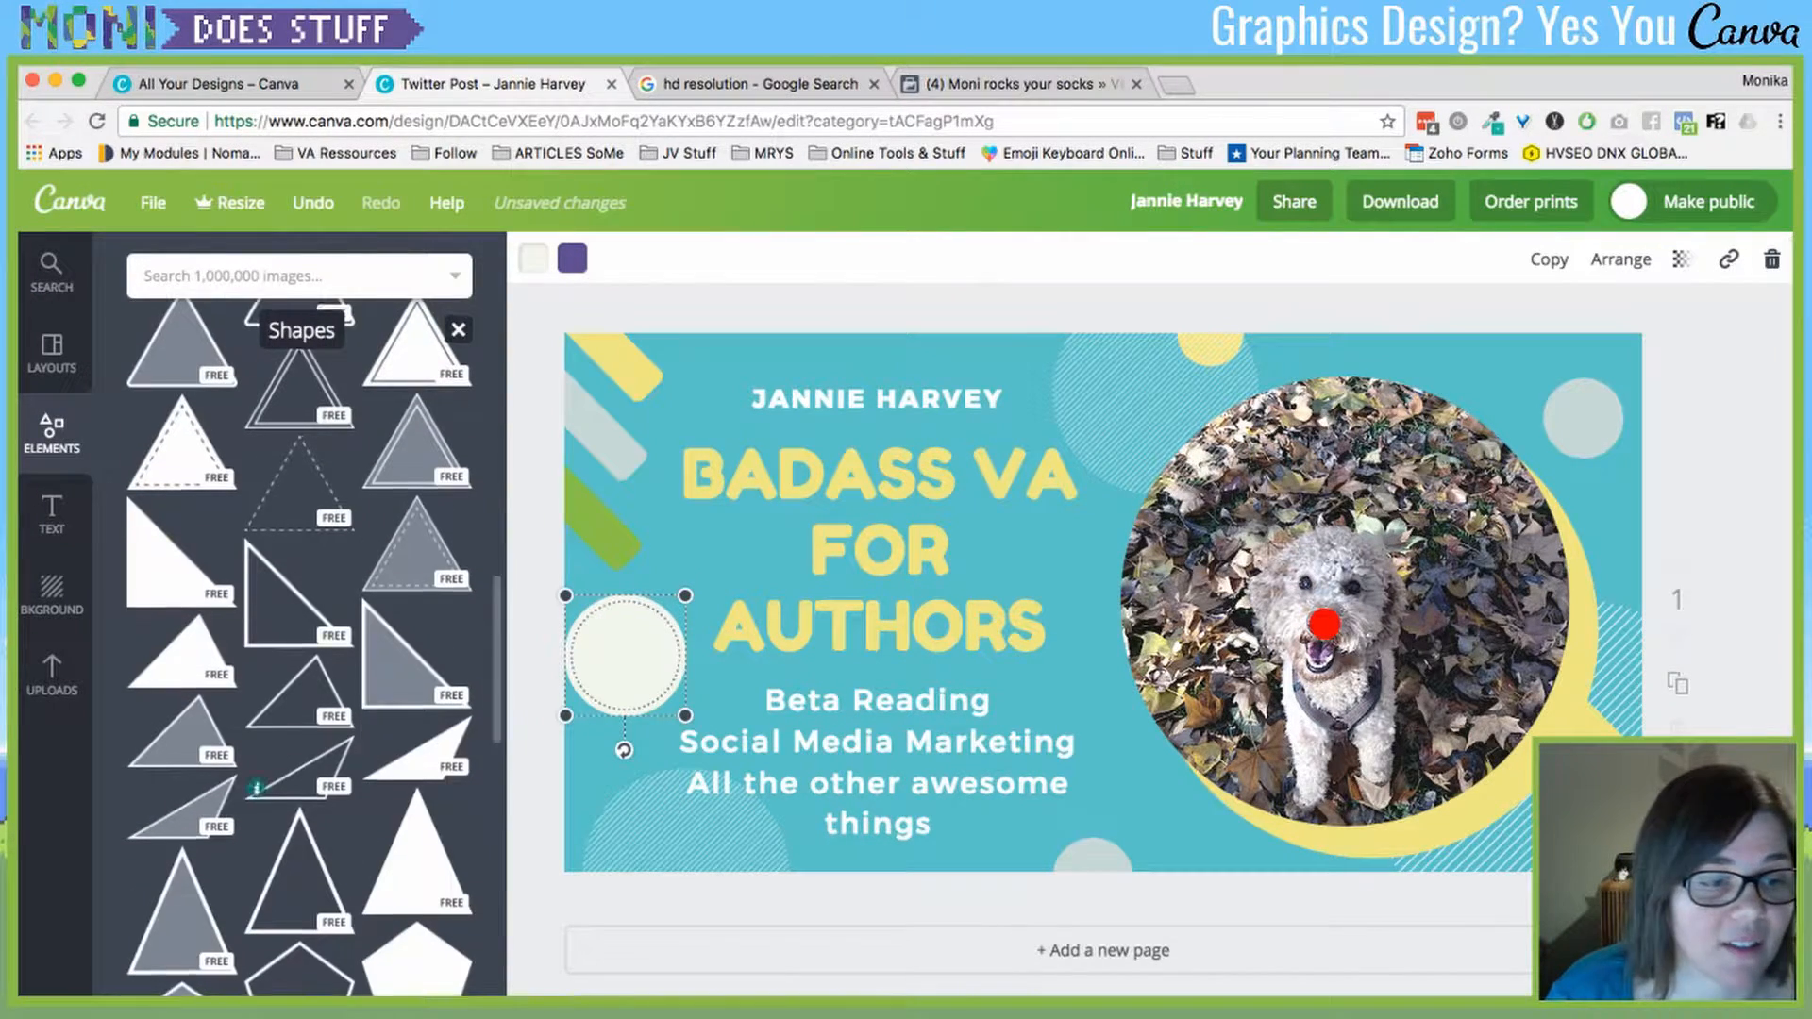
scroll(374, 707, "down", 10)
scroll(299, 642, "down", 10)
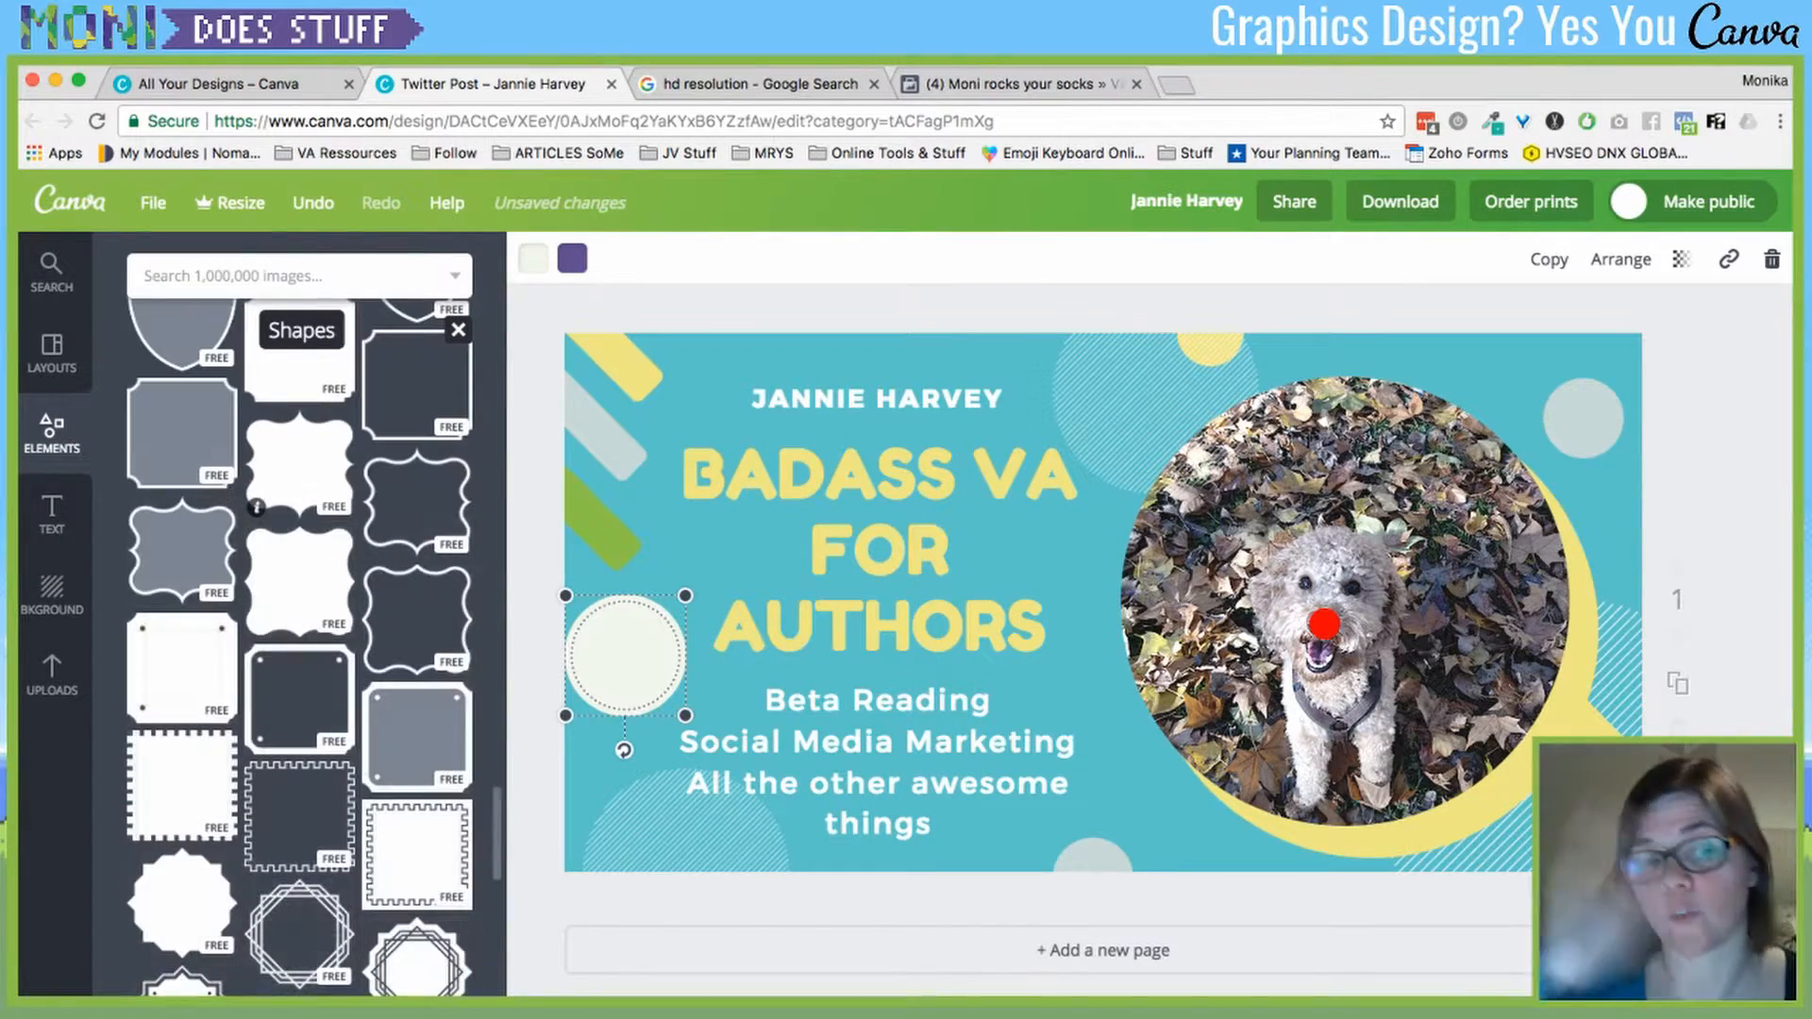
scroll(299, 641, "down", 10)
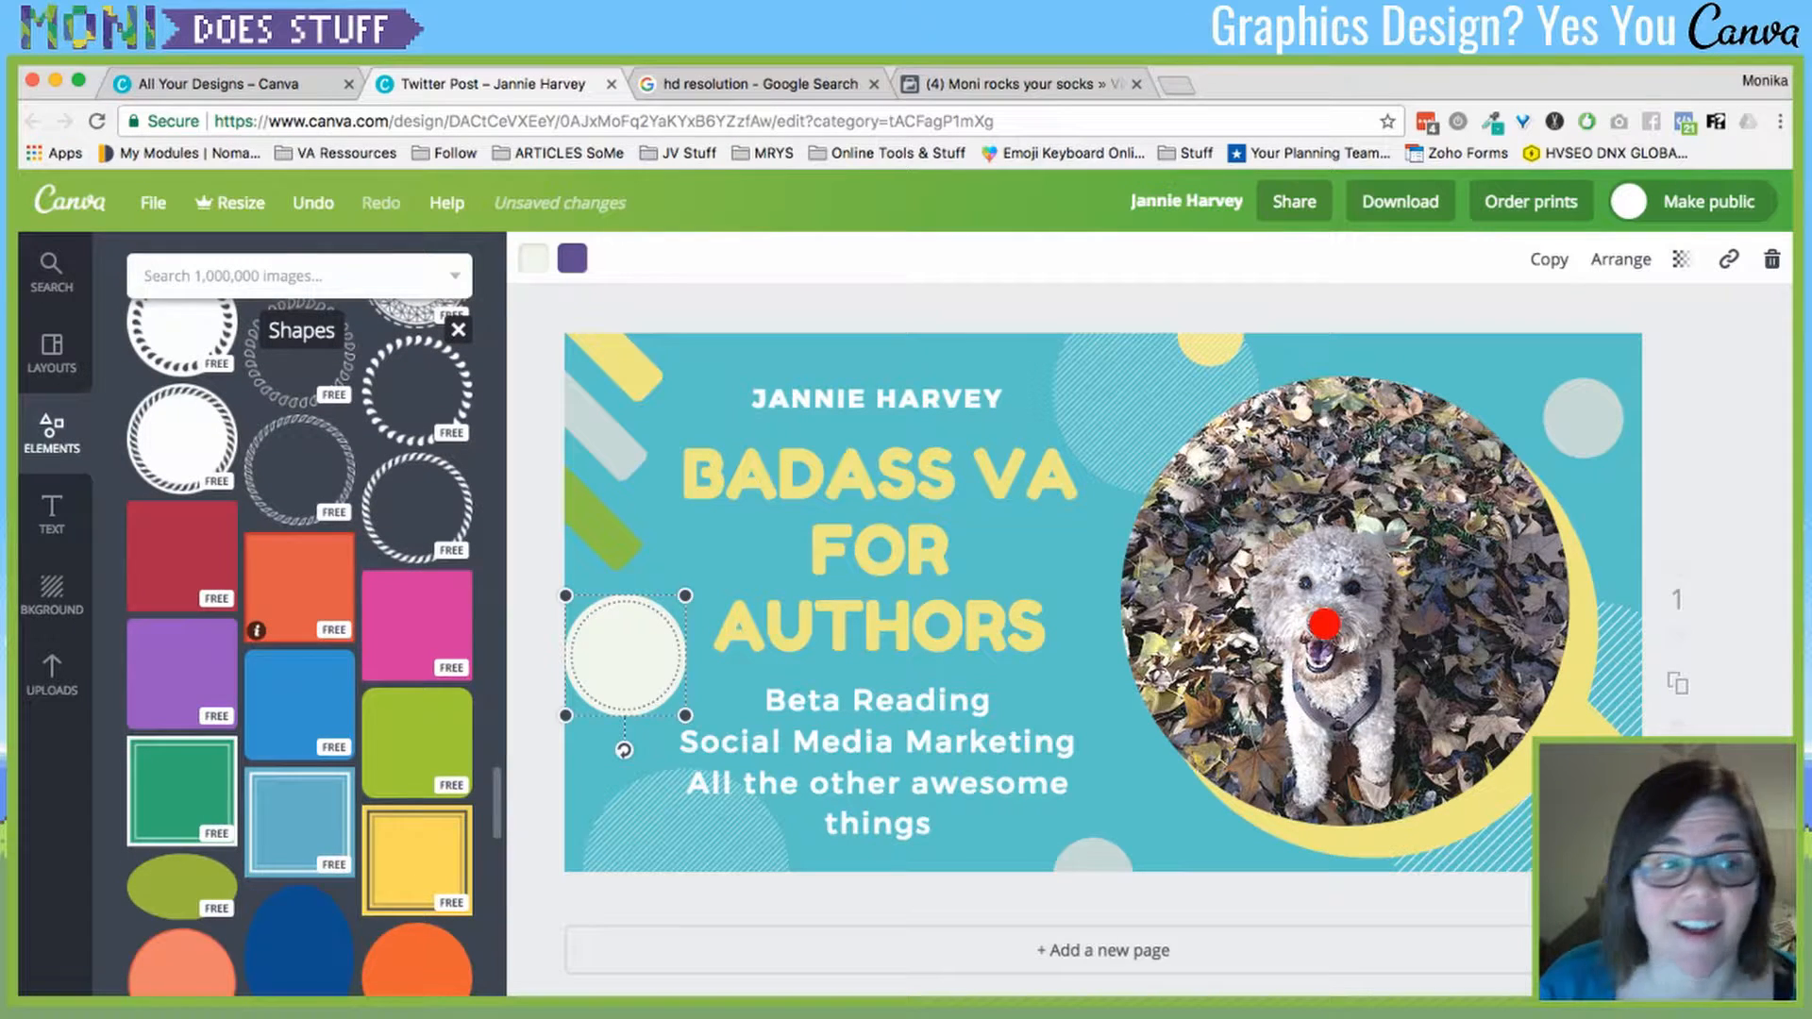
scroll(300, 491, "down", 10)
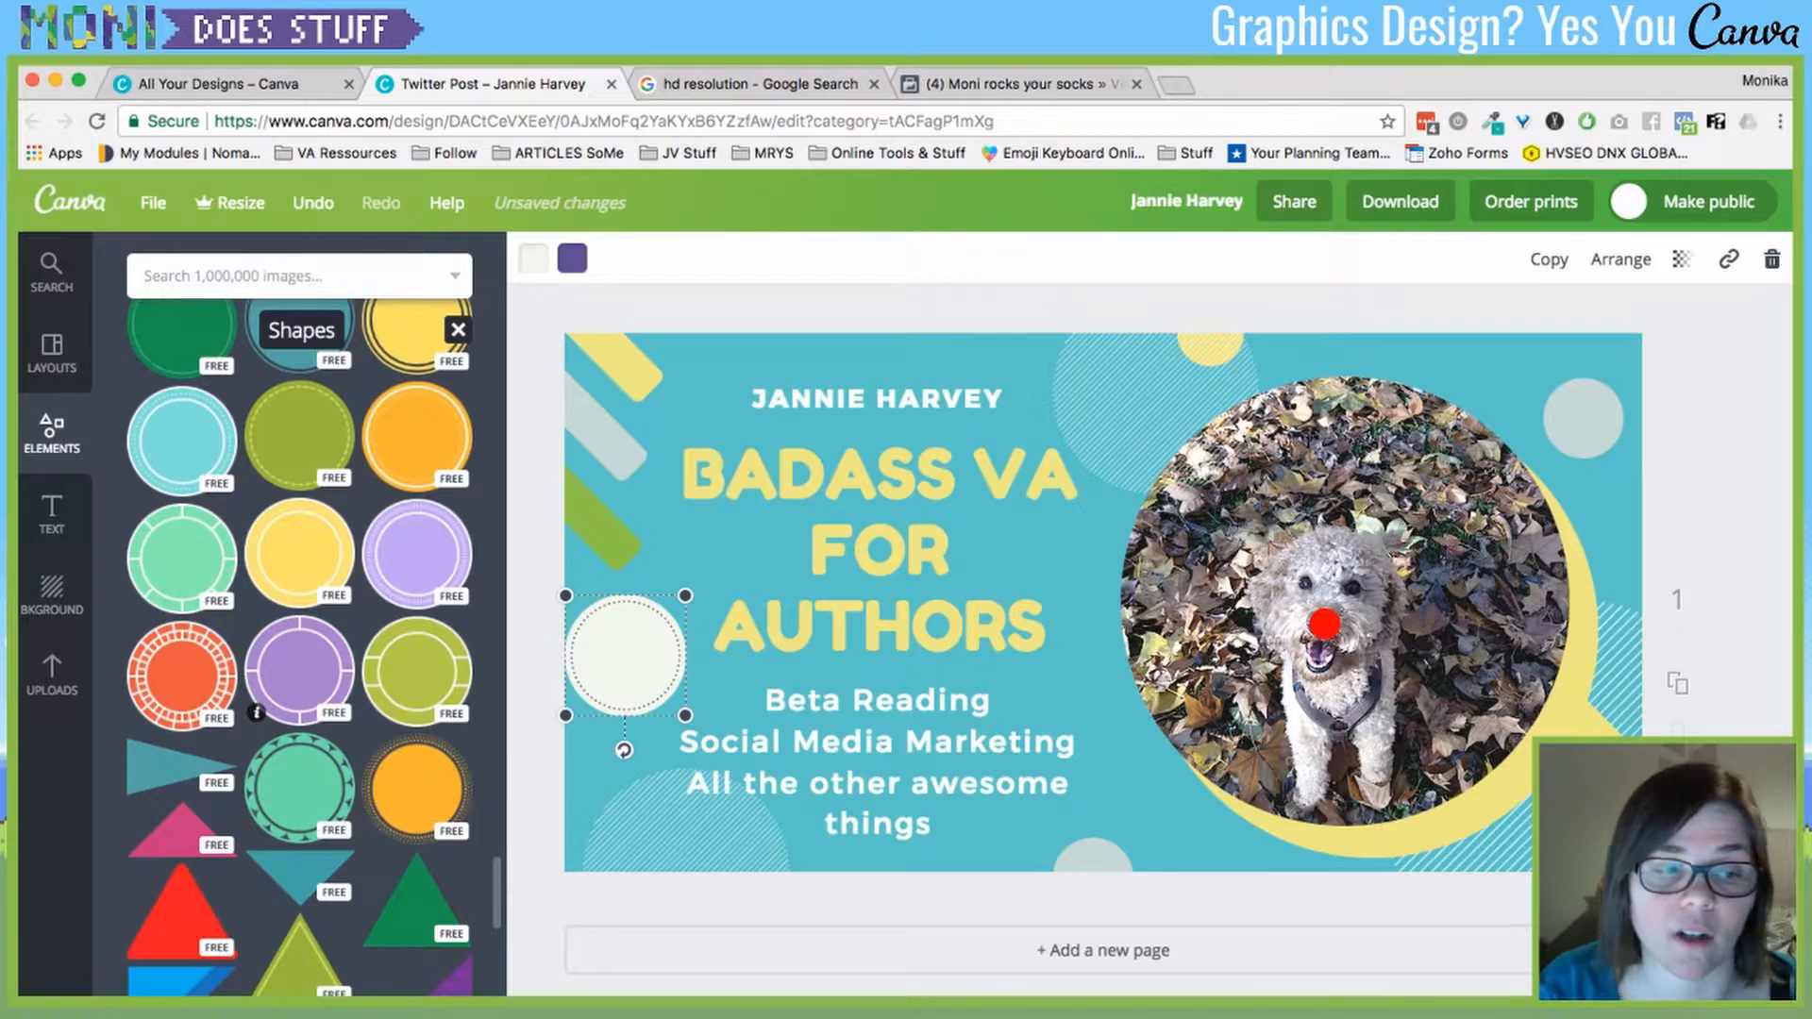
scroll(299, 642, "up", 20)
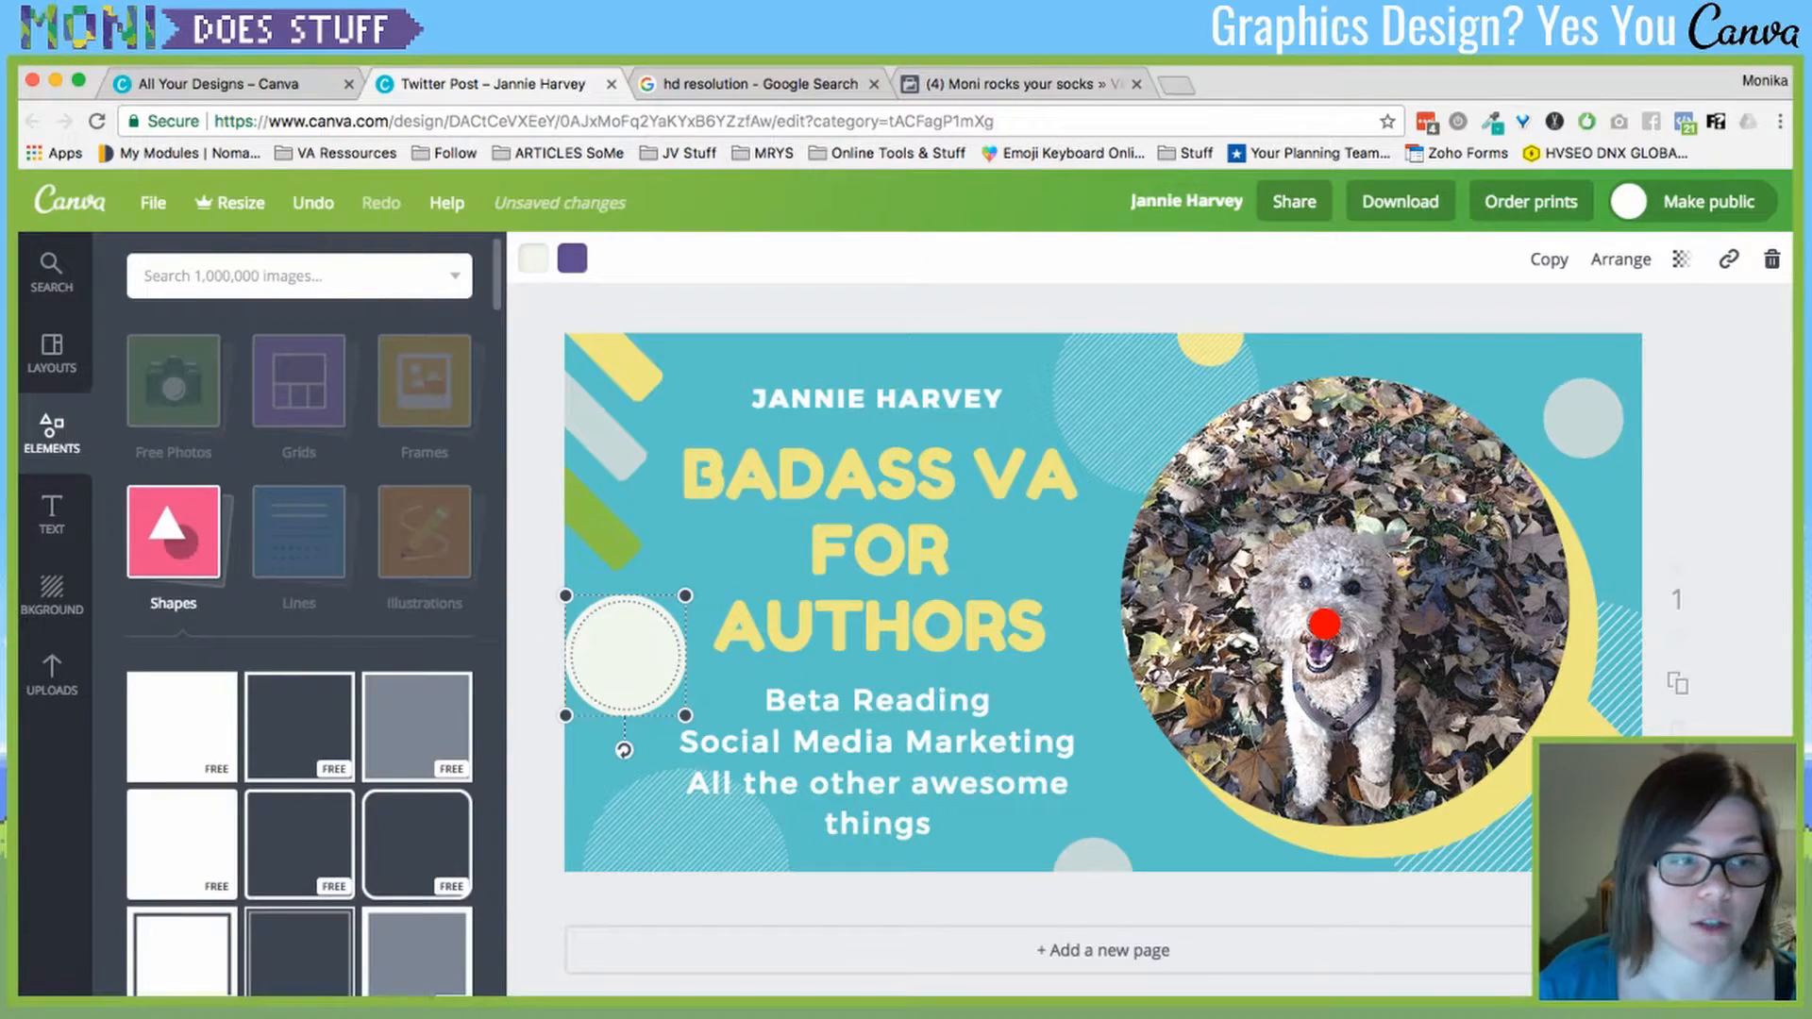
- Add a dashed line from Lines, stretch it across the design's width and move it to the top edge
left_click(299, 532)
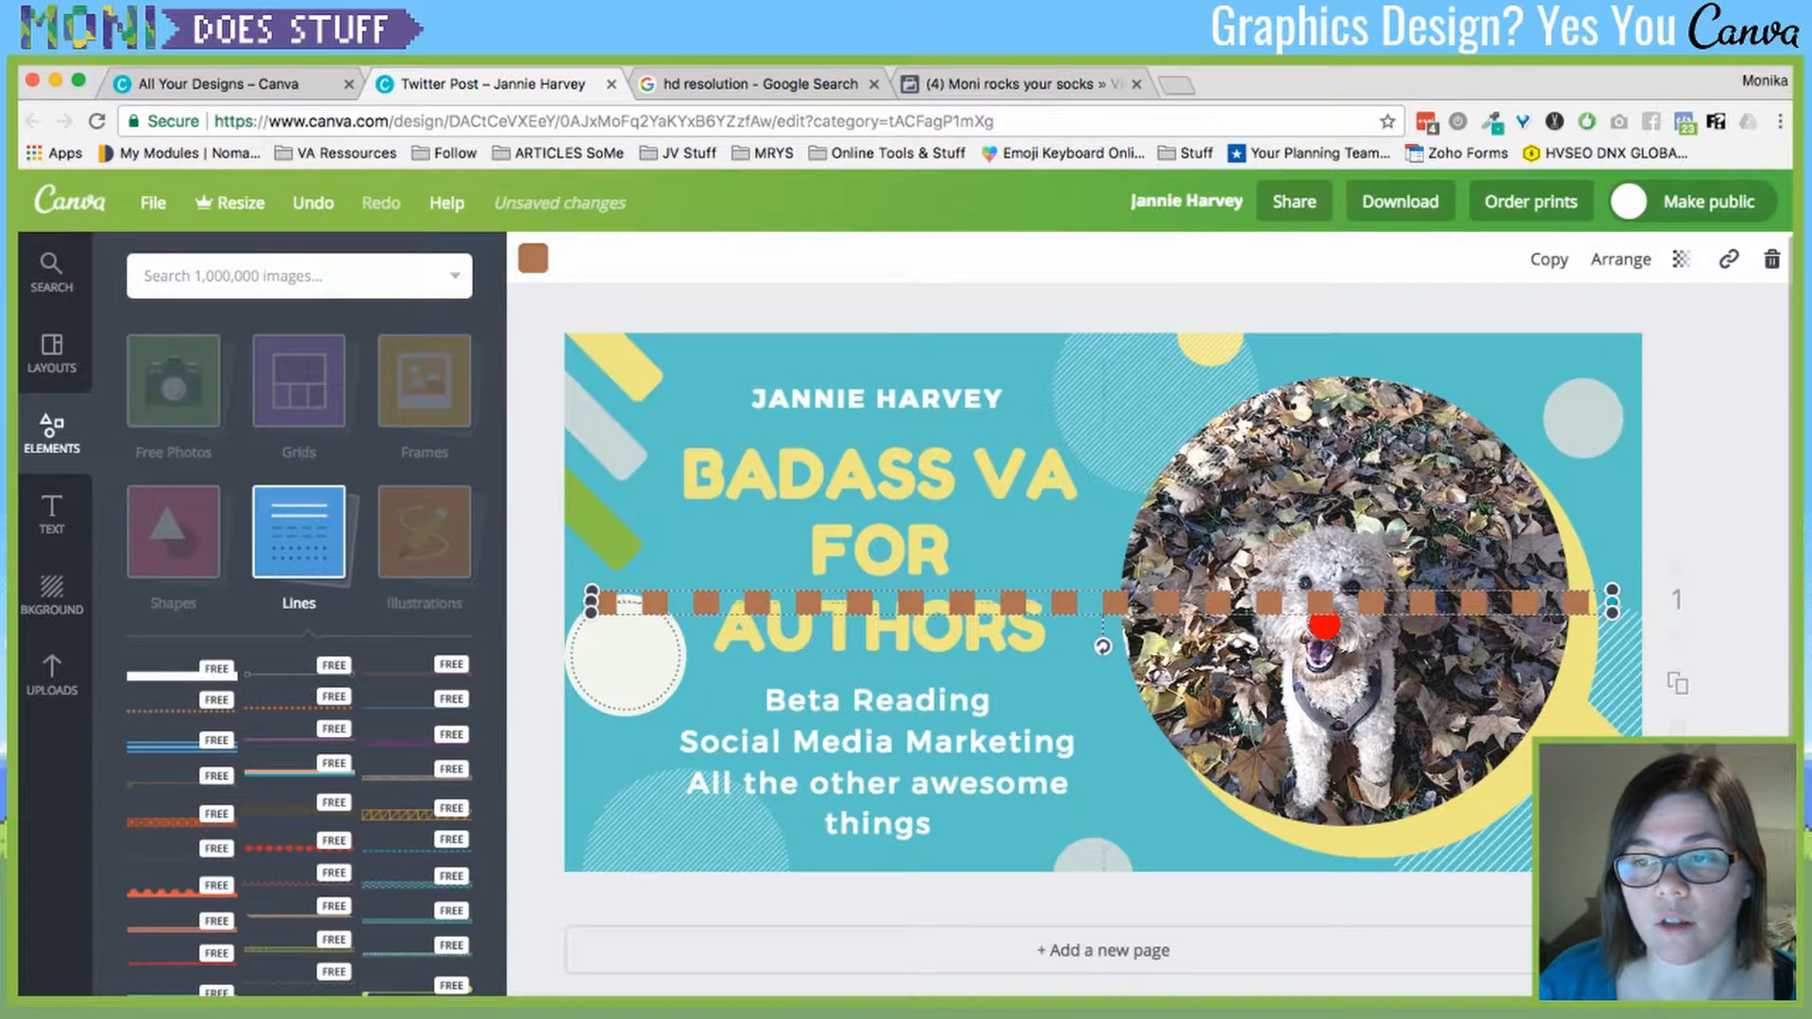
left_click_drag(1612, 601, 1330, 634)
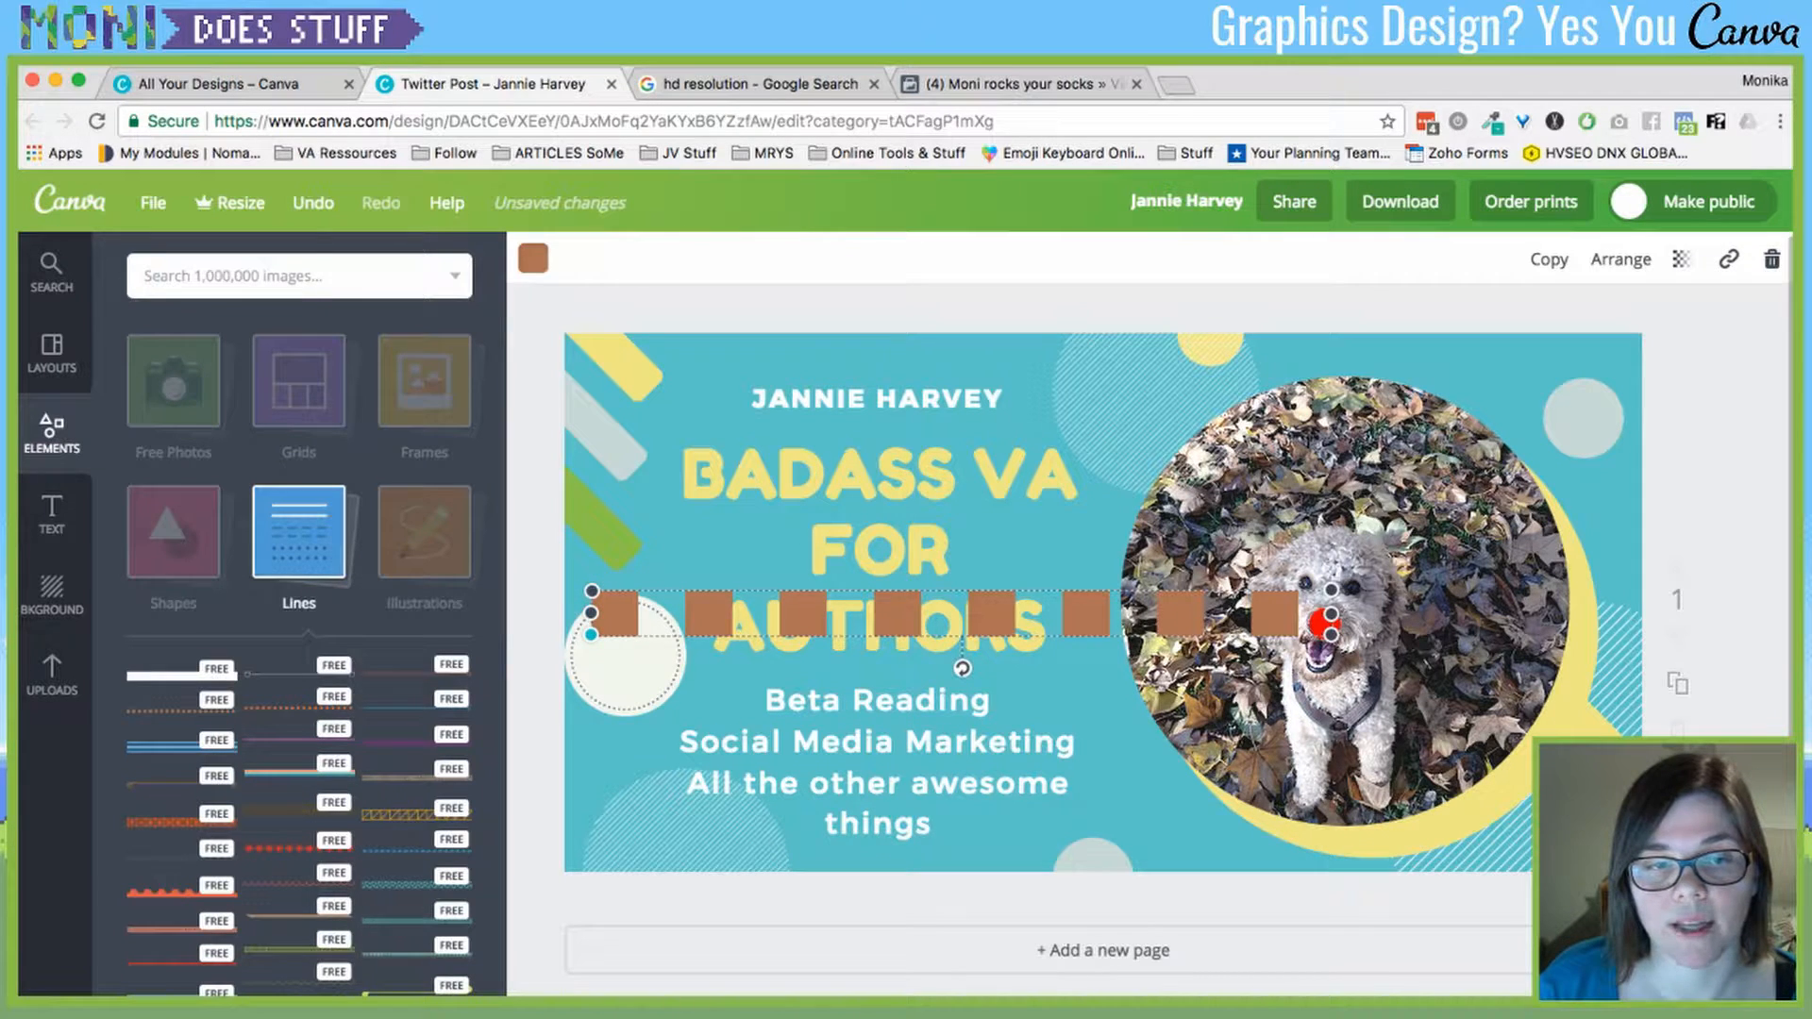
mouse_move(591, 634)
left_mouse_down()
mouse_move(985, 608)
mouse_move(547, 609)
mouse_move(1196, 603)
mouse_move(578, 604)
left_mouse_up()
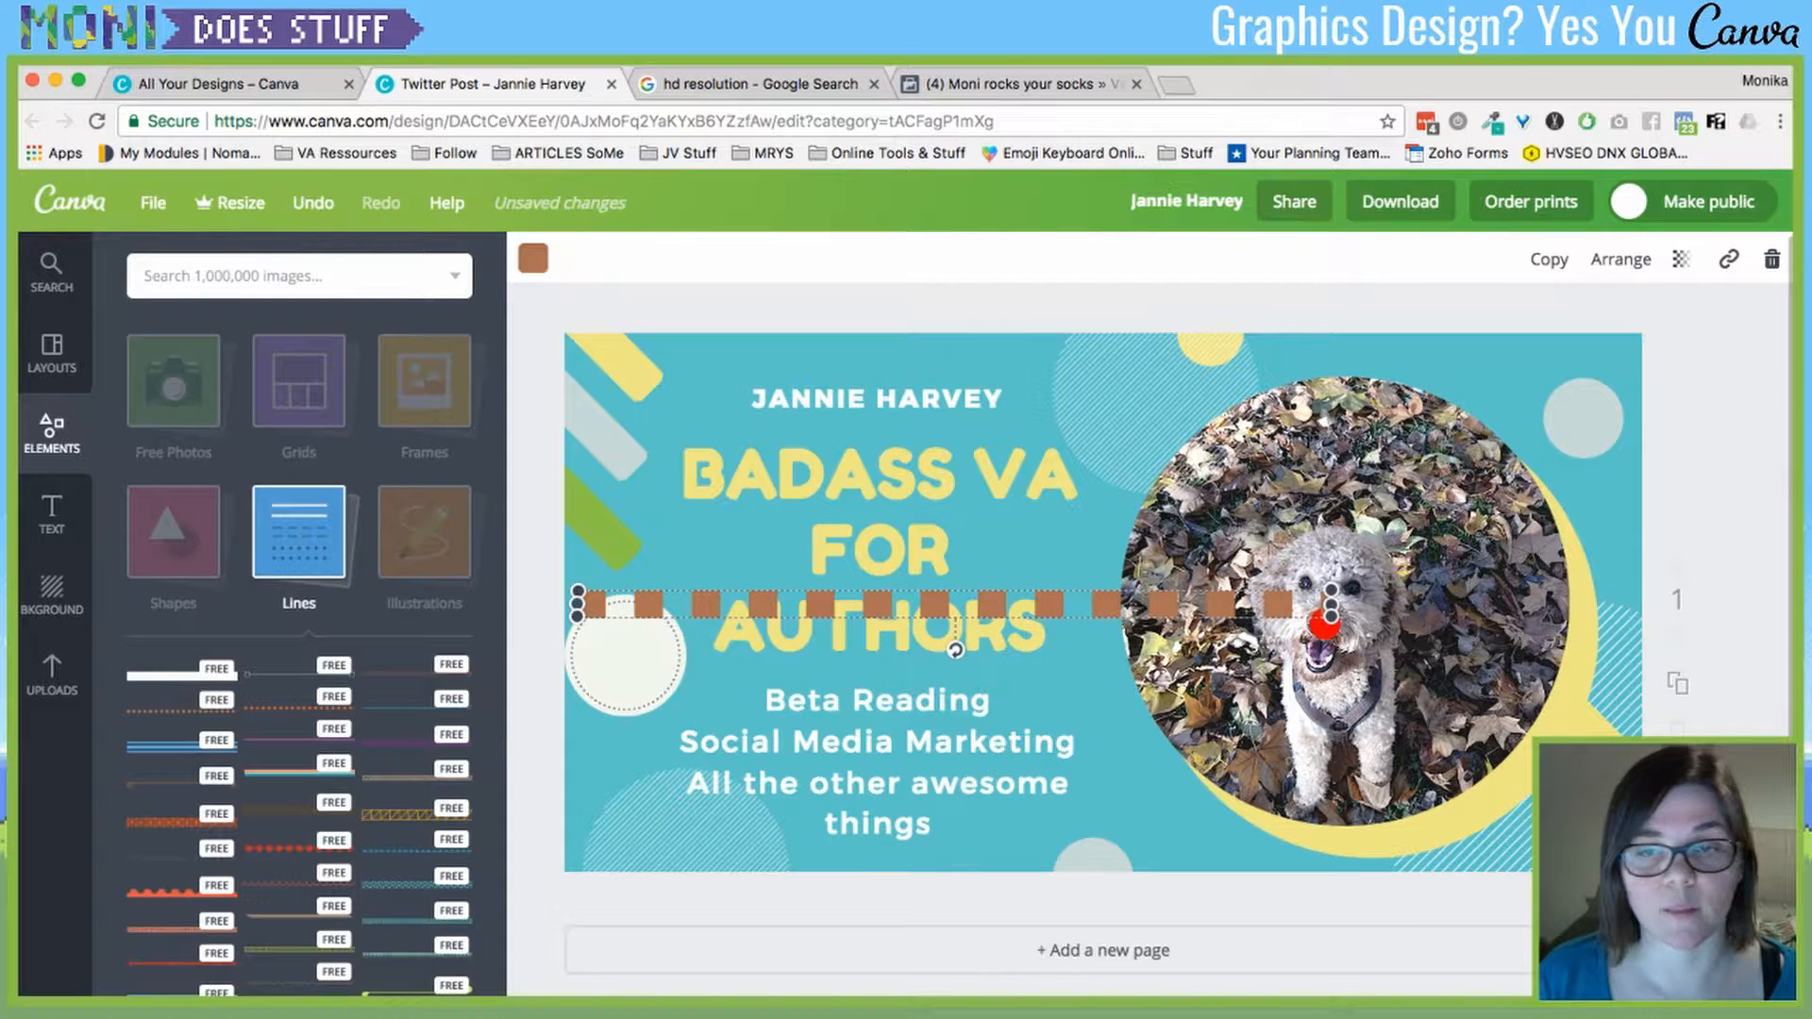
left_click_drag(1331, 614, 1683, 597)
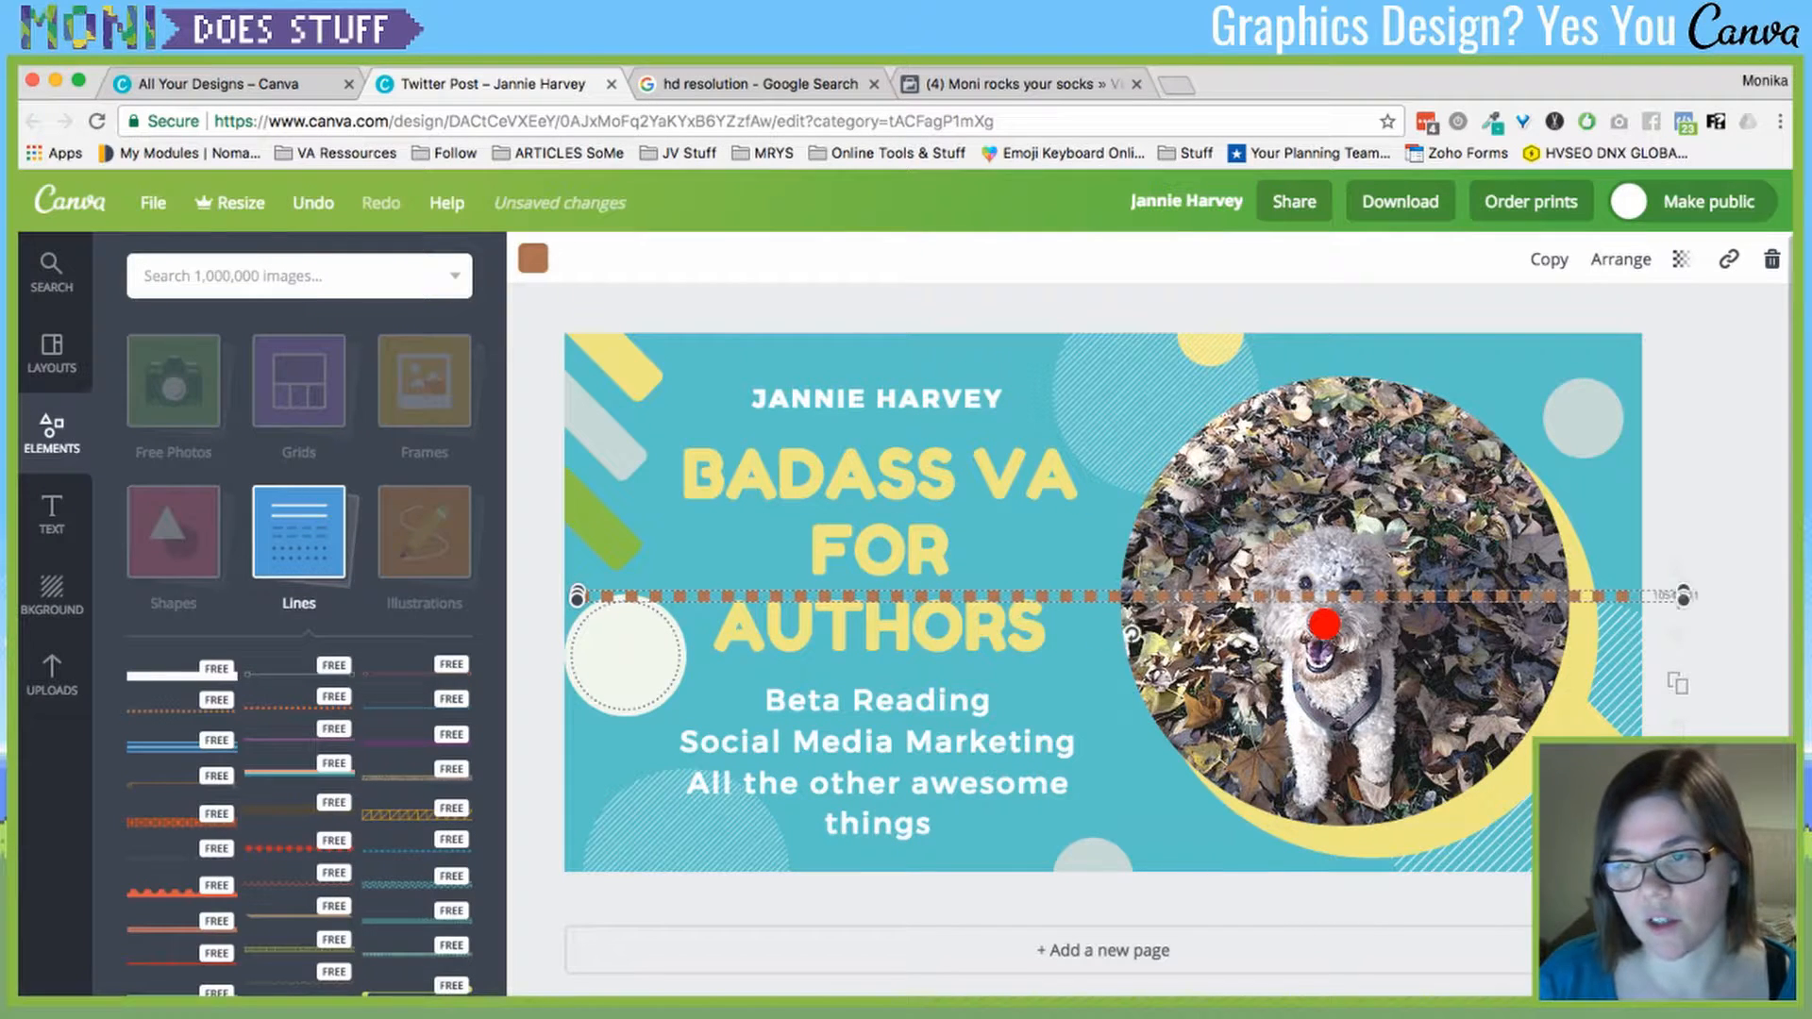
left_click_drag(1142, 597, 1129, 361)
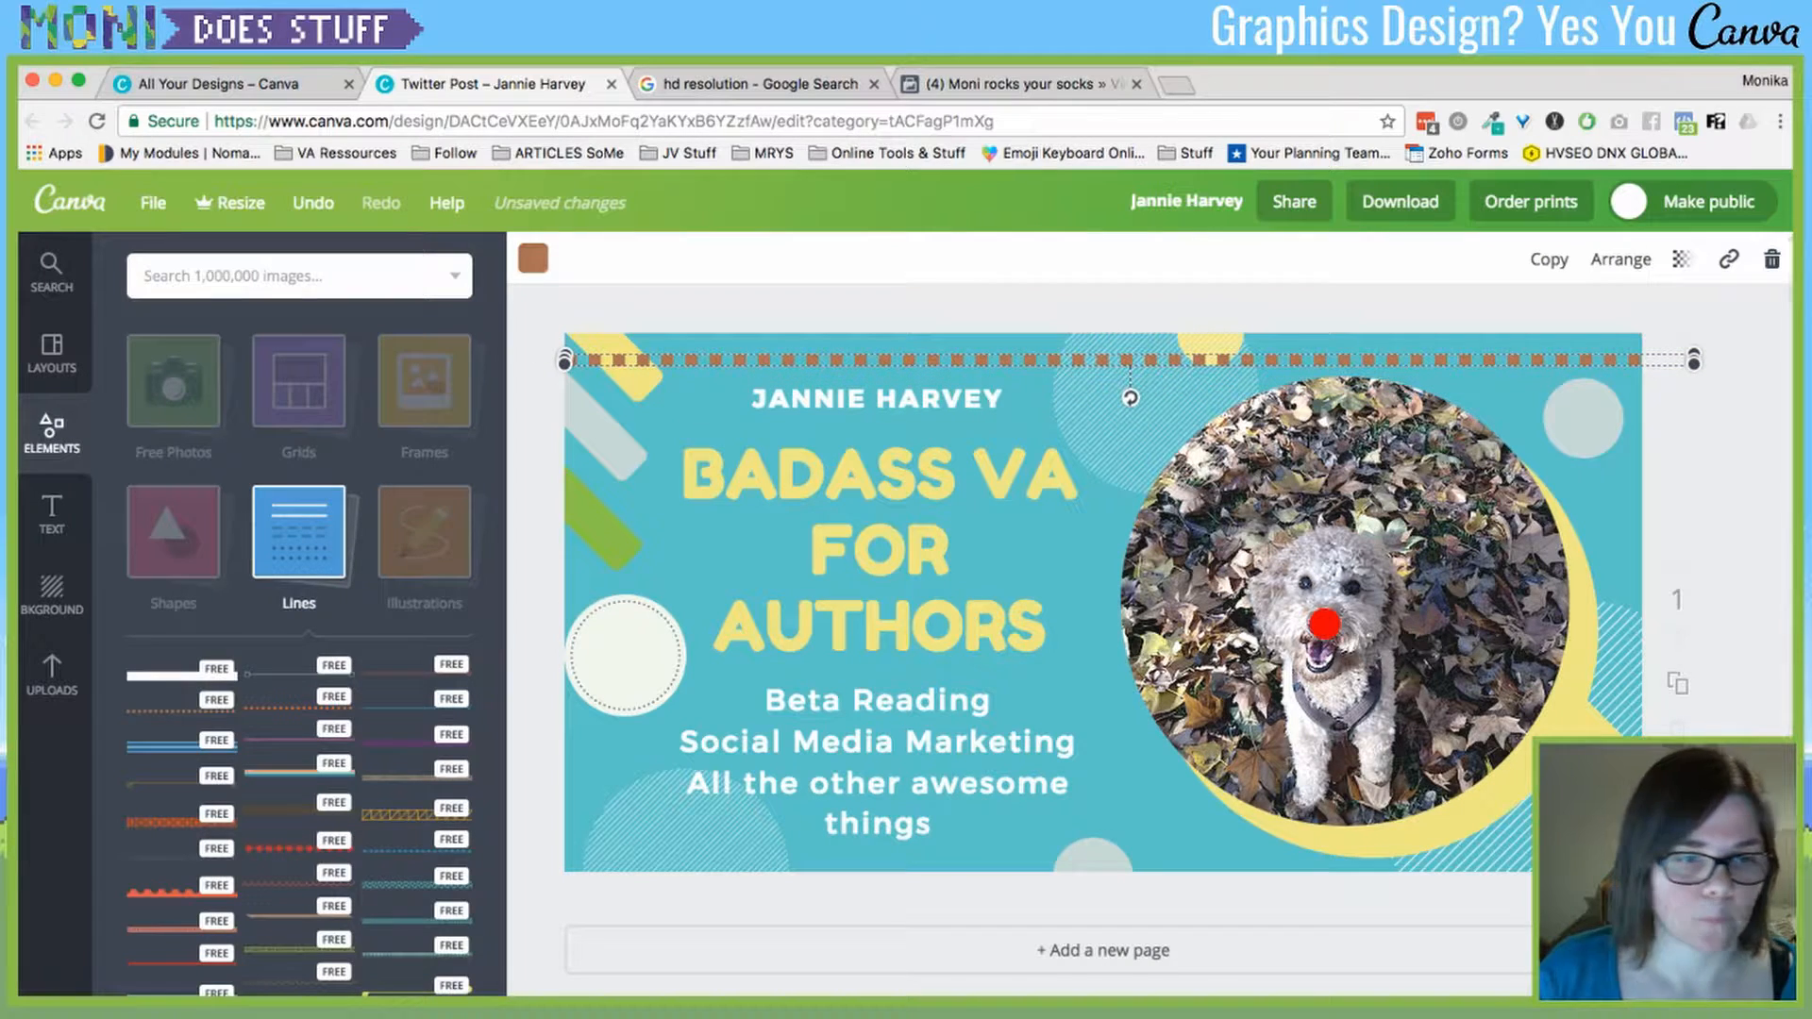
- Remove the extra striped line that was added
scroll(283, 726, "down", 1)
left_click_drag(283, 734, 980, 731)
key("Delete")
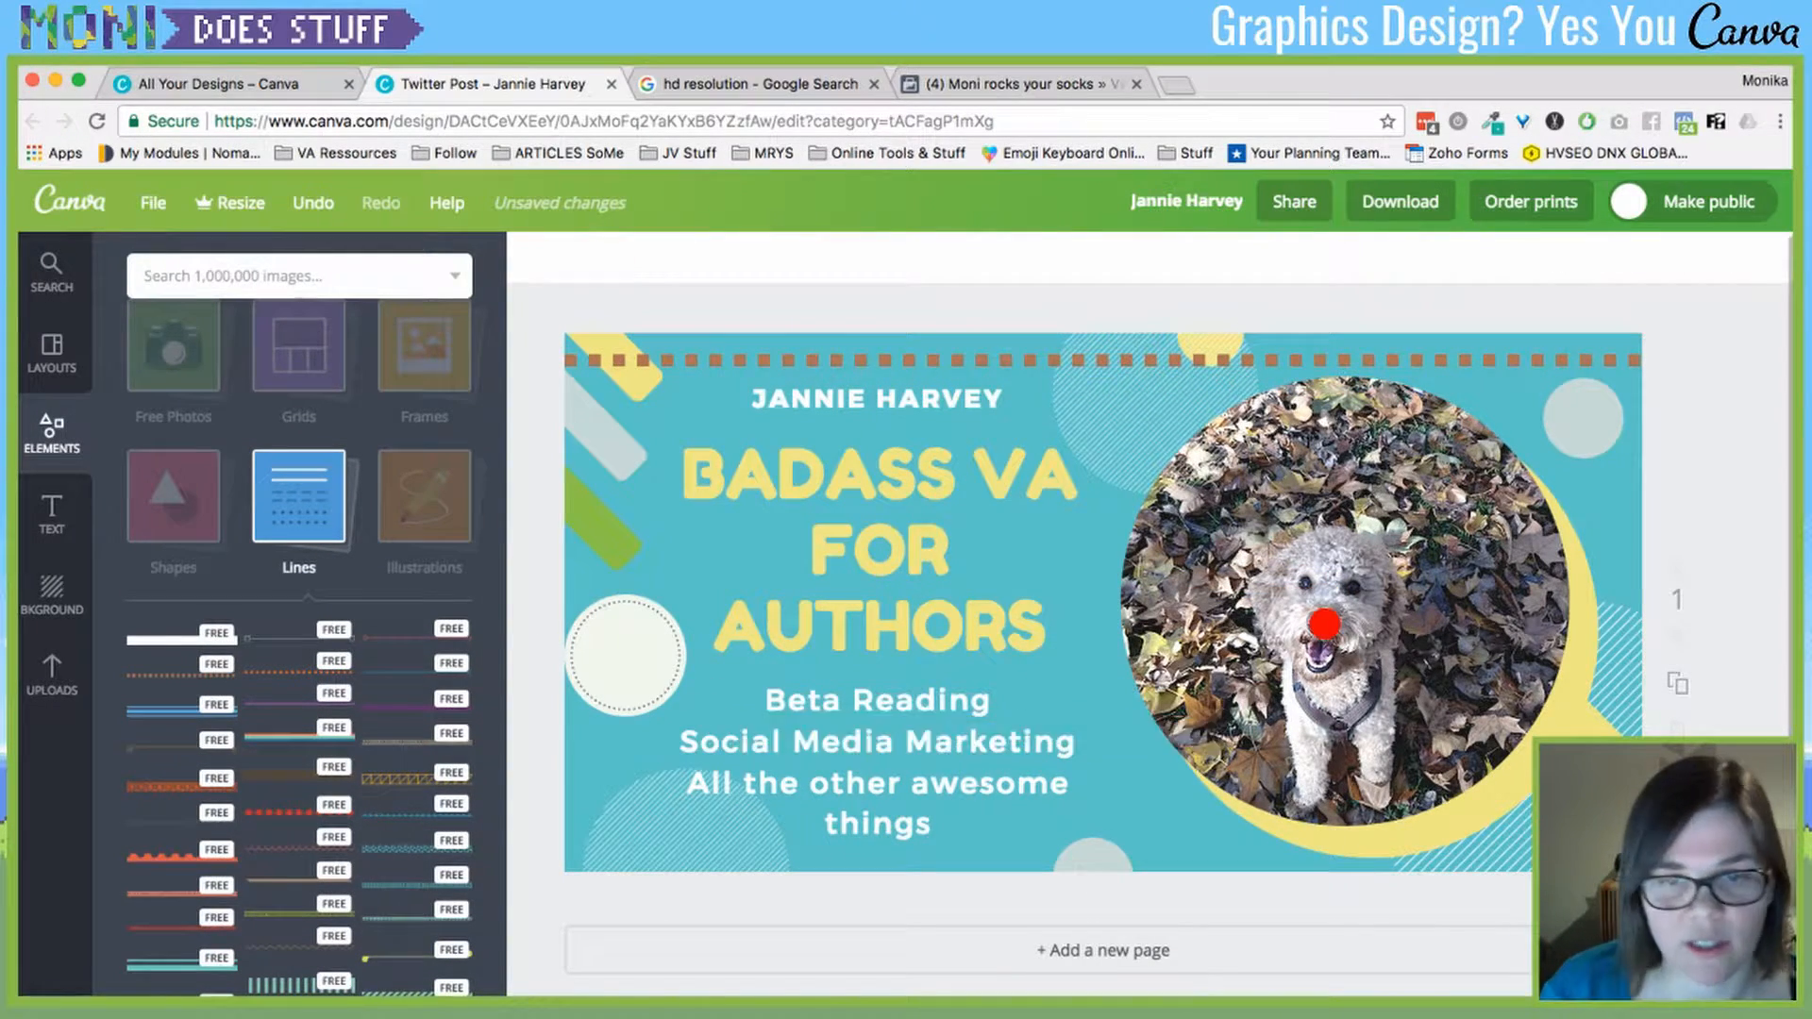
- Delete the dashed line at the top and browse the Illustrations collection
left_click(1104, 360)
key("Delete")
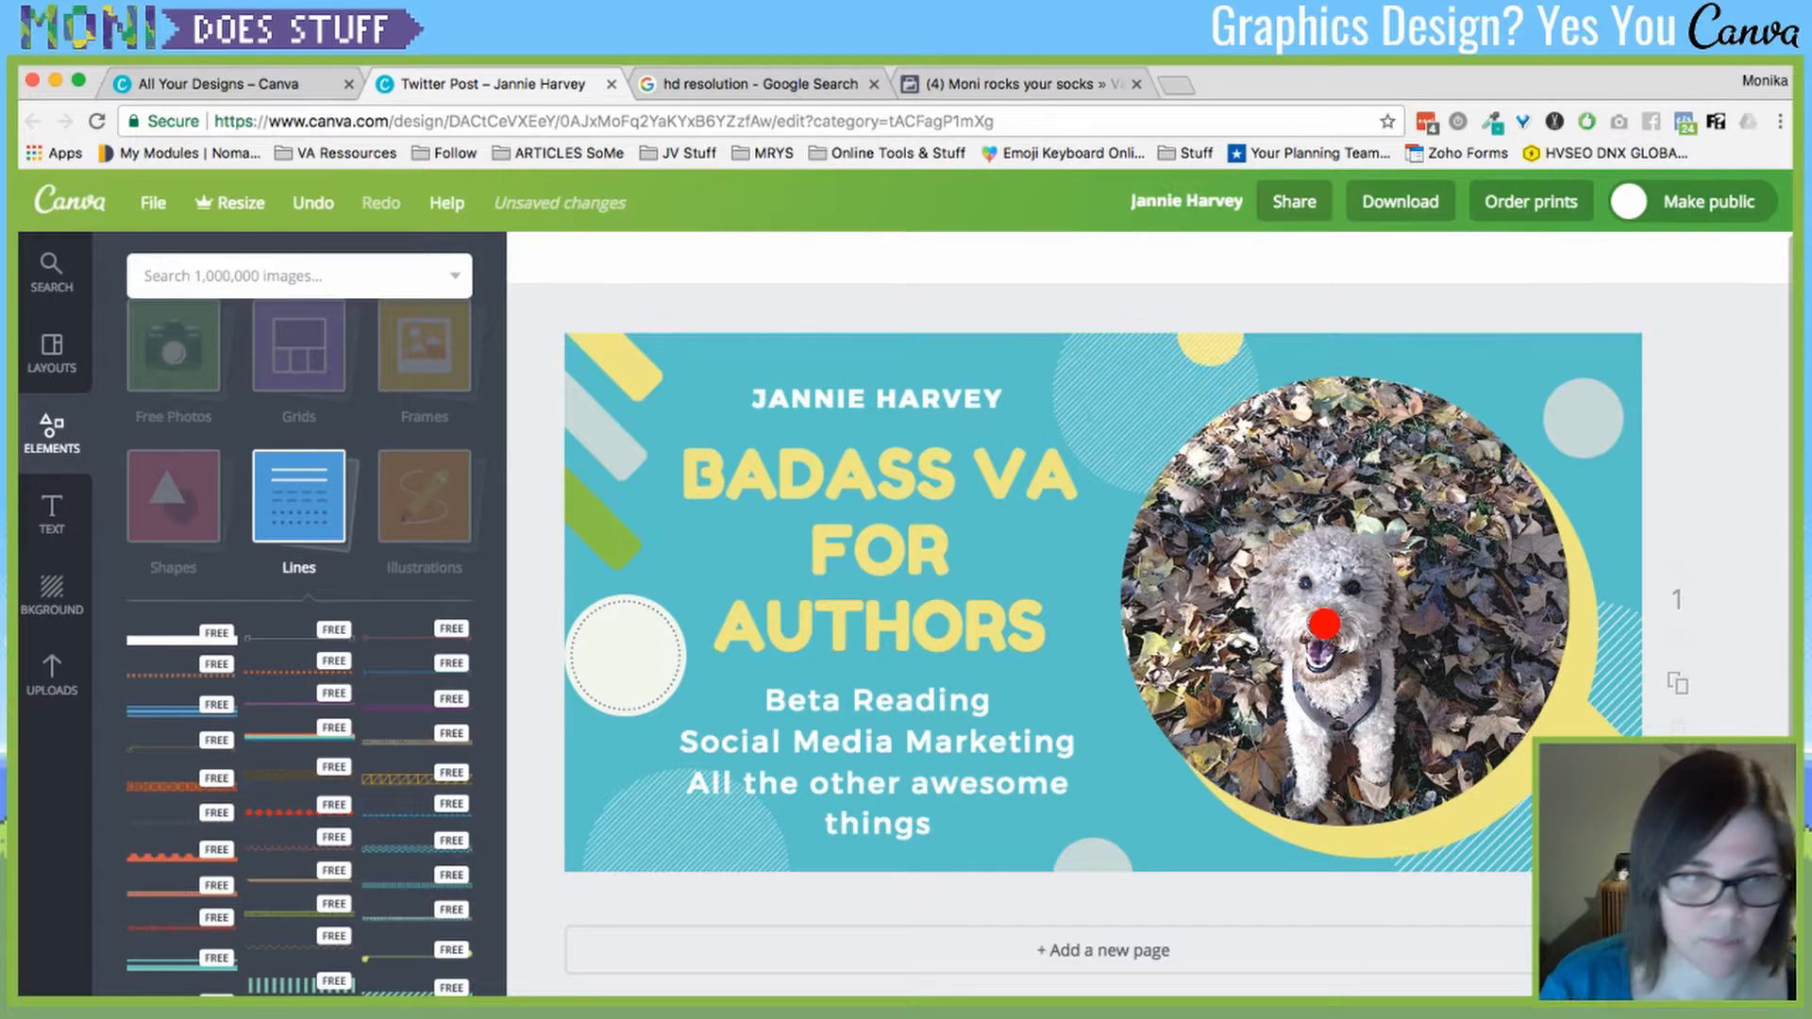
left_click(299, 496)
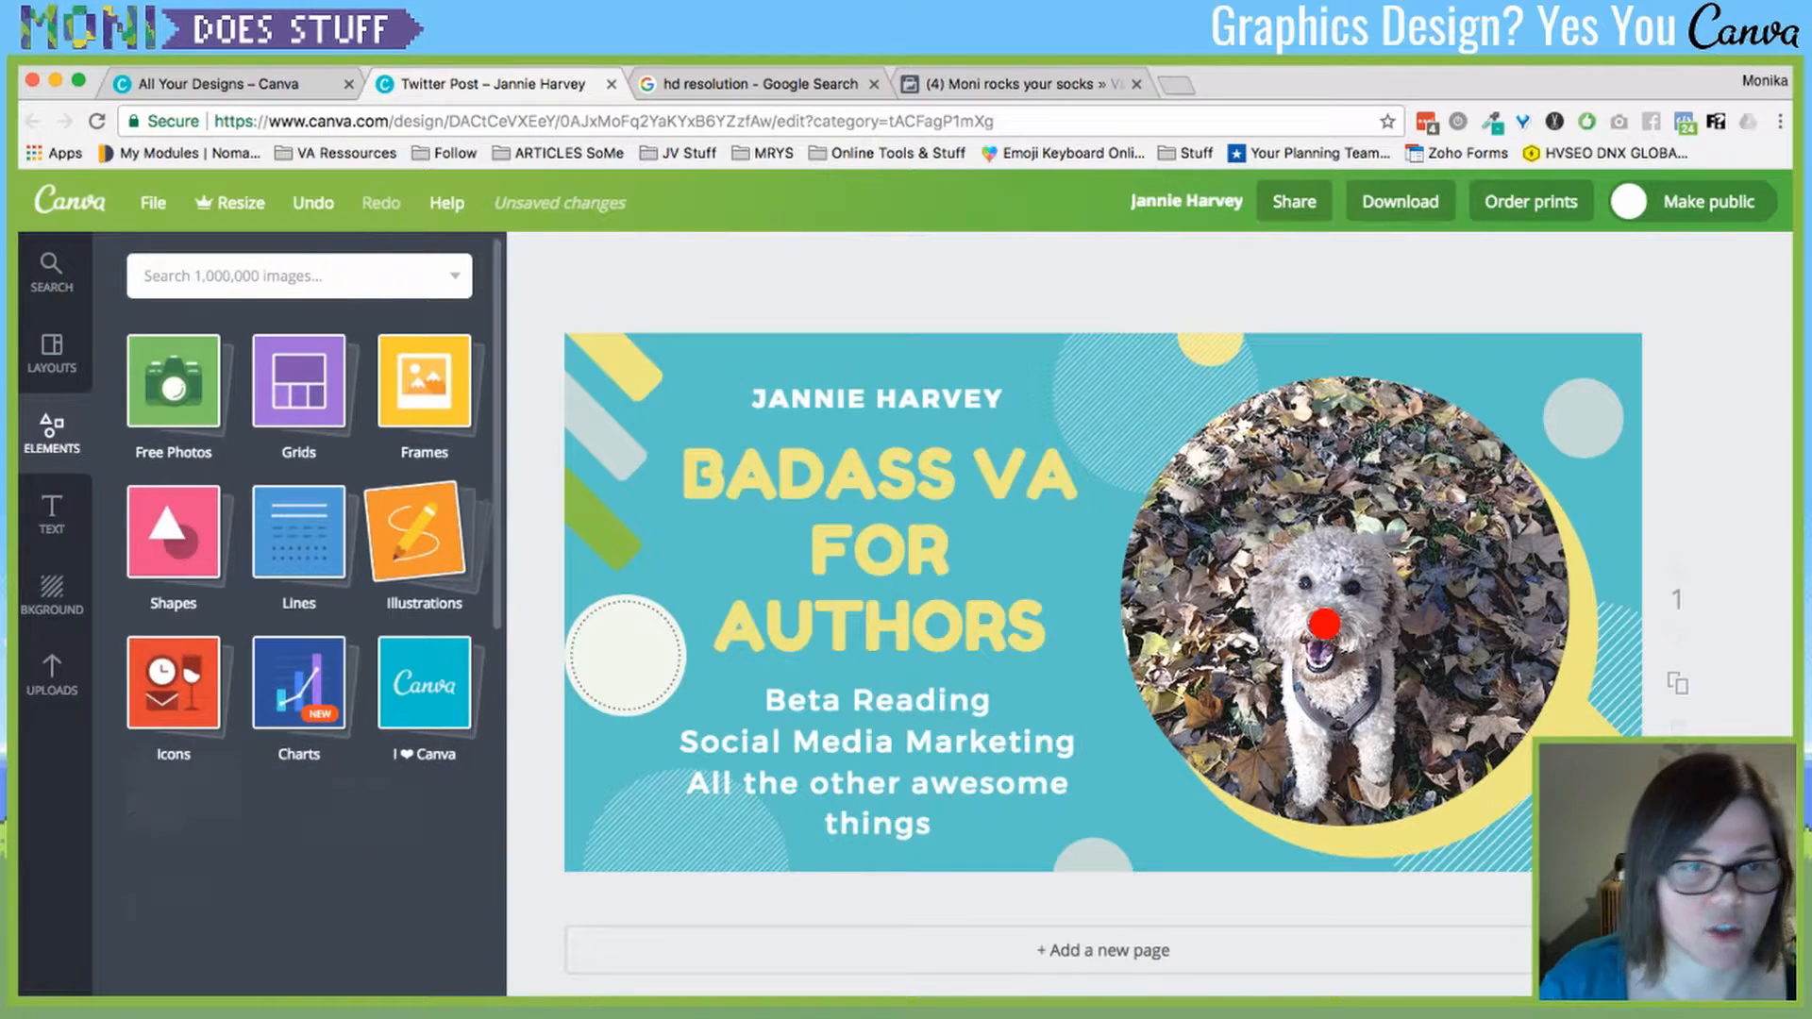
left_click(417, 531)
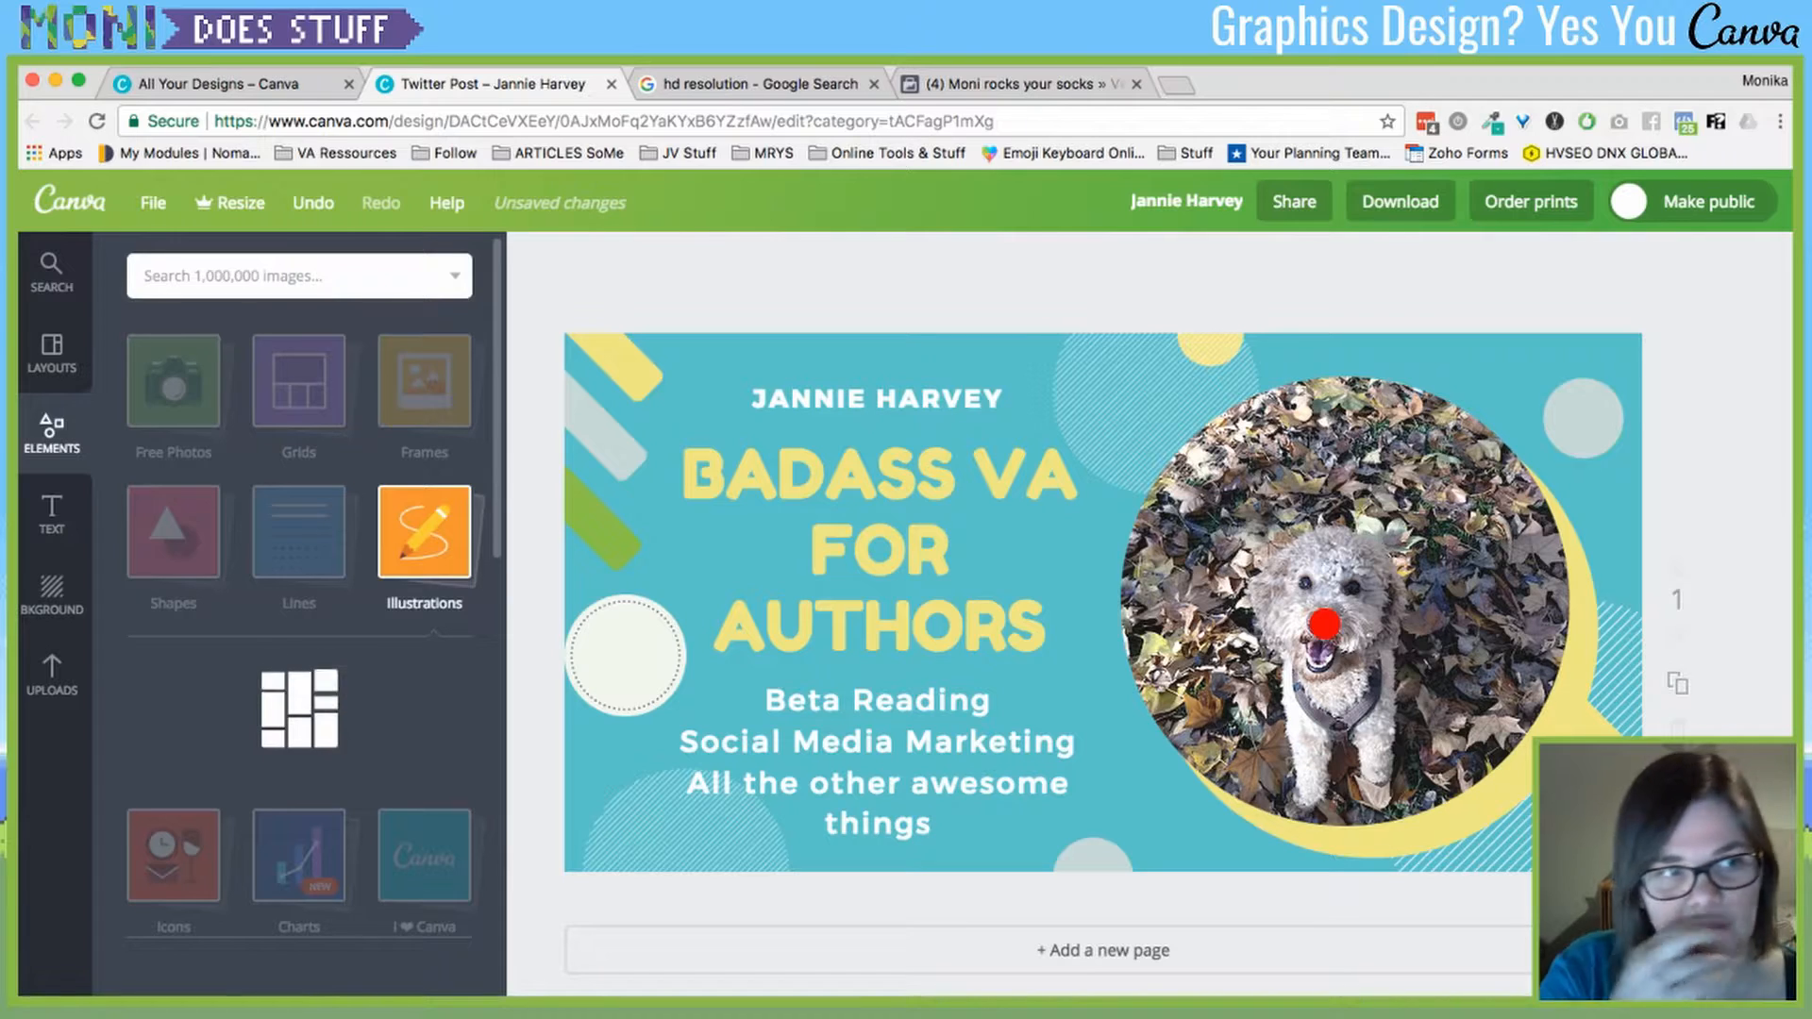
left_click(52, 271)
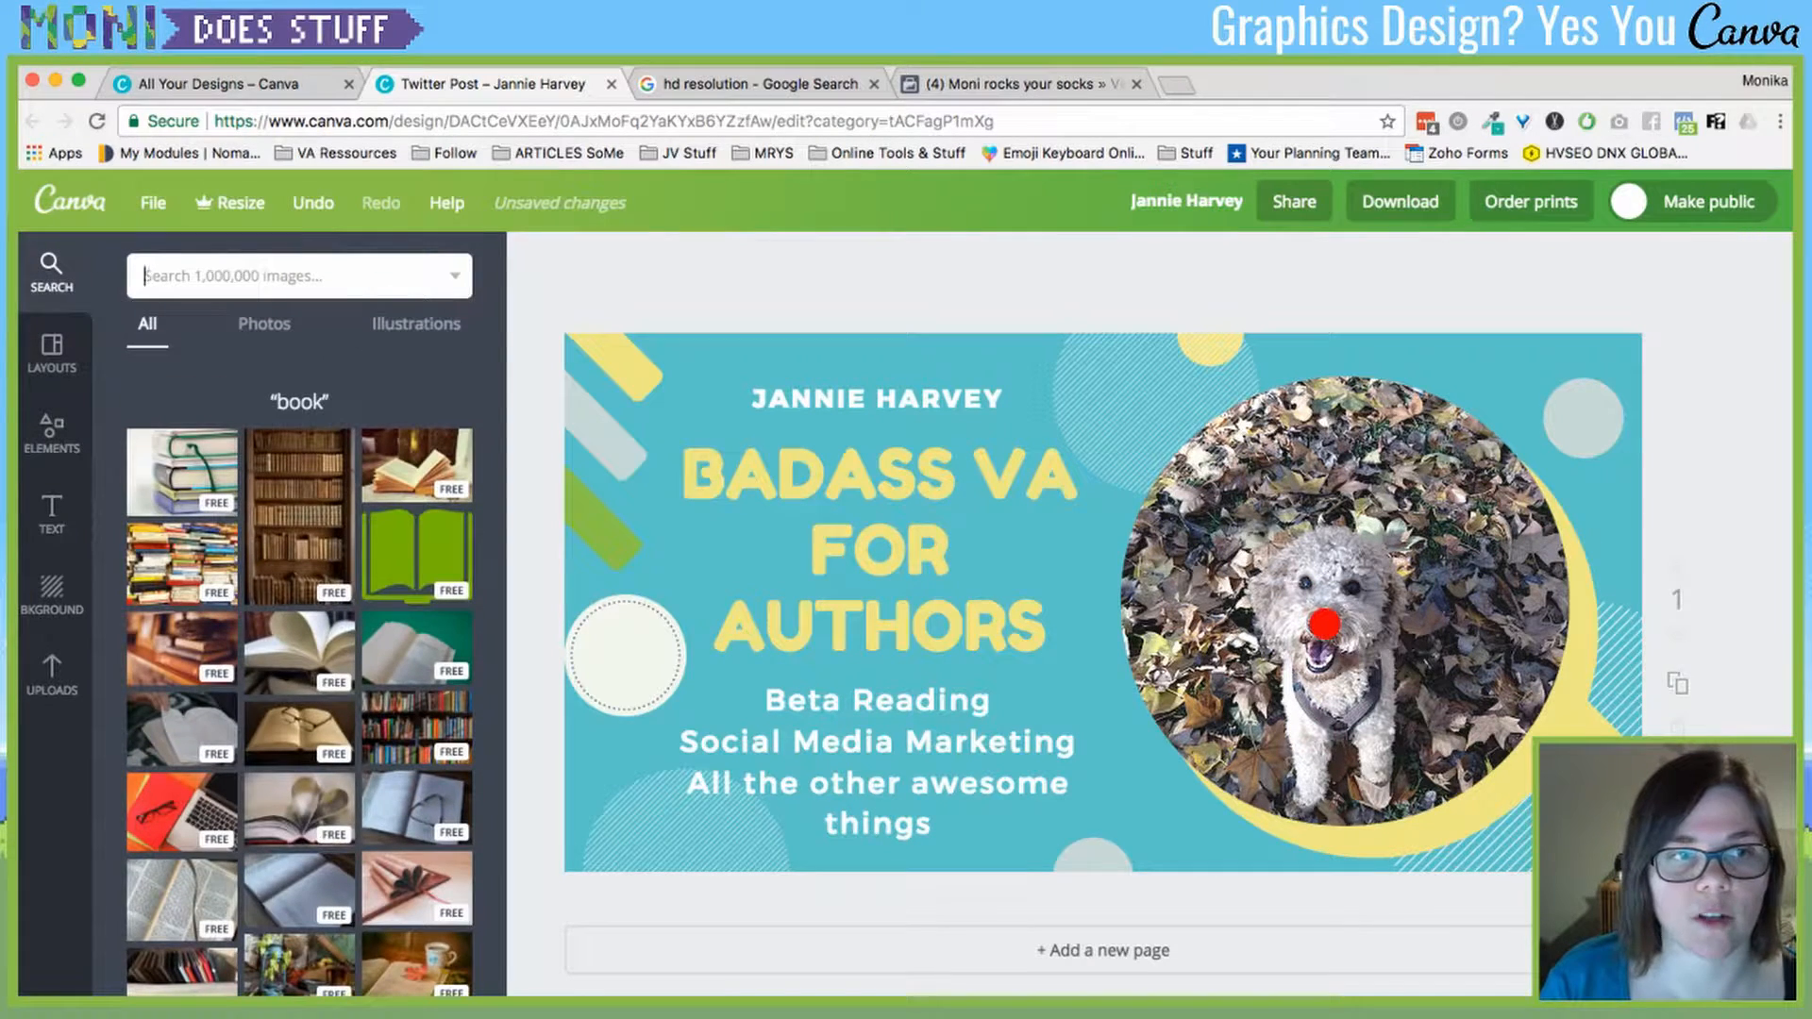
left_click(52, 434)
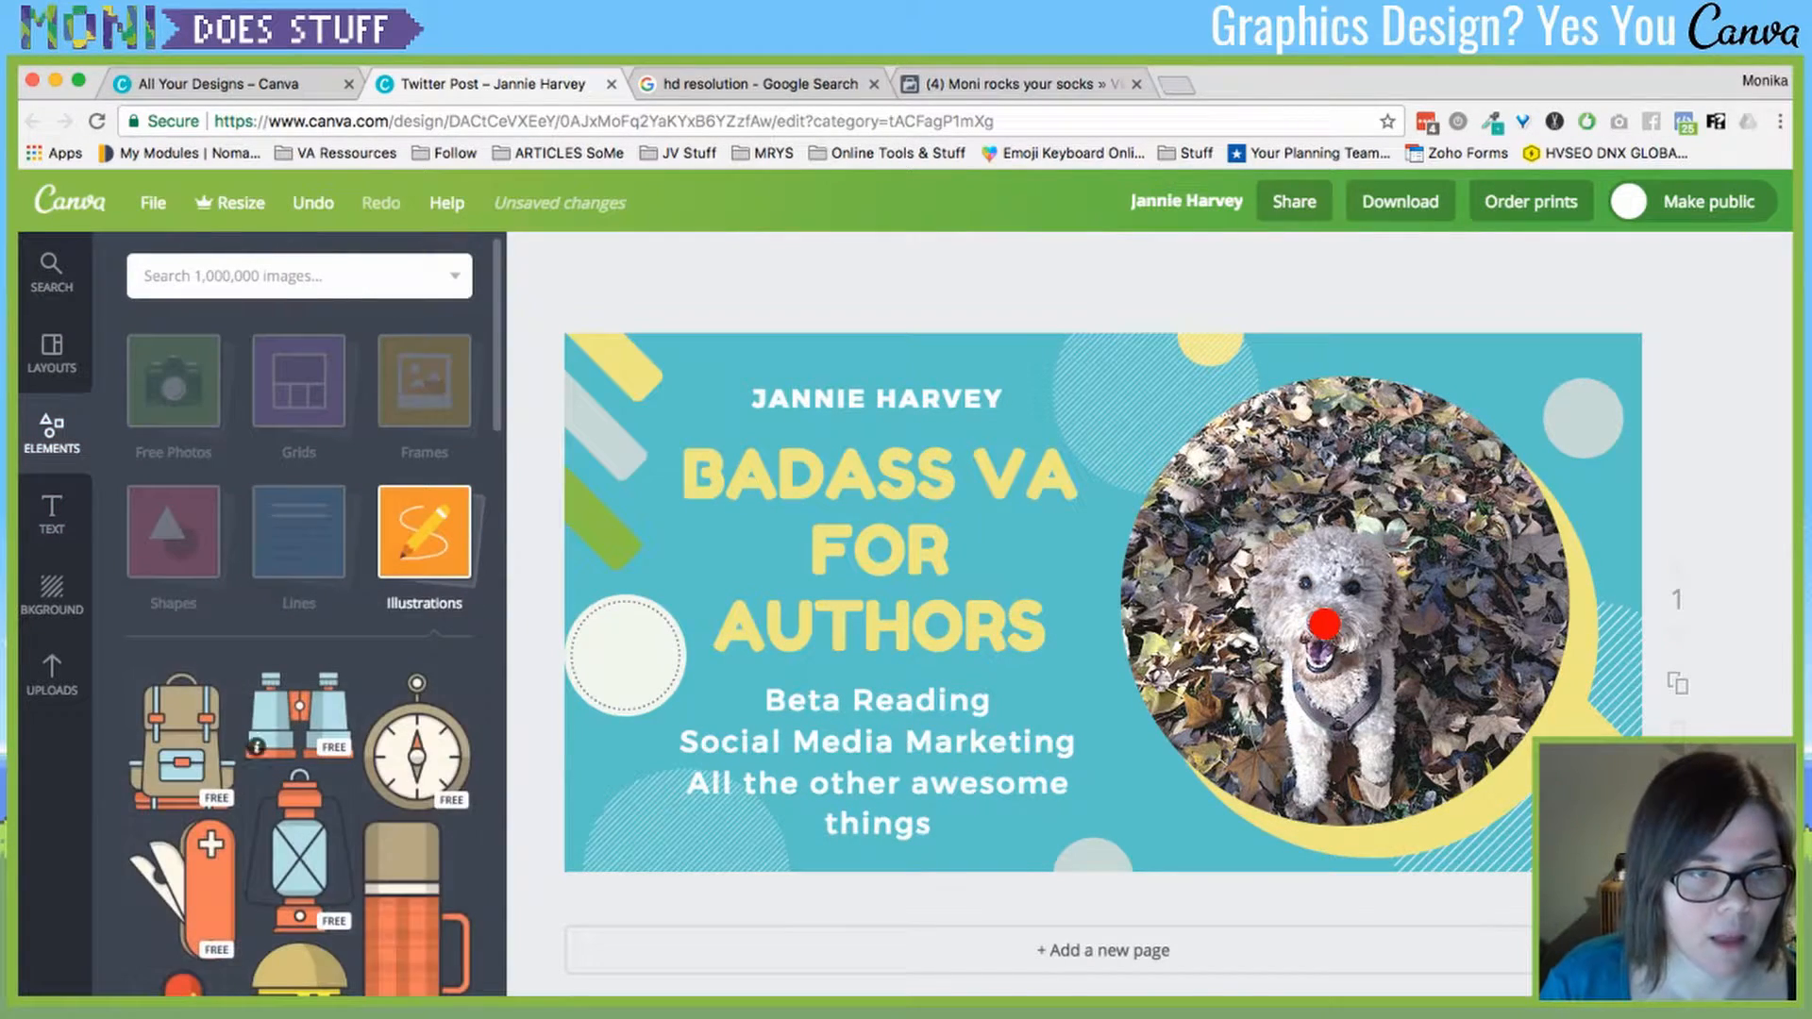
left_click(425, 532)
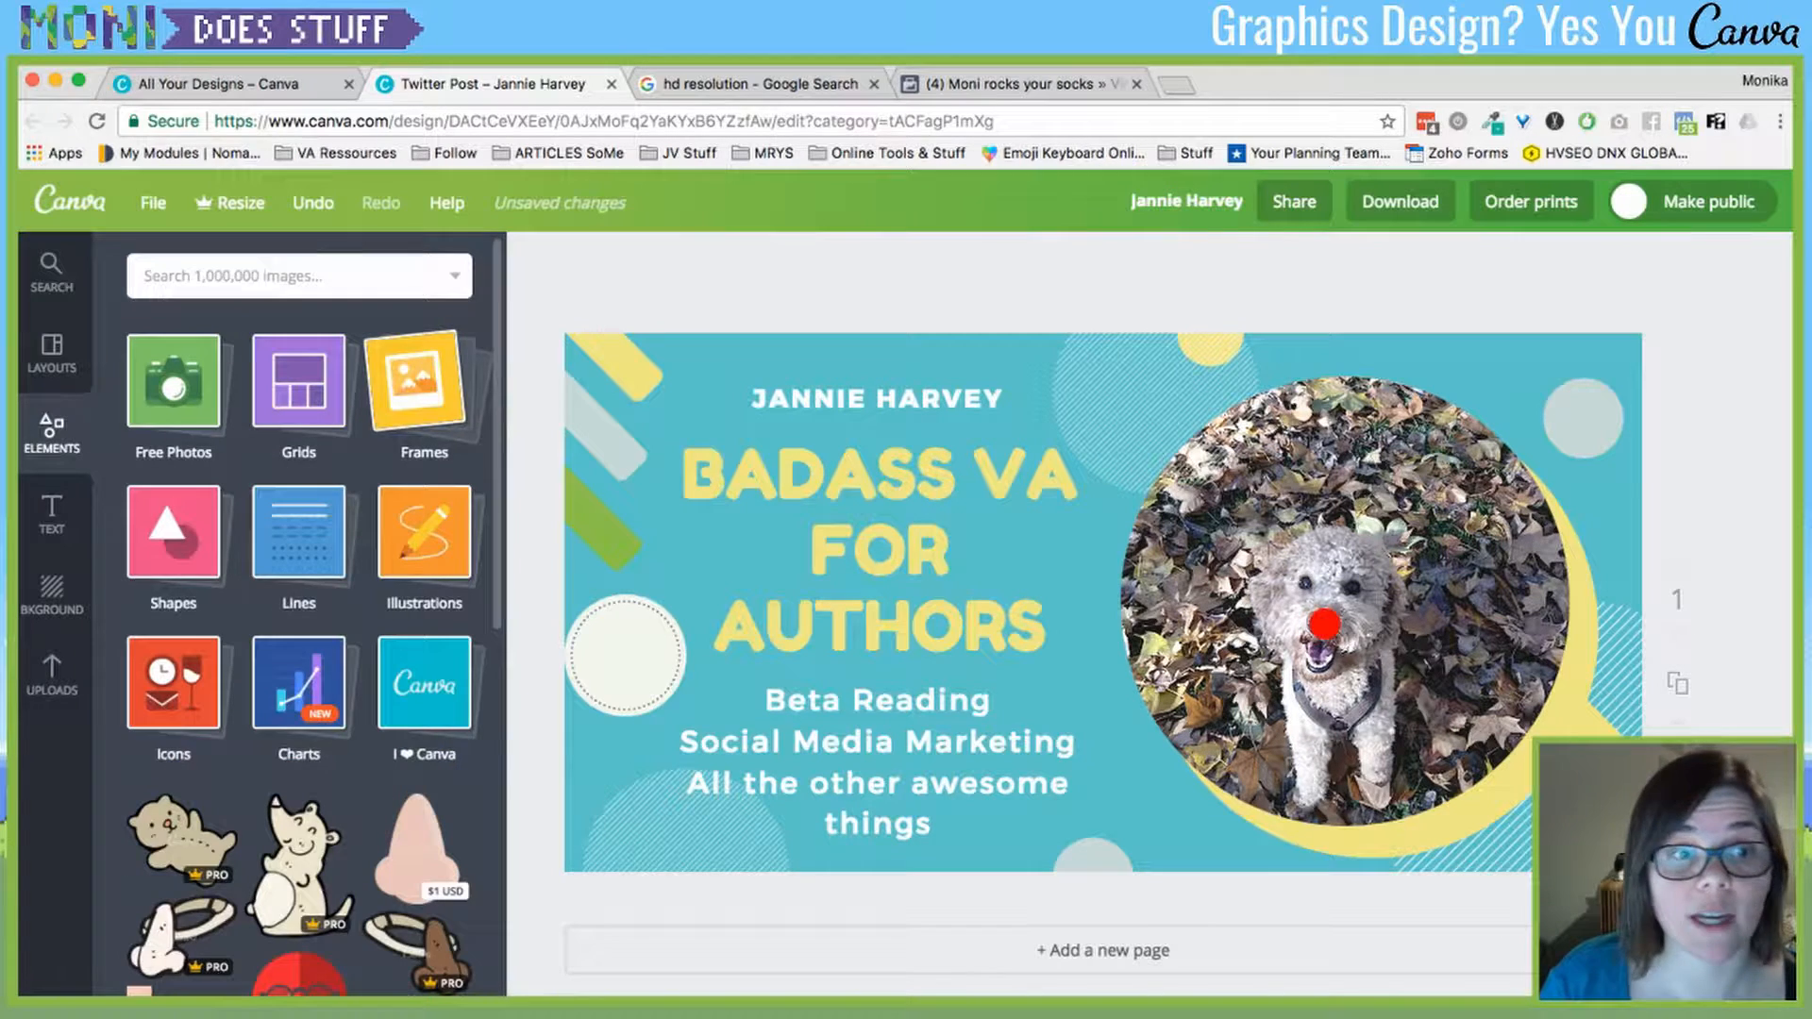
- Select the dog photo, glance at Frames, and show the uploaded images
left_click(1340, 509)
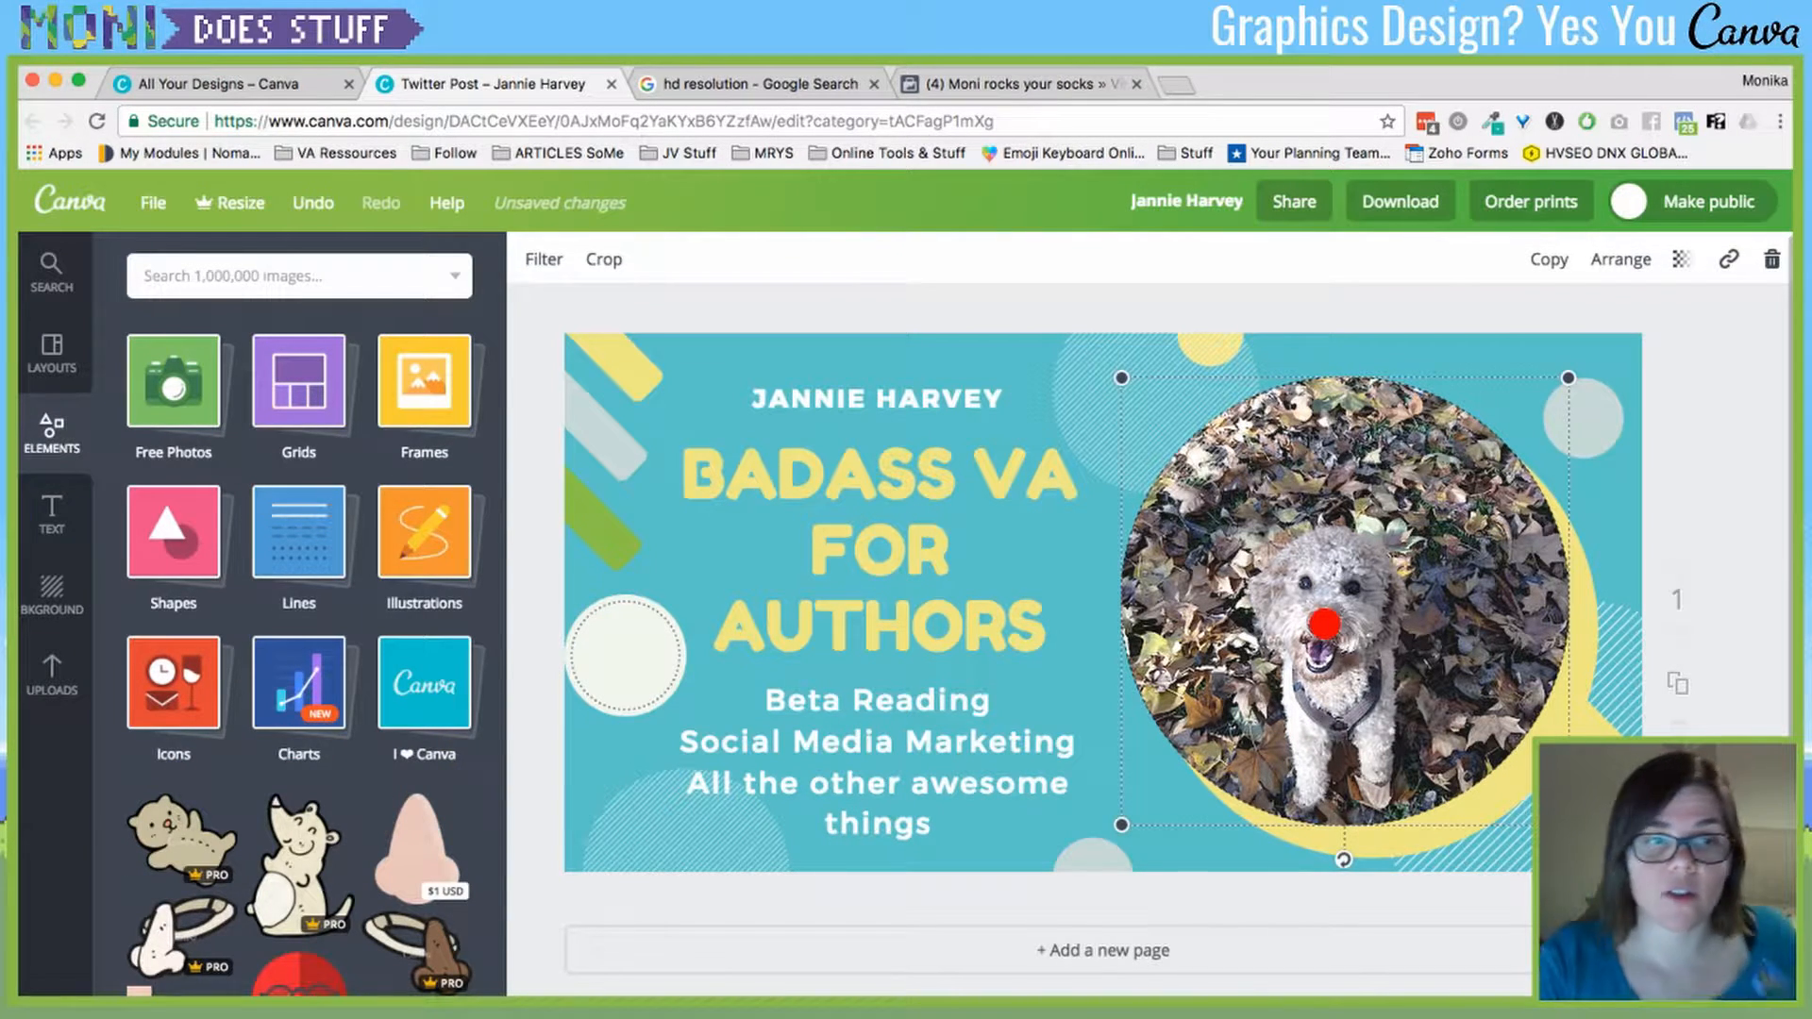
left_click(424, 381)
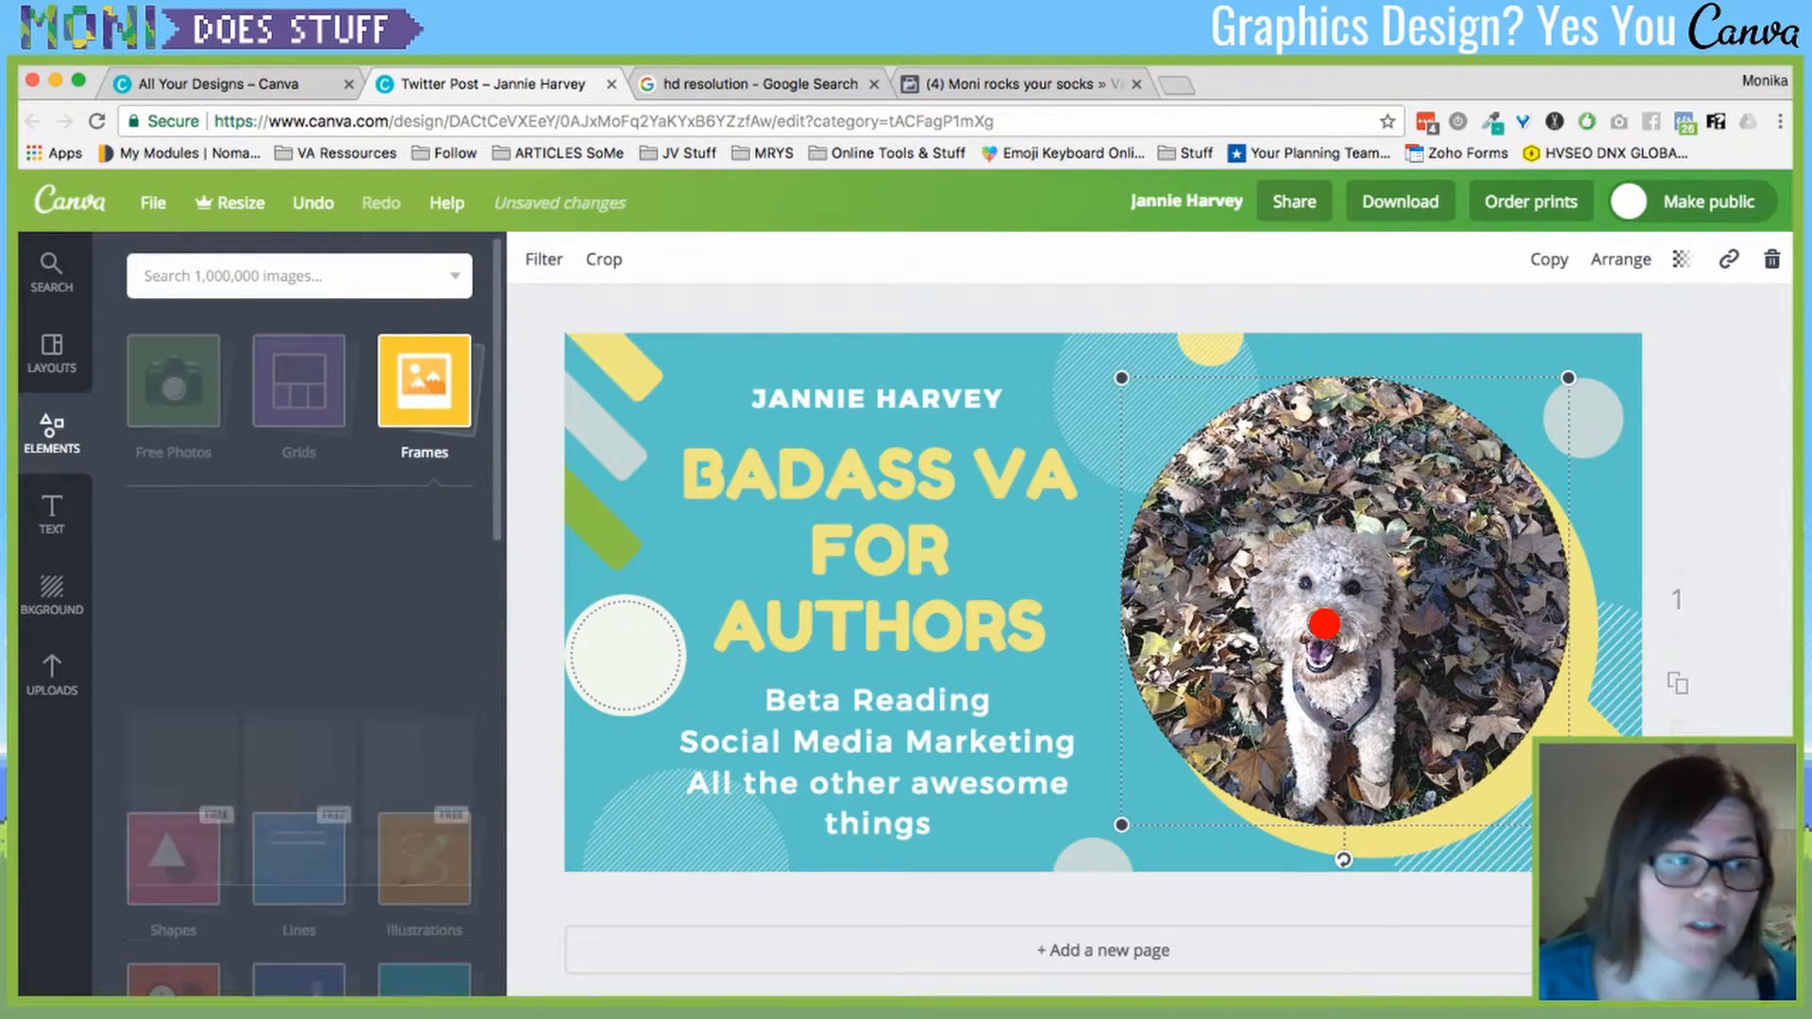
left_click(52, 672)
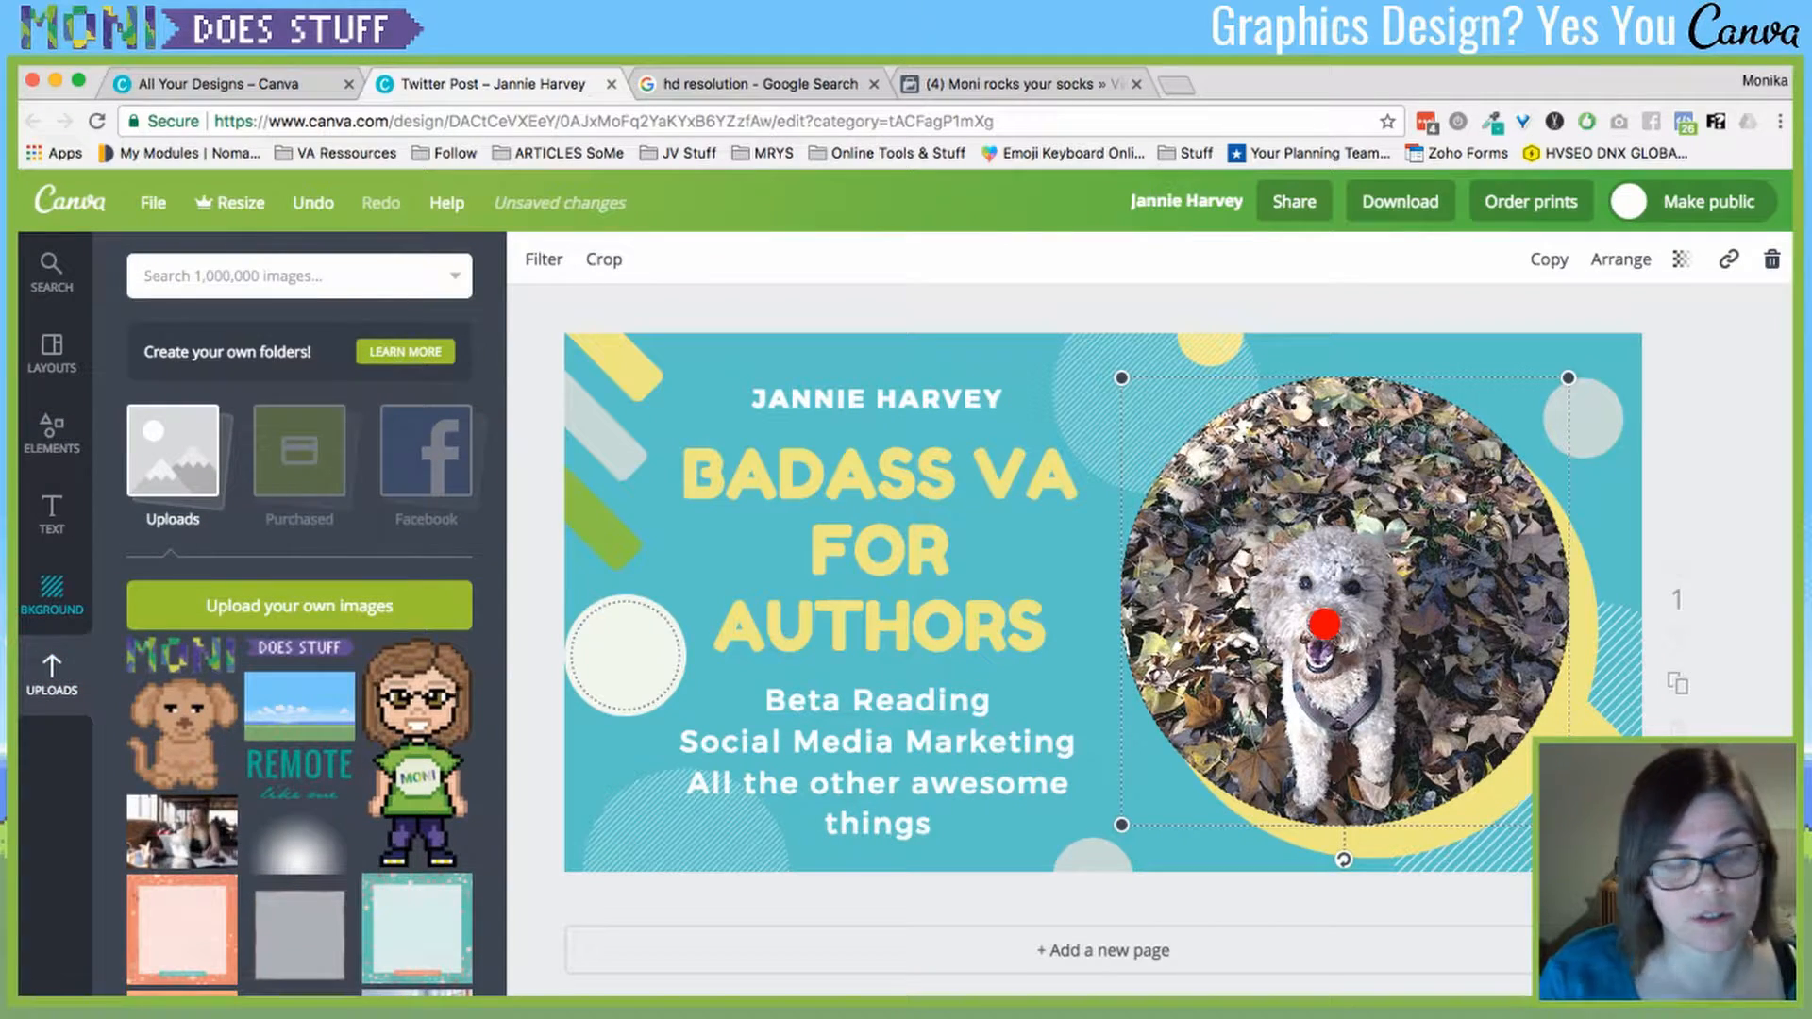
scroll(299, 648, "down", 10)
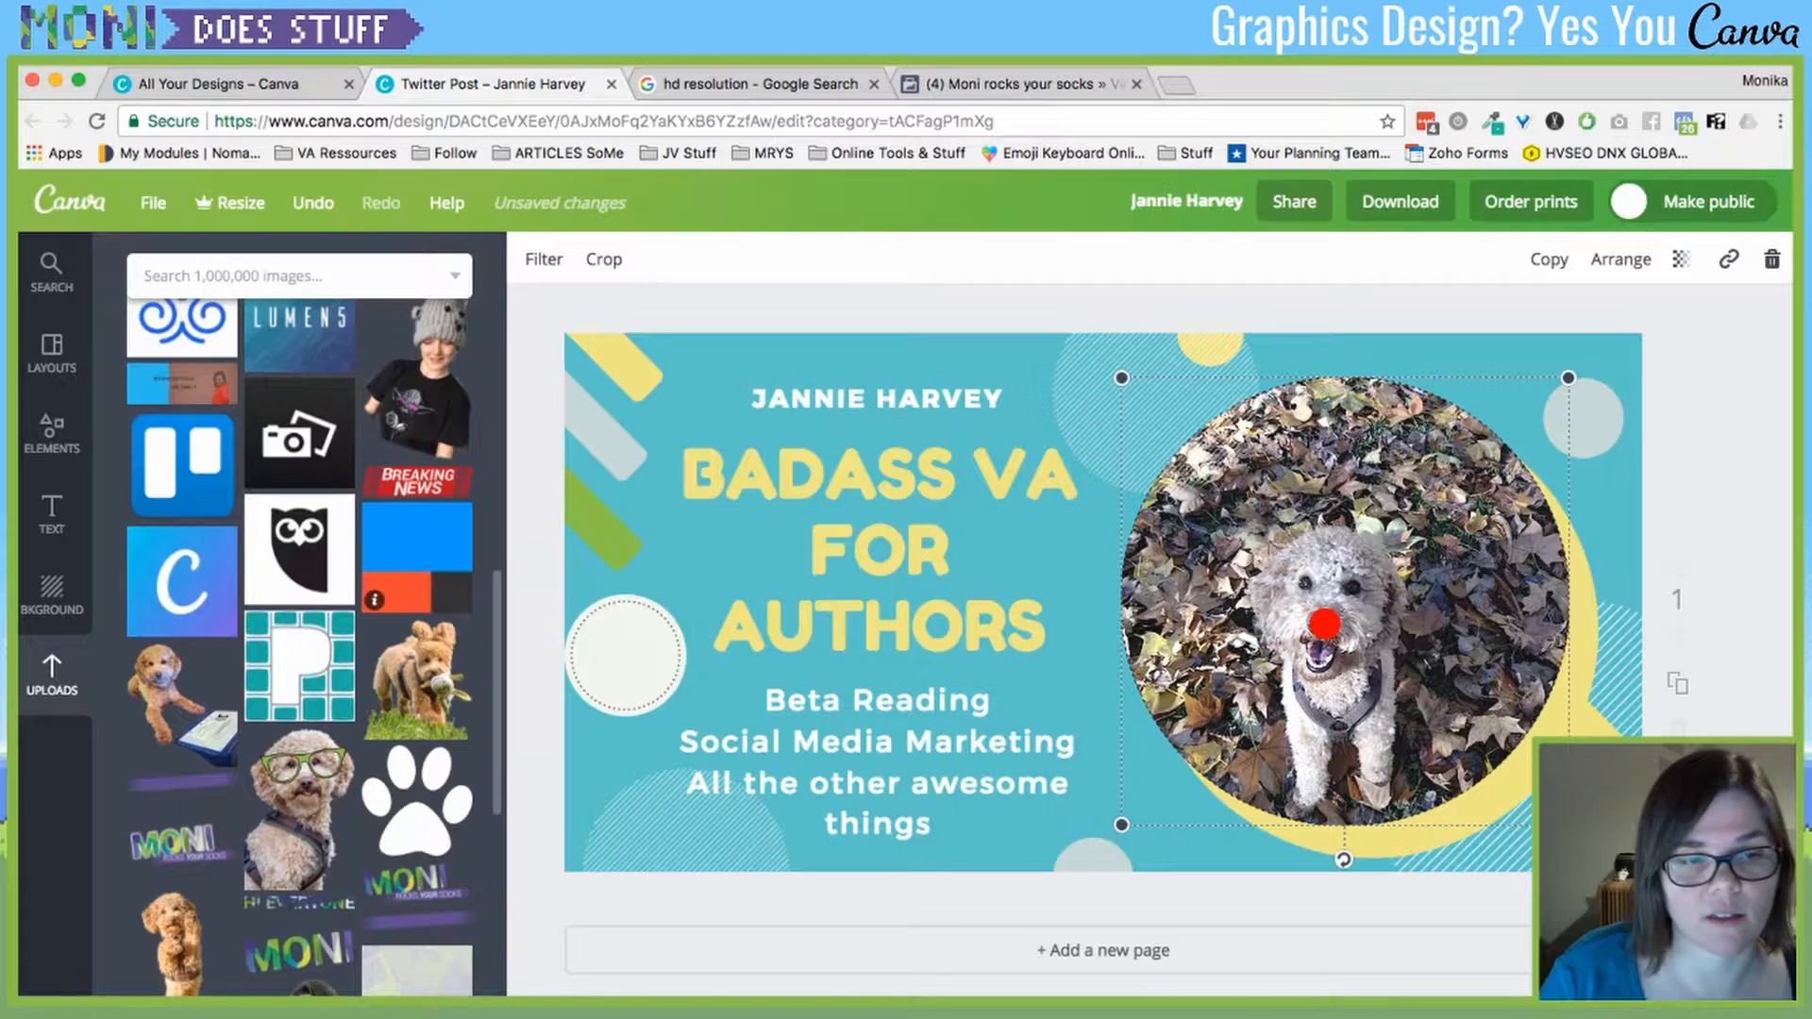
scroll(417, 566, "down", 6)
left_click(299, 879)
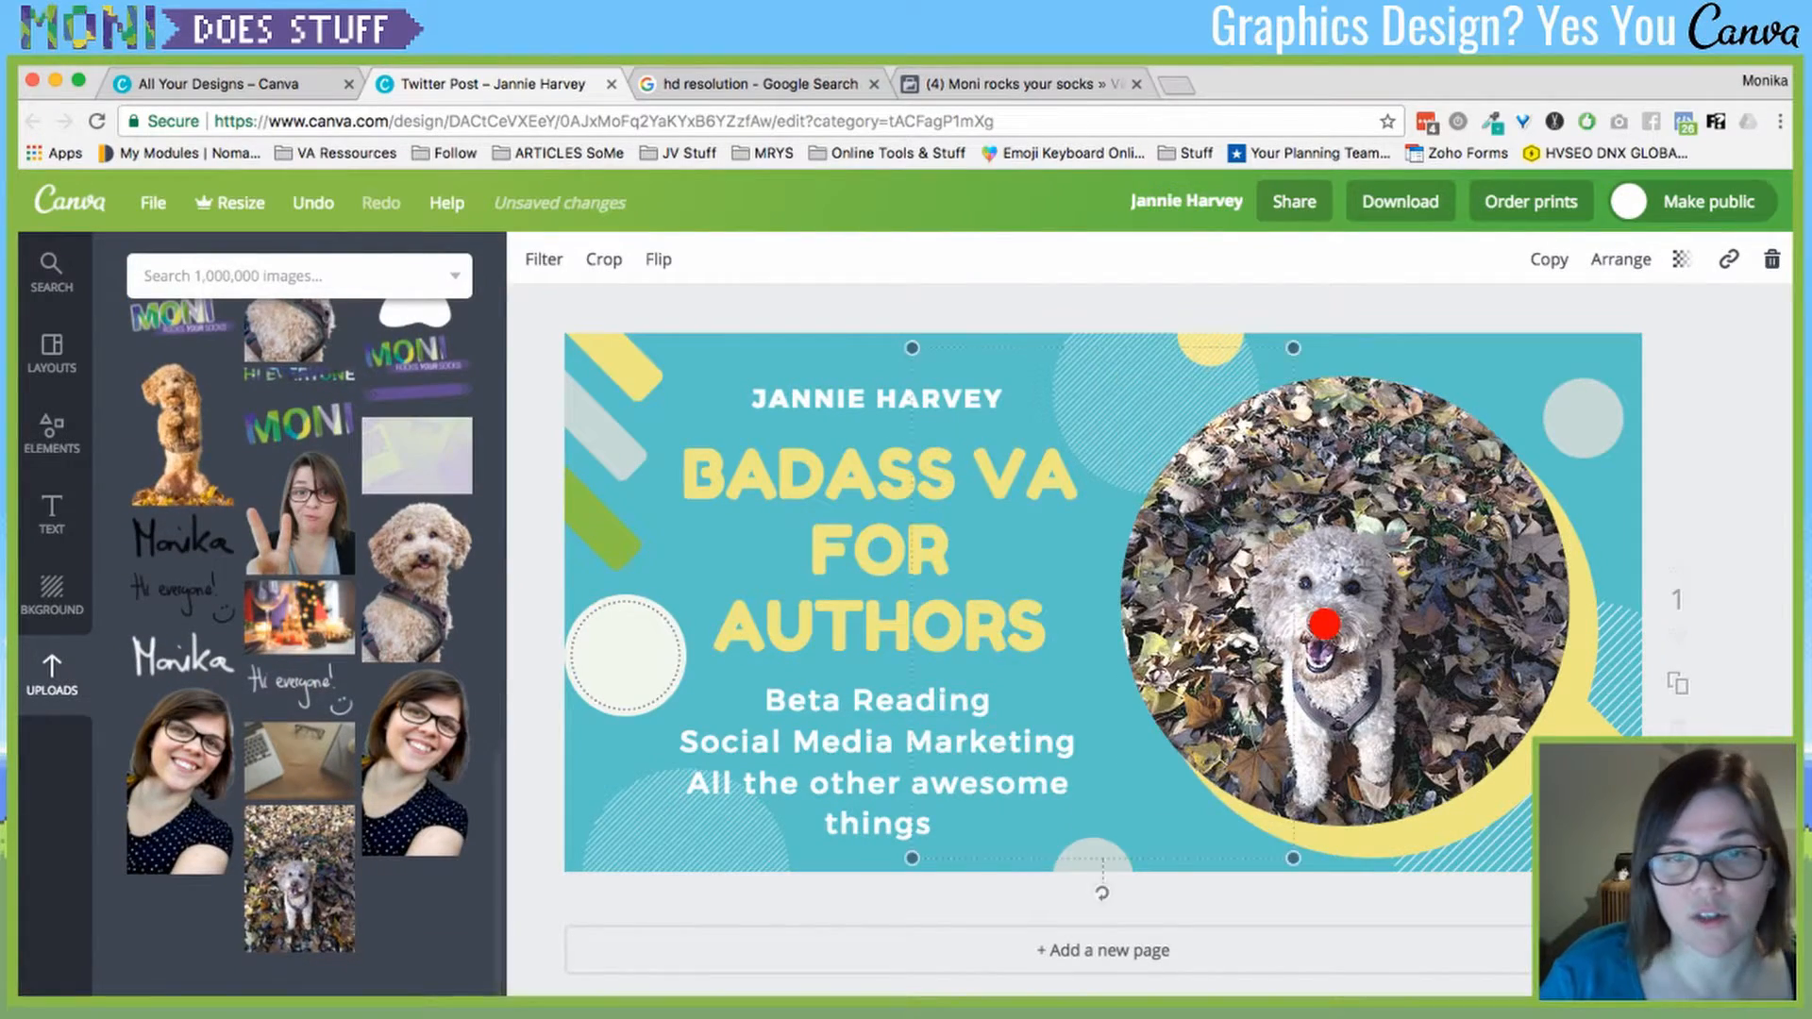
left_click_drag(1102, 602, 755, 586)
scroll(299, 641, "up", 8)
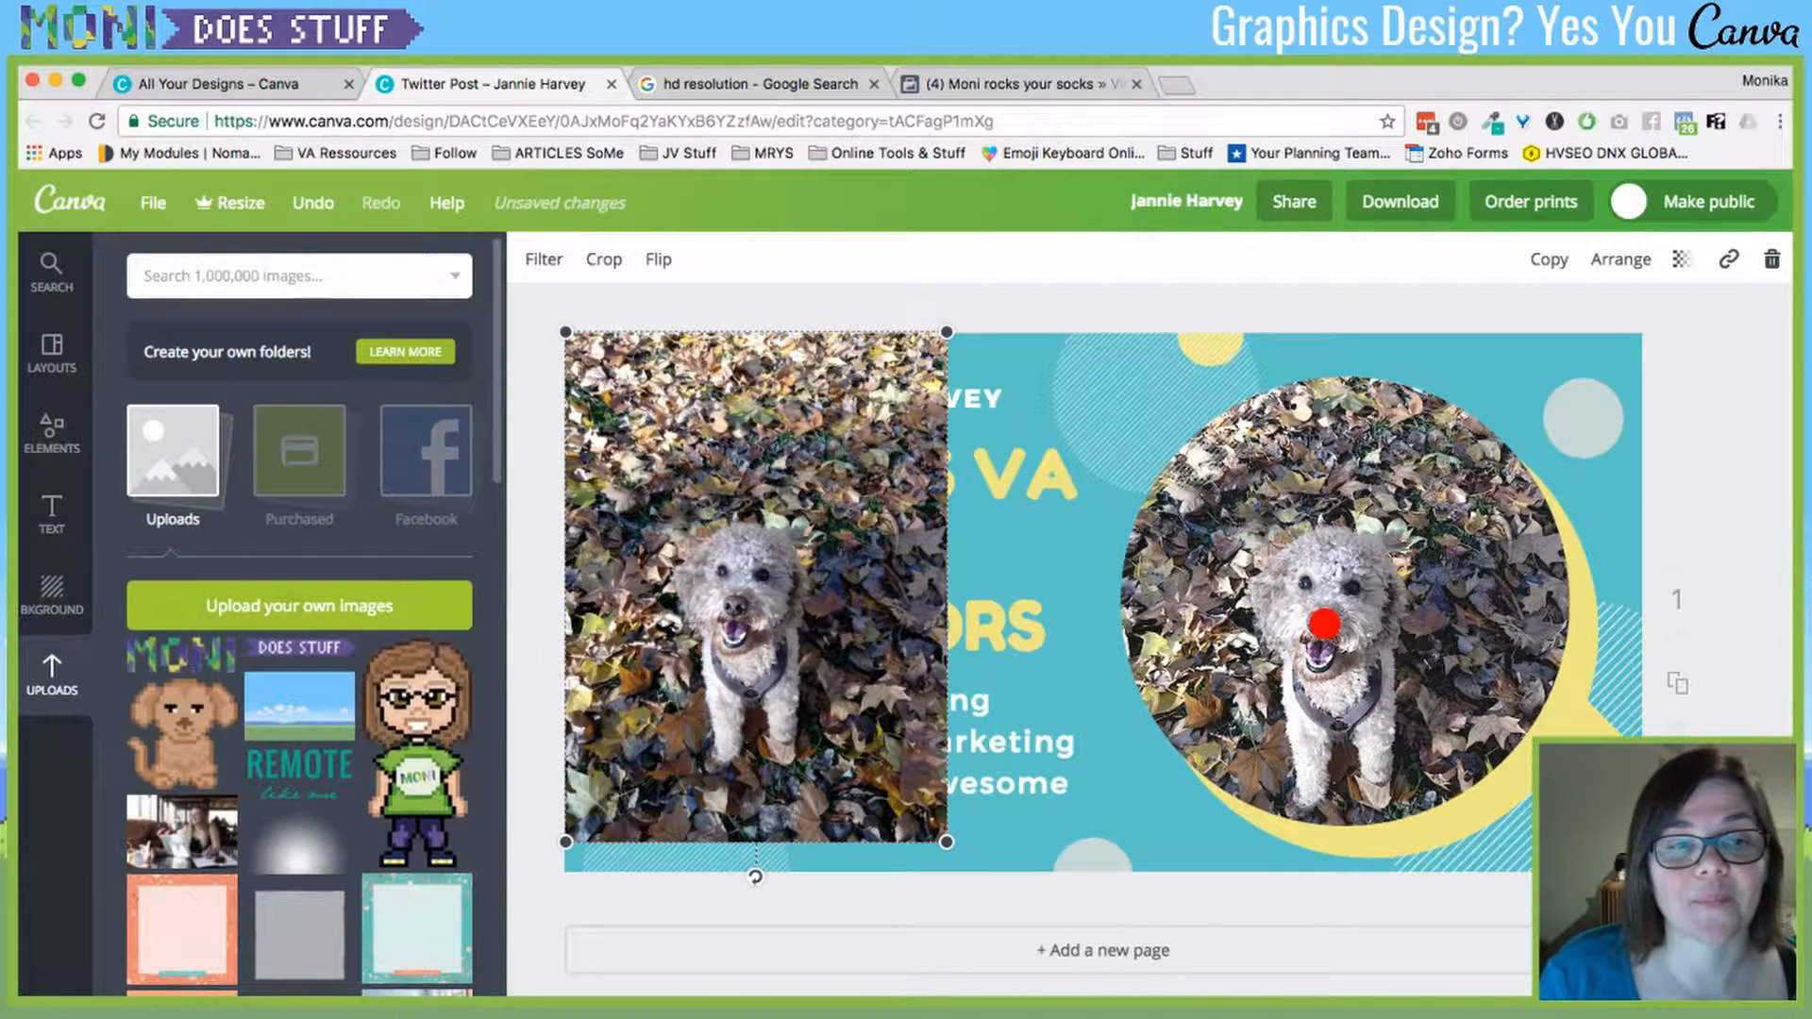
left_click(1324, 624)
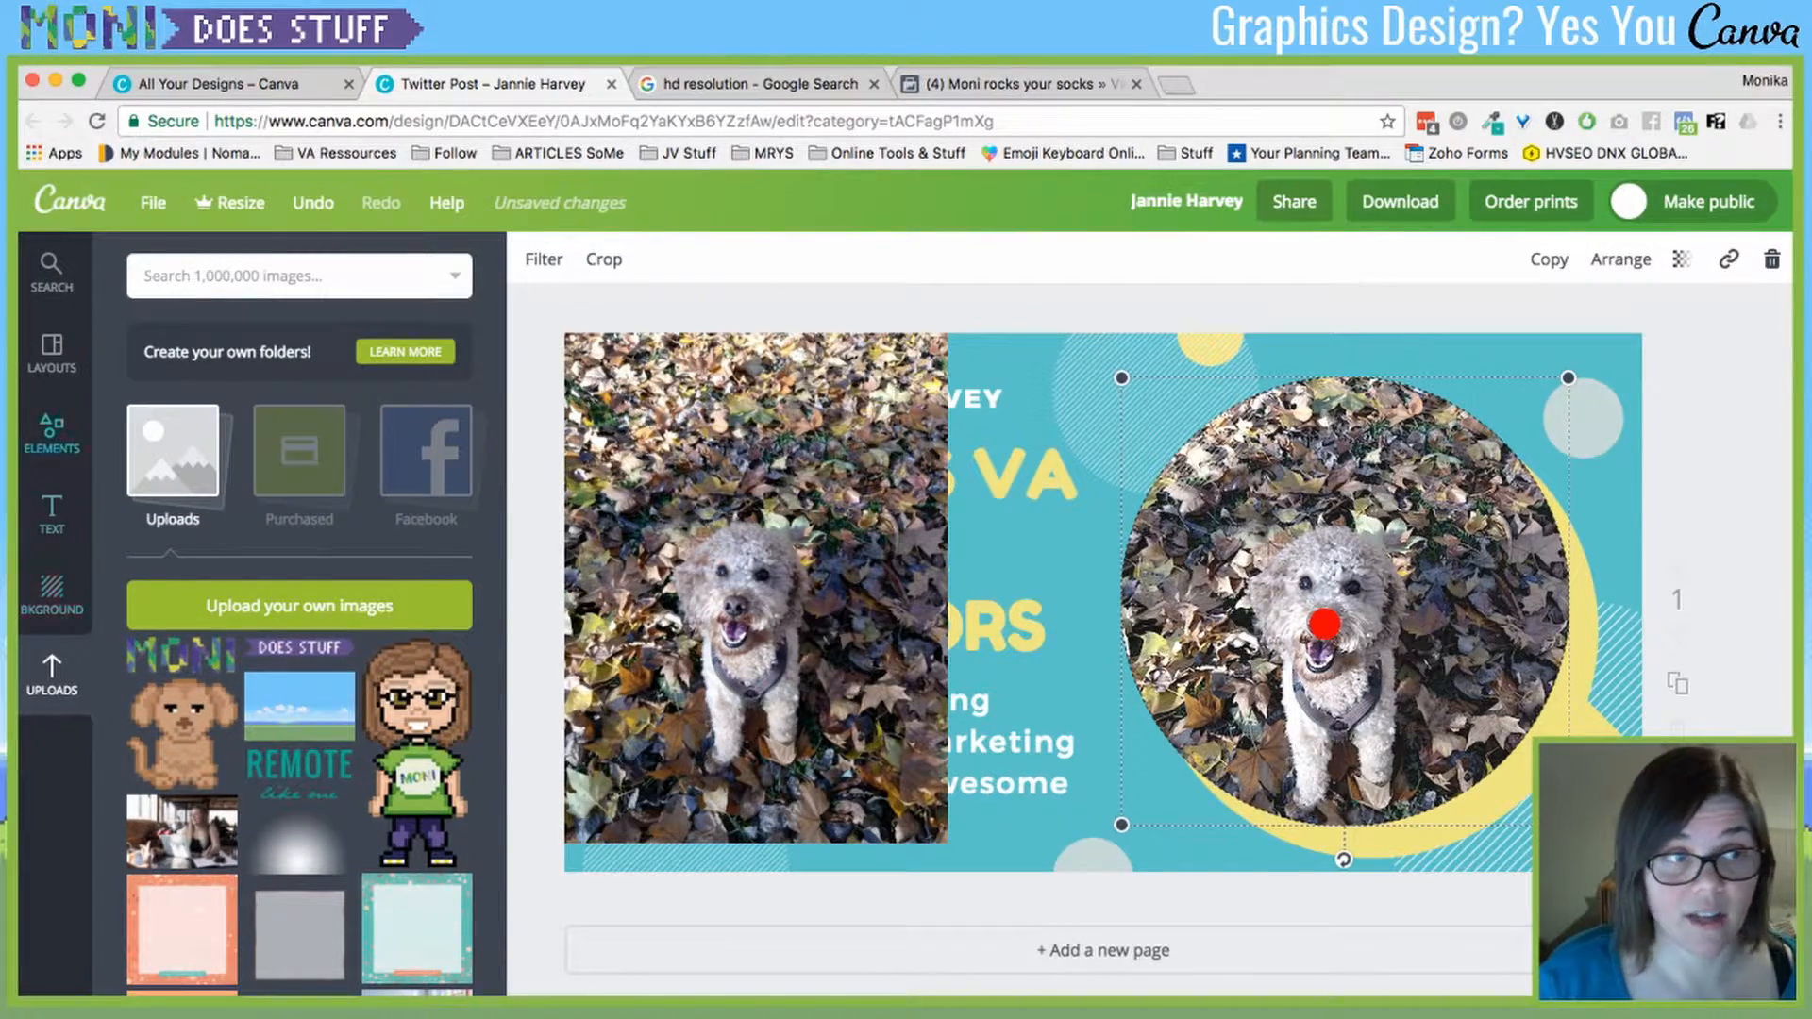
left_click(52, 434)
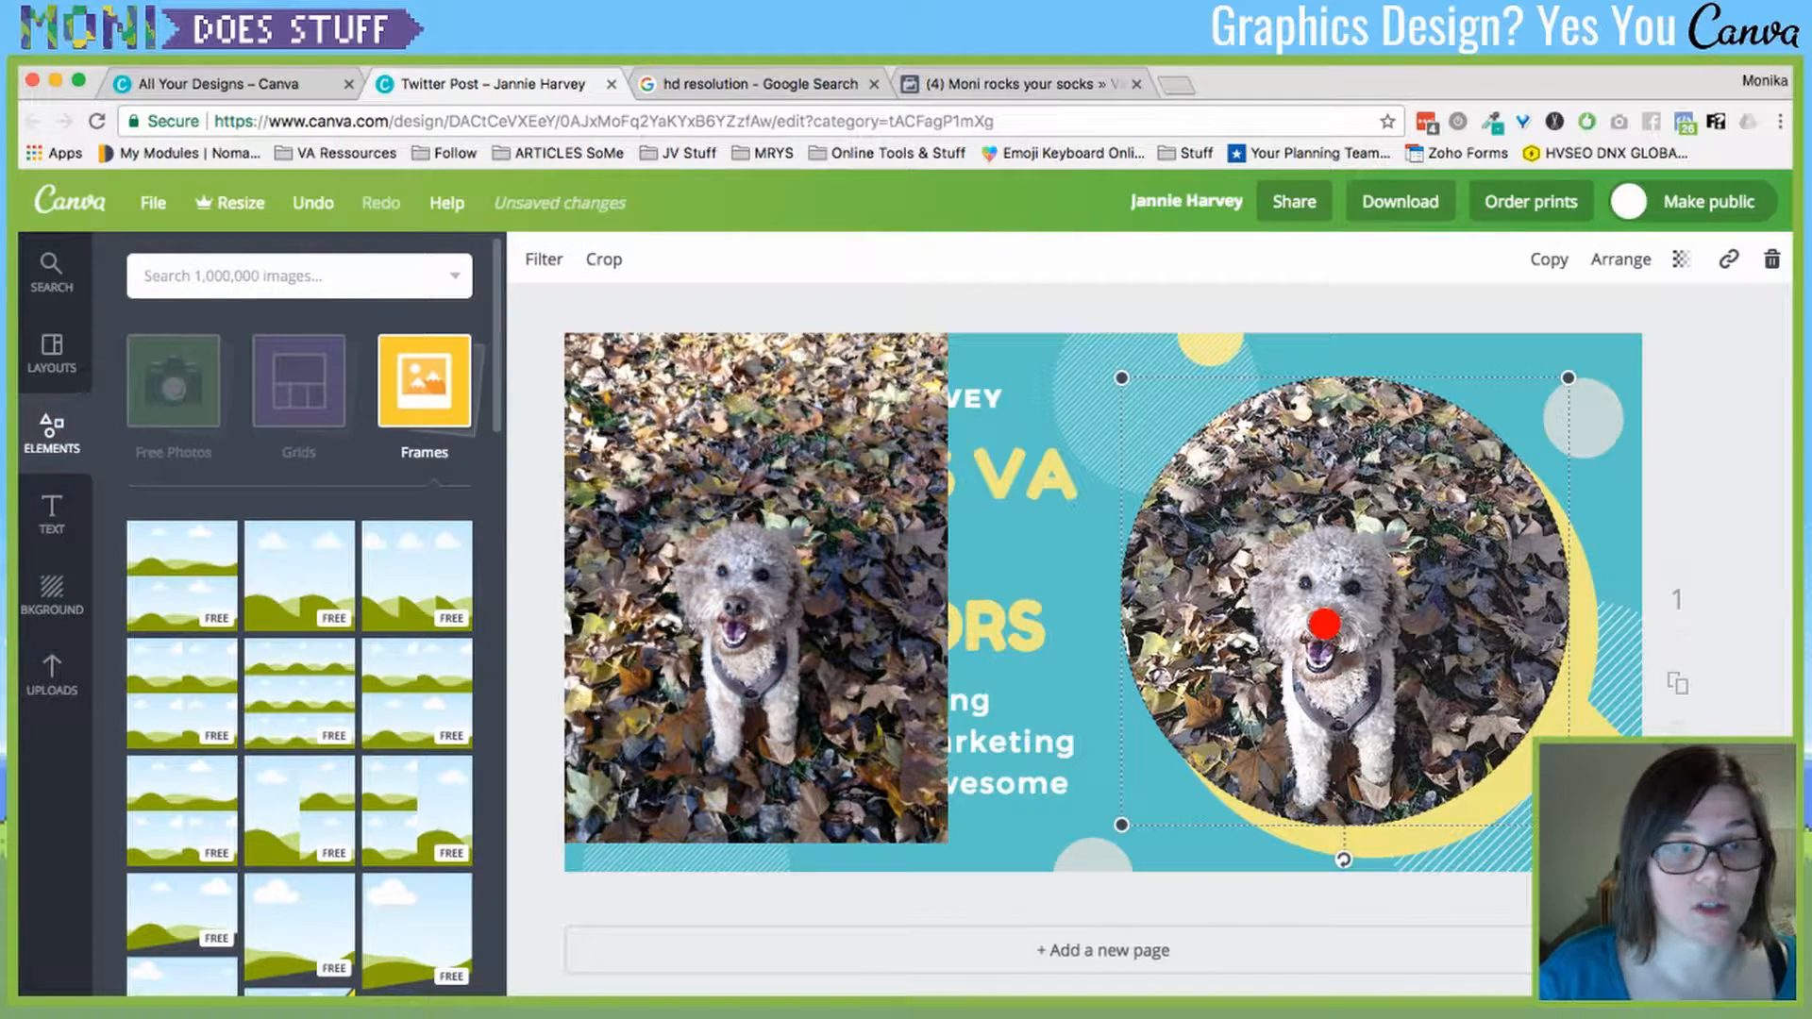
scroll(299, 641, "down", 10)
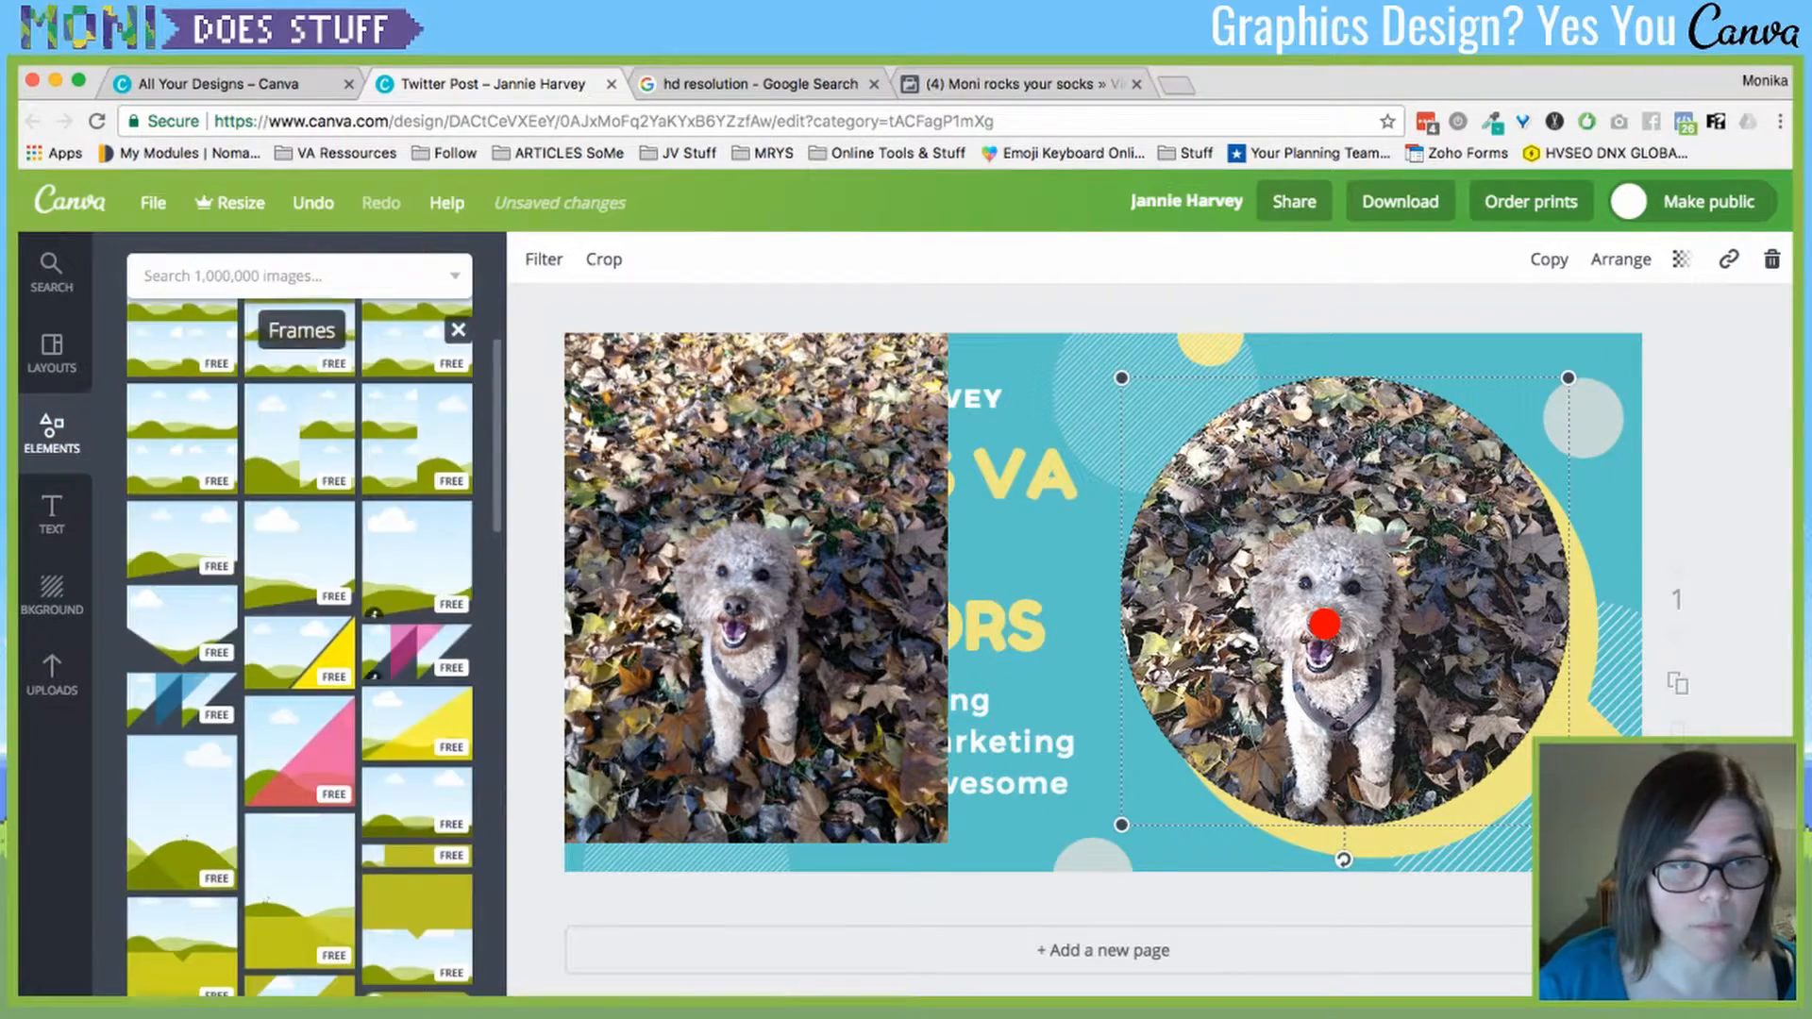
scroll(299, 641, "down", 5)
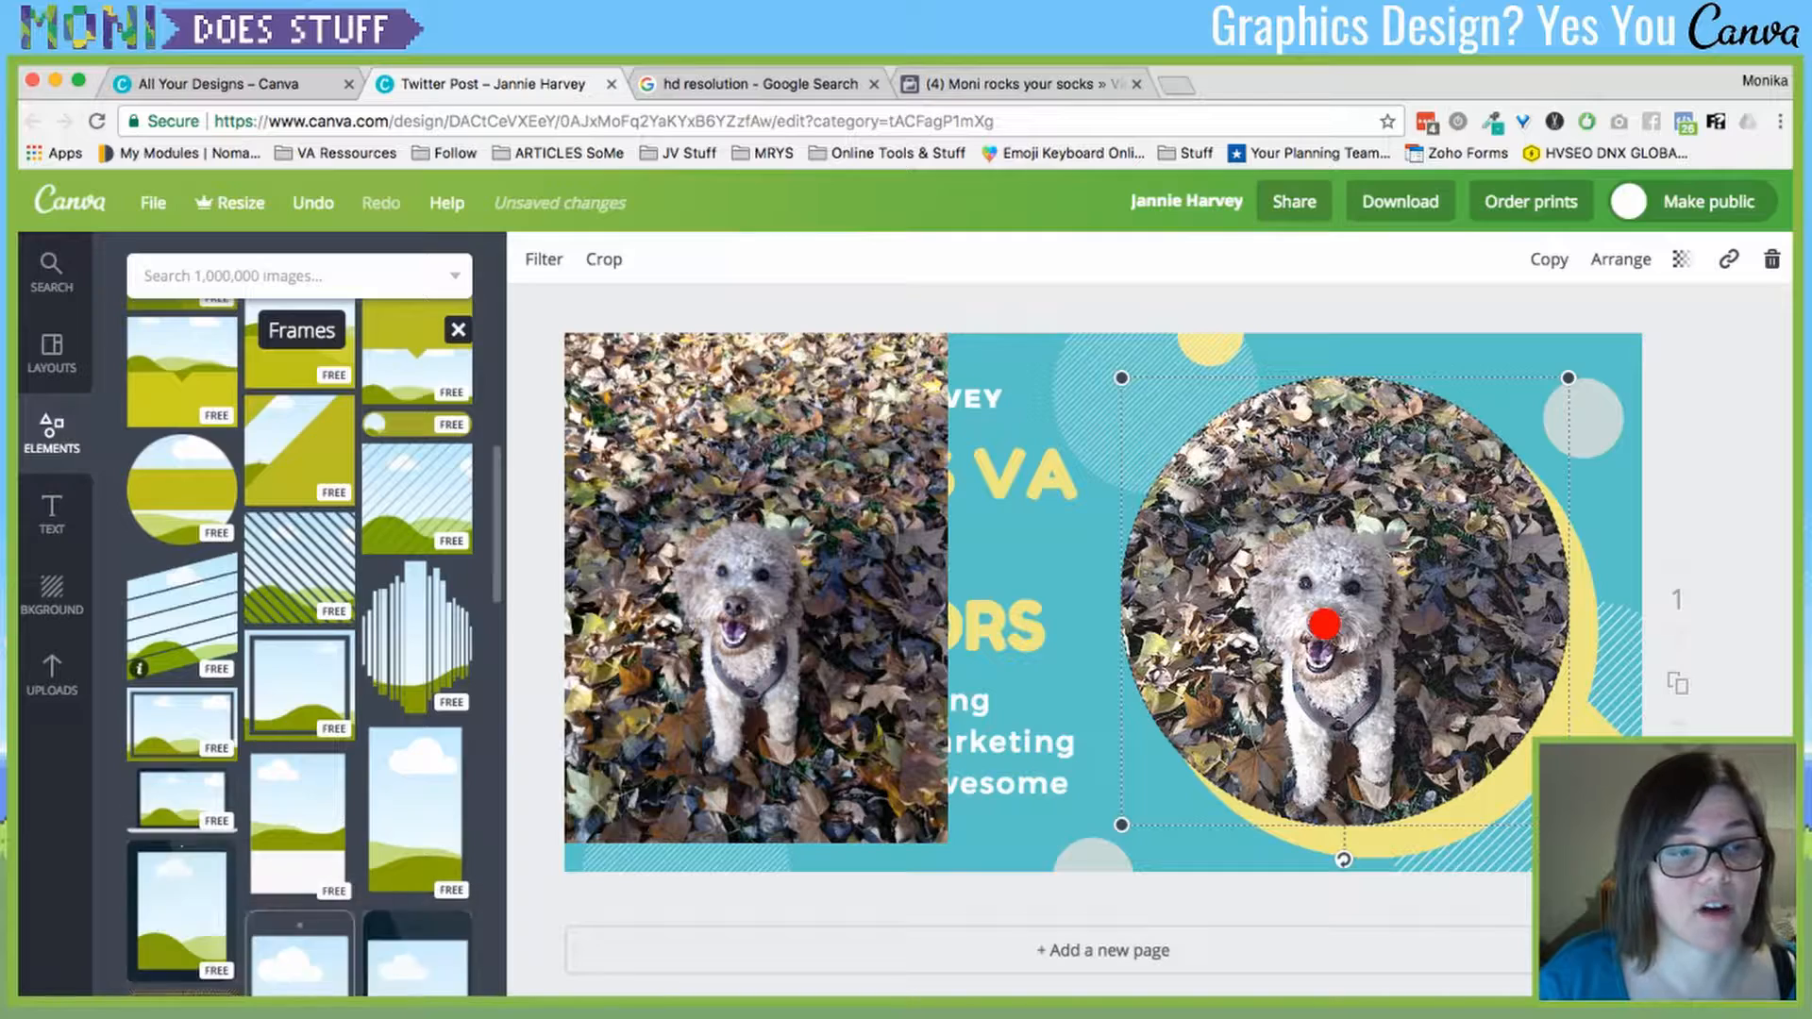
left_click(142, 622)
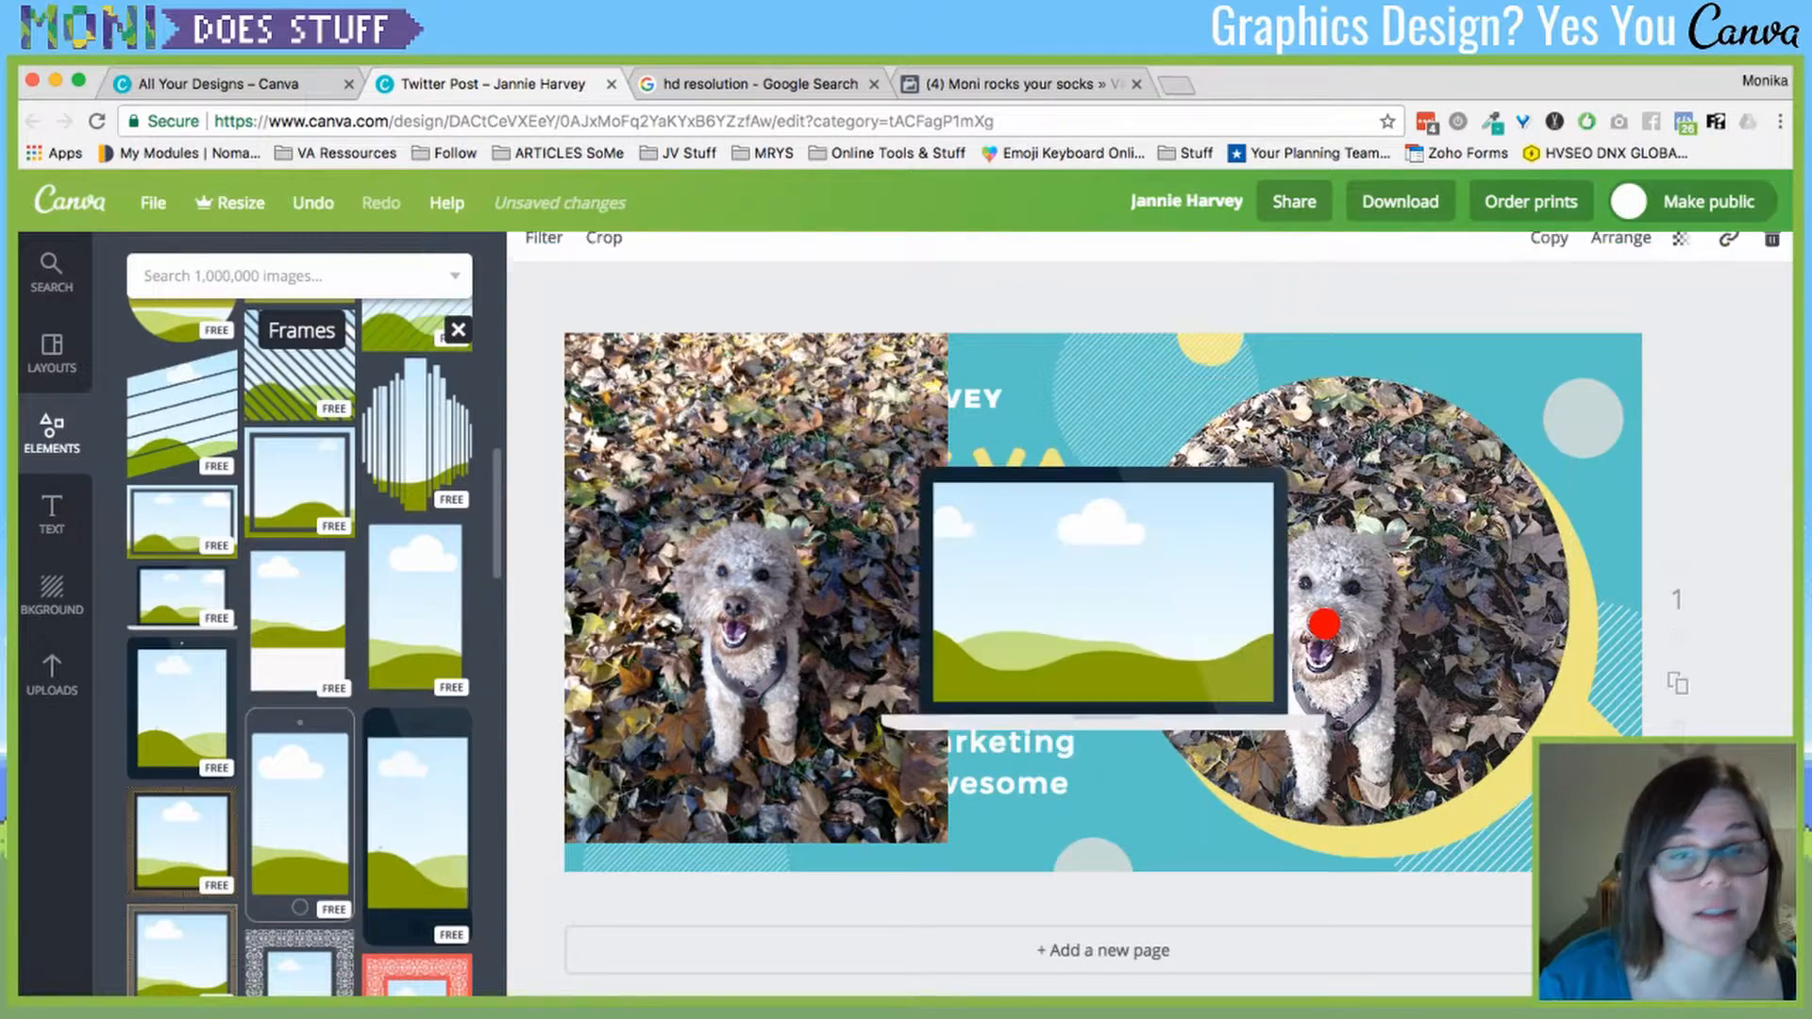
left_click_drag(1102, 585, 1331, 505)
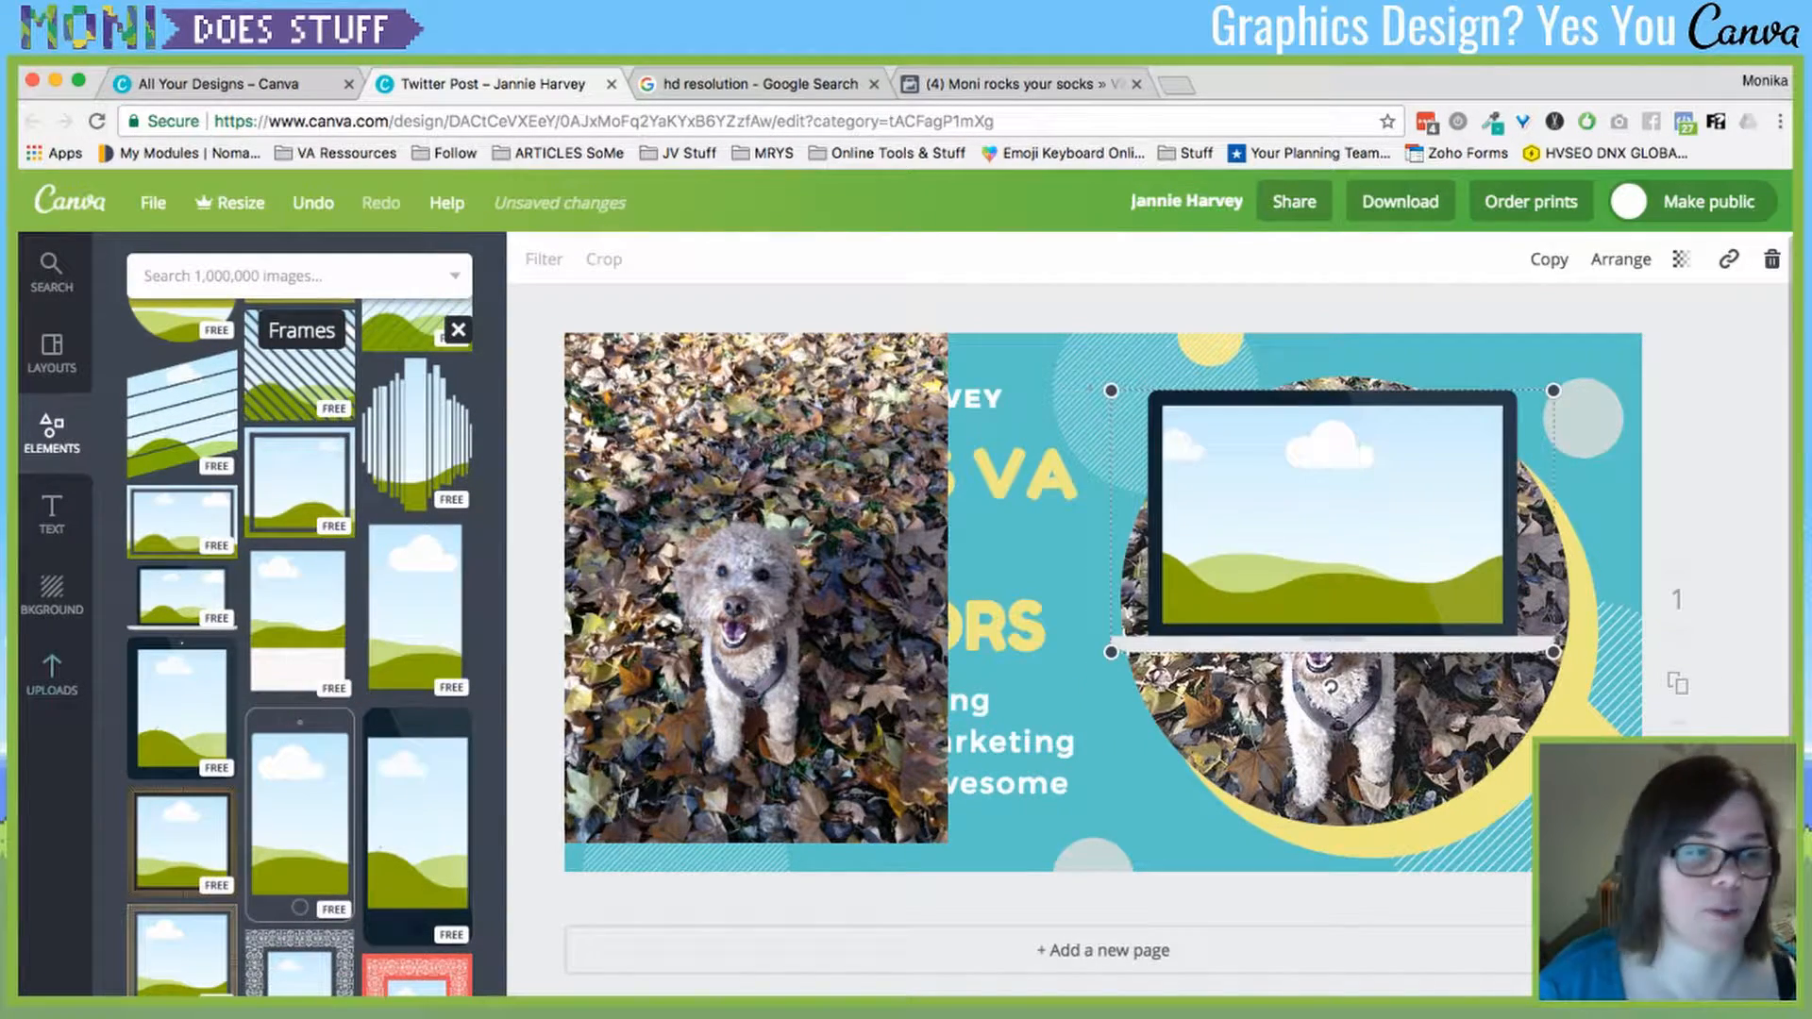
left_click(52, 675)
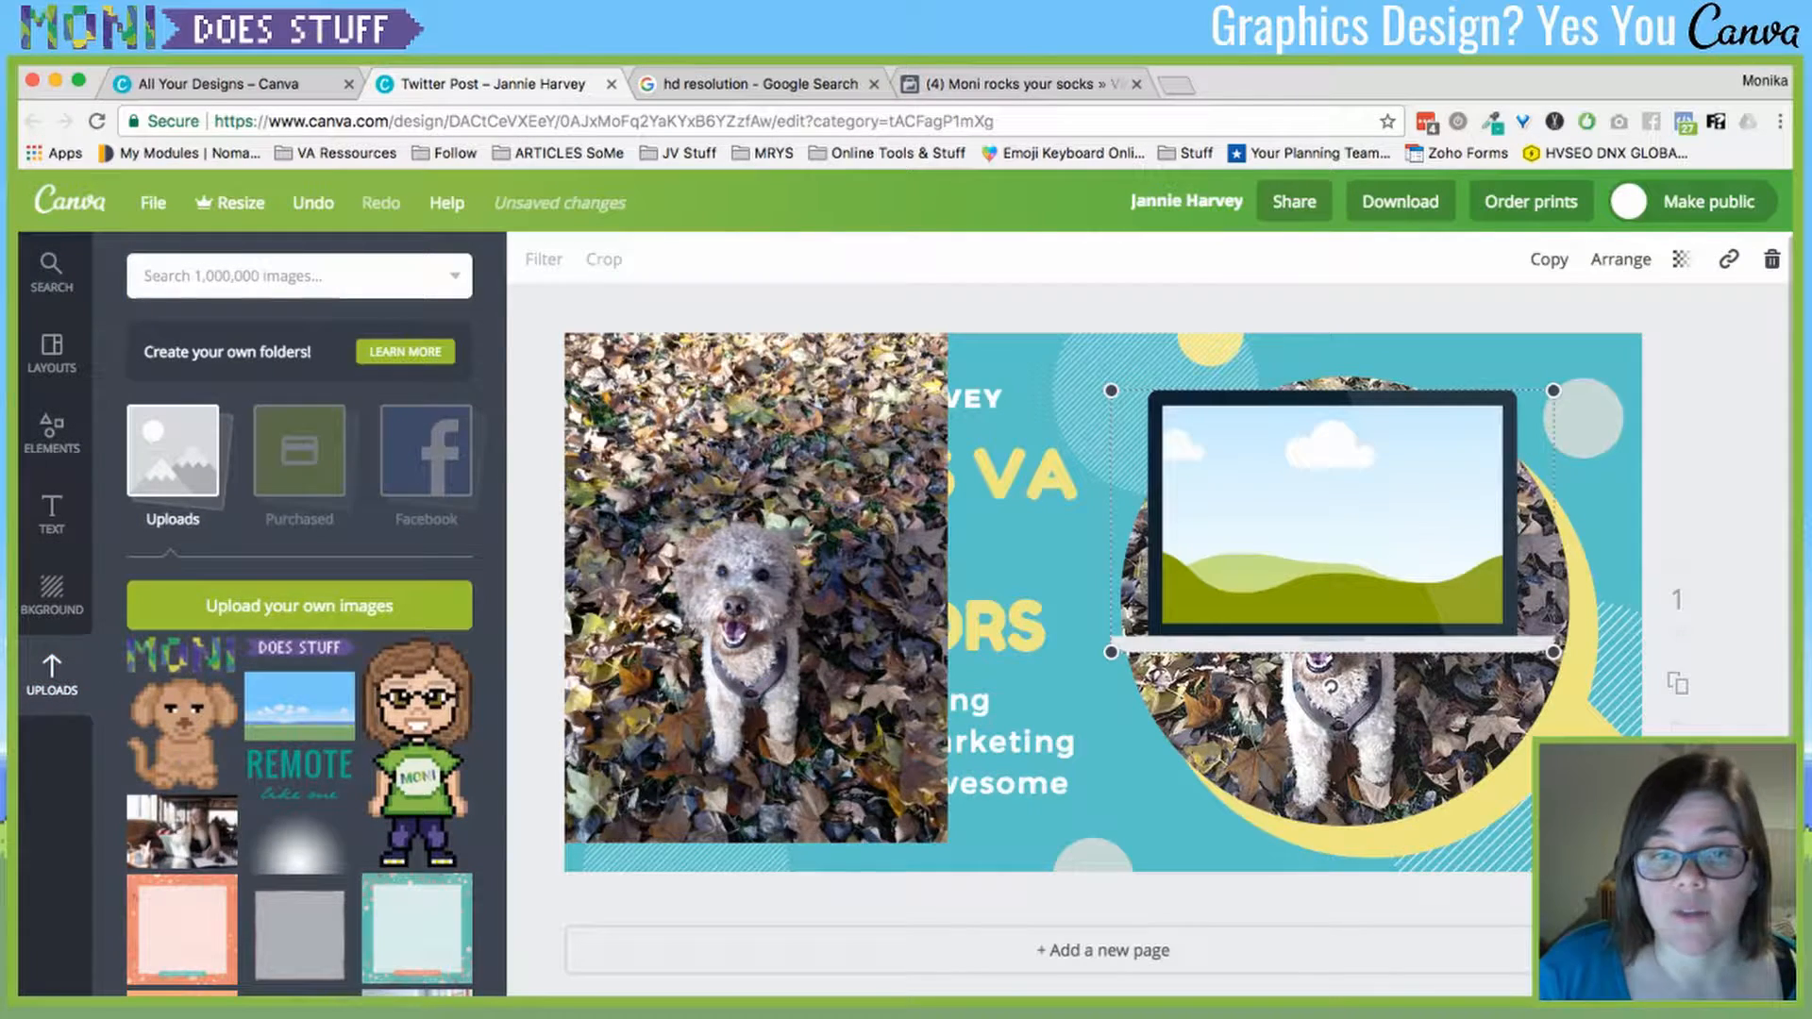
left_click(755, 604)
key("Delete")
left_click(1332, 519)
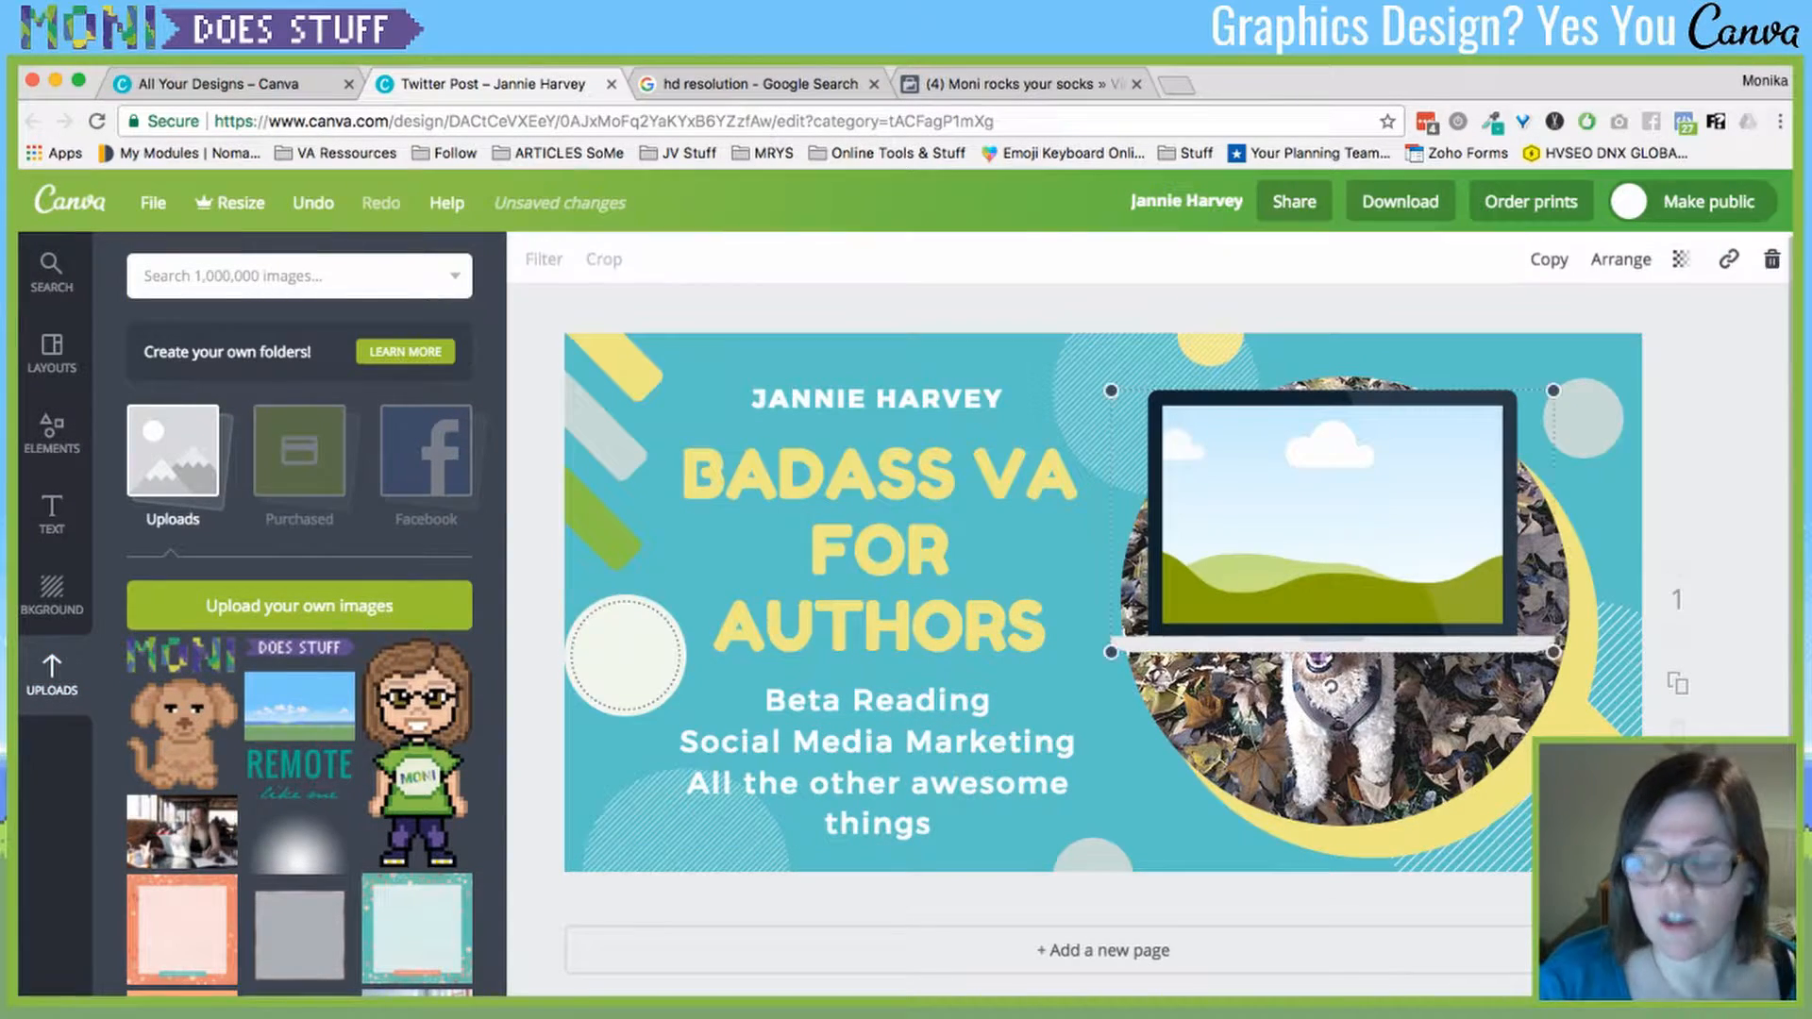
key("Delete")
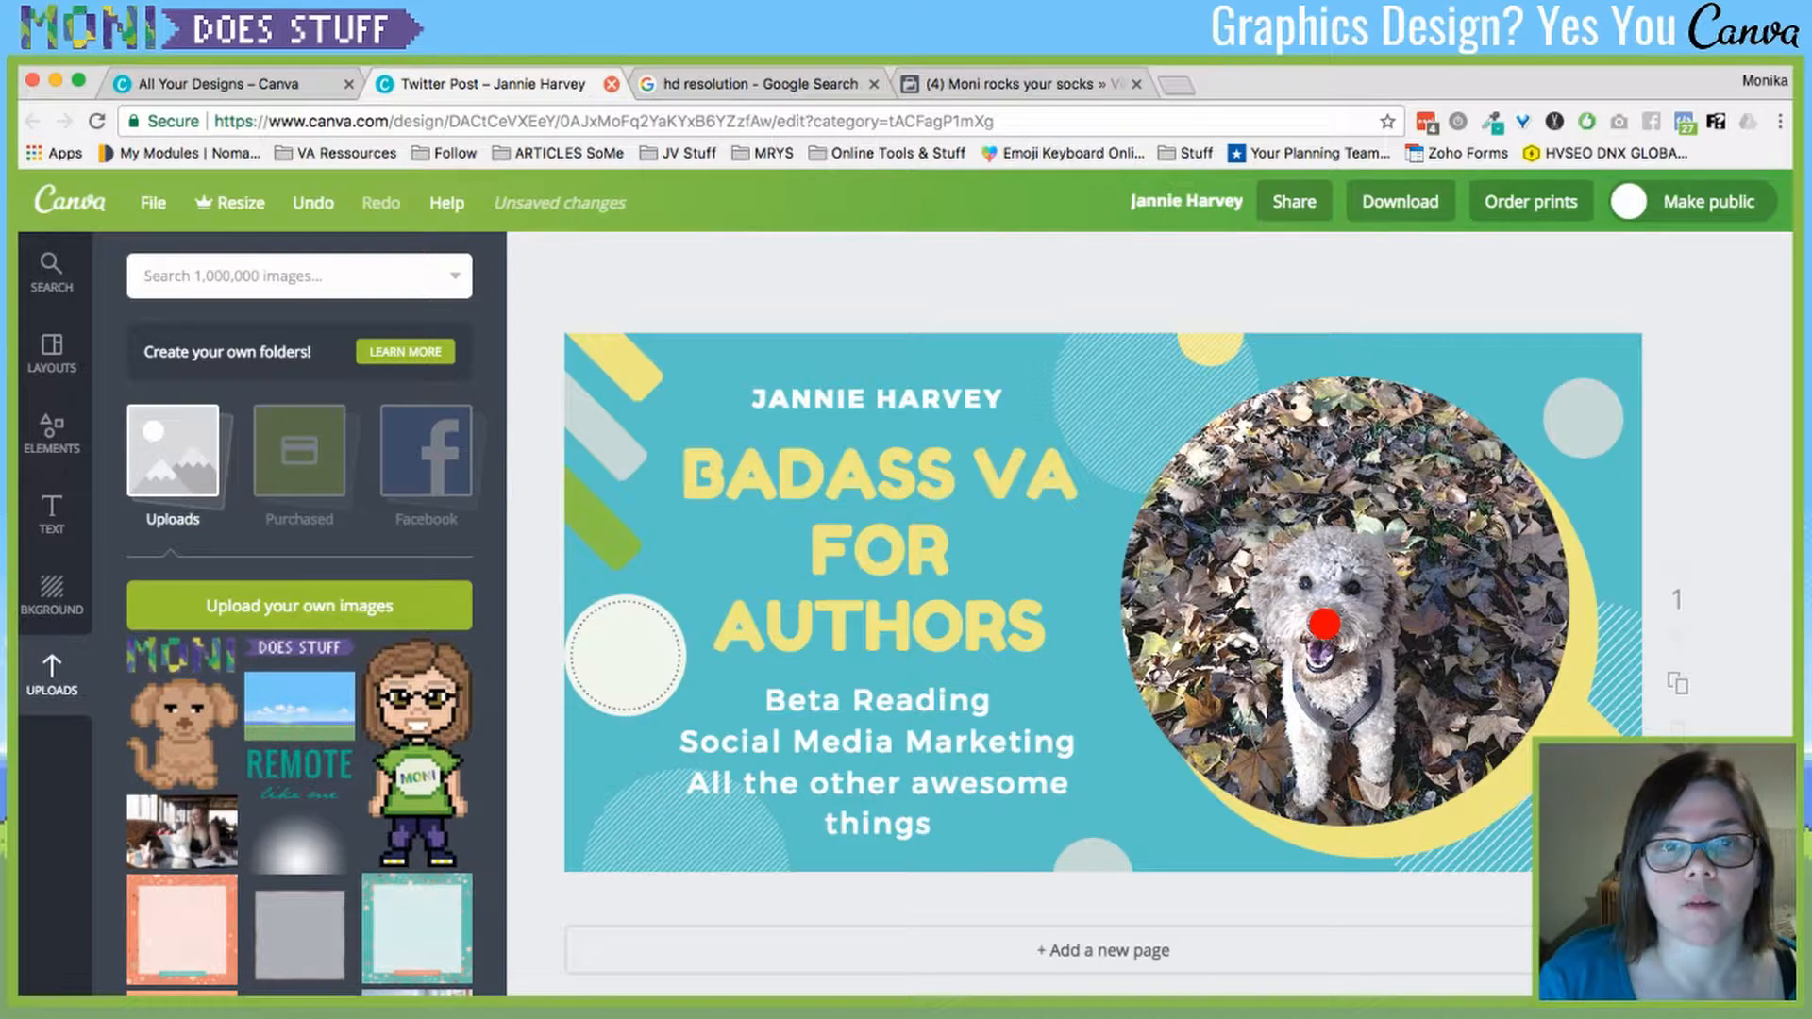
left_click(611, 84)
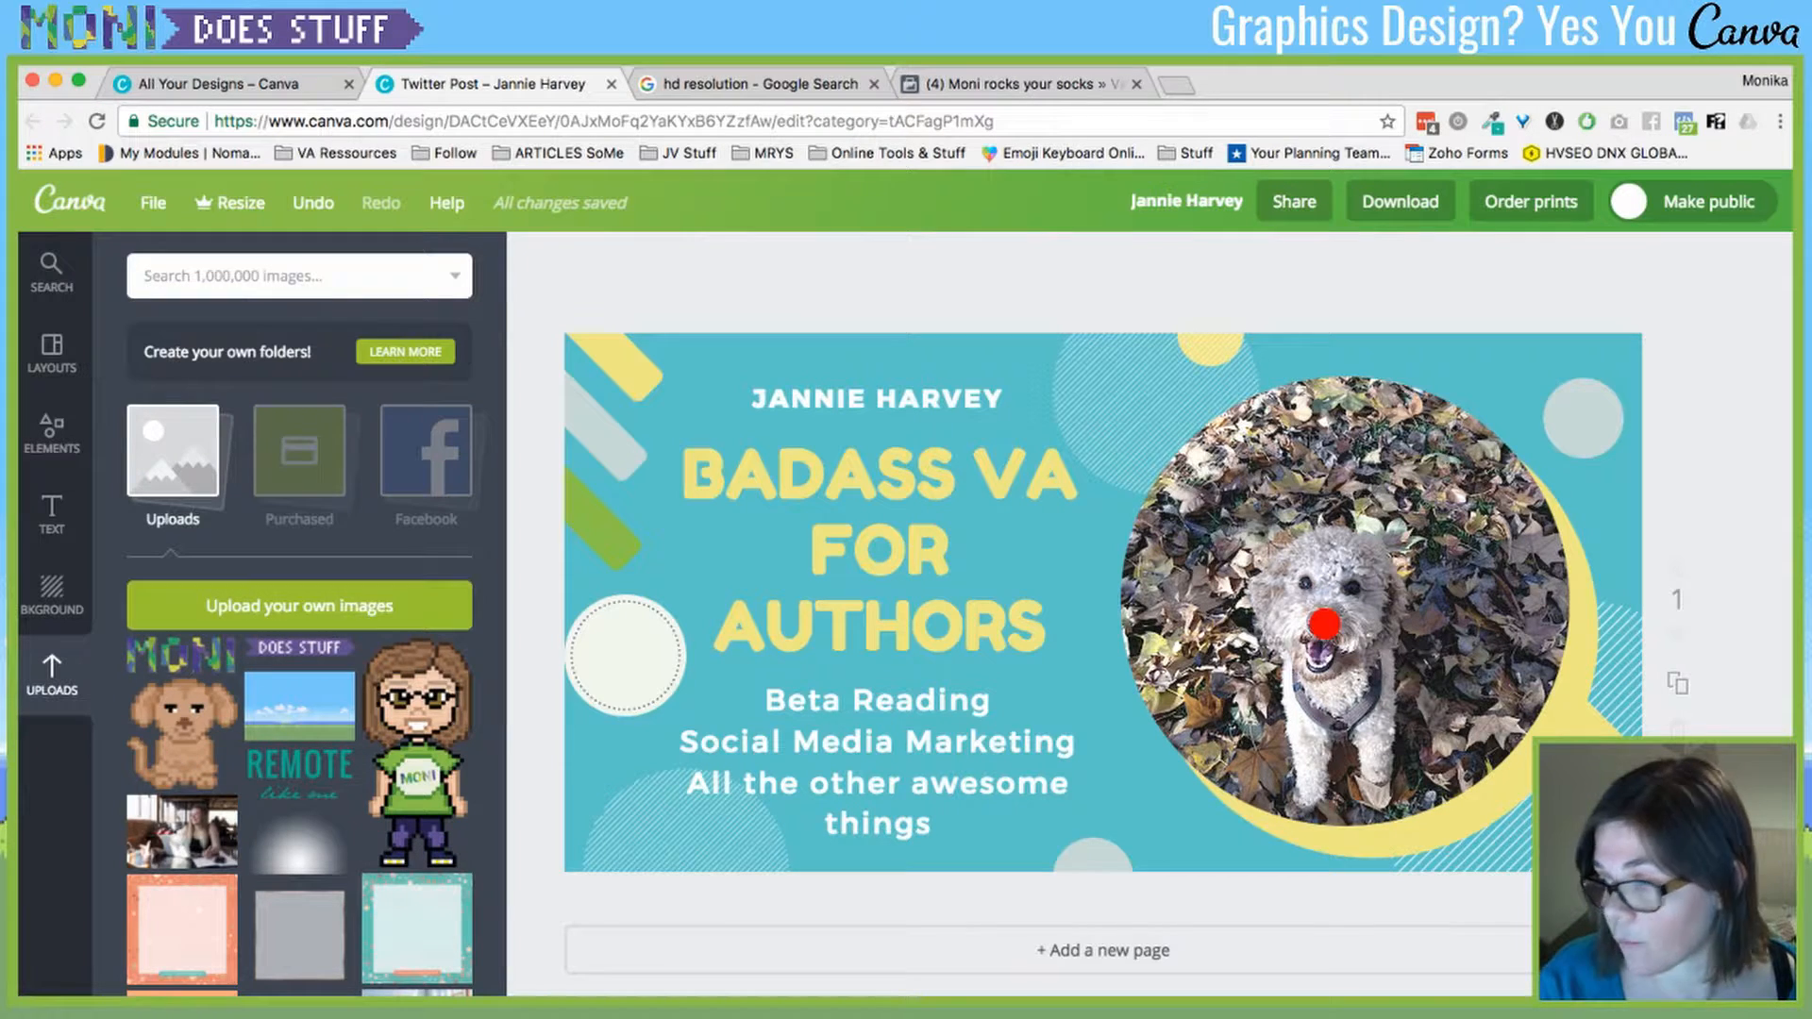
- Switch to the 'All Your Designs – Canva' tab and scroll through the design types
left_click(219, 84)
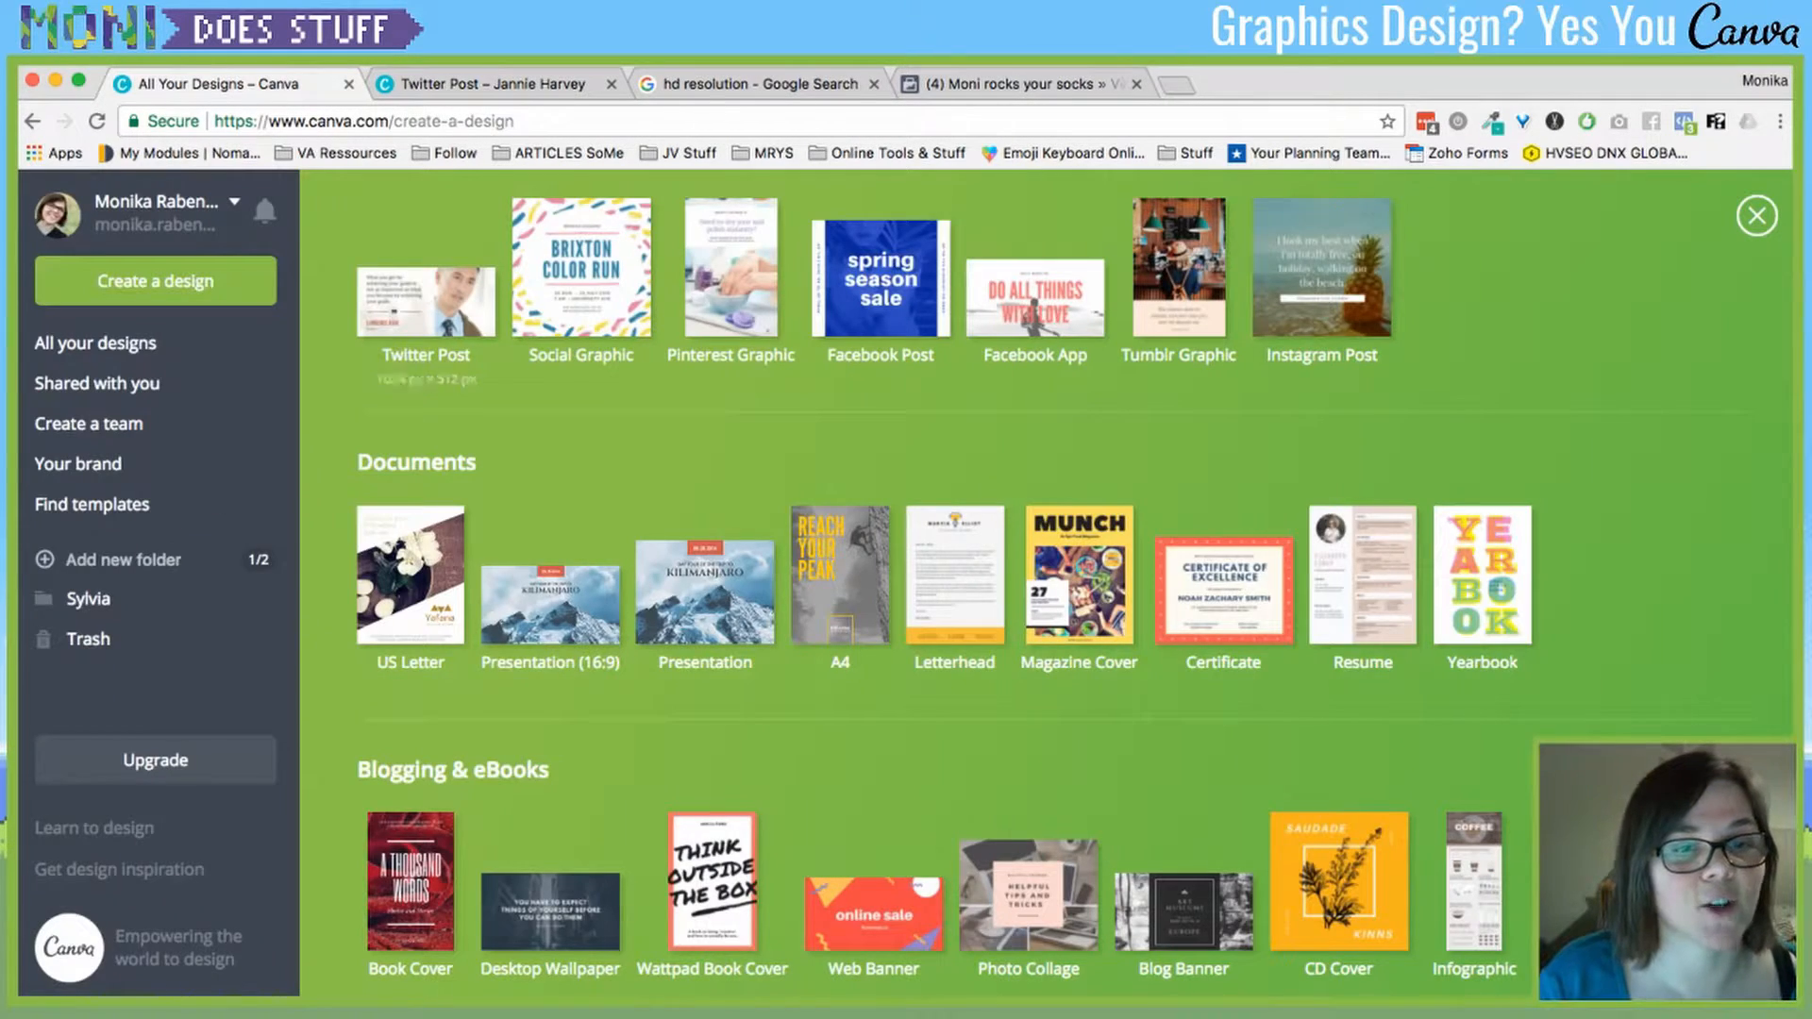
scroll(947, 575, "down", 1)
scroll(1048, 585, "down", 7)
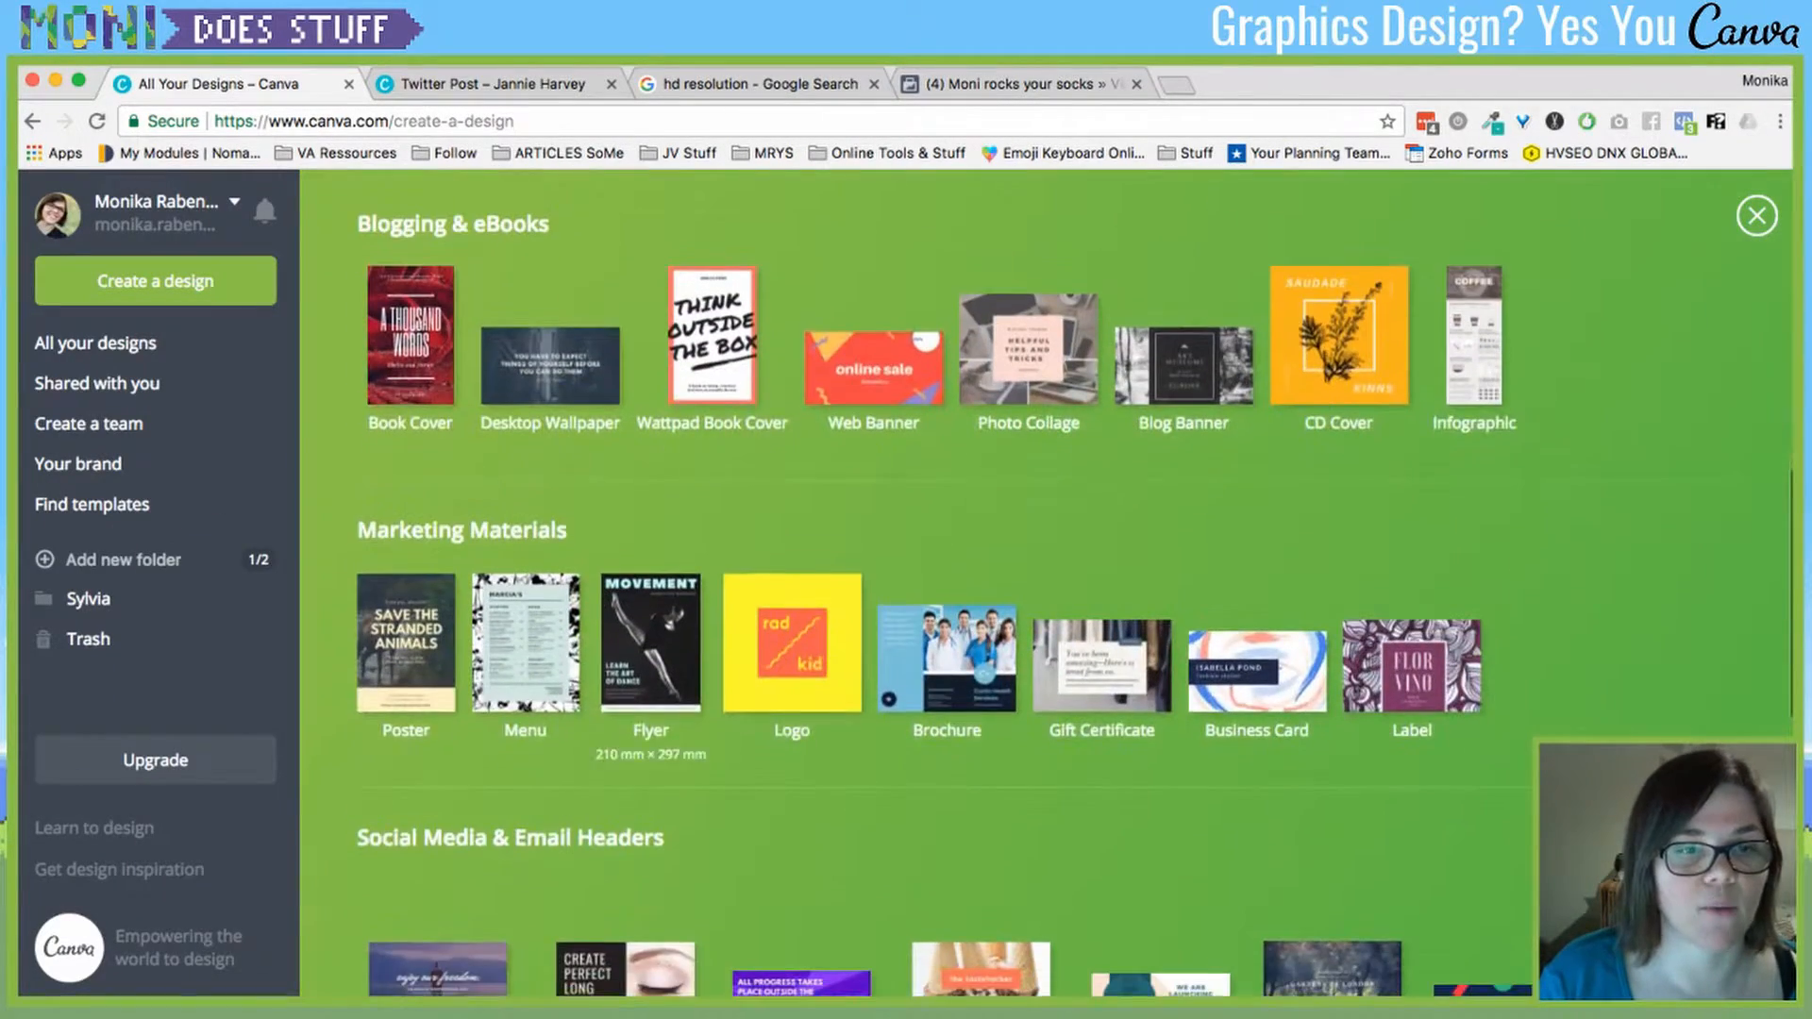
scroll(1048, 585, "down", 2)
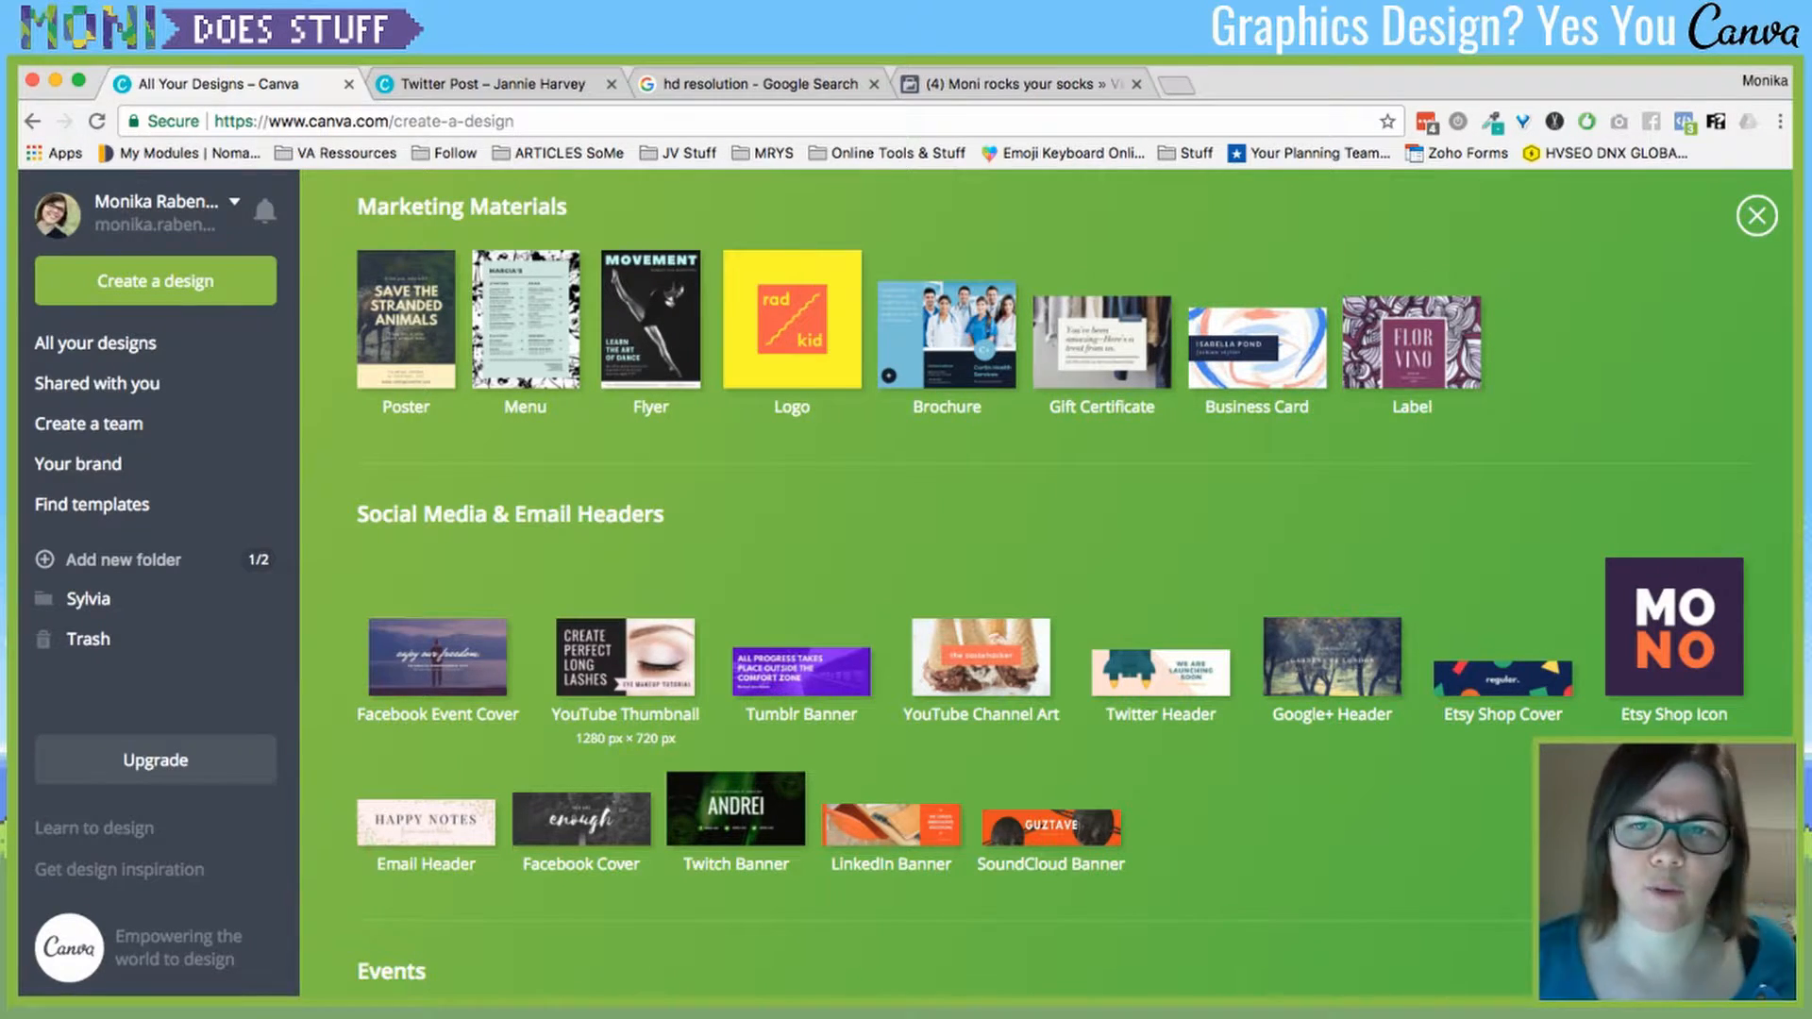
scroll(626, 658, "up", 14)
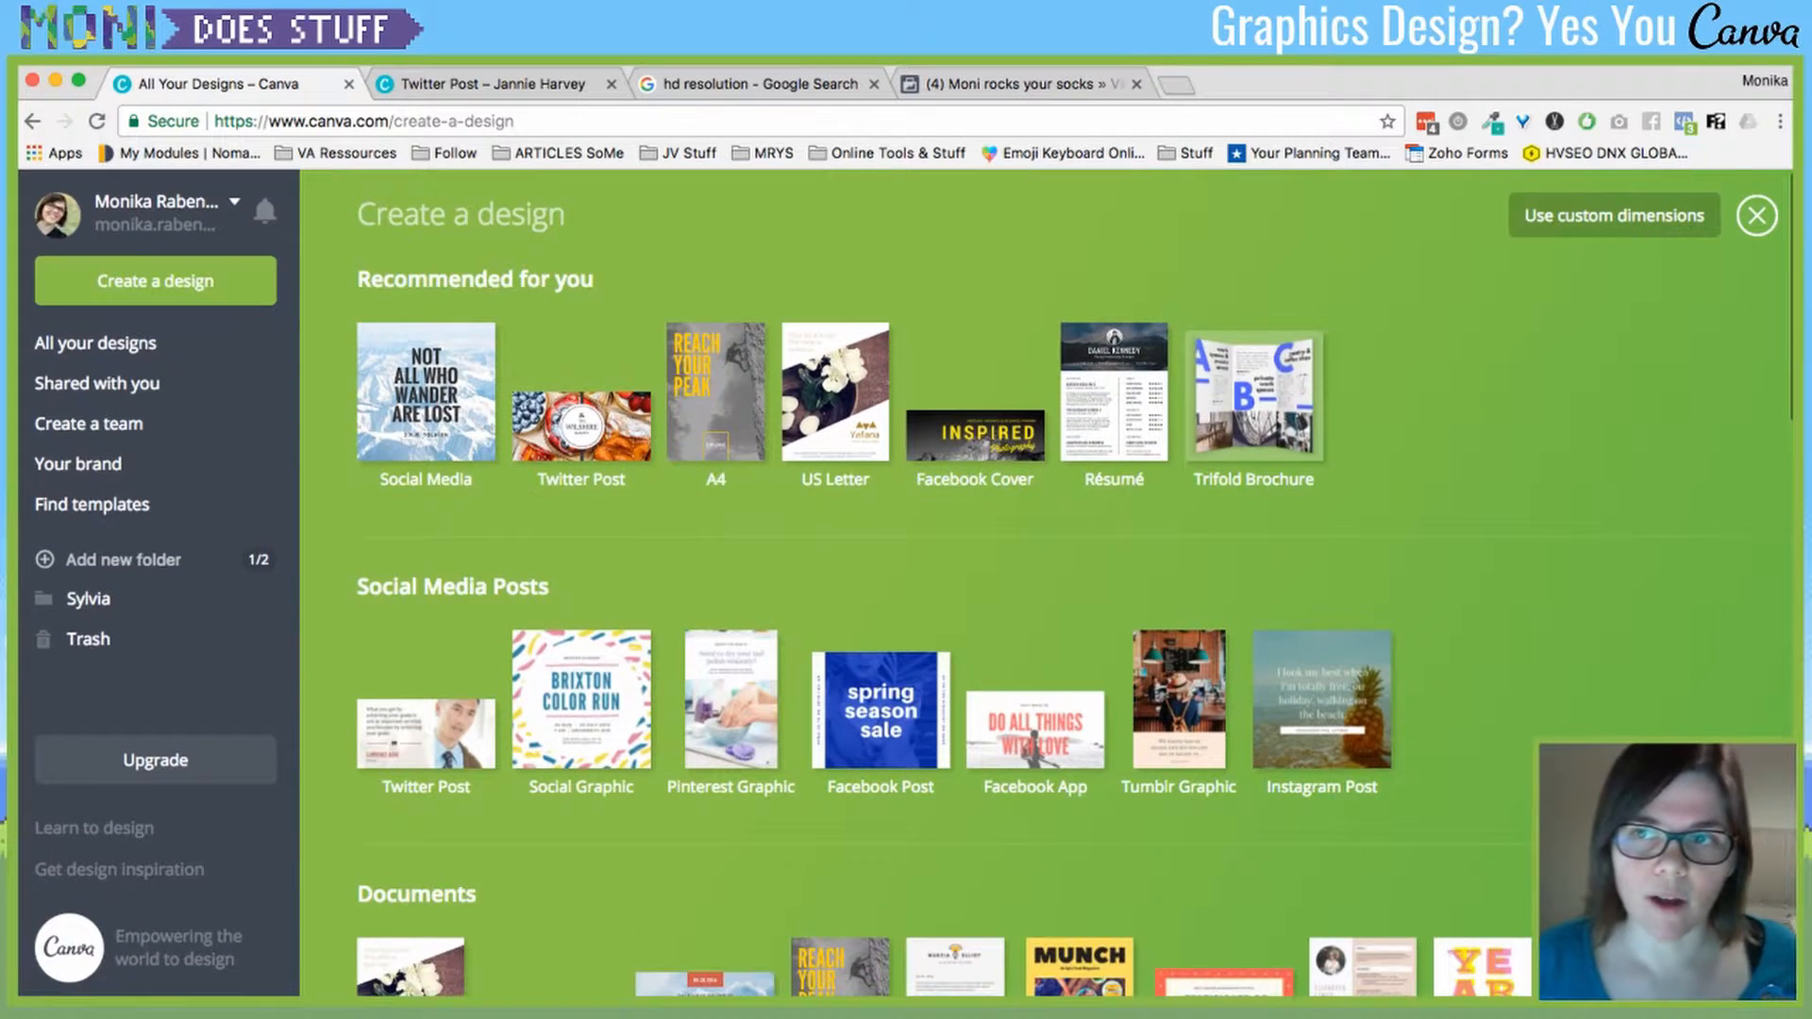
- Choose custom dimensions and enter a width of 1980, checking the HD resolution reference
left_click(1613, 215)
left_click(750, 83)
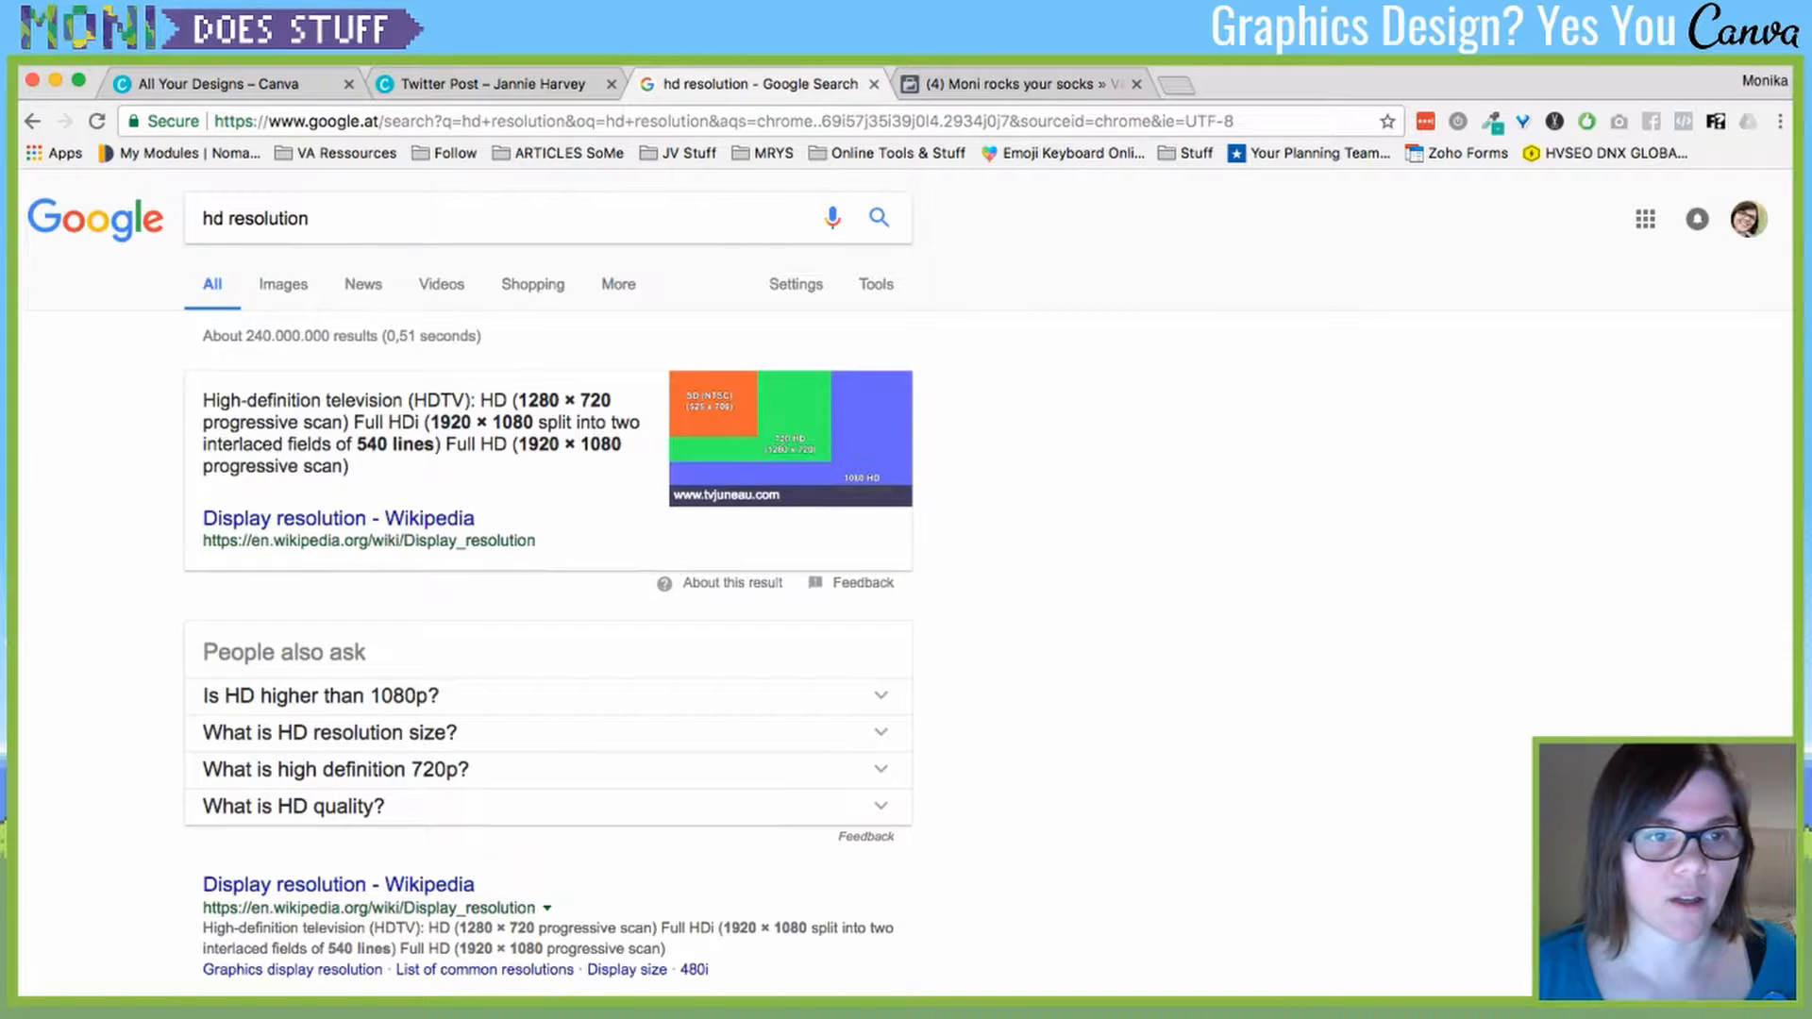
left_click_drag(429, 422, 534, 421)
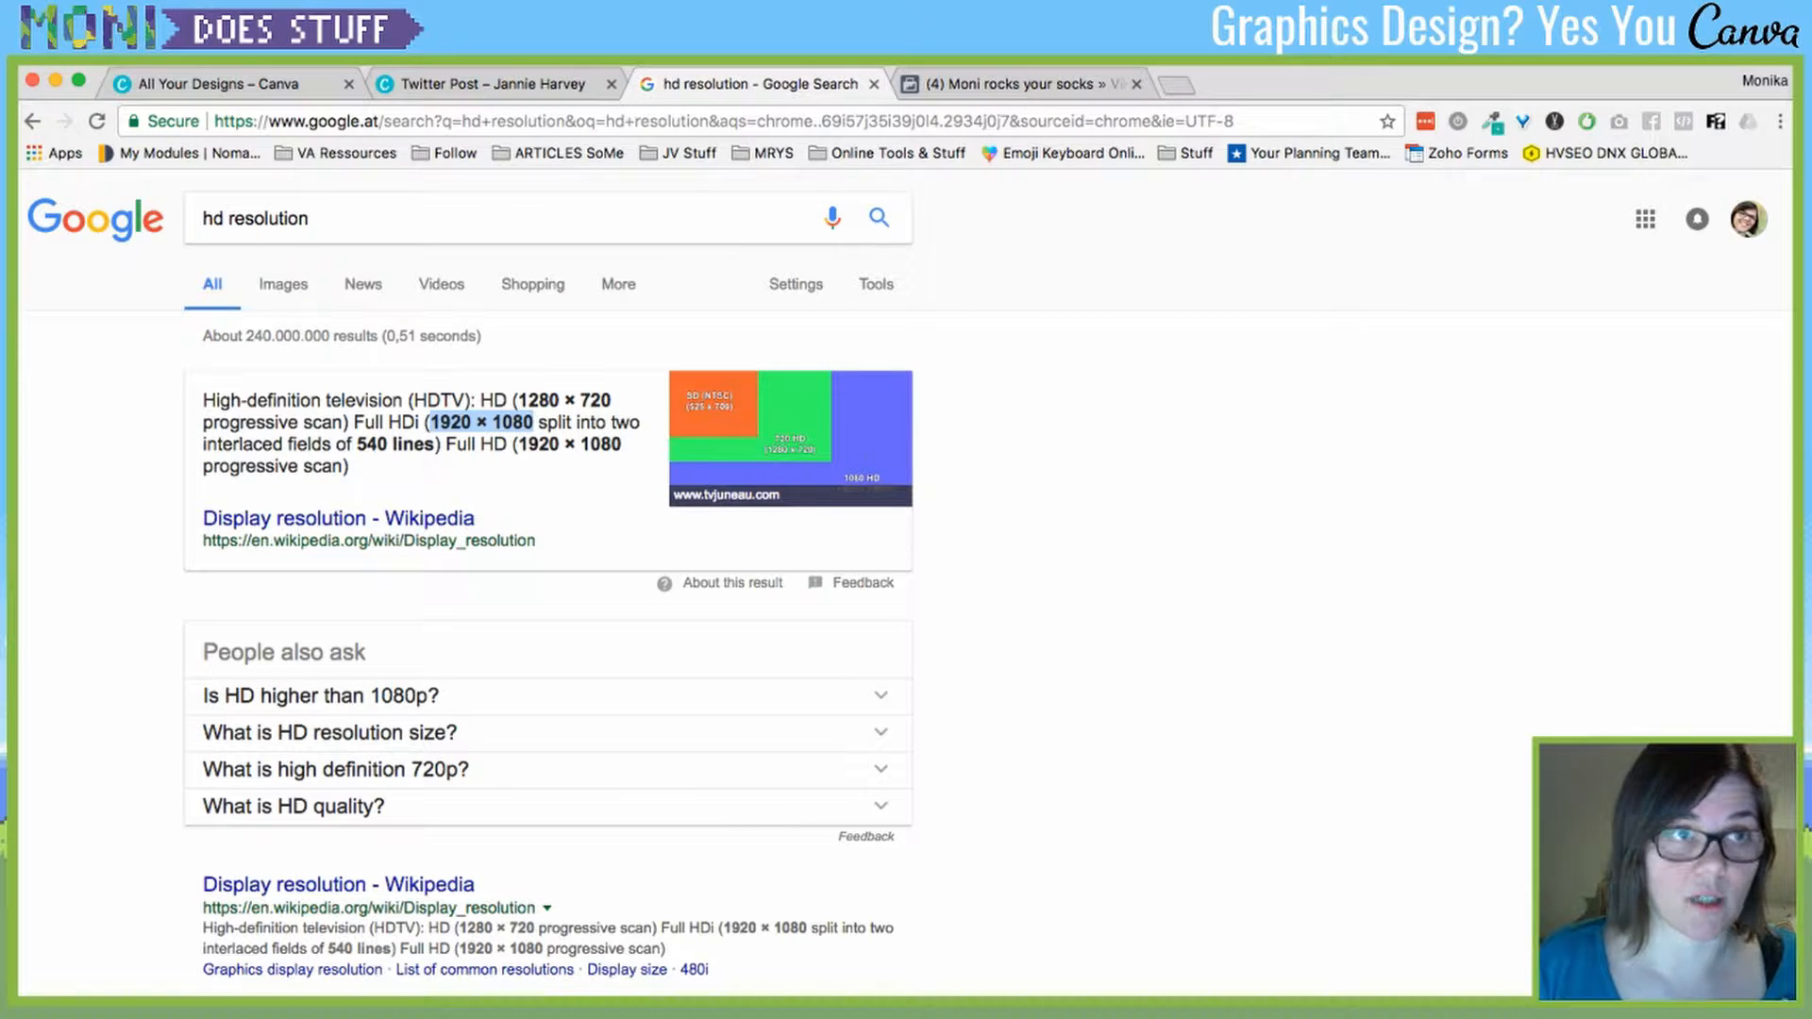
left_click(217, 83)
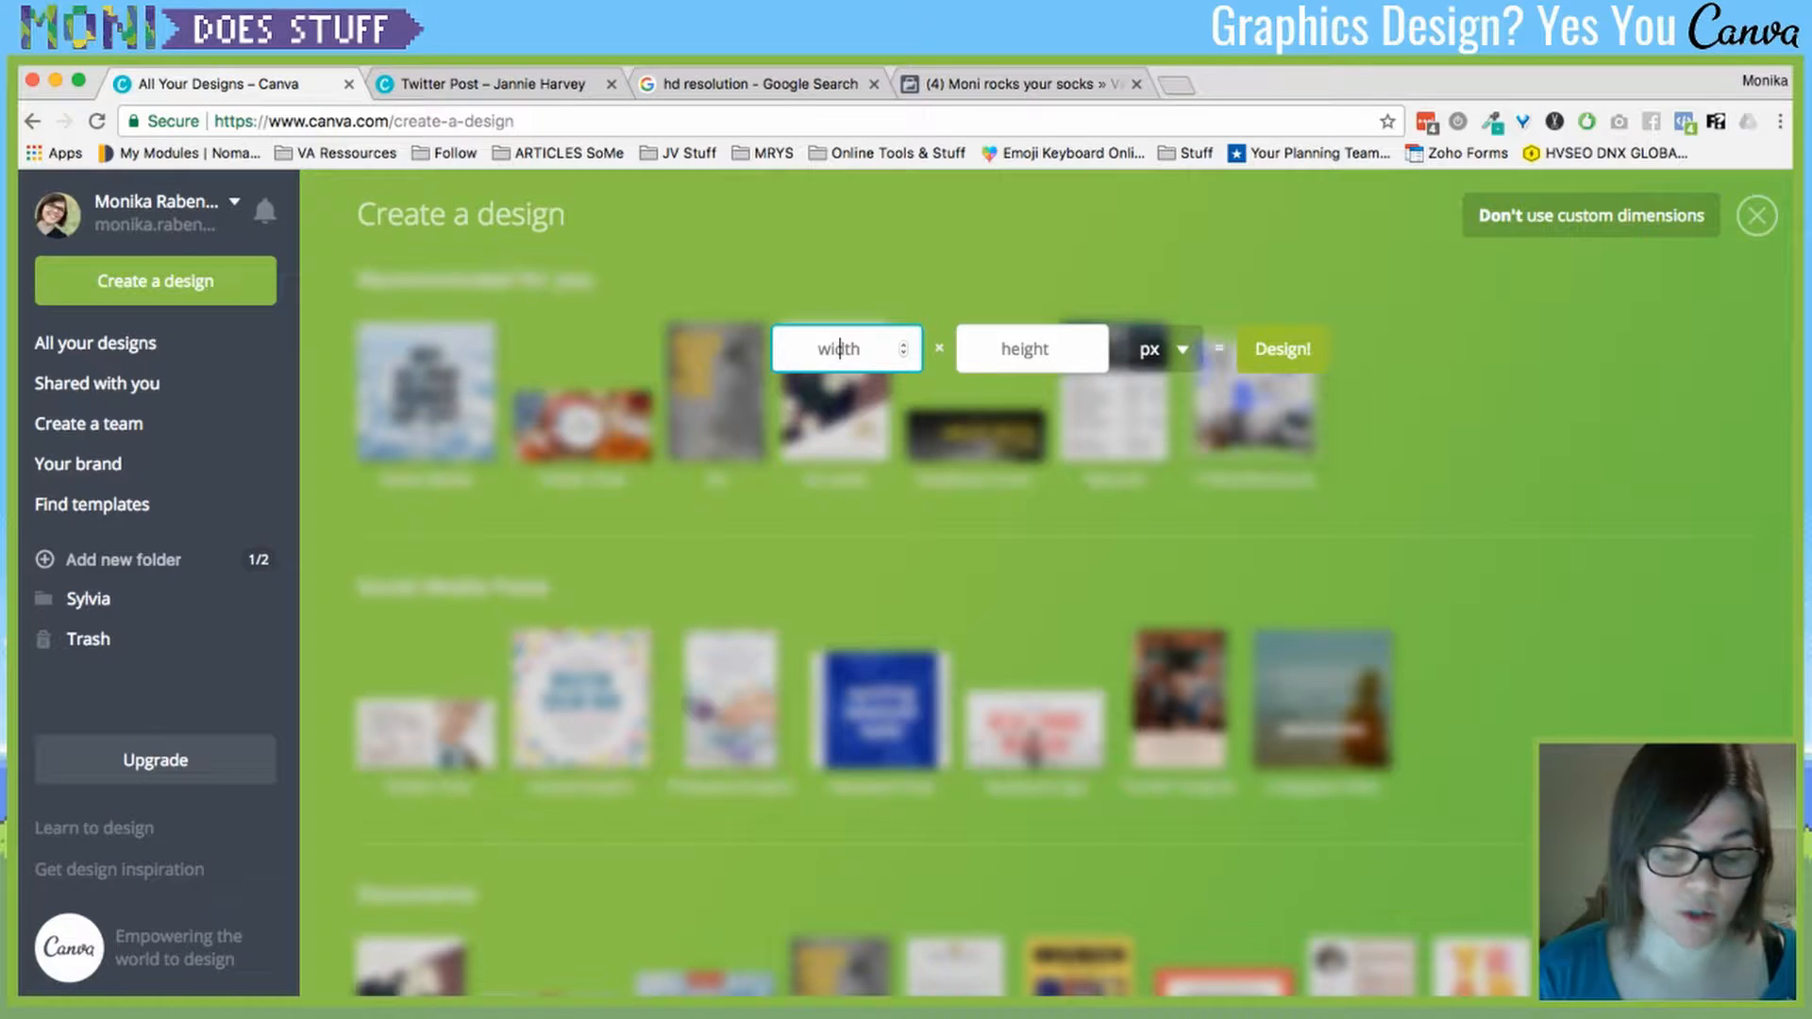
type("1980")
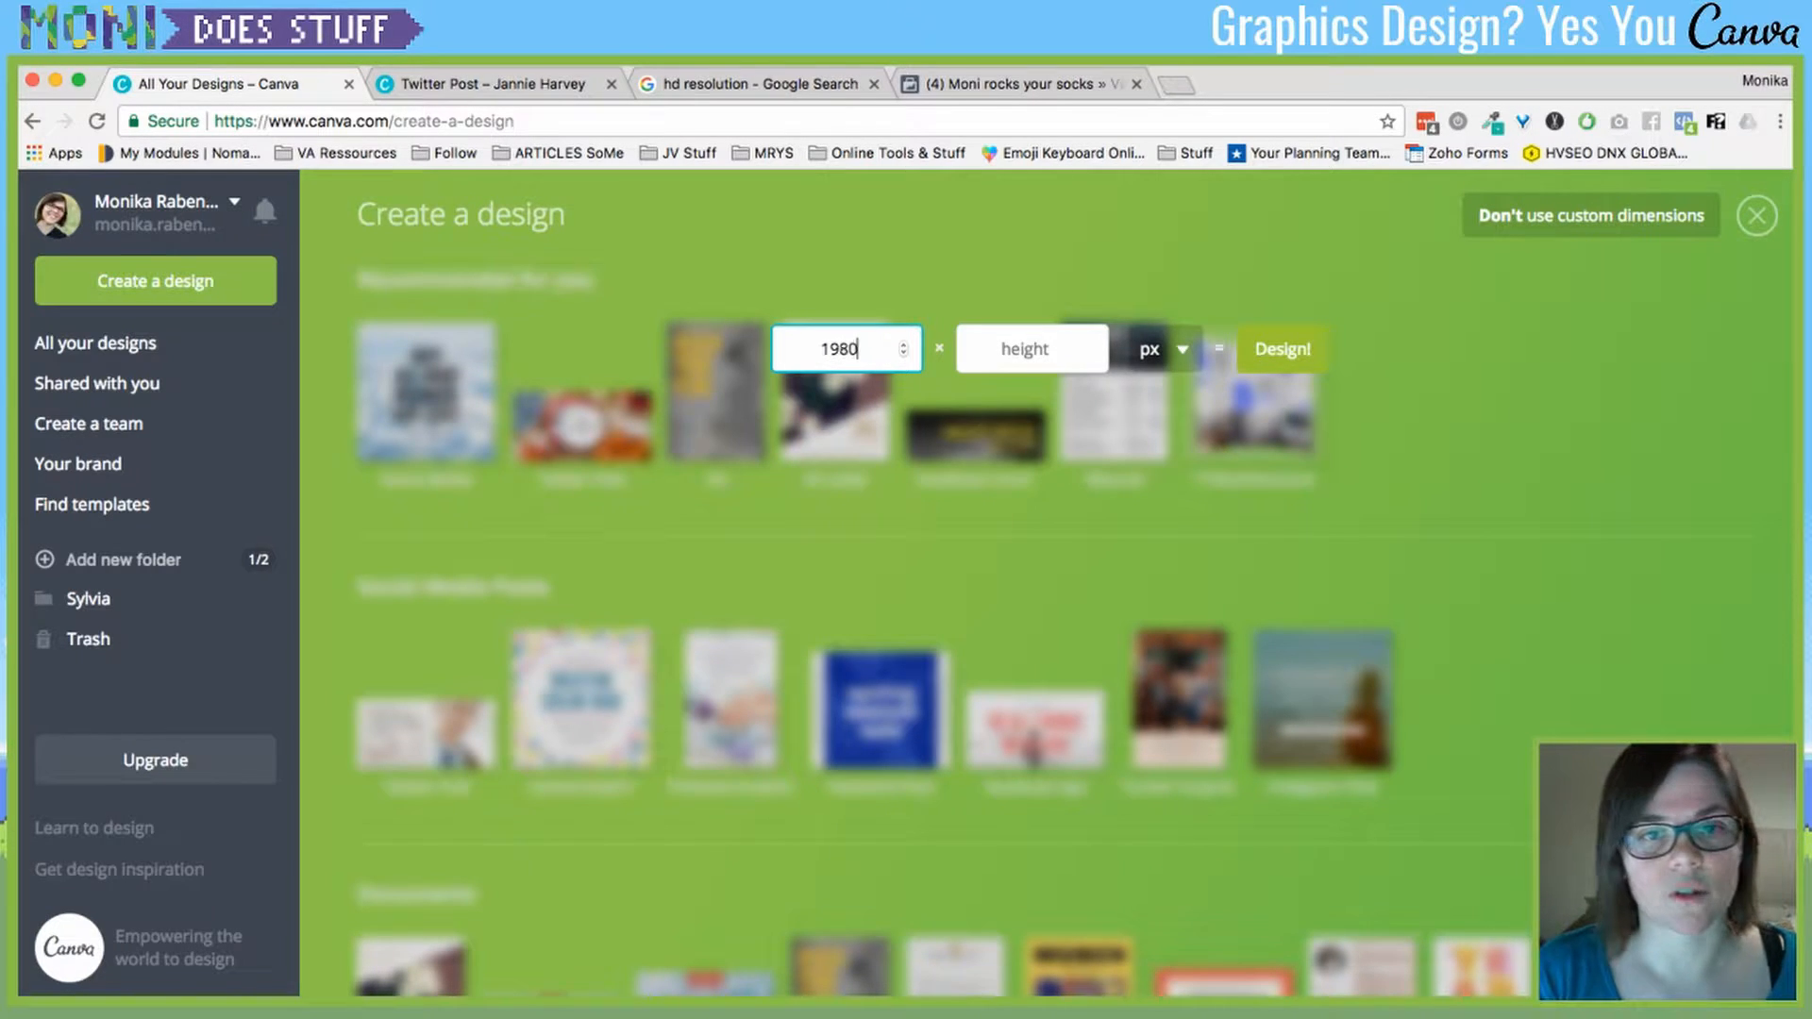
key("Escape")
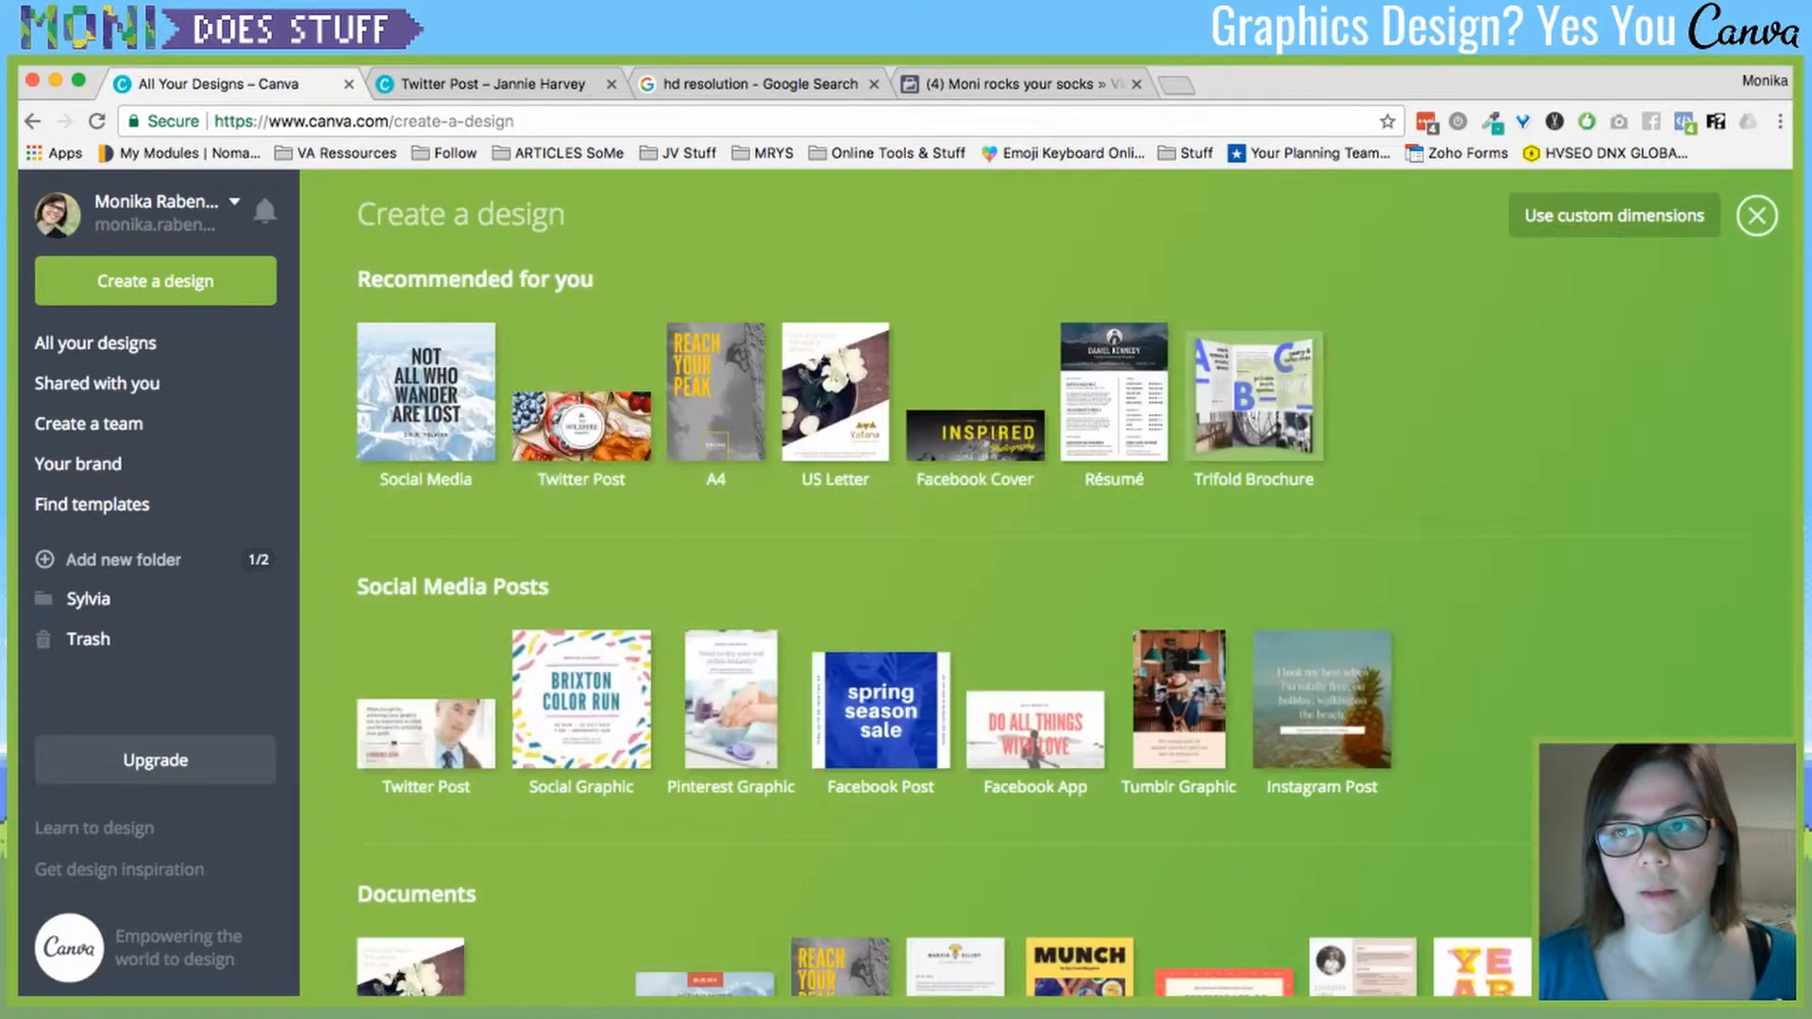
- Confirm pixel units, enter a height of 1080 and create the design
left_click(1552, 219)
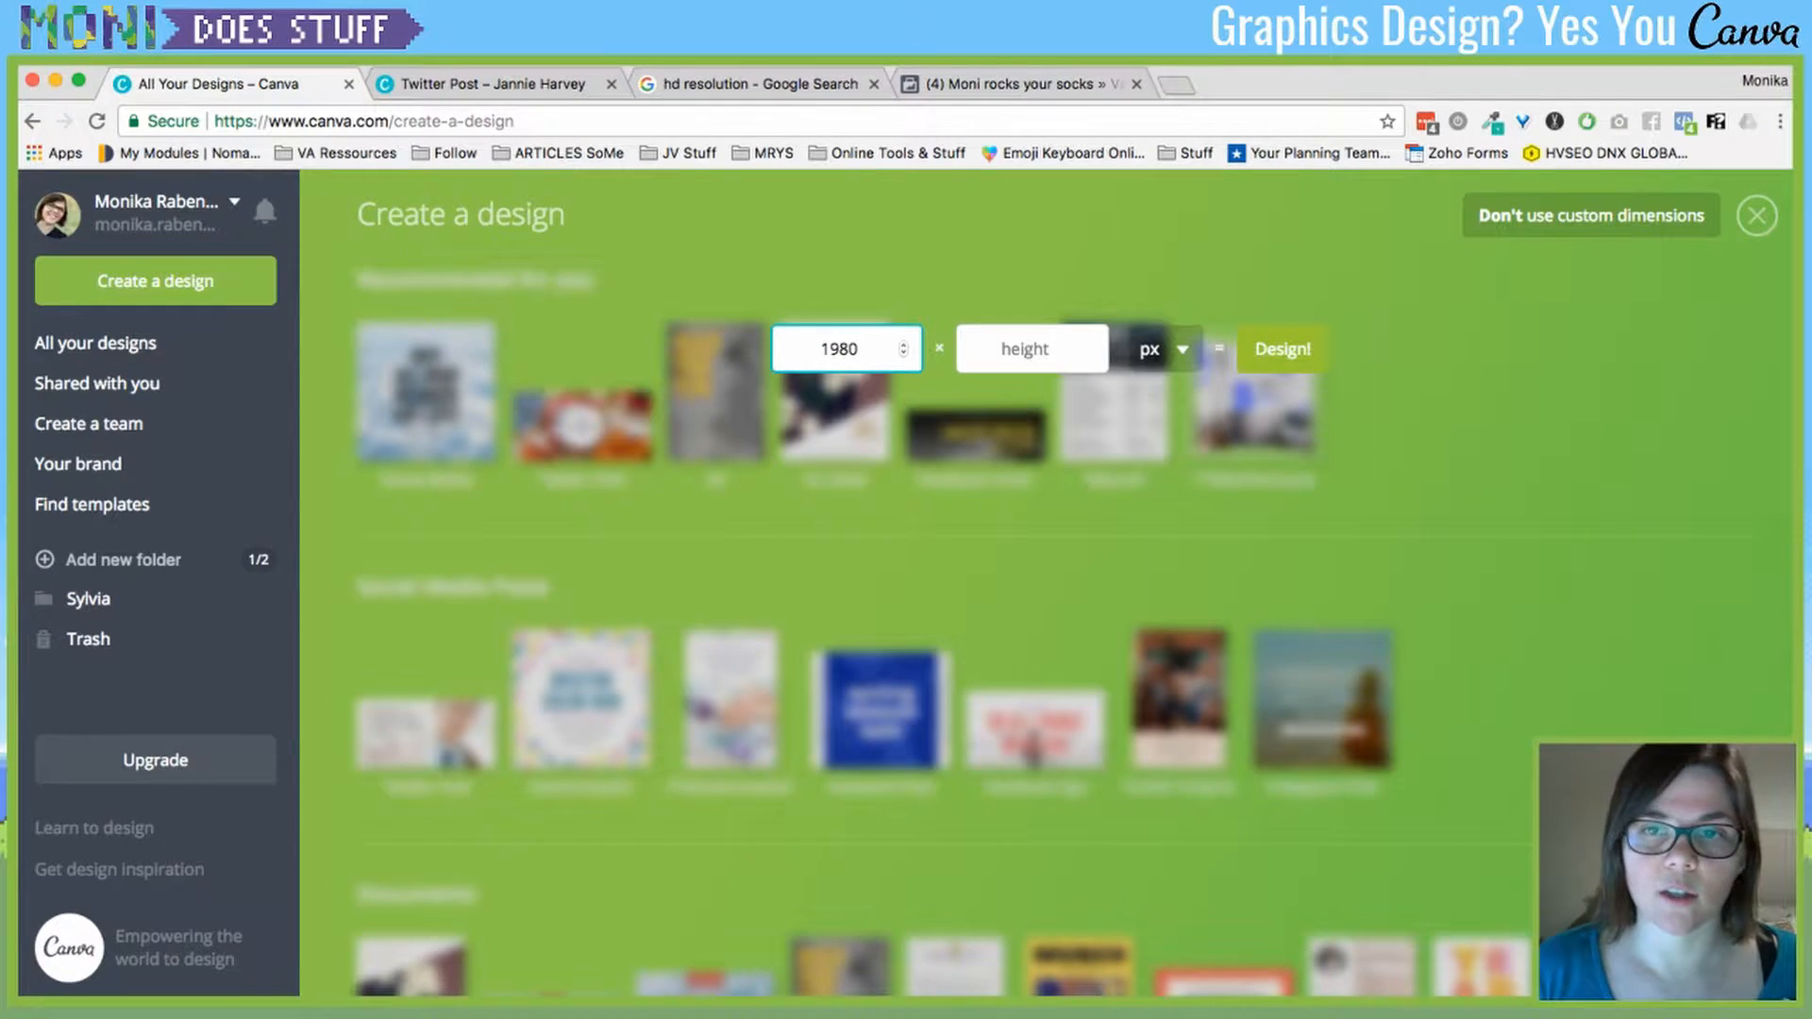
left_click(1165, 349)
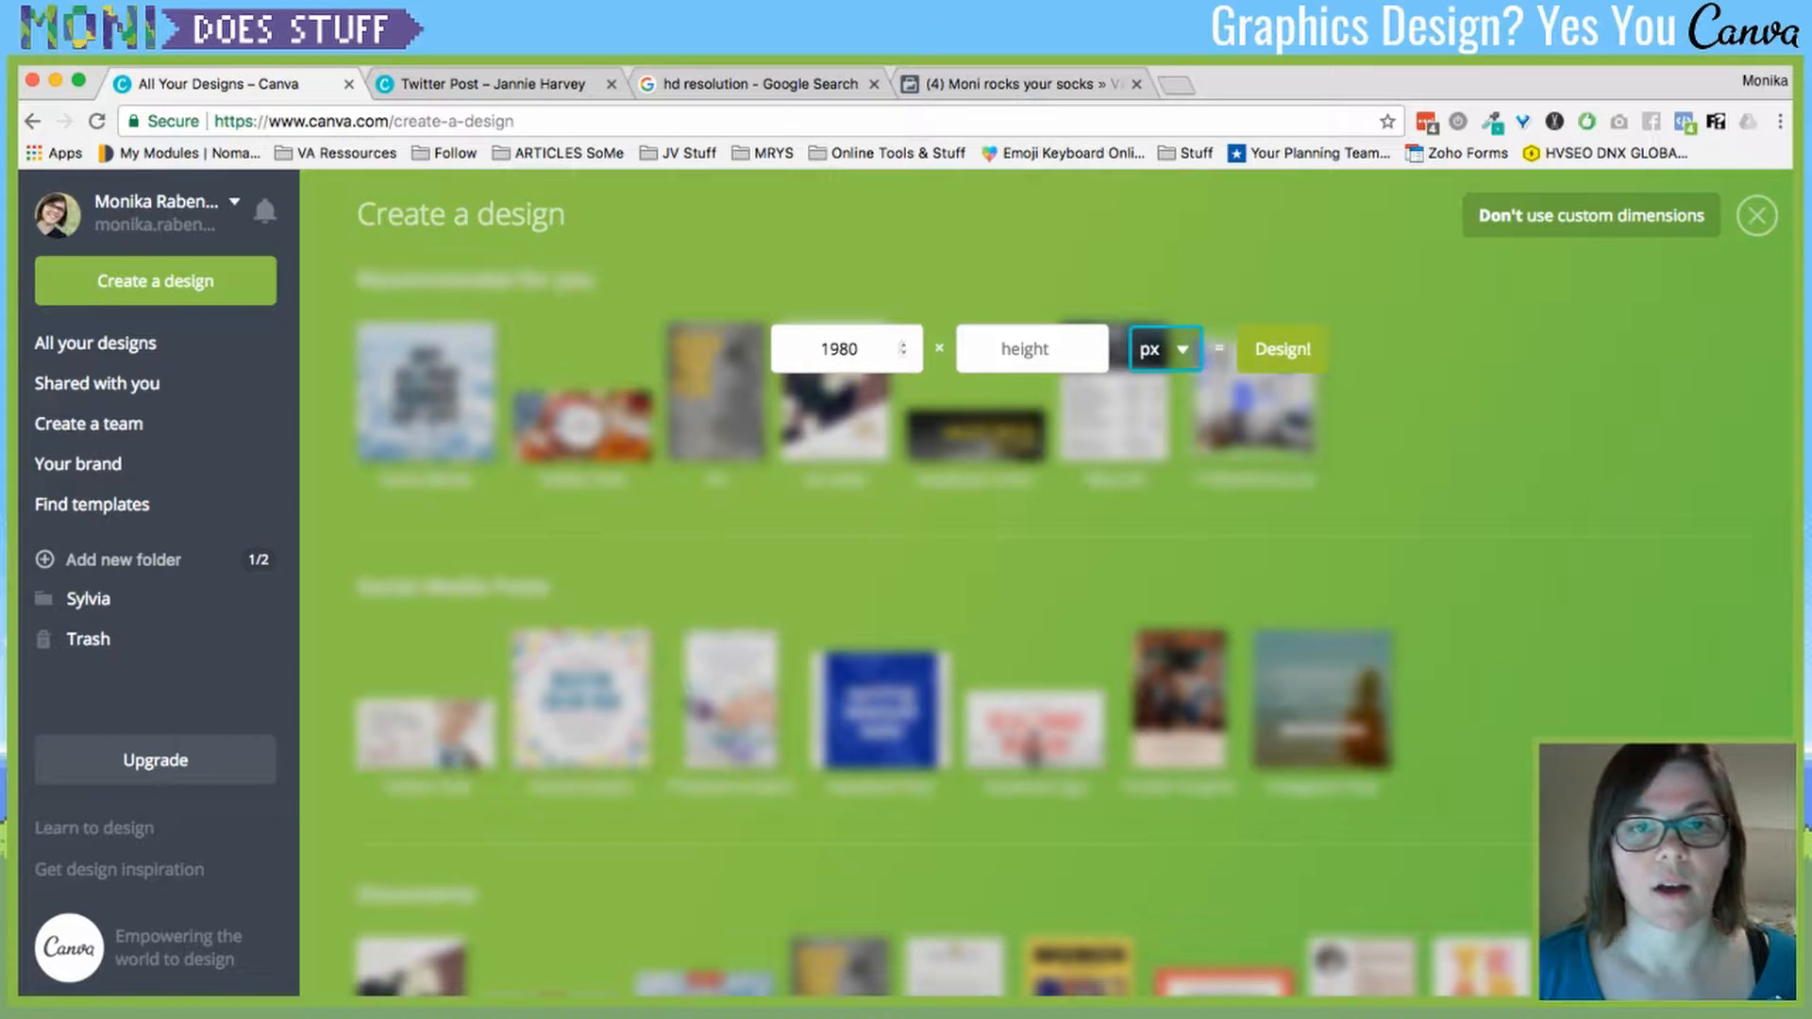
left_click(864, 349)
left_click(1029, 349)
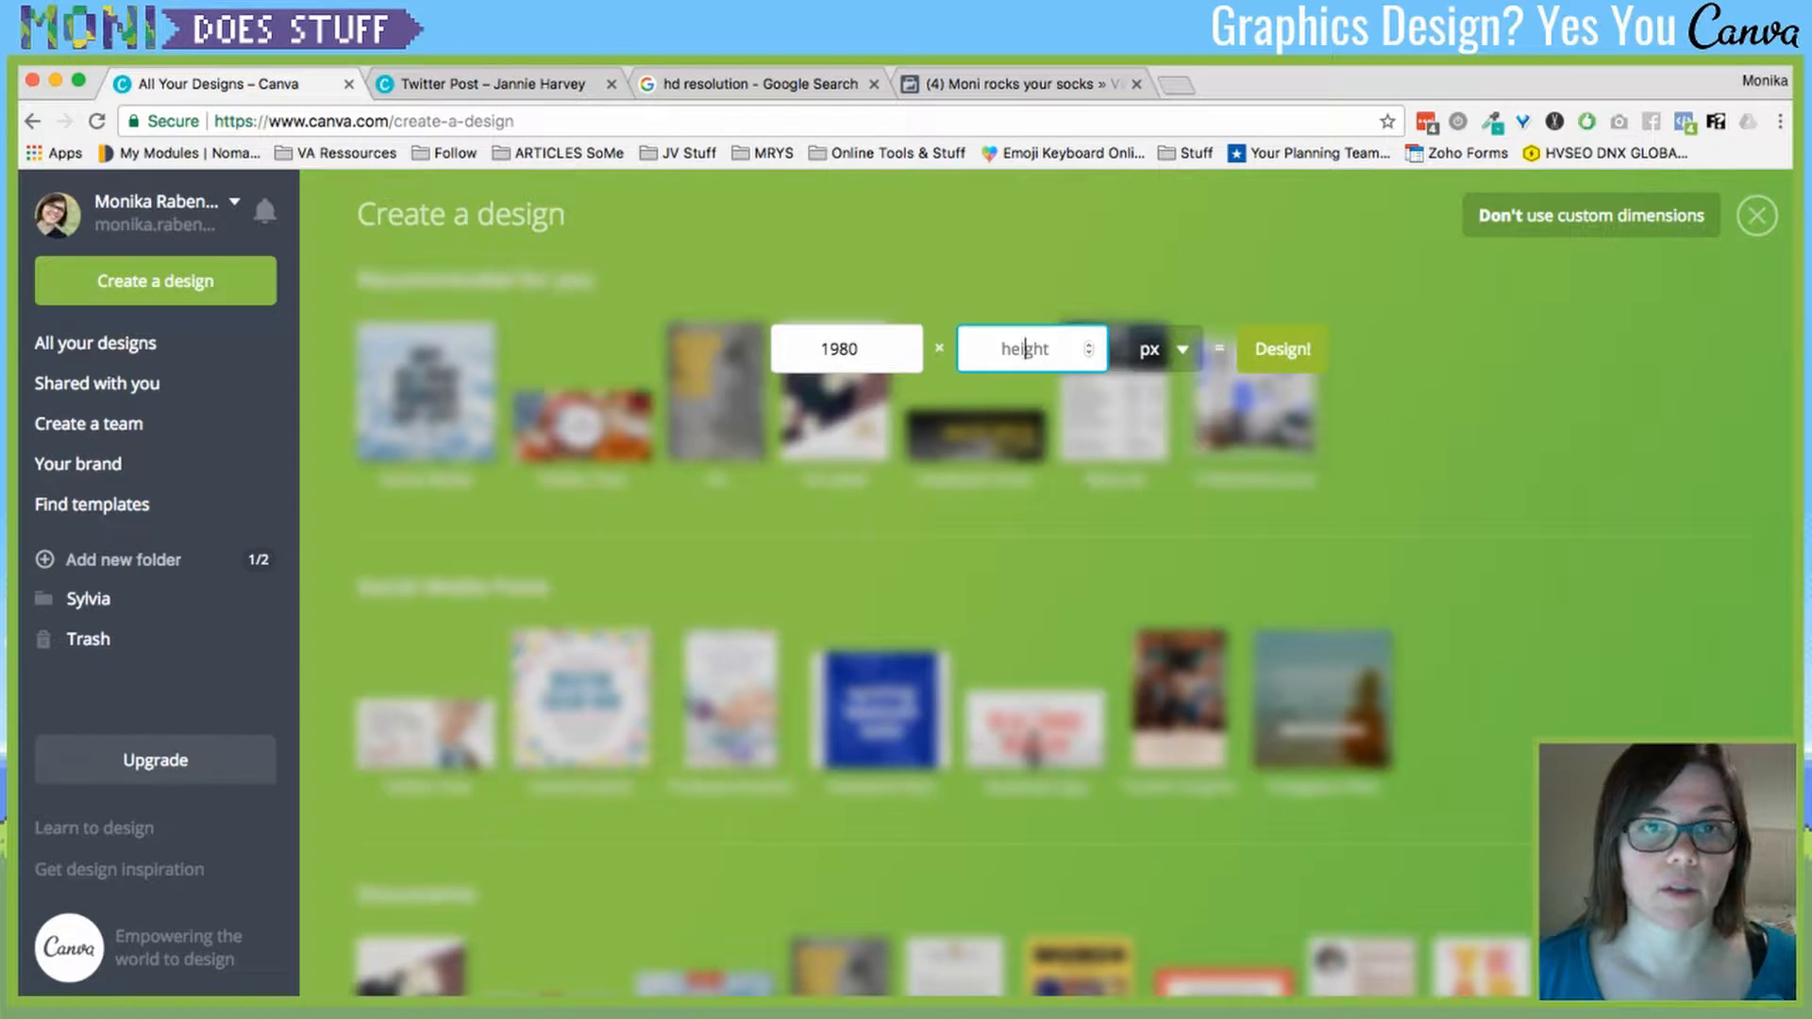
left_click(755, 83)
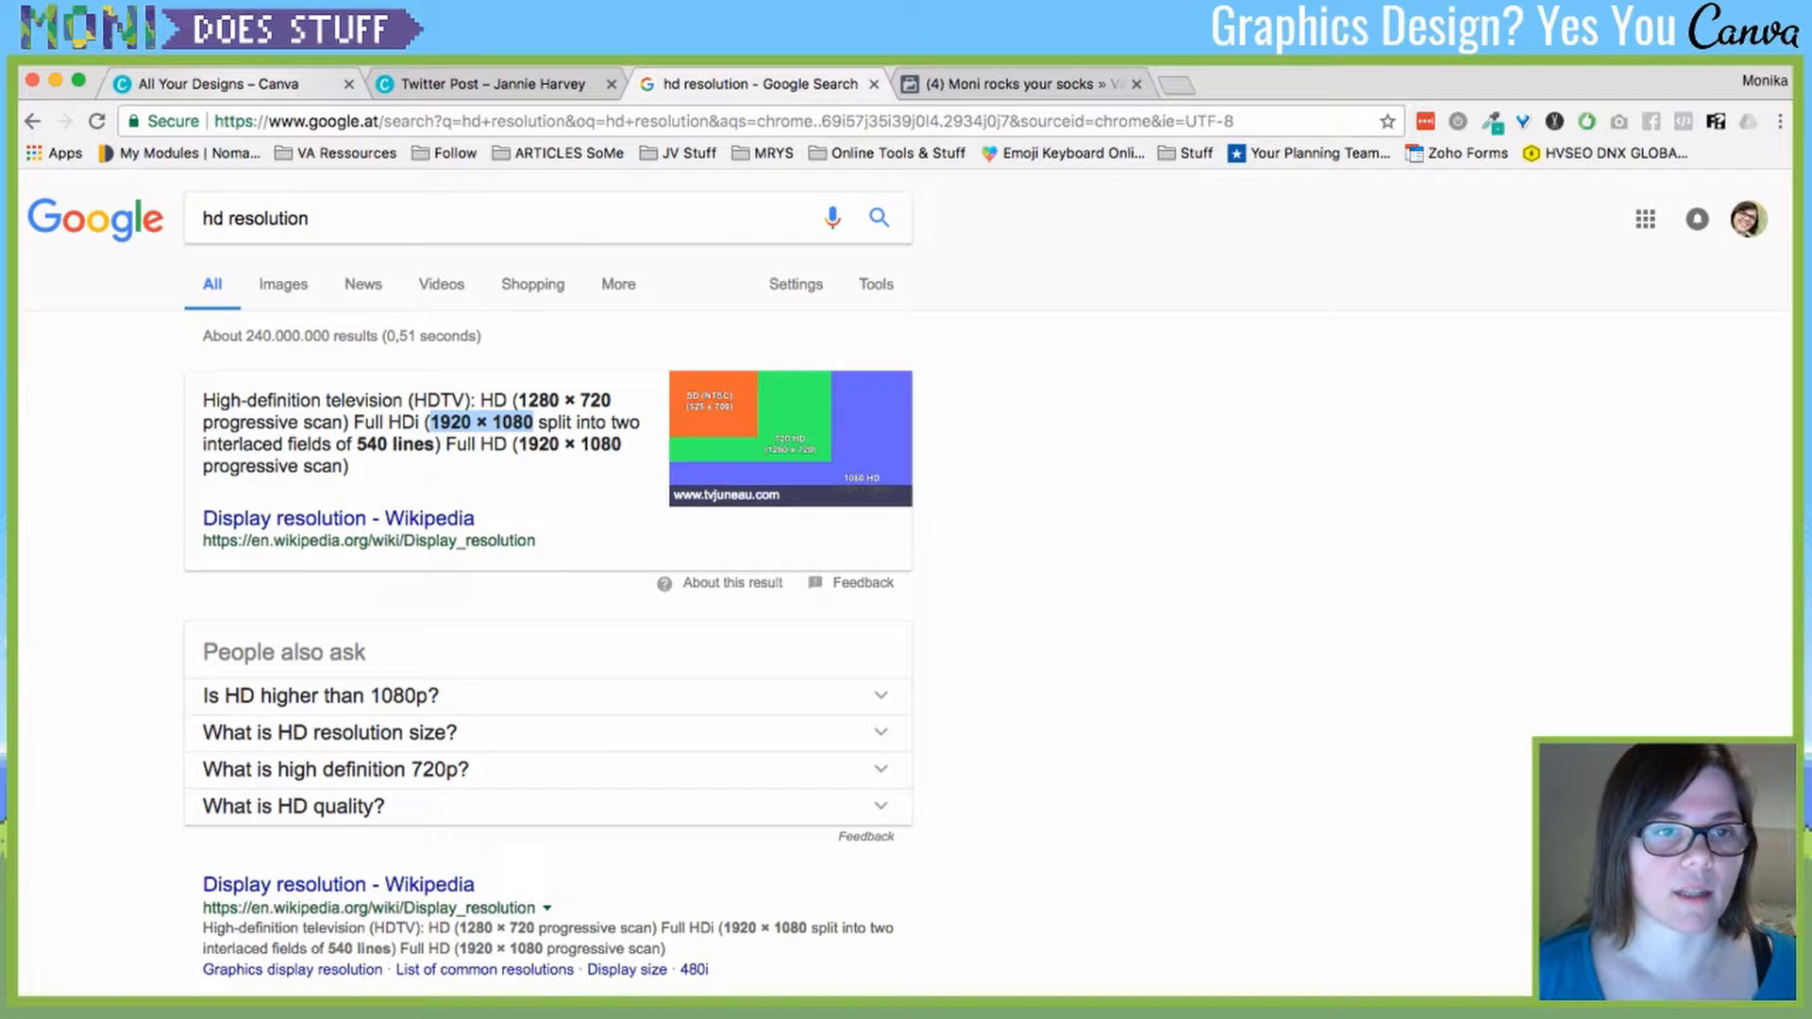
left_click(235, 83)
type("1080")
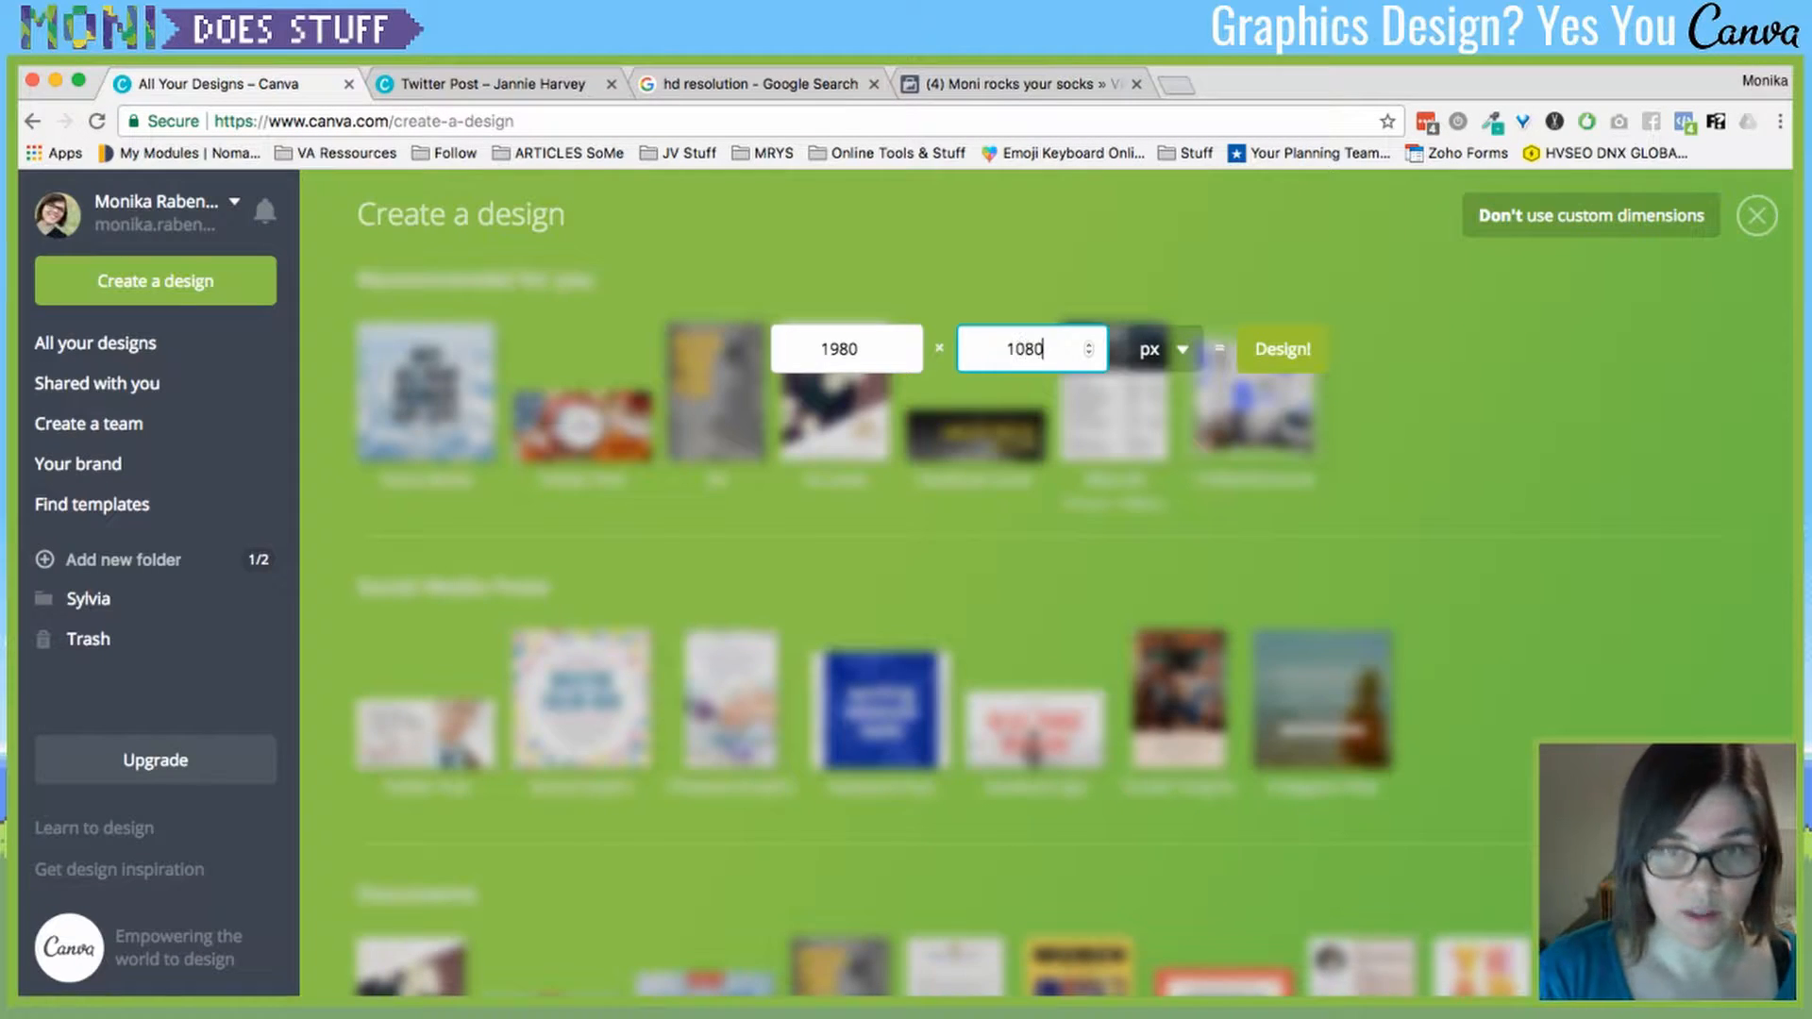
key("Return")
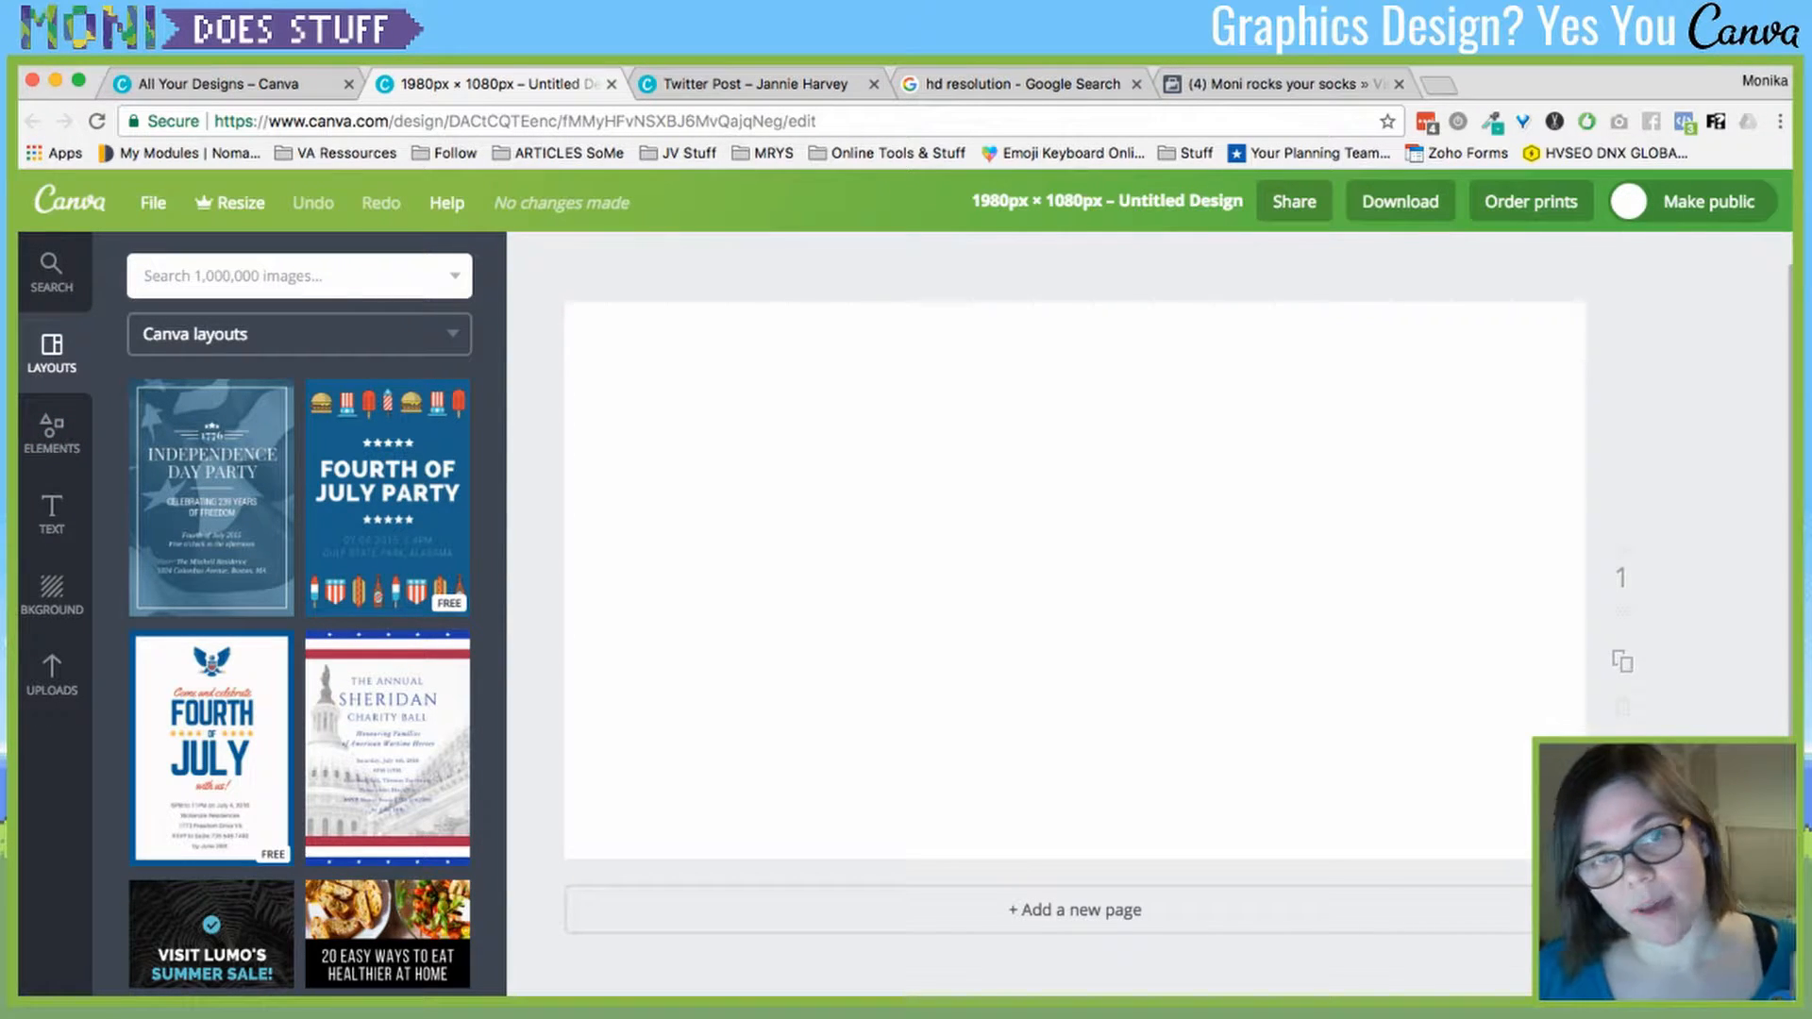
- Add the pixel sky image from Uploads and enlarge it to cover the page
left_click(52, 675)
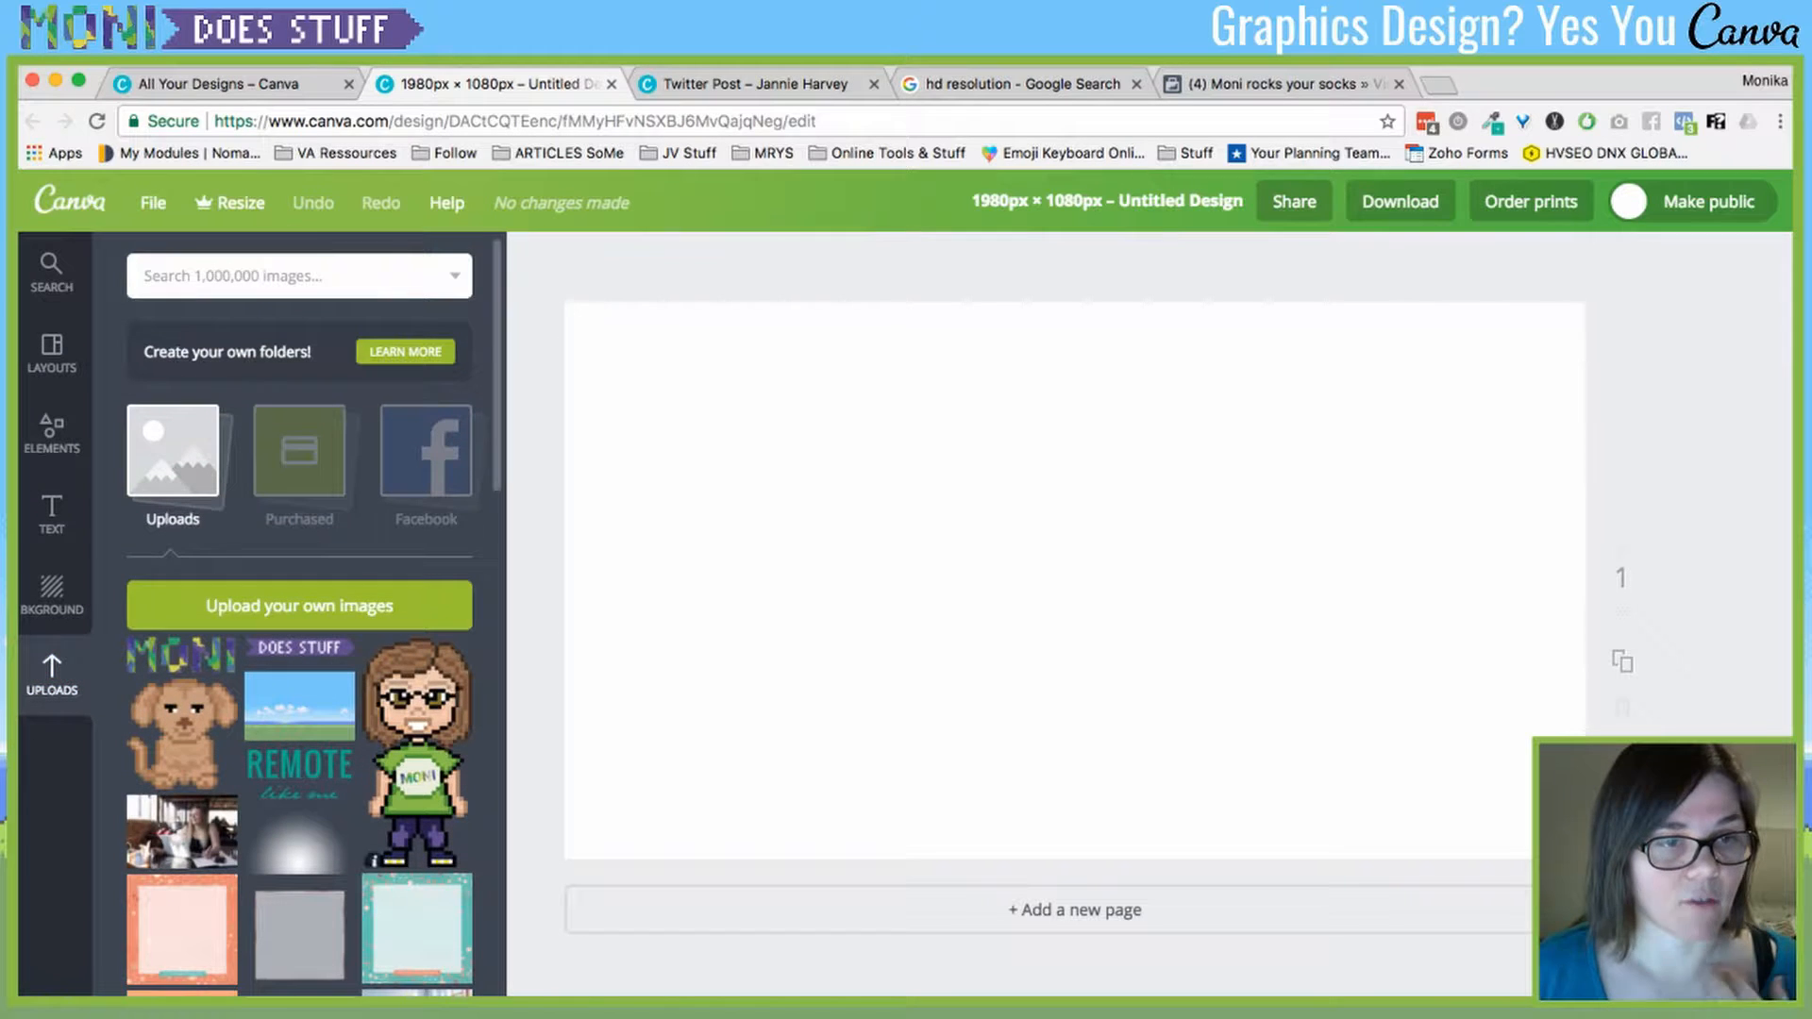
left_click(299, 706)
left_click_drag(1075, 580, 1391, 423)
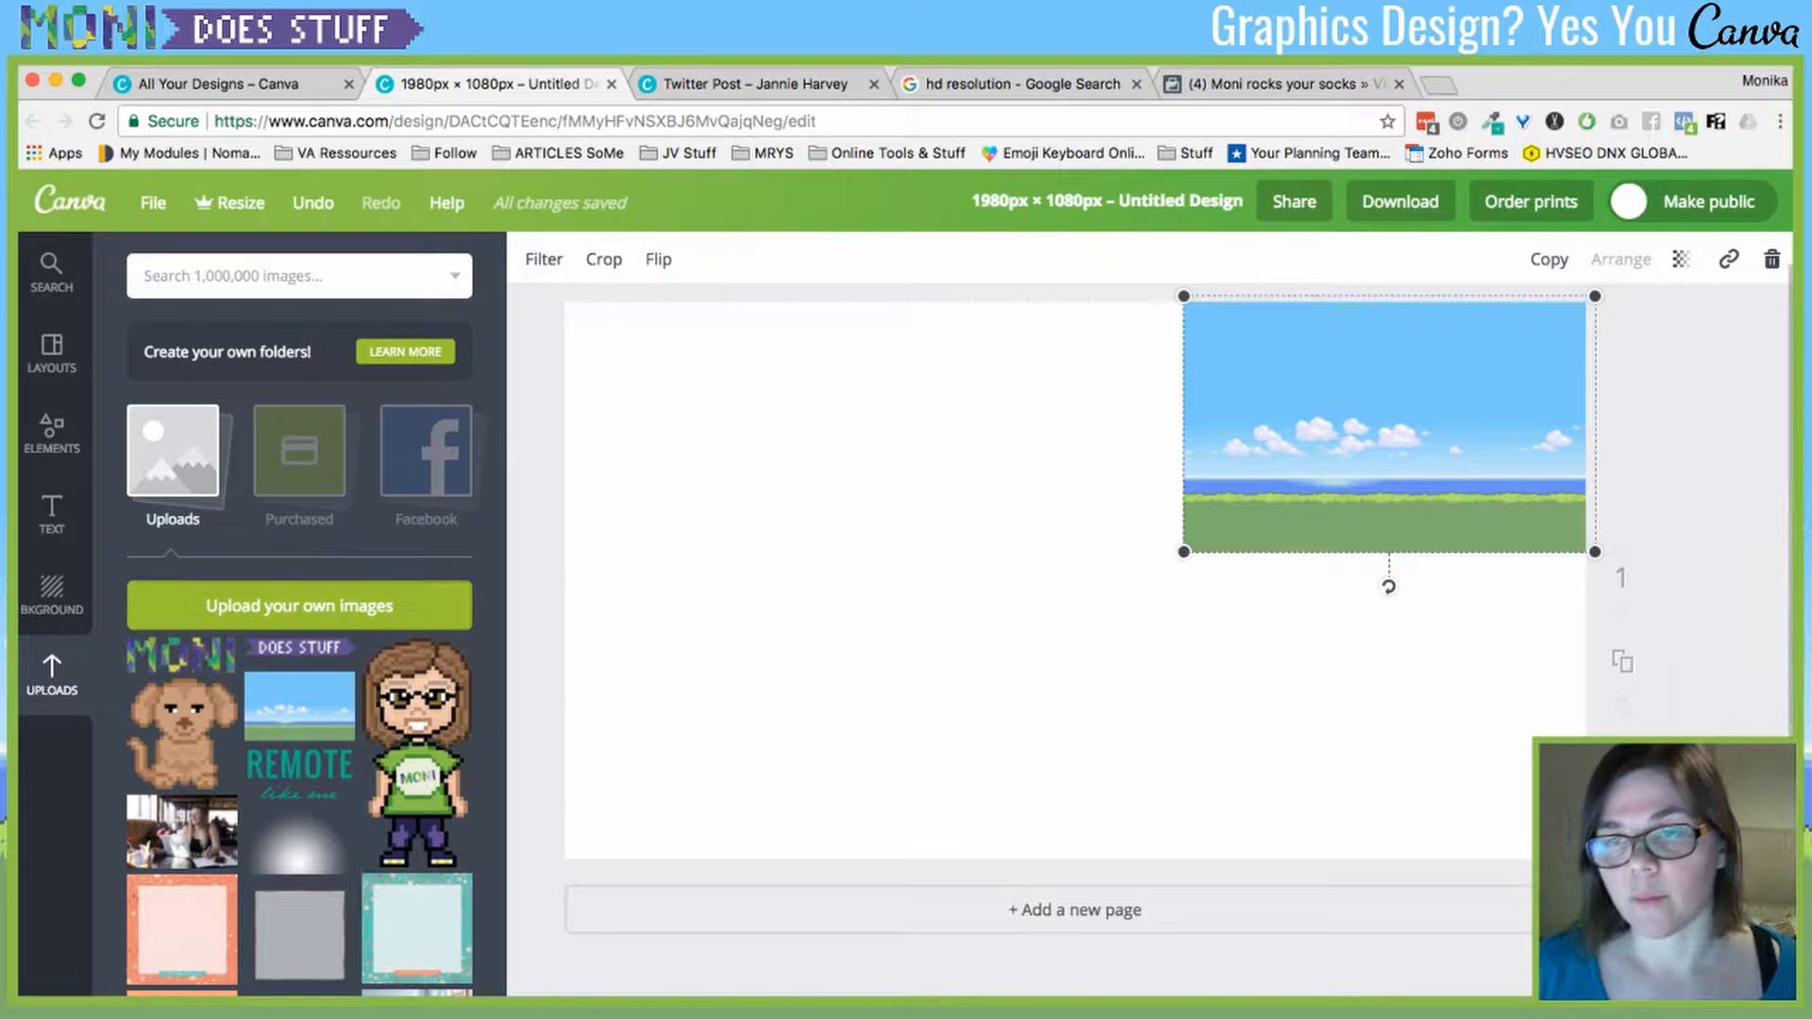
left_click_drag(1389, 424, 1379, 430)
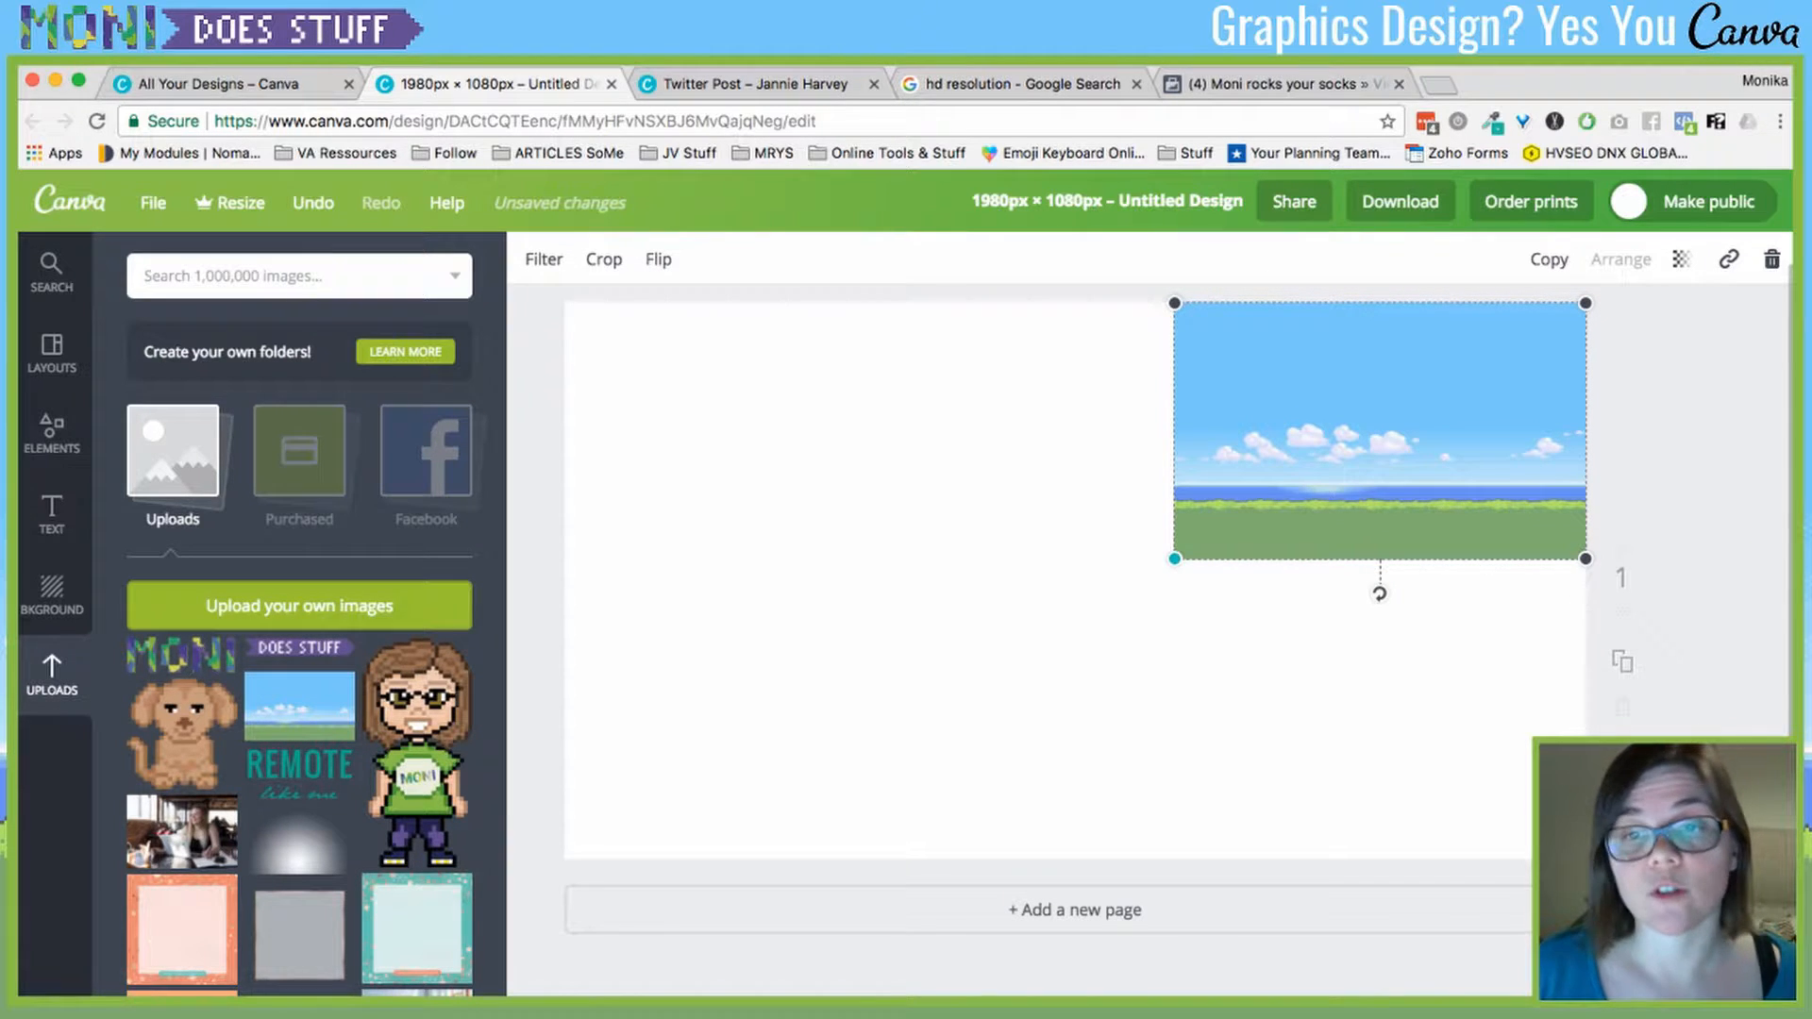
left_click_drag(1174, 558, 561, 940)
- Delete the accidental second sky copy and nudge the background up to align with the page
left_click(253, 725)
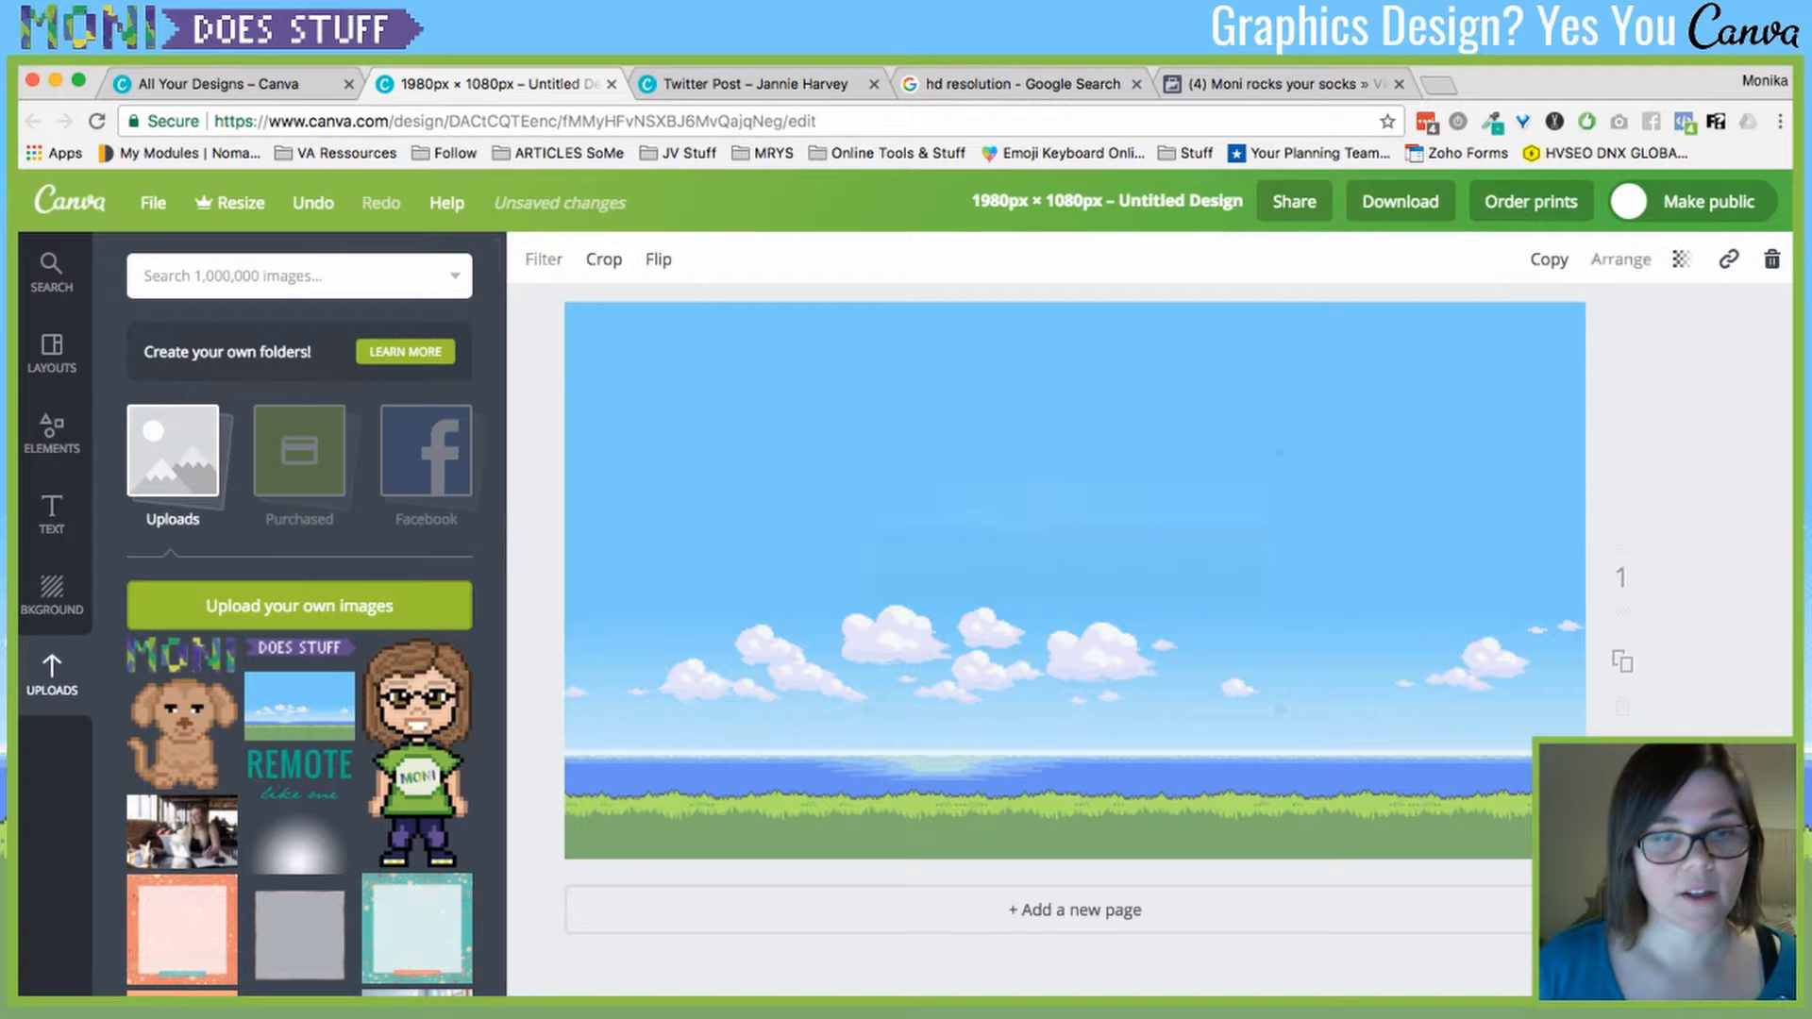
key("Delete")
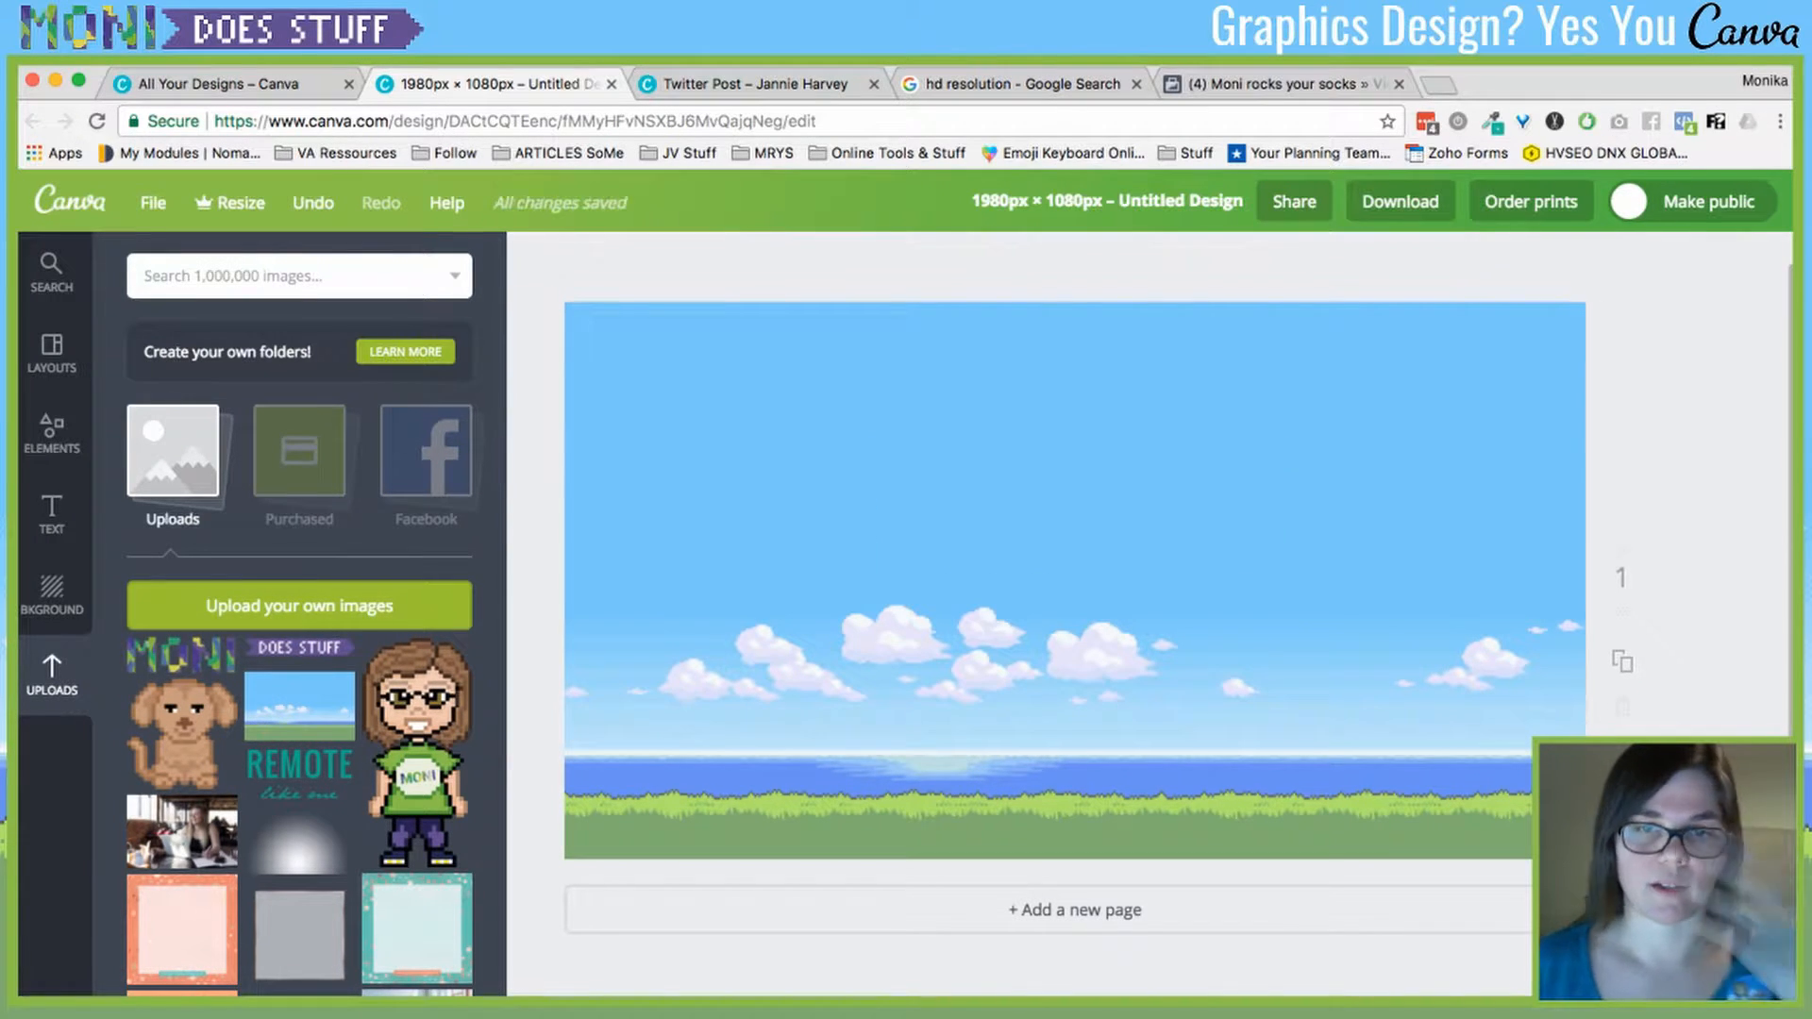
left_click(1180, 599)
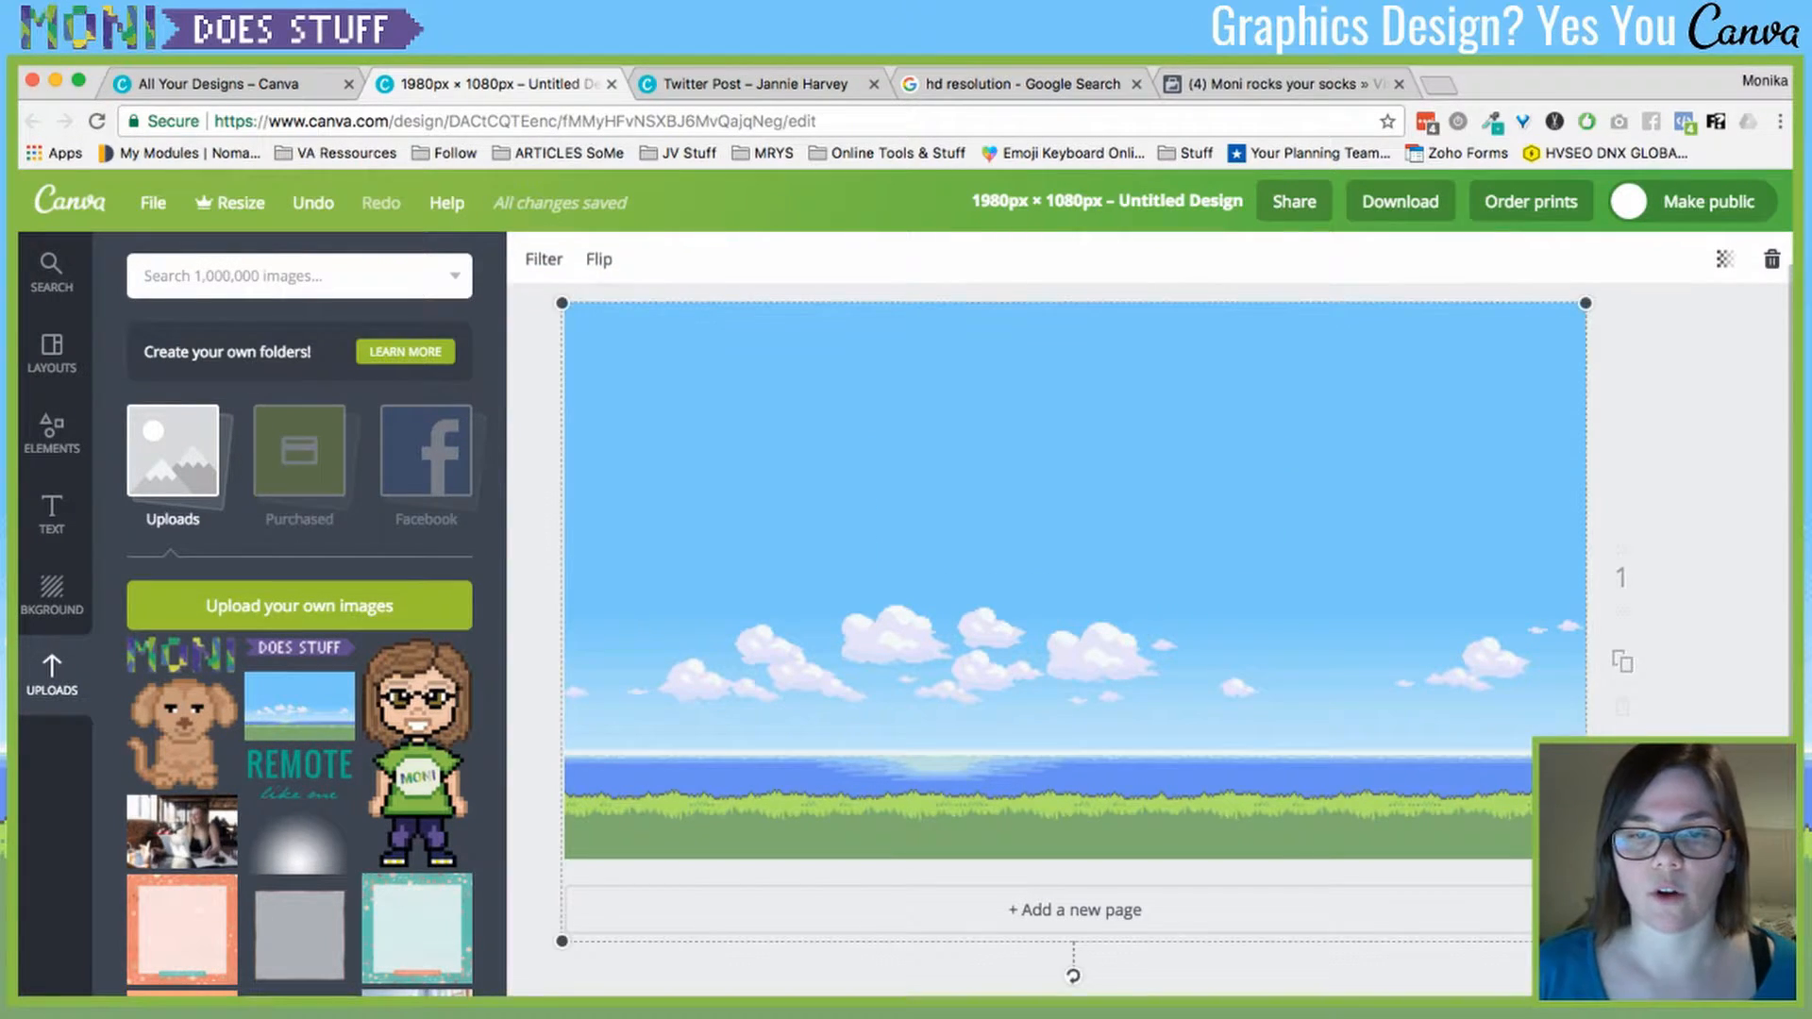
left_click_drag(1180, 599, 1180, 558)
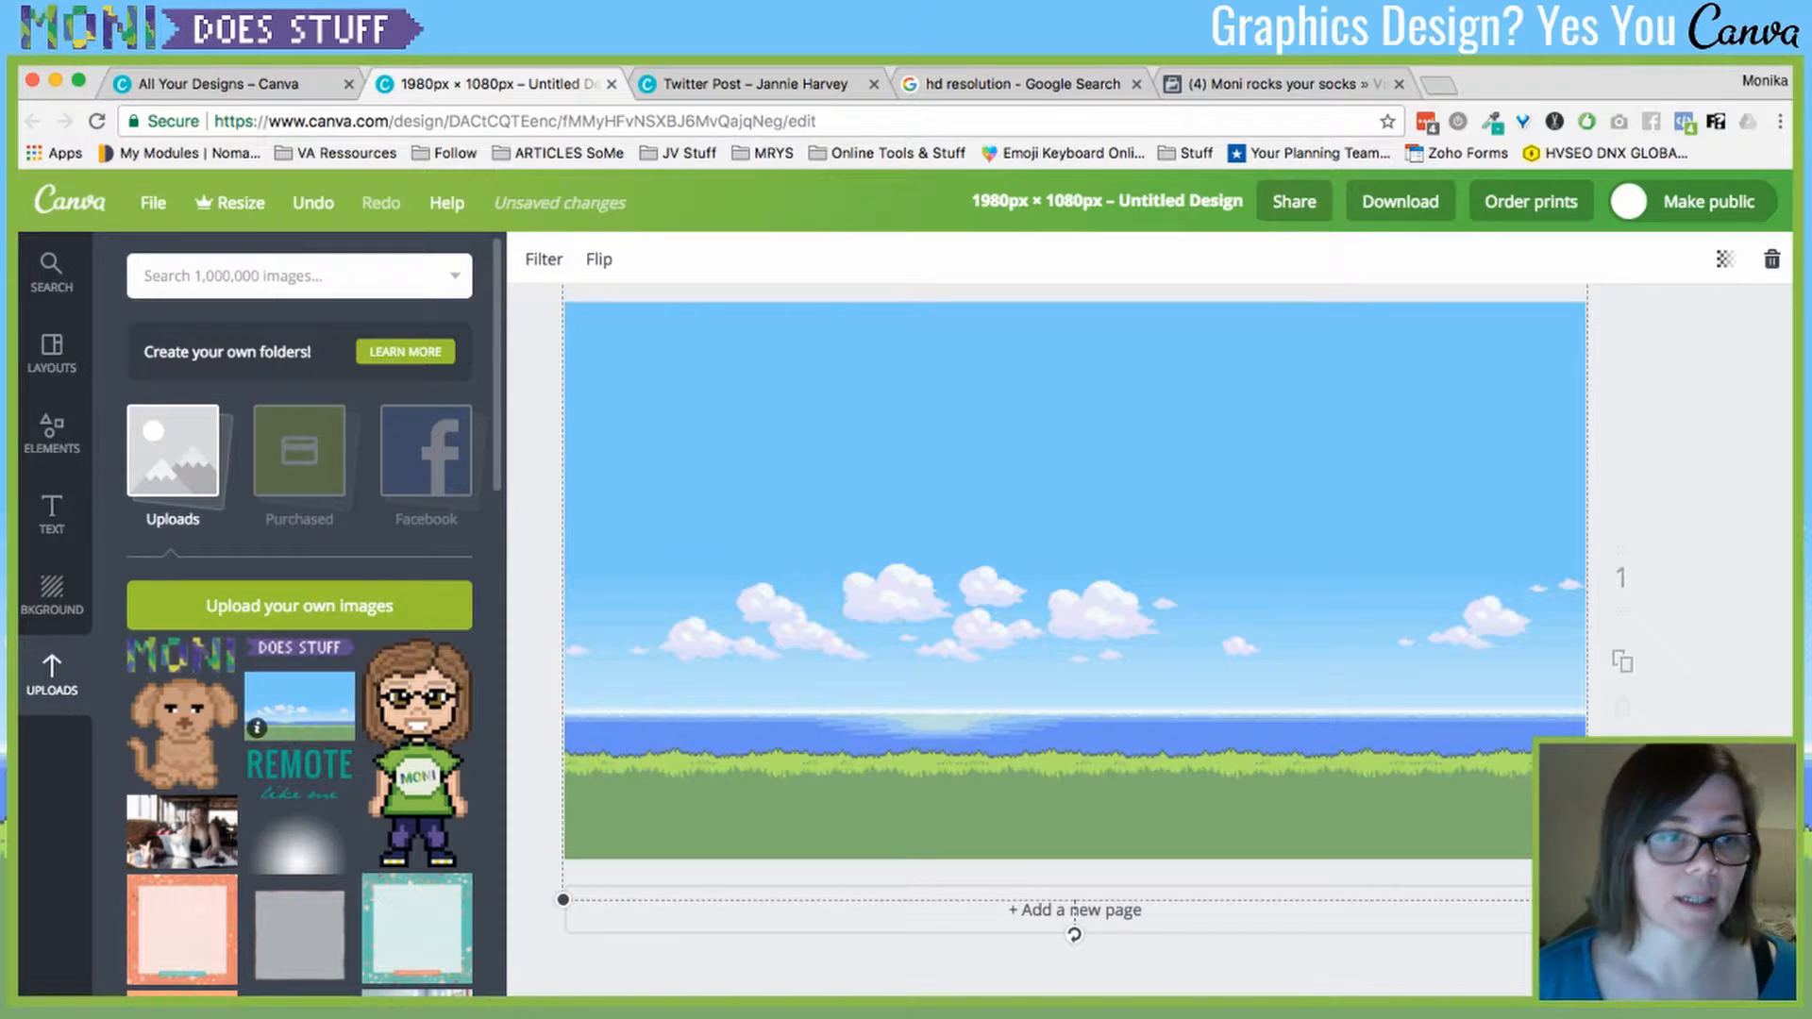
- Add the laptop frame from Elements > Frames, enlarge it and centre it on the page
left_click(52, 272)
left_click(51, 433)
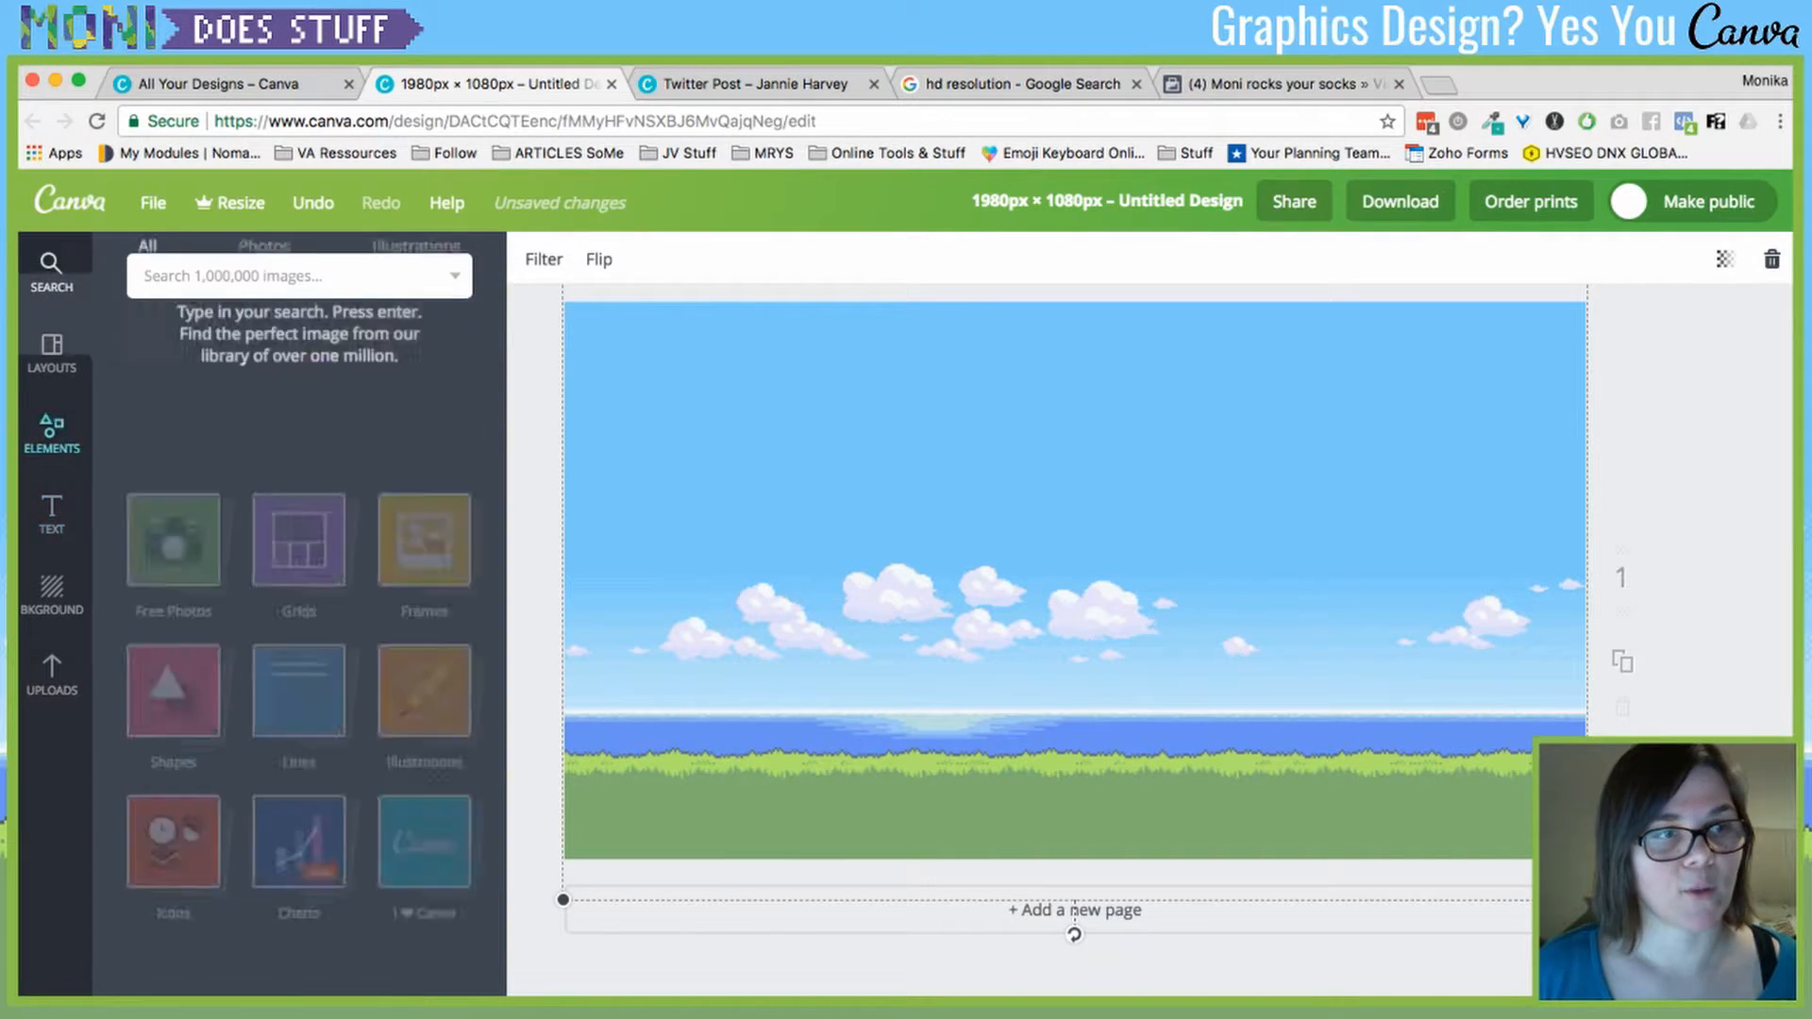
left_click(415, 379)
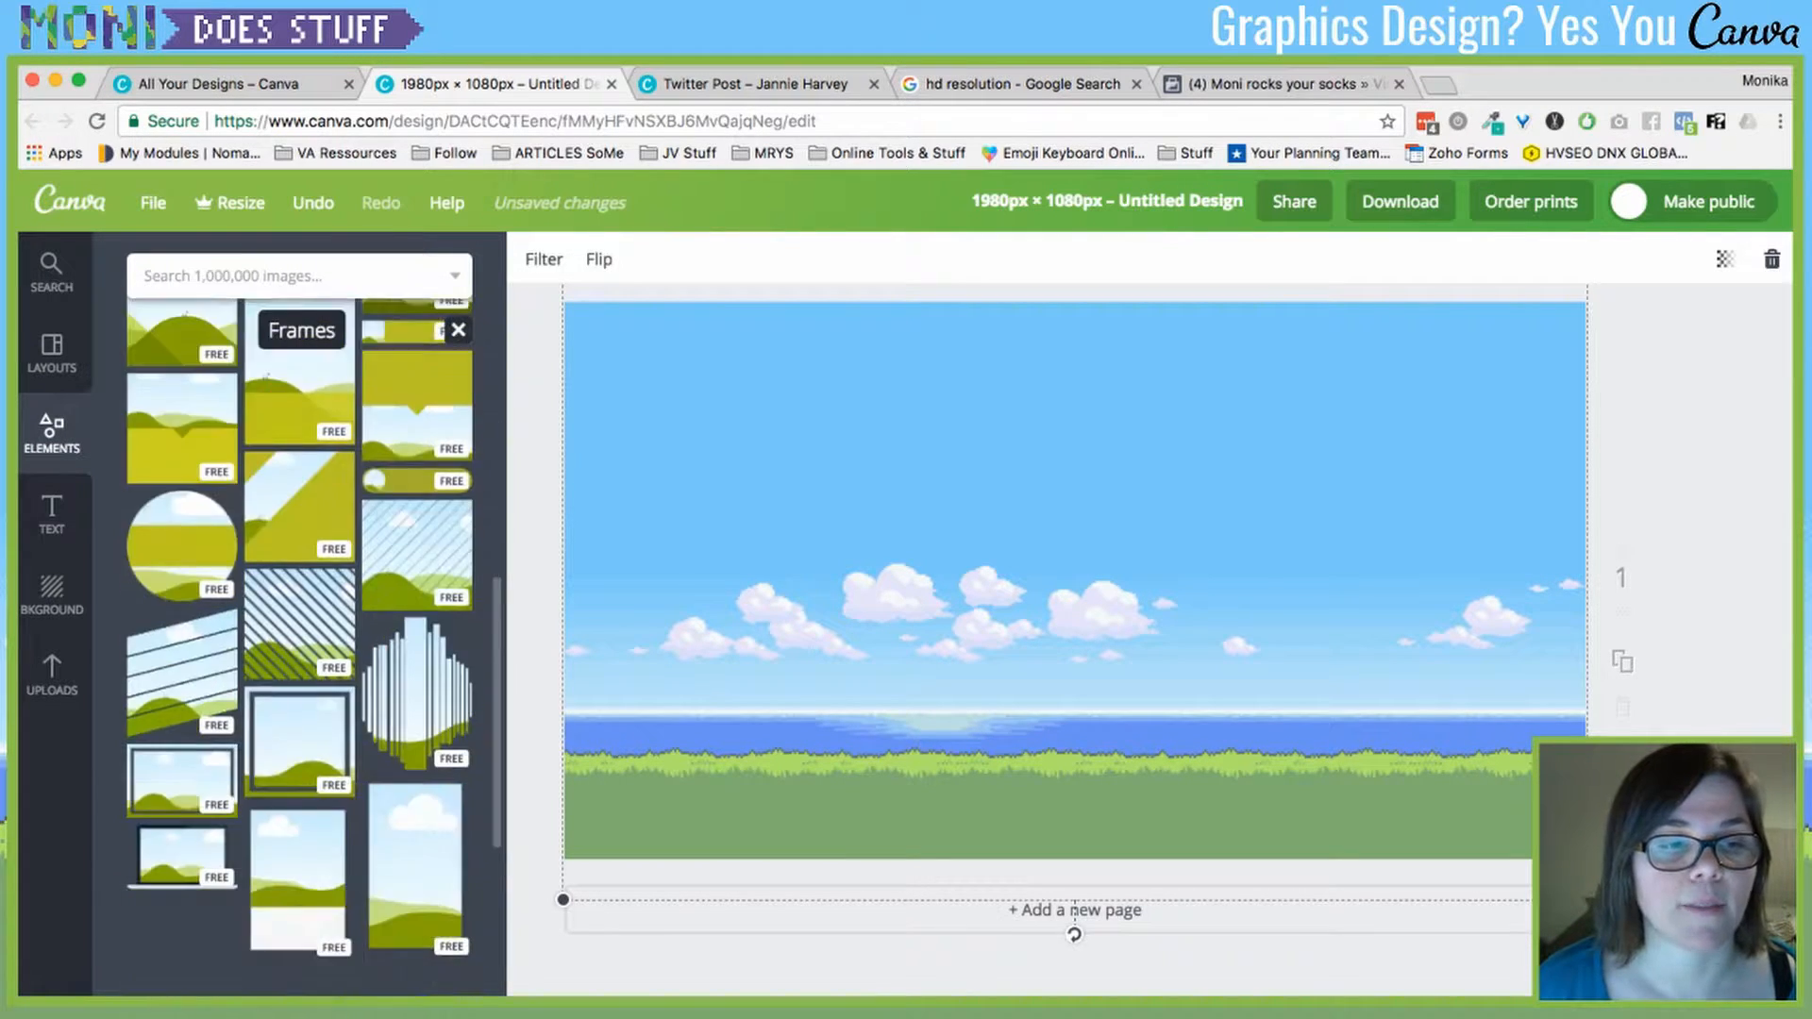
scroll(230, 821, "up", 3)
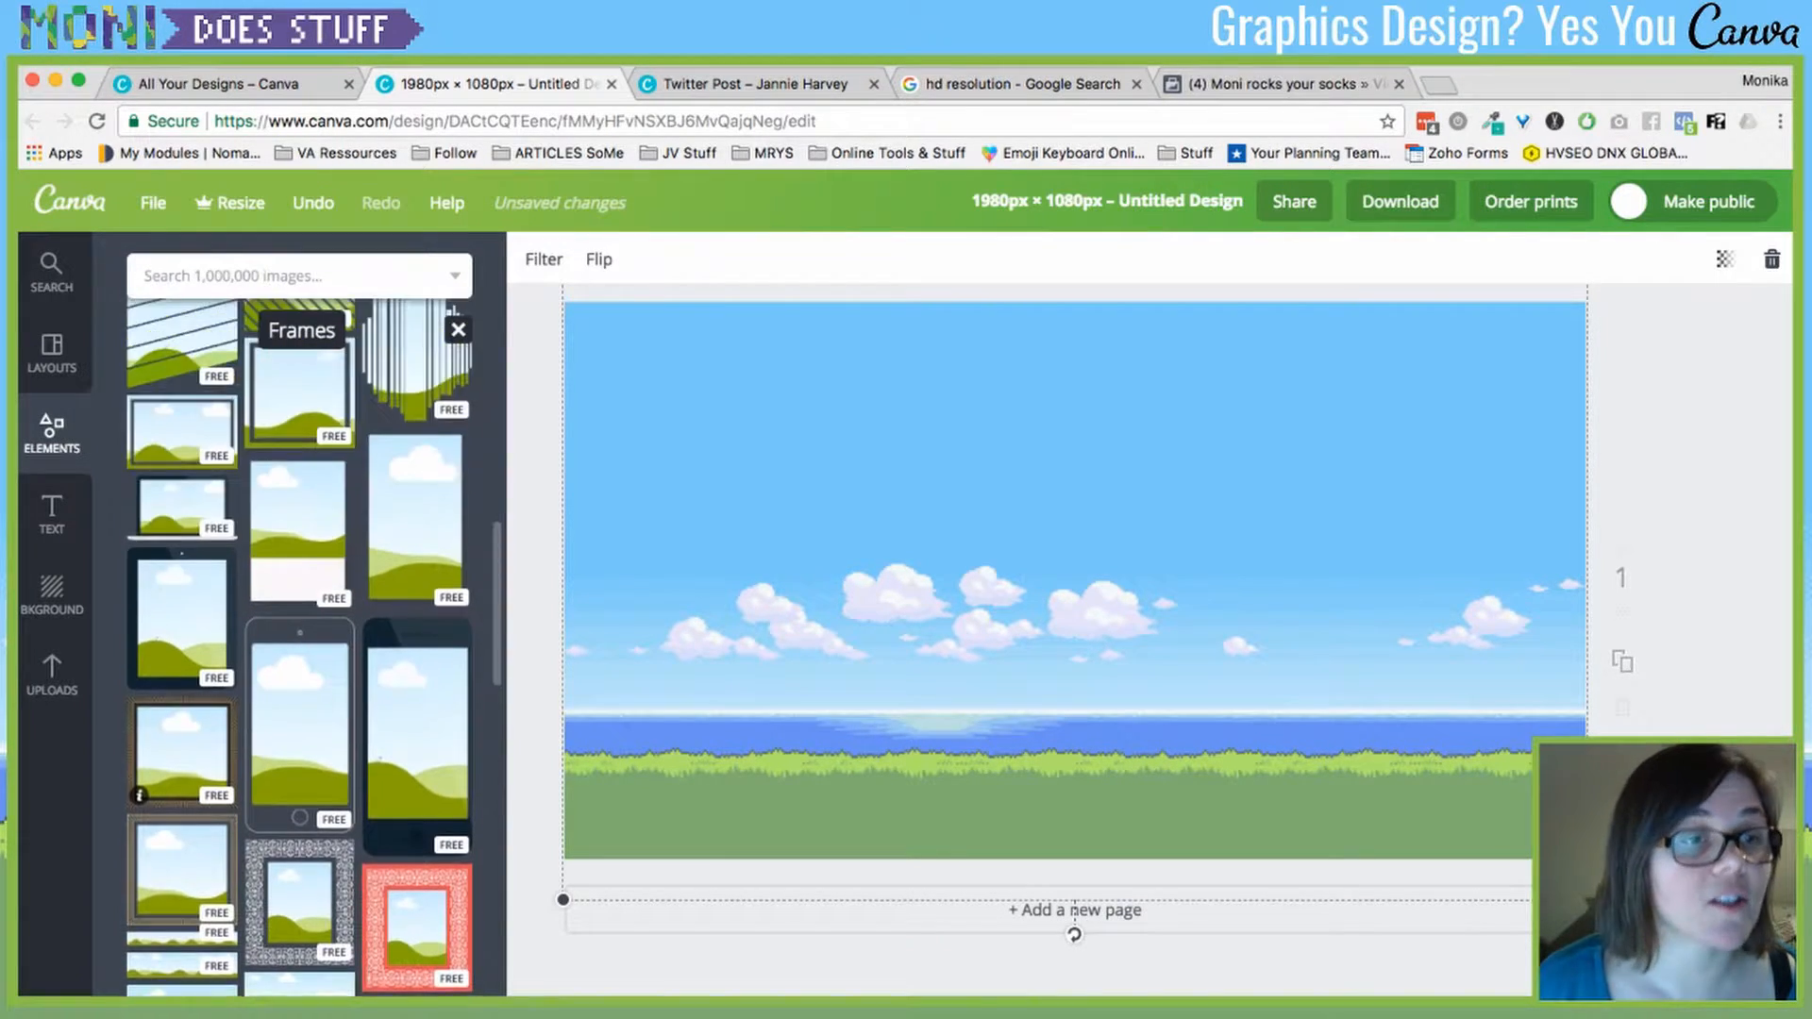
left_click(179, 514)
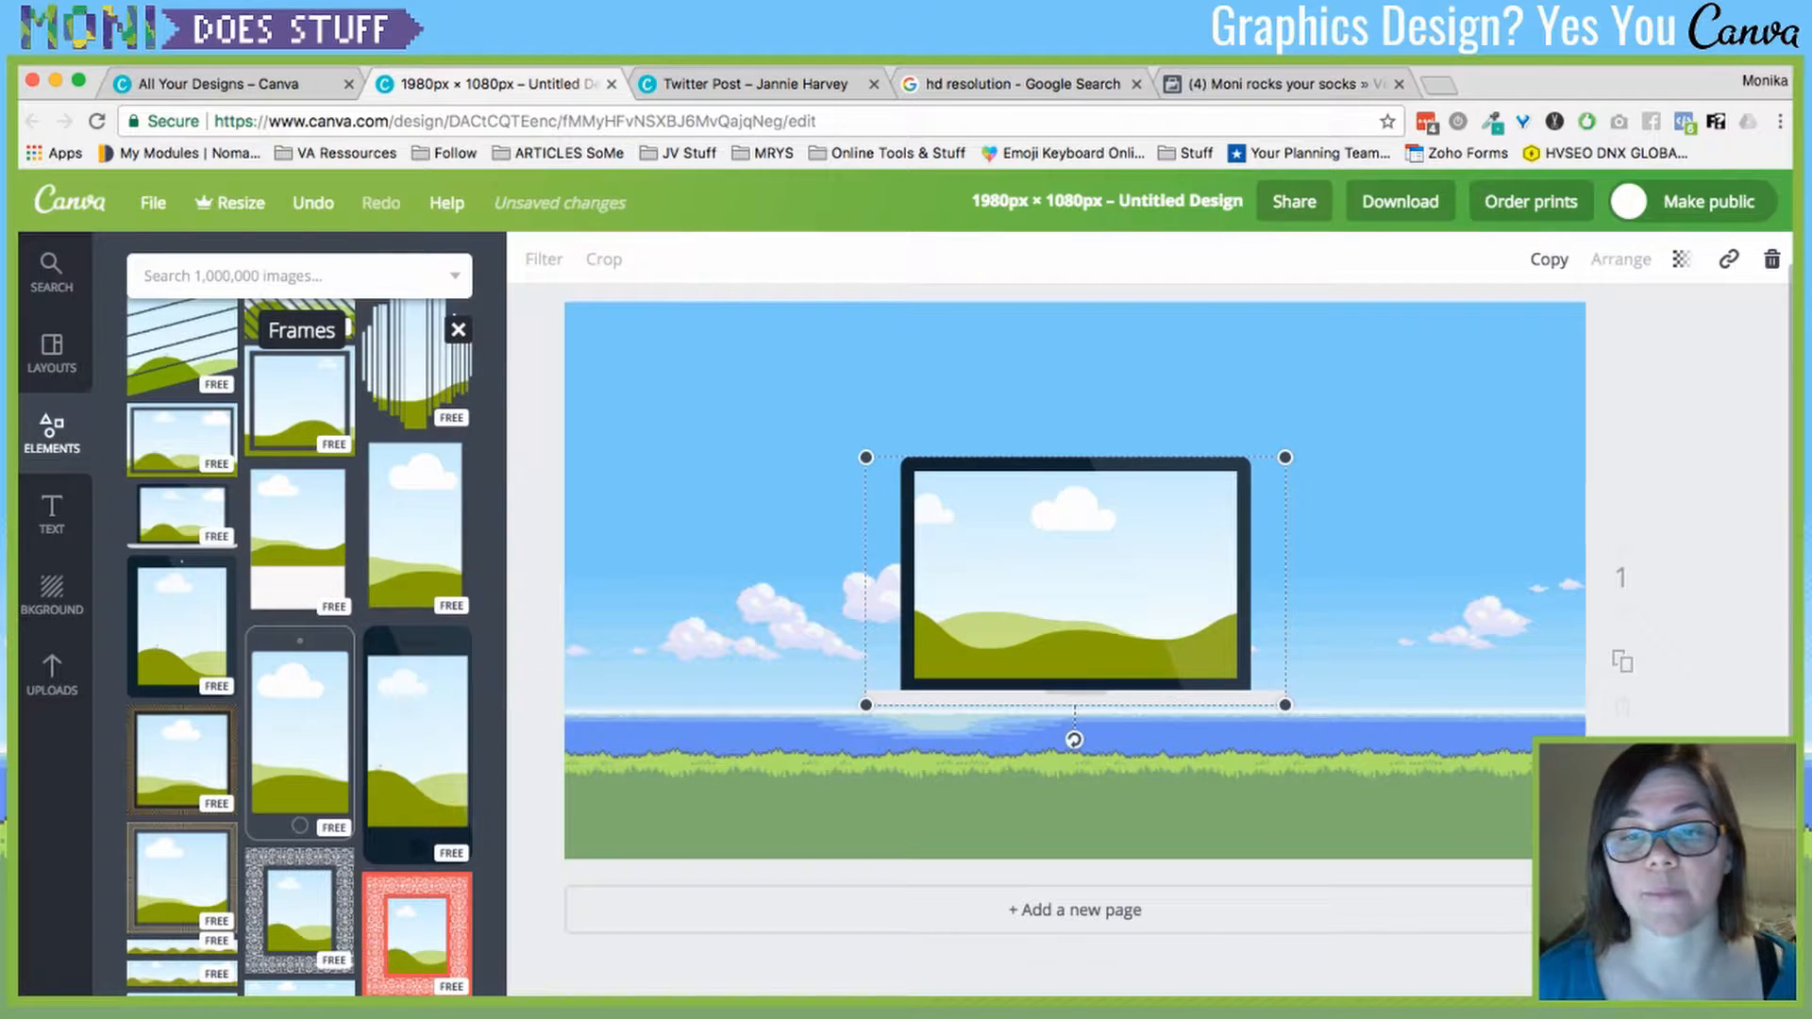
left_click_drag(865, 456, 869, 514)
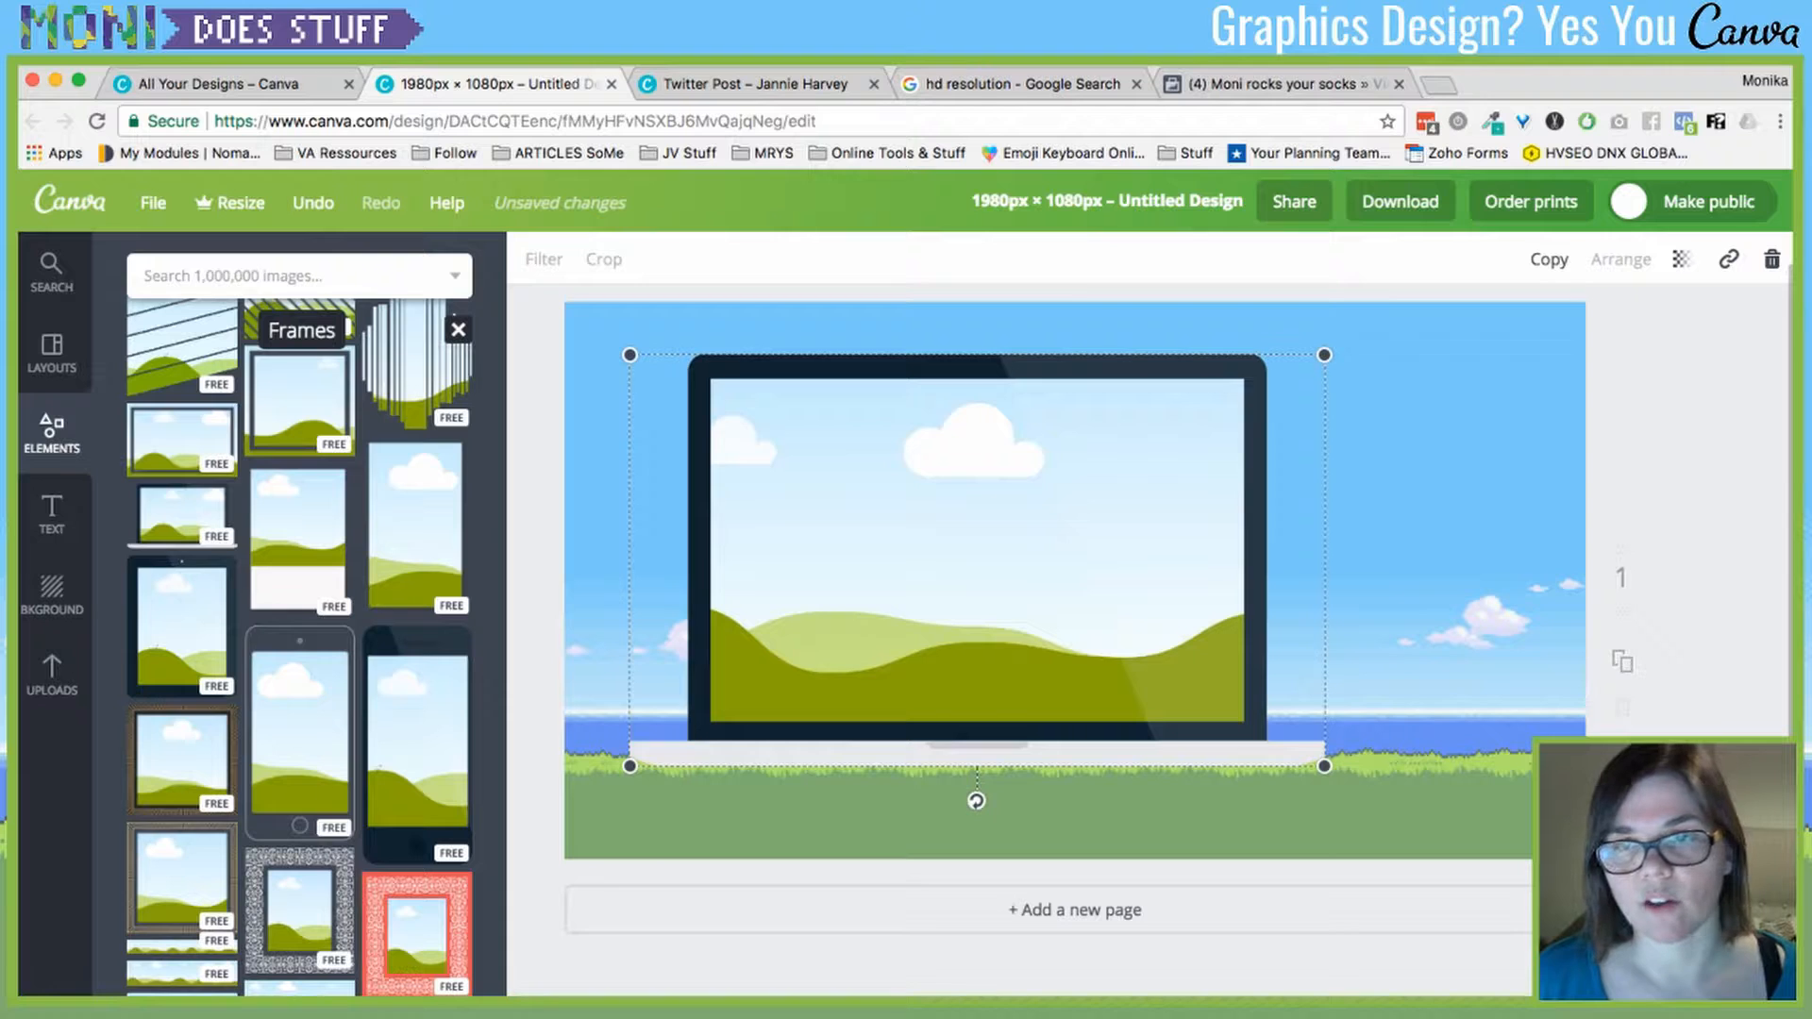
left_click_drag(1324, 355, 1433, 290)
left_click_drag(1179, 462, 1216, 513)
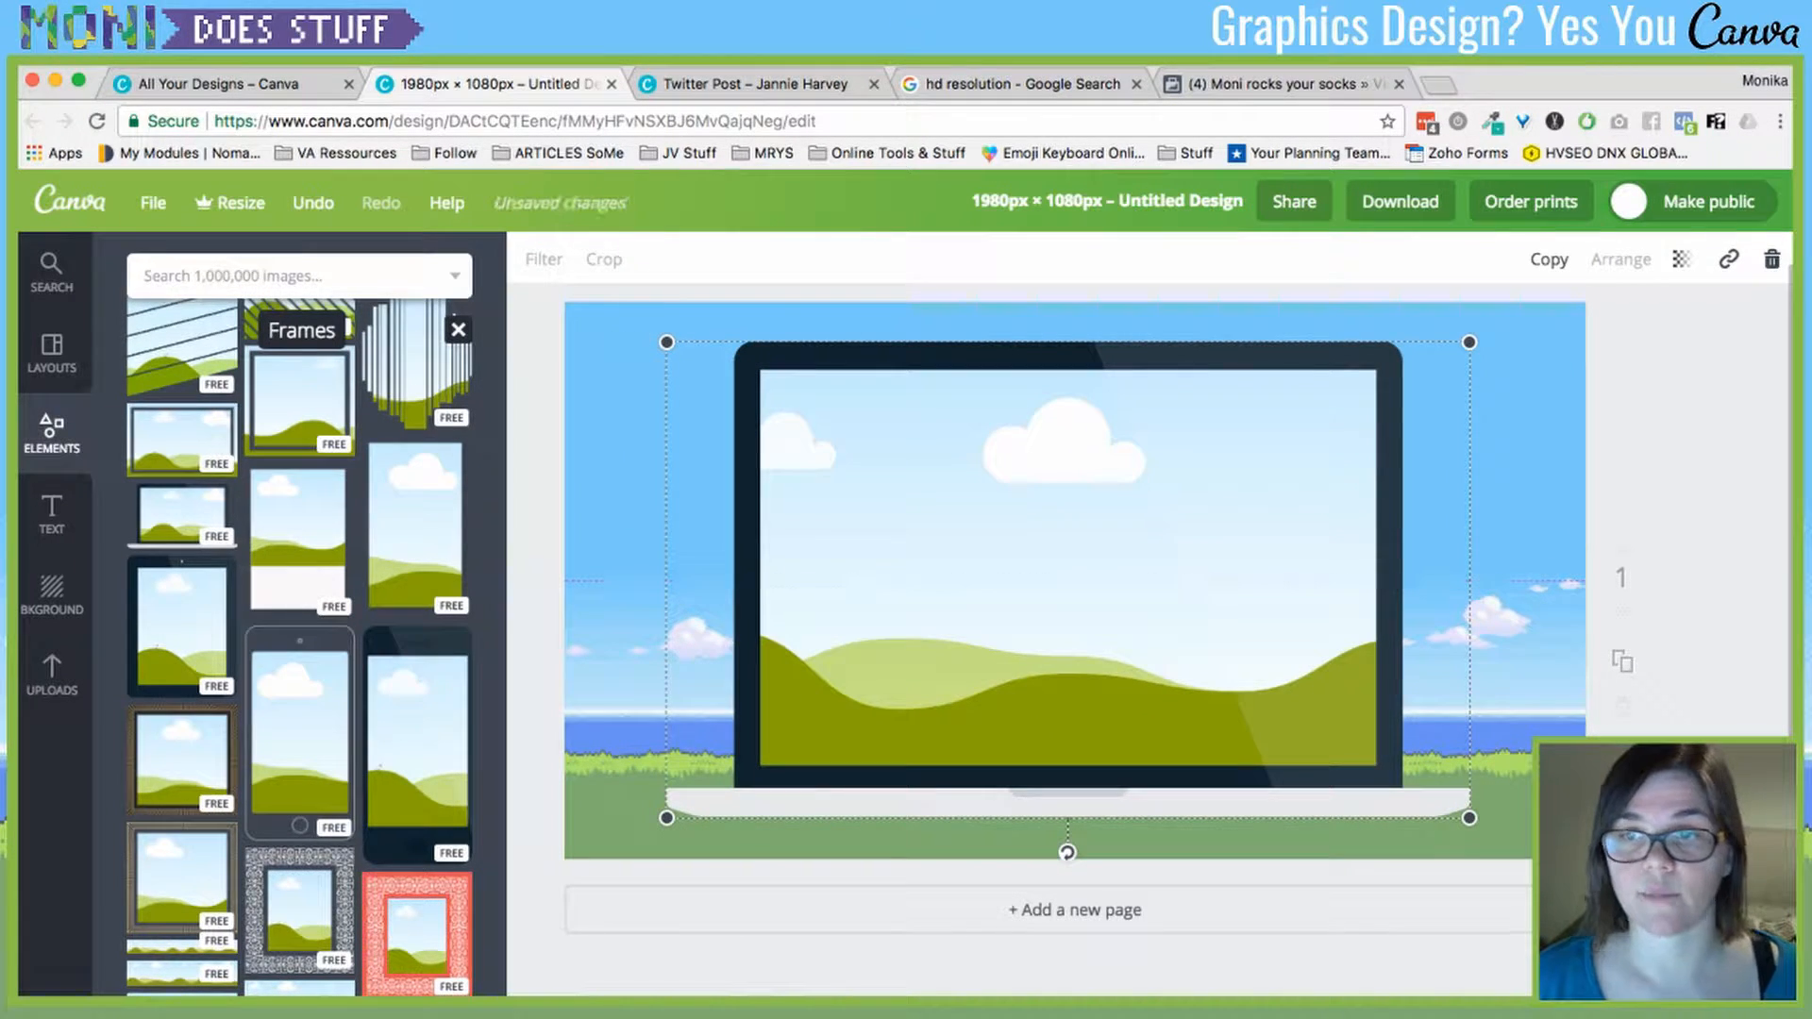
left_click(536, 603)
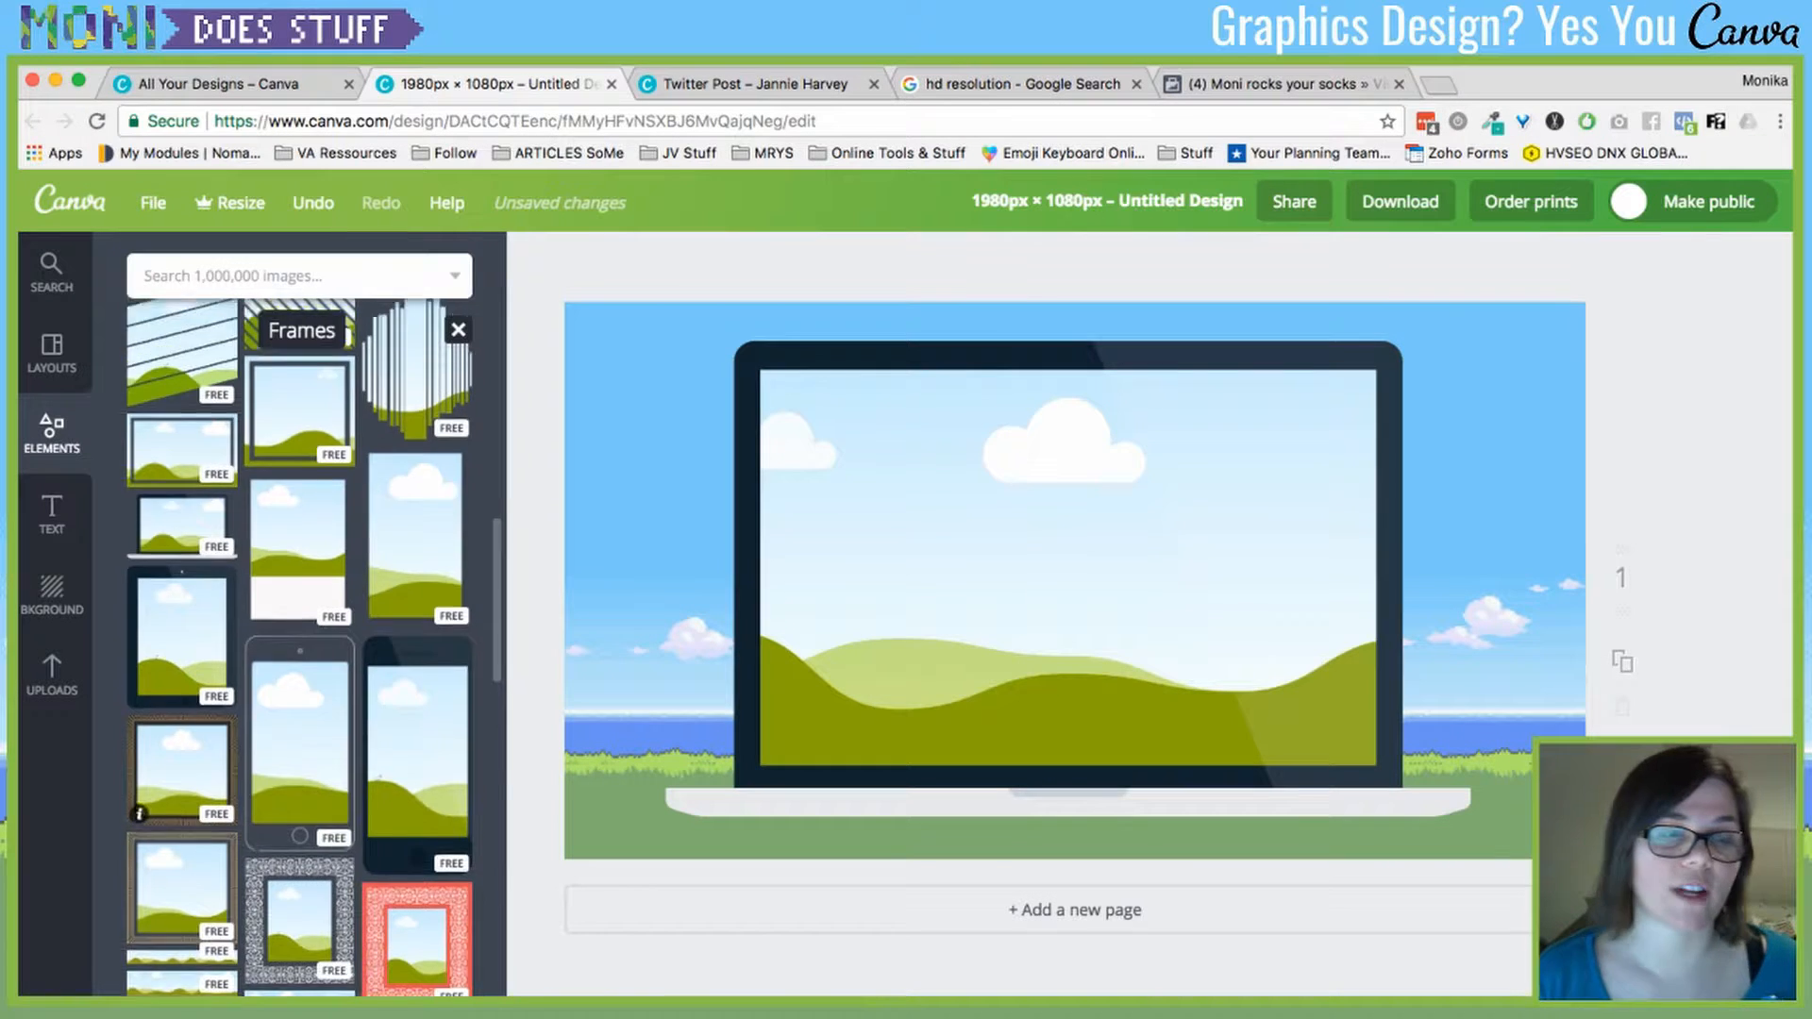
left_click(457, 329)
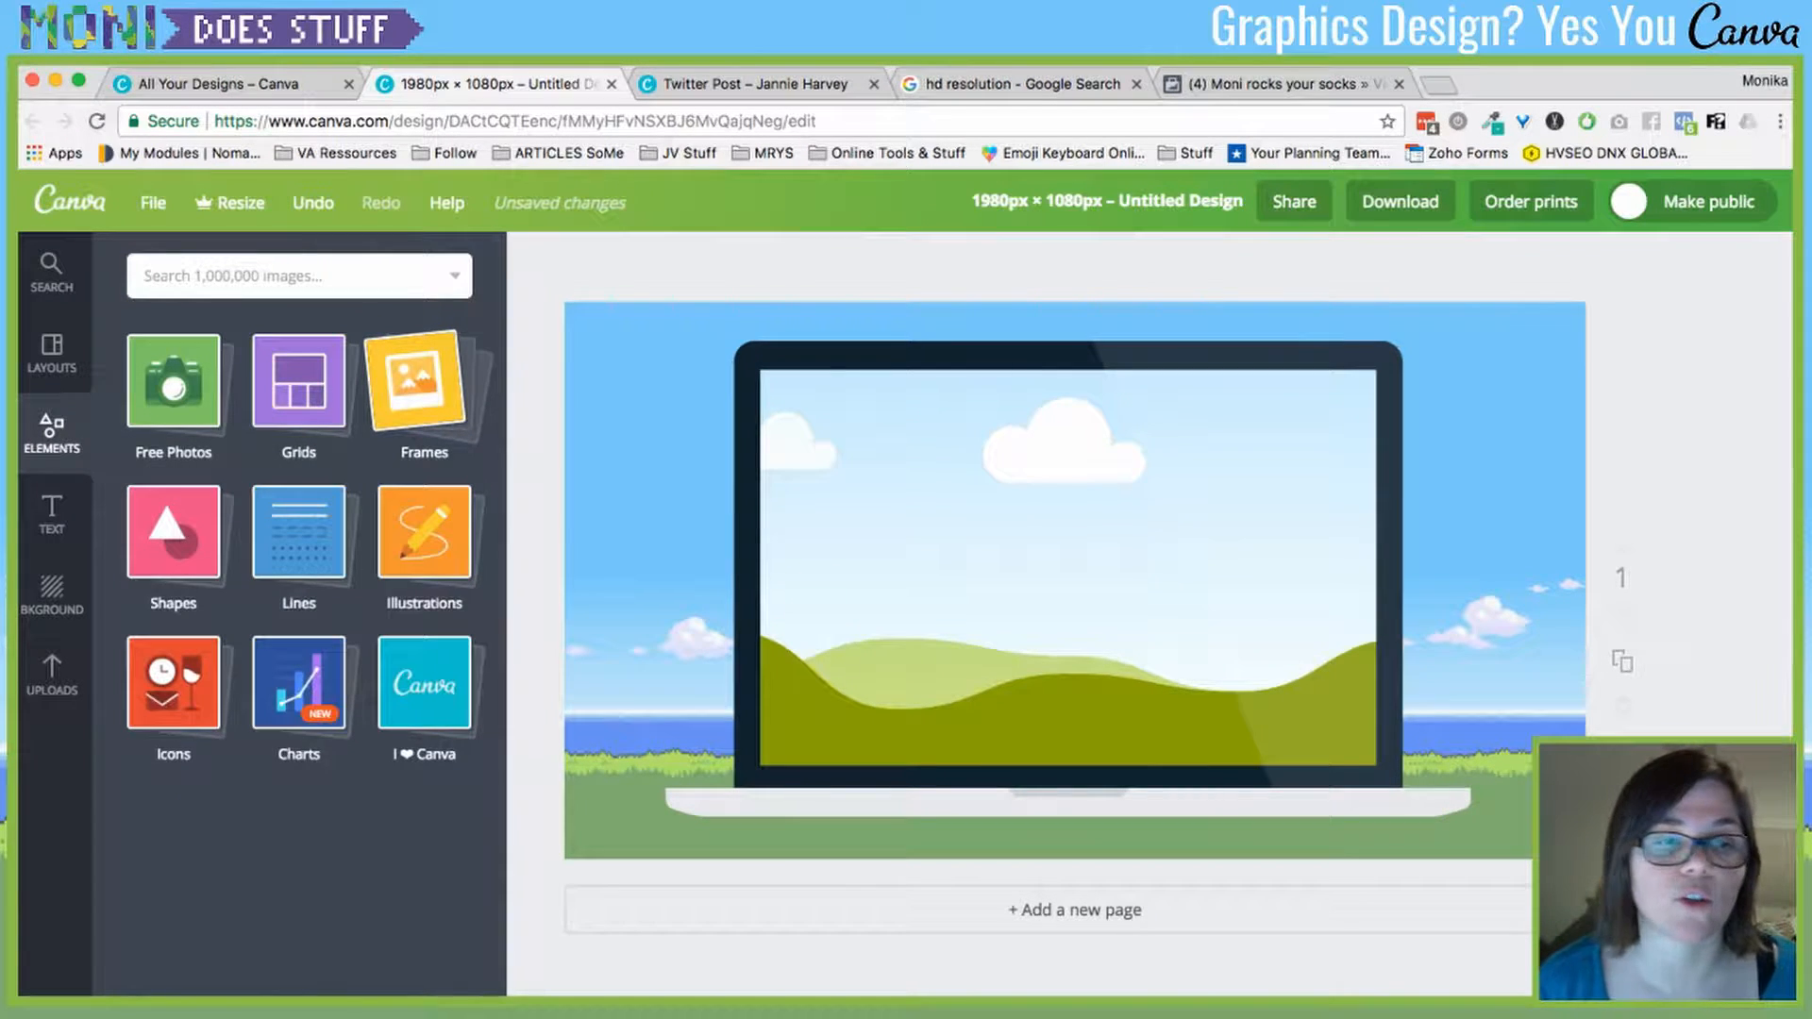
- Add the pixel avatar from Uploads, shrink it, and place it at the page's lower left
left_click(52, 675)
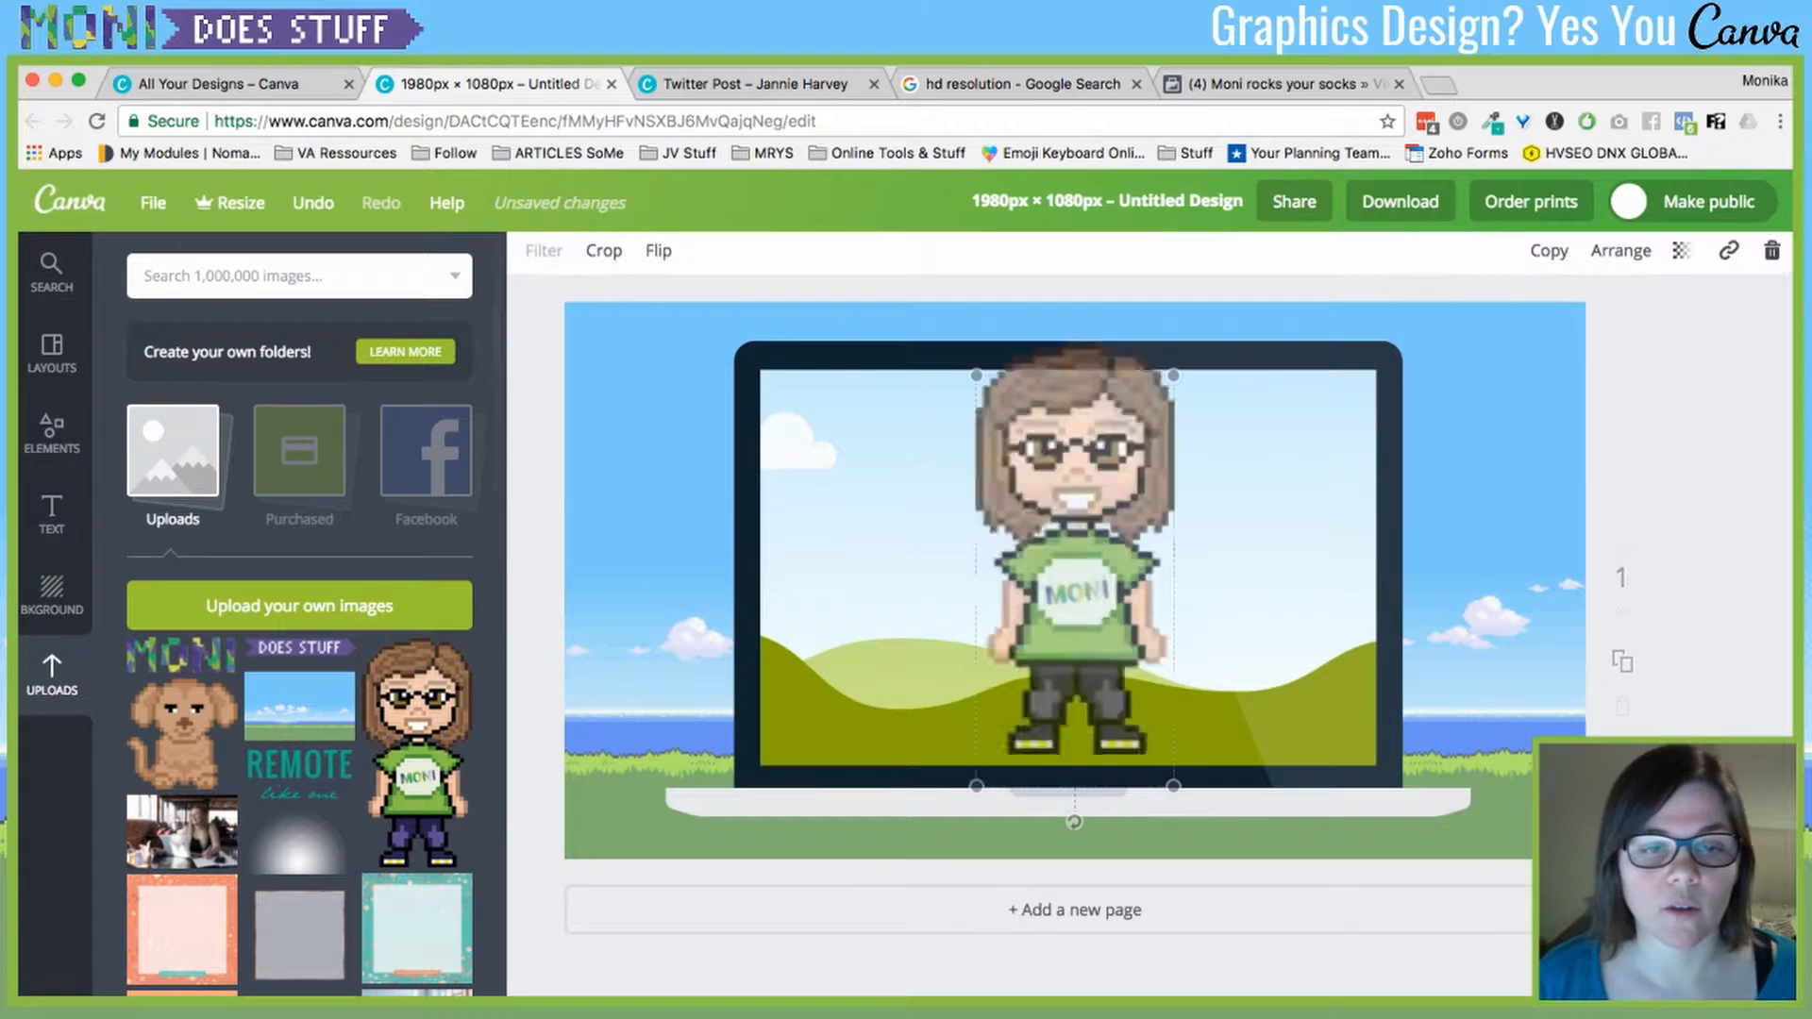
left_click(416, 751)
left_click_drag(1074, 580, 674, 596)
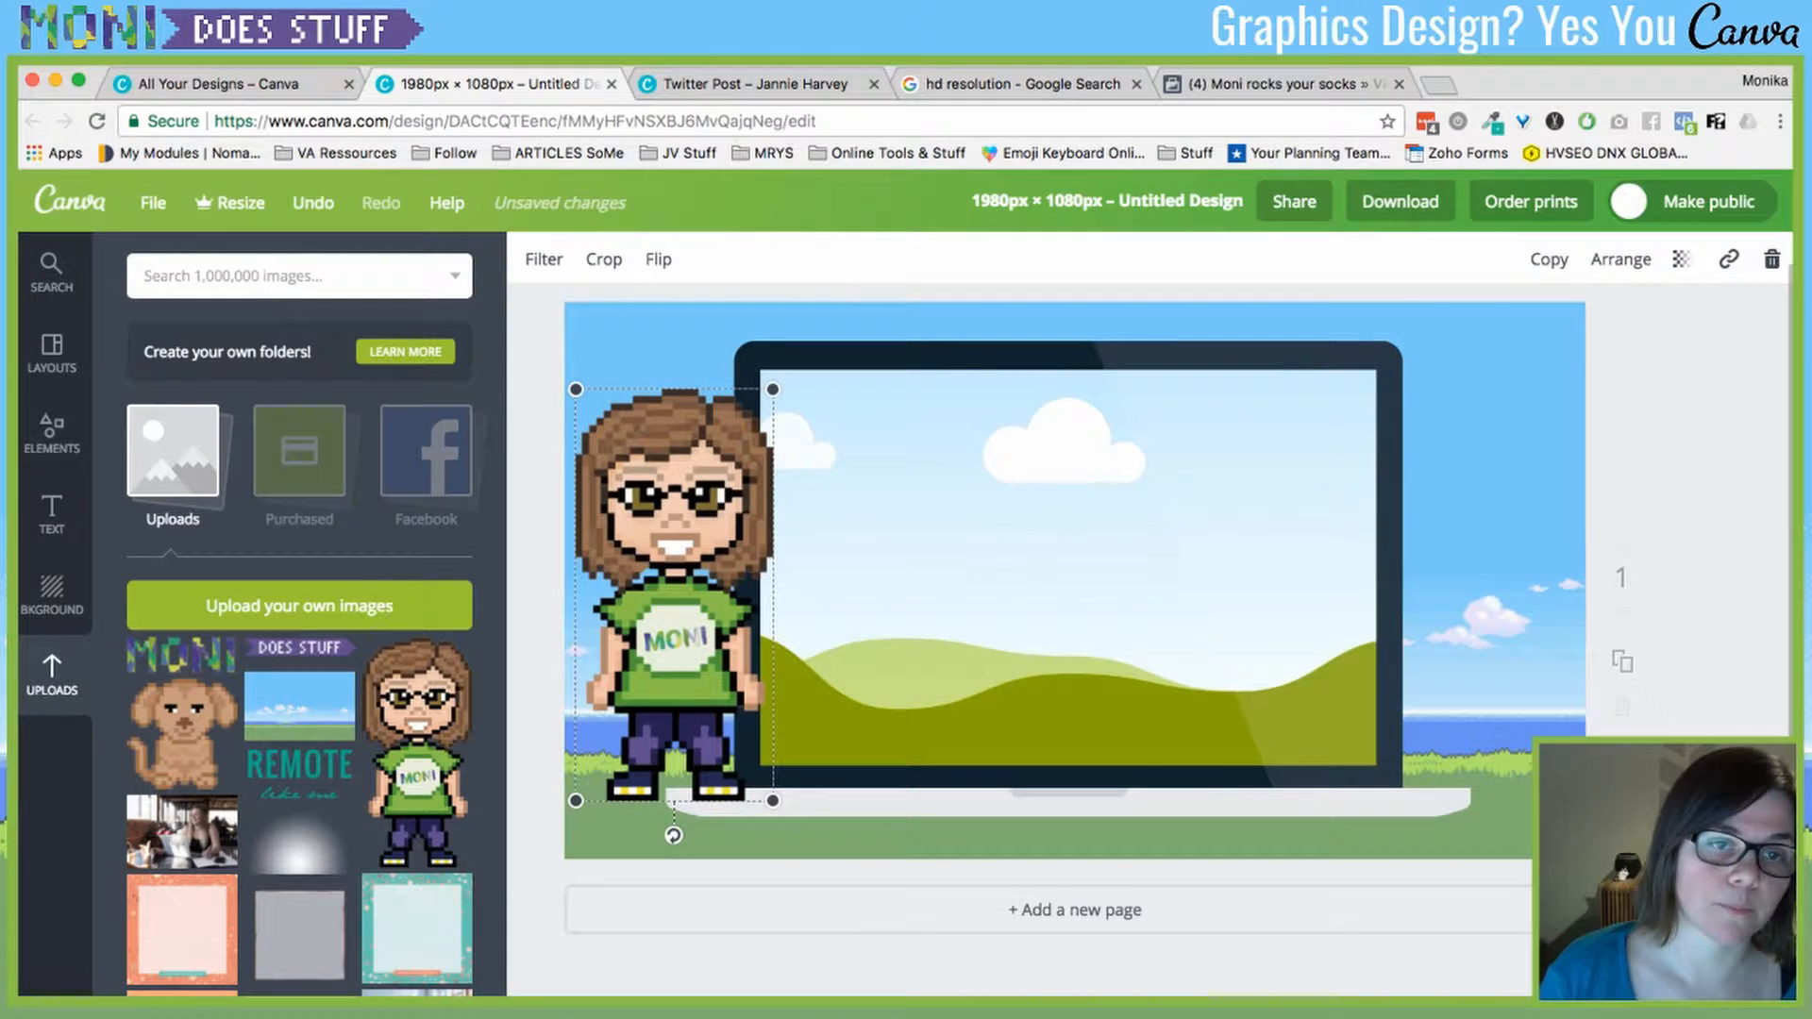
left_click_drag(577, 392, 671, 595)
left_click_drag(717, 699, 652, 721)
- Add the pixel dog, shrink it, and position it at the lower right of the laptop
left_click(182, 731)
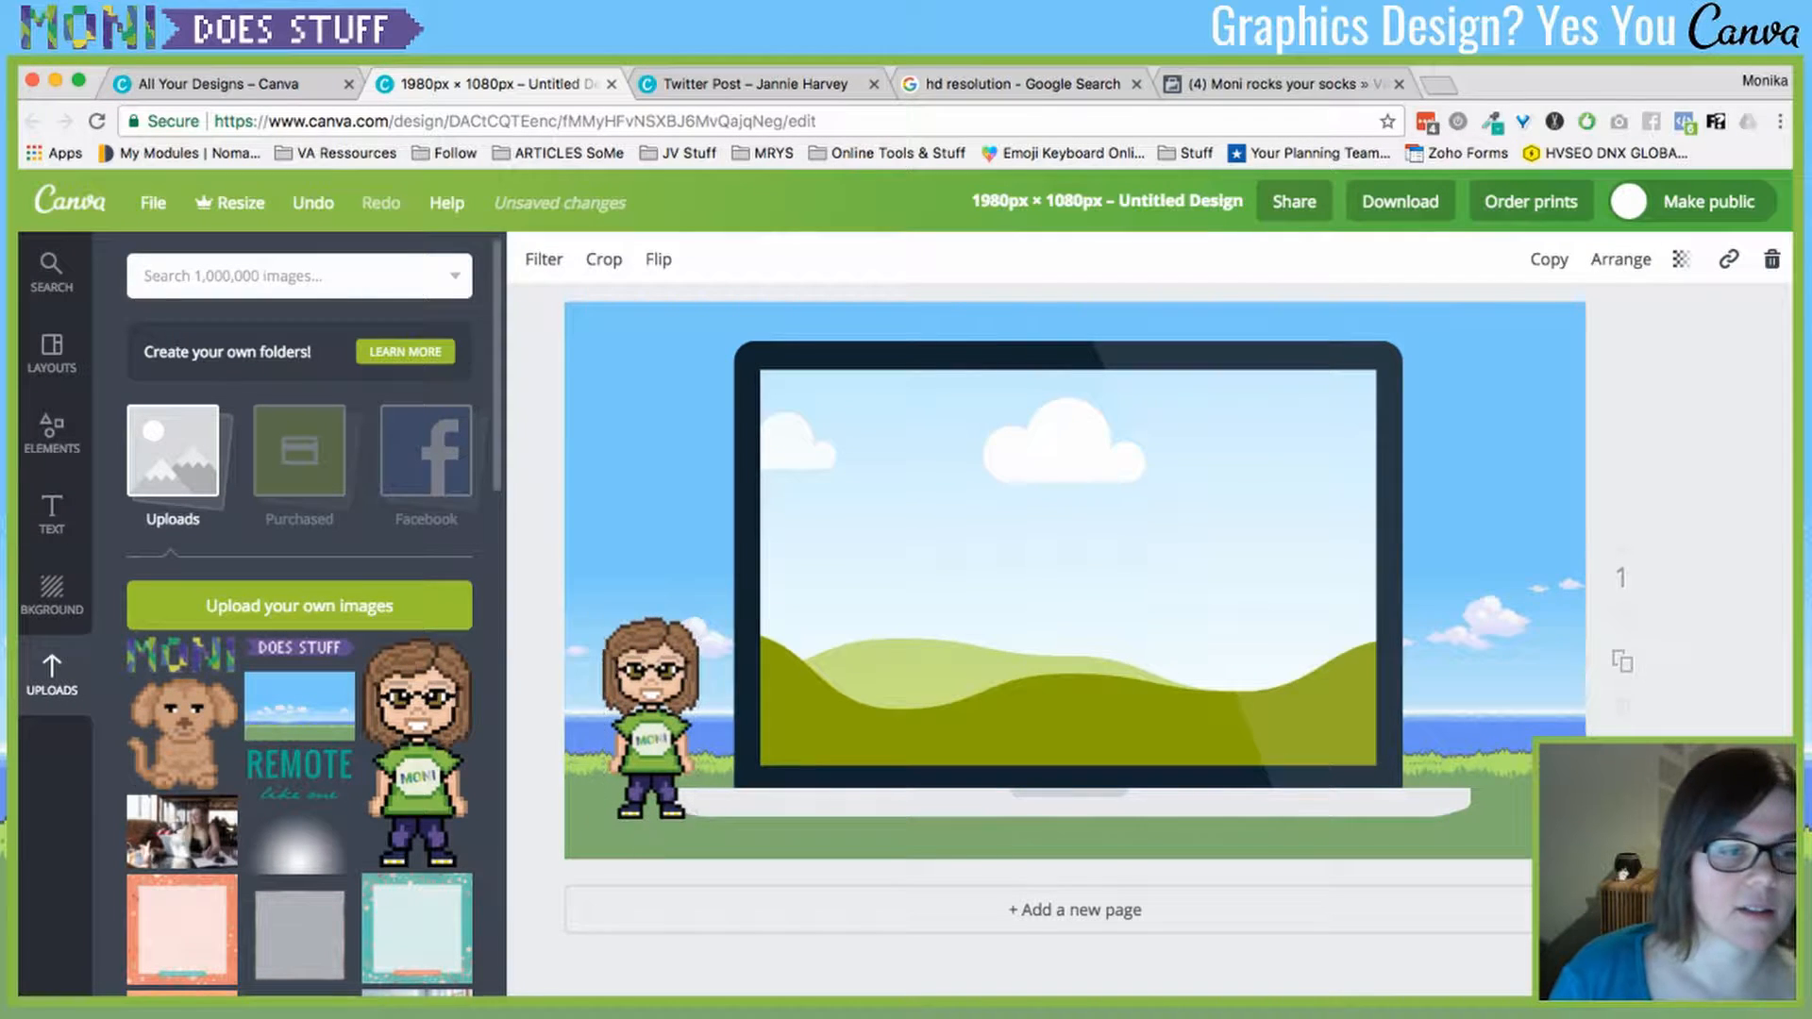
left_click_drag(910, 415, 1109, 616)
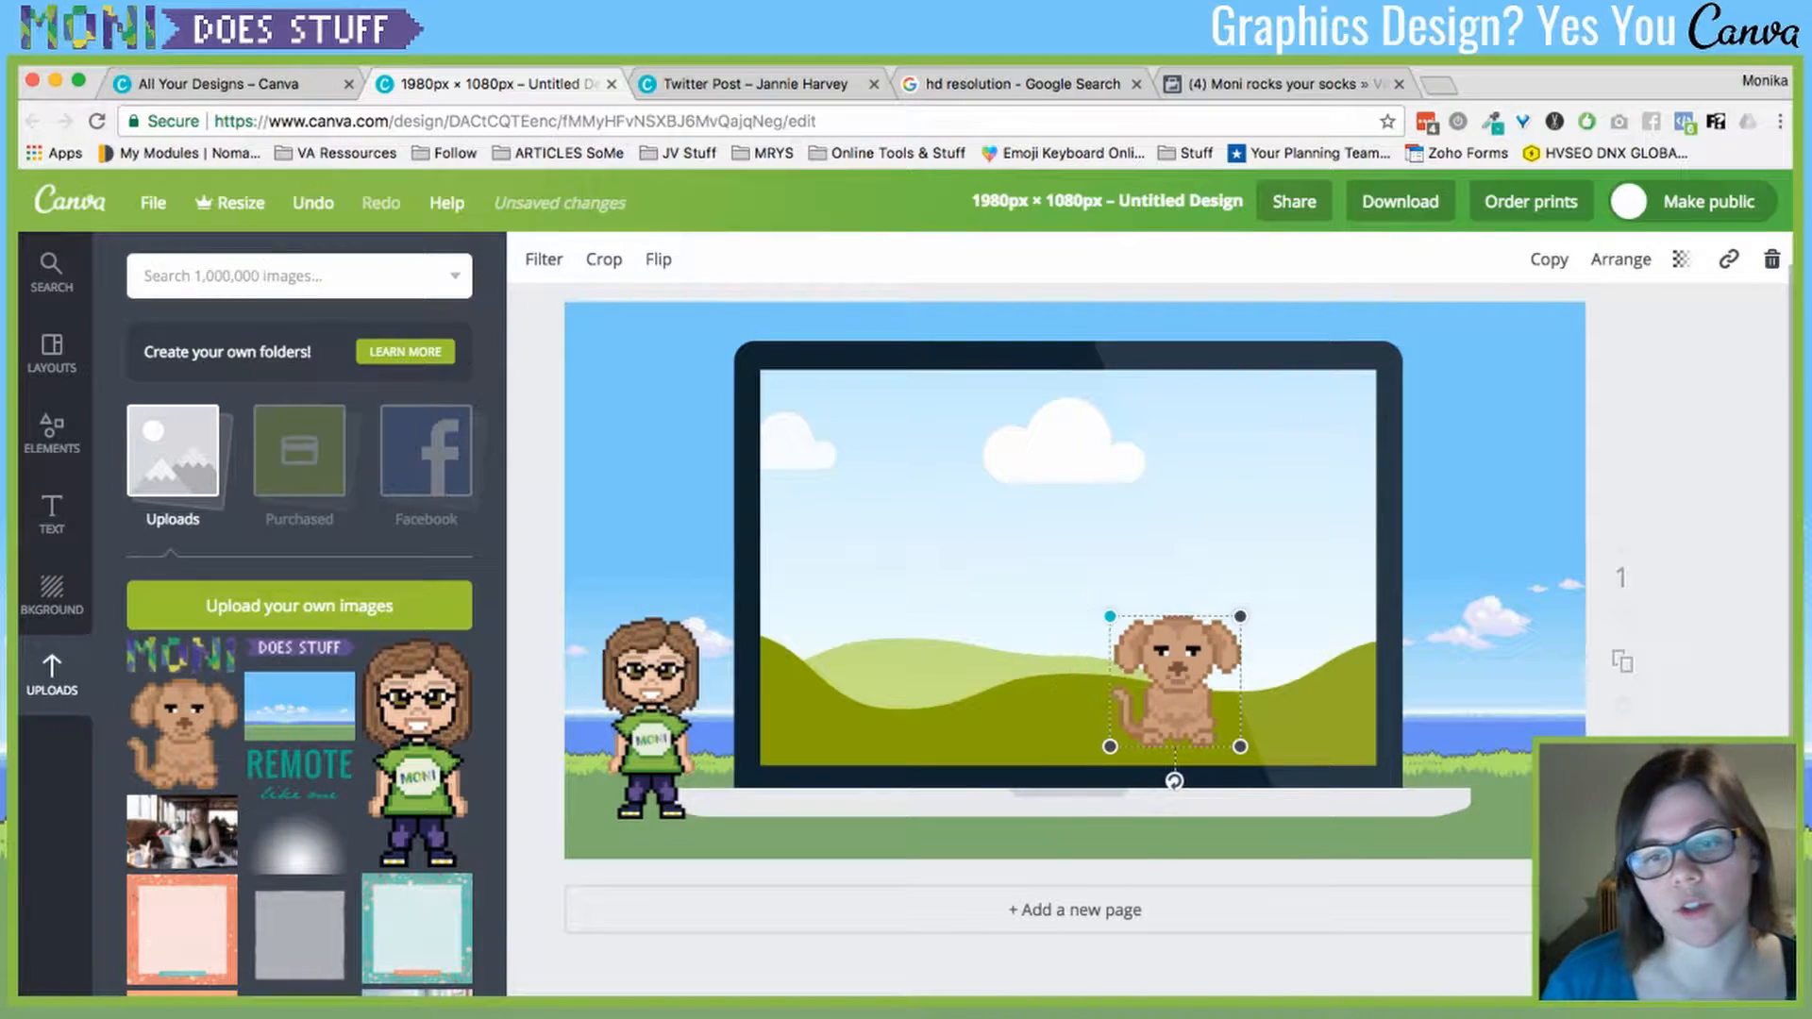
left_click_drag(1165, 672, 1488, 765)
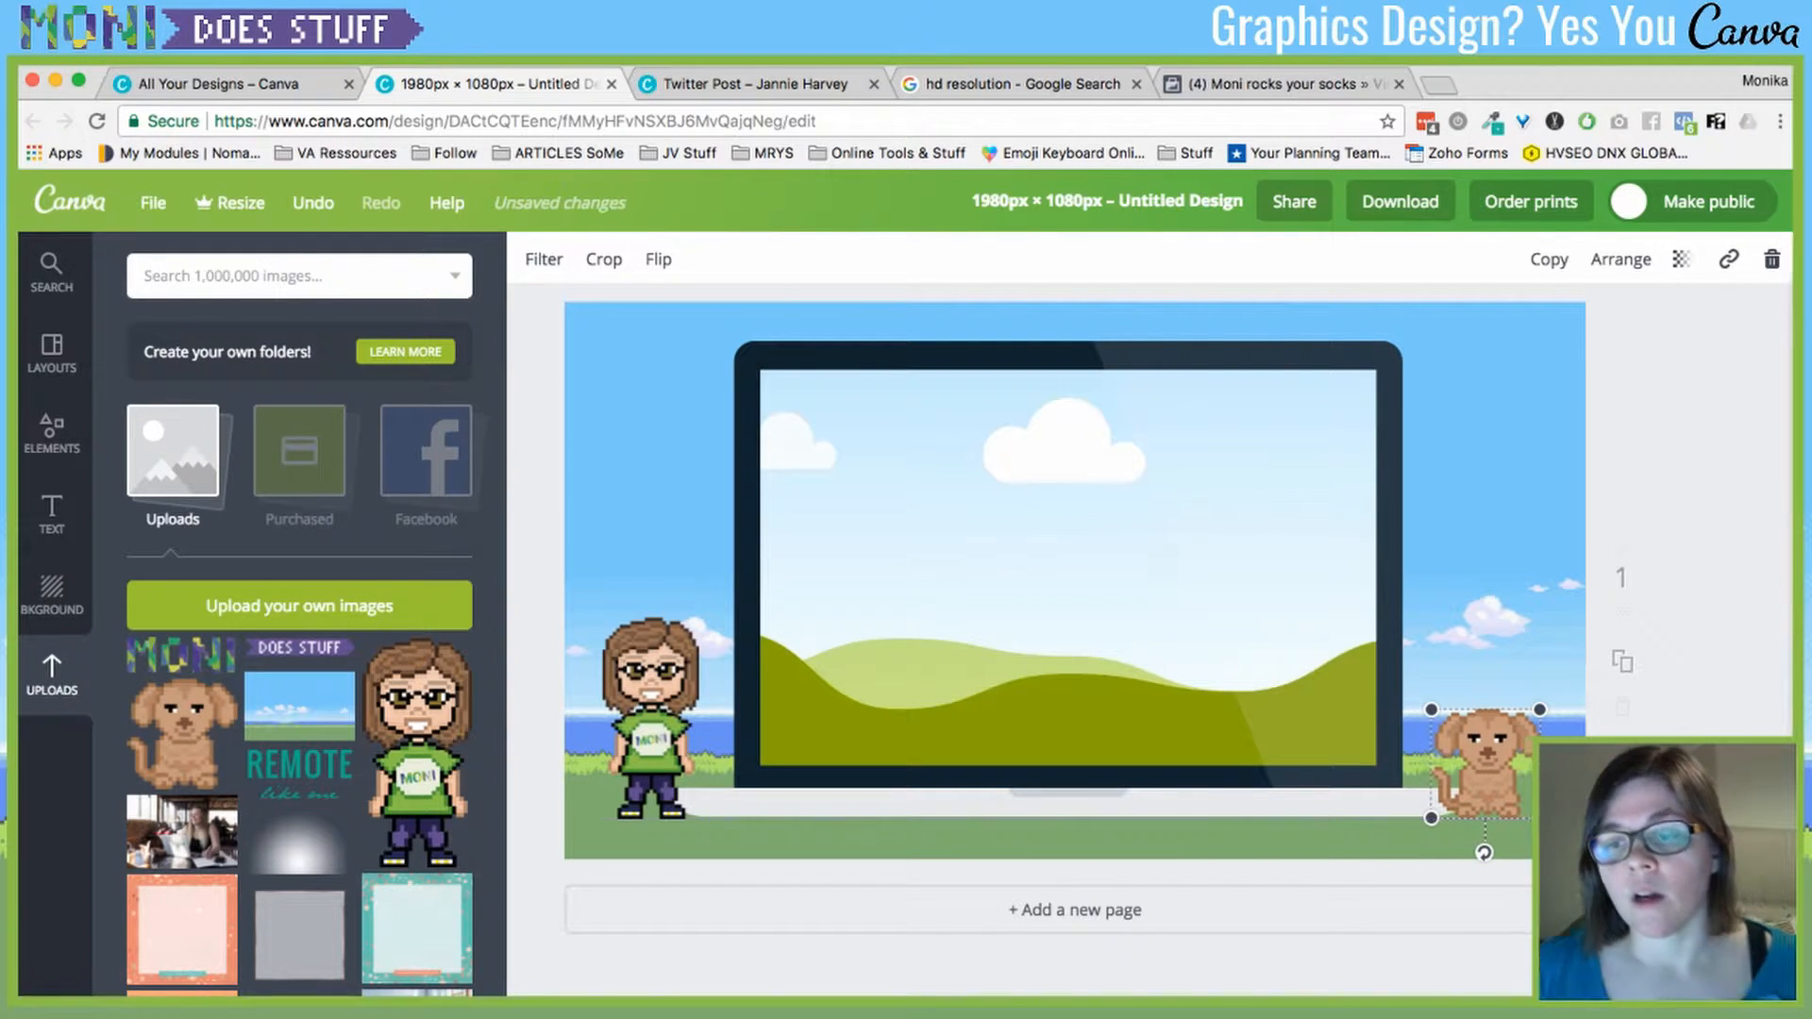
left_click(1647, 812)
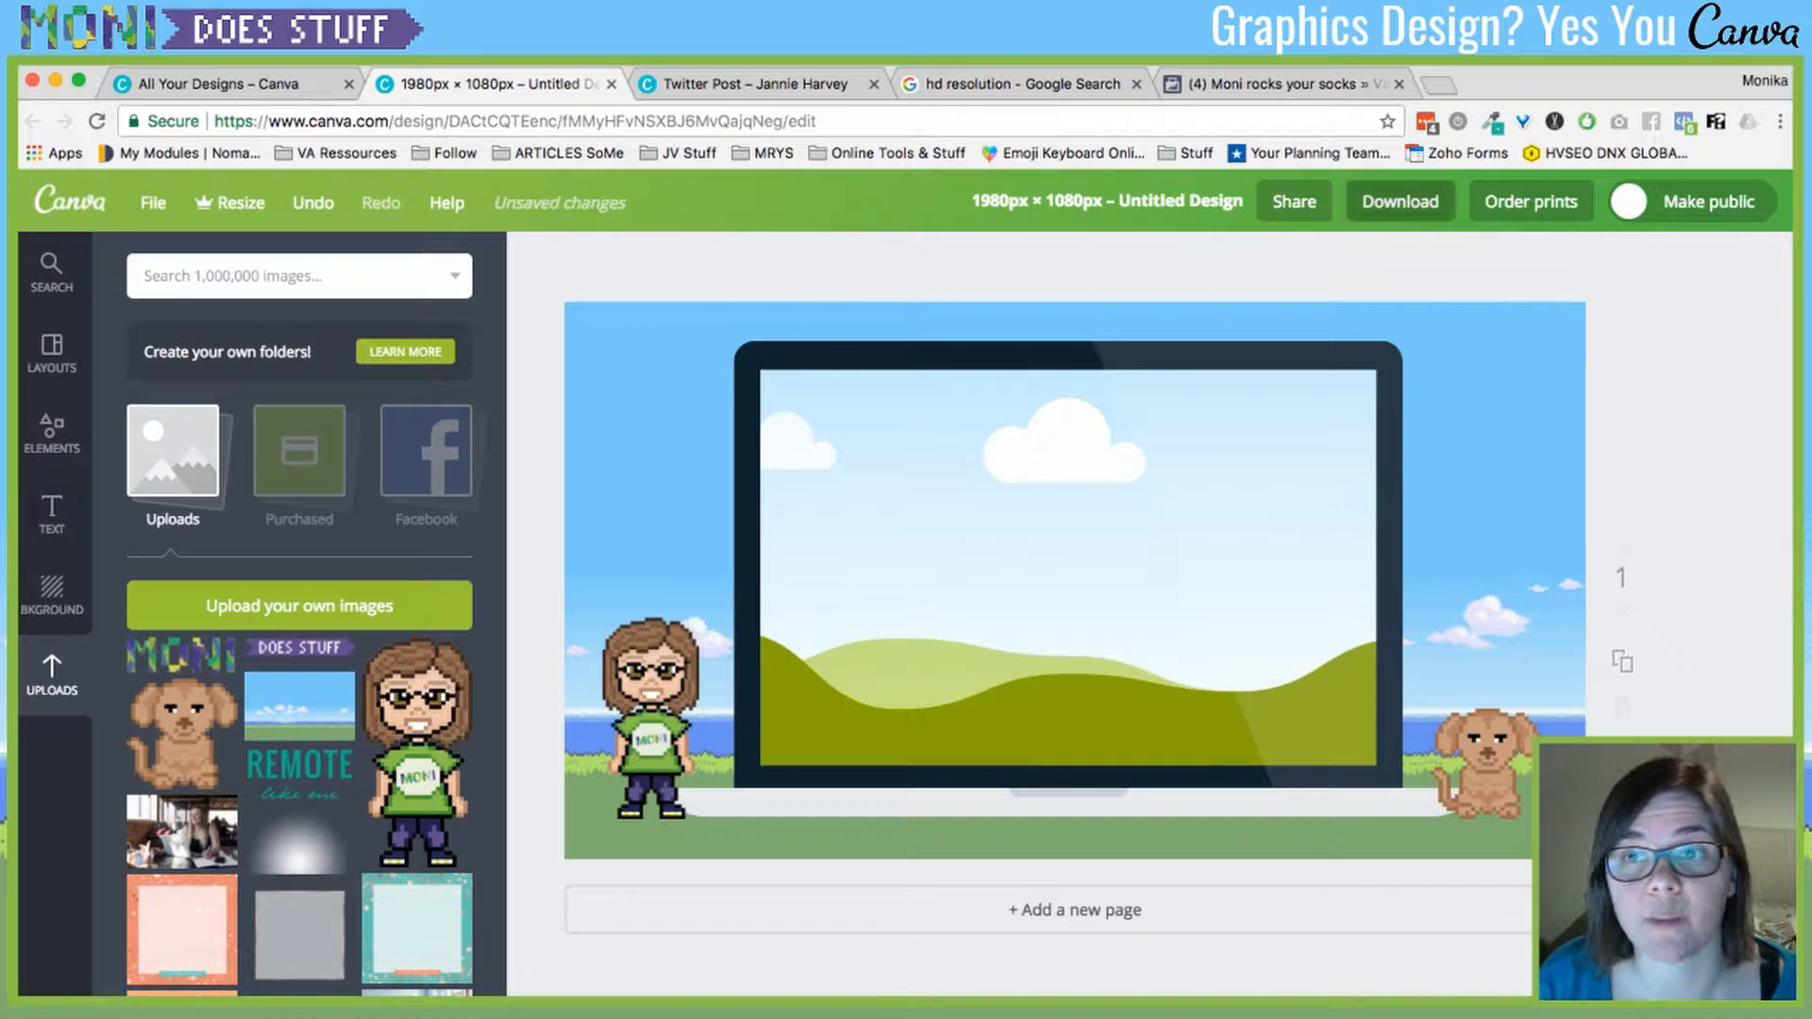
- Glance at the Download options, then nudge the laptop frame and pixel dog slightly lower
left_click(1400, 201)
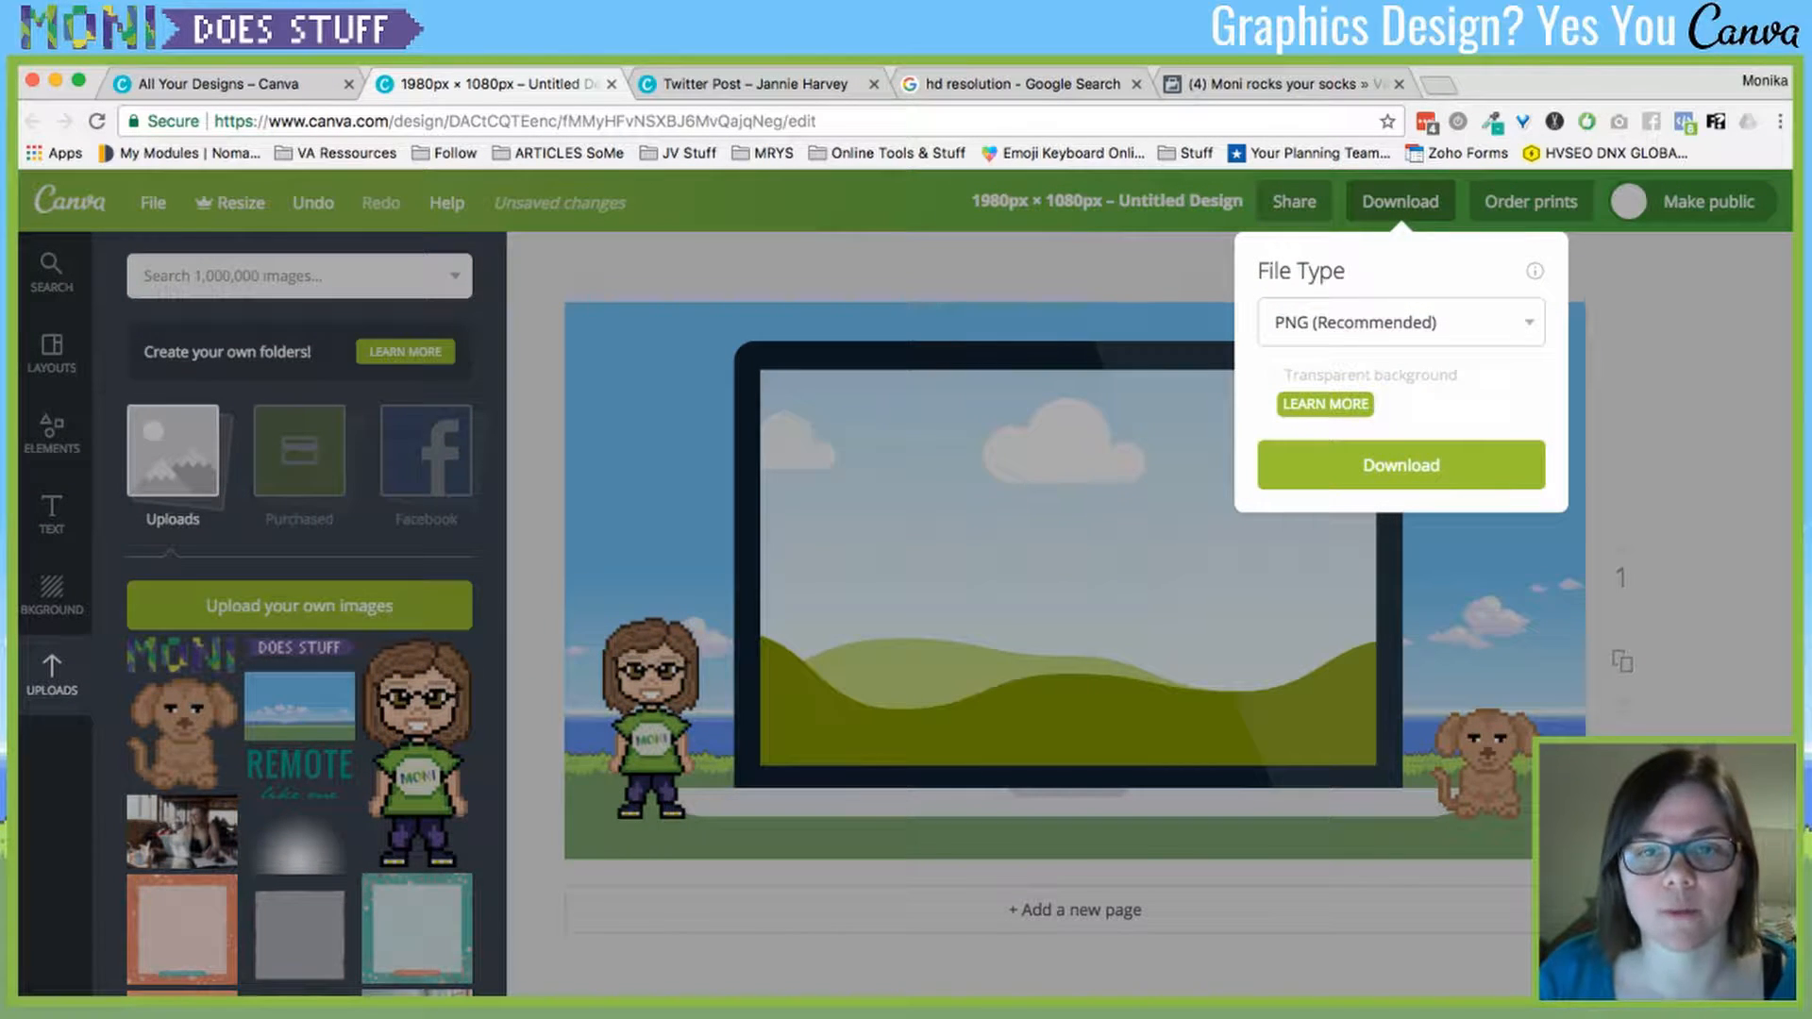
key("Escape")
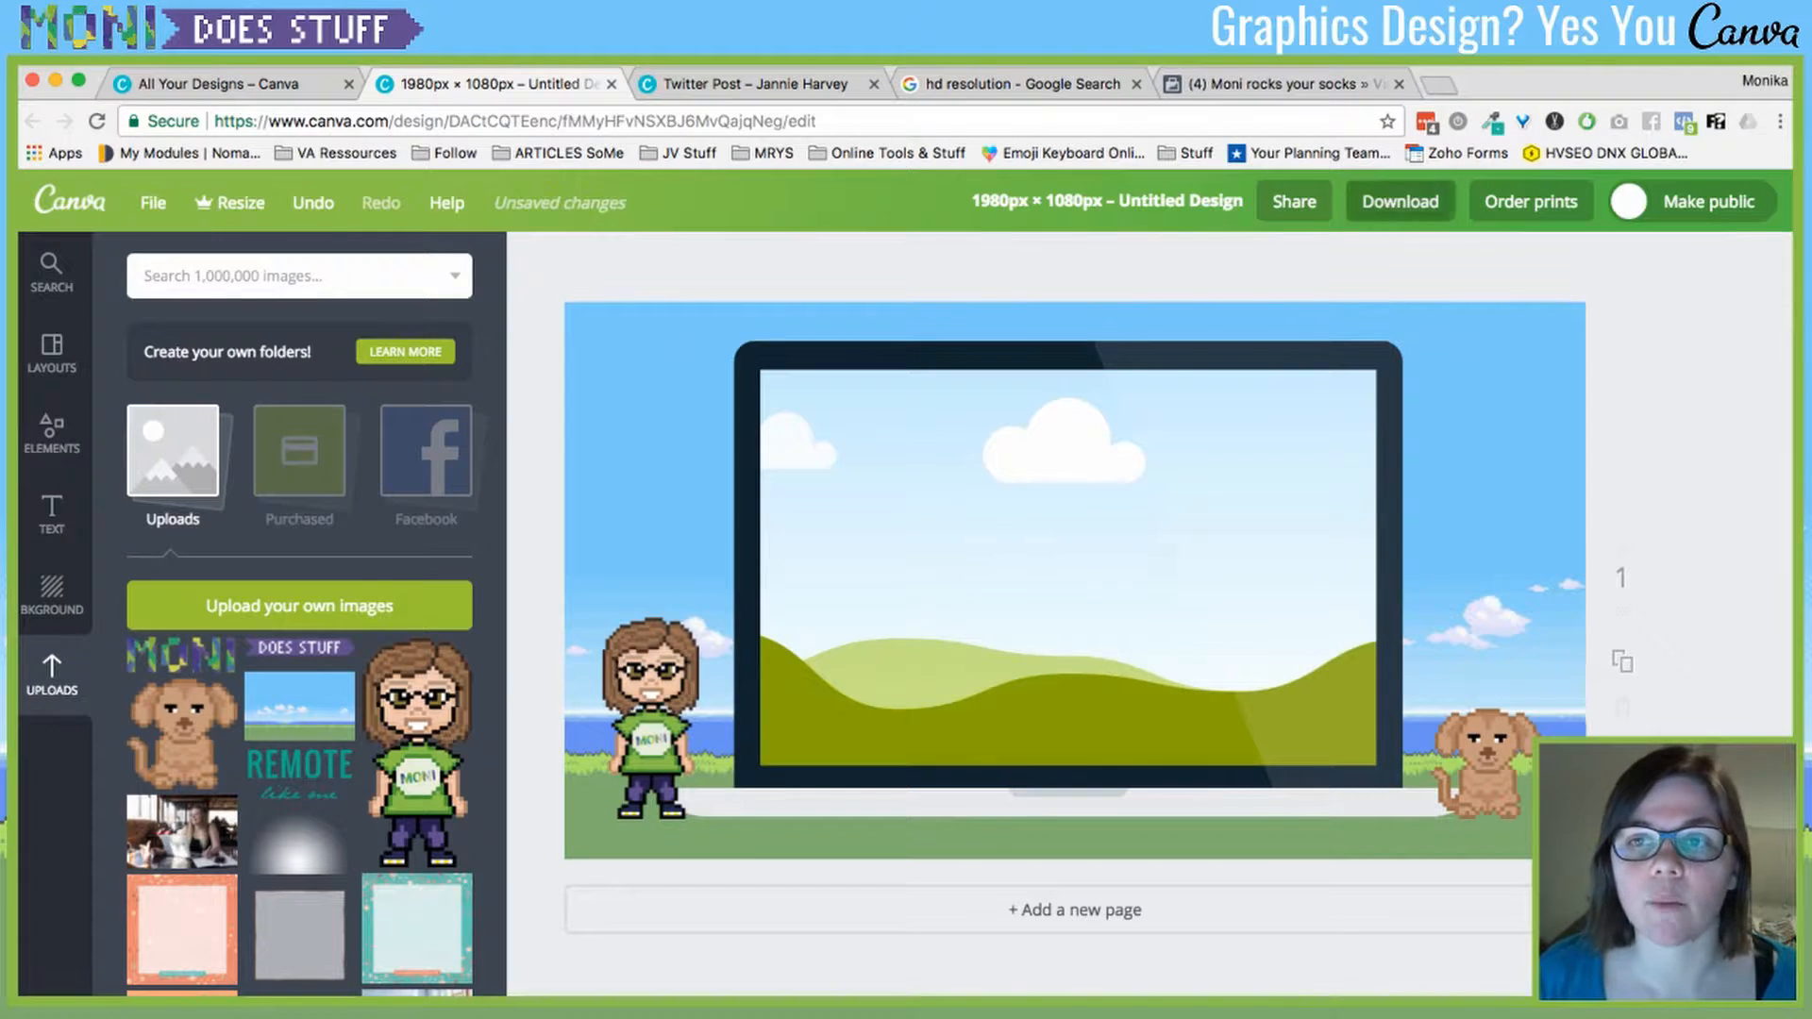
left_click(1400, 201)
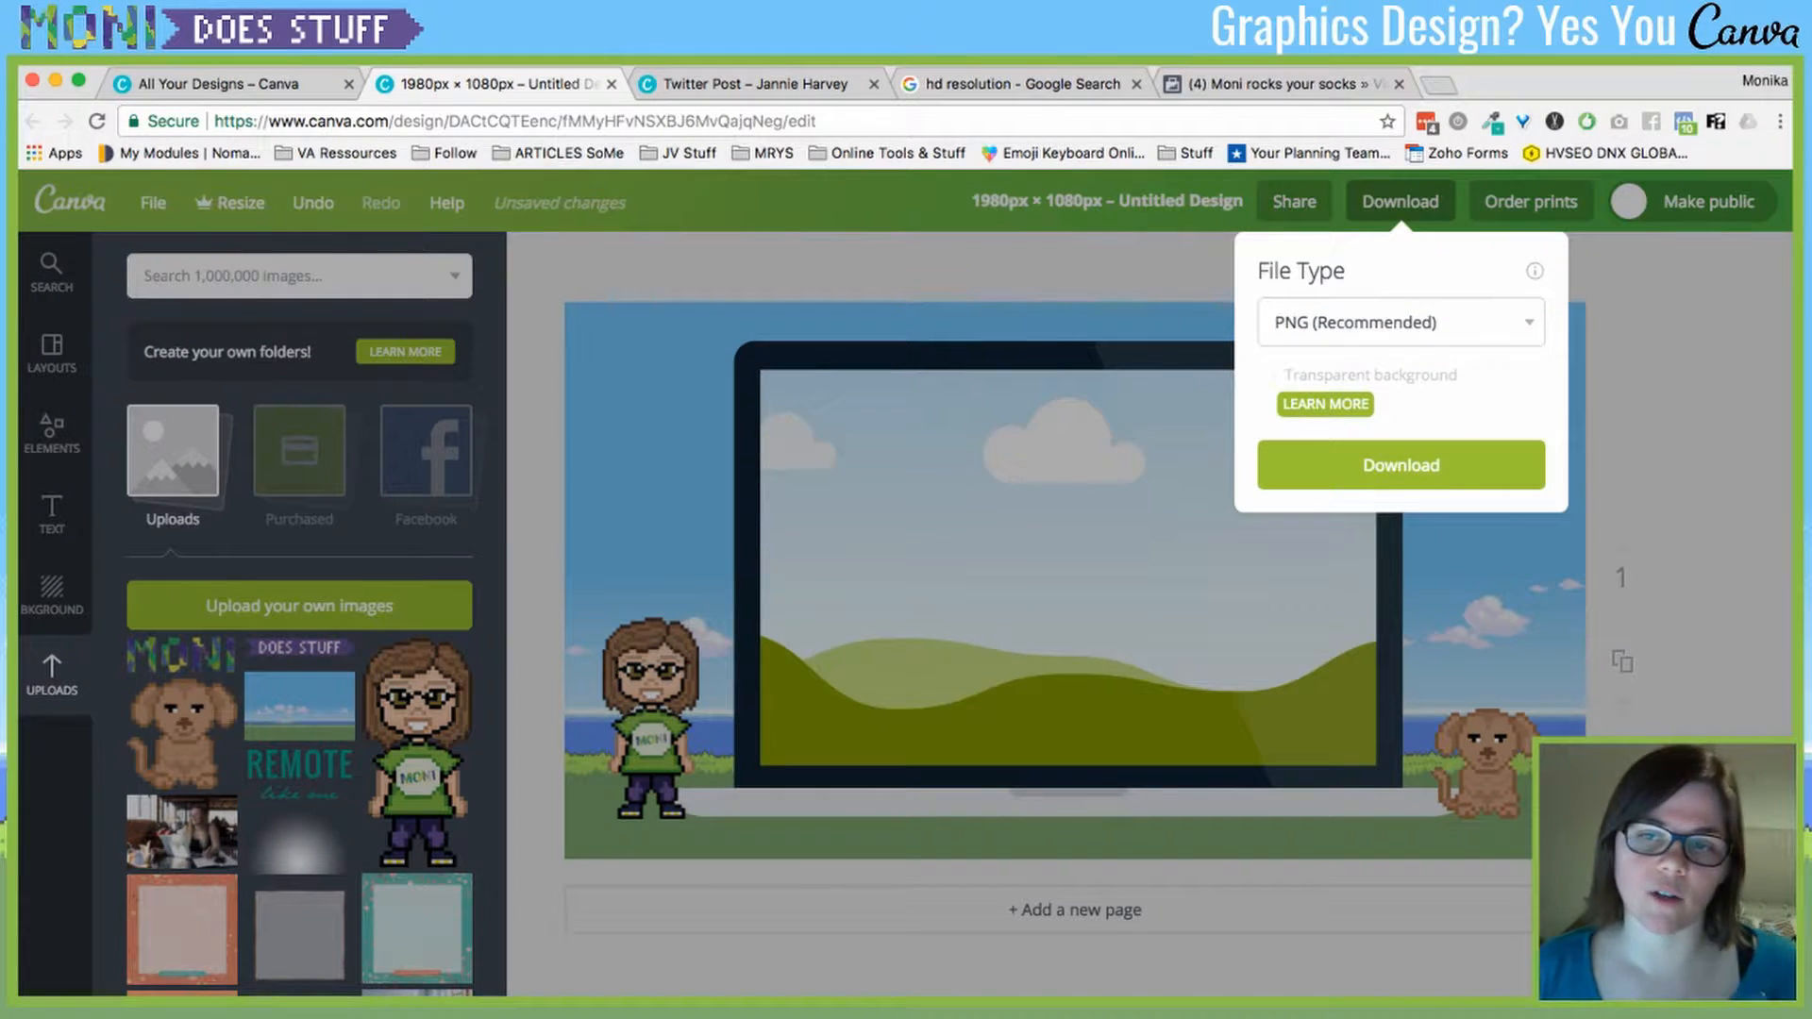
left_click(1400, 466)
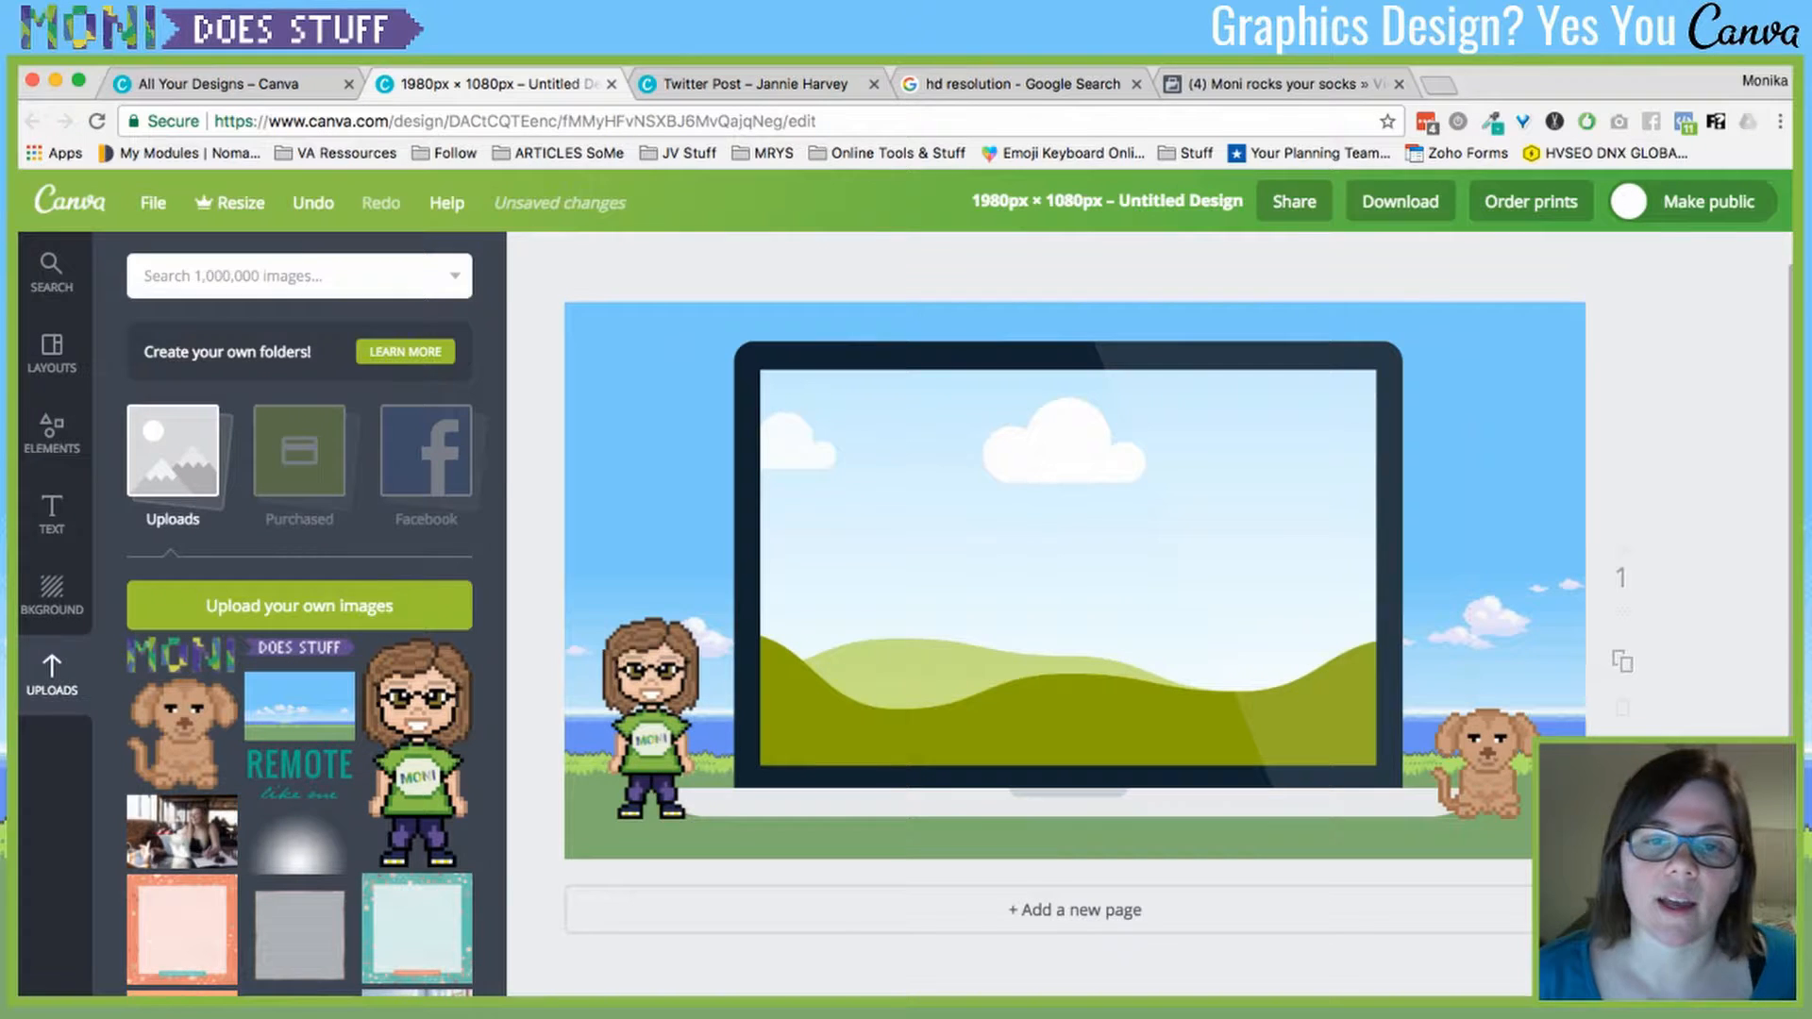
left_click_drag(1067, 568, 1057, 589)
left_click_drag(1486, 764, 1490, 785)
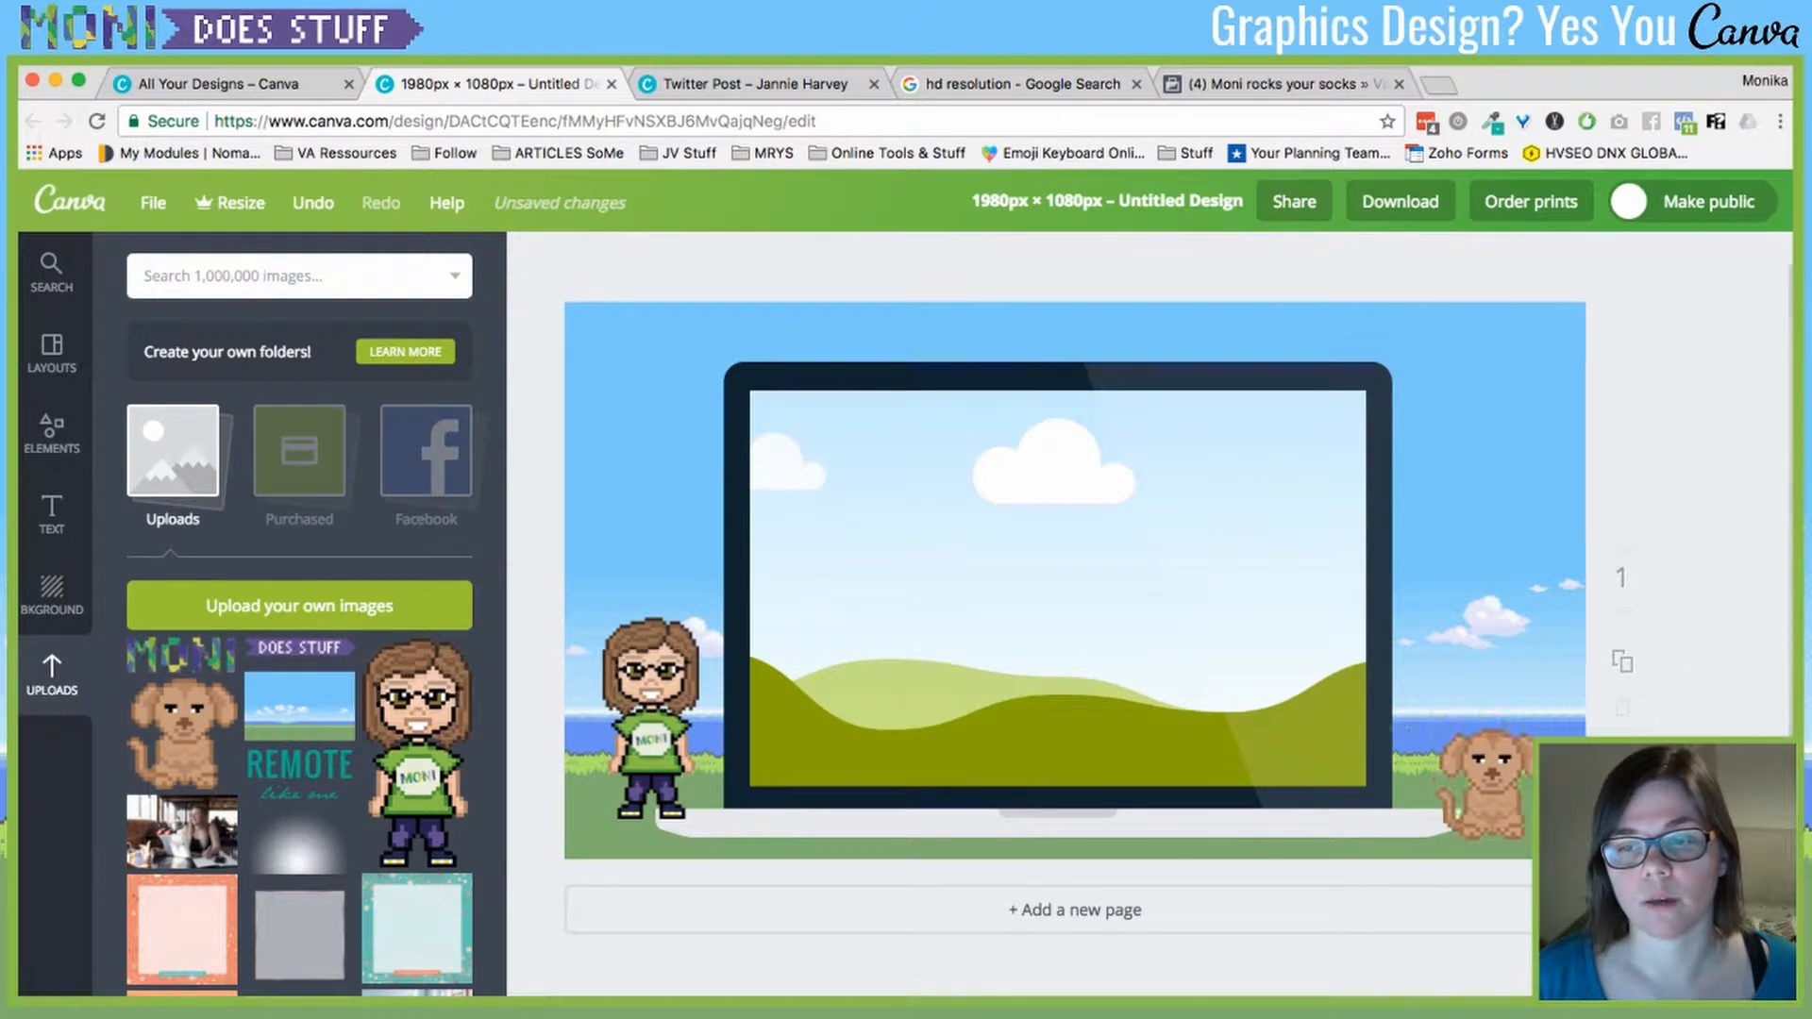
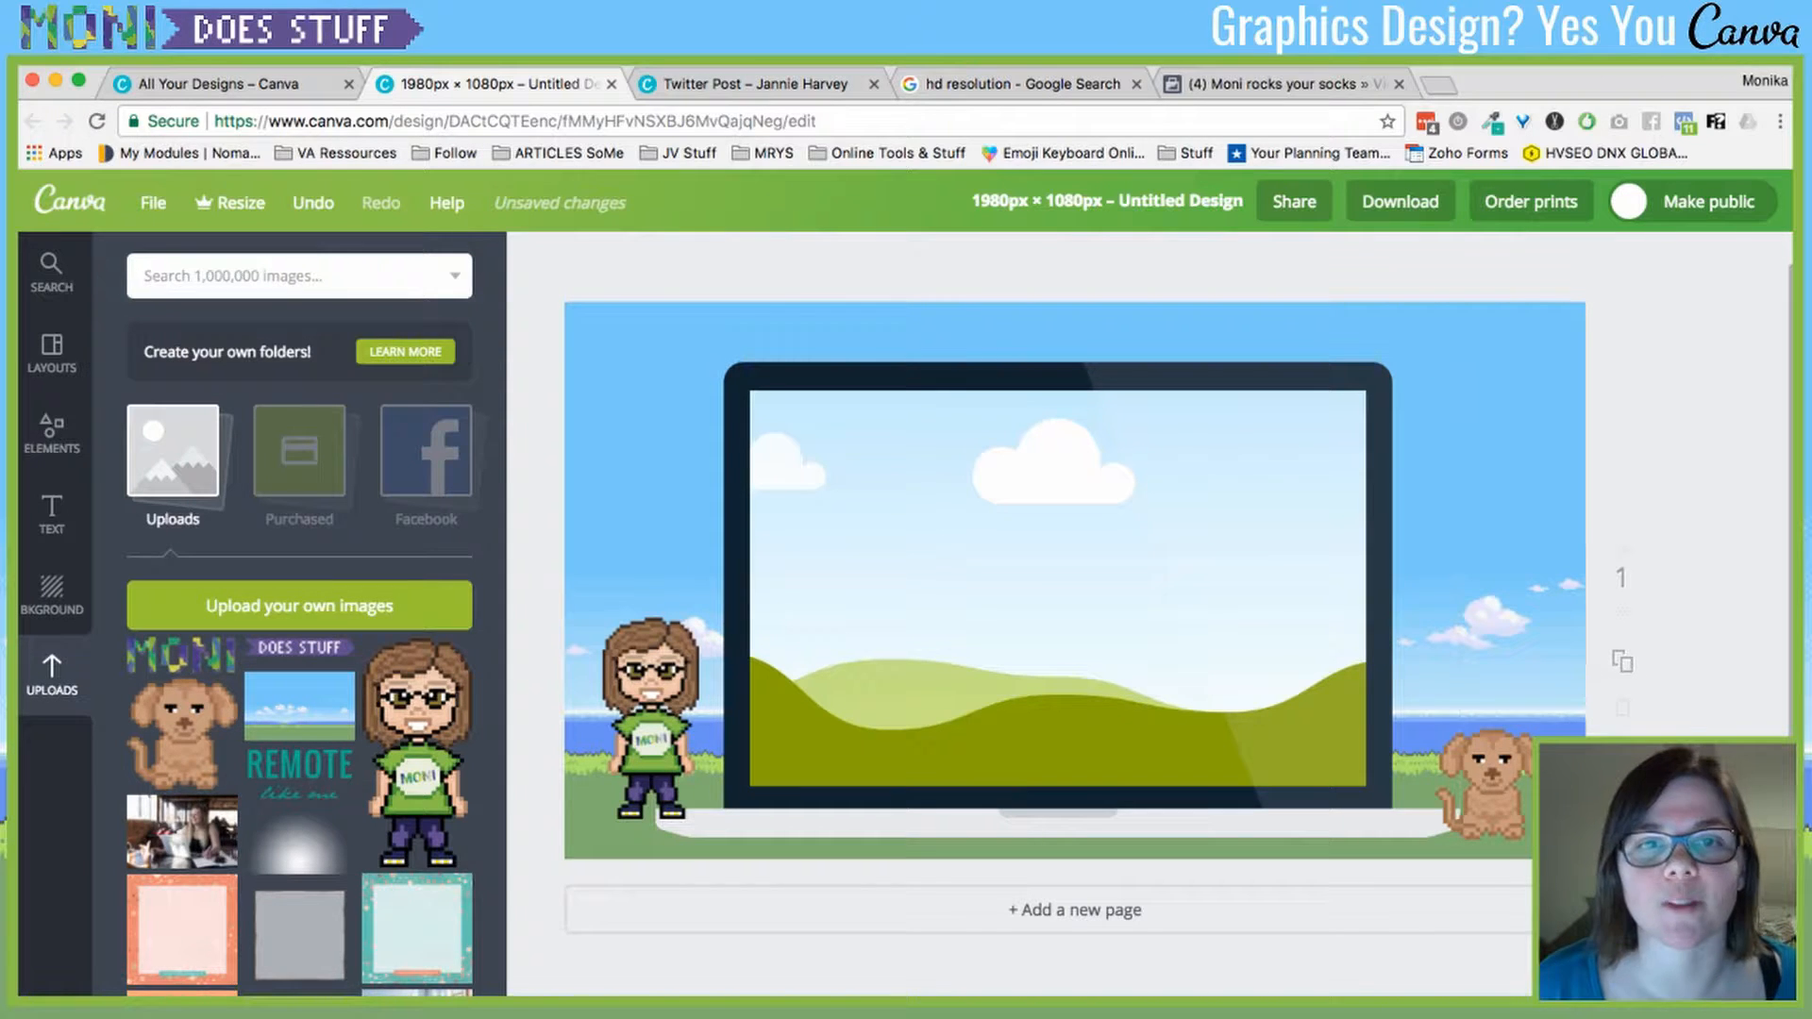
- Check the standard HD resolution search results, then return to the Canva design
scroll(1073, 614, "up", 1)
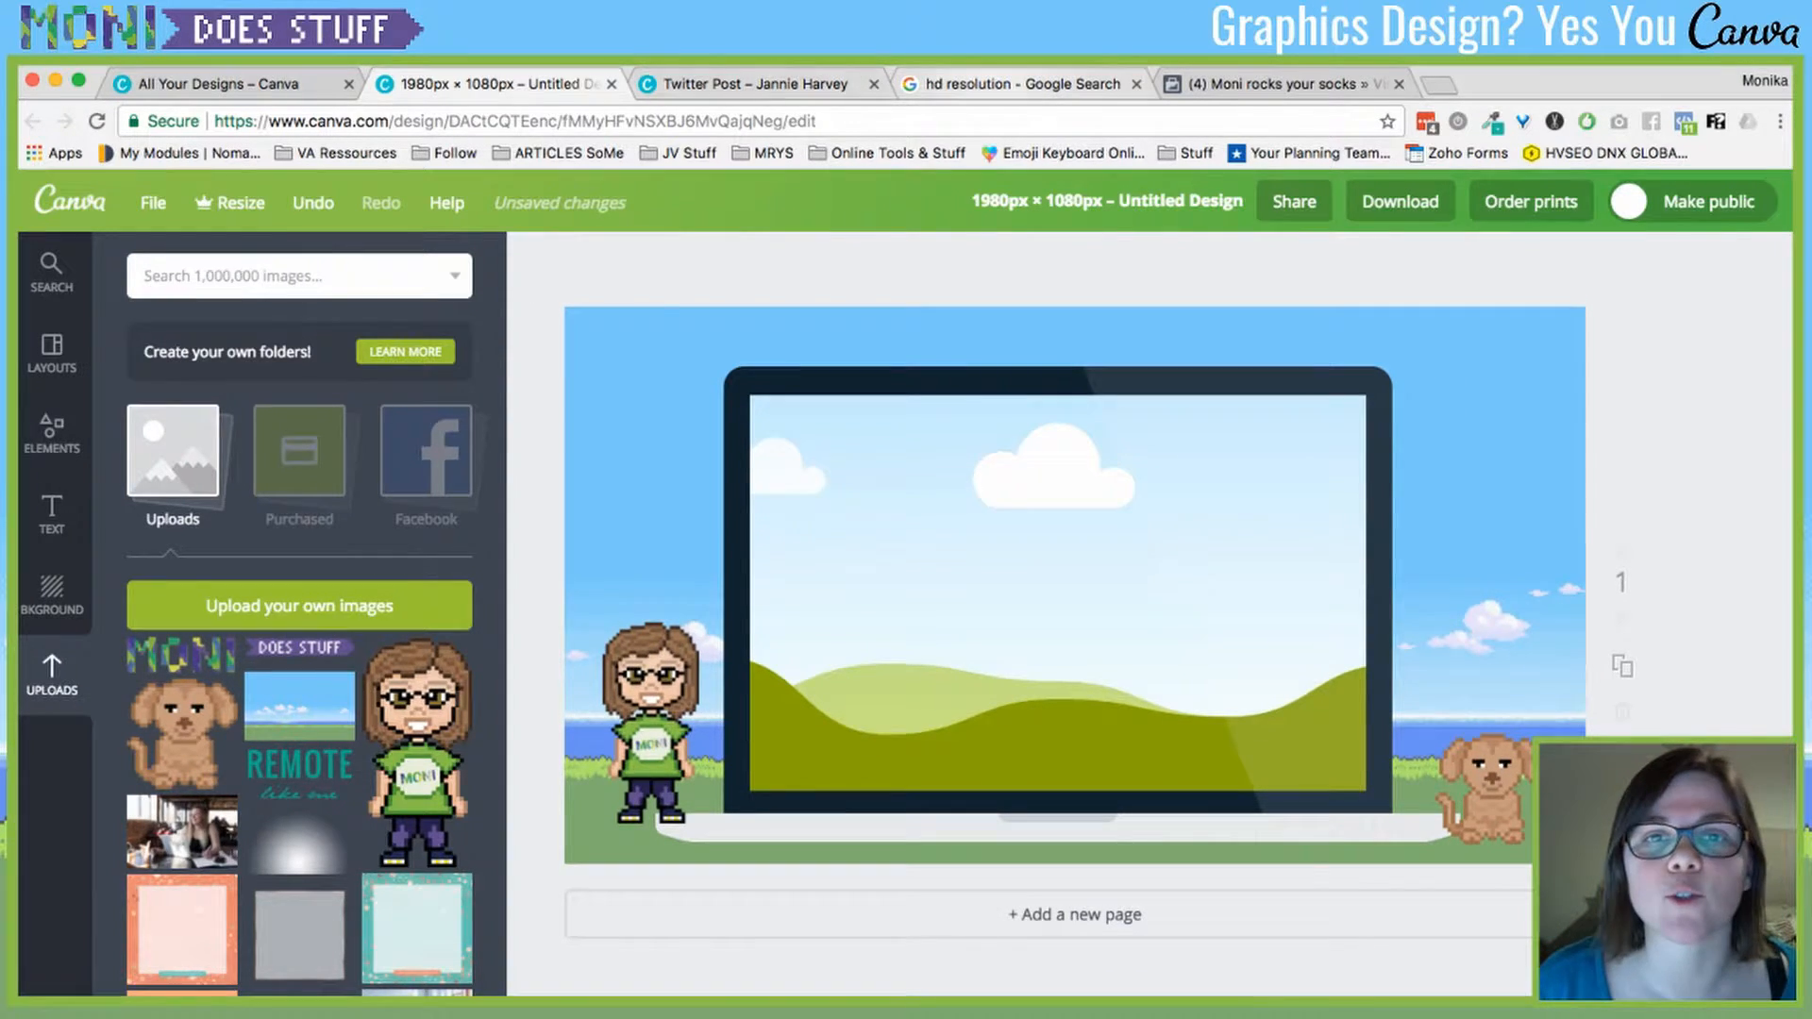
left_click(1022, 84)
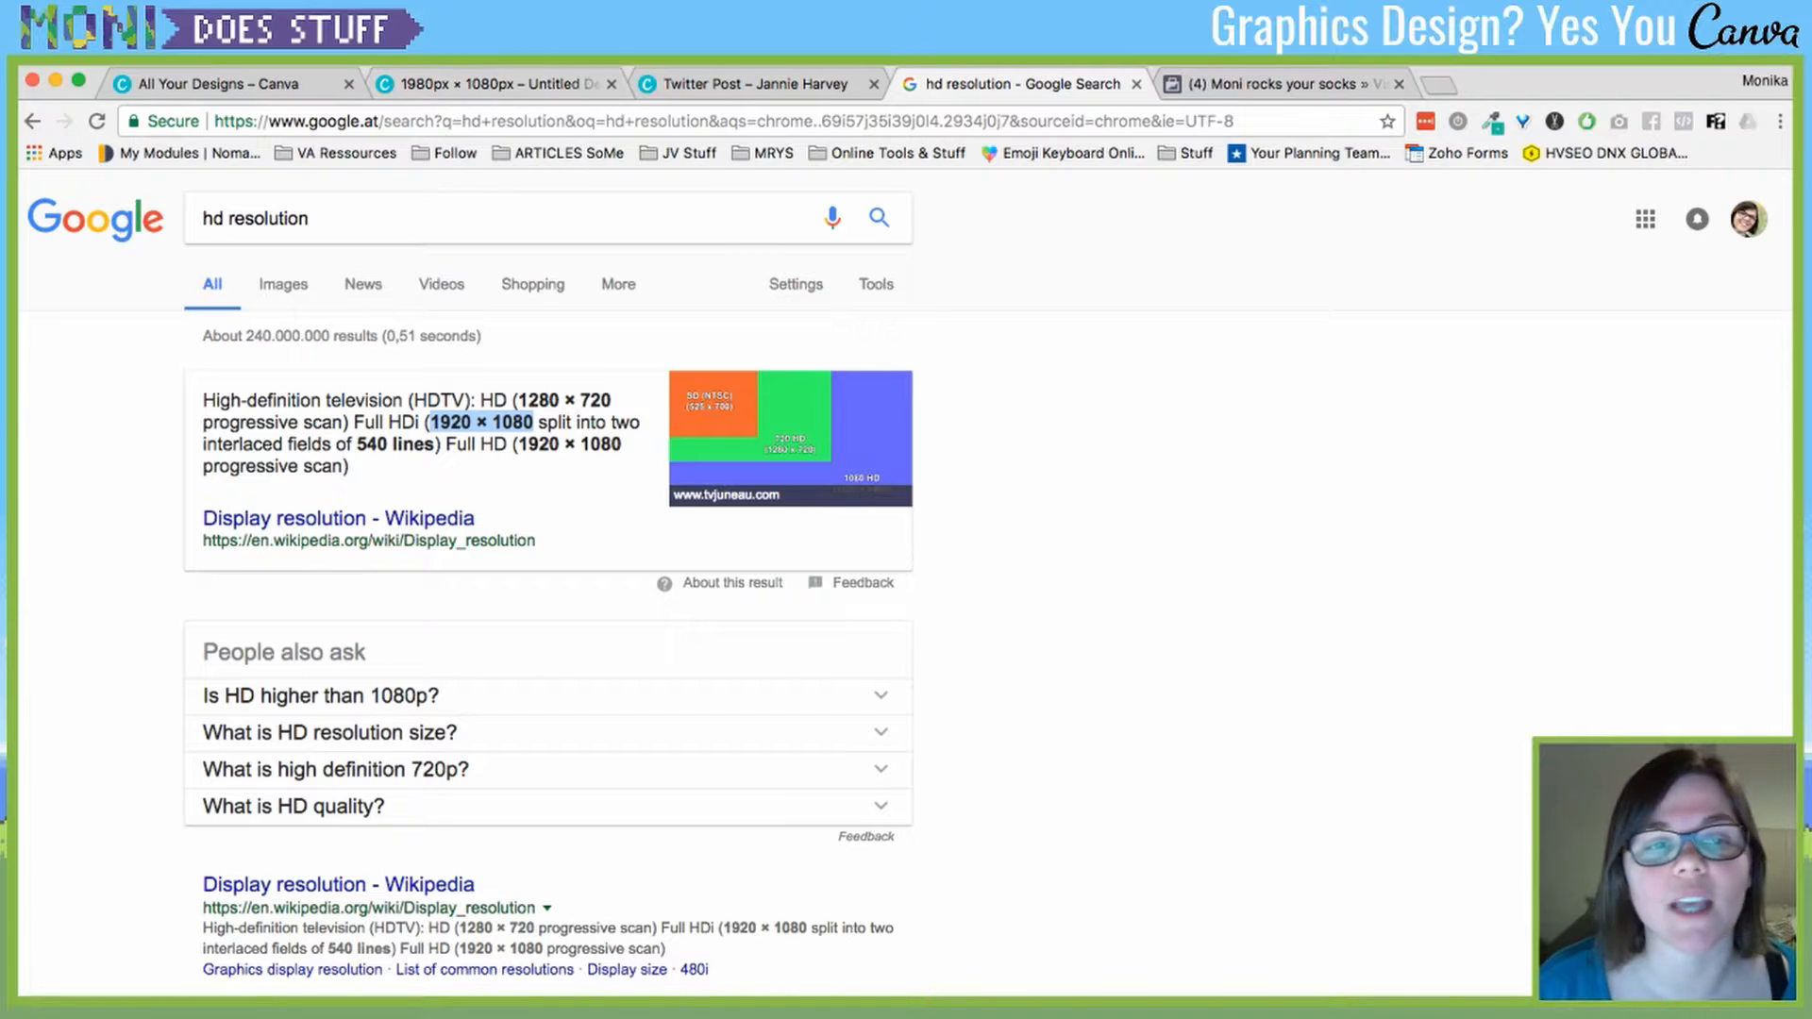
left_click(491, 84)
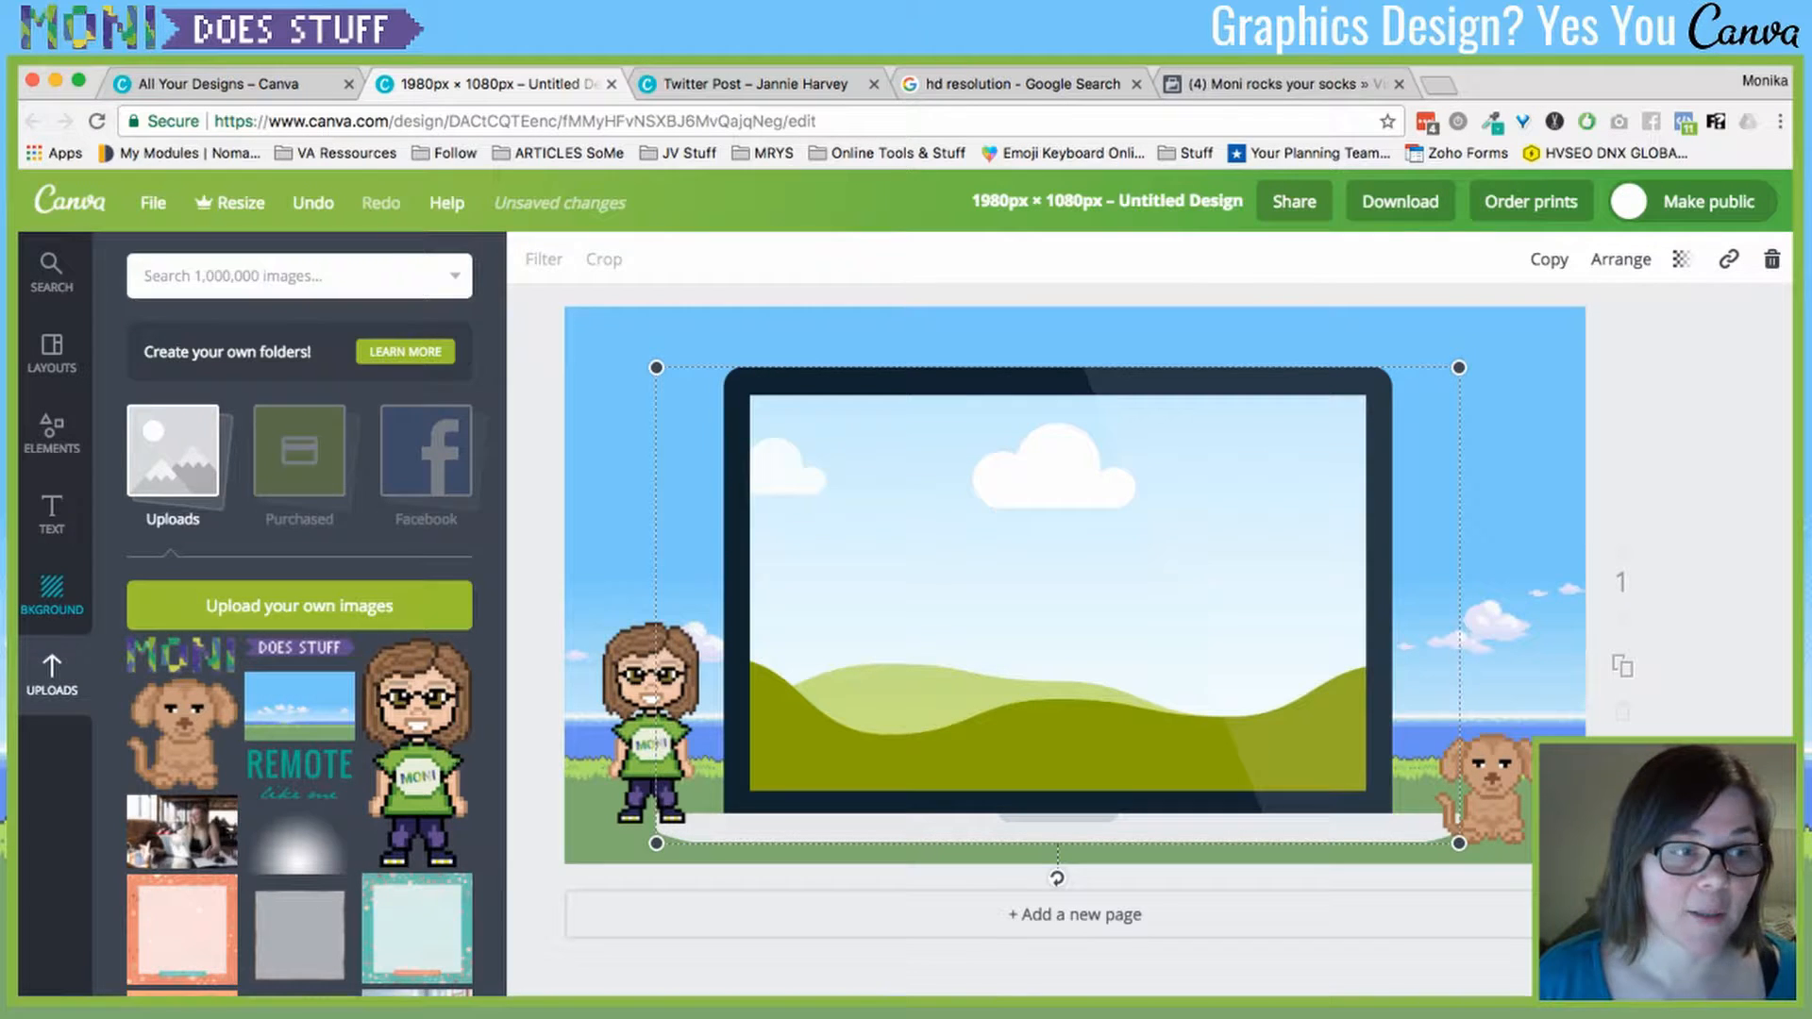
left_click(52, 514)
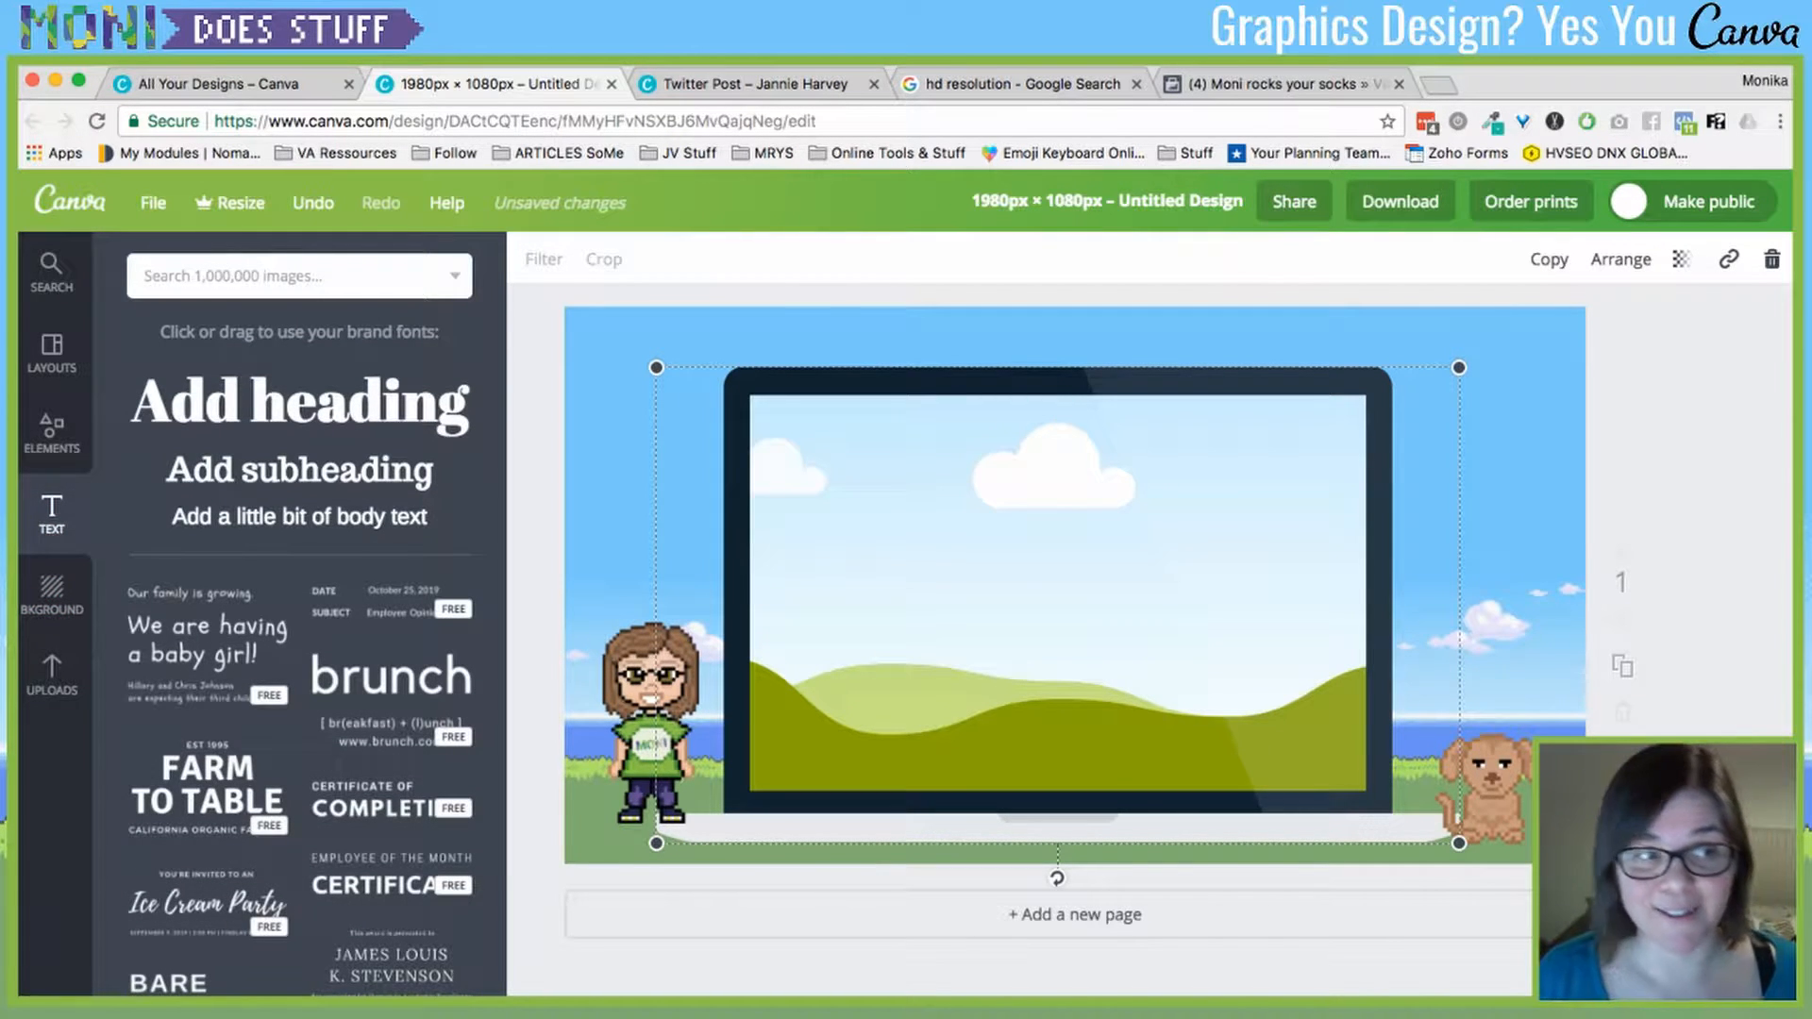
- Browse Elements > Icons and add the green outline laptop icon
left_click(51, 433)
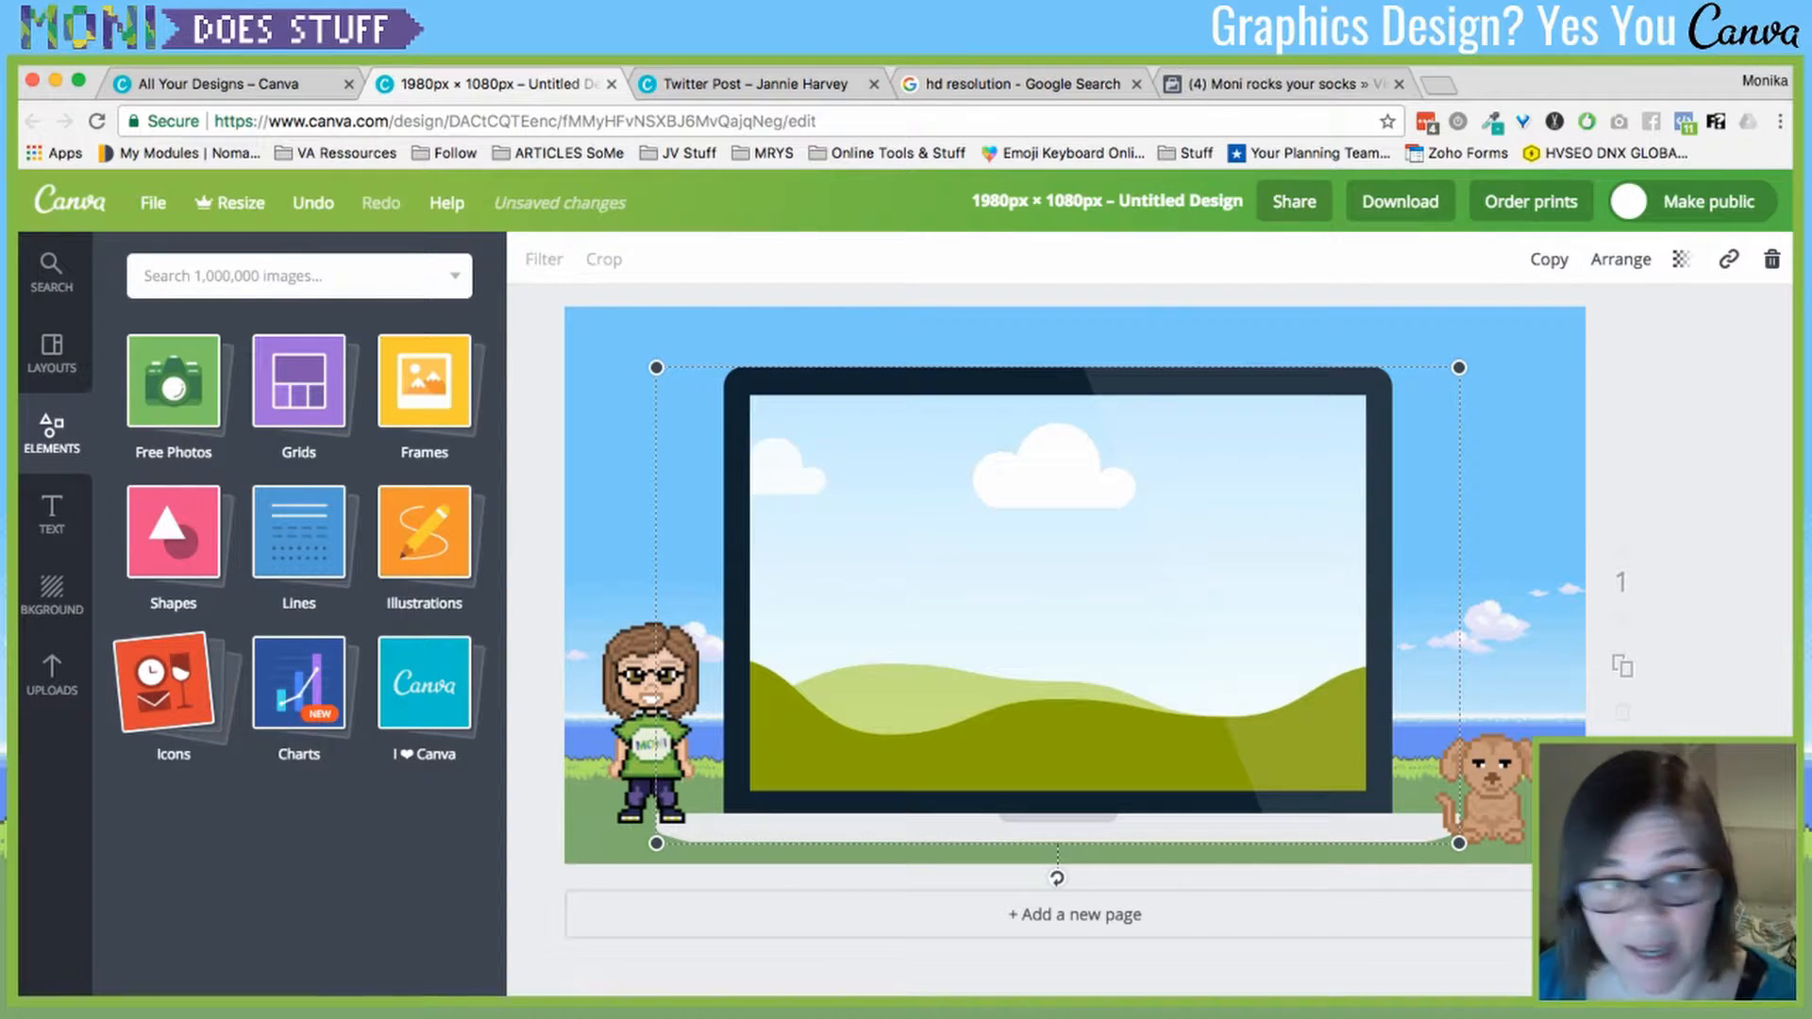
left_click(165, 681)
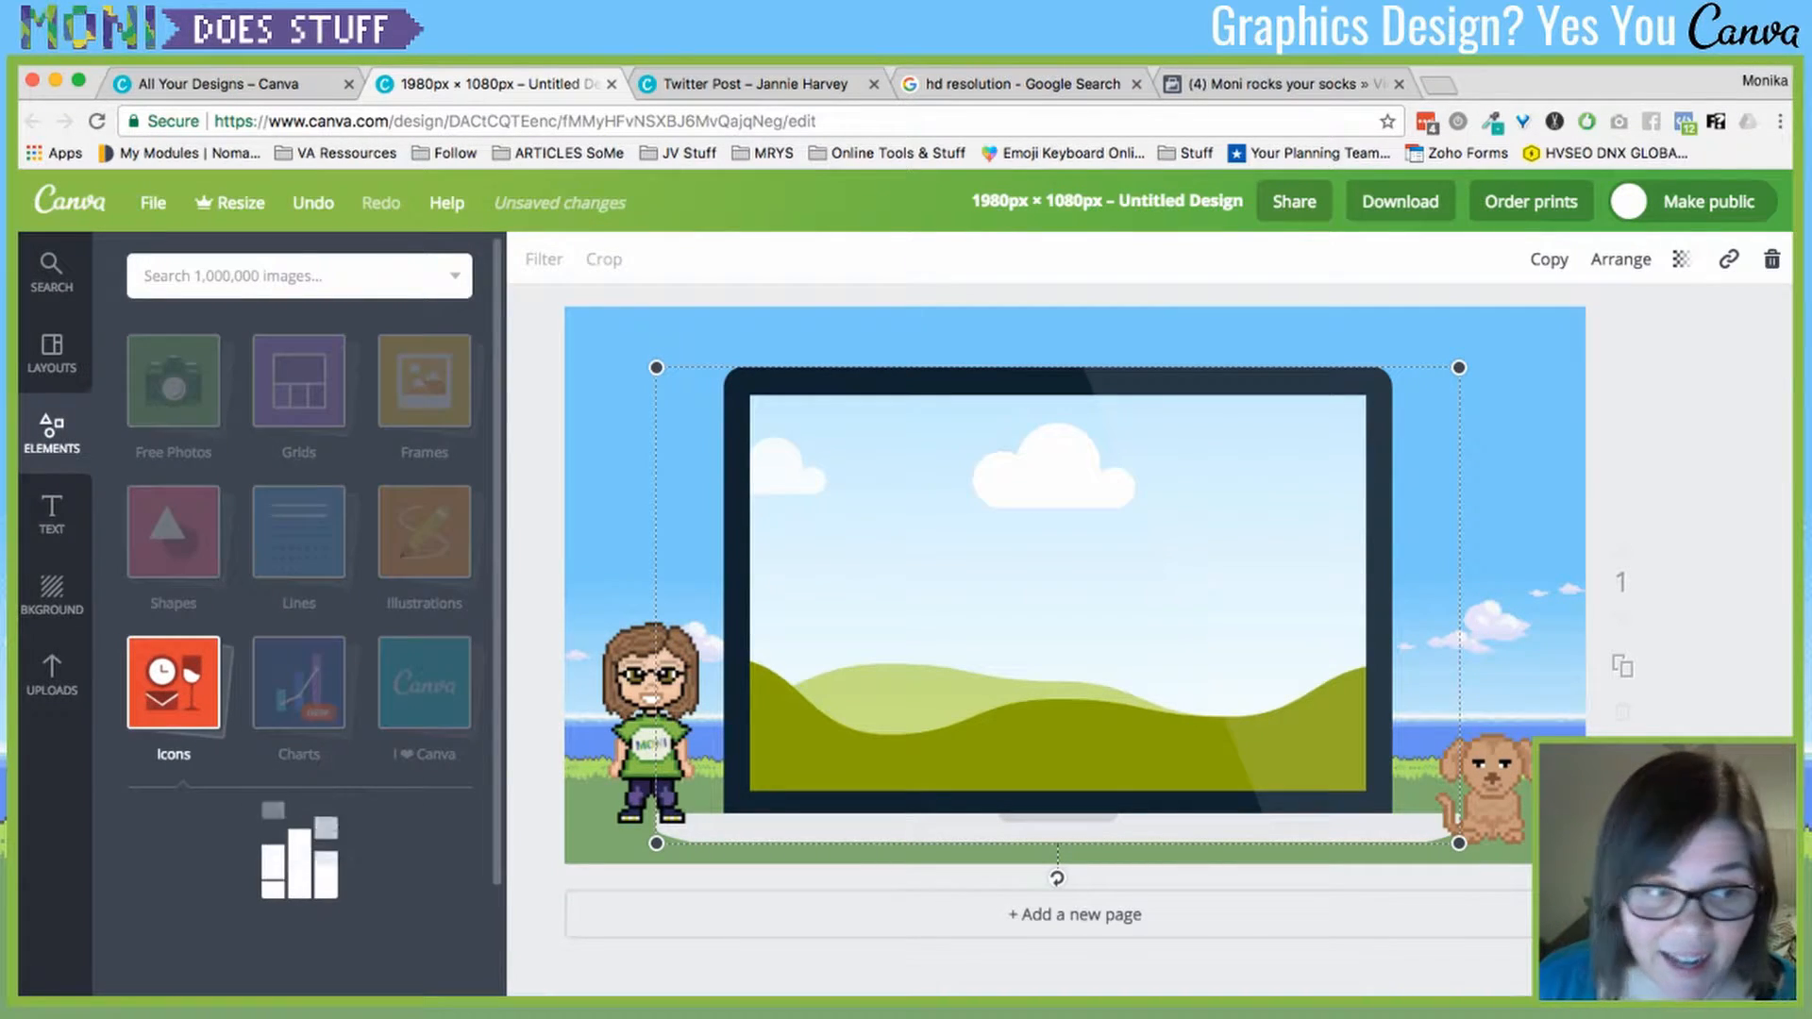
scroll(256, 651, "down", 5)
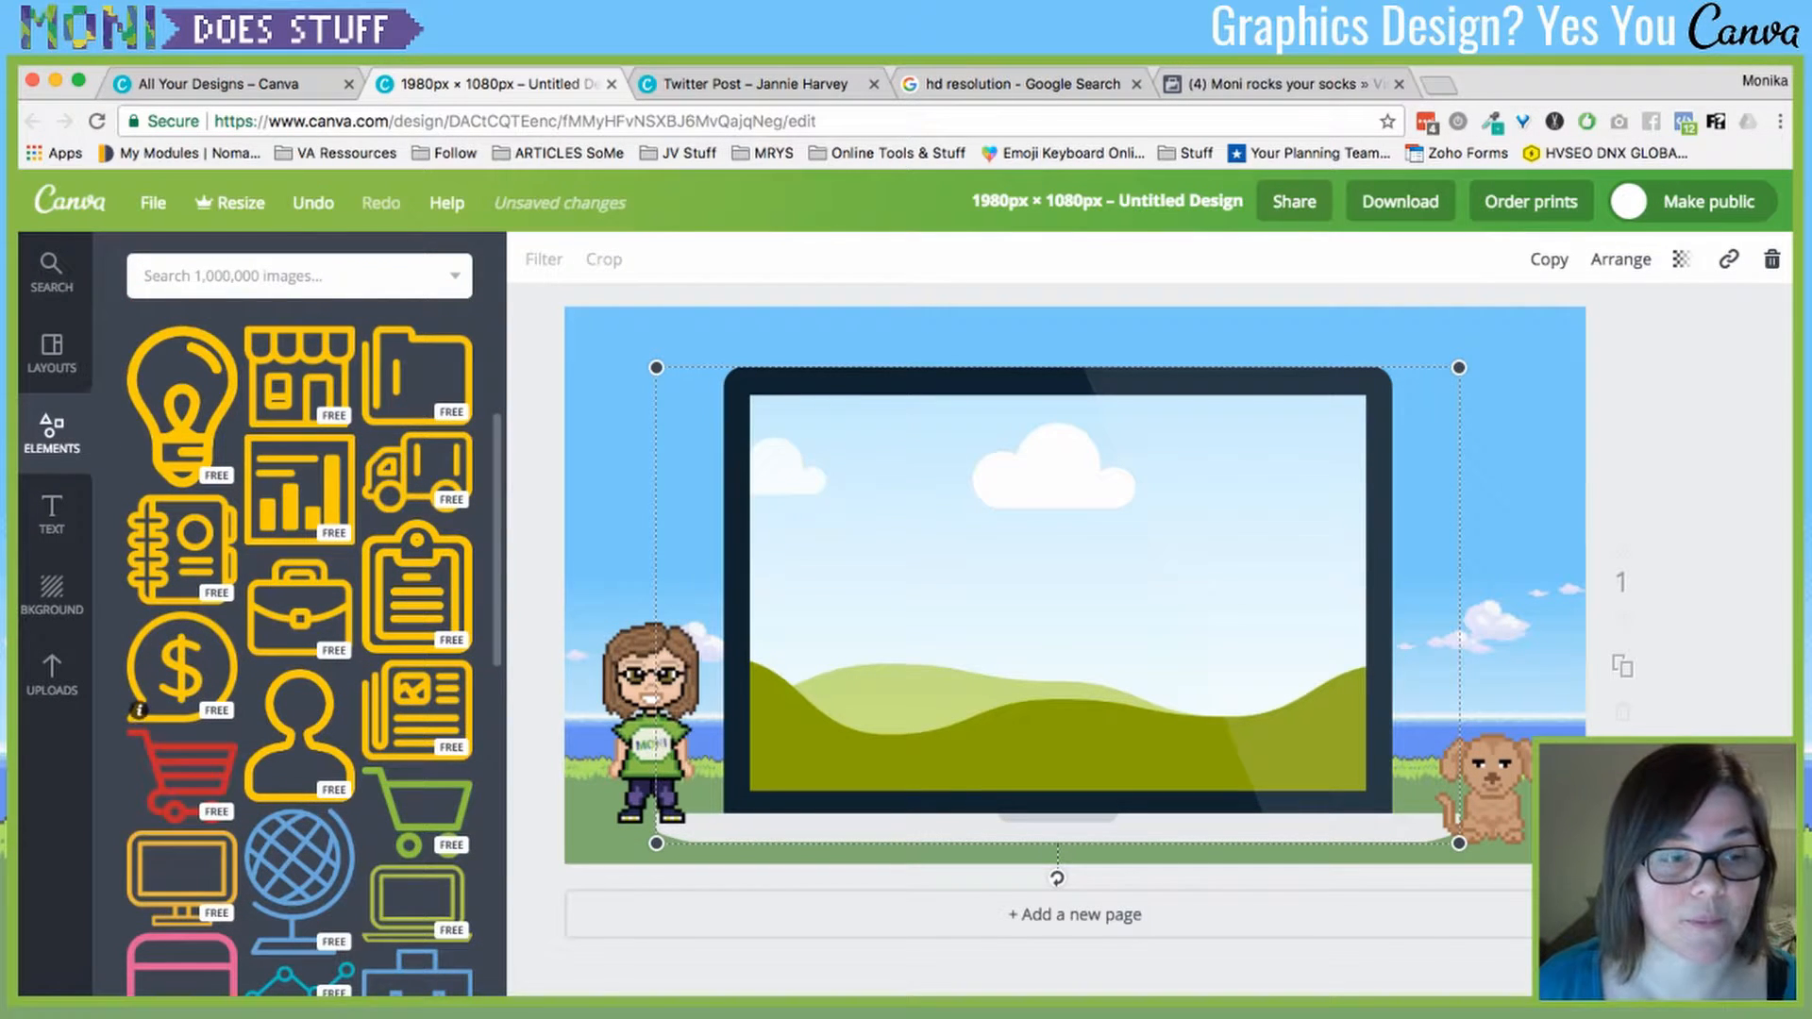
scroll(139, 714, "down", 3)
scroll(255, 767, "down", 3)
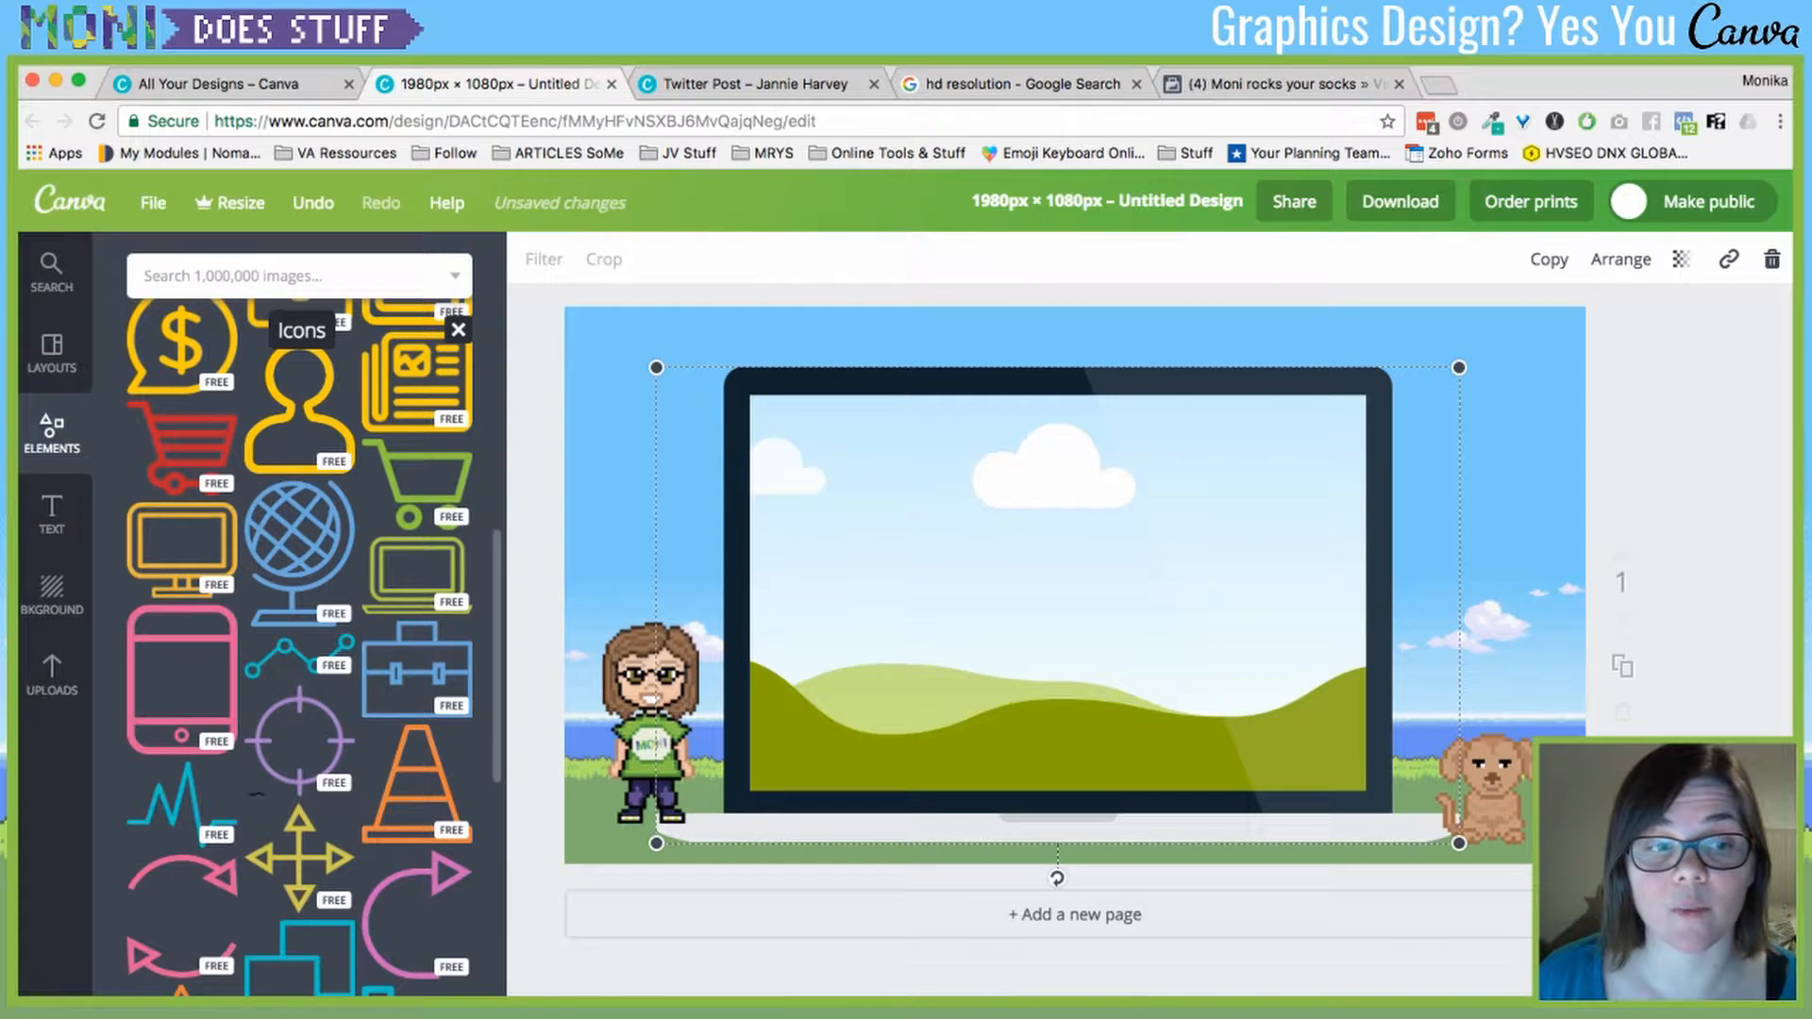
scroll(283, 722, "down", 5)
scroll(283, 722, "up", 4)
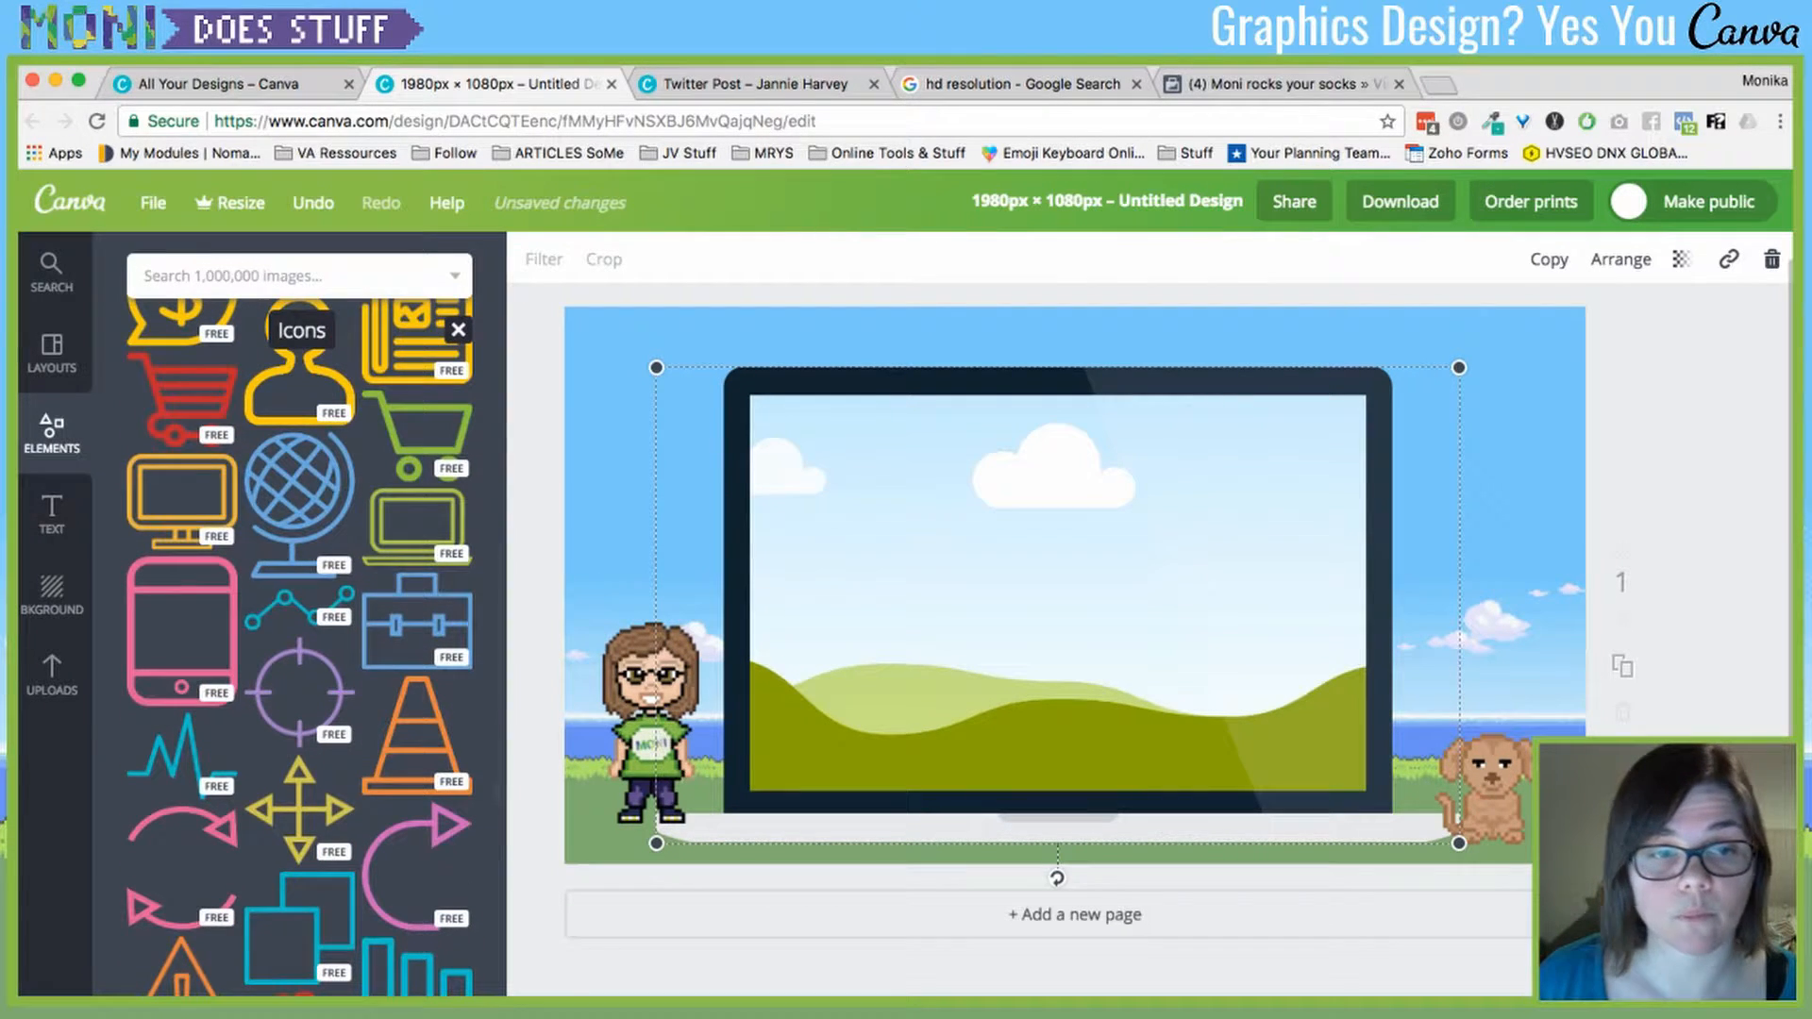
scroll(373, 661, "up", 1)
scroll(299, 755, "up", 3)
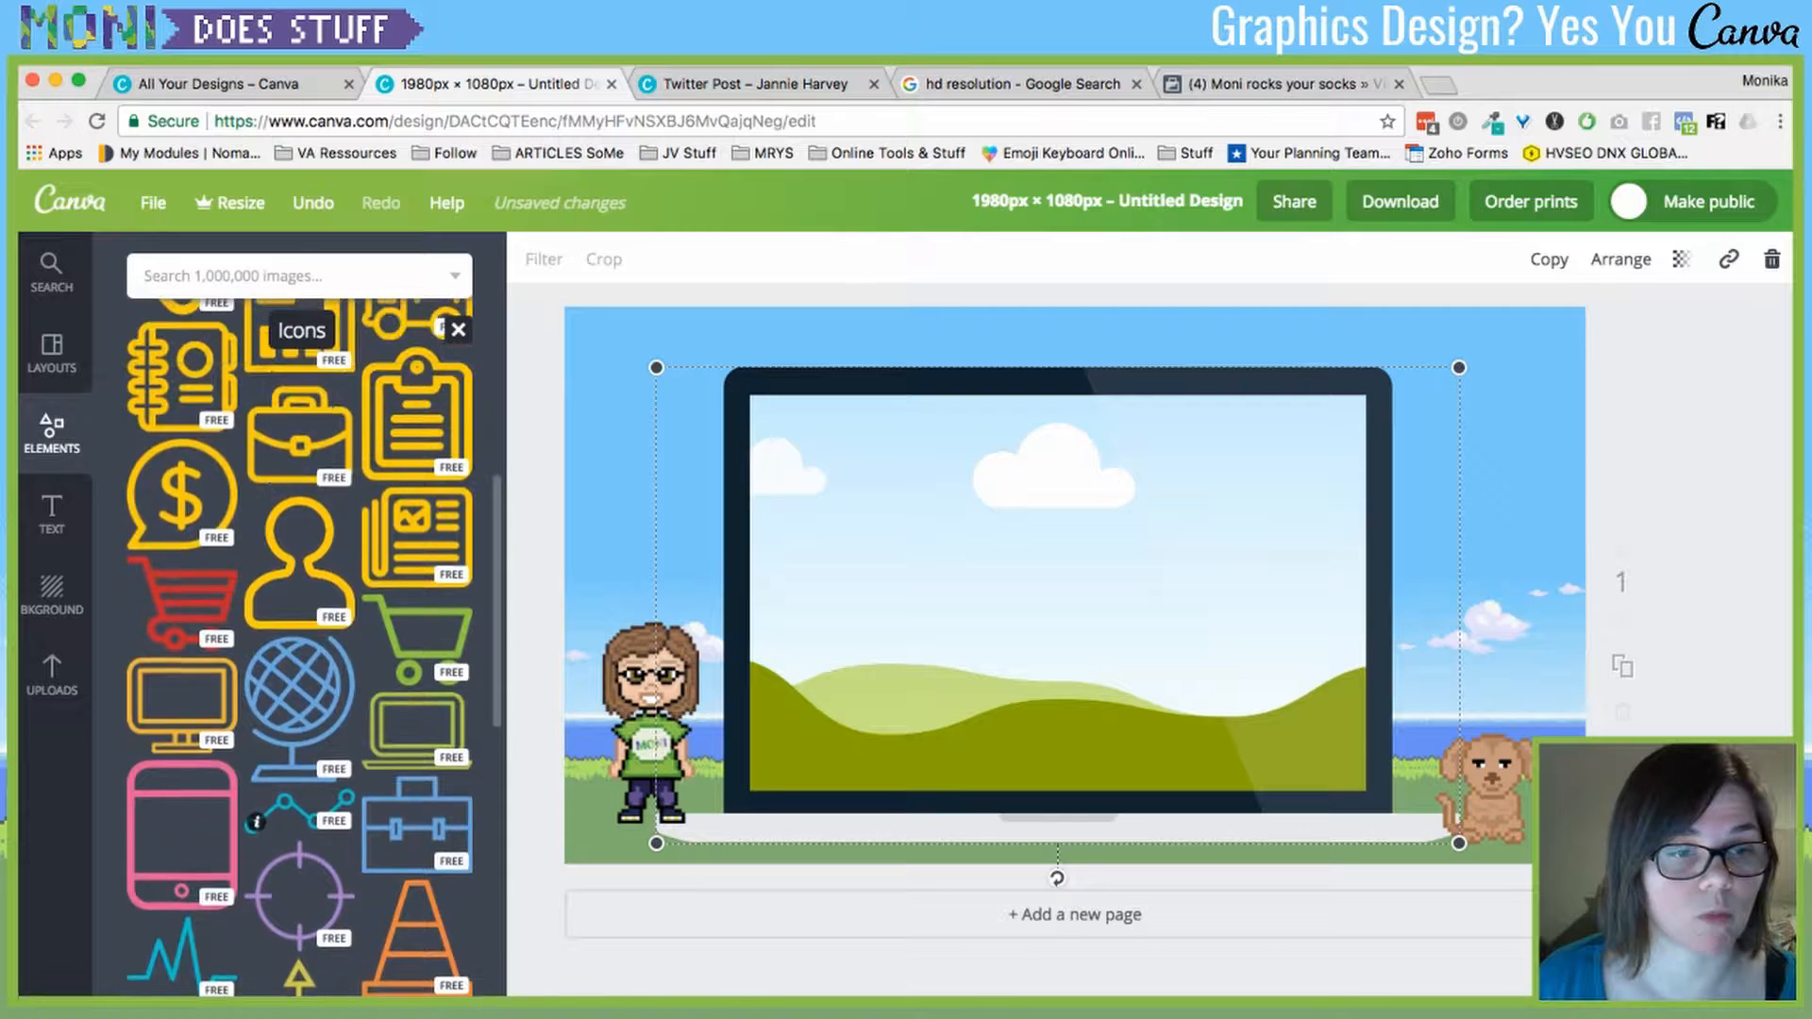
left_click(417, 748)
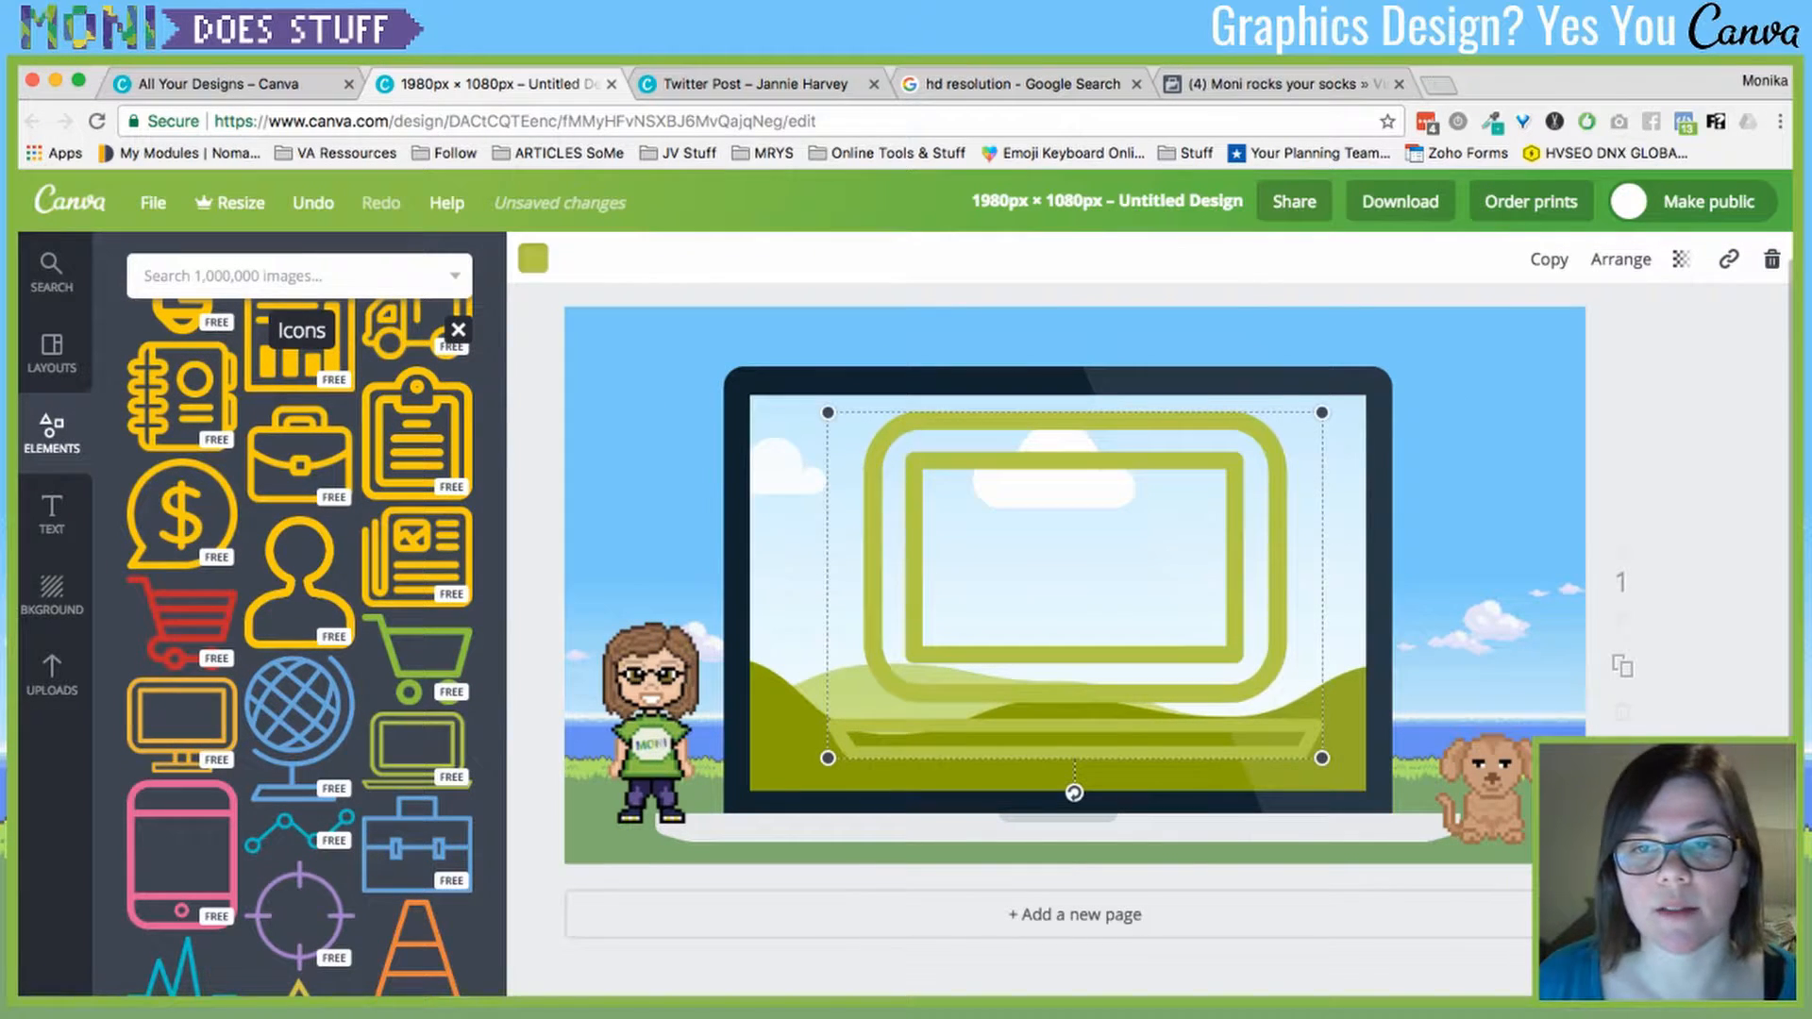
- Shrink the laptop icon into the bottom-right corner and close the Icons view
left_click_drag(1075, 586, 1307, 687)
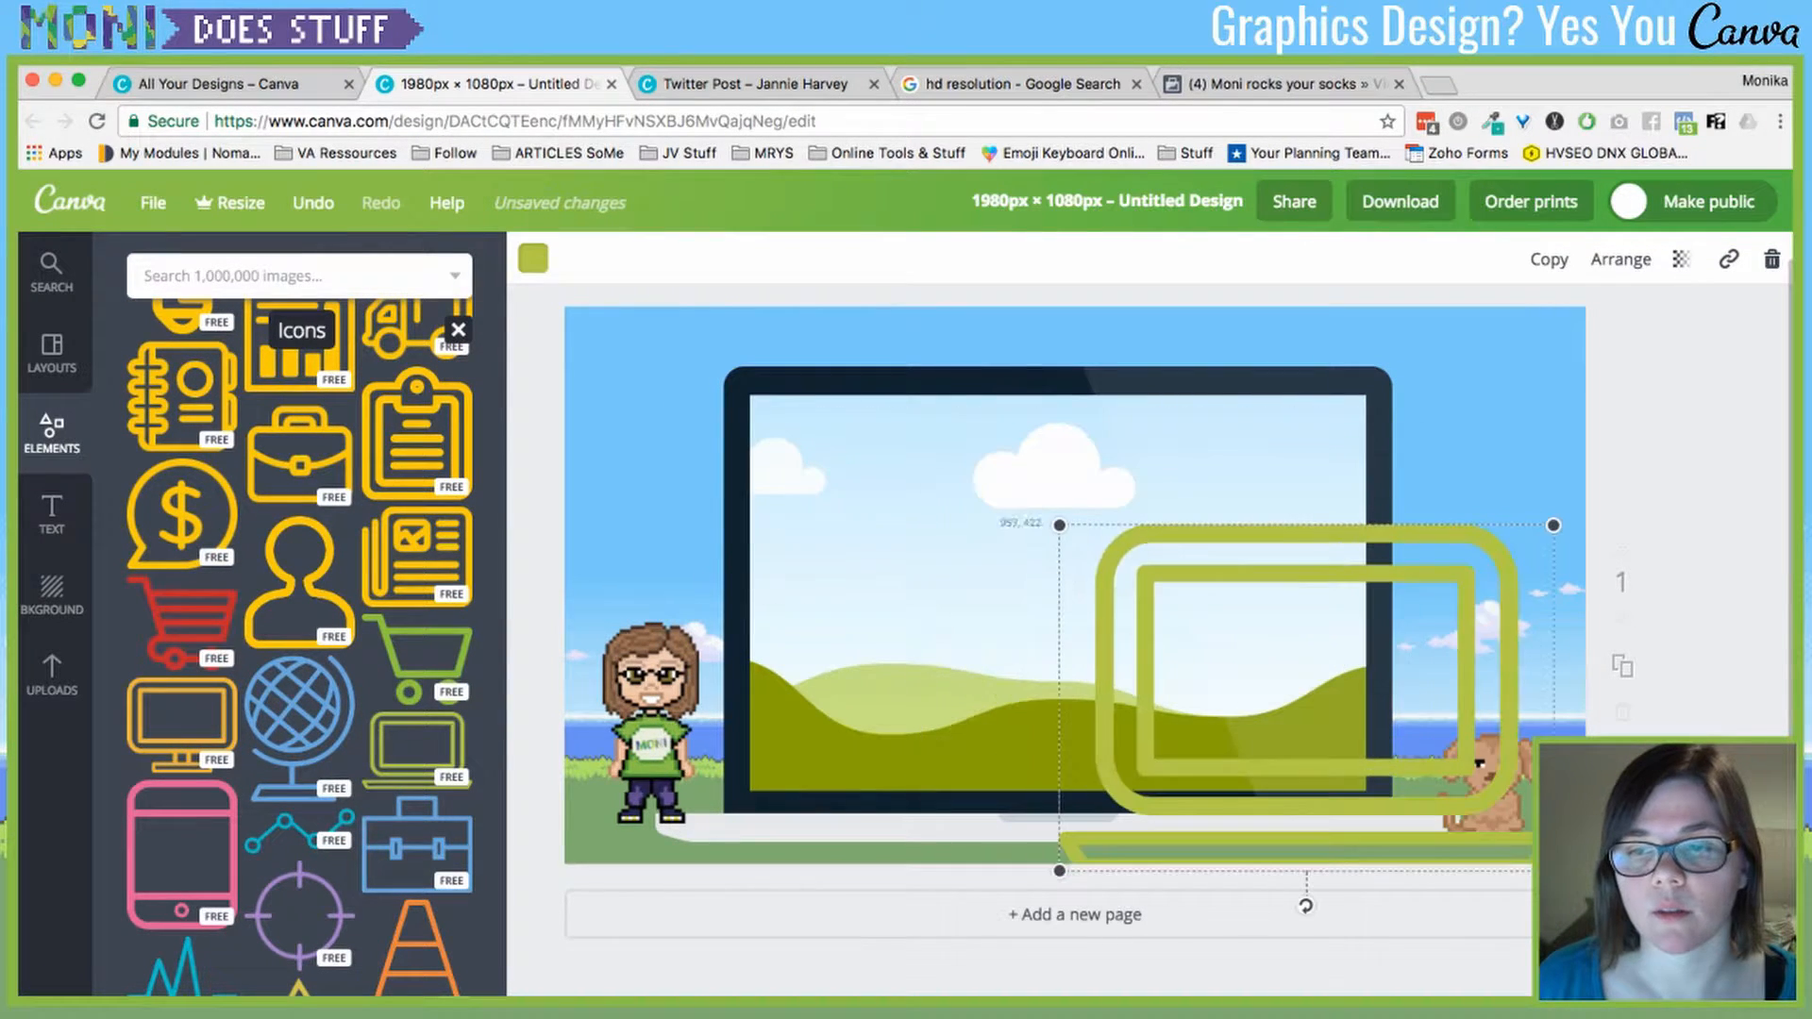
left_click_drag(1060, 514, 1533, 810)
left_click(1483, 788)
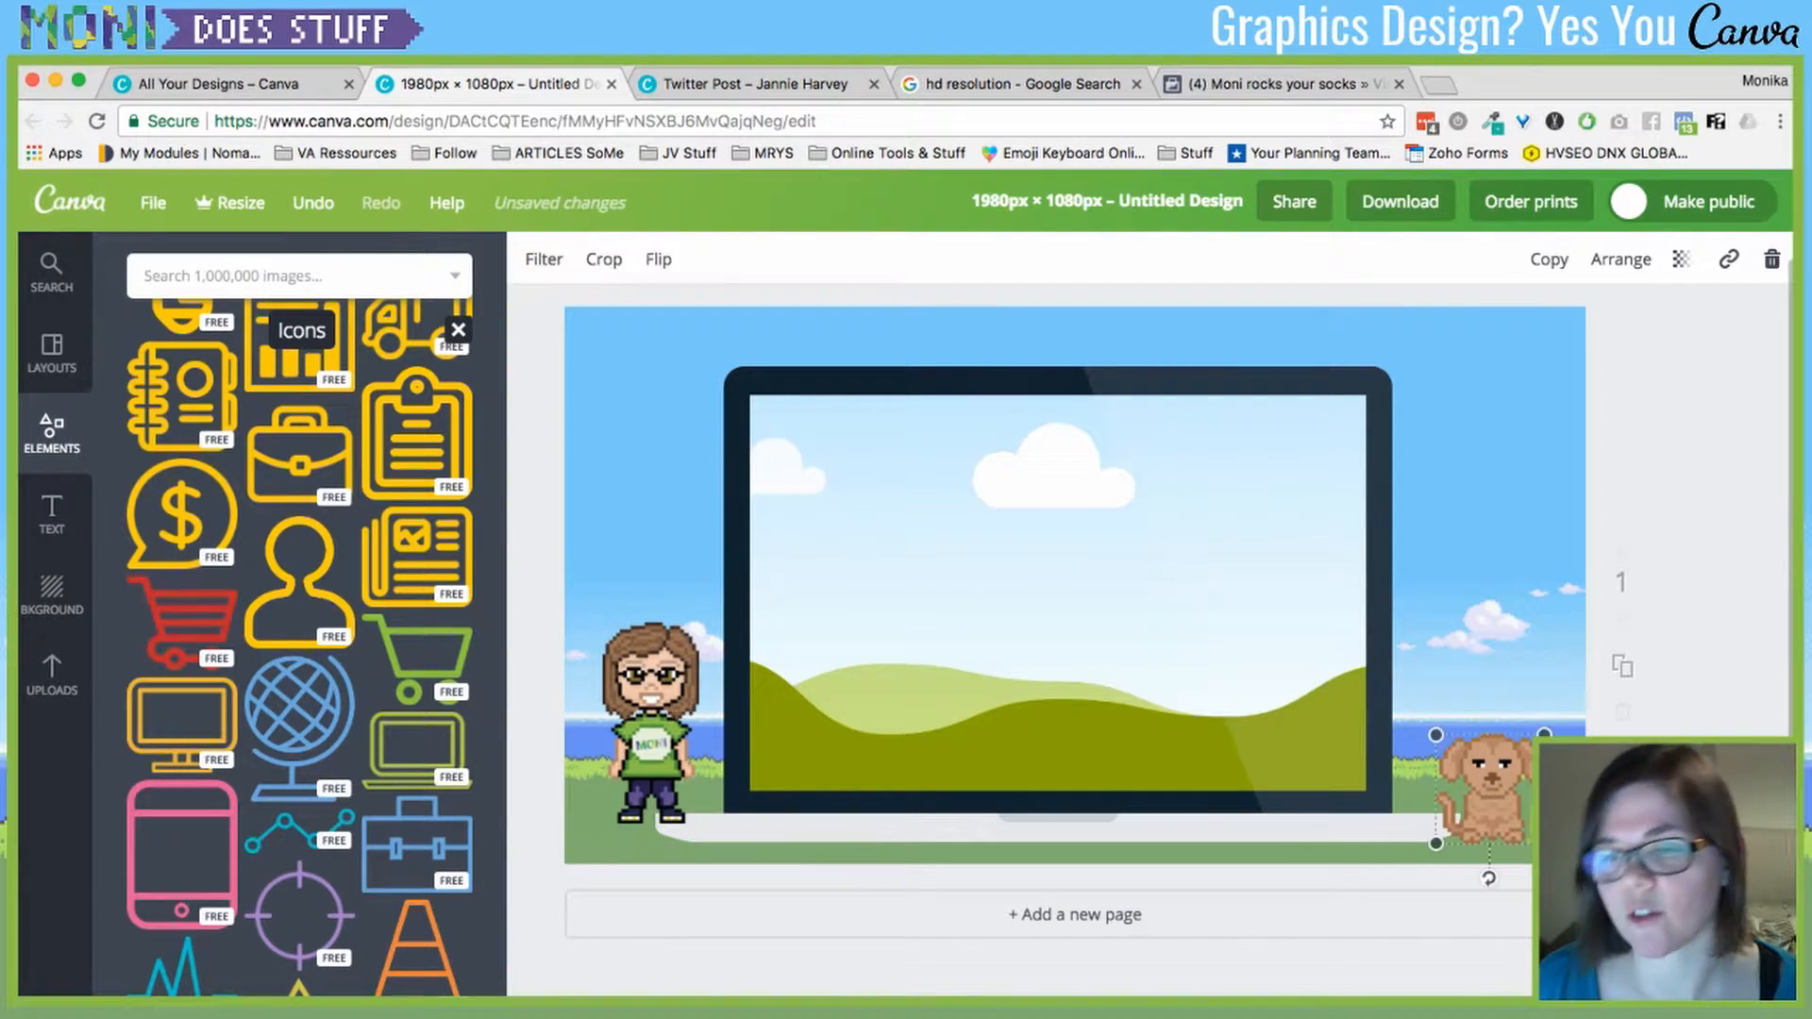
left_click(459, 329)
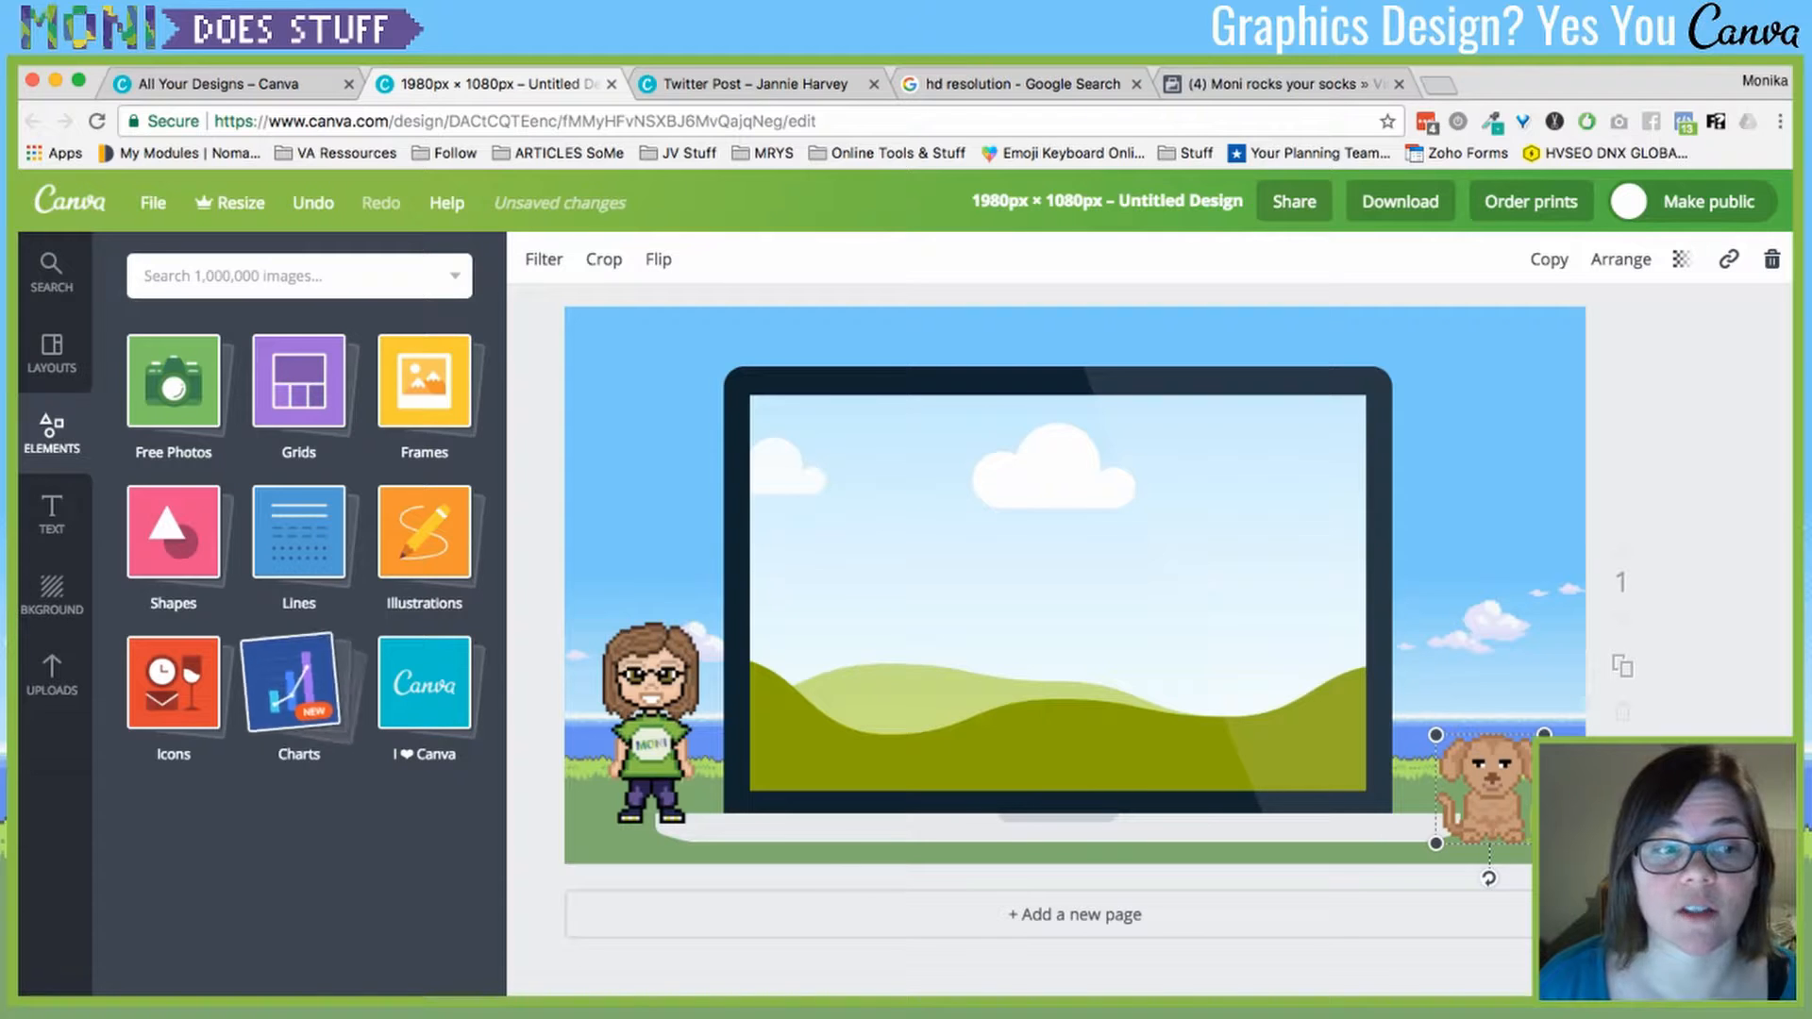
- Add a five-bar chart from Charts and shrink it into the design's top-right corner
left_click(298, 682)
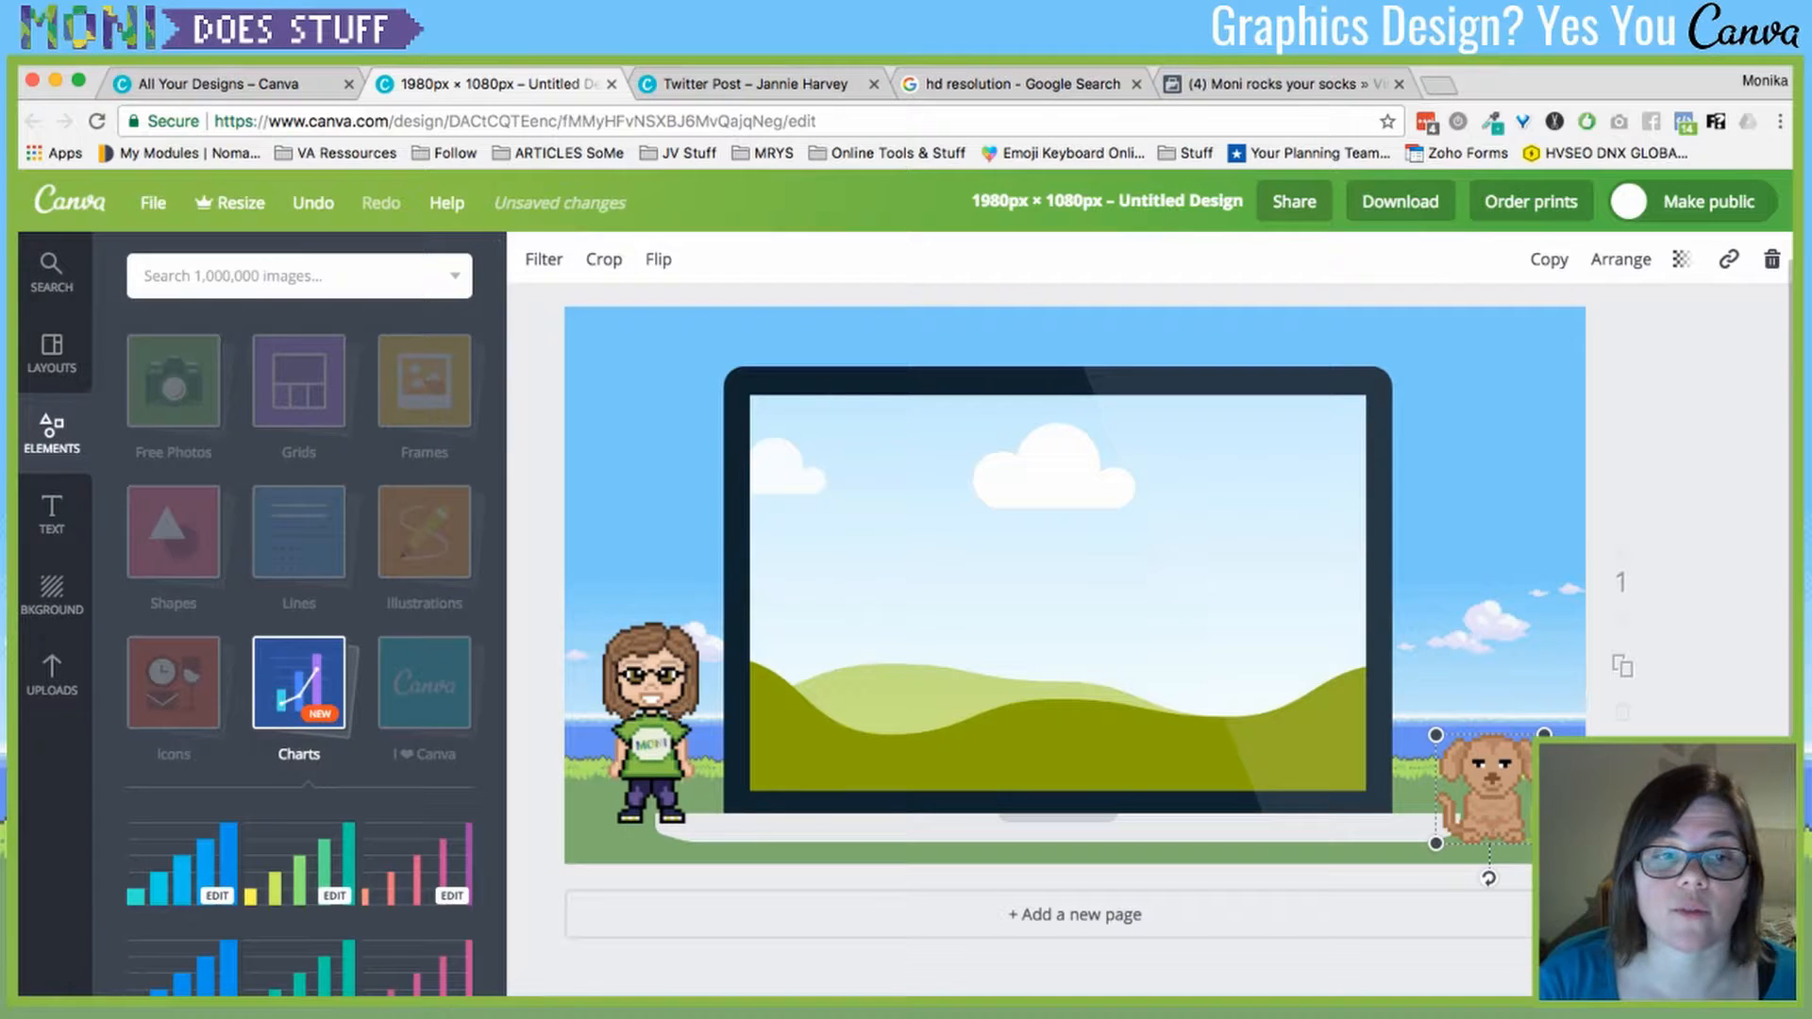
key("Escape")
scroll(299, 660, "down", 2)
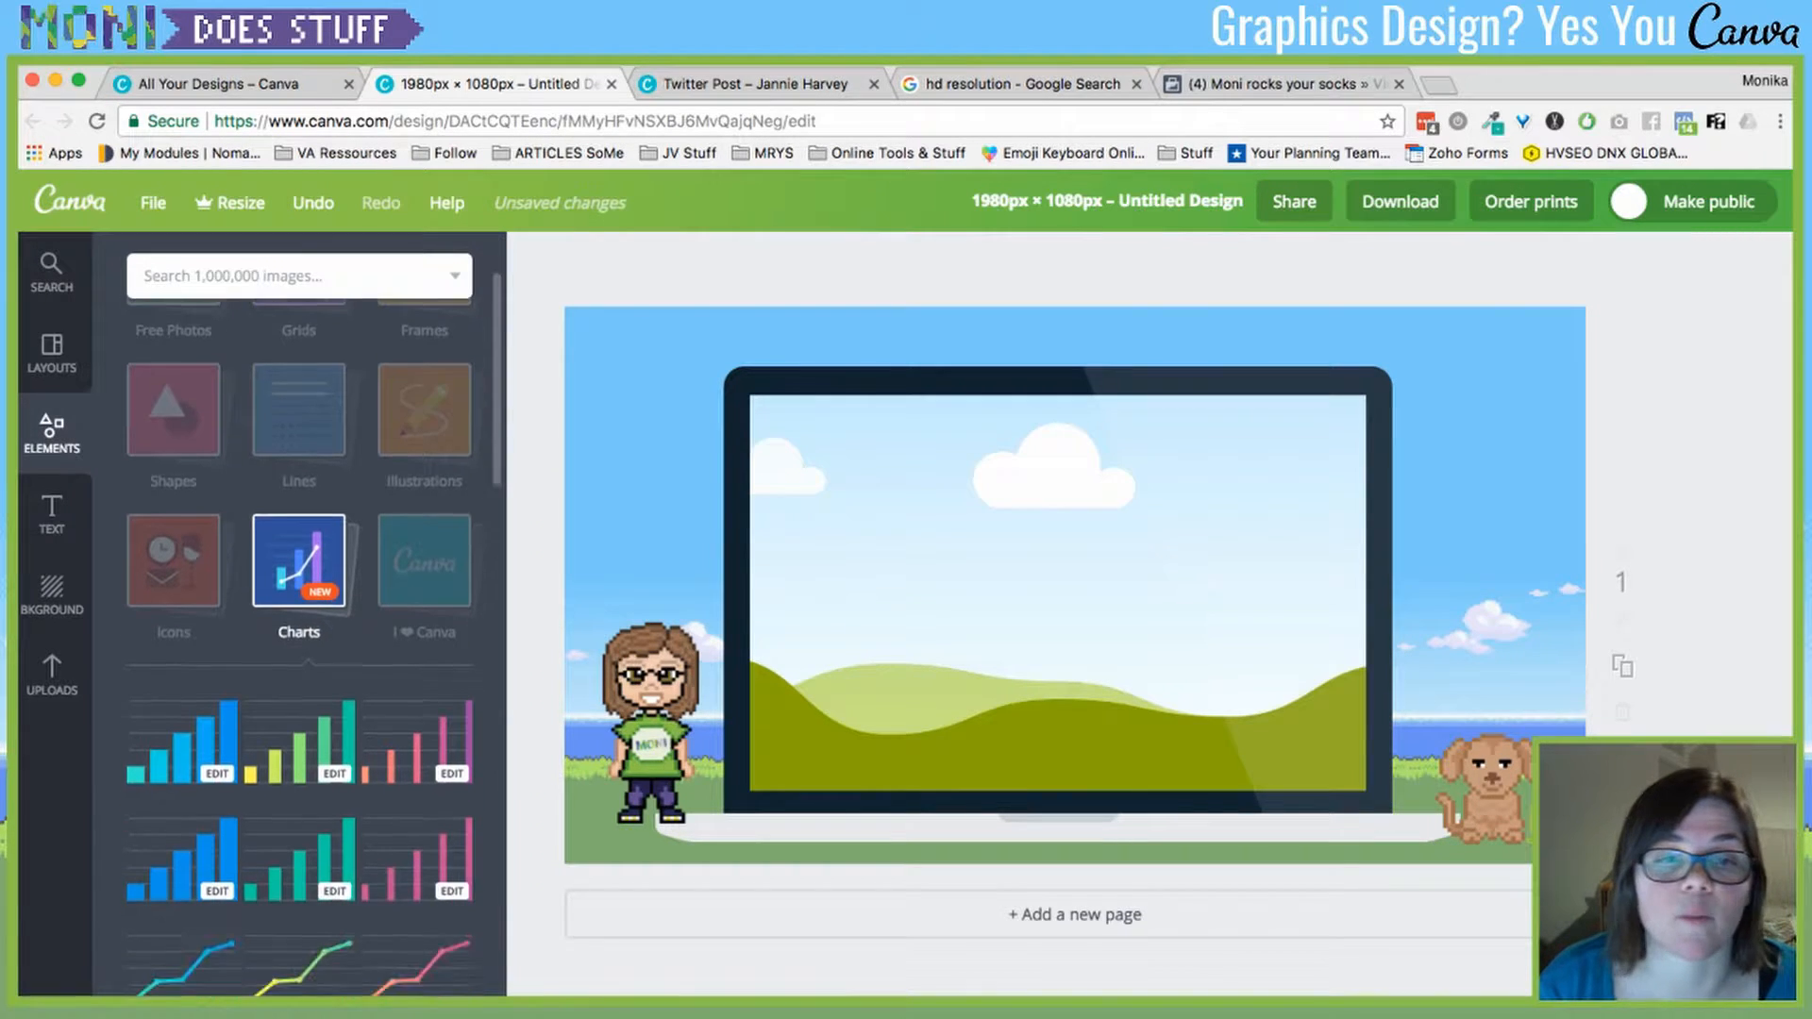
scroll(299, 660, "down", 2)
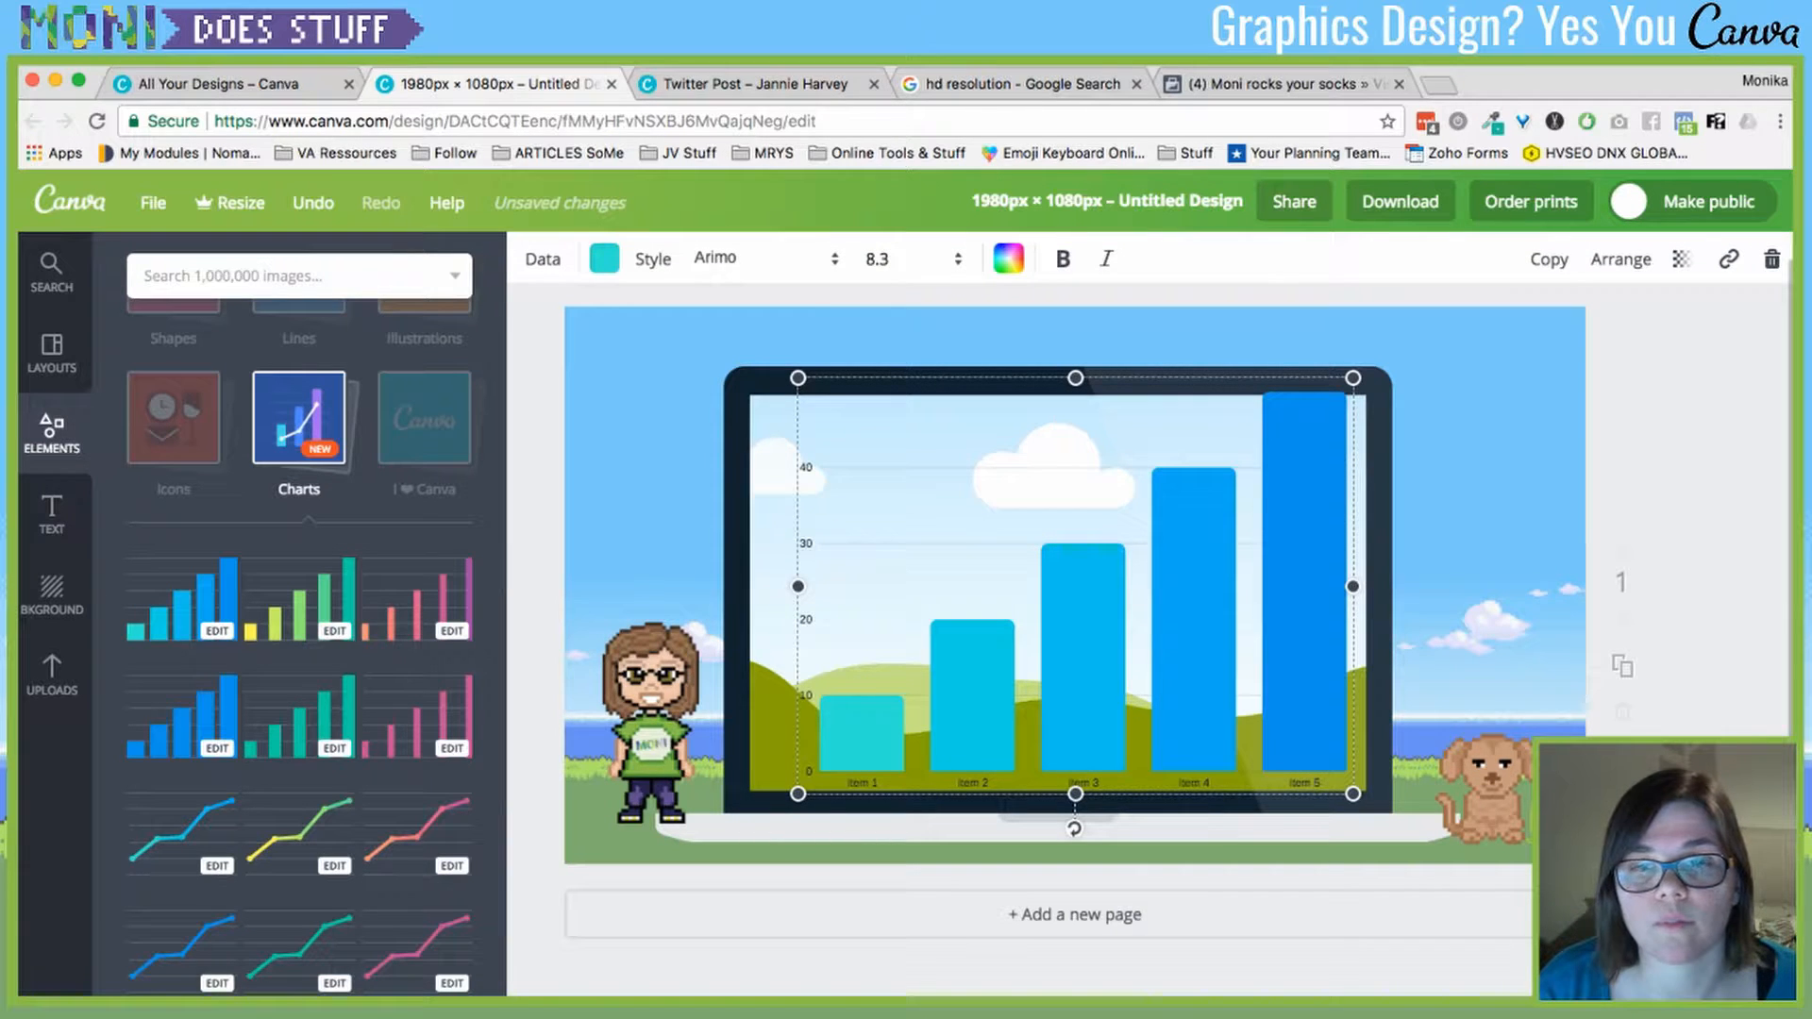
left_click_drag(1075, 585, 1162, 556)
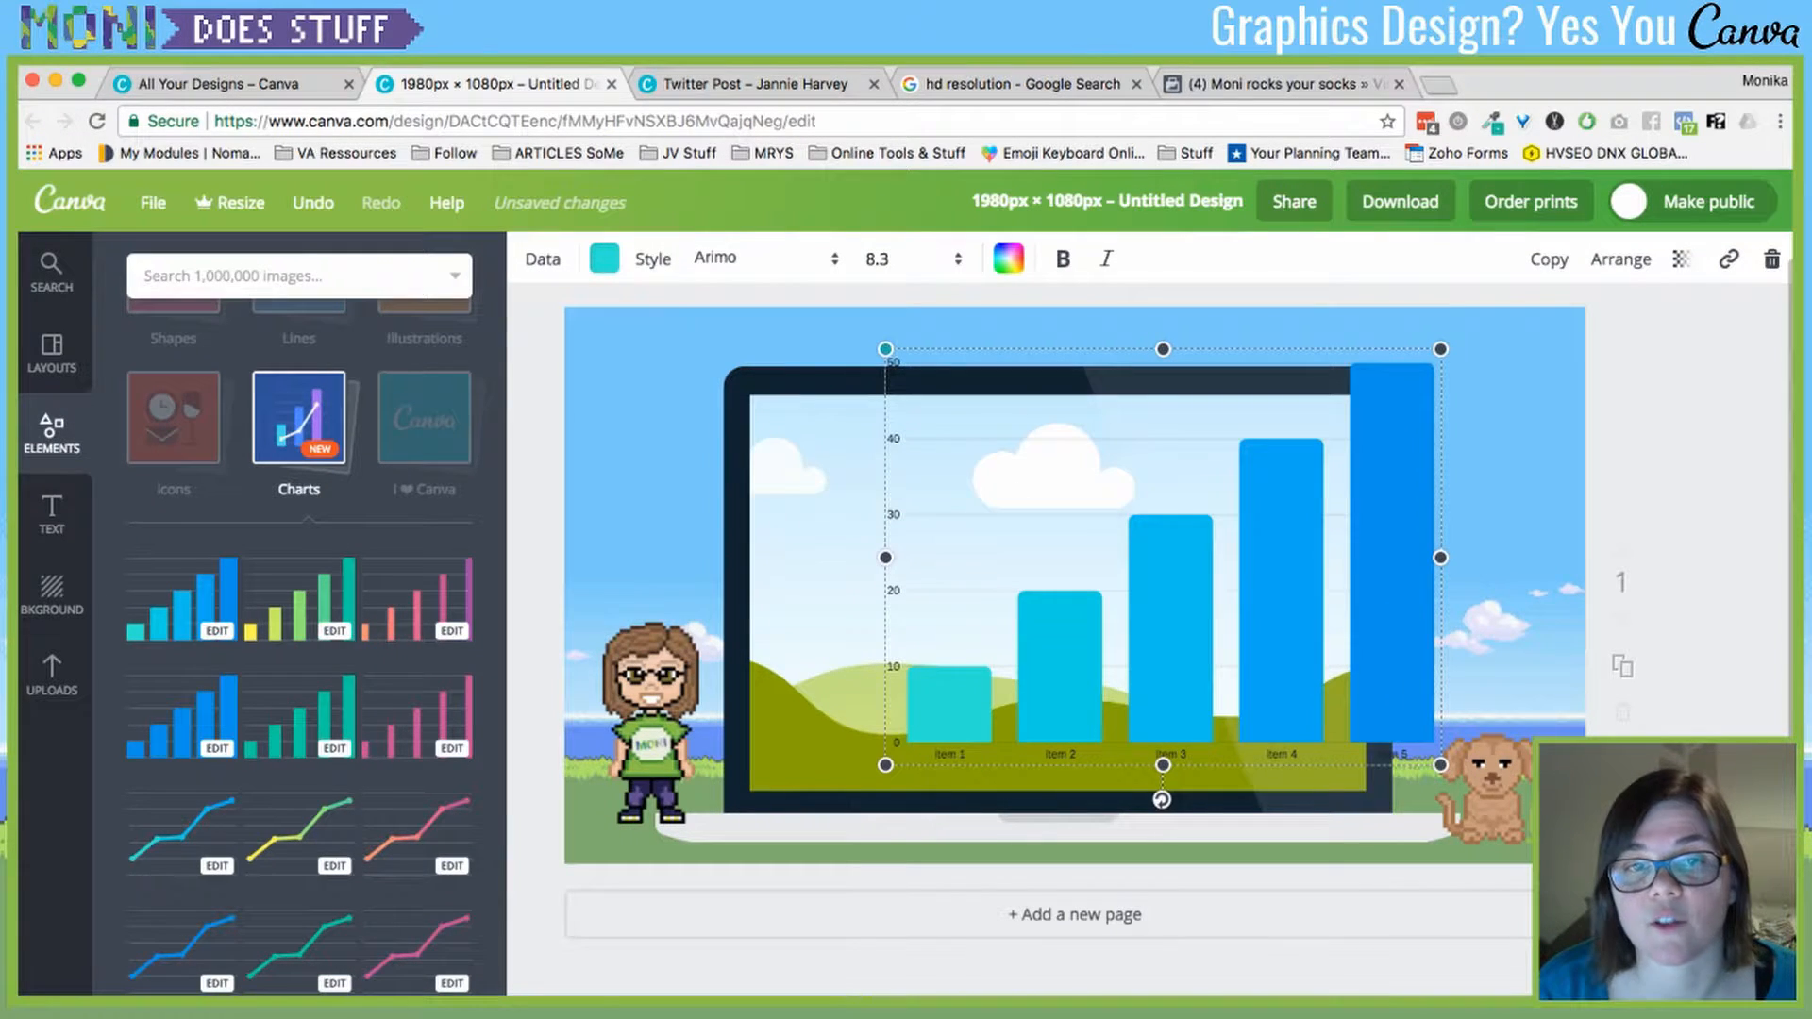
left_click_drag(885, 349, 1246, 620)
left_click_drag(1324, 678, 1416, 407)
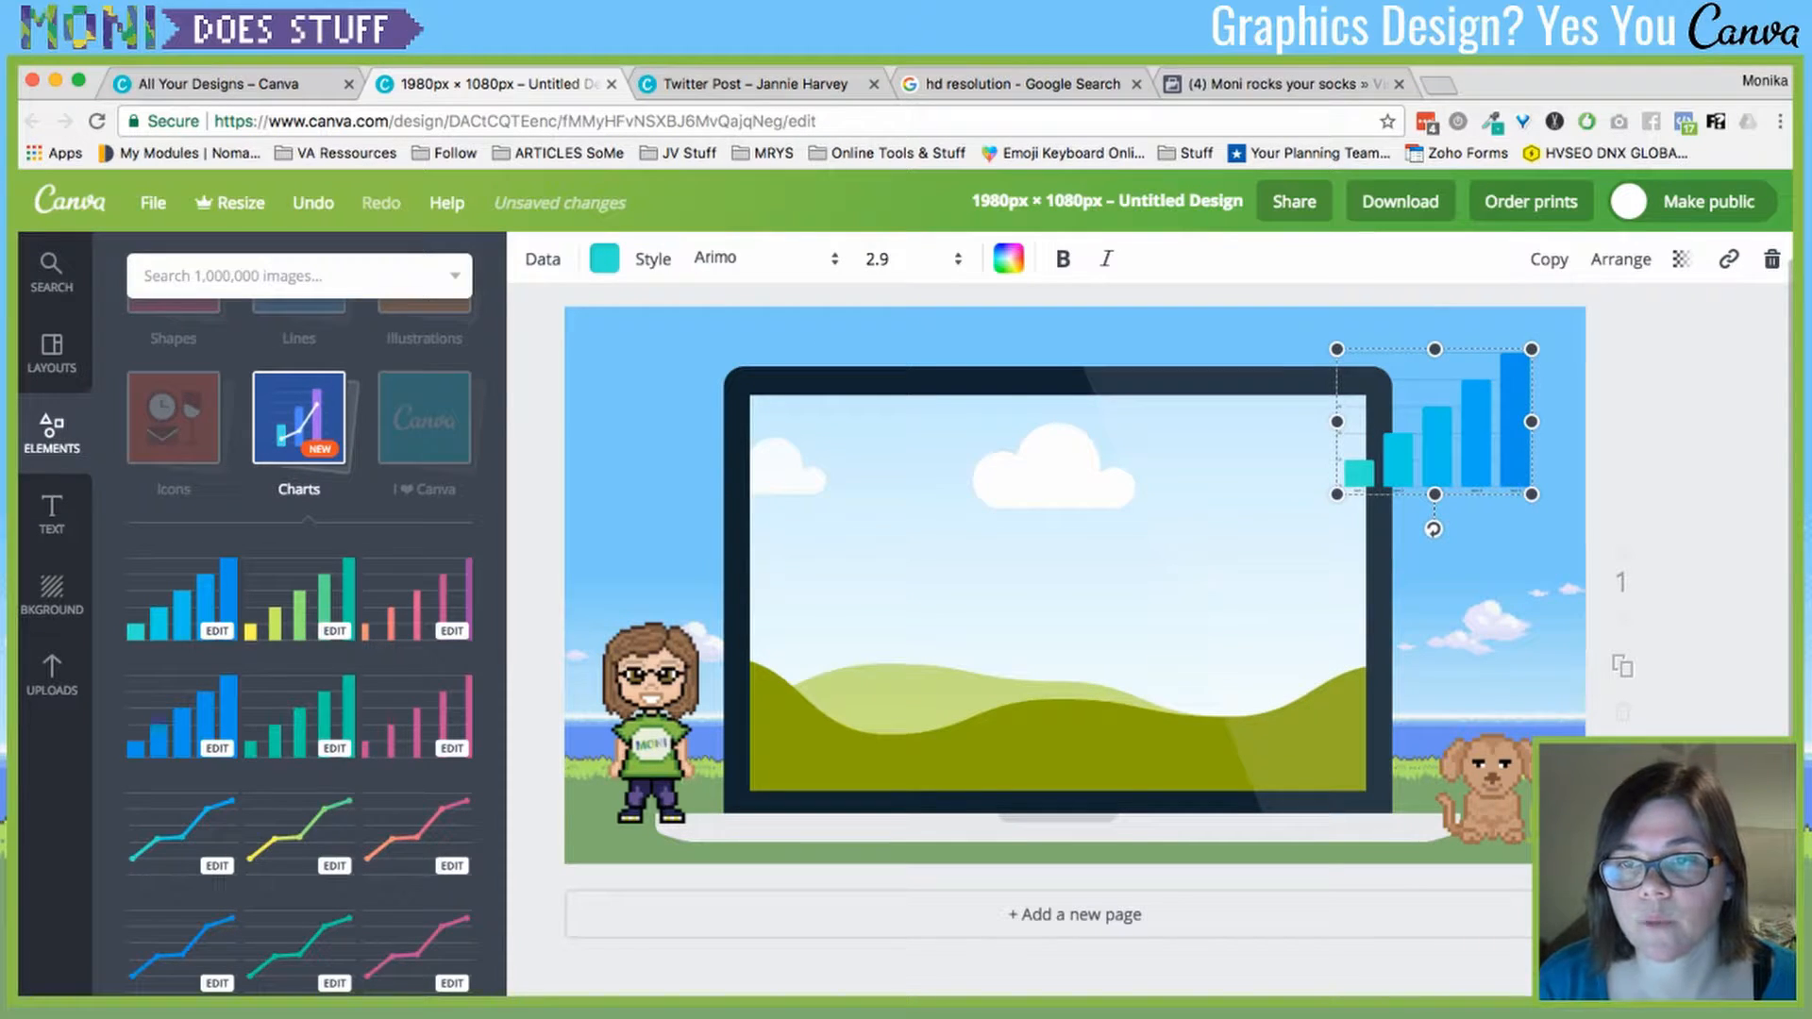
- Delete the extra large chart, then open the small chart's data table at Item 1
left_click(542, 260)
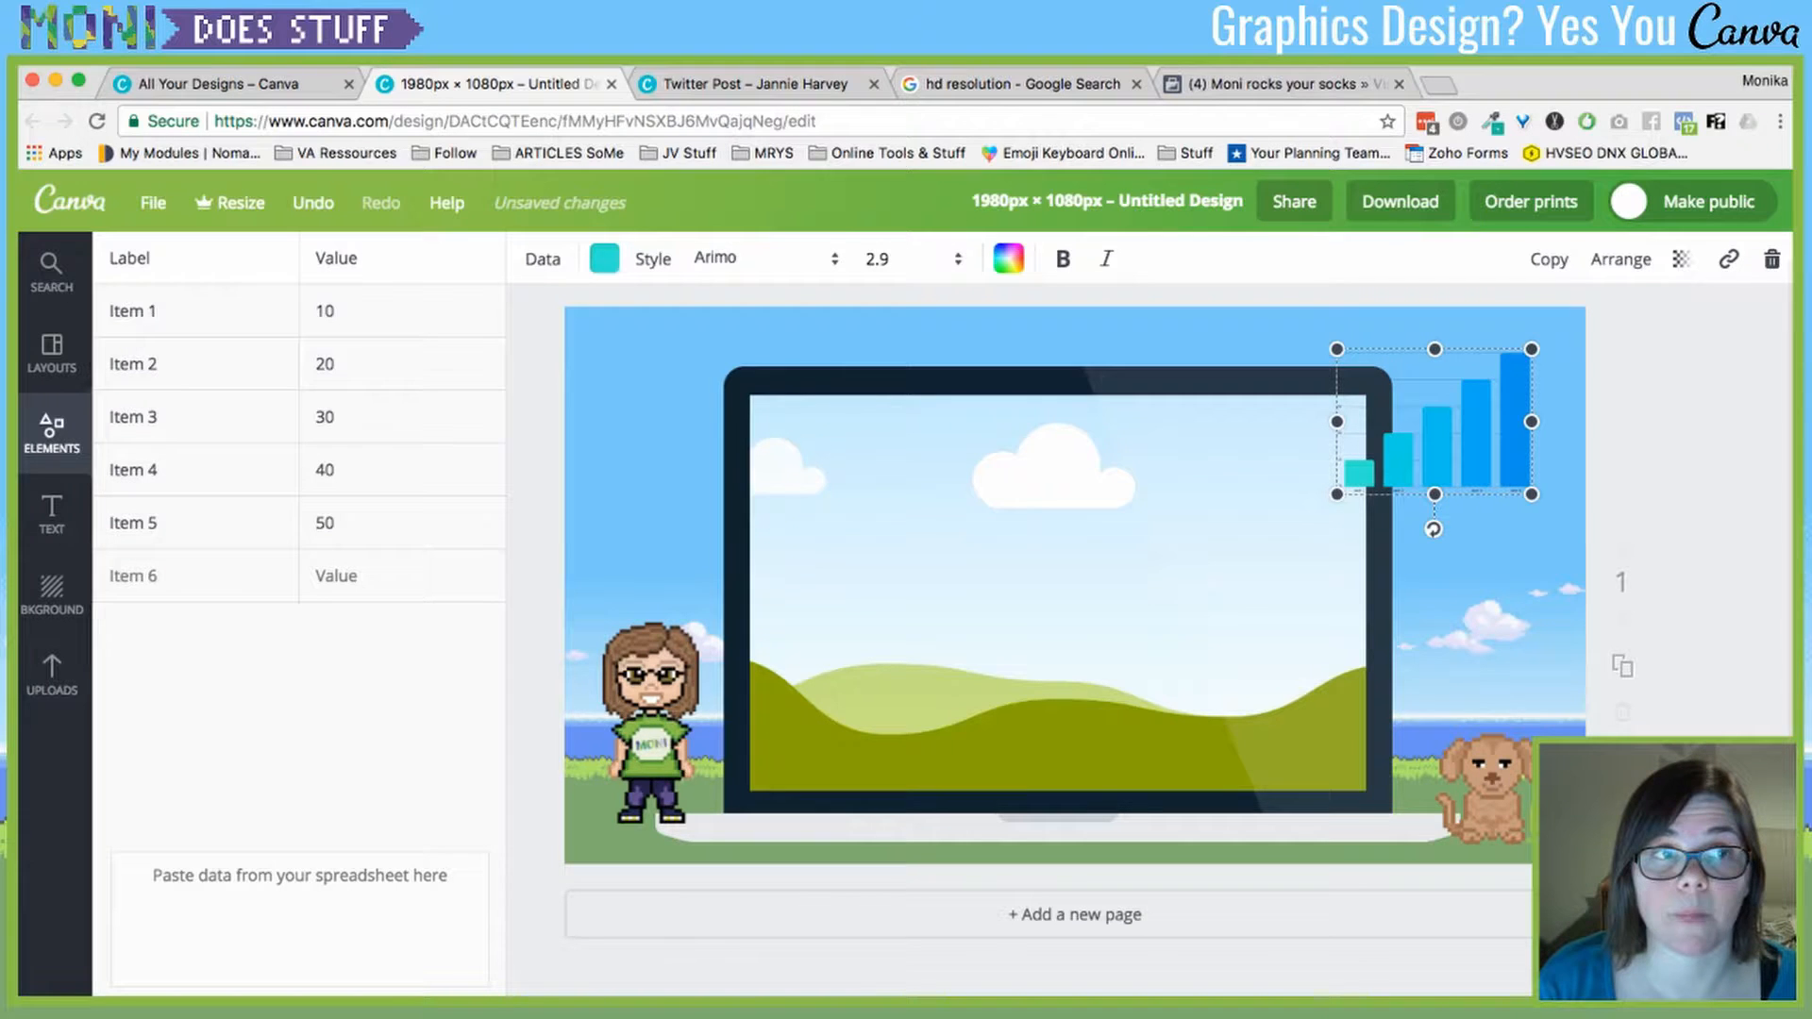
key("Escape")
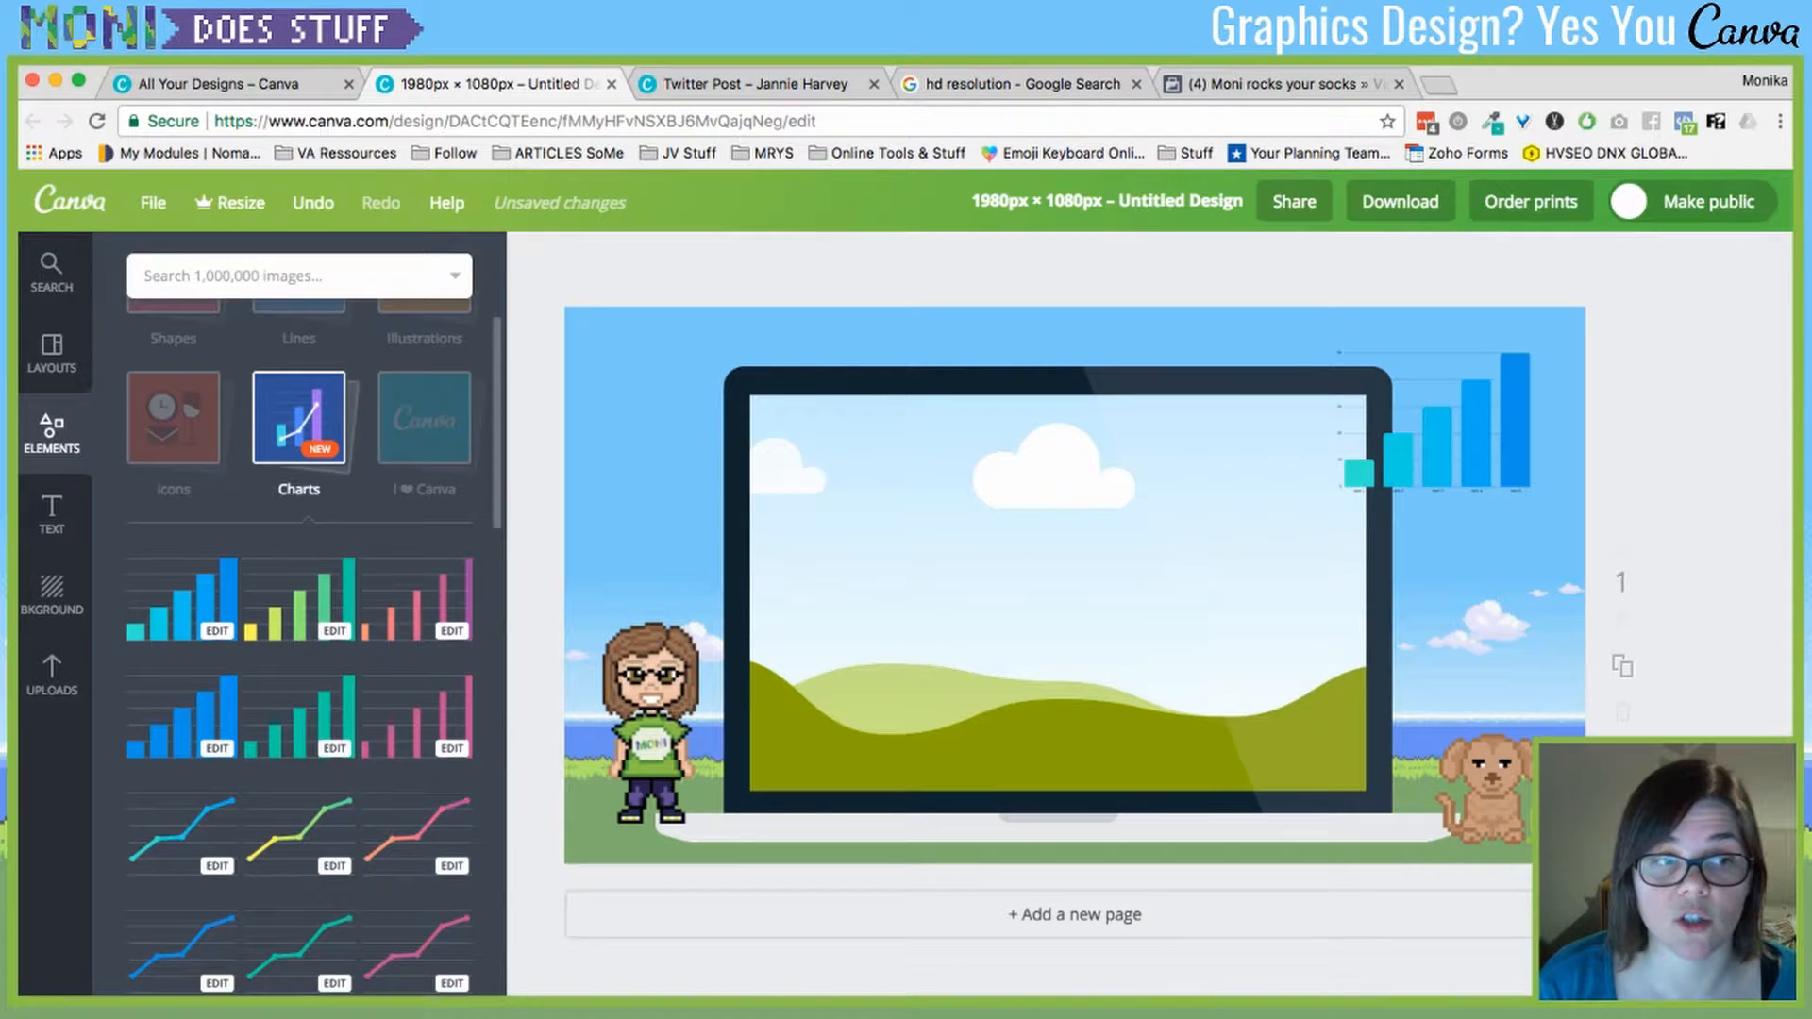
left_click(182, 600)
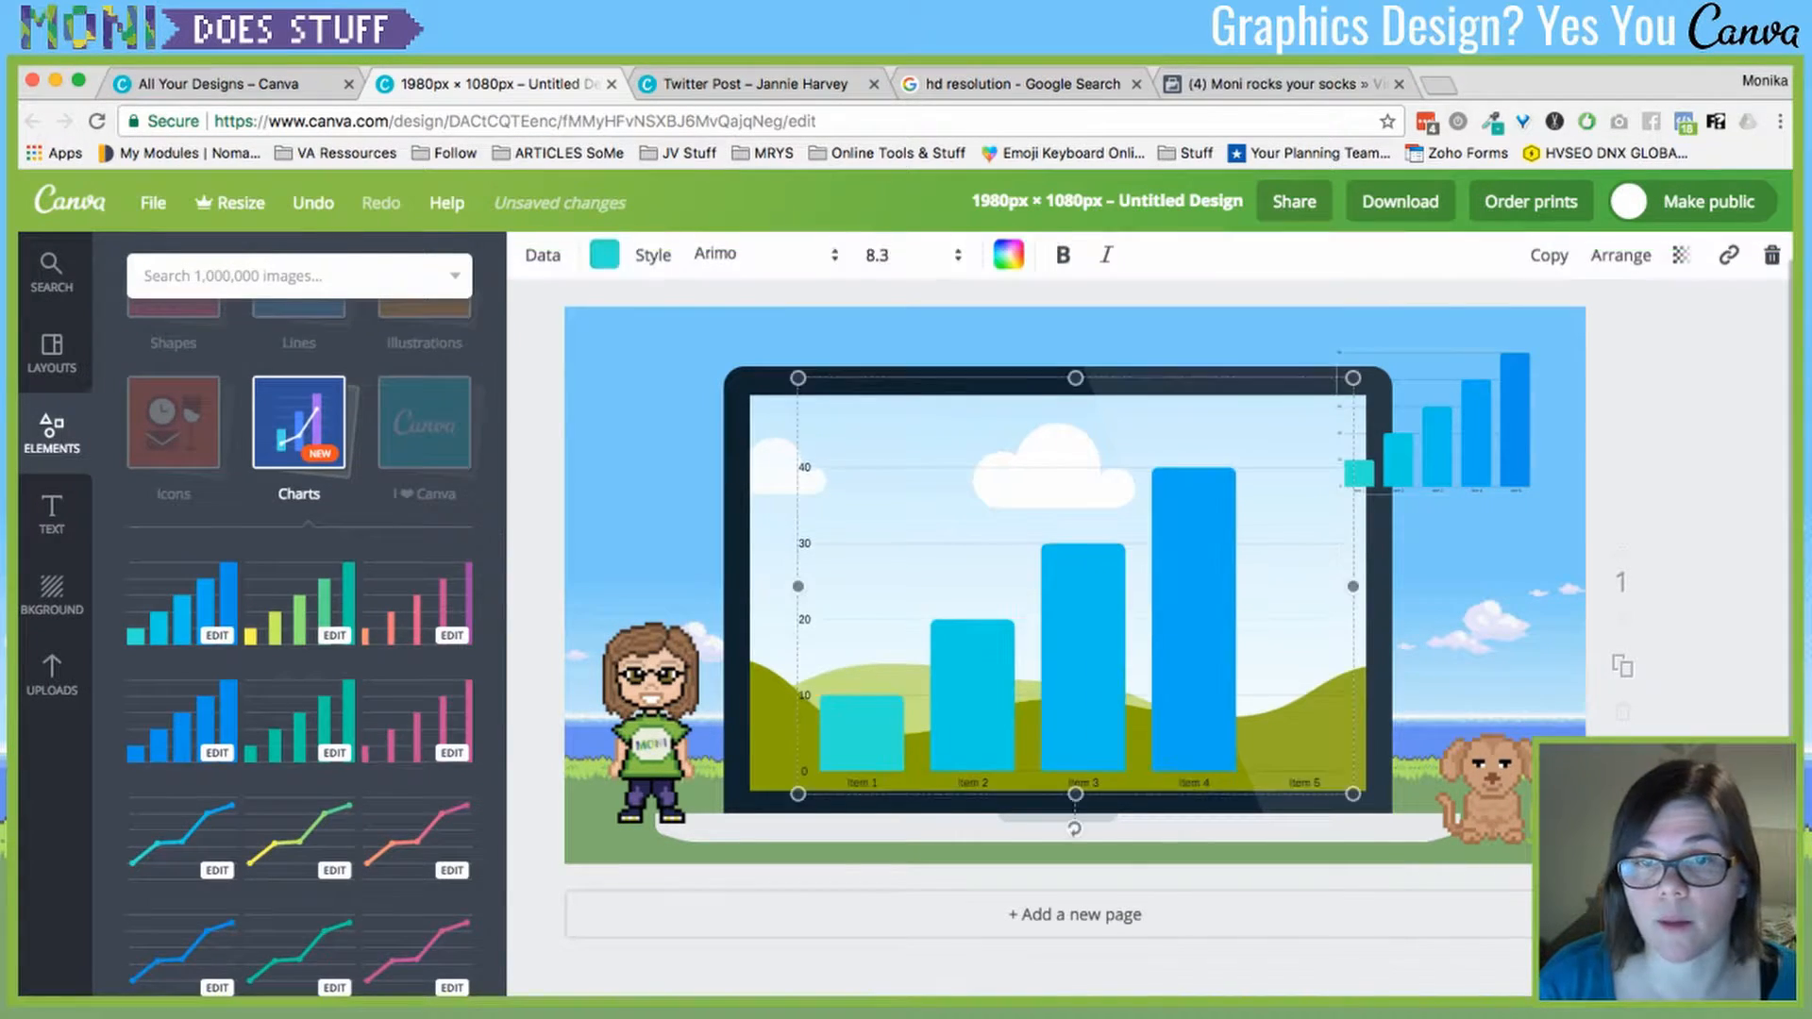
key("Delete")
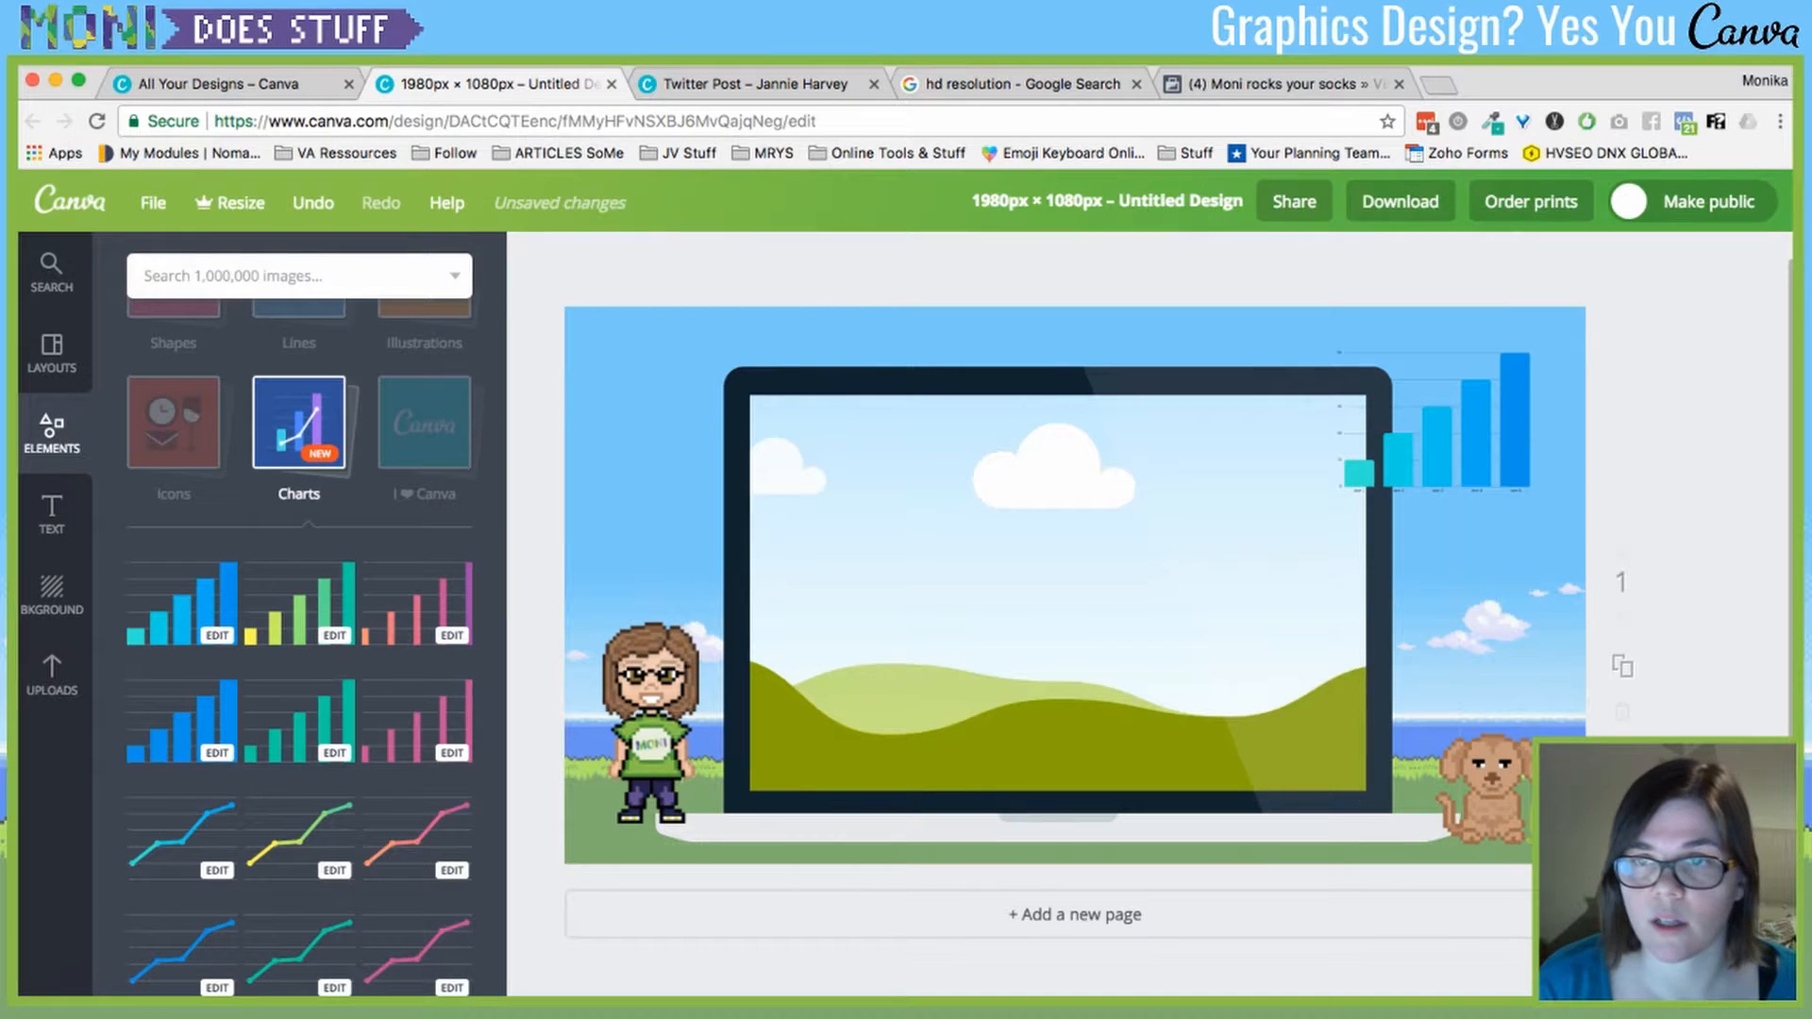
double_click(1437, 444)
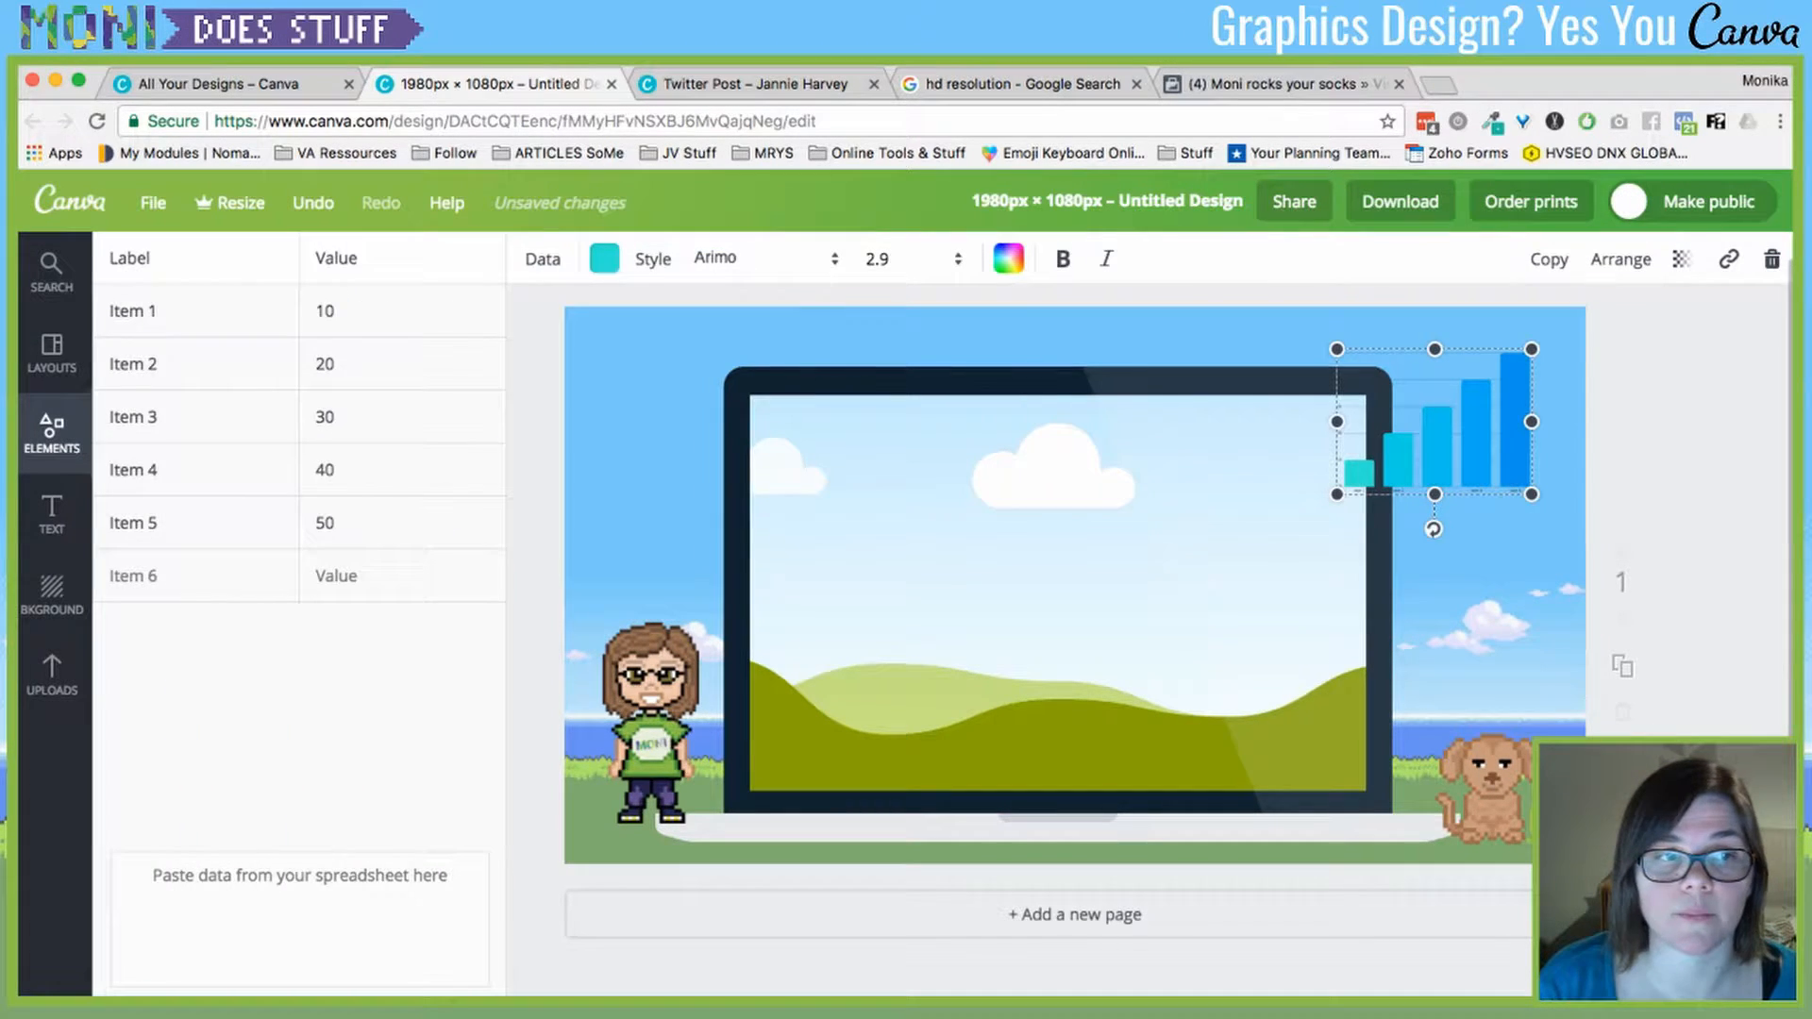
double_click(326, 311)
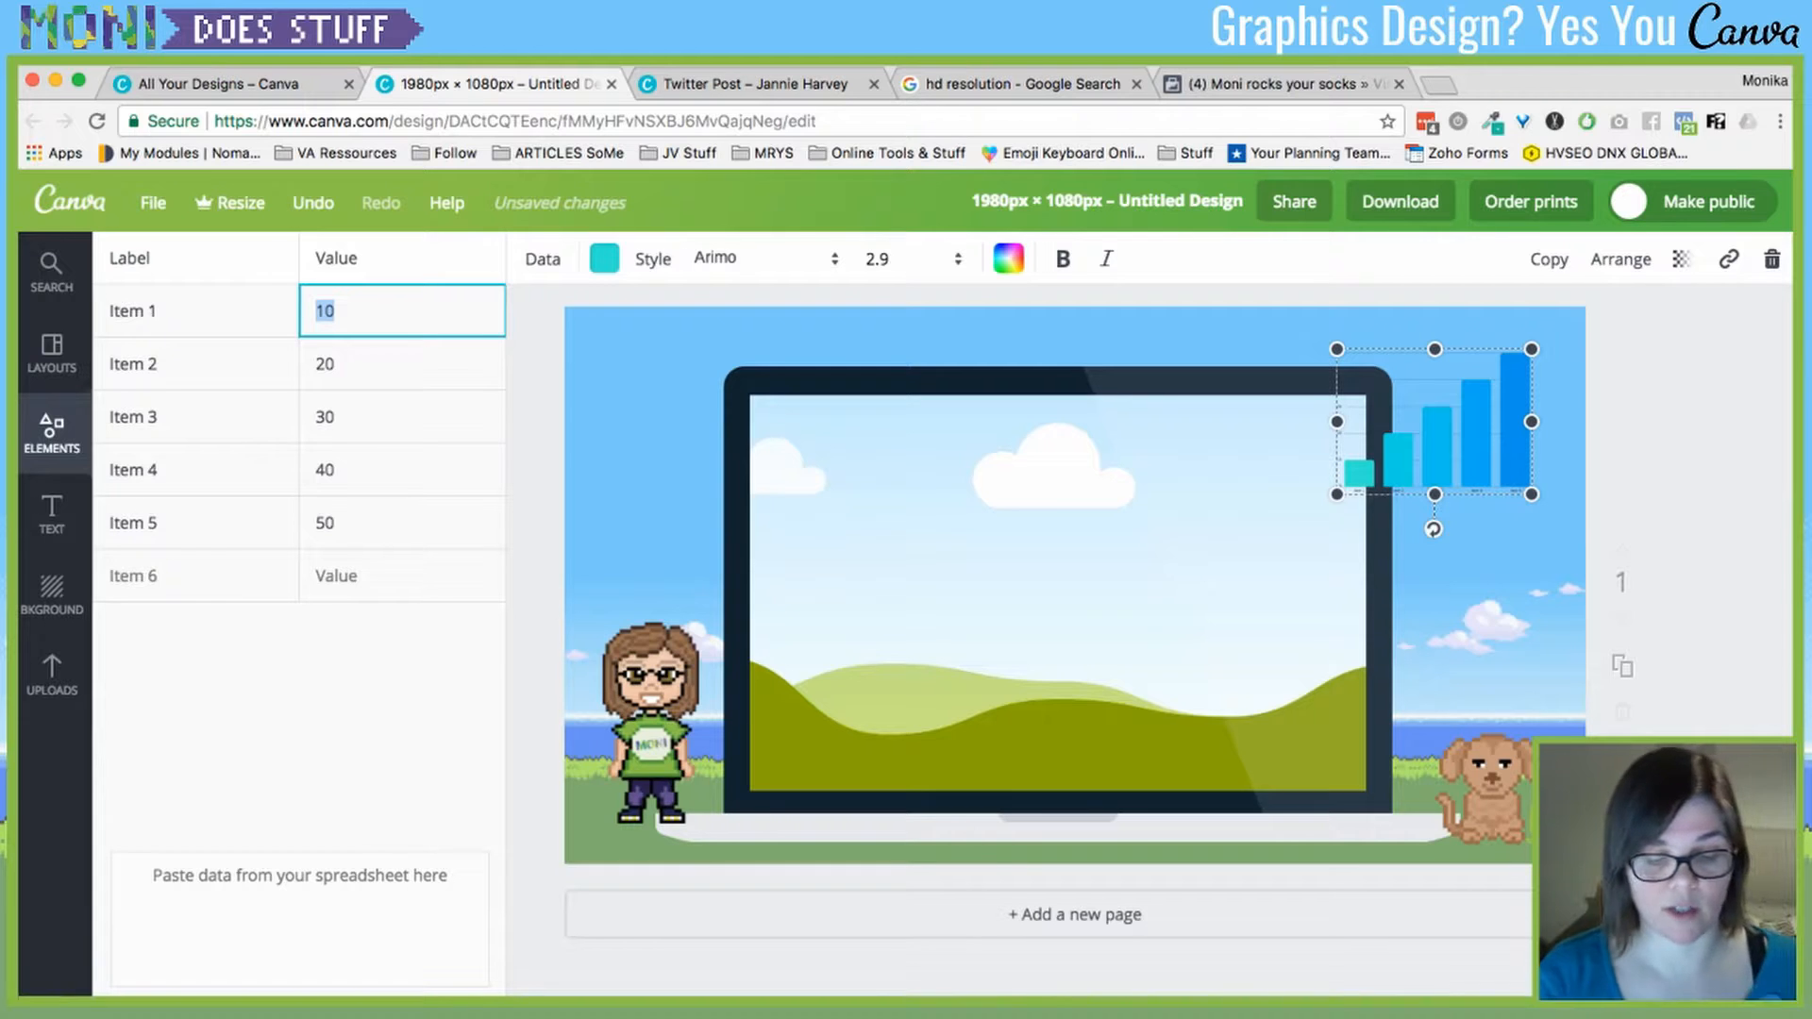
- Set Item 1 to 70 and add a sixth 'Money in the ban' row valued 40
type("70")
key("Return")
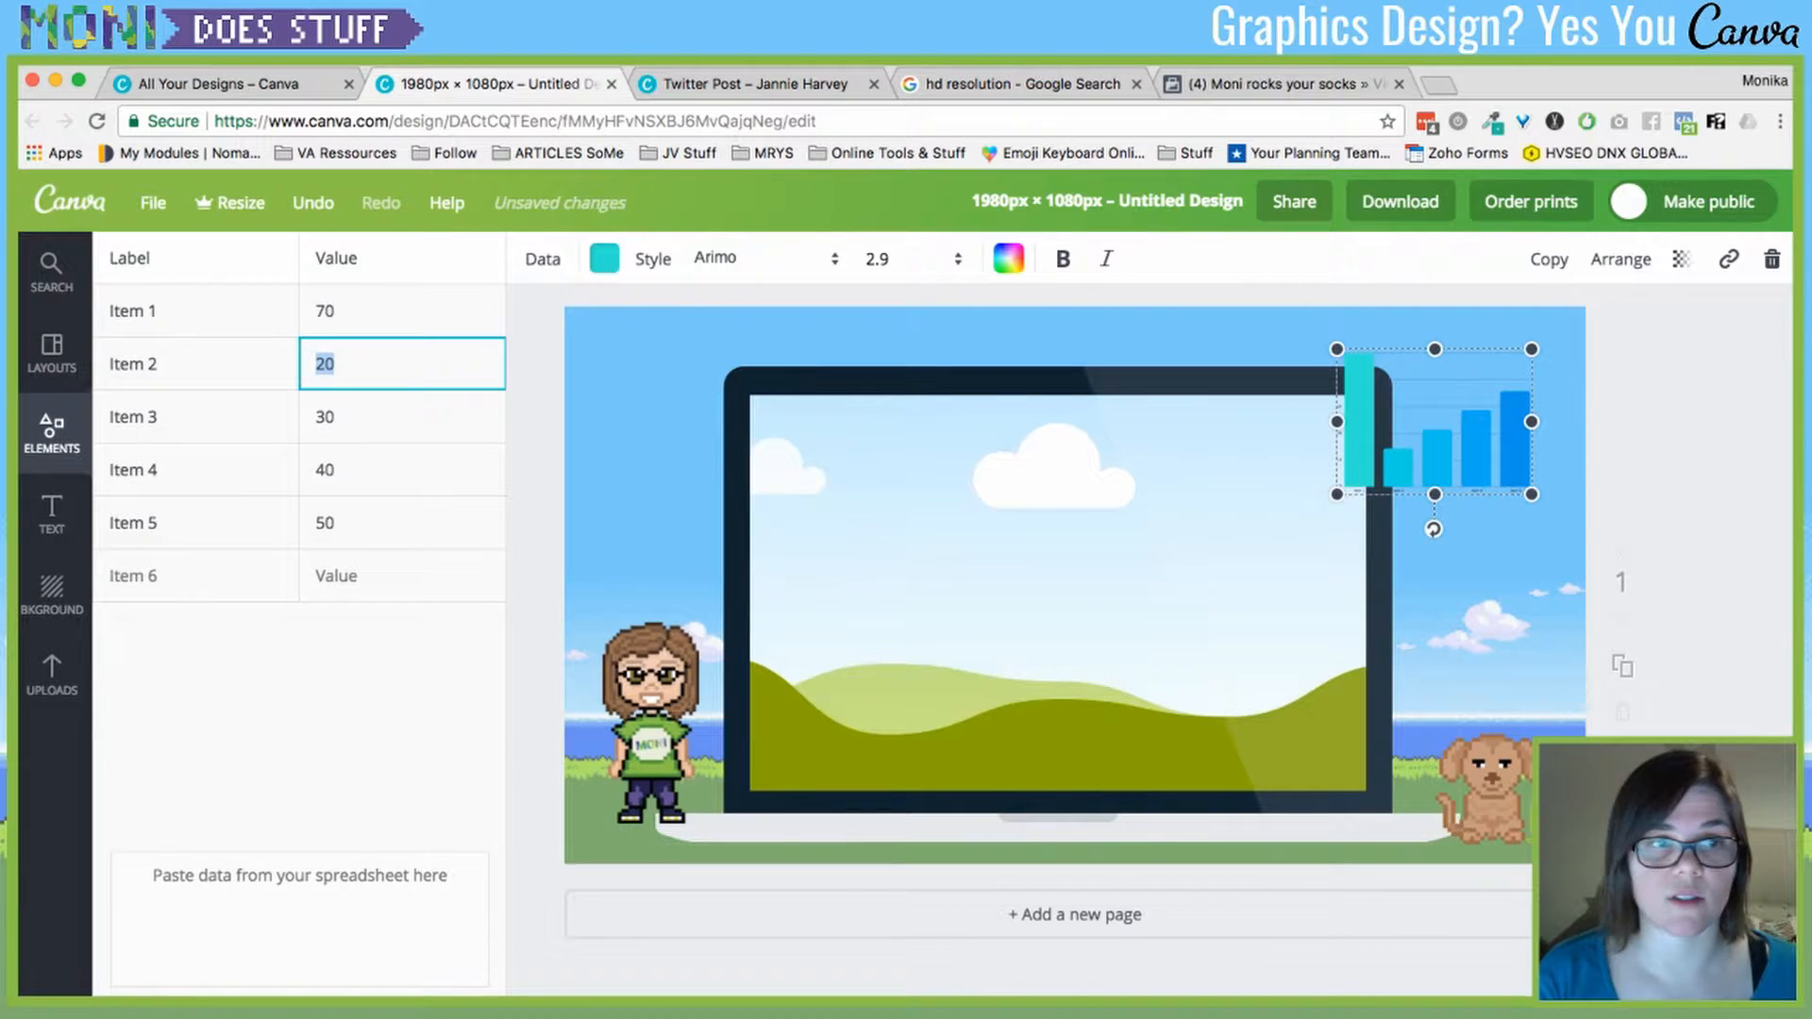
left_click(337, 576)
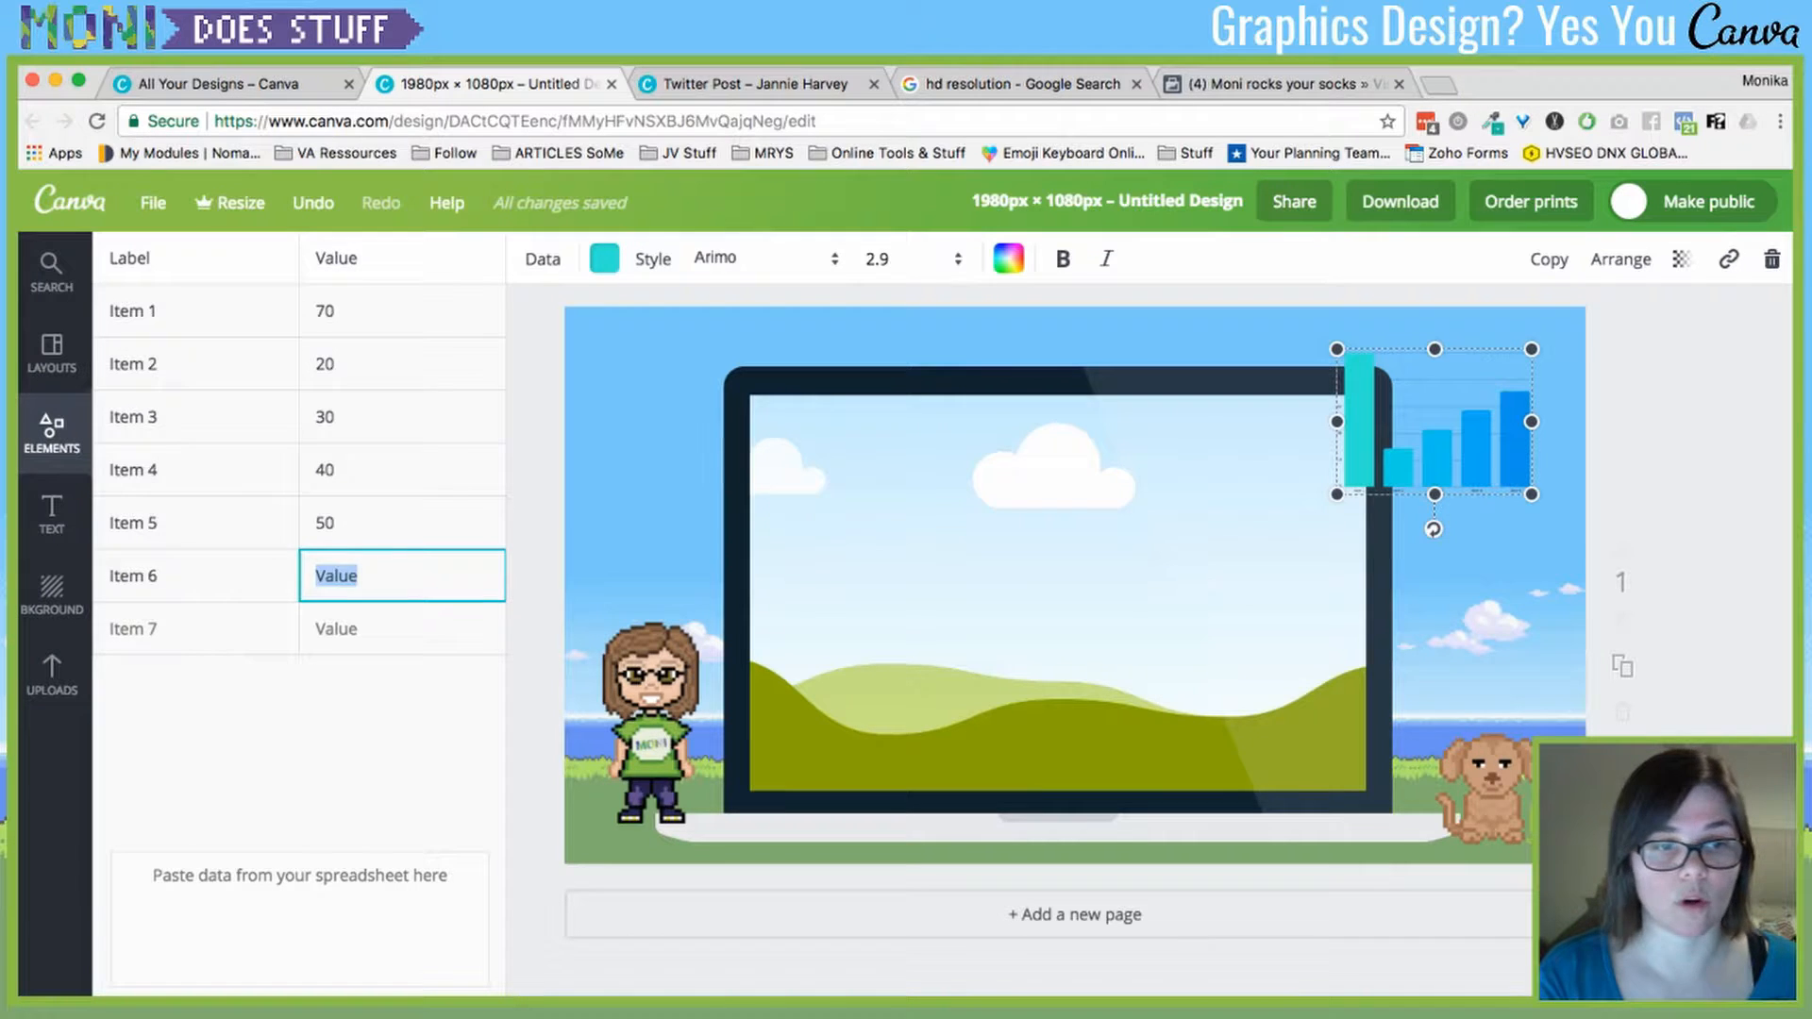
key("BackSpace")
key("shift+Tab")
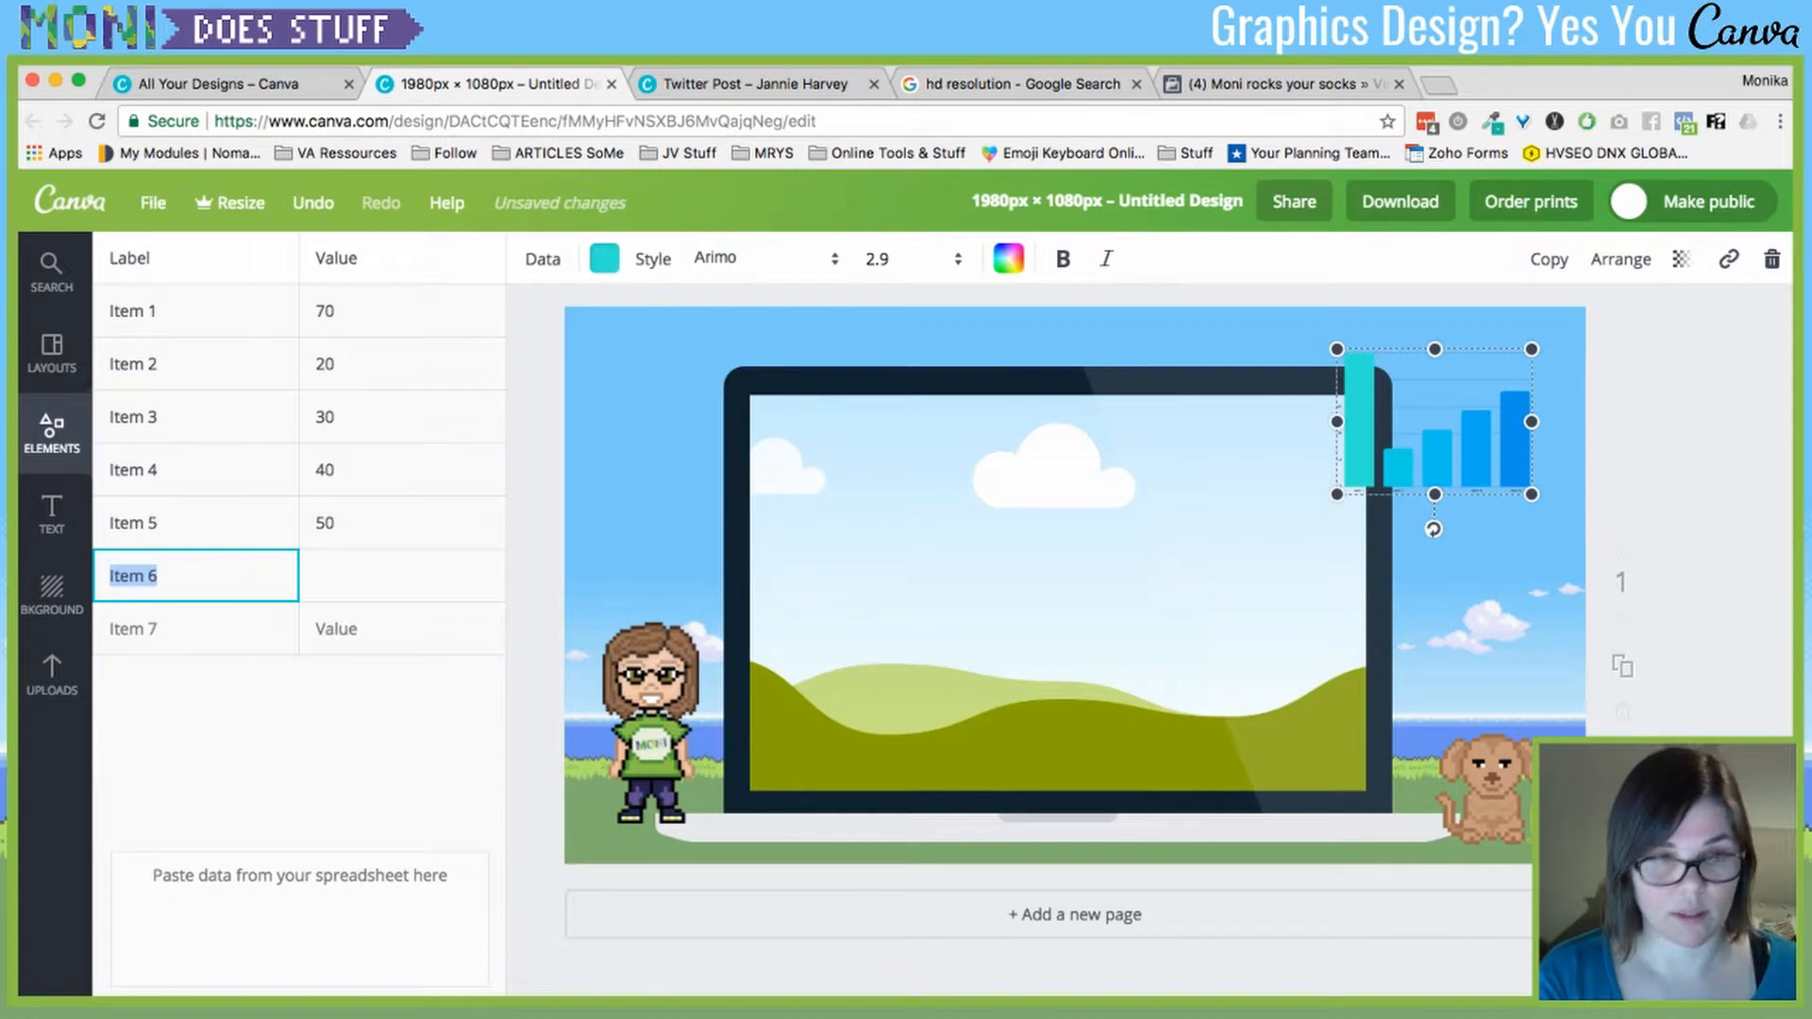
type("99")
key("BackSpace")
key("BackSpace")
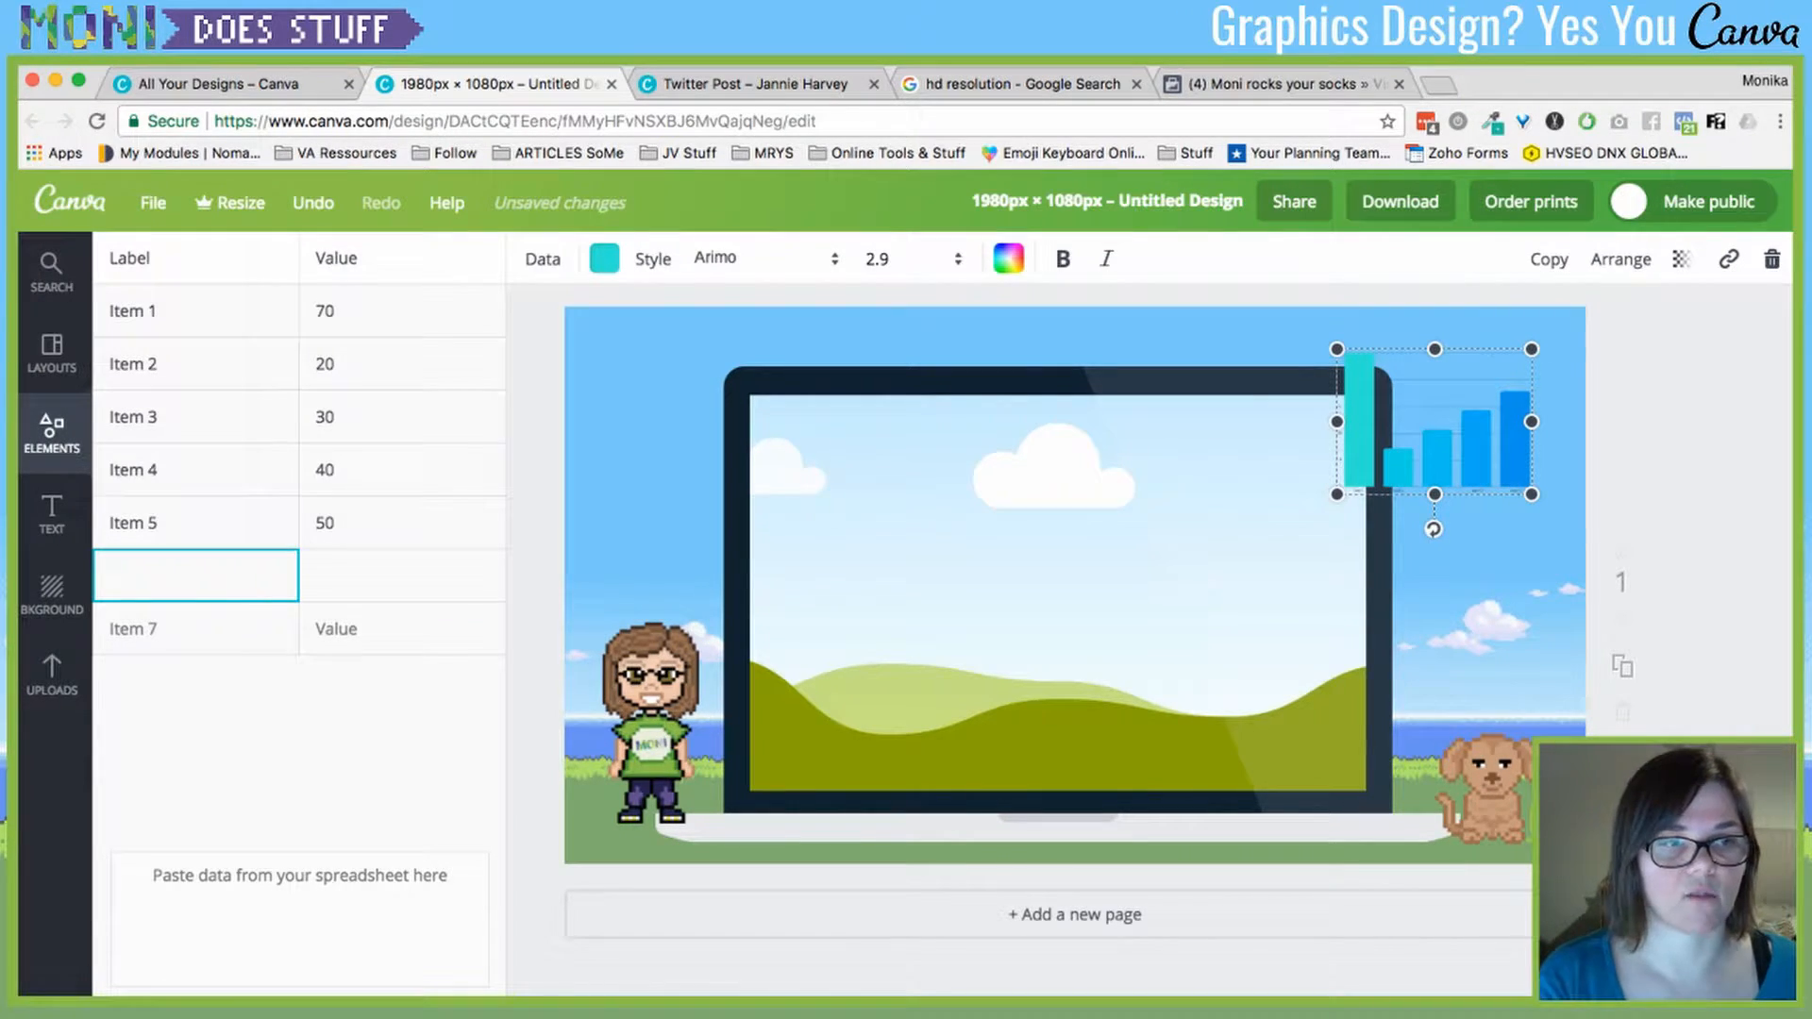
type("M")
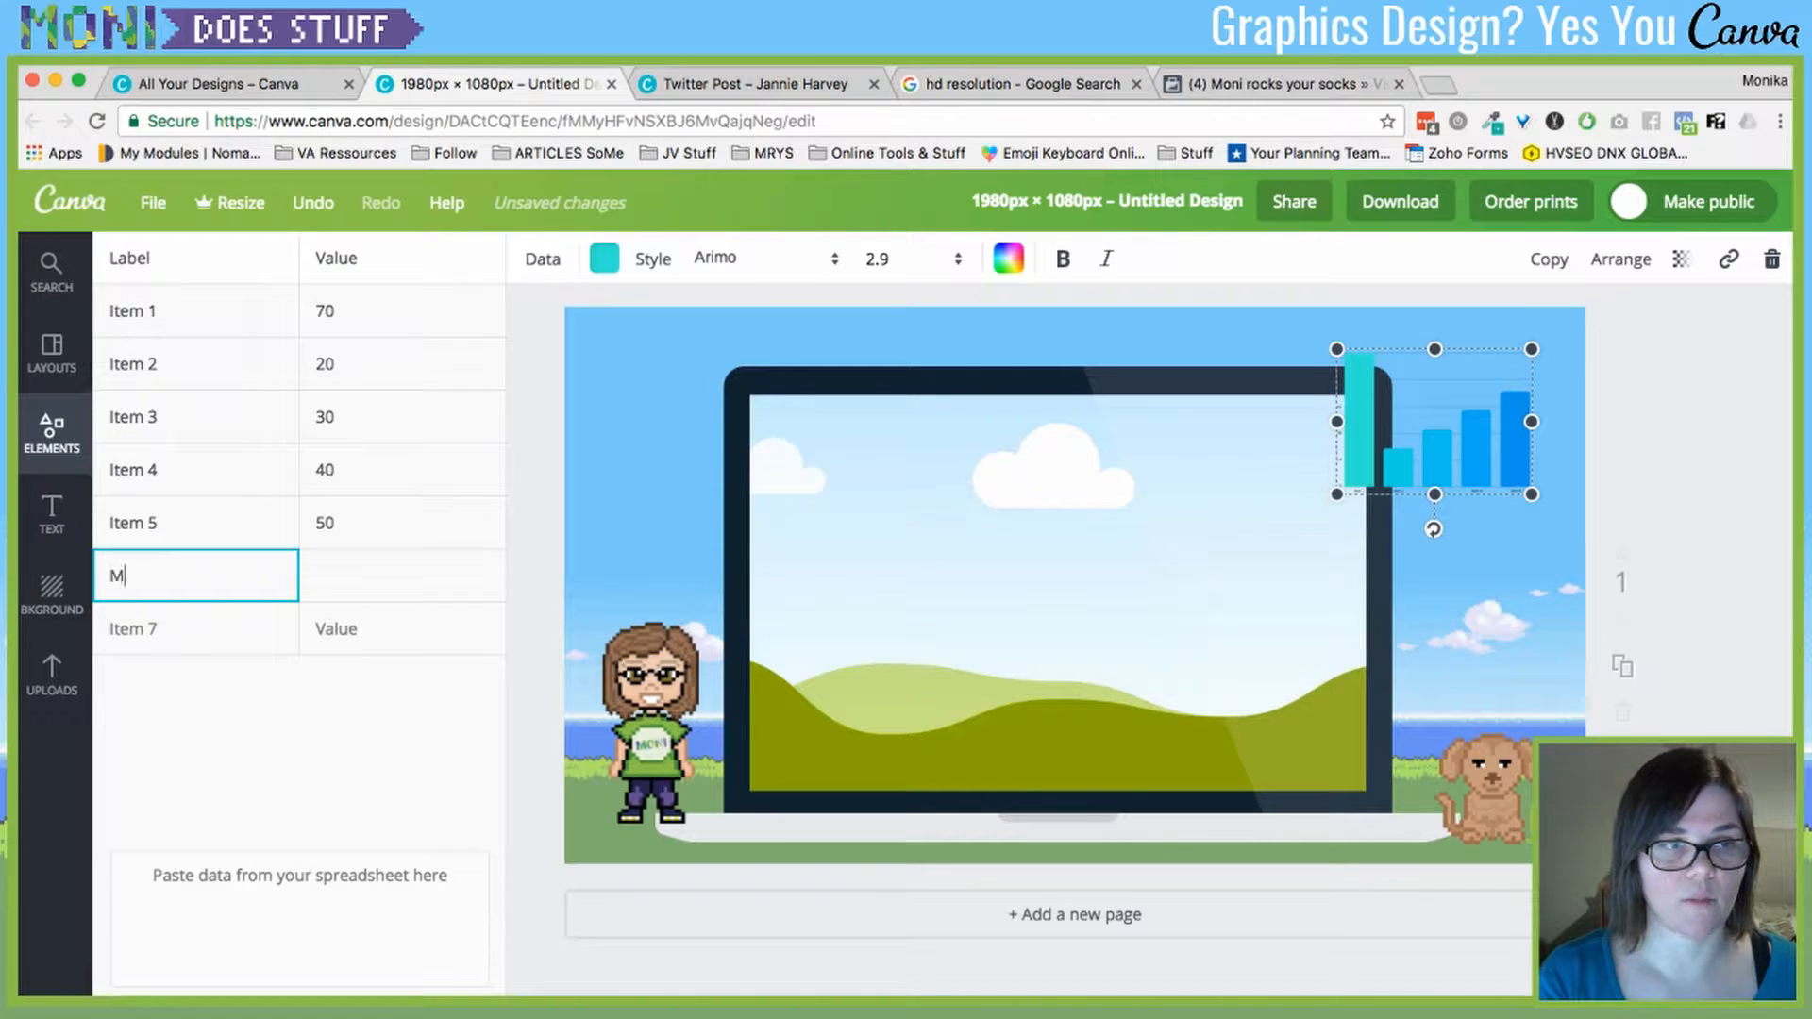
type("oney in the ban")
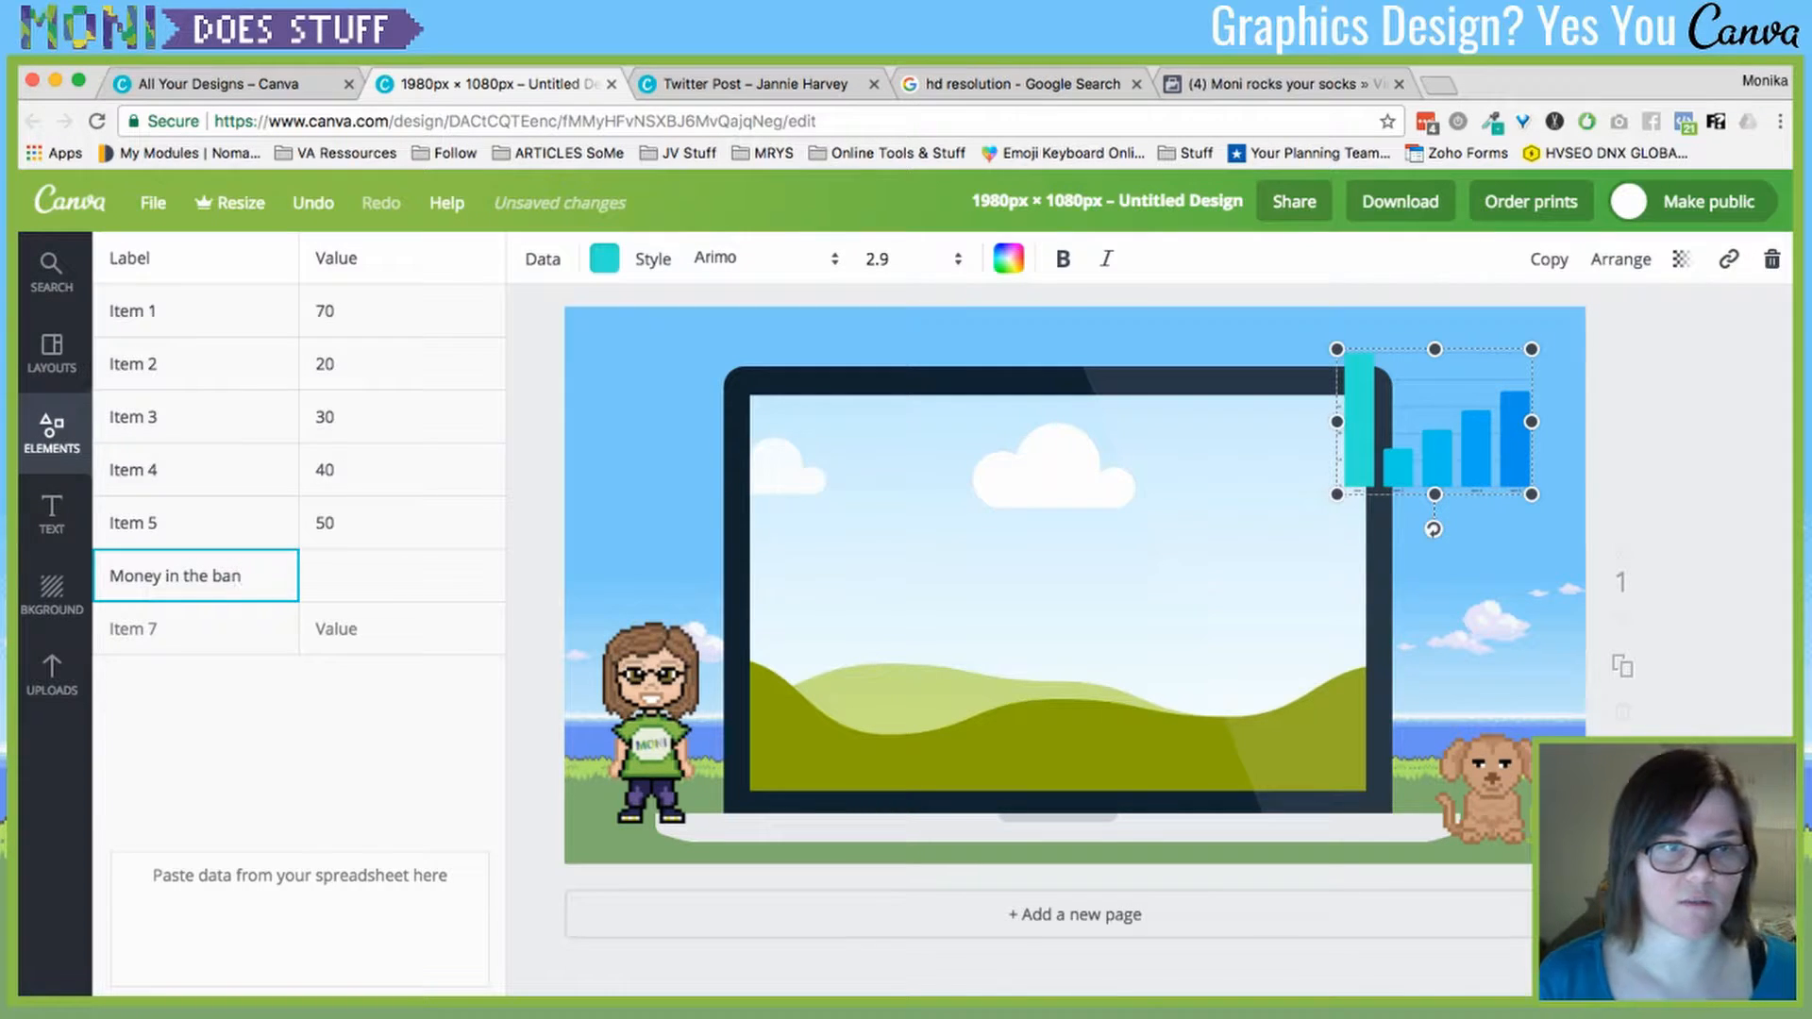
key("Tab")
type("0")
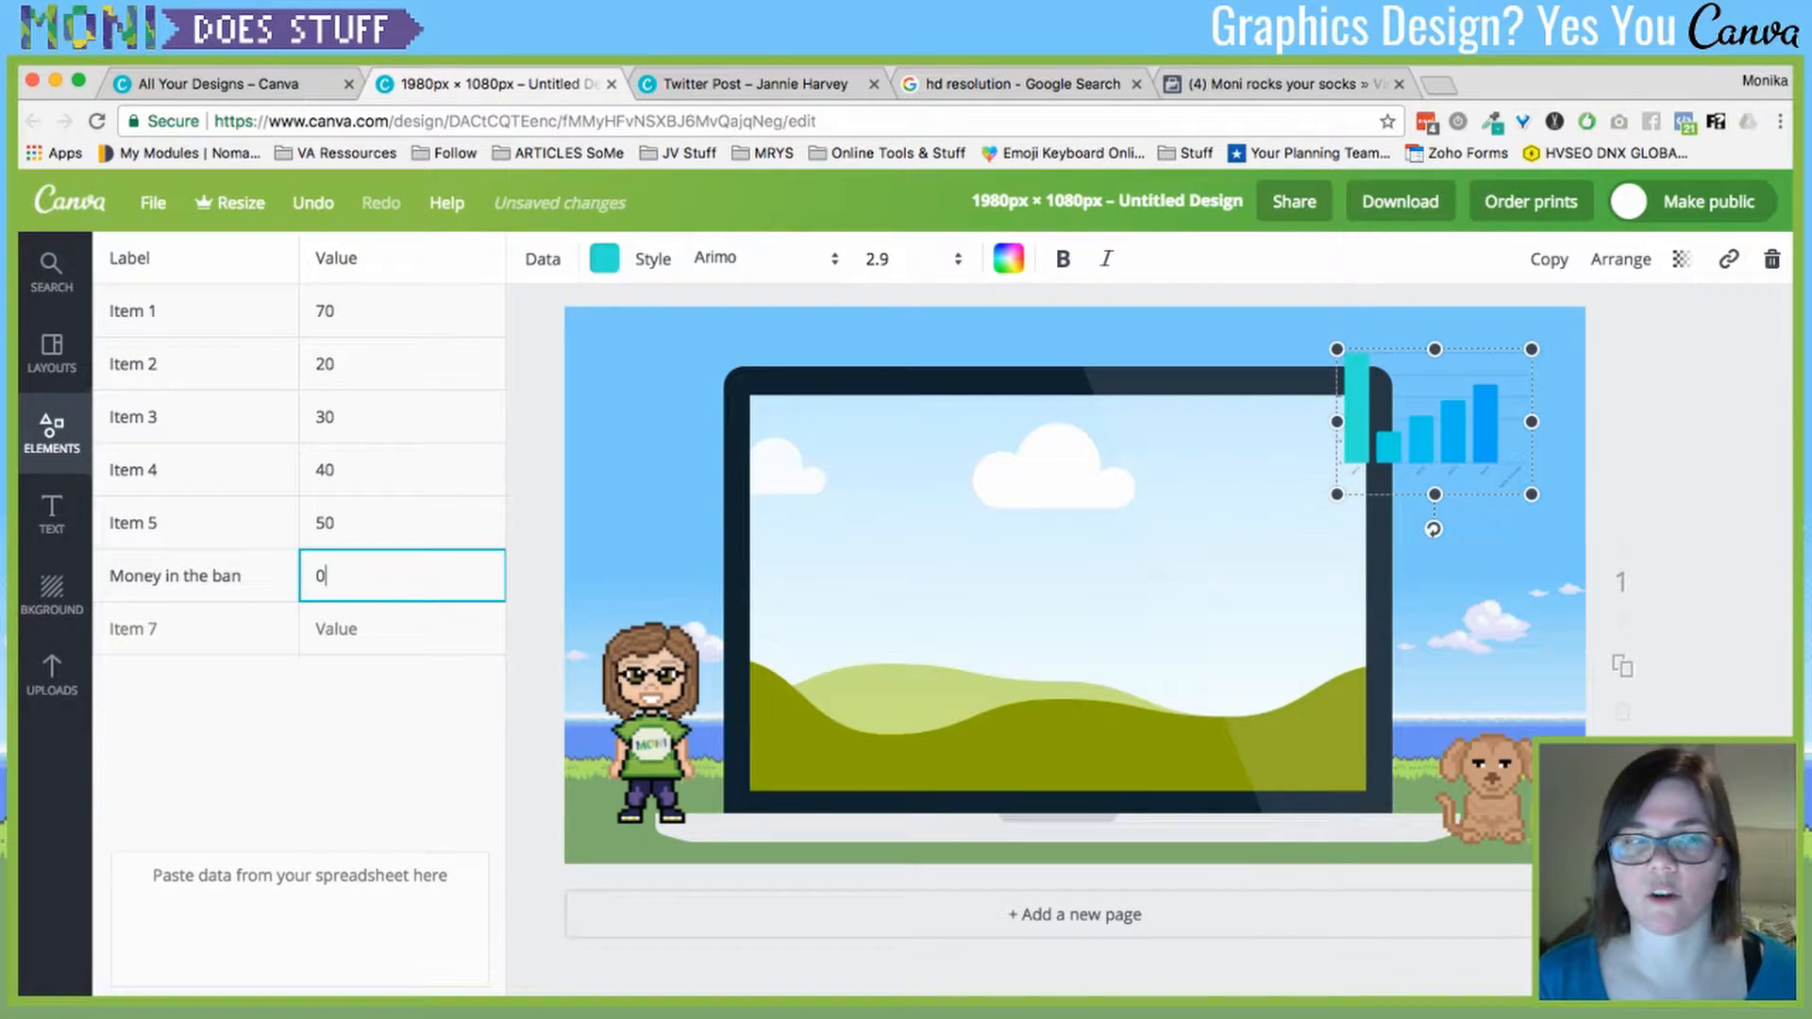
key("super+a")
type("40")
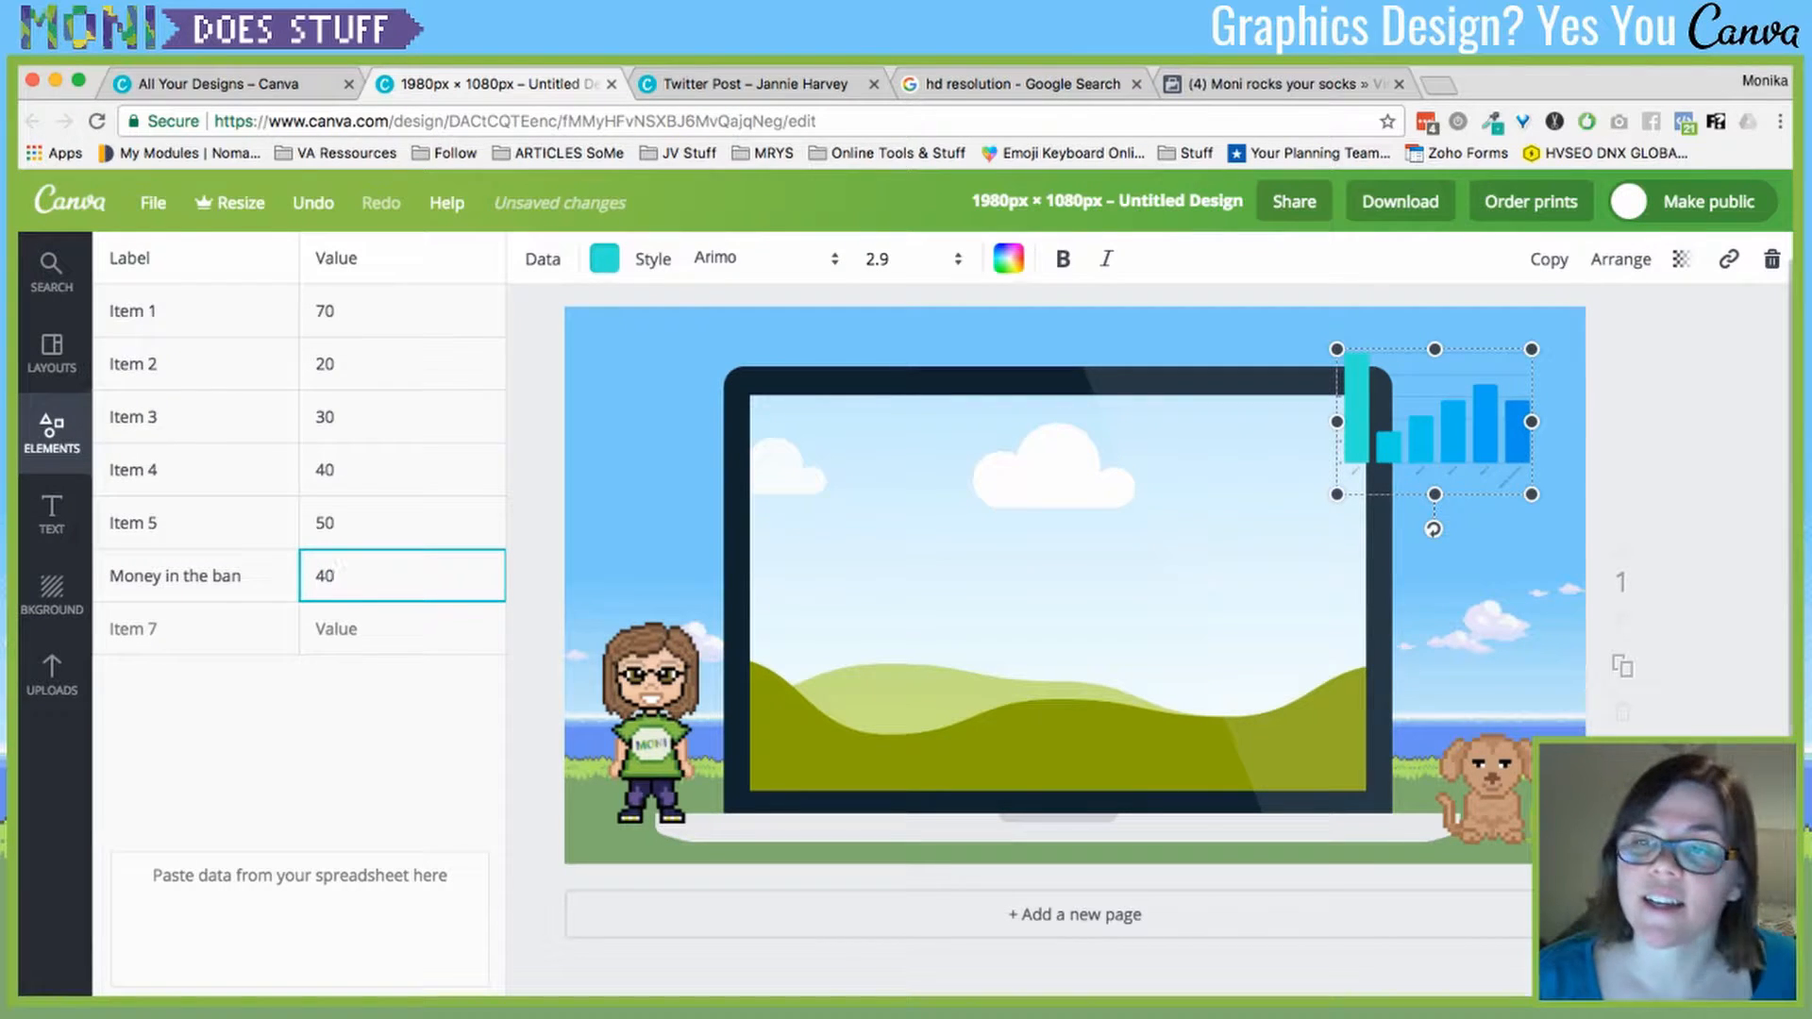
- Enlarge the chart over the laptop screen, change the new value to 4, then delete the chart
left_click_drag(1434, 424, 1060, 516)
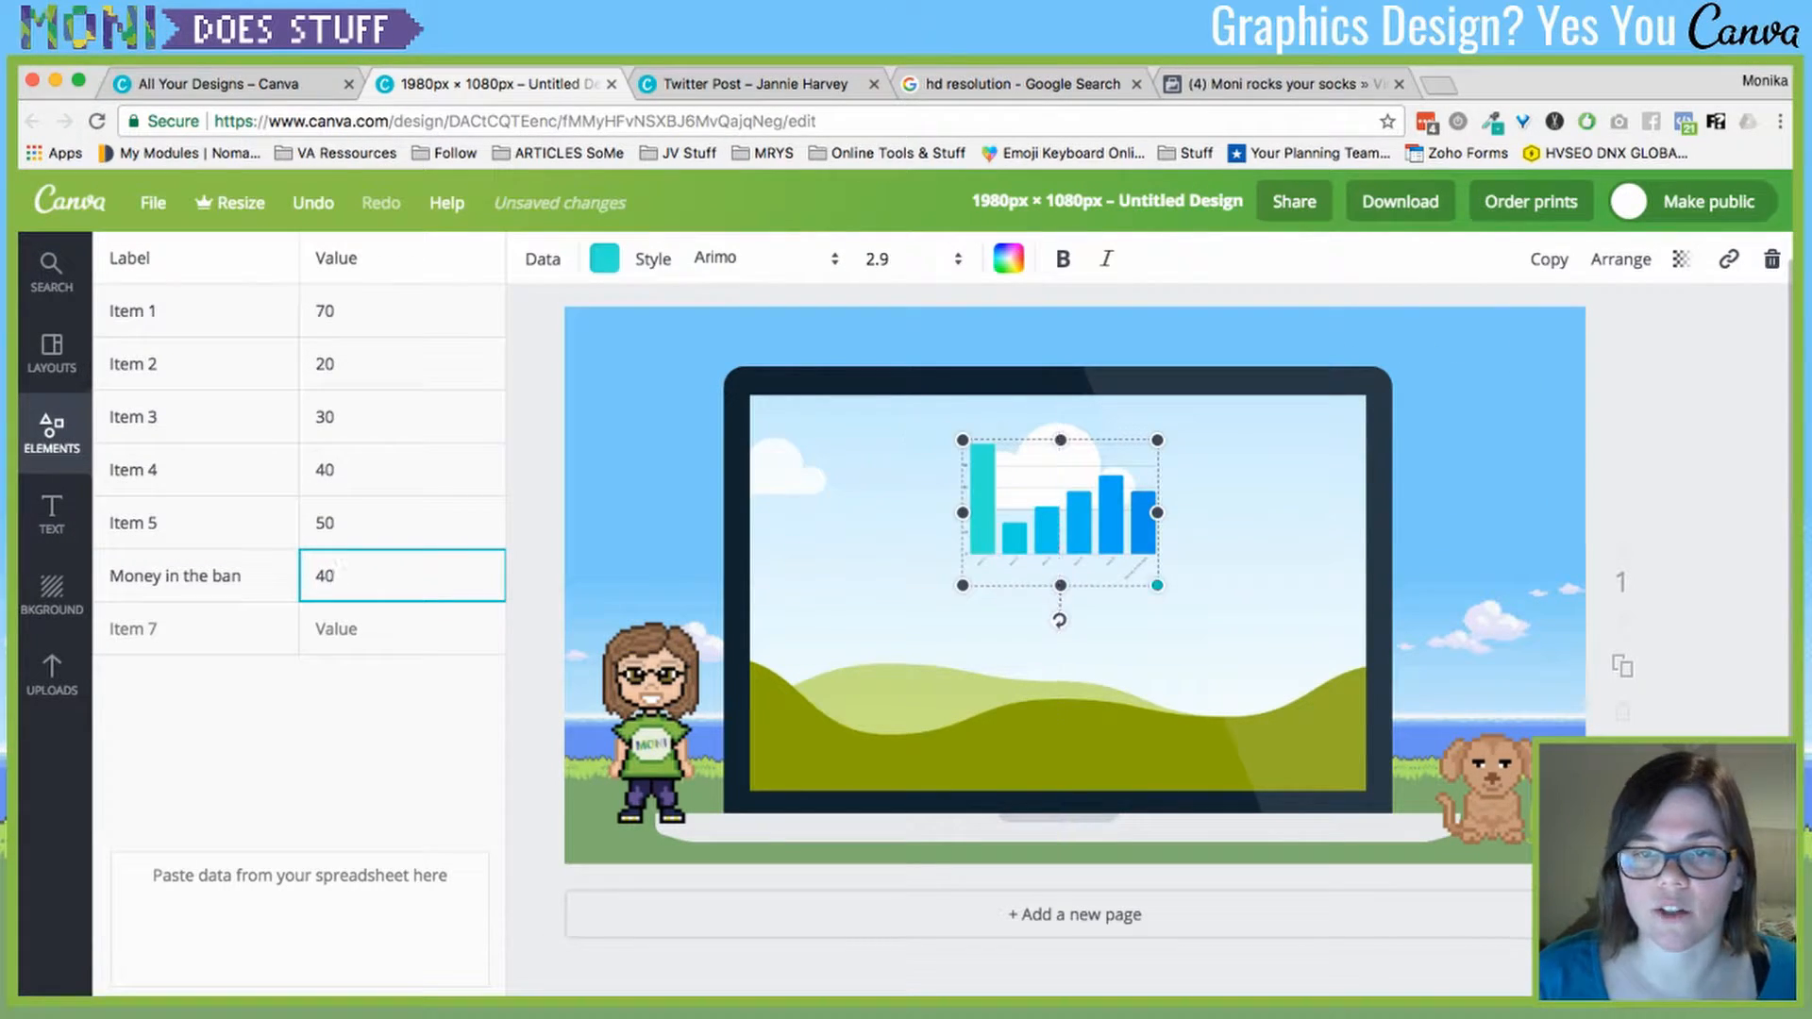
left_click_drag(1157, 585, 1524, 858)
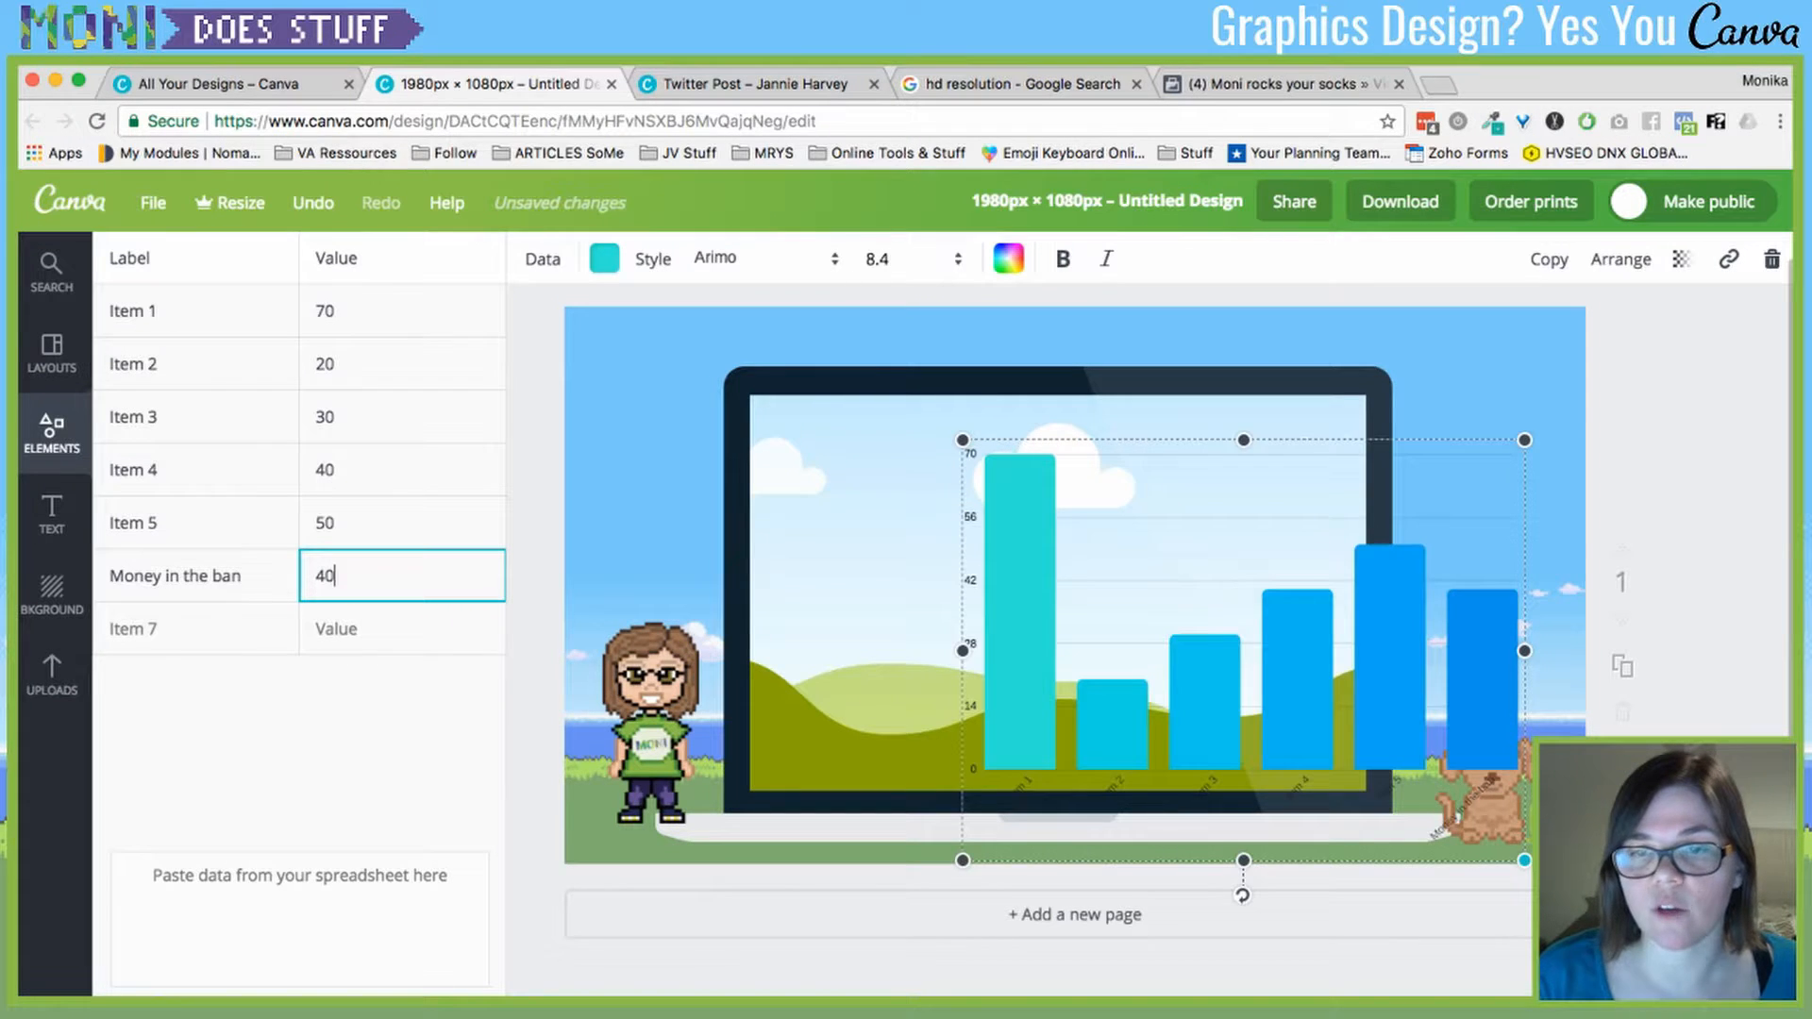
left_click_drag(1244, 650, 1031, 586)
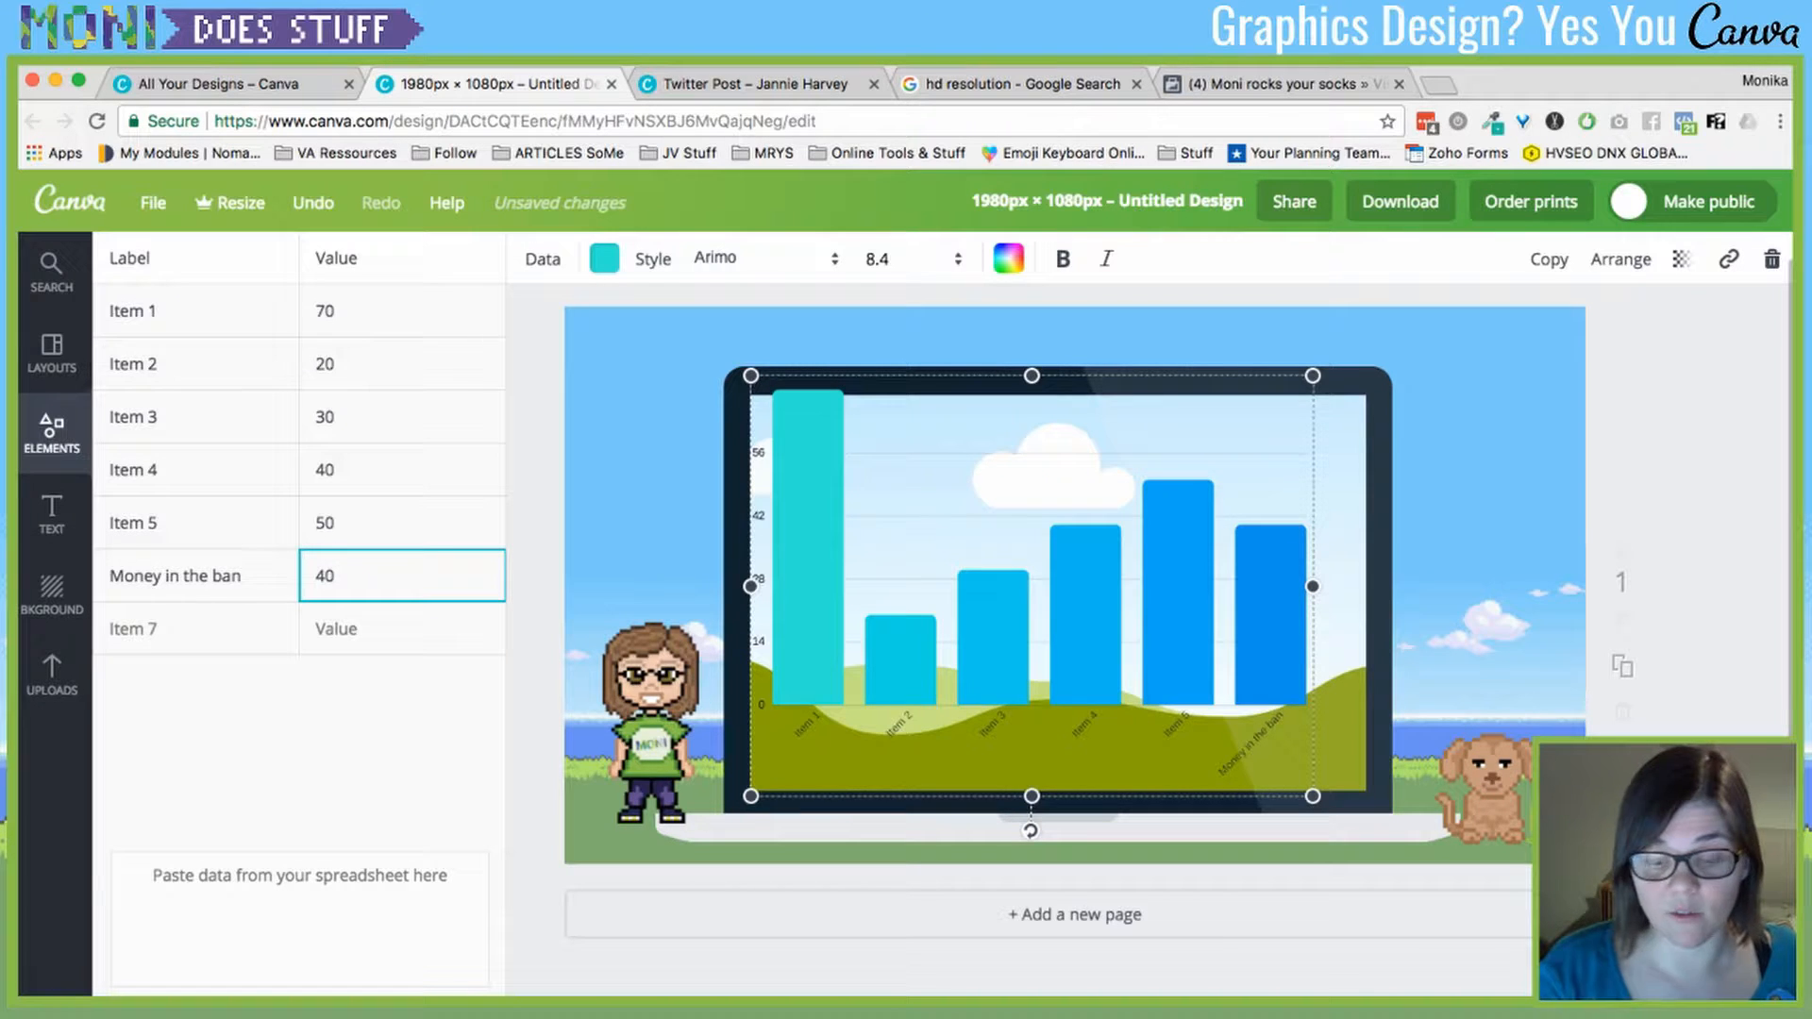
key("BackSpace")
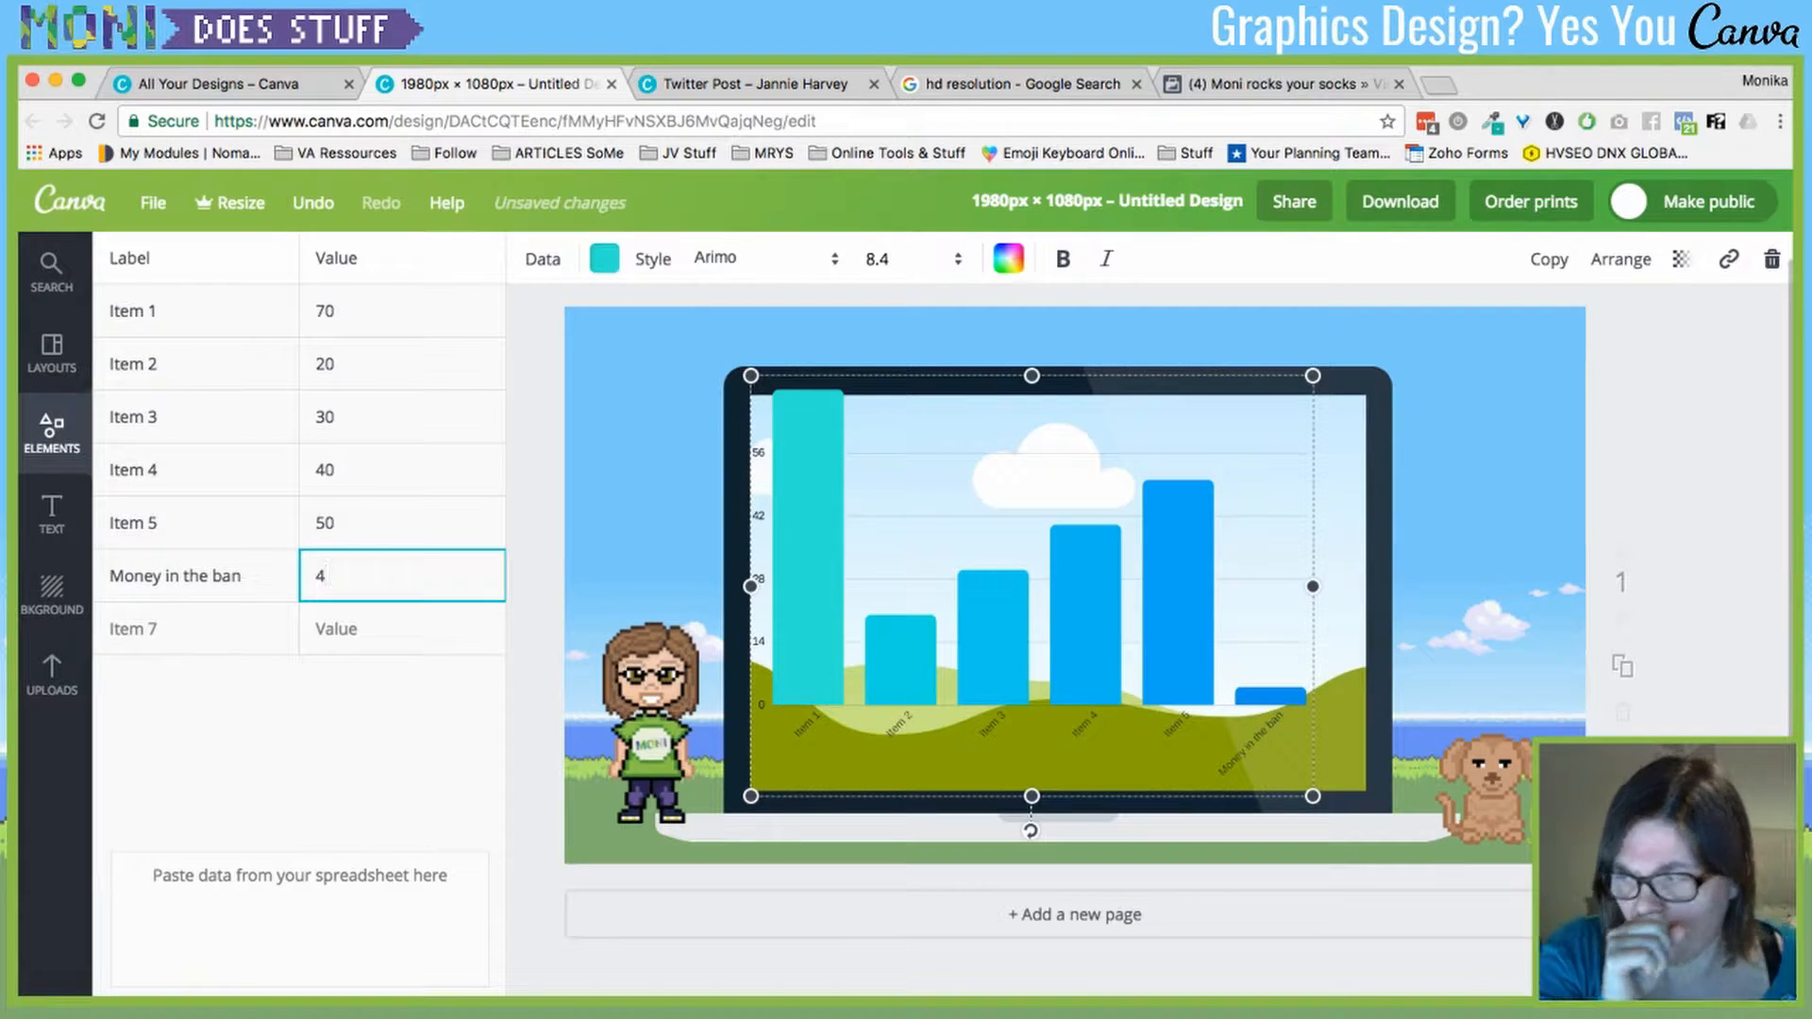
left_click(1679, 435)
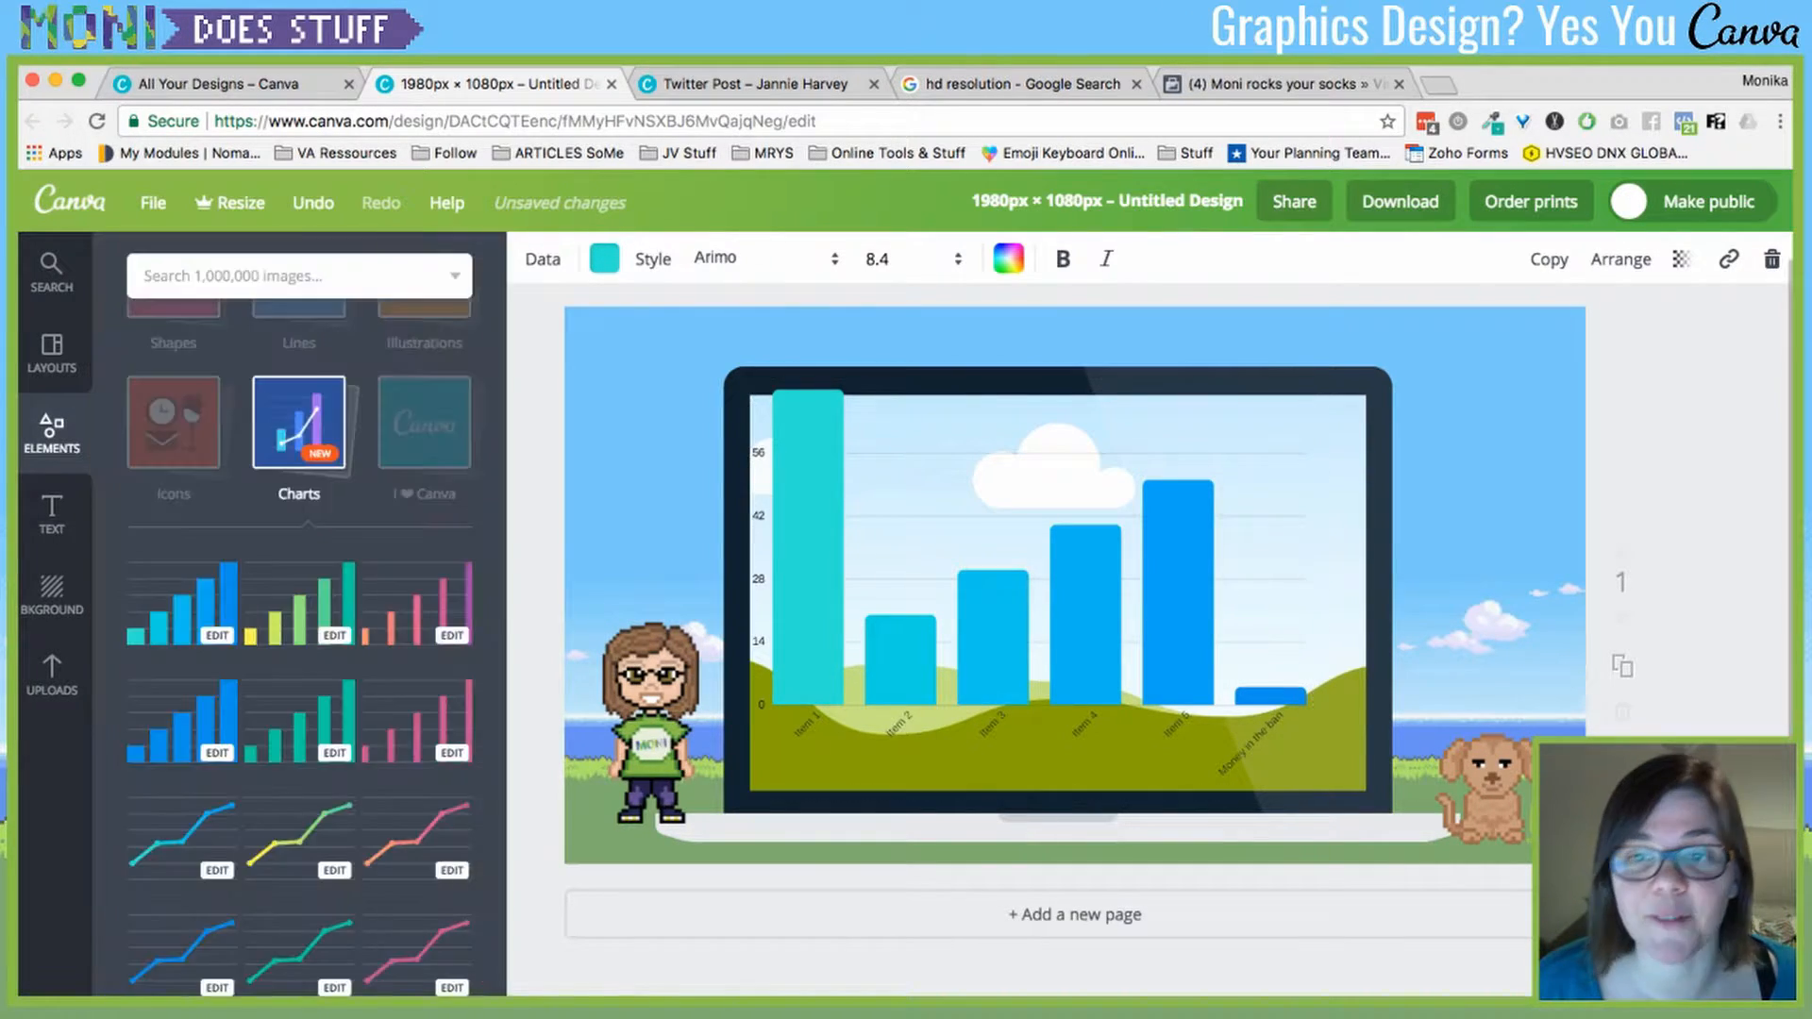
left_click(1031, 586)
key("Delete")
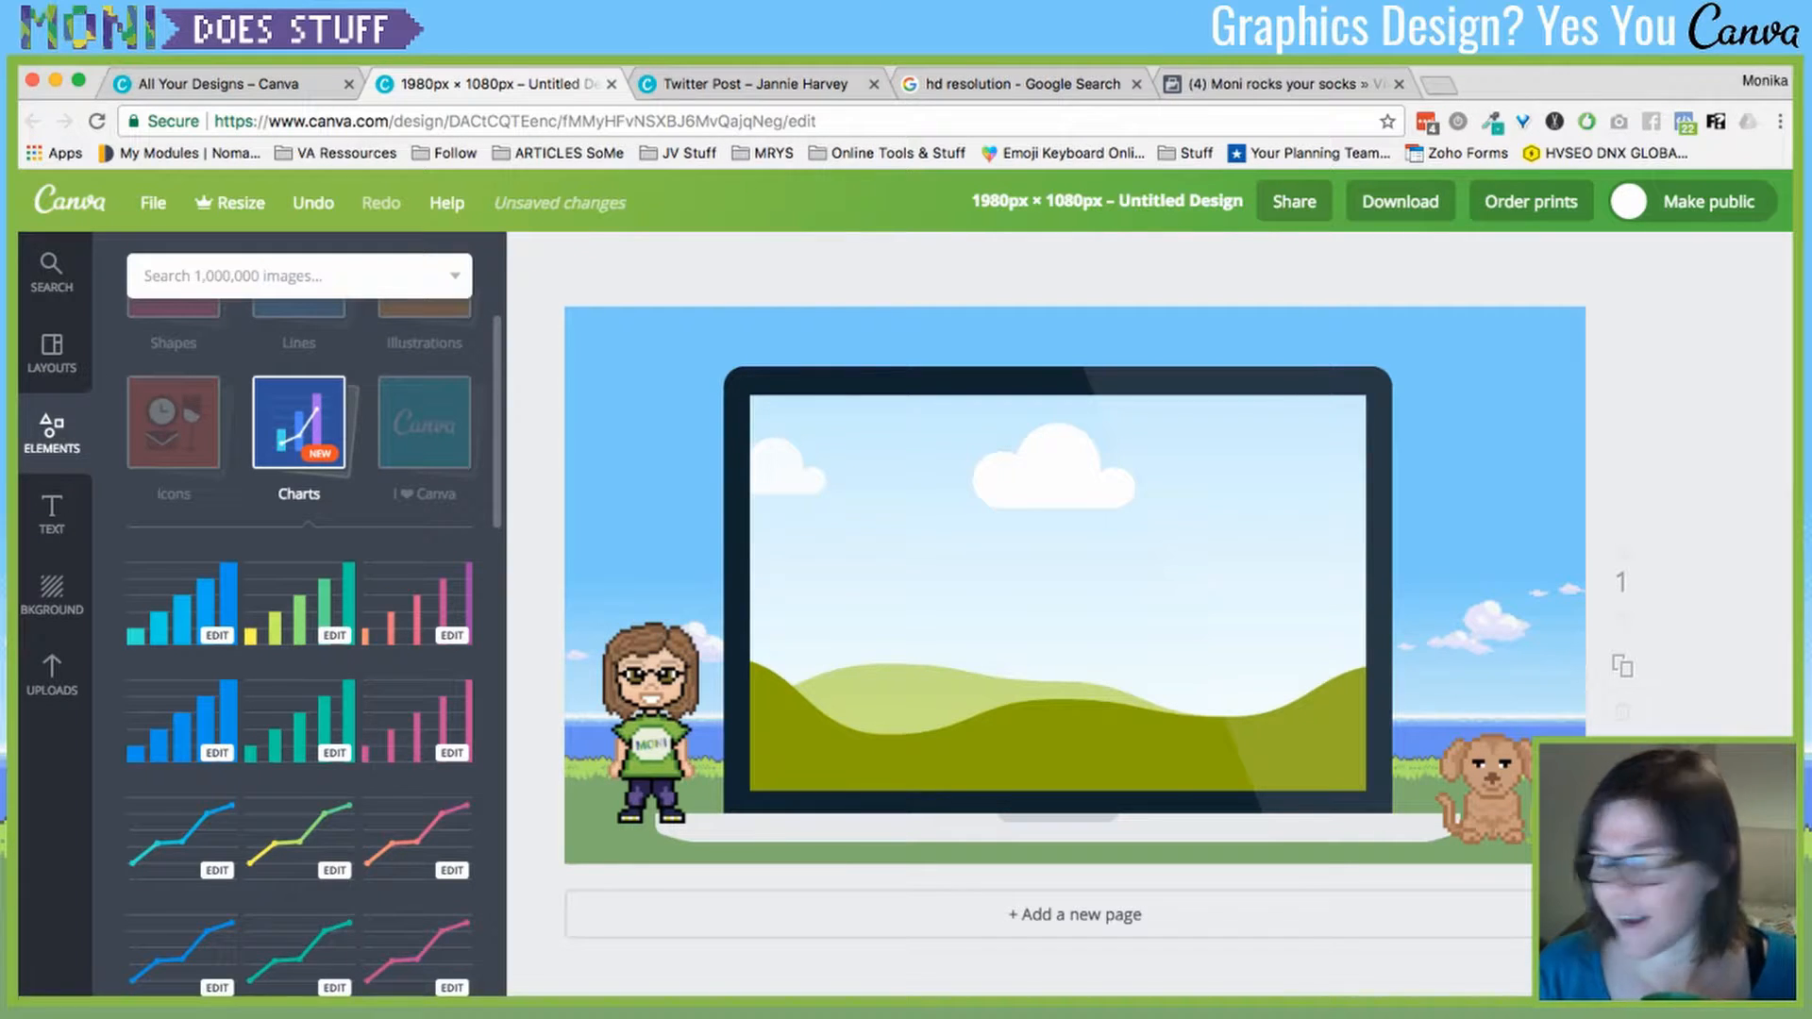
- Add the KOALA-TY WORK! sticker from I ❤ Canva, shrink it, and tilt it on the laptop's upper-right edge
left_click(299, 421)
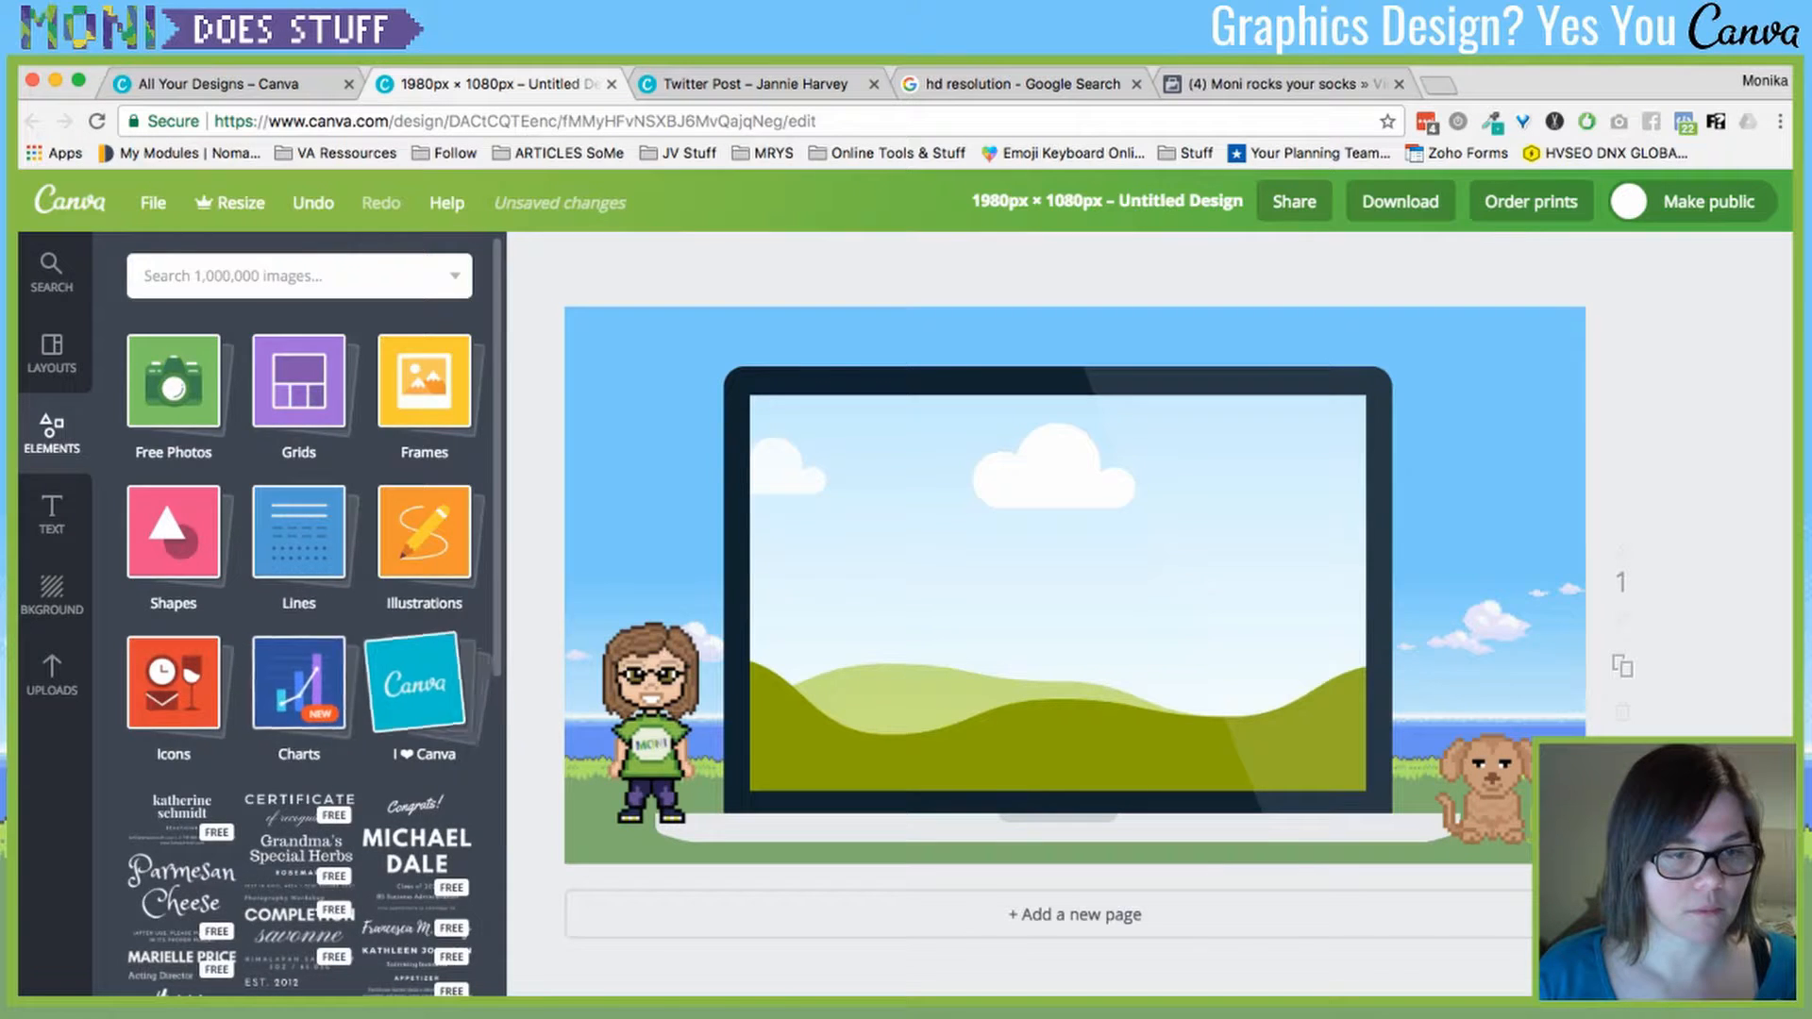
left_click(423, 683)
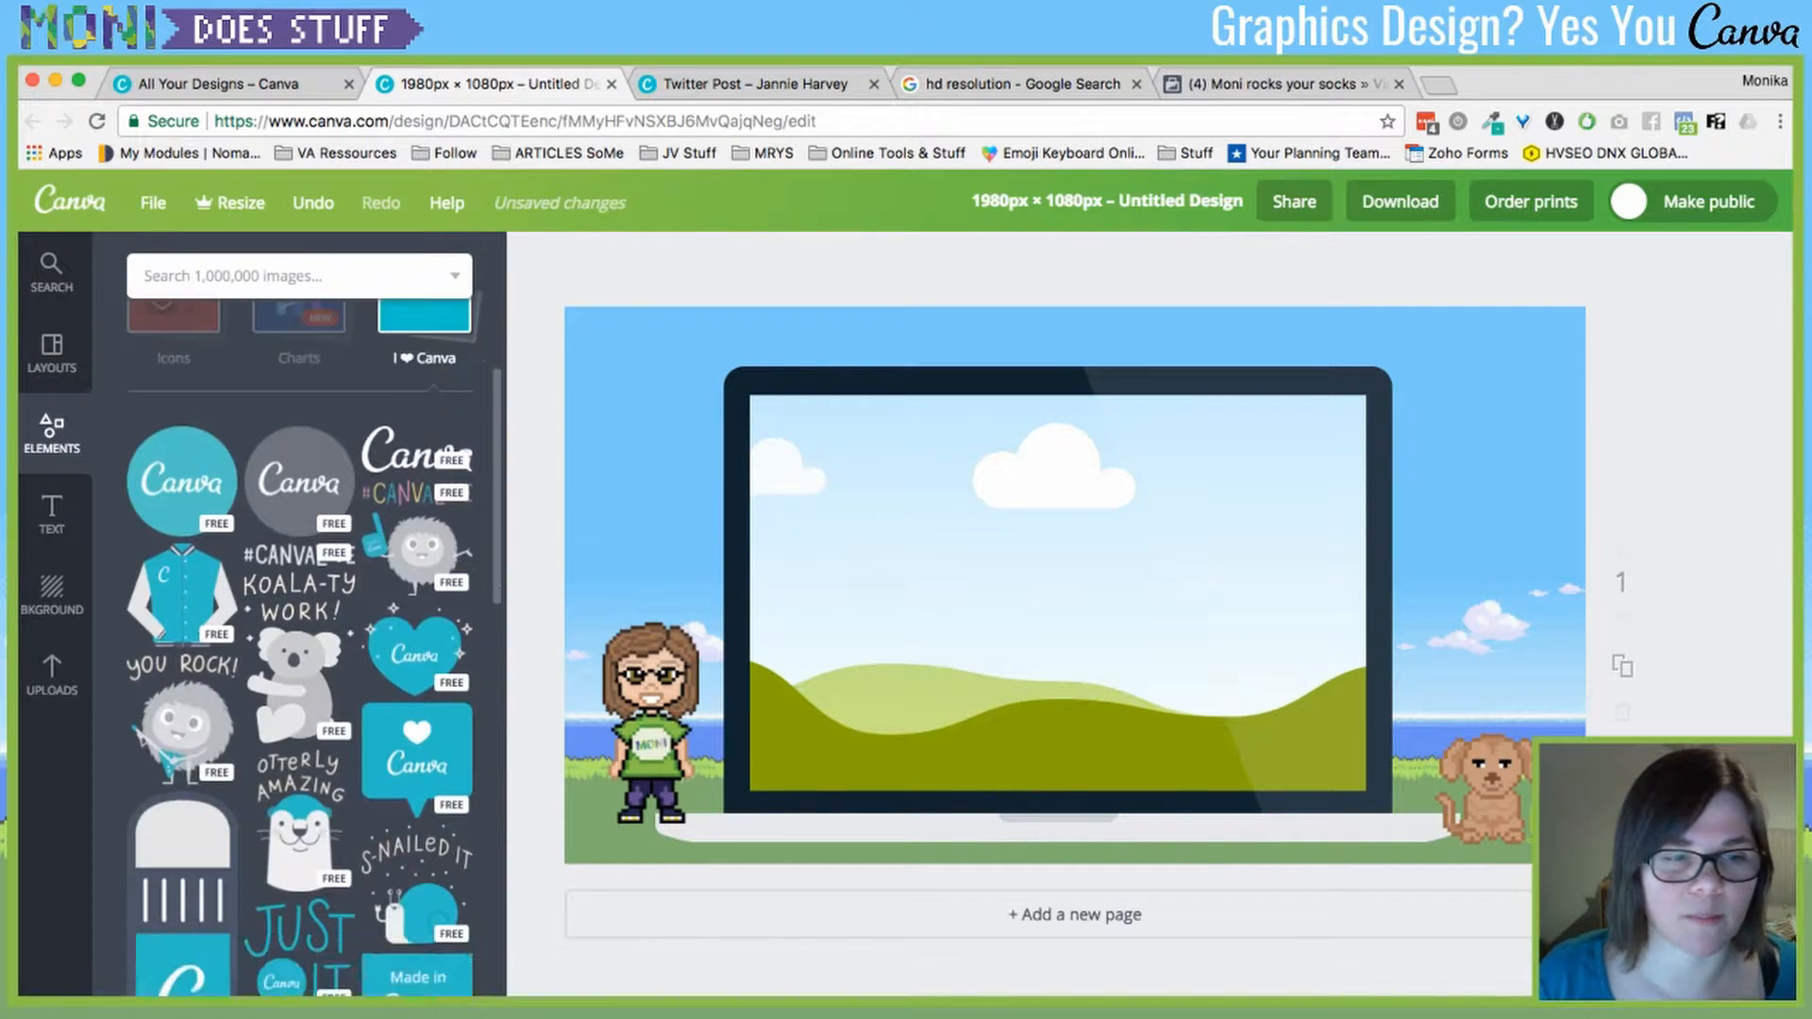
left_click(252, 672)
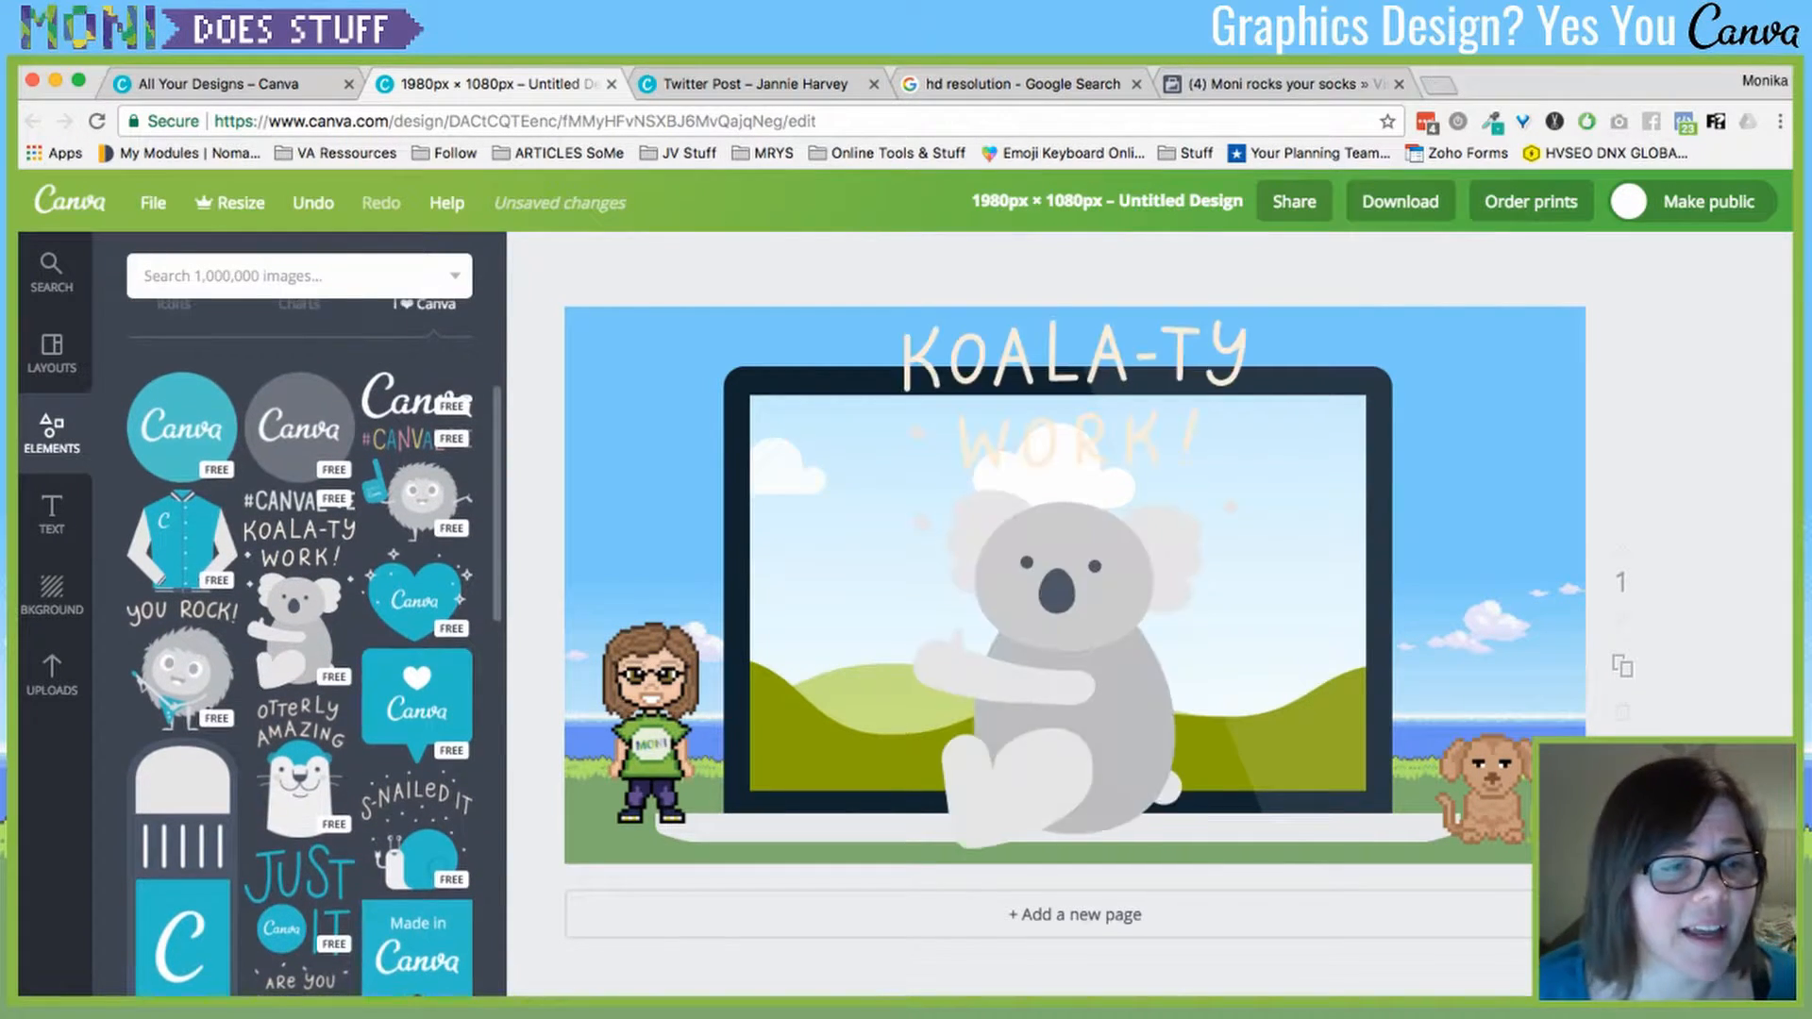
left_click_drag(905, 322, 1121, 658)
left_click_drag(1180, 755, 1438, 487)
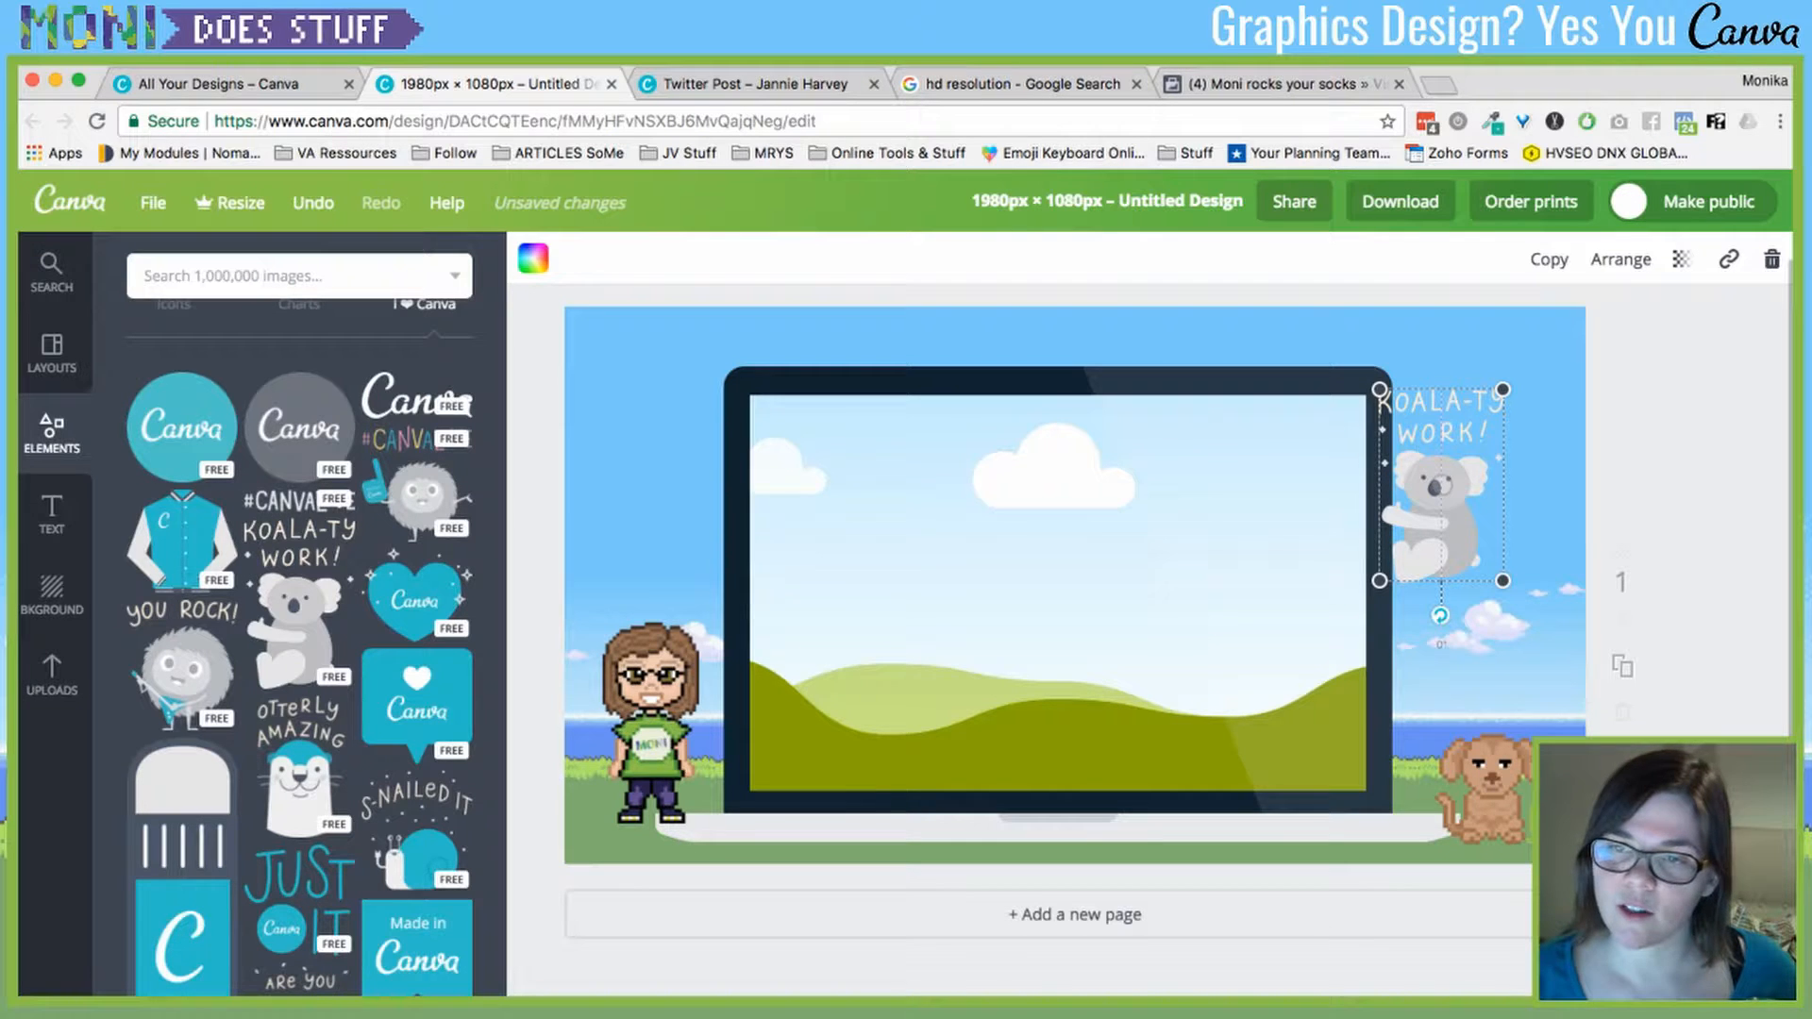
mouse_move(1440, 615)
left_mouse_down()
mouse_move(1535, 573)
mouse_move(1448, 615)
mouse_move(1473, 611)
mouse_move(1412, 613)
left_mouse_up()
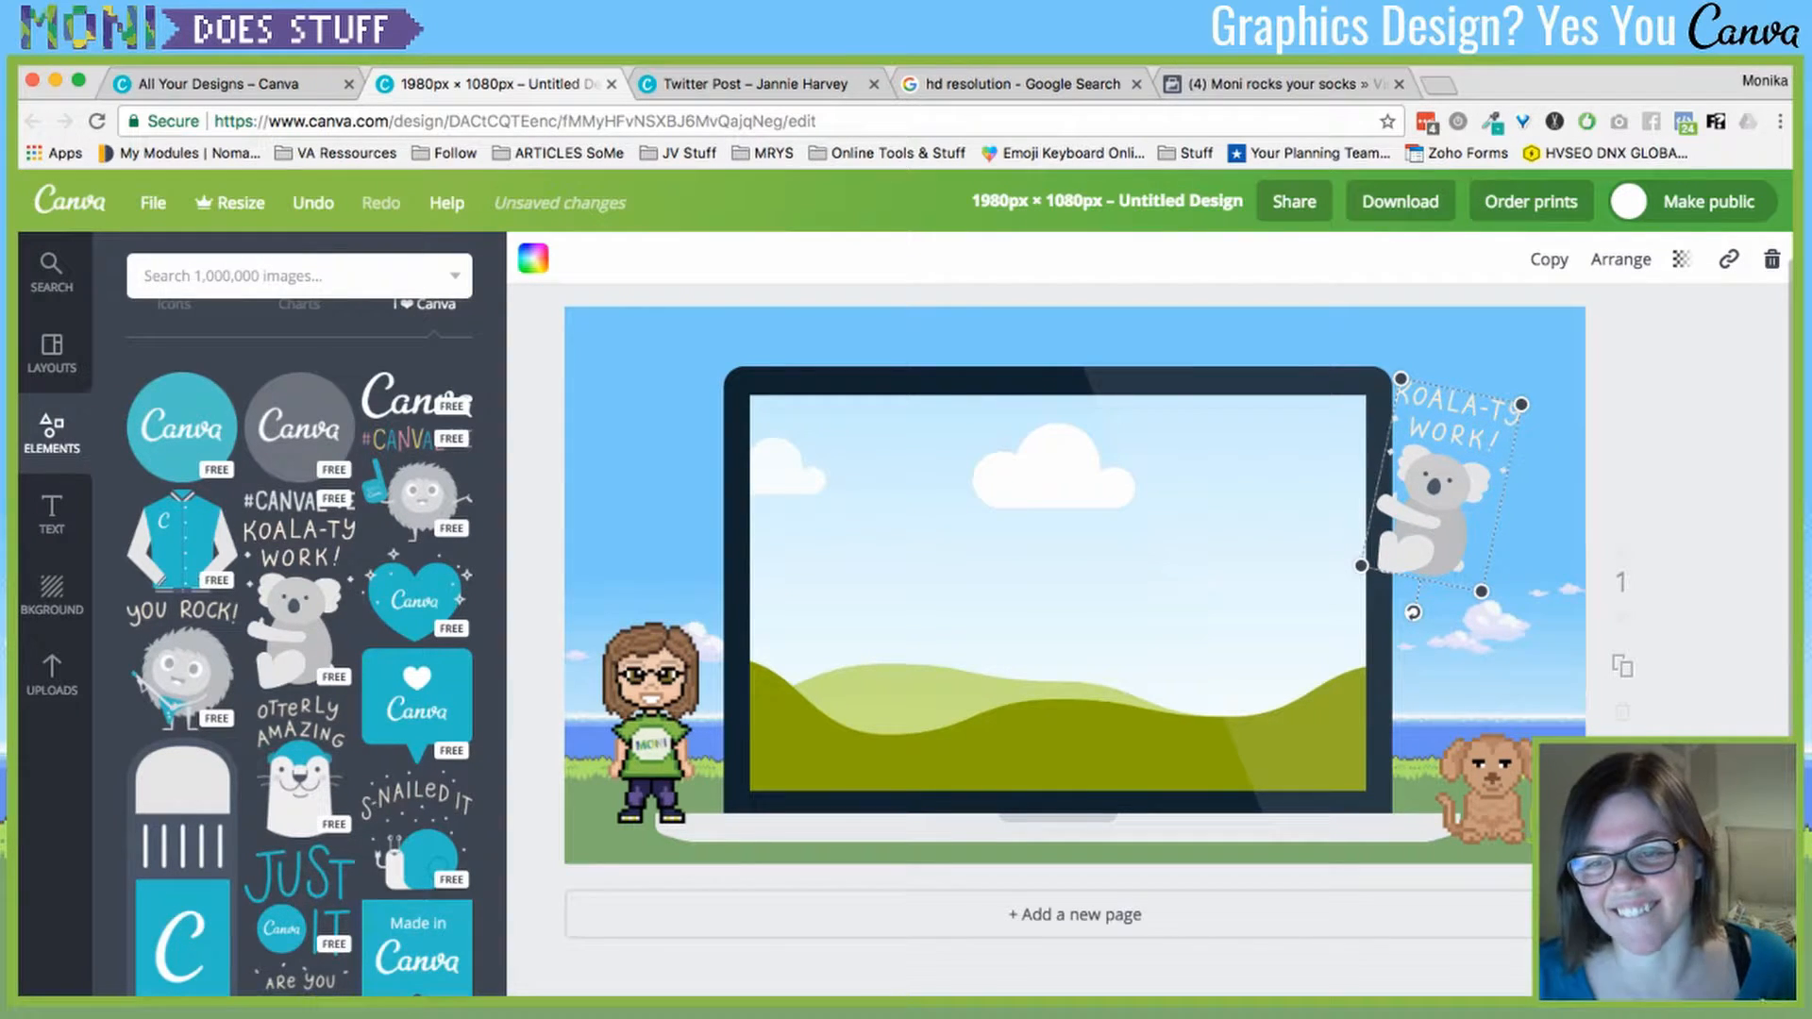
left_click_drag(1431, 517, 1435, 522)
left_click(1680, 424)
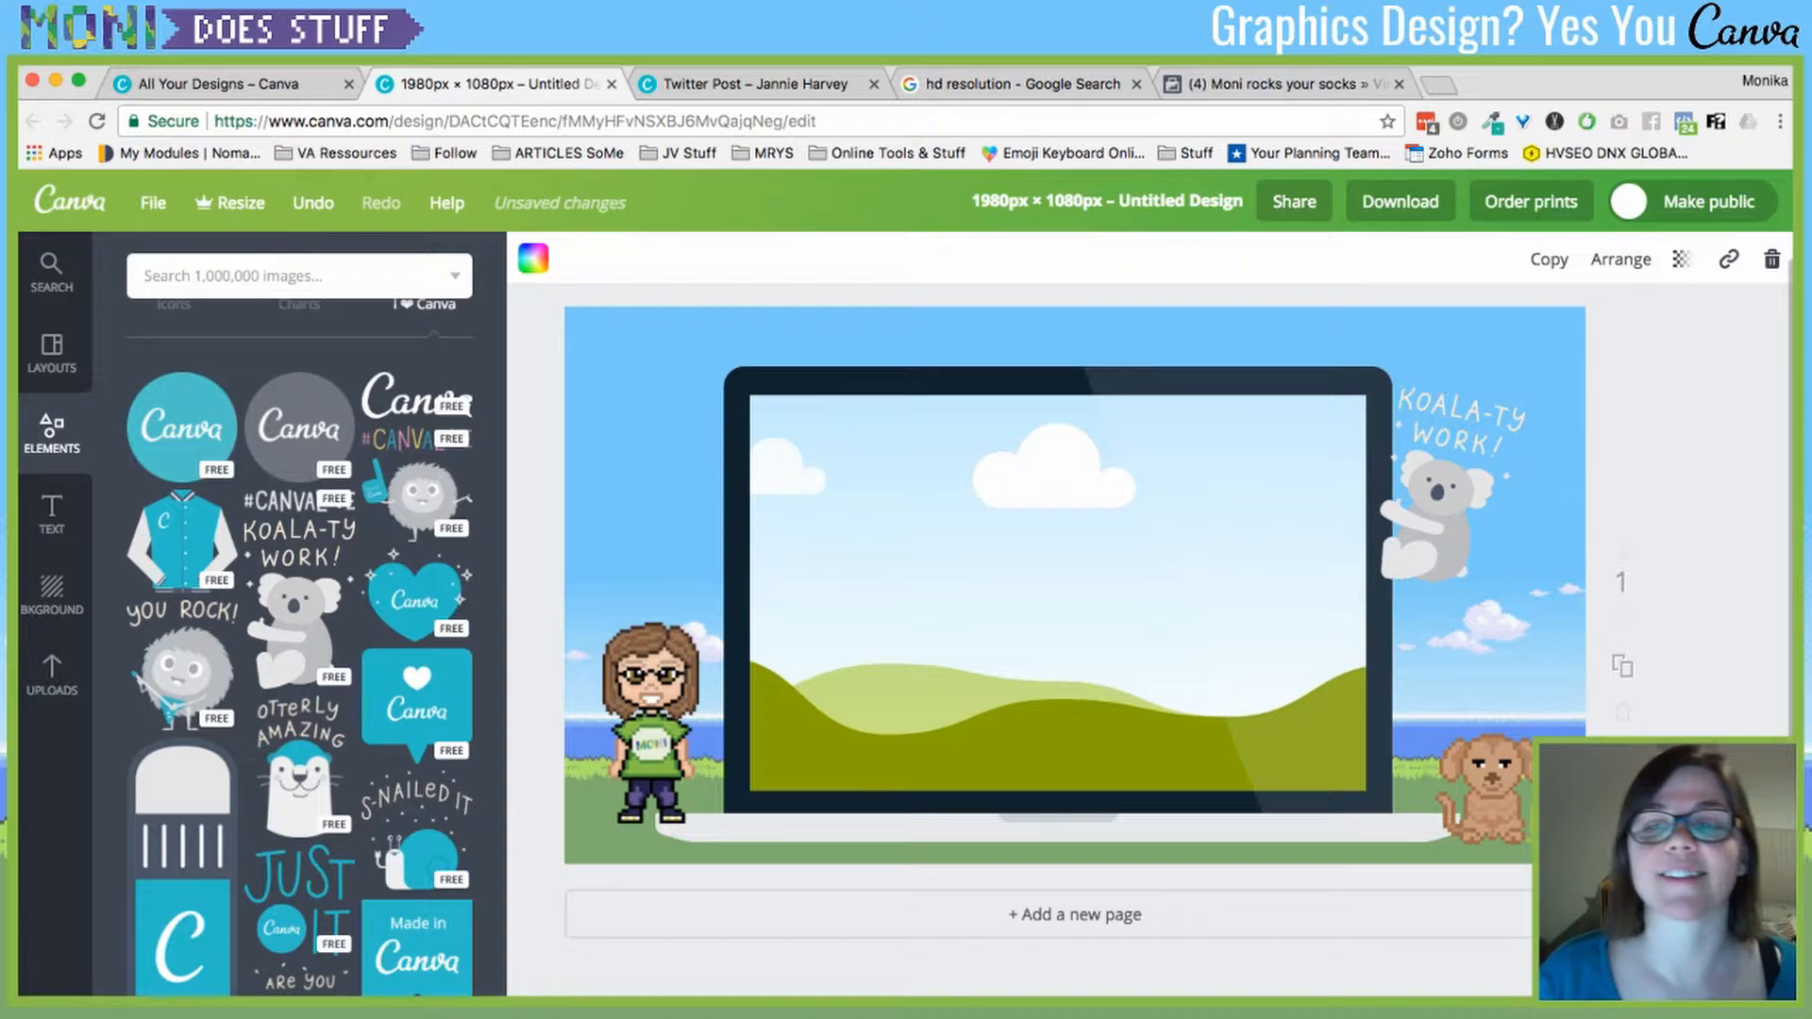
left_click(1434, 523)
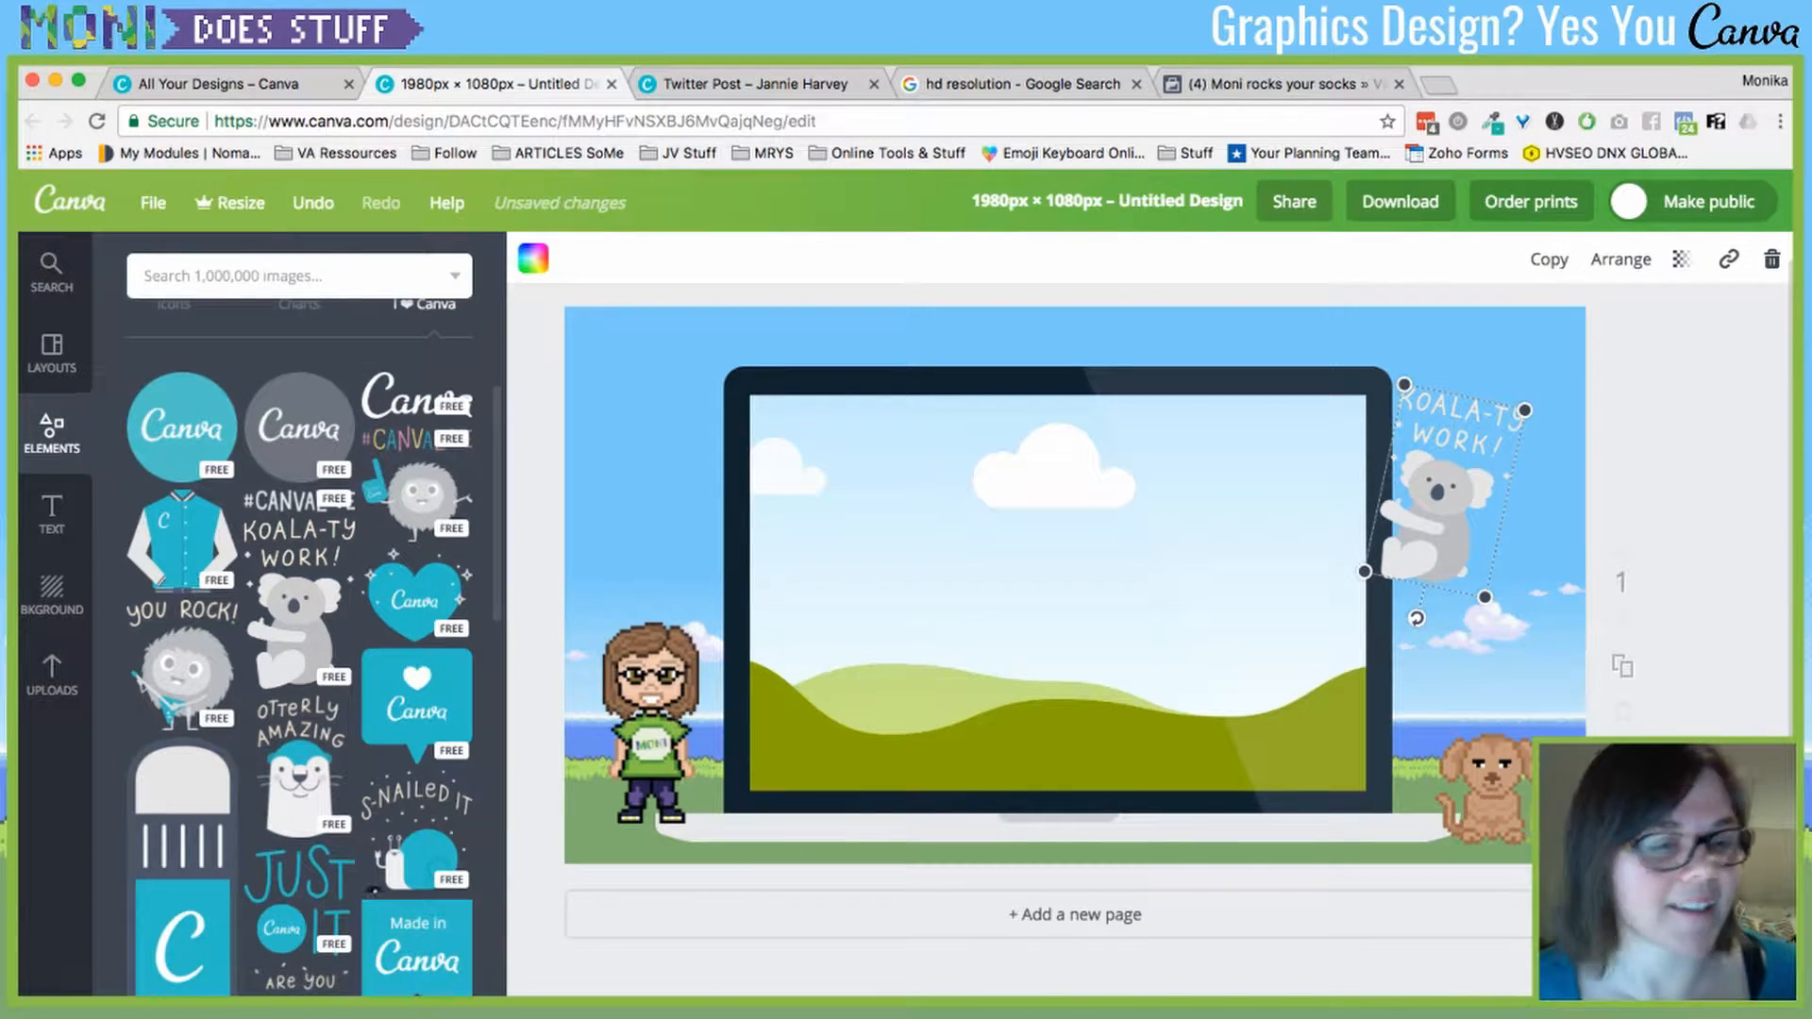
scroll(255, 801, "down", 3)
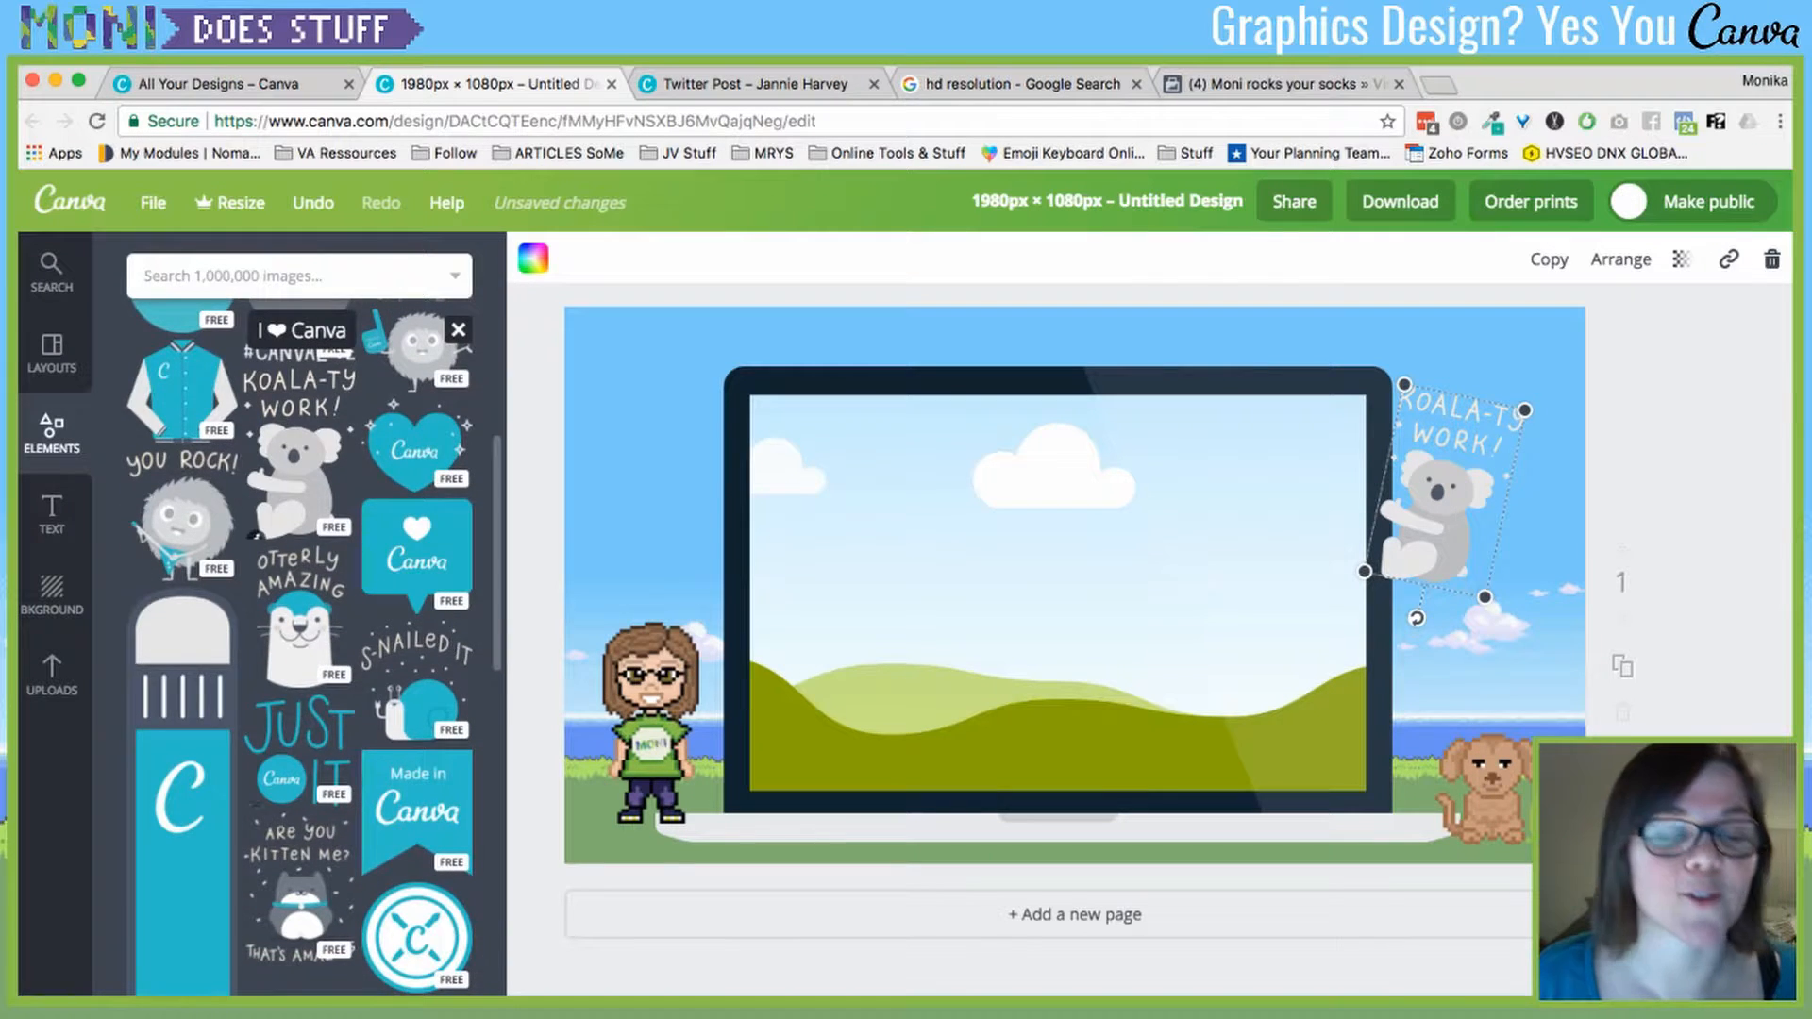
scroll(255, 800, "up", 5)
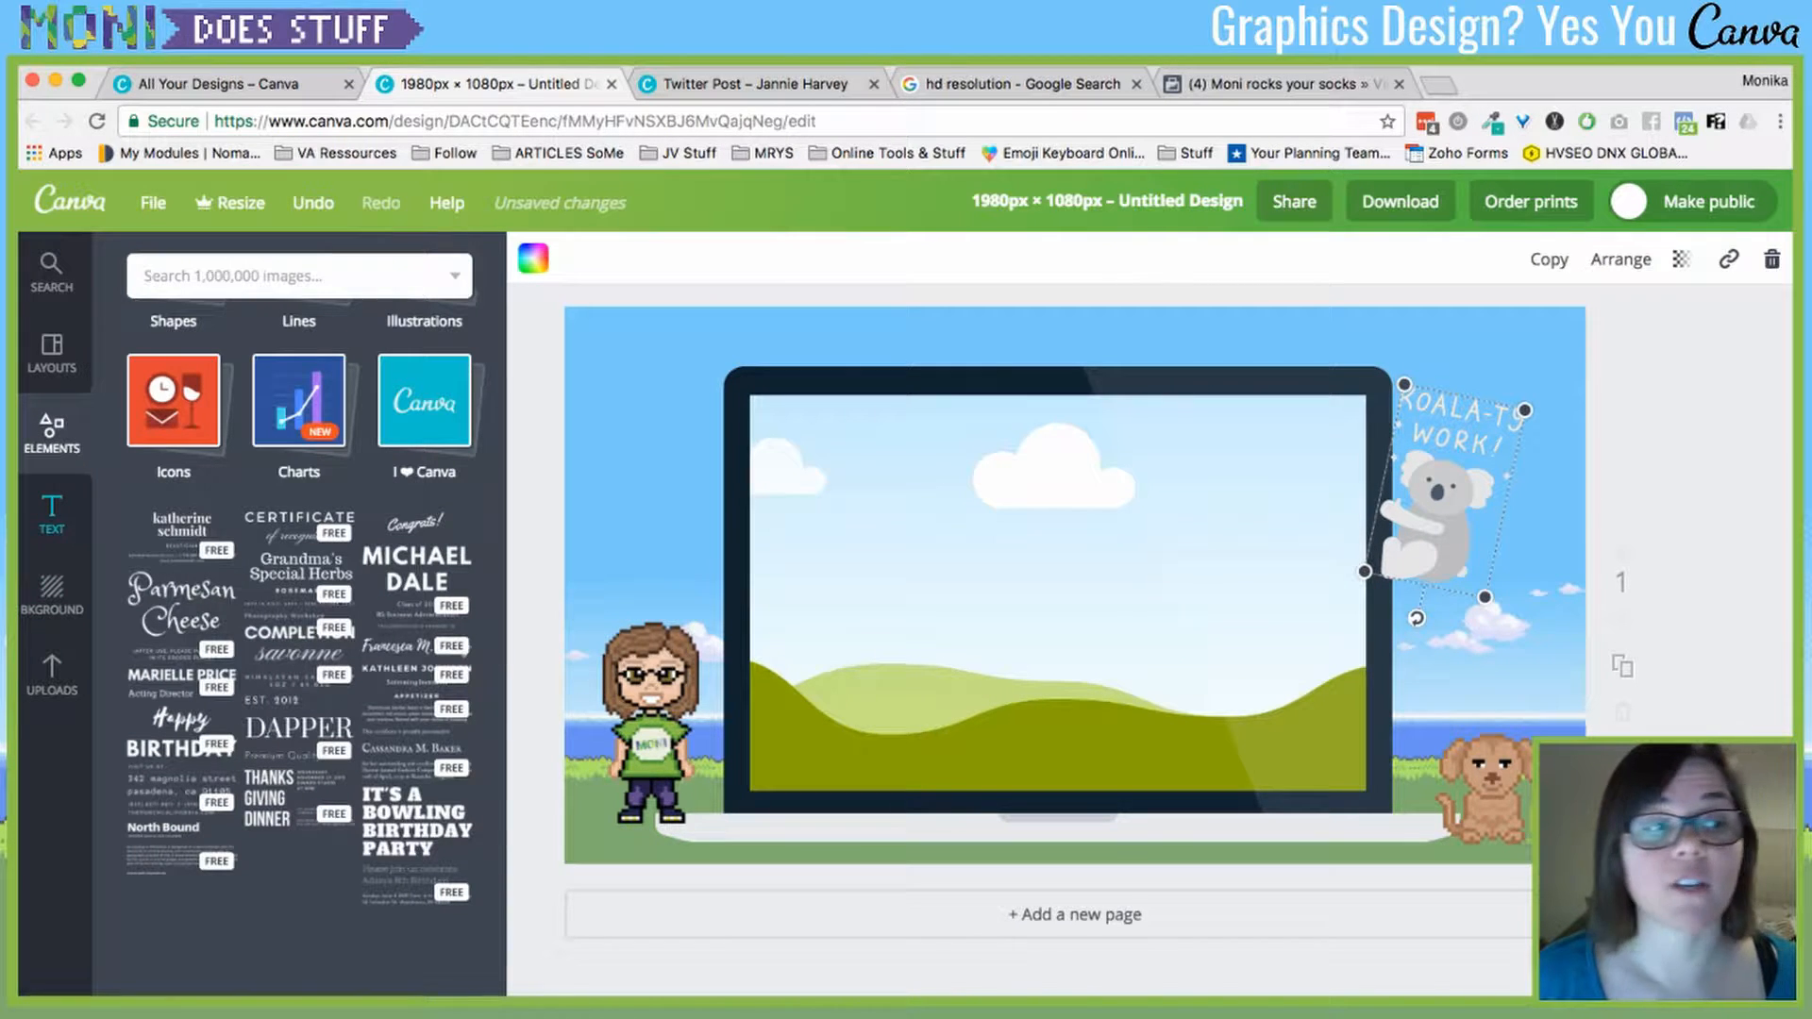
- Show Text options, visit All Your Designs, the profile and Your Brand pages, then return to the design
left_click(52, 512)
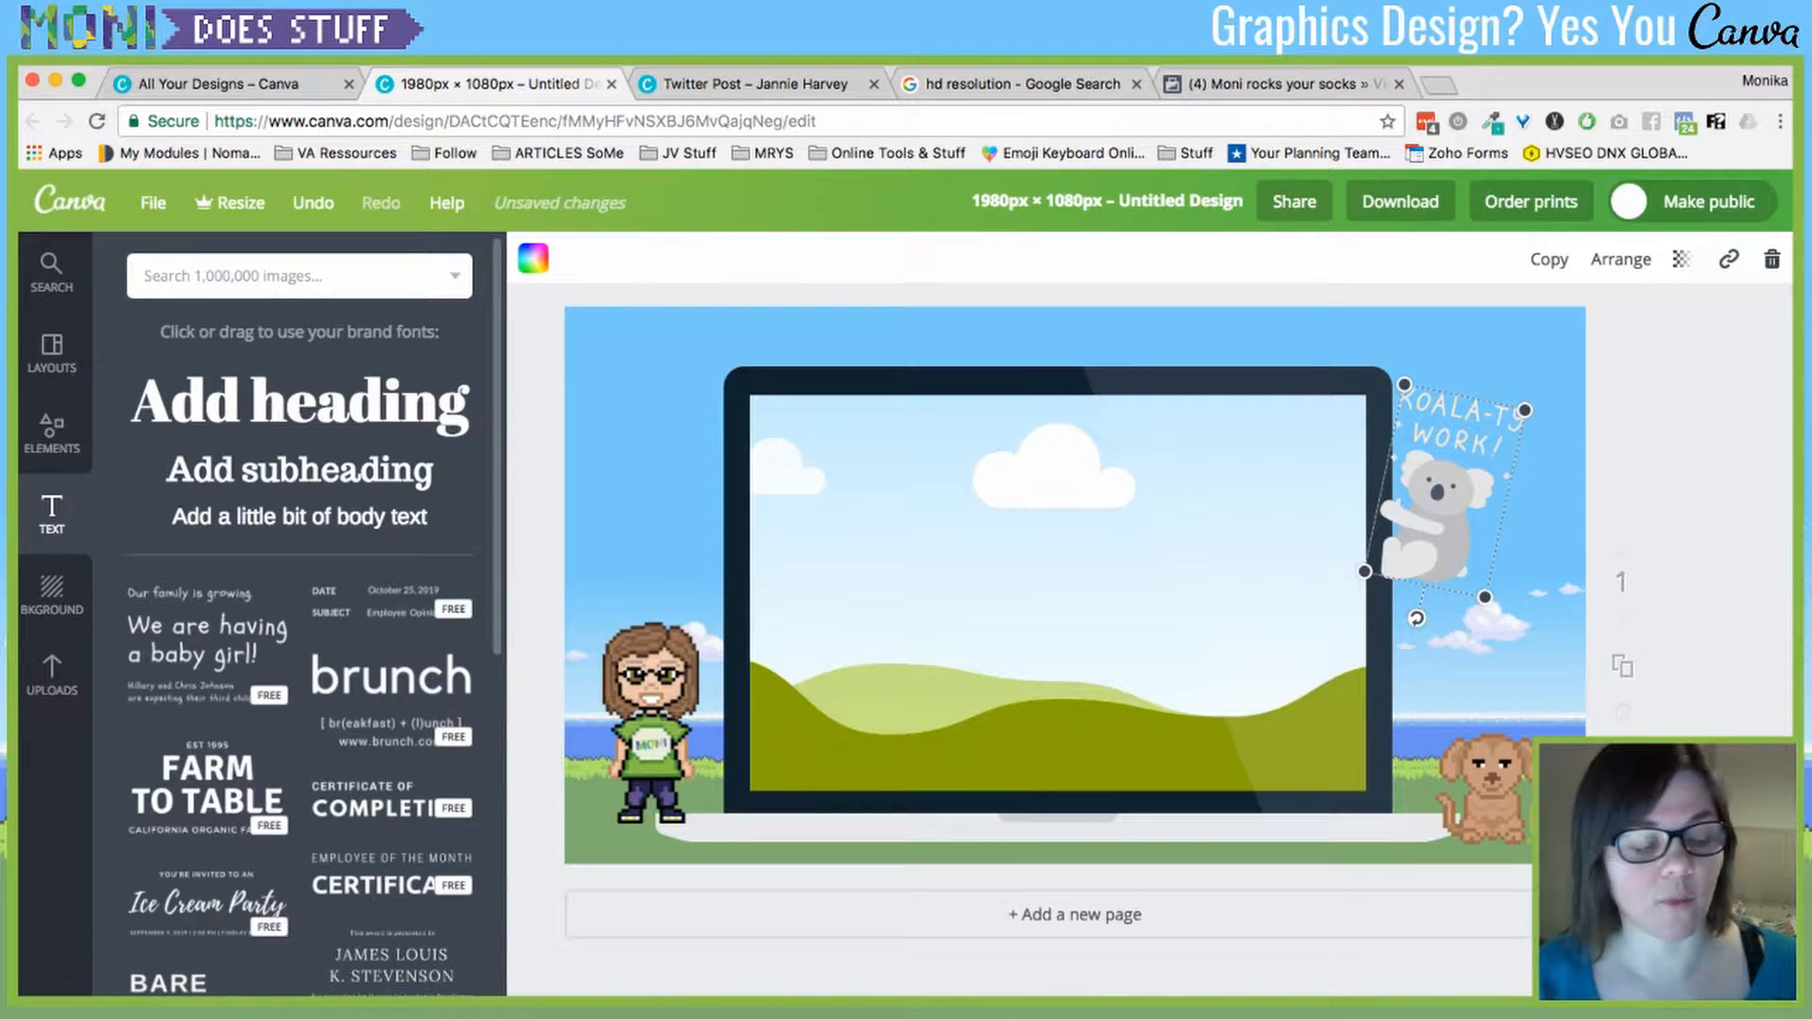
left_click(226, 84)
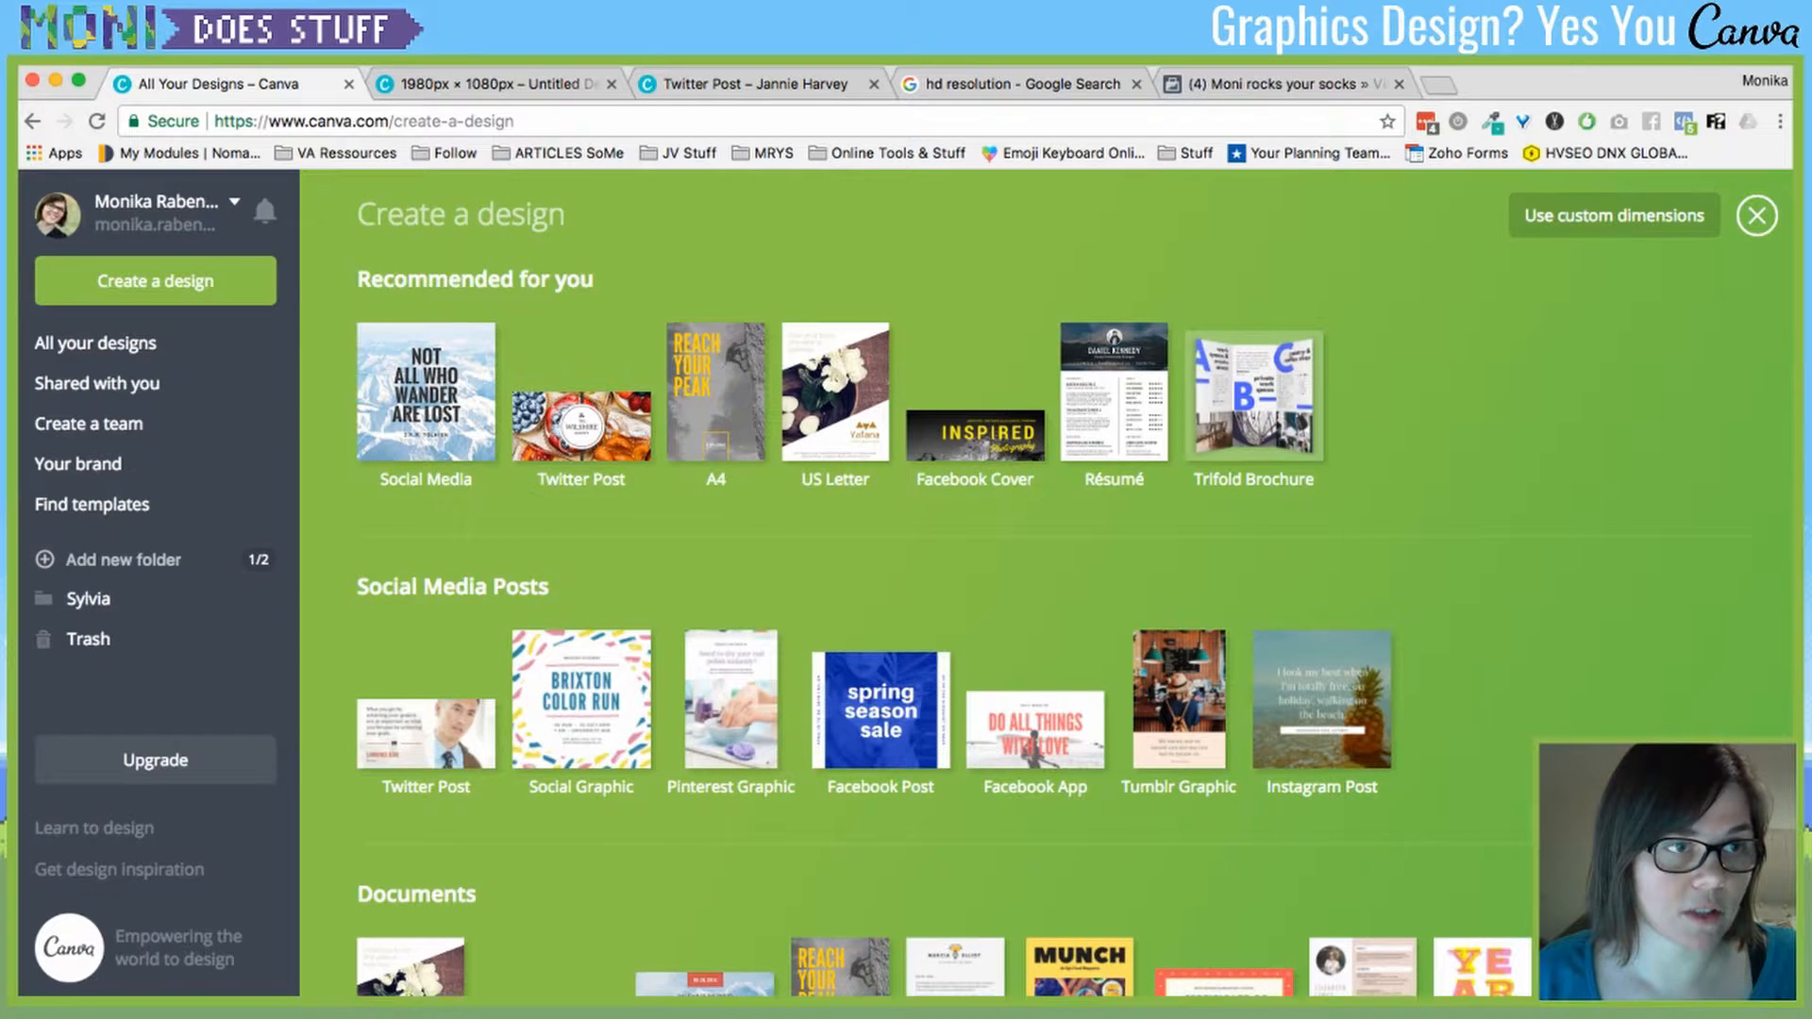
left_click(156, 201)
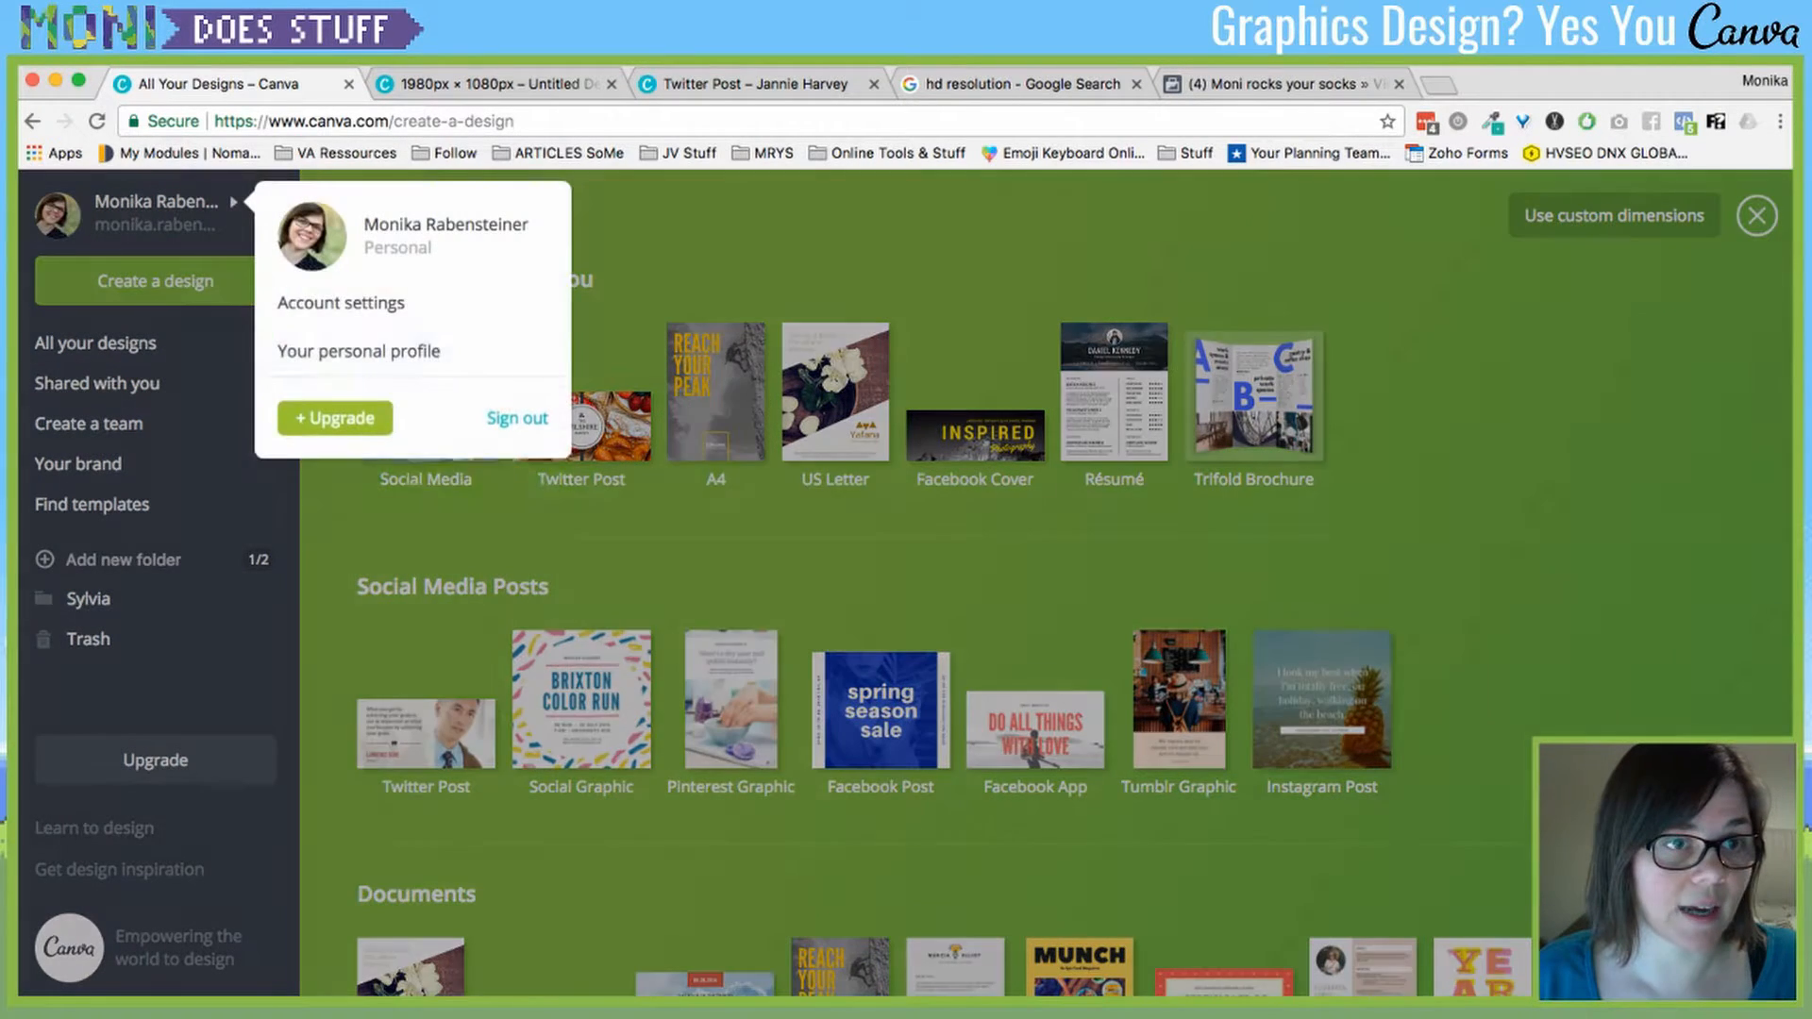
left_click(358, 351)
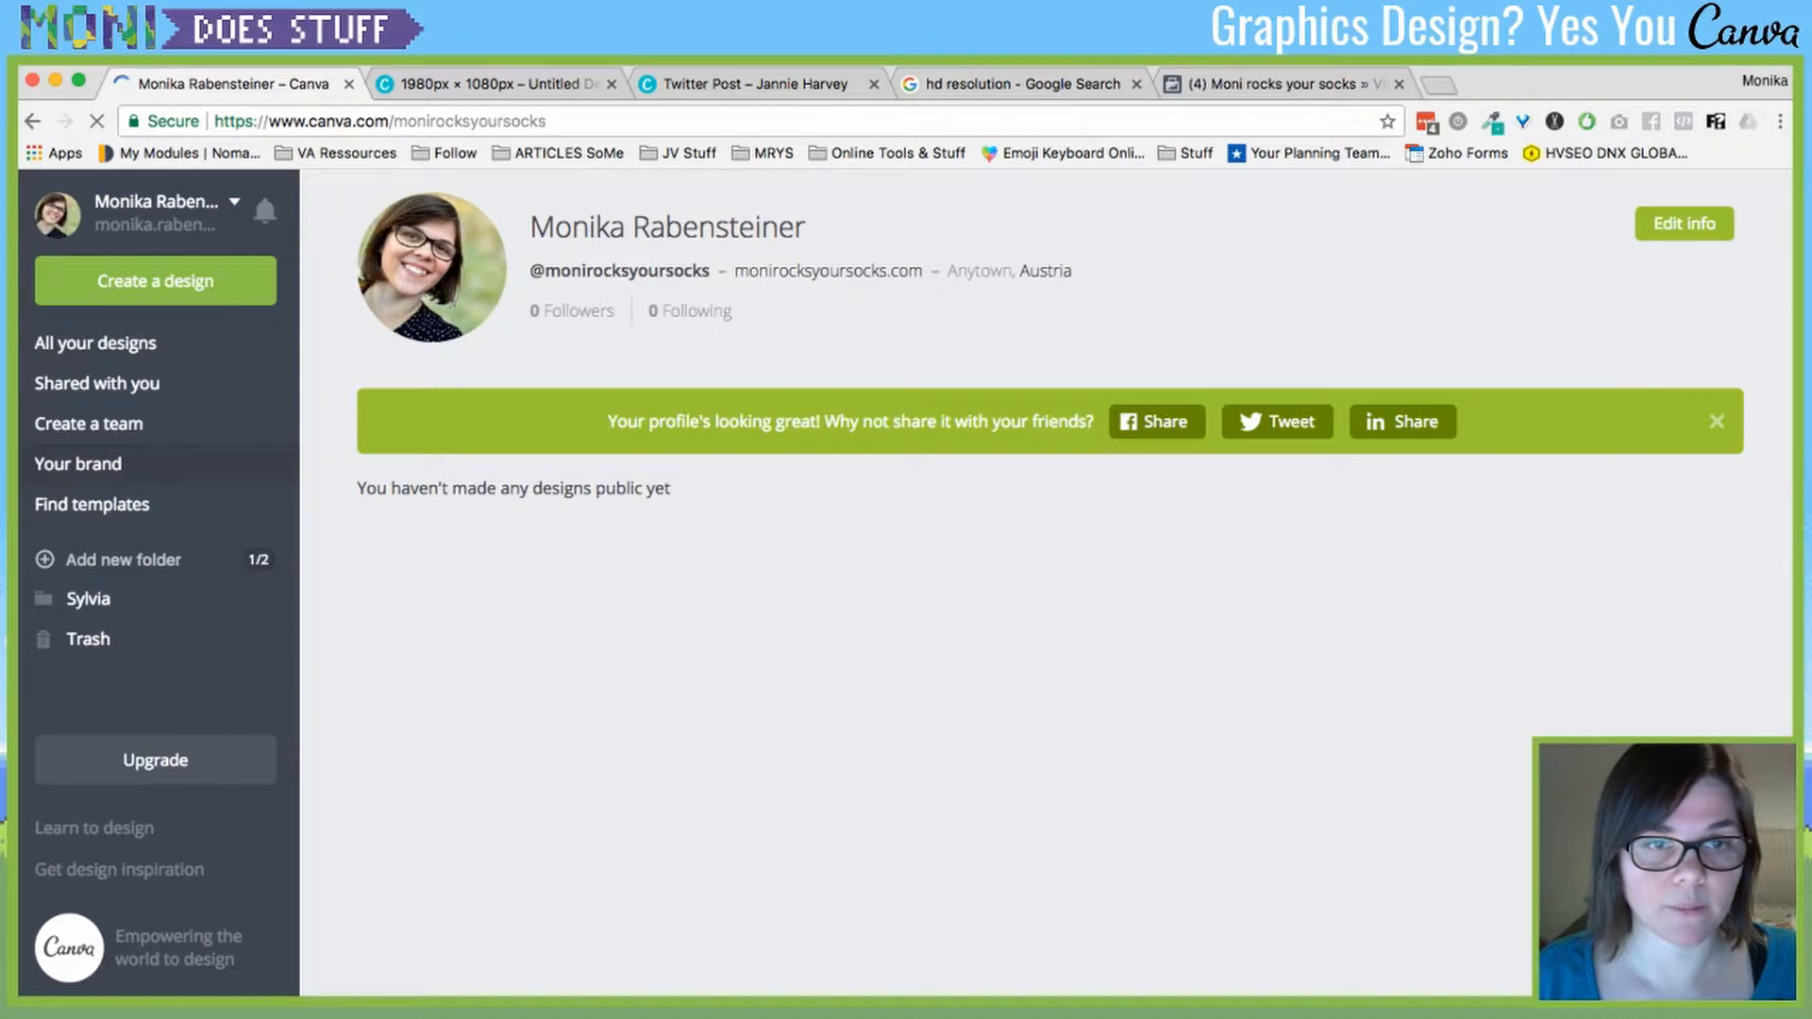
left_click(77, 463)
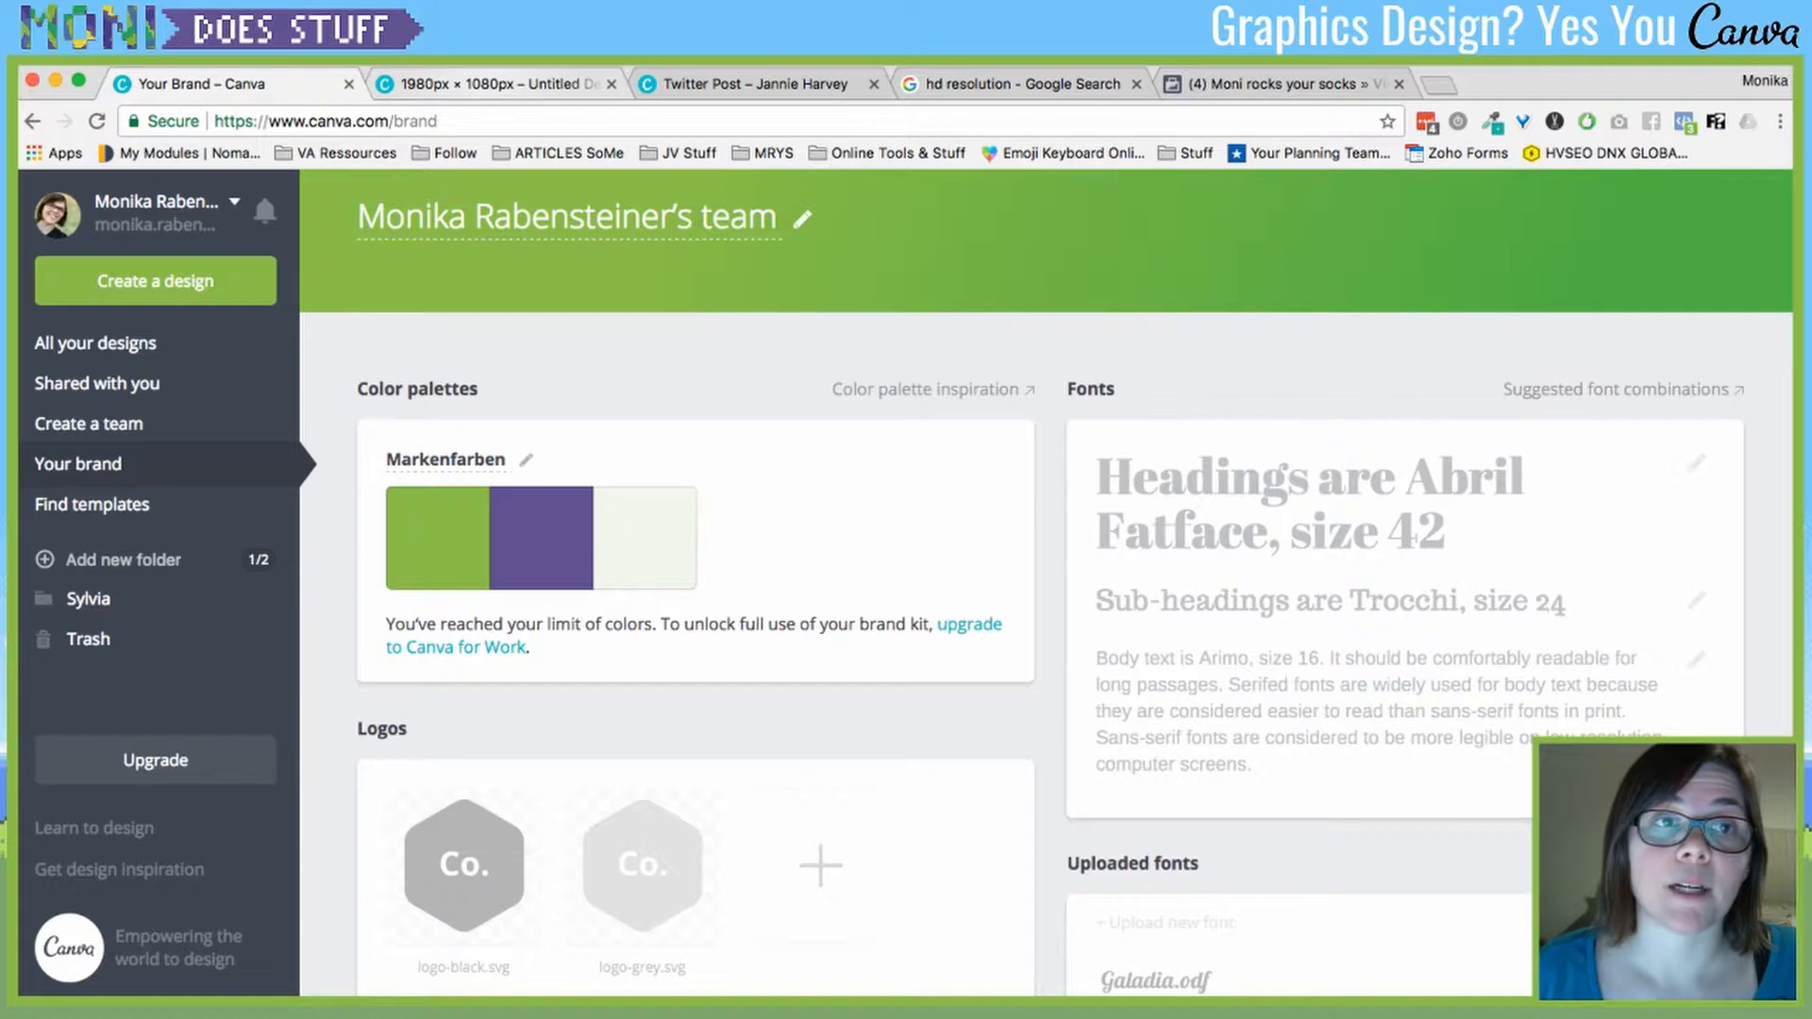
mouse_move(1405, 618)
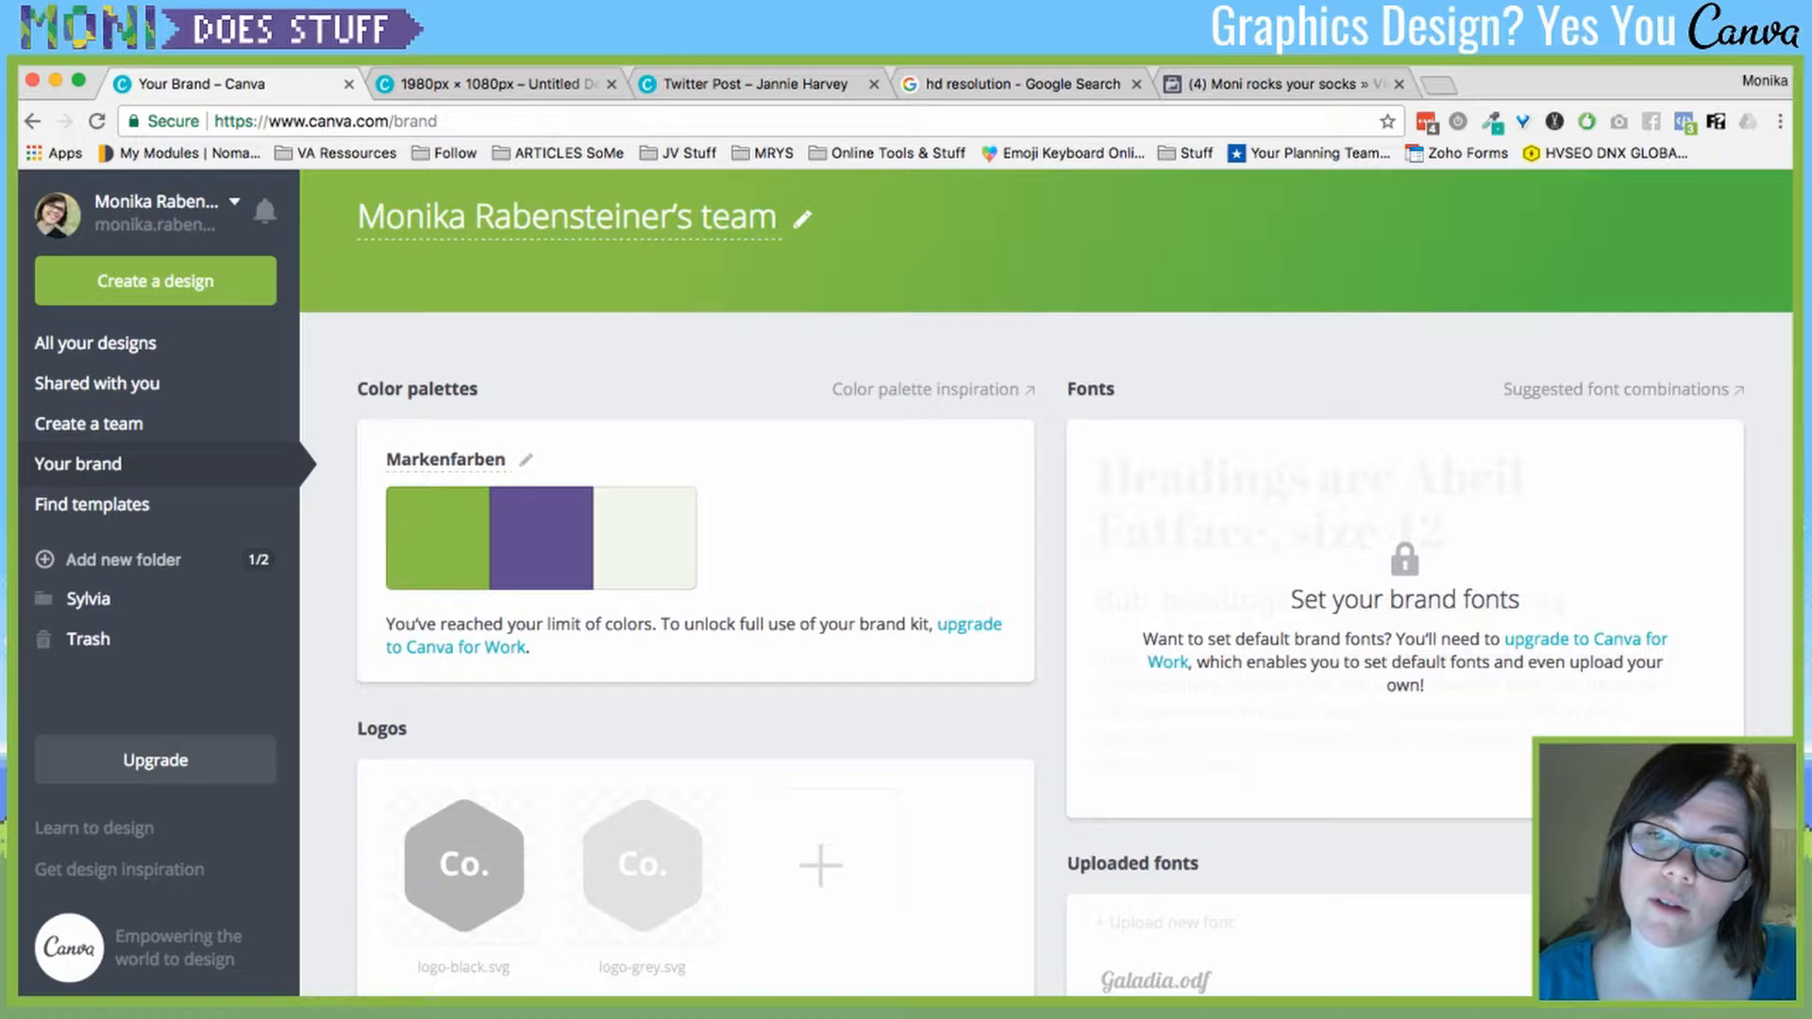
left_click(499, 84)
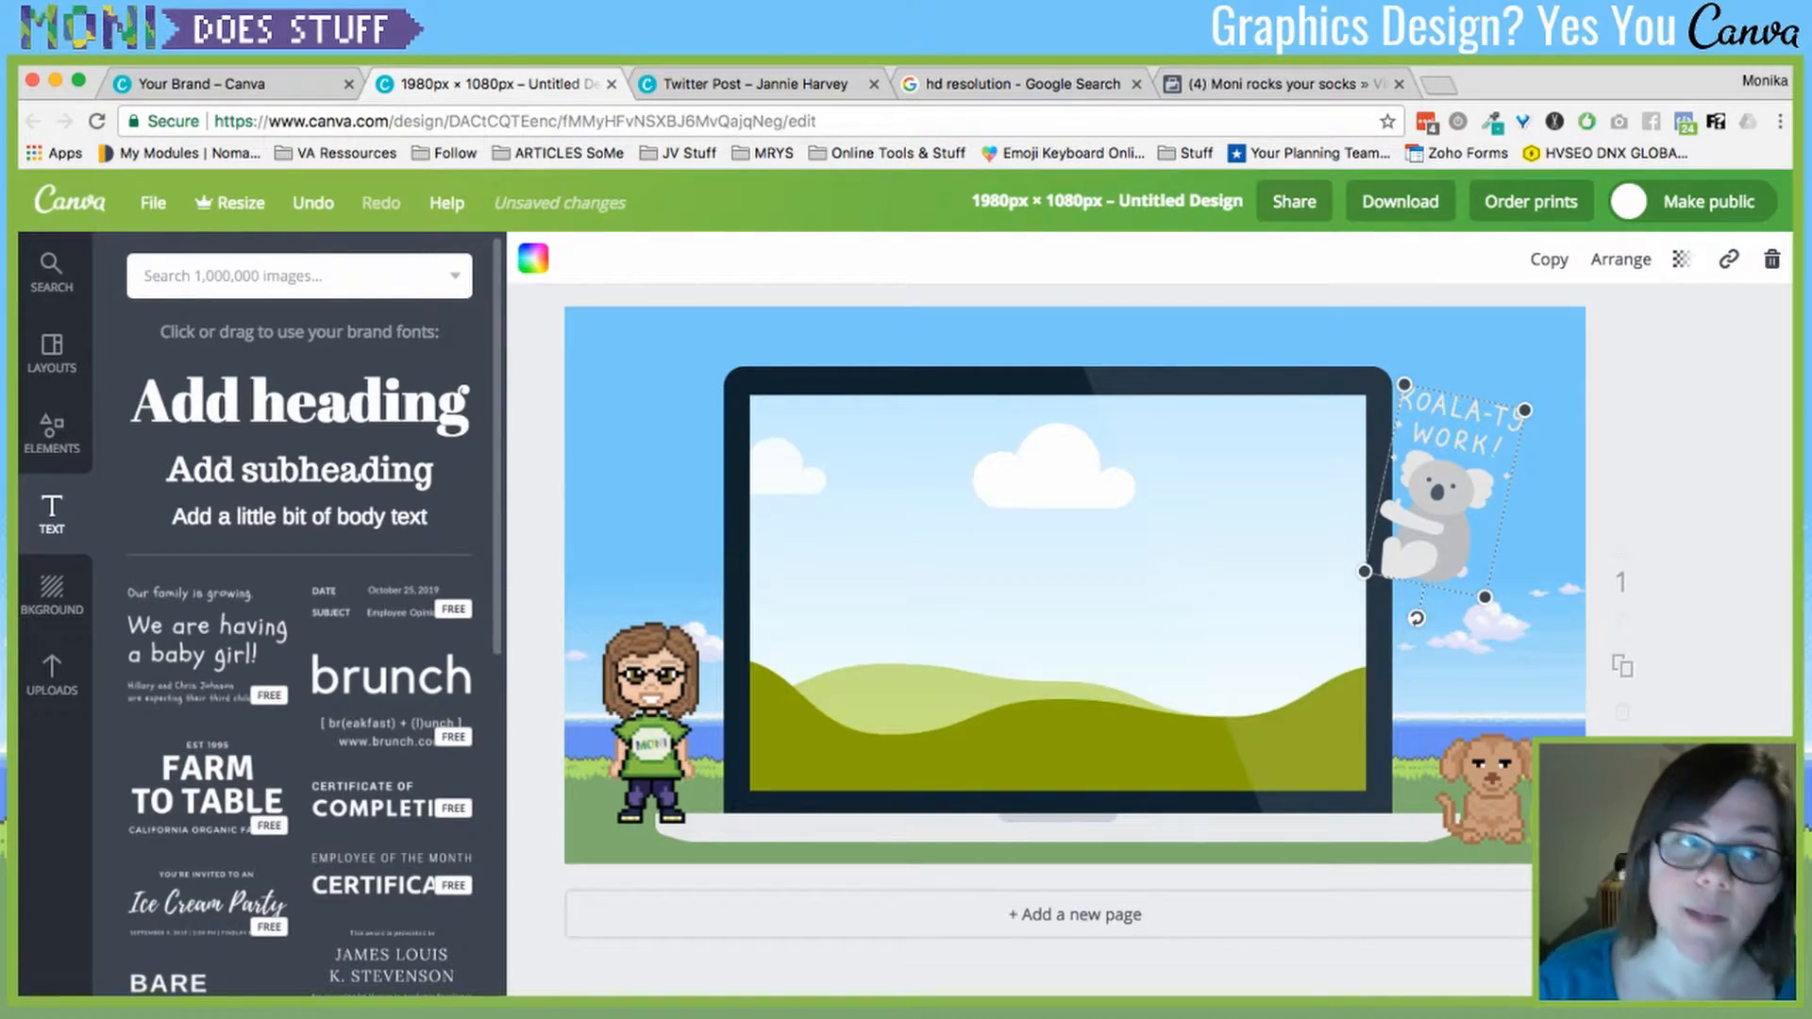
- Add a heading at the top-left reading 'Moni Does Stuff', widened to fit one line
left_click(299, 403)
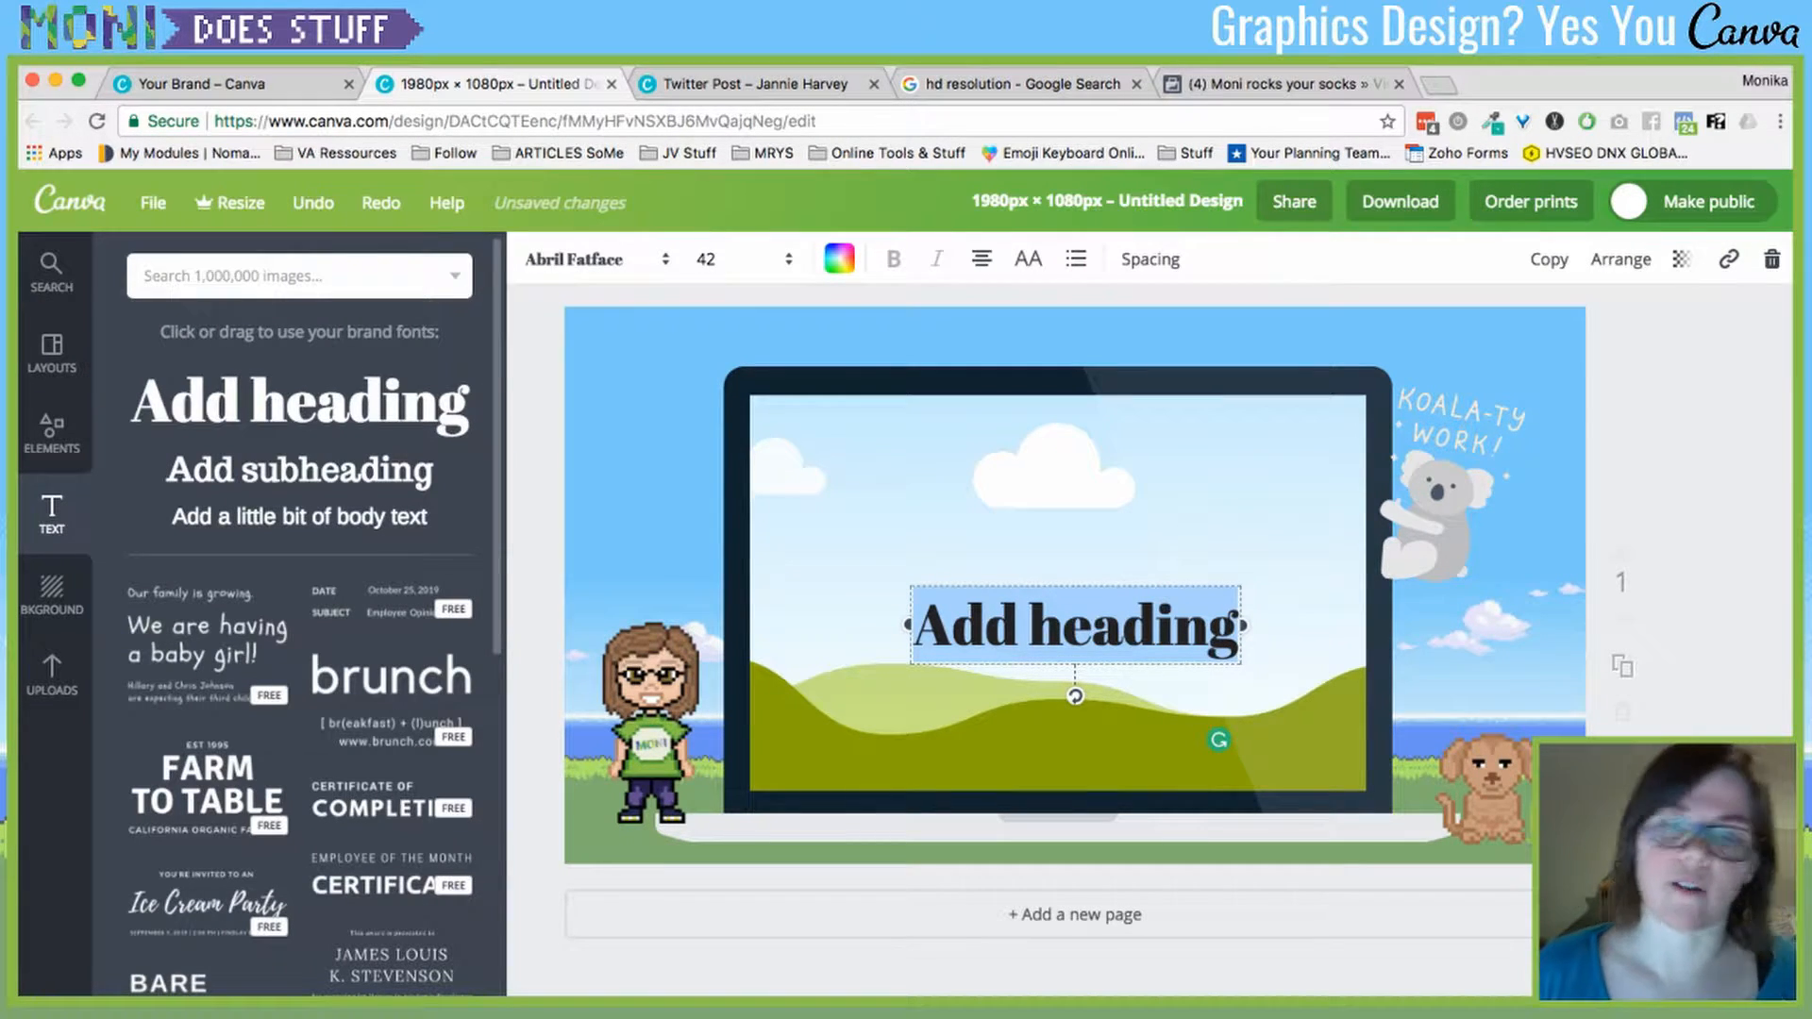
scroll(1075, 623, "down", 1)
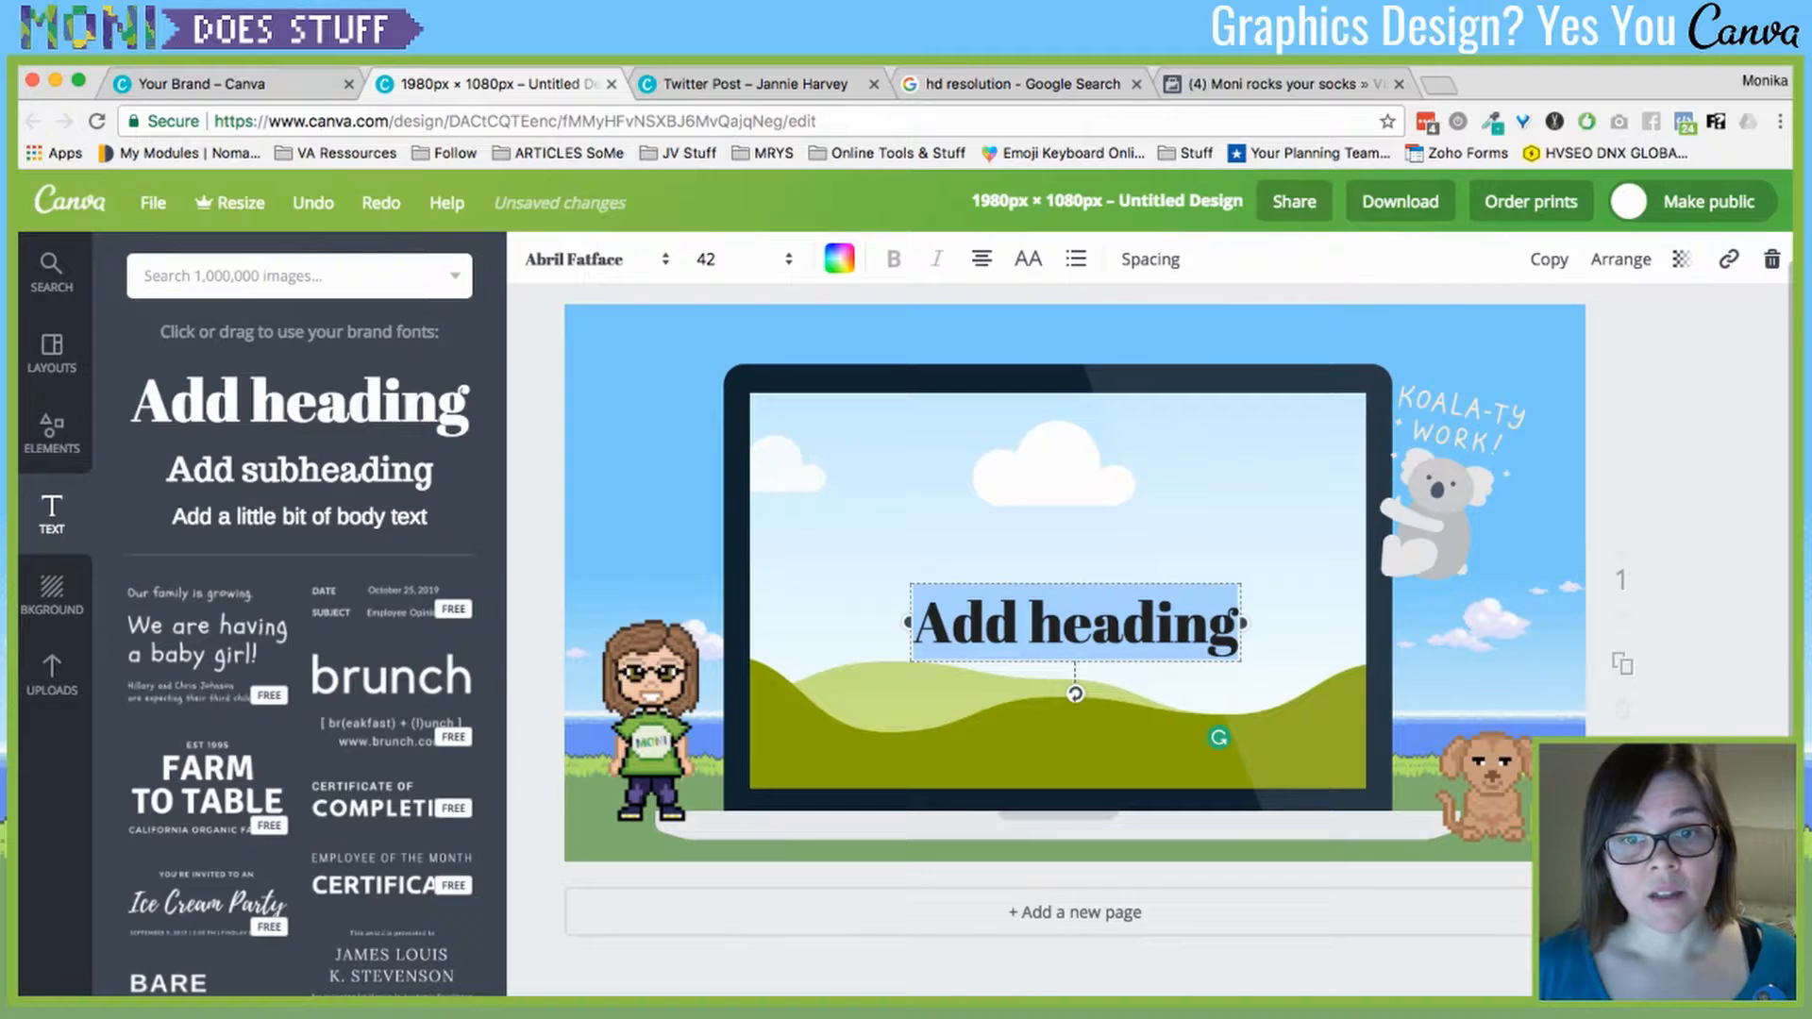
left_click_drag(1218, 737, 910, 455)
triple_click(677, 341)
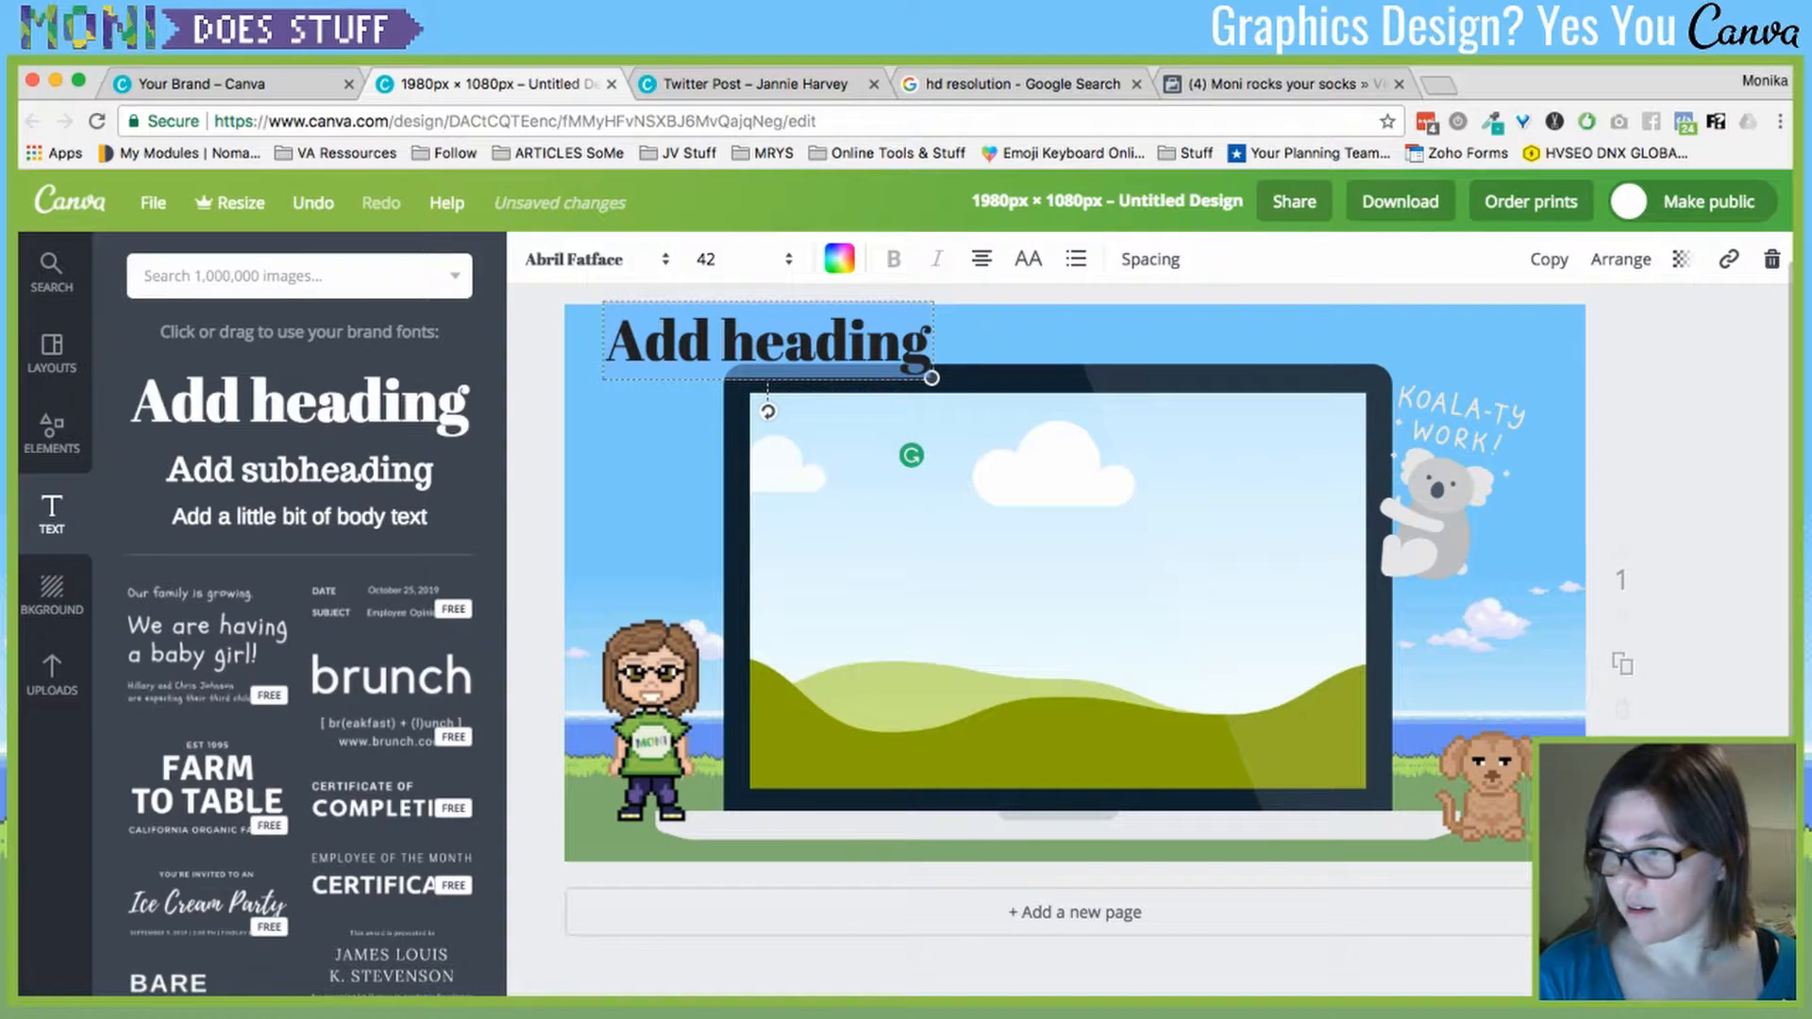
type("Moni")
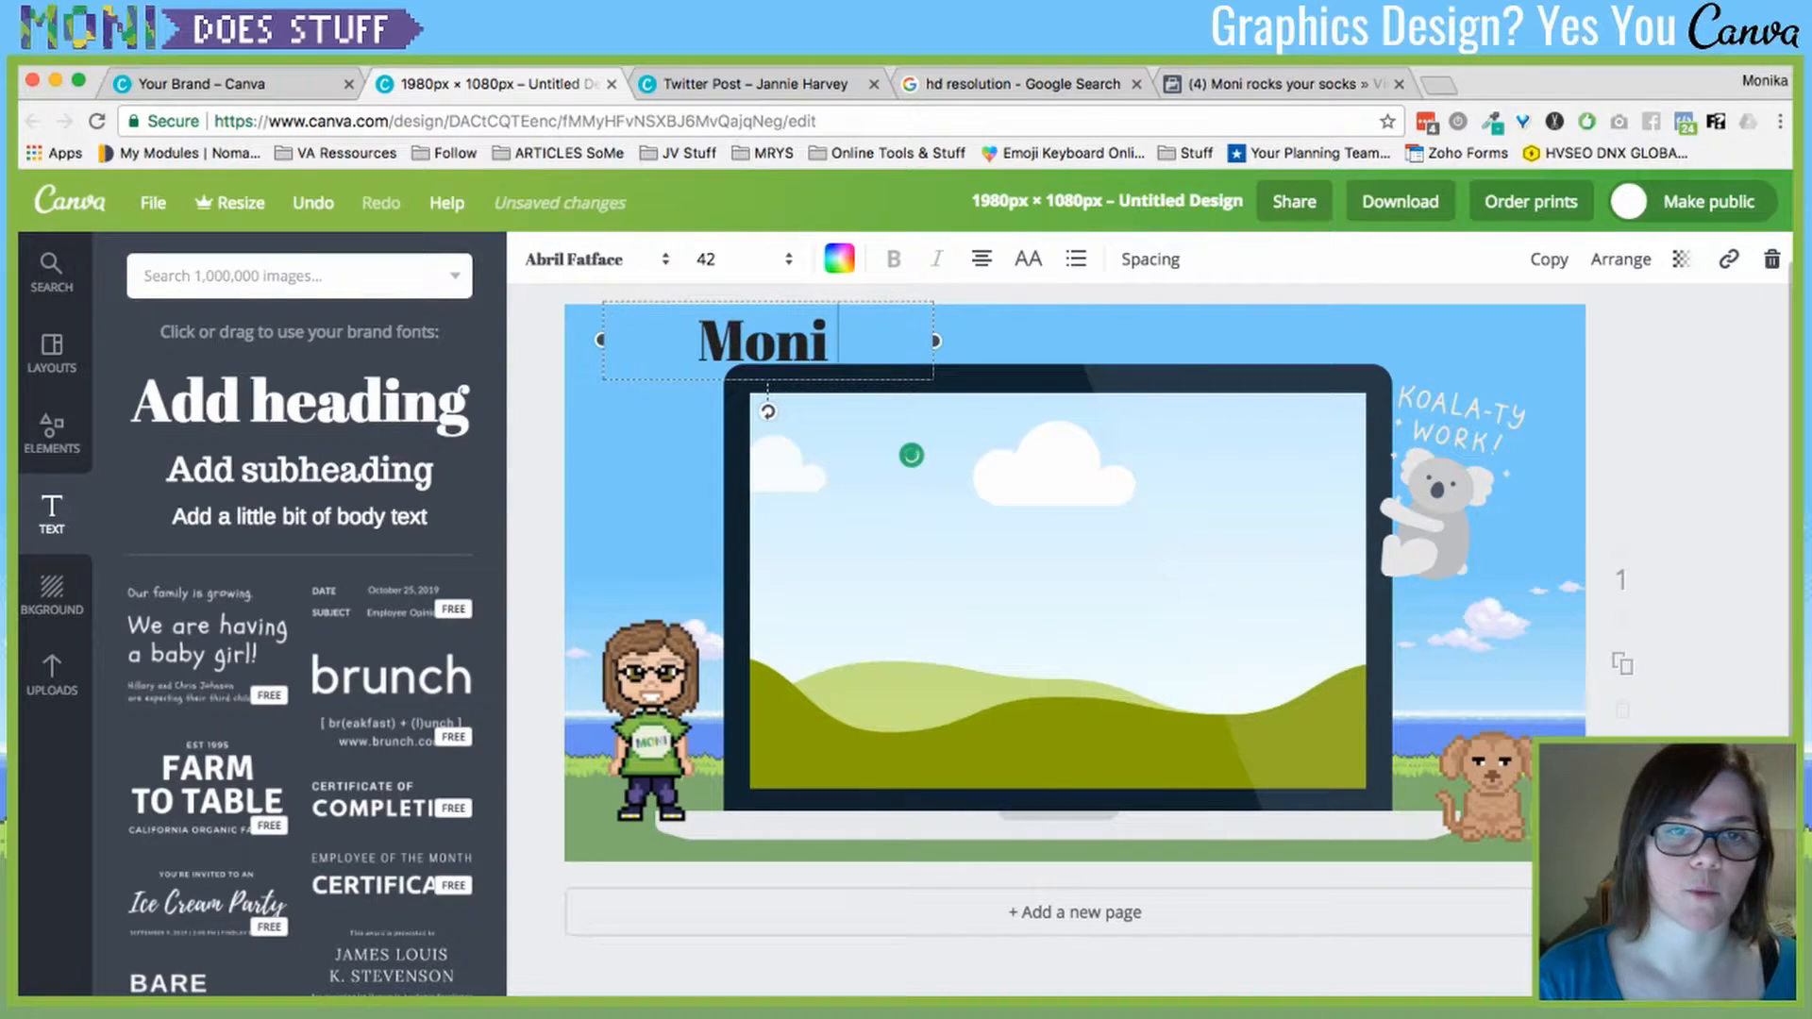
type(" Does Stuff")
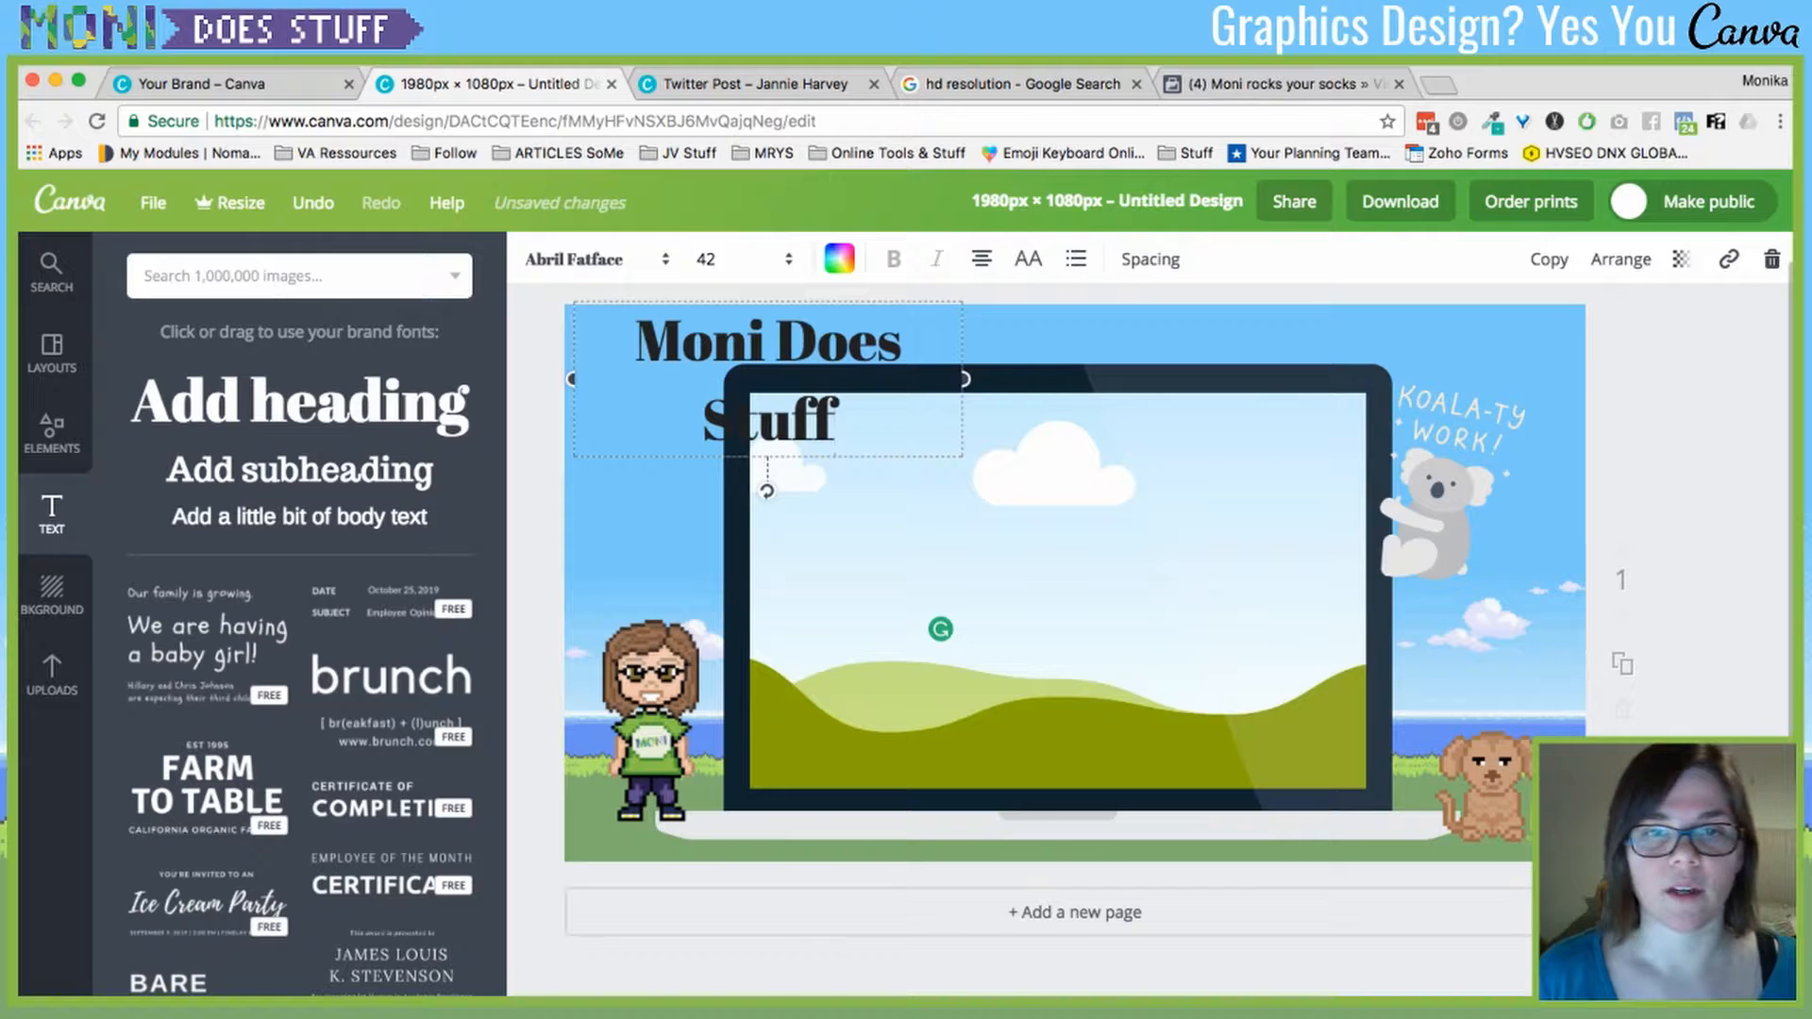
left_click_drag(963, 380, 1093, 376)
- Switch the heading font to Architect's Daughter, undoing an accidental text-box resize
left_click(596, 260)
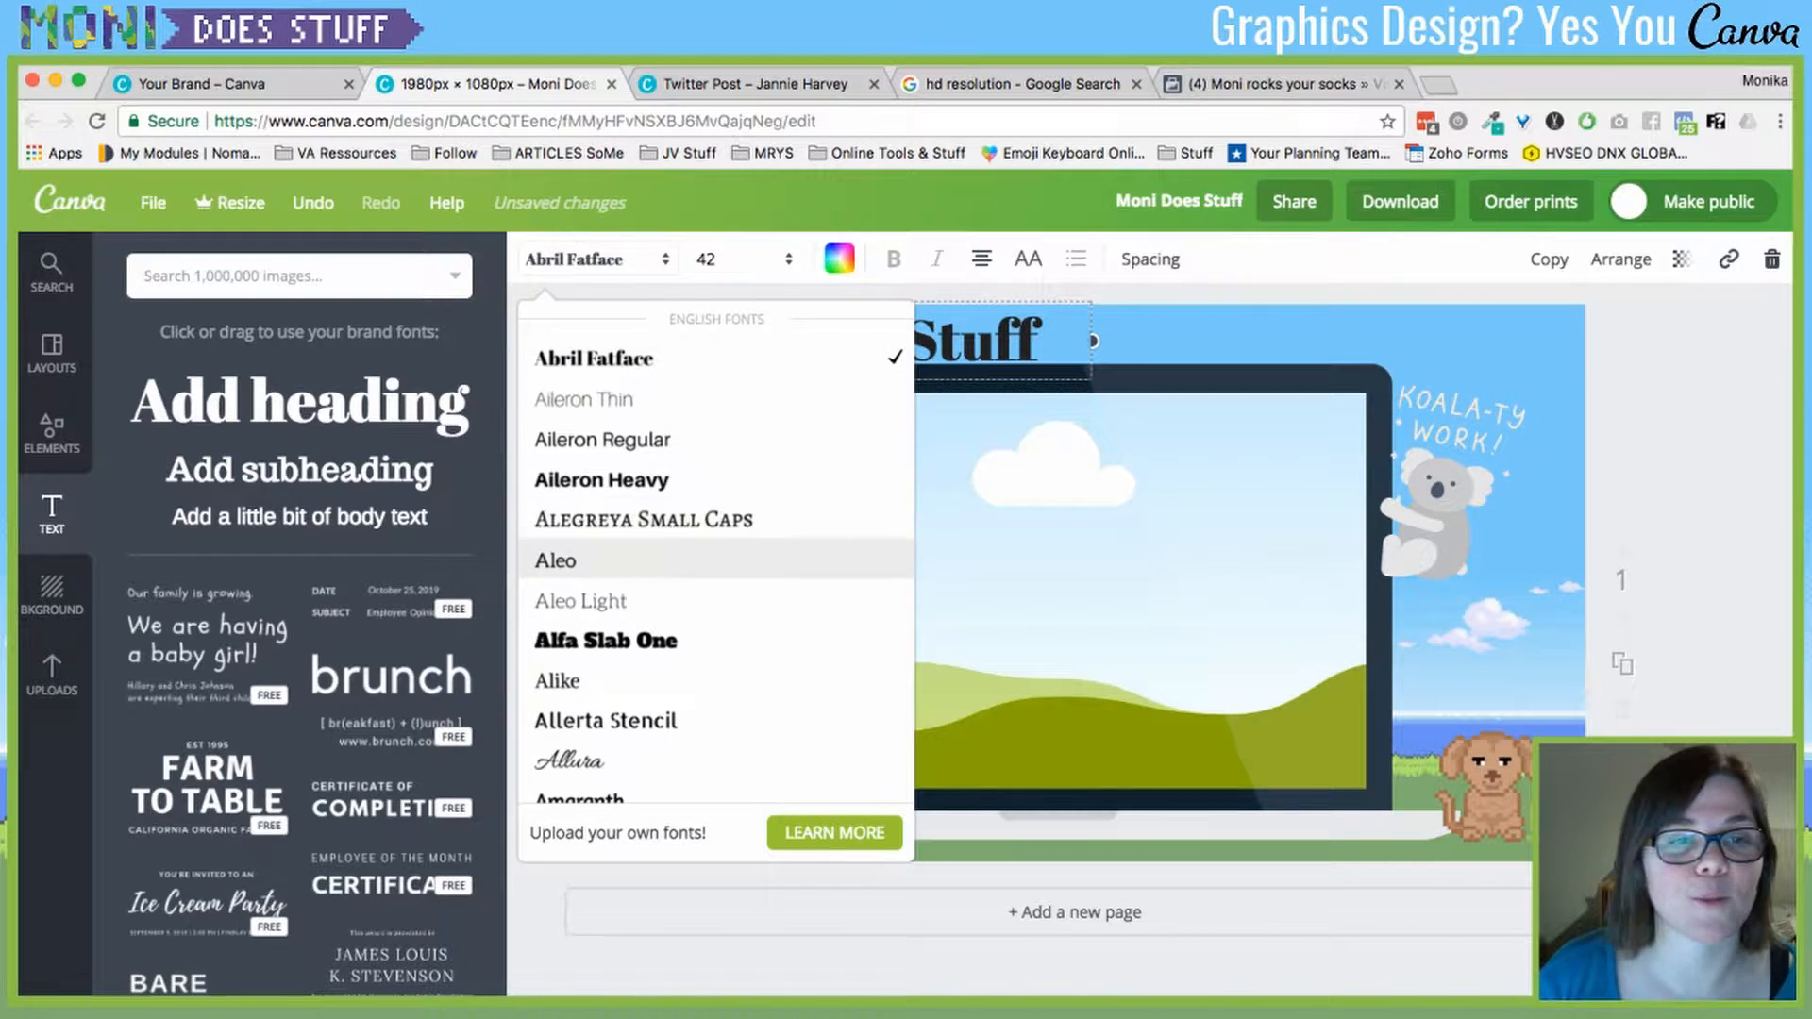
scroll(716, 552, "down", 3)
scroll(715, 537, "down", 10)
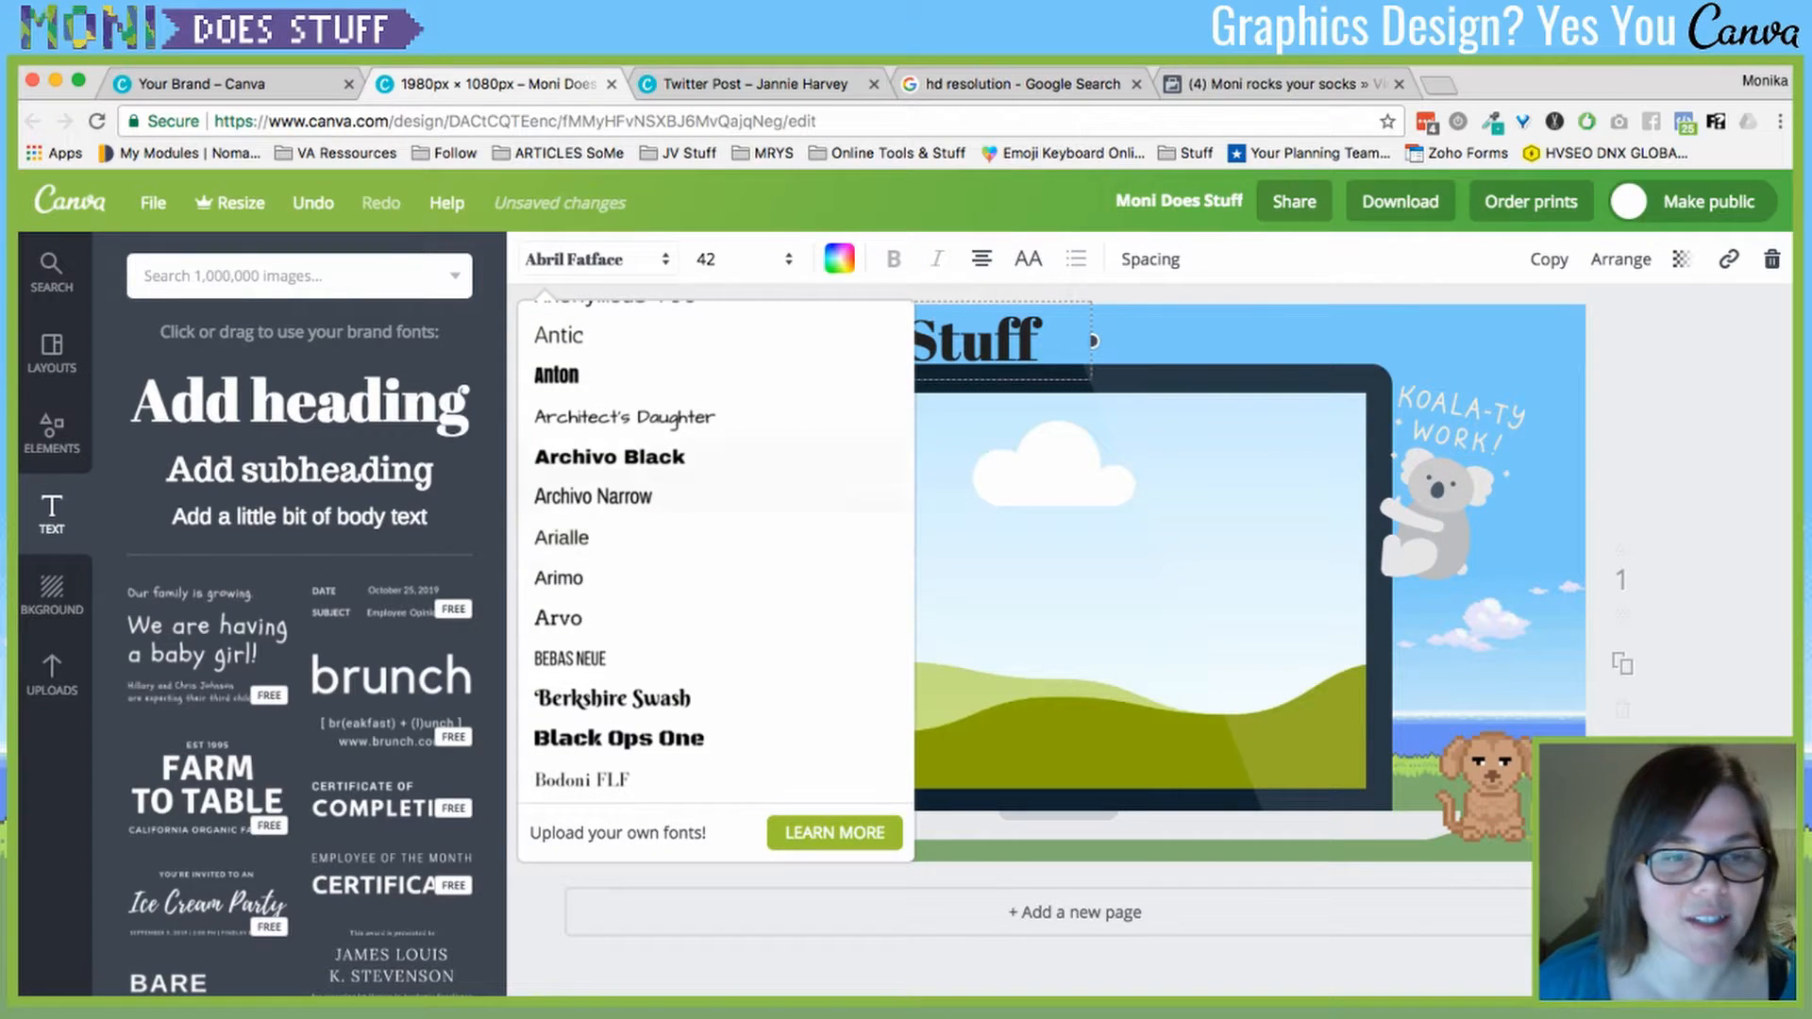
left_click(622, 416)
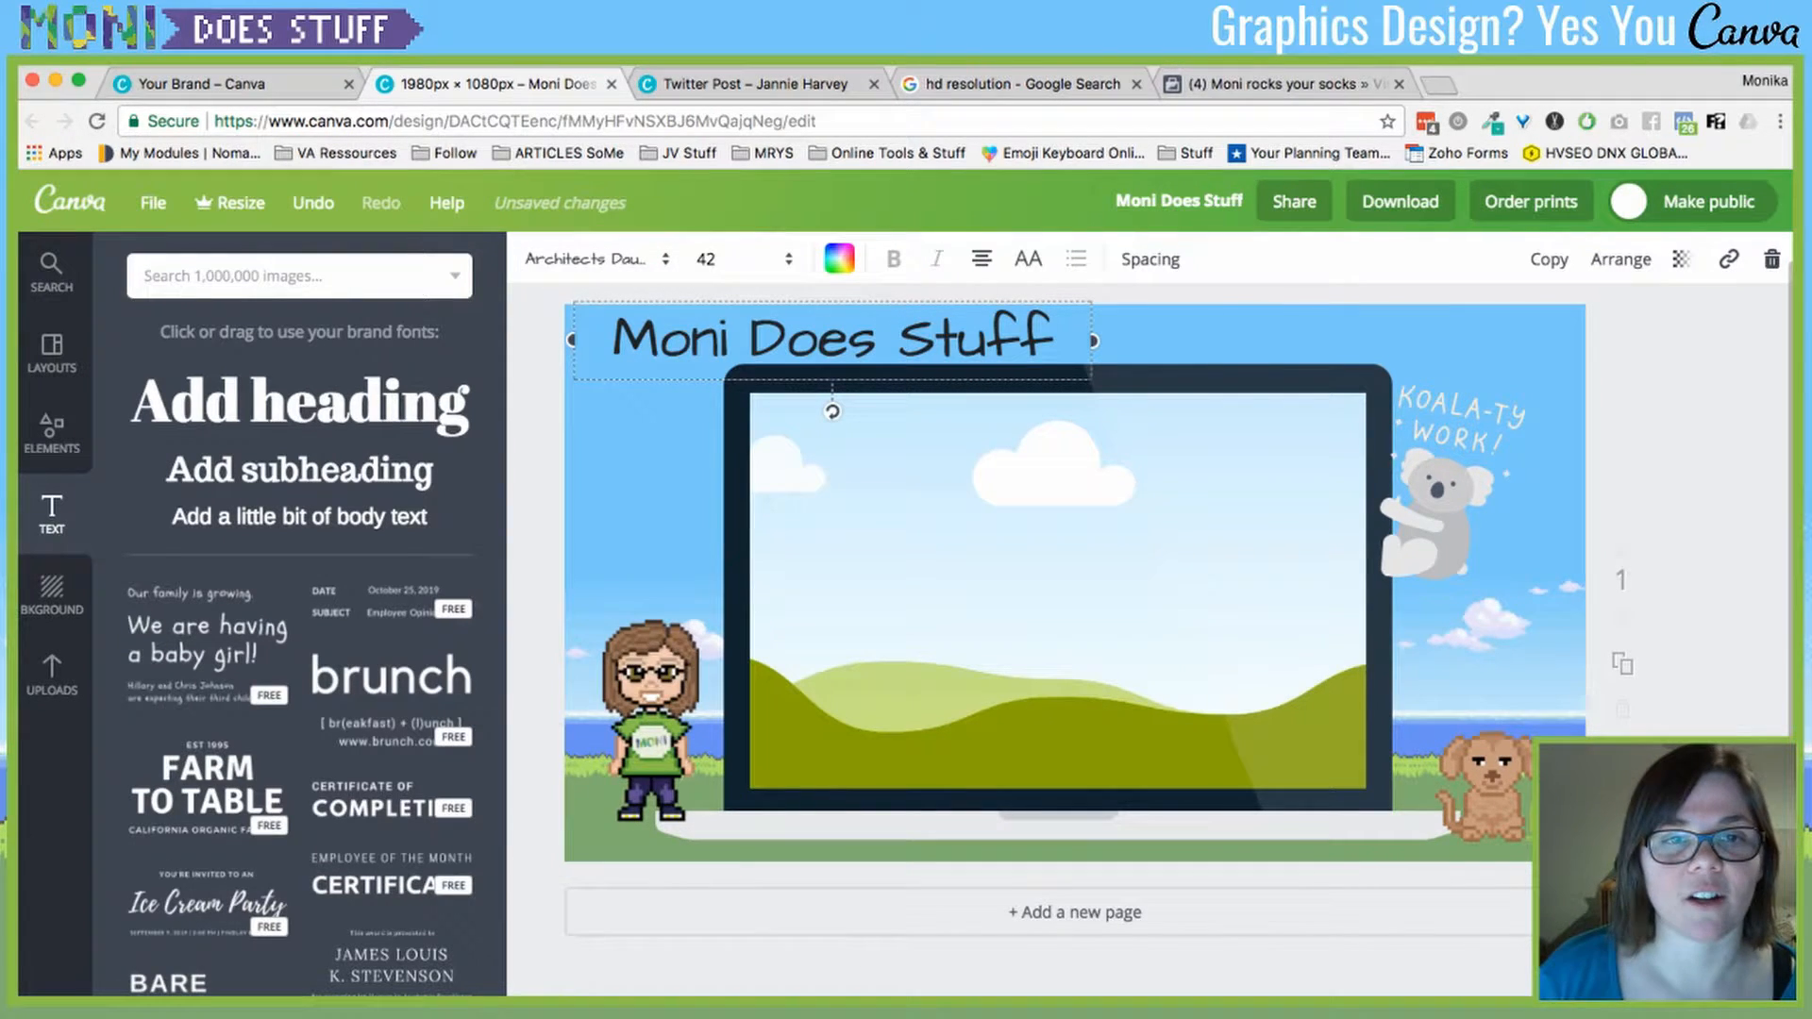
left_click_drag(1093, 339, 1054, 340)
key("super+z")
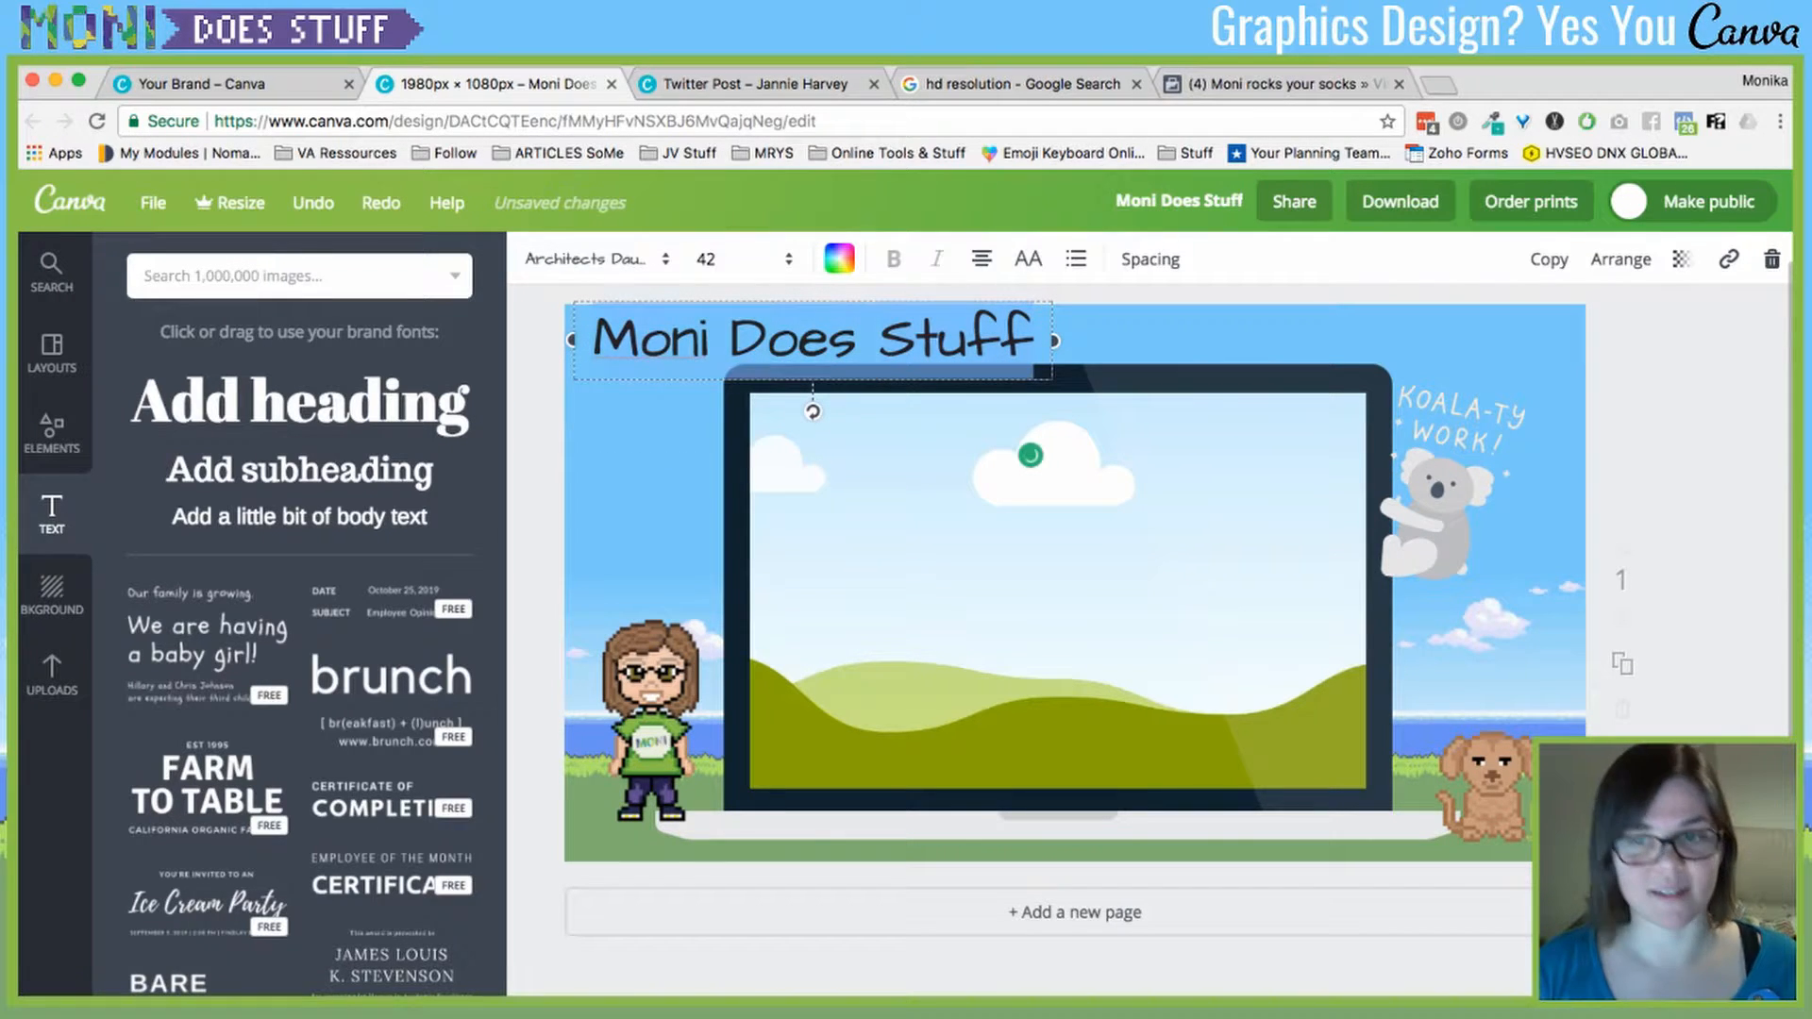
left_click(741, 259)
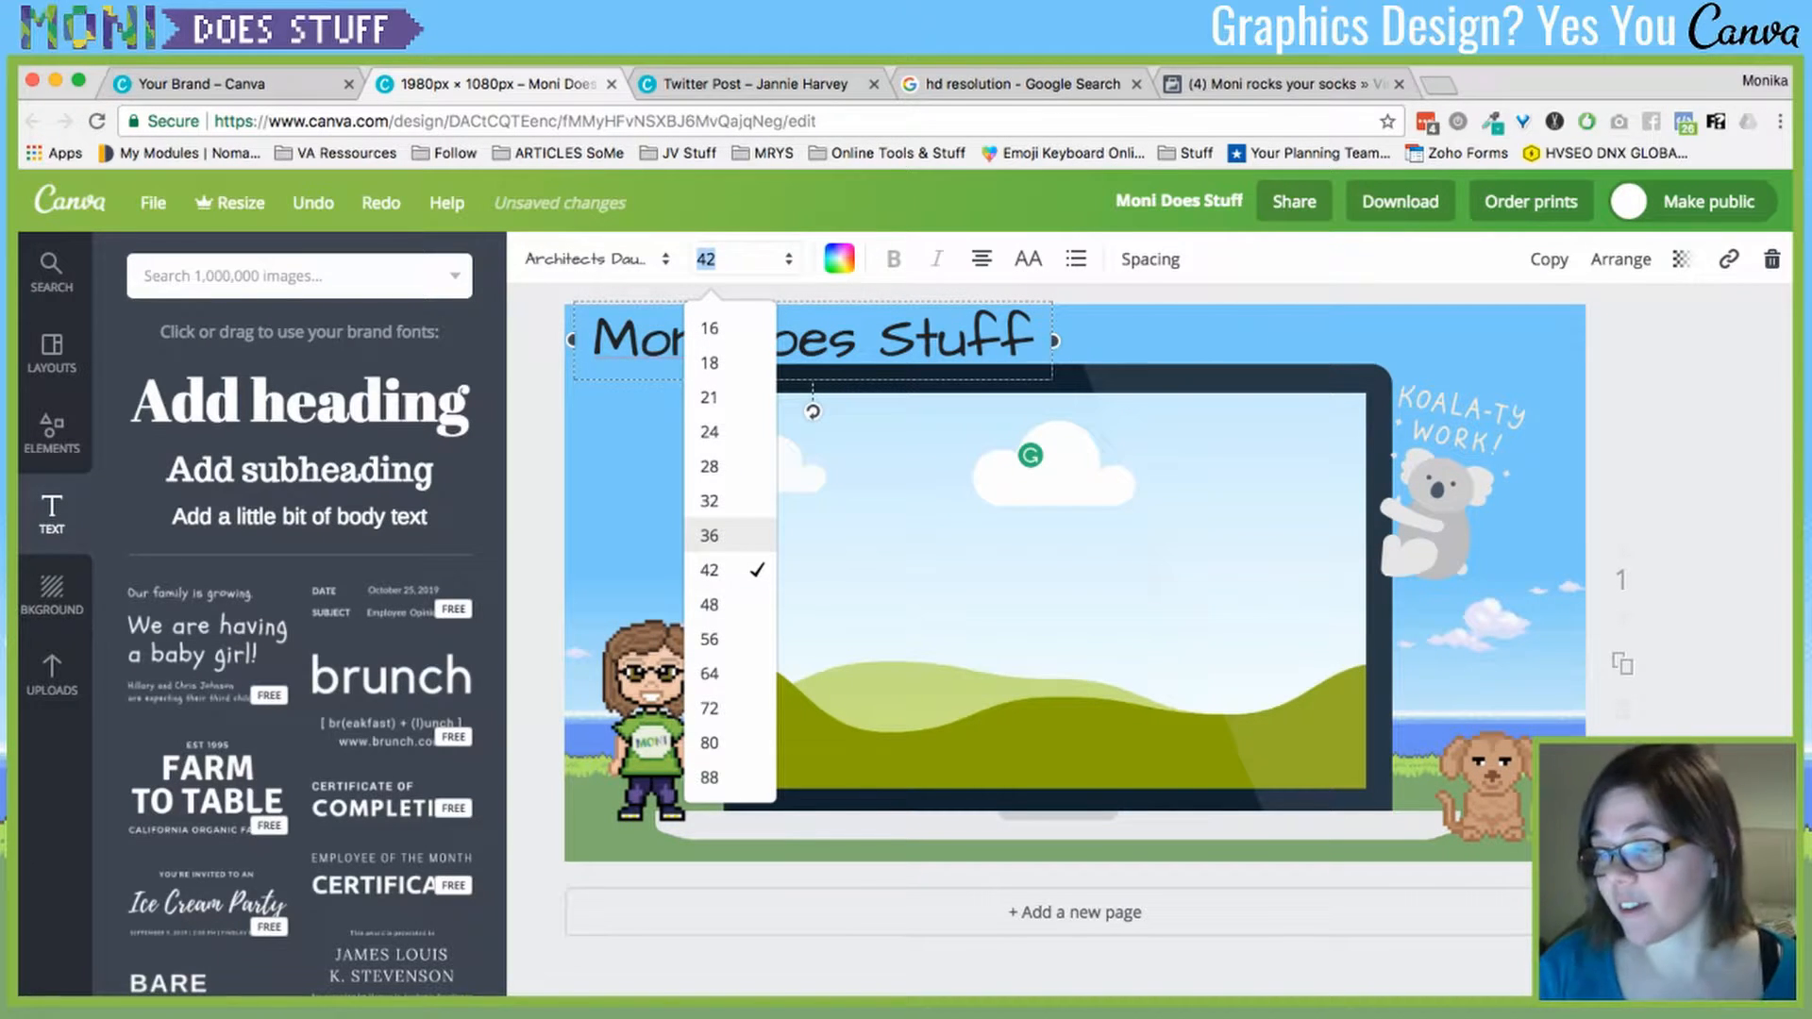
- Set the heading to size 32, move it to the page's top-left, and colour it purple
left_click(709, 501)
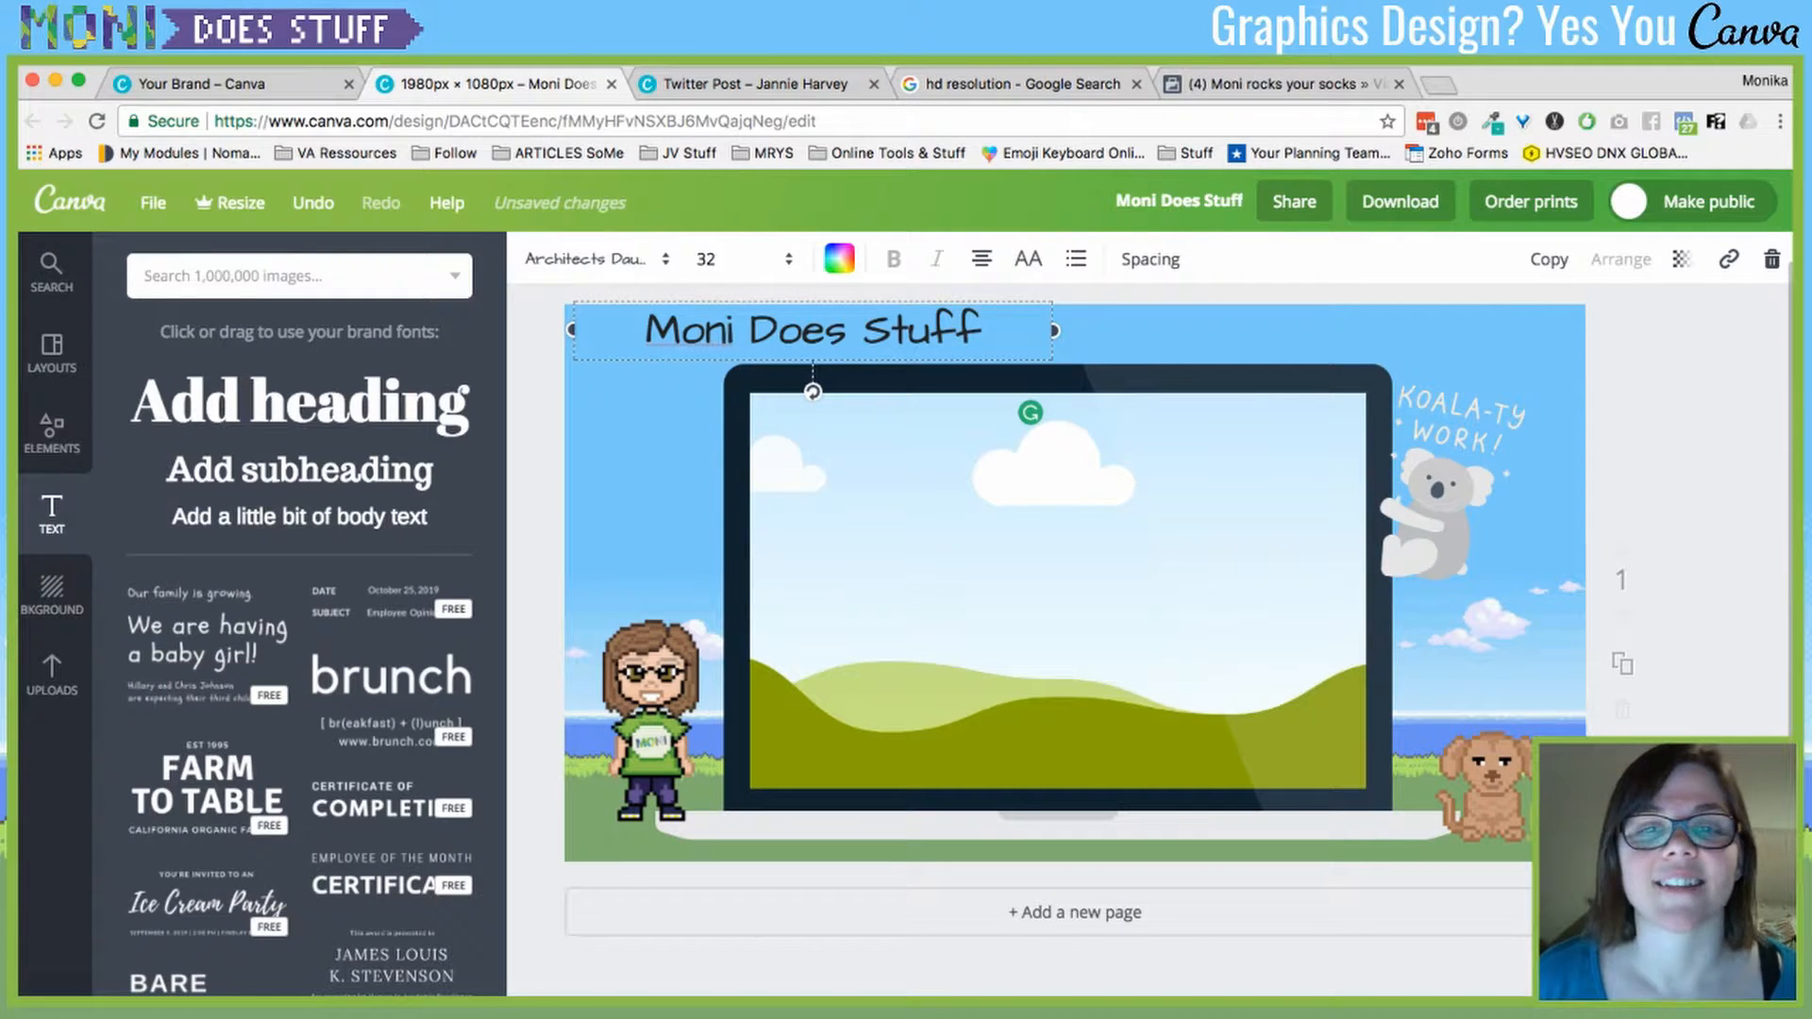
left_click_drag(814, 330, 804, 340)
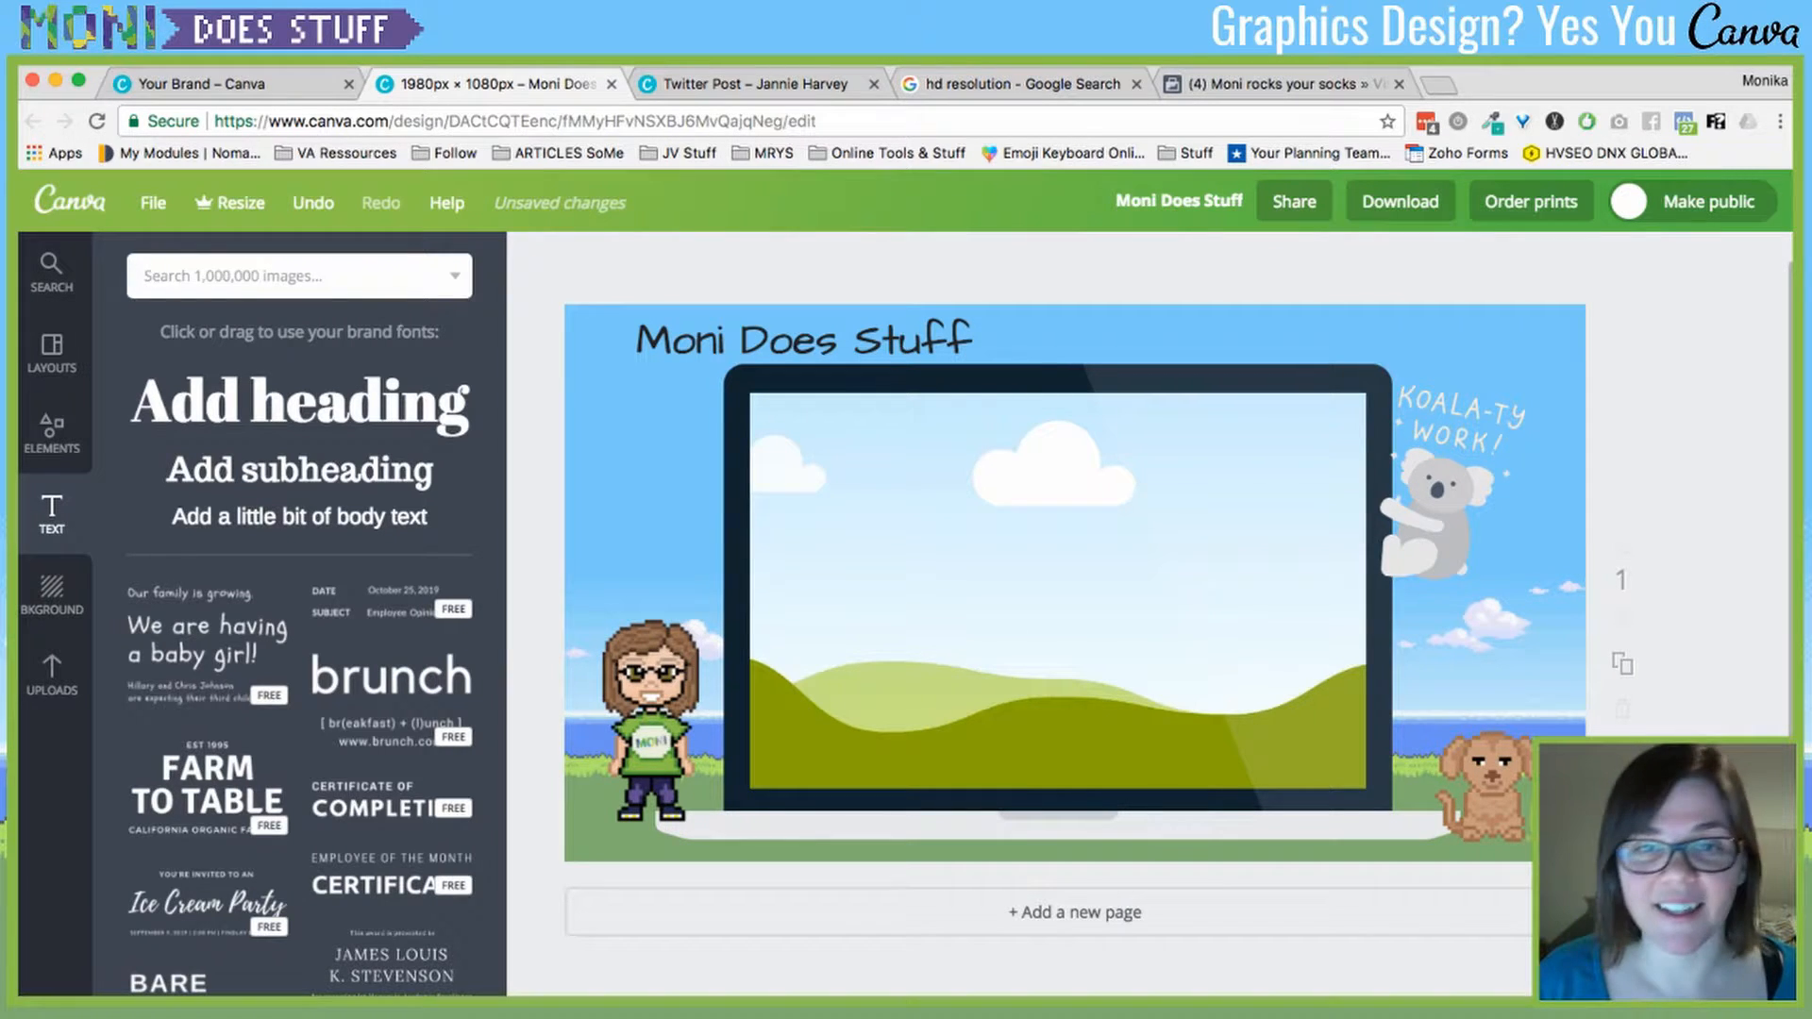
left_click_drag(803, 340, 756, 333)
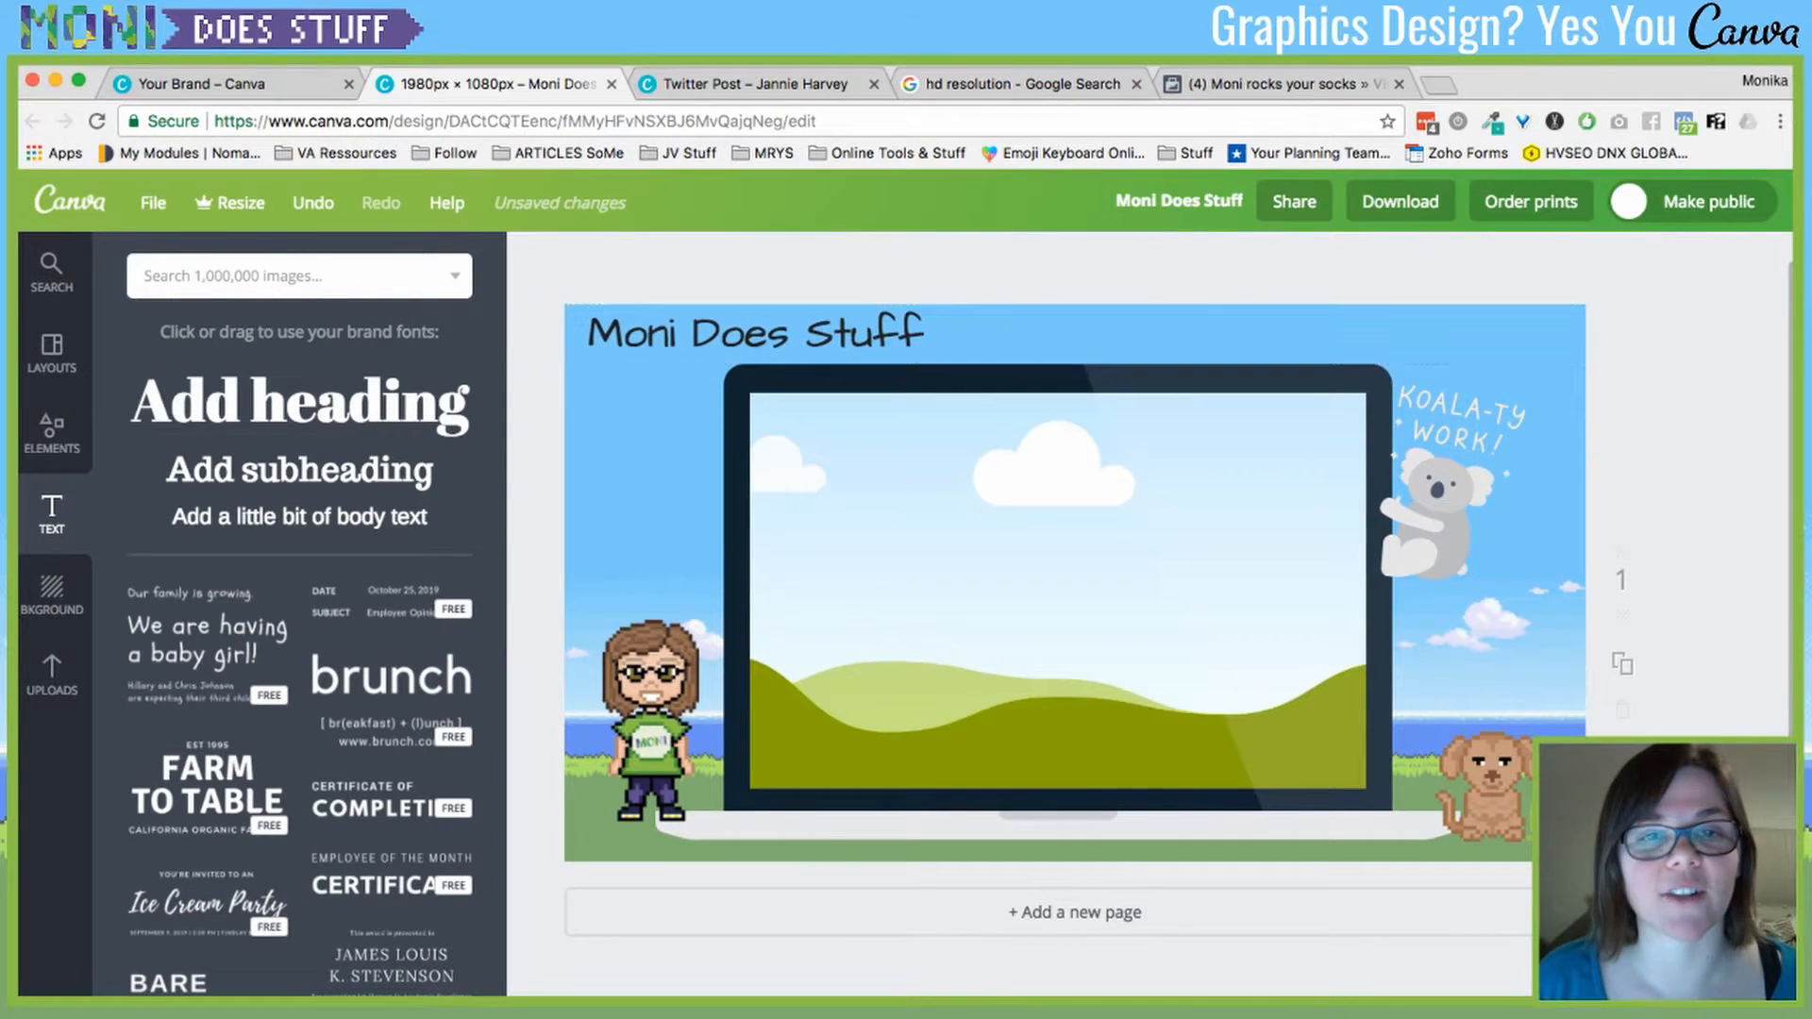
left_click(839, 258)
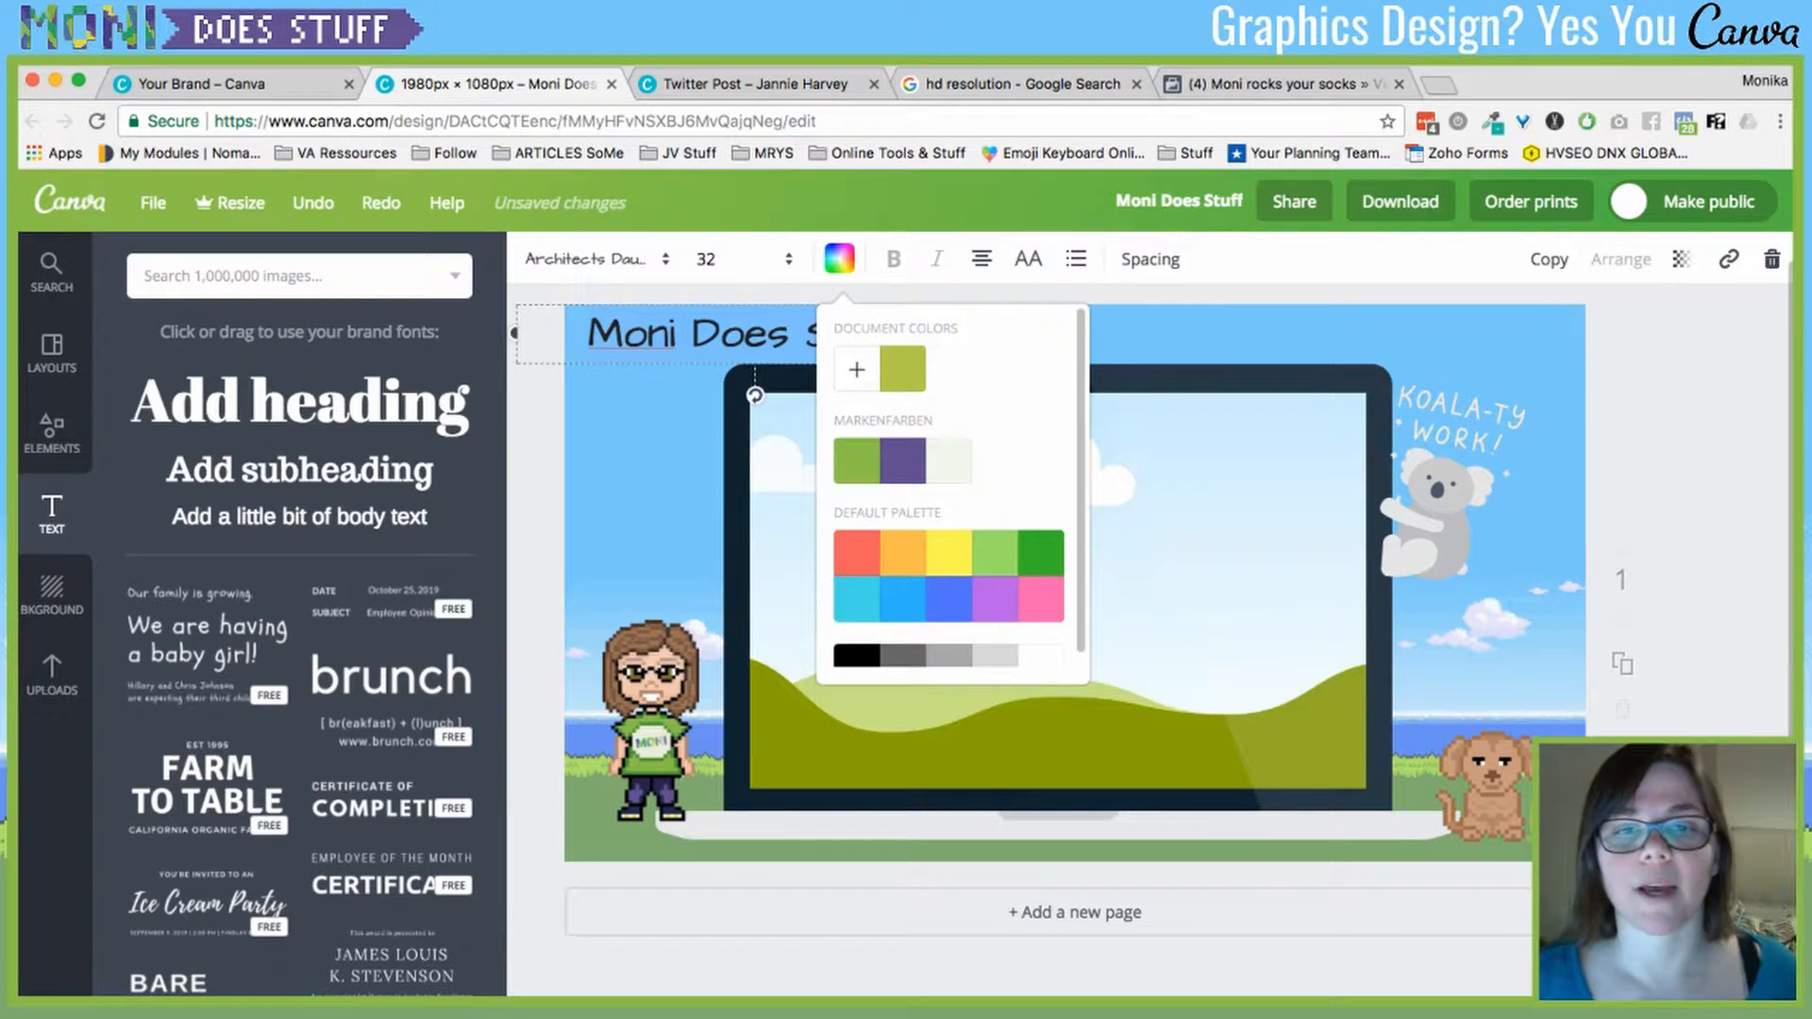
left_click(902, 461)
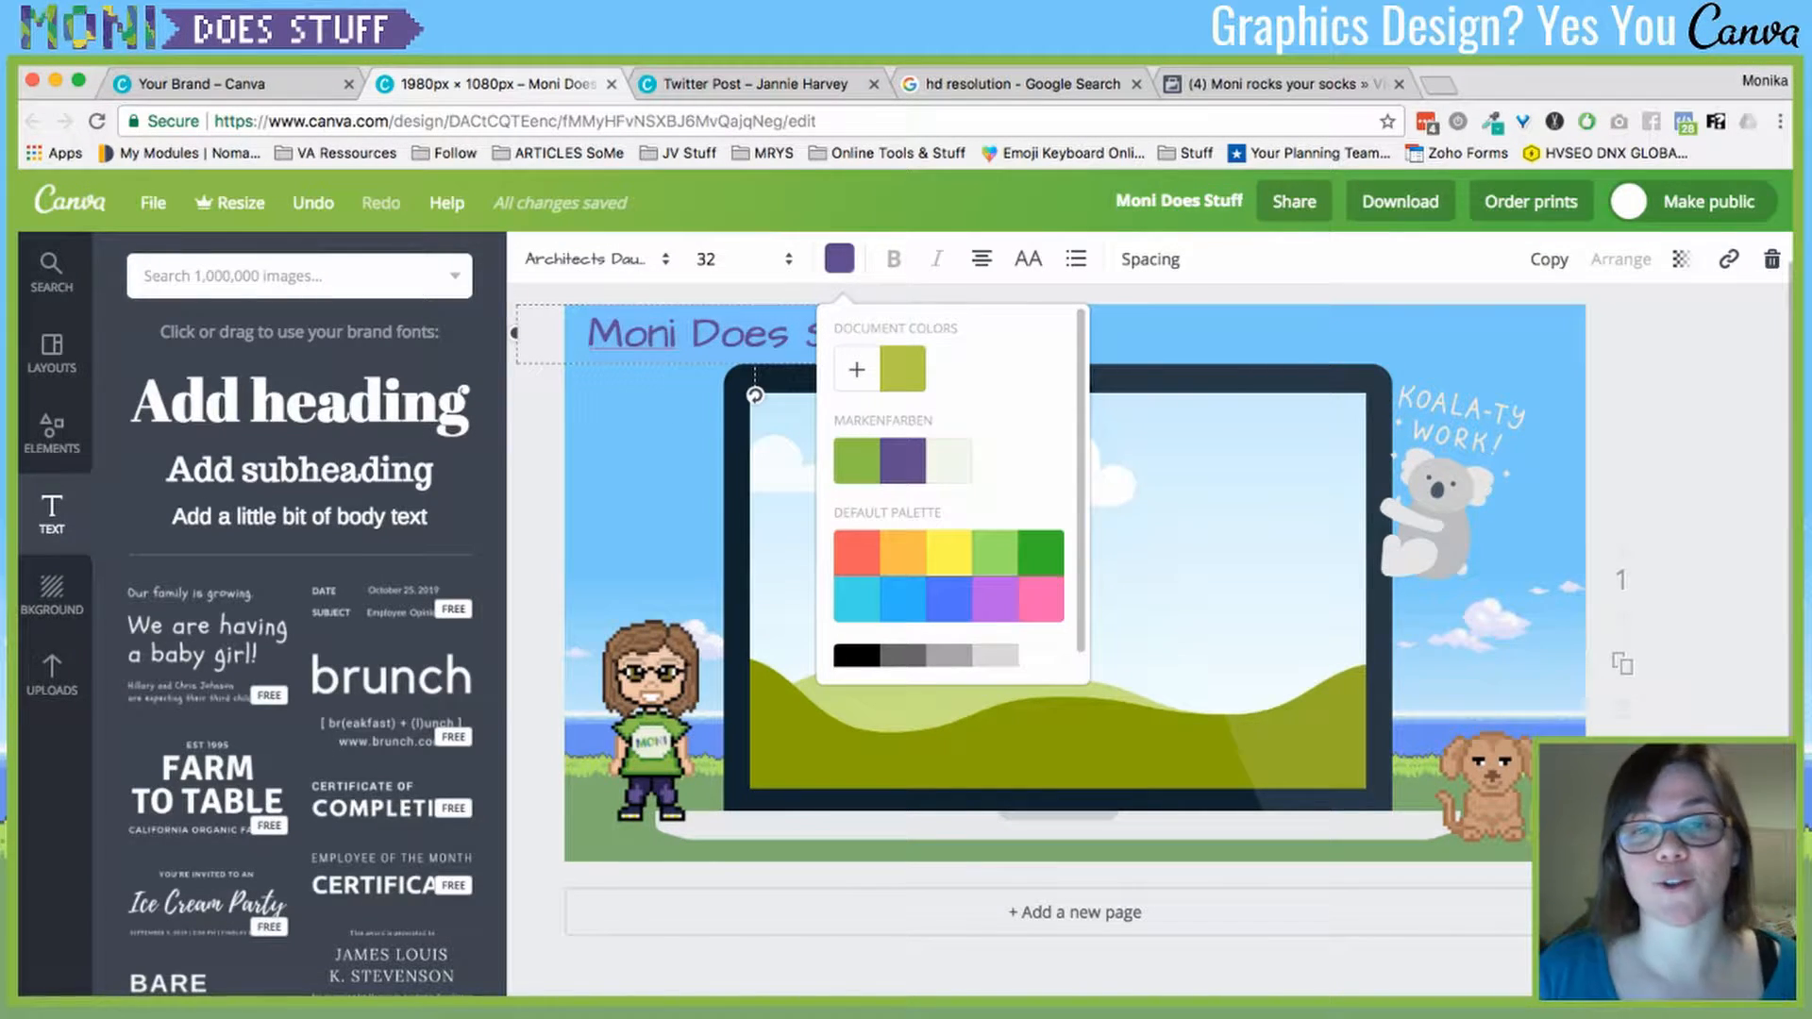
scroll(951, 490, "down", 1)
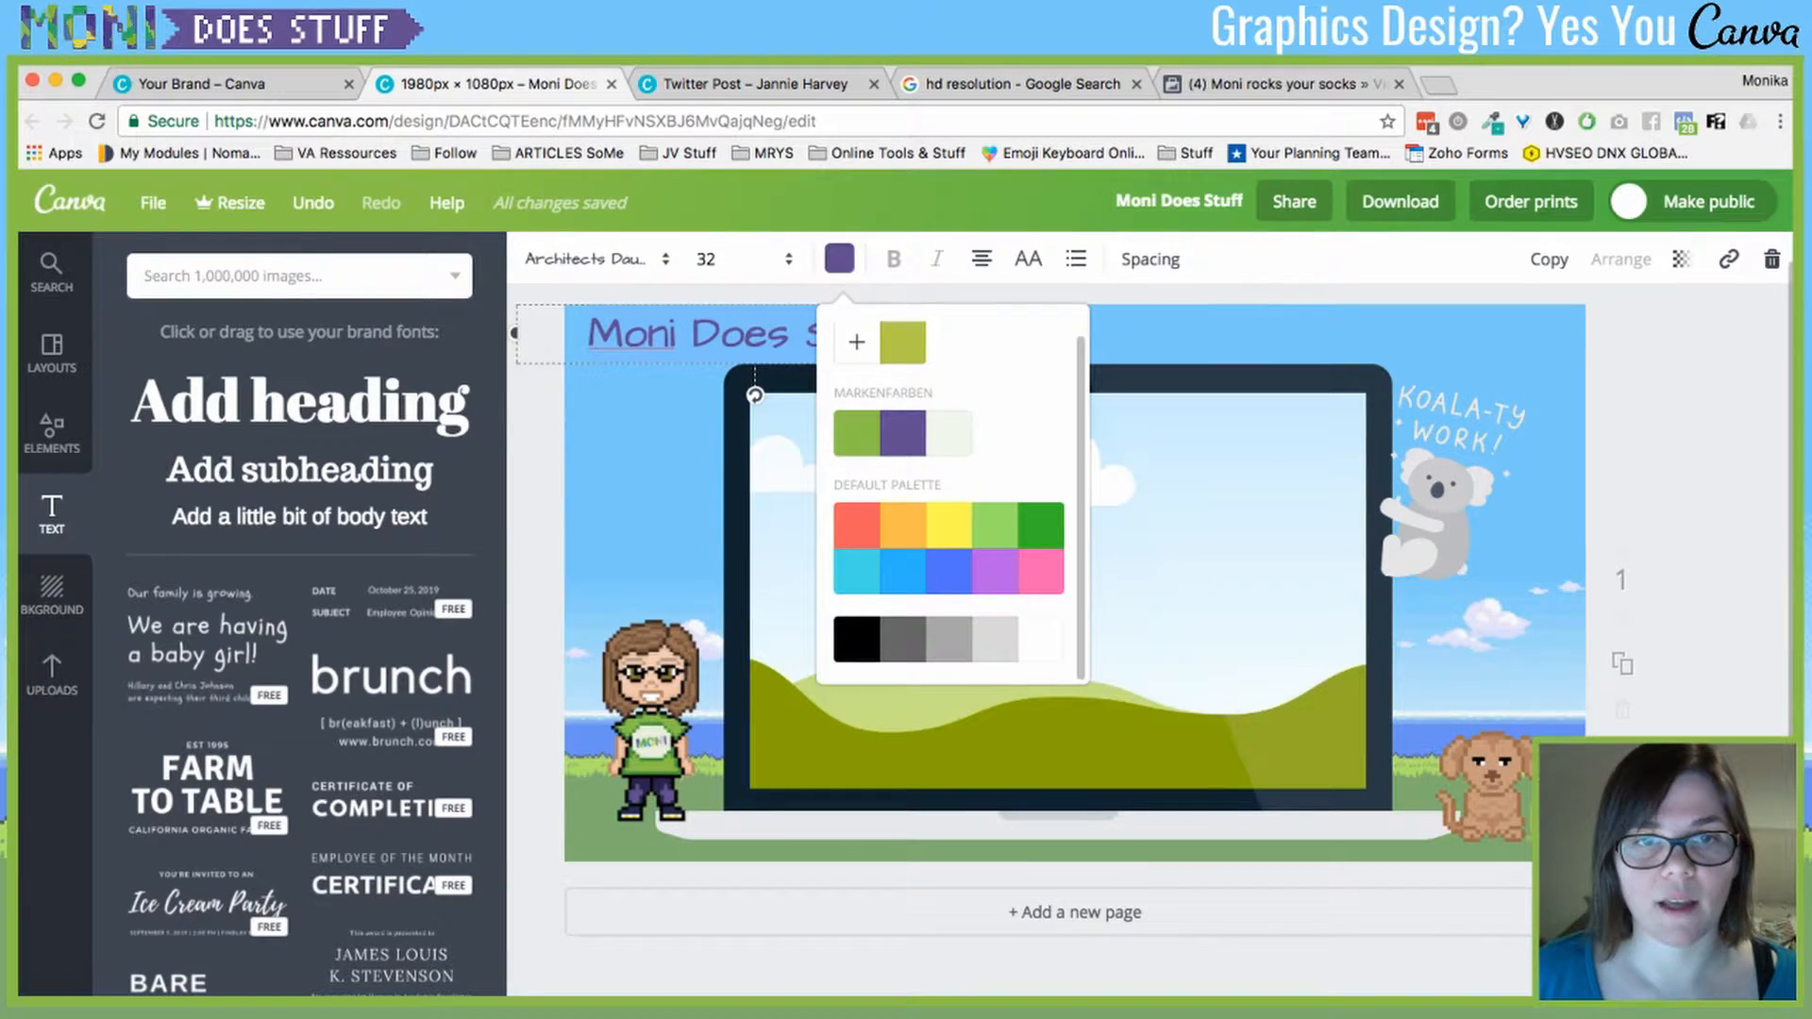
left_click(1199, 528)
left_click(755, 334)
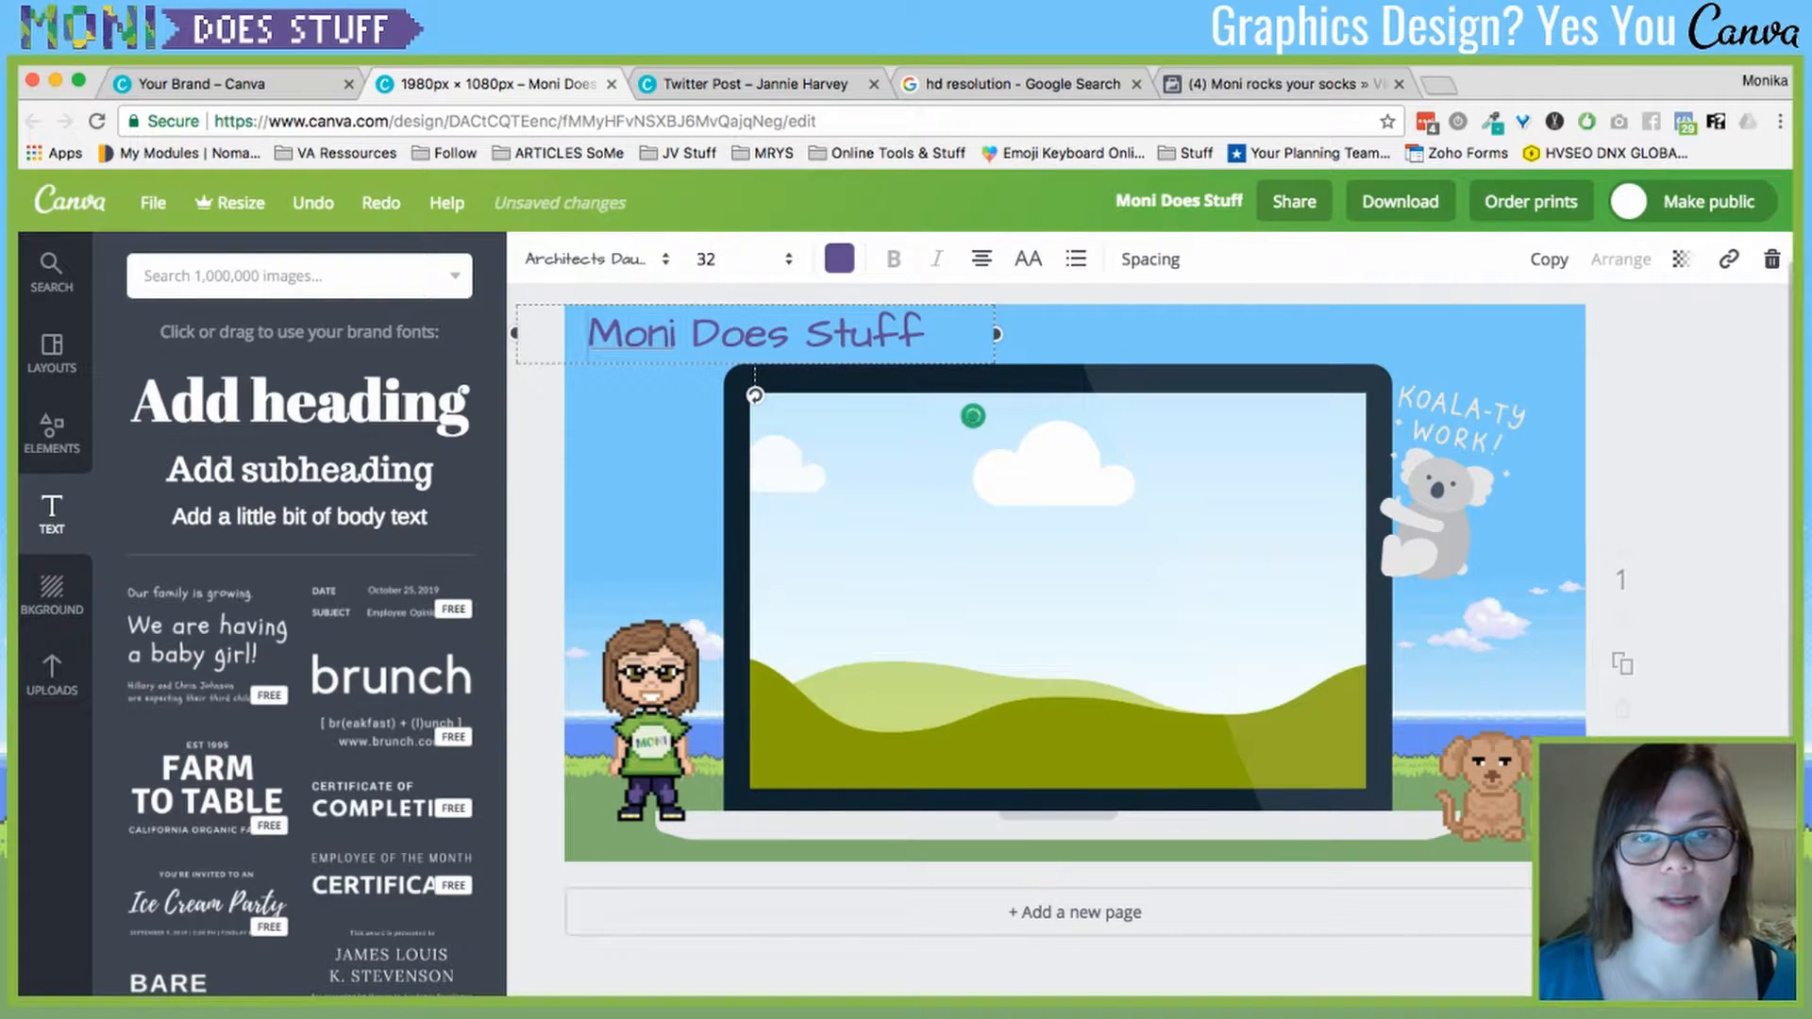
- Try left and right alignment and uppercase on the heading, then make it a bulleted line
scroll(1074, 604, "up", 1)
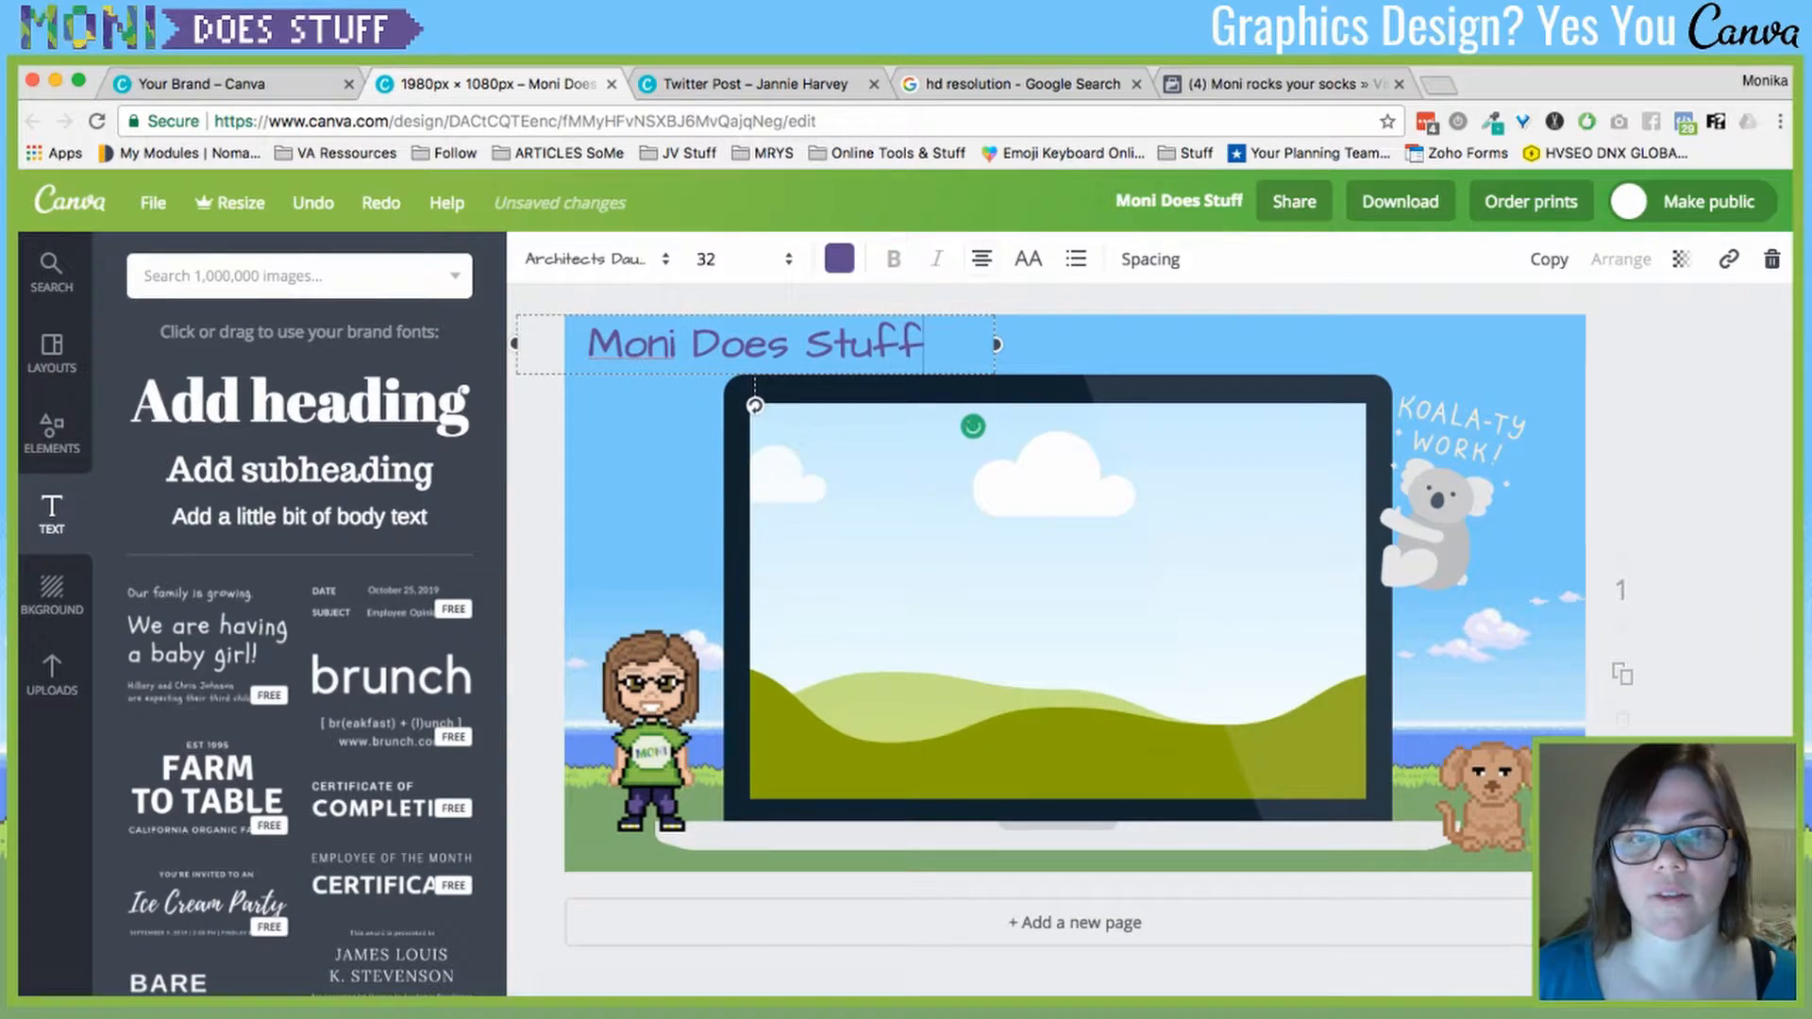
left_click(981, 258)
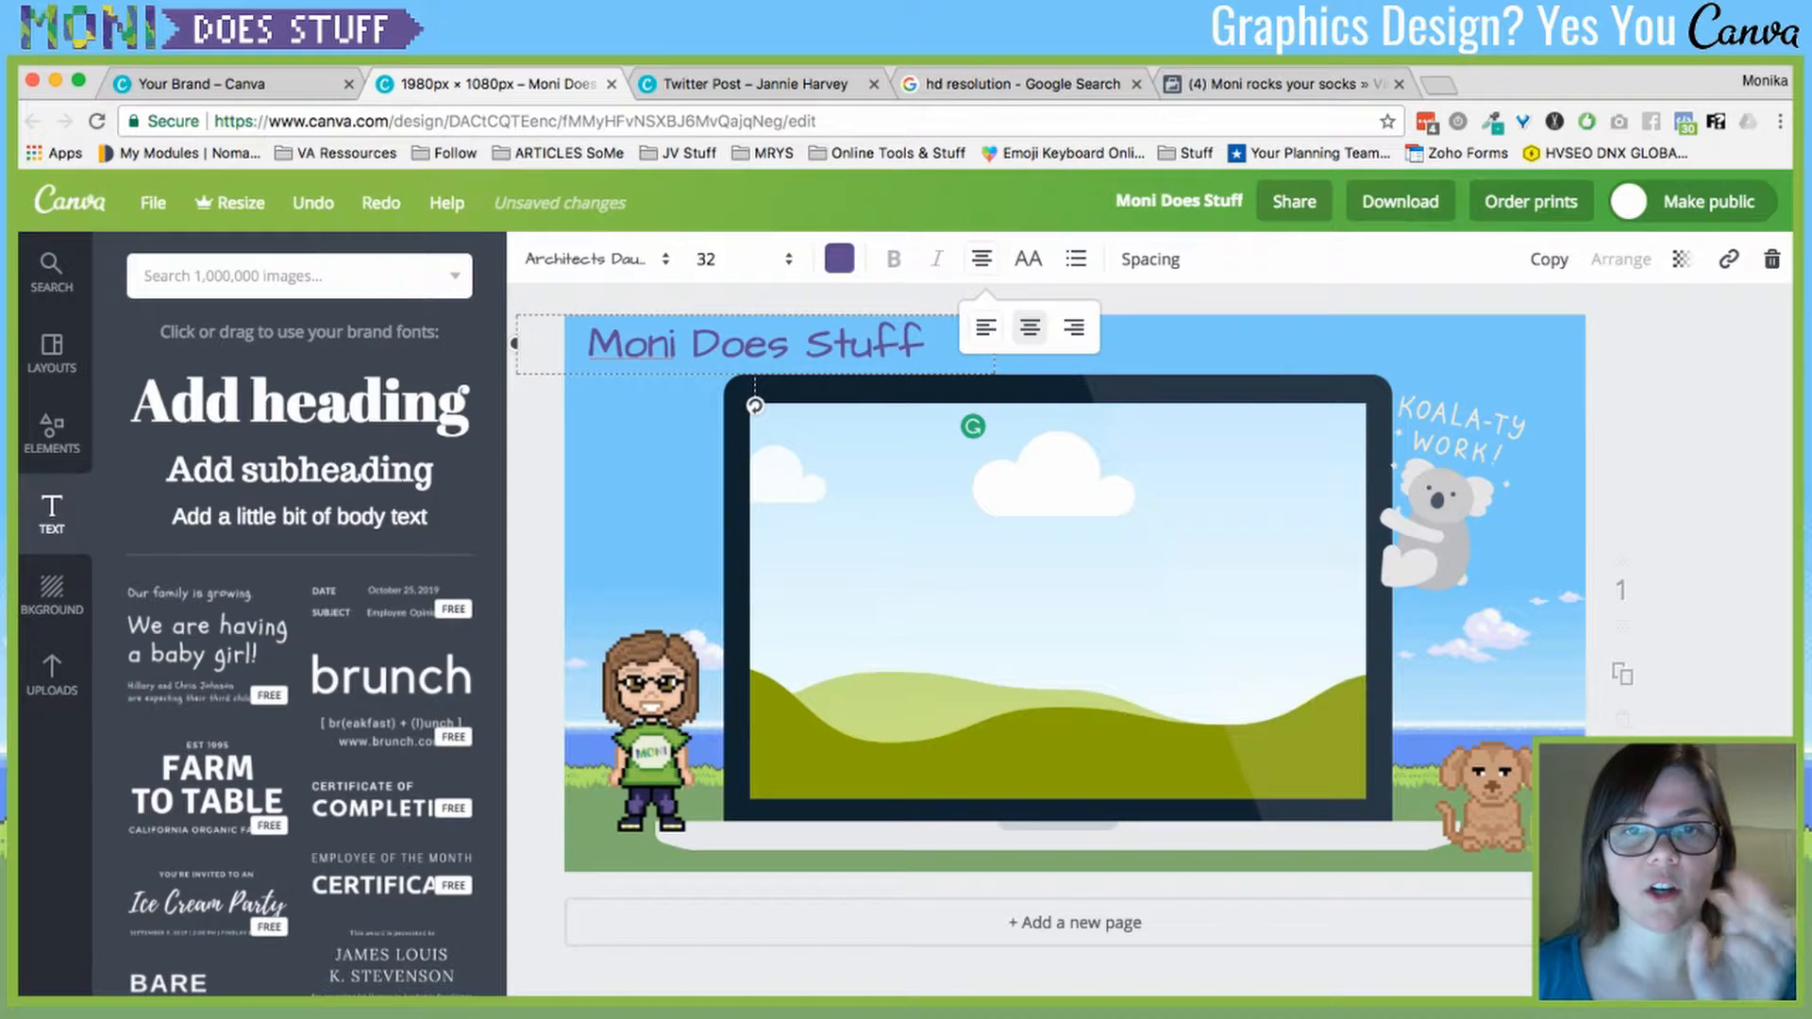
left_click(985, 326)
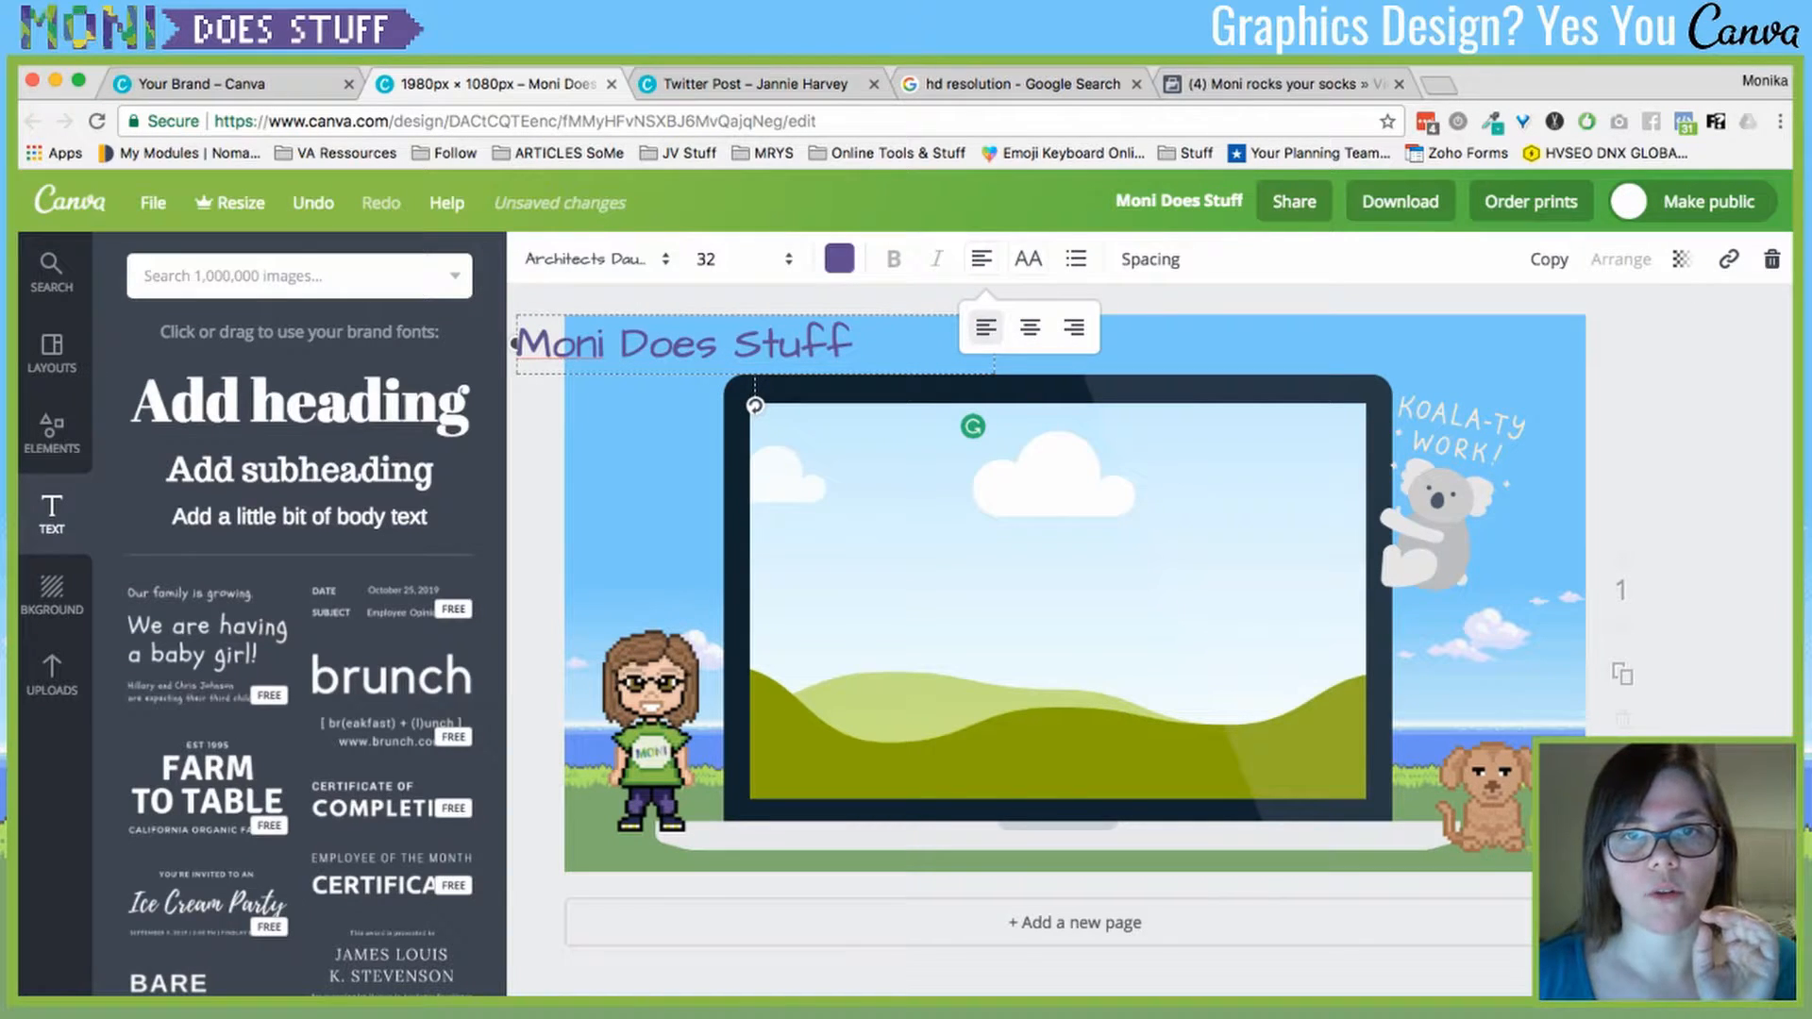
left_click(1074, 326)
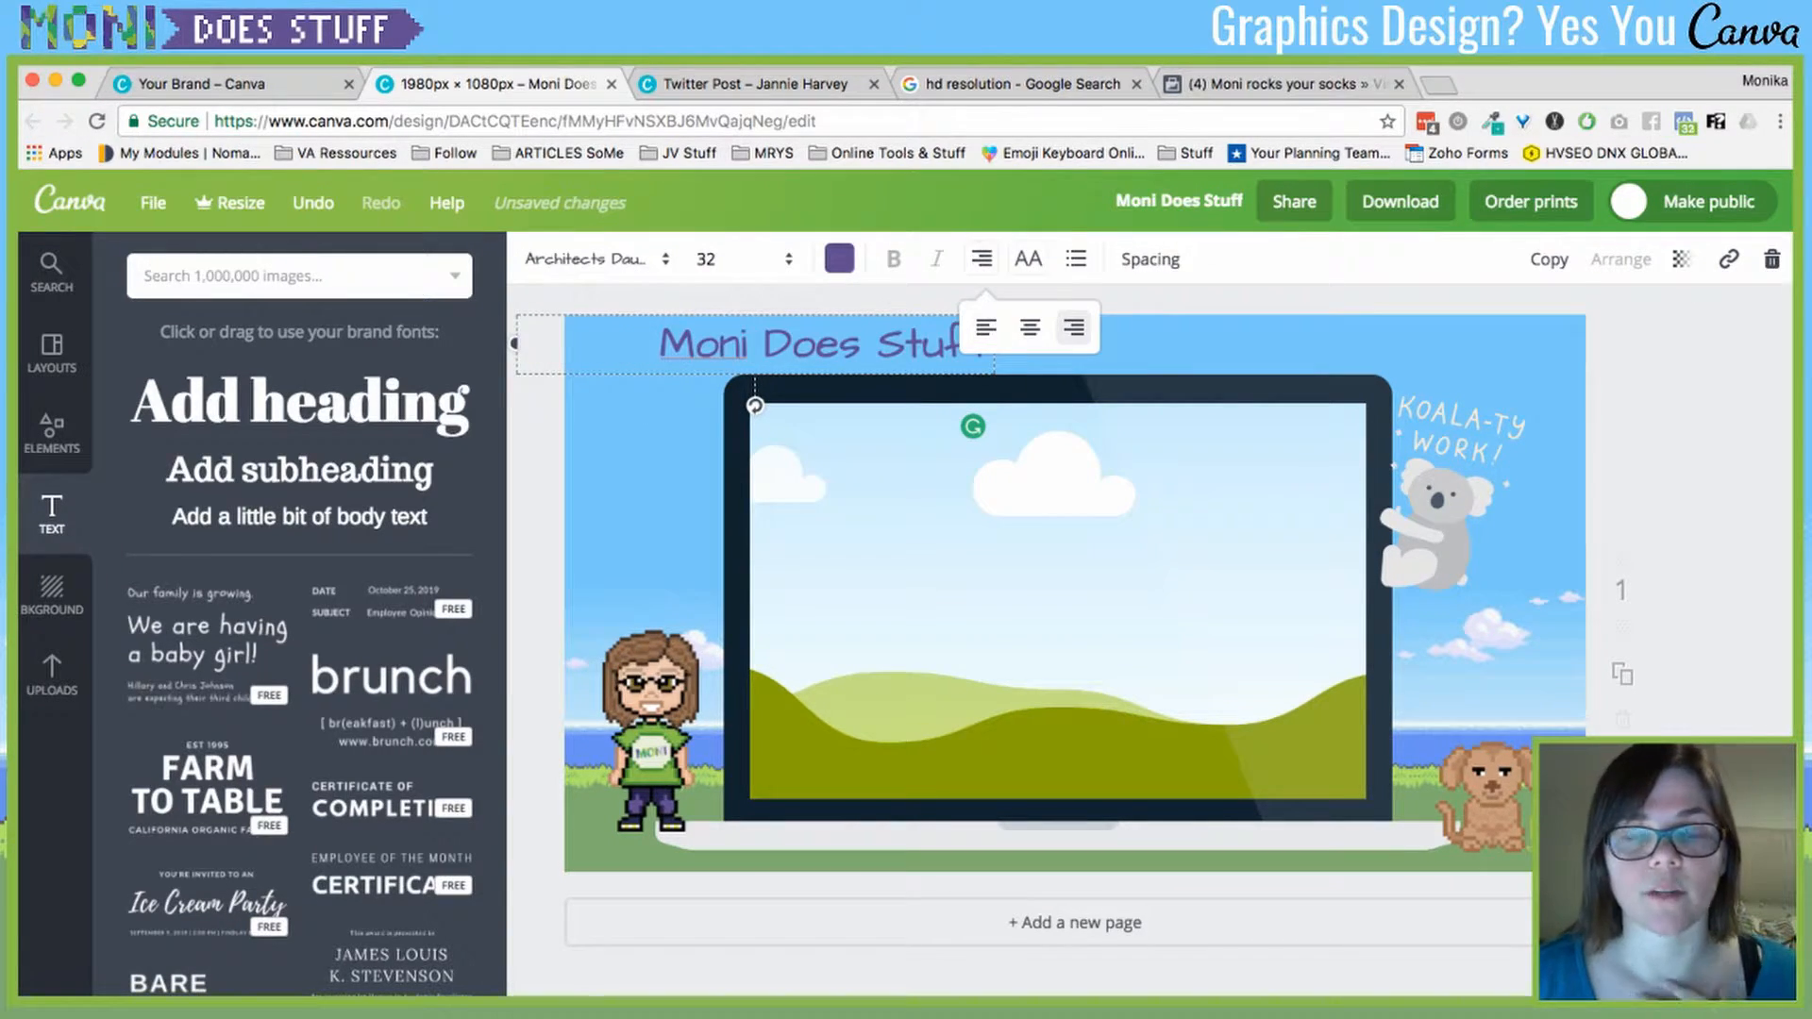
left_click(1028, 259)
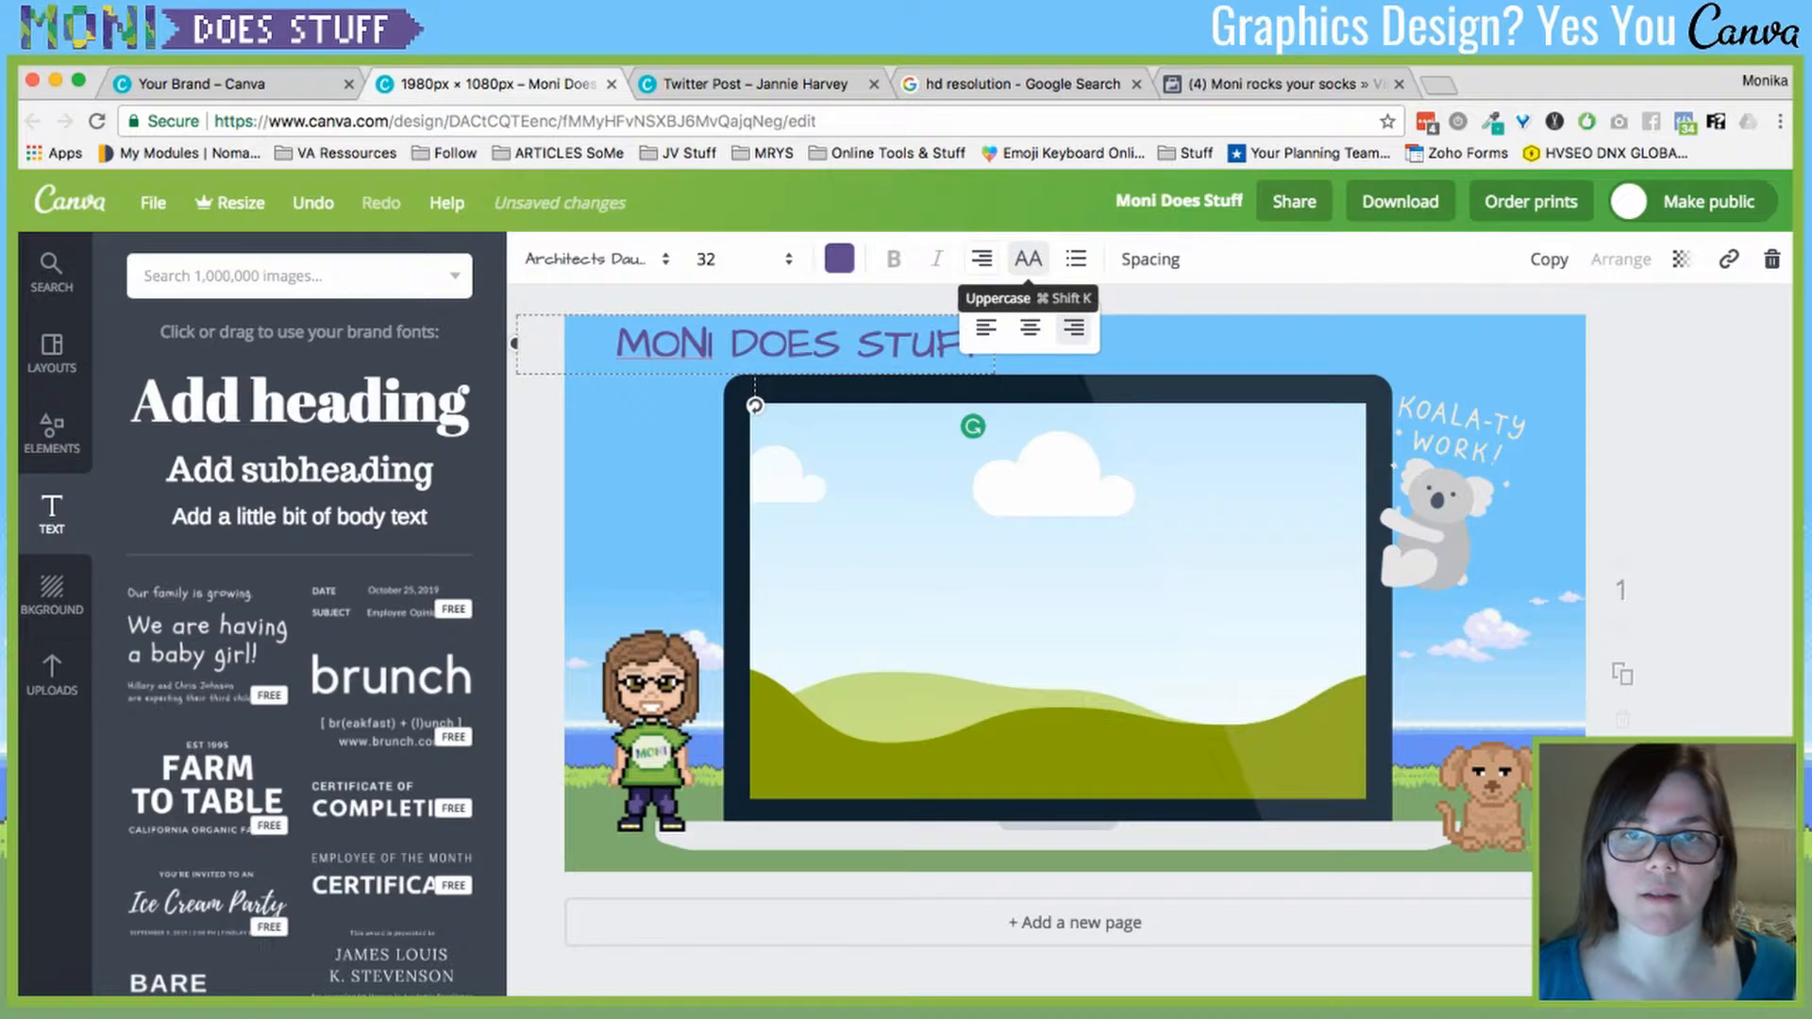
left_click(1028, 258)
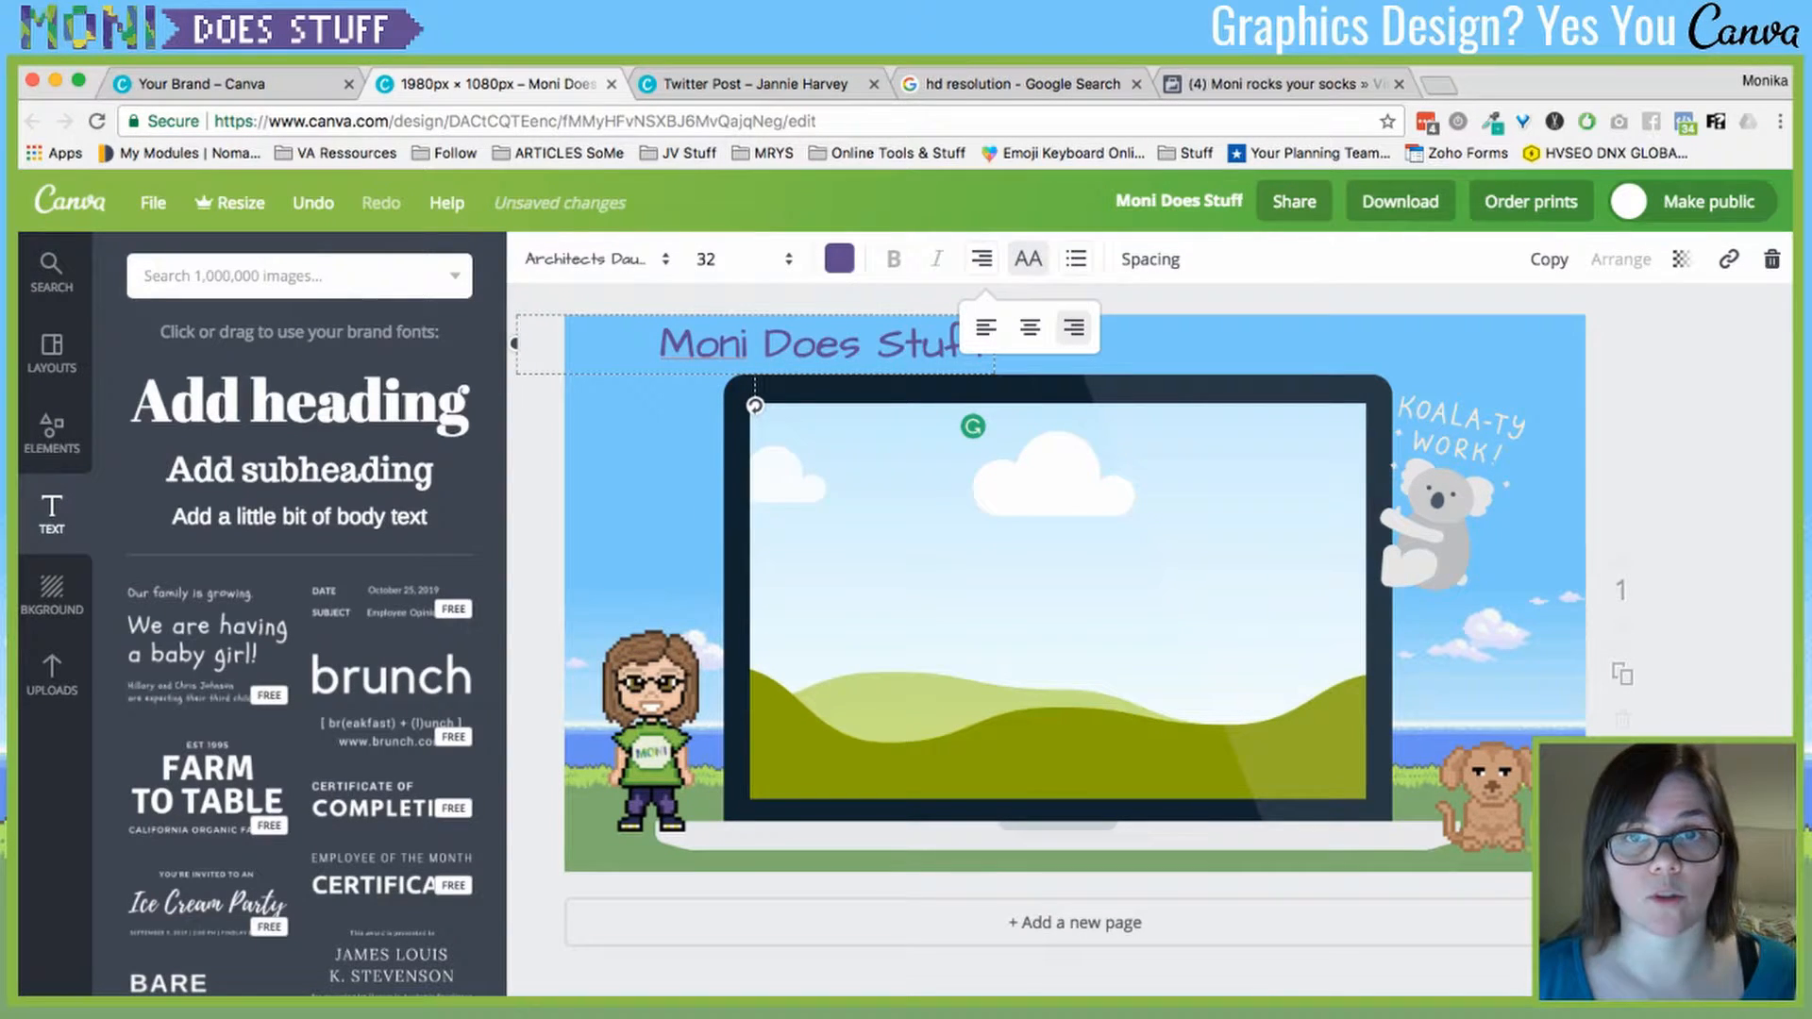
left_click(1076, 258)
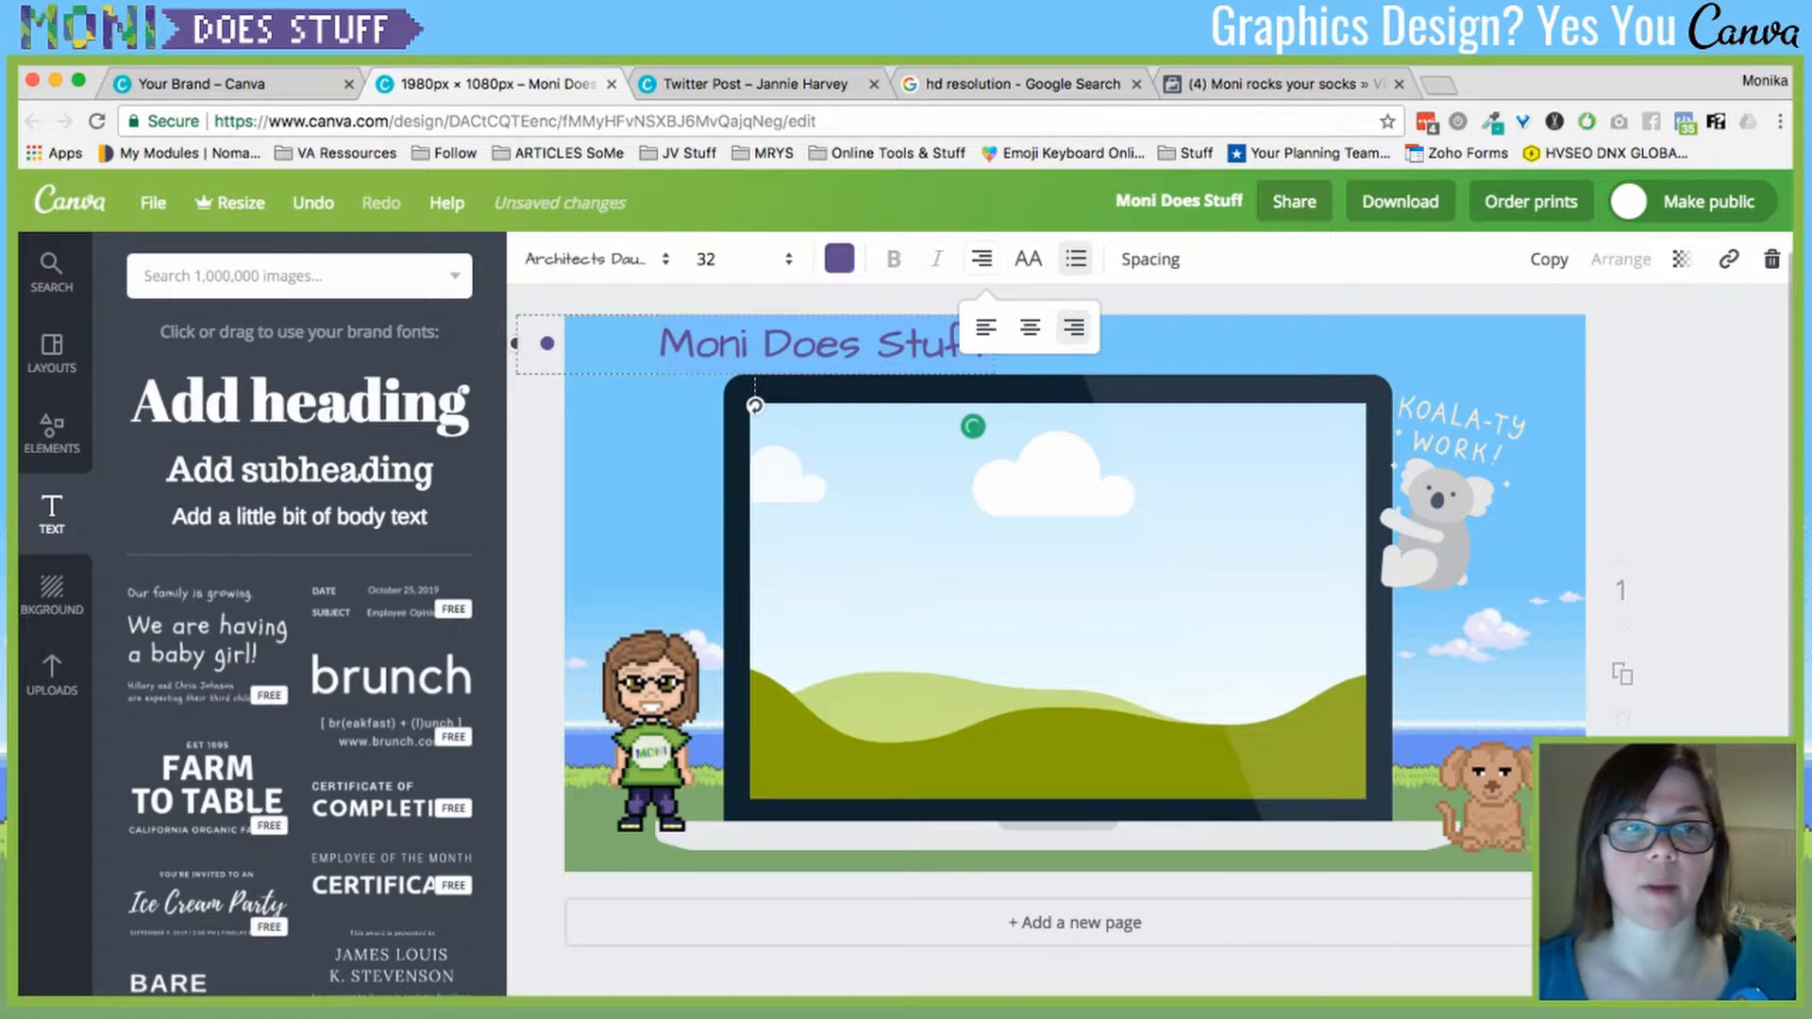
- Resize and move the heading box toward the page centre, add a bullet line, then undo
left_click_drag(515, 343, 576, 344)
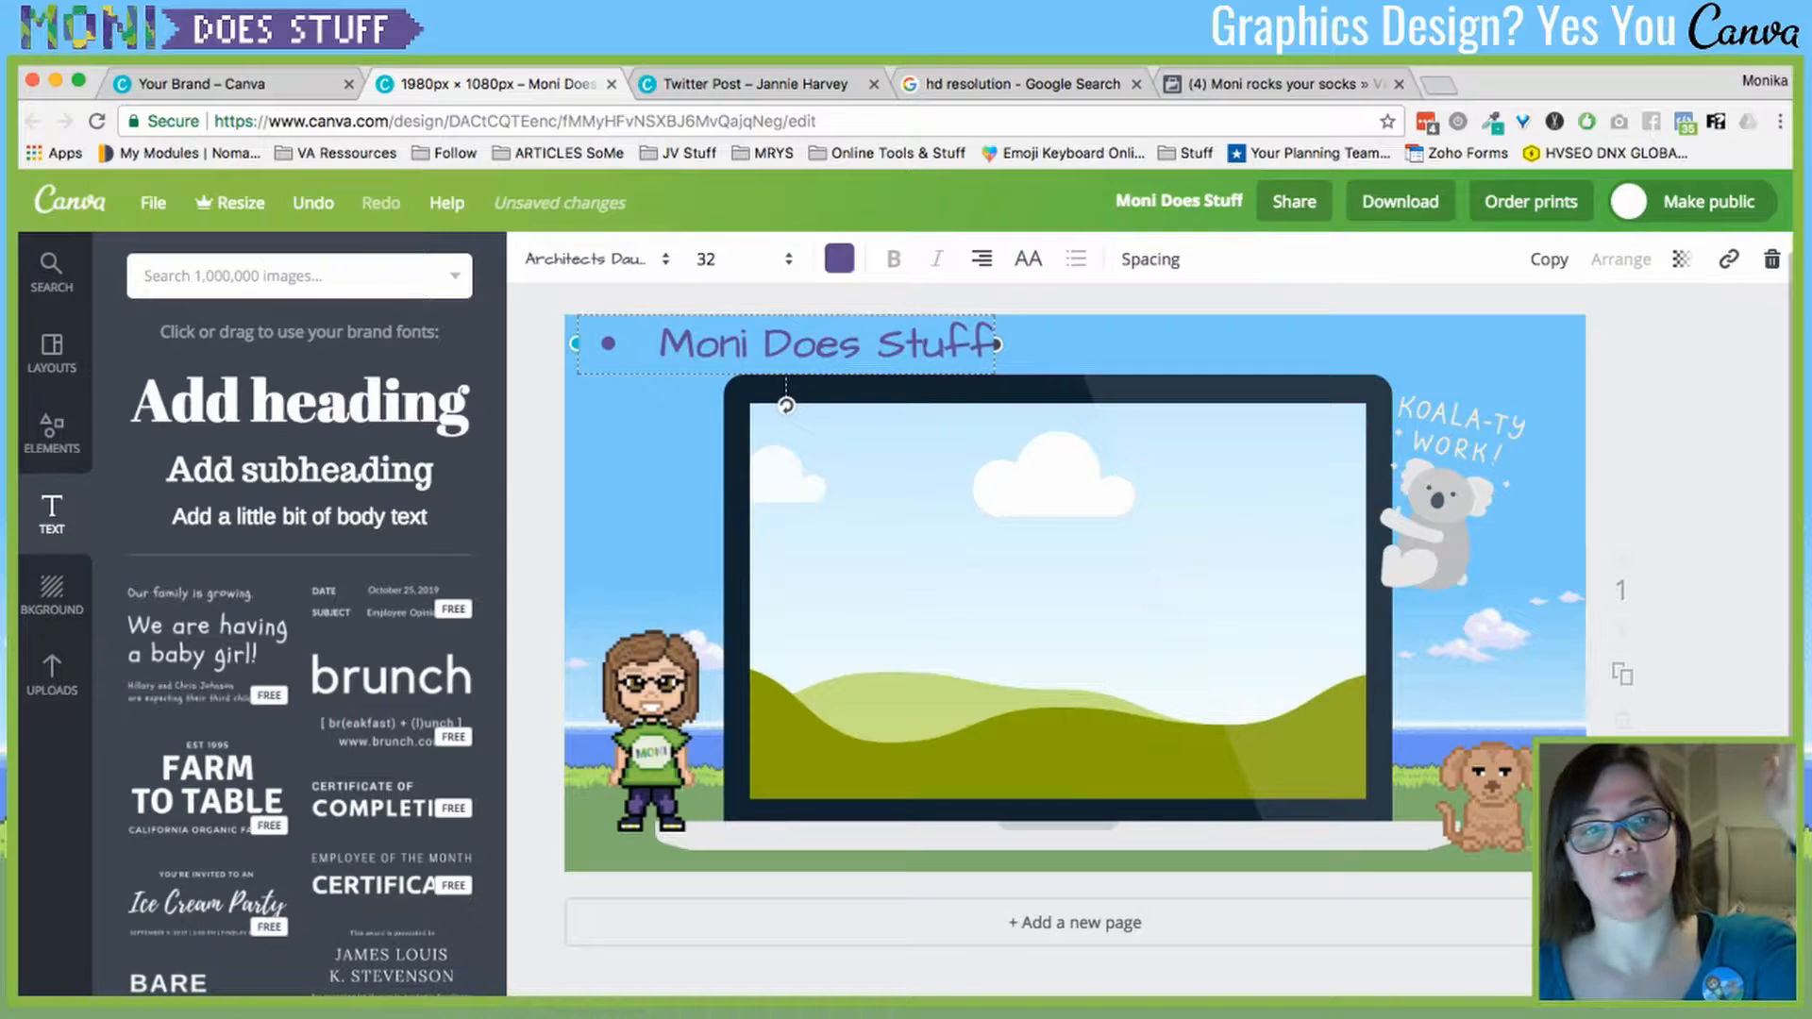
left_click_drag(786, 345, 971, 344)
left_click(844, 344)
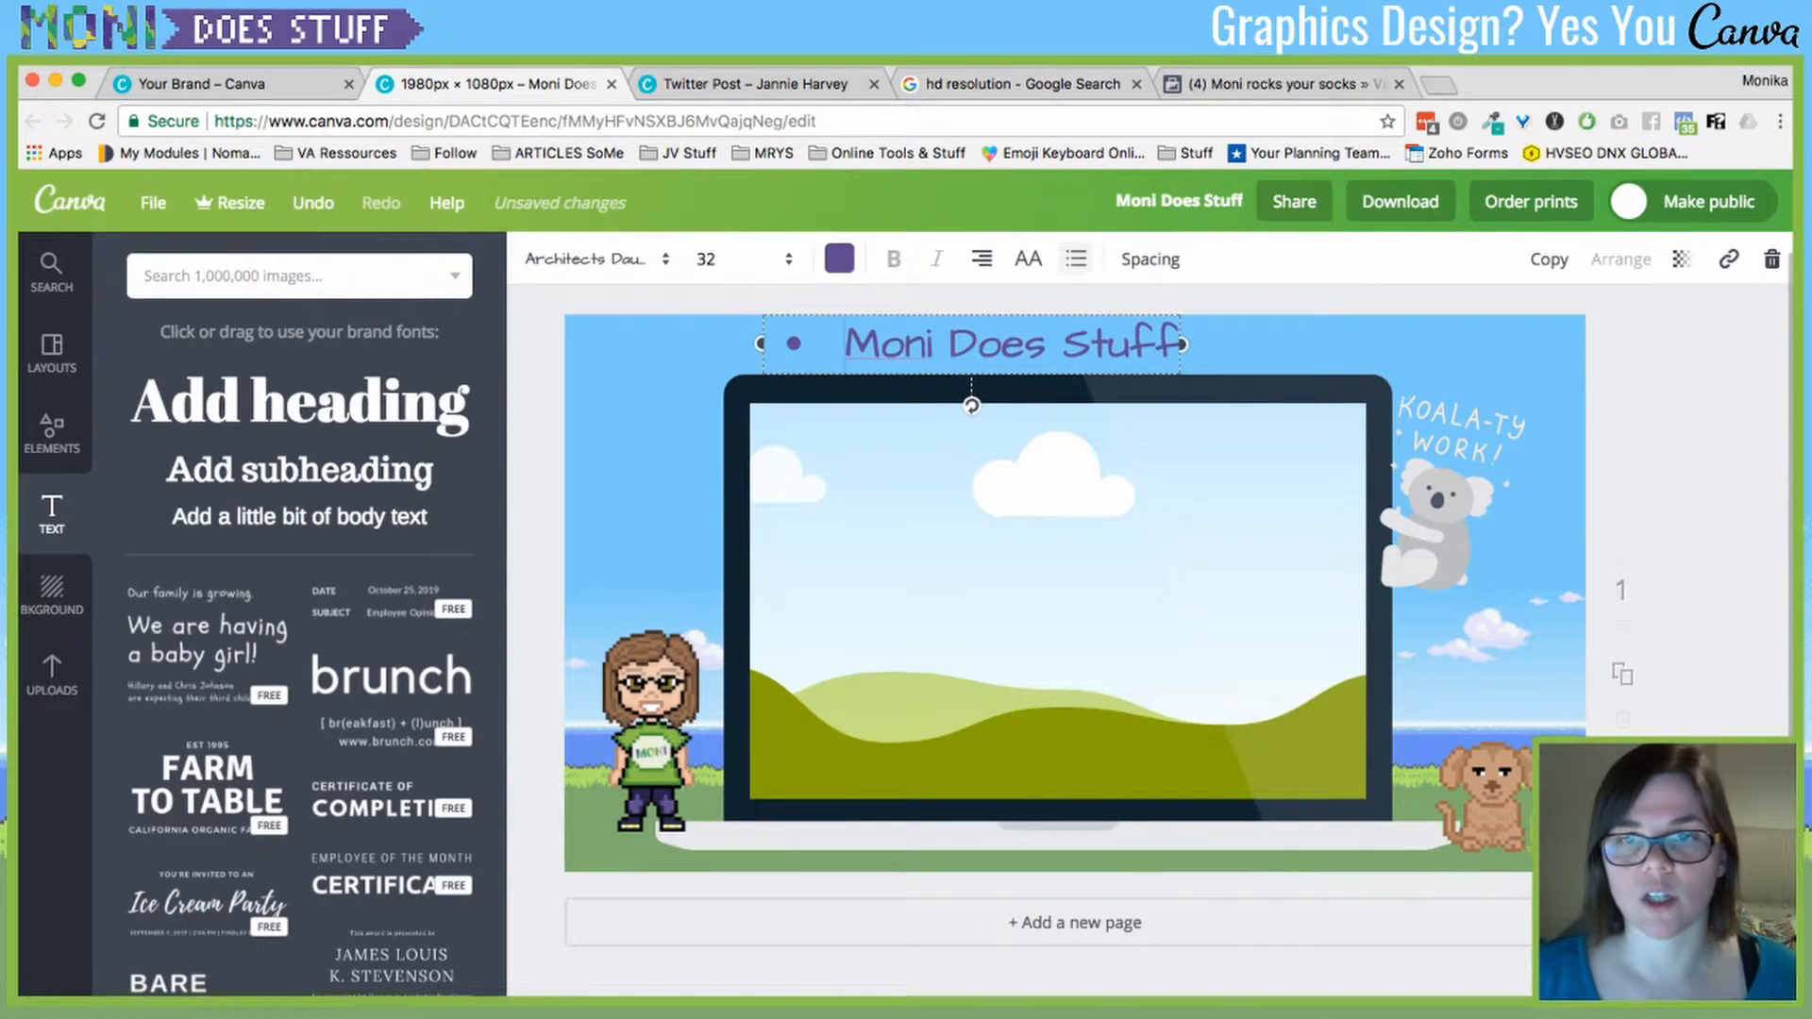
key("Return")
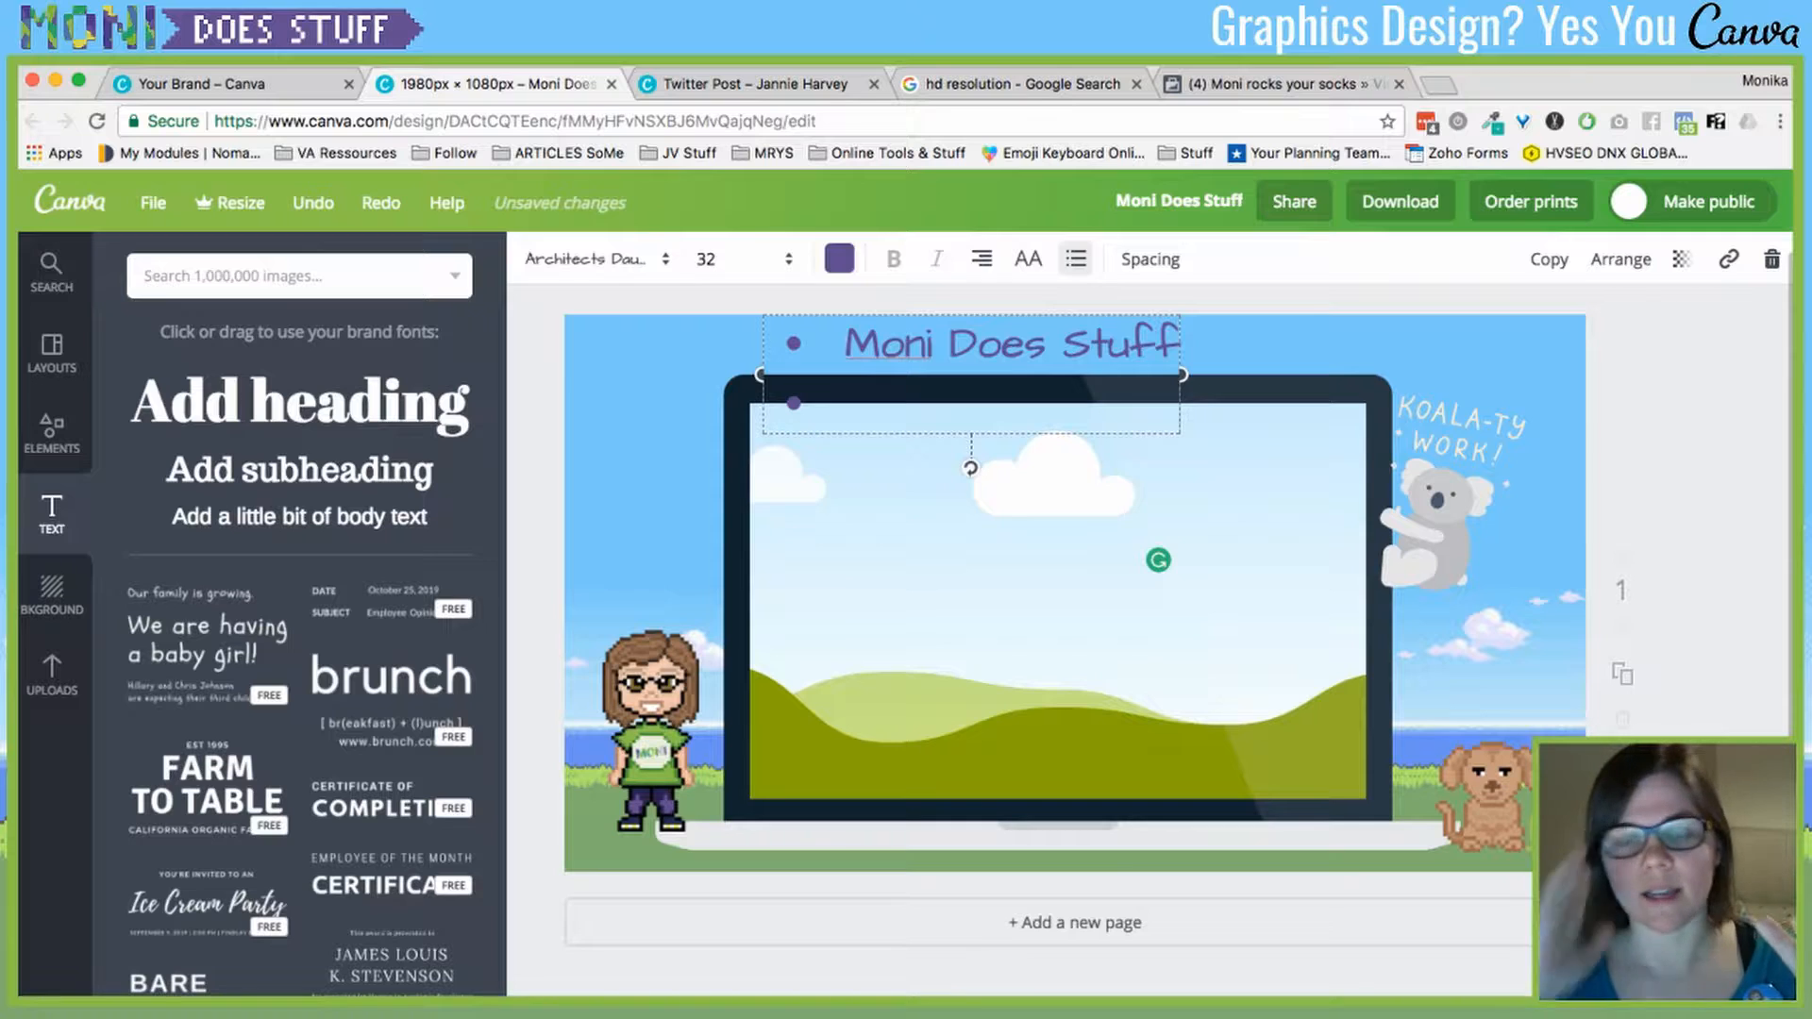
left_click_drag(1183, 375, 1344, 375)
key("super+a")
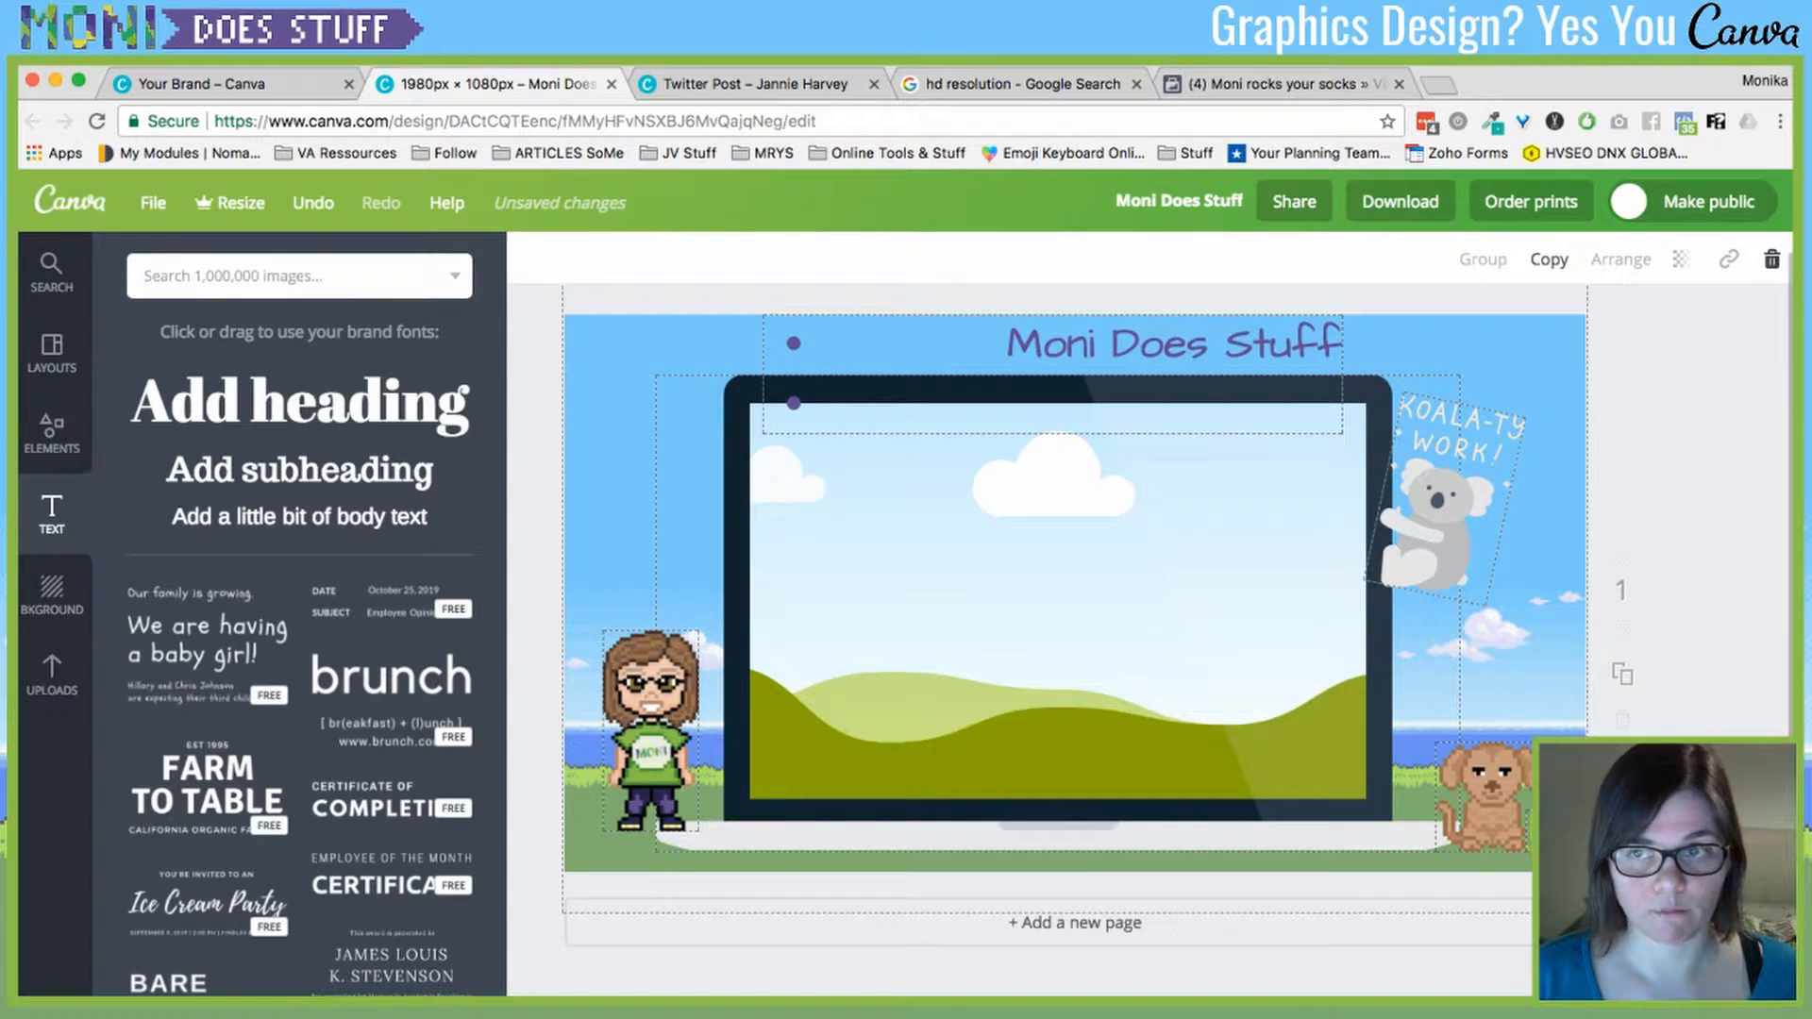
key("super+z")
- Centre the heading text and remove its bullets, leaving a plain centred title
left_click(1007, 342)
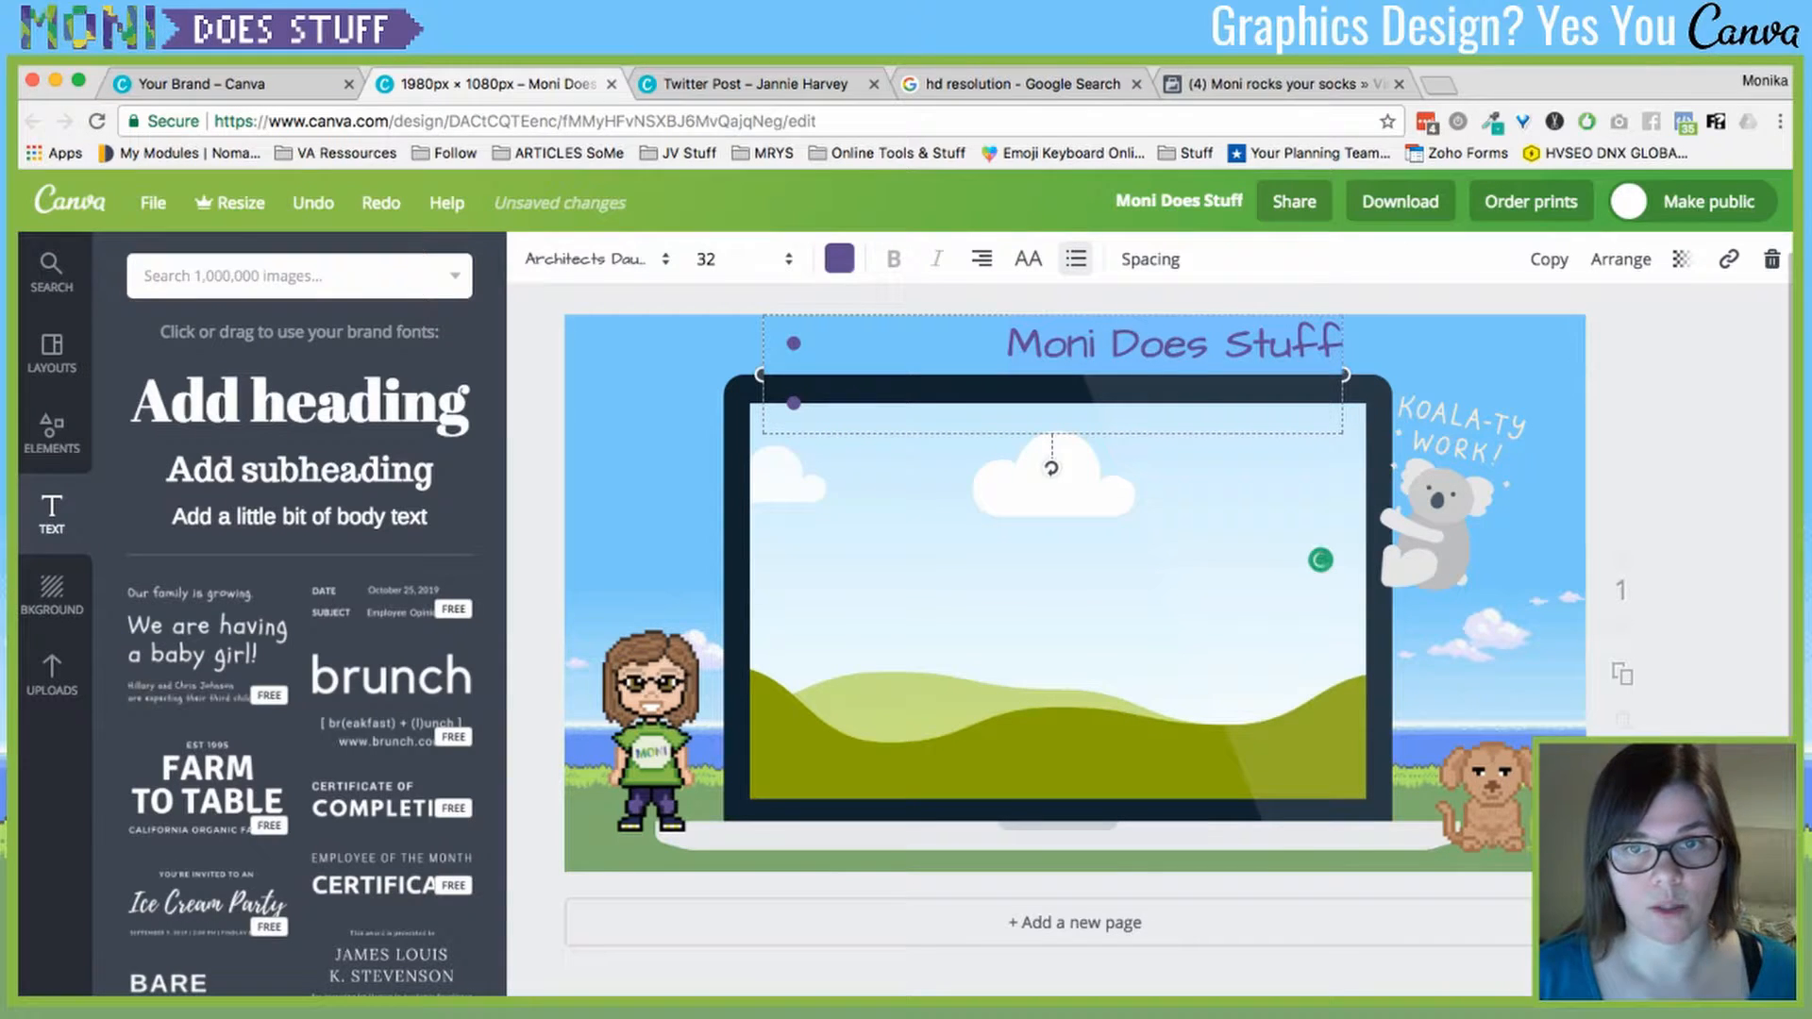
left_click(981, 258)
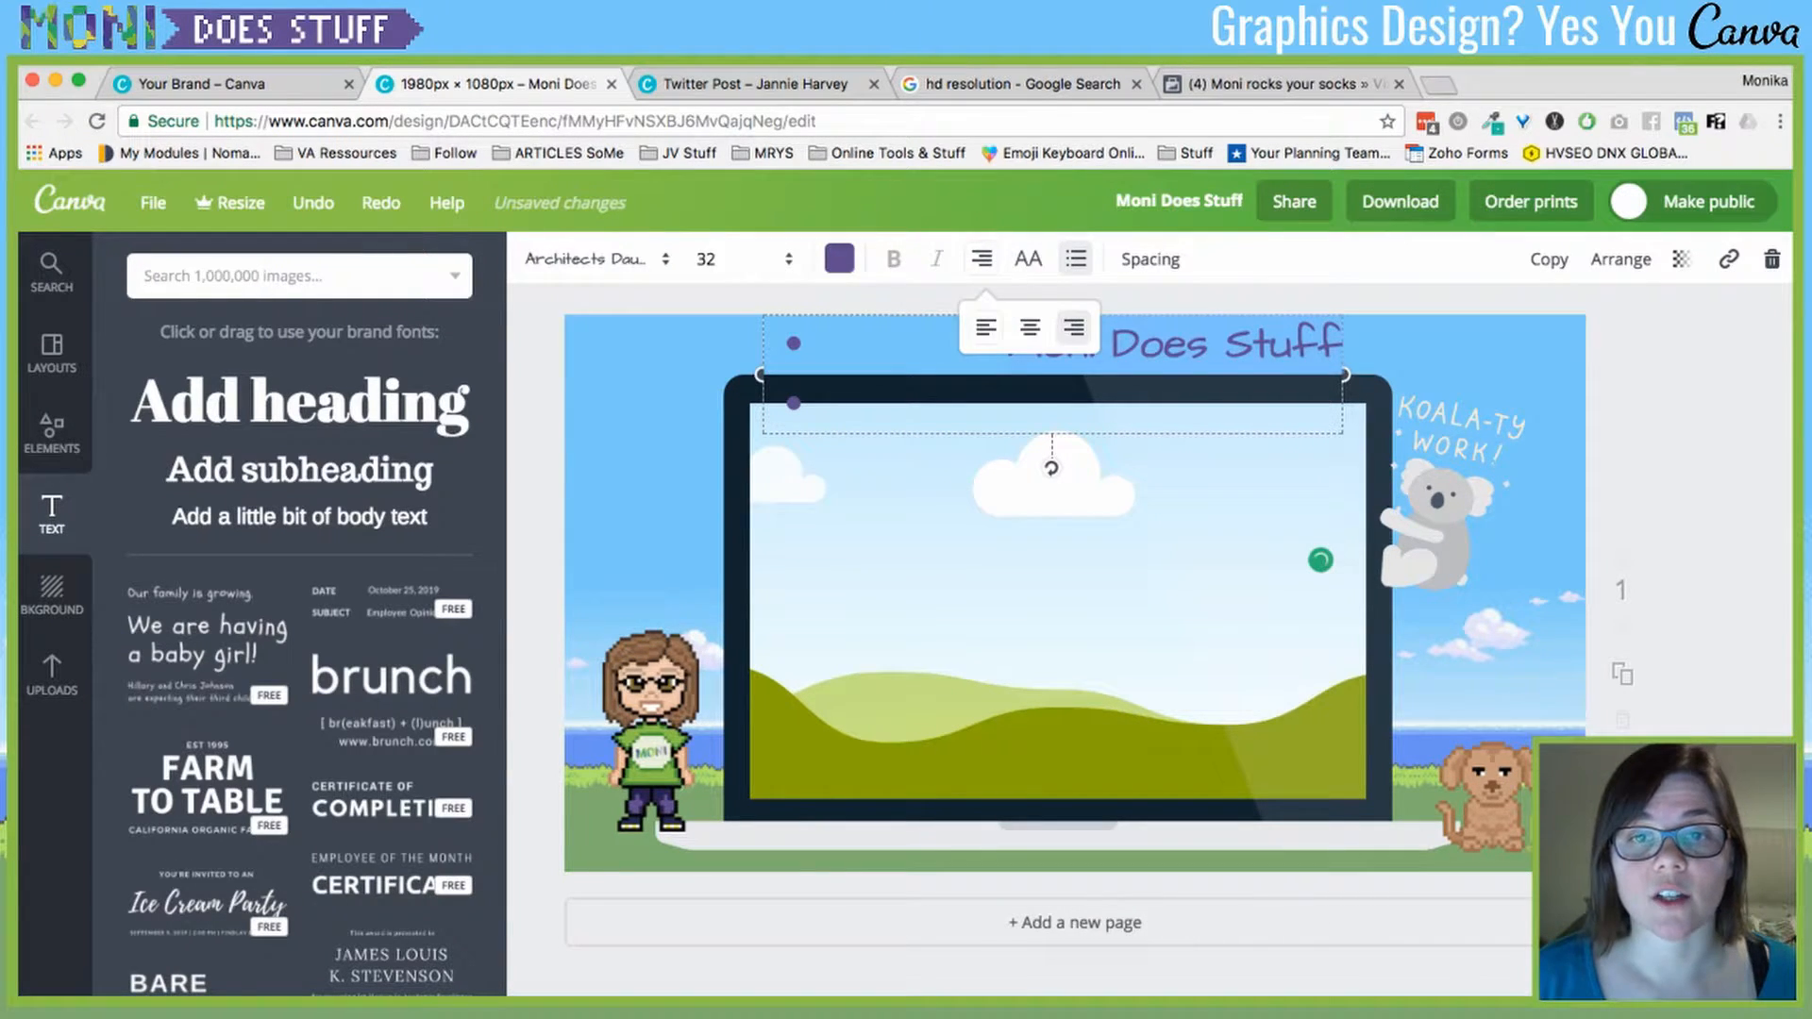
left_click(1030, 327)
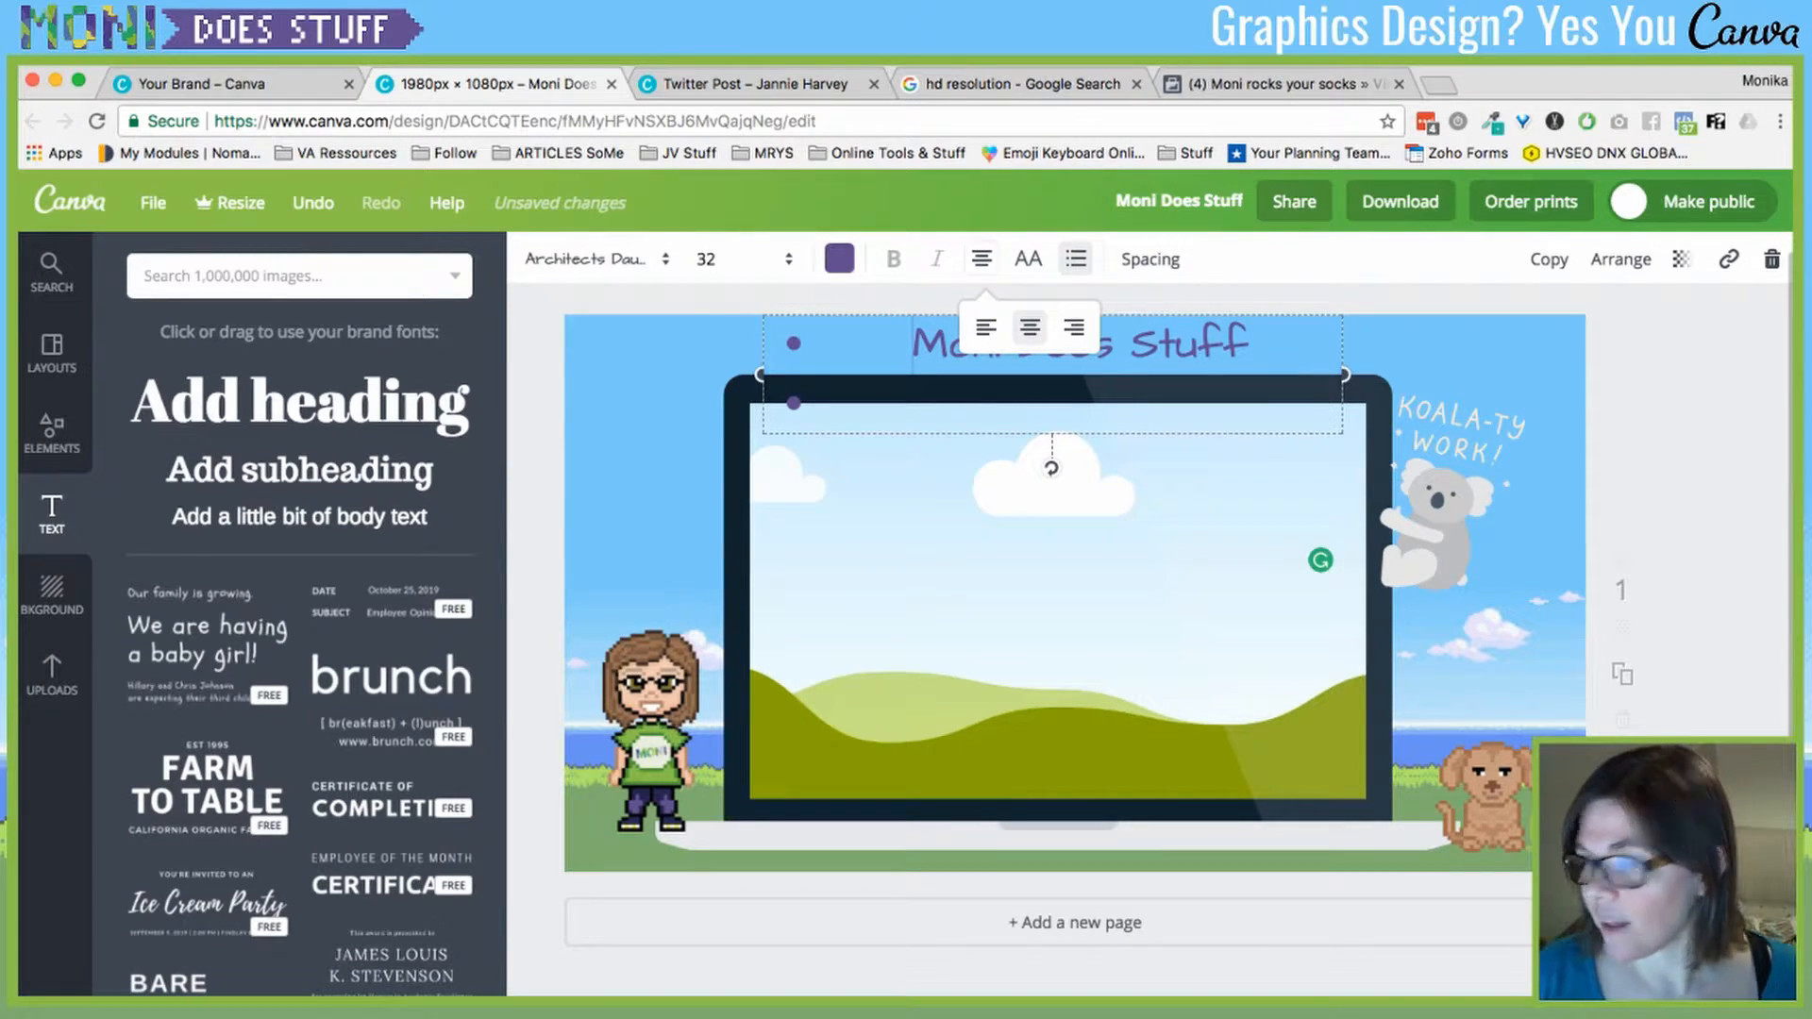
key("BackSpace")
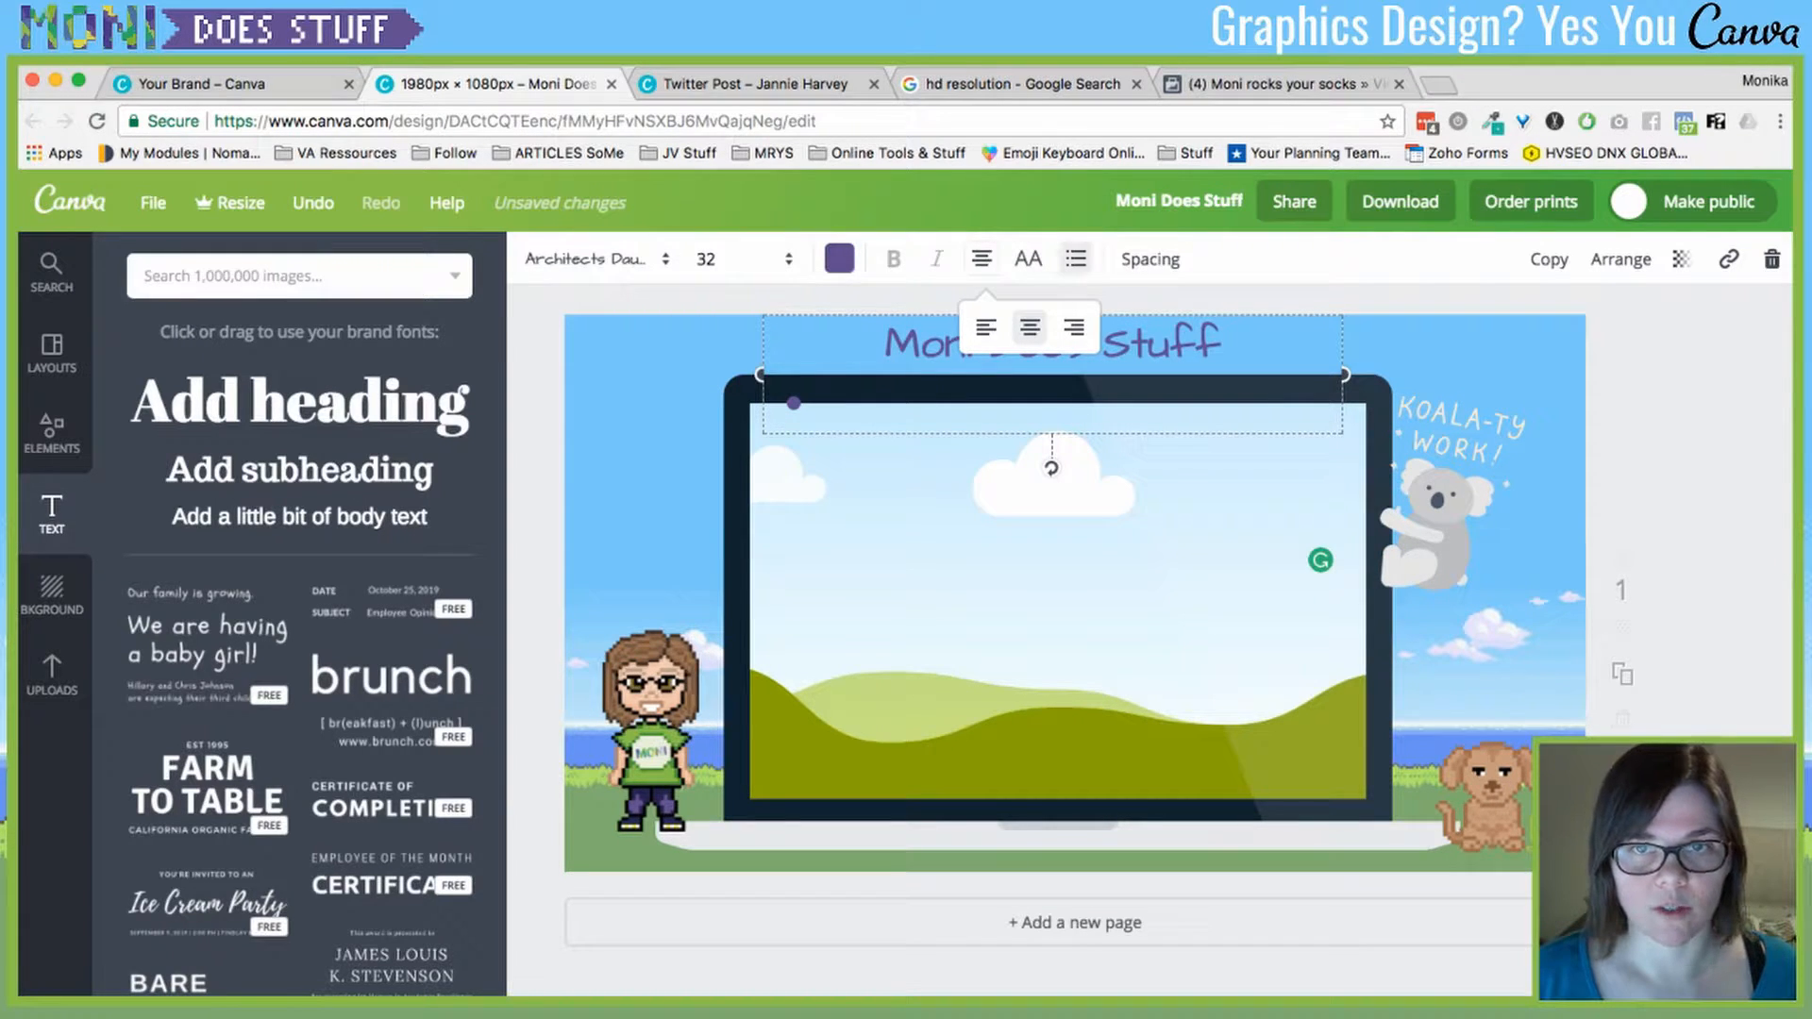
key("BackSpace")
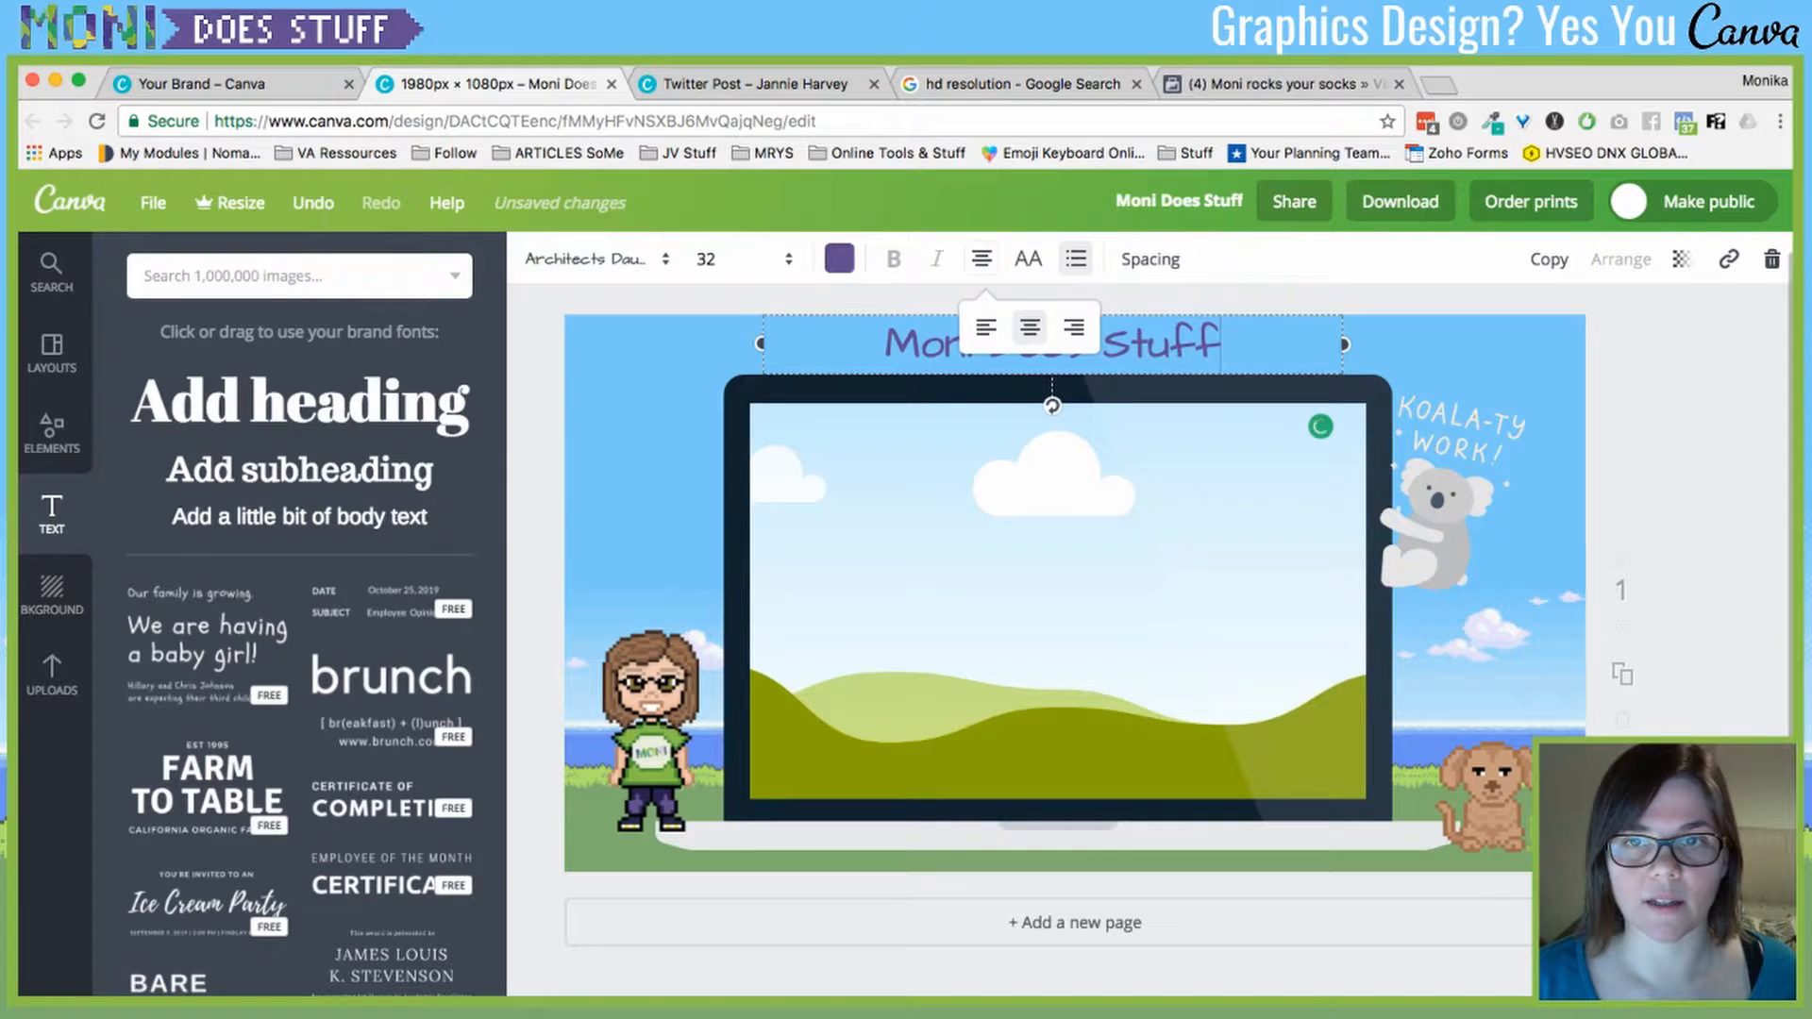
left_click(1075, 258)
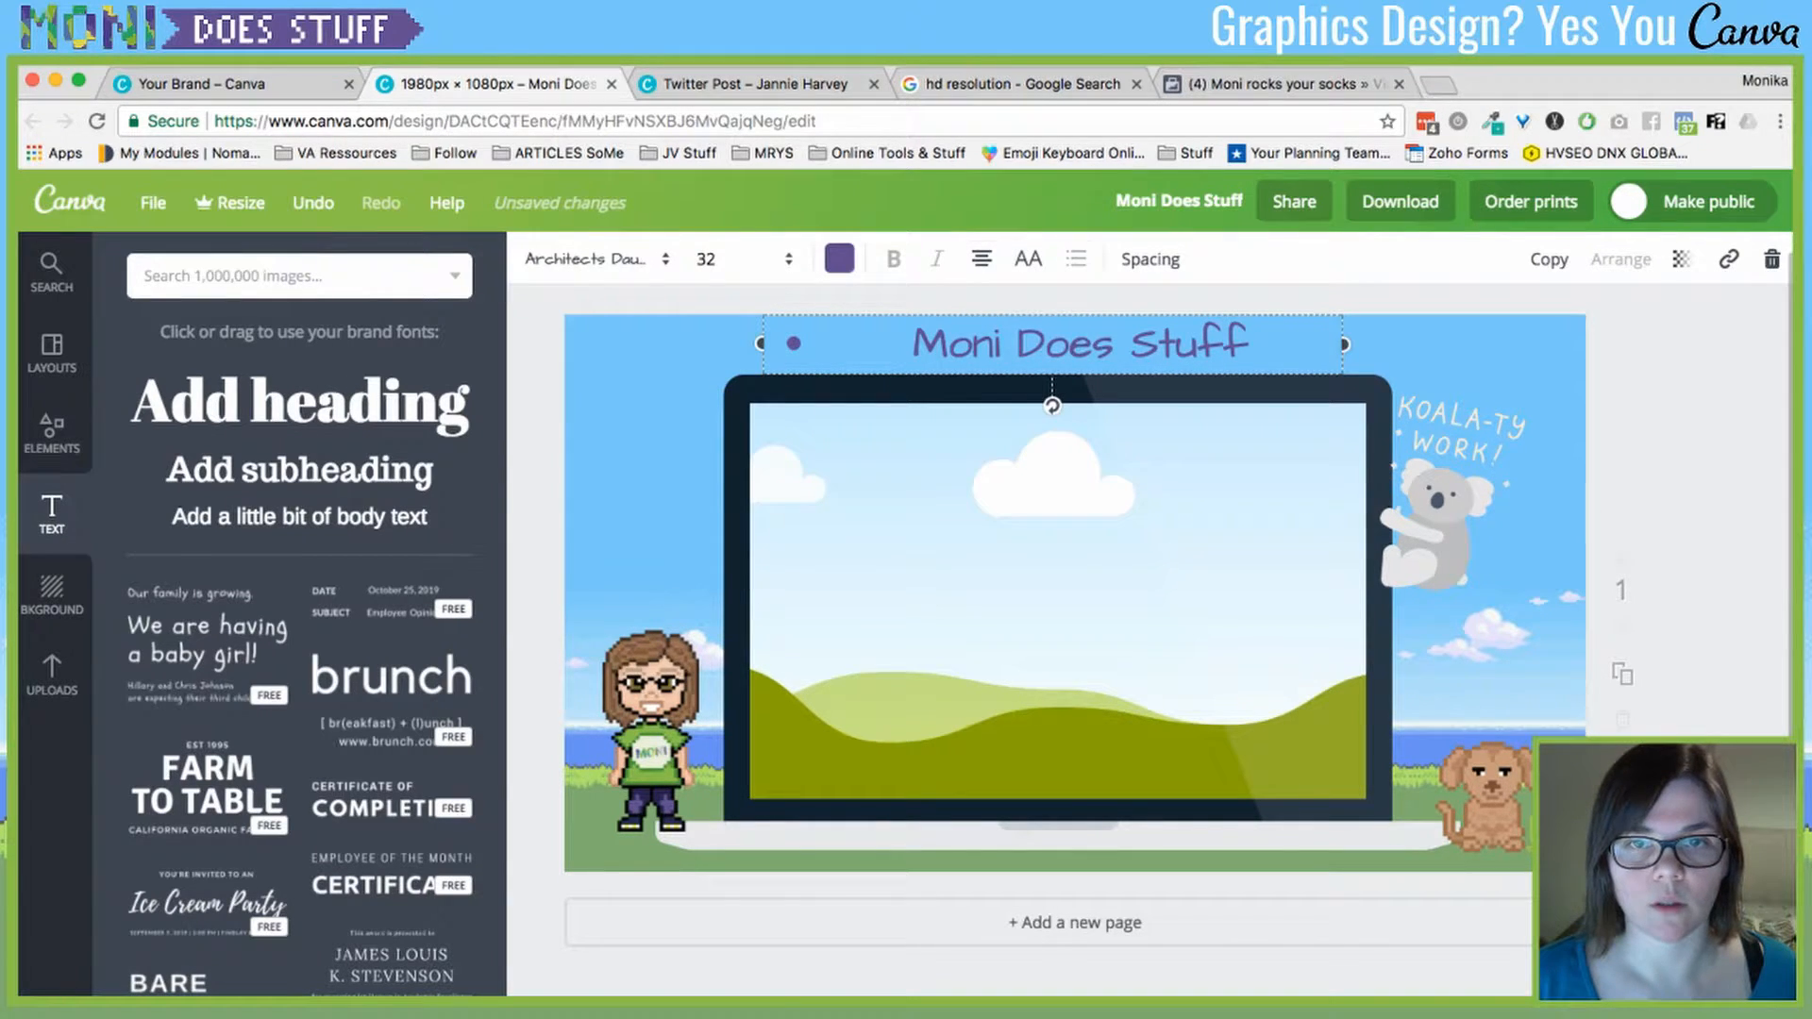
scroll(1075, 259, "down", 1)
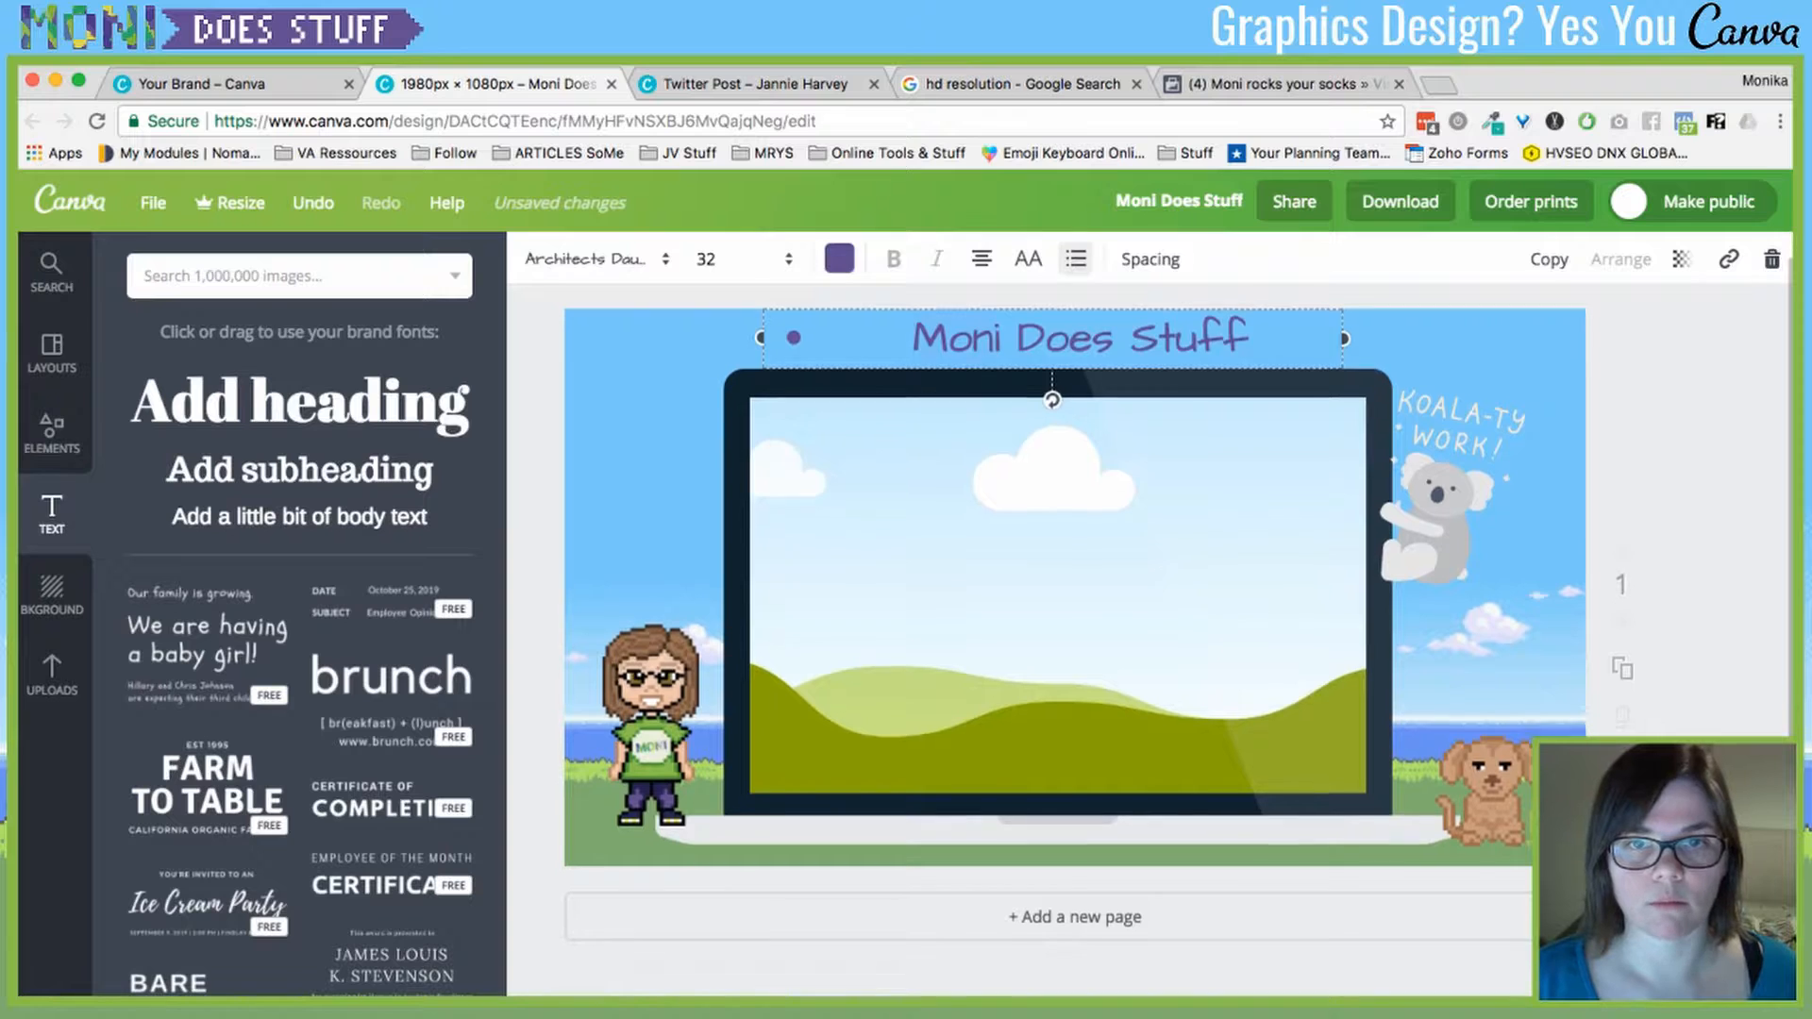
key("super+z")
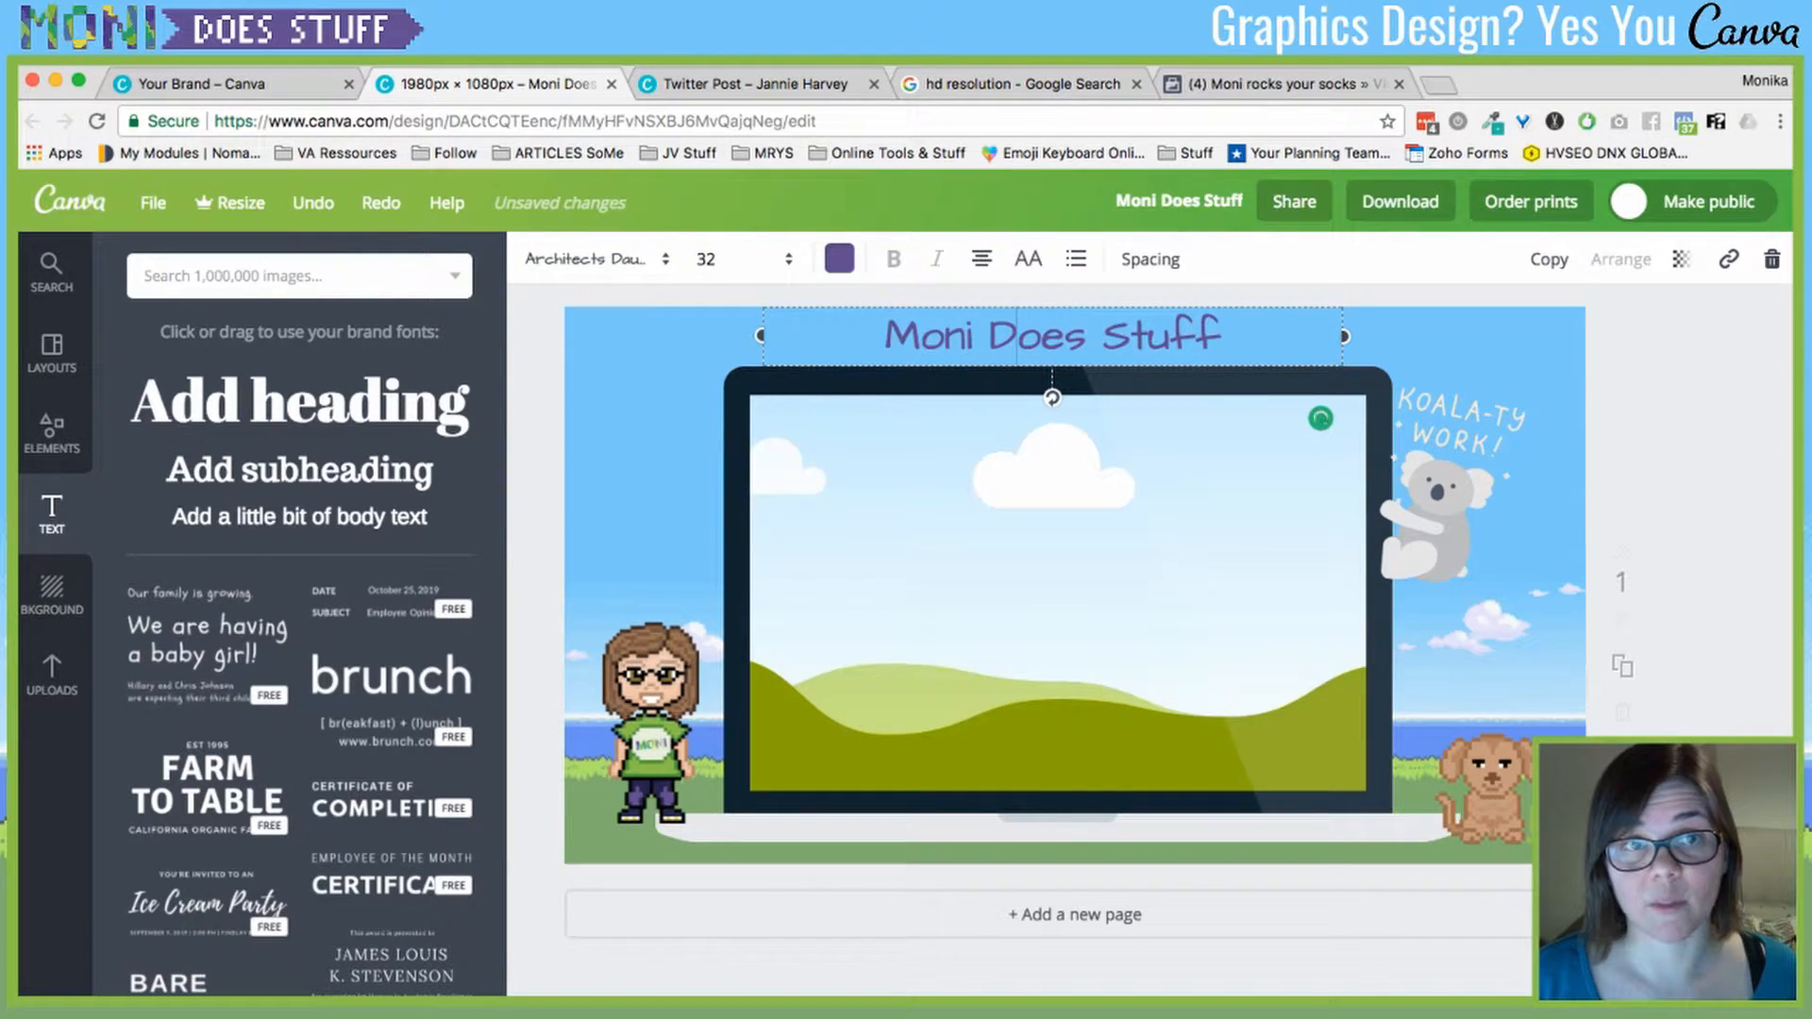
left_click(590, 258)
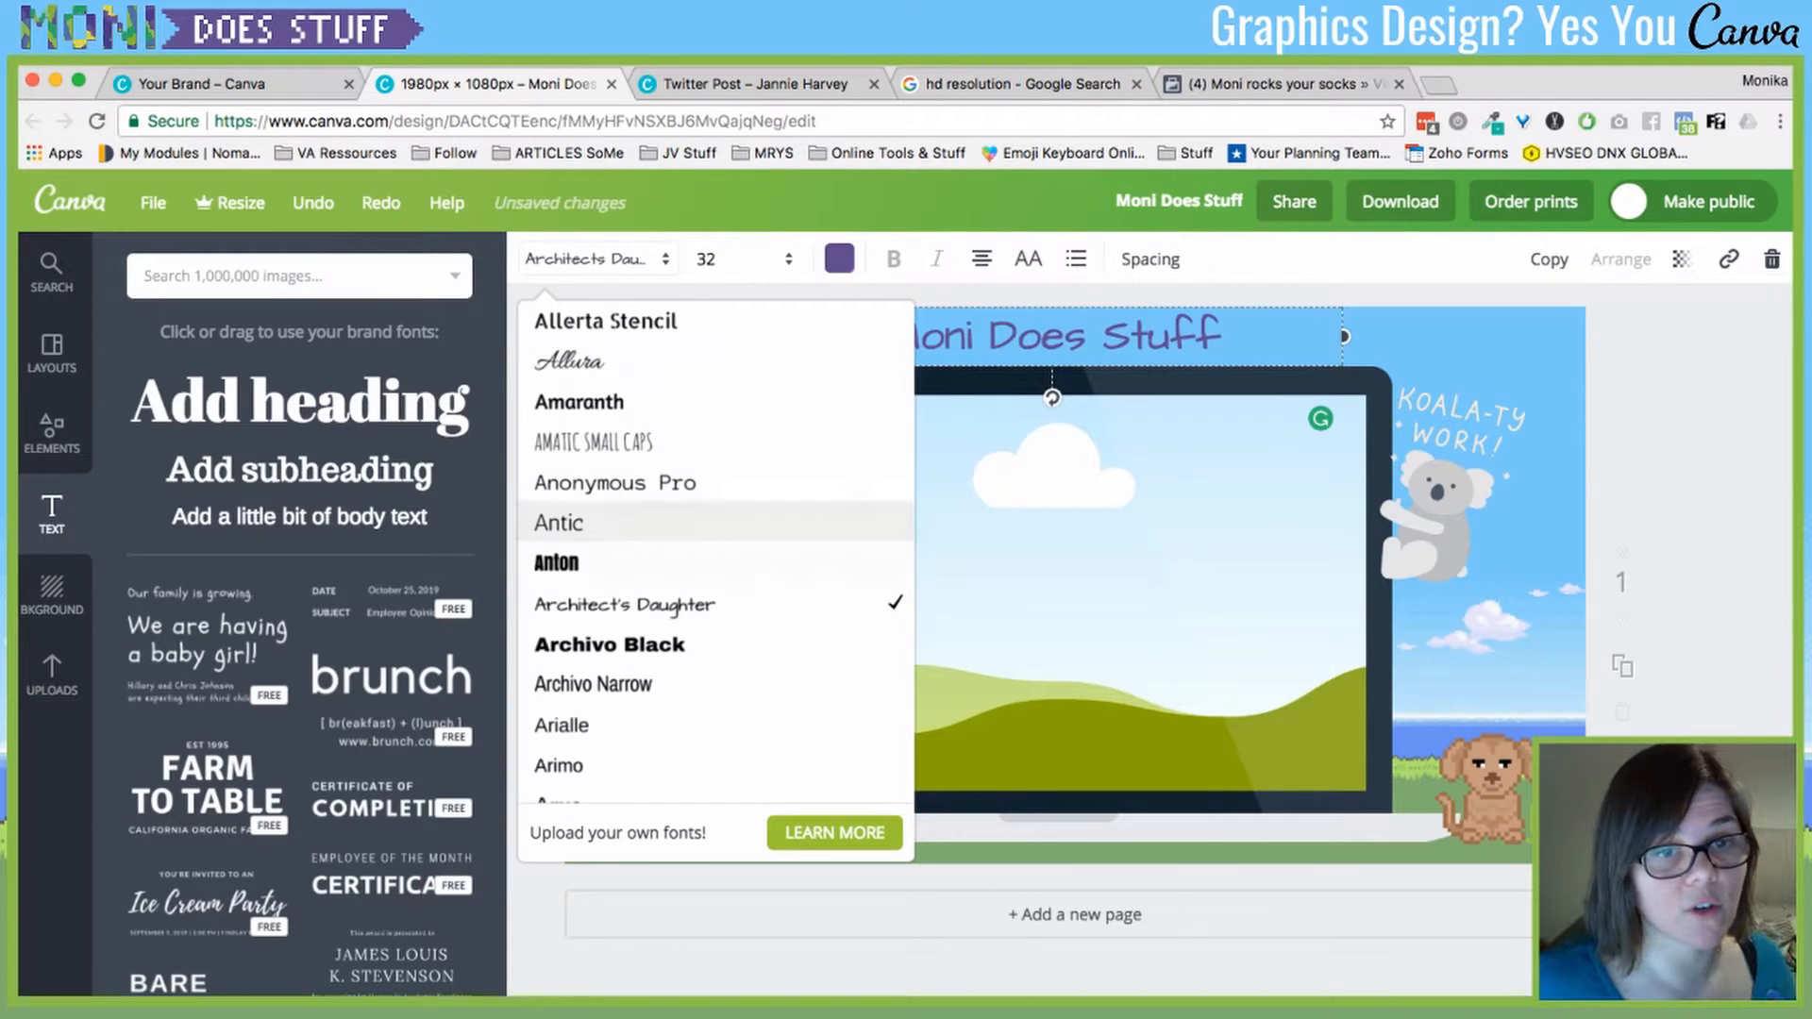
- Try Arimo with bold and italic on the title, then revert to plain Architect's Daughter
left_click(585, 762)
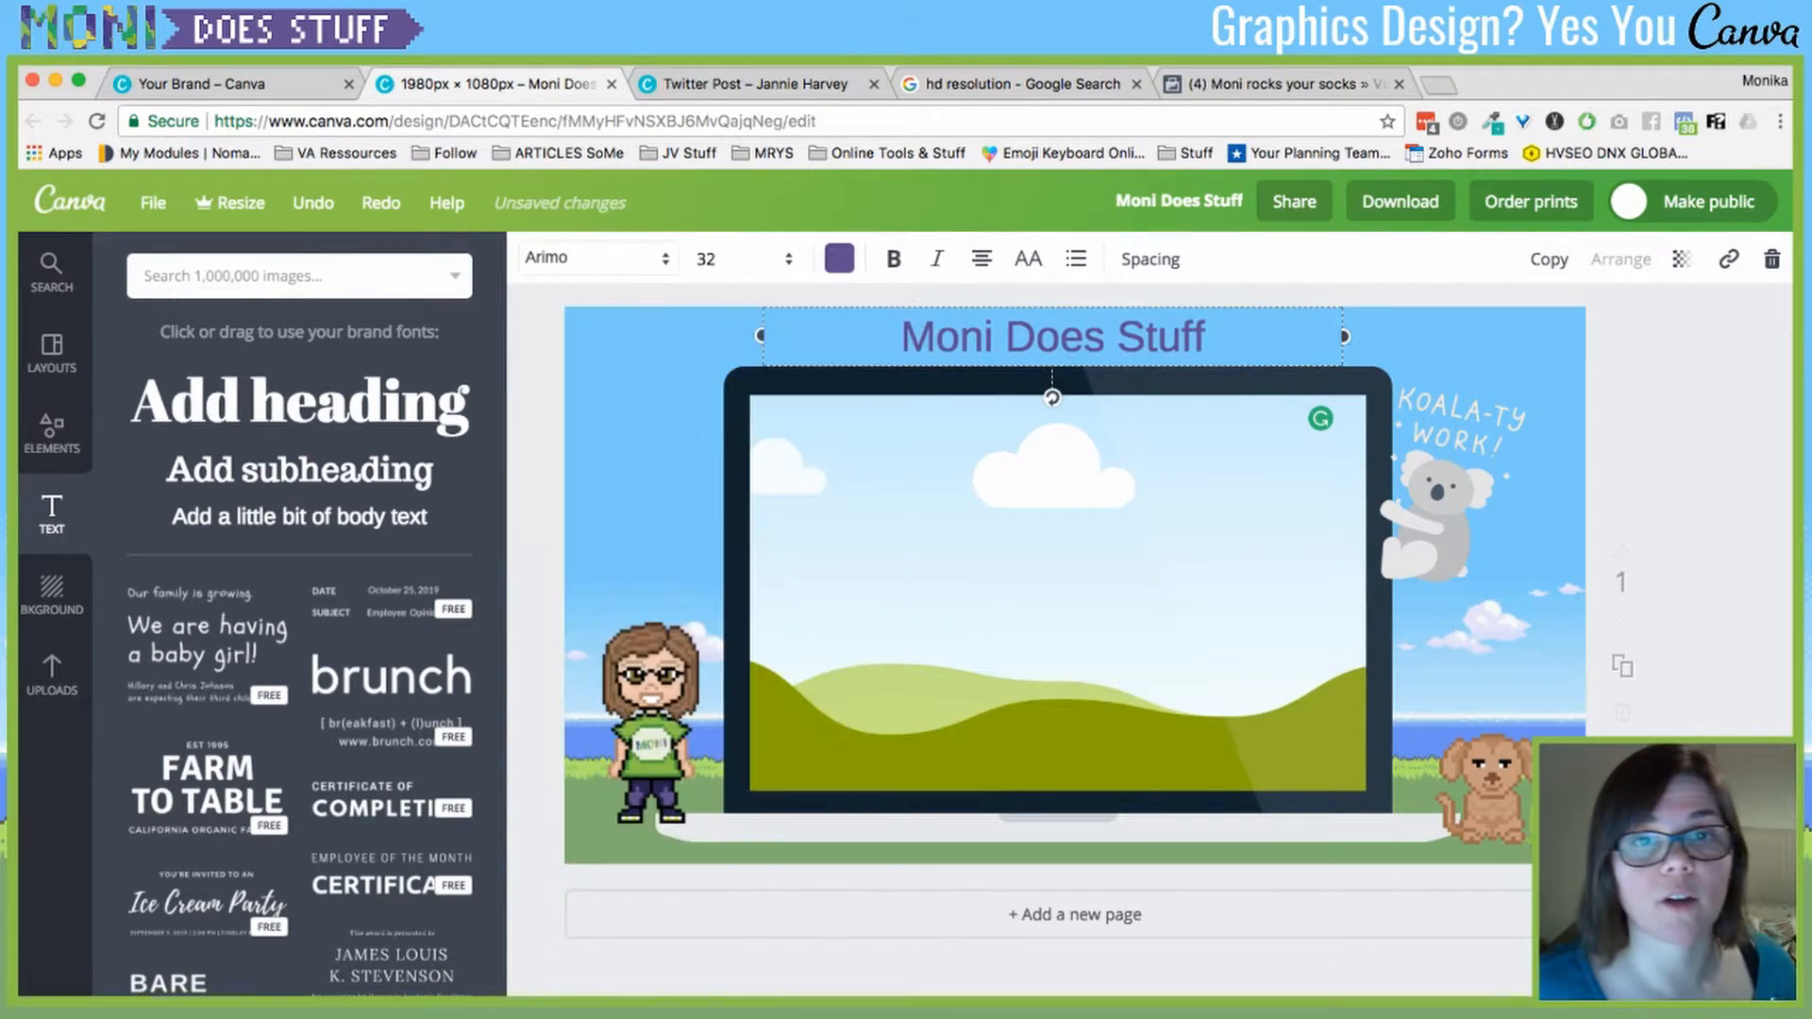
key("super+b")
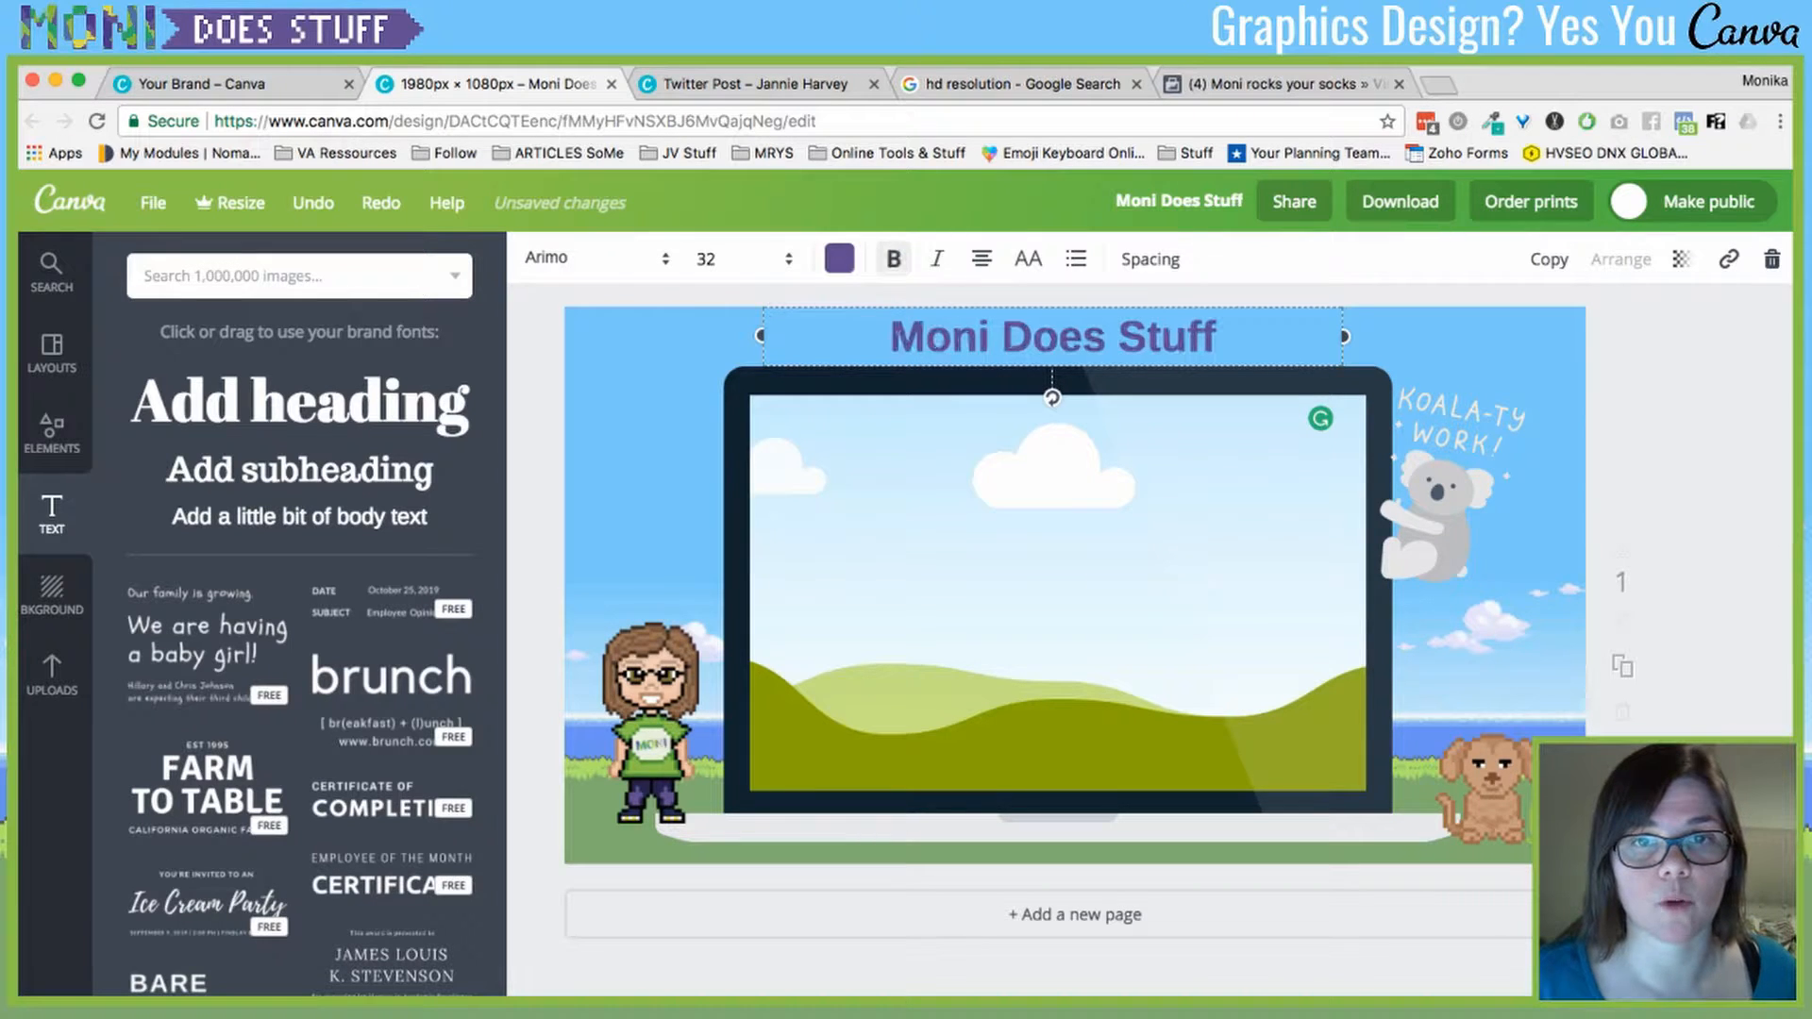
key("super+i")
left_click(936, 259)
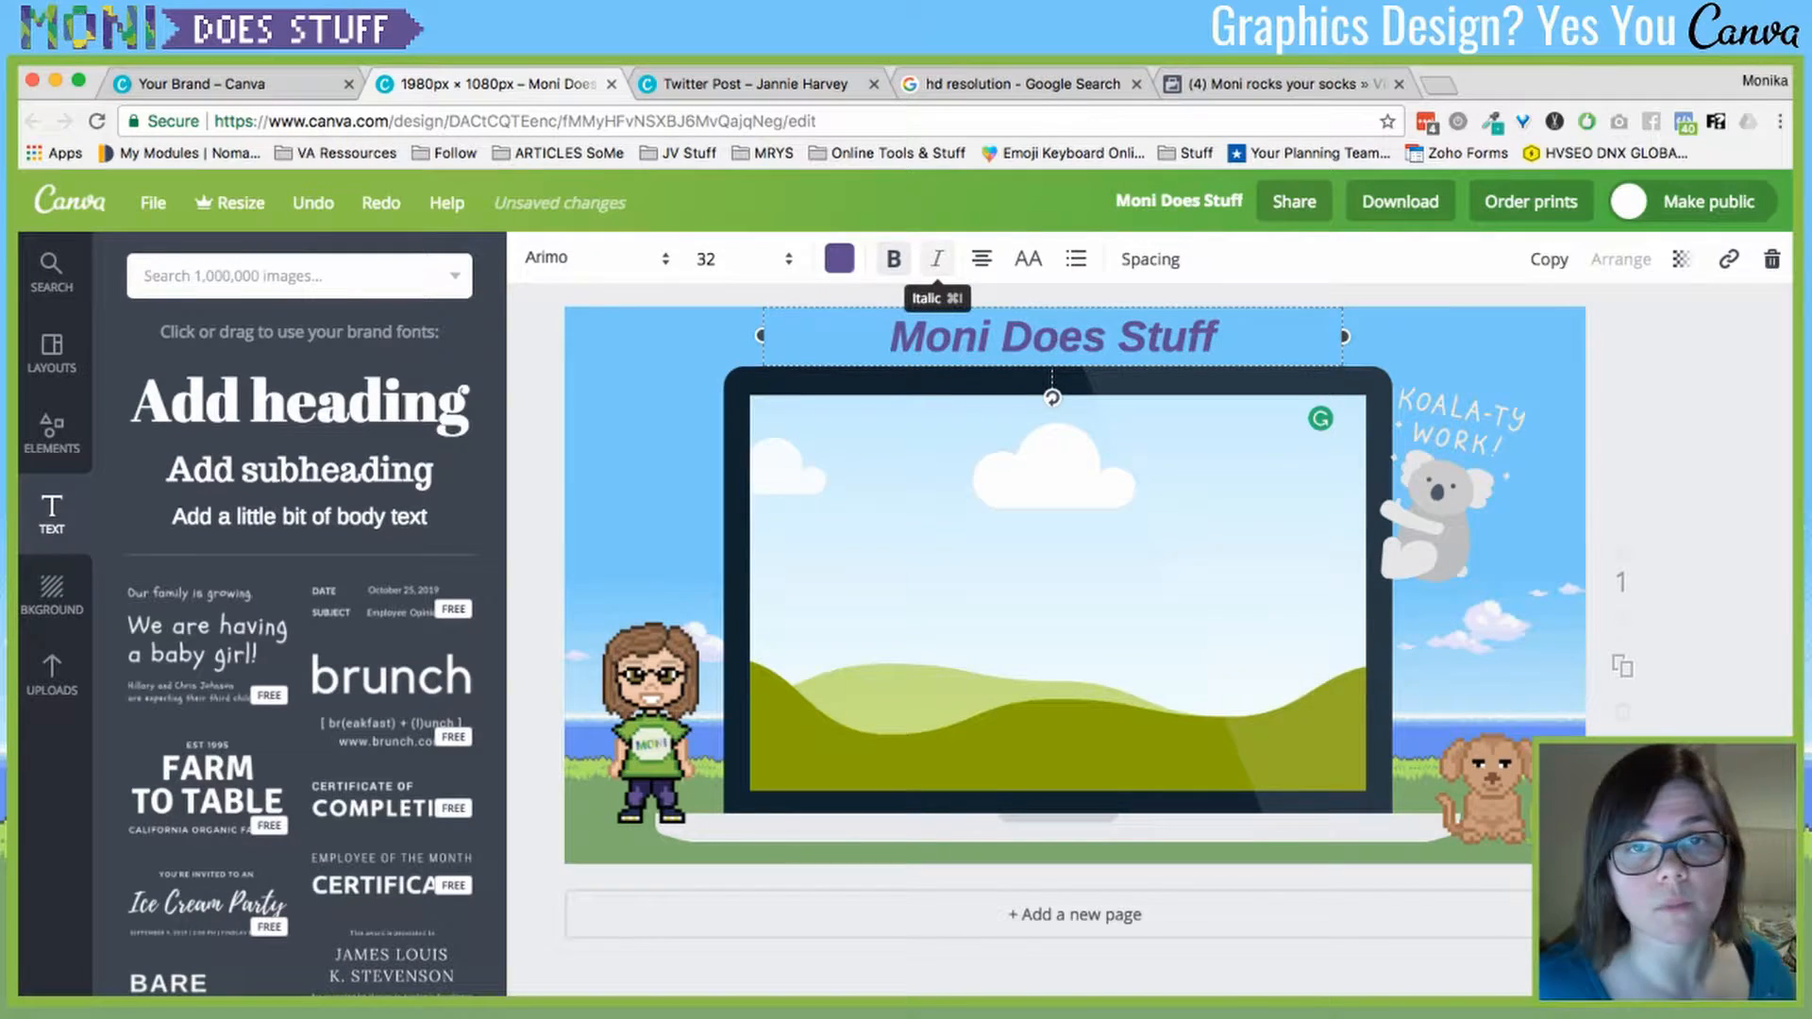
left_click(893, 258)
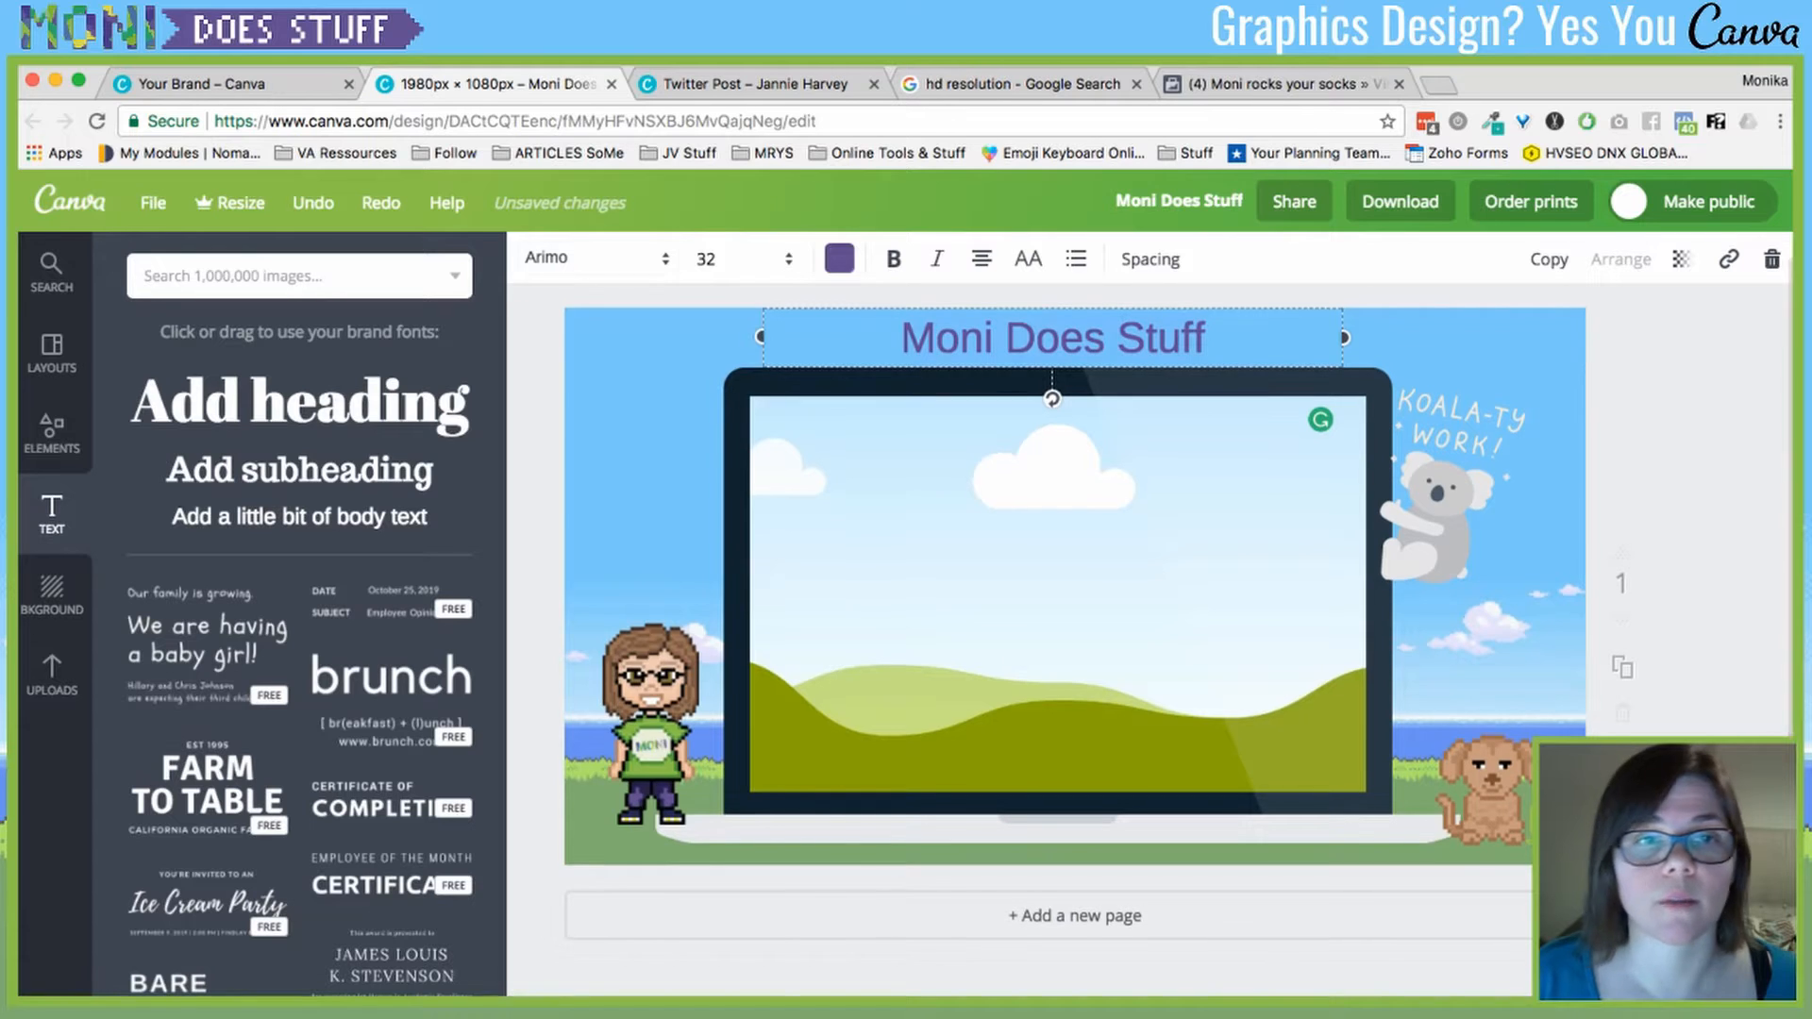
left_click(594, 258)
left_click(623, 442)
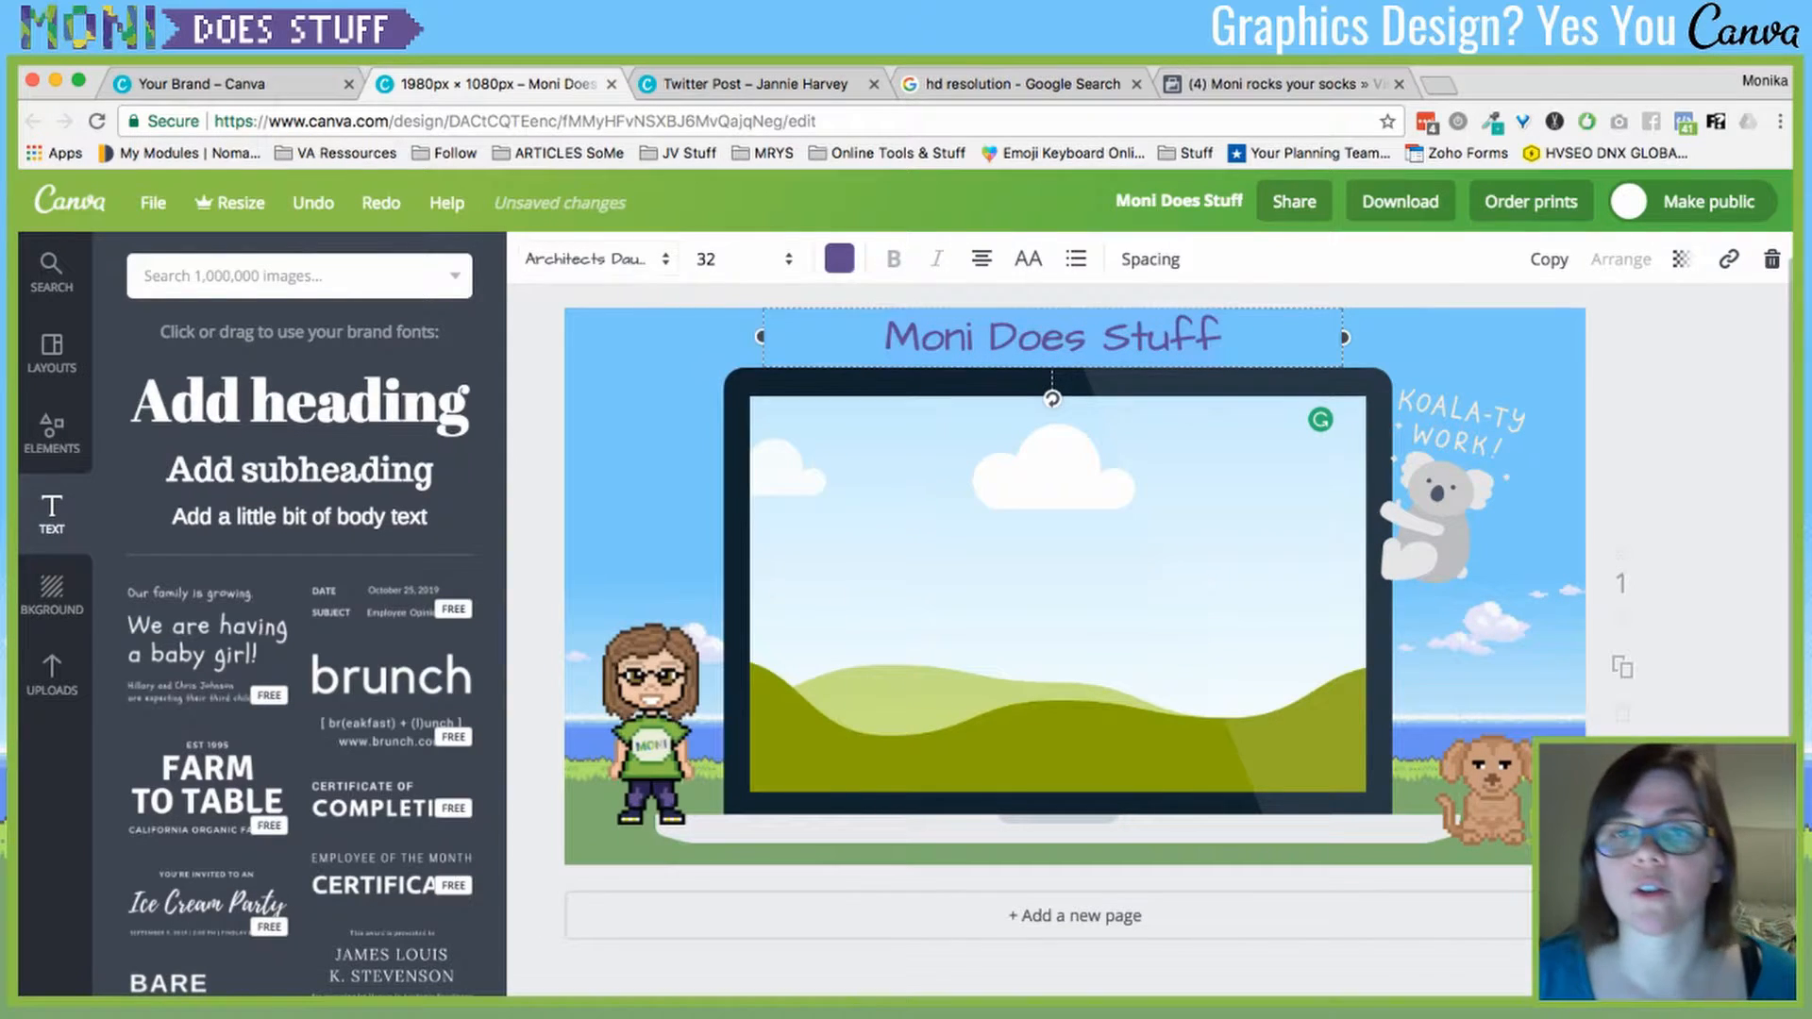
- Raise letter spacing to 130, then test line height with a temporary 'fasdfasdf' second line
left_click(1149, 258)
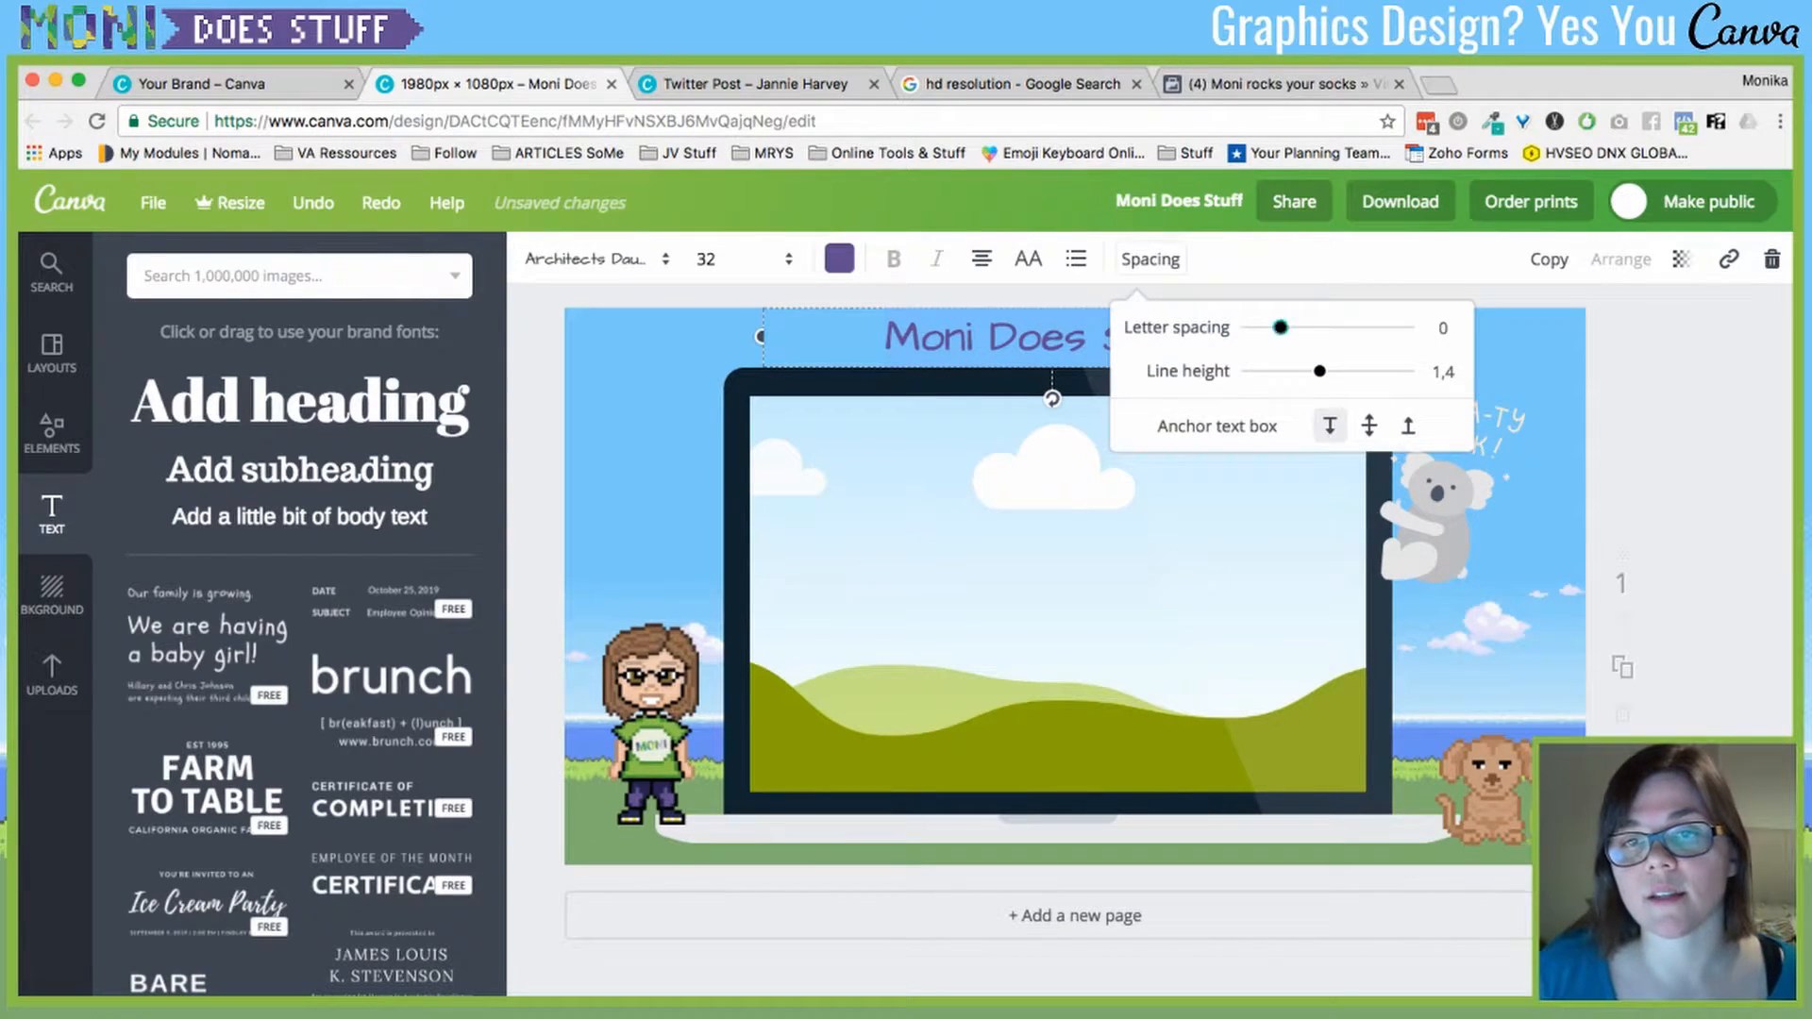
mouse_move(1280, 327)
left_mouse_down()
mouse_move(1322, 327)
mouse_move(1301, 328)
left_mouse_up()
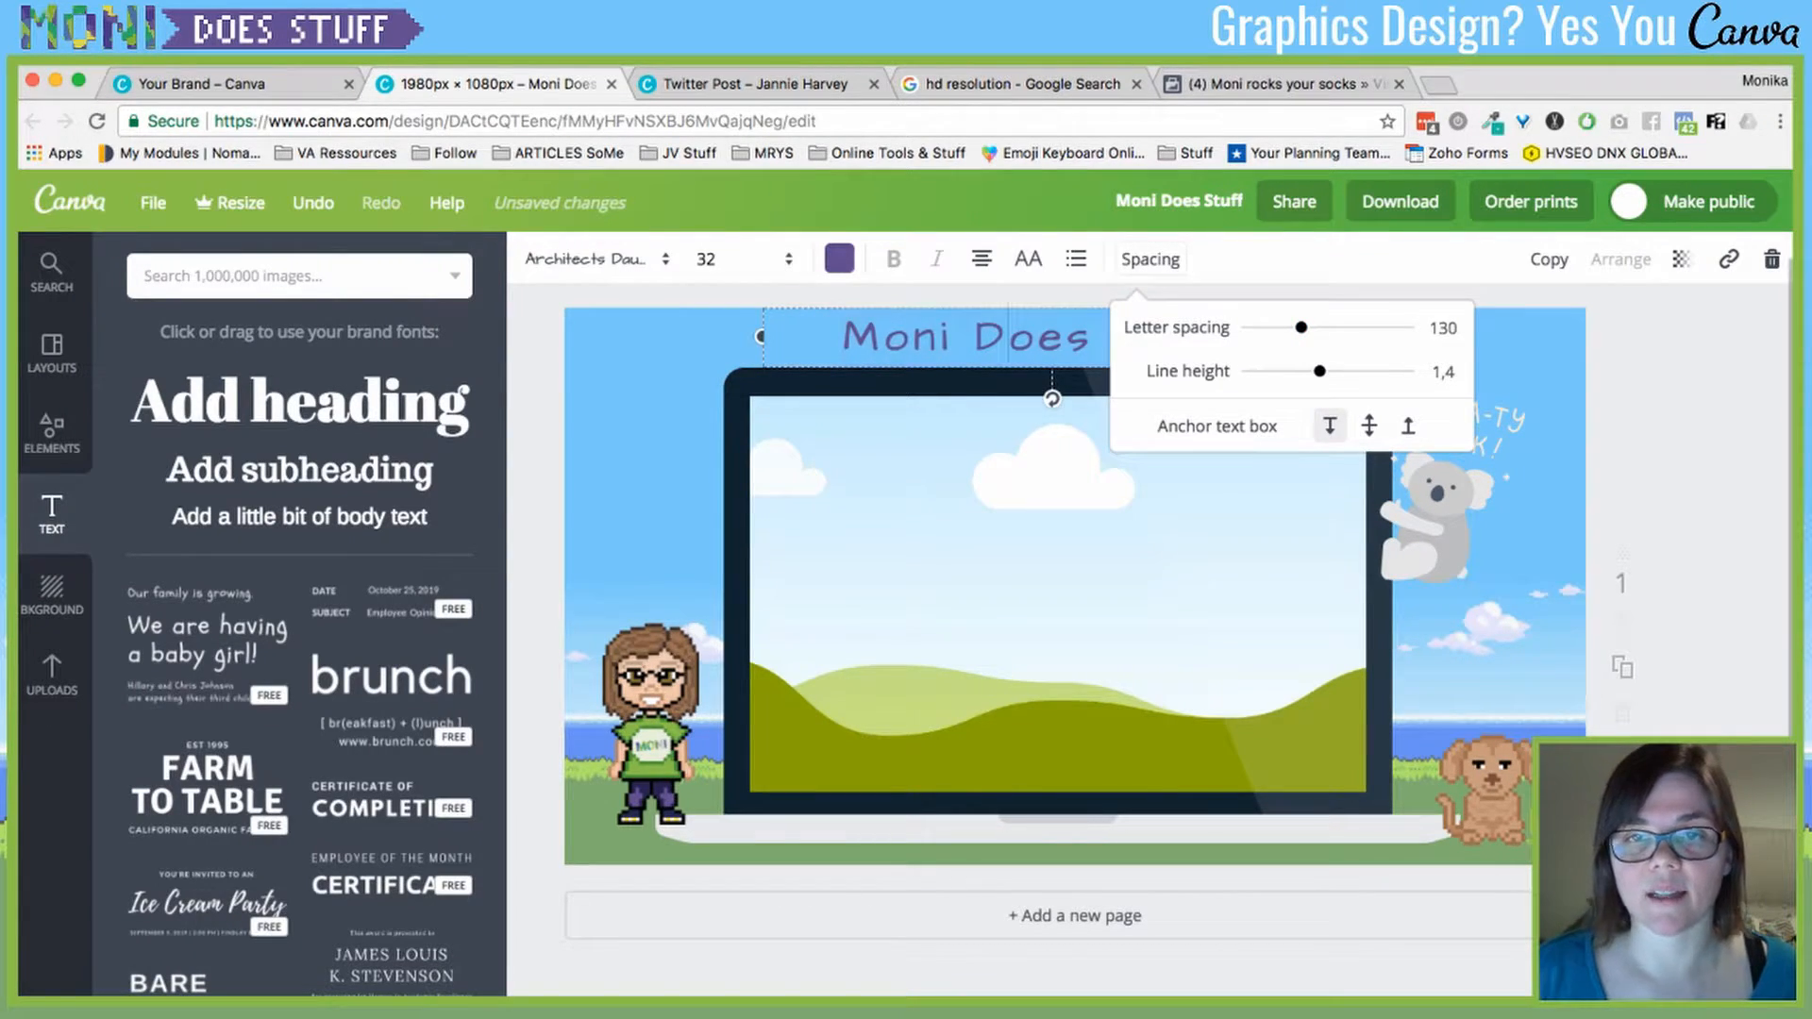
left_click(1150, 259)
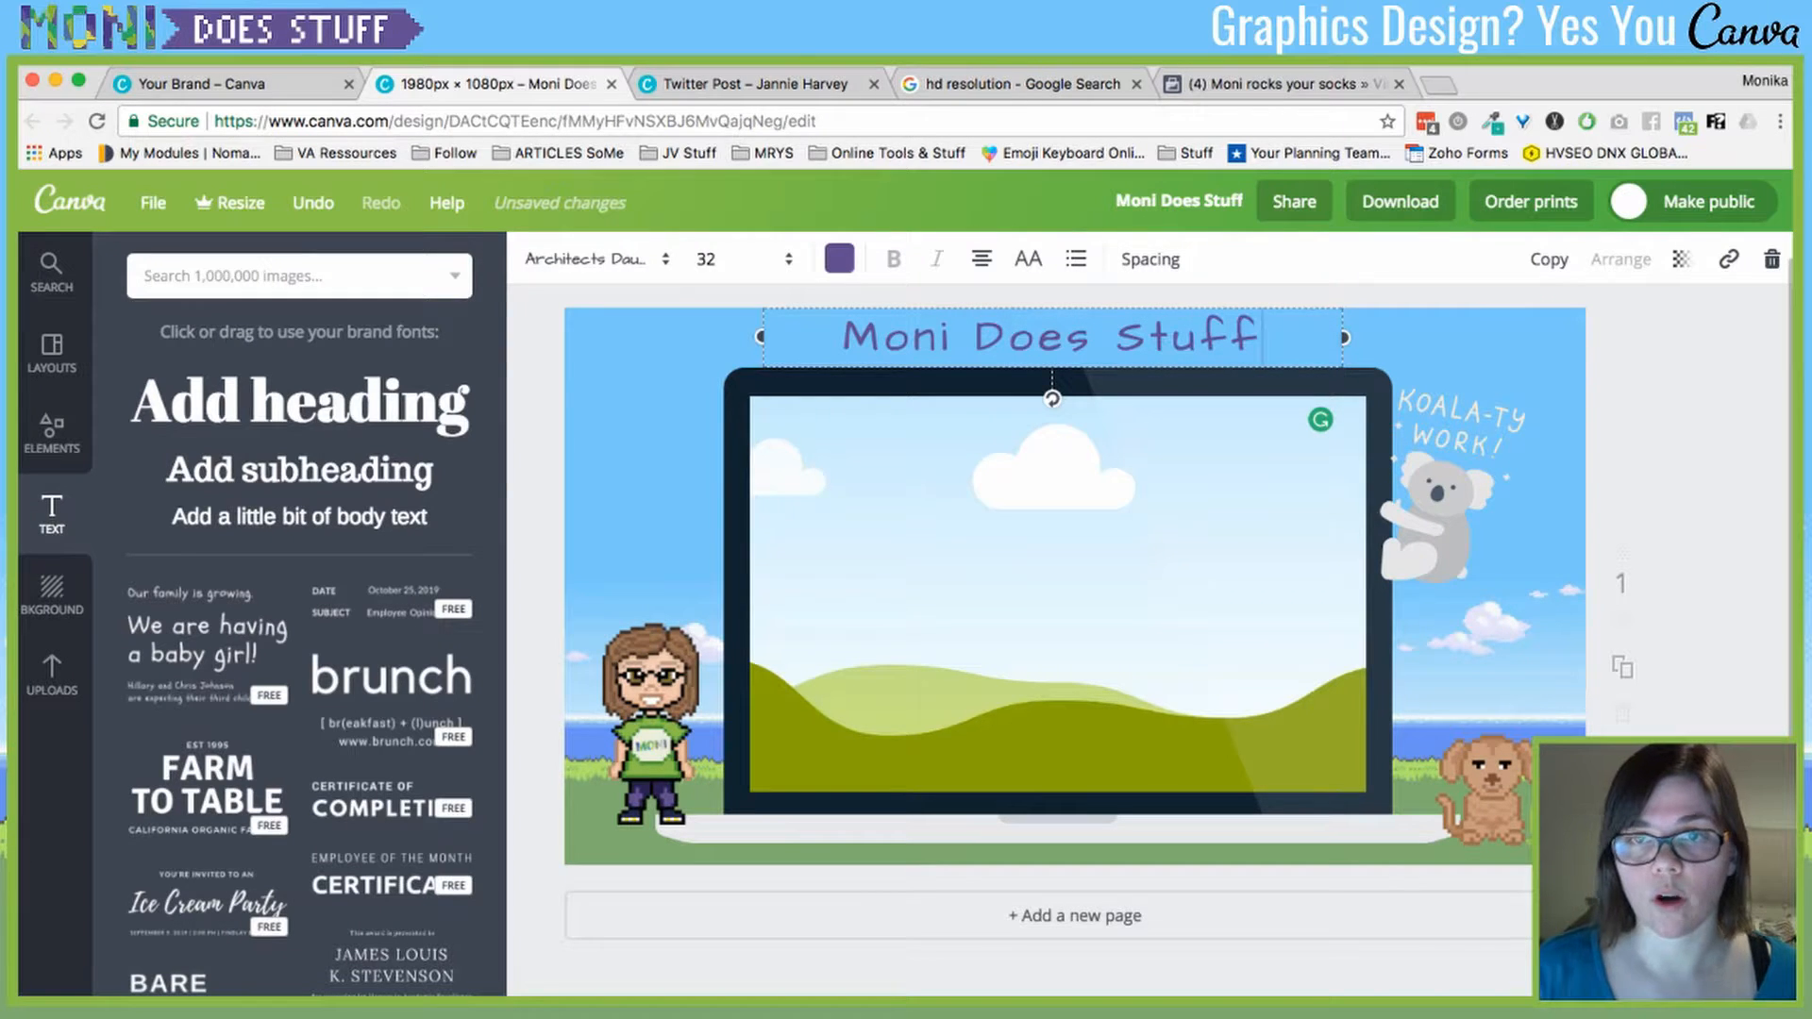
key("Return")
type("fasdfasdf")
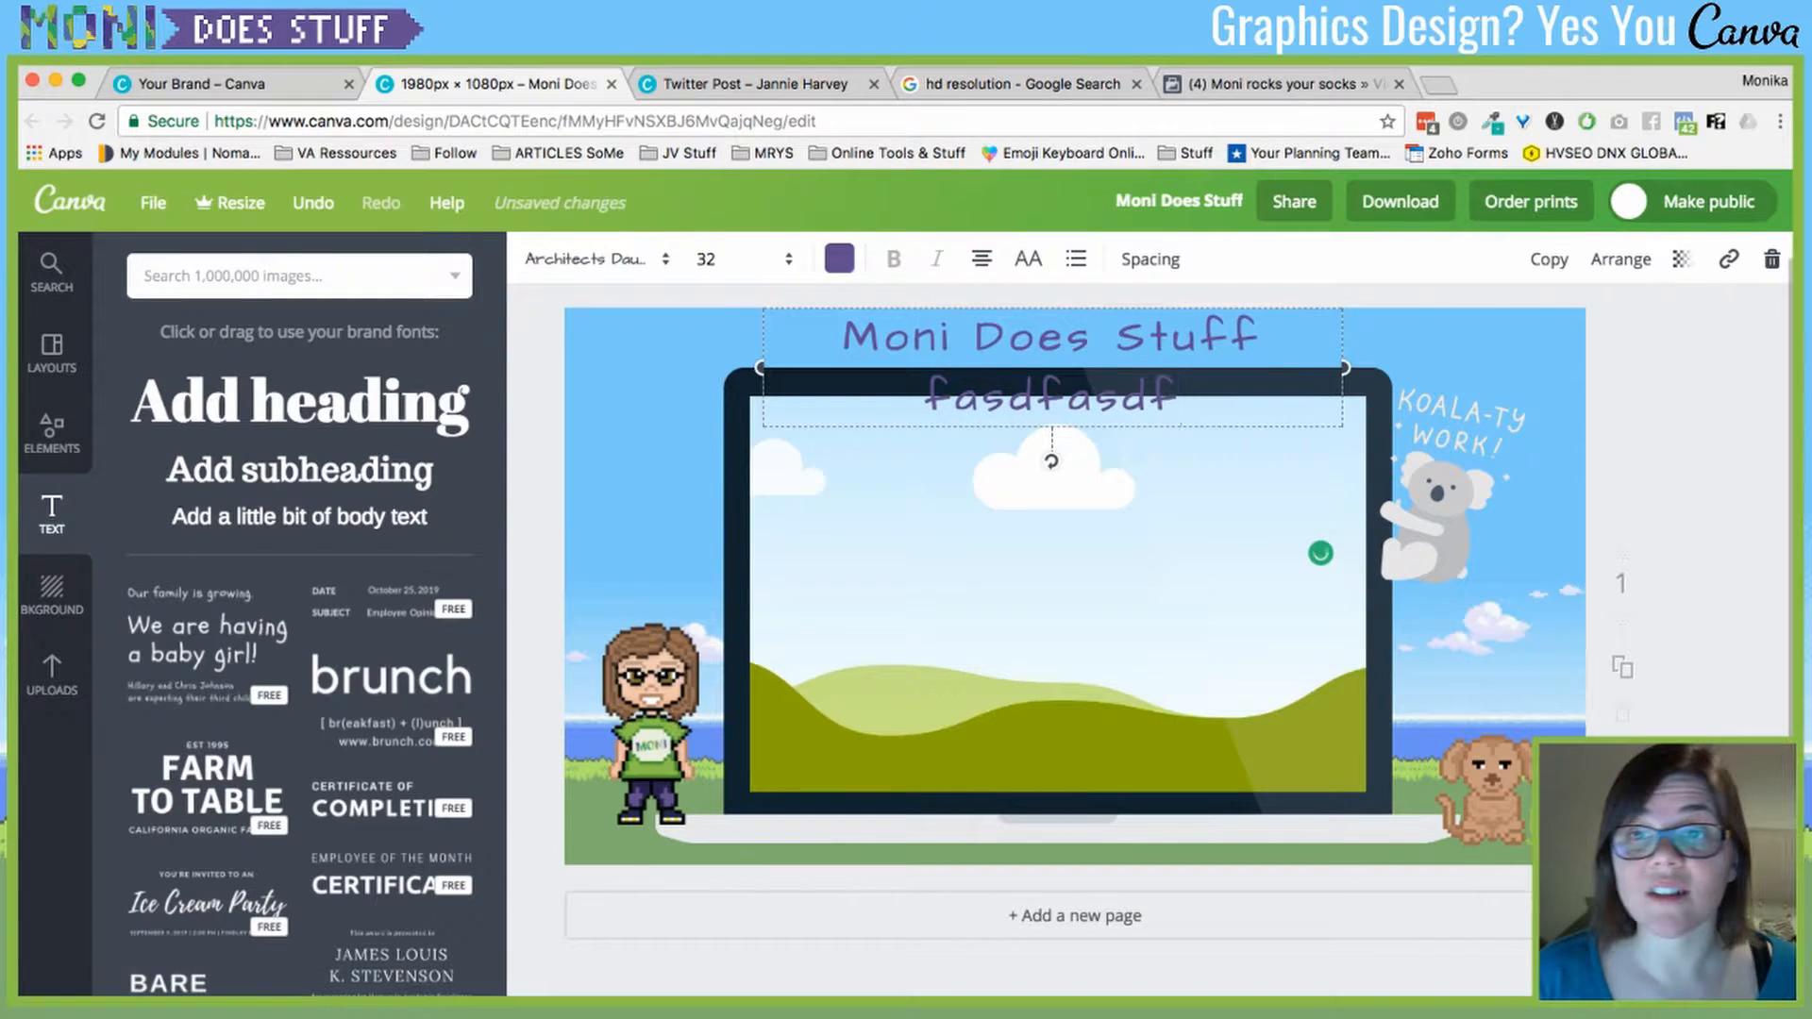
left_click_drag(1320, 553, 1313, 793)
left_click(1150, 260)
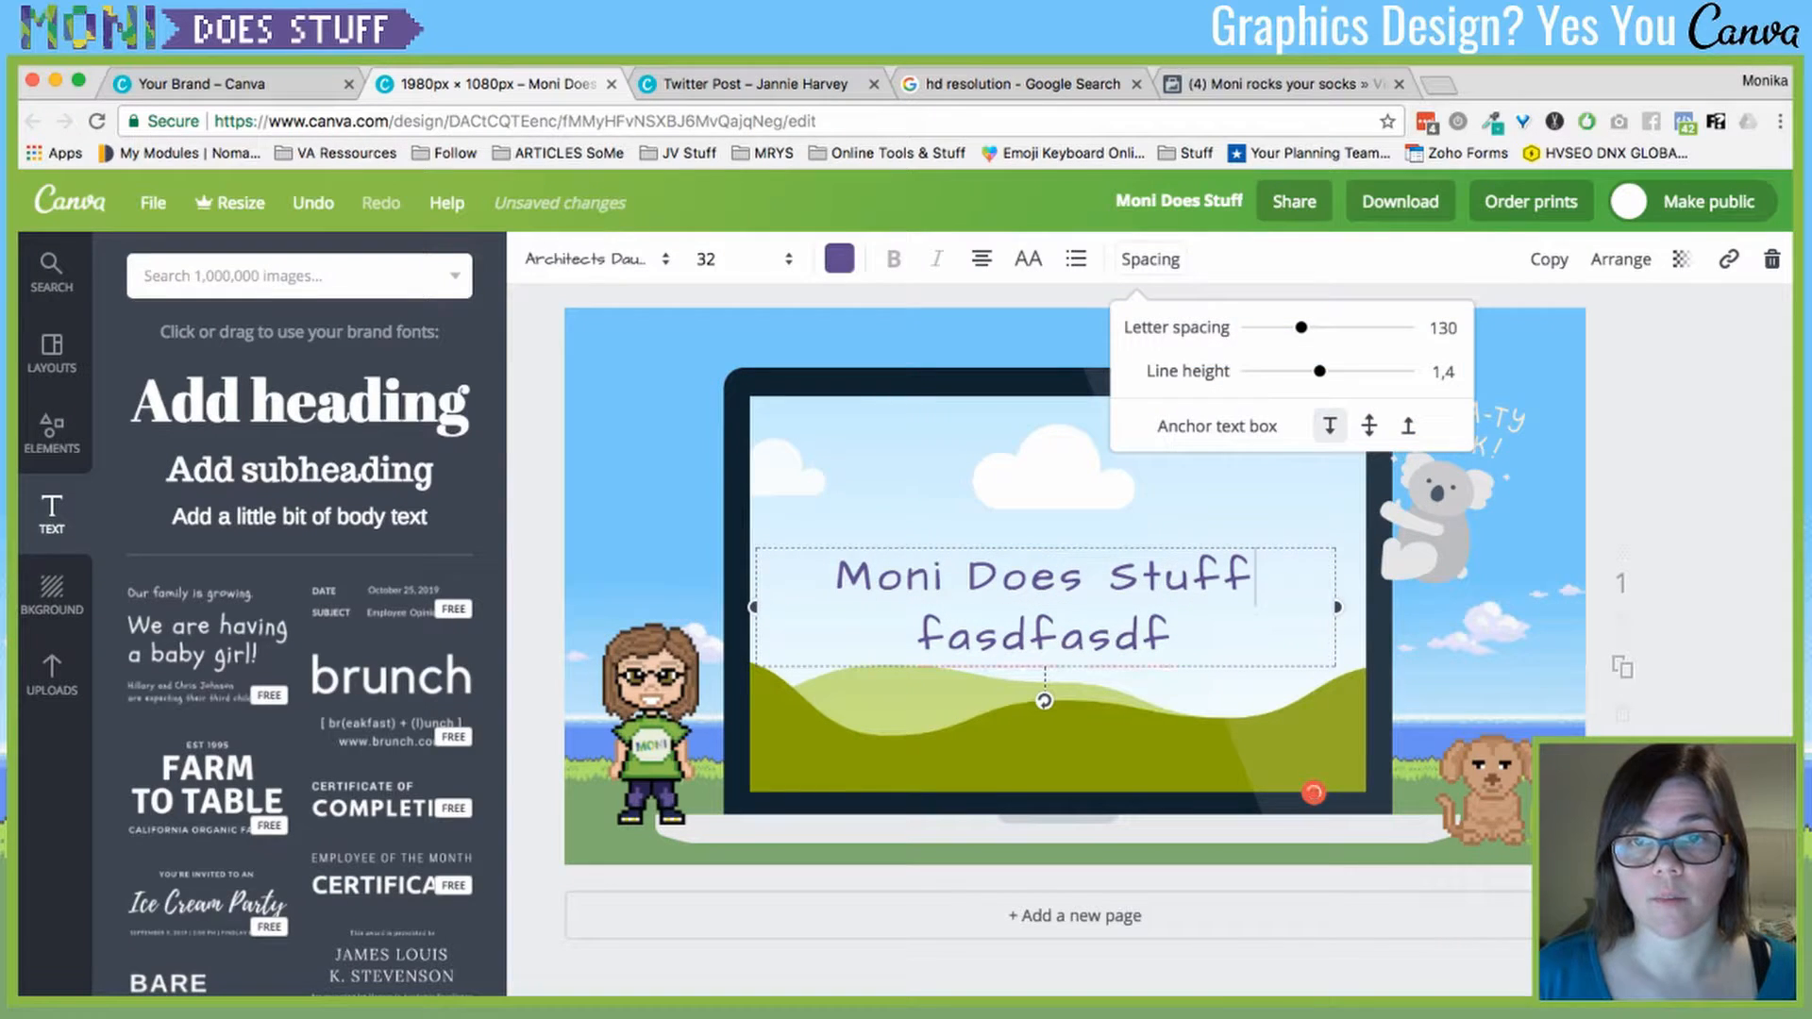
mouse_move(1319, 372)
left_mouse_down()
mouse_move(1360, 372)
mouse_move(1302, 372)
mouse_move(1323, 372)
left_mouse_up()
left_click(1060, 576)
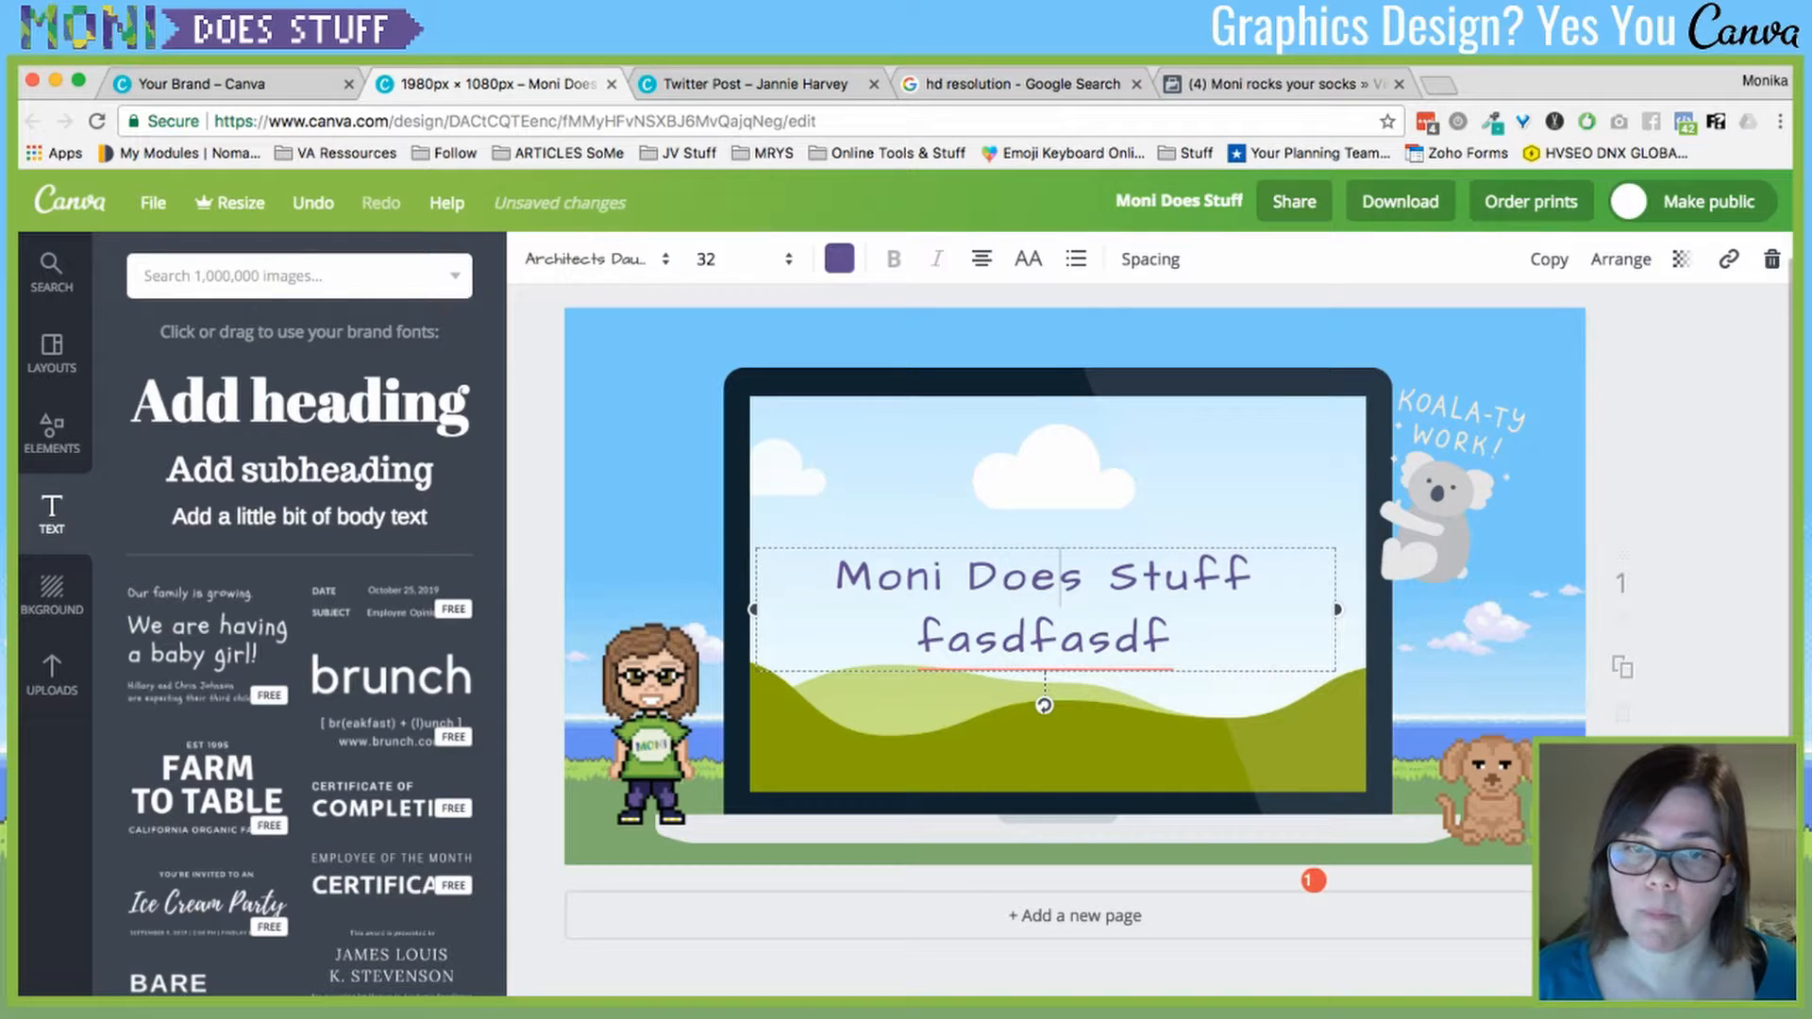
- Delete the test line and move the title back above the laptop
left_click(1174, 639)
triple_click(1174, 638)
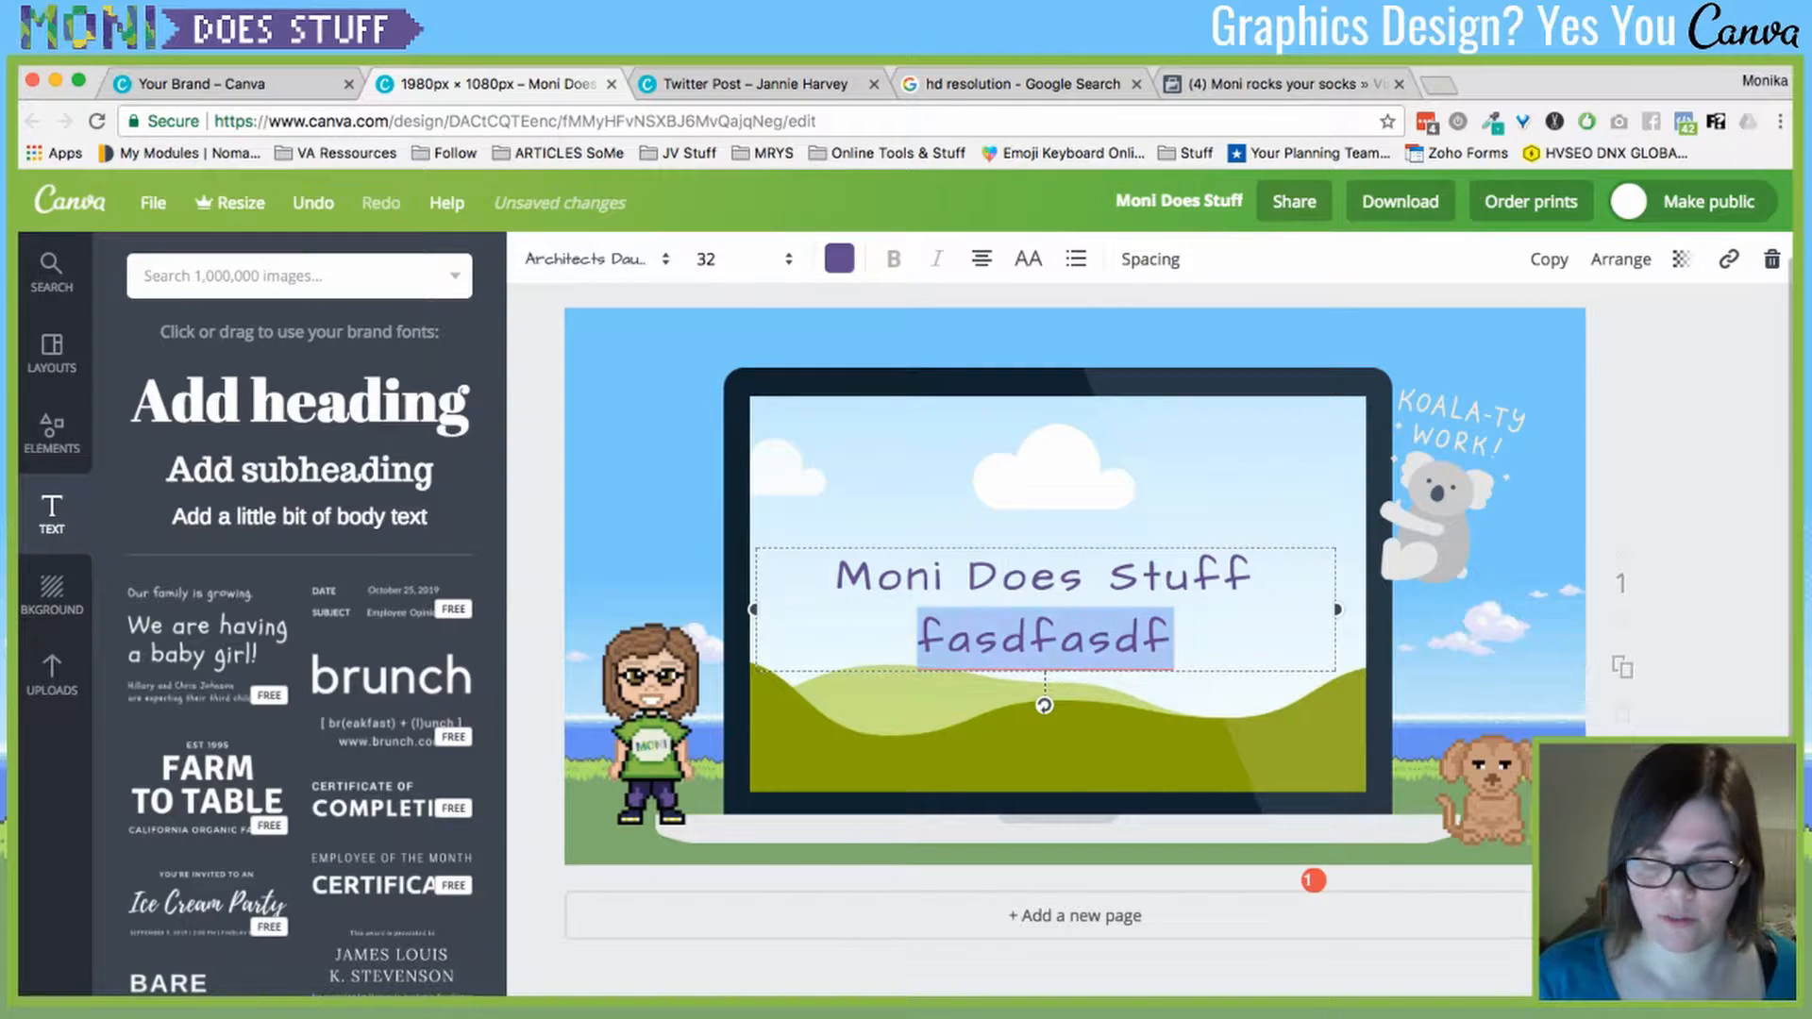
key("BackSpace")
key("BackSpace")
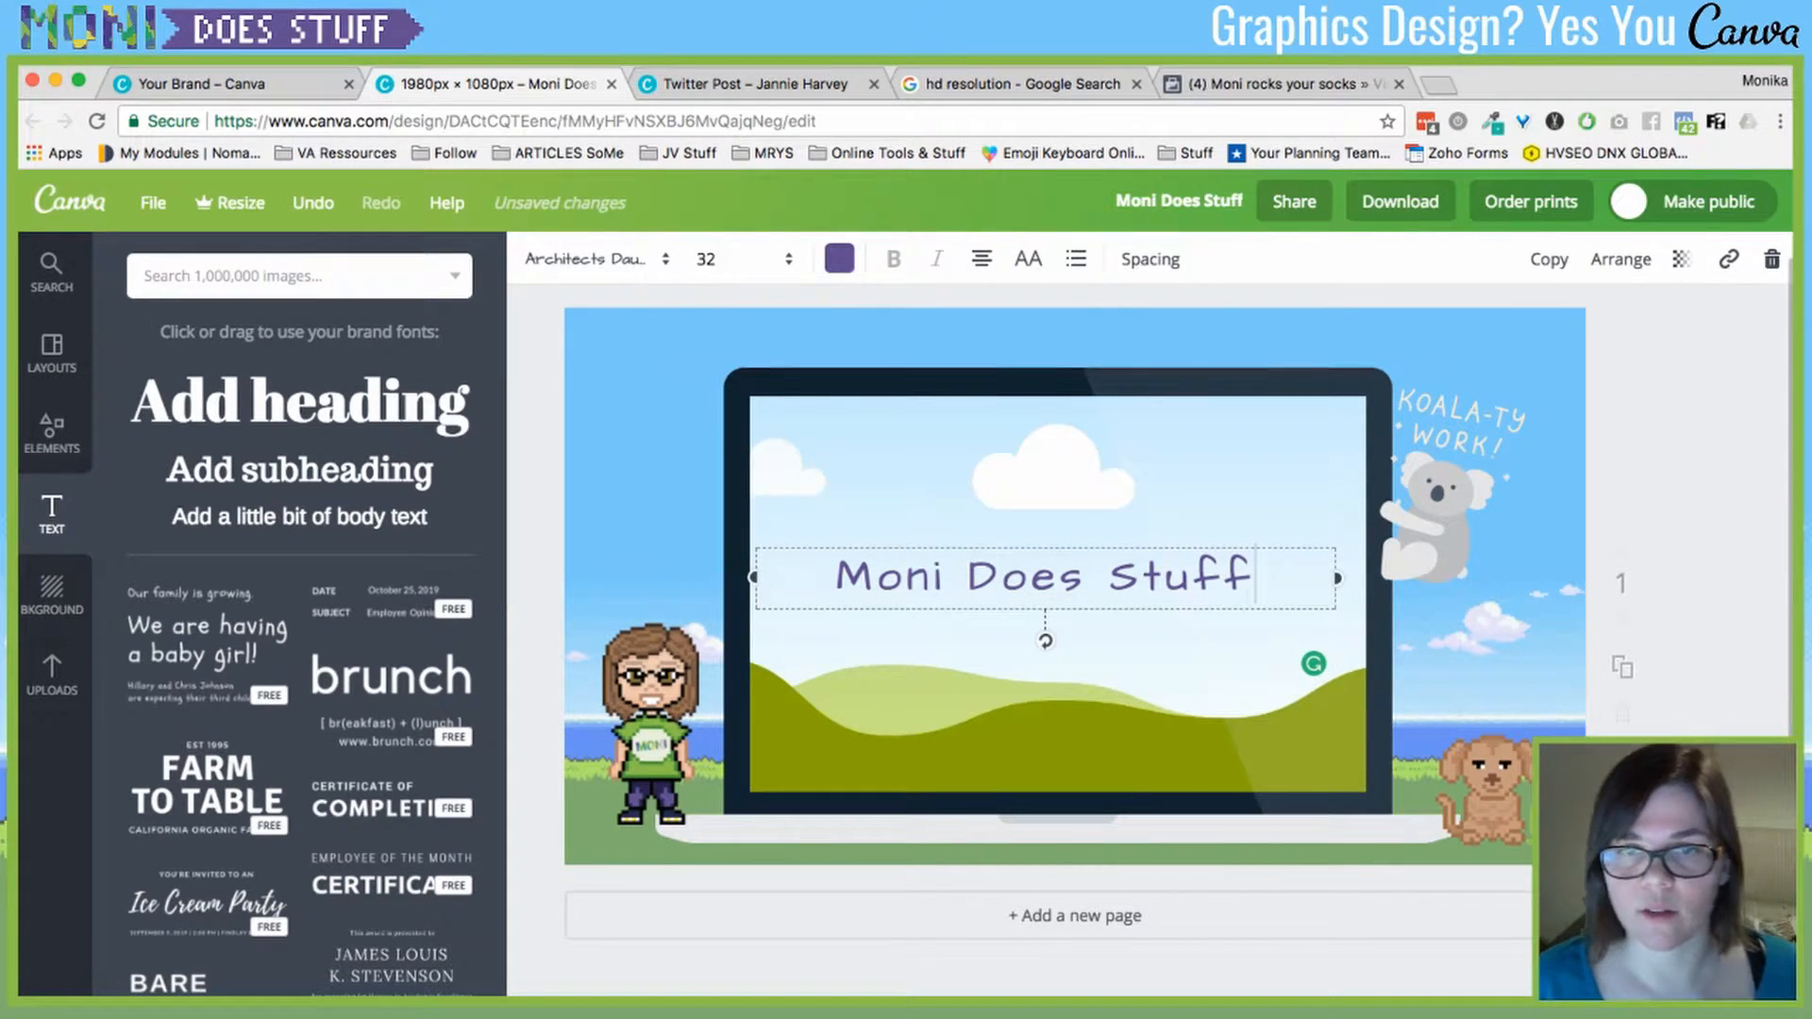
left_click_drag(1046, 577, 1057, 344)
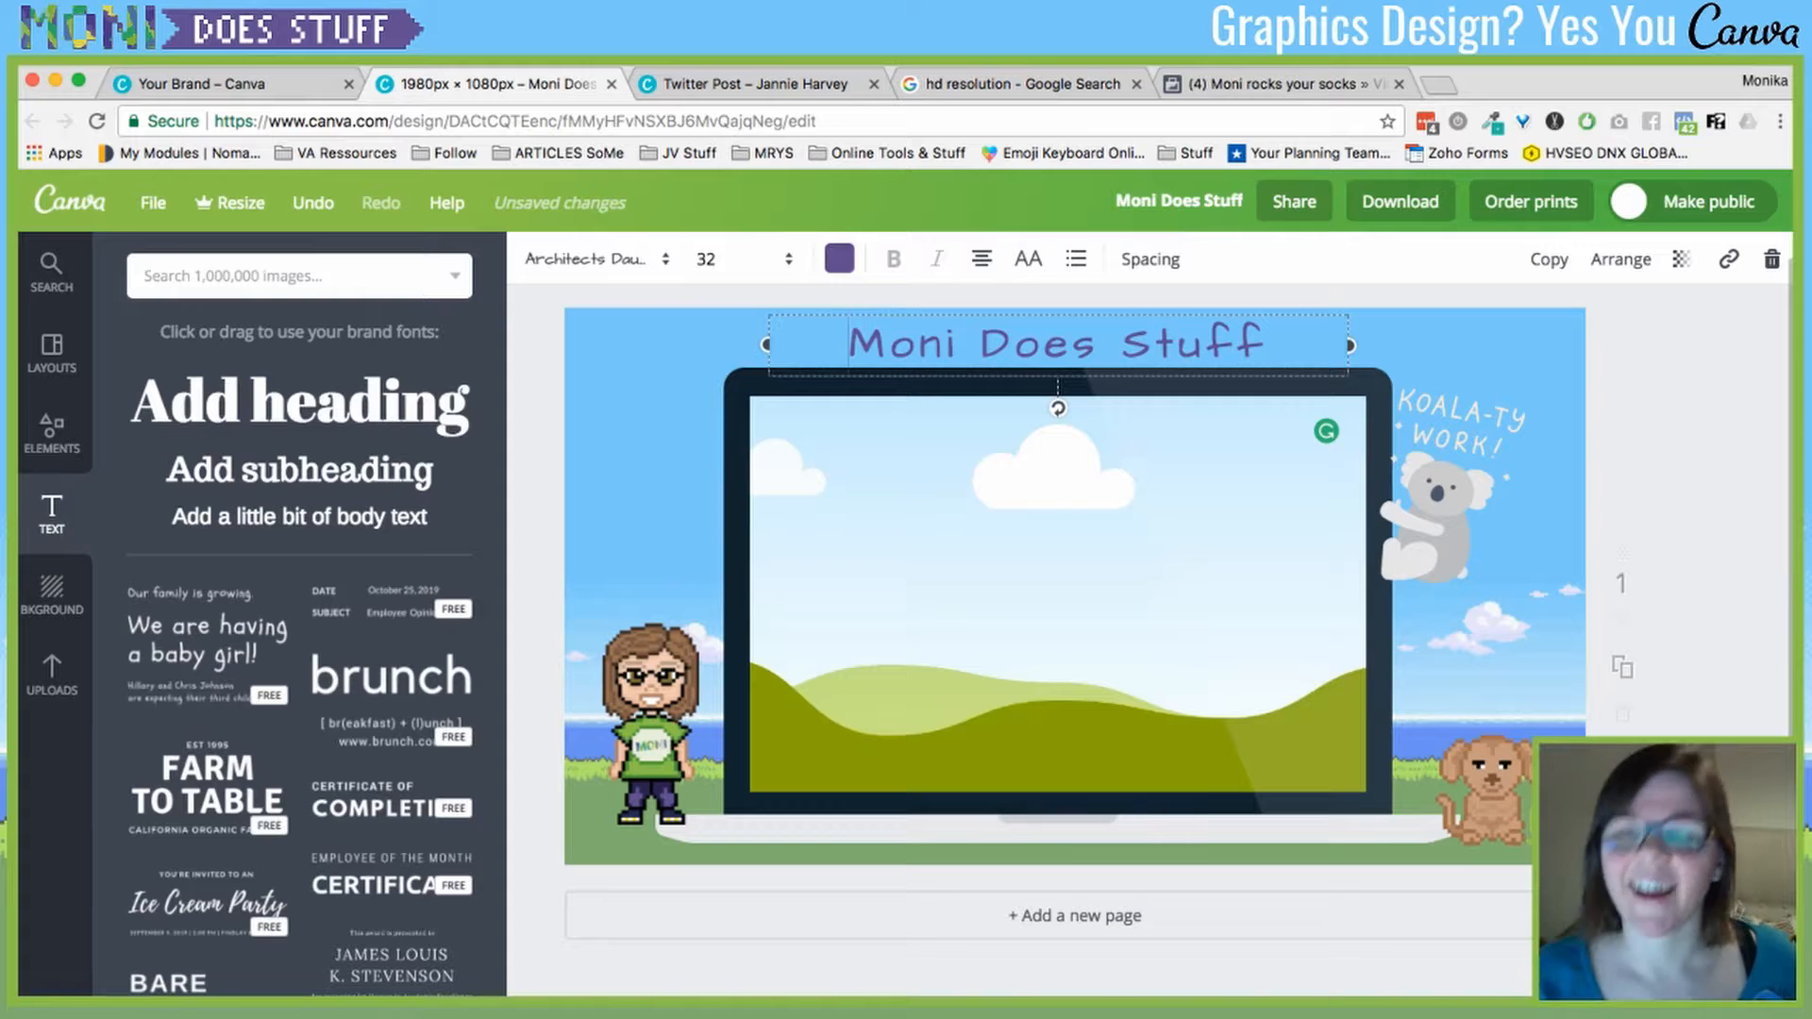
scroll(1076, 604, "up", 1)
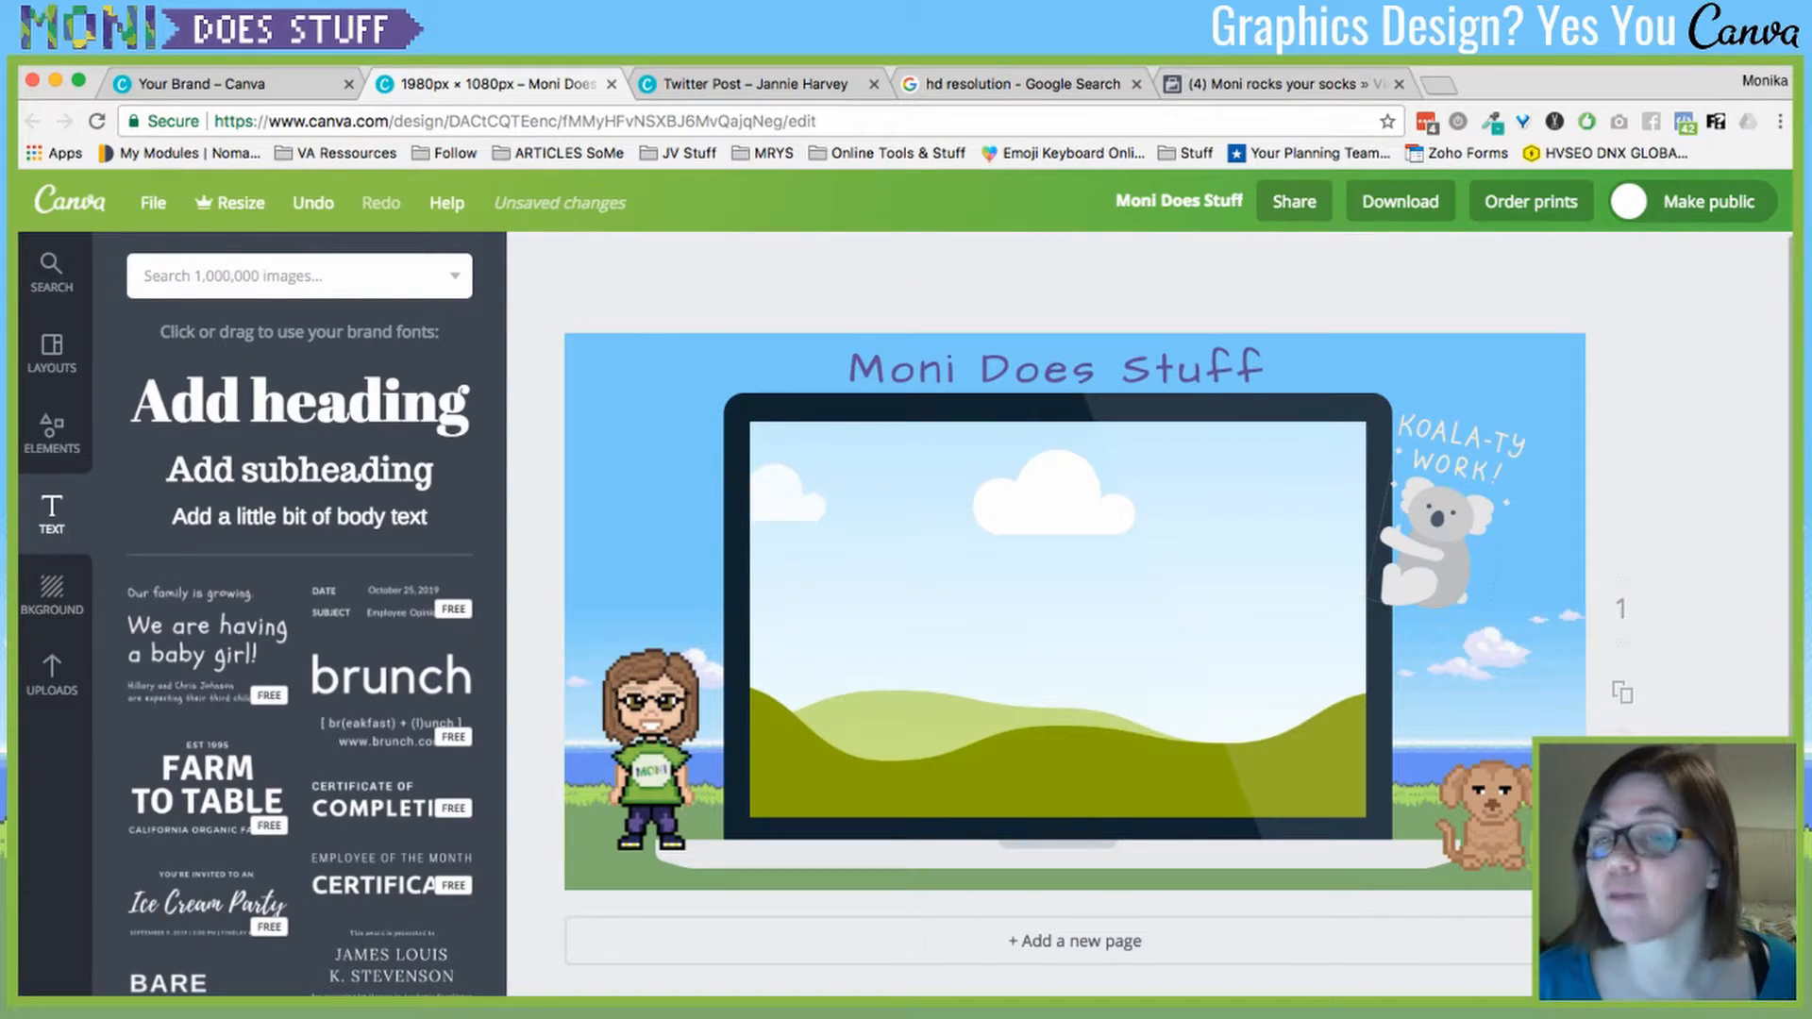
left_click(1444, 533)
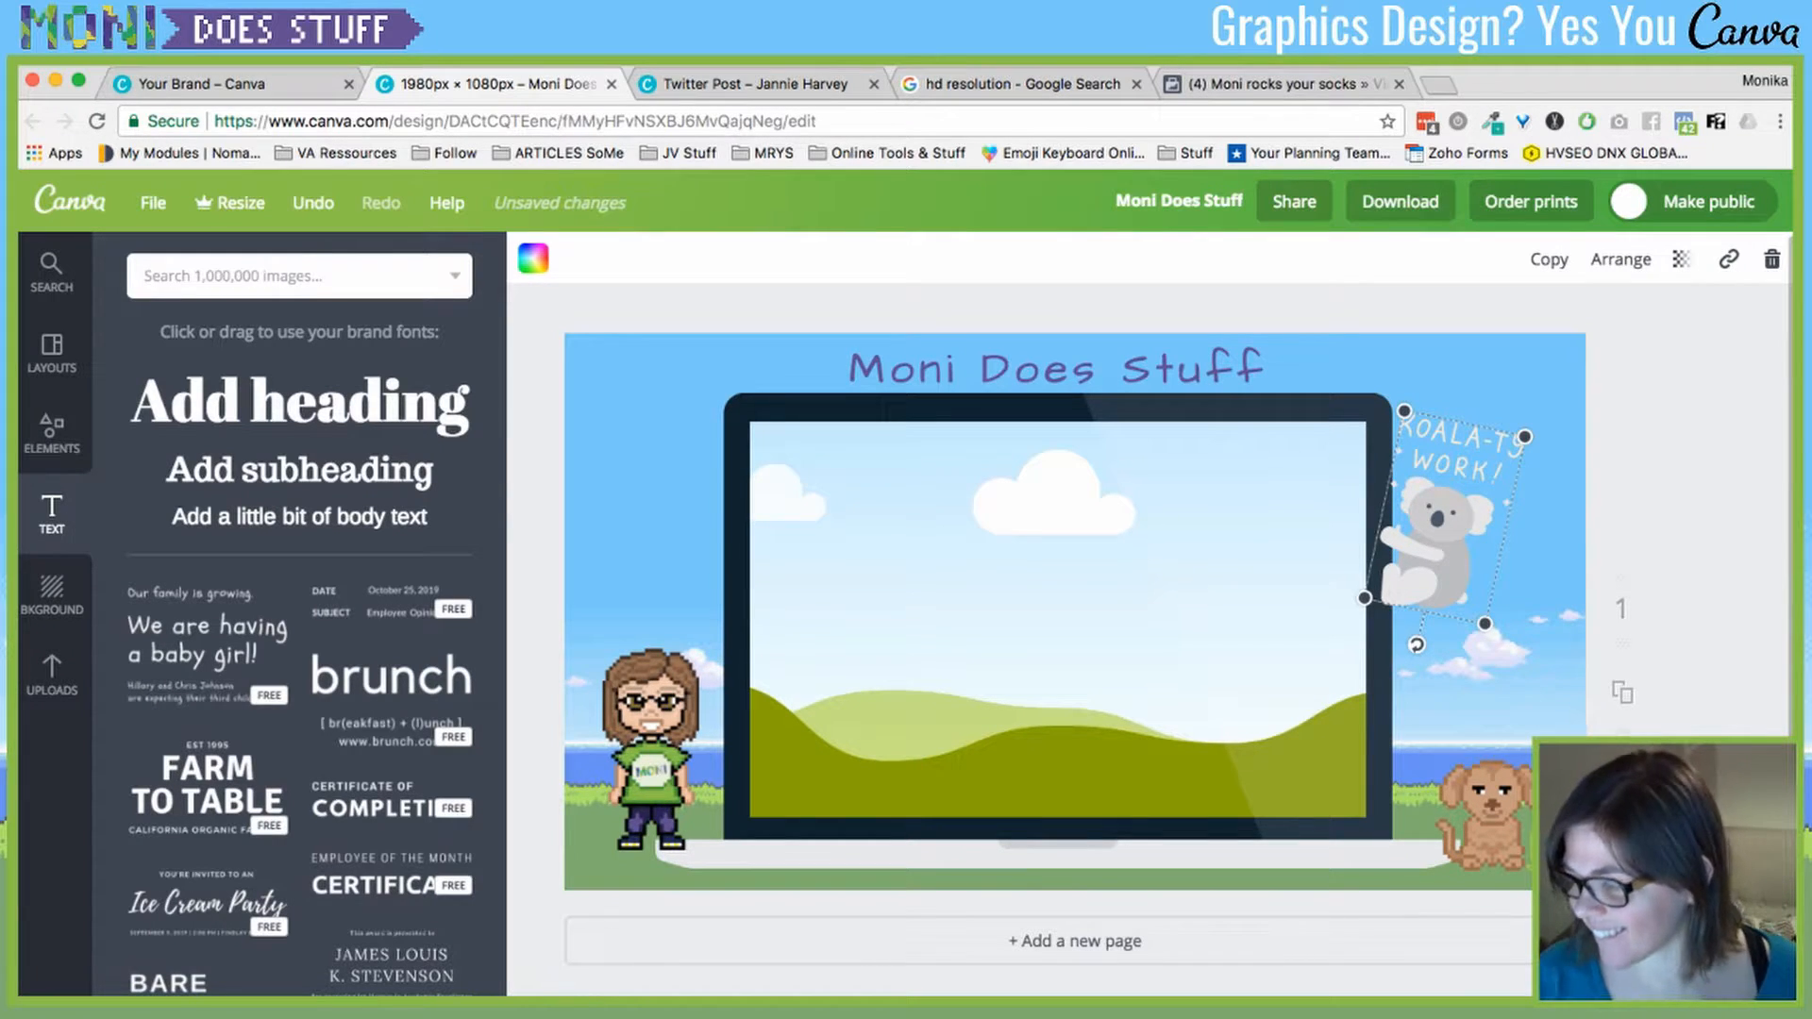
key("Escape")
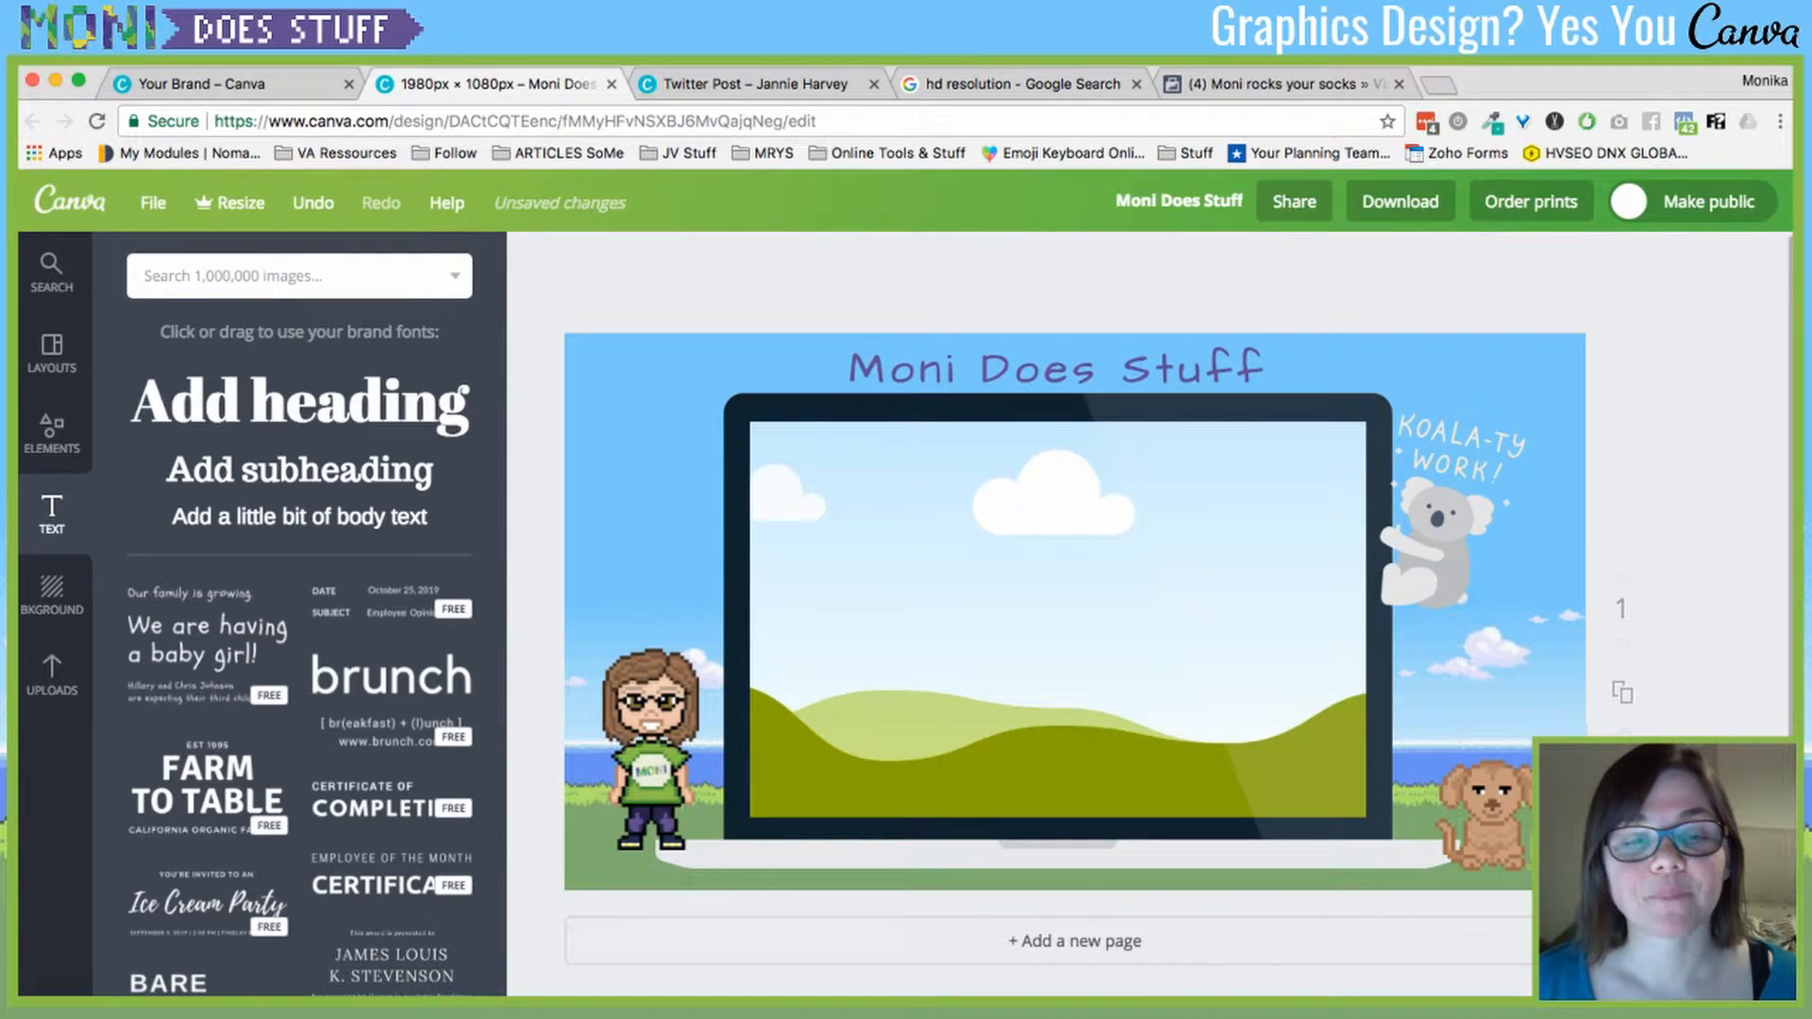
key("super+z")
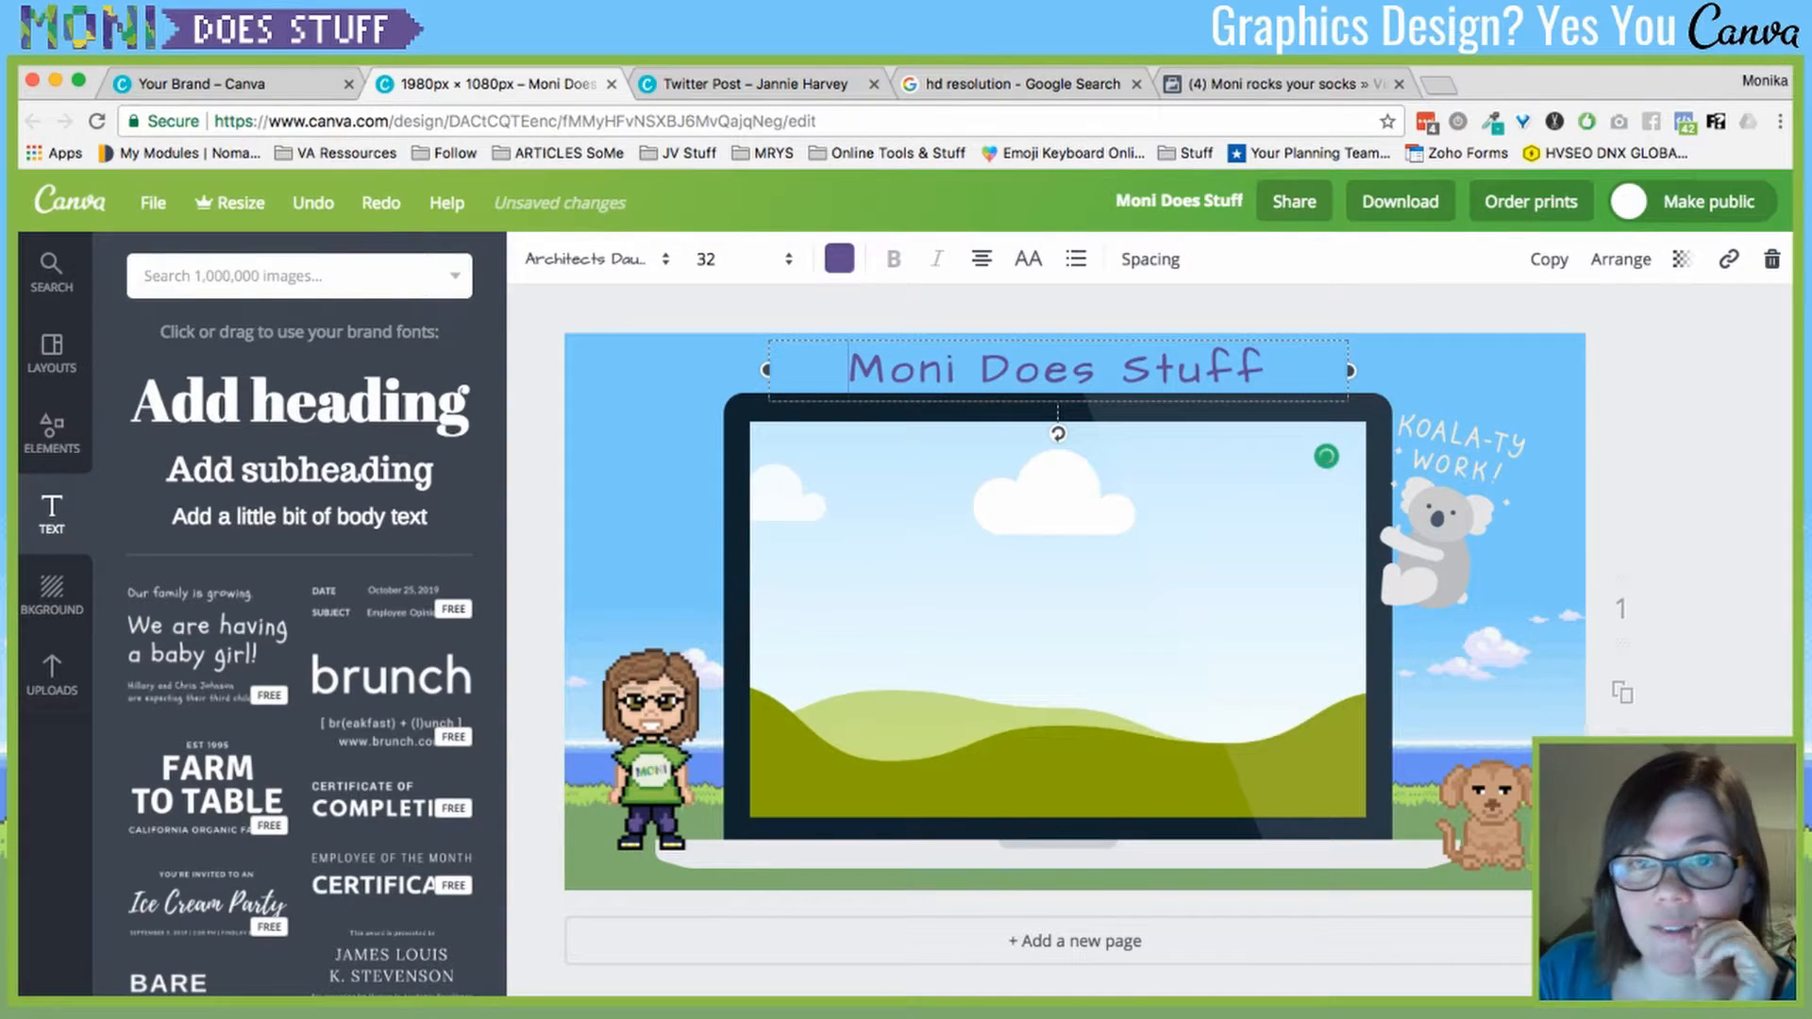
left_click(230, 203)
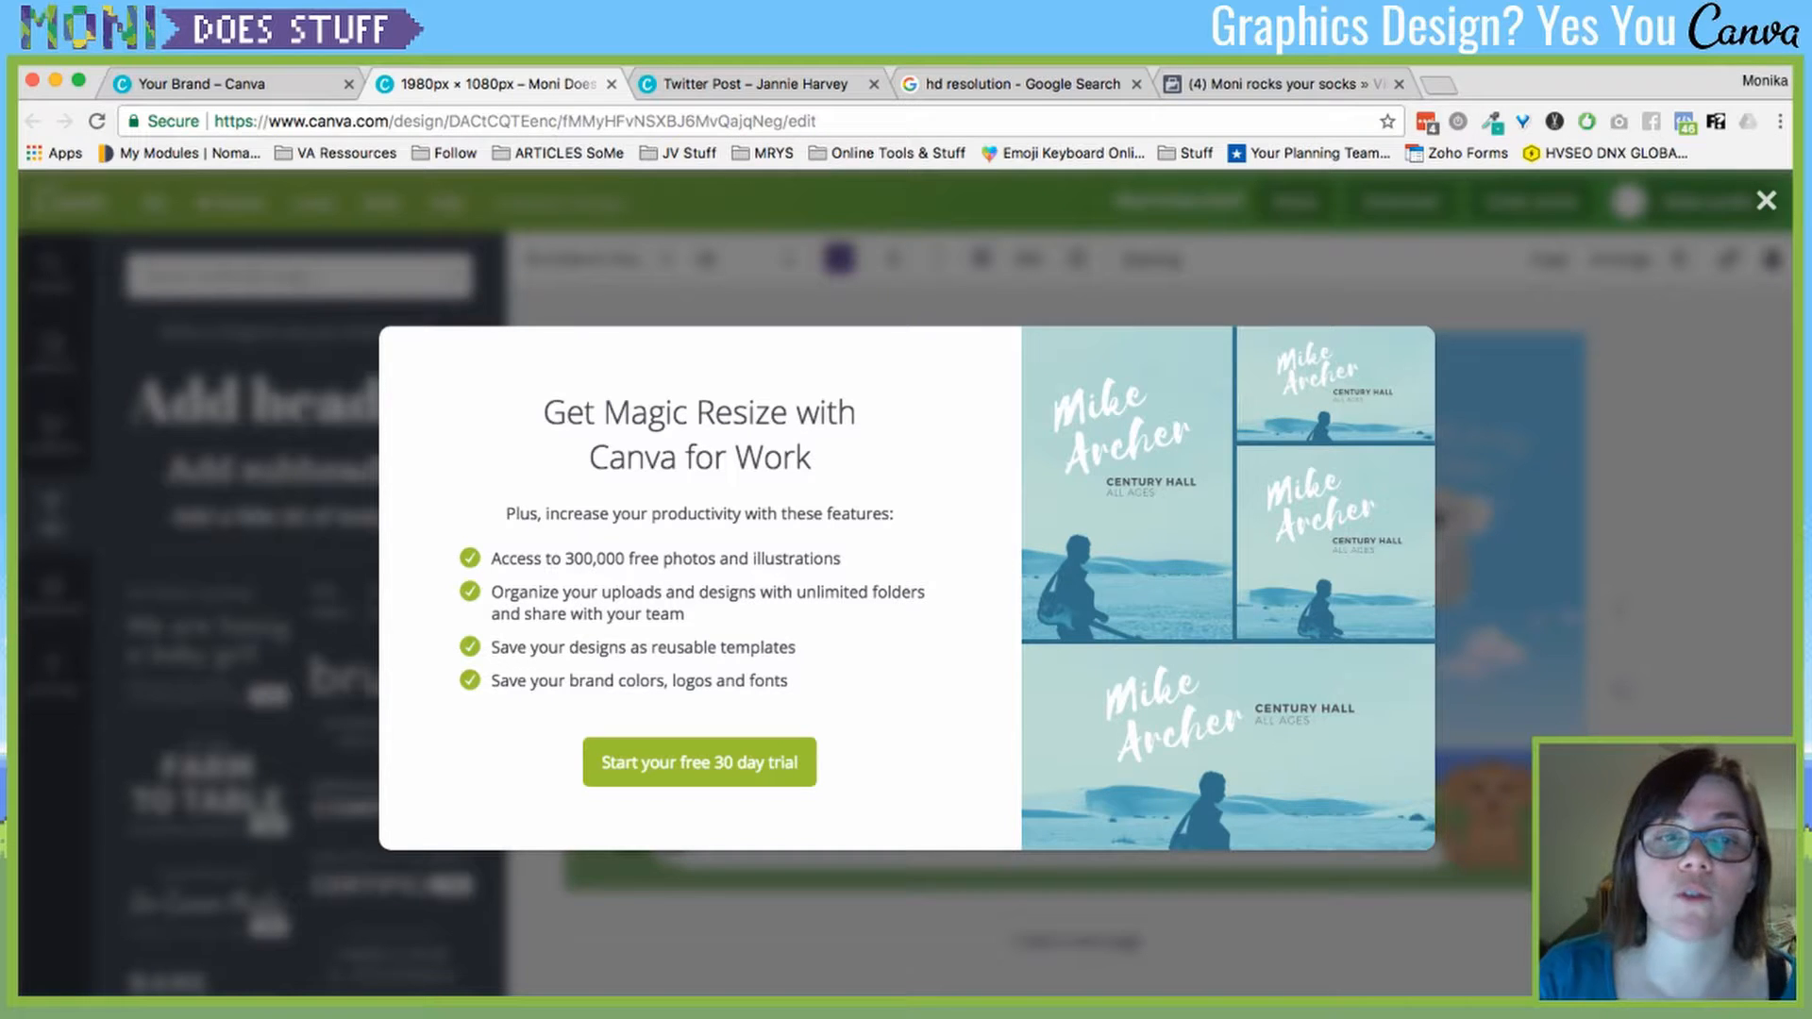
key("Escape")
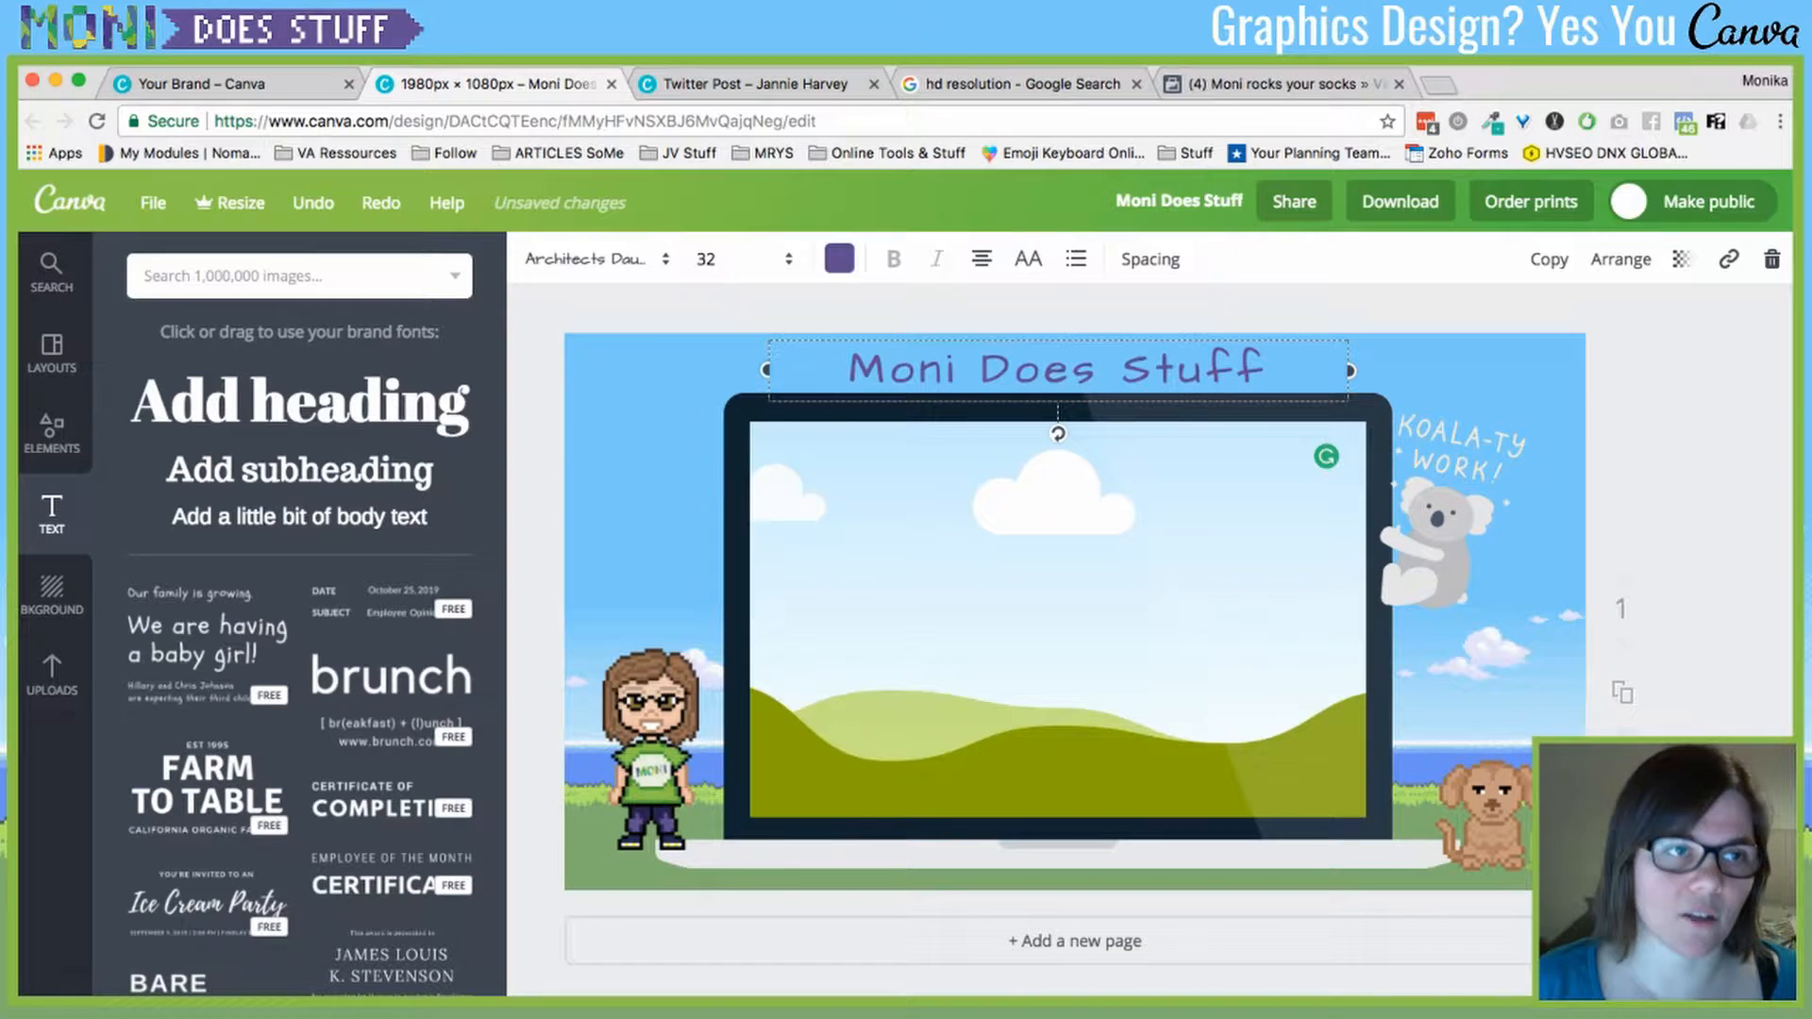
left_click(202, 83)
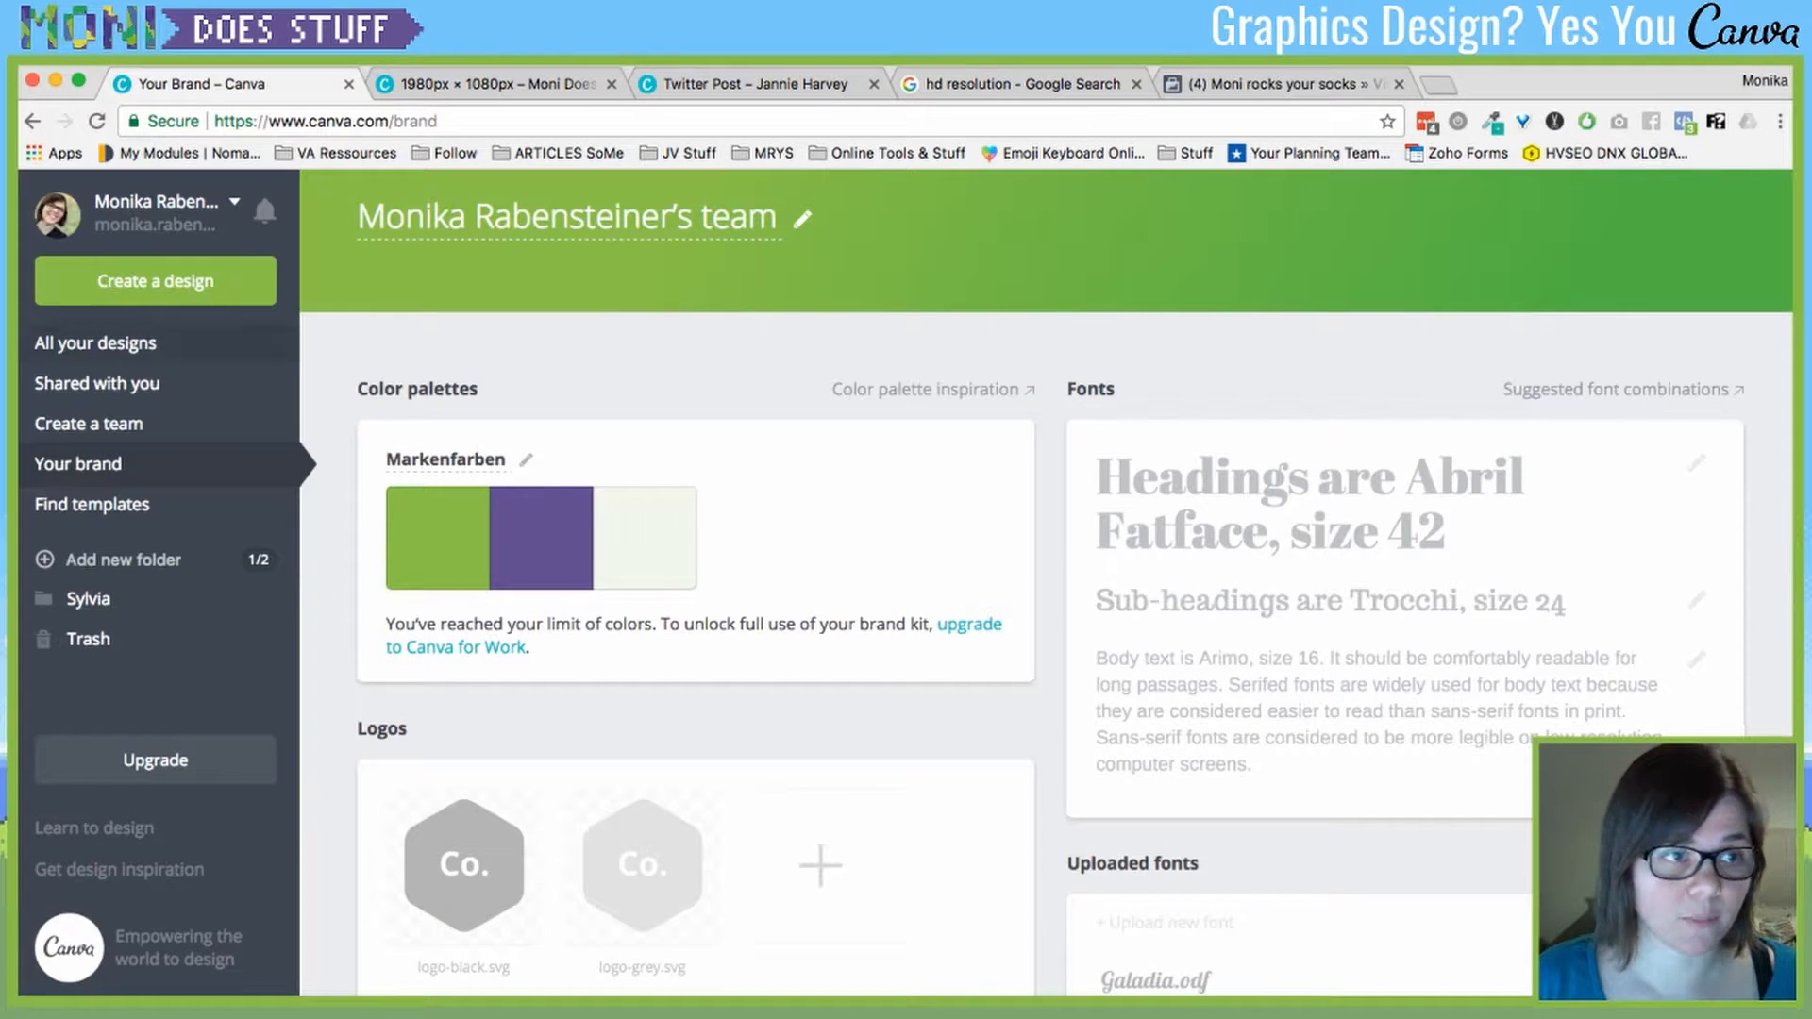
left_click(155, 280)
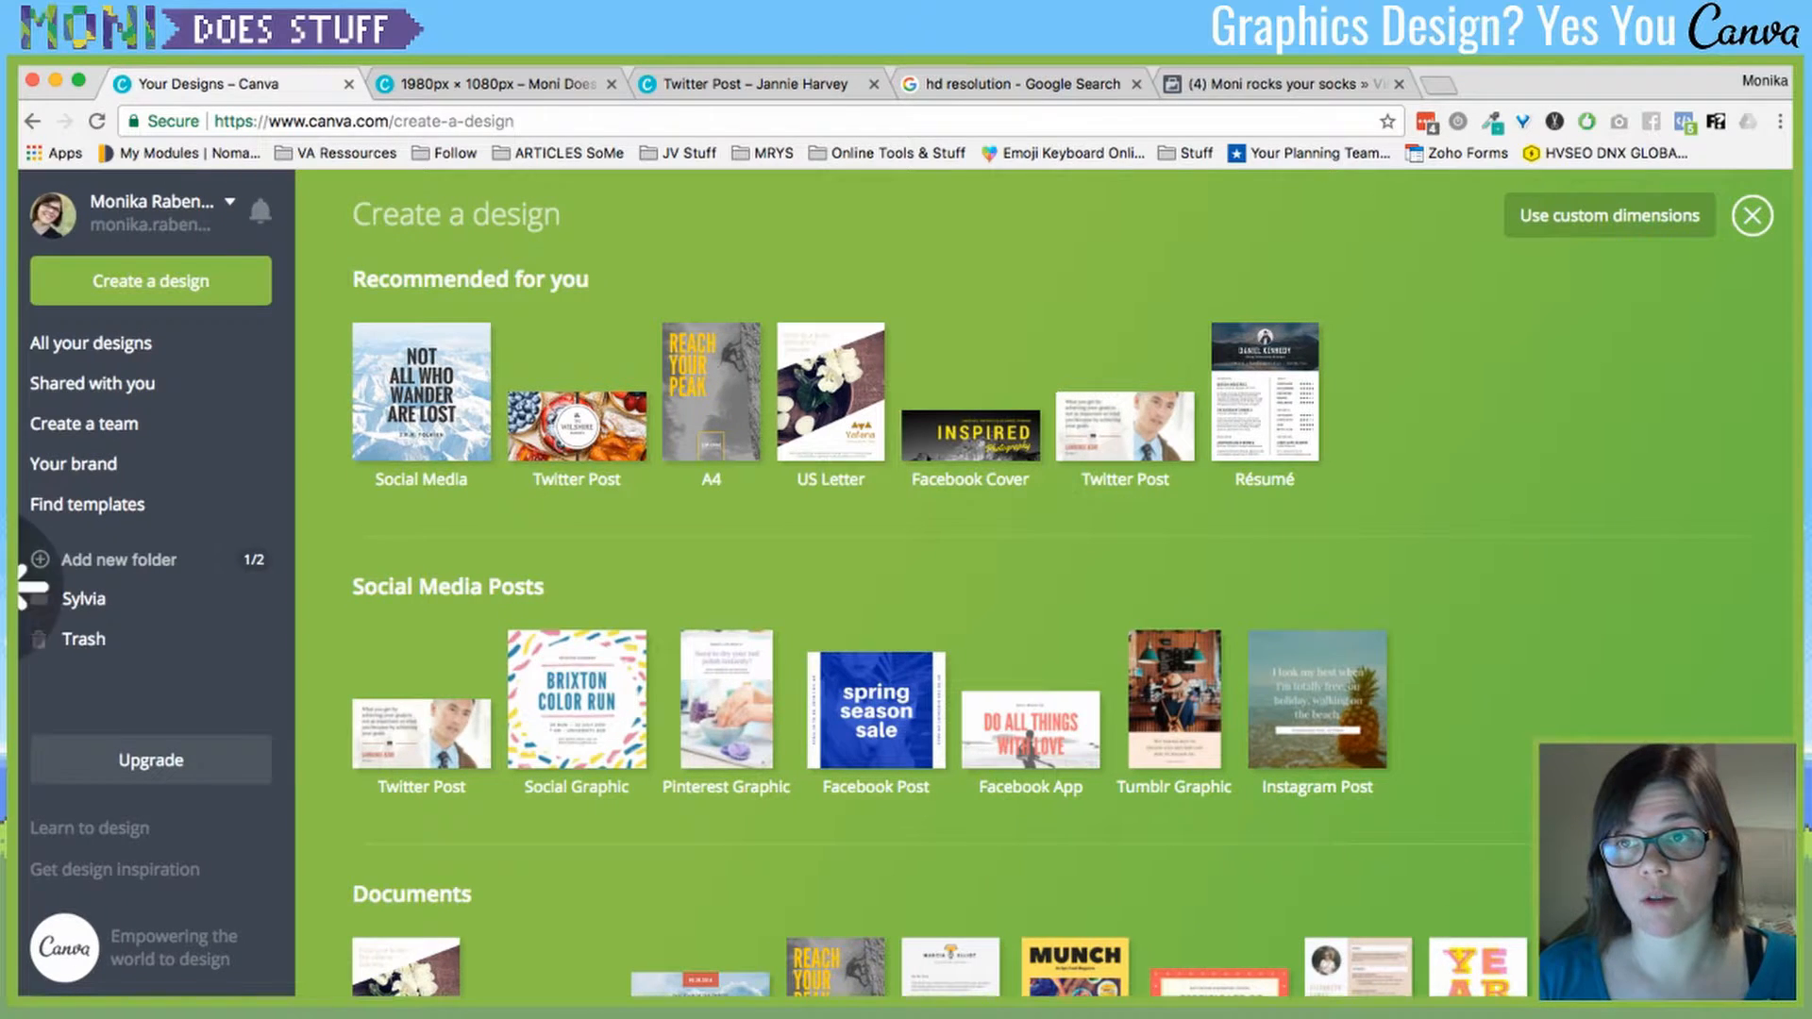
scroll(1075, 585, "down", 5)
scroll(1076, 585, "down", 2)
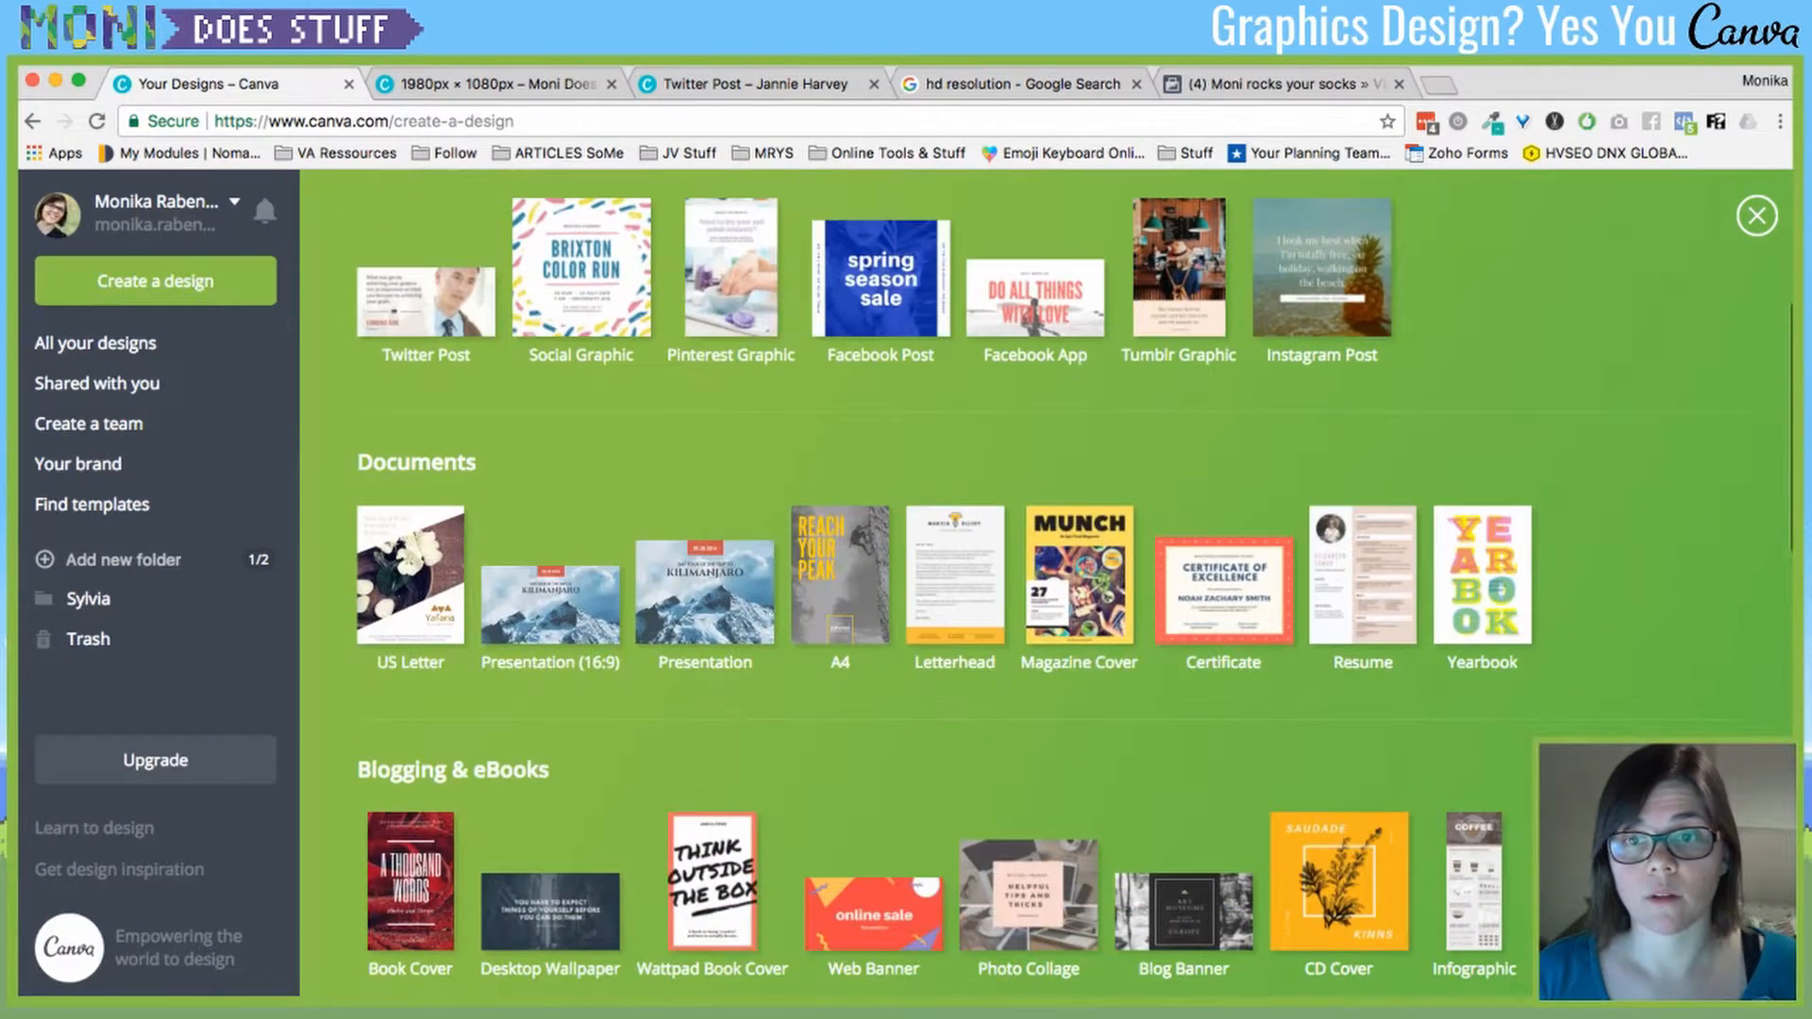
scroll(1075, 585, "up", 5)
left_click(1619, 217)
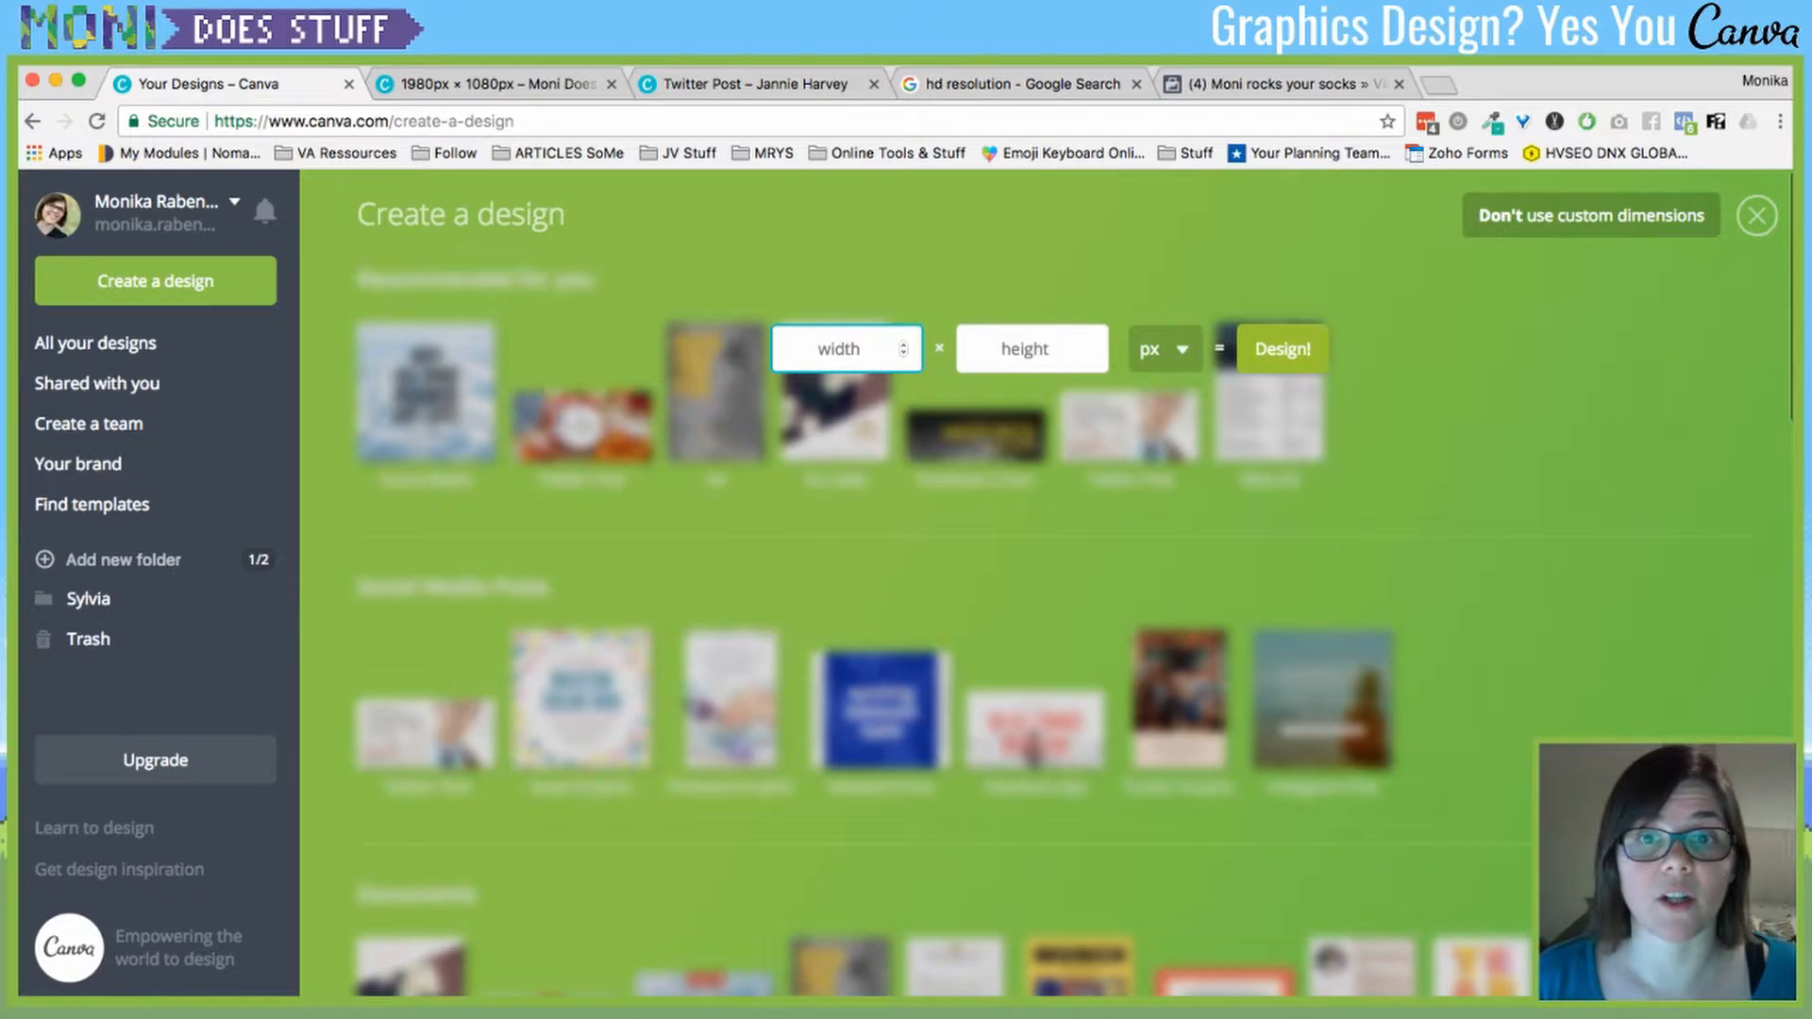
left_click(1619, 216)
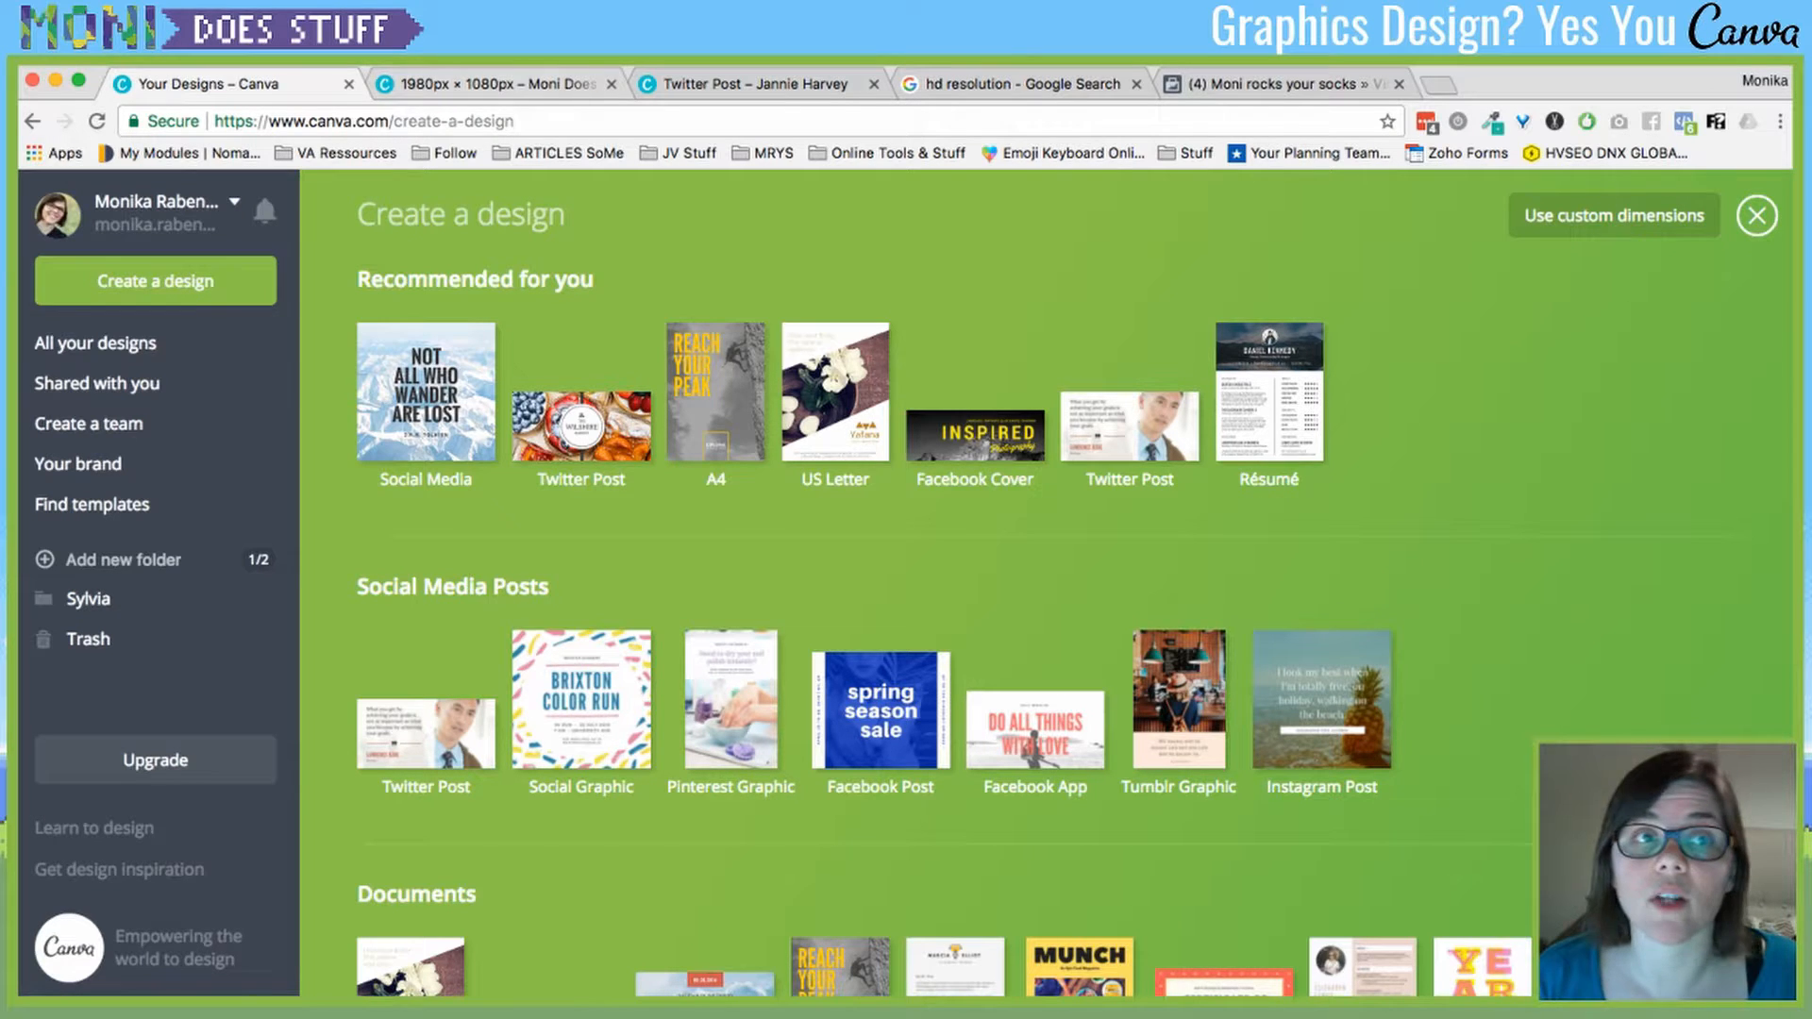
left_click(497, 84)
scroll(1075, 594, "down", 1)
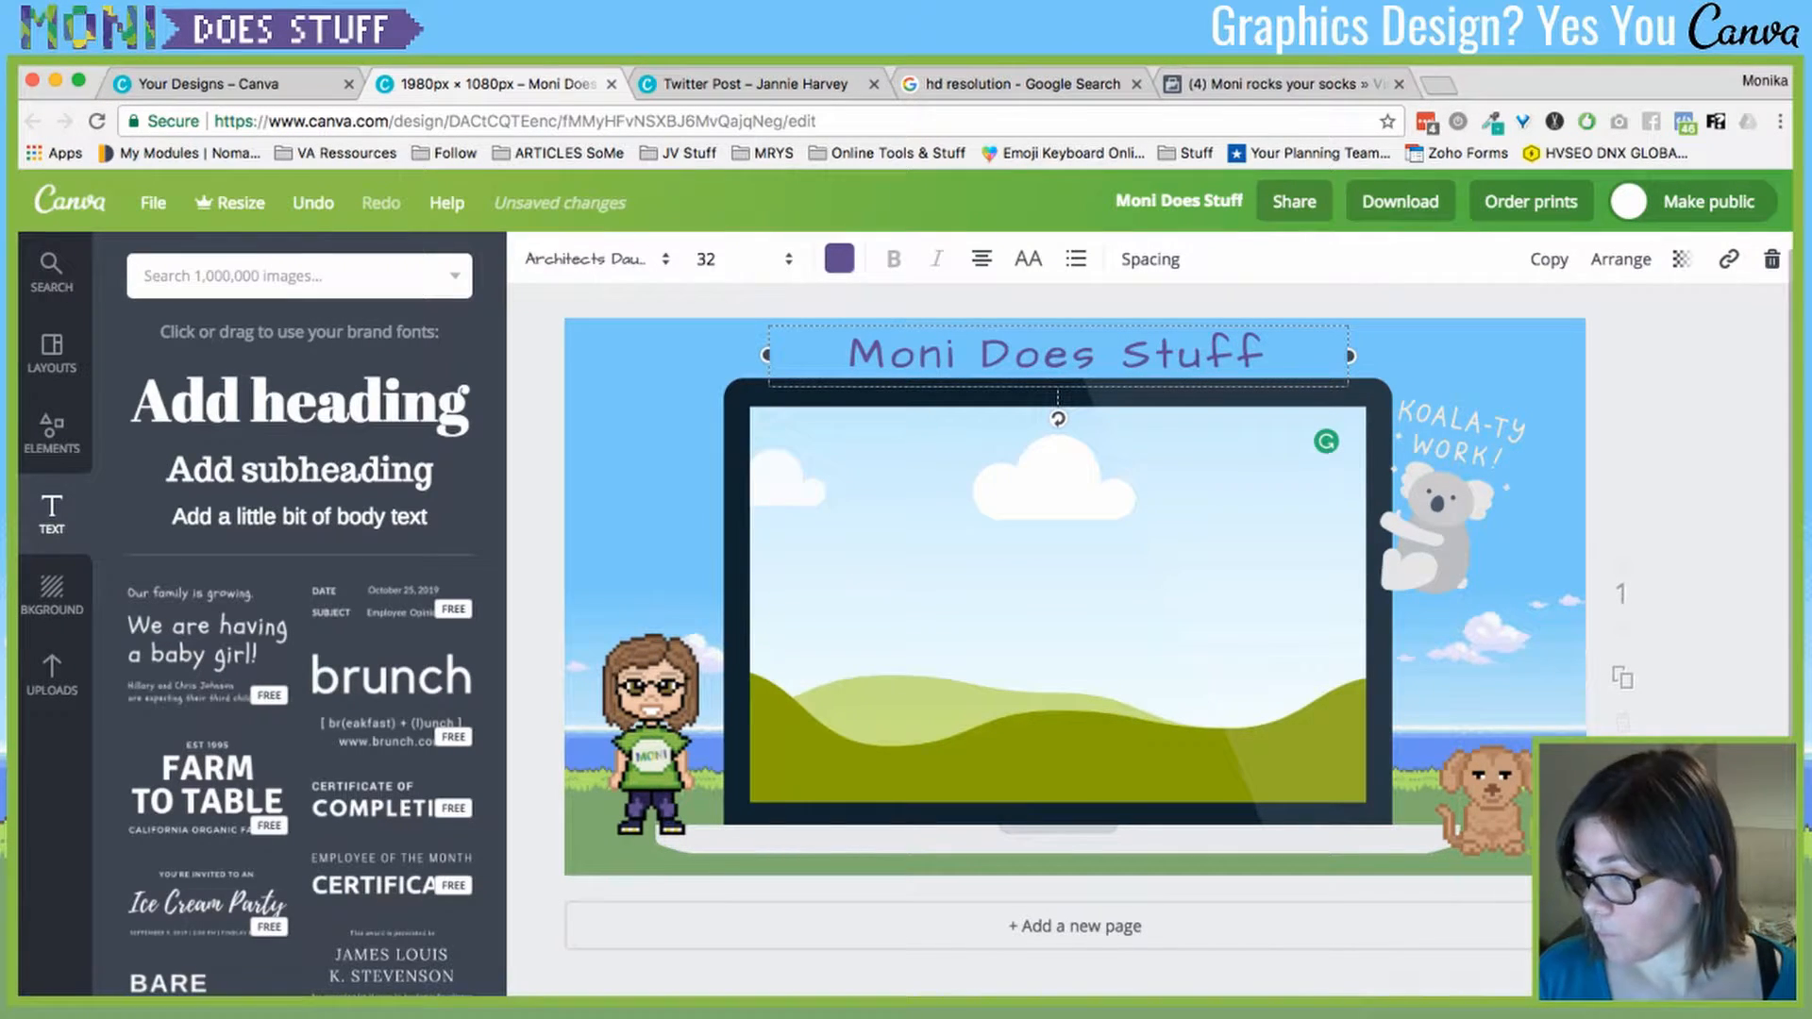
- Add the certificate text template and place it at the page's top-left
scroll(300, 642, "down", 5)
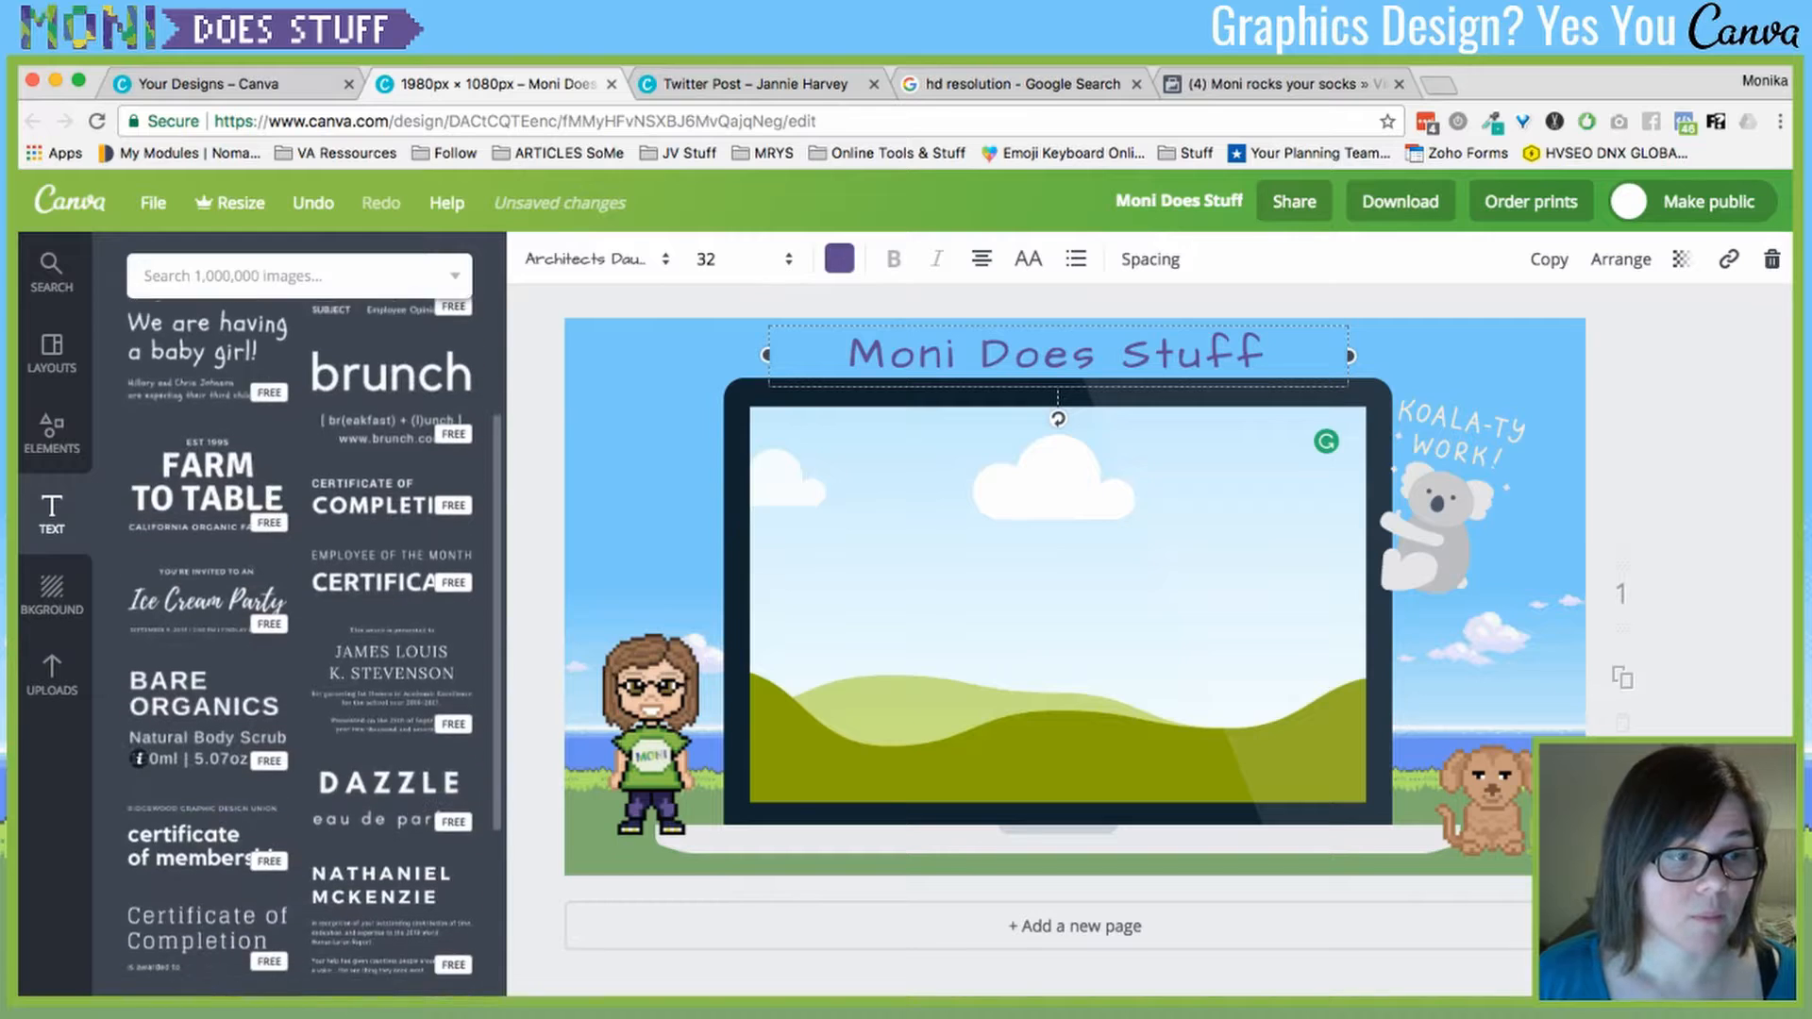
scroll(300, 641, "down", 6)
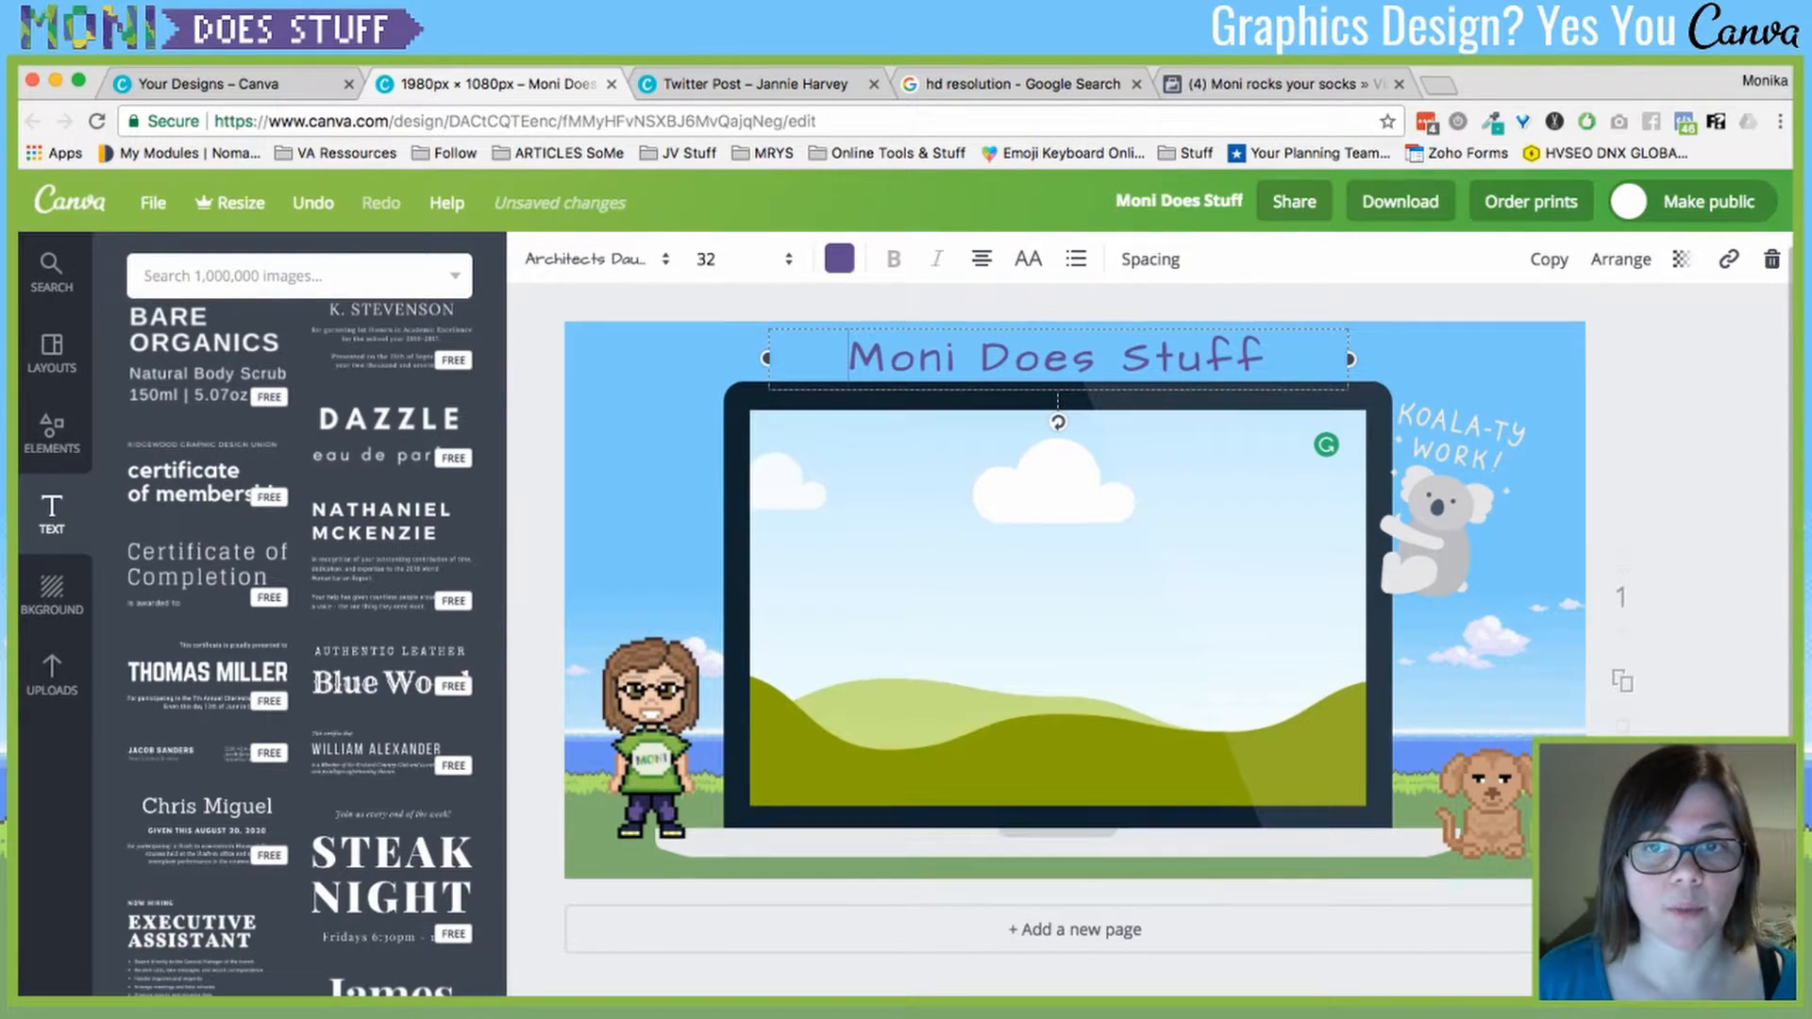
scroll(1074, 604, "up", 1)
scroll(1074, 604, "down", 1)
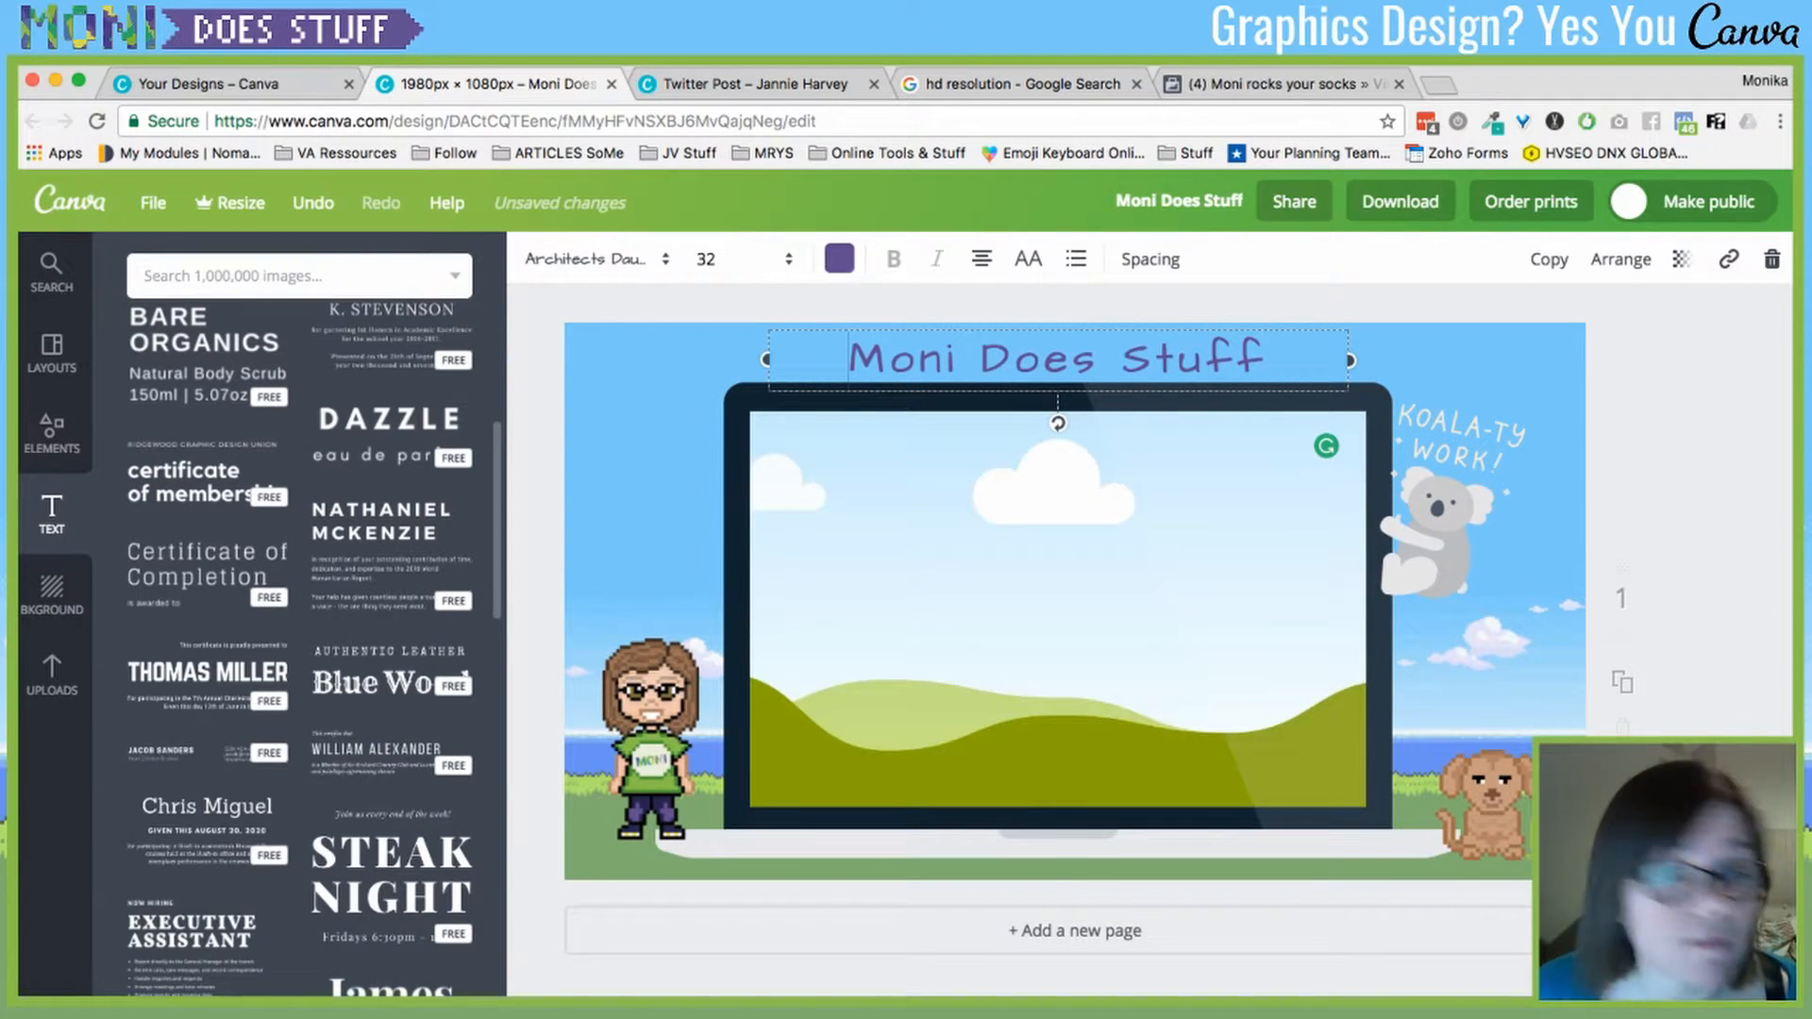
key("Escape")
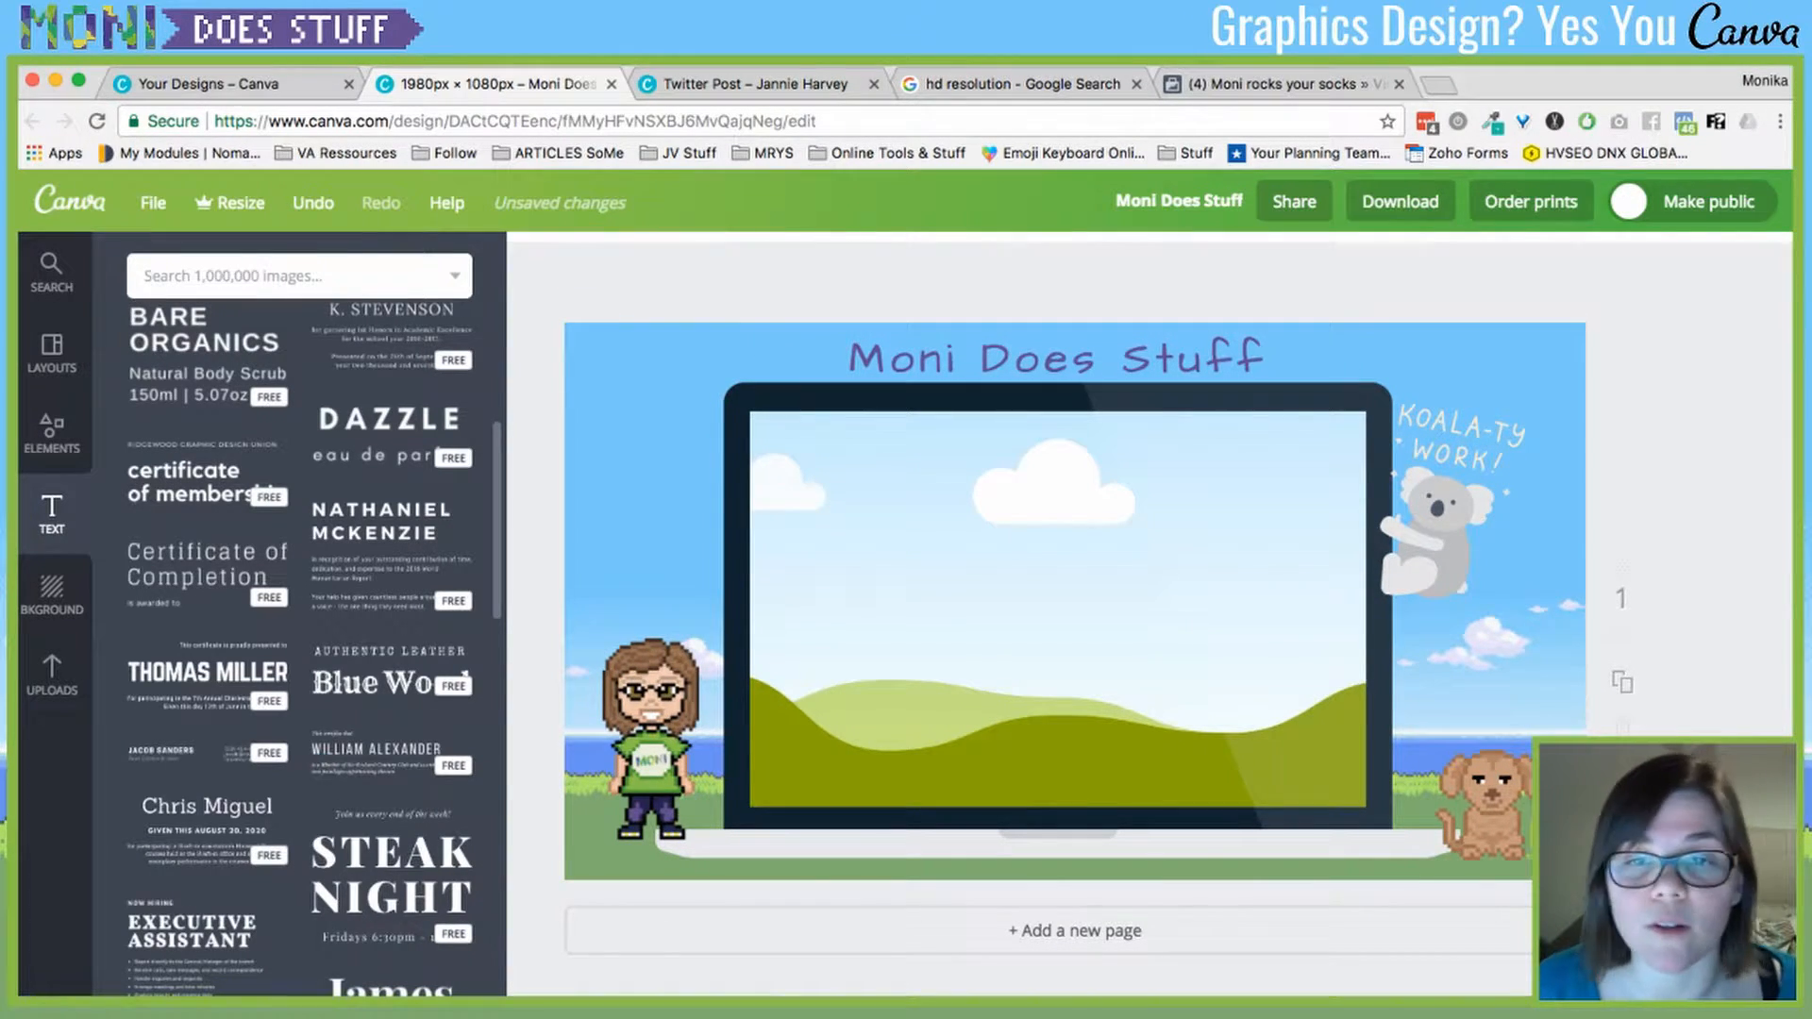
left_click(376, 752)
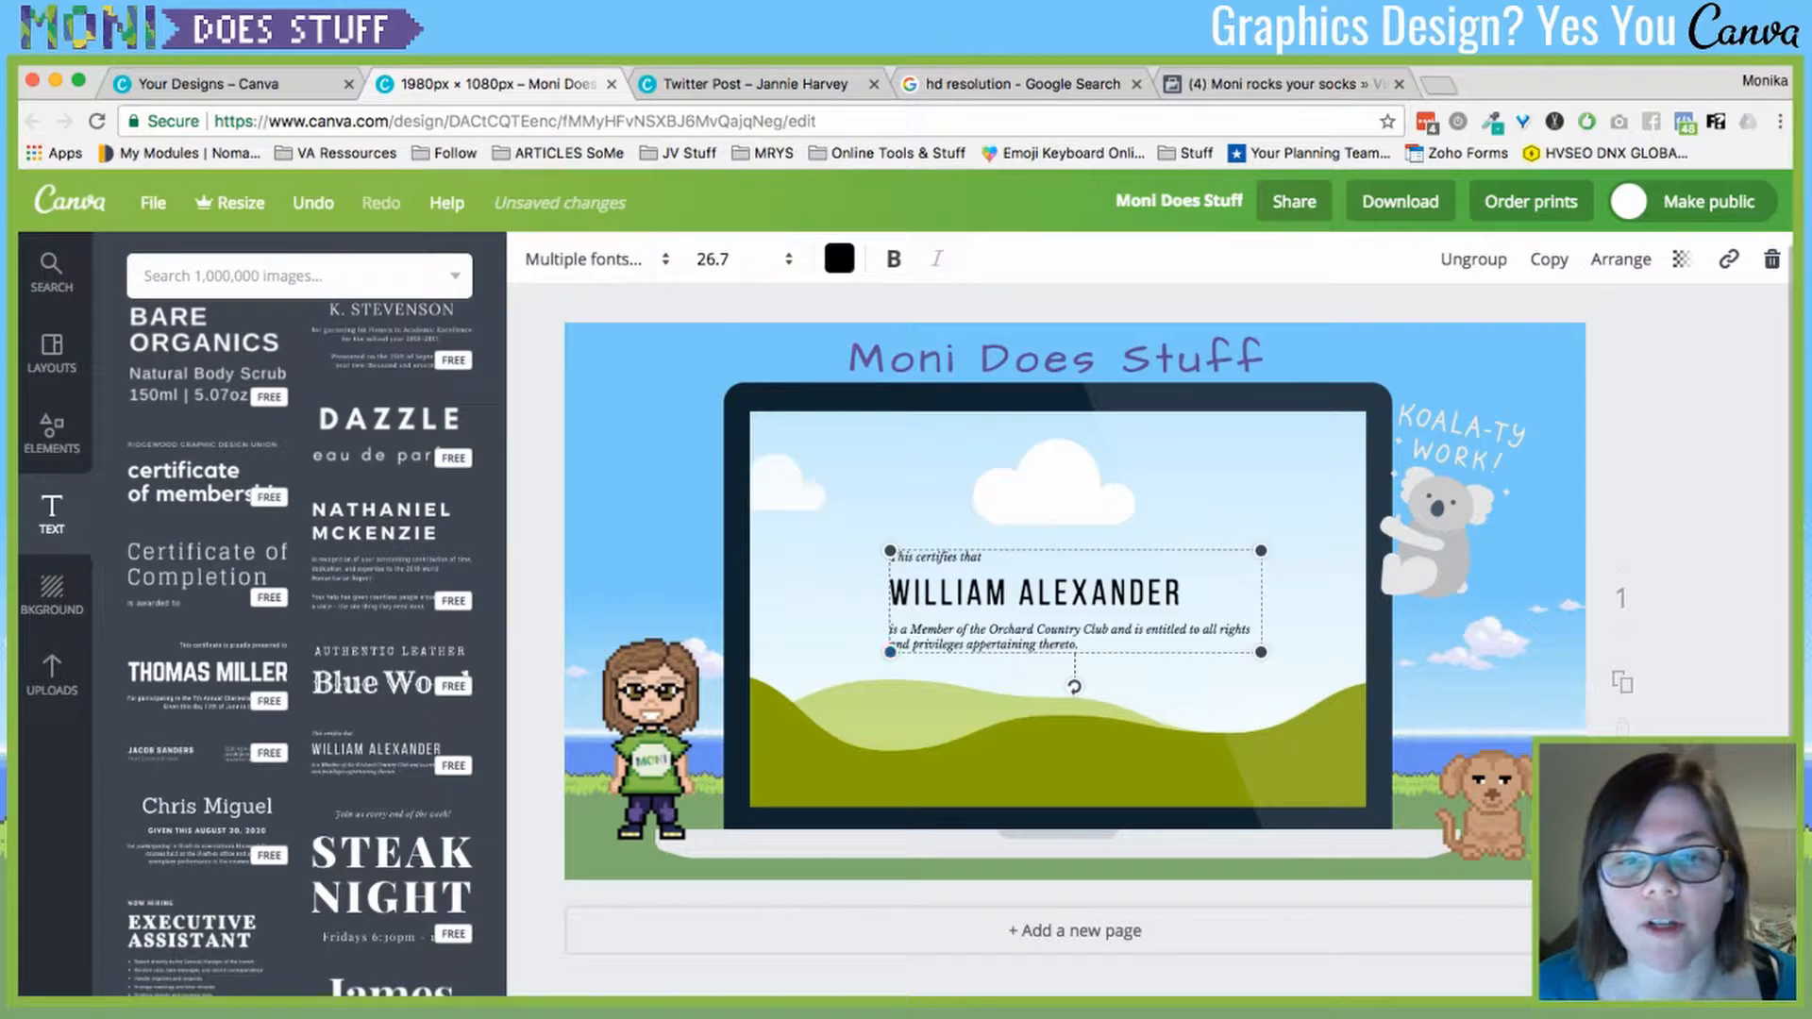
left_click_drag(1033, 595, 731, 388)
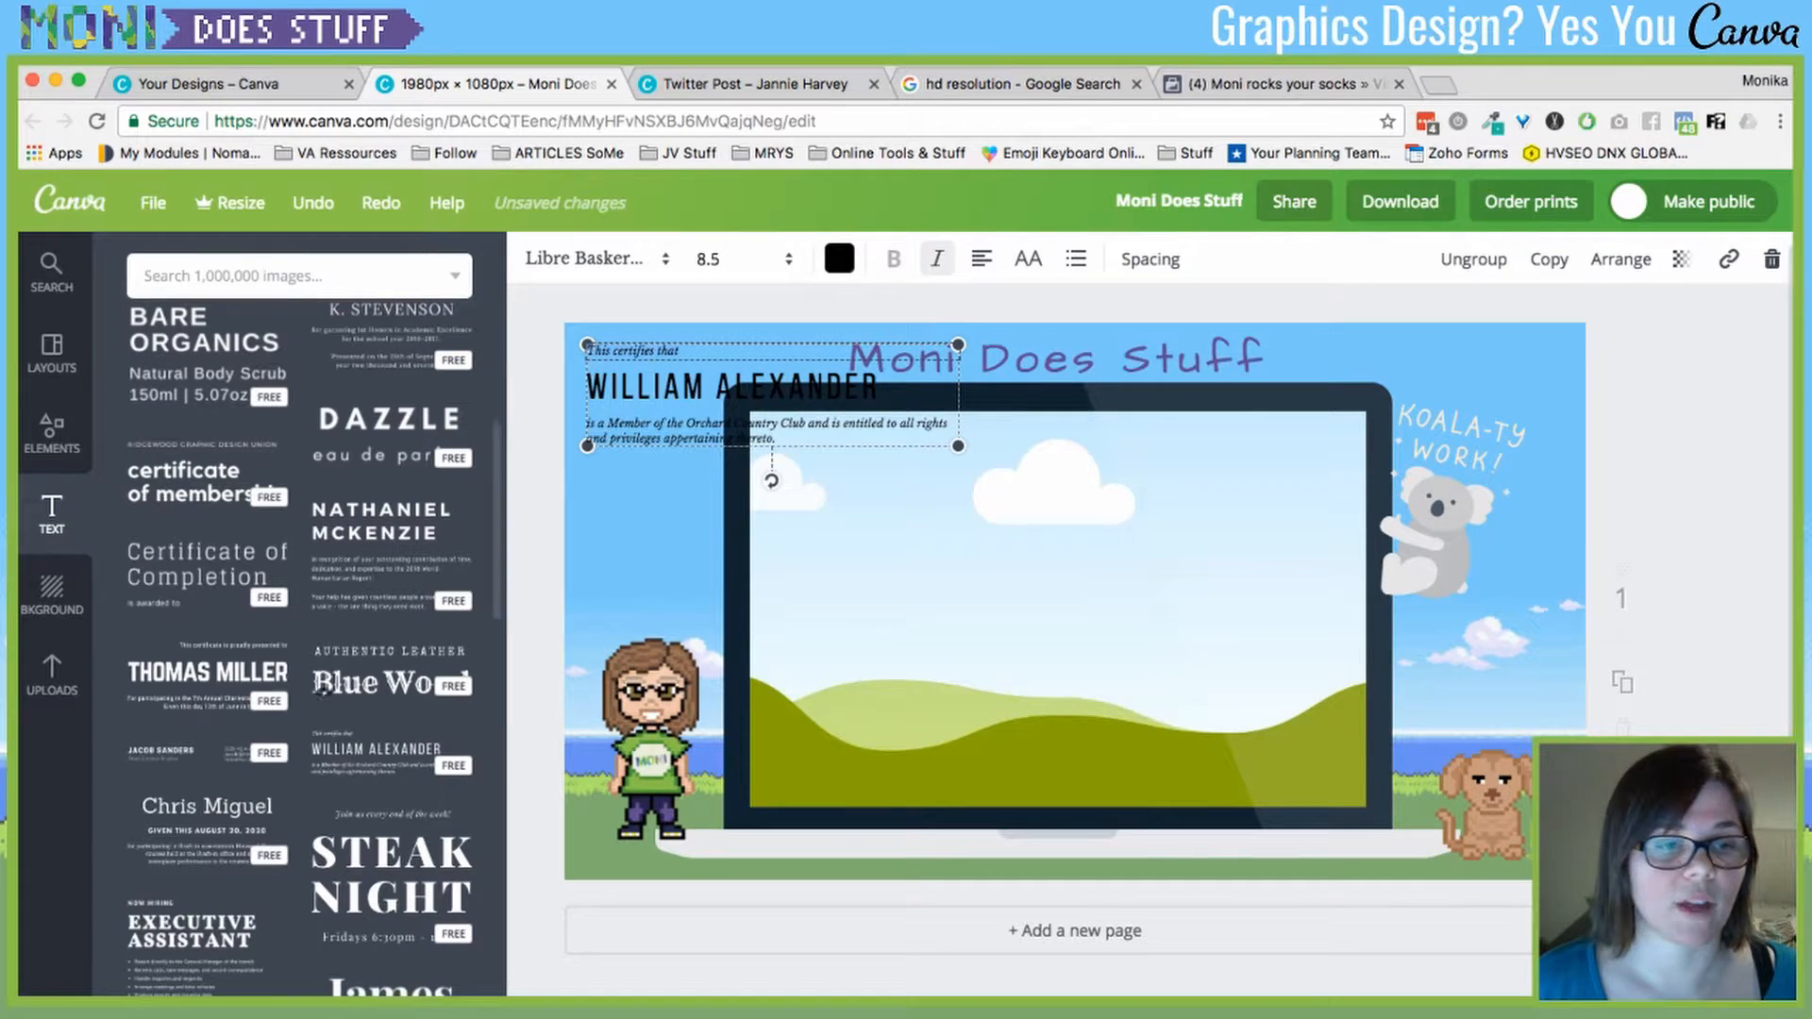
- Add the Authentic Leather / Blue Wood heading and enlarge it over the laptop screen
left_click(934, 401)
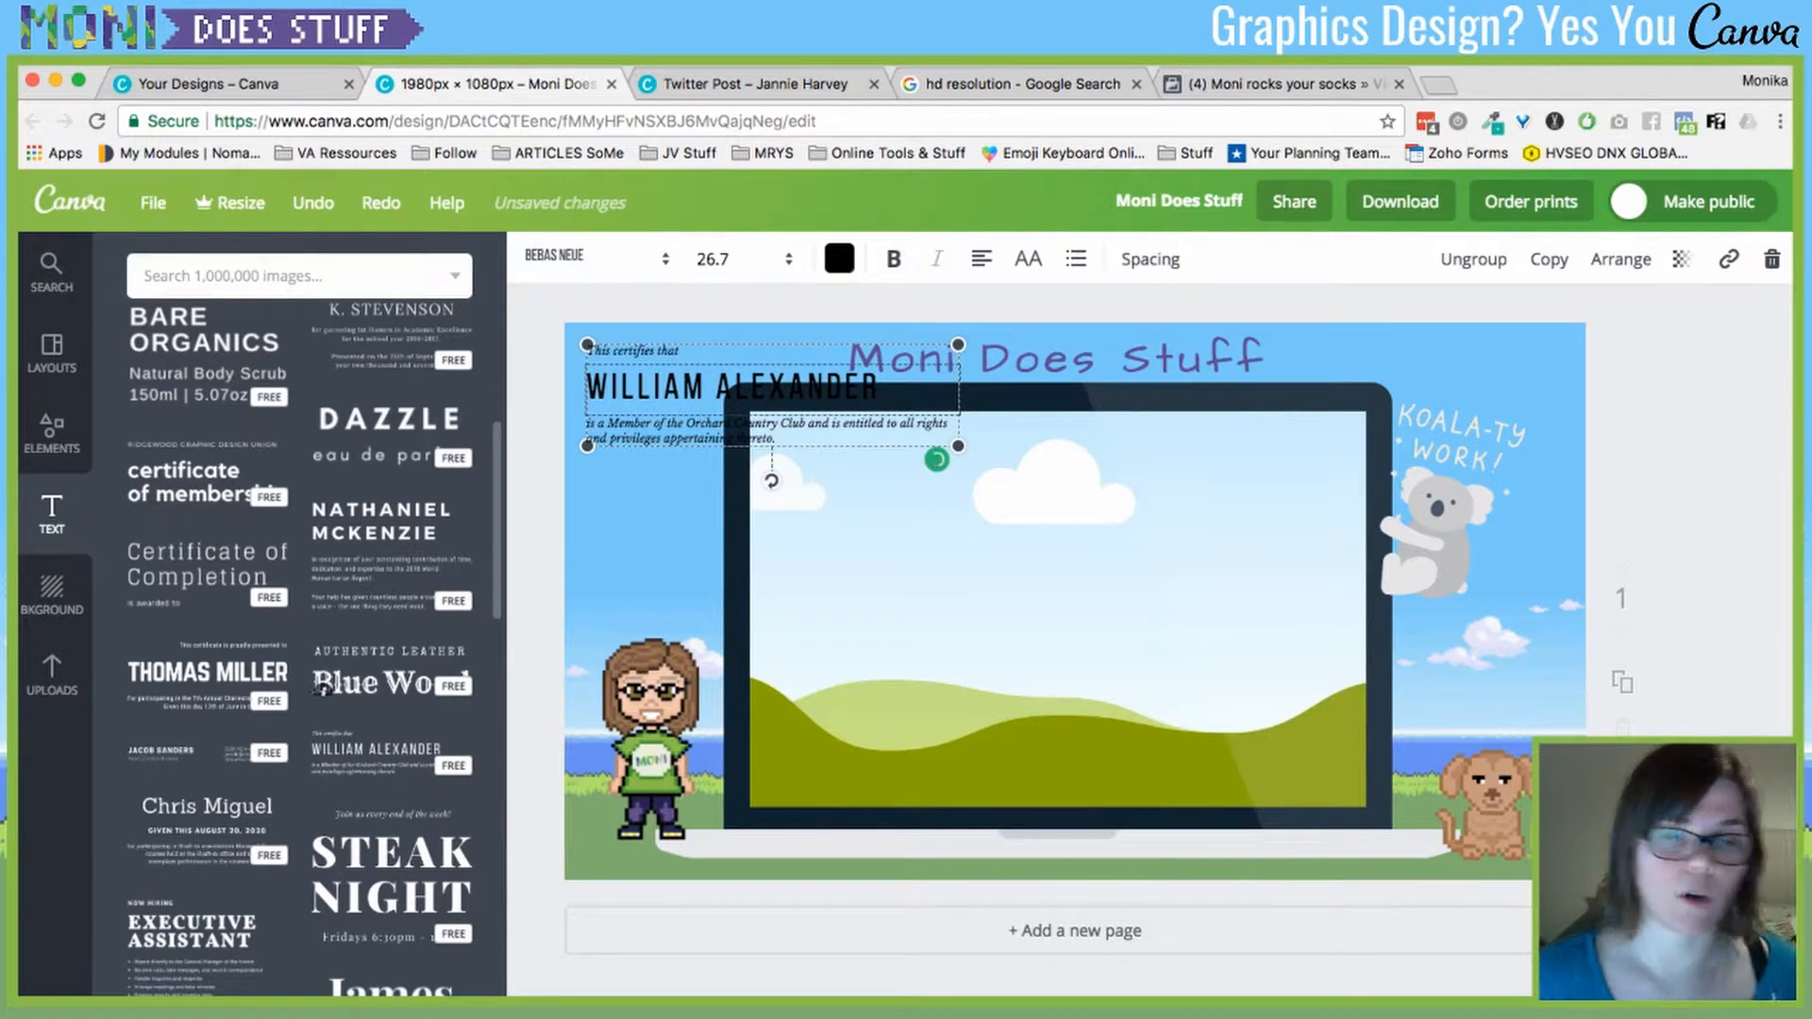
left_click(372, 678)
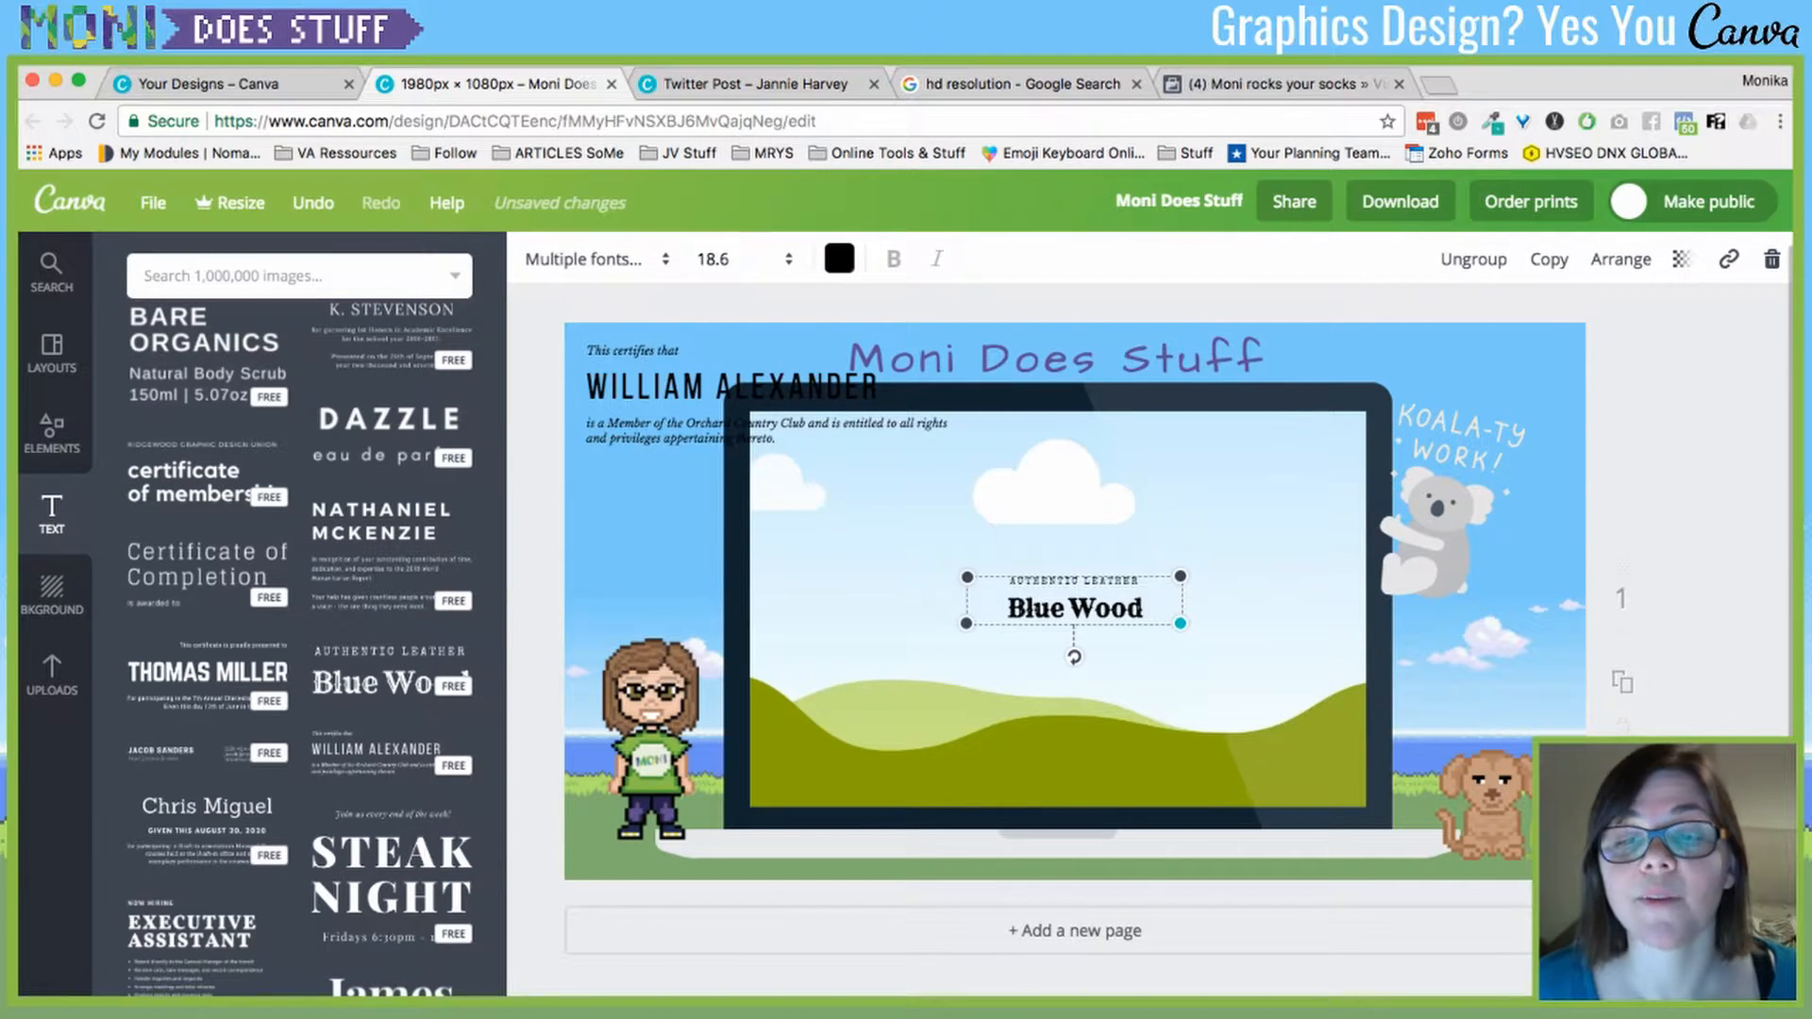
left_click_drag(1180, 624, 994, 585)
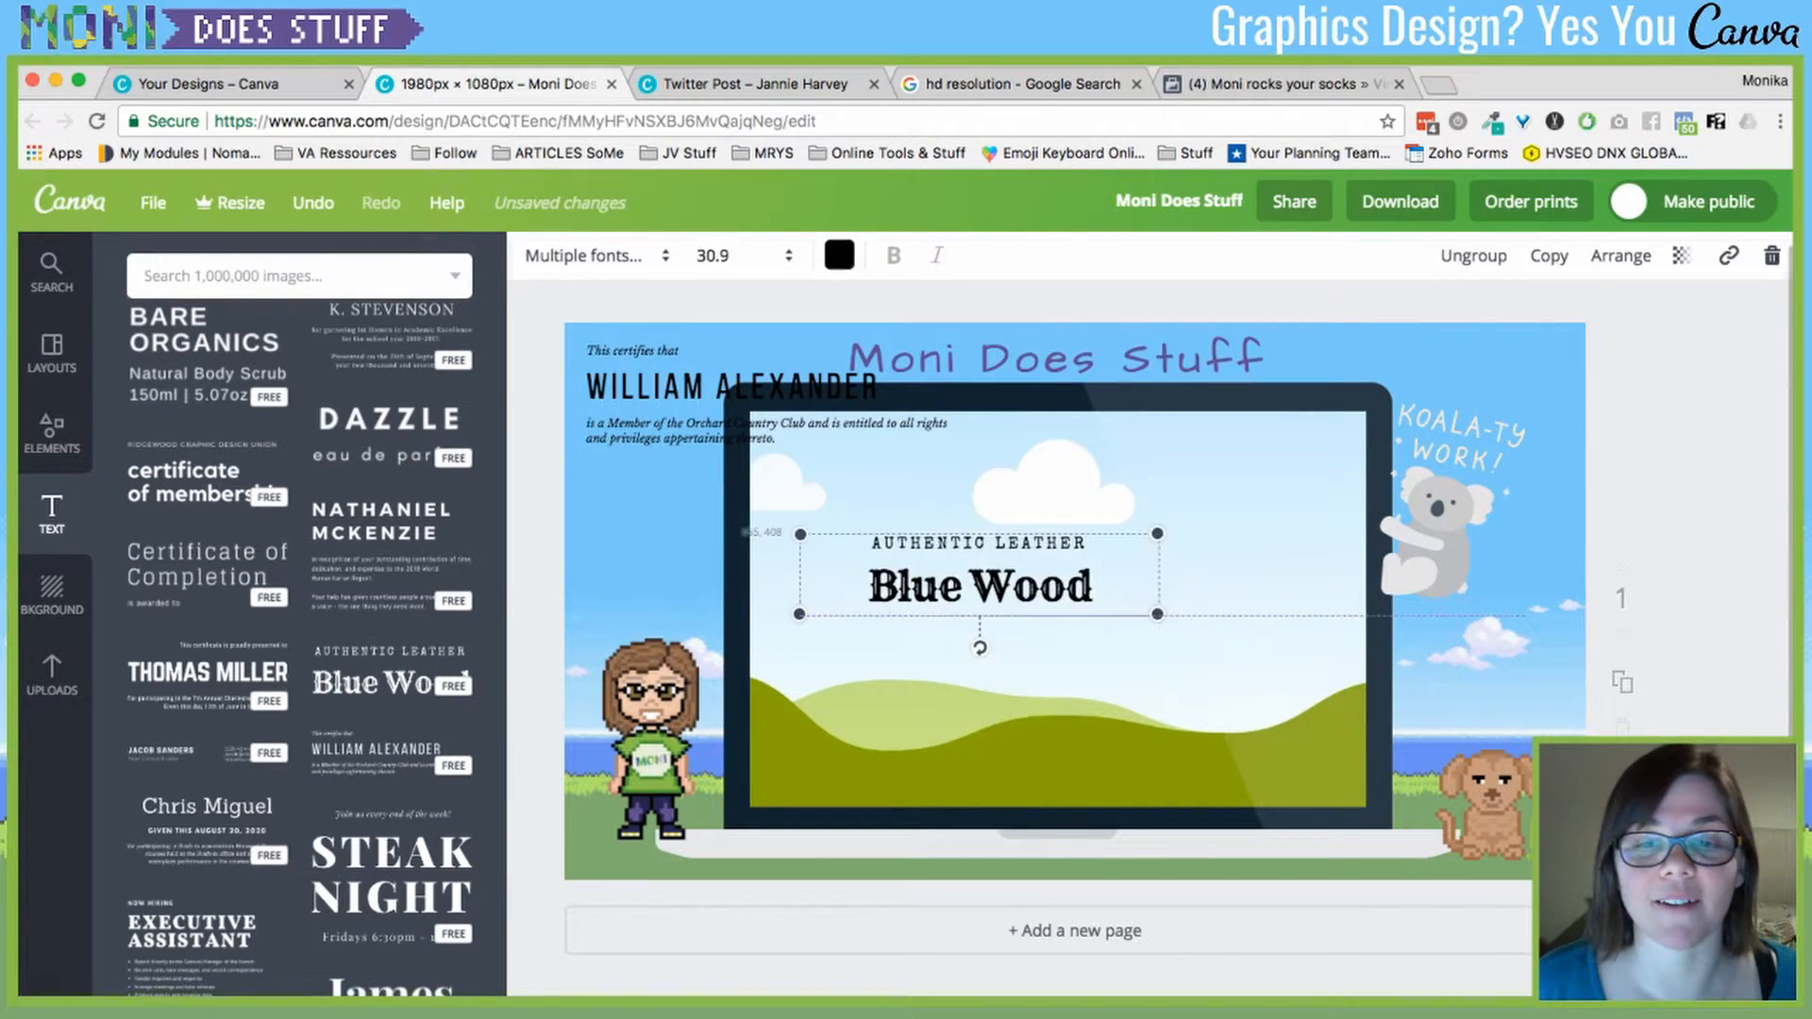
left_click_drag(1157, 614, 1322, 653)
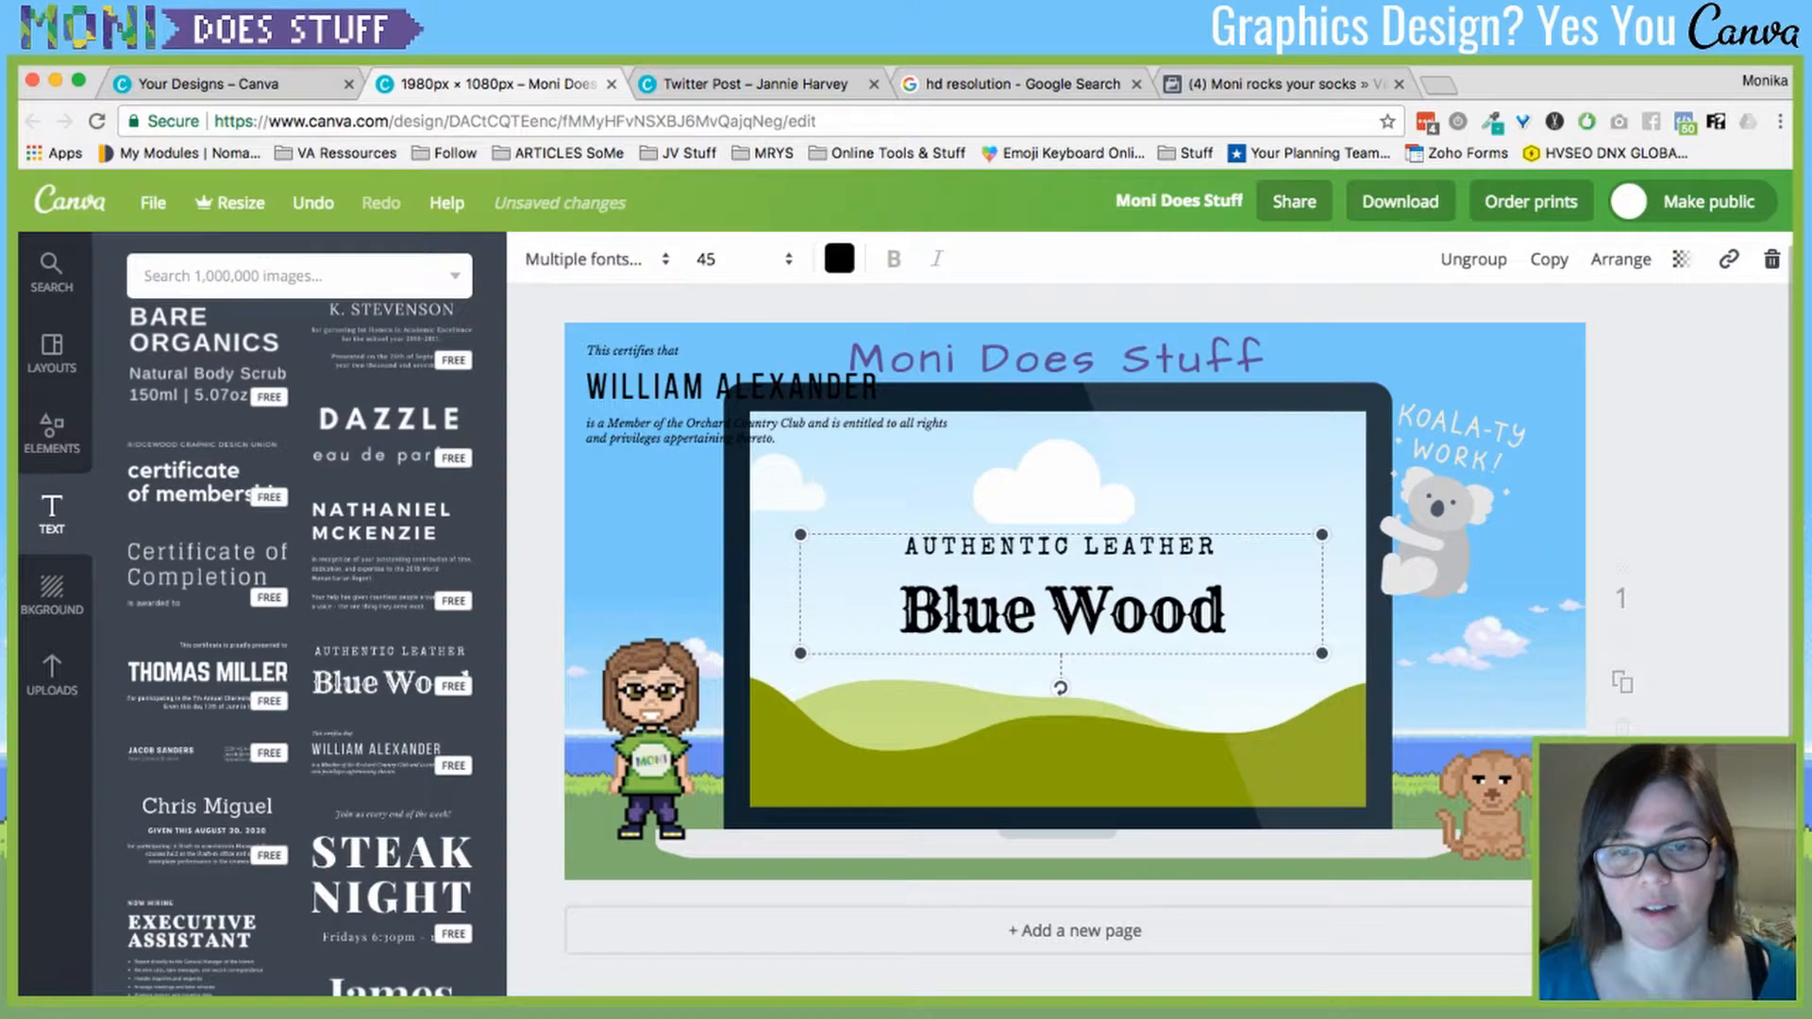
double_click(1141, 617)
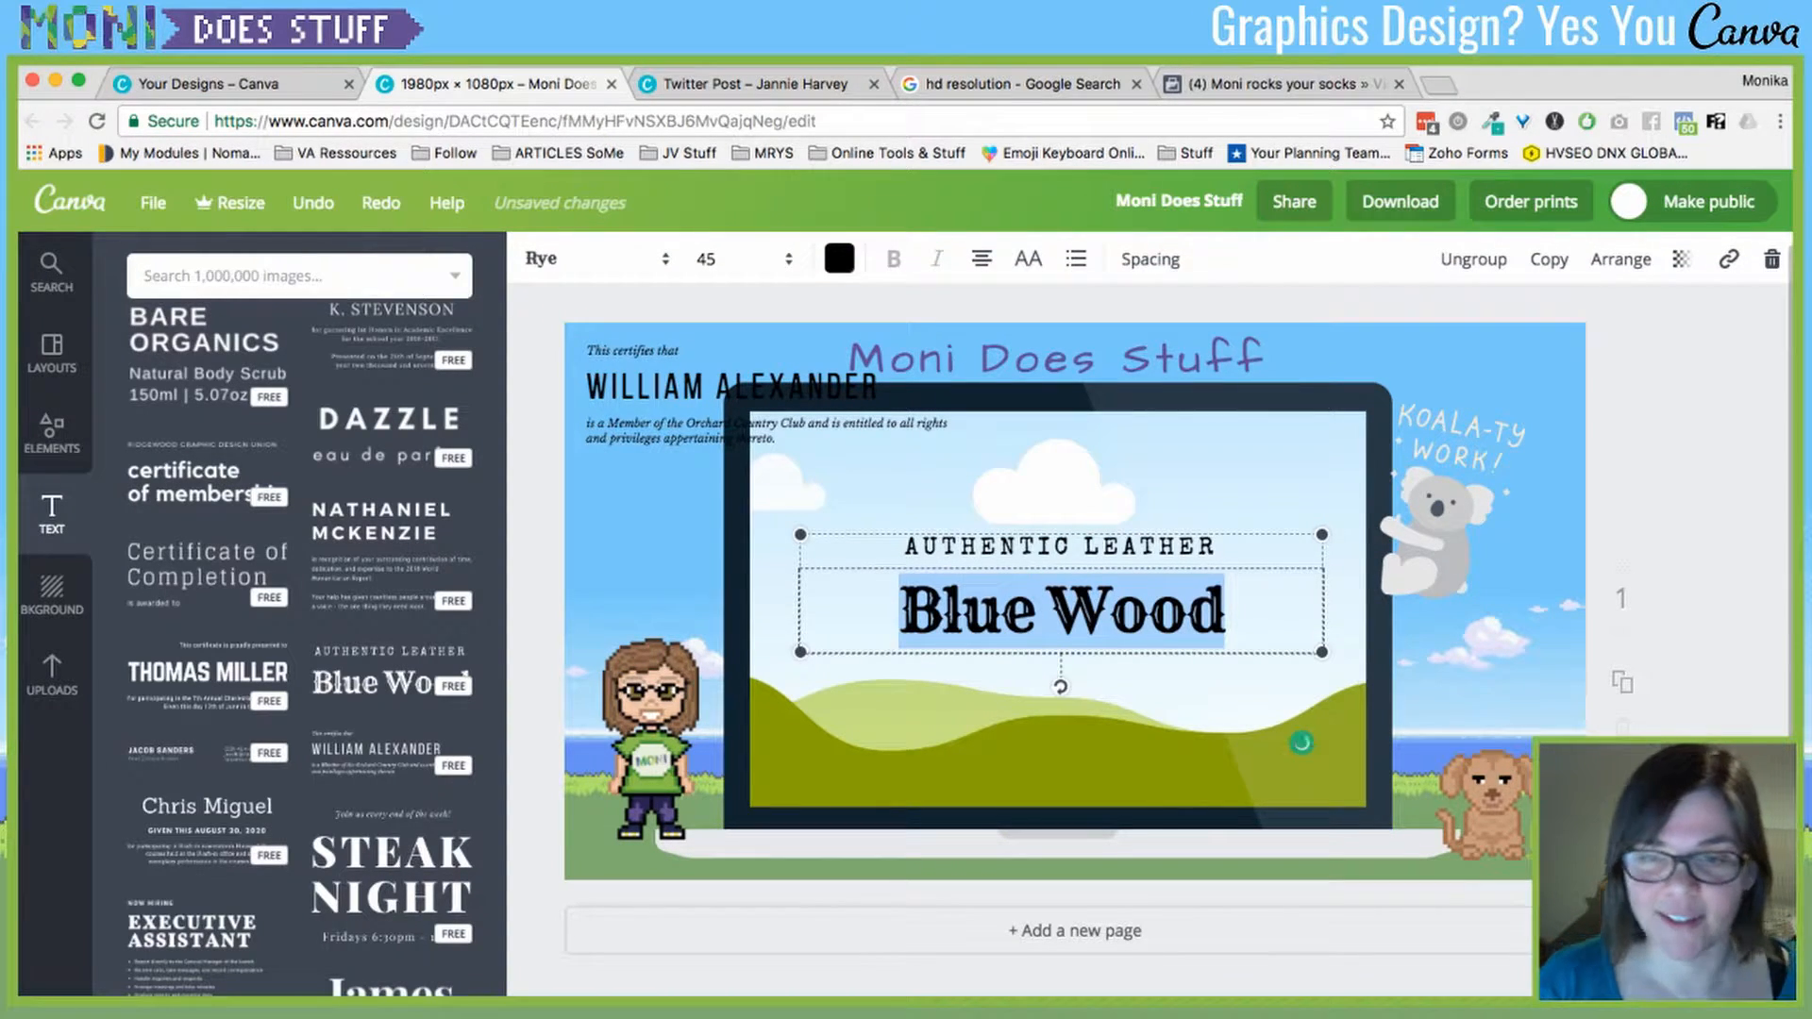
- Replace 'Blue Wood' with 'Moon Bar' and the tagline with 'WE MAKE MOONSHINE!'
type("Moon Bar")
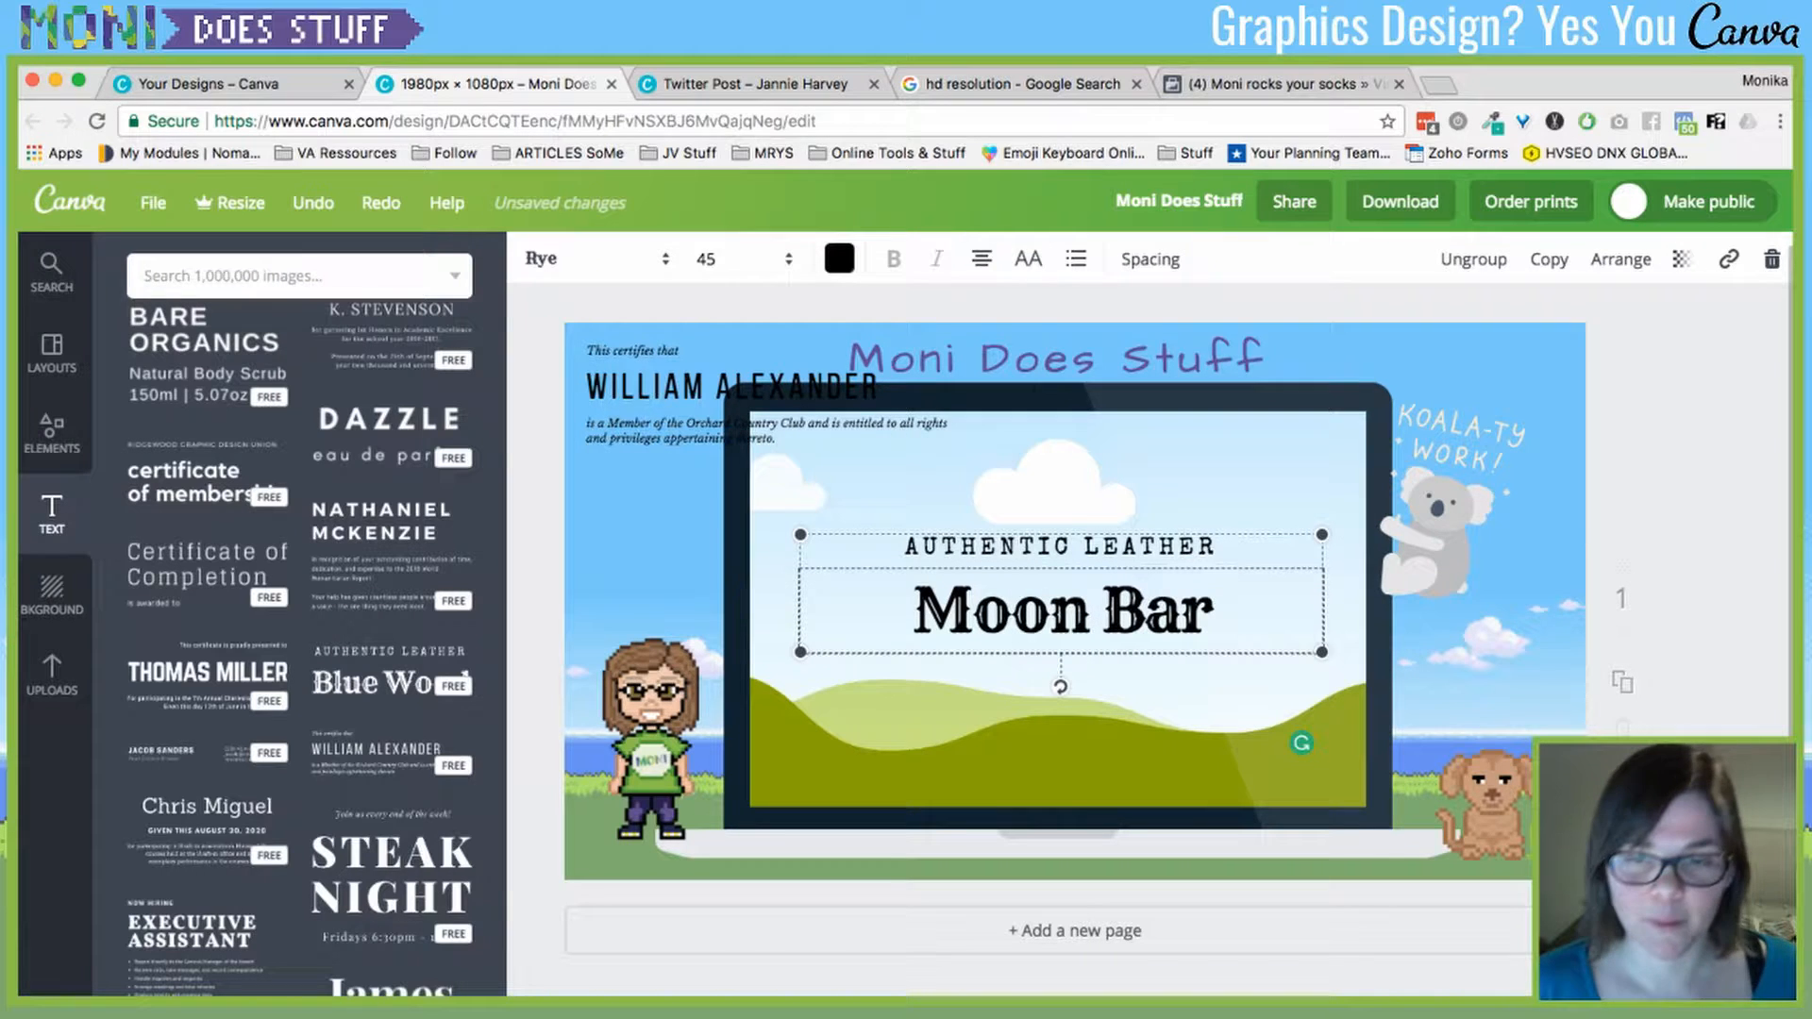
triple_click(1059, 546)
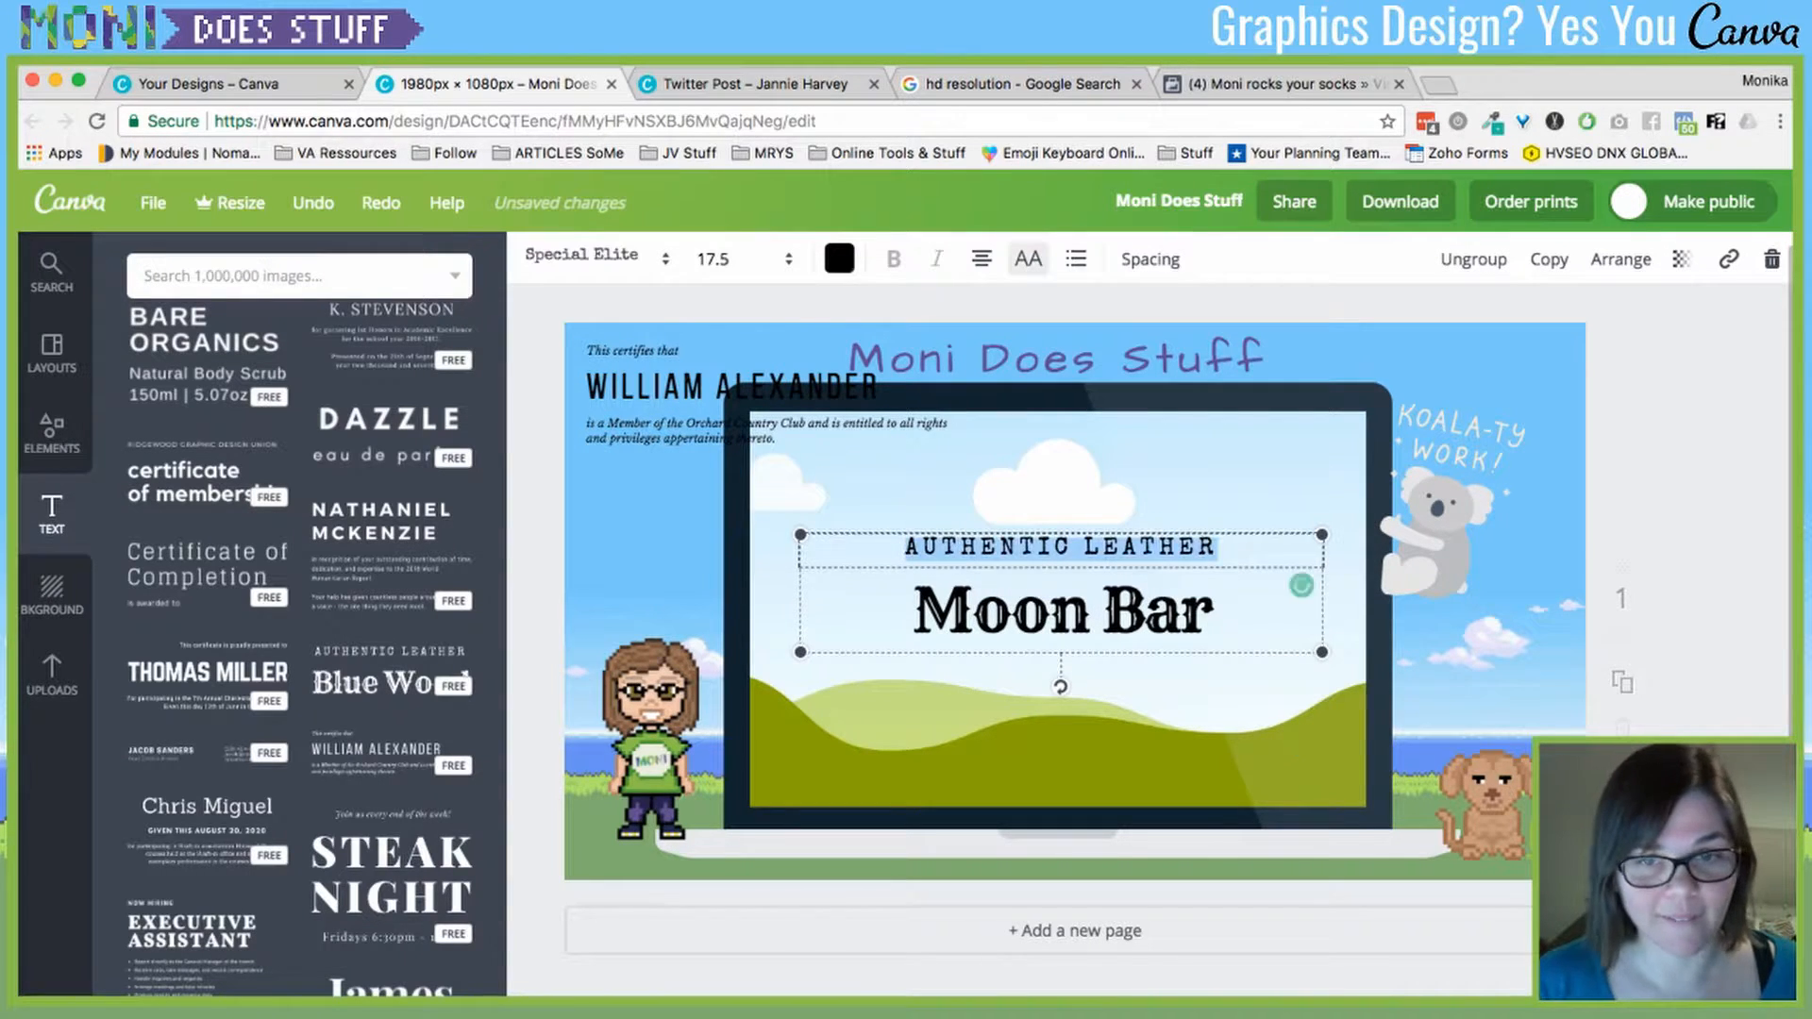
type("WE MAKE ;O")
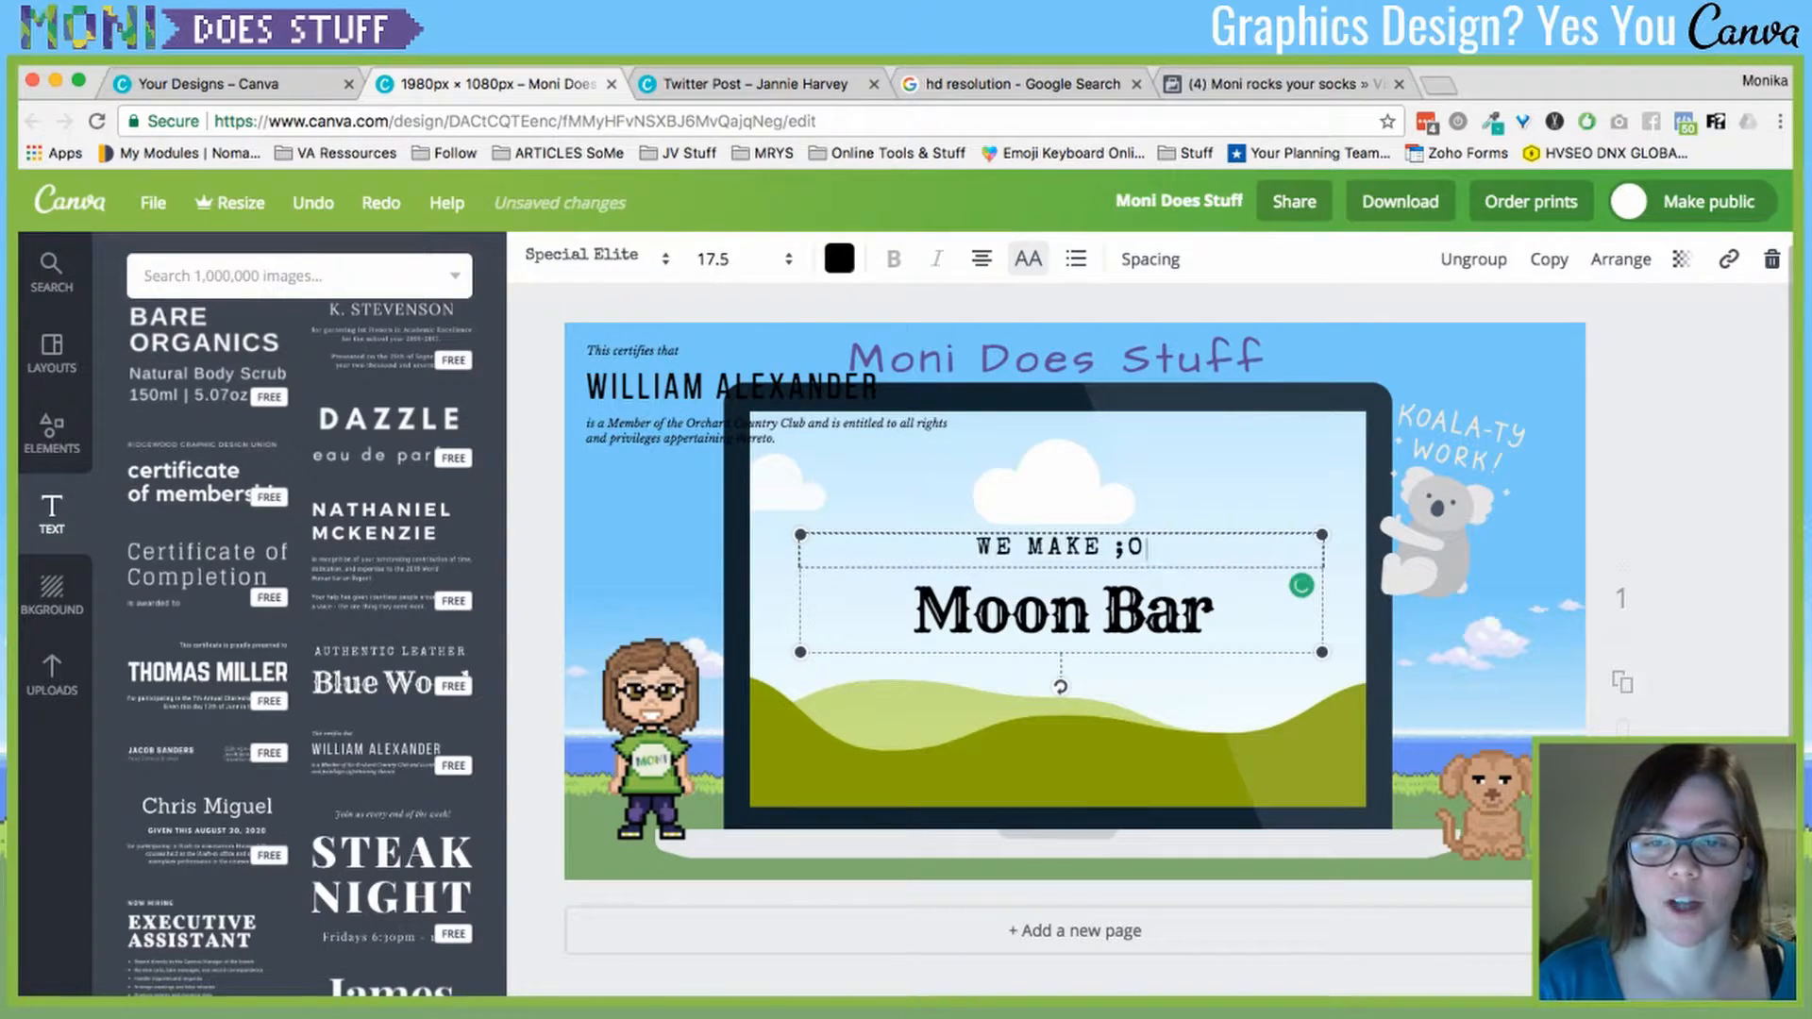
type("ONSHINE!")
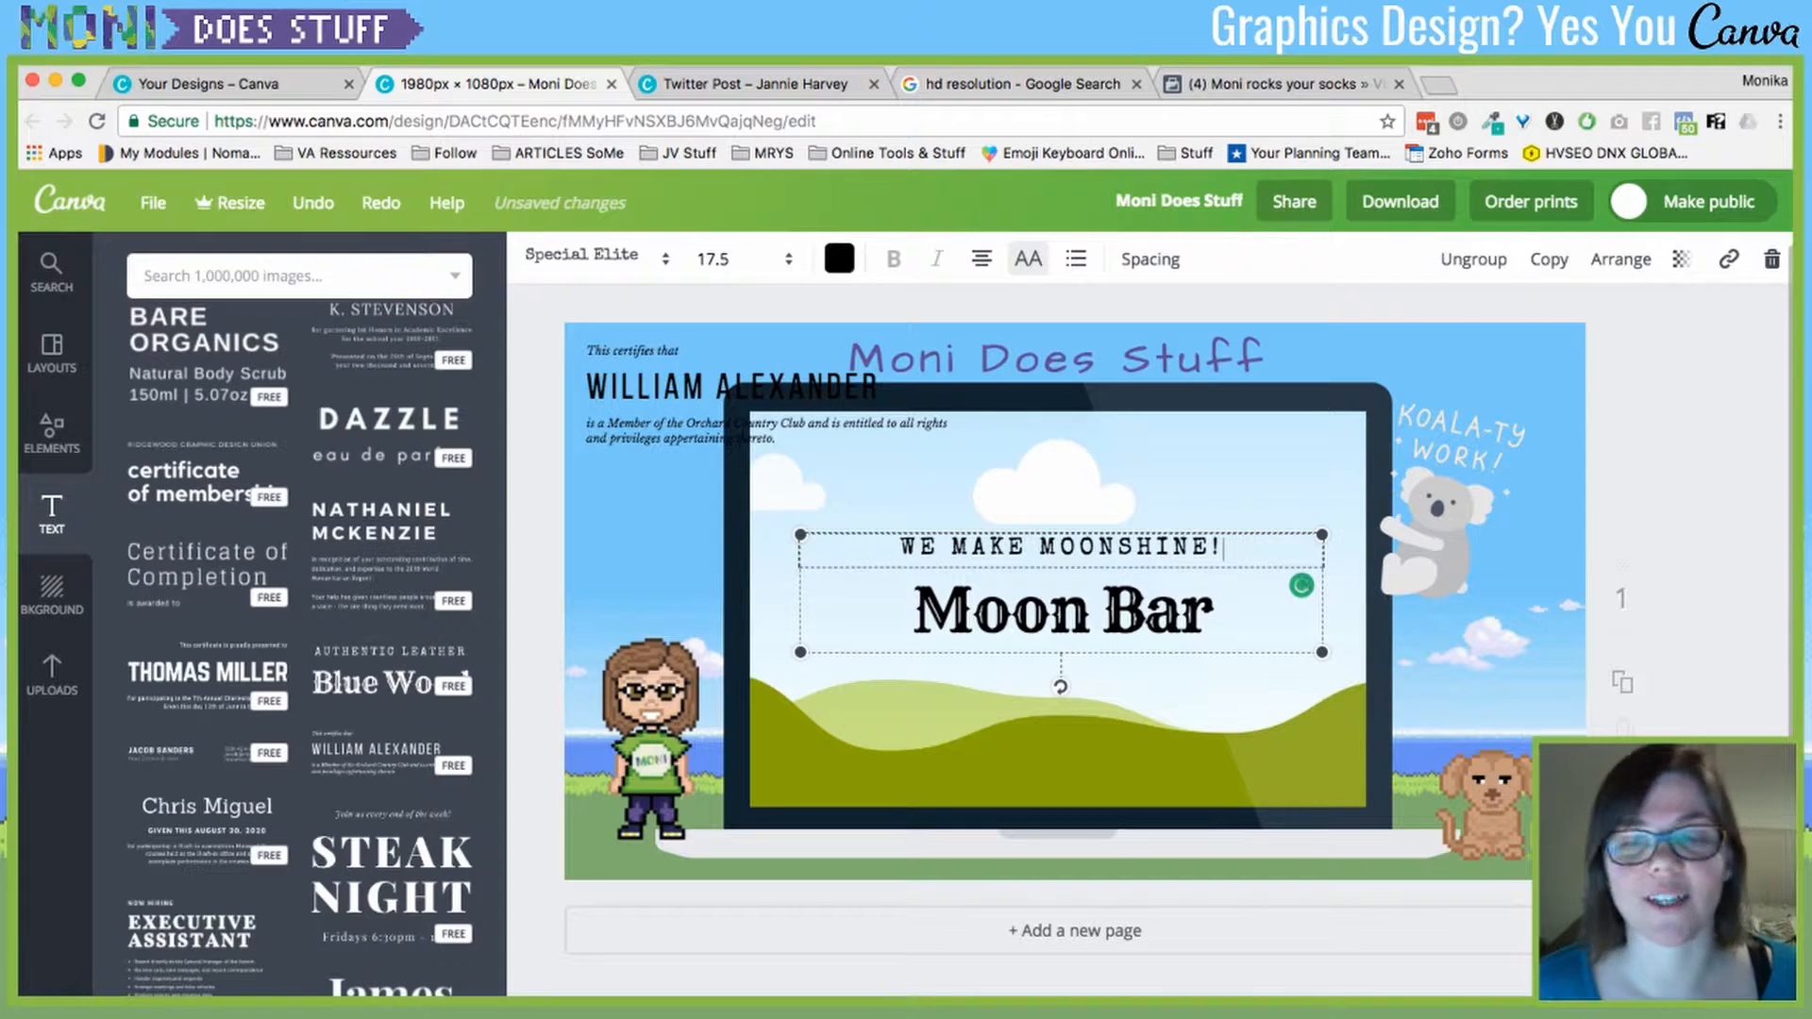
key("Escape")
- Delete the Moni Does Stuff title from the page
left_click(924, 429)
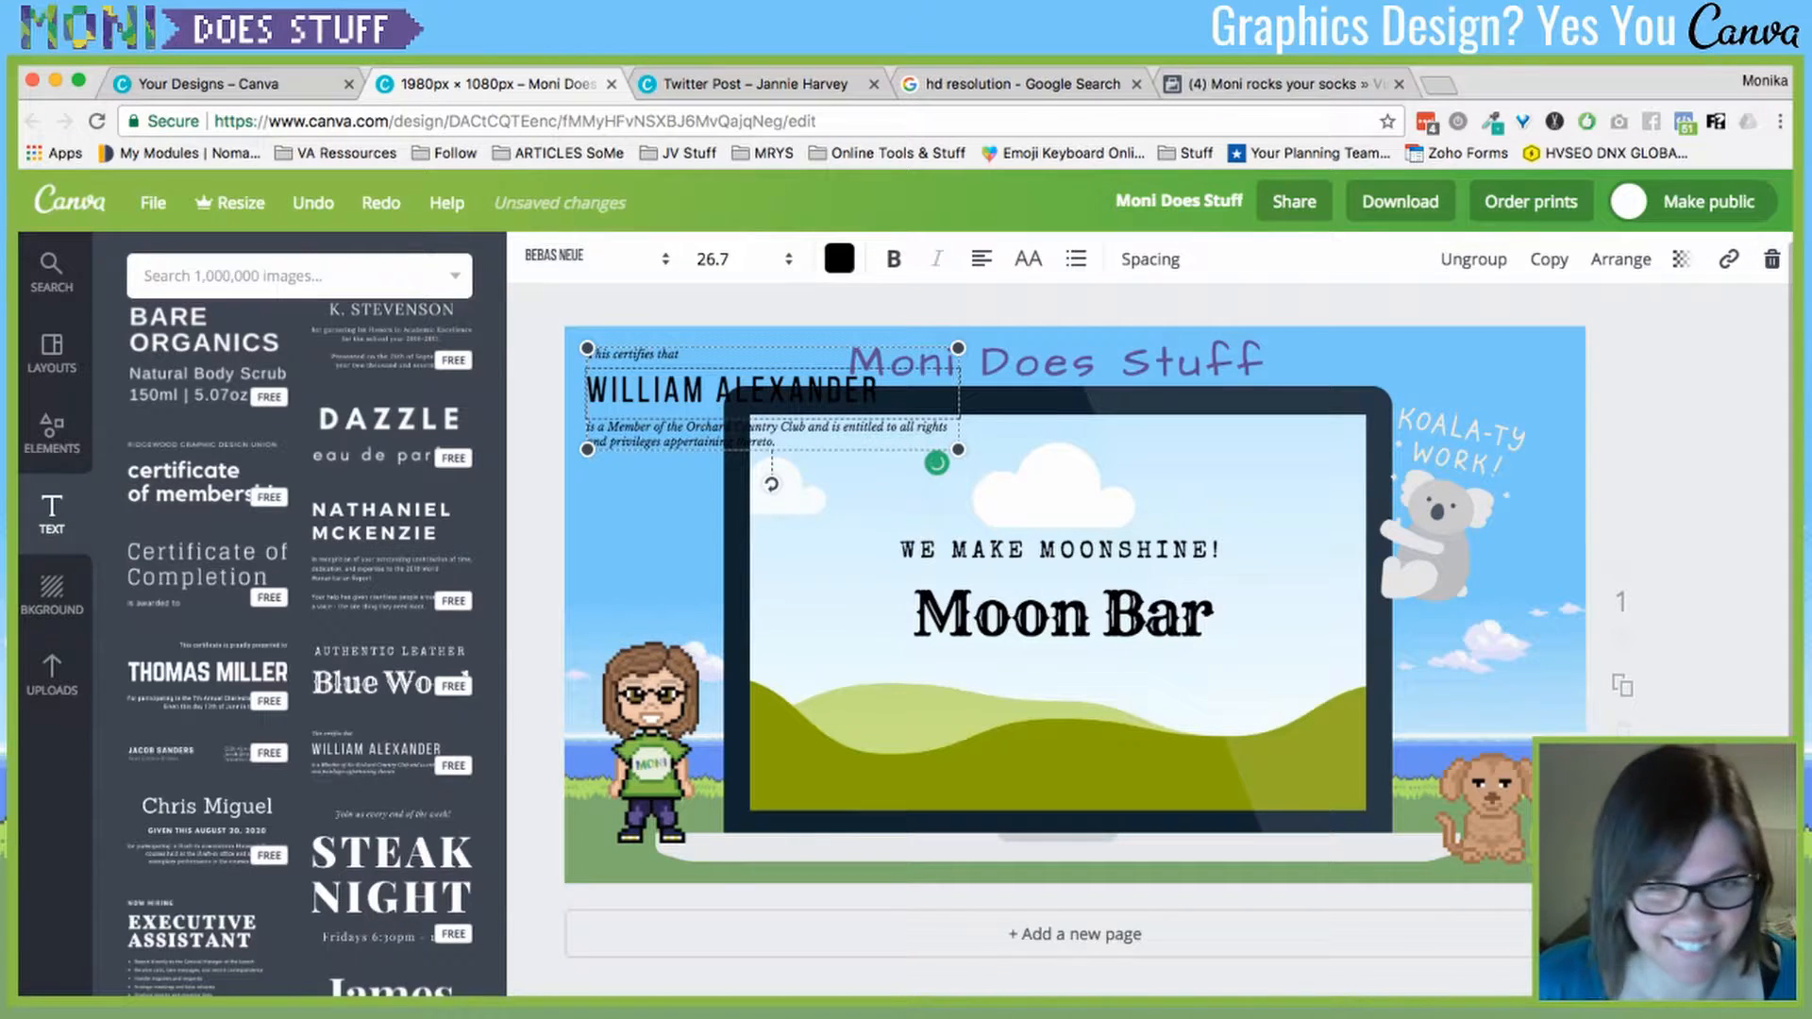
left_click(944, 366)
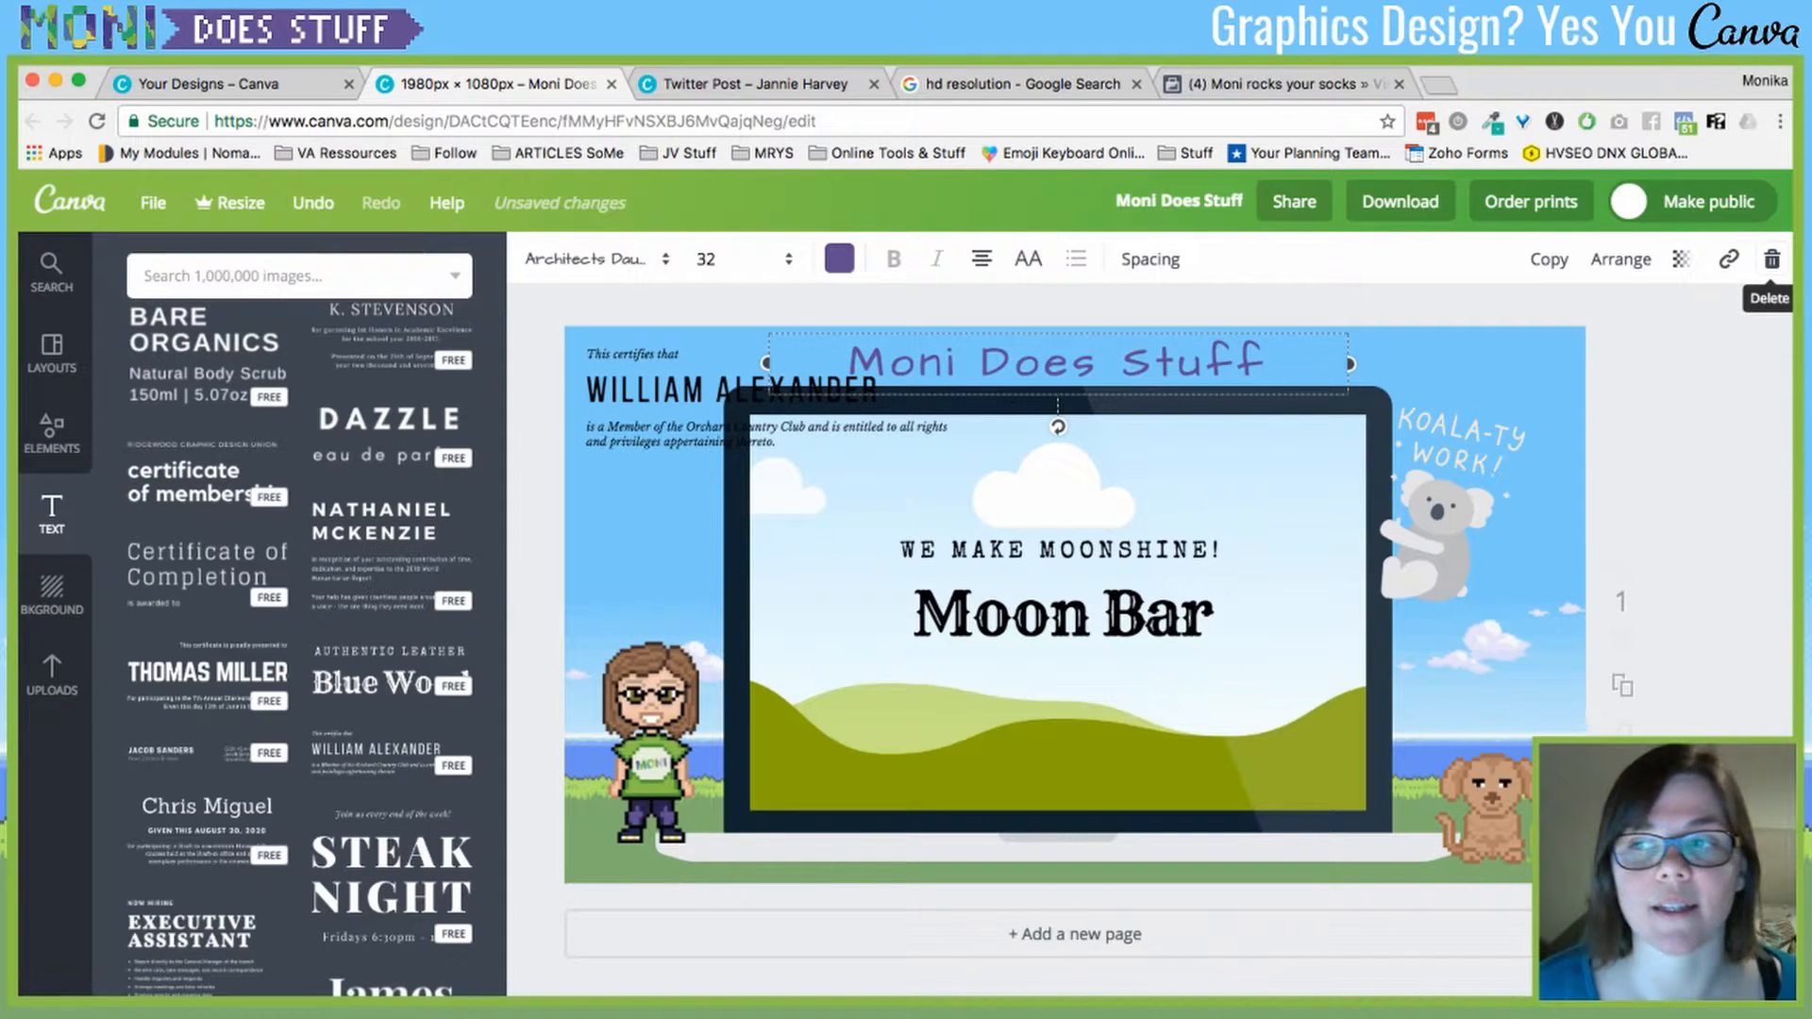
left_click(1771, 259)
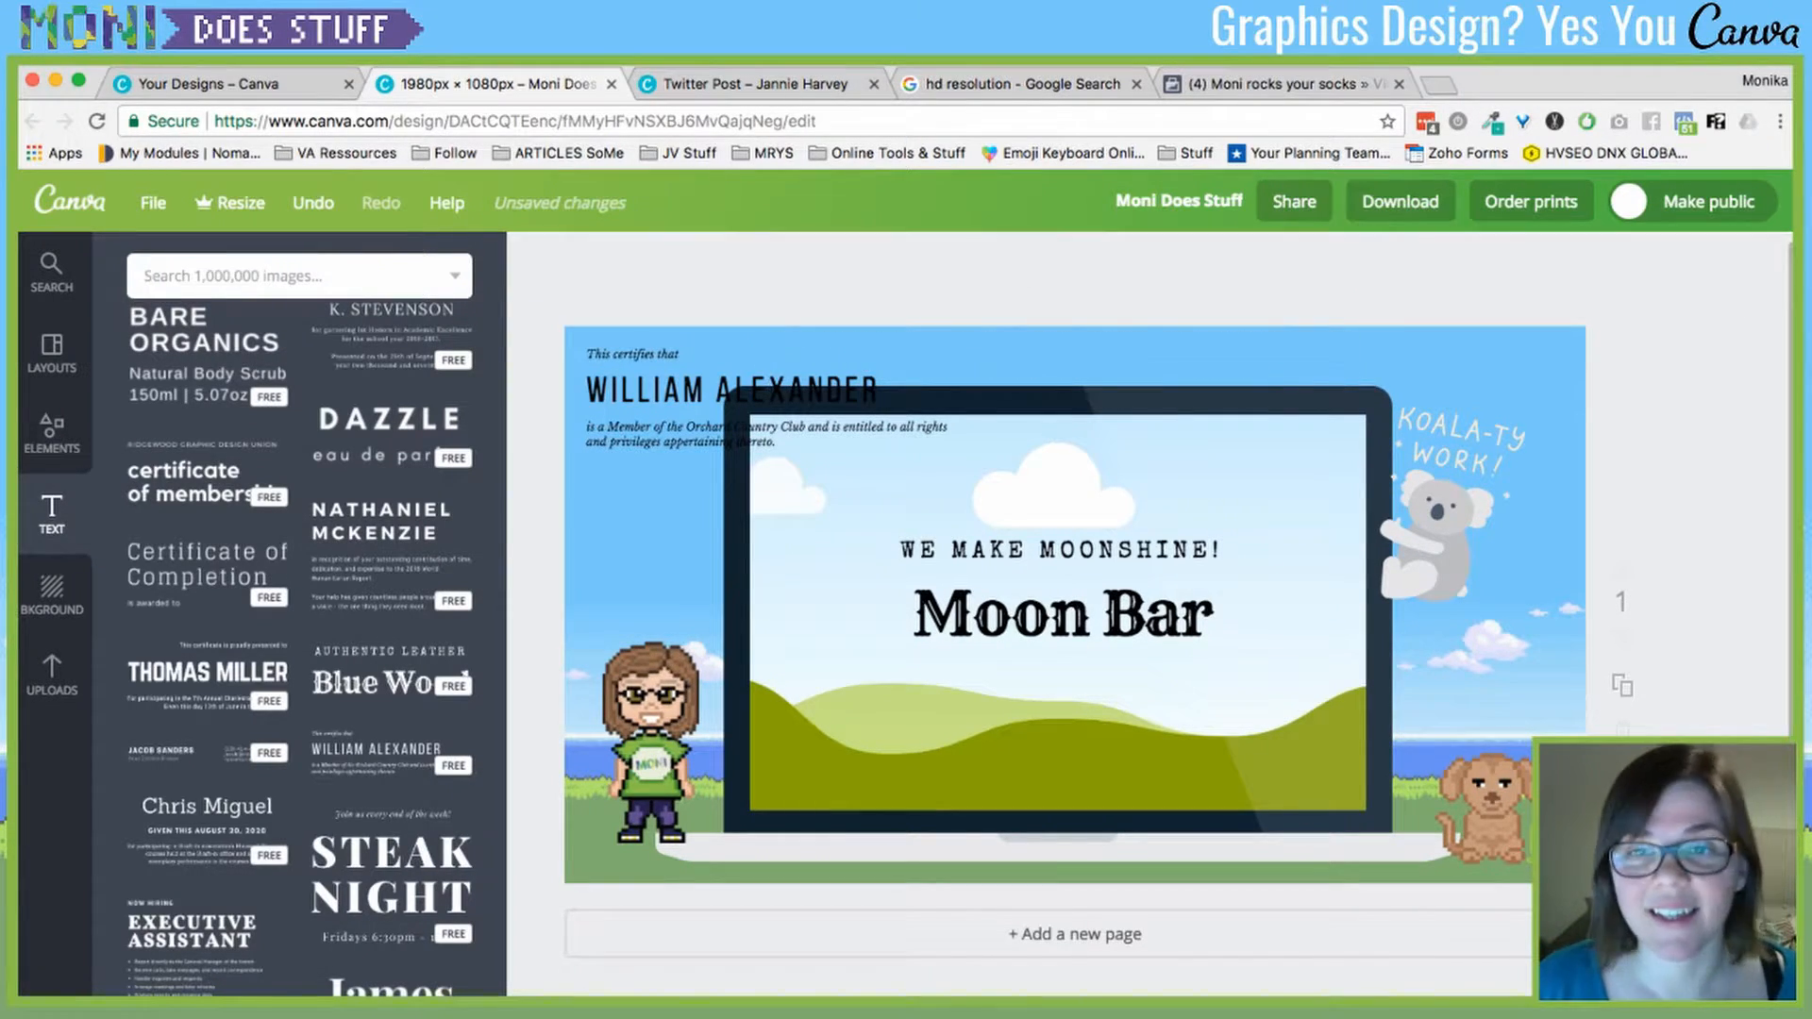
- Undo an accidental move of the tagline within the Moon Bar heading group
left_click(914, 615)
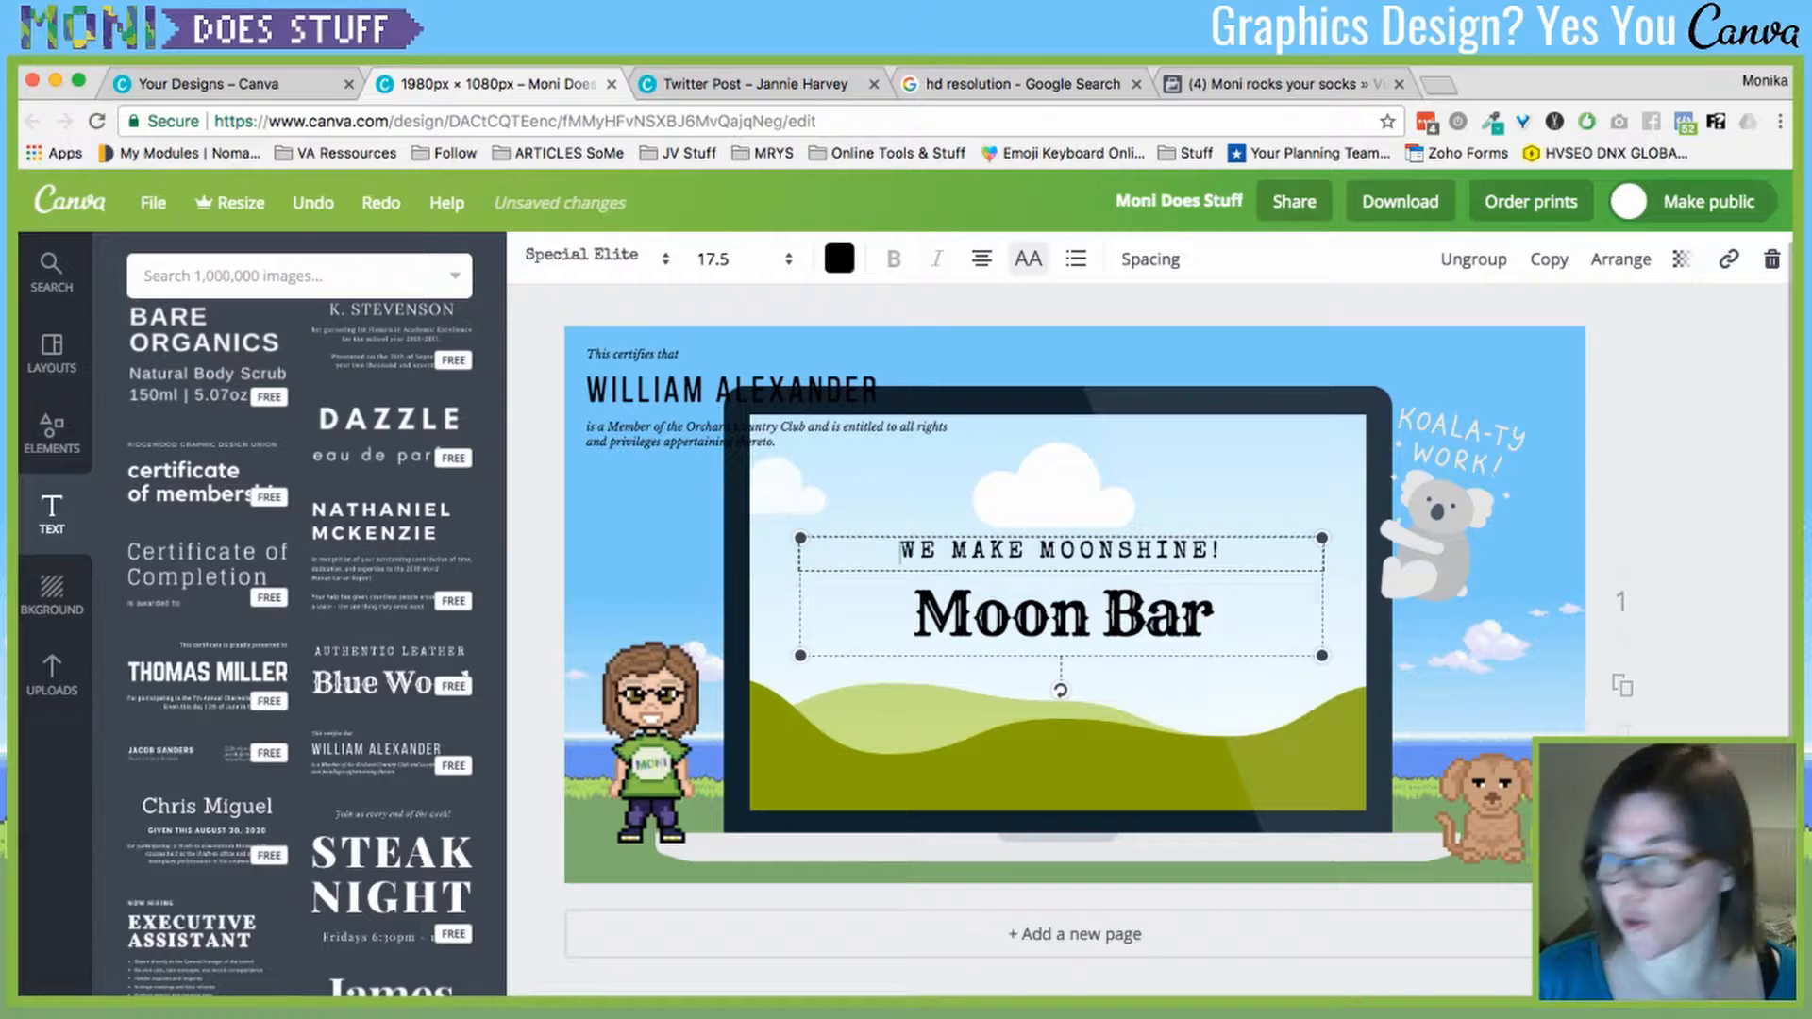
key("Up")
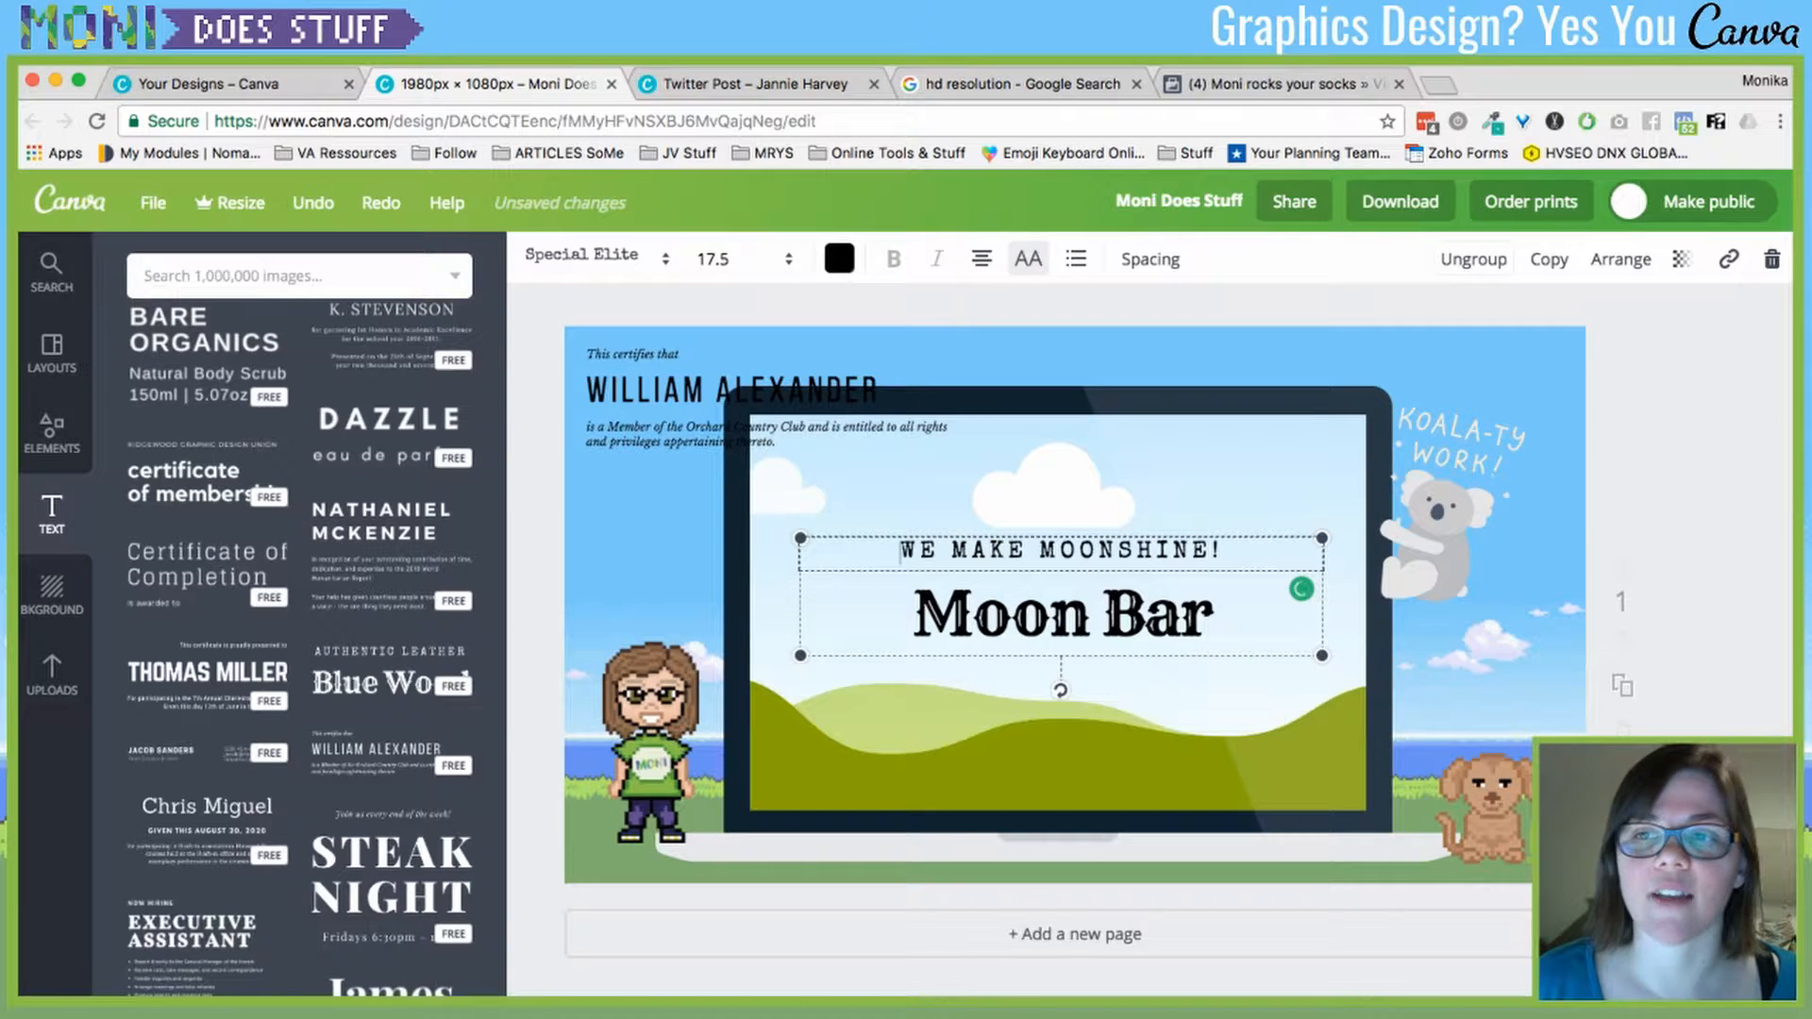
key("Escape")
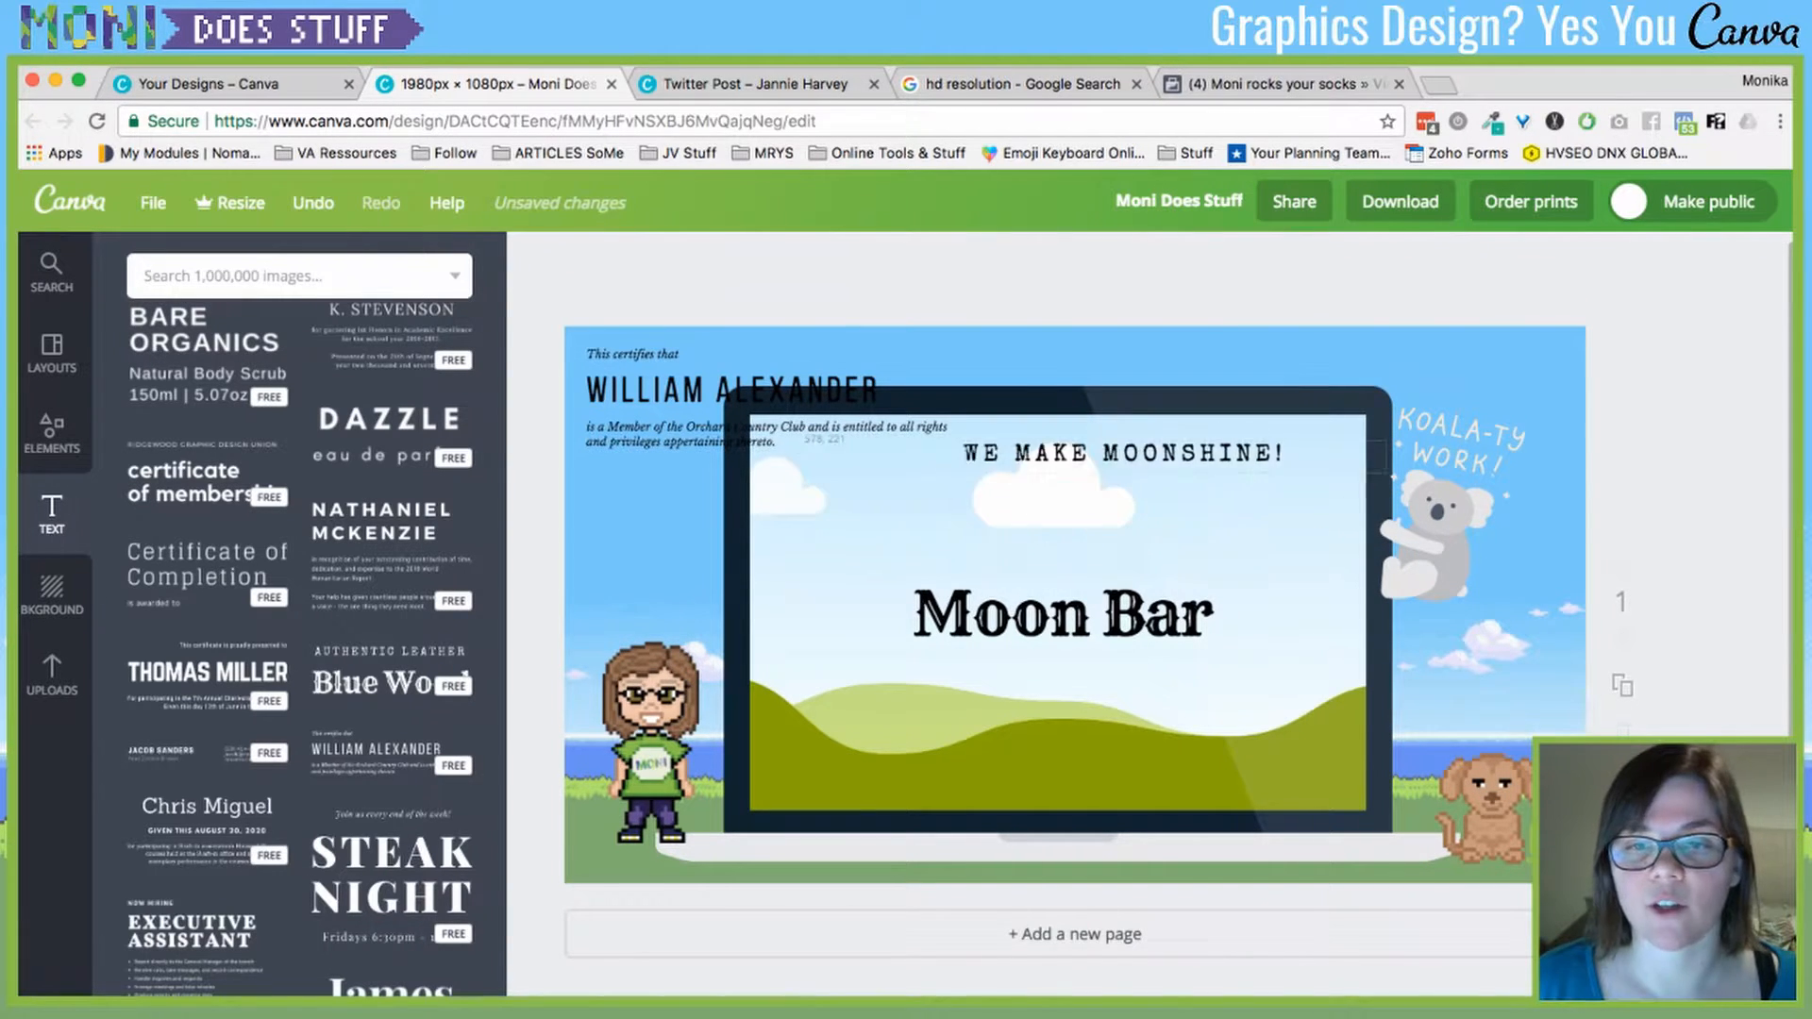
key("ctrl+z")
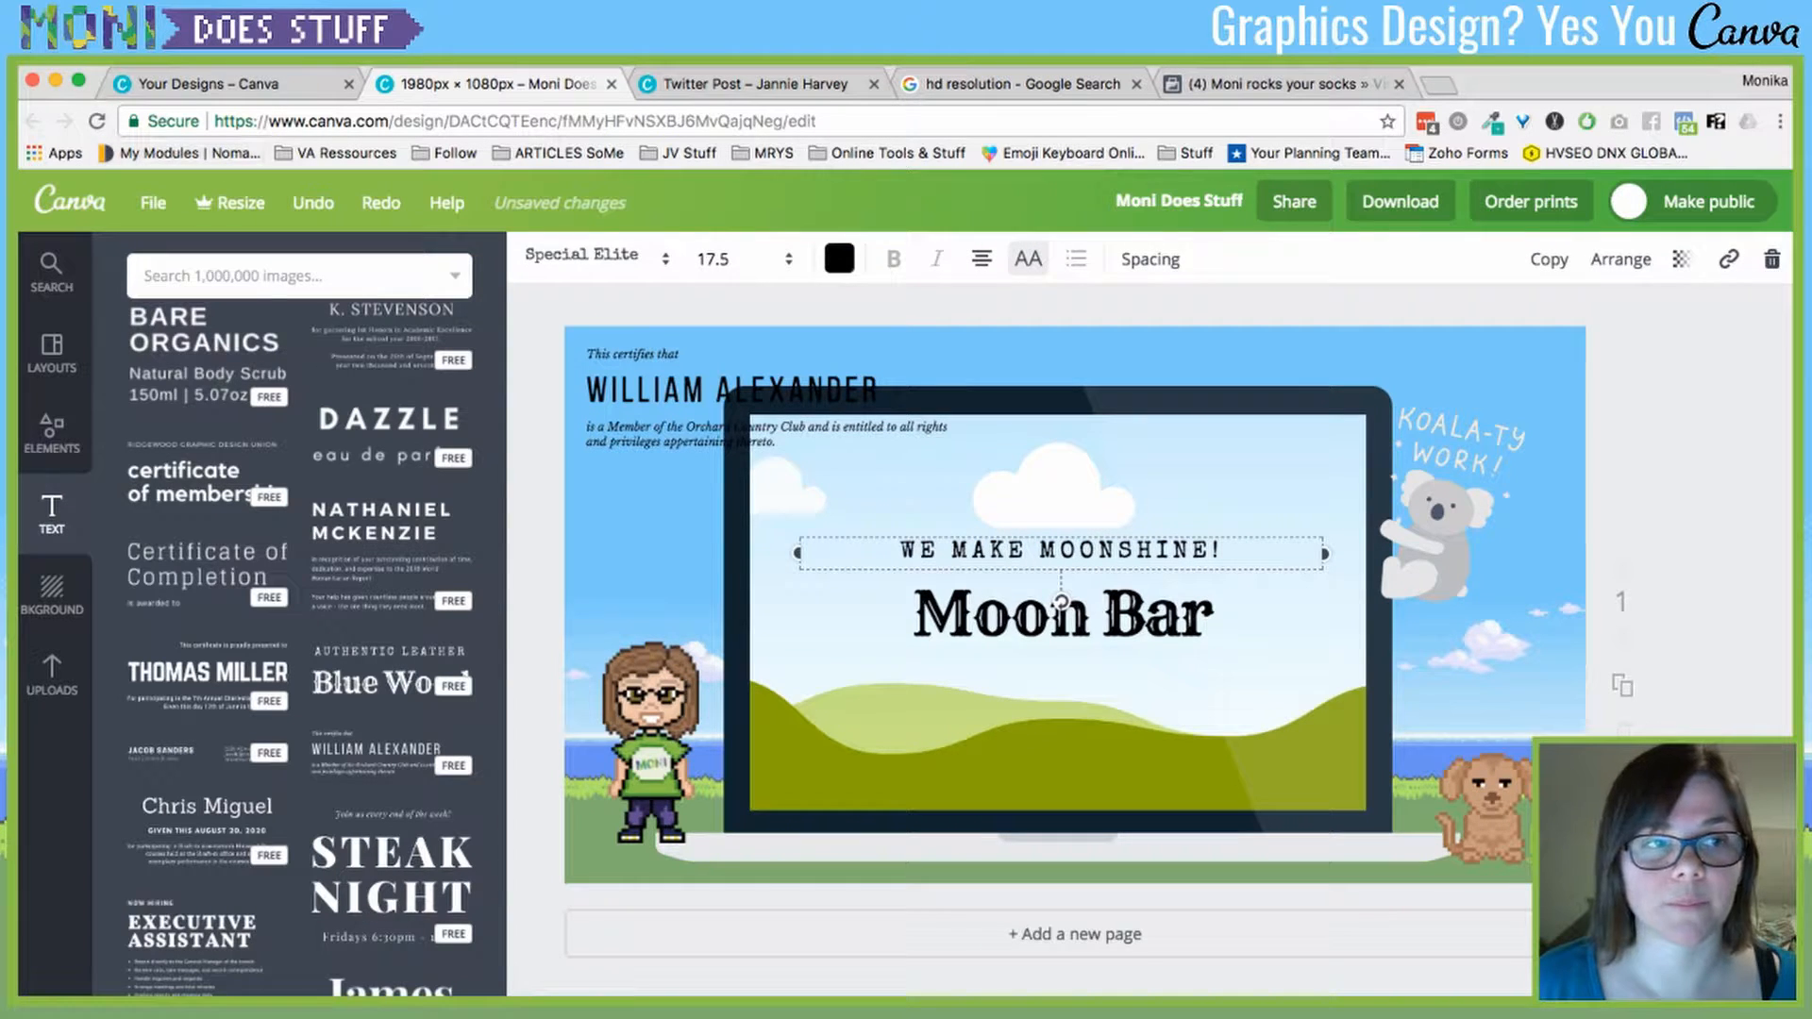
key("super+z")
key("super+z")
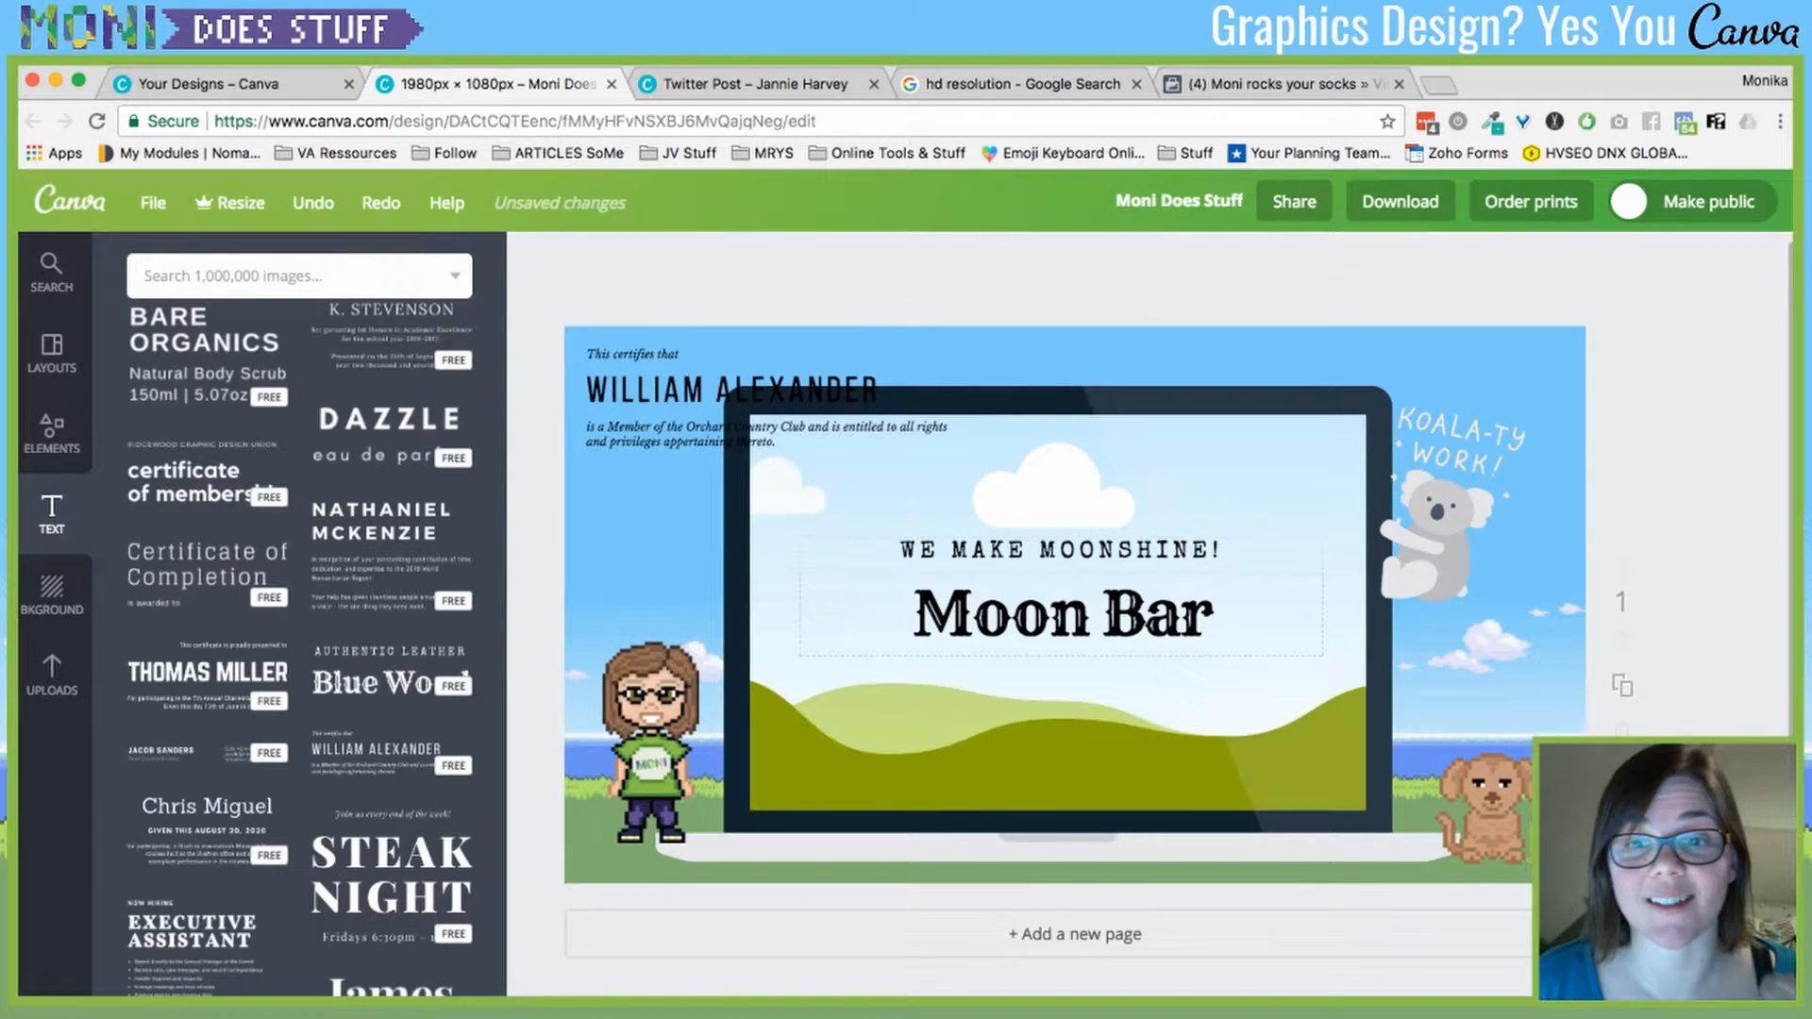
- Ungroup the heading, moving Moon Bar to the lower-right and WE MAKE MOONSHINE! near the top
left_click(914, 614)
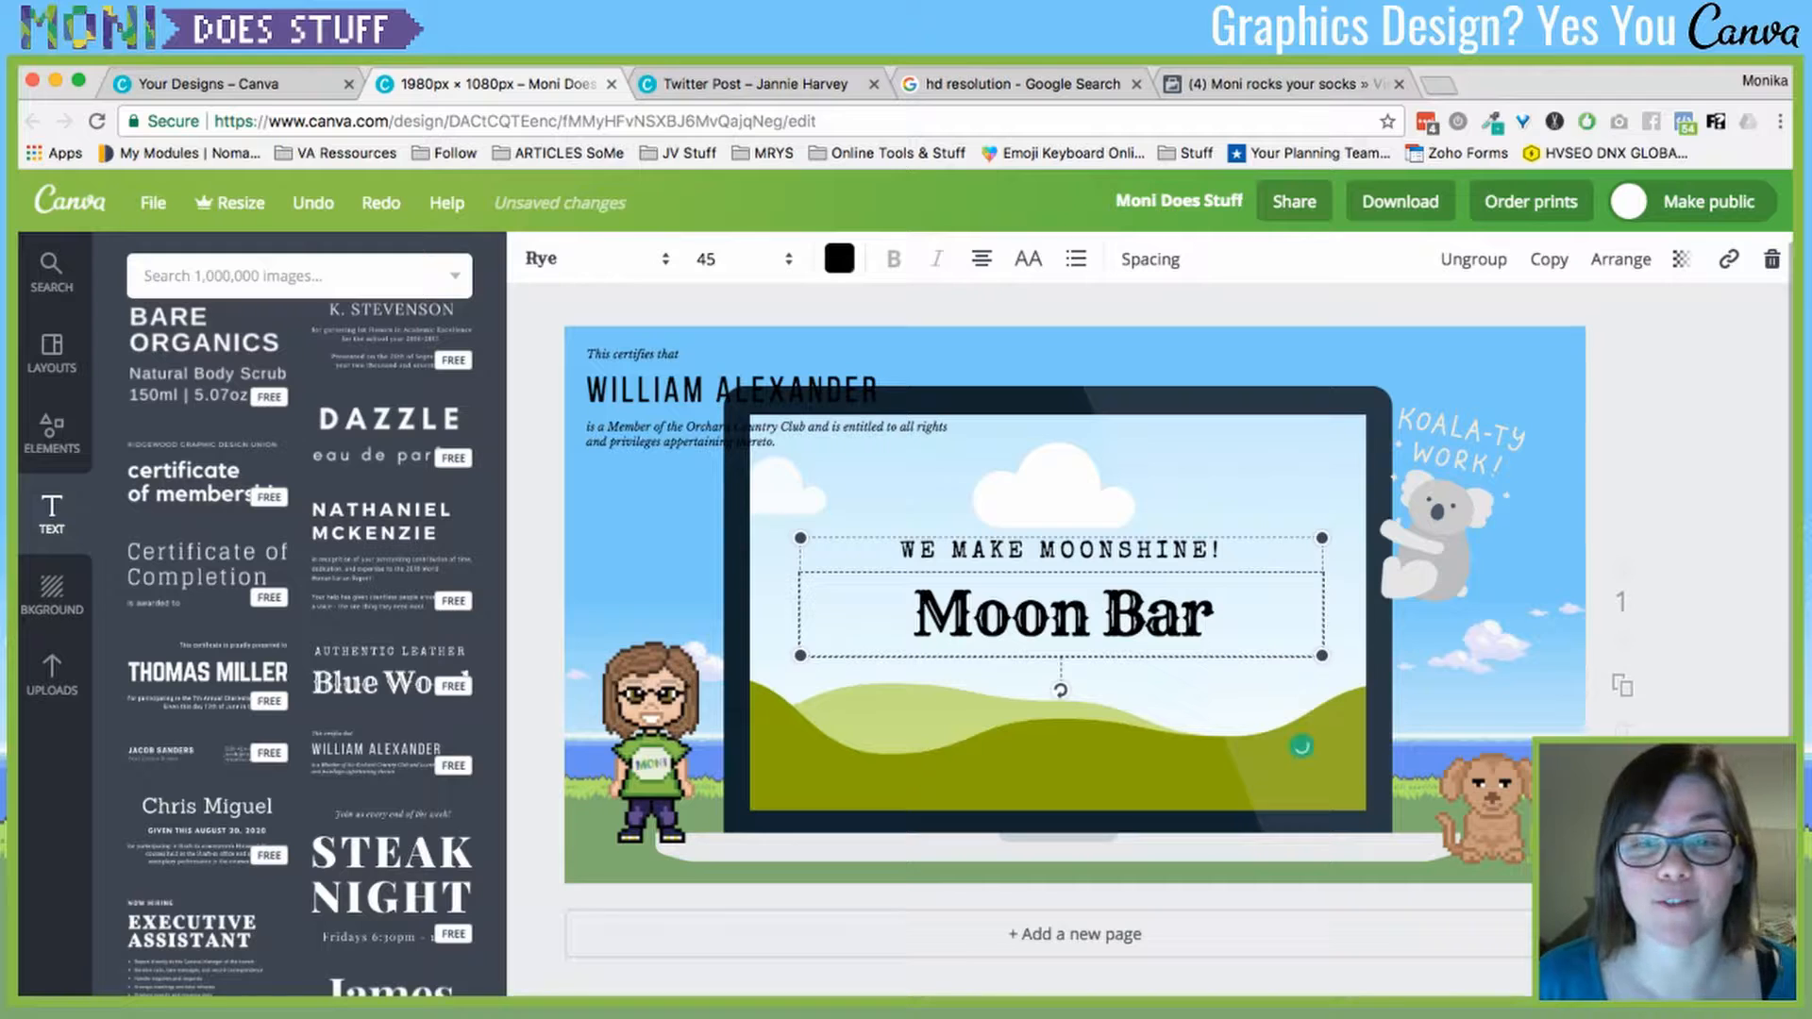
left_click_drag(1300, 745, 1267, 766)
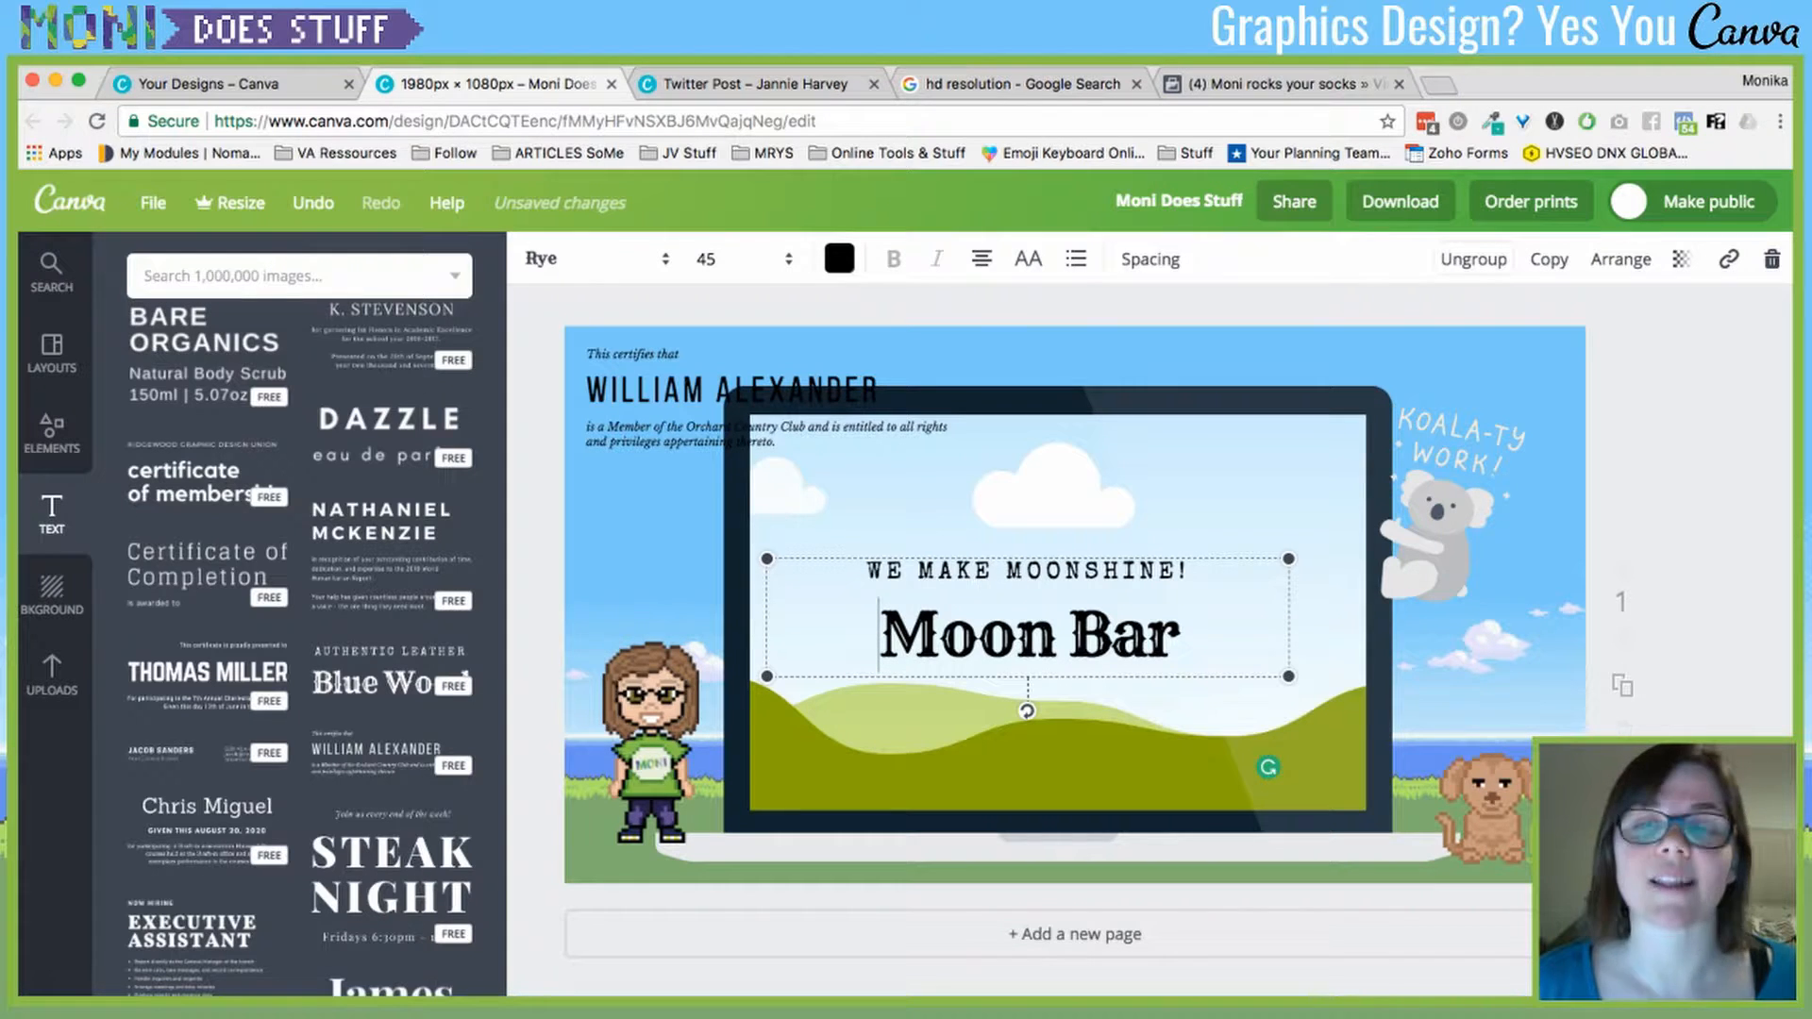
left_click(1473, 258)
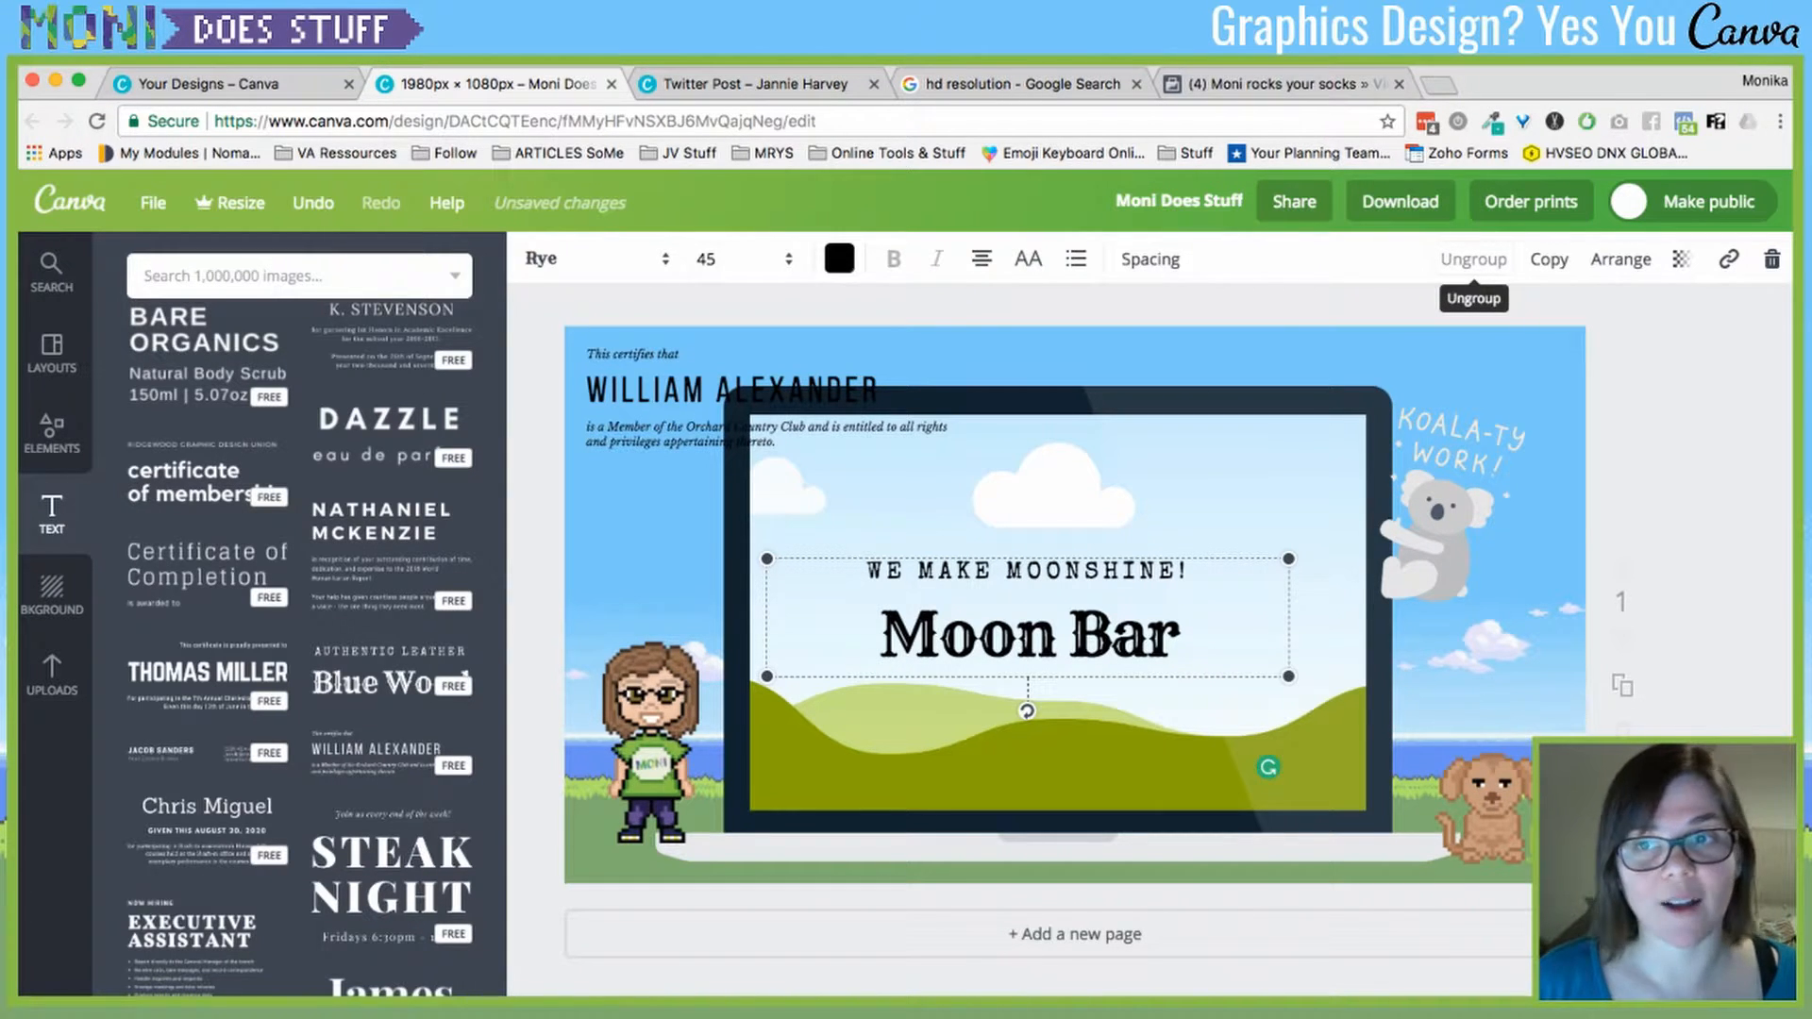
left_click(1642, 396)
mouse_move(1029, 571)
left_mouse_down()
mouse_move(1103, 517)
mouse_move(1028, 565)
left_mouse_up()
left_click_drag(1028, 634, 1209, 778)
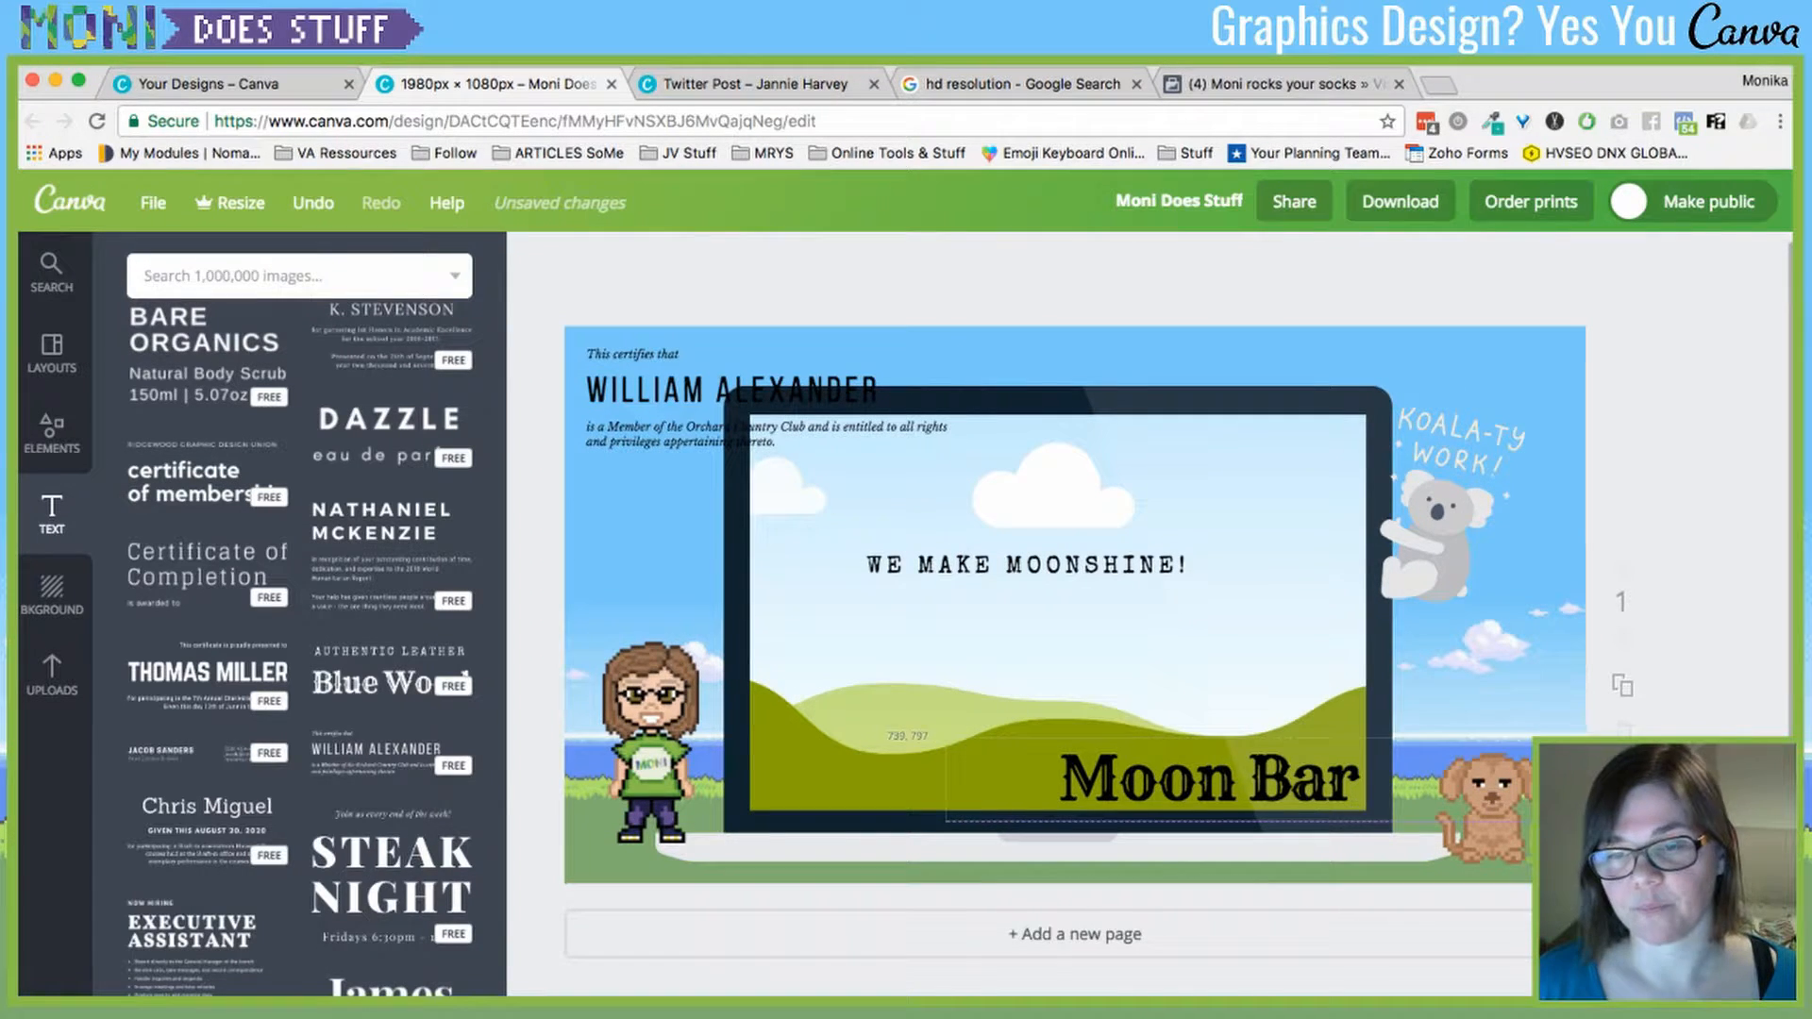
left_click_drag(1026, 565, 1067, 496)
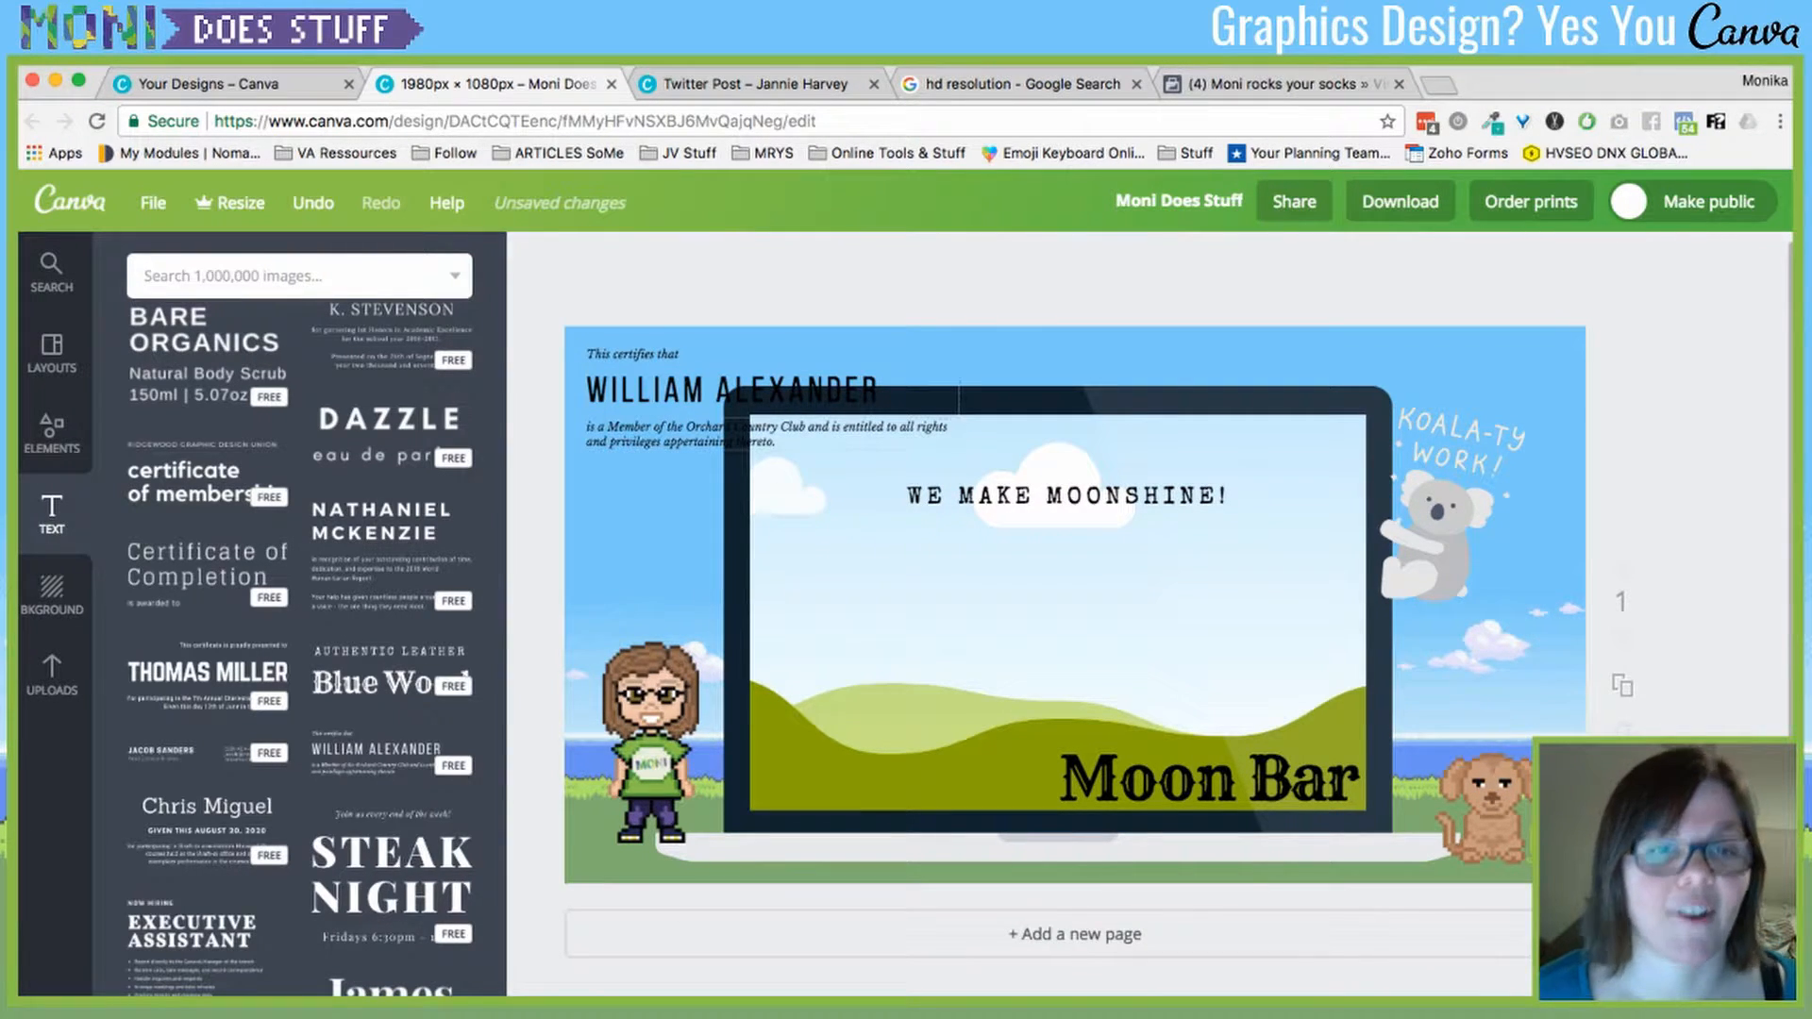
- Delete the whole certificate text group
left_click(934, 430)
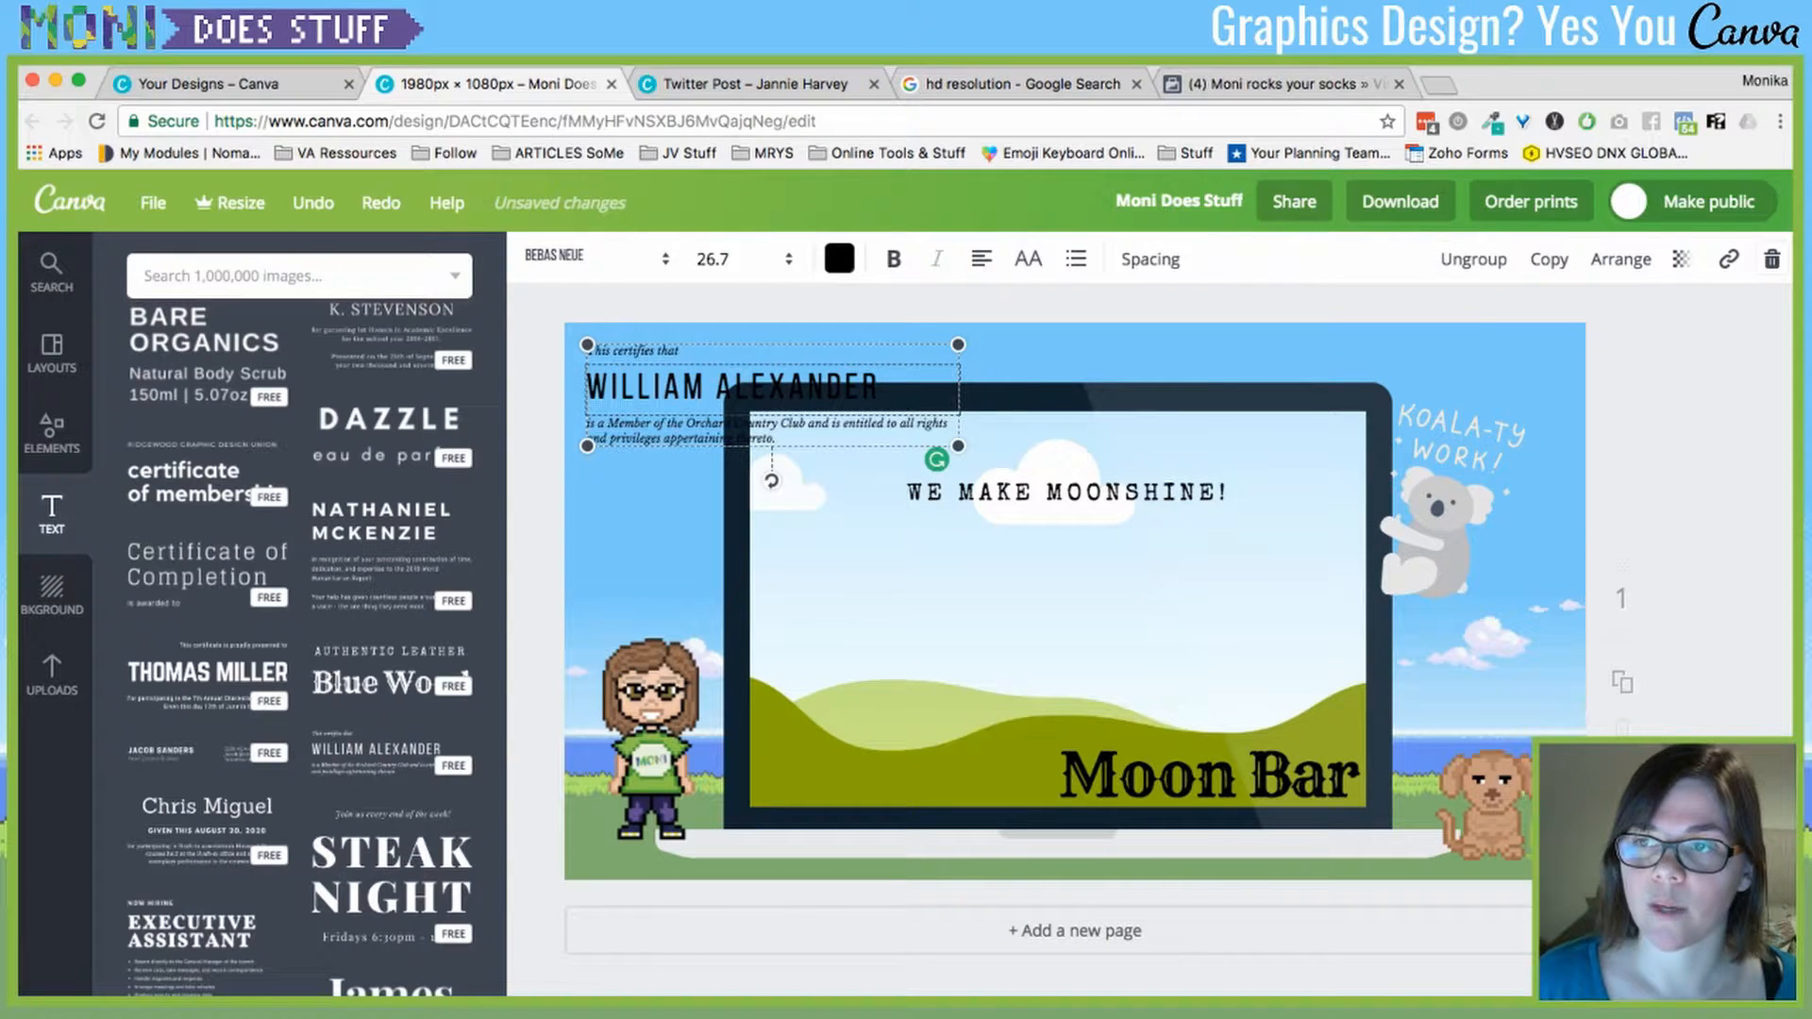
left_click(1772, 260)
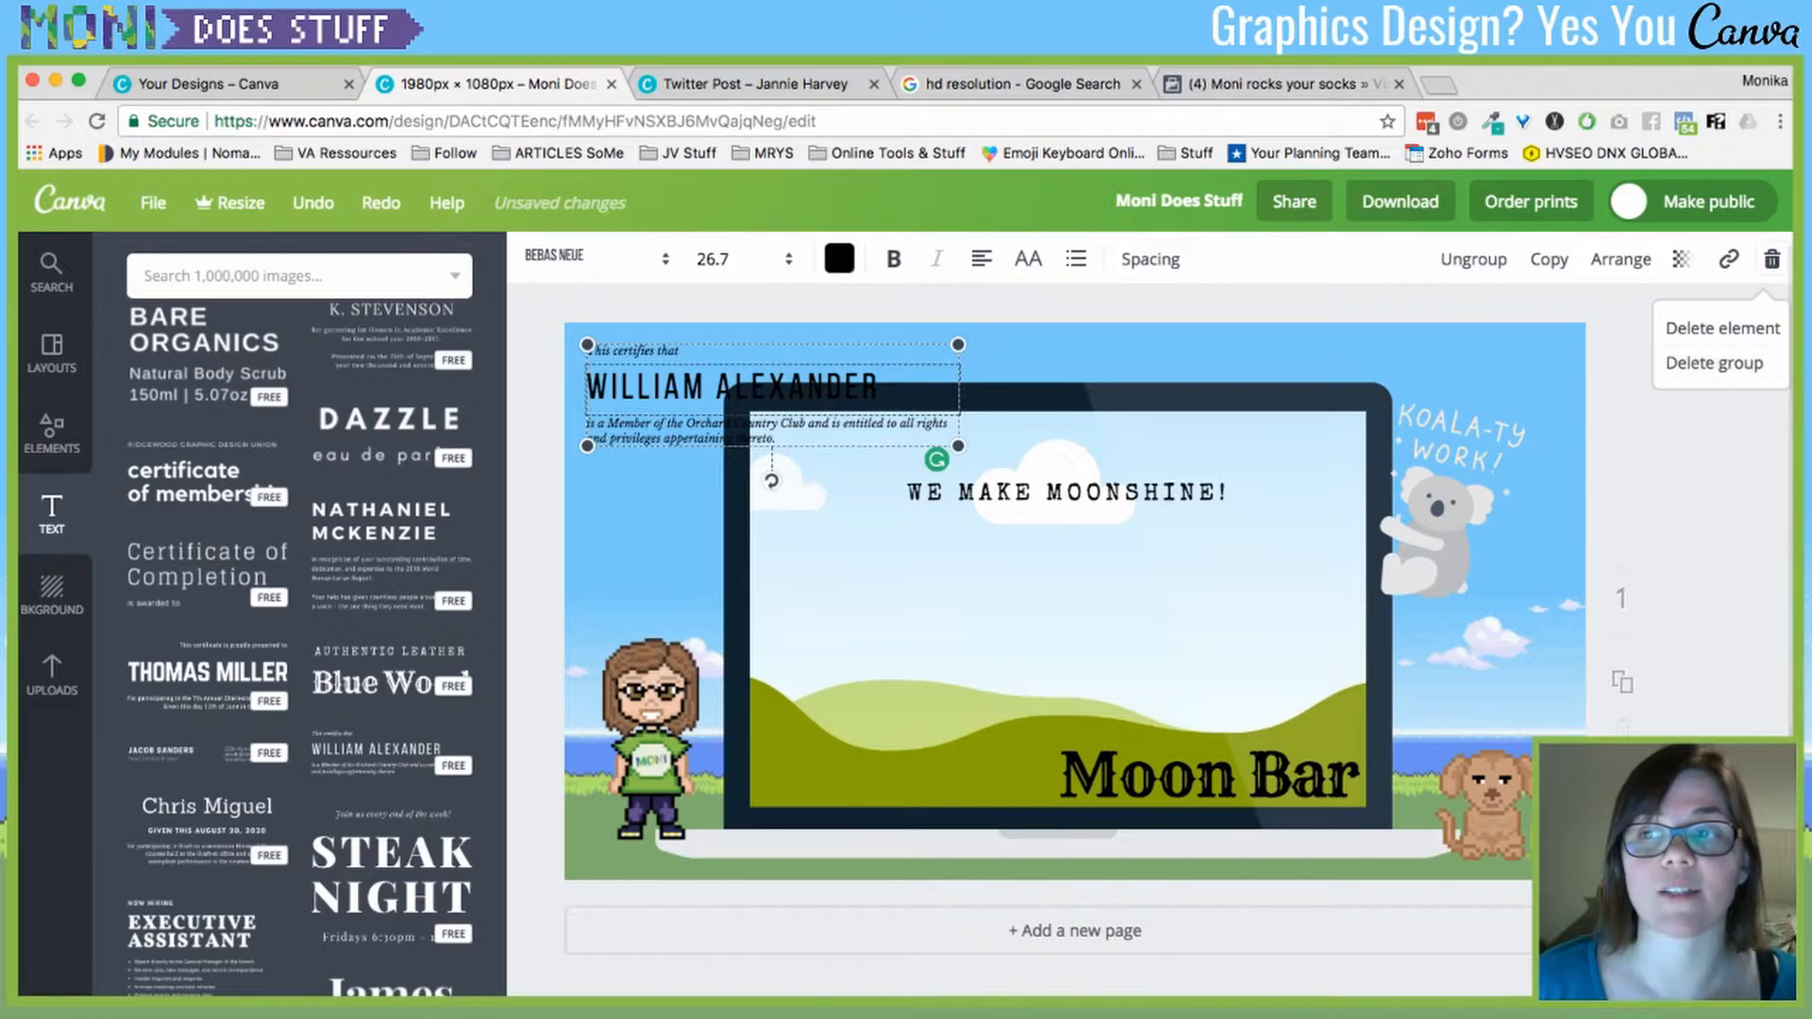
left_click(1713, 363)
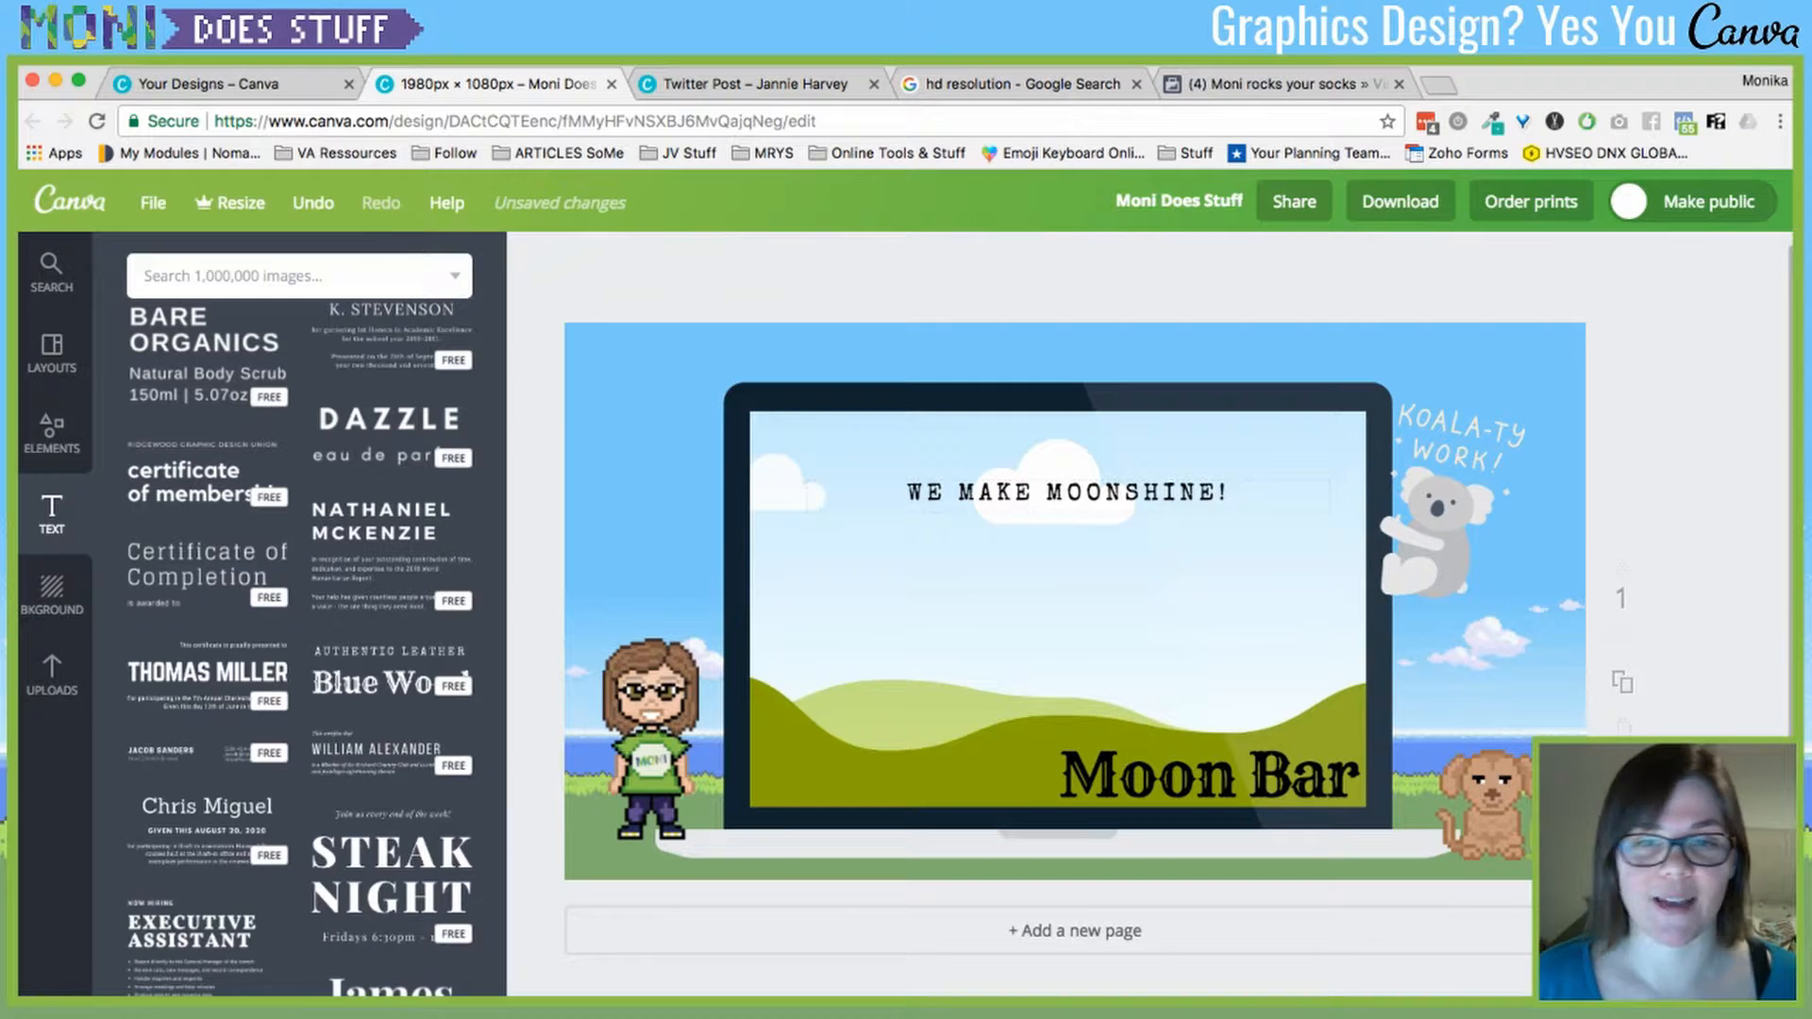
- Search 'moon' in Illustrations and add the orange moon to the design
left_click(283, 276)
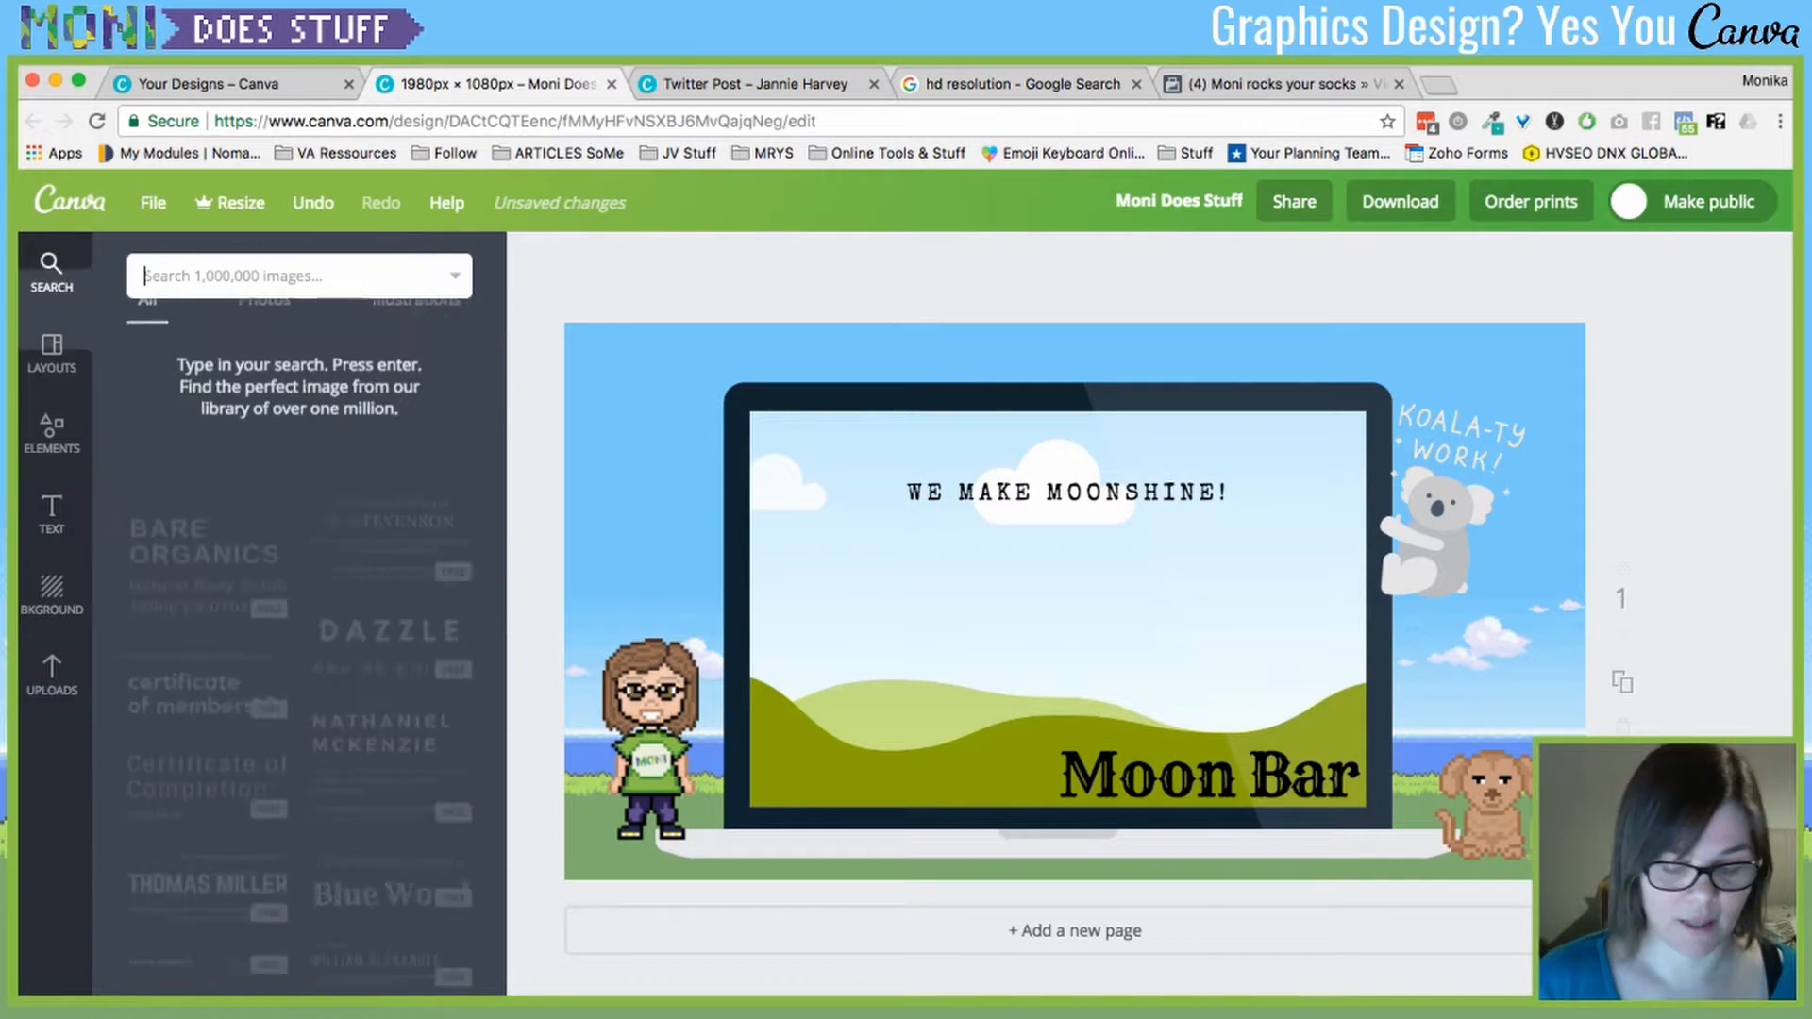
type("n")
key("BackSpace")
type("moon")
key("Return")
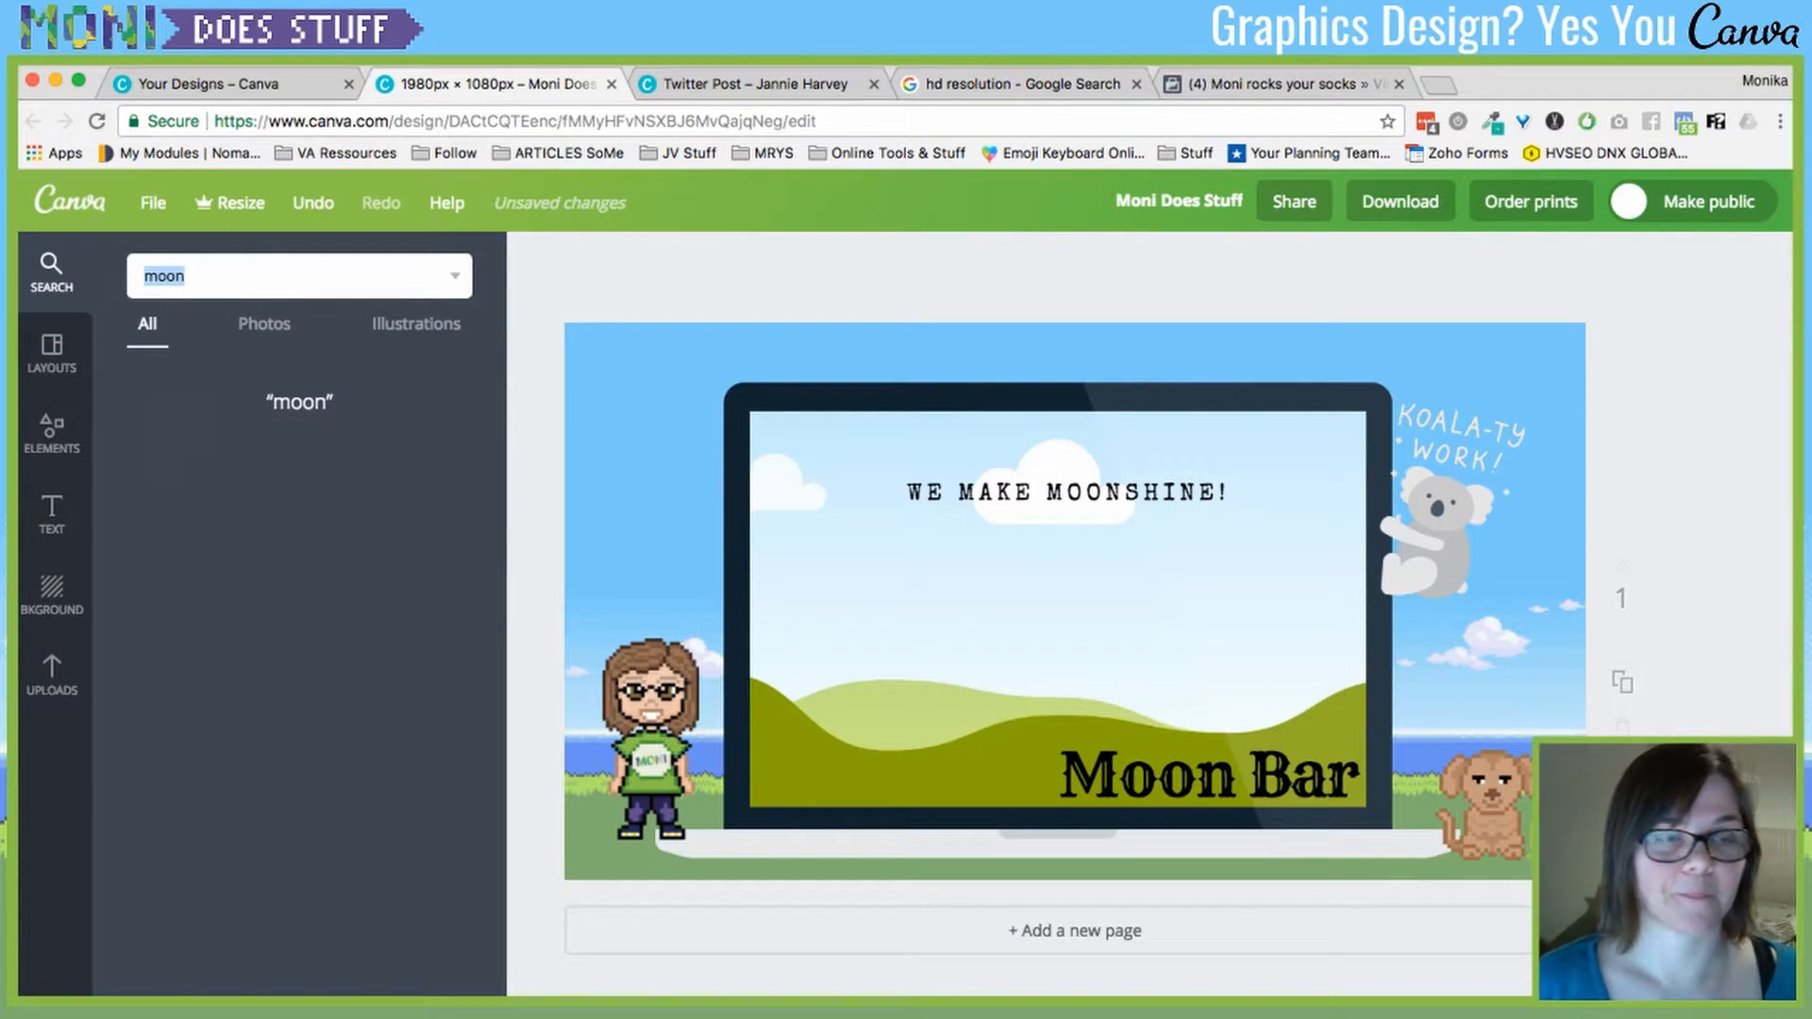
left_click(415, 323)
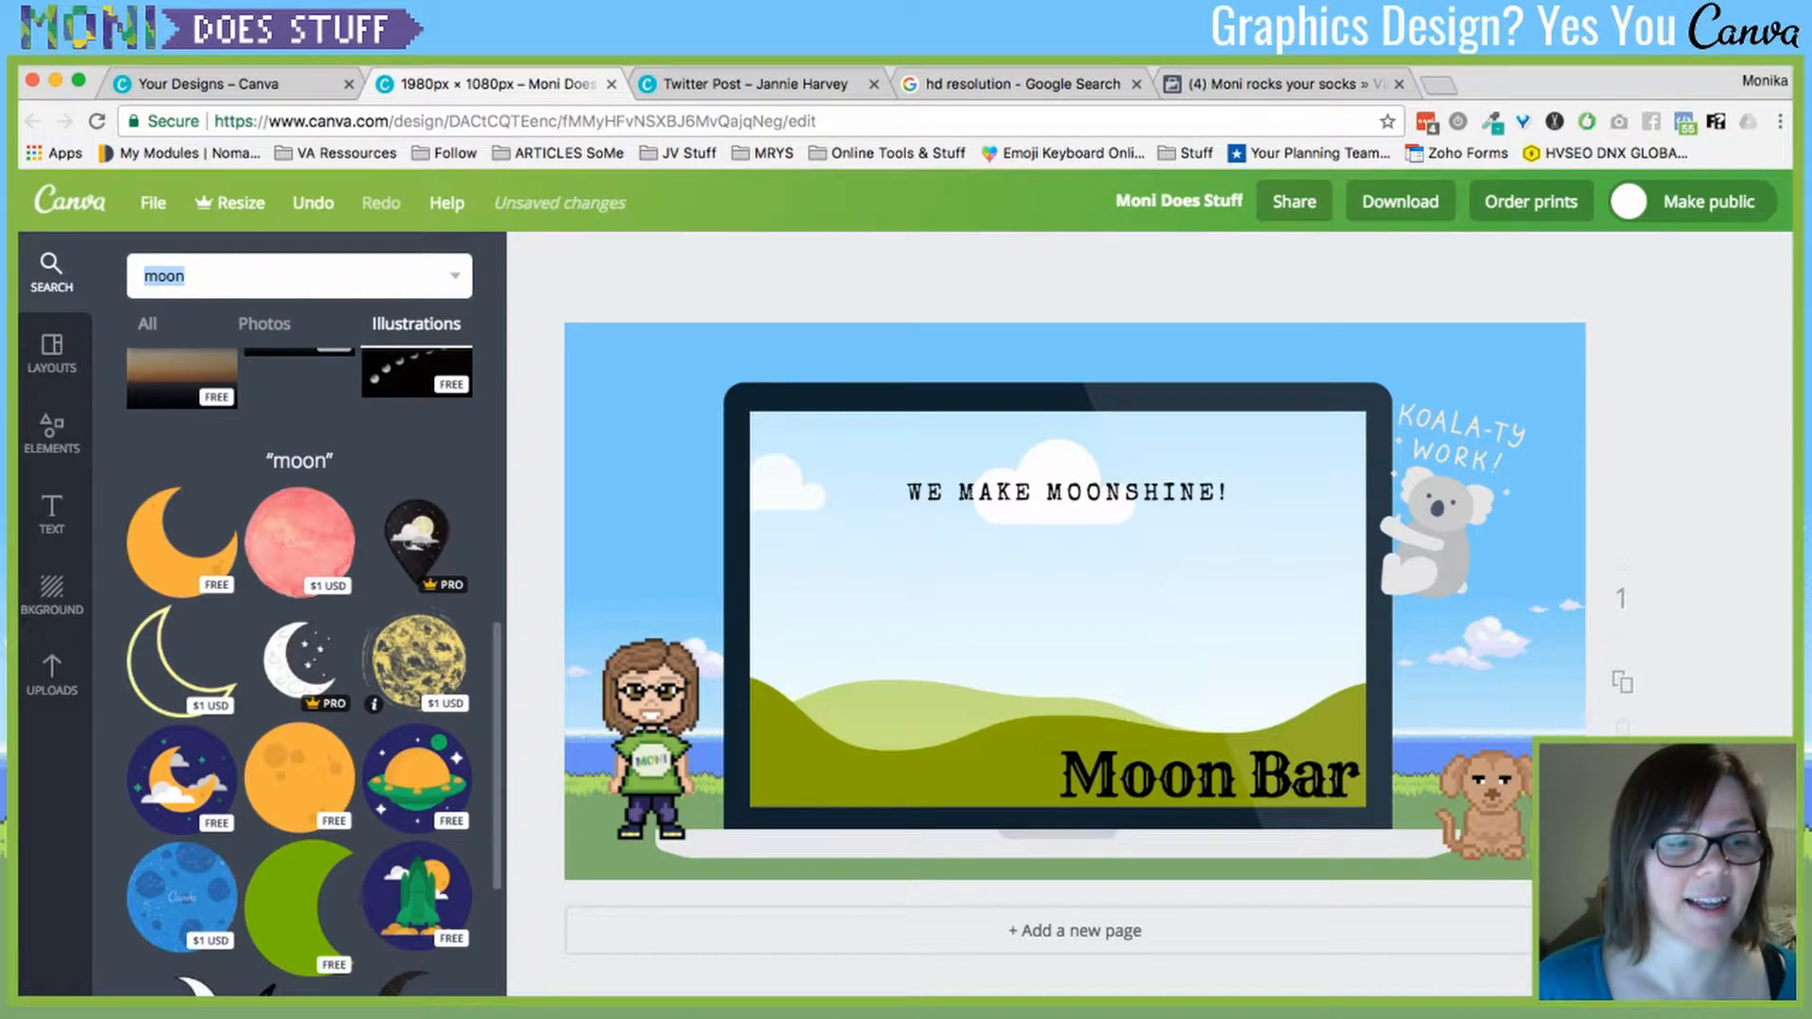
scroll(299, 736, "down", 1)
left_click(299, 728)
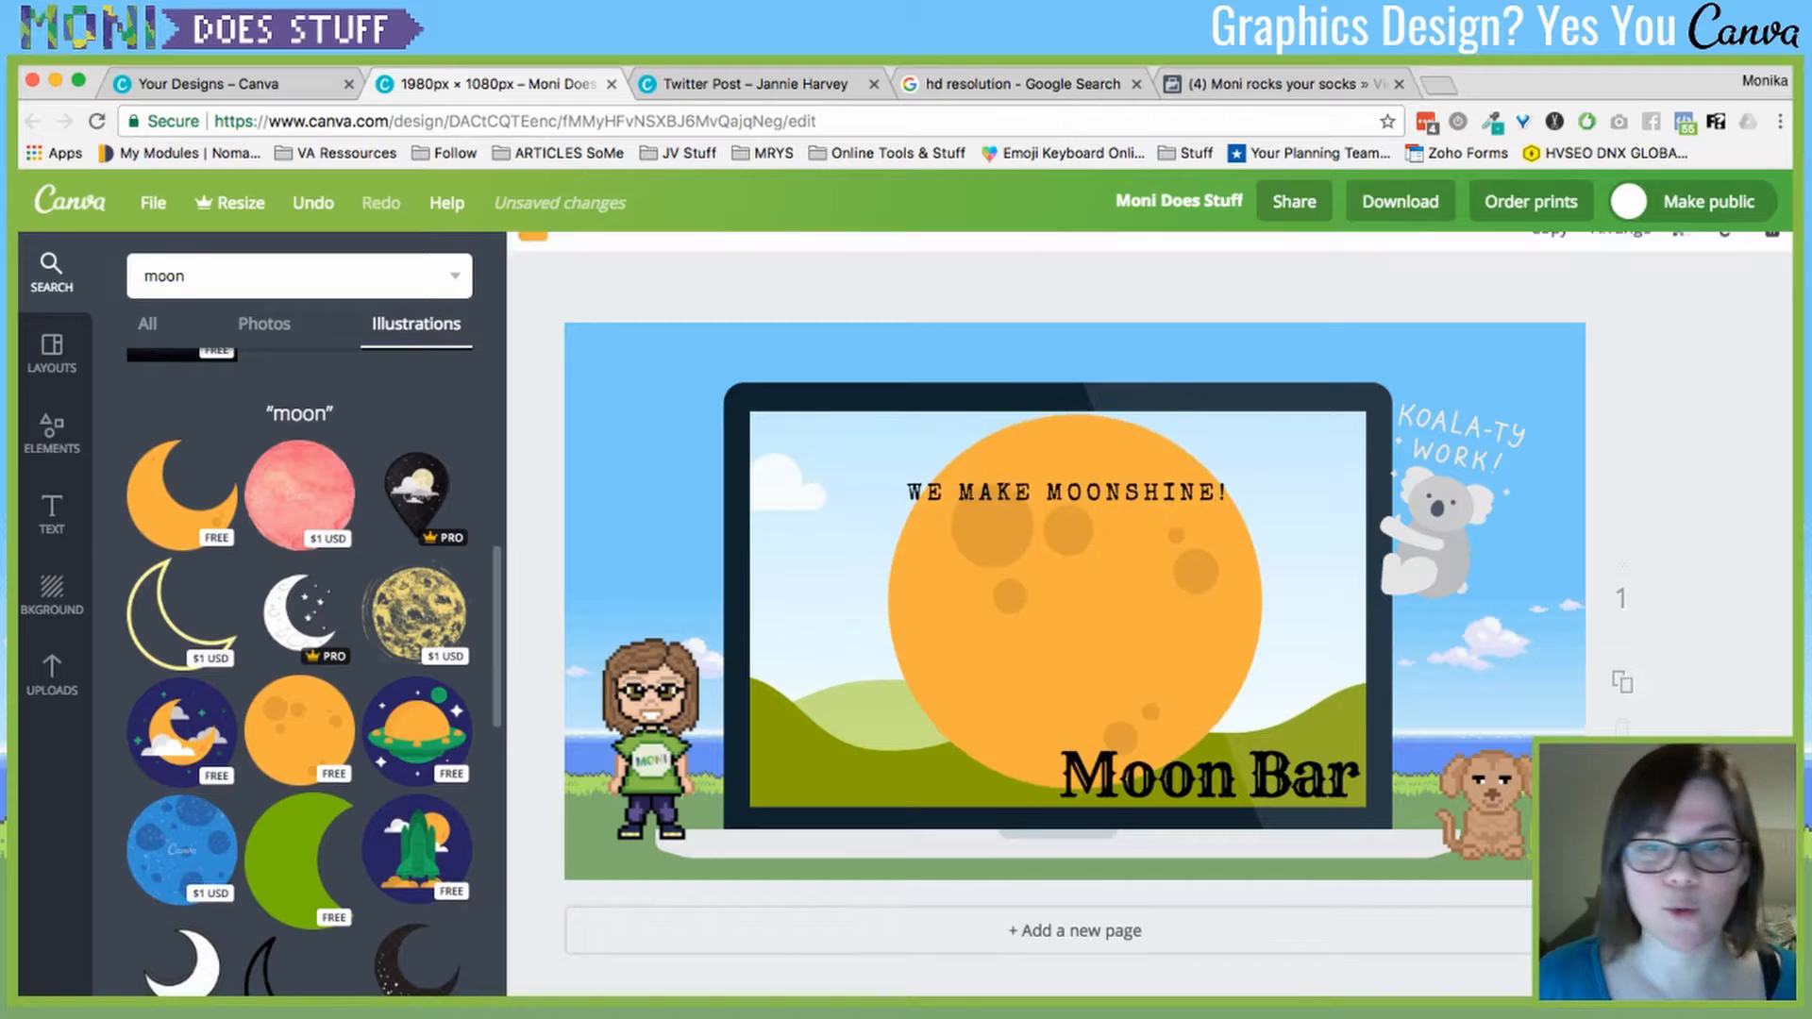
- Shrink the moon to 283×283, place it beside MOONSHINE!, and recolour it light grey
left_click_drag(888, 415, 1116, 644)
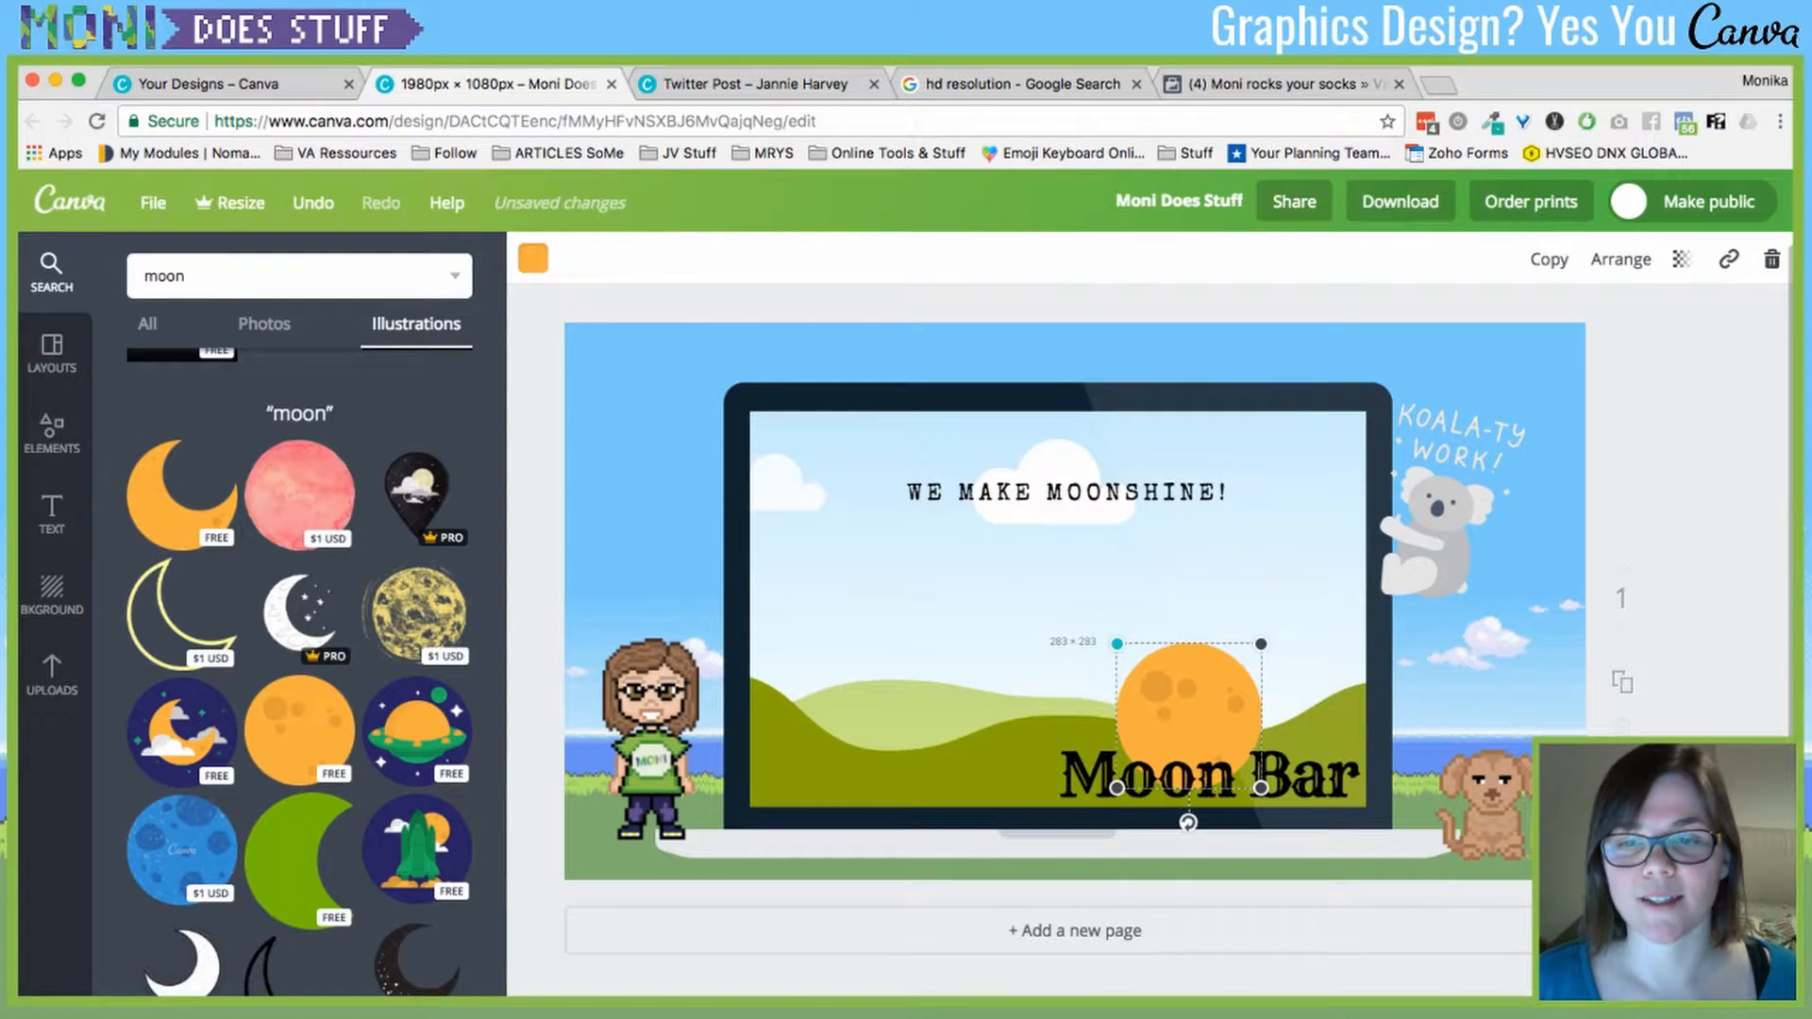
left_click_drag(1170, 698, 1199, 478)
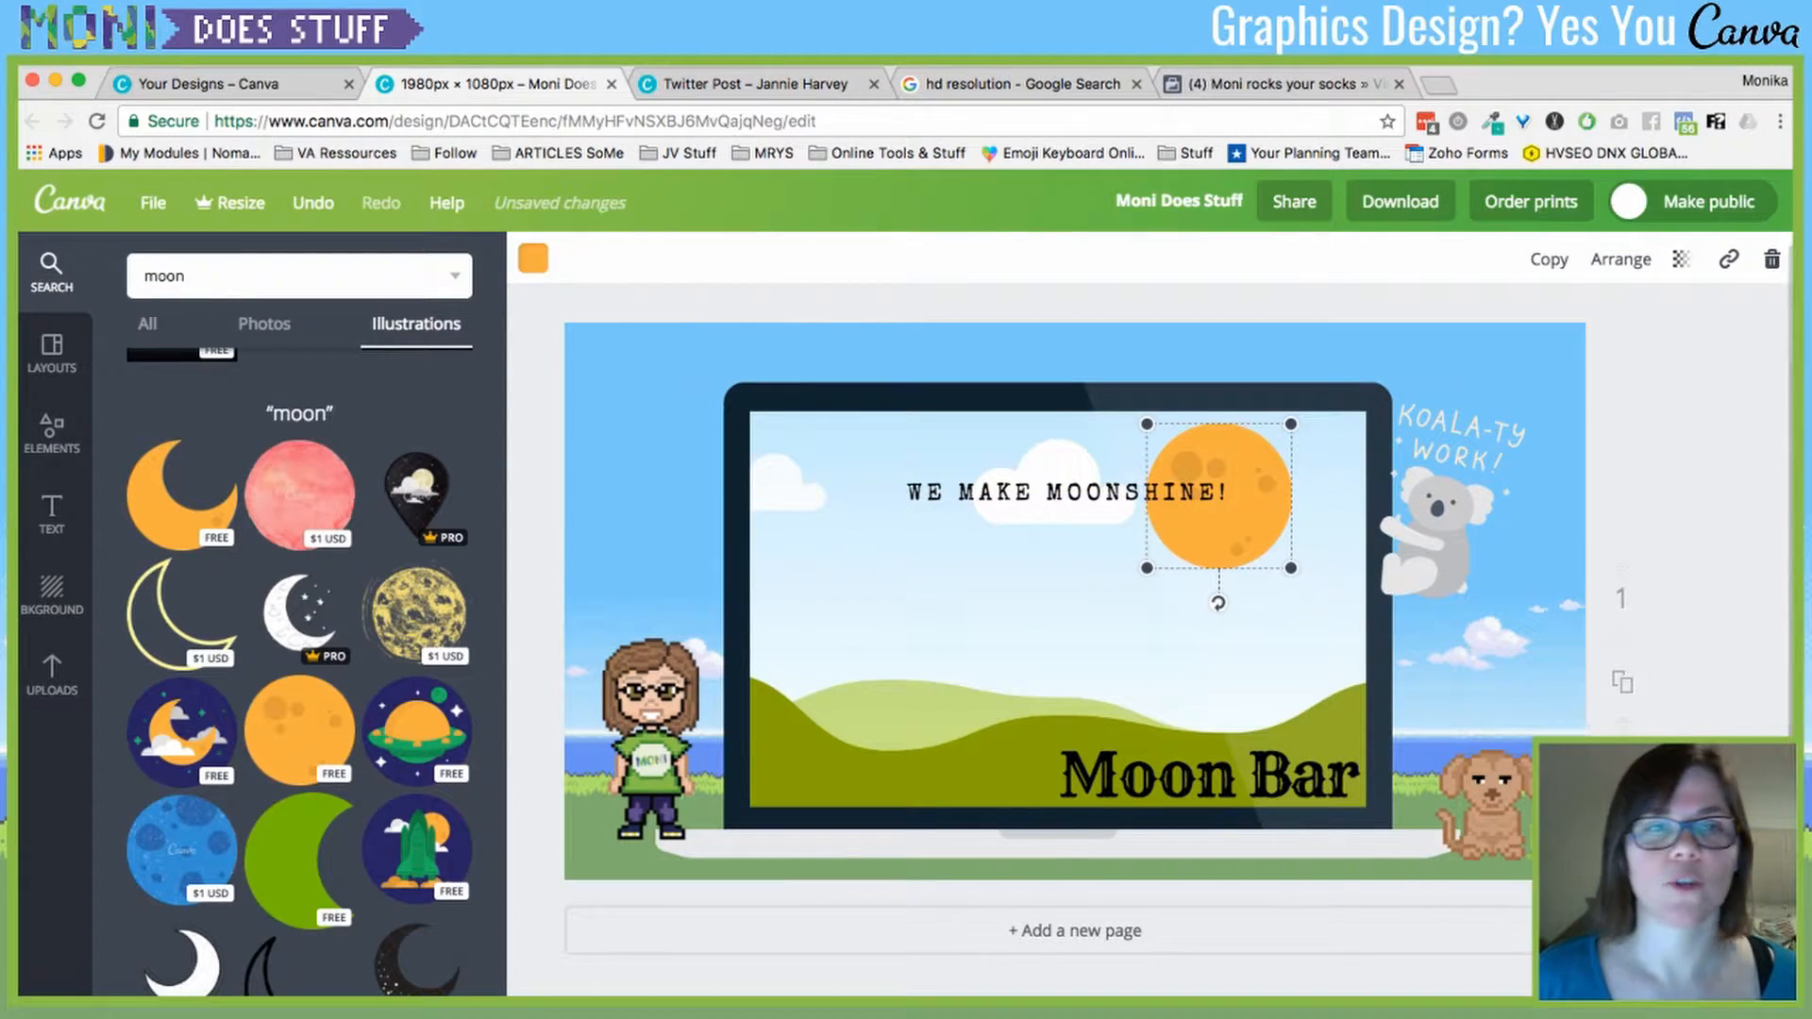
left_click(534, 258)
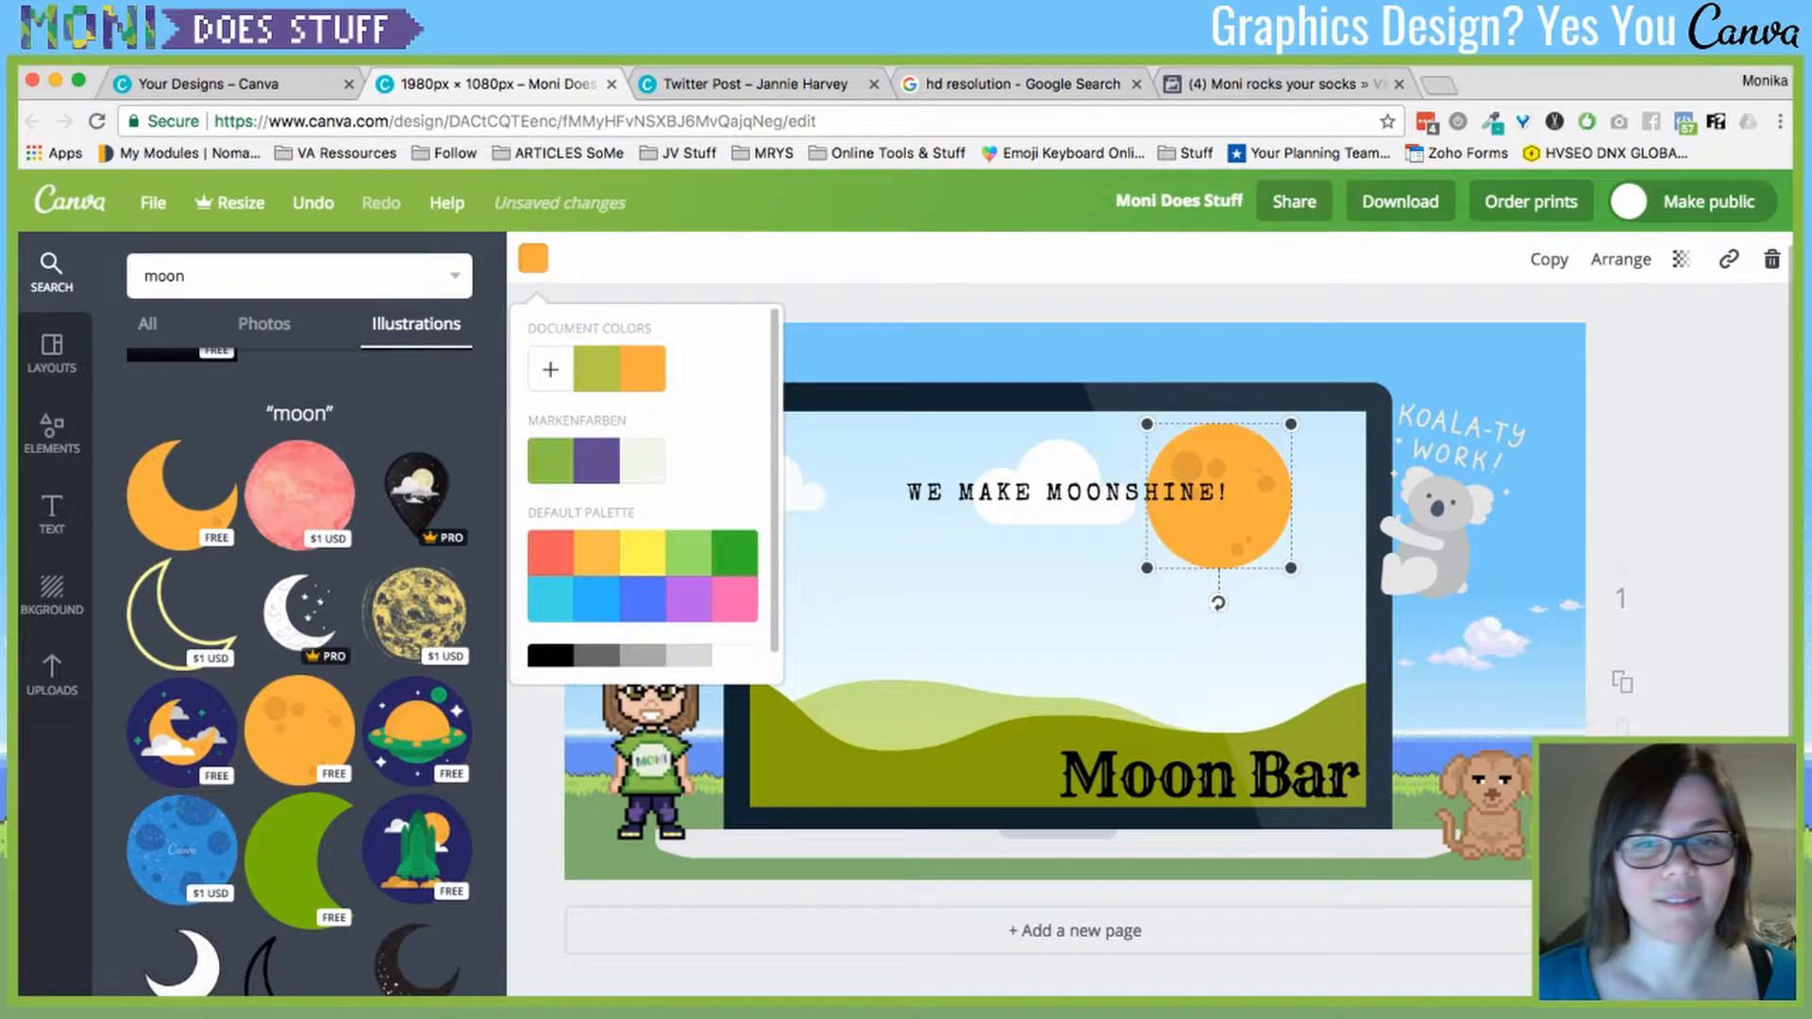
scroll(651, 491, "down", 1)
left_click(689, 640)
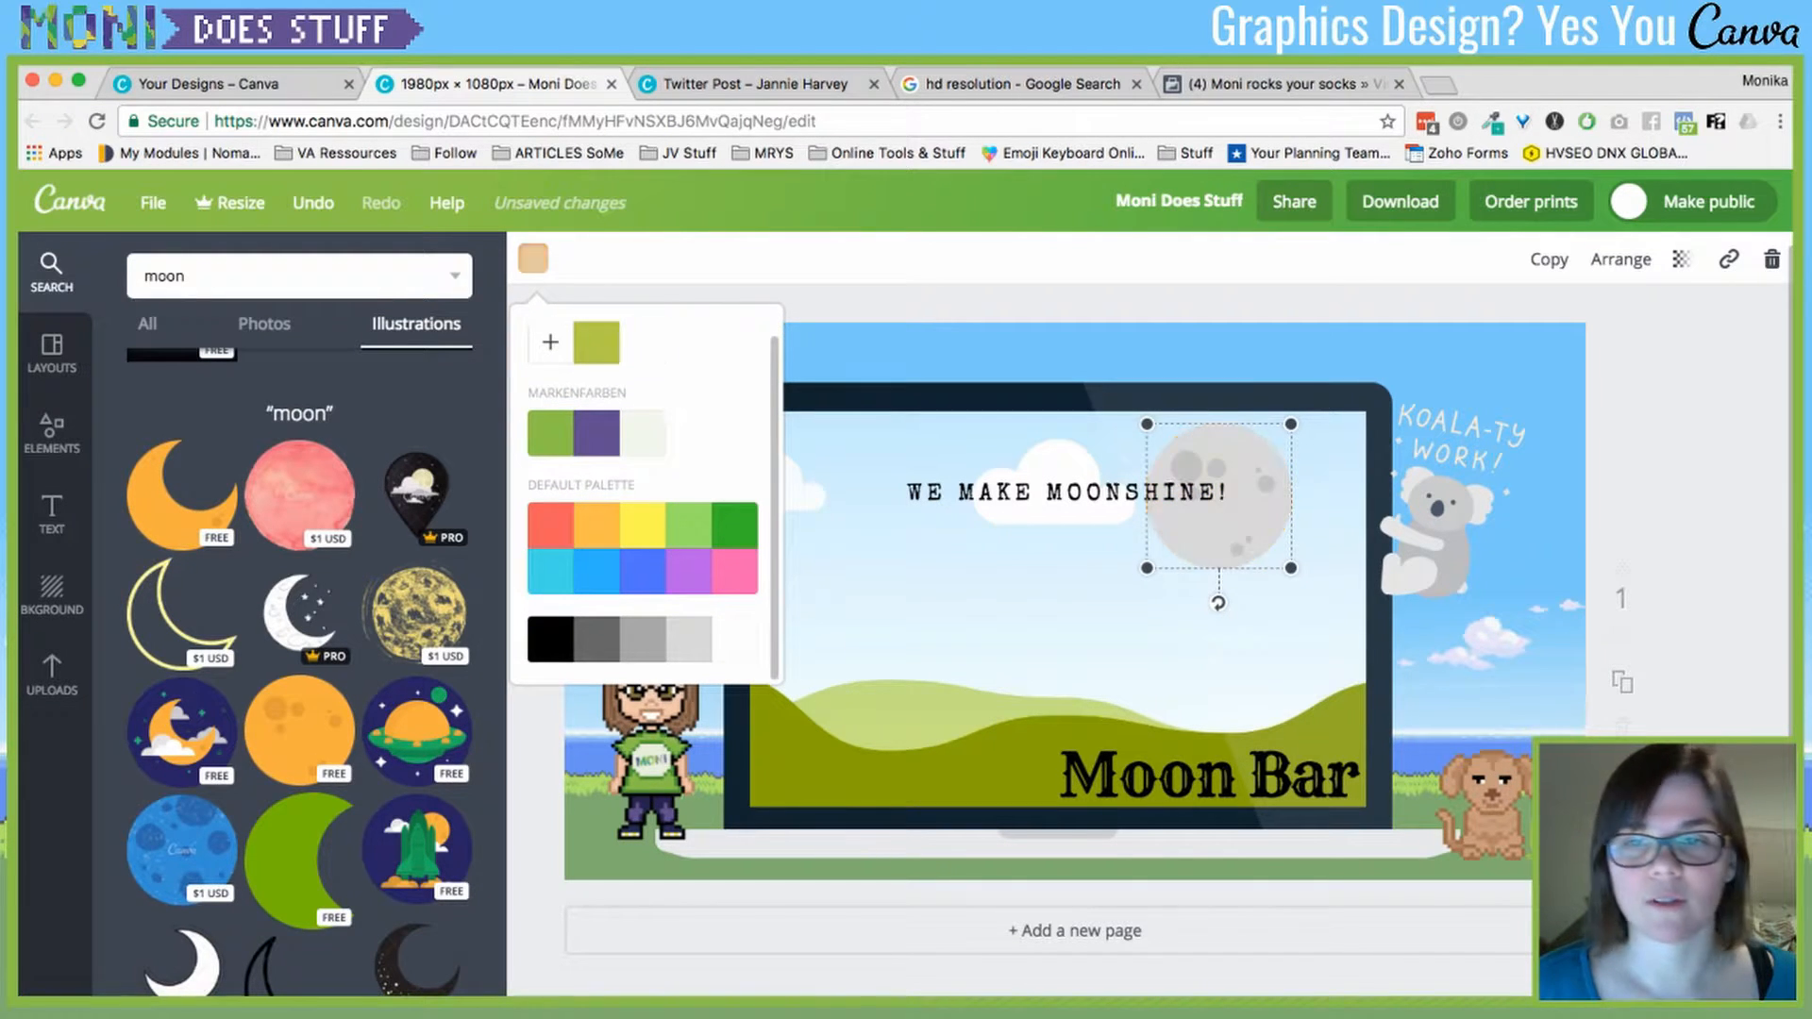
left_click(1218, 510)
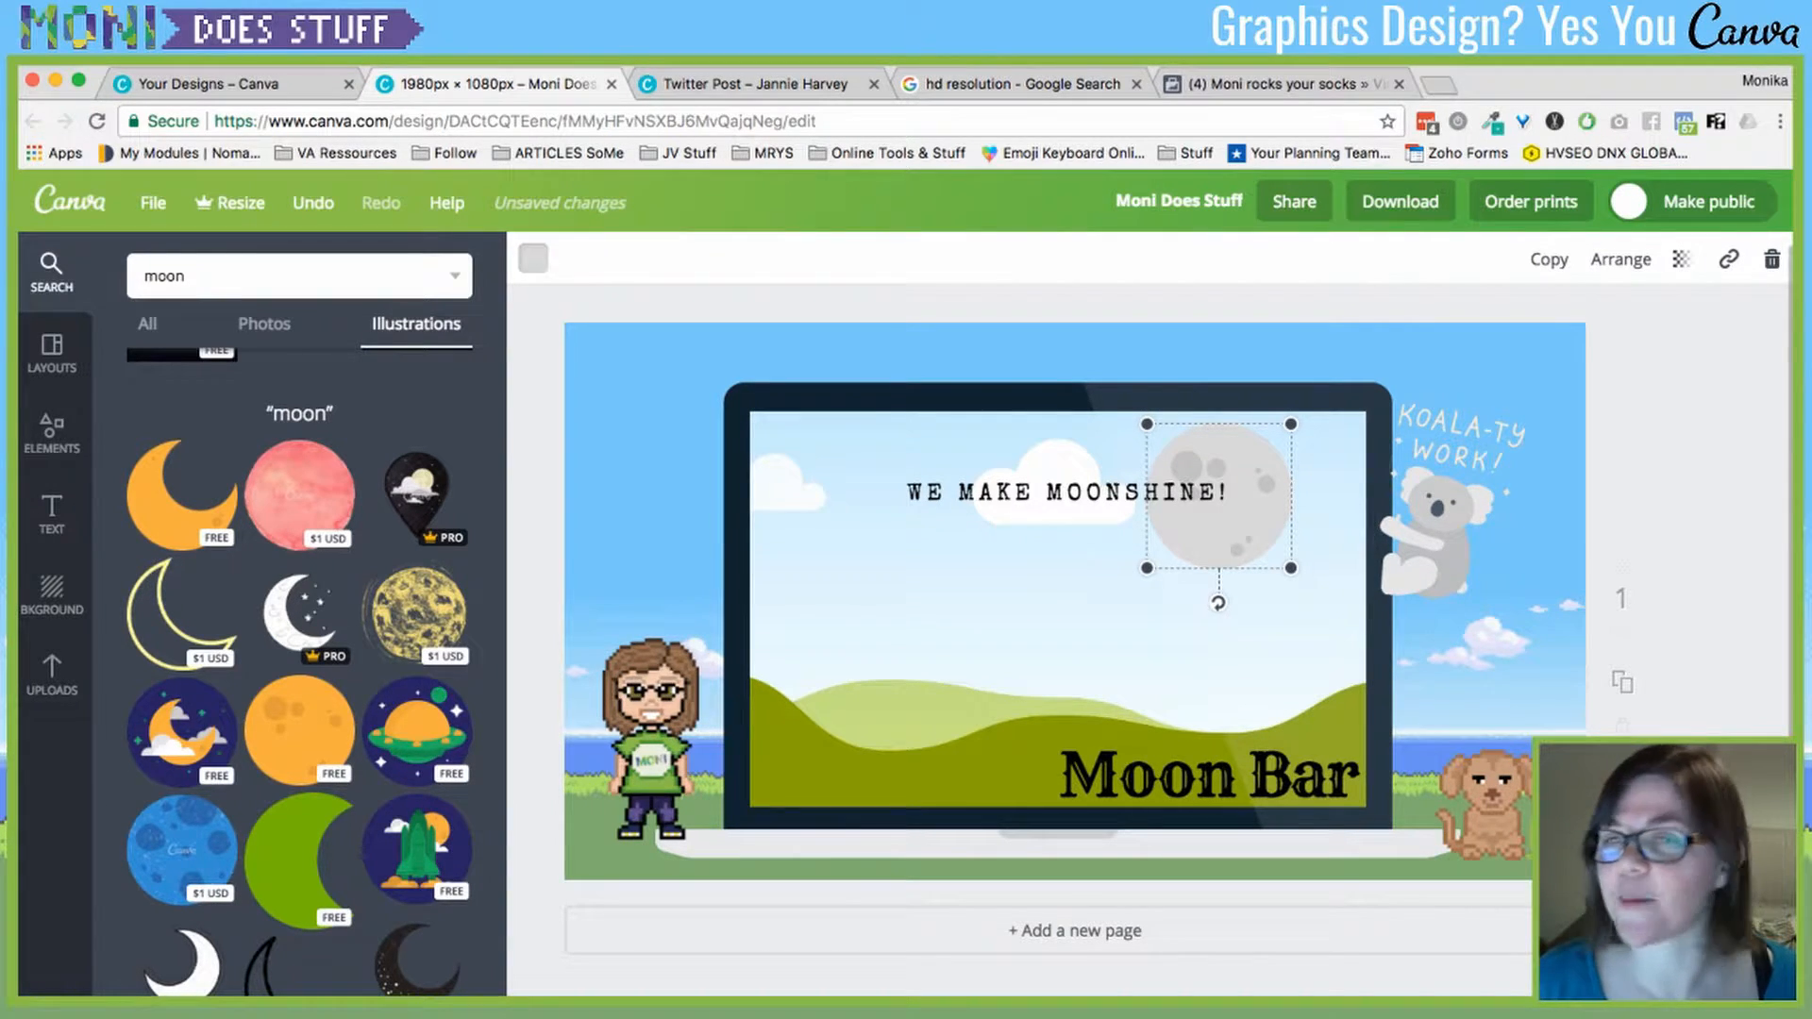
key("Escape")
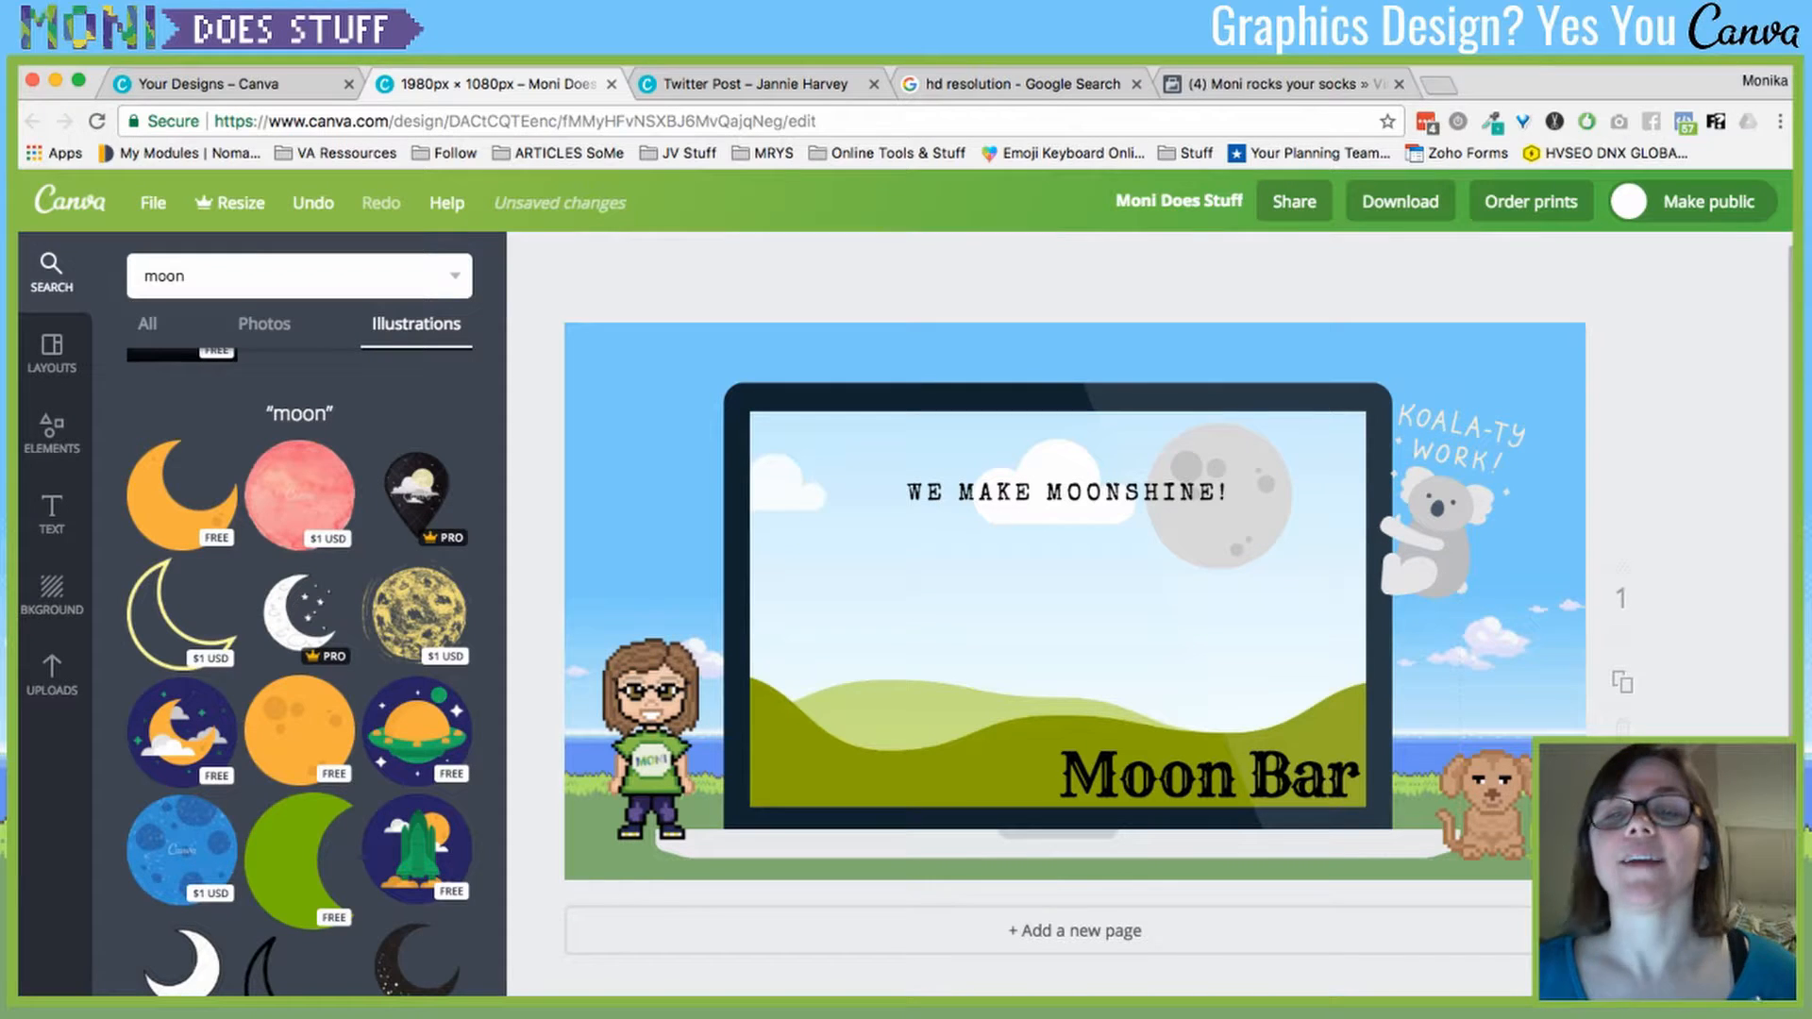
- Set the koala sticker's transparency to about 89
left_click(1056, 613)
left_click(1444, 510)
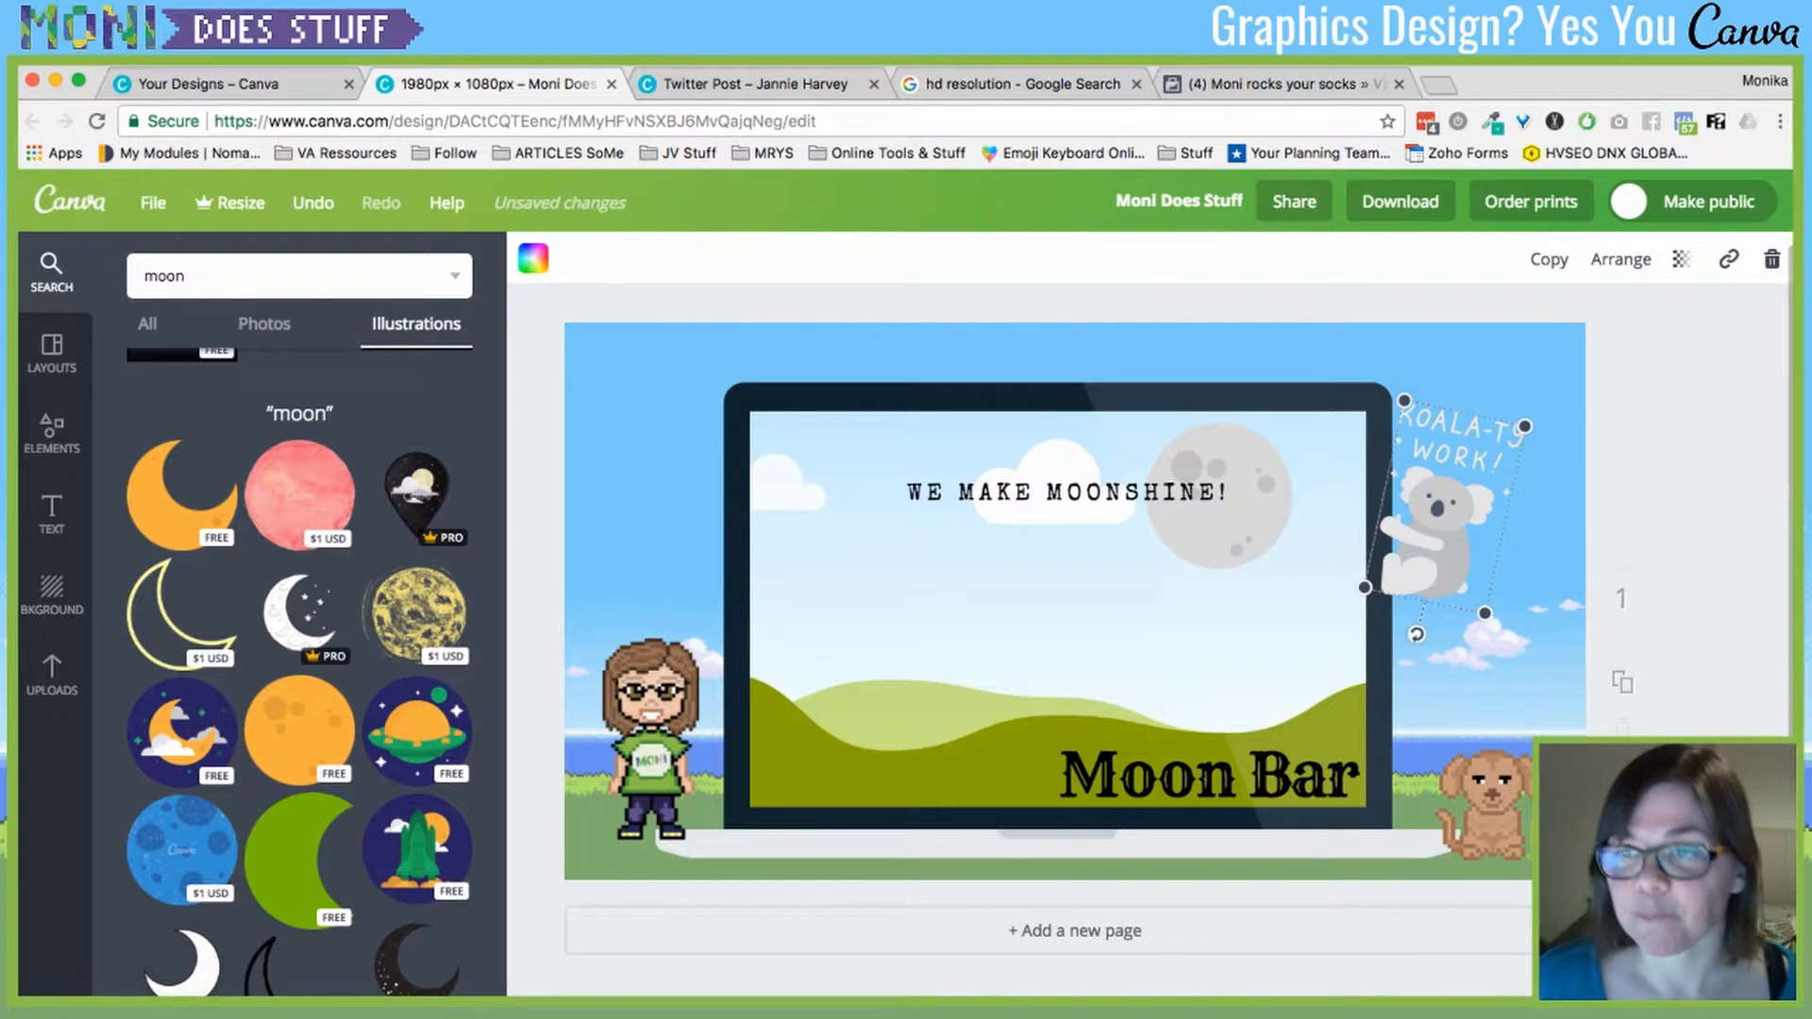
left_click(1681, 259)
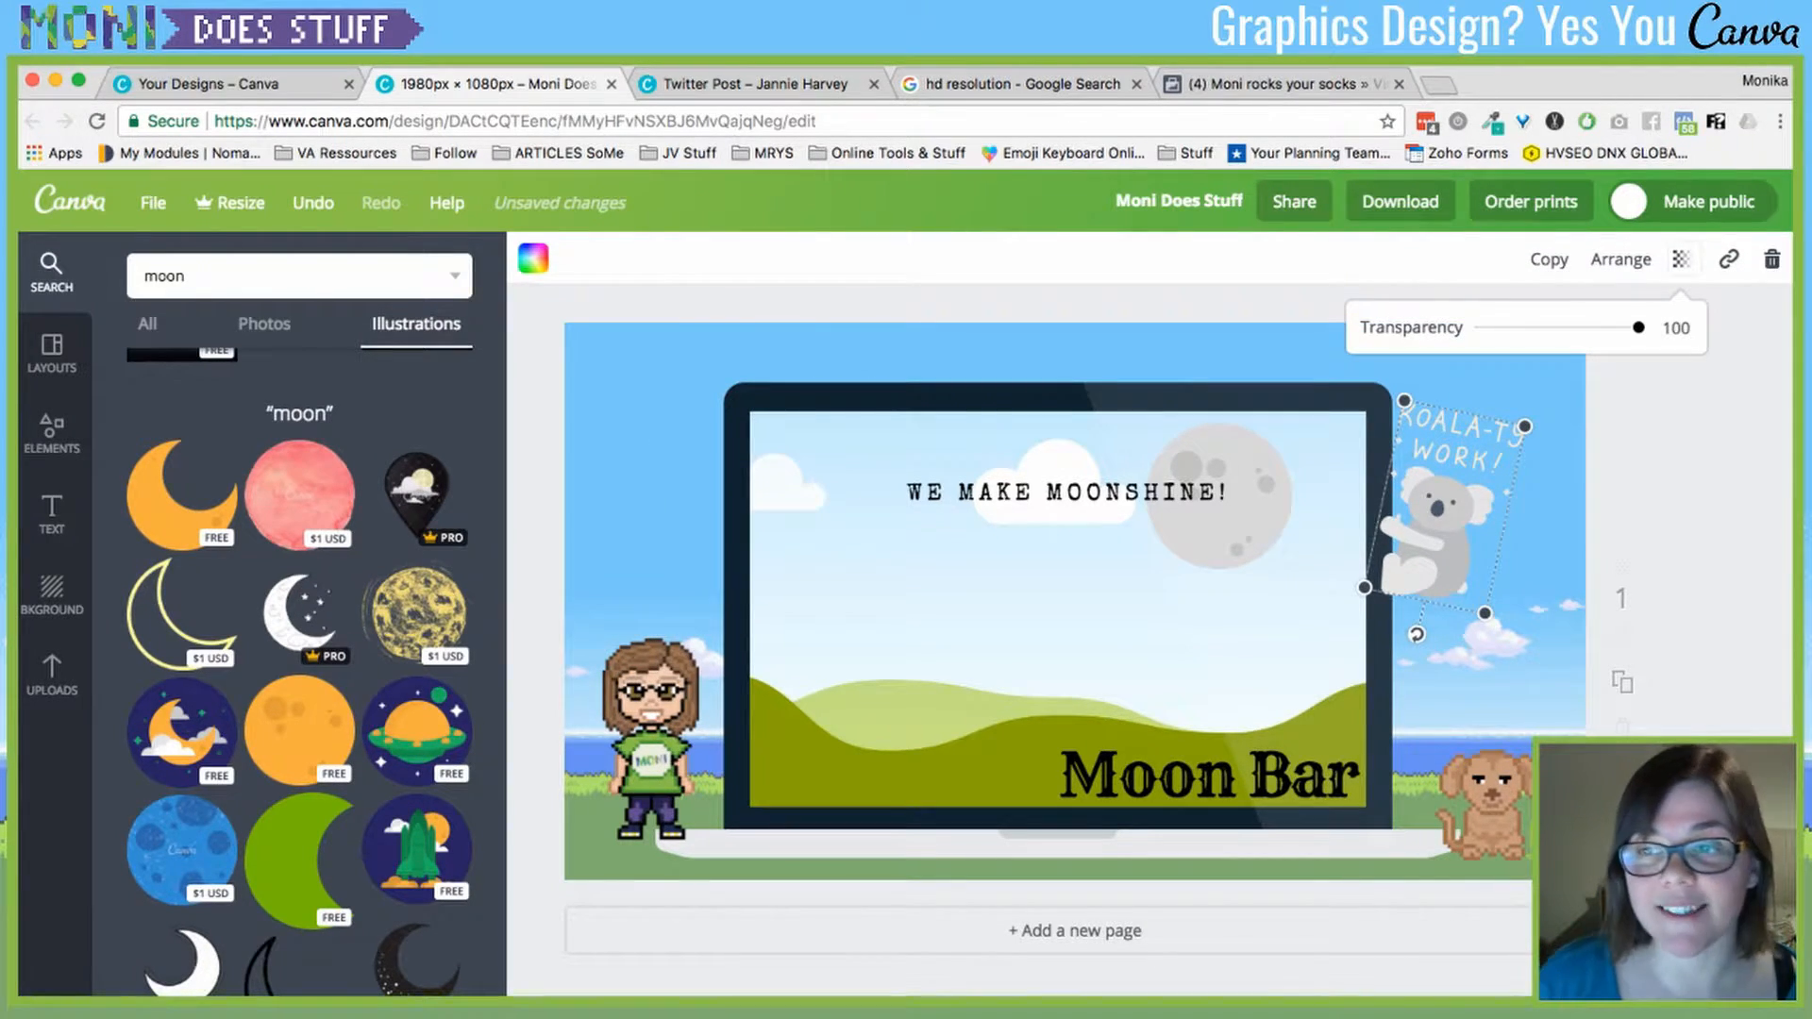
mouse_move(1638, 328)
left_mouse_down()
mouse_move(1481, 328)
mouse_move(1638, 327)
left_mouse_up()
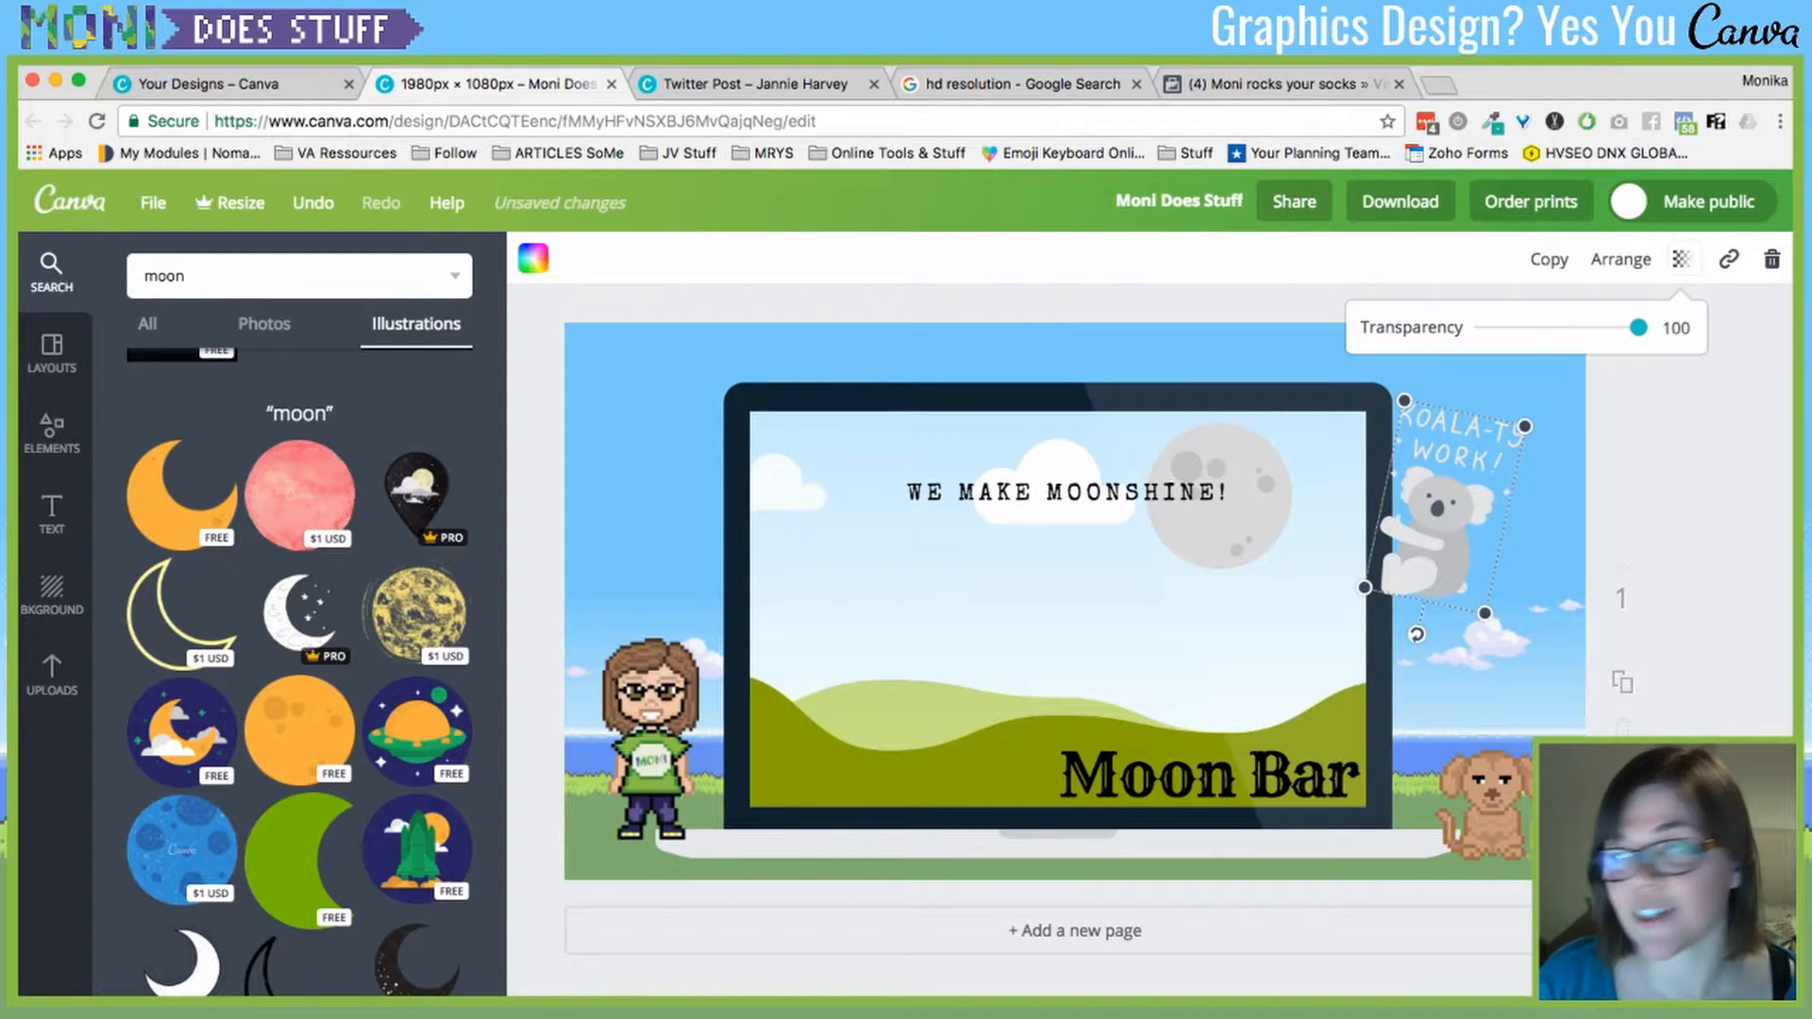
scroll(1075, 595, "down", 1)
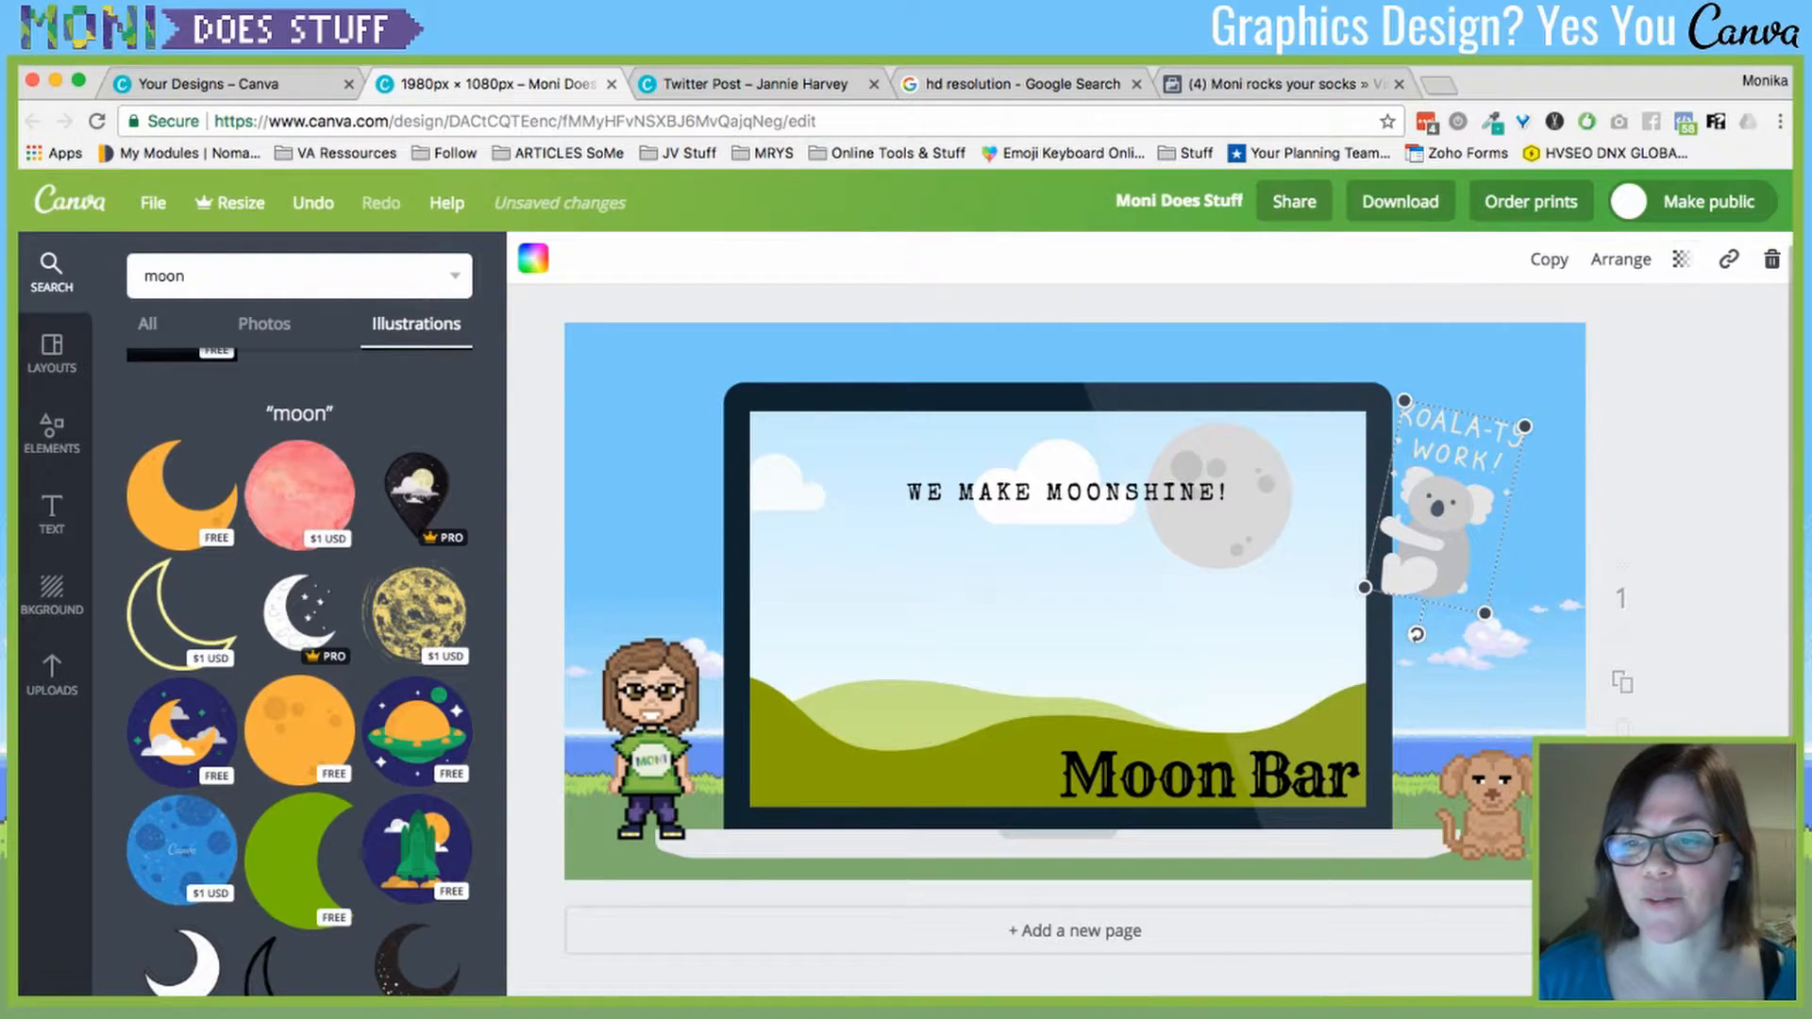
scroll(1076, 594, "down", 1)
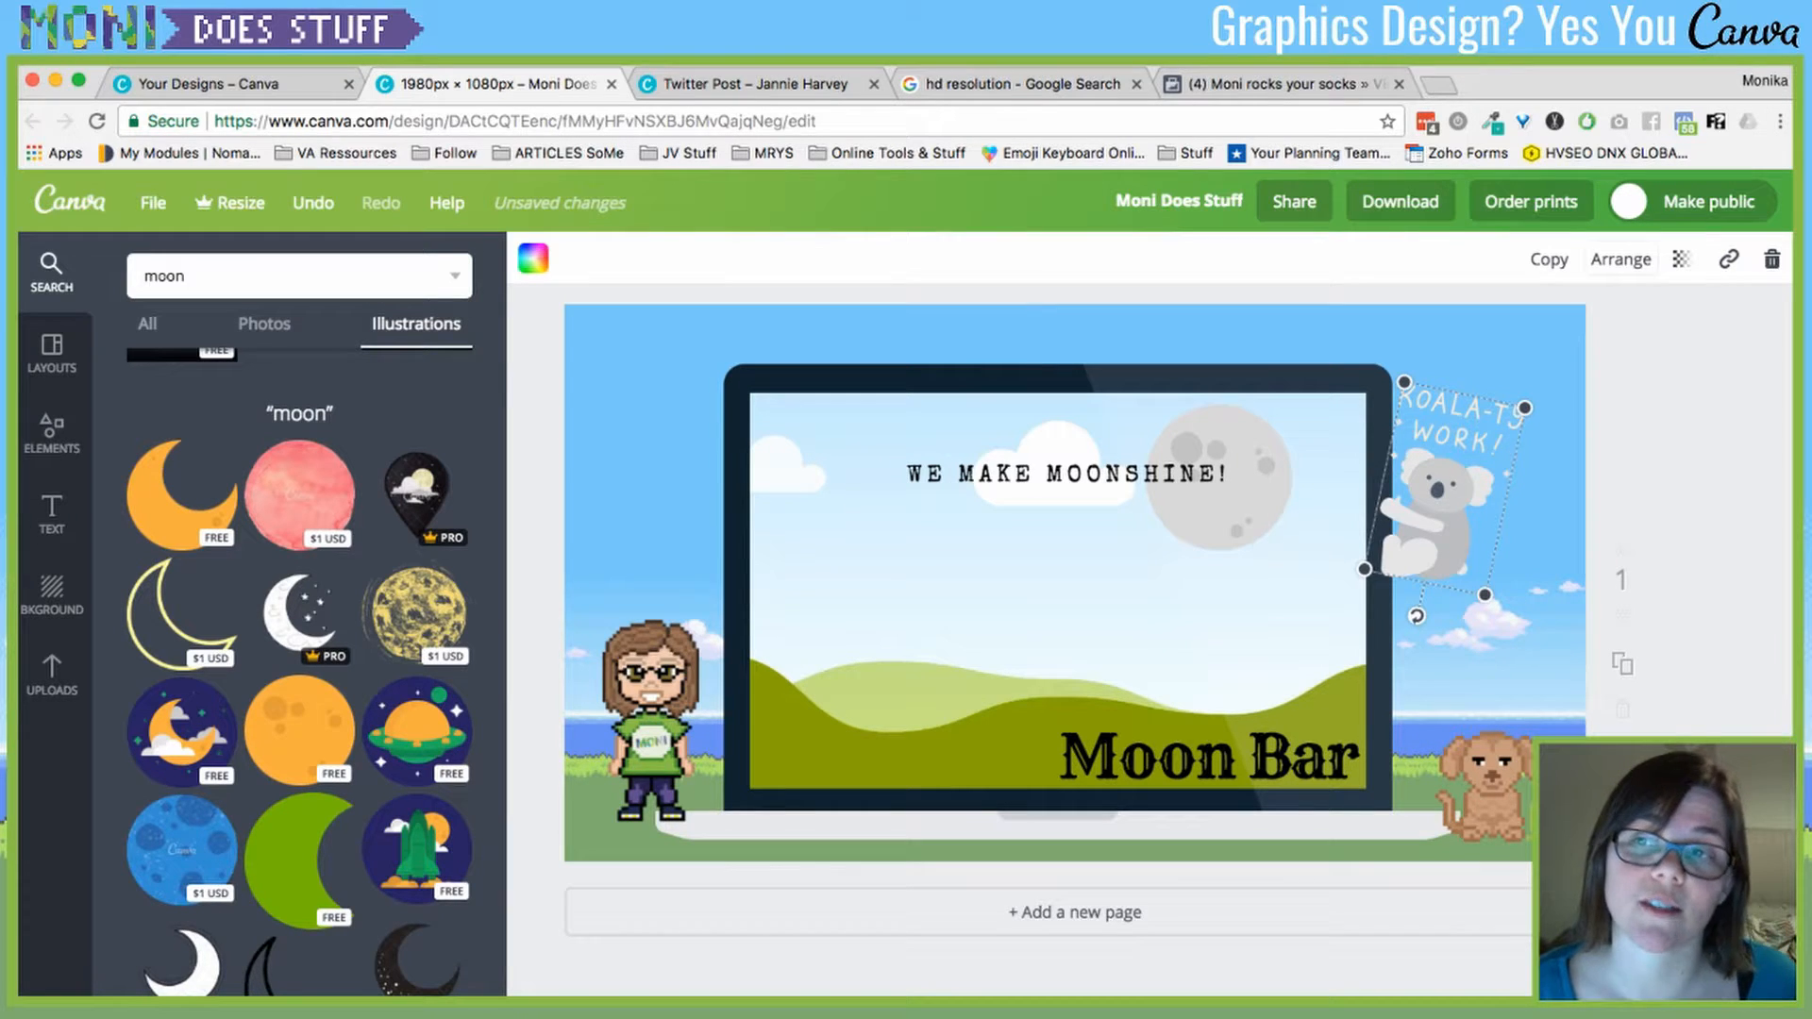
- Send the koala sticker behind the laptop frame
left_click(1620, 260)
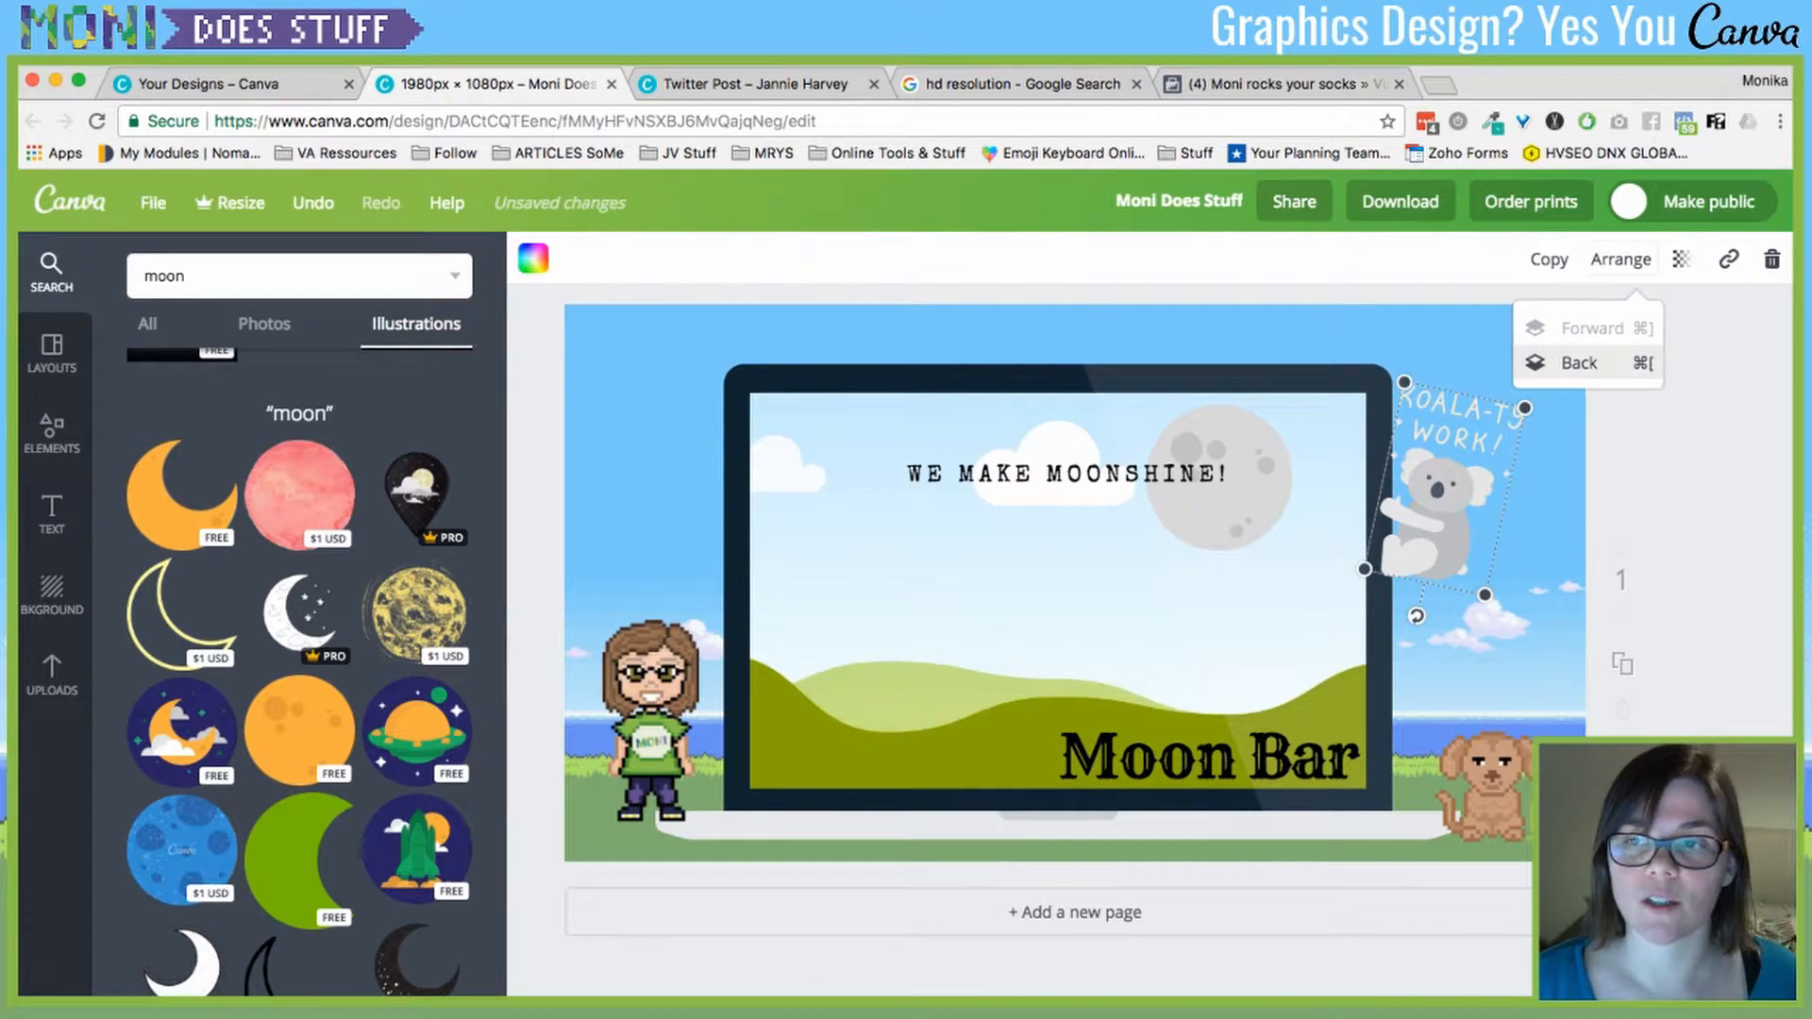
left_click(1579, 363)
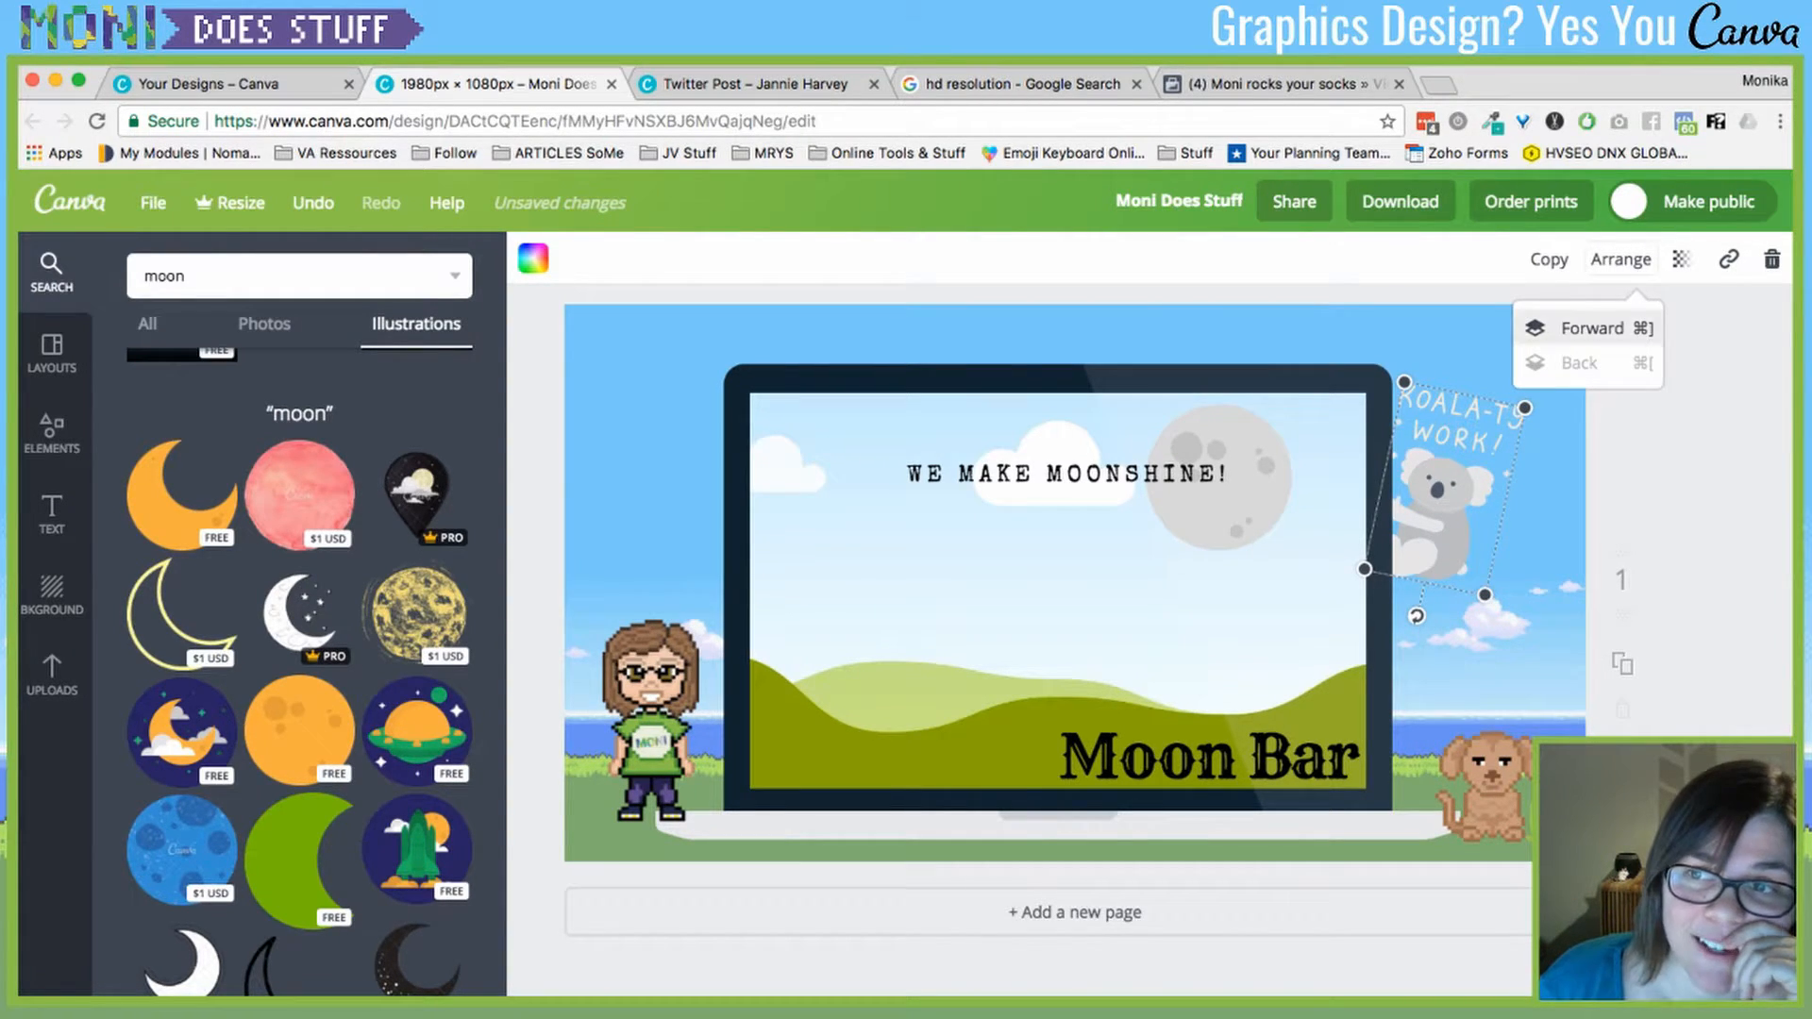
left_click(1593, 327)
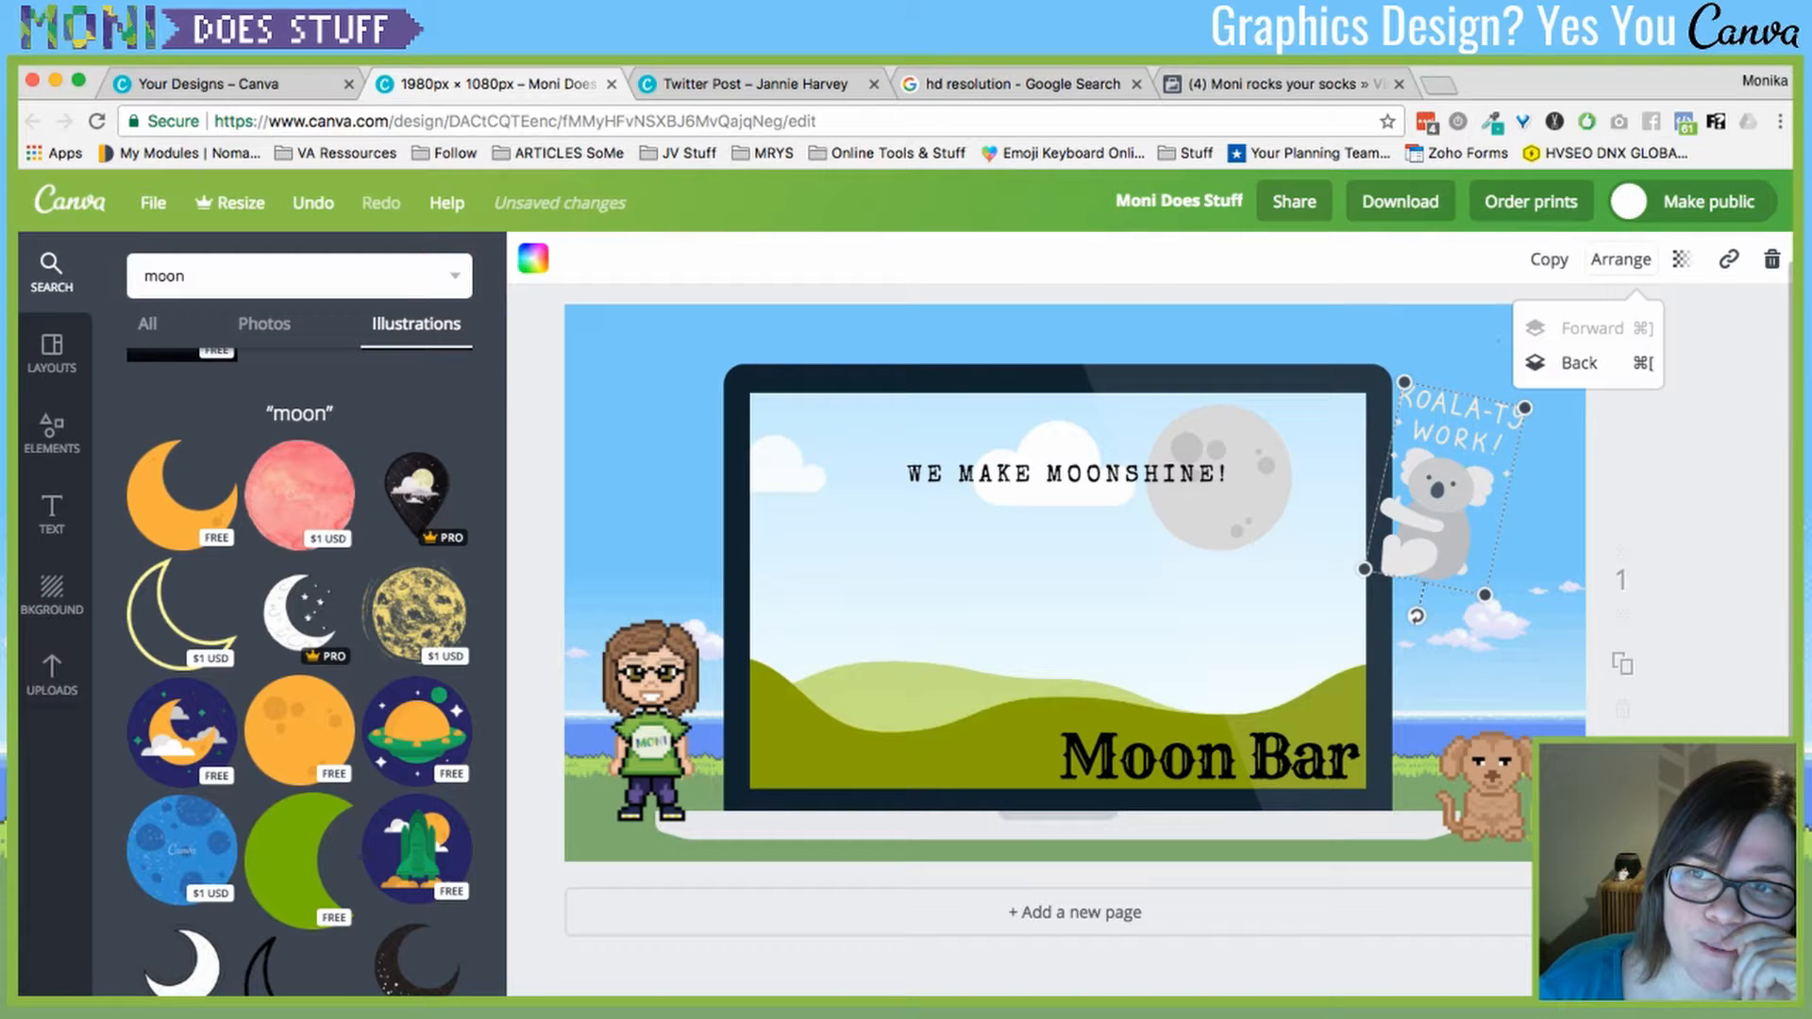
left_click(1579, 364)
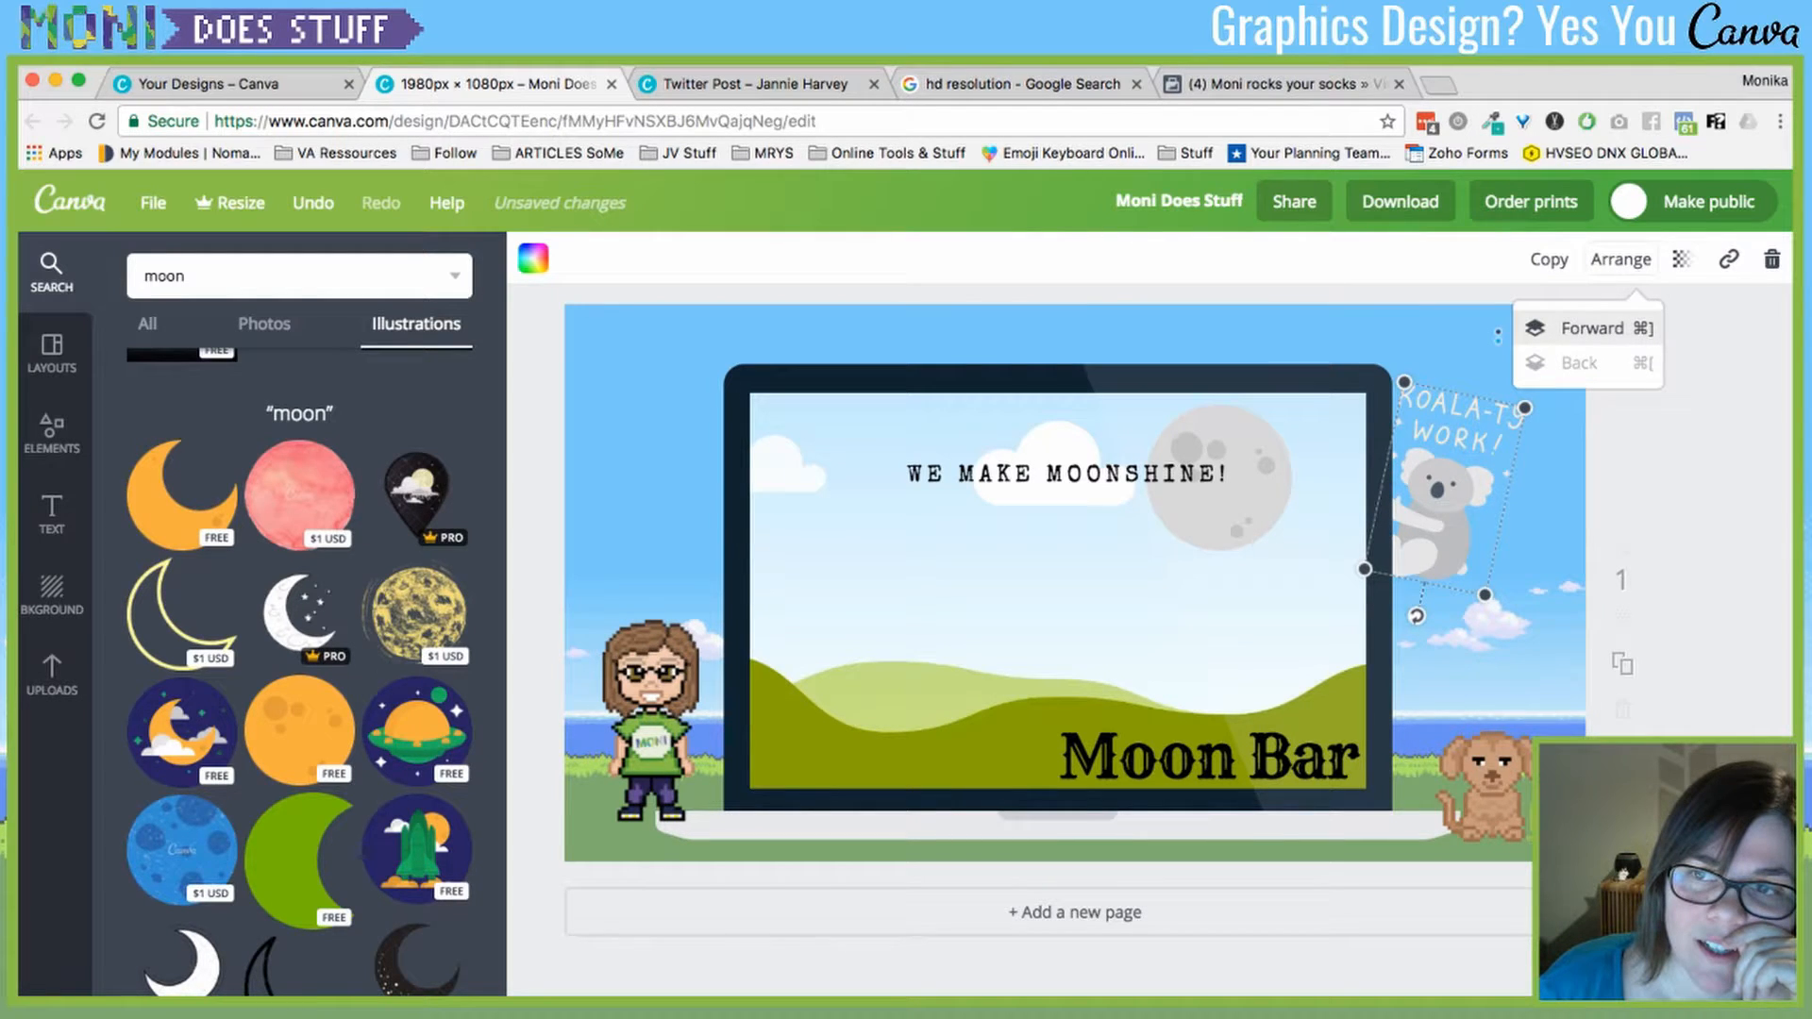
left_click(1593, 327)
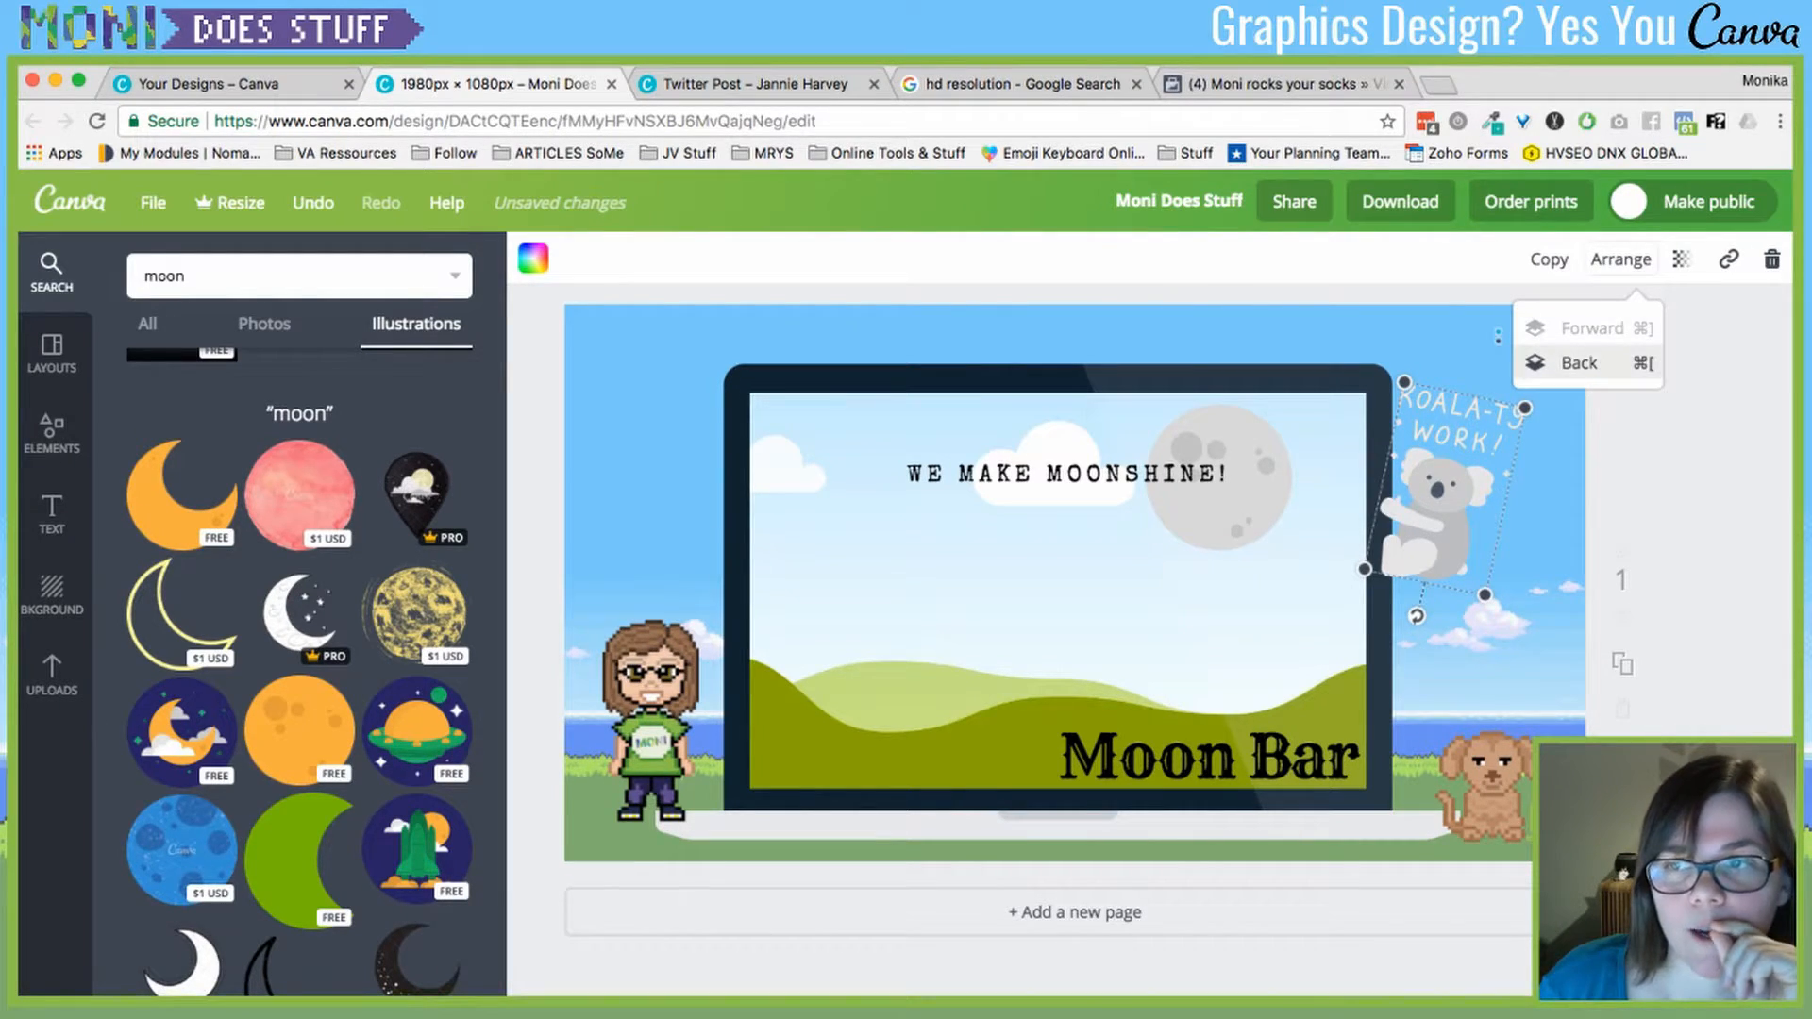
left_click(1579, 364)
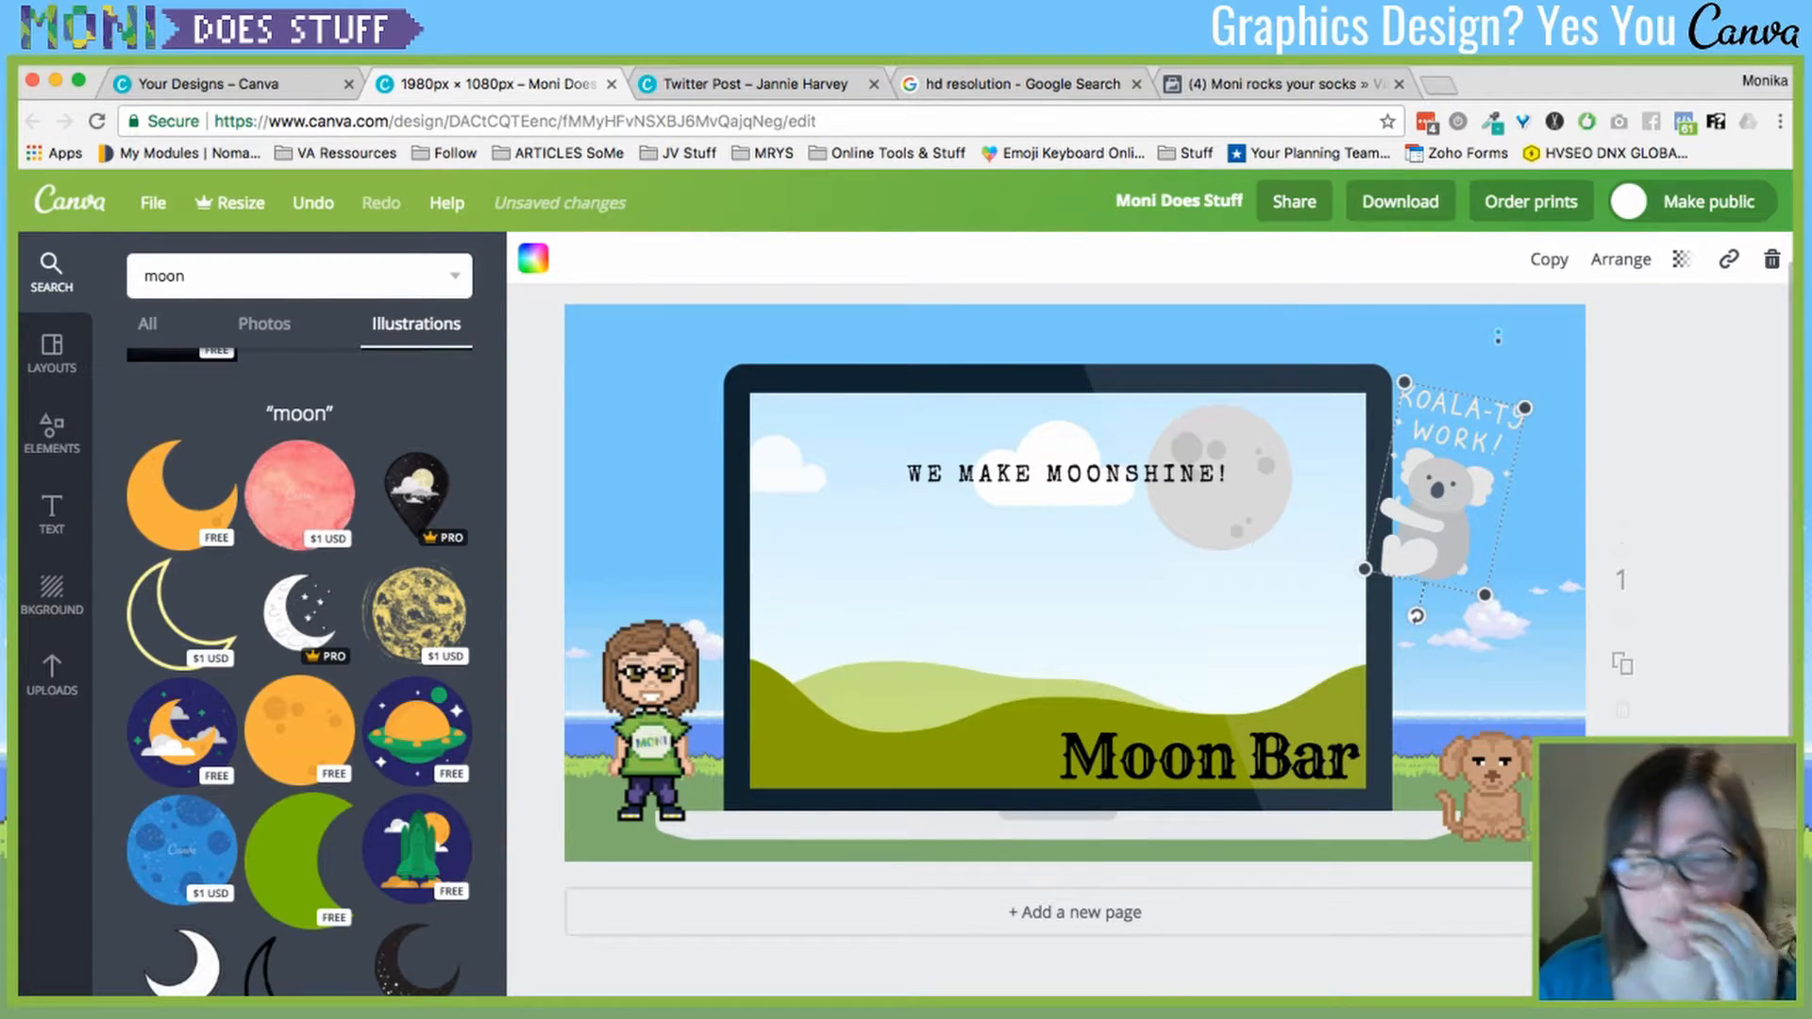
- Check the dog sticker and the olive element beside it, then reselect the koala
scroll(1076, 566, "down", 1)
left_click(1489, 760)
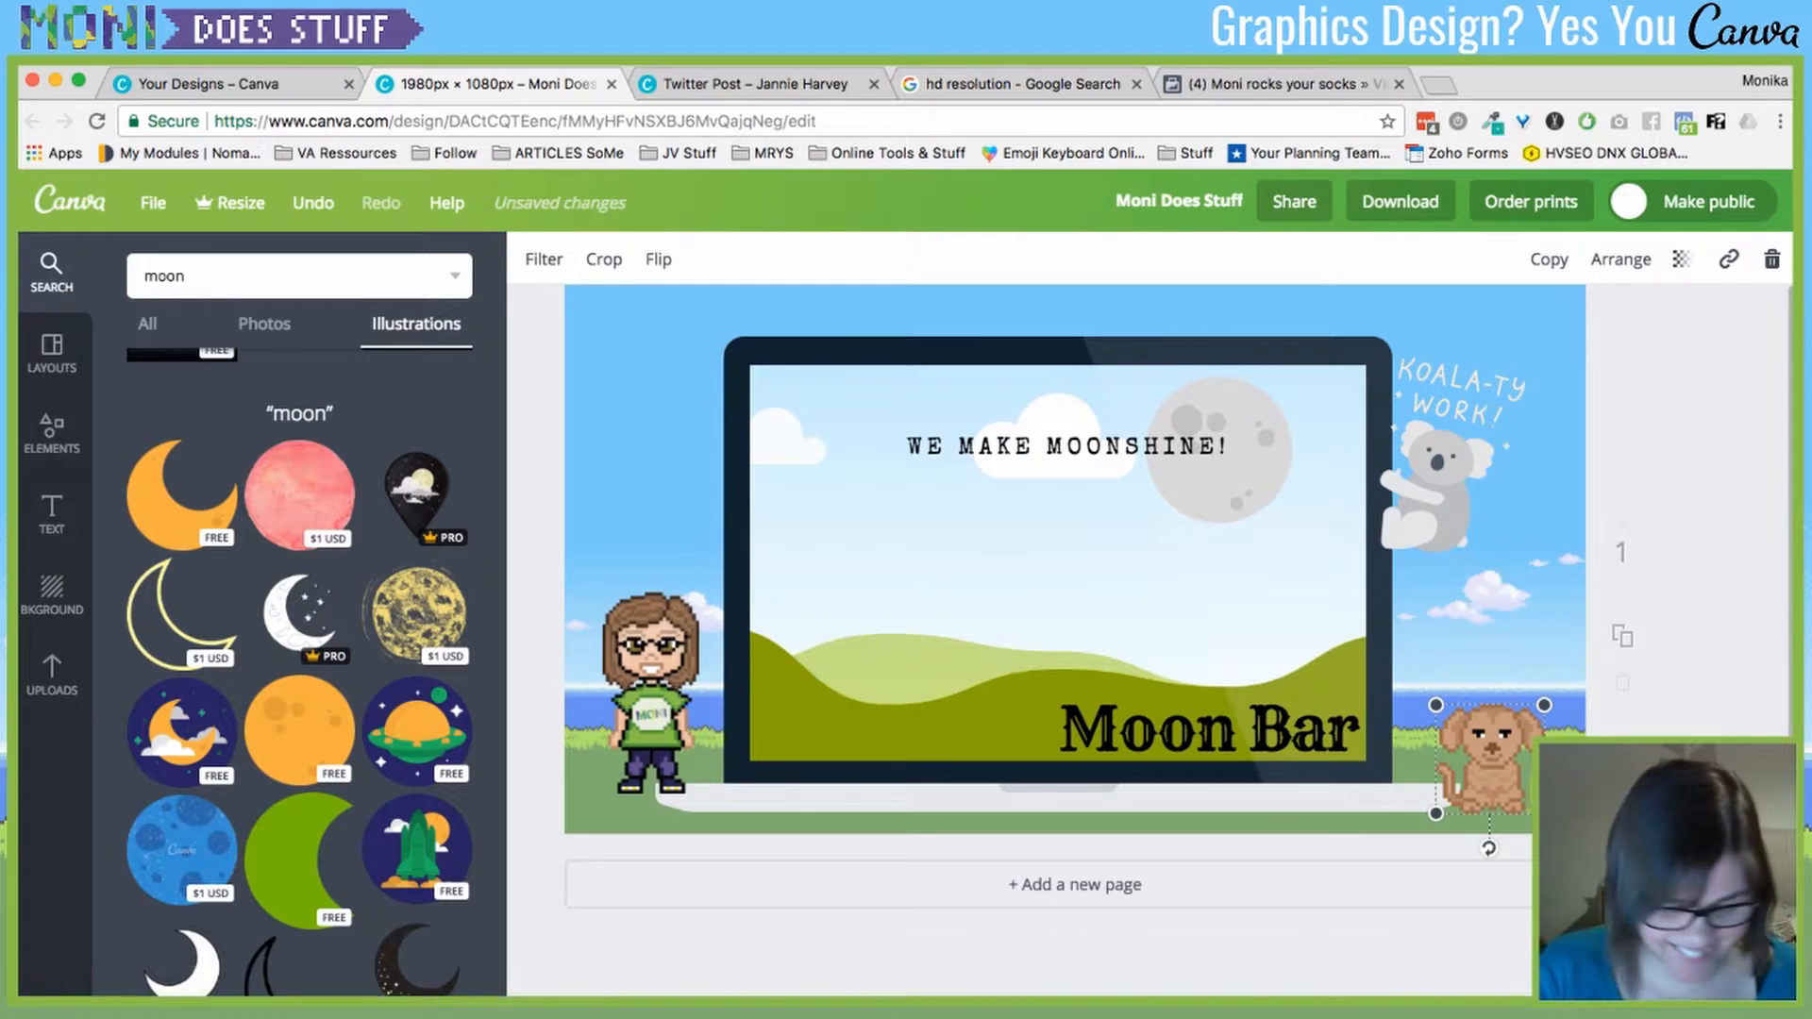
scroll(1076, 566, "down", 1)
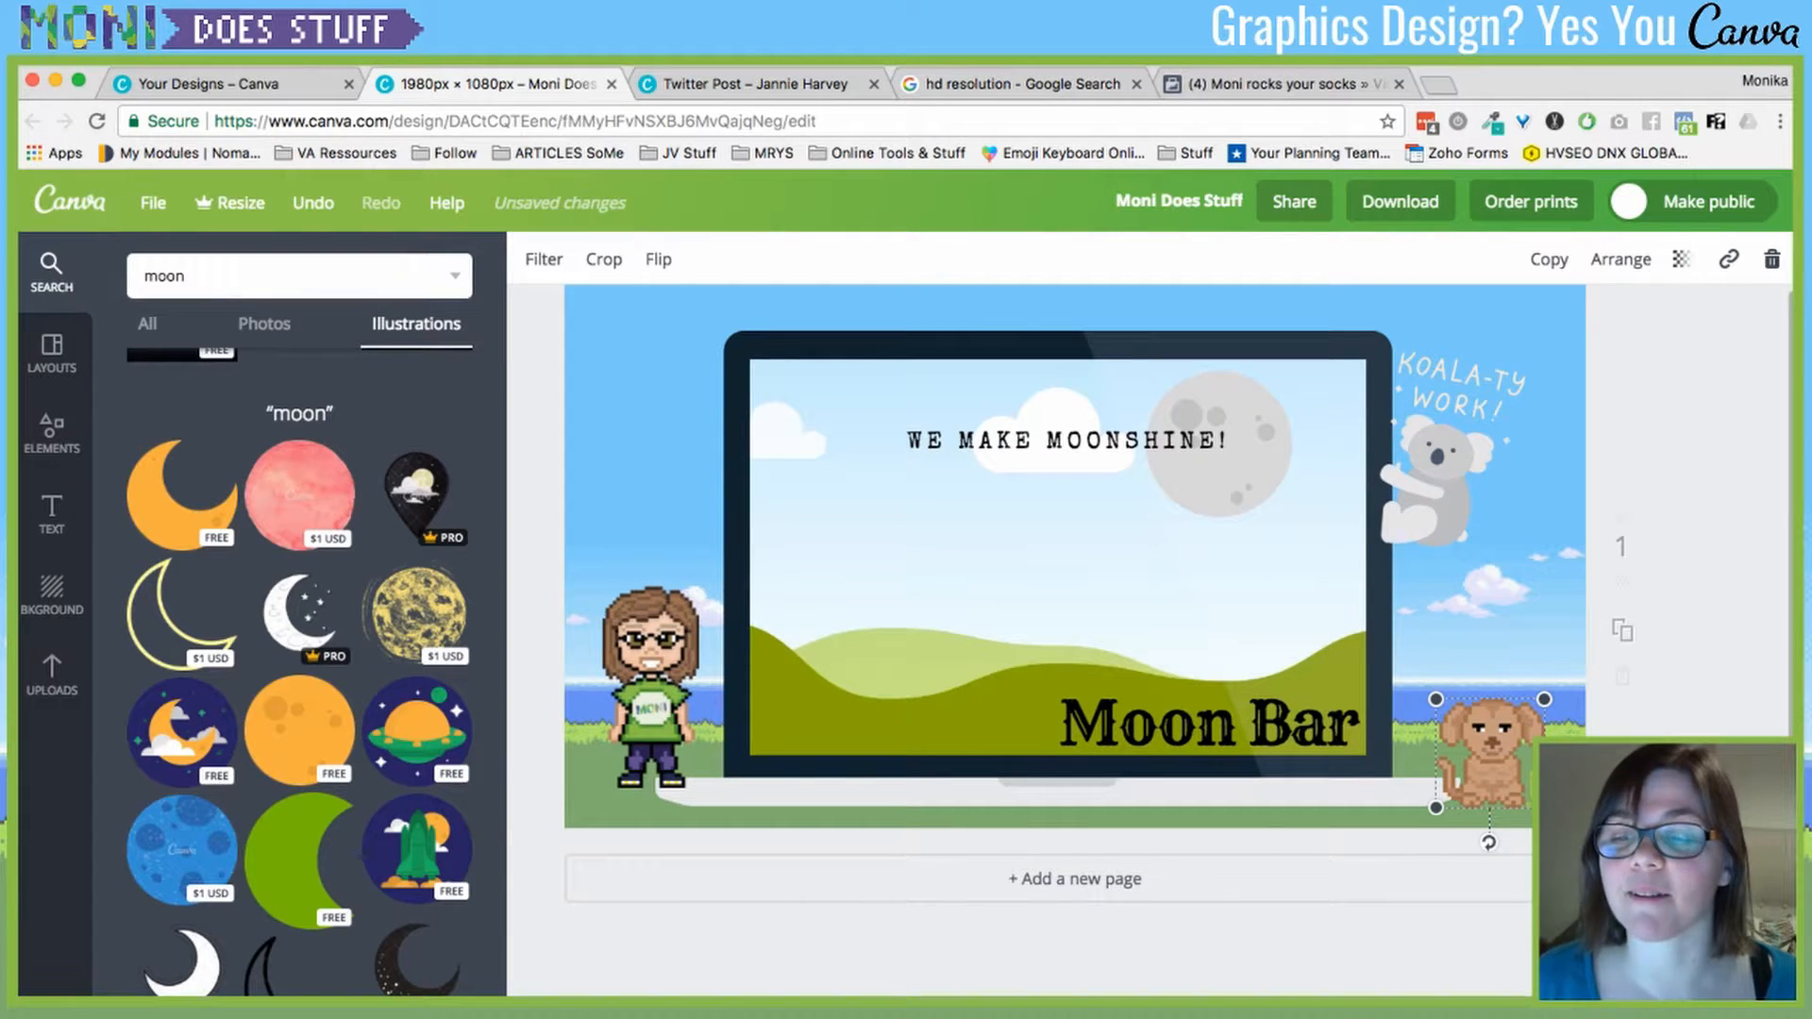
left_click(1548, 787)
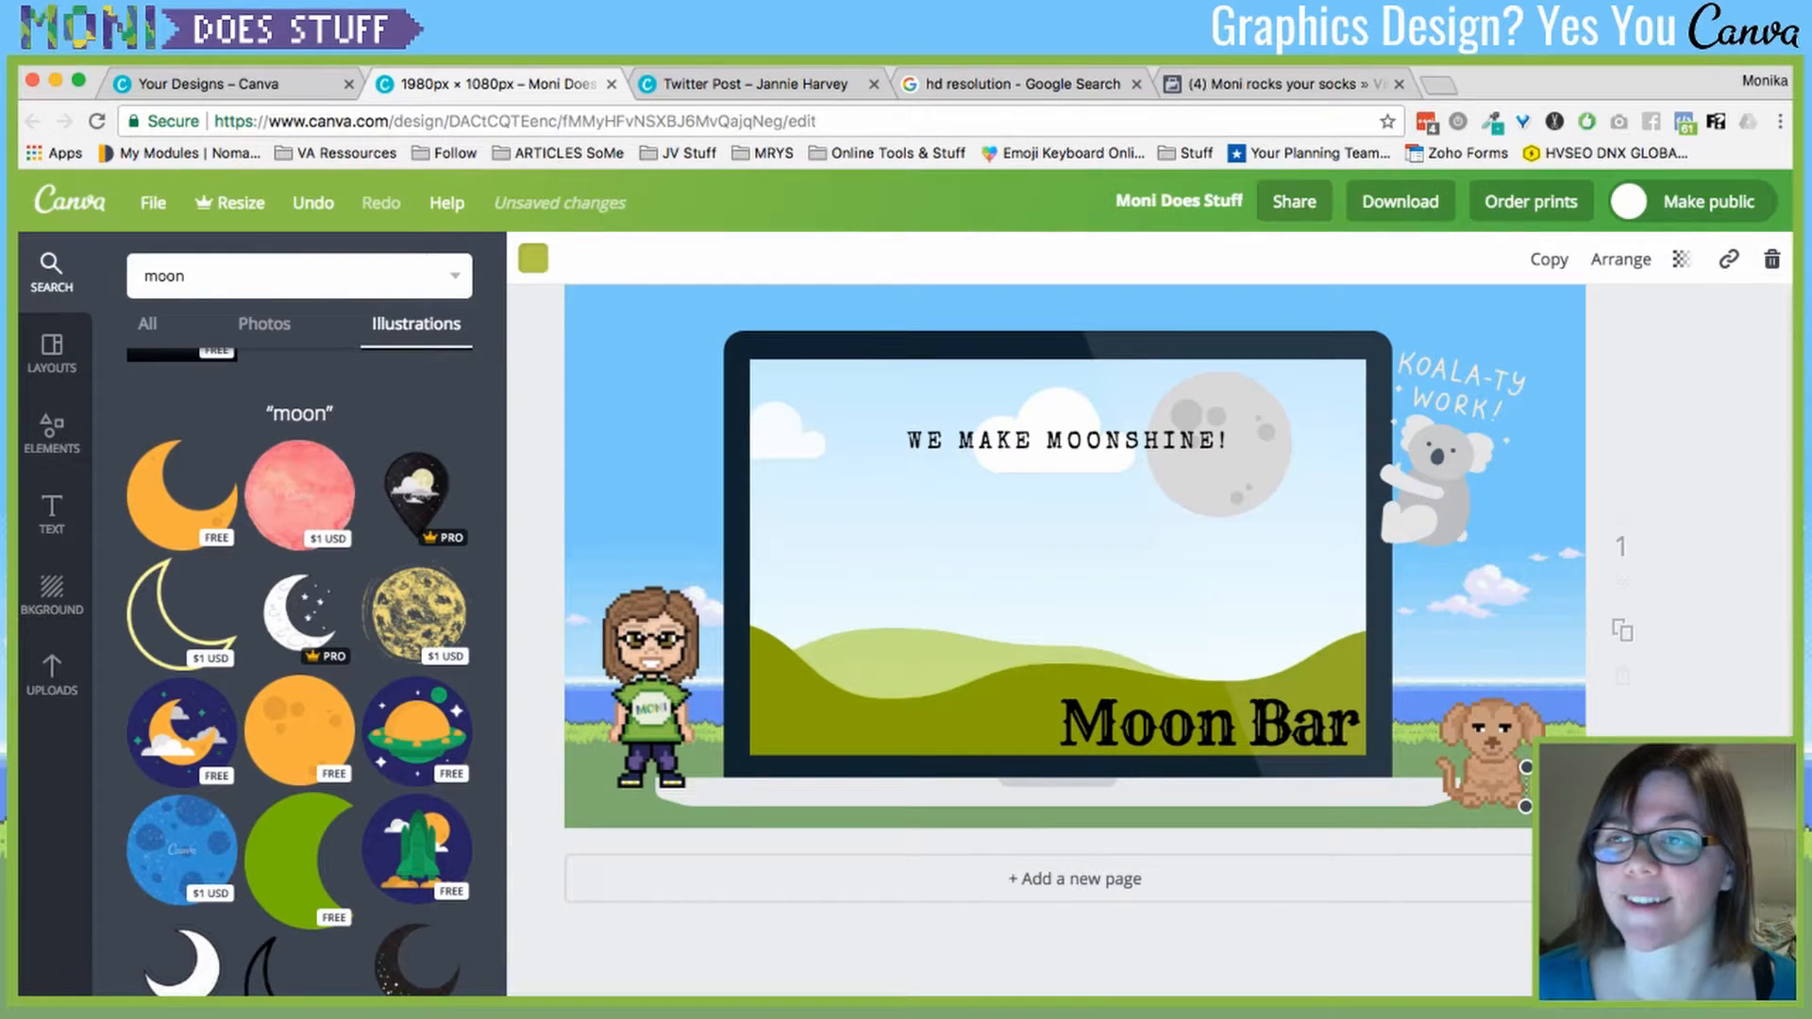
key("Escape")
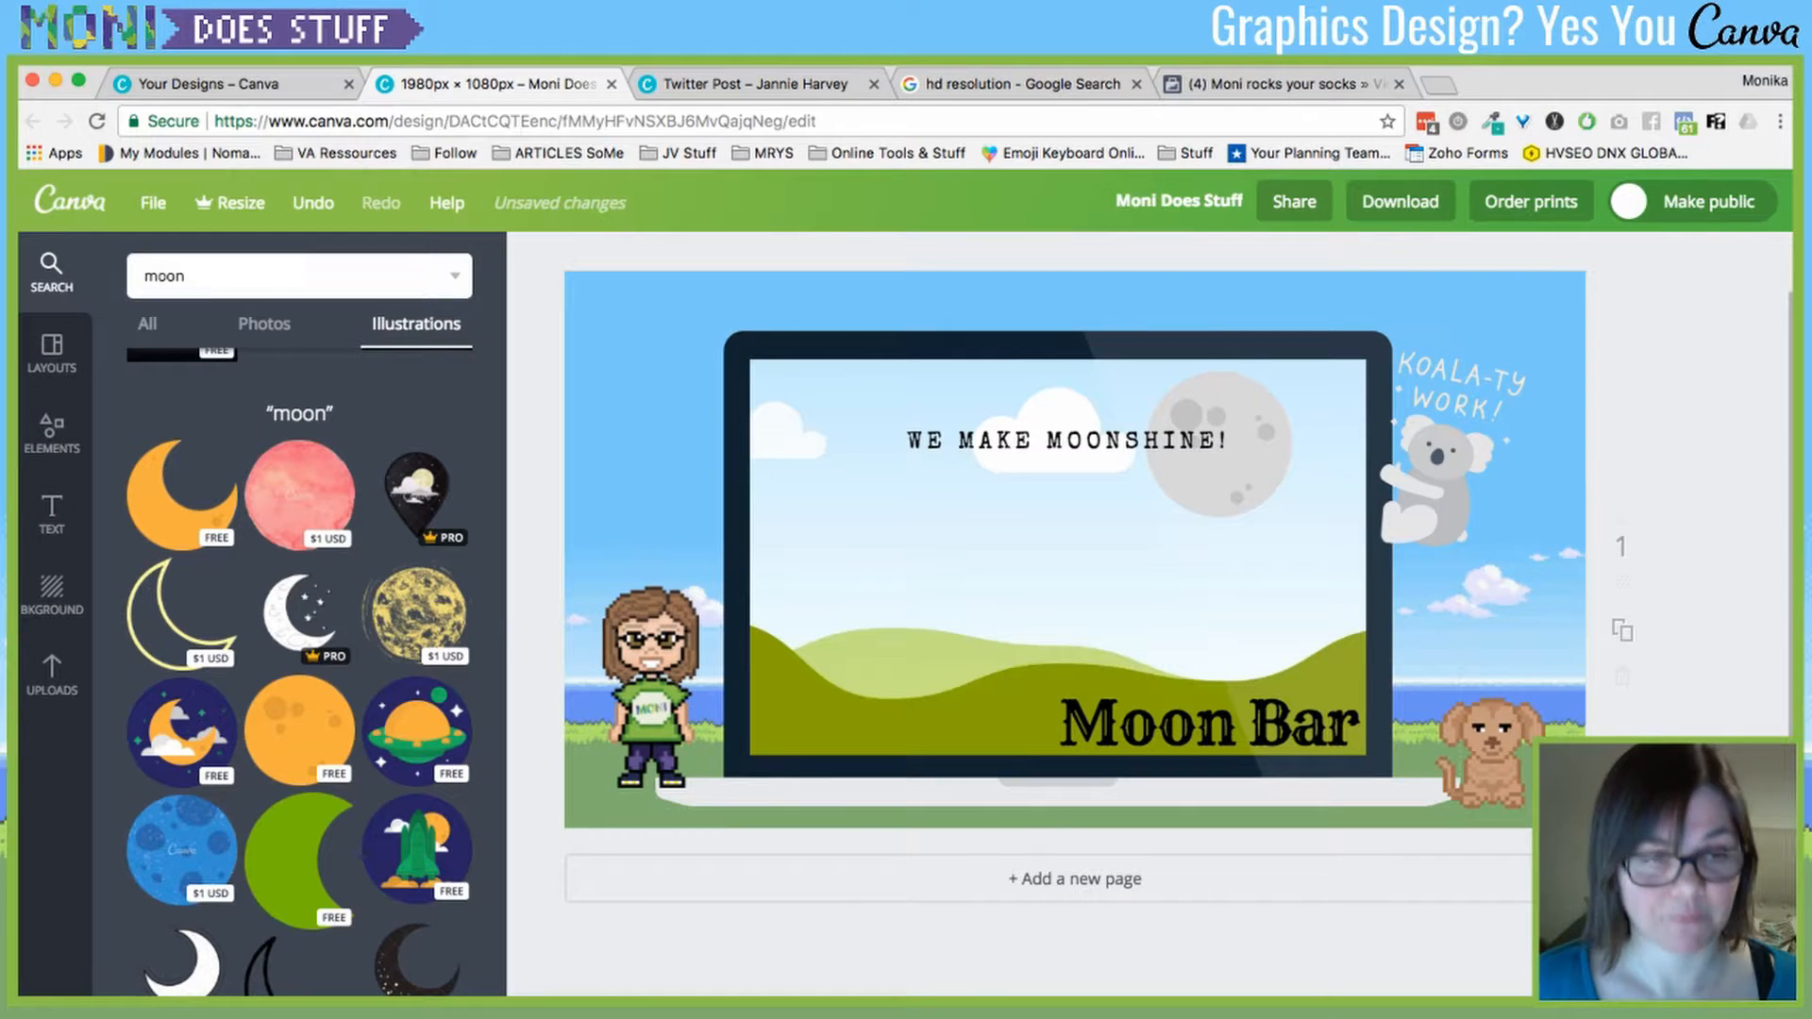
scroll(1075, 566, "up", 4)
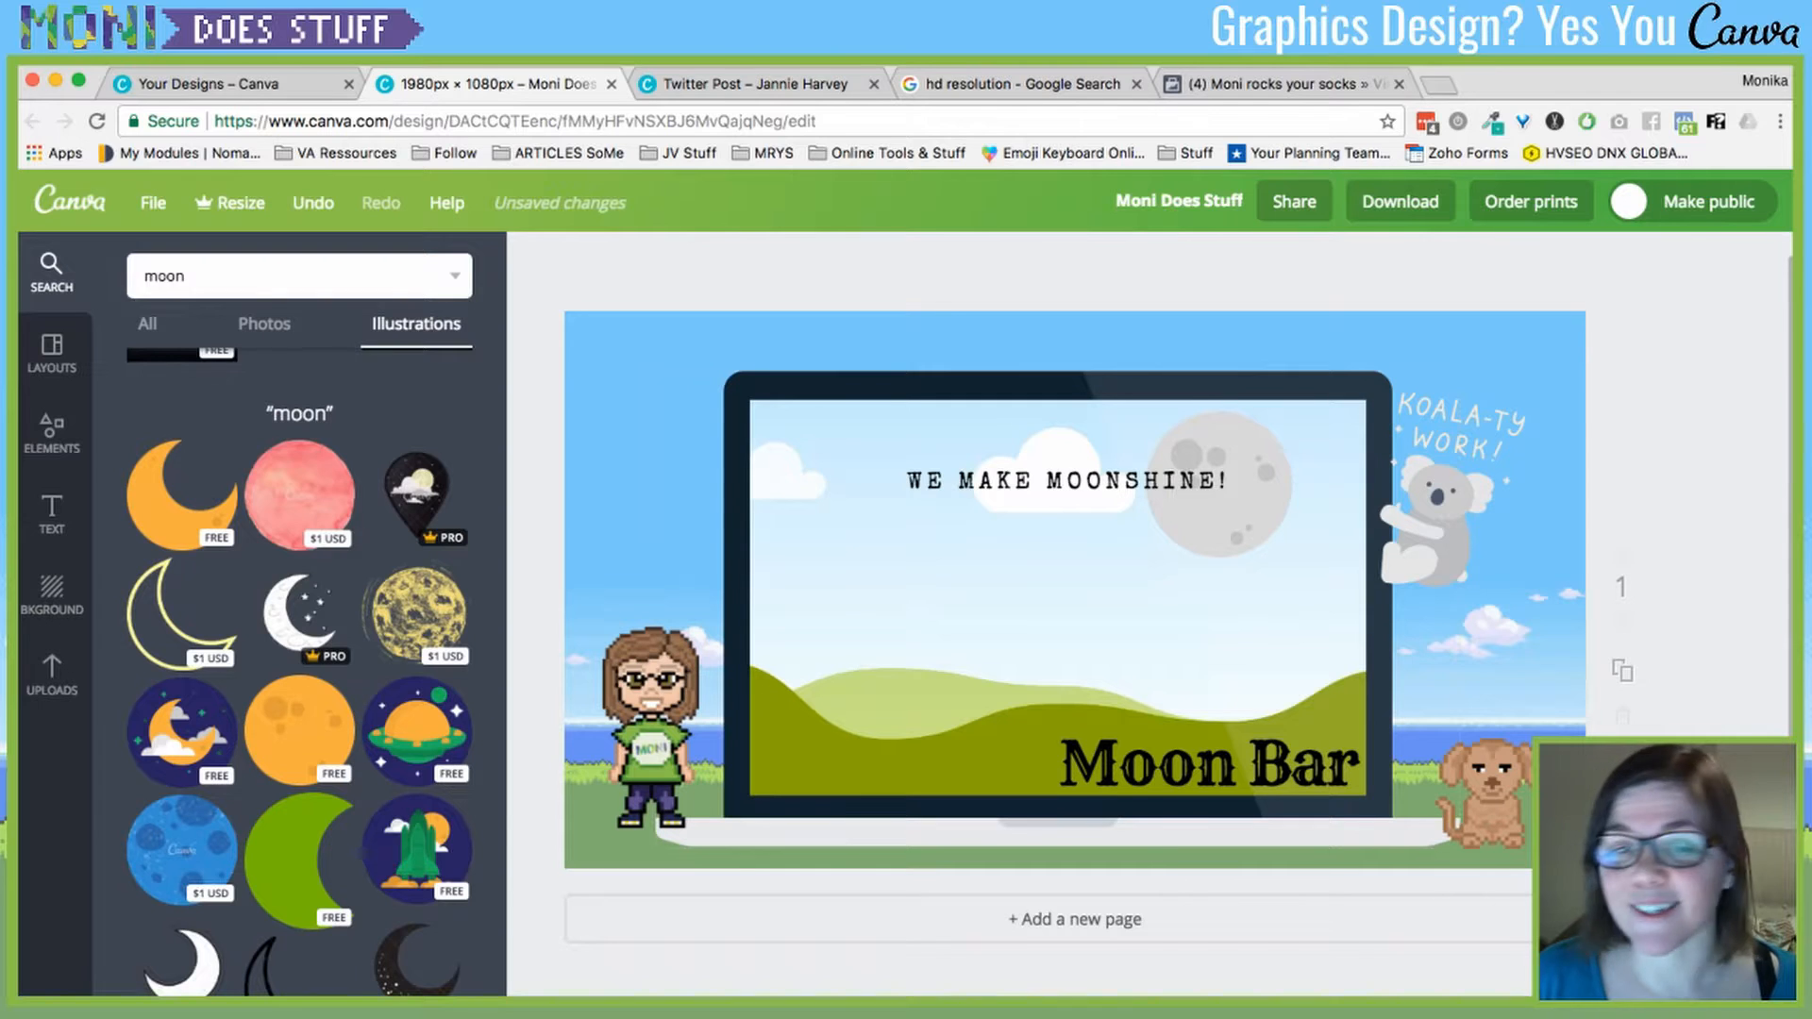
left_click(1439, 519)
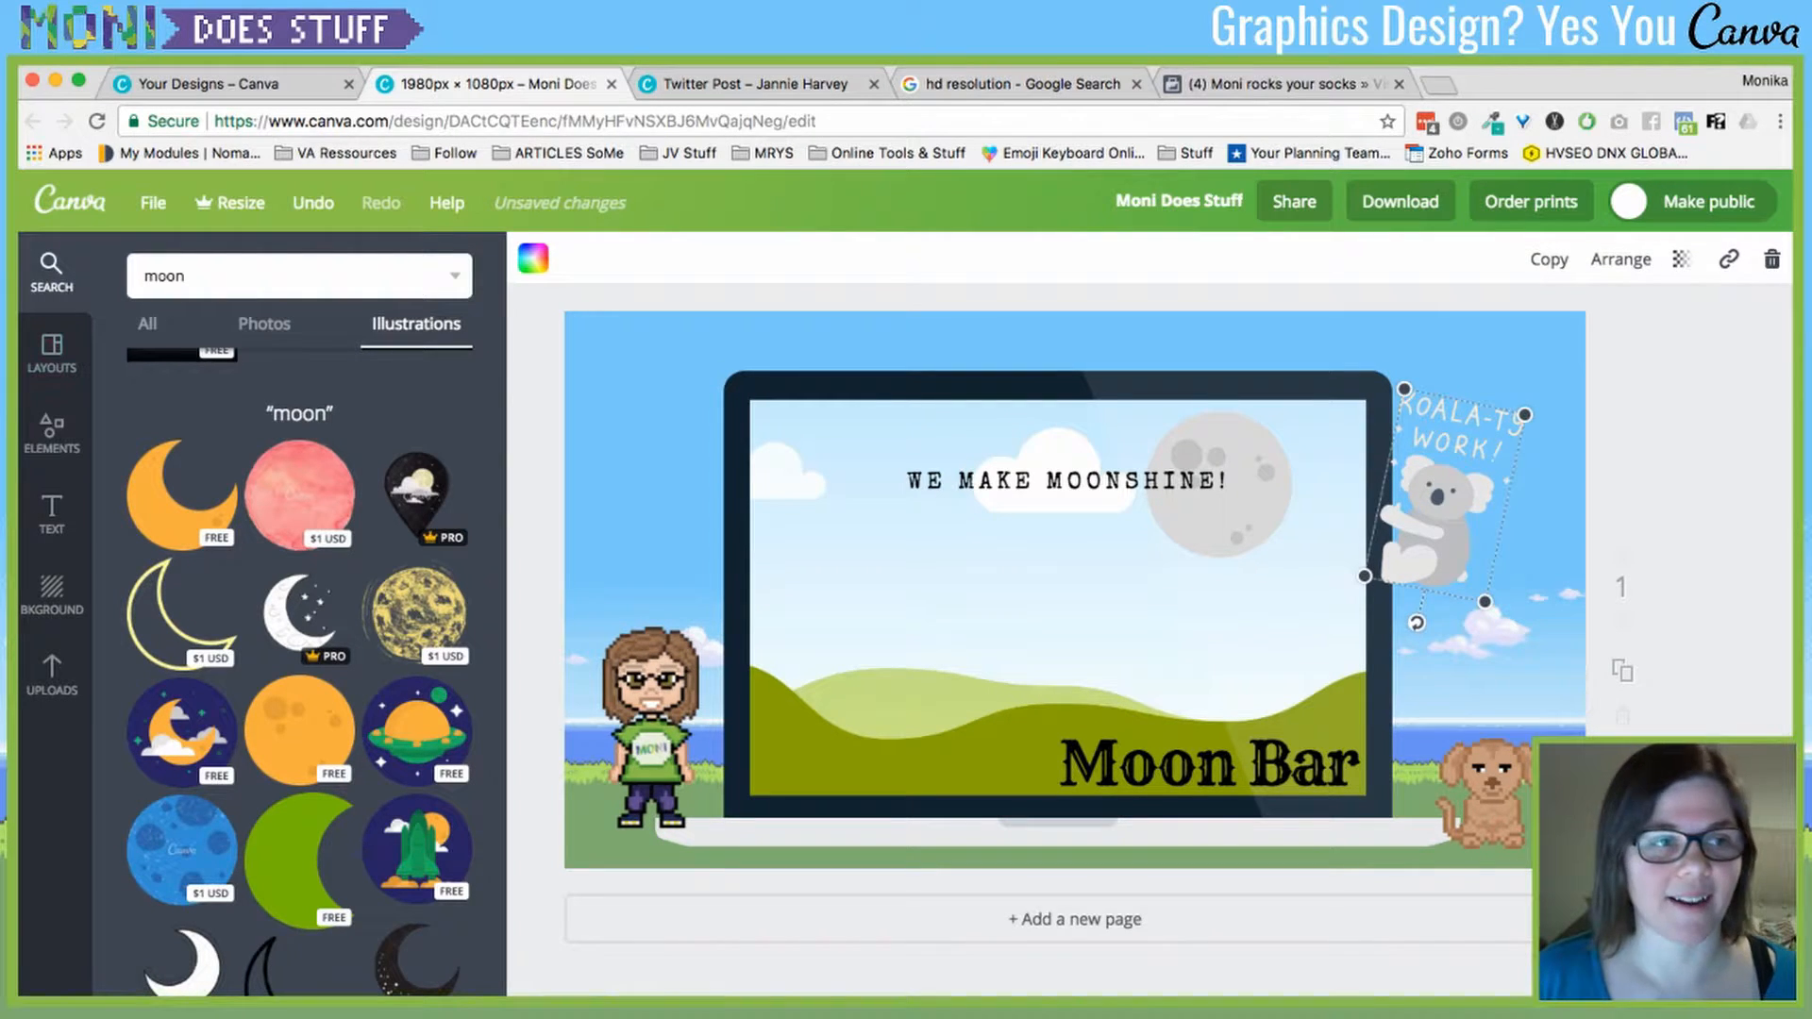
left_click(236, 276)
type("panda")
key("Return")
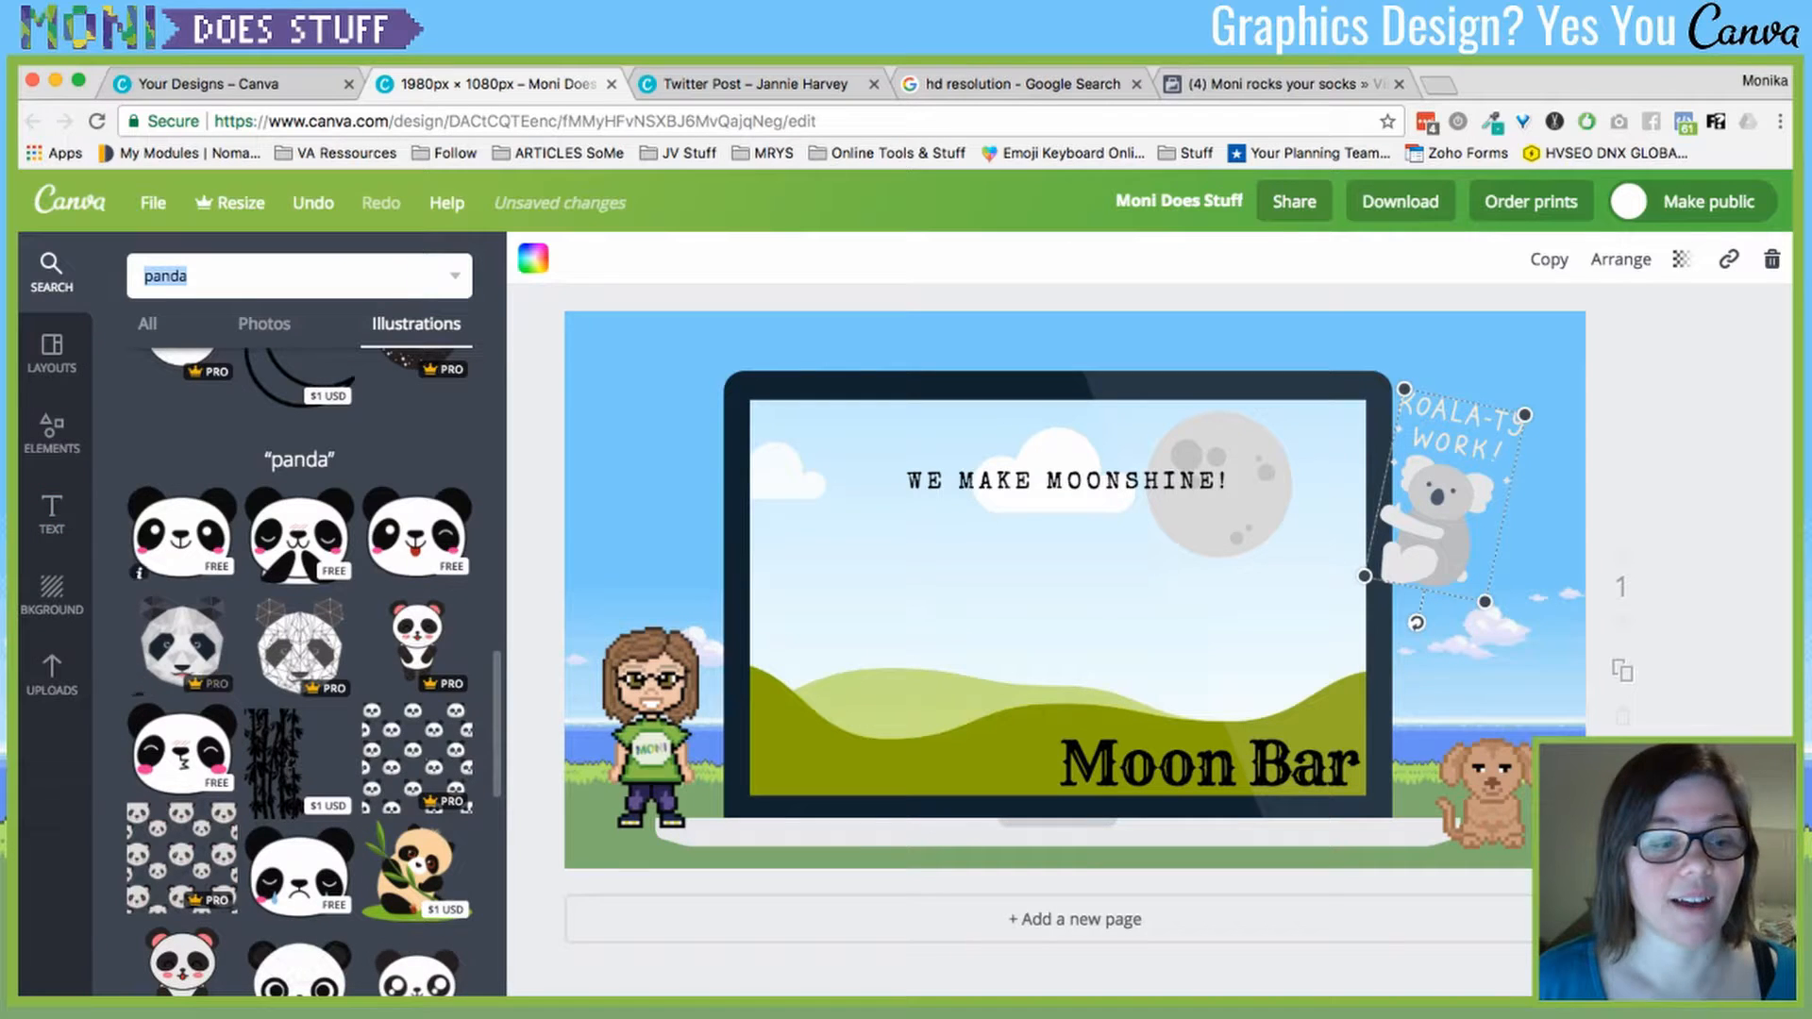
scroll(180, 528, "down", 2)
scroll(179, 528, "down", 3)
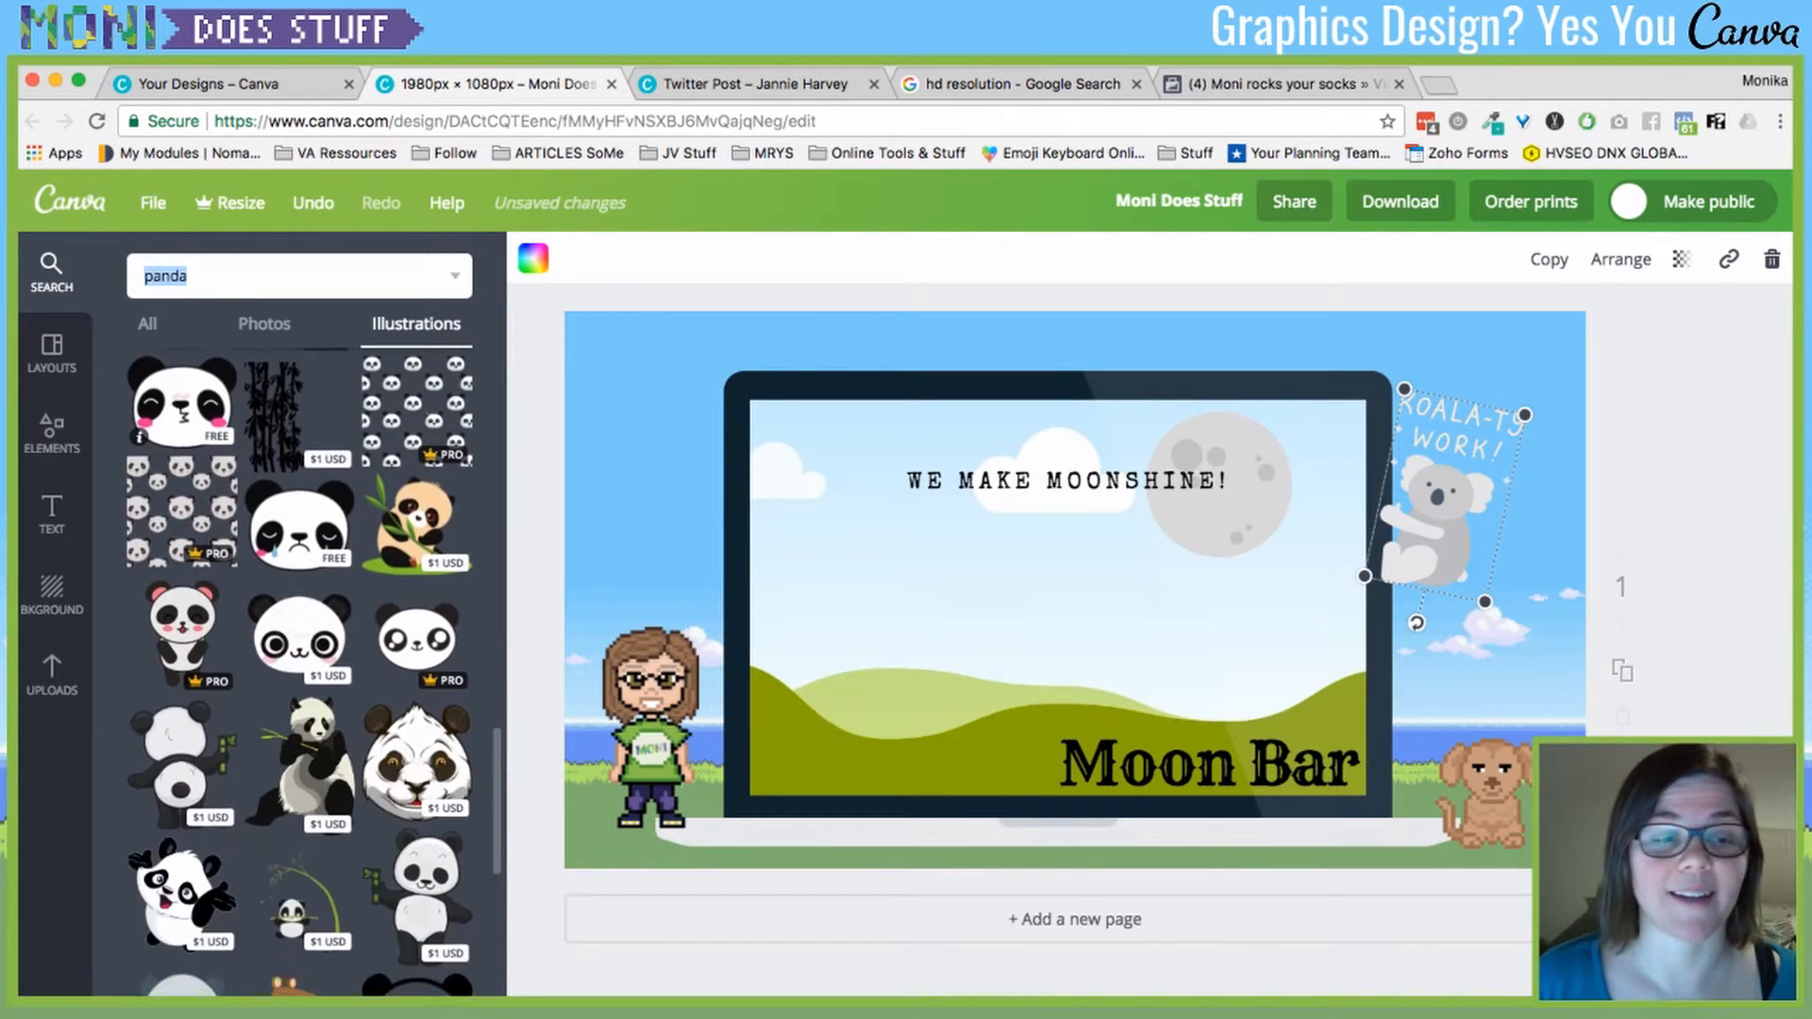
scroll(179, 661, "down", 2)
scroll(179, 661, "down", 1)
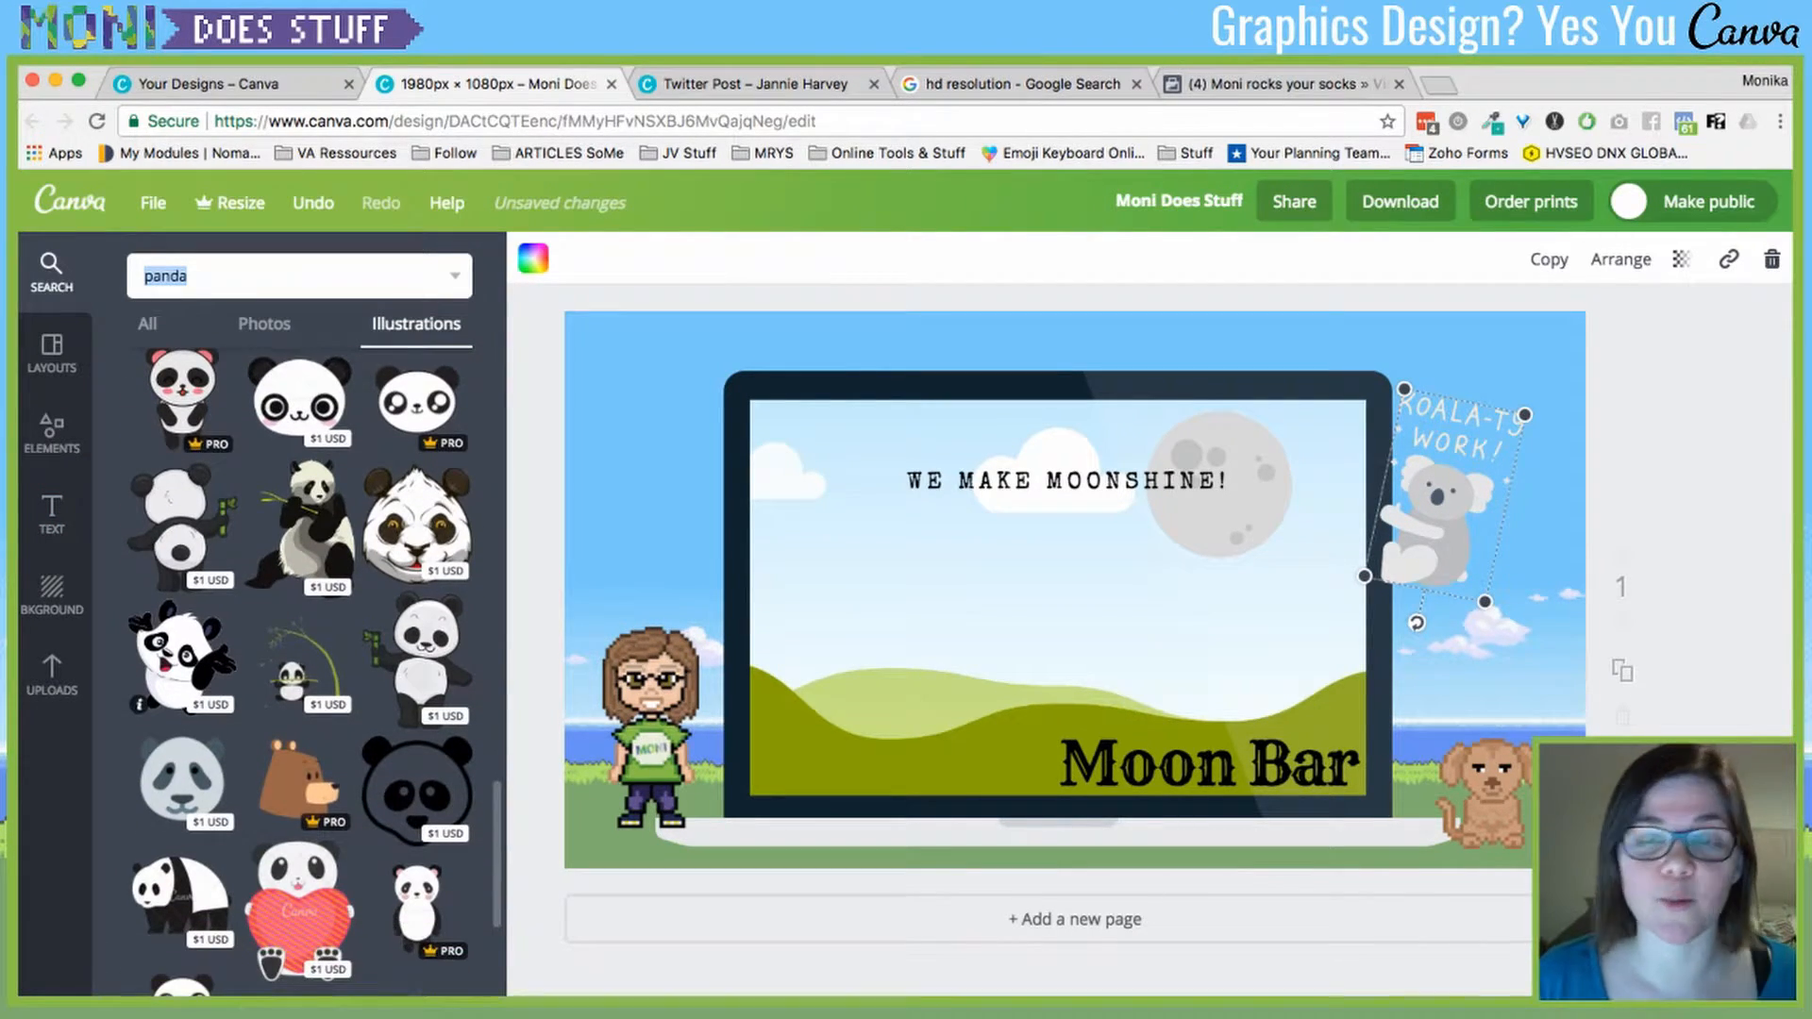
scroll(179, 661, "down", 4)
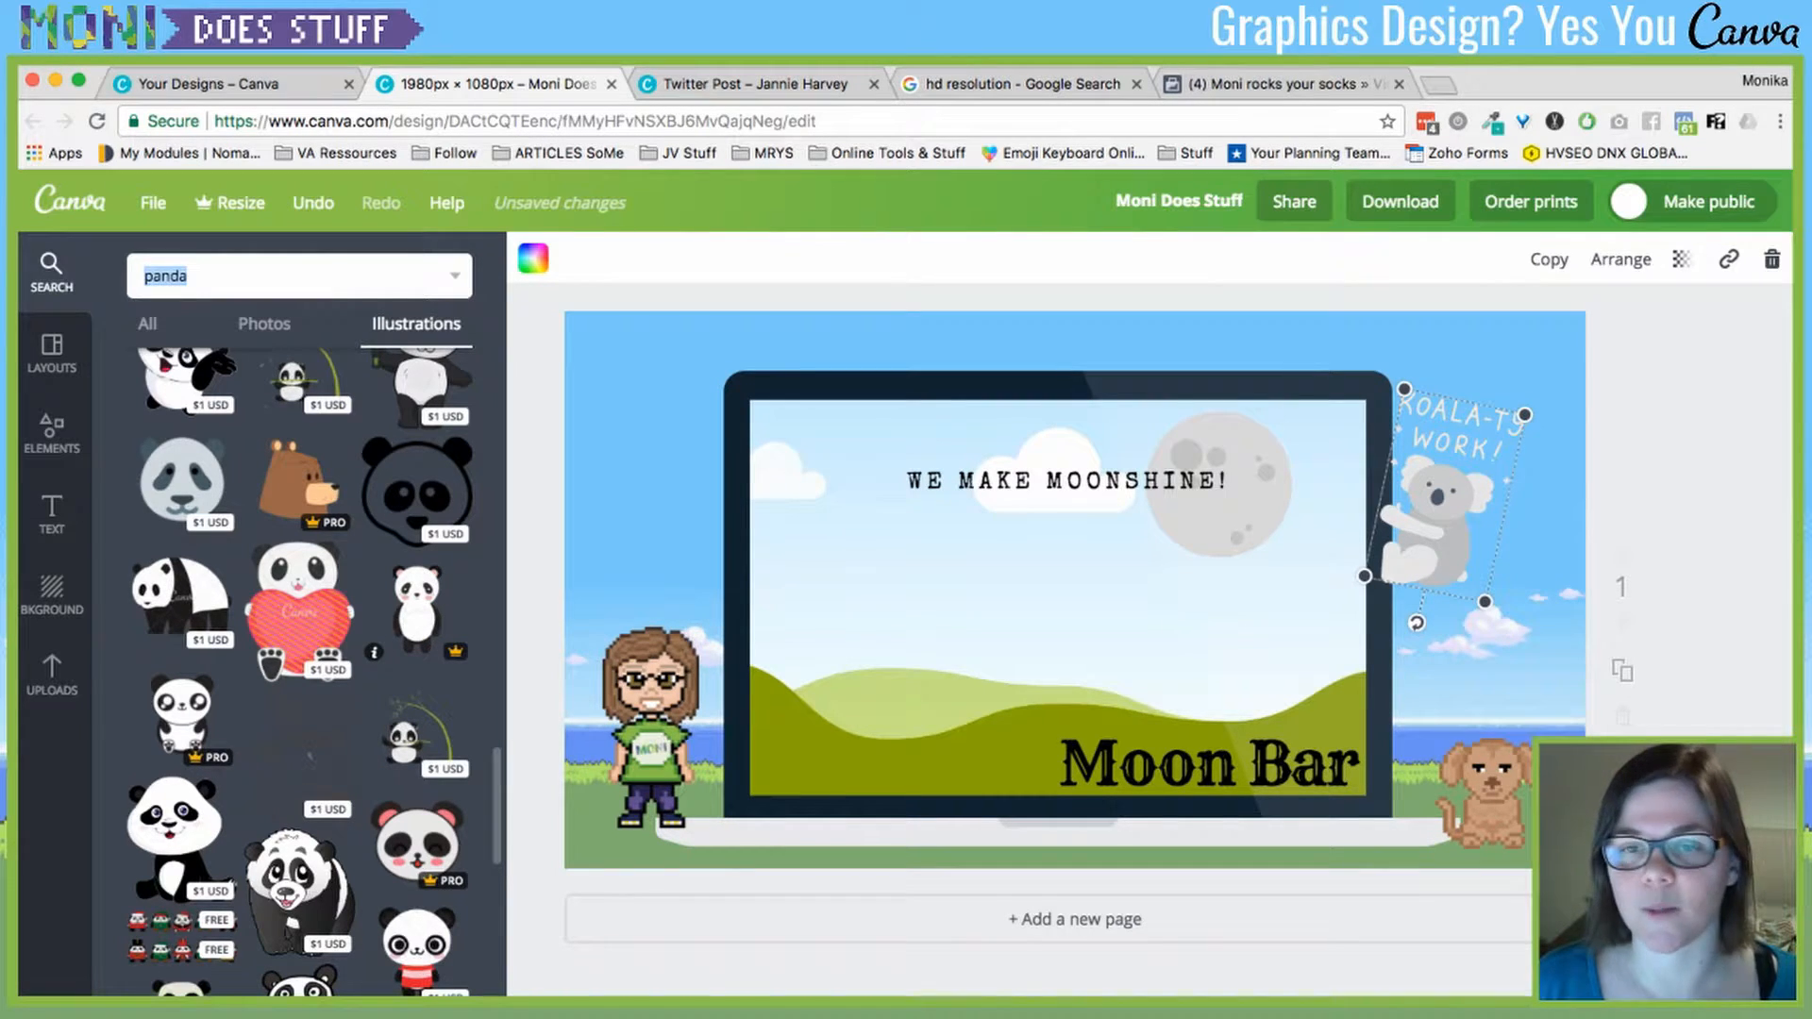
scroll(311, 670, "up", 5)
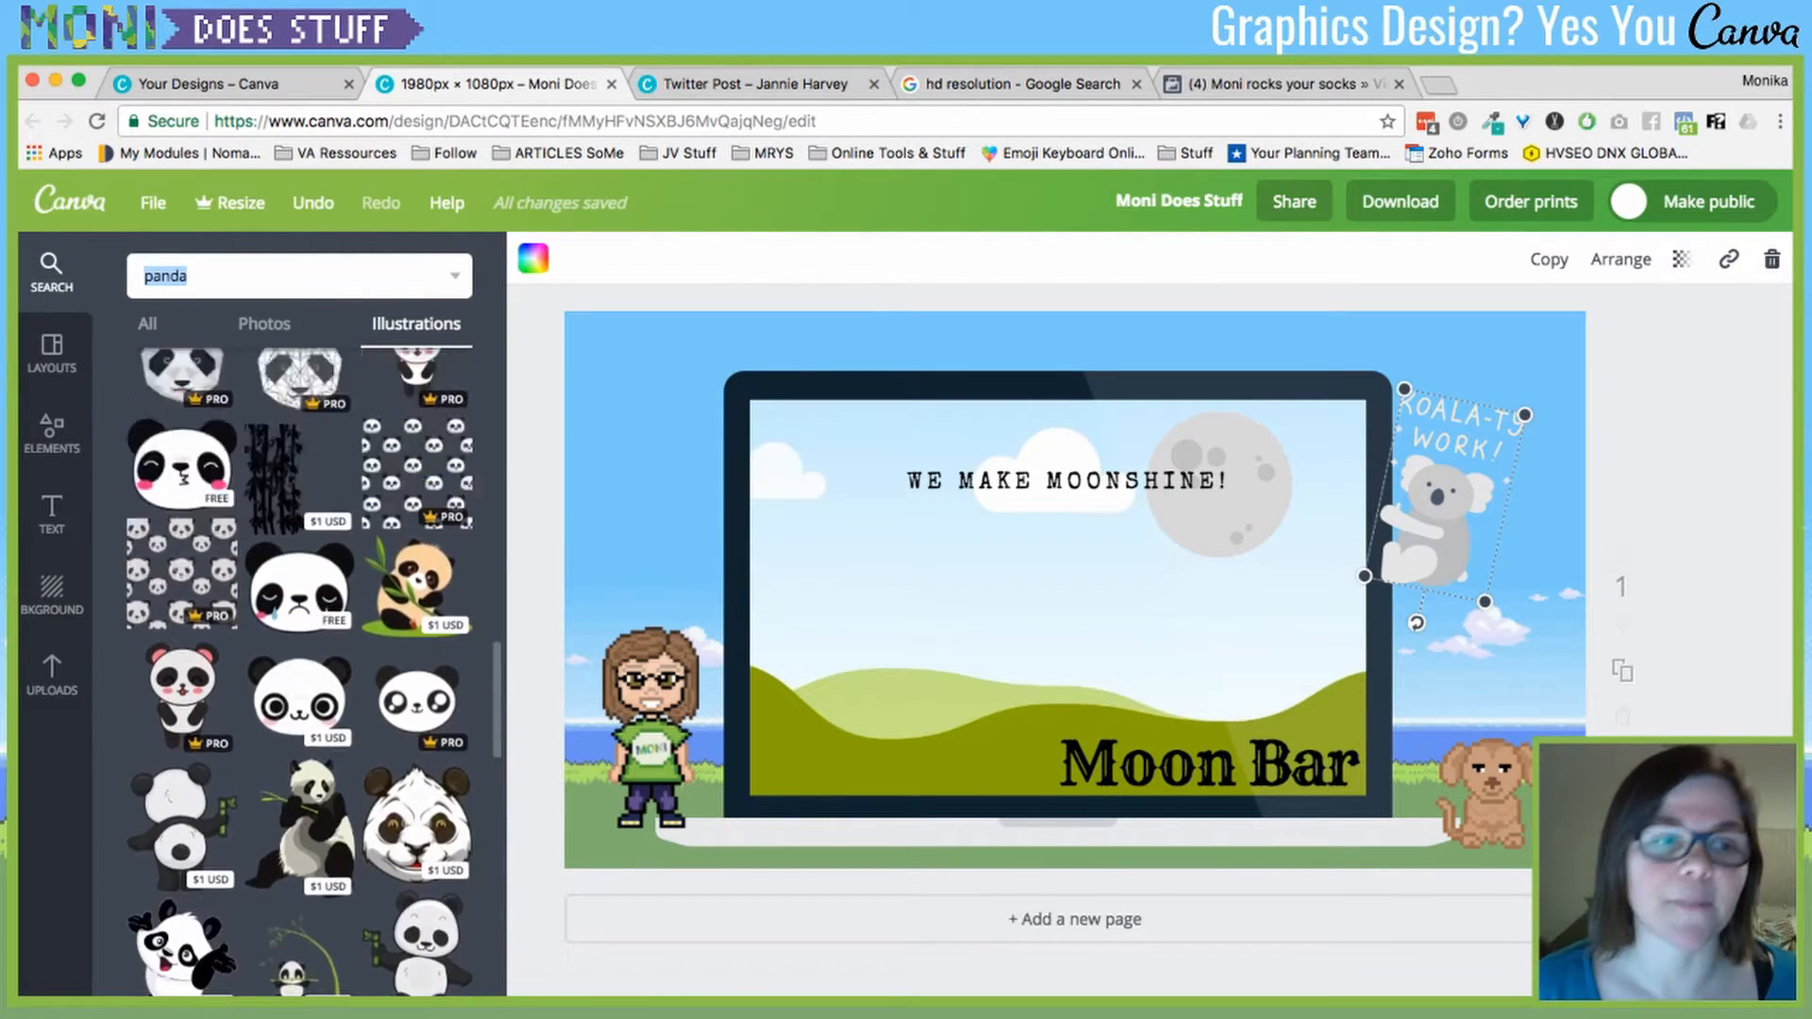
scroll(299, 670, "up", 10)
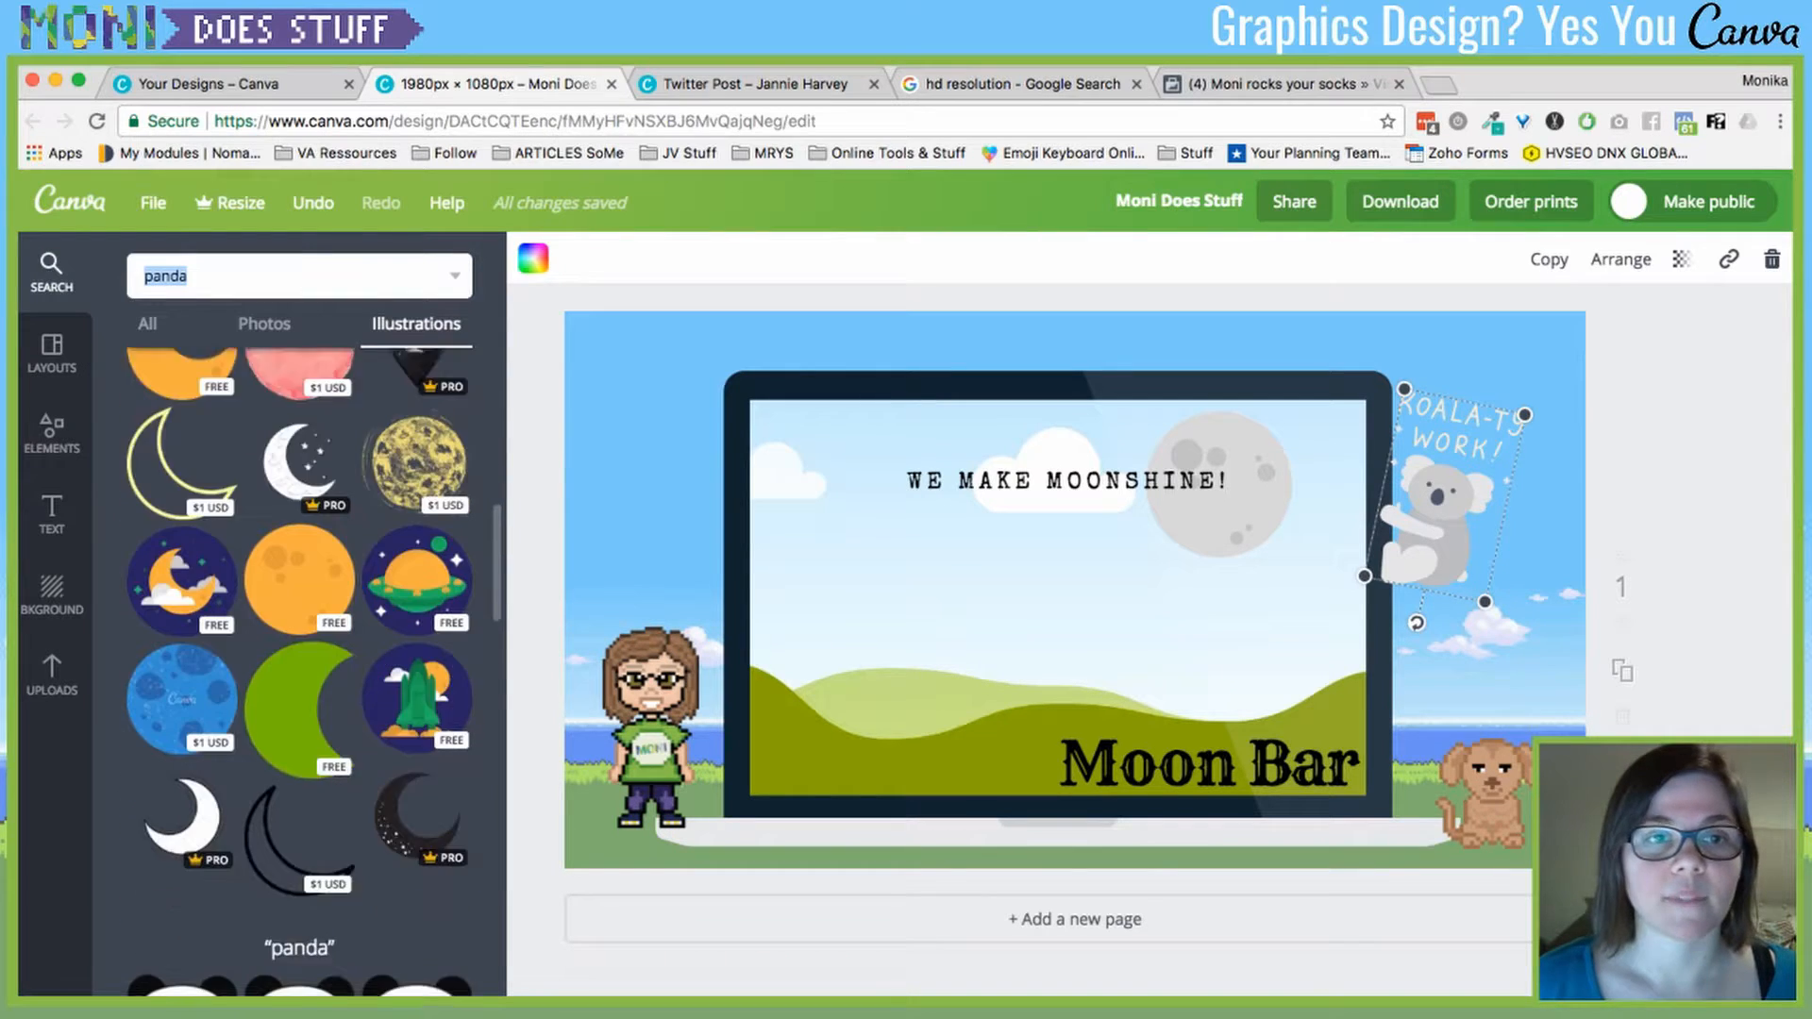
scroll(298, 660, "down", 3)
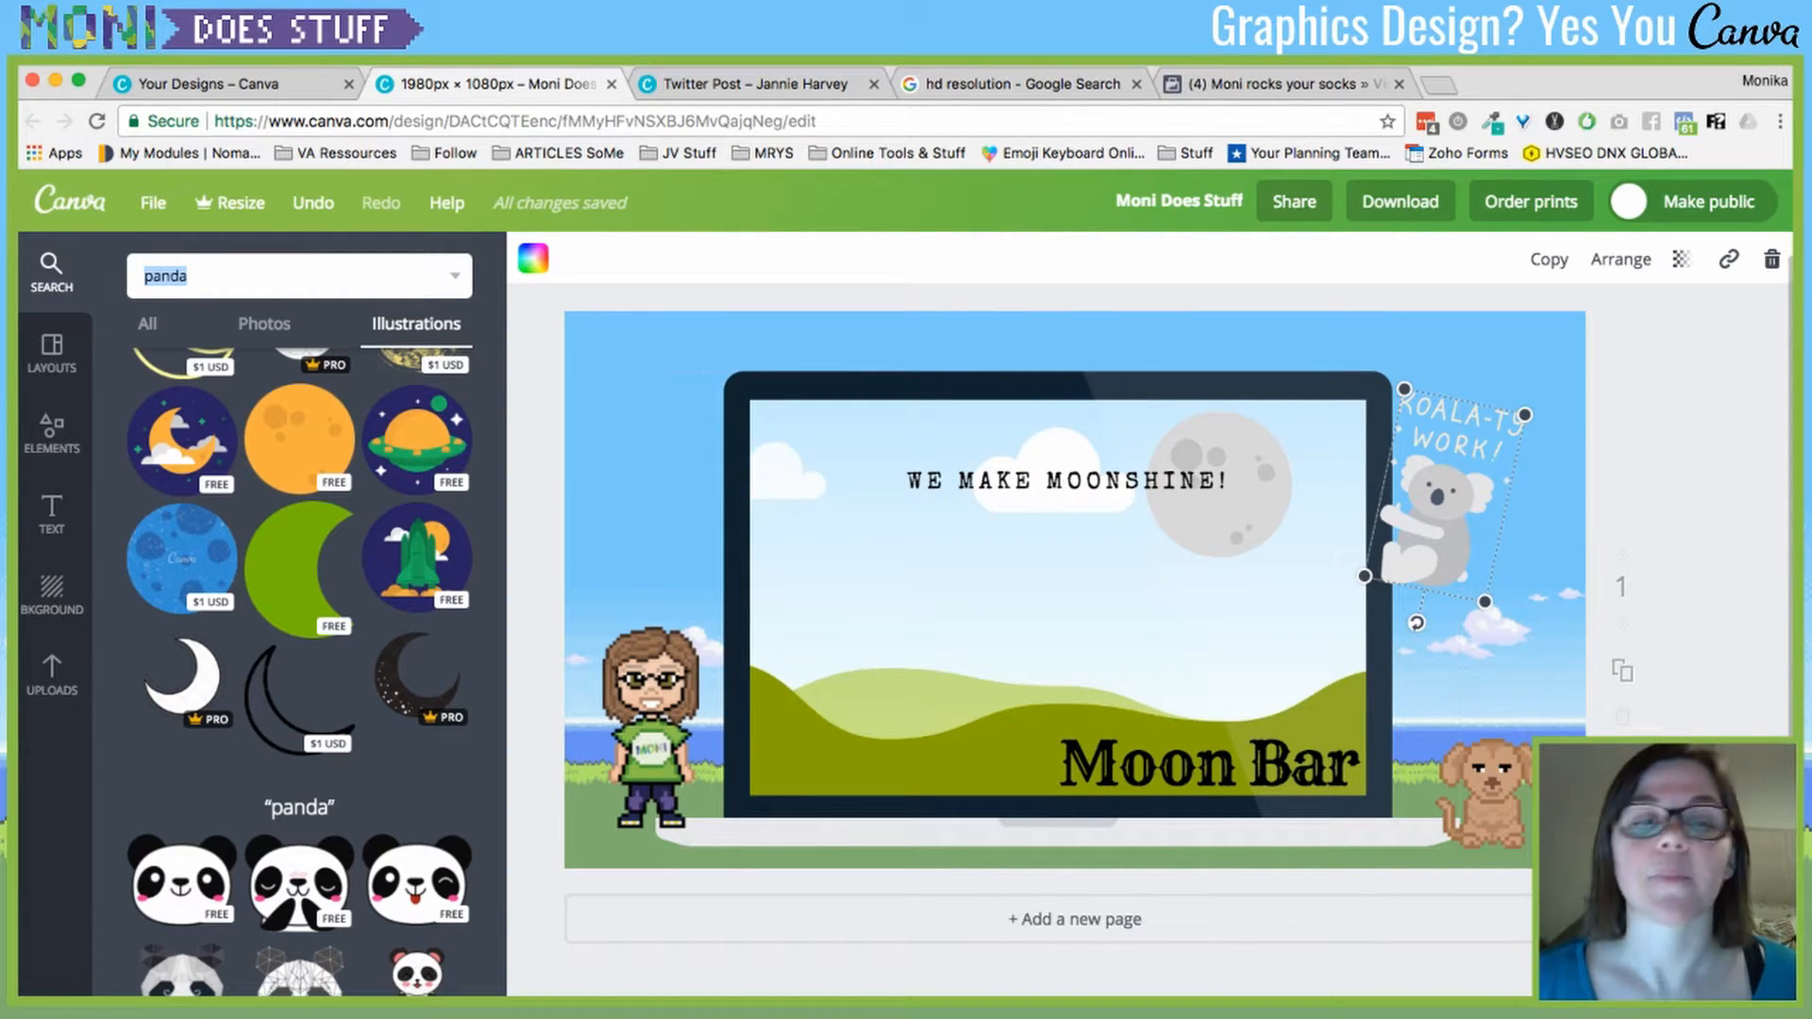
left_click(1057, 608)
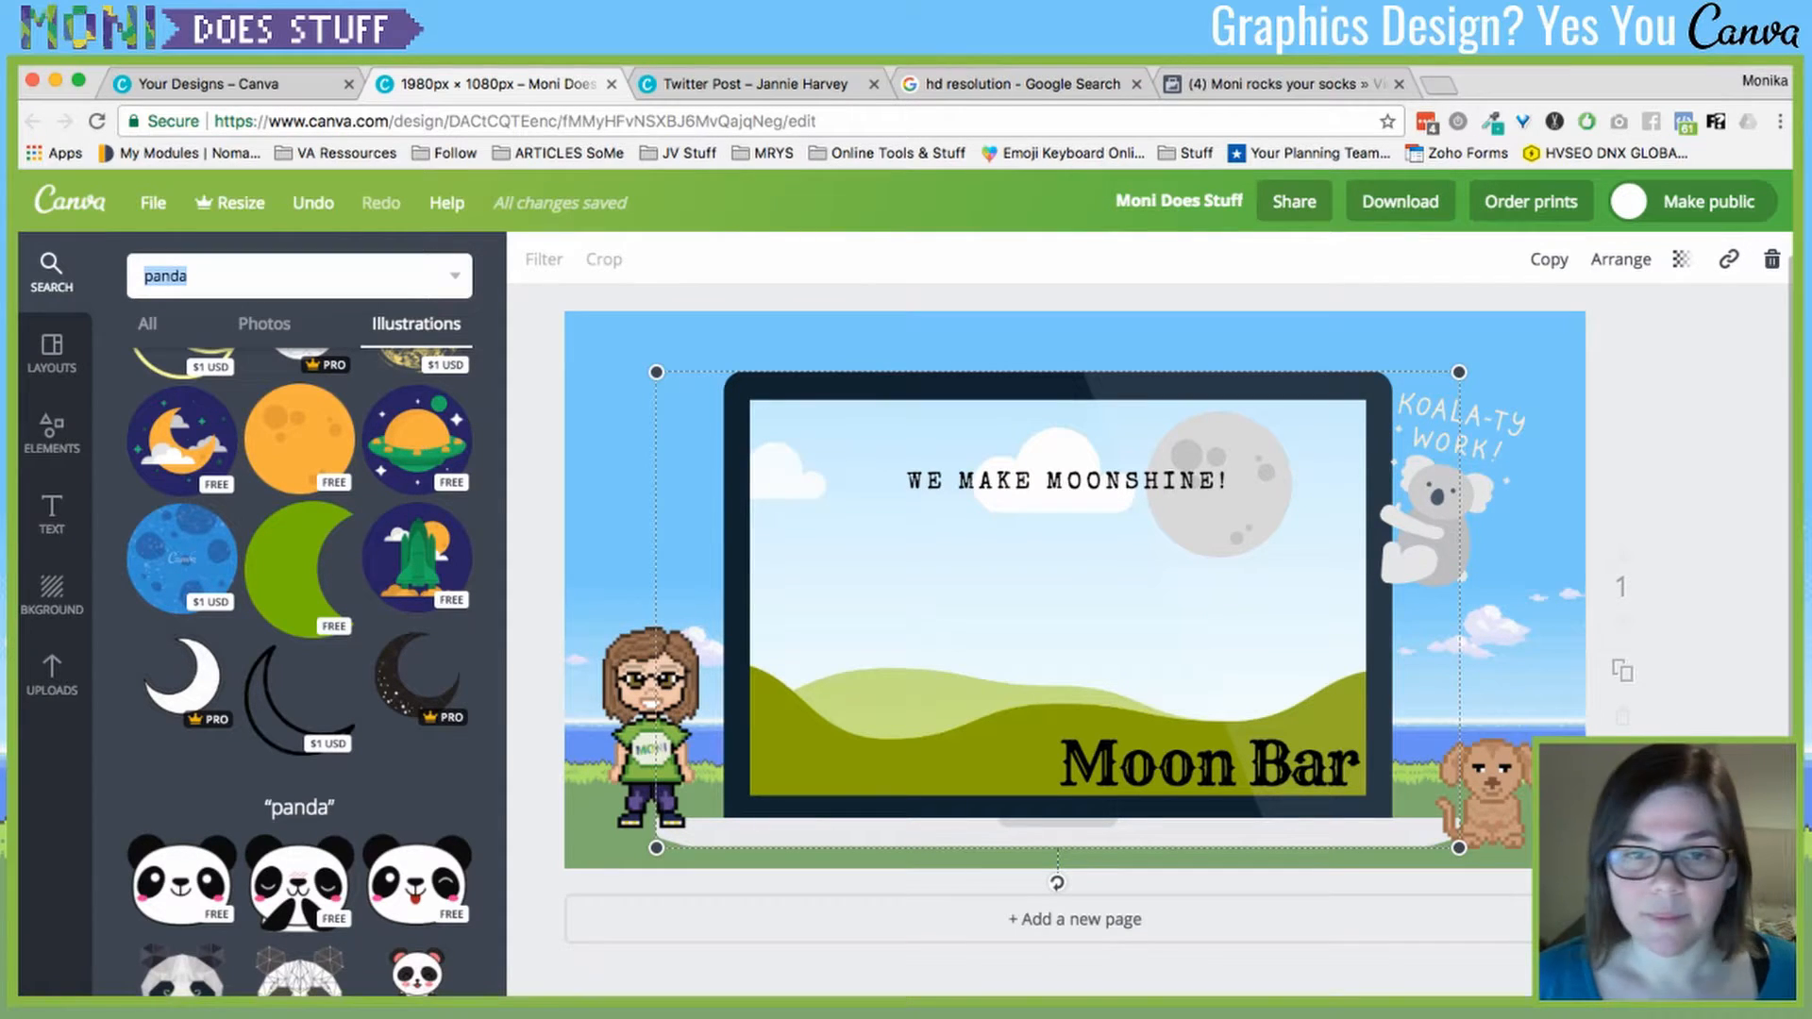
- Open the Download options for the Moon Bar design, with PNG as file type
left_click(1685, 425)
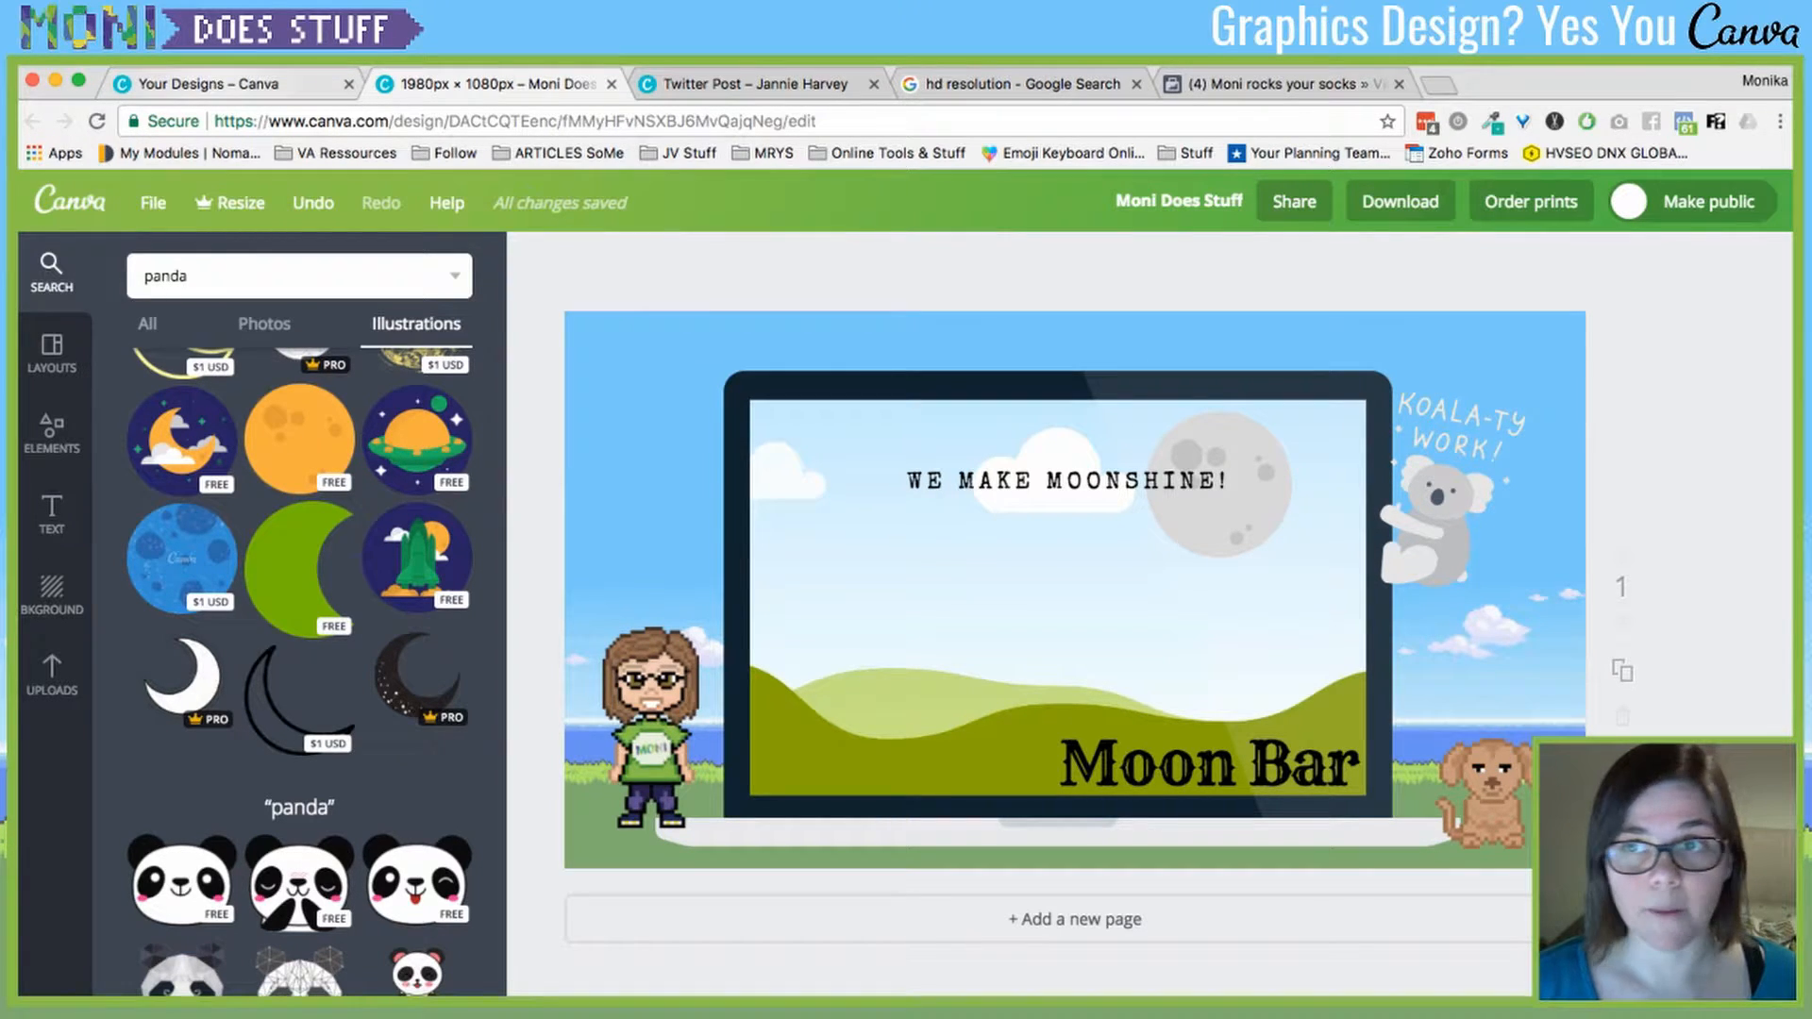
left_click(646, 425)
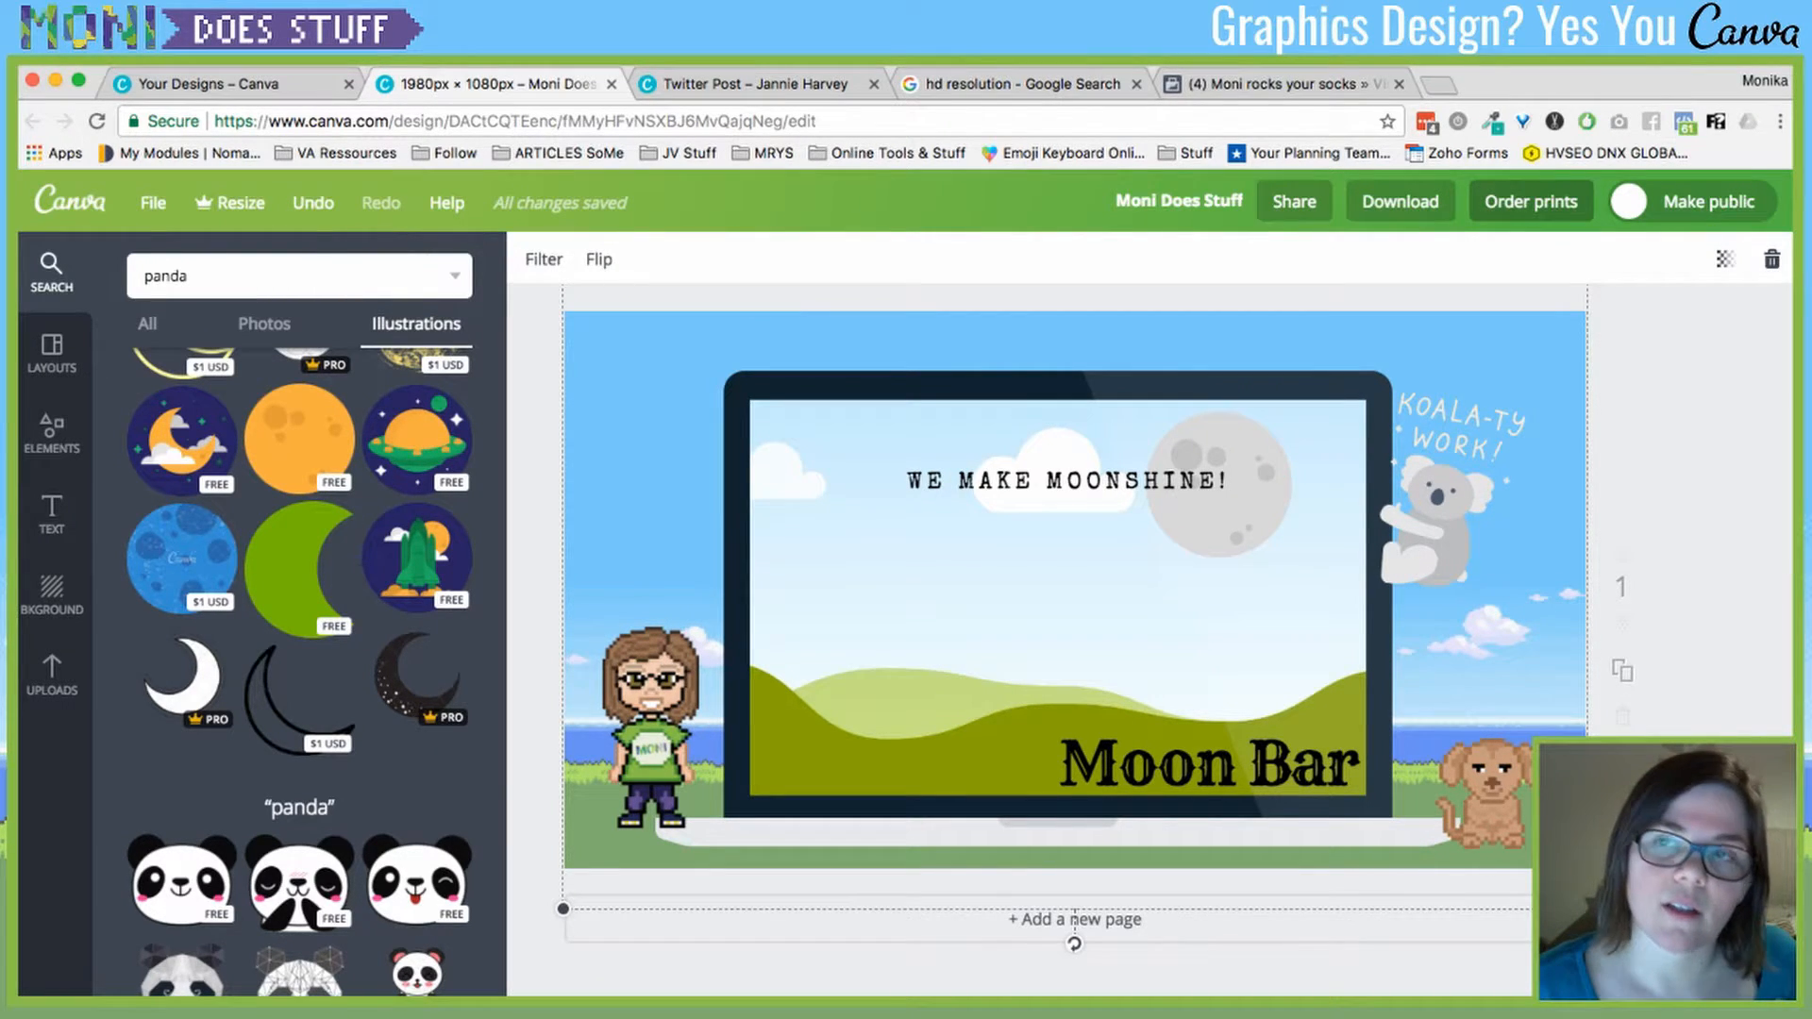
left_click(1400, 201)
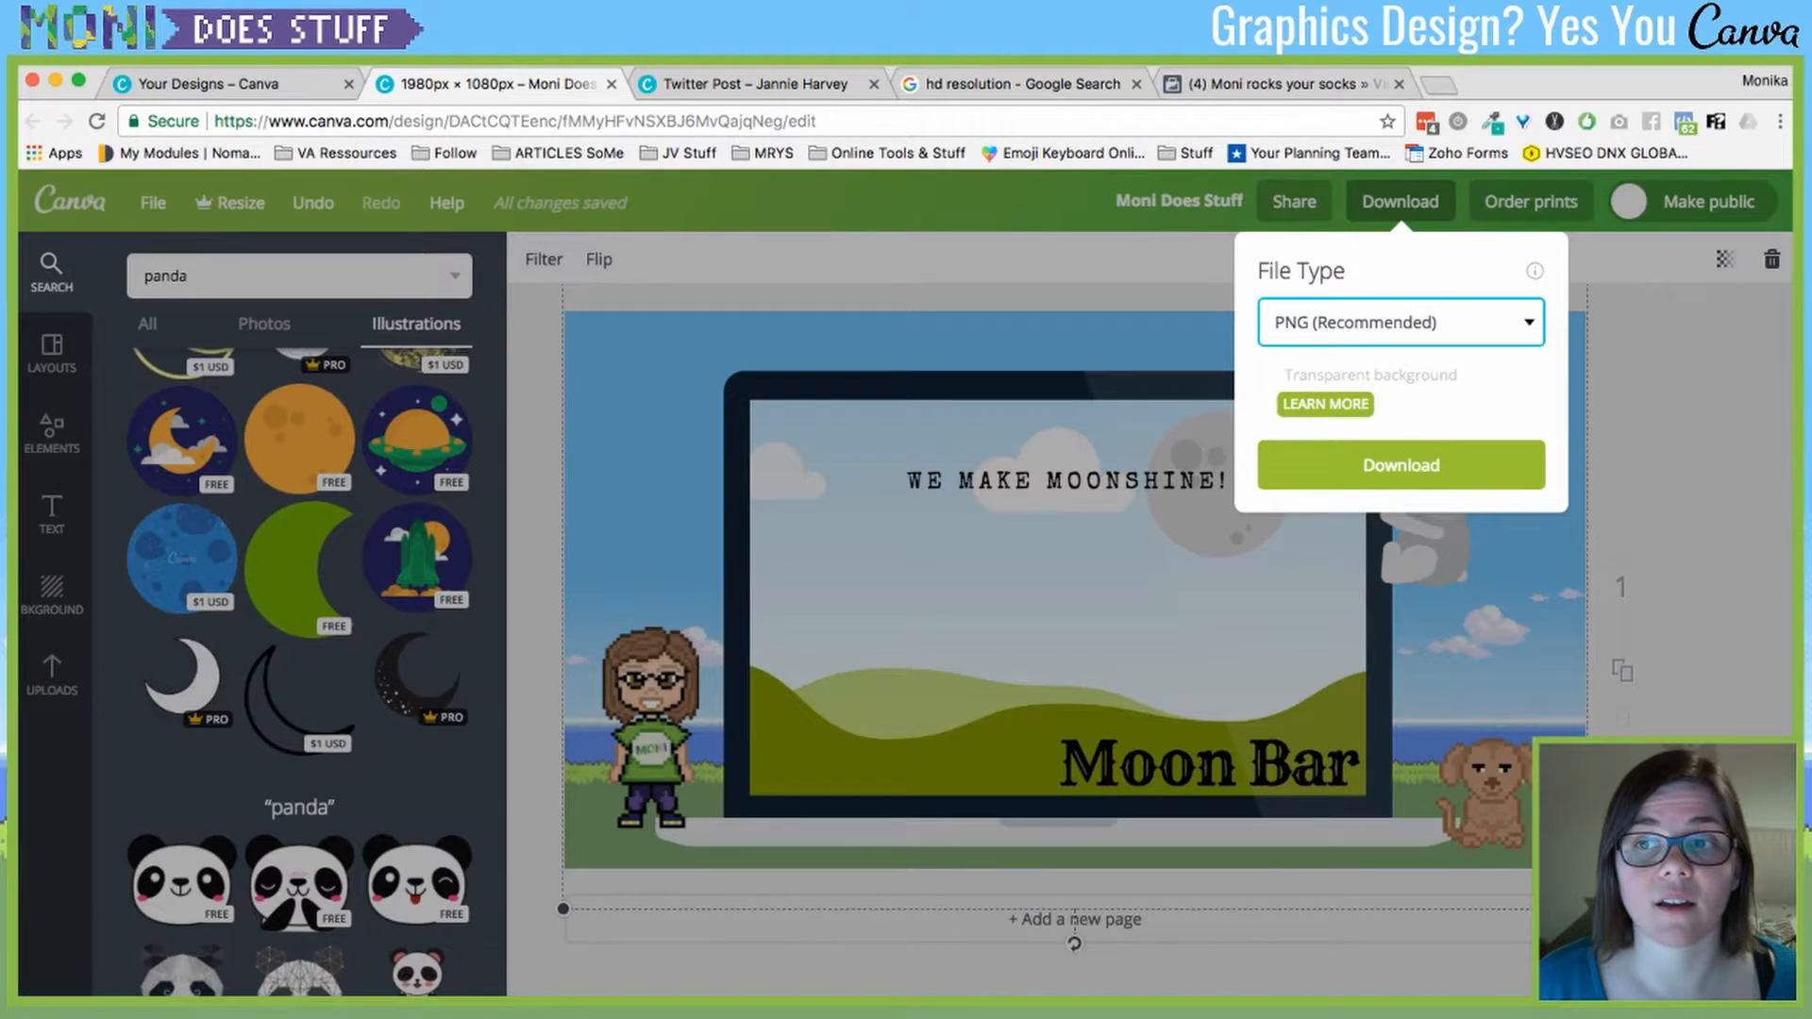
- Close the Download popup and open Order prints for the Moon Bar design
key("Escape")
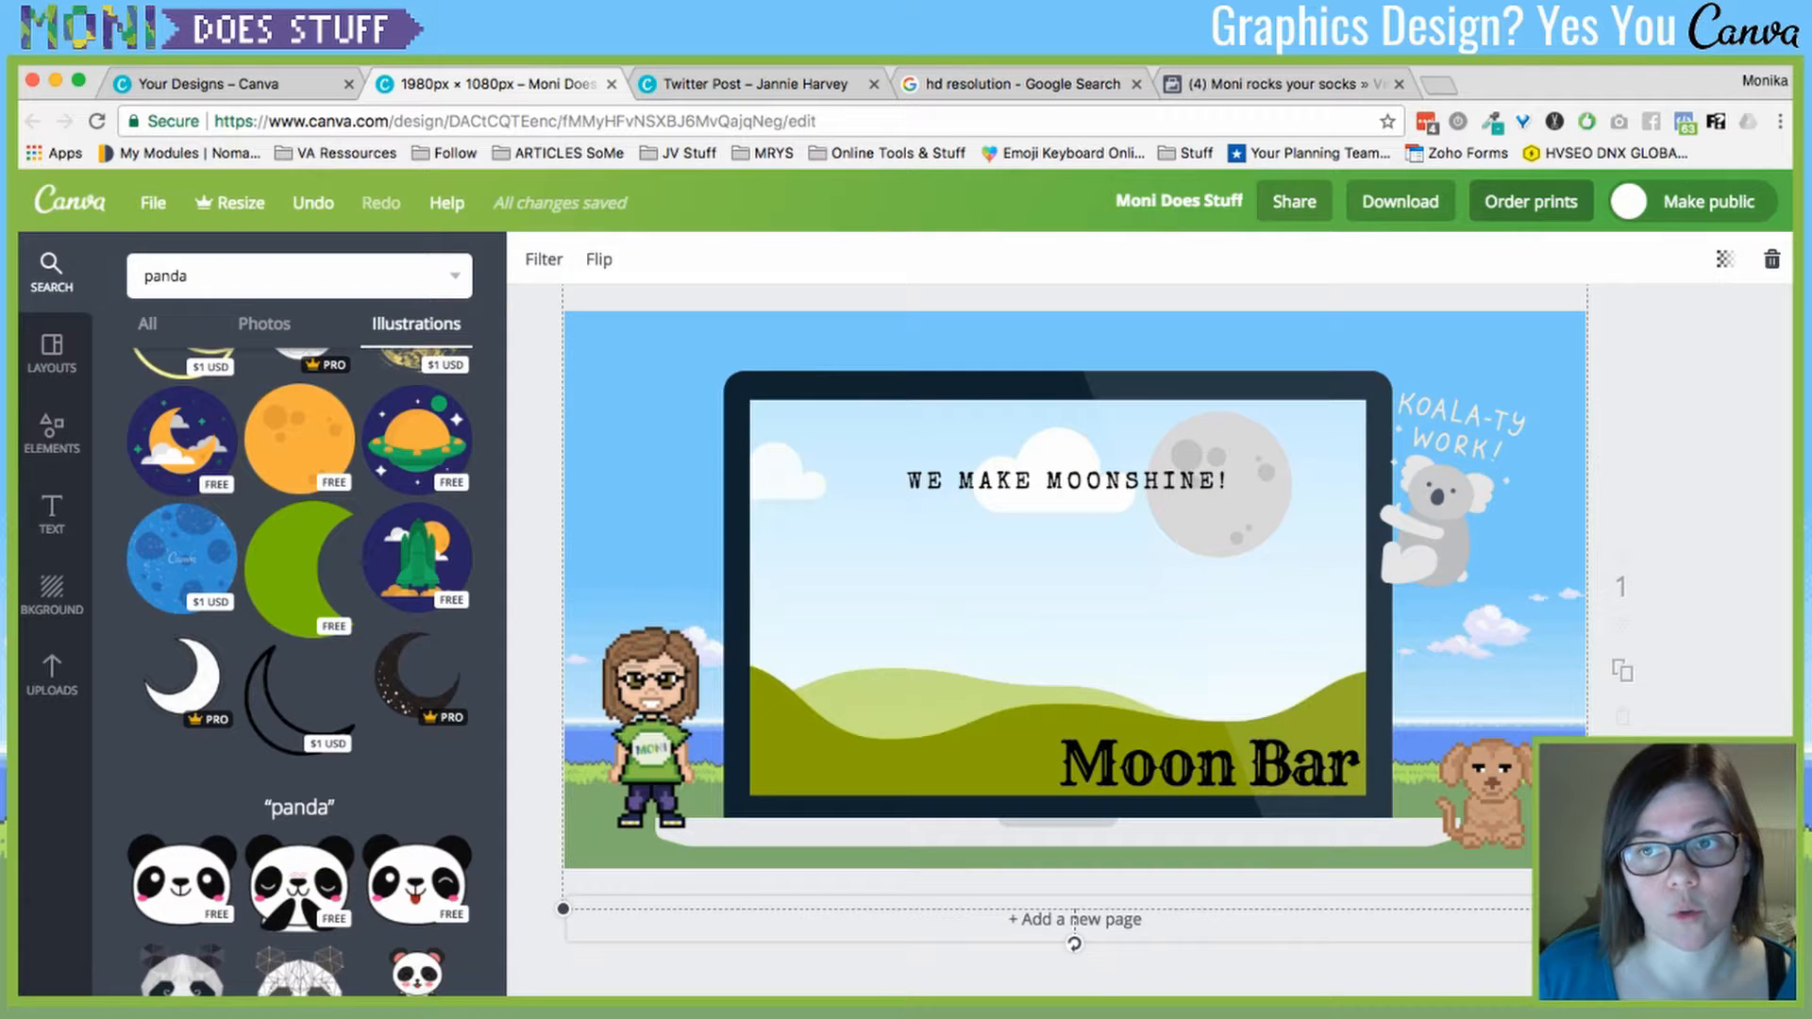
left_click(1530, 201)
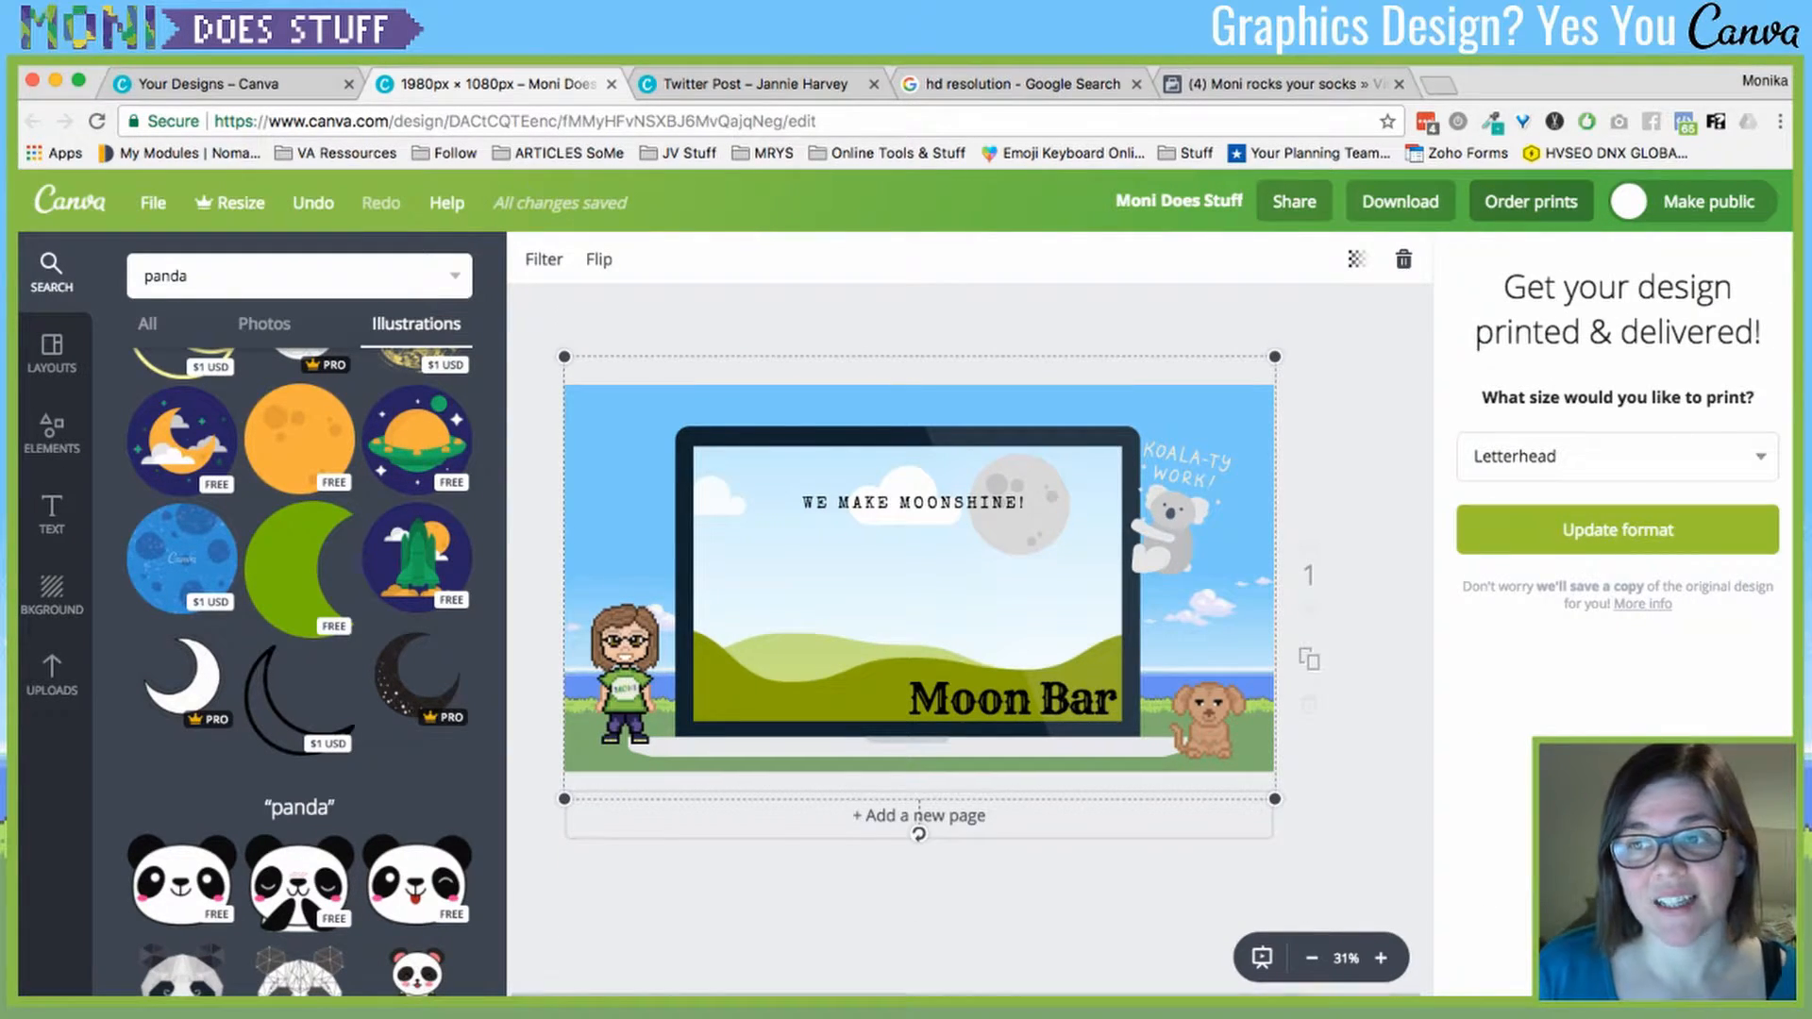
- Resize the design to the Business card print format (8.89cm × 5.08cm)
left_click(1617, 457)
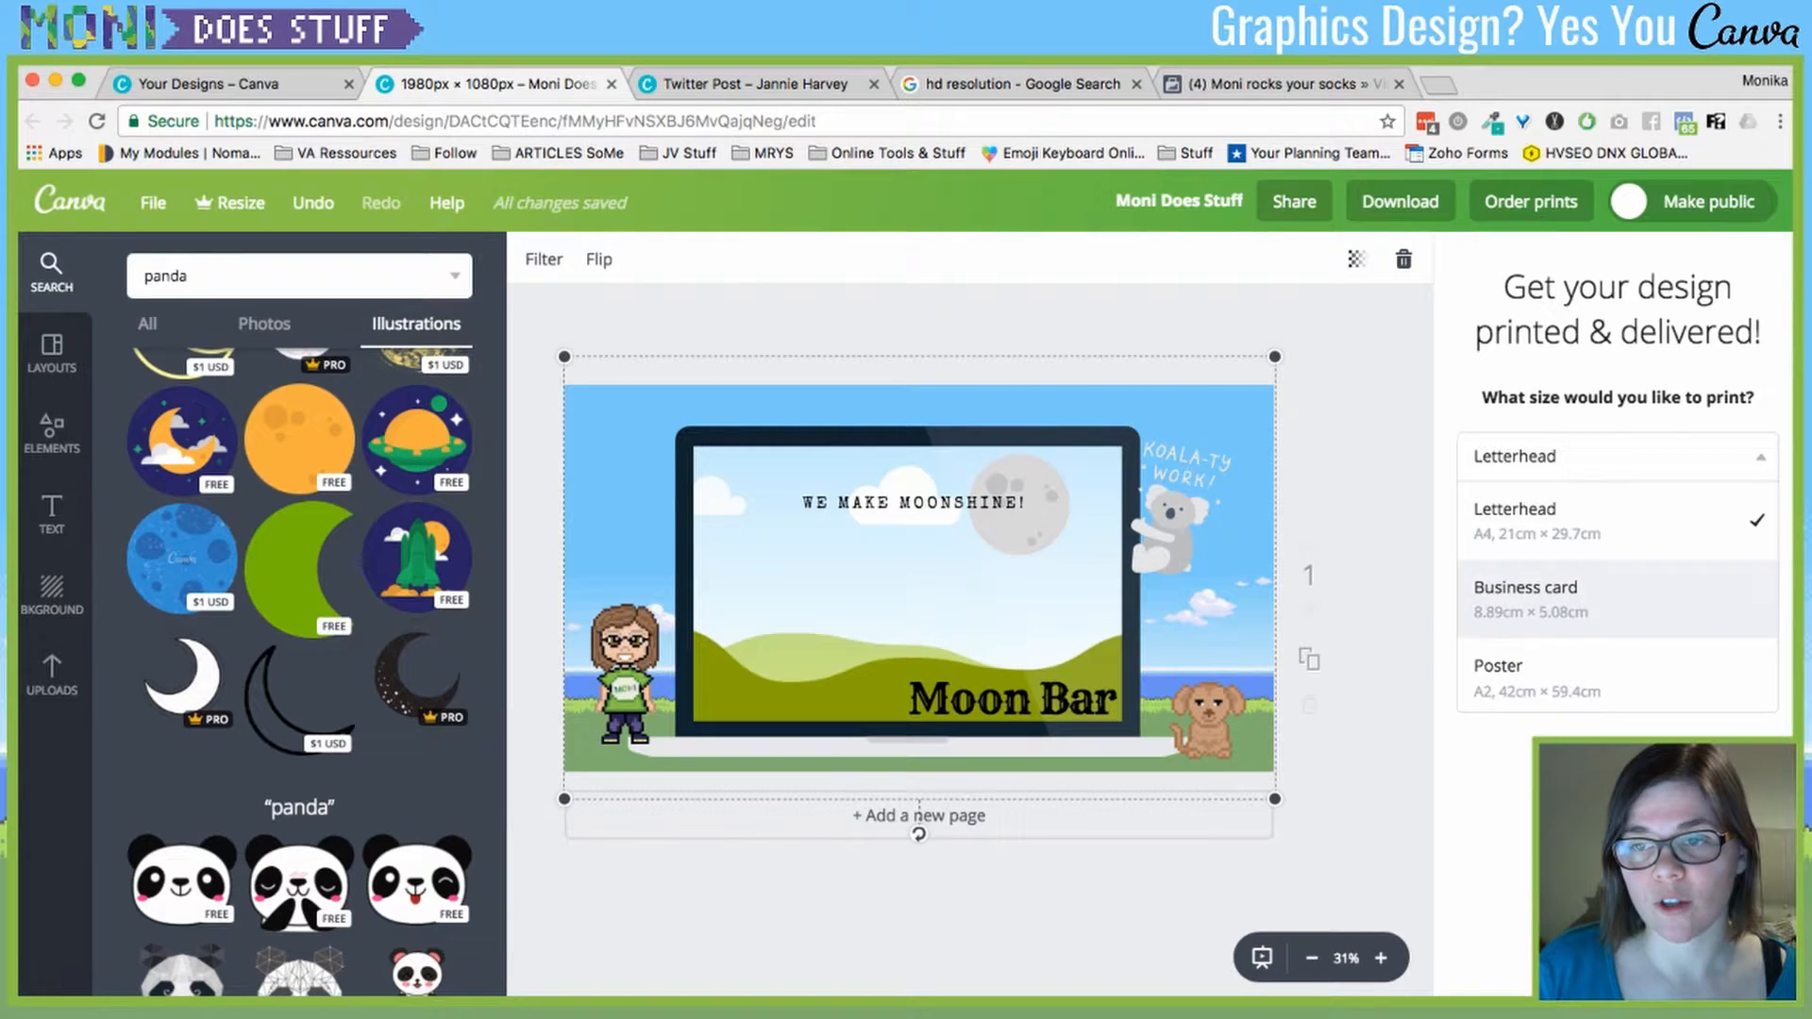
scroll(1617, 597, "down", 1)
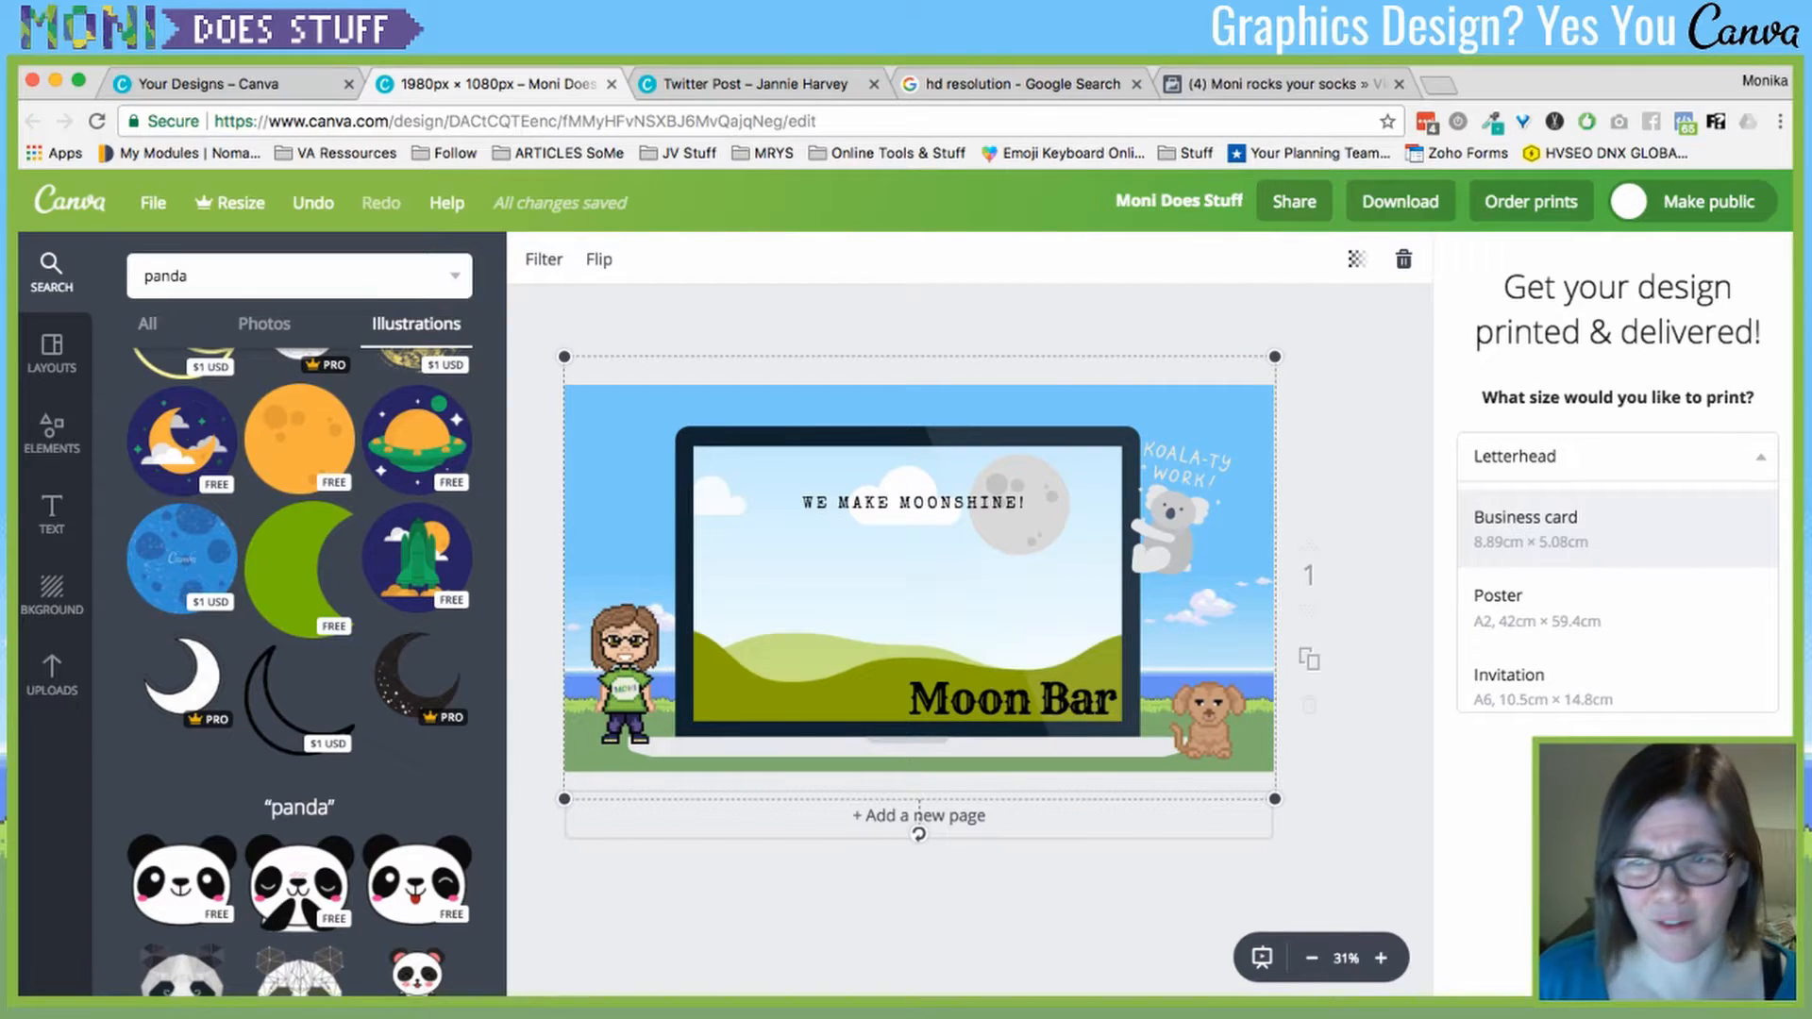
left_click(1557, 526)
left_click(1618, 529)
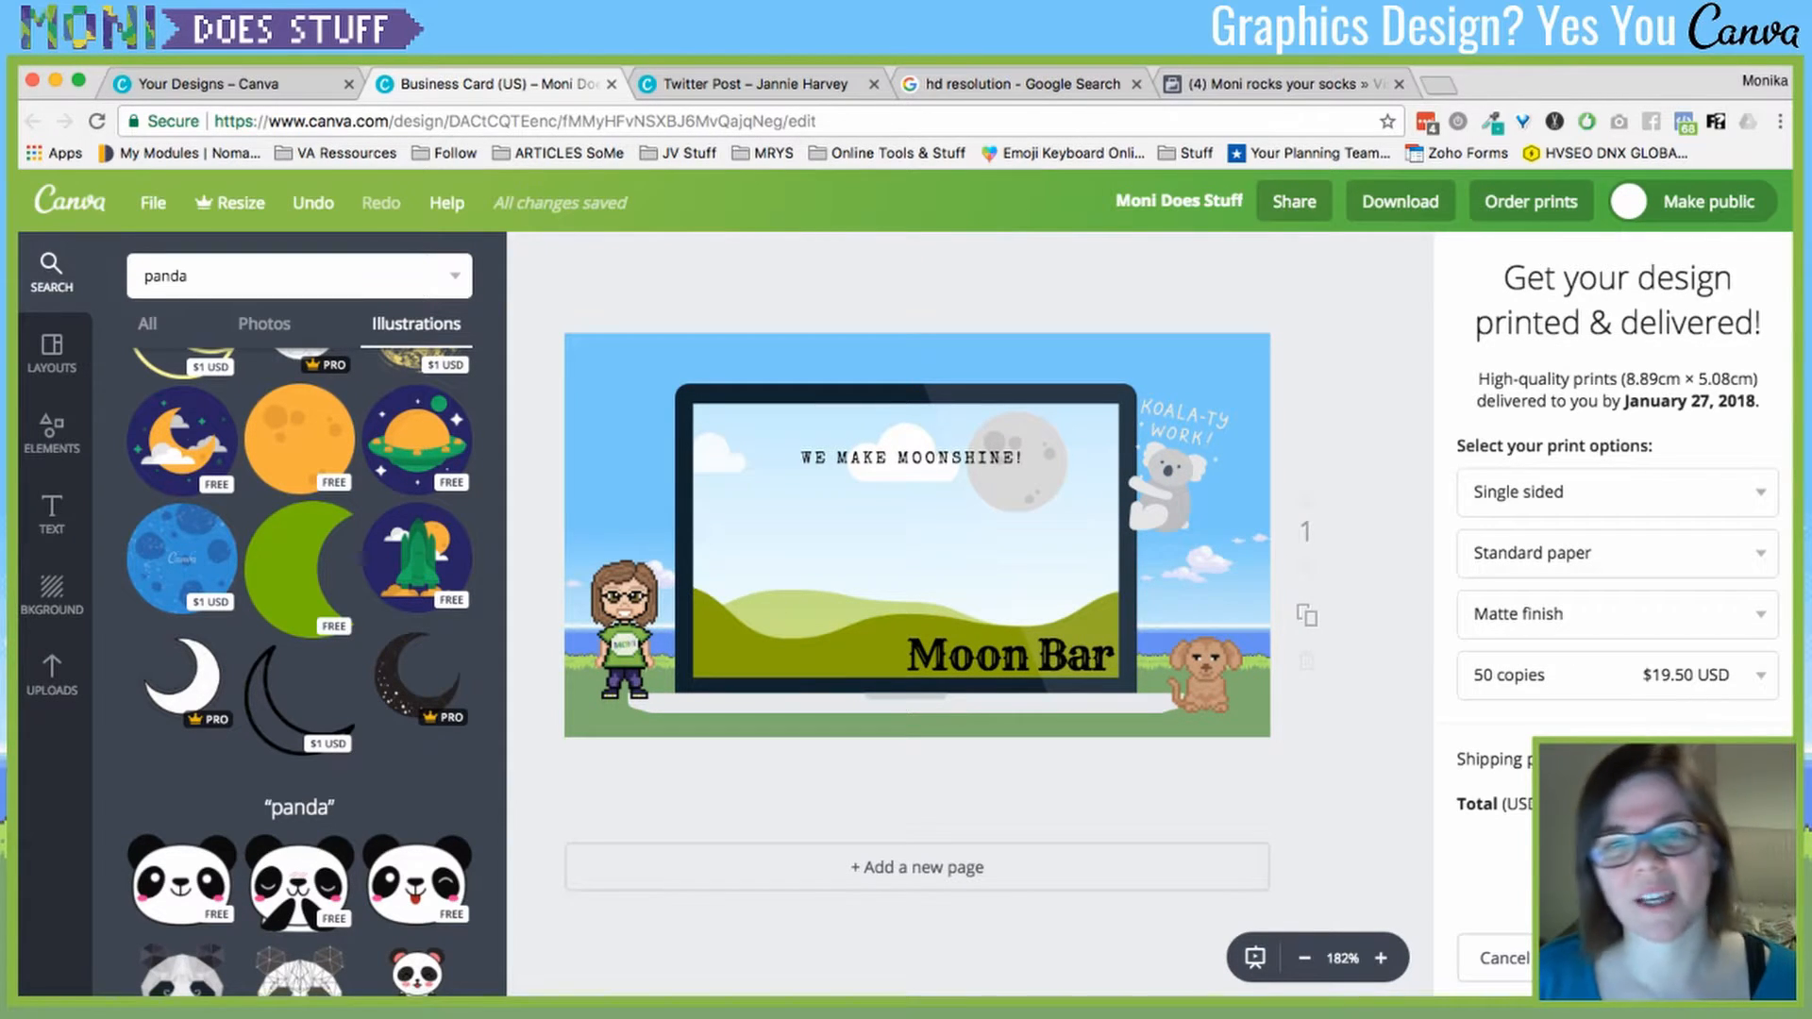
- Keep the quantity at 50 copies and cancel the print order
left_click(904, 557)
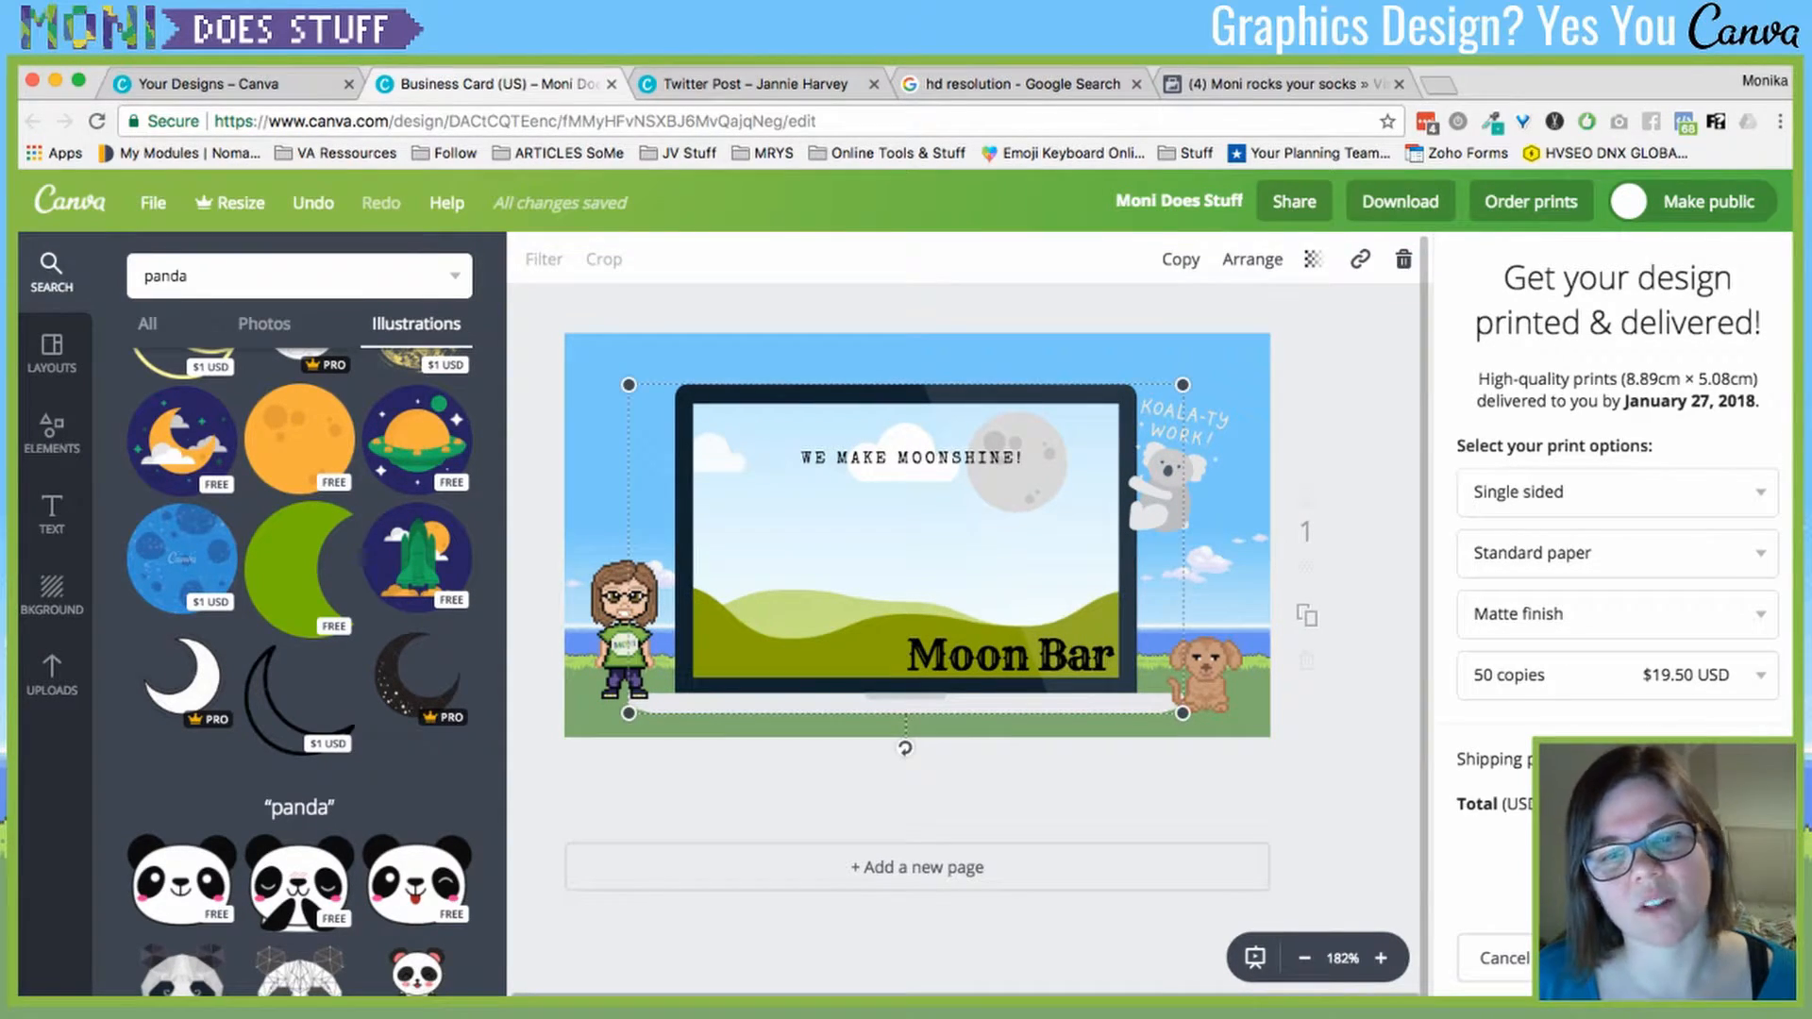
left_click(1359, 613)
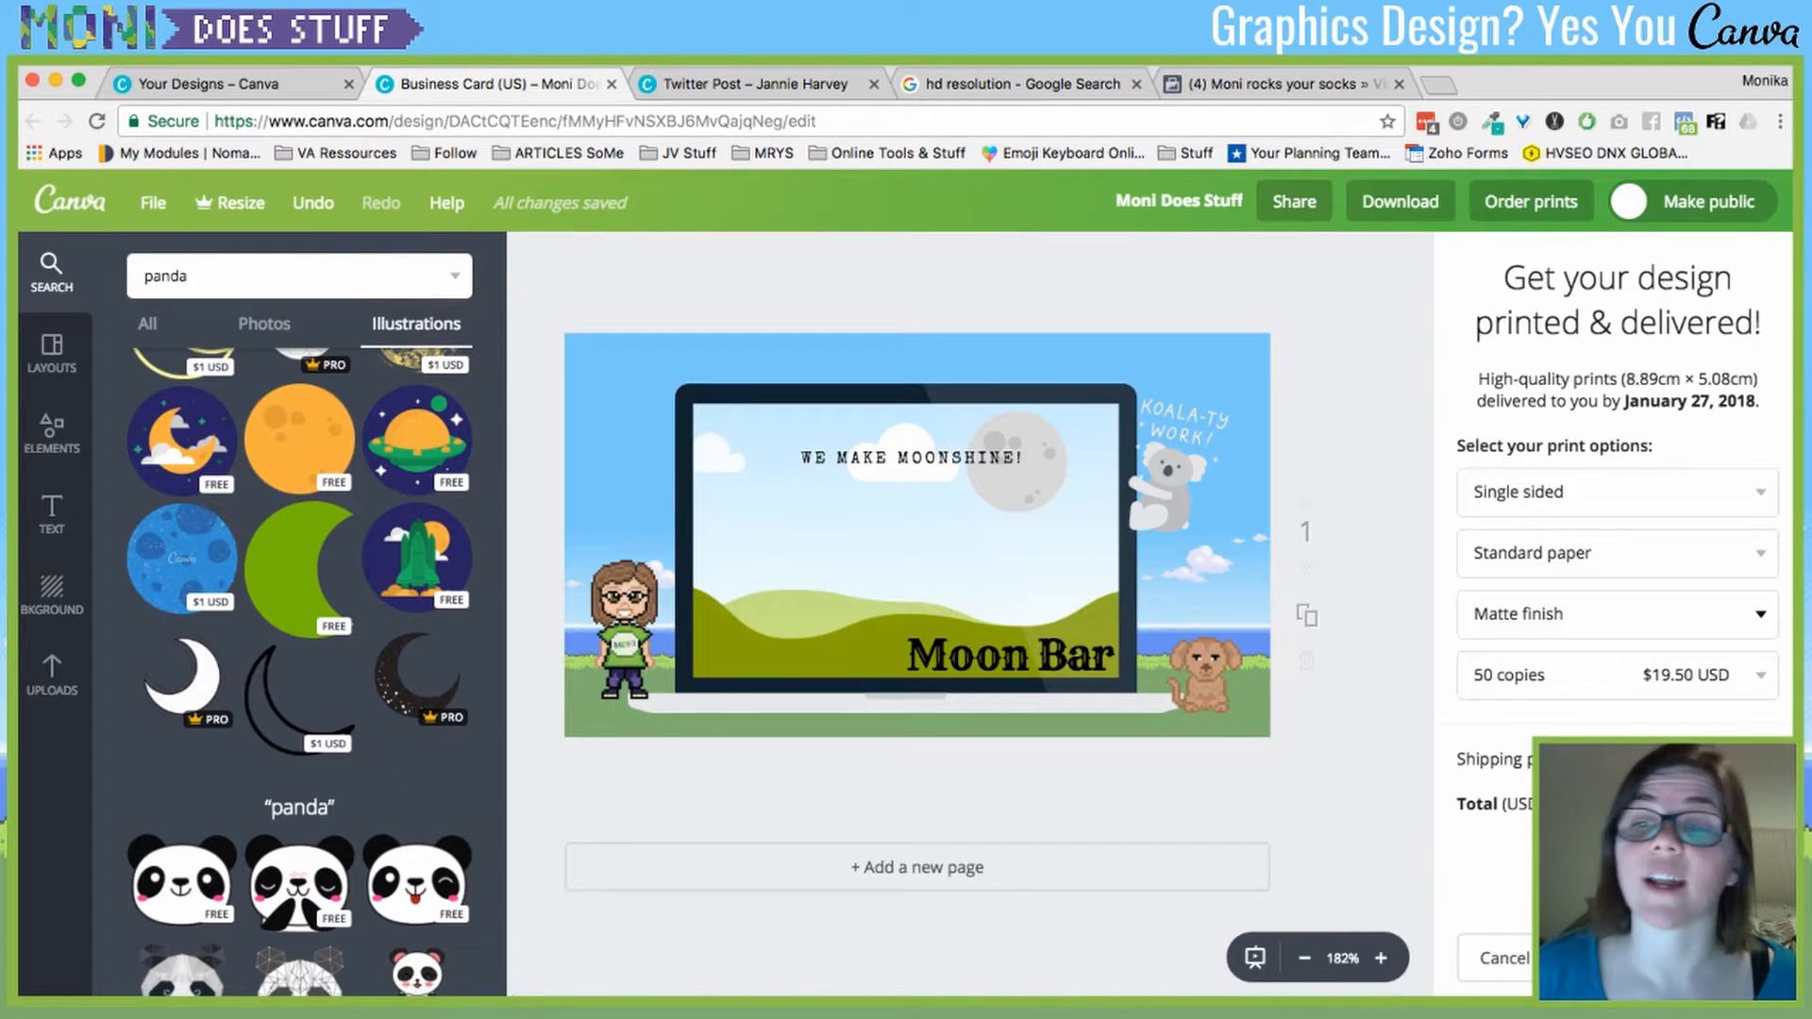
left_click(1689, 676)
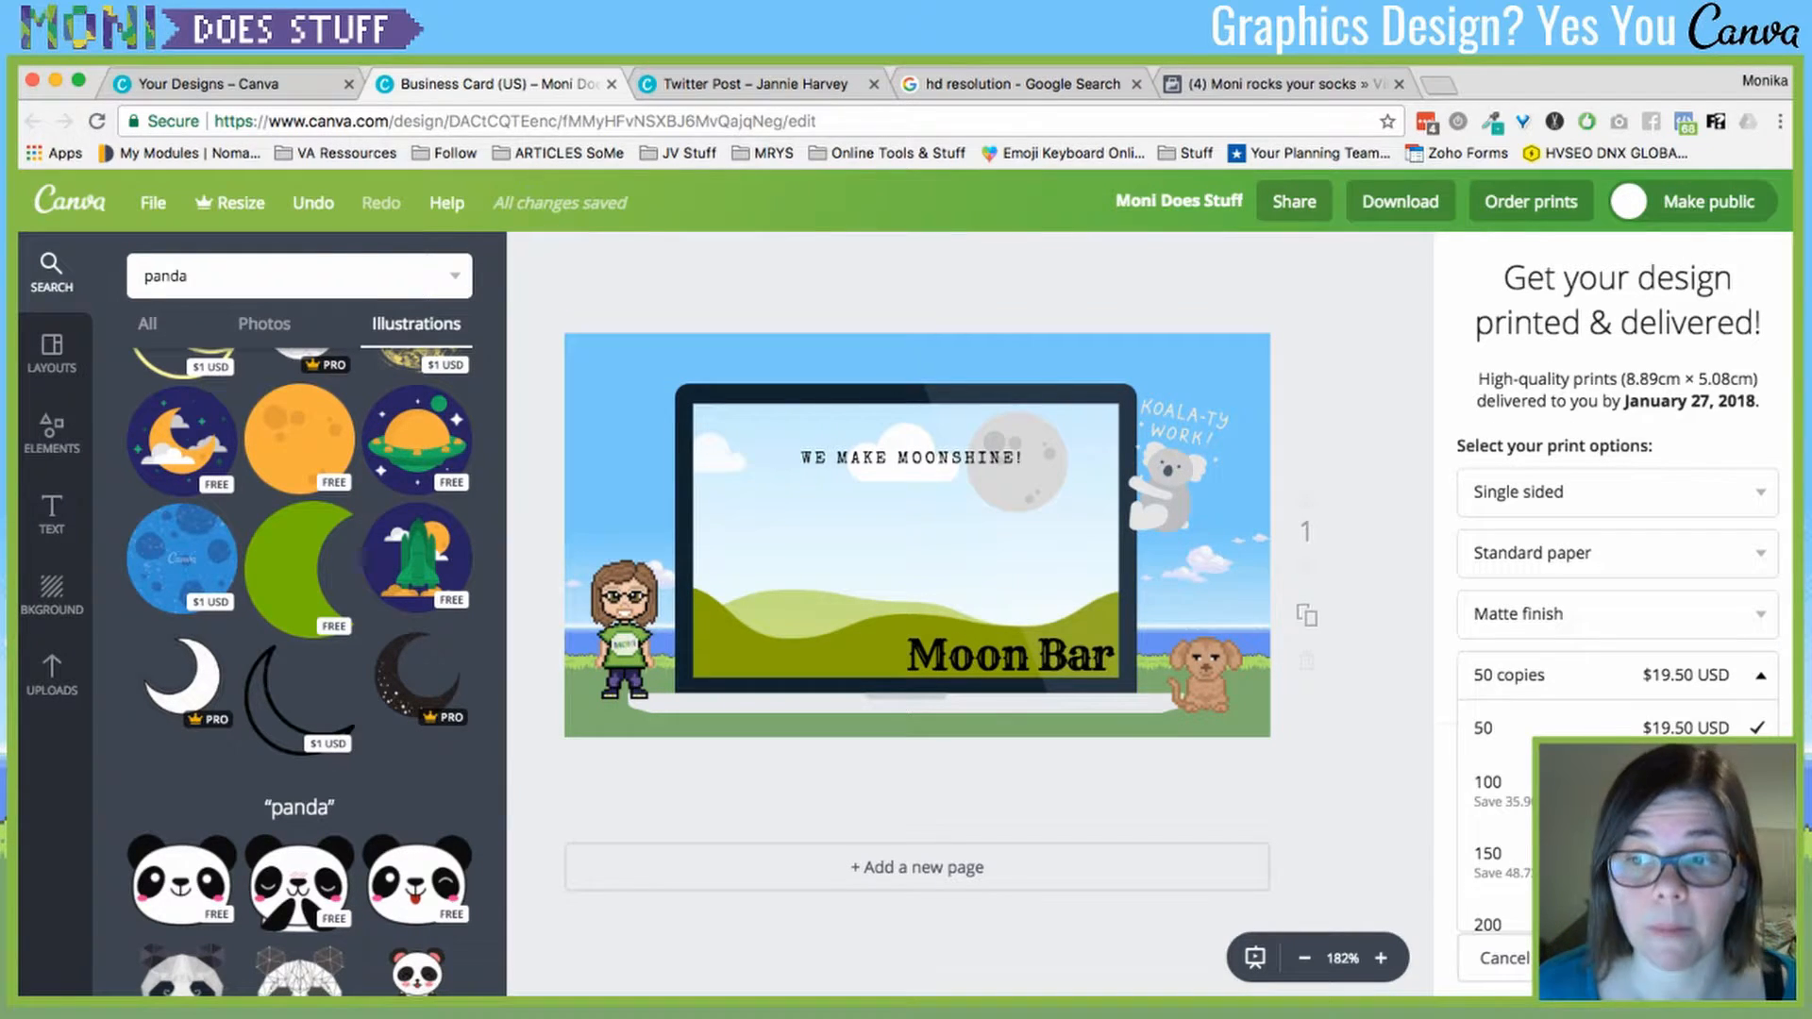
left_click(1689, 676)
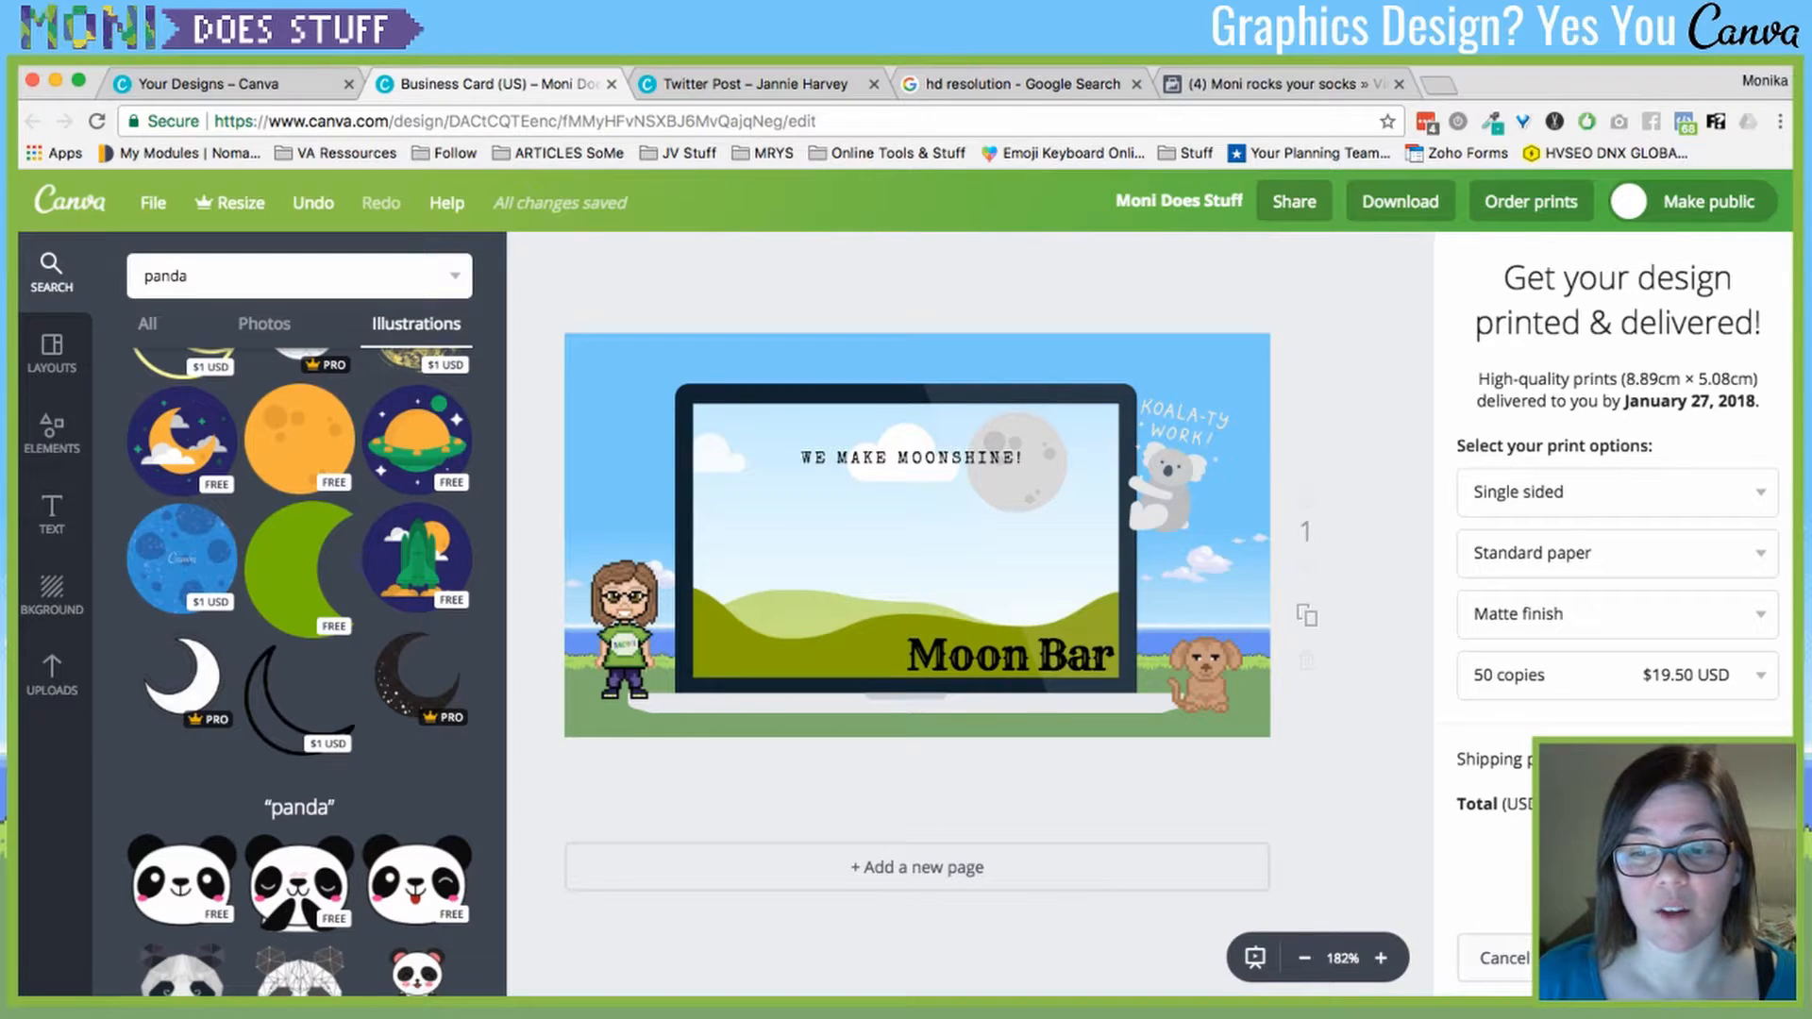
left_click(1504, 958)
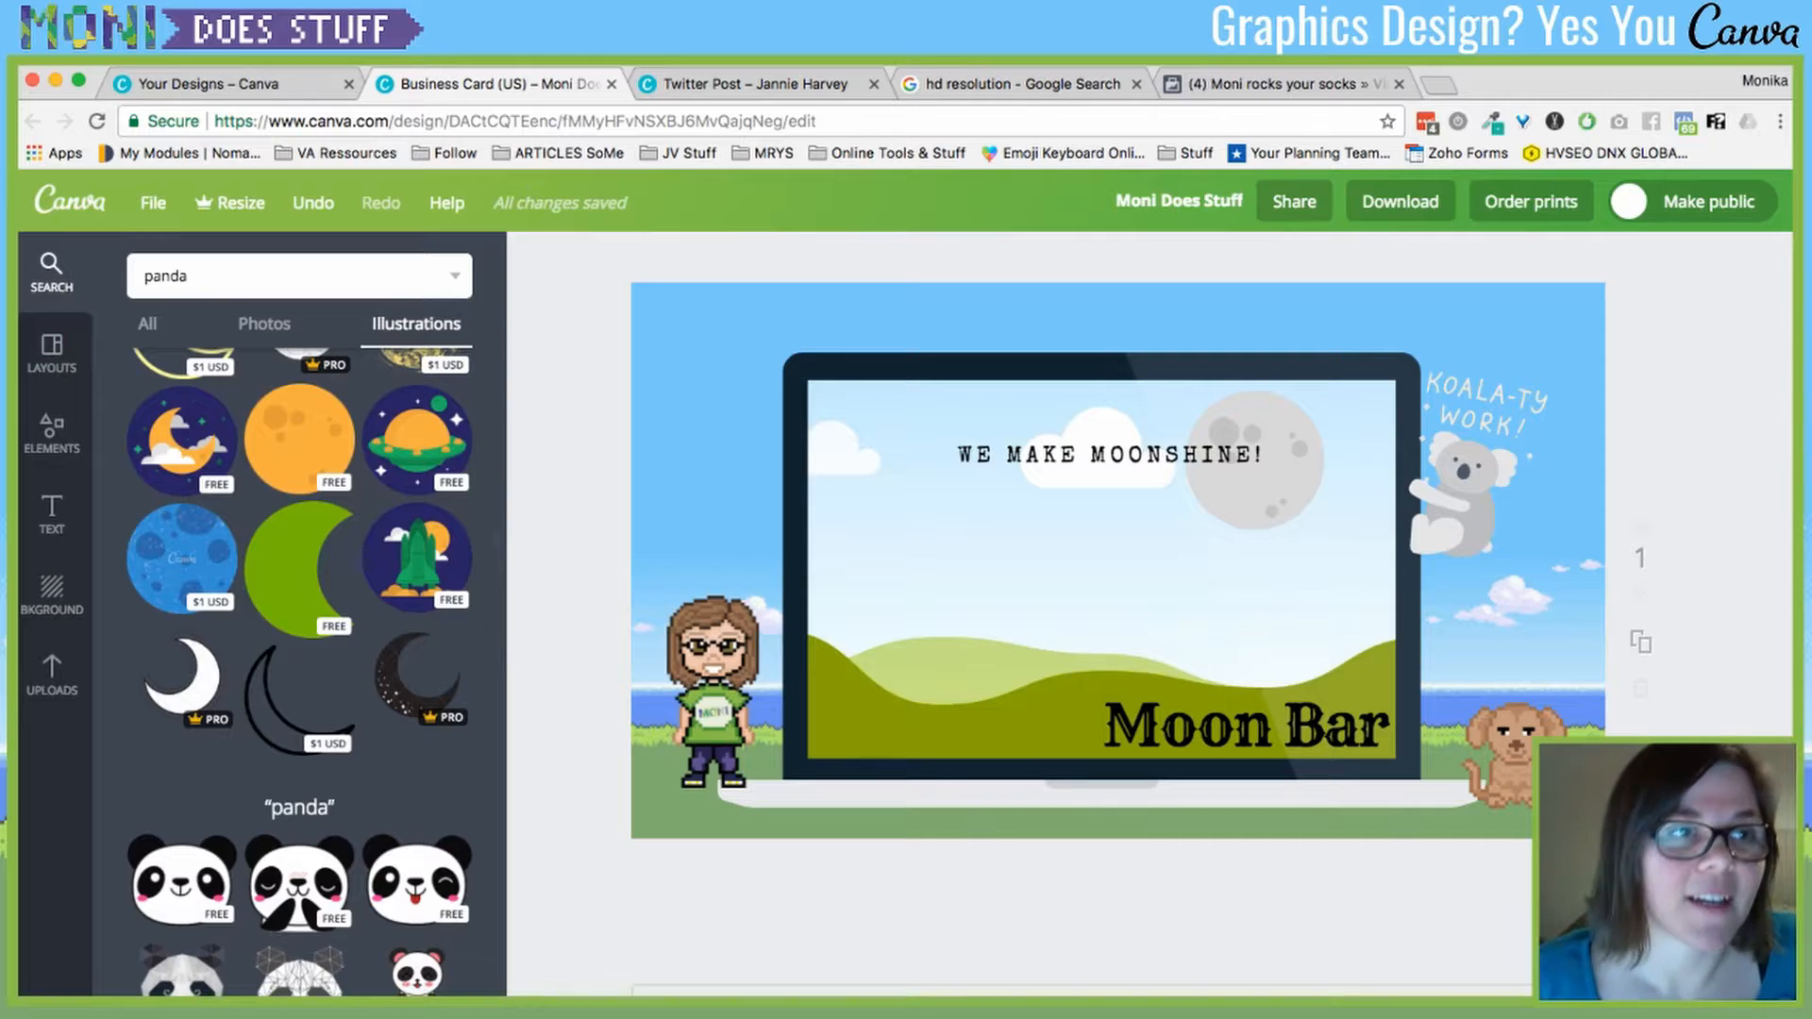
- Switch to the Your Designs tab and browse Recommended, Social Media Posts and Documents templates
key("ctrl+shift+Tab")
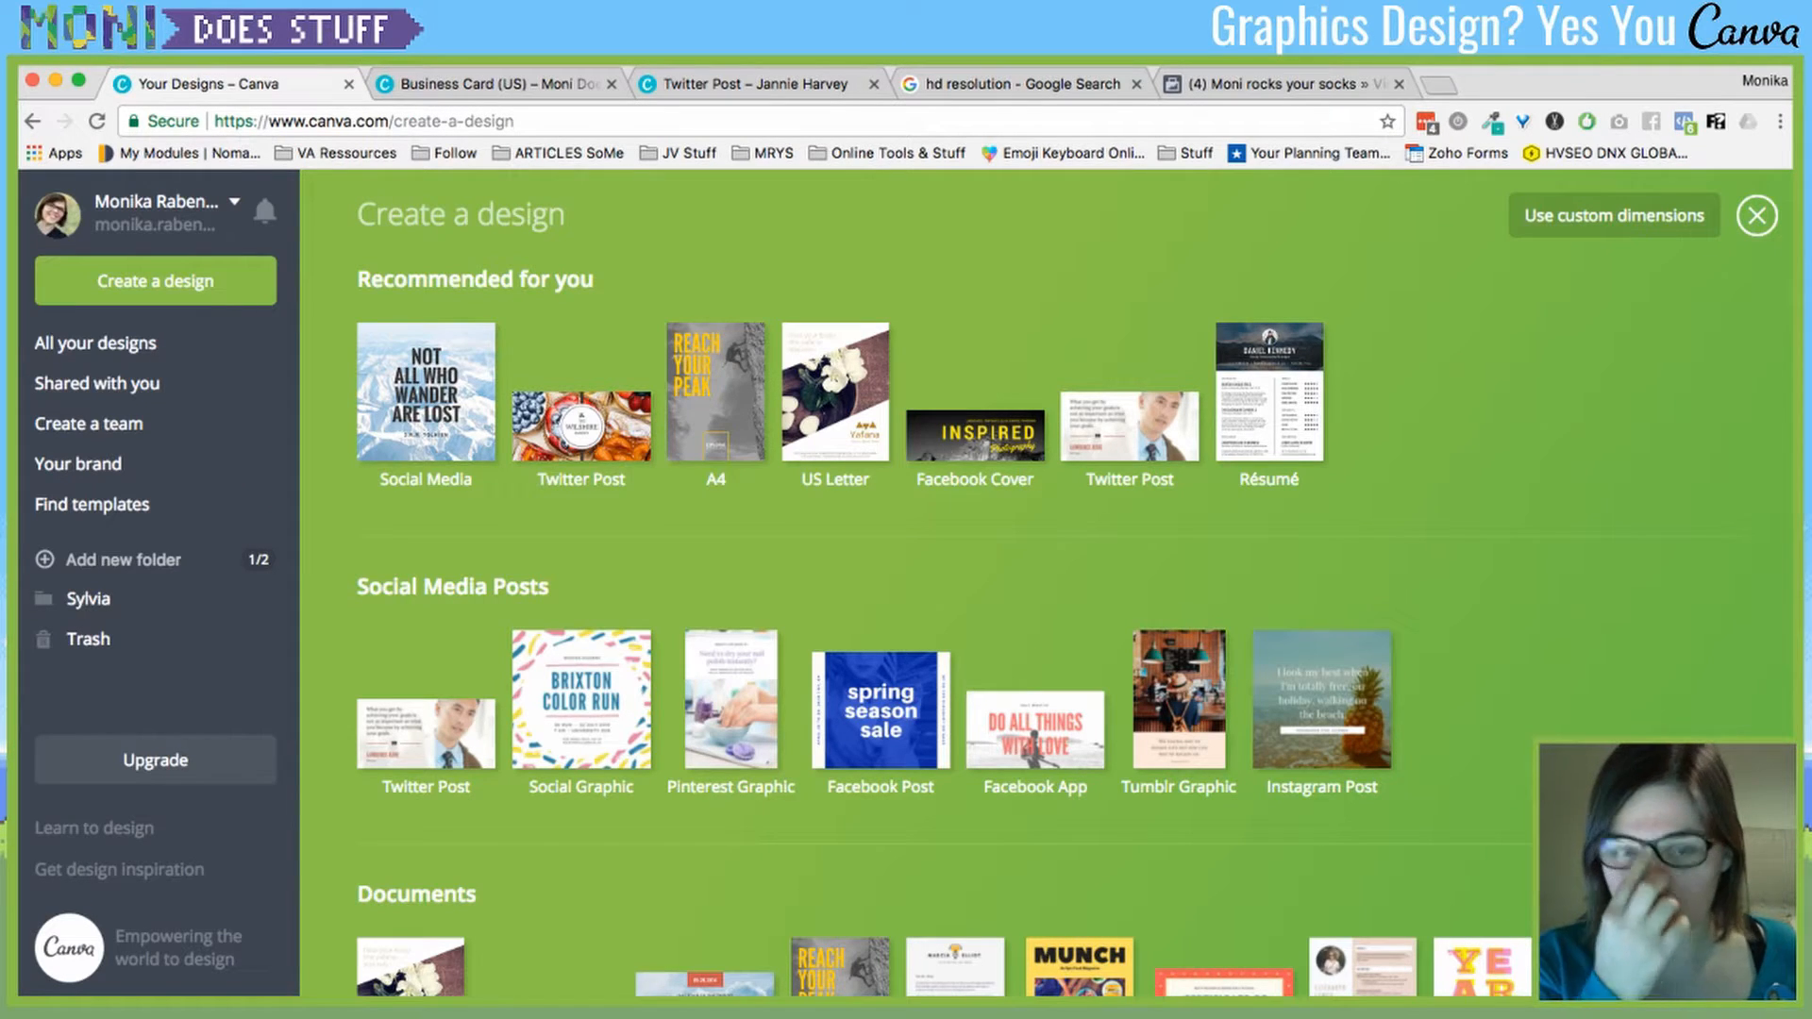
scroll(906, 567, "down", 10)
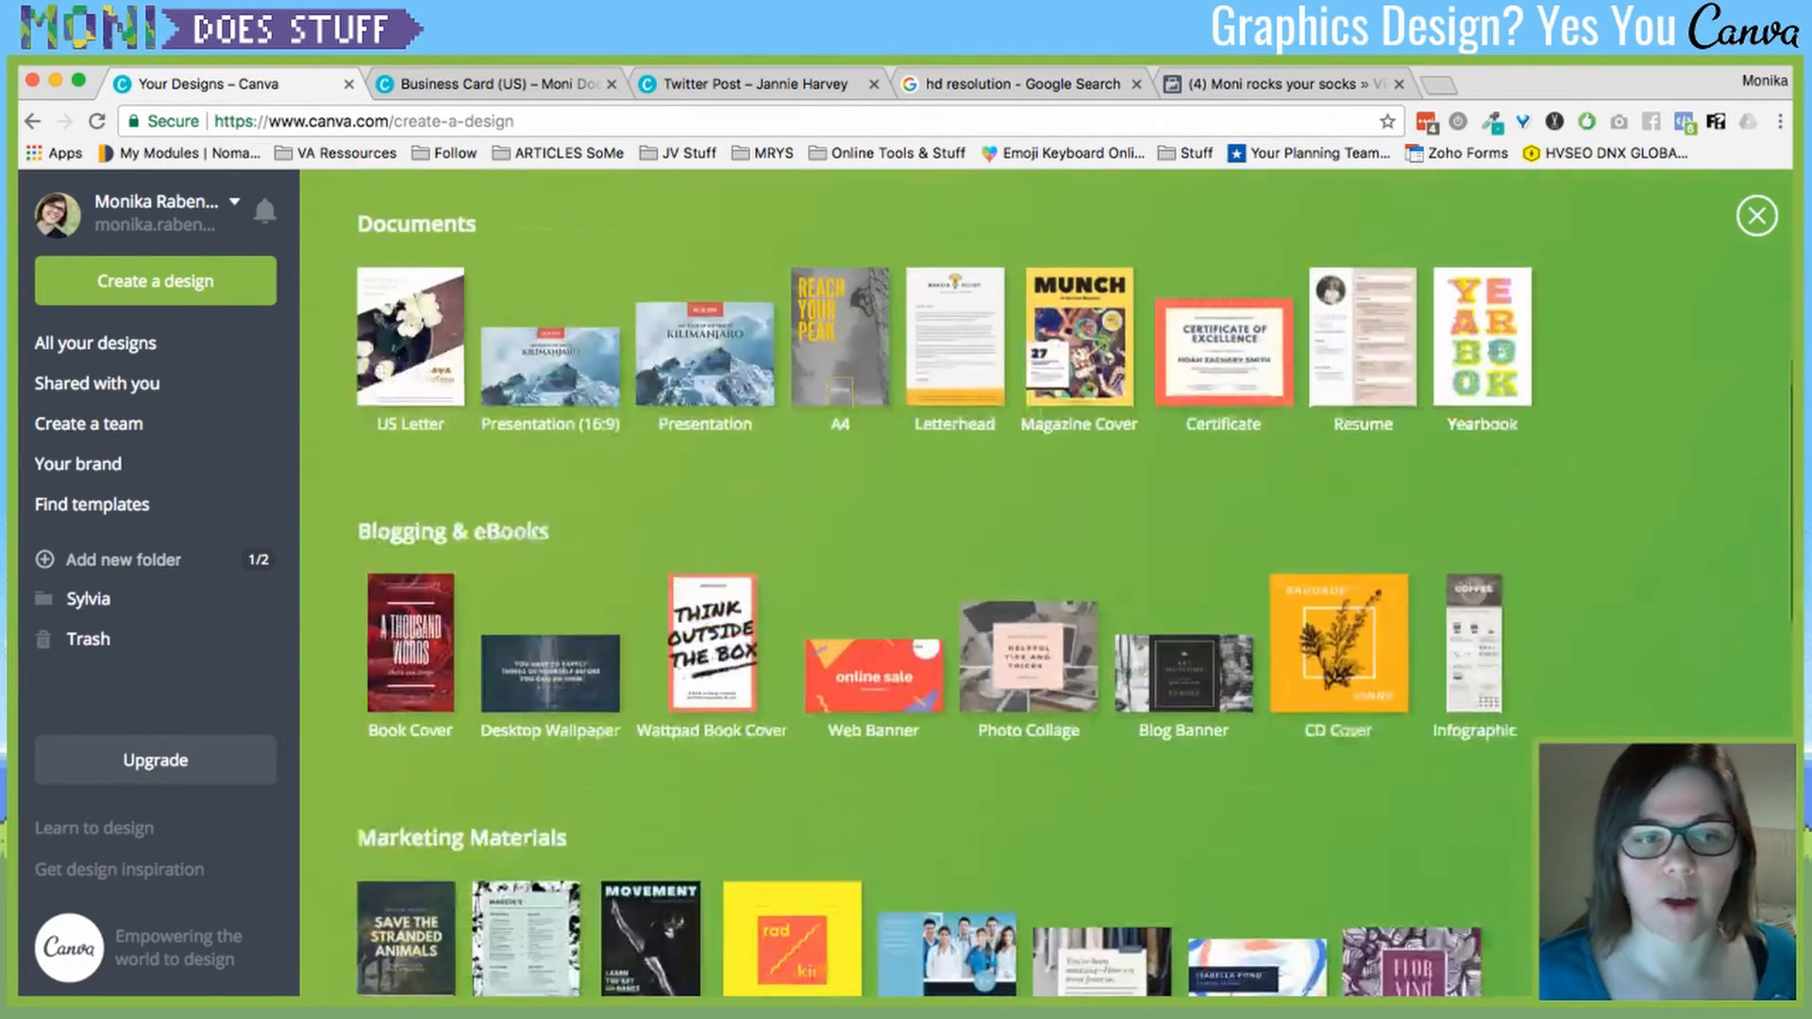
scroll(1047, 585, "up", 15)
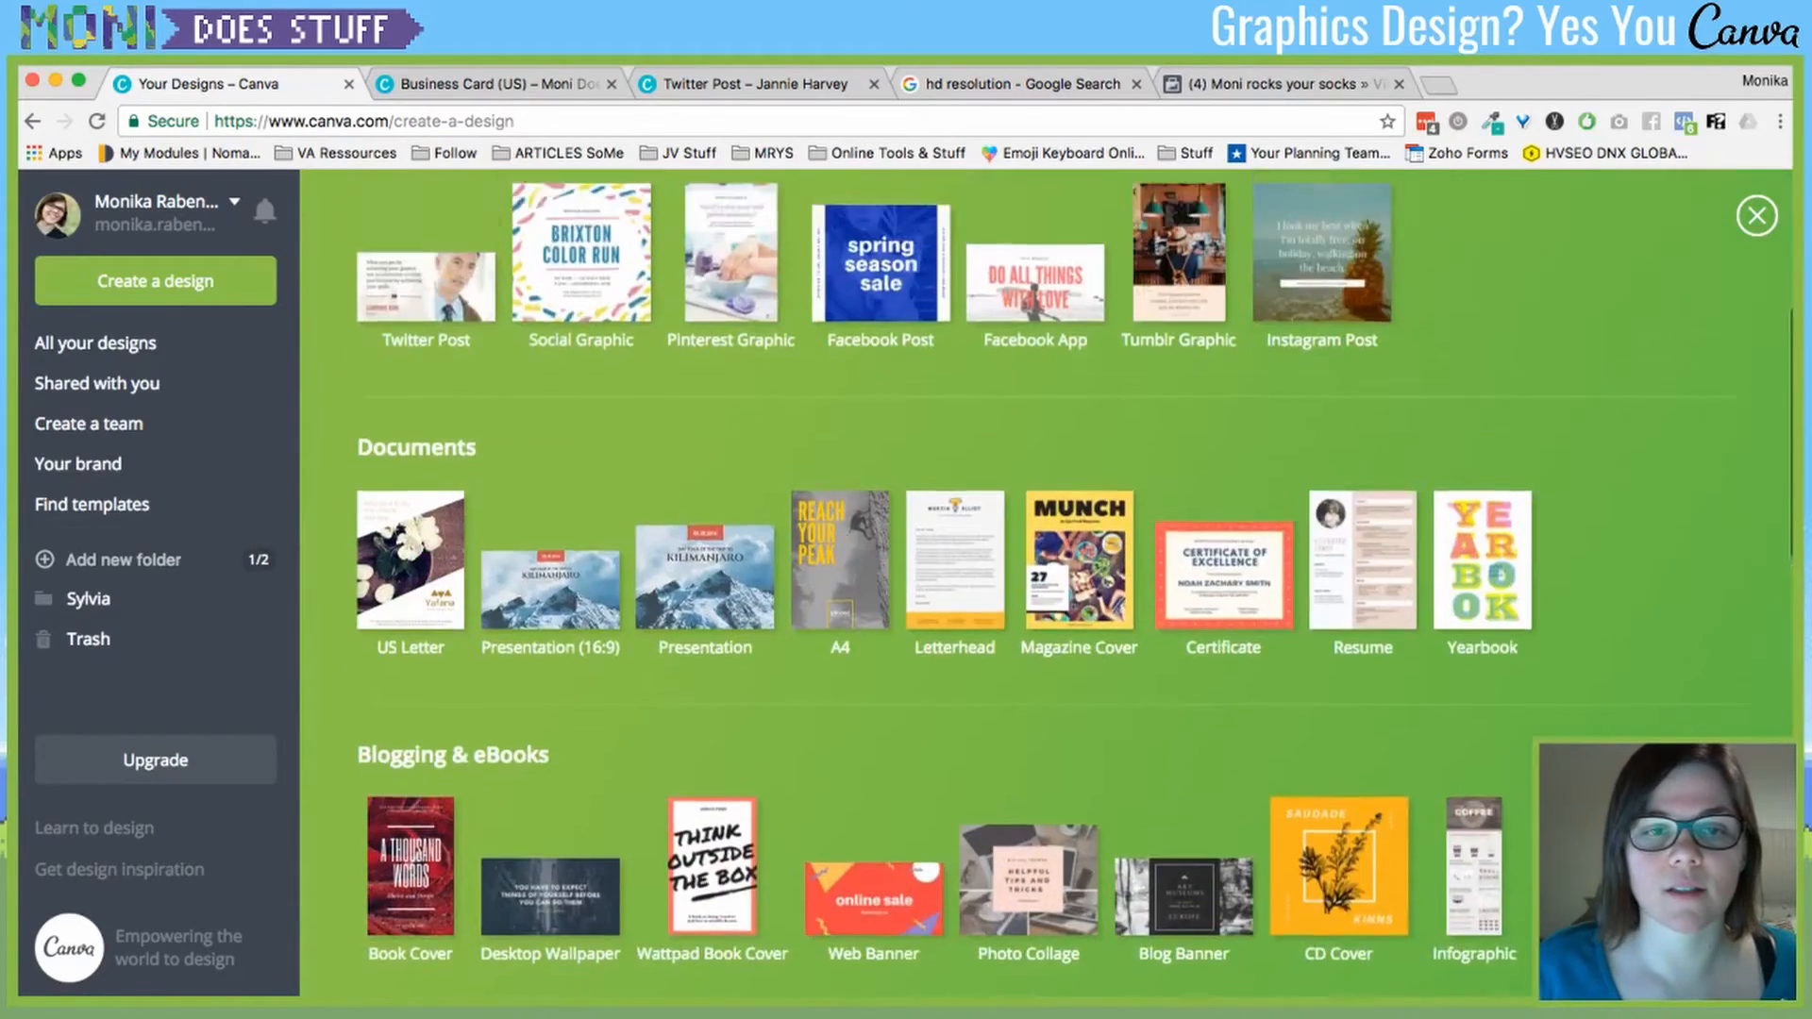
scroll(713, 396, "down", 6)
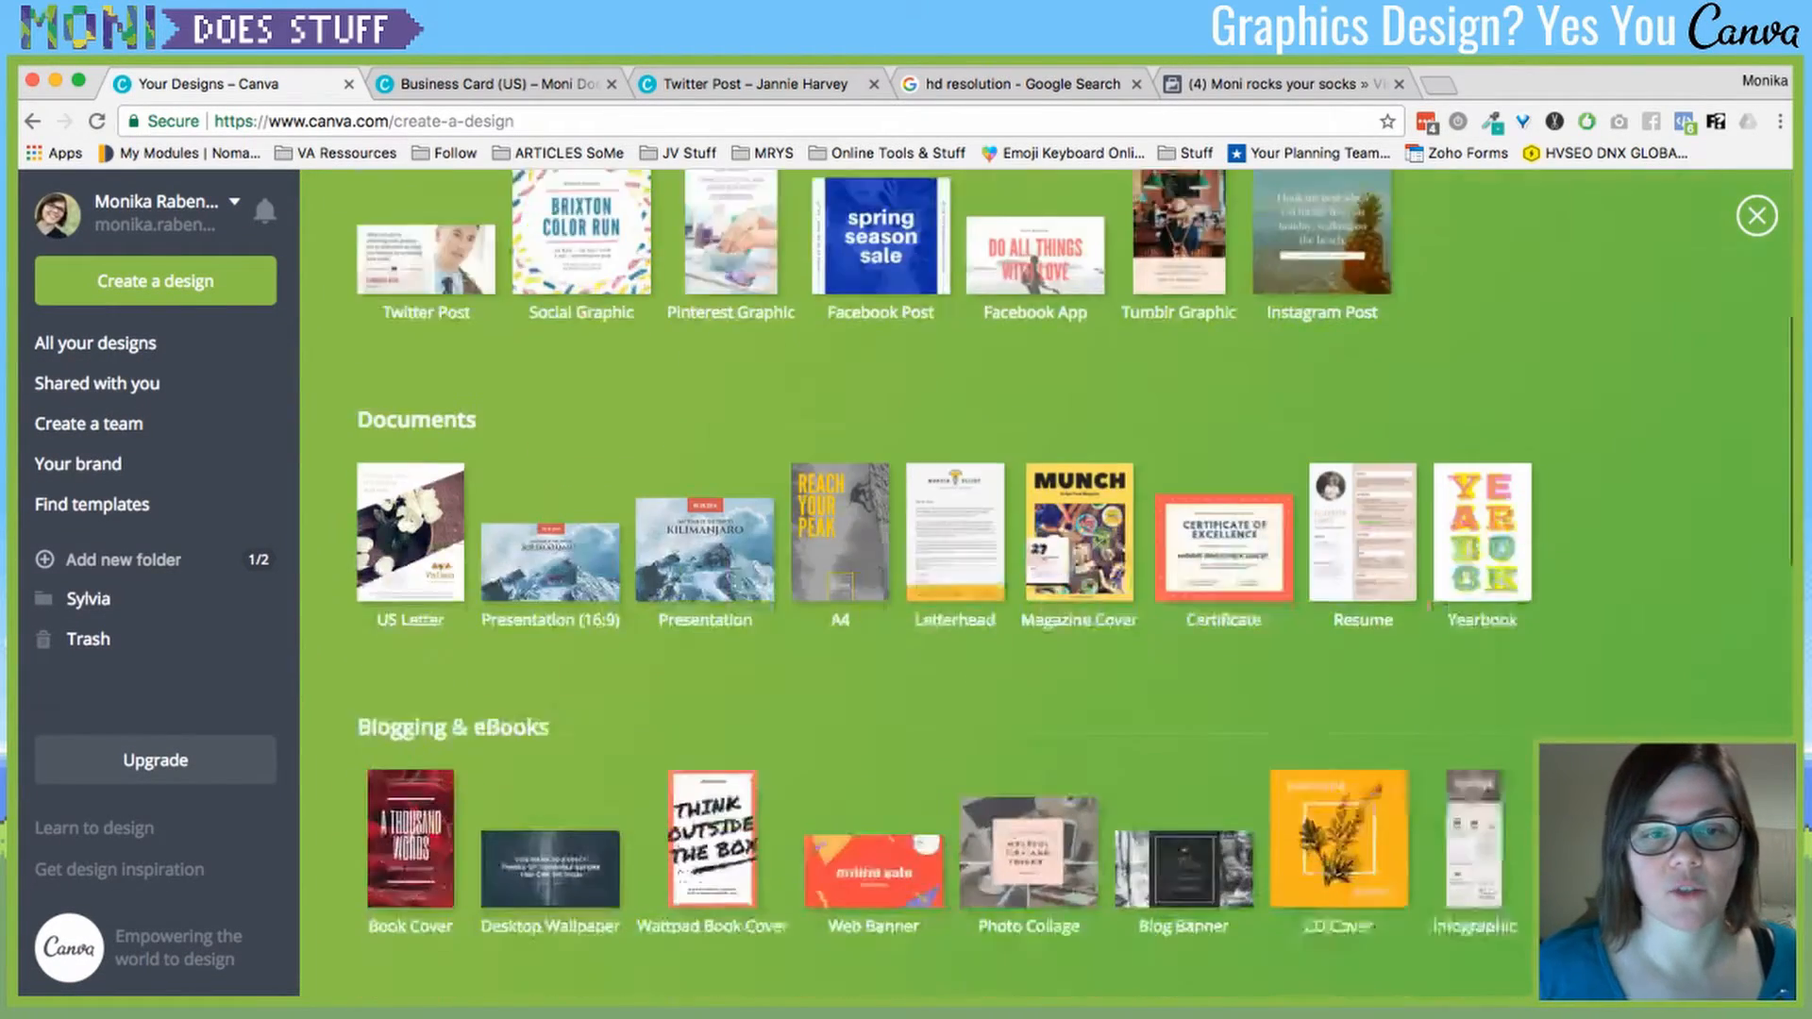
scroll(944, 585, "up", 4)
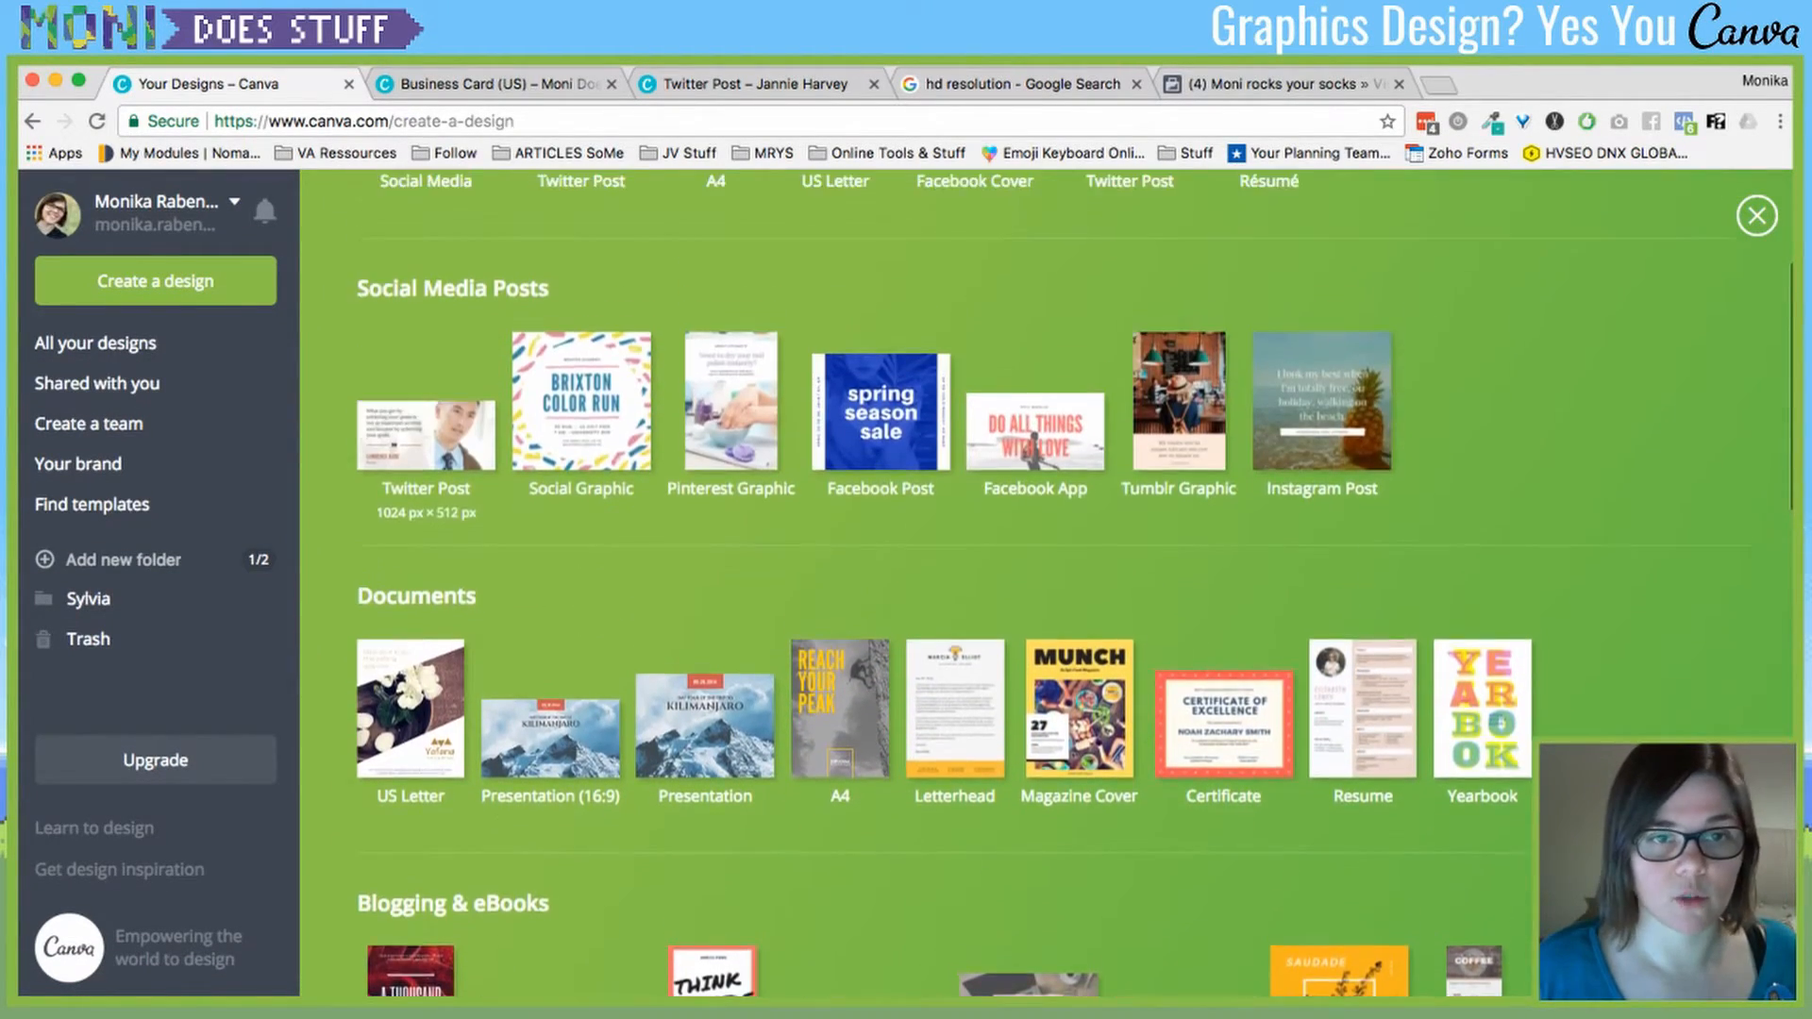
scroll(1499, 723, "up", 3)
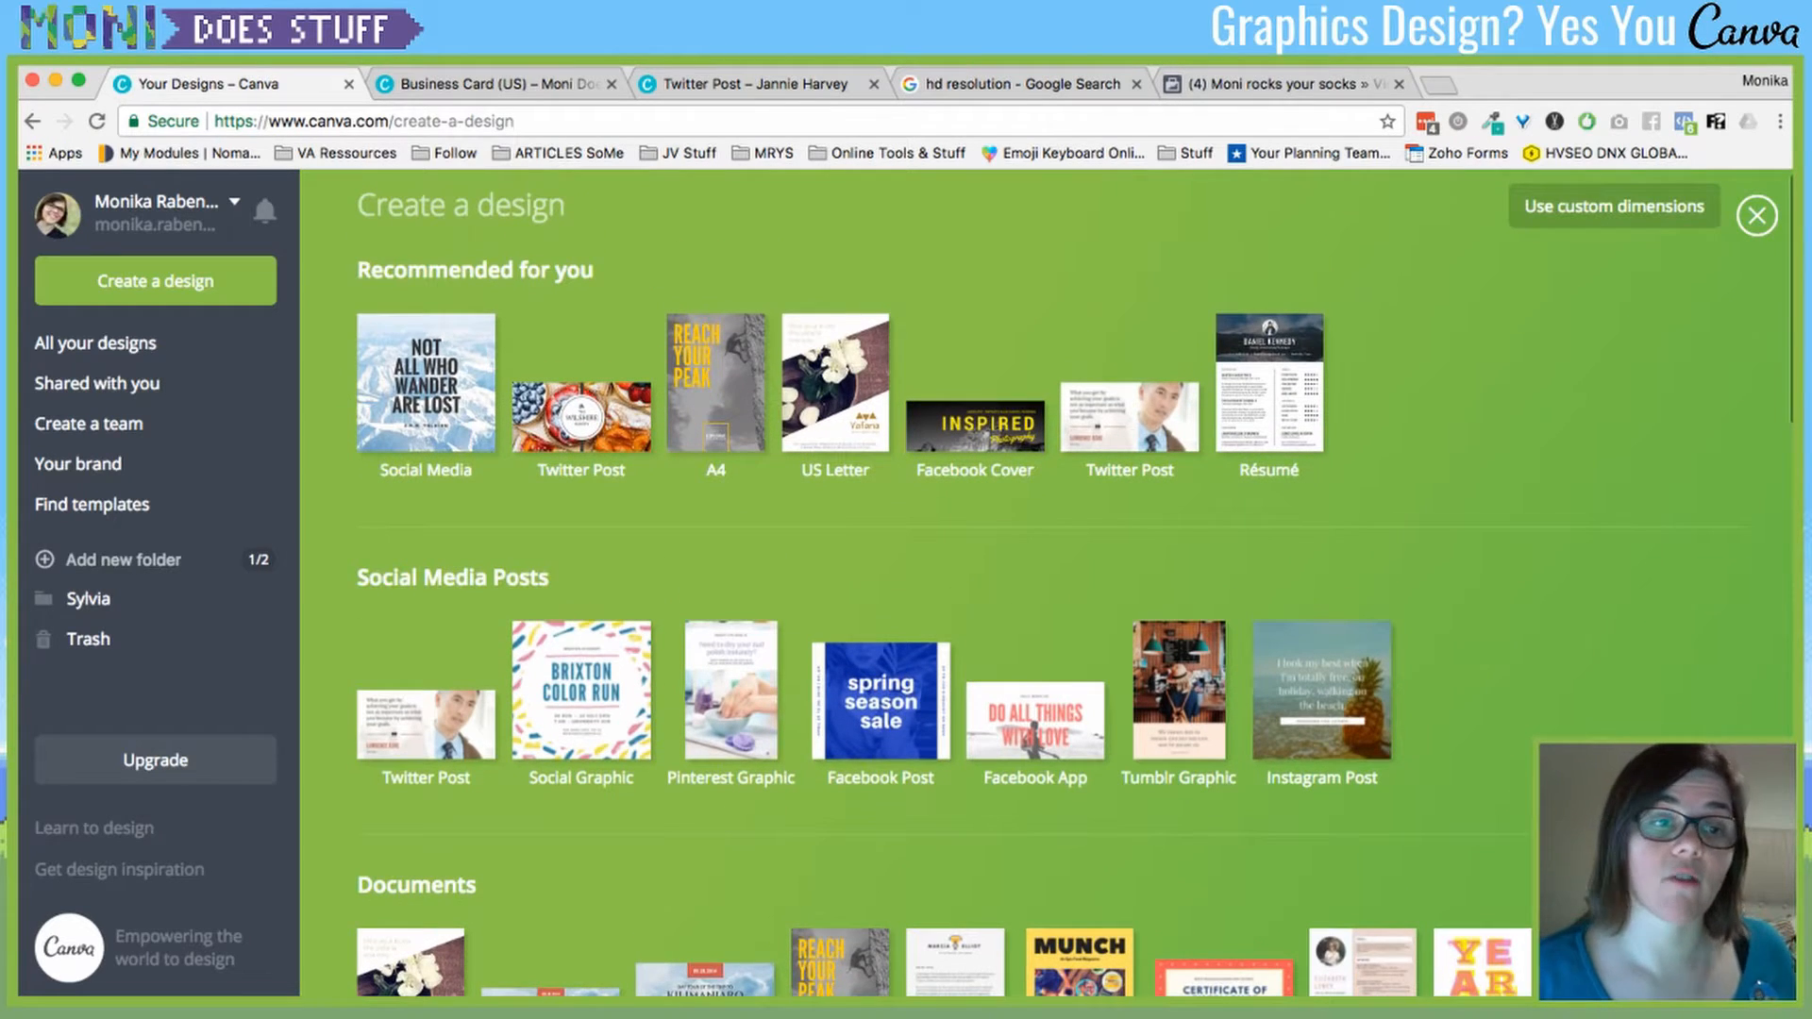
scroll(1076, 585, "down", 4)
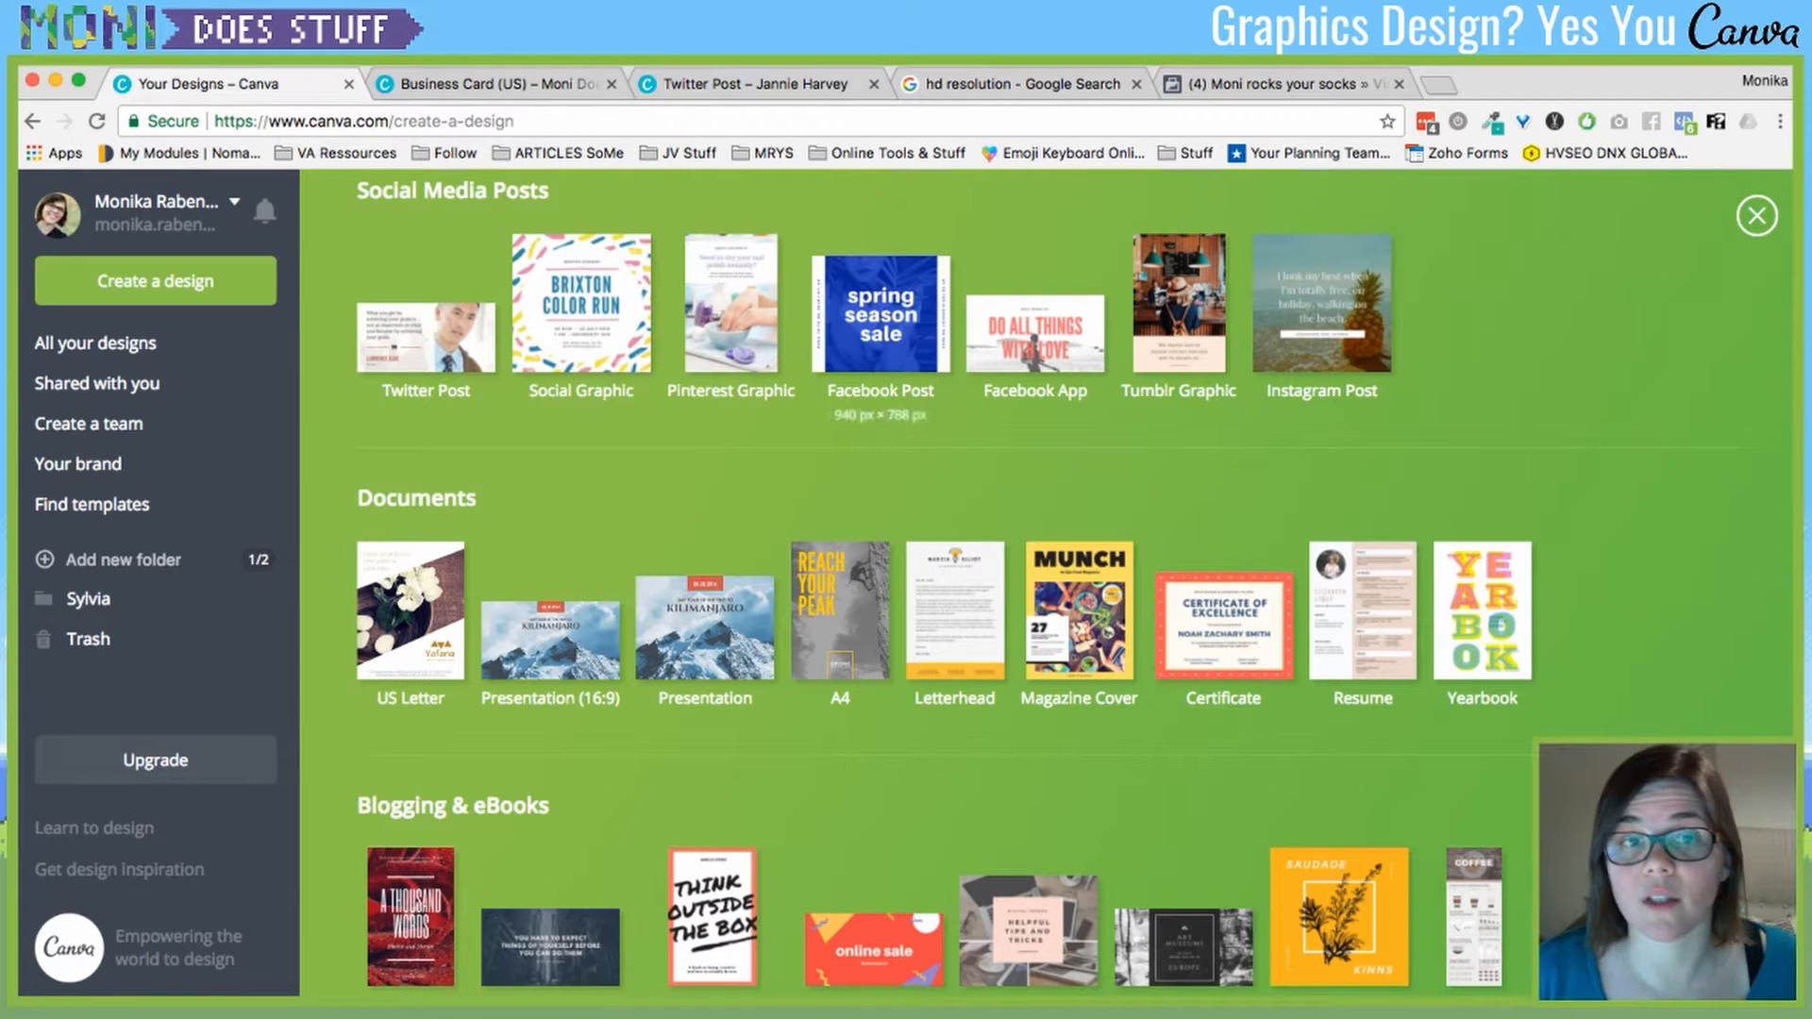
scroll(944, 585, "down", 3)
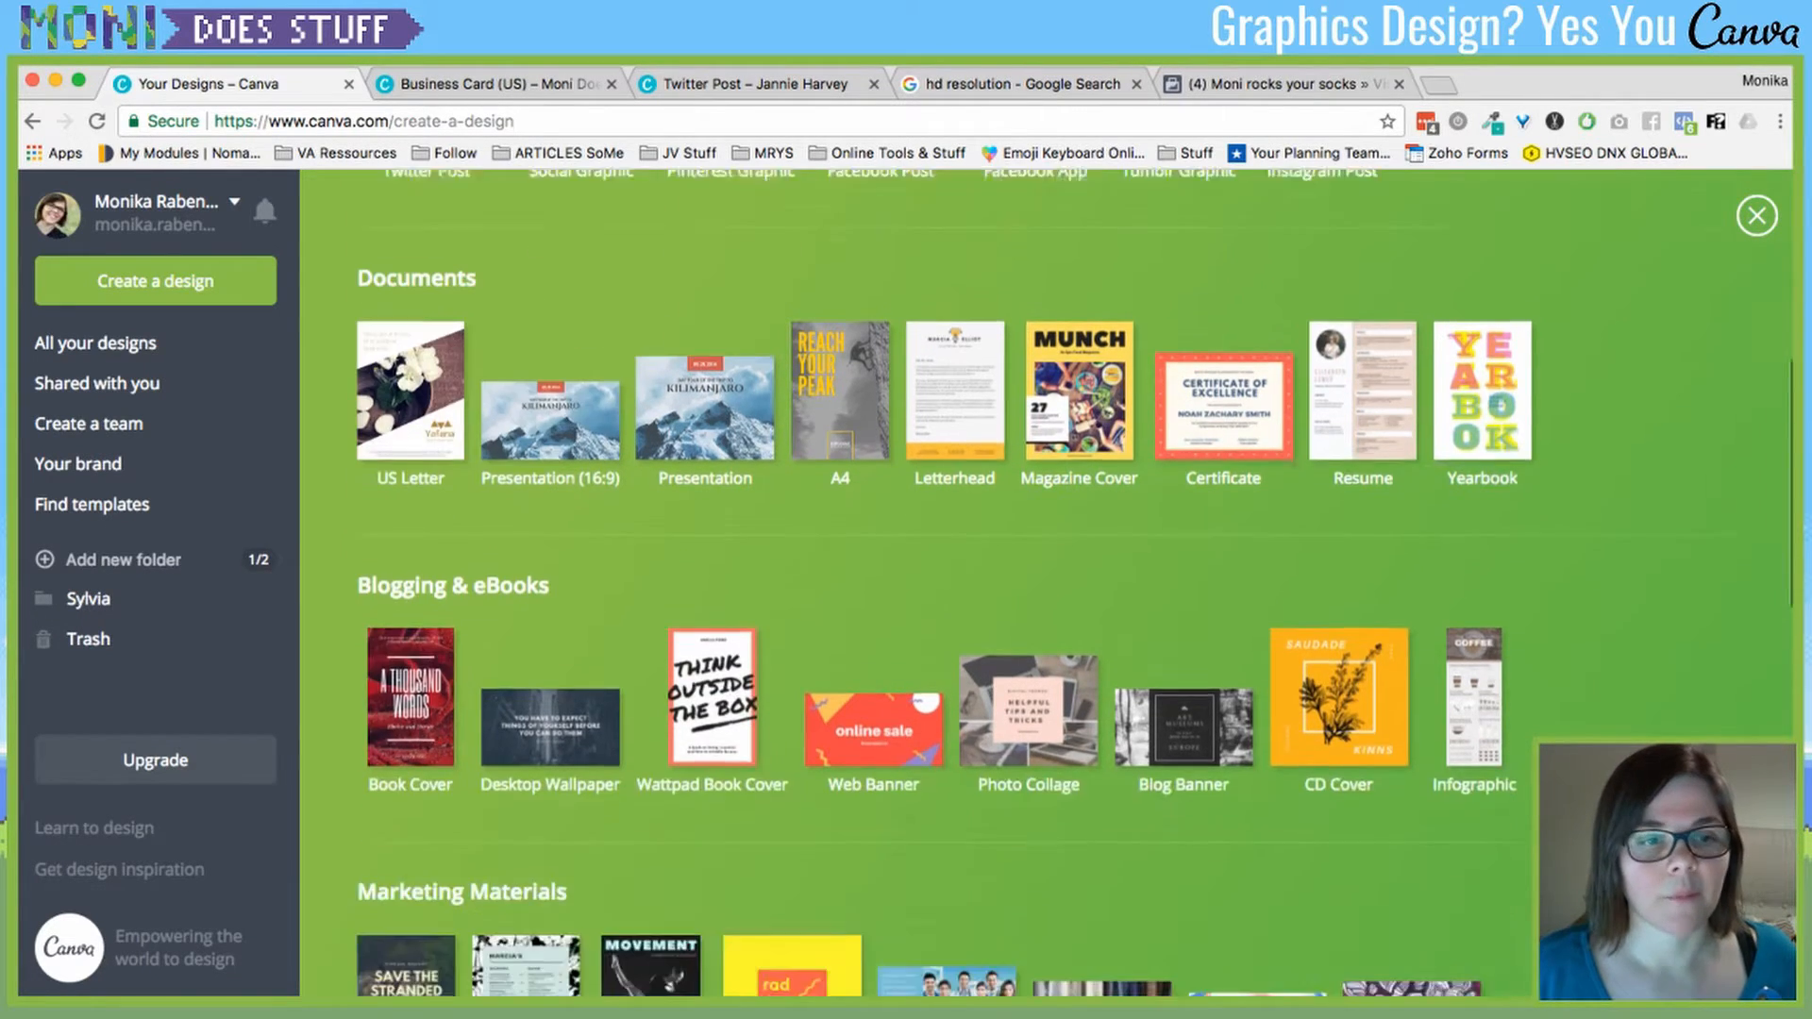
scroll(943, 585, "up", 7)
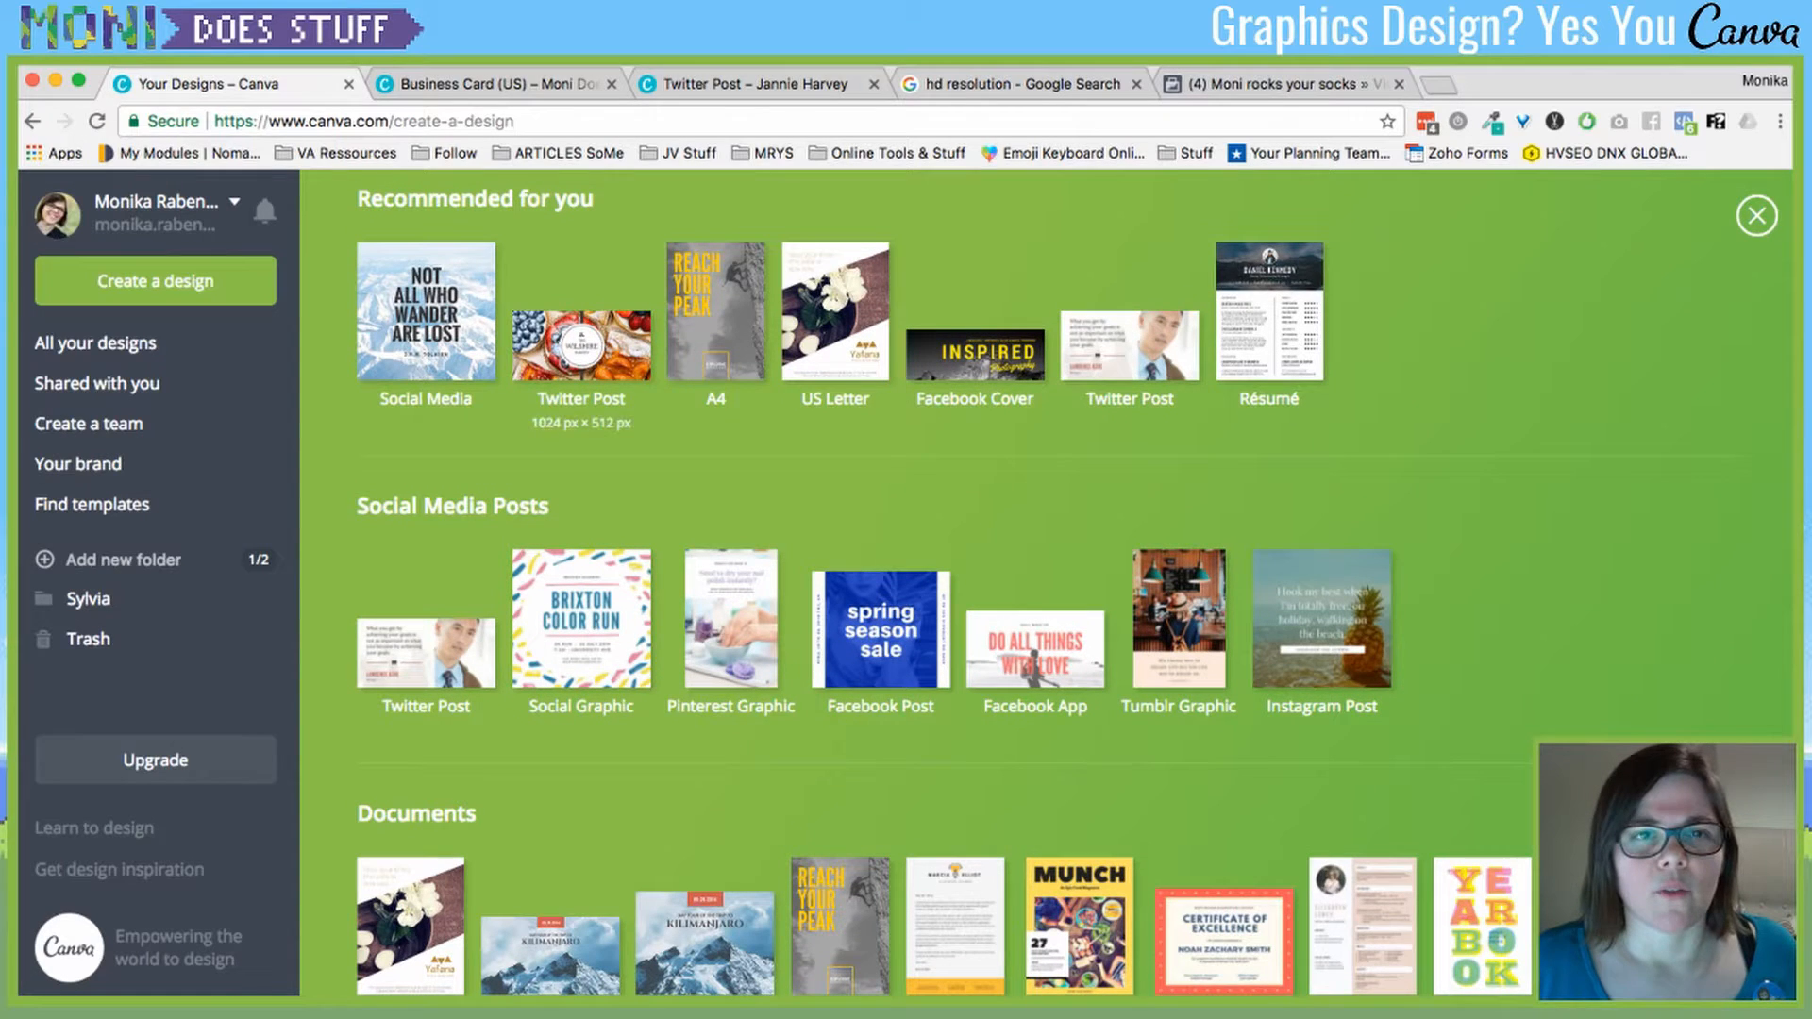
- On the Twitter post, ungroup the BADASS VA FOR AUTHORS text, then undo it
left_click(745, 83)
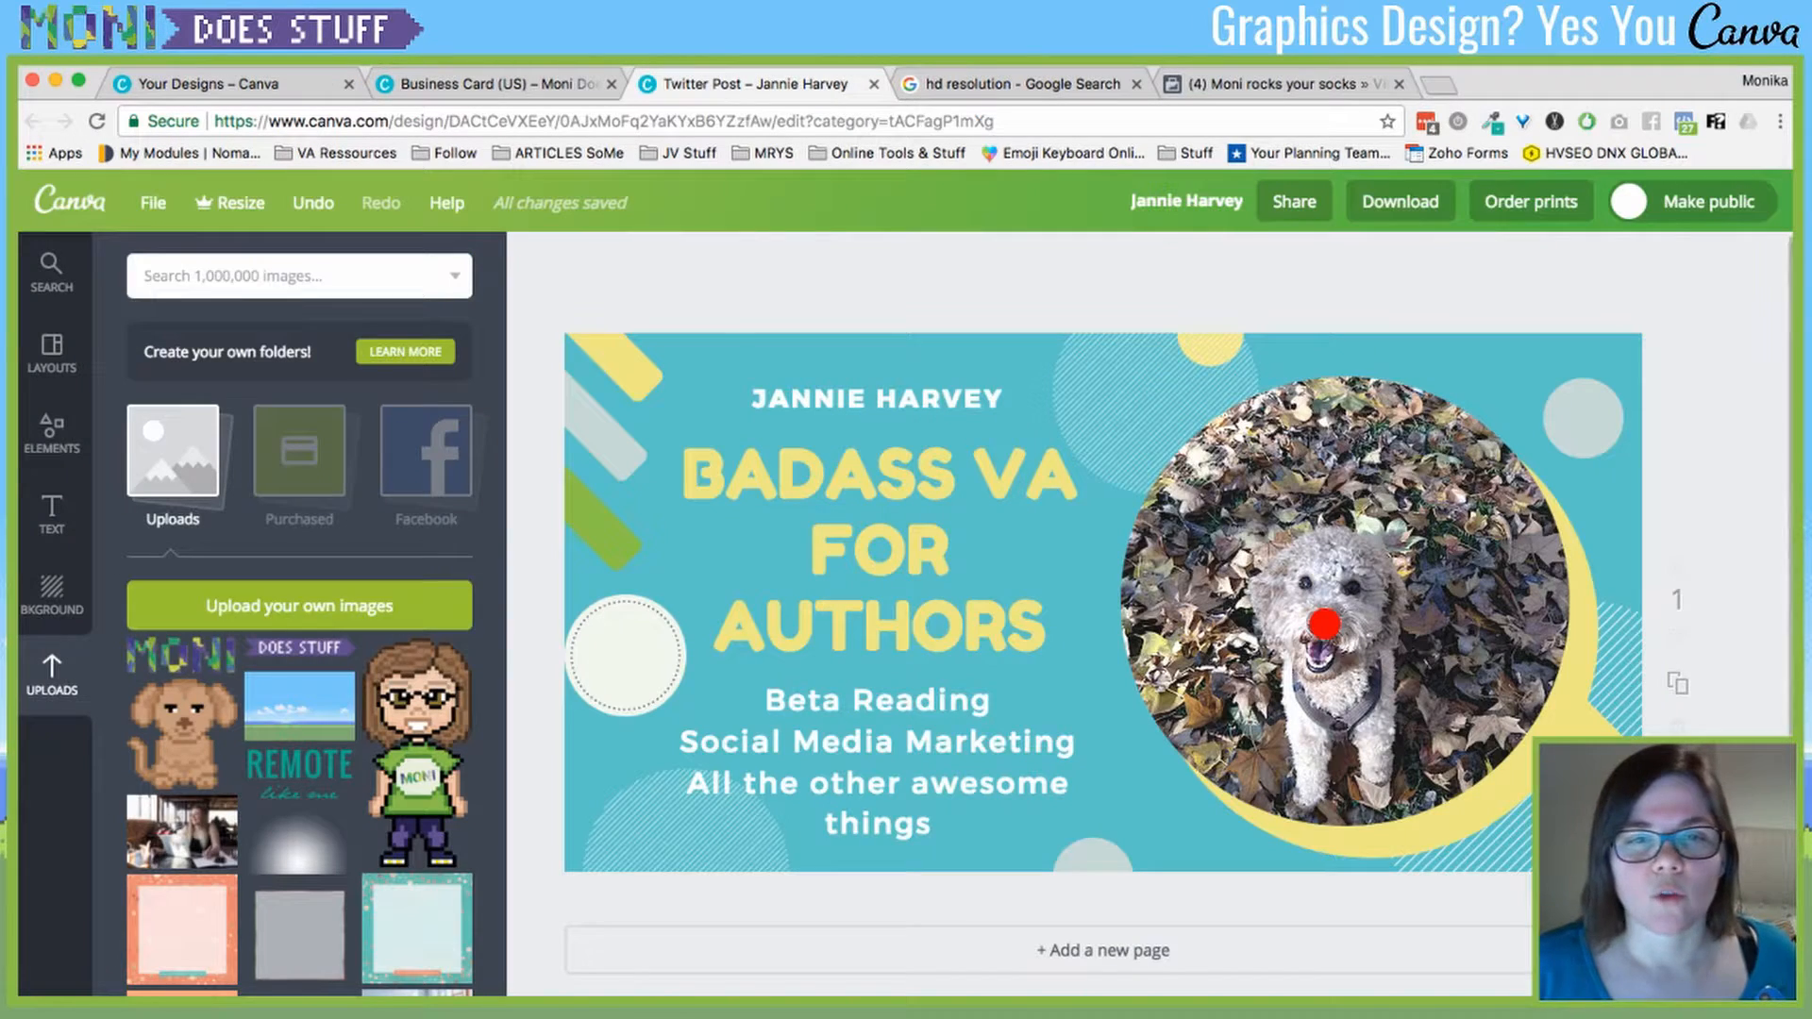
left_click(1068, 663)
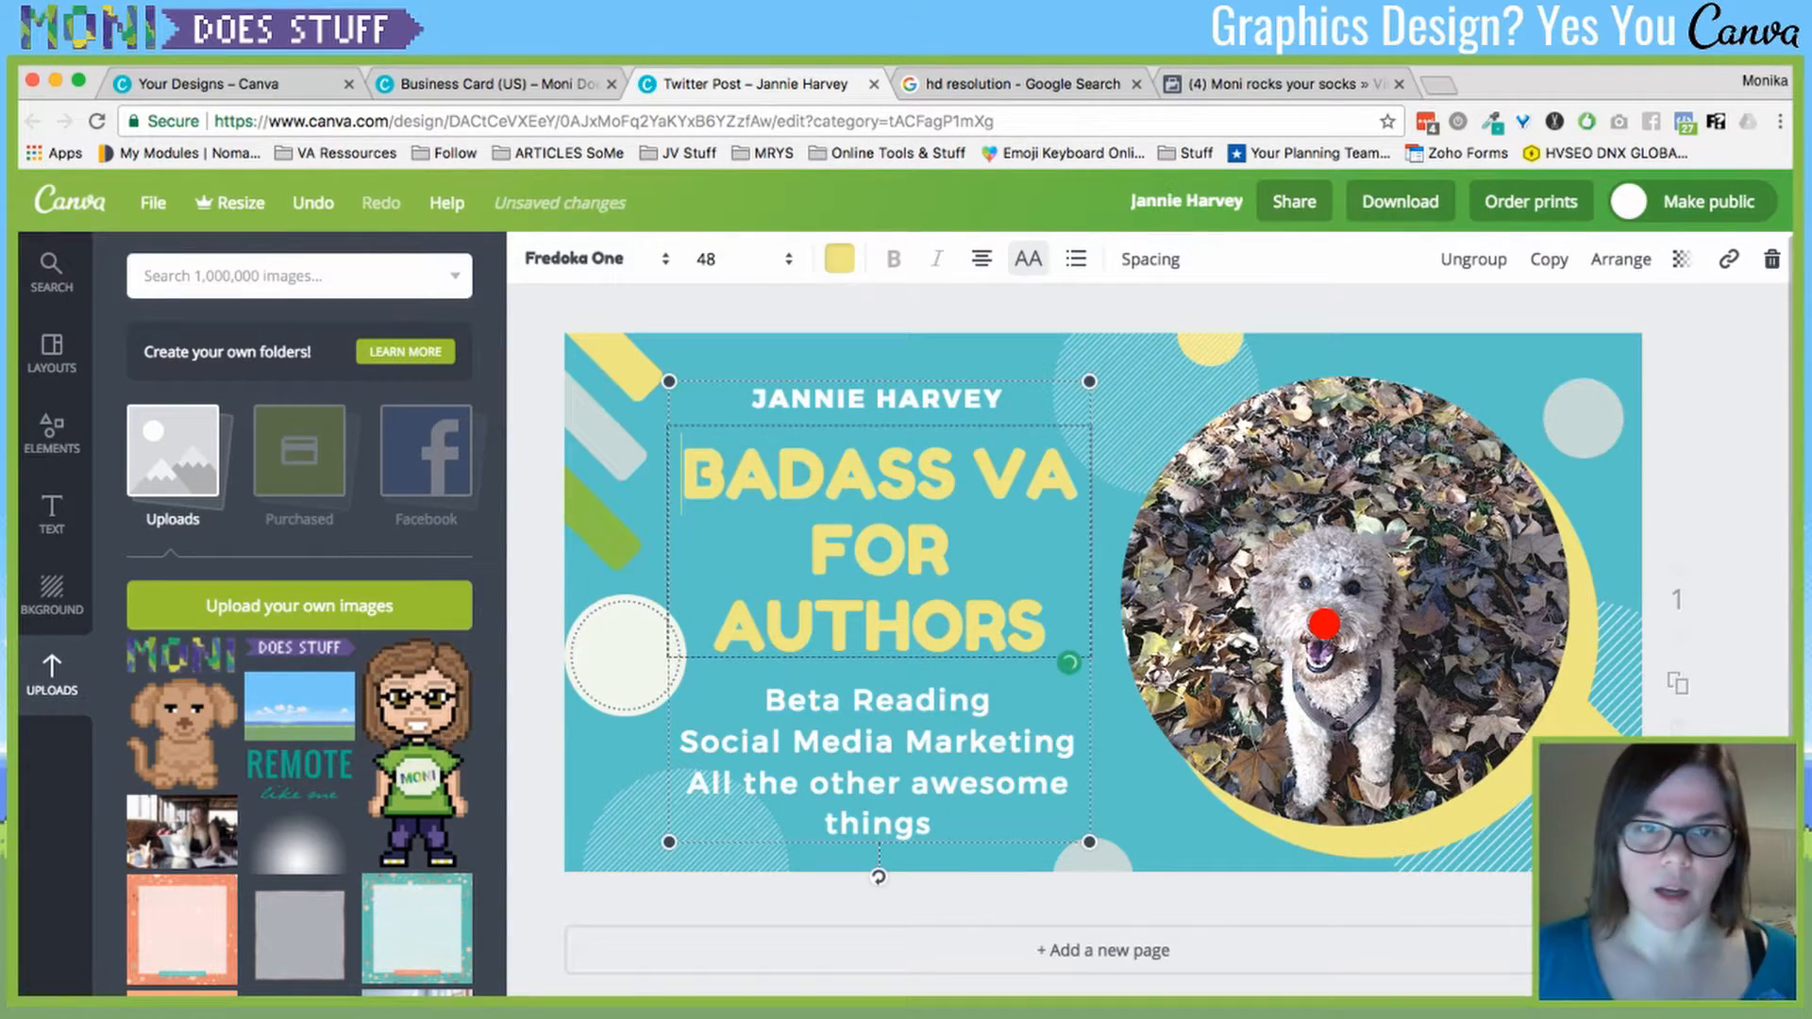
left_click(1067, 835)
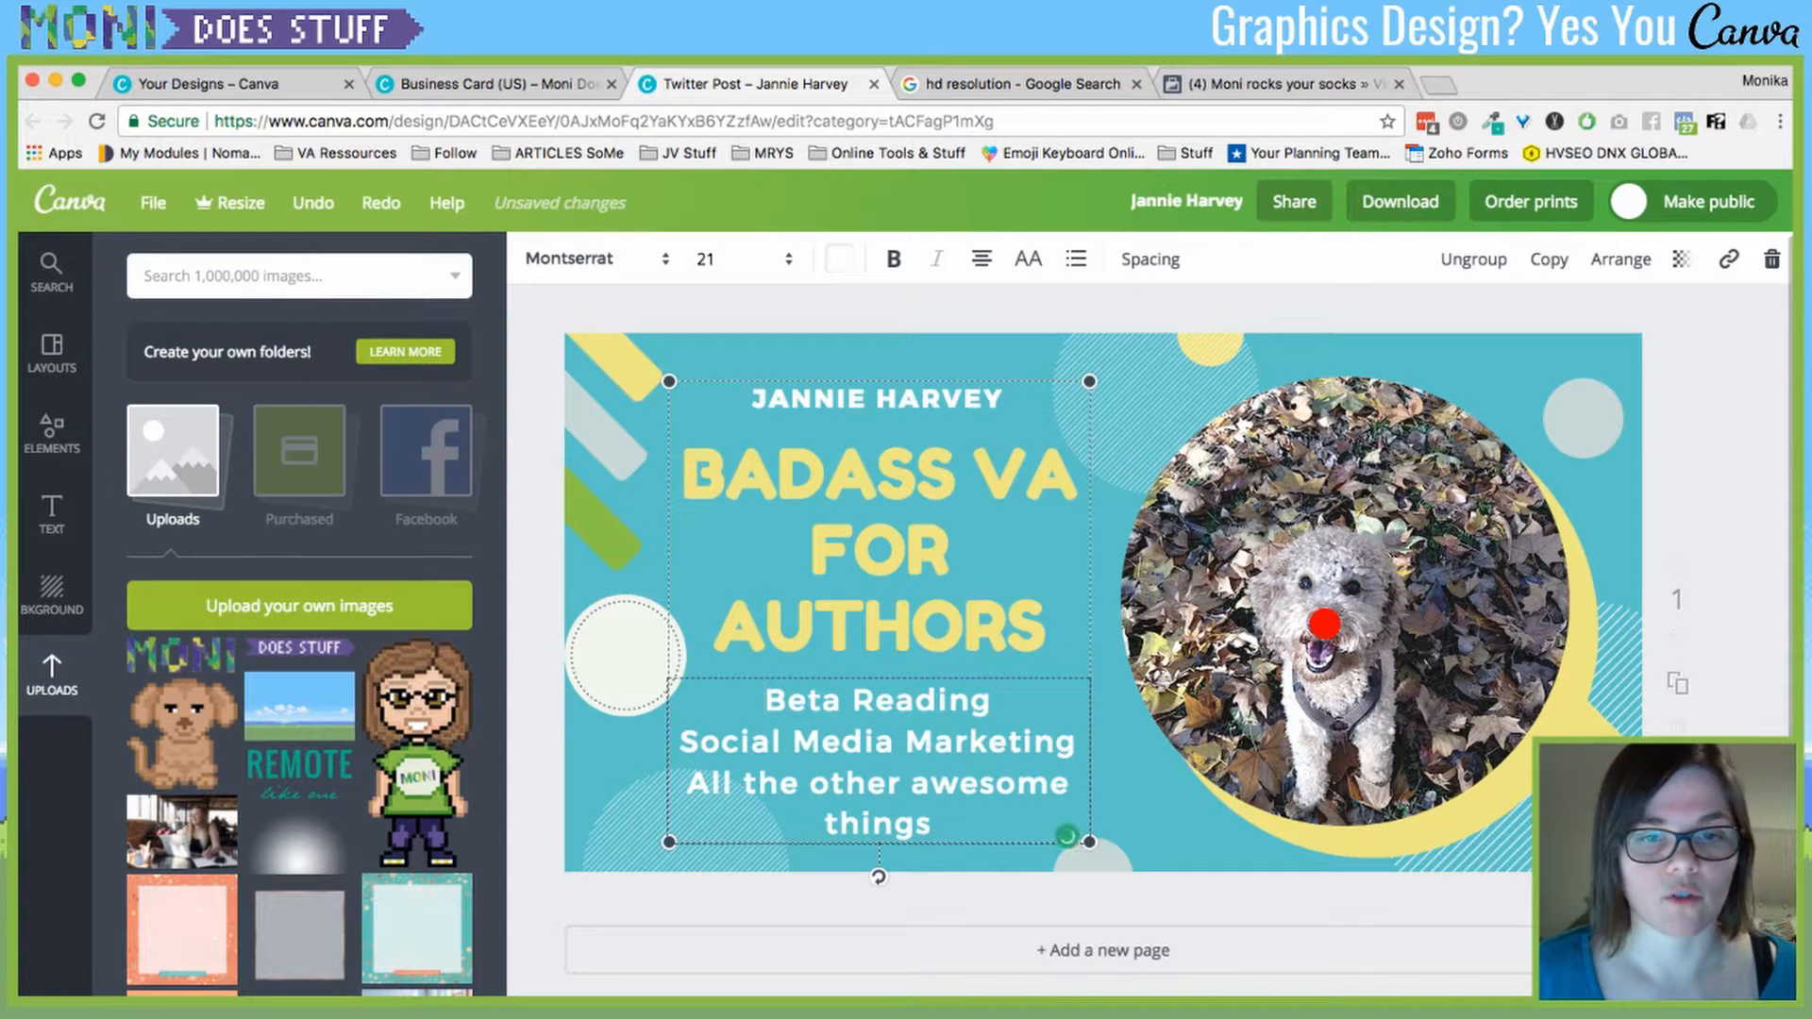
left_click(1473, 259)
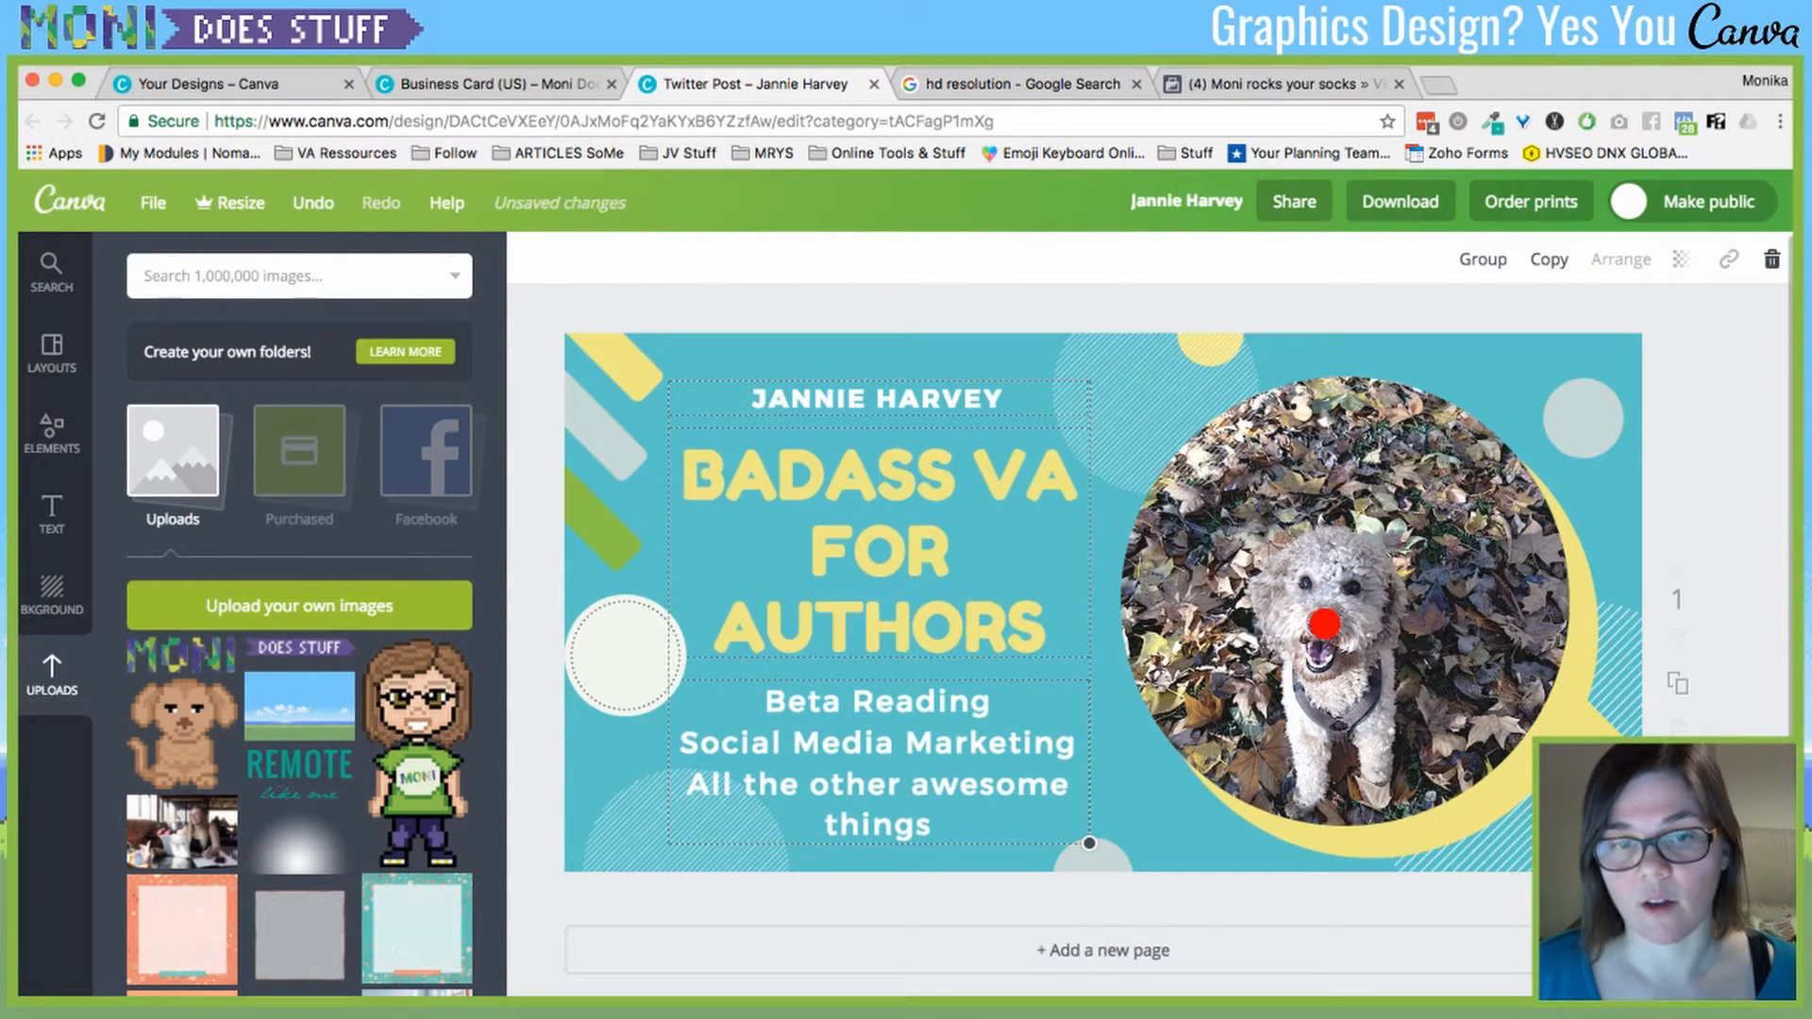
key("super+z")
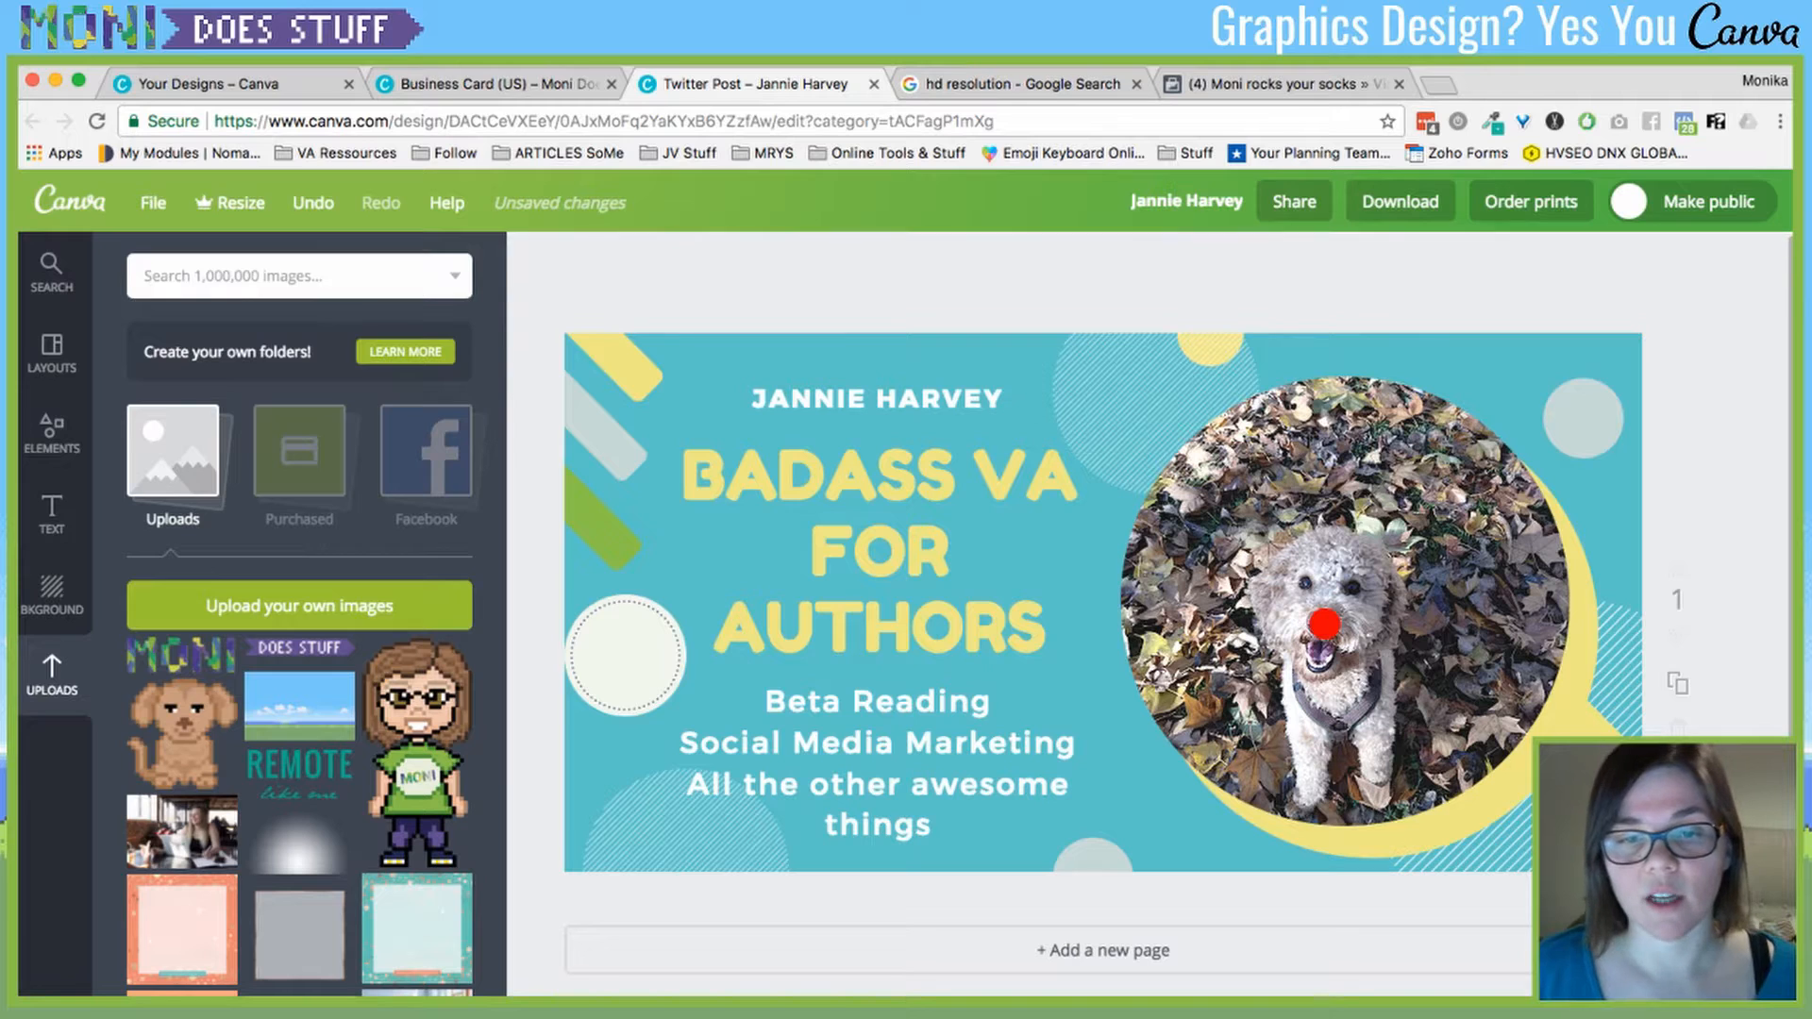
- Try Fredoka One on the services text, revert to Montserrat, and bring up the Text options
key("Right")
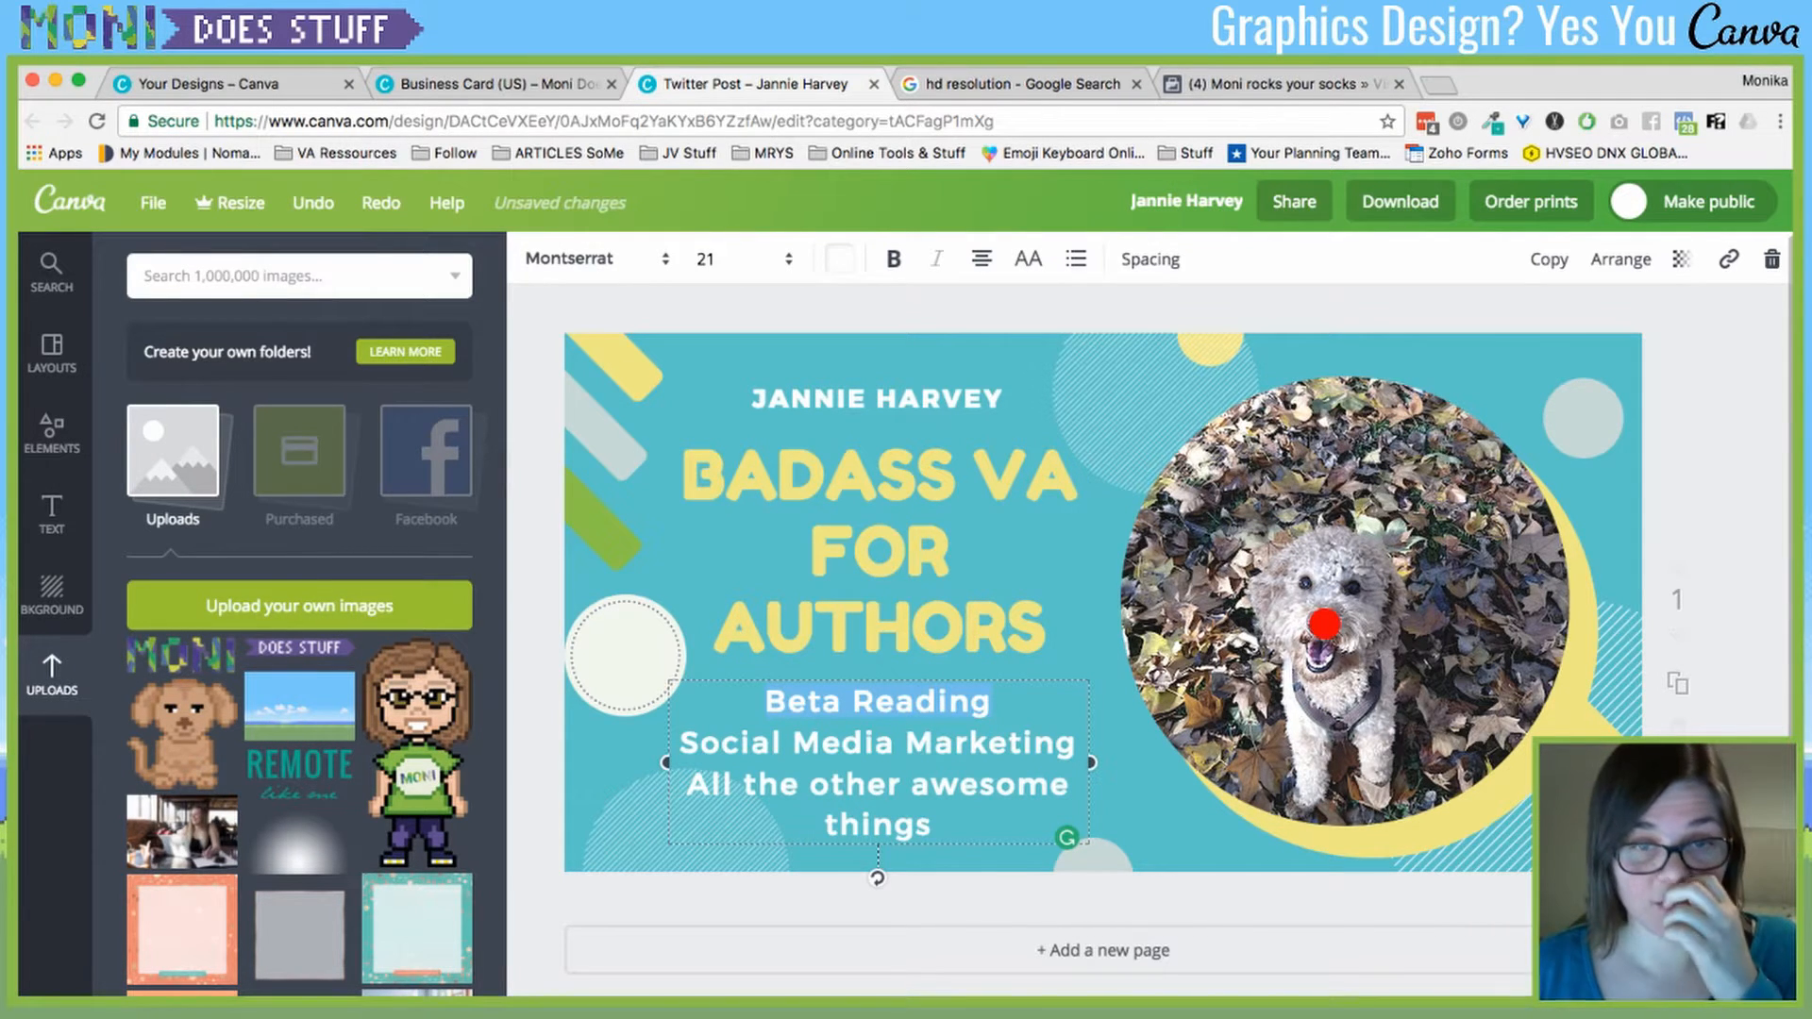
left_click(585, 257)
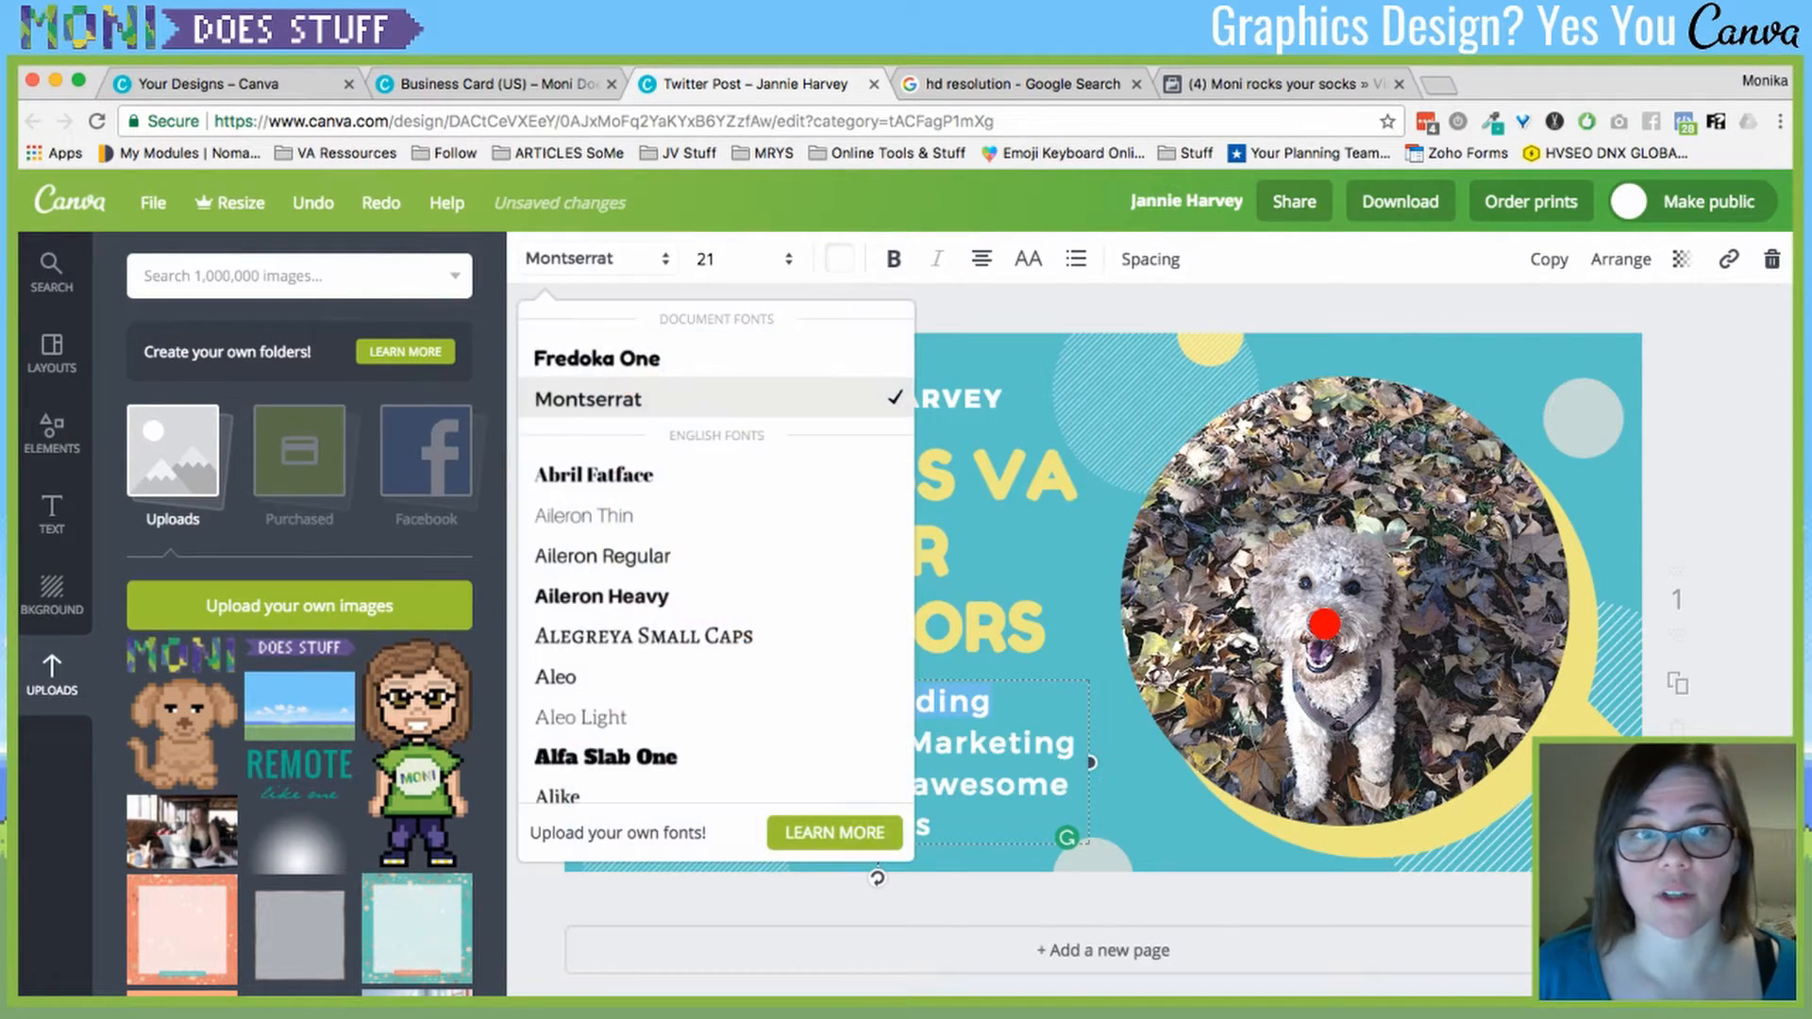
left_click(596, 358)
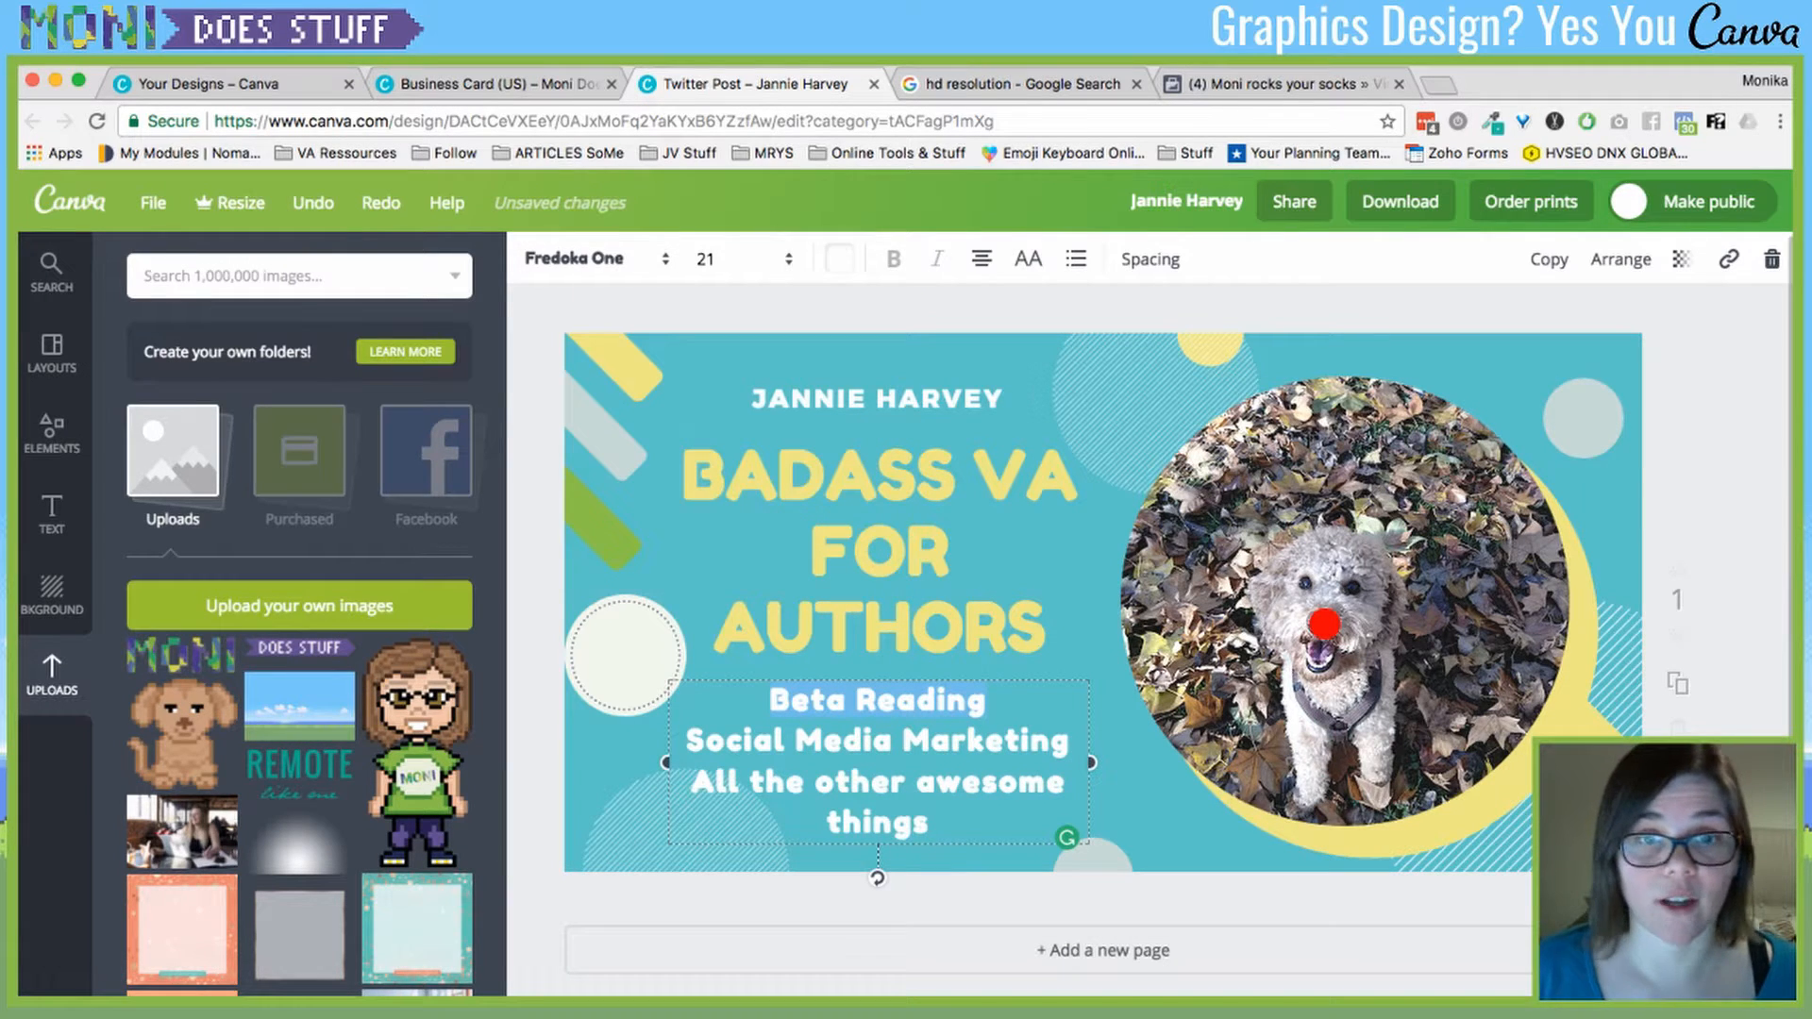
left_click(586, 257)
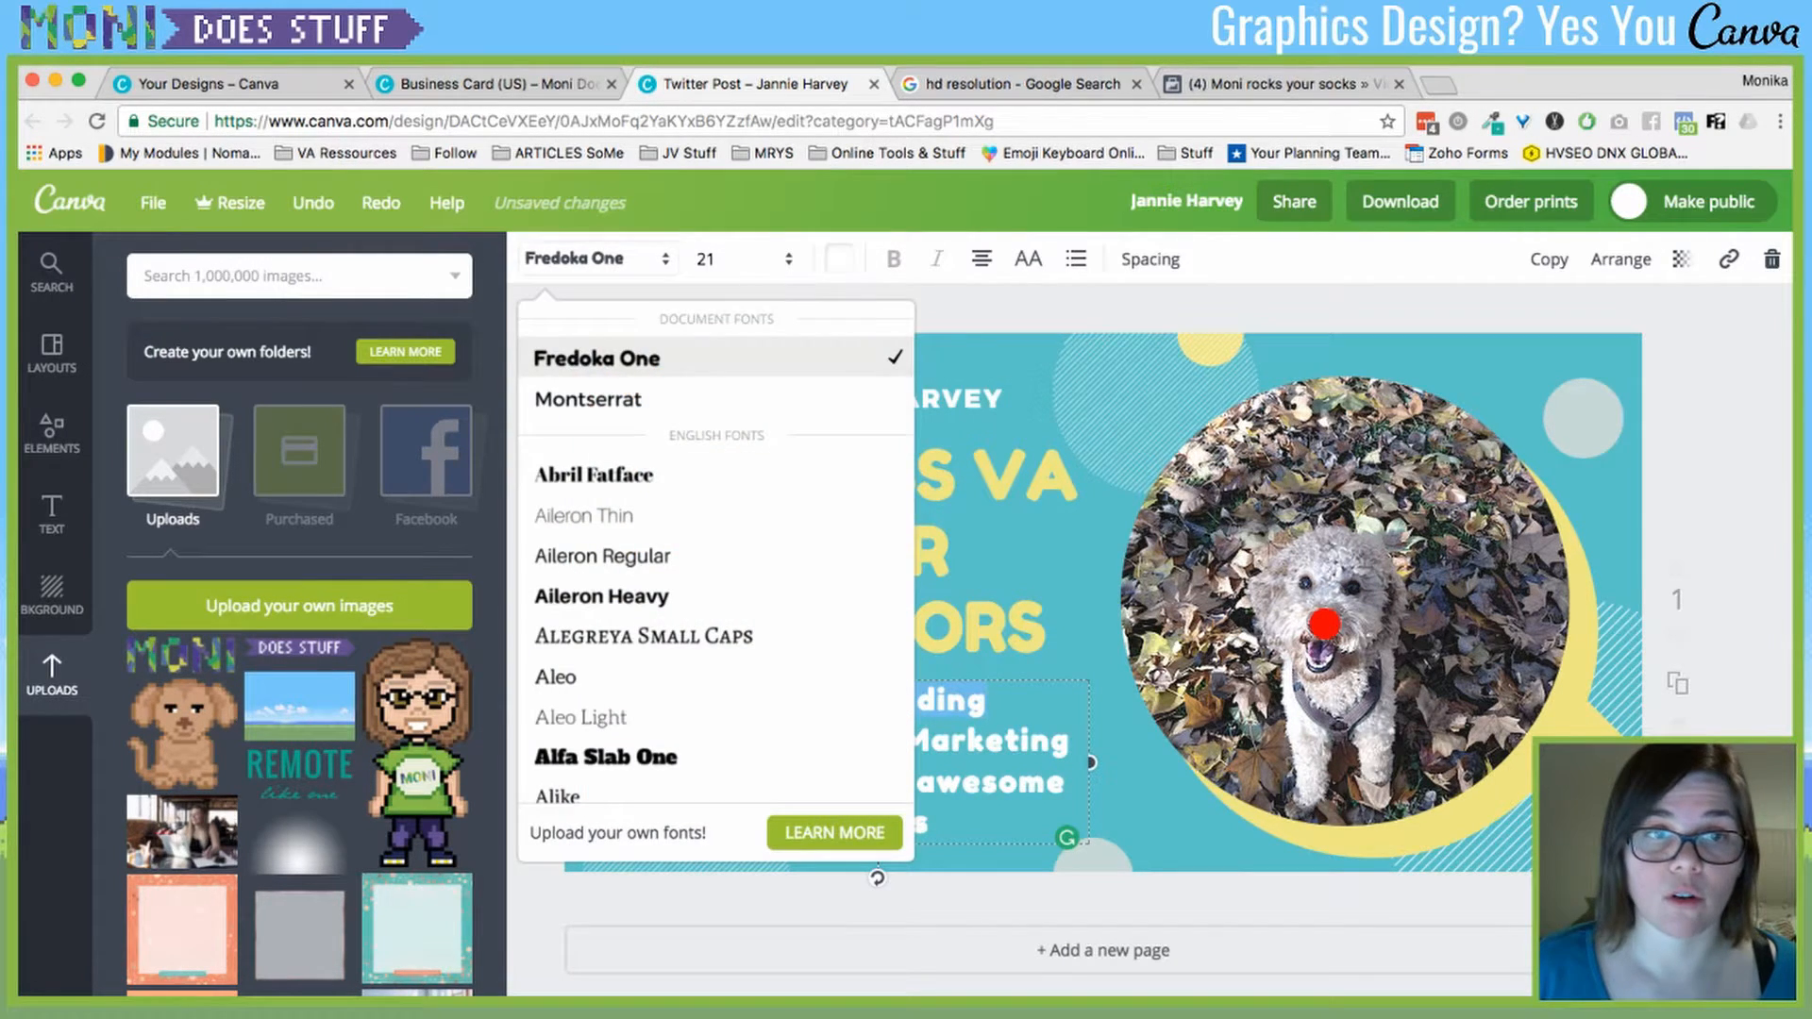
left_click(586, 279)
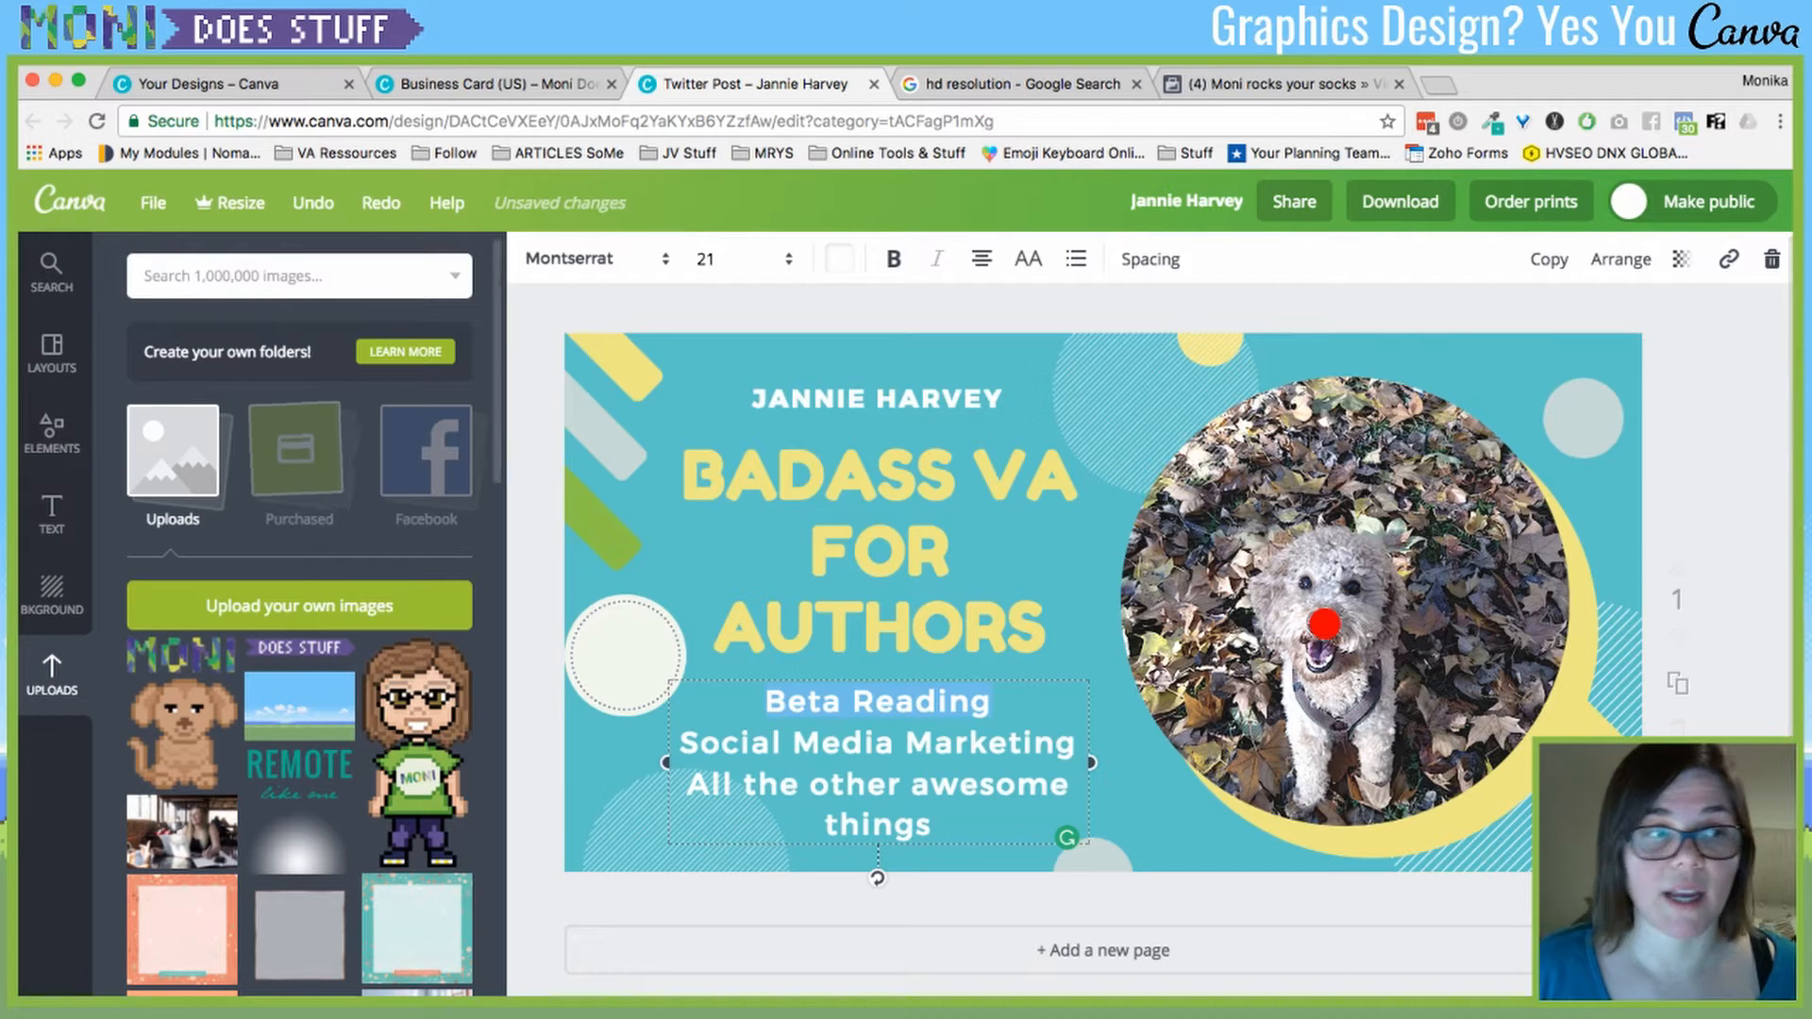
left_click(52, 514)
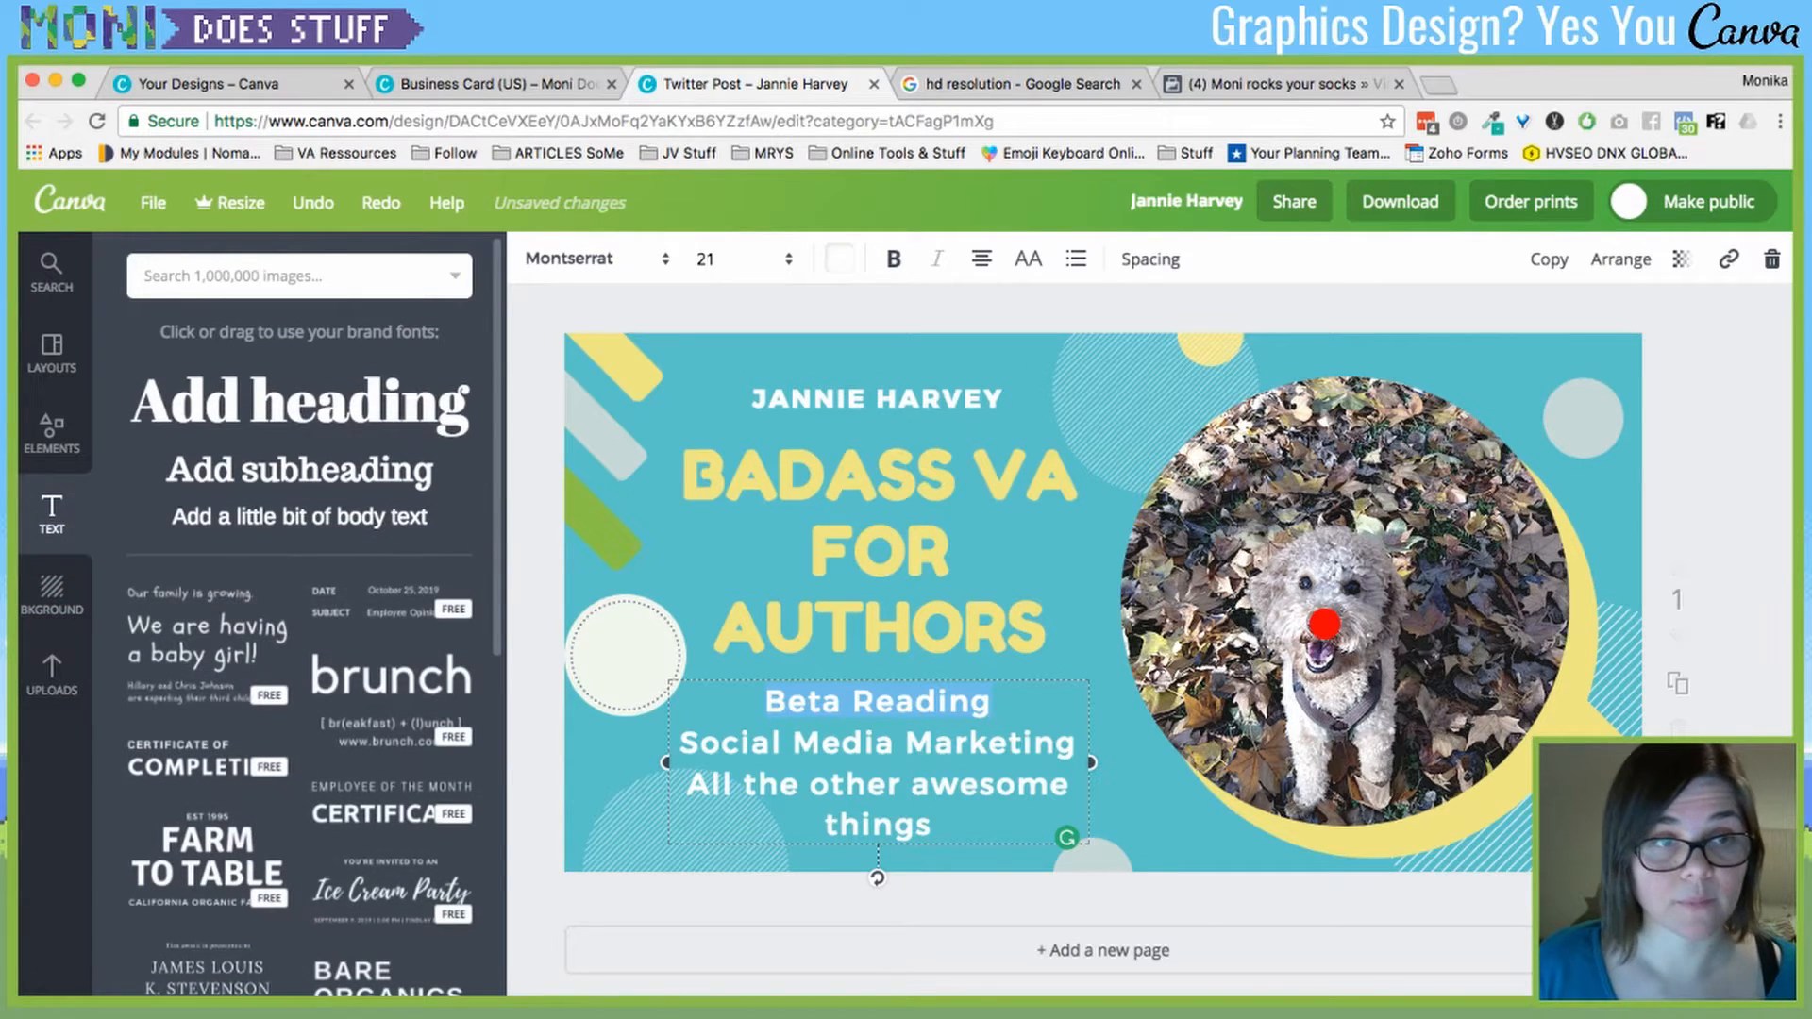
left_click_drag(300, 469, 1102, 623)
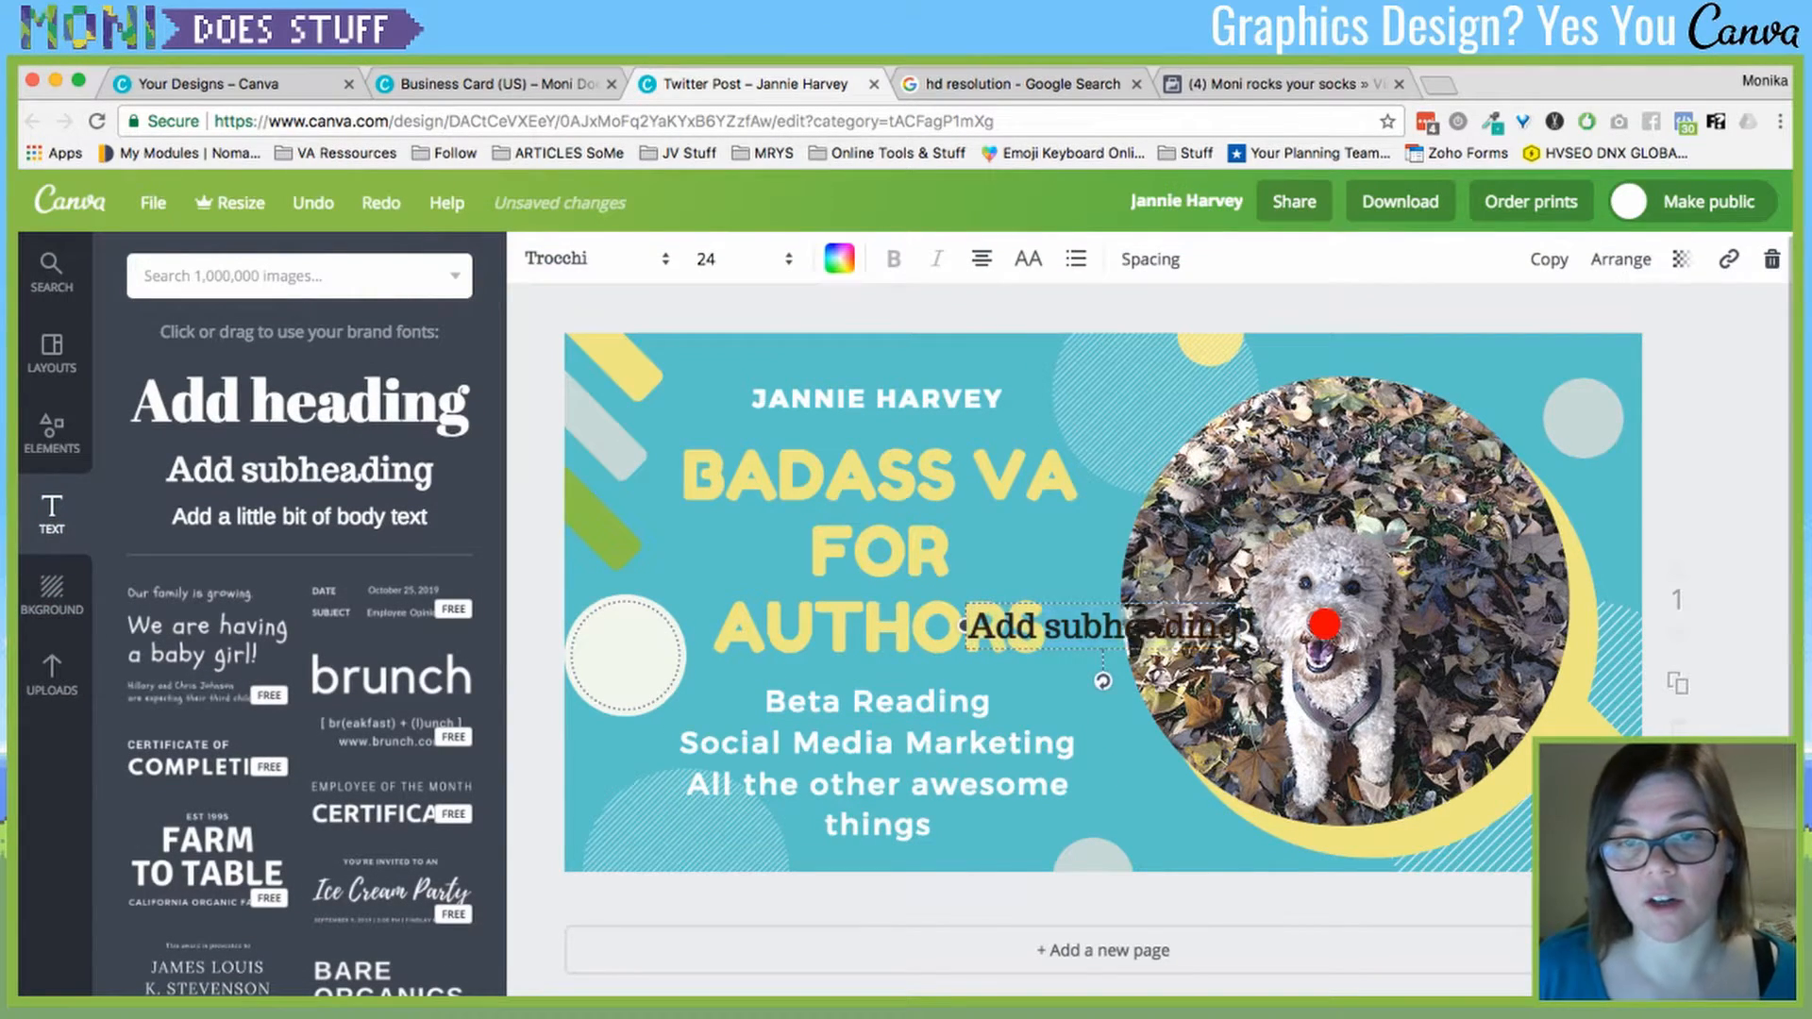
type("Beta Reading")
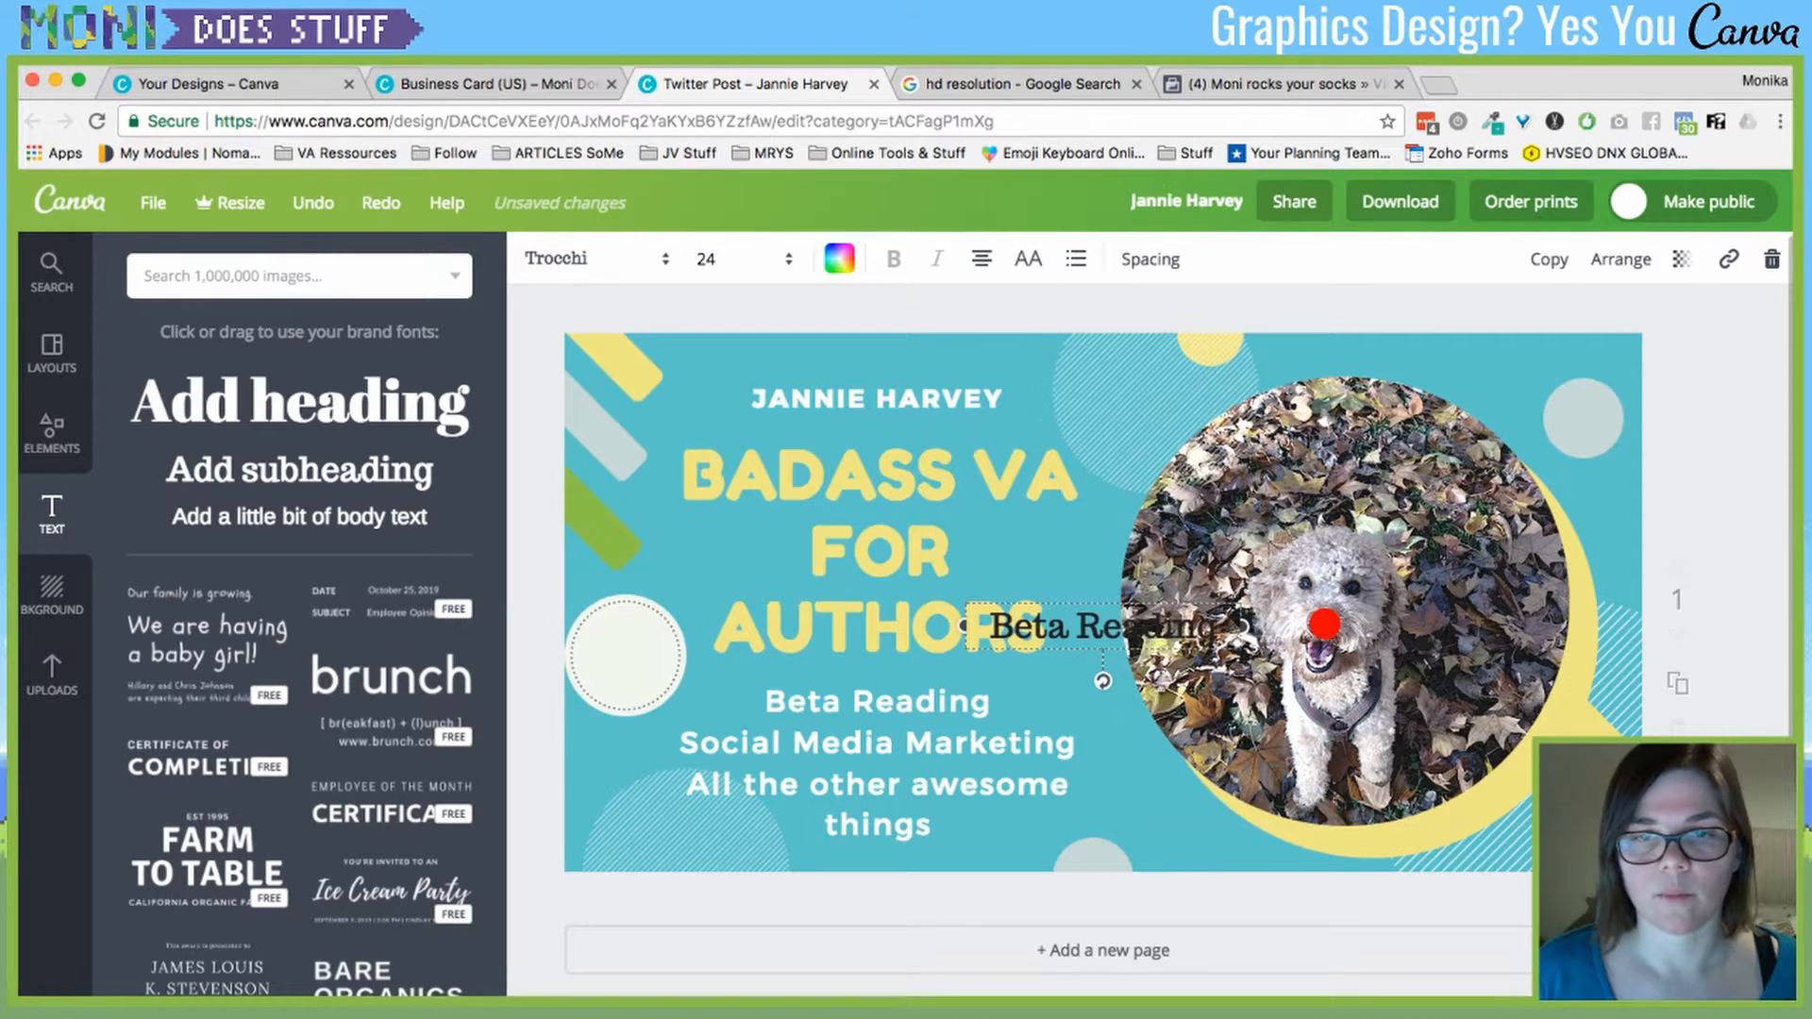
left_click_drag(1103, 626, 866, 681)
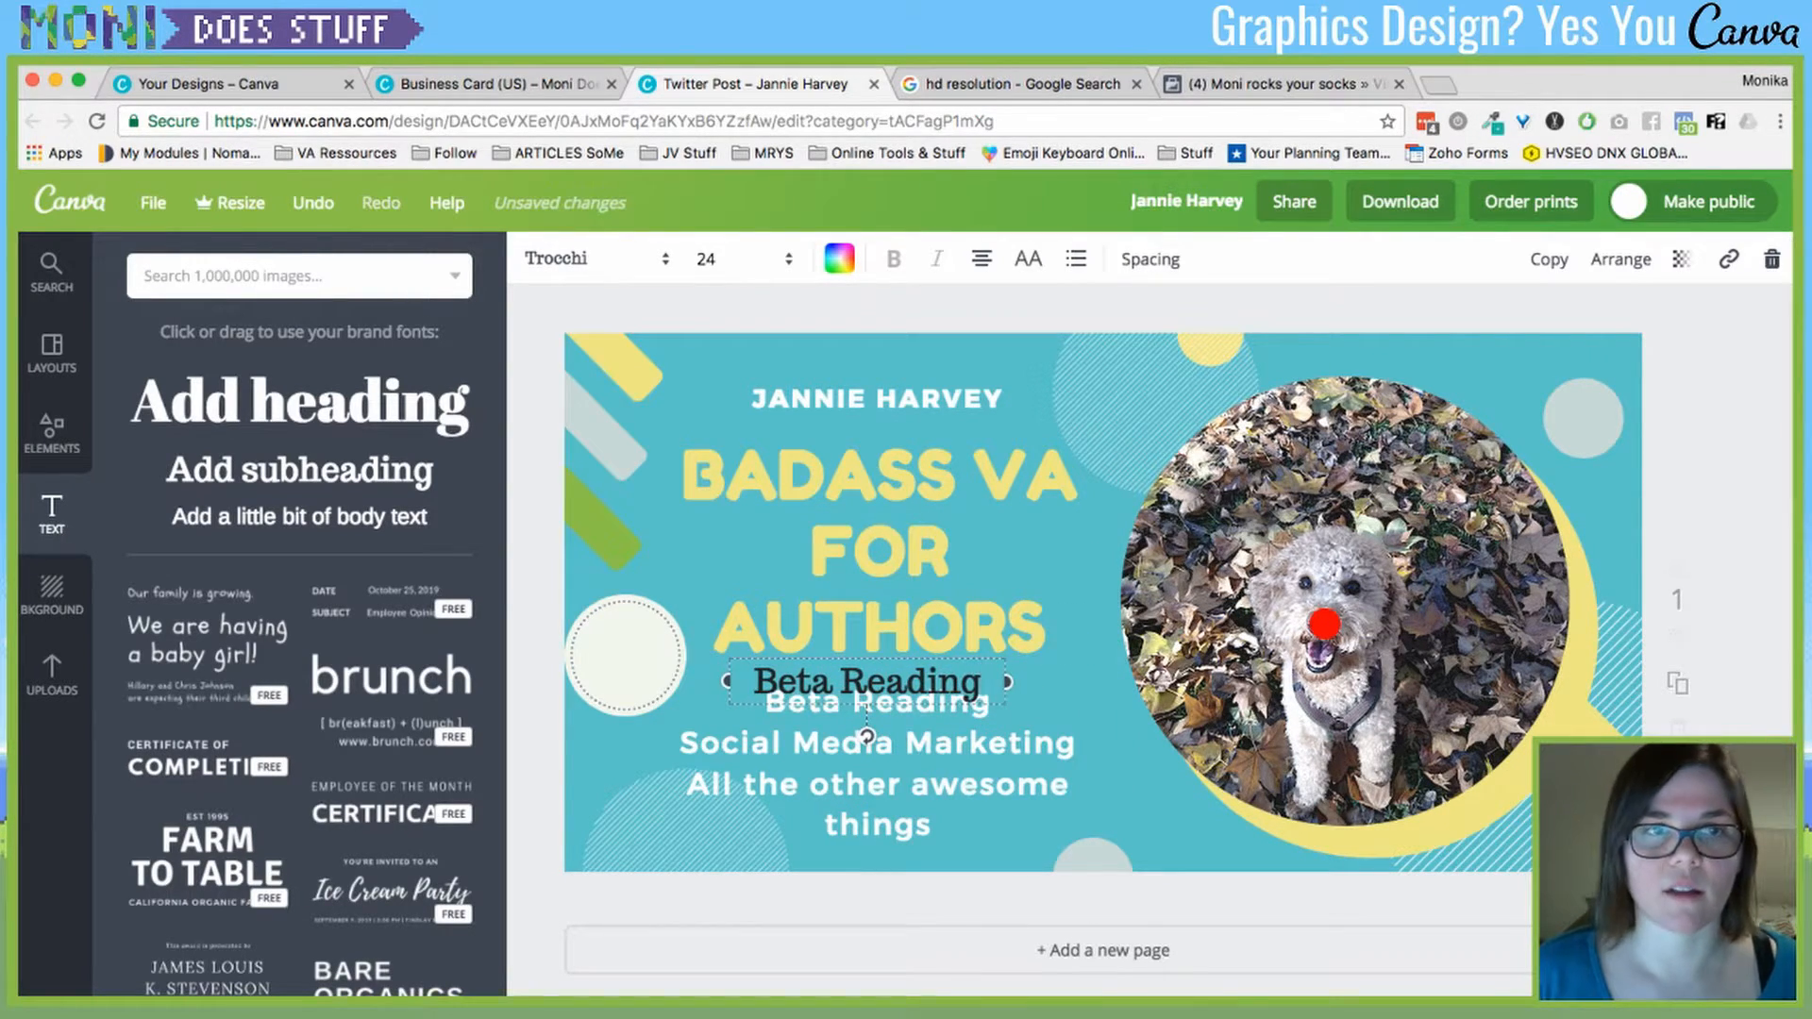
left_click(590, 259)
left_click(597, 357)
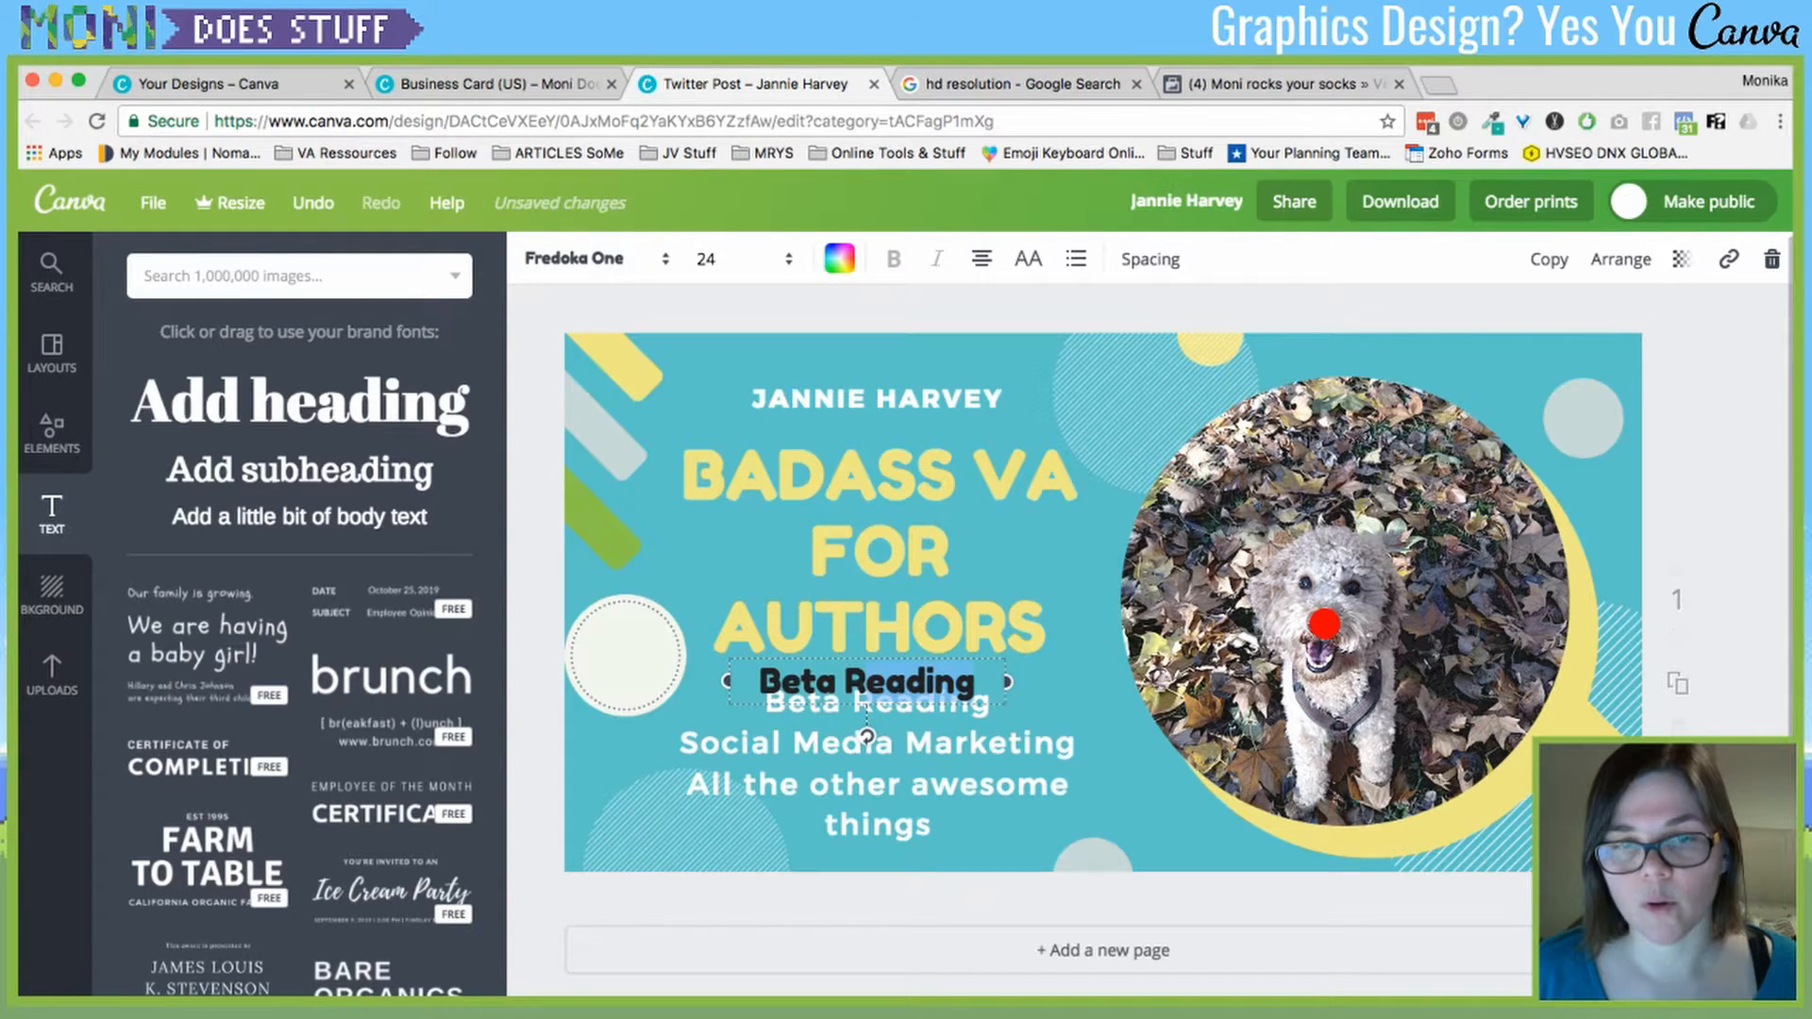
left_click_drag(866, 681, 833, 372)
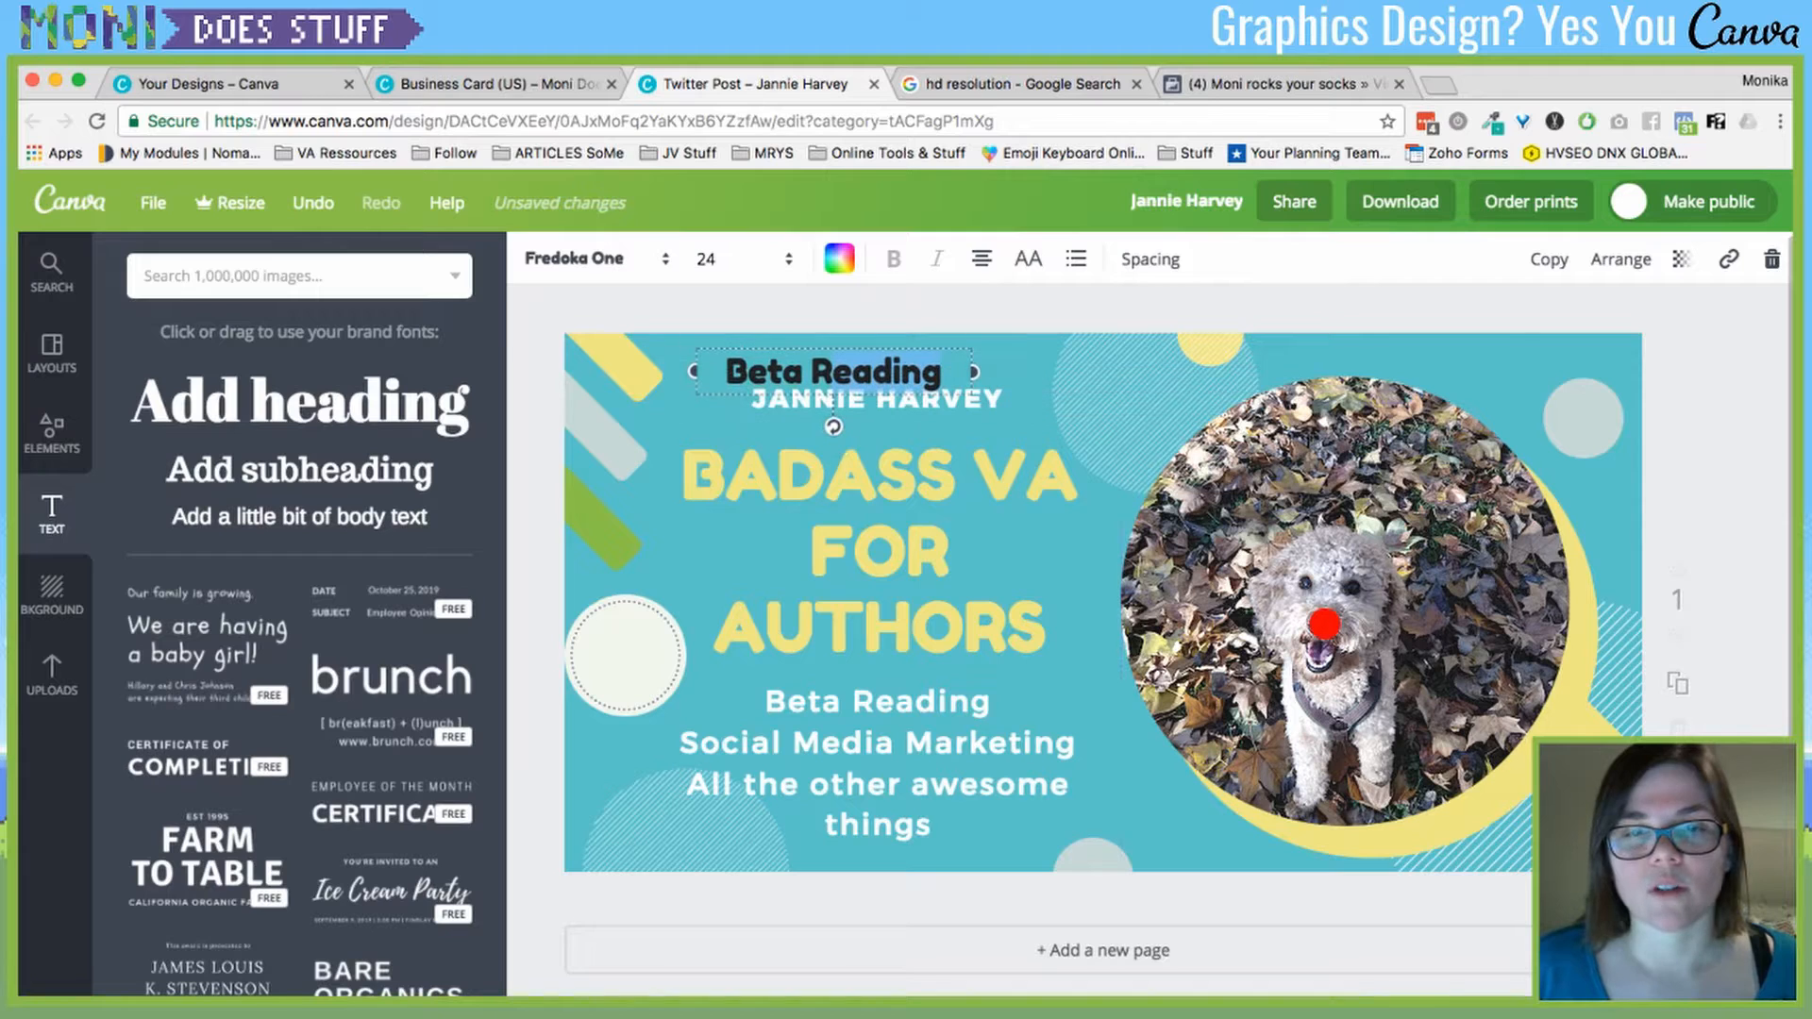
left_click(1066, 837)
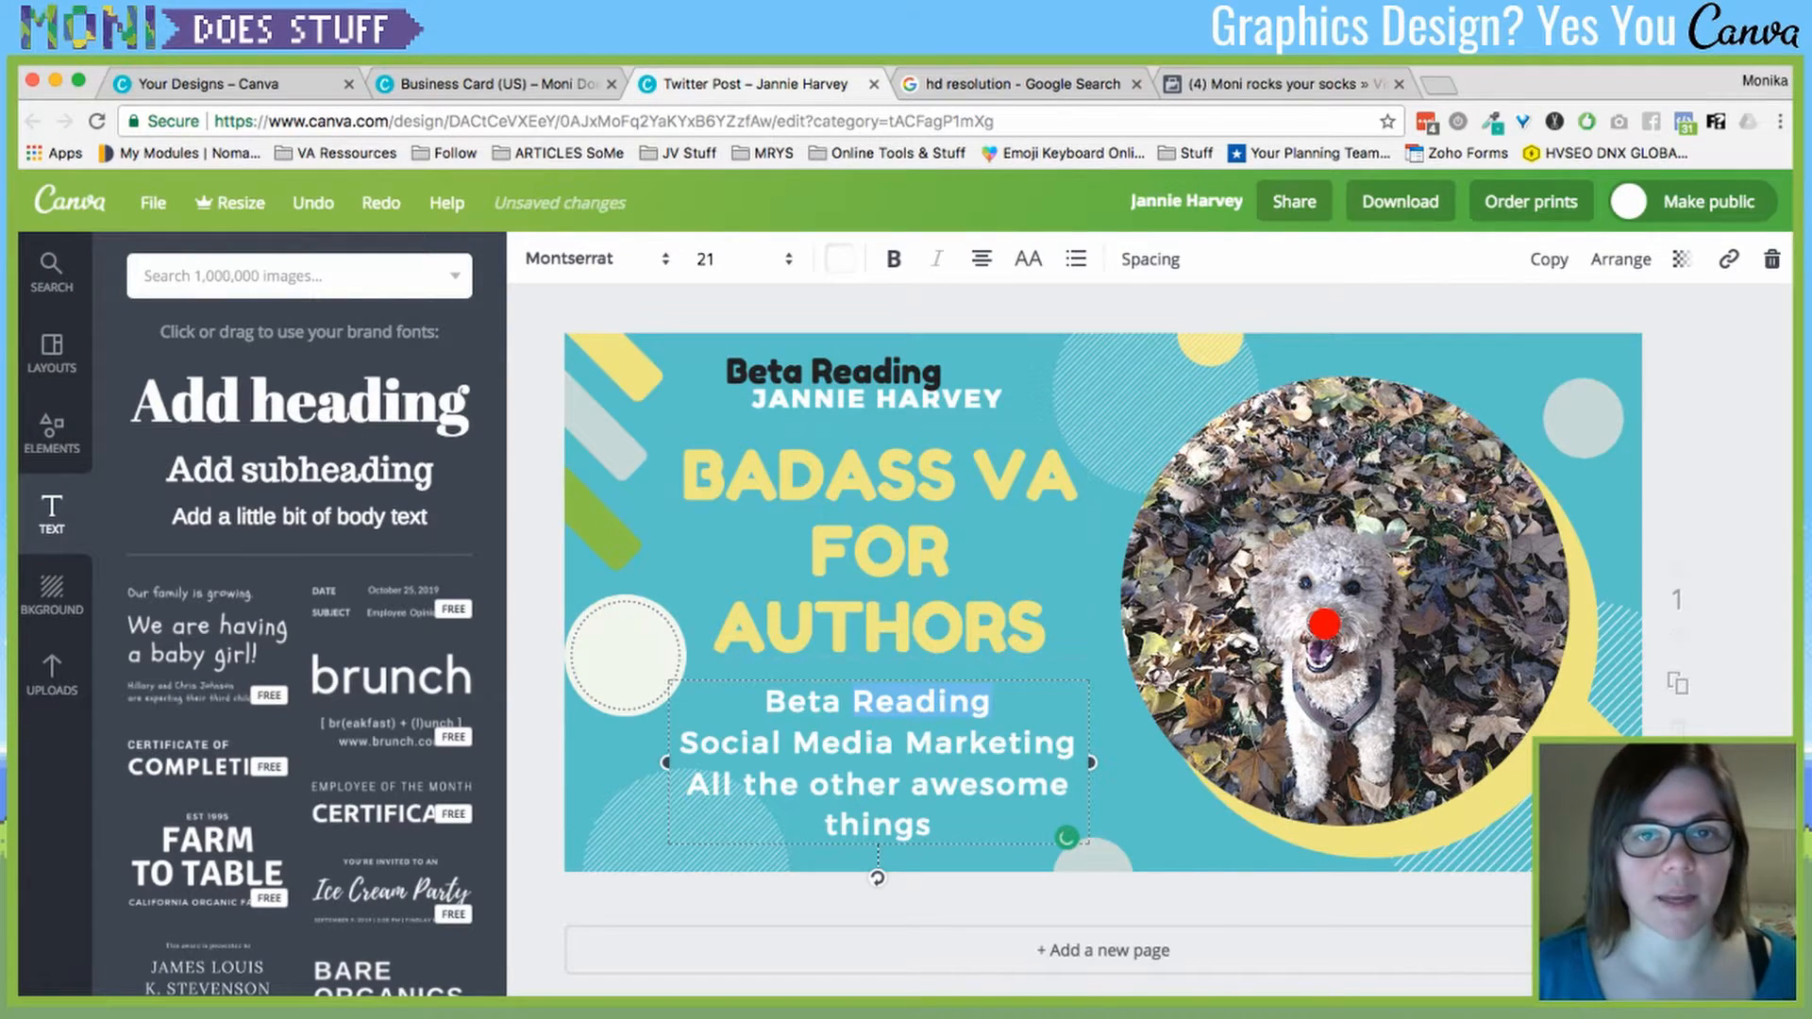
- Make the word 'Reading' in the services list bold
left_click(893, 259)
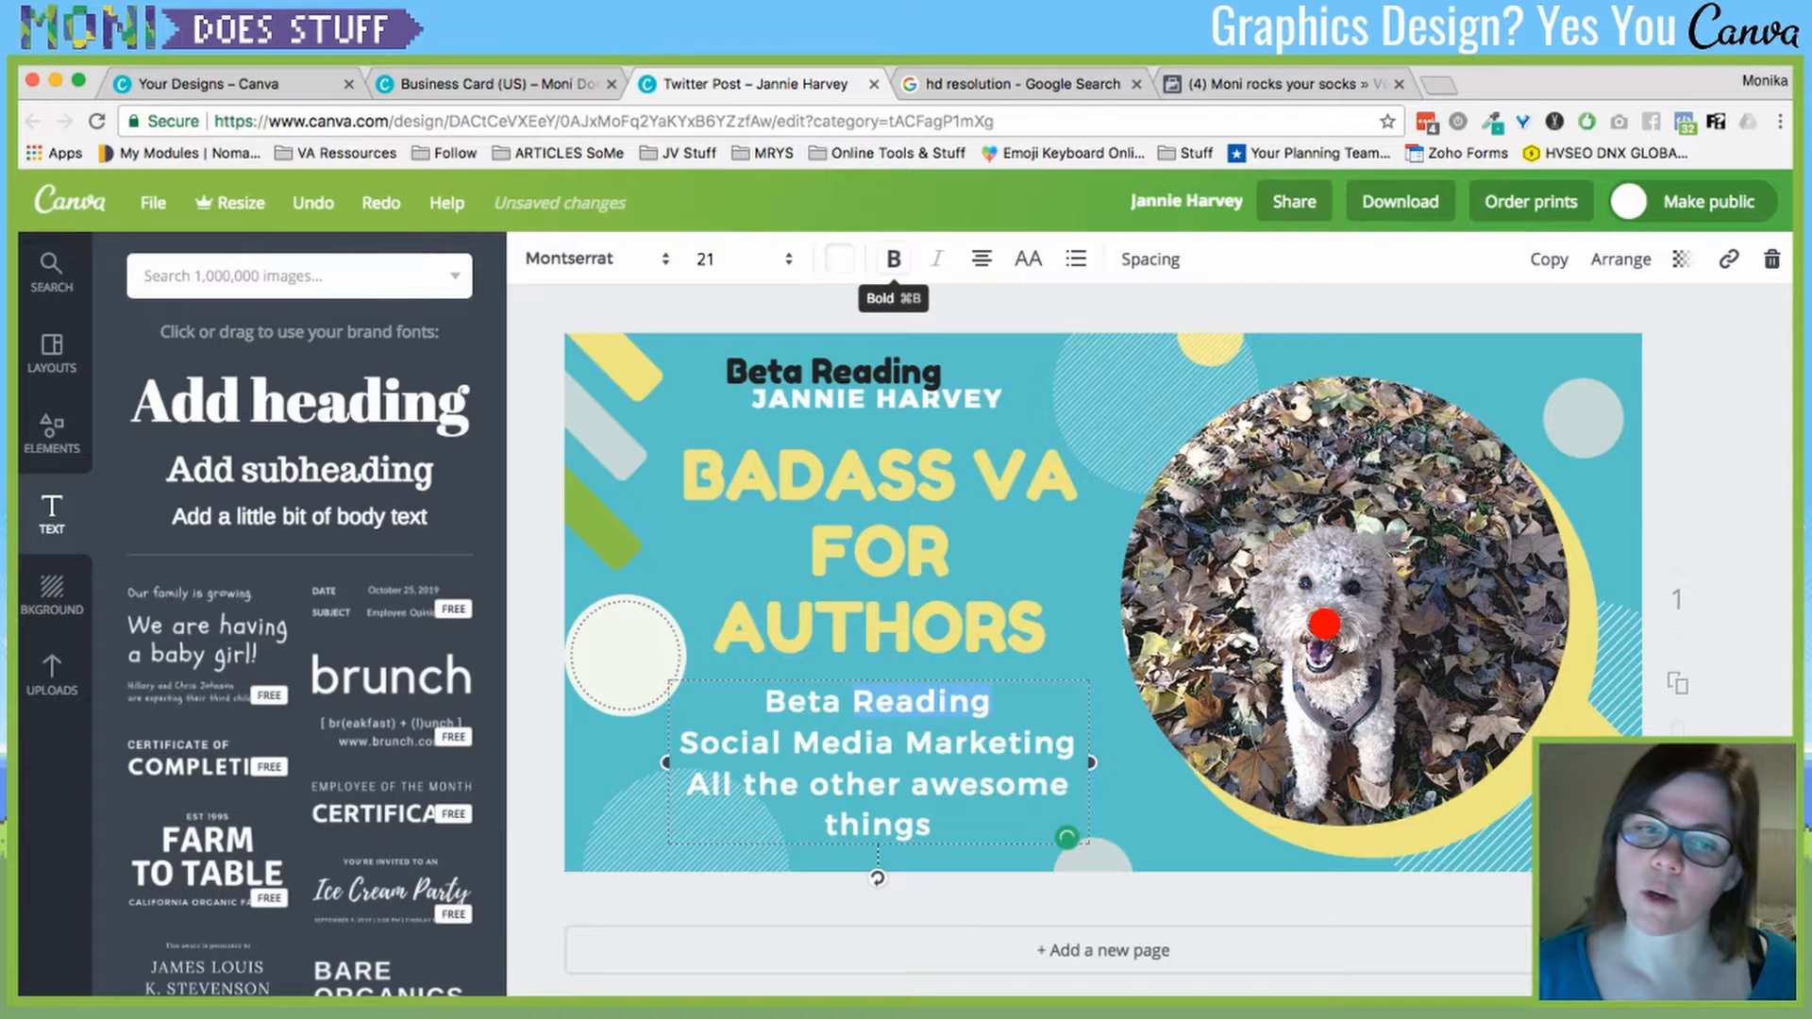
left_click(1034, 743)
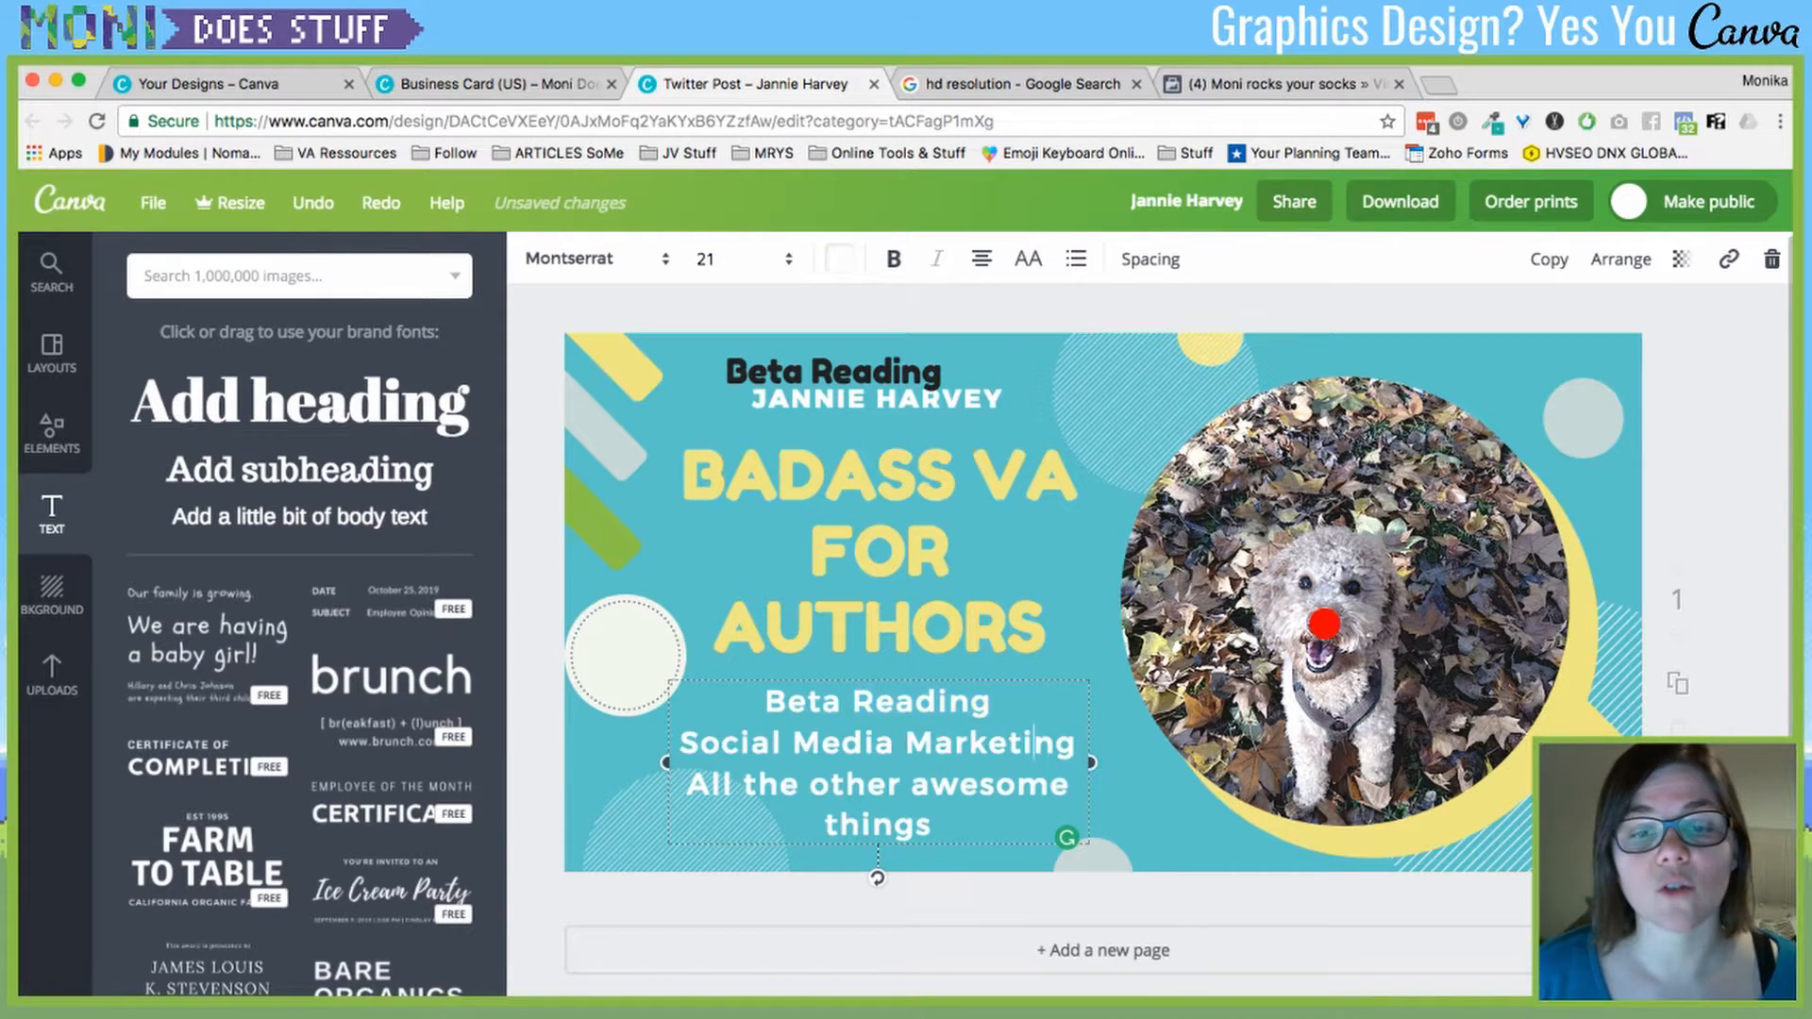
left_click(915, 702)
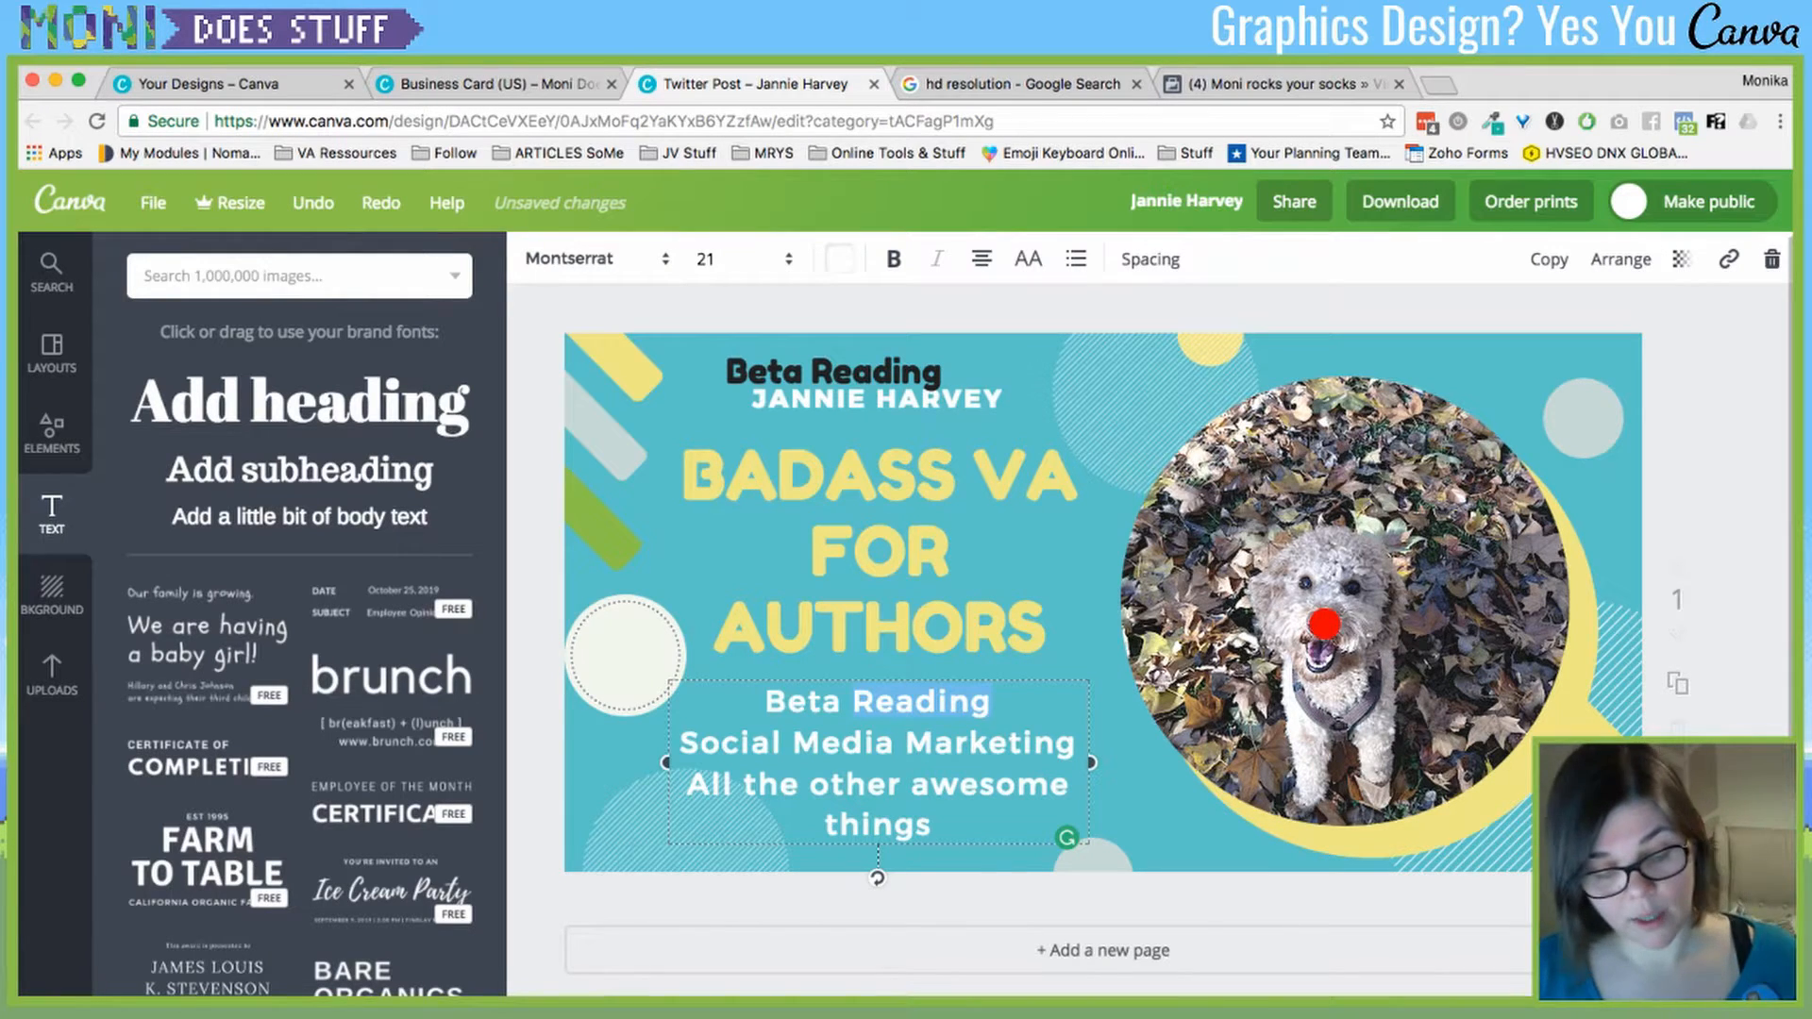
key("super+b")
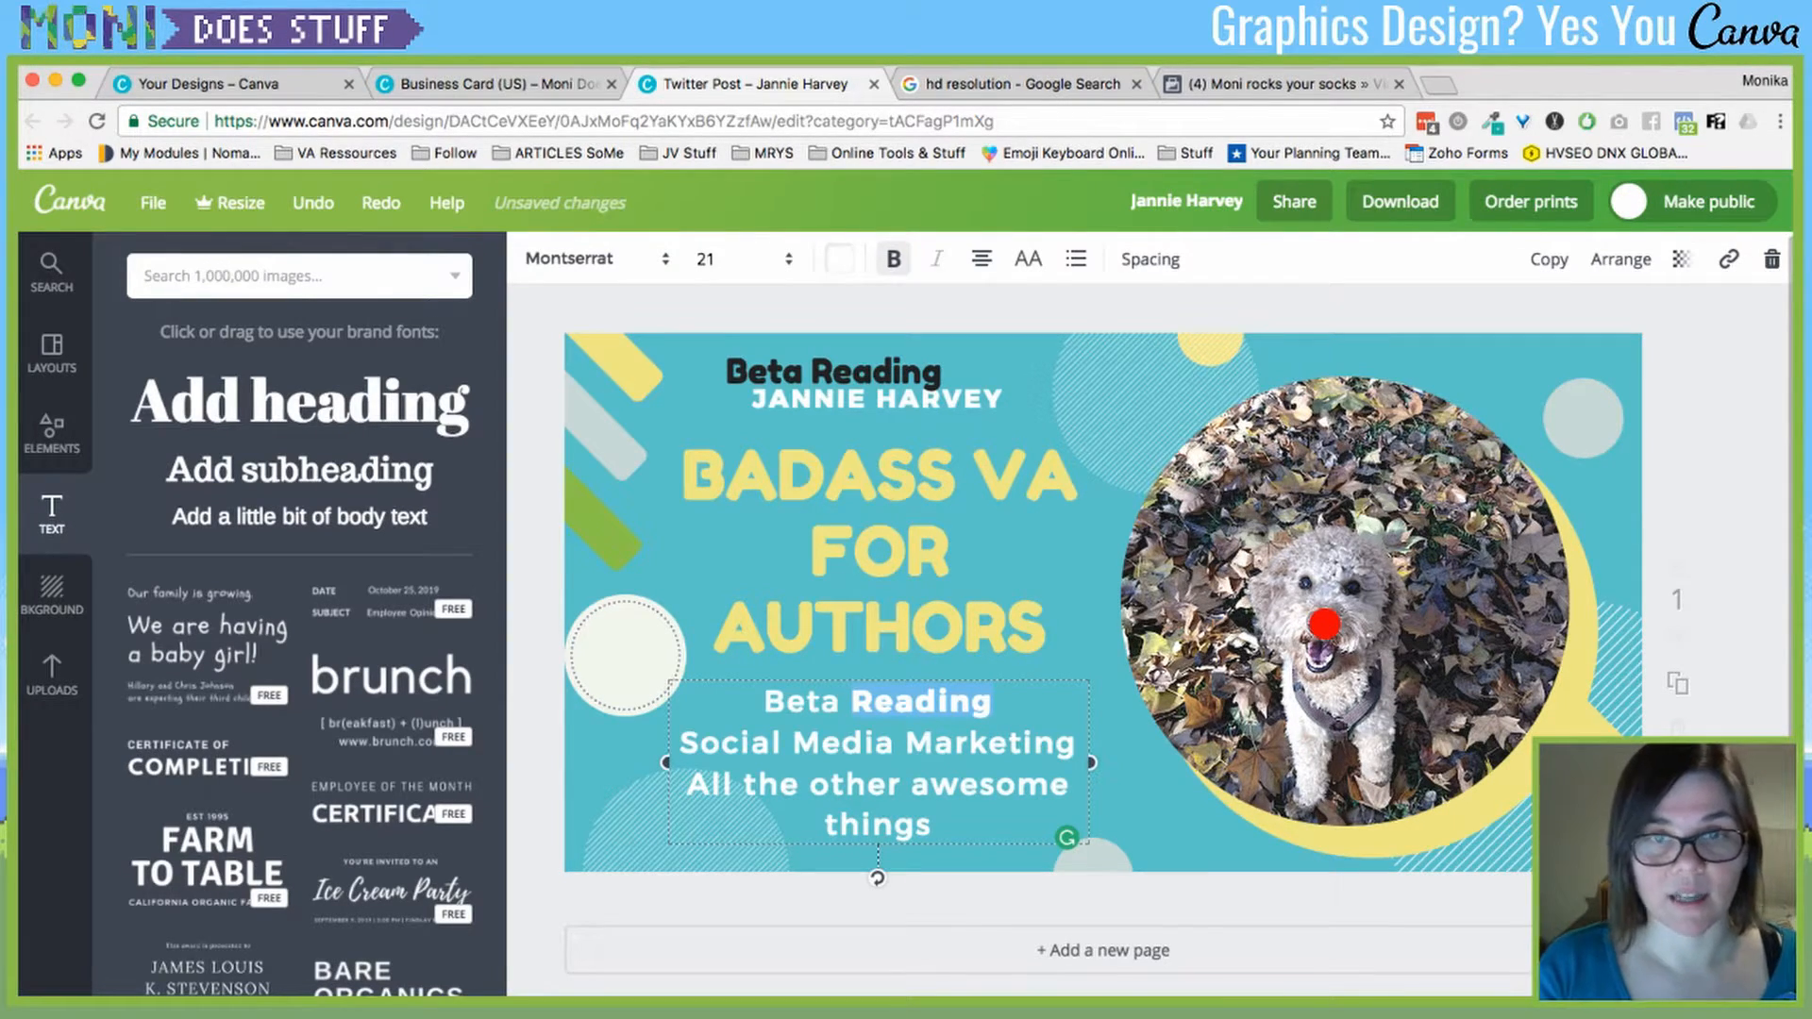
- Set the services text font to Arimo, keeping 'Reading' italic
left_click(590, 258)
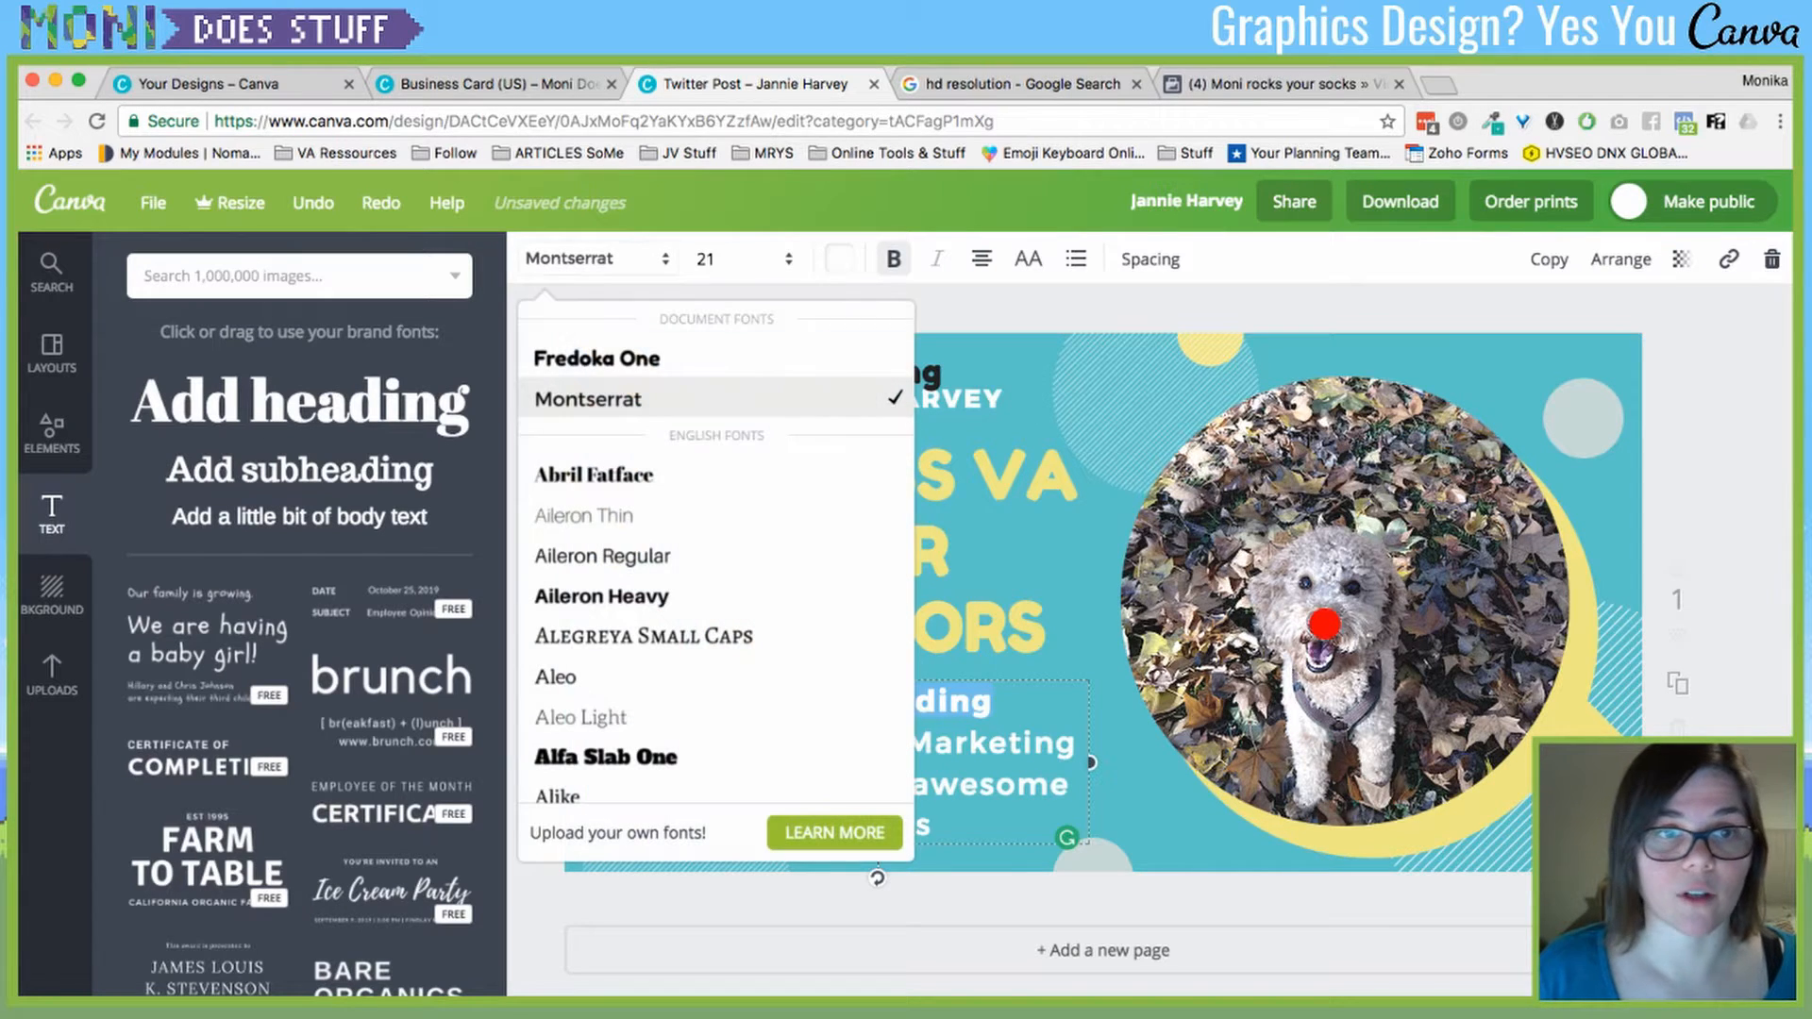
scroll(661, 679, "down", 5)
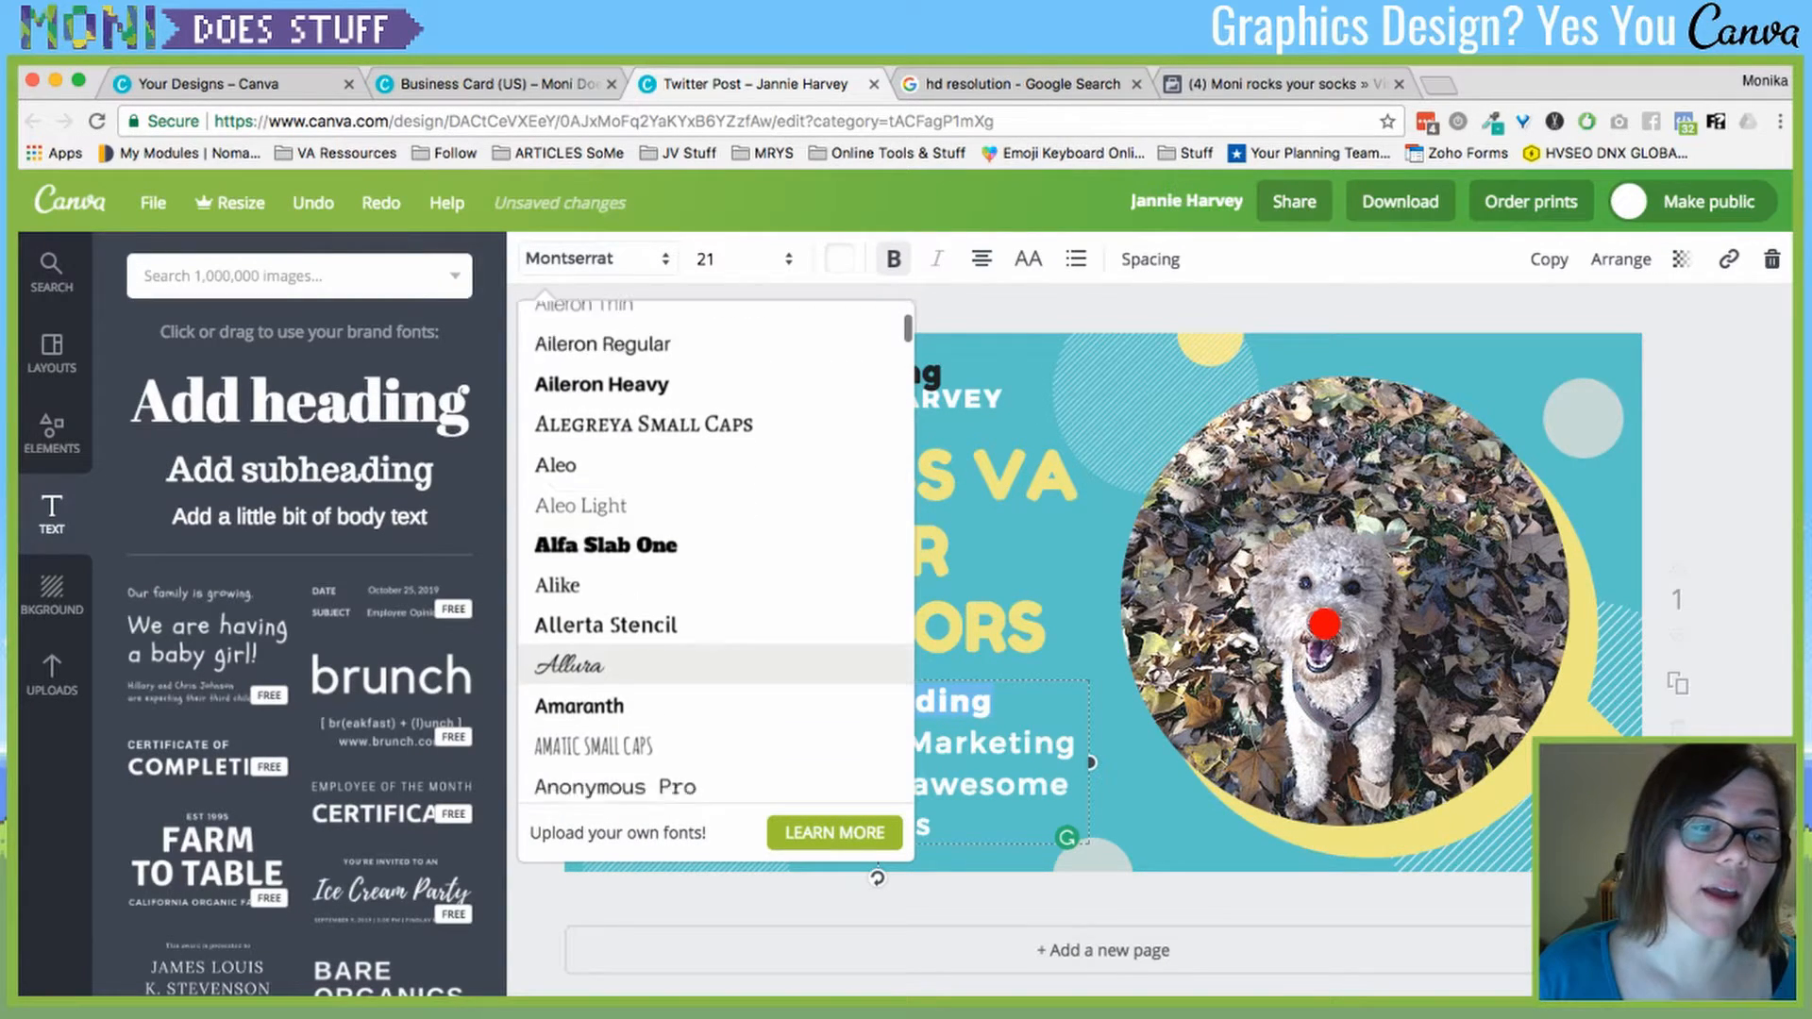
scroll(661, 670, "down", 4)
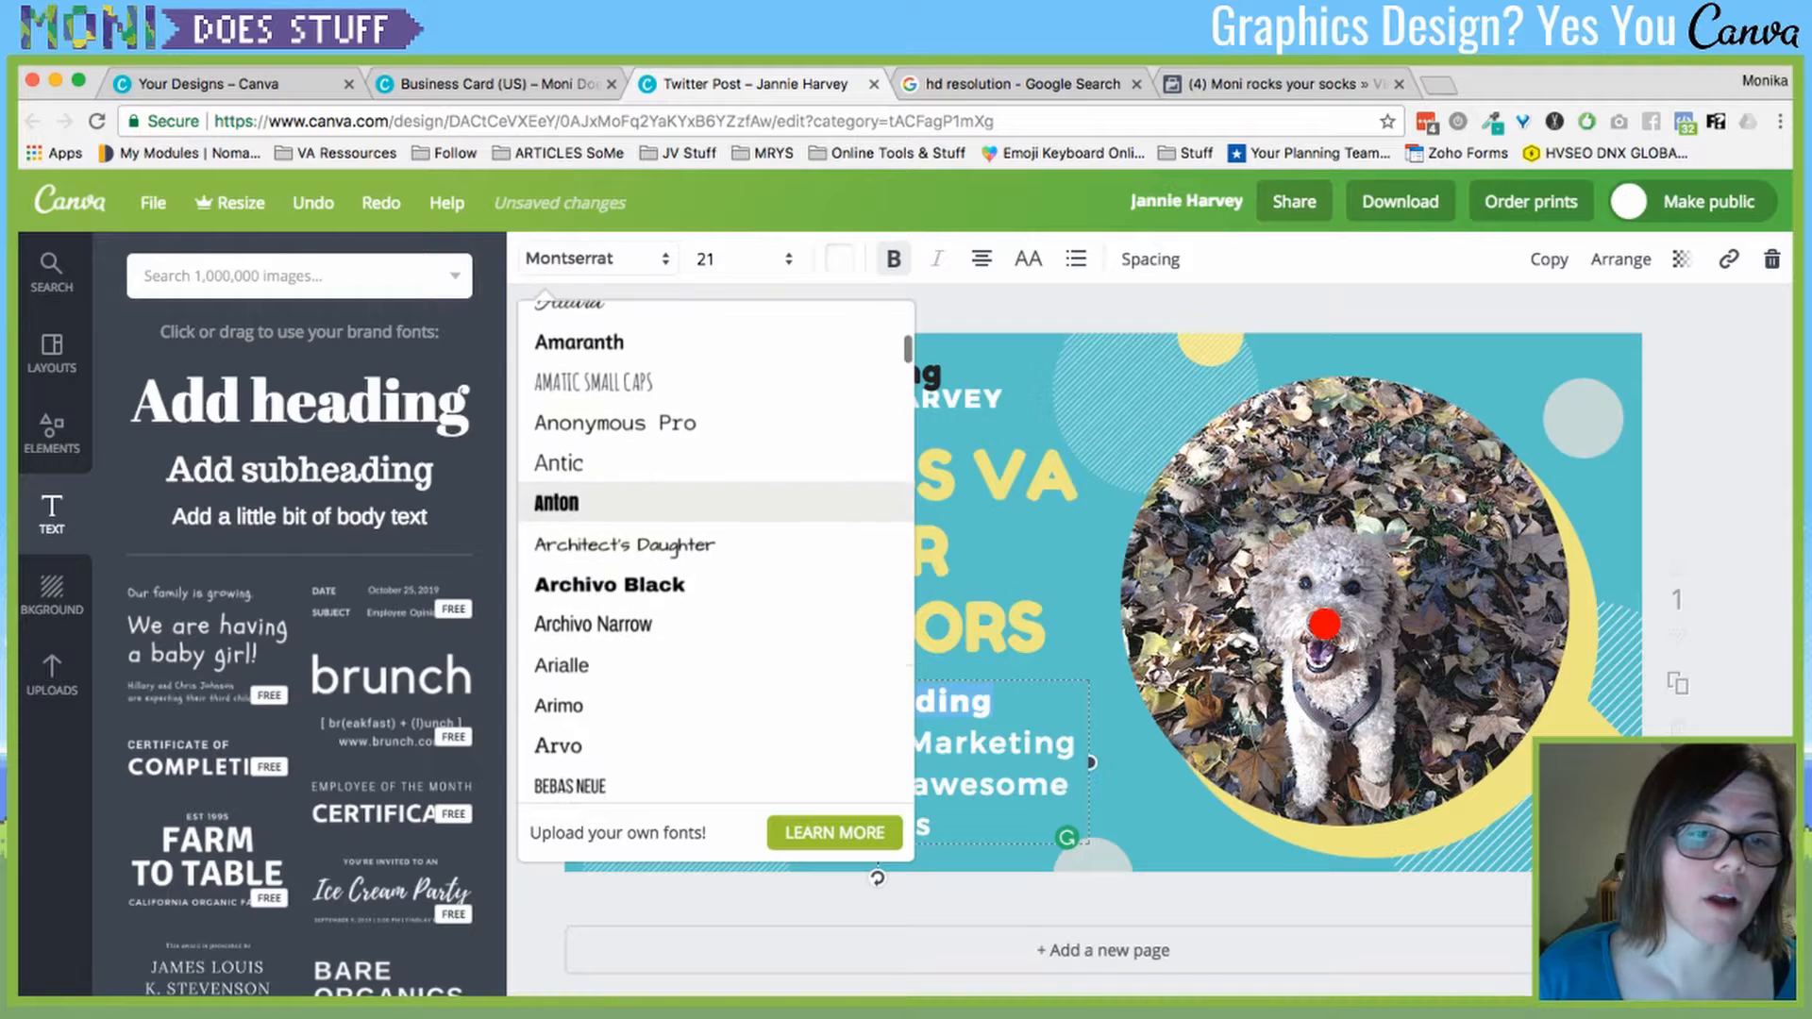
left_click(566, 686)
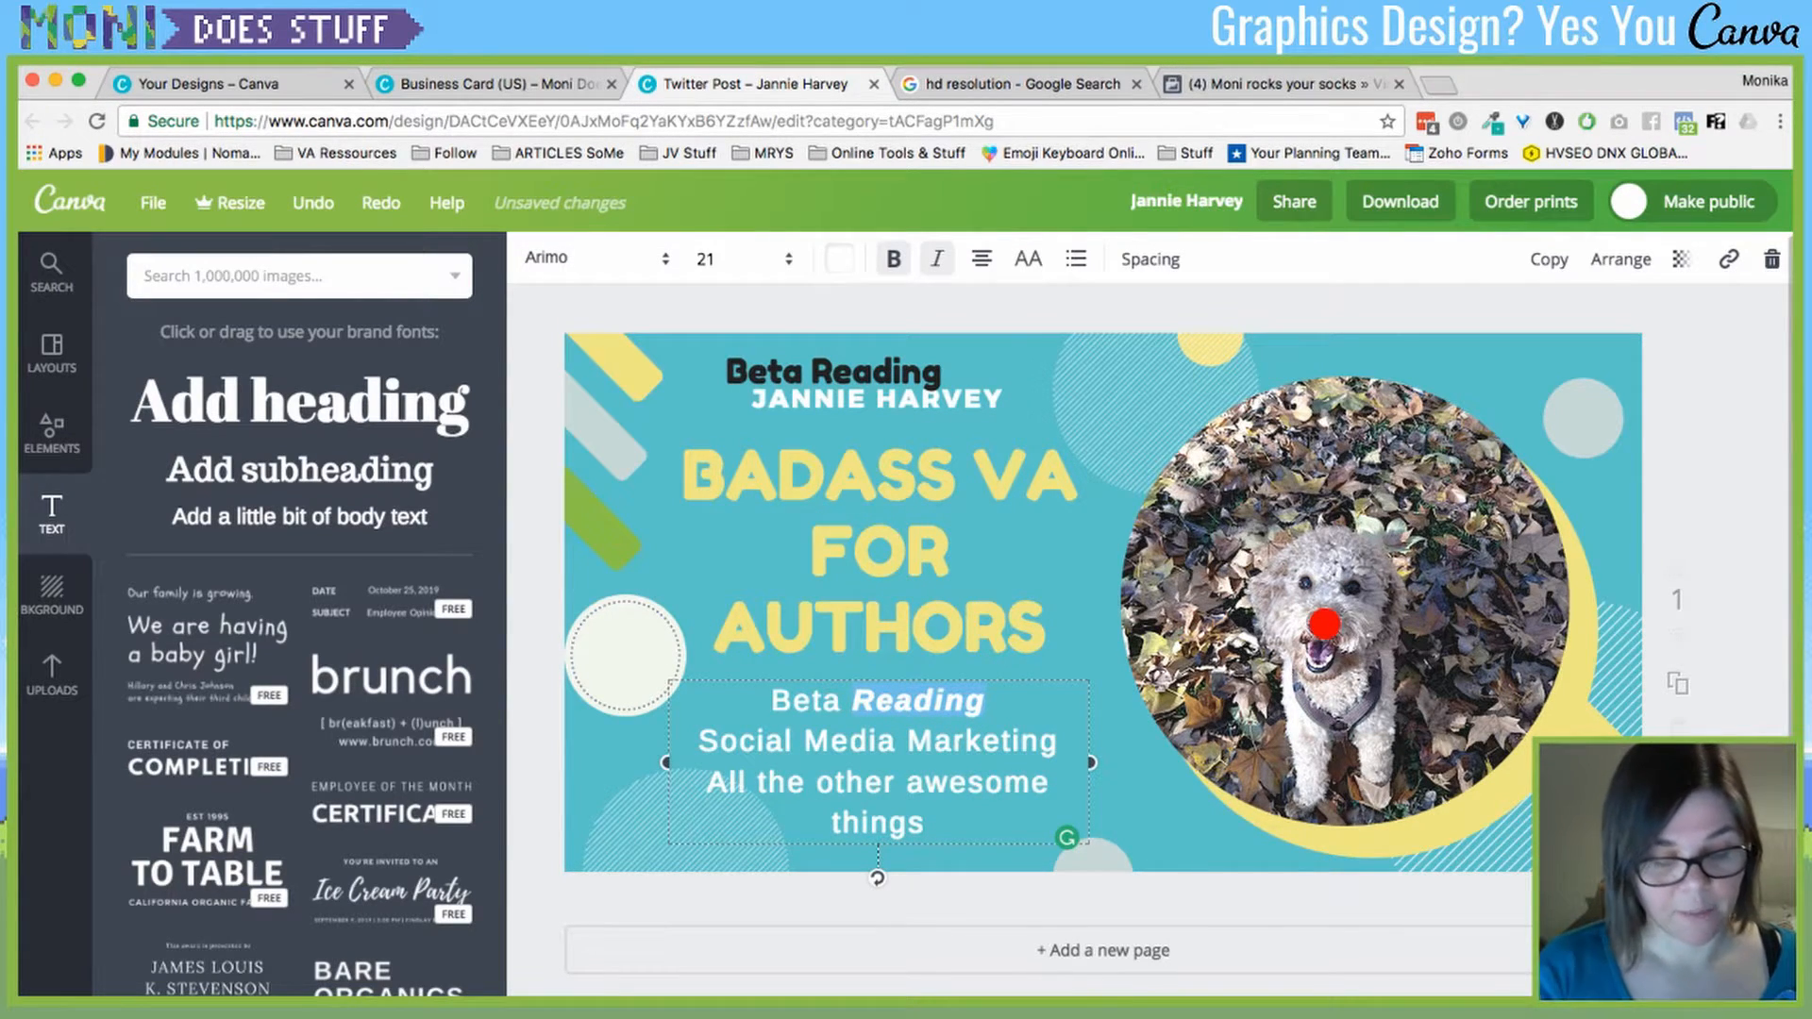
key("super+i")
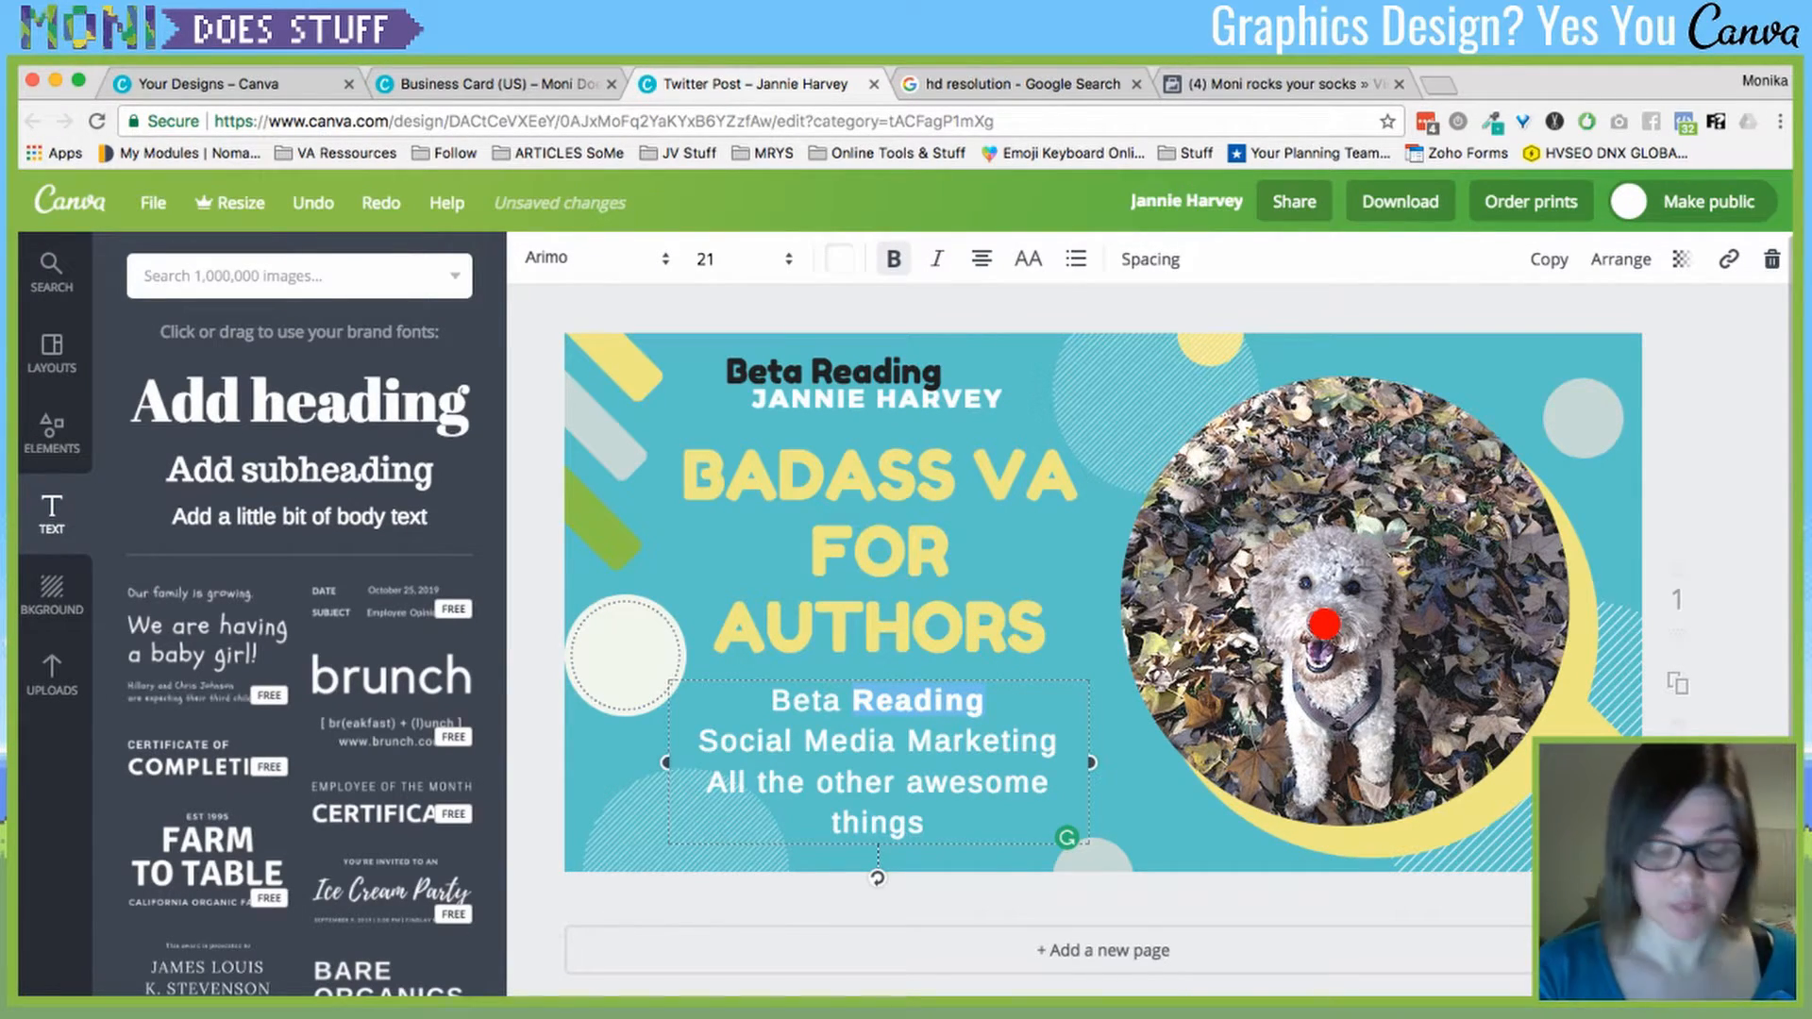
key("super+i")
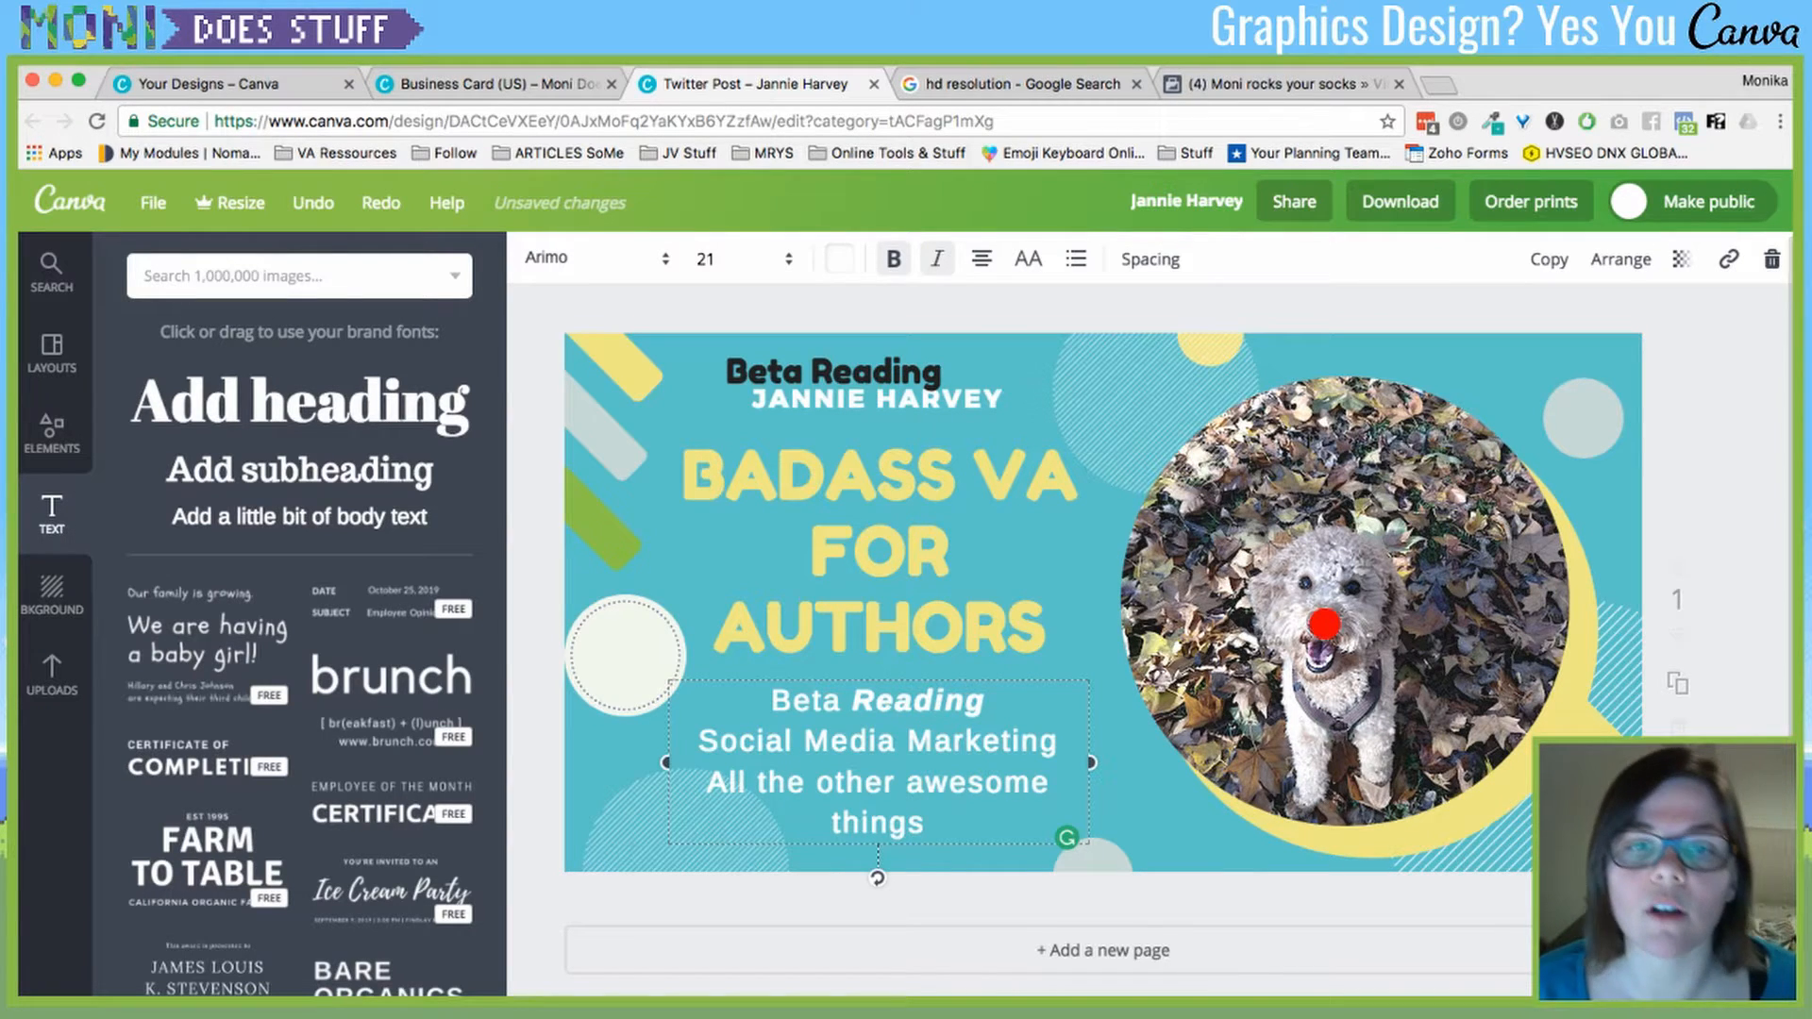
- Delete the extra black 'Beta Reading' heading at the top of the post
left_click(834, 372)
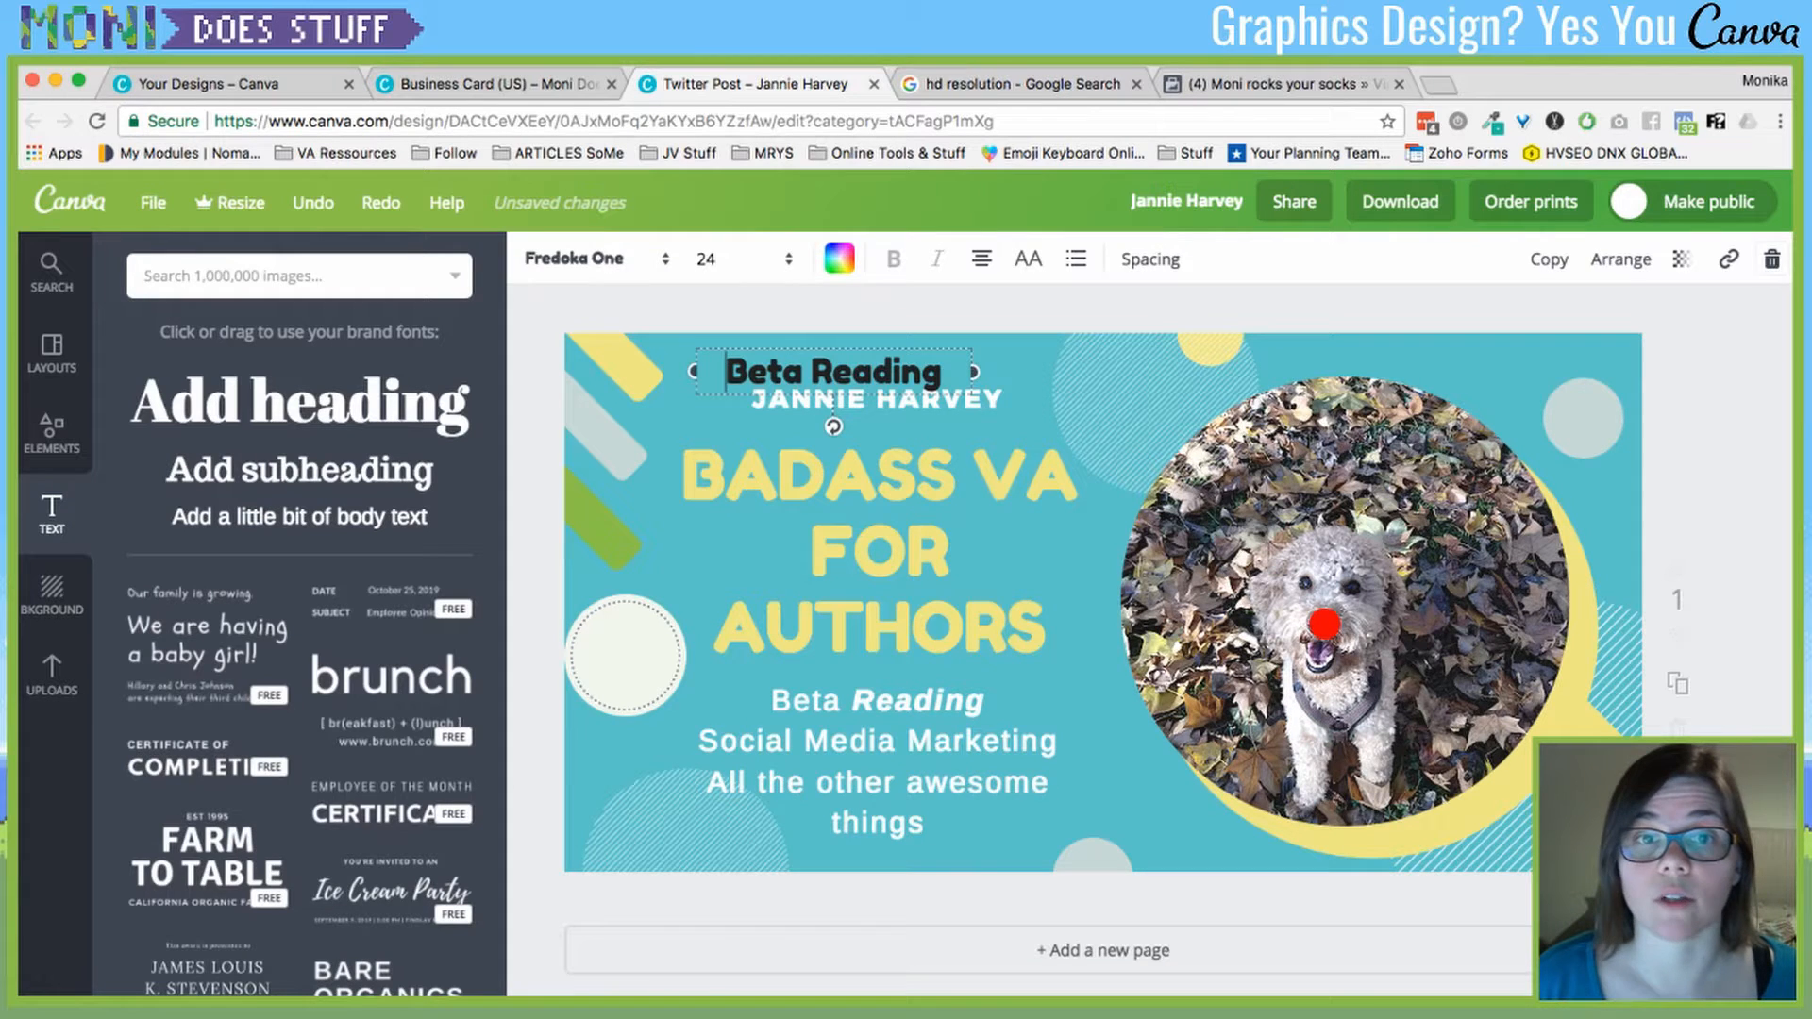
left_click(1772, 258)
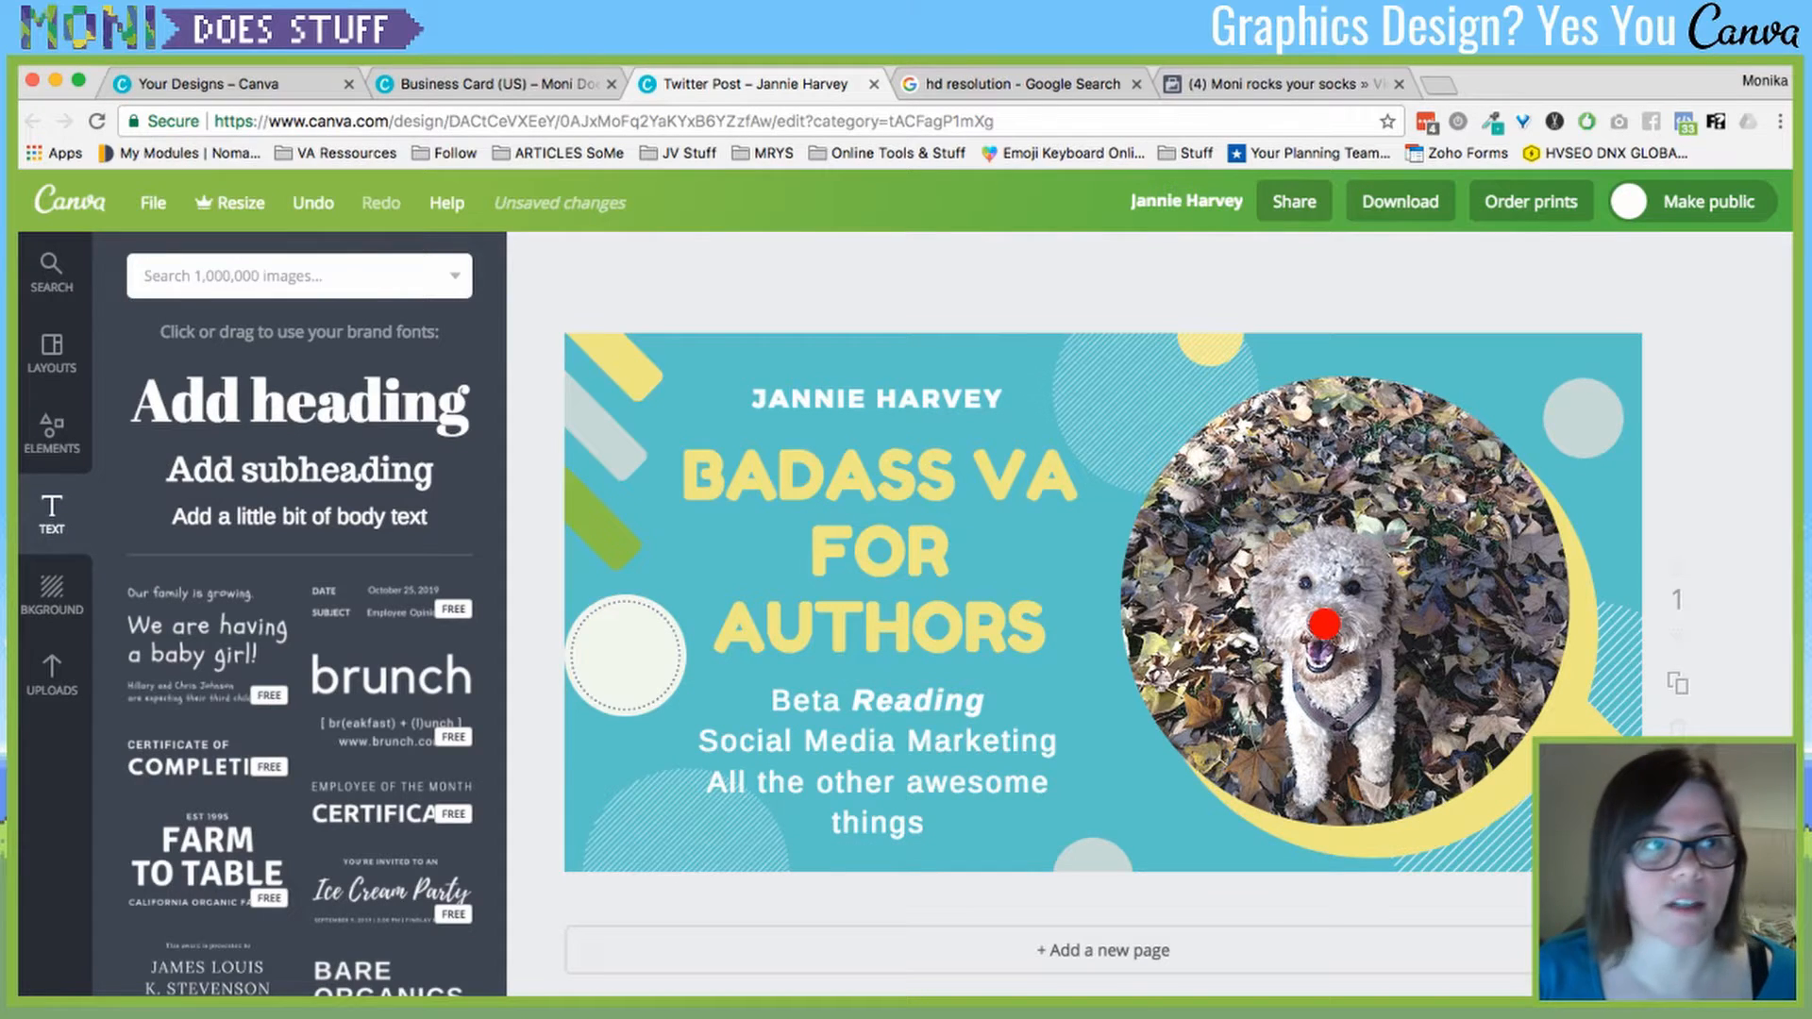
left_click(491, 83)
- Go back to Canva's create-a-design page and bring up the custom dimensions form
left_click(210, 84)
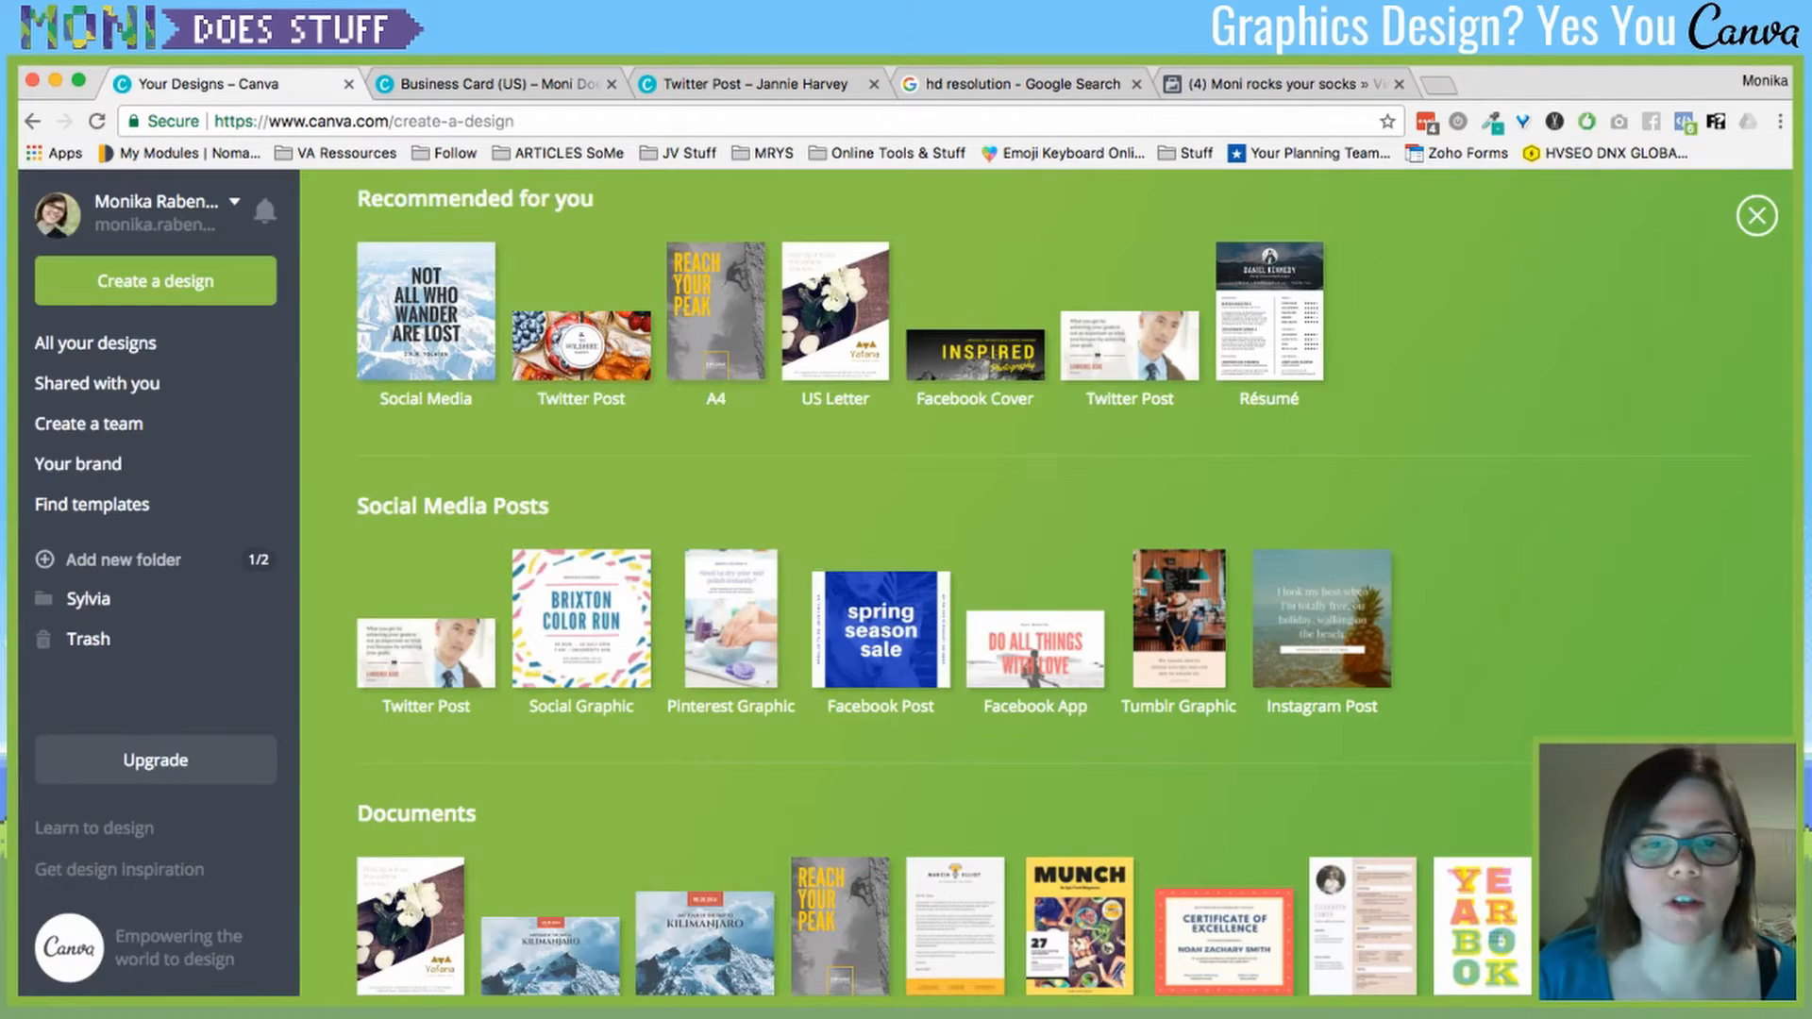
scroll(1046, 582, "up", 3)
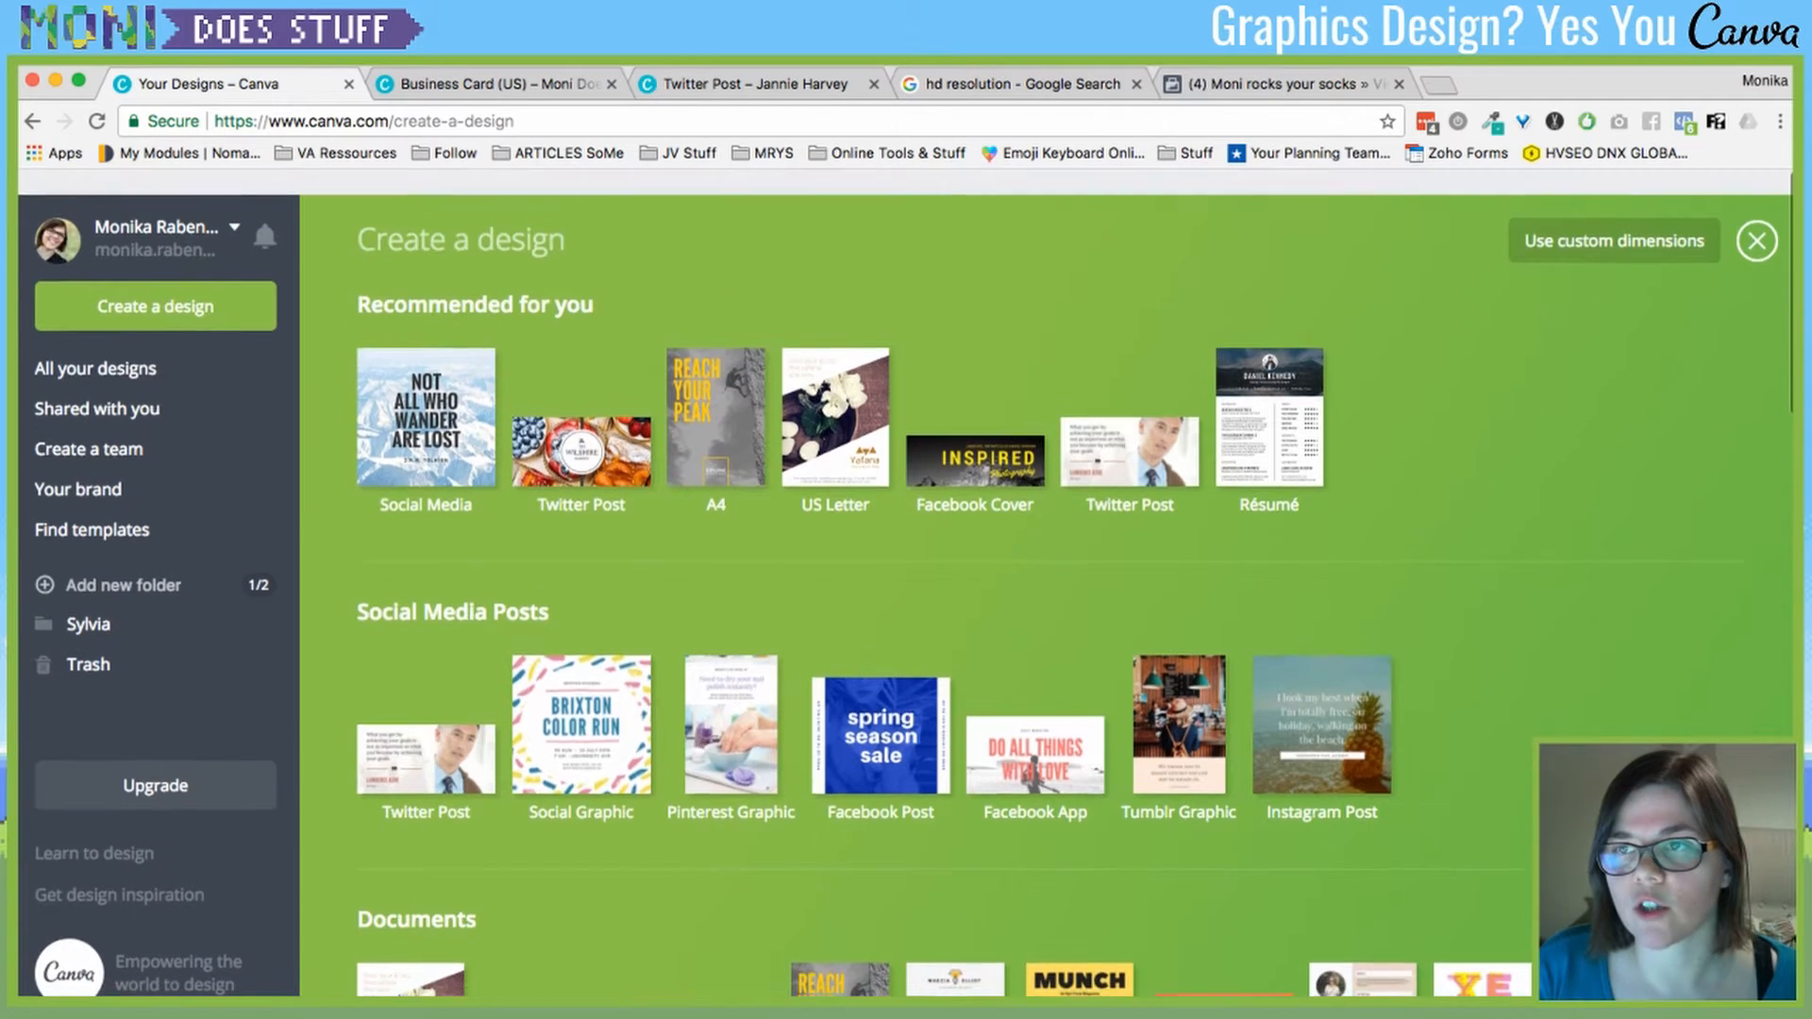
left_click(1756, 216)
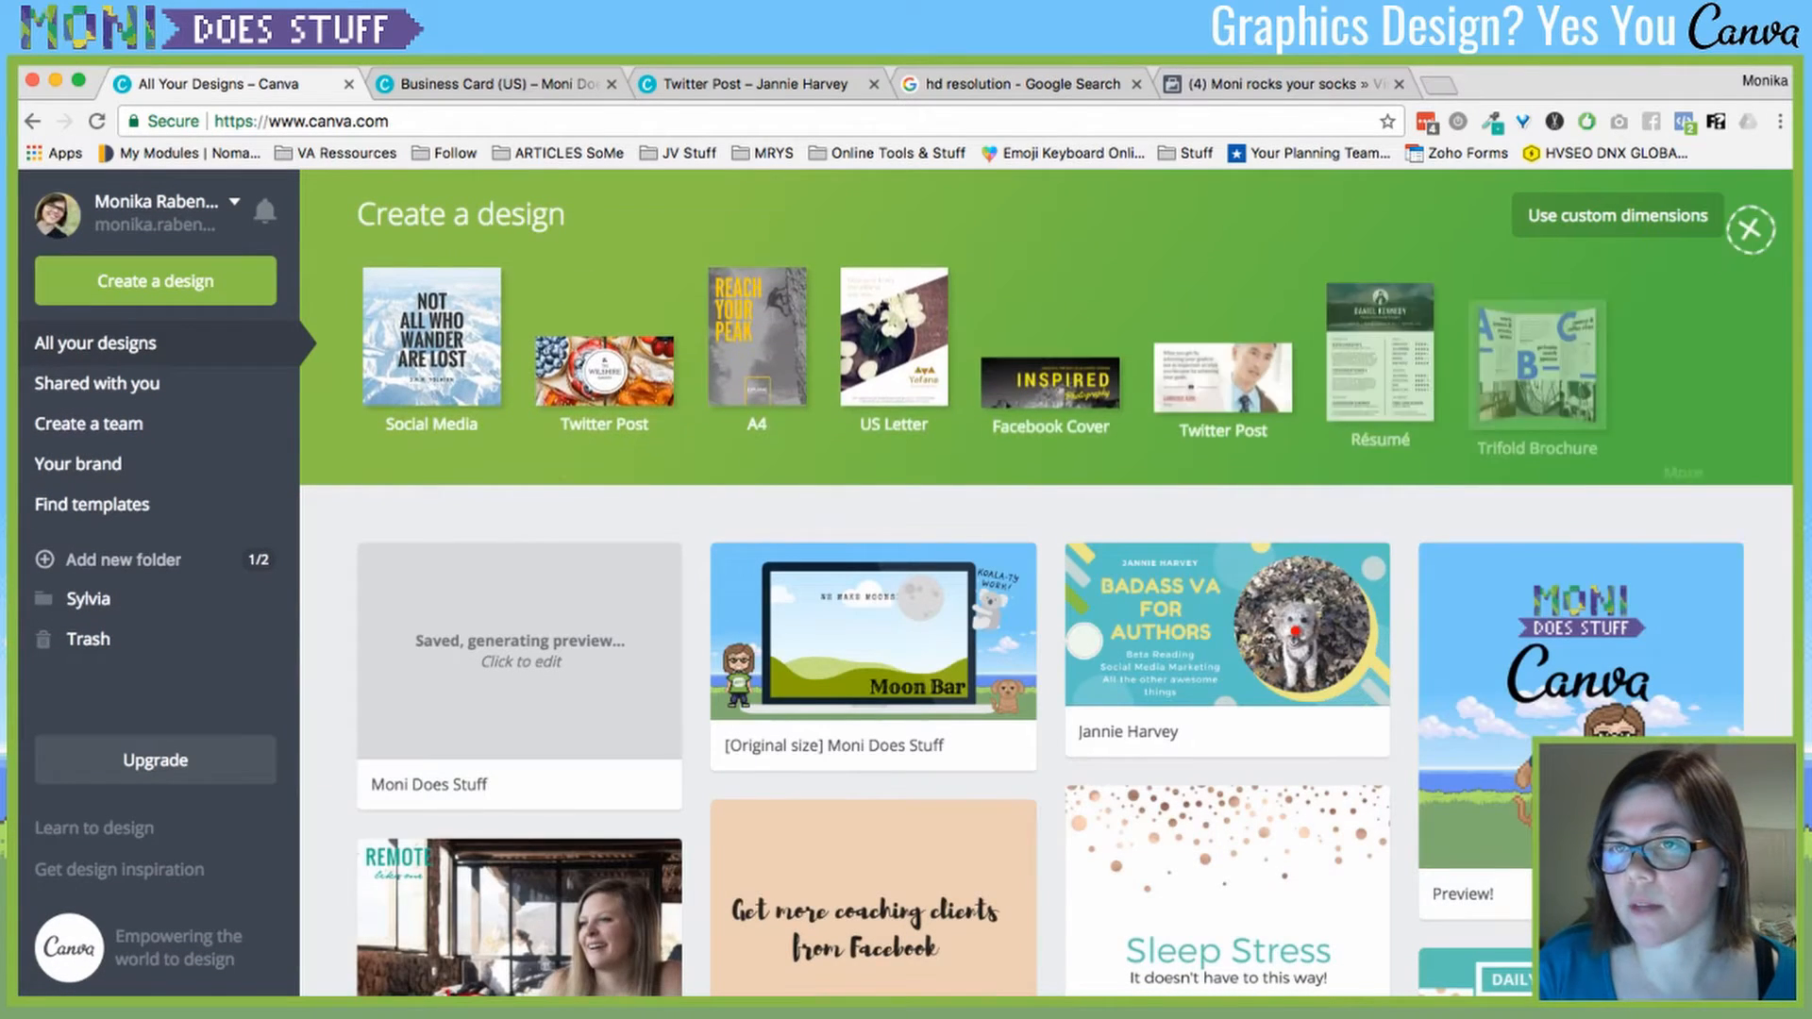
left_click(1614, 216)
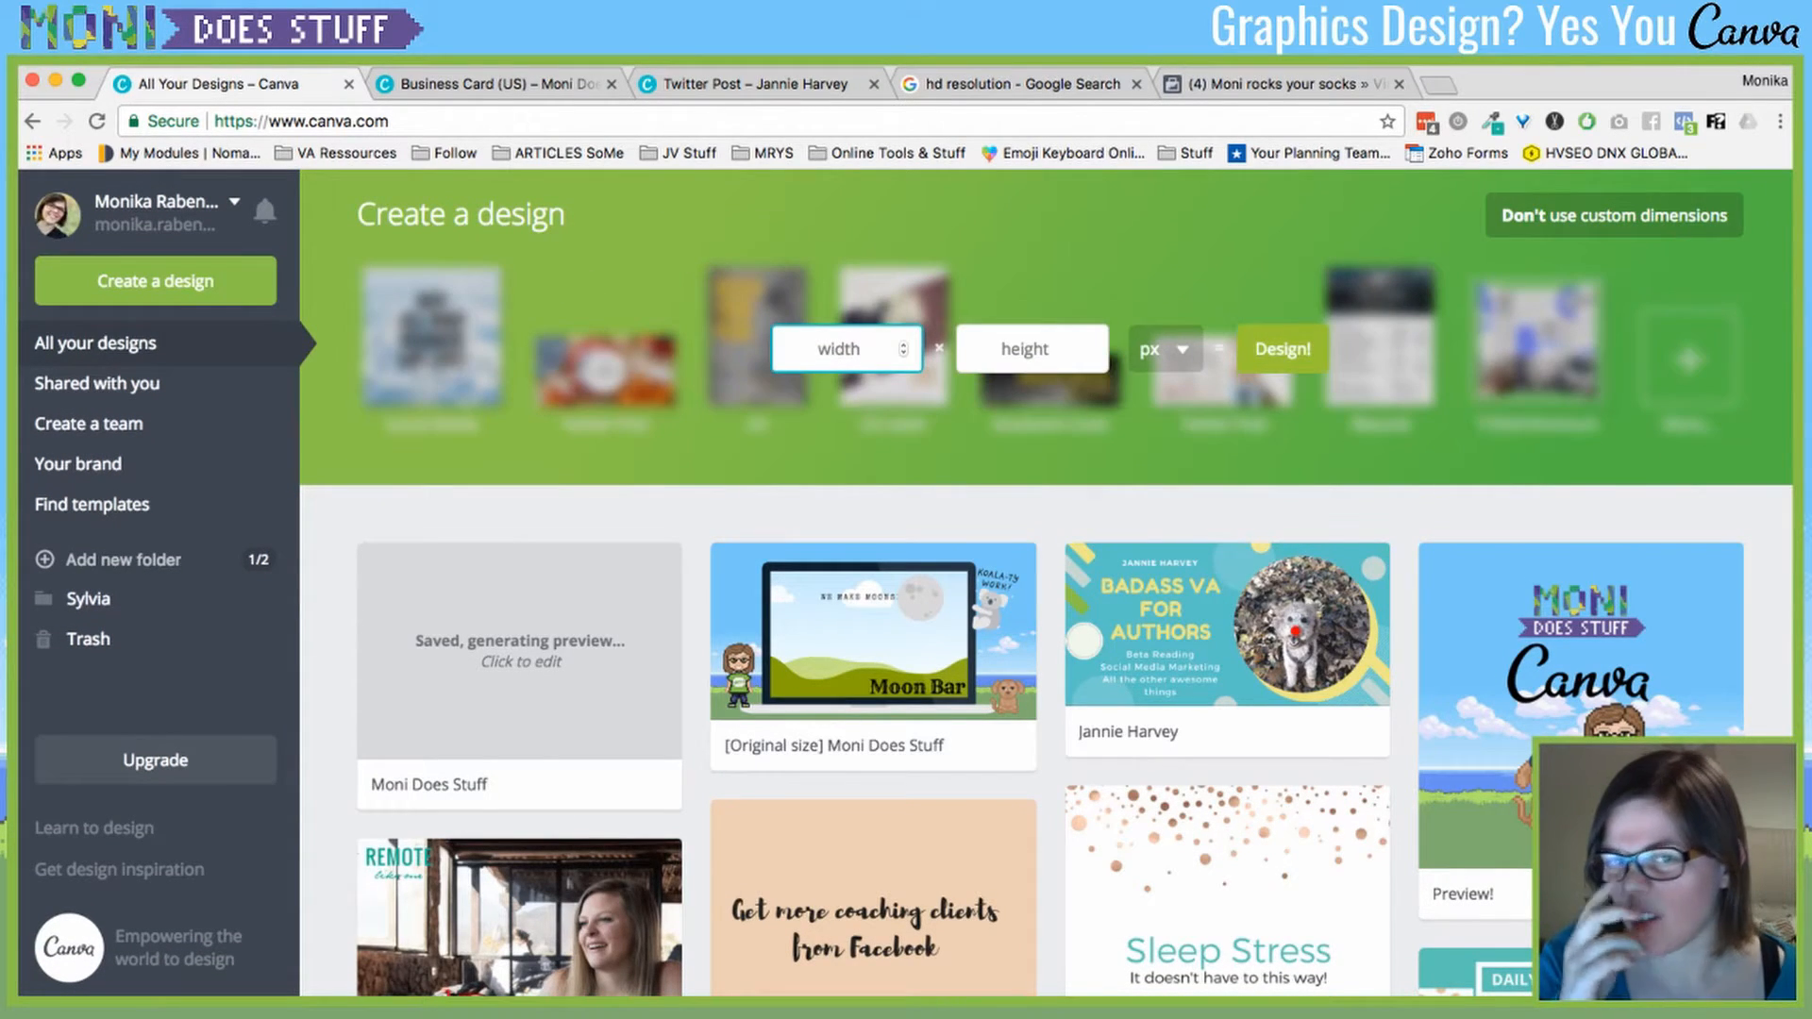
- Switch the custom size unit from px to inches, then close the custom dimensions form
left_click(1165, 349)
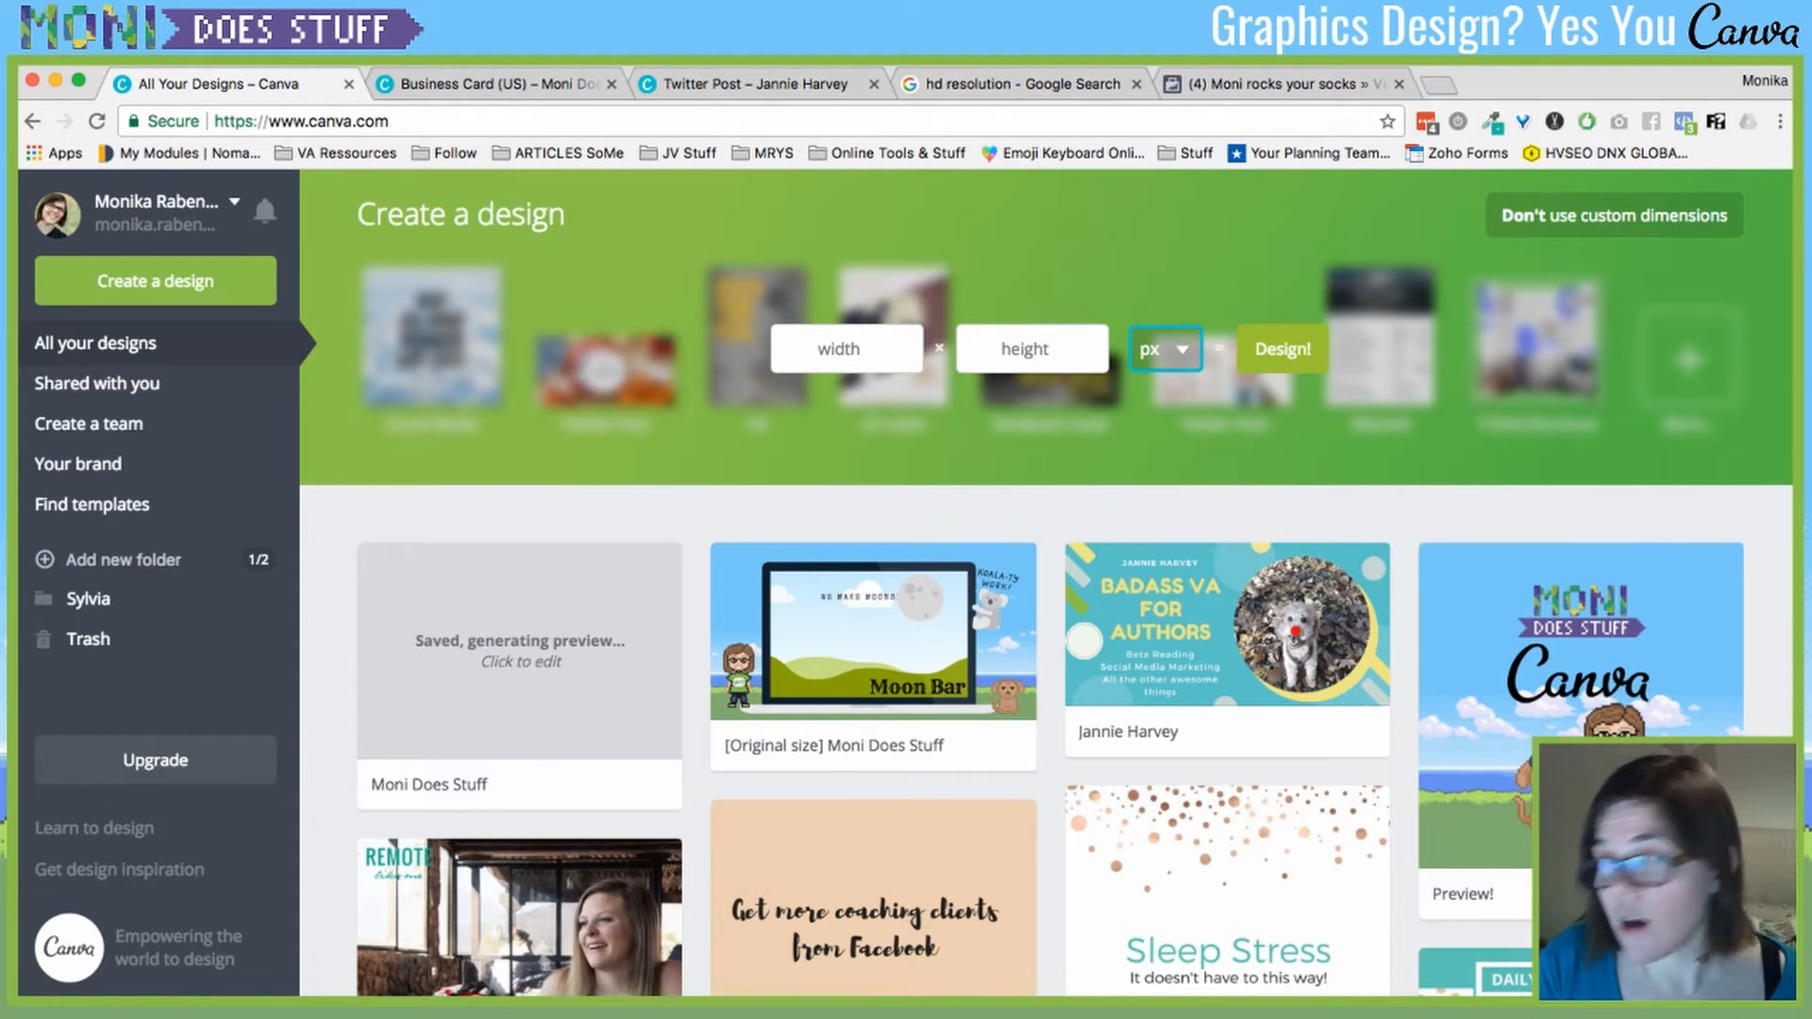
left_click(1154, 372)
left_click(844, 349)
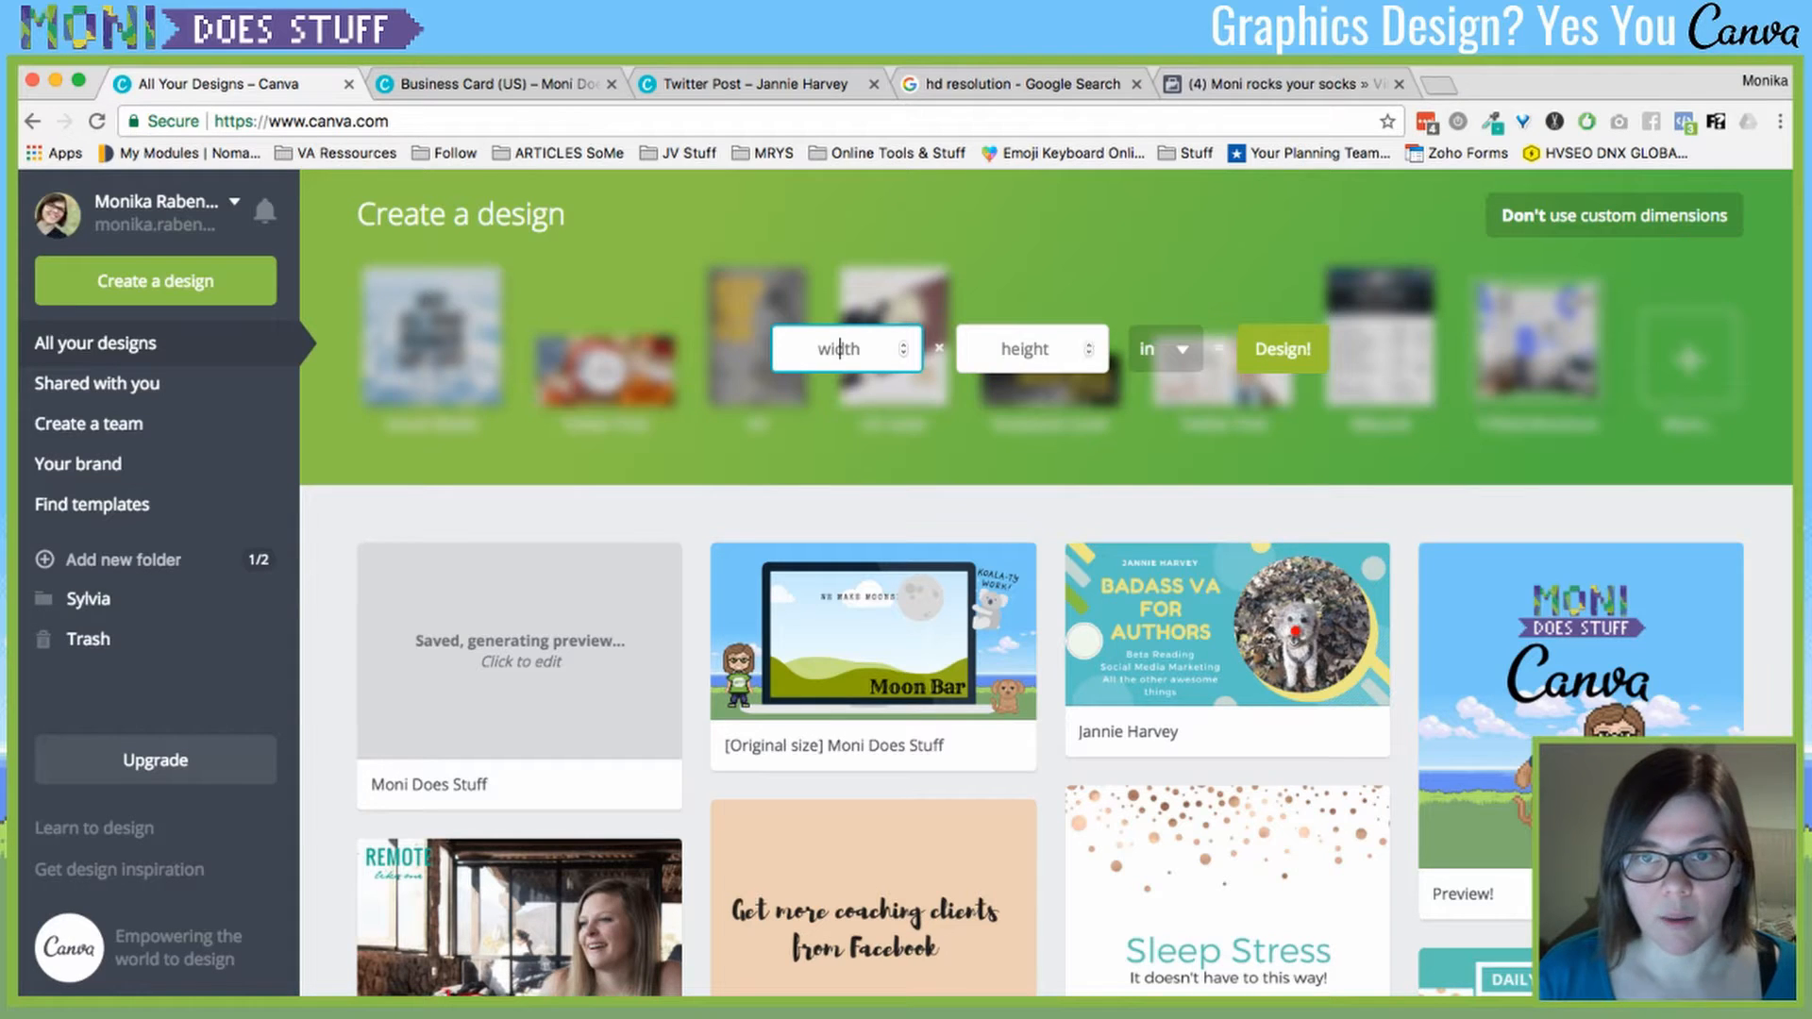
left_click(1613, 216)
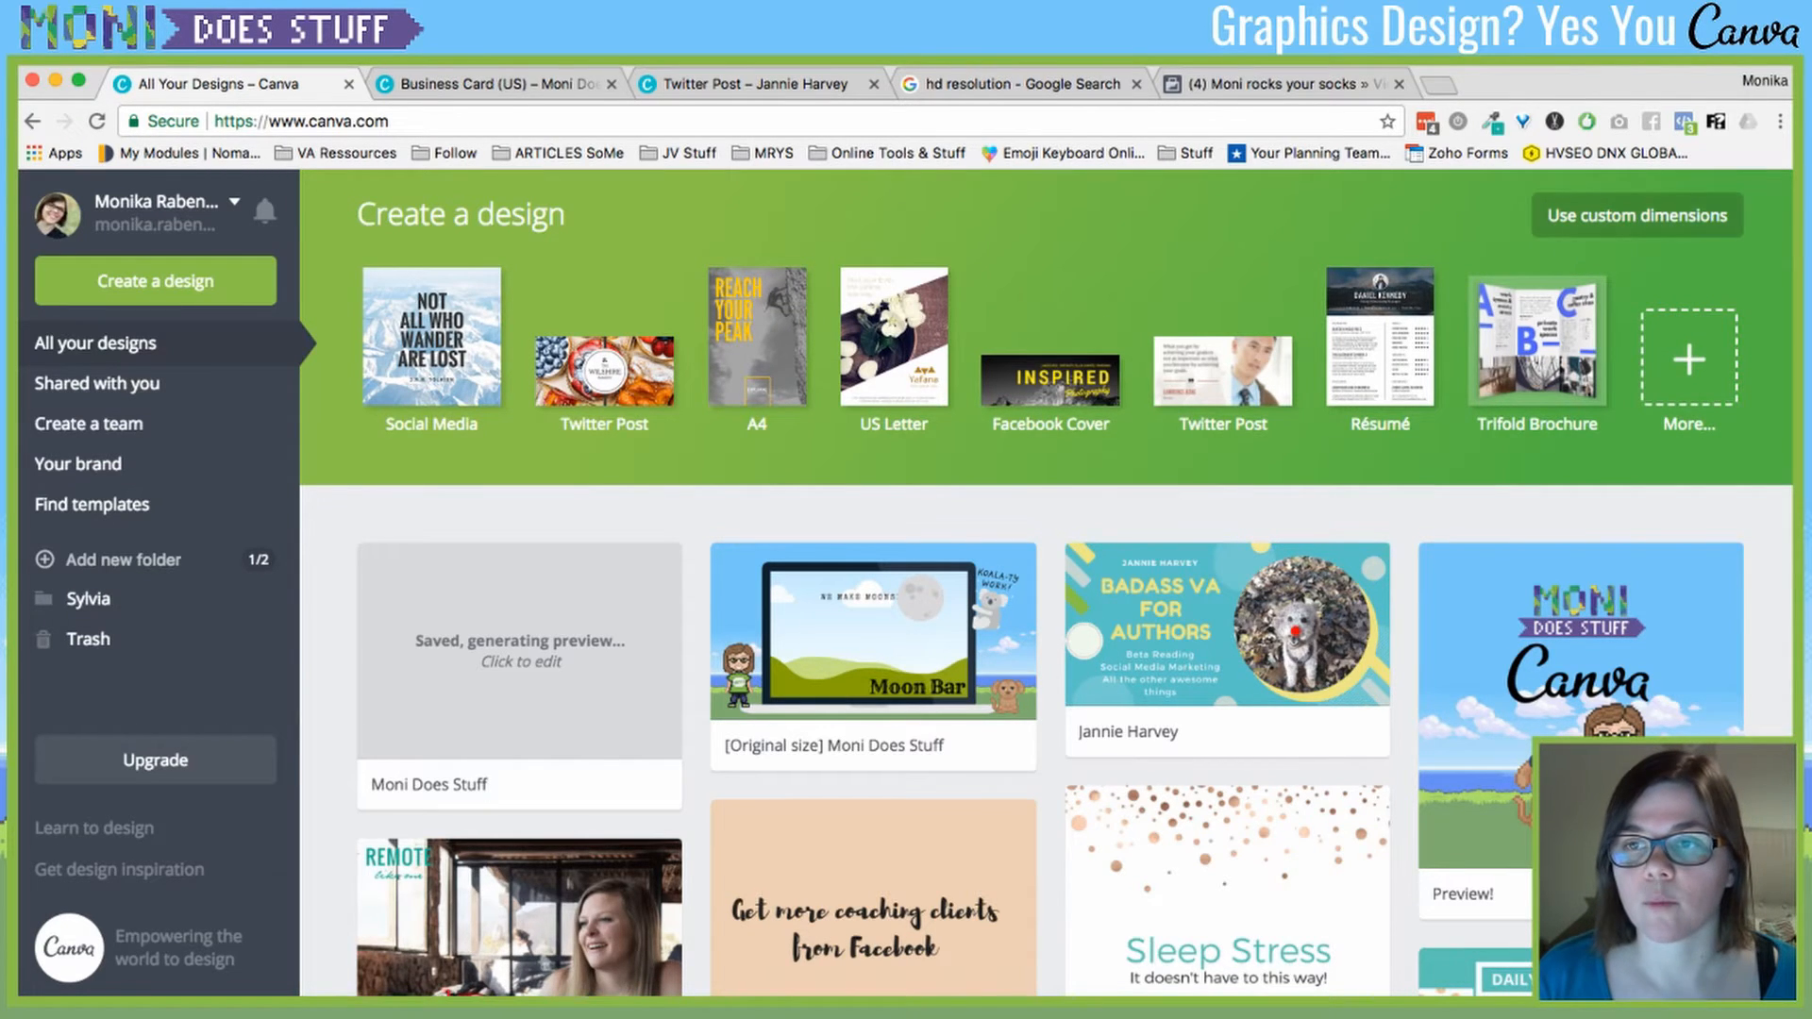
- Browse the full list of design types, then go to Find templates
left_click(1688, 359)
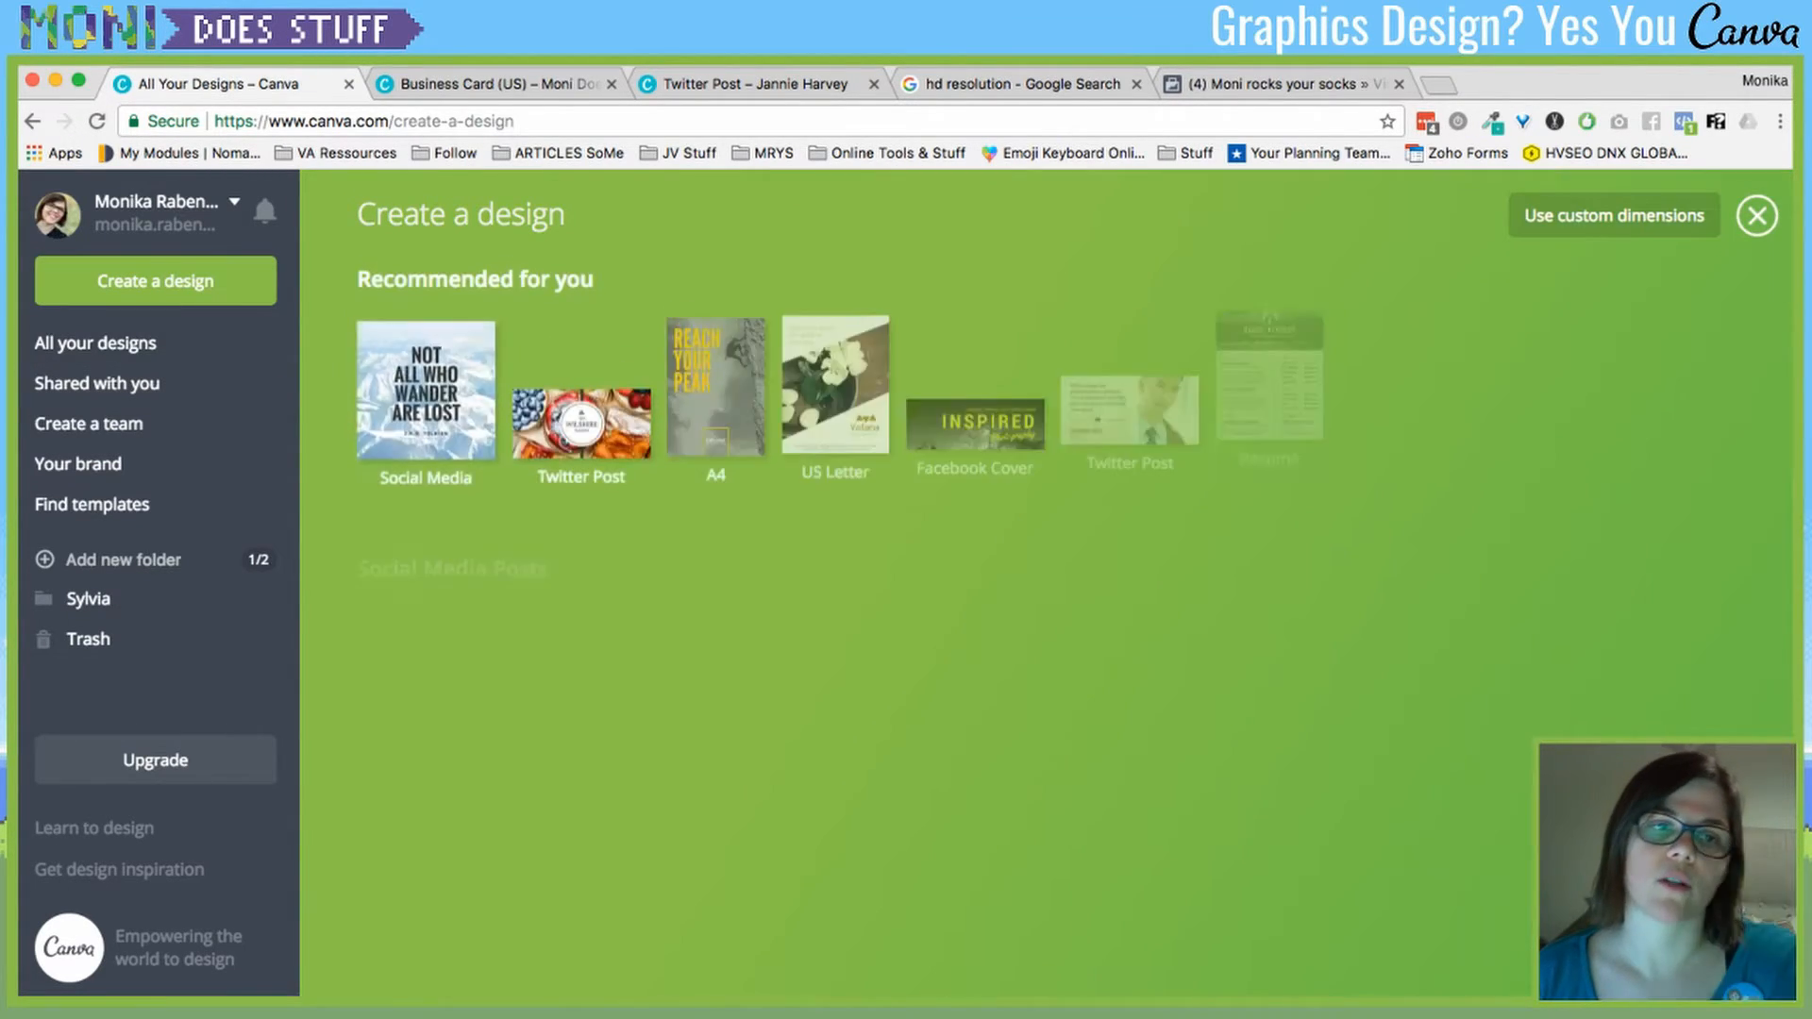
scroll(1038, 585, "down", 5)
scroll(1038, 585, "down", 2)
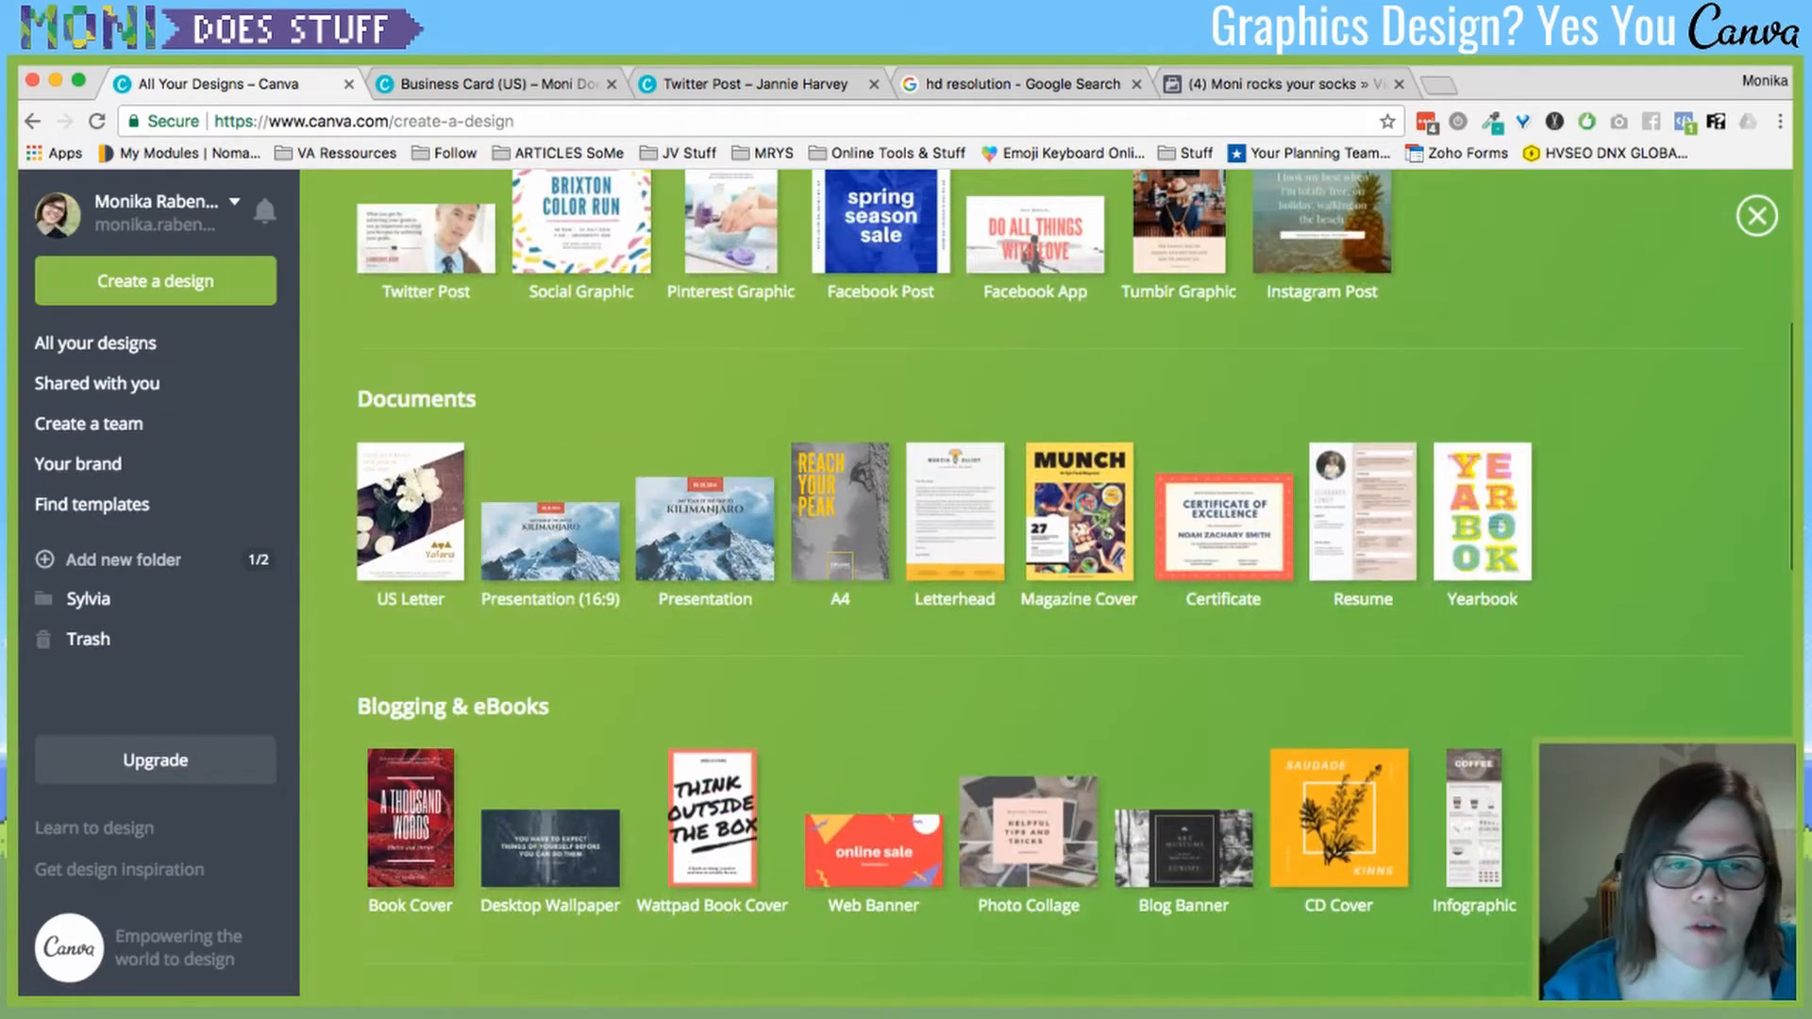
scroll(1340, 453, "down", 5)
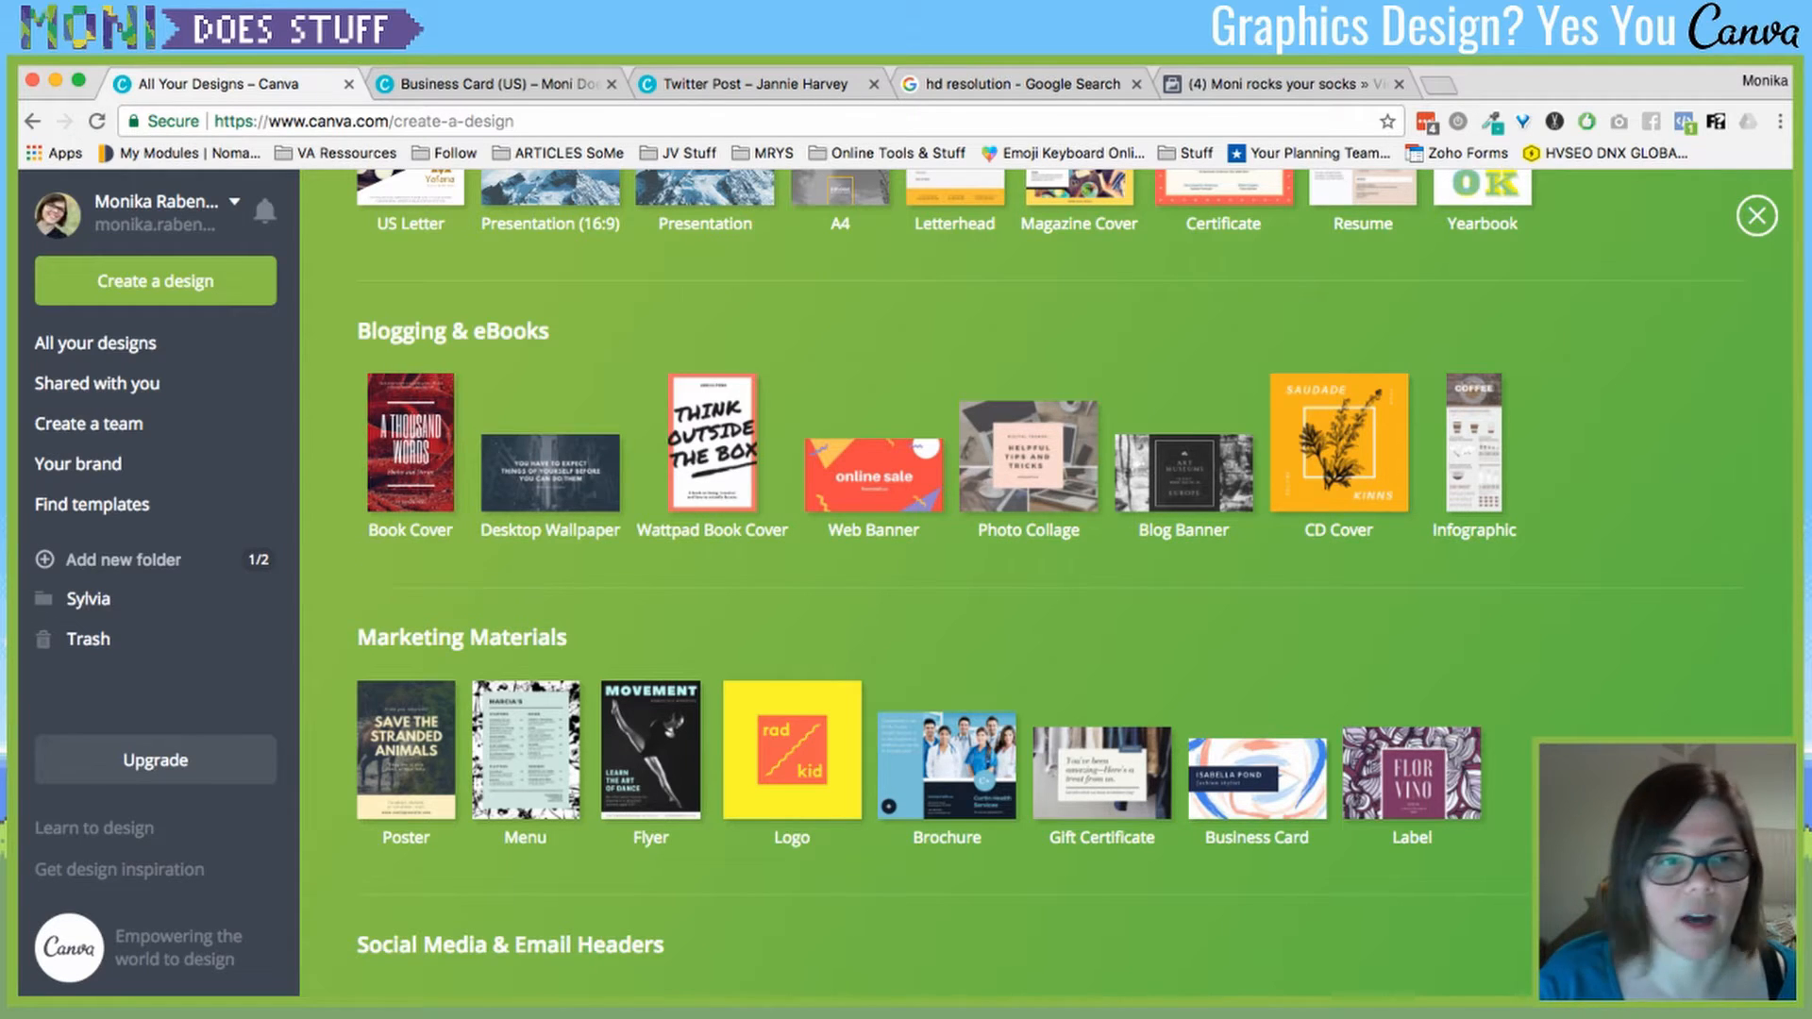
left_click(91, 504)
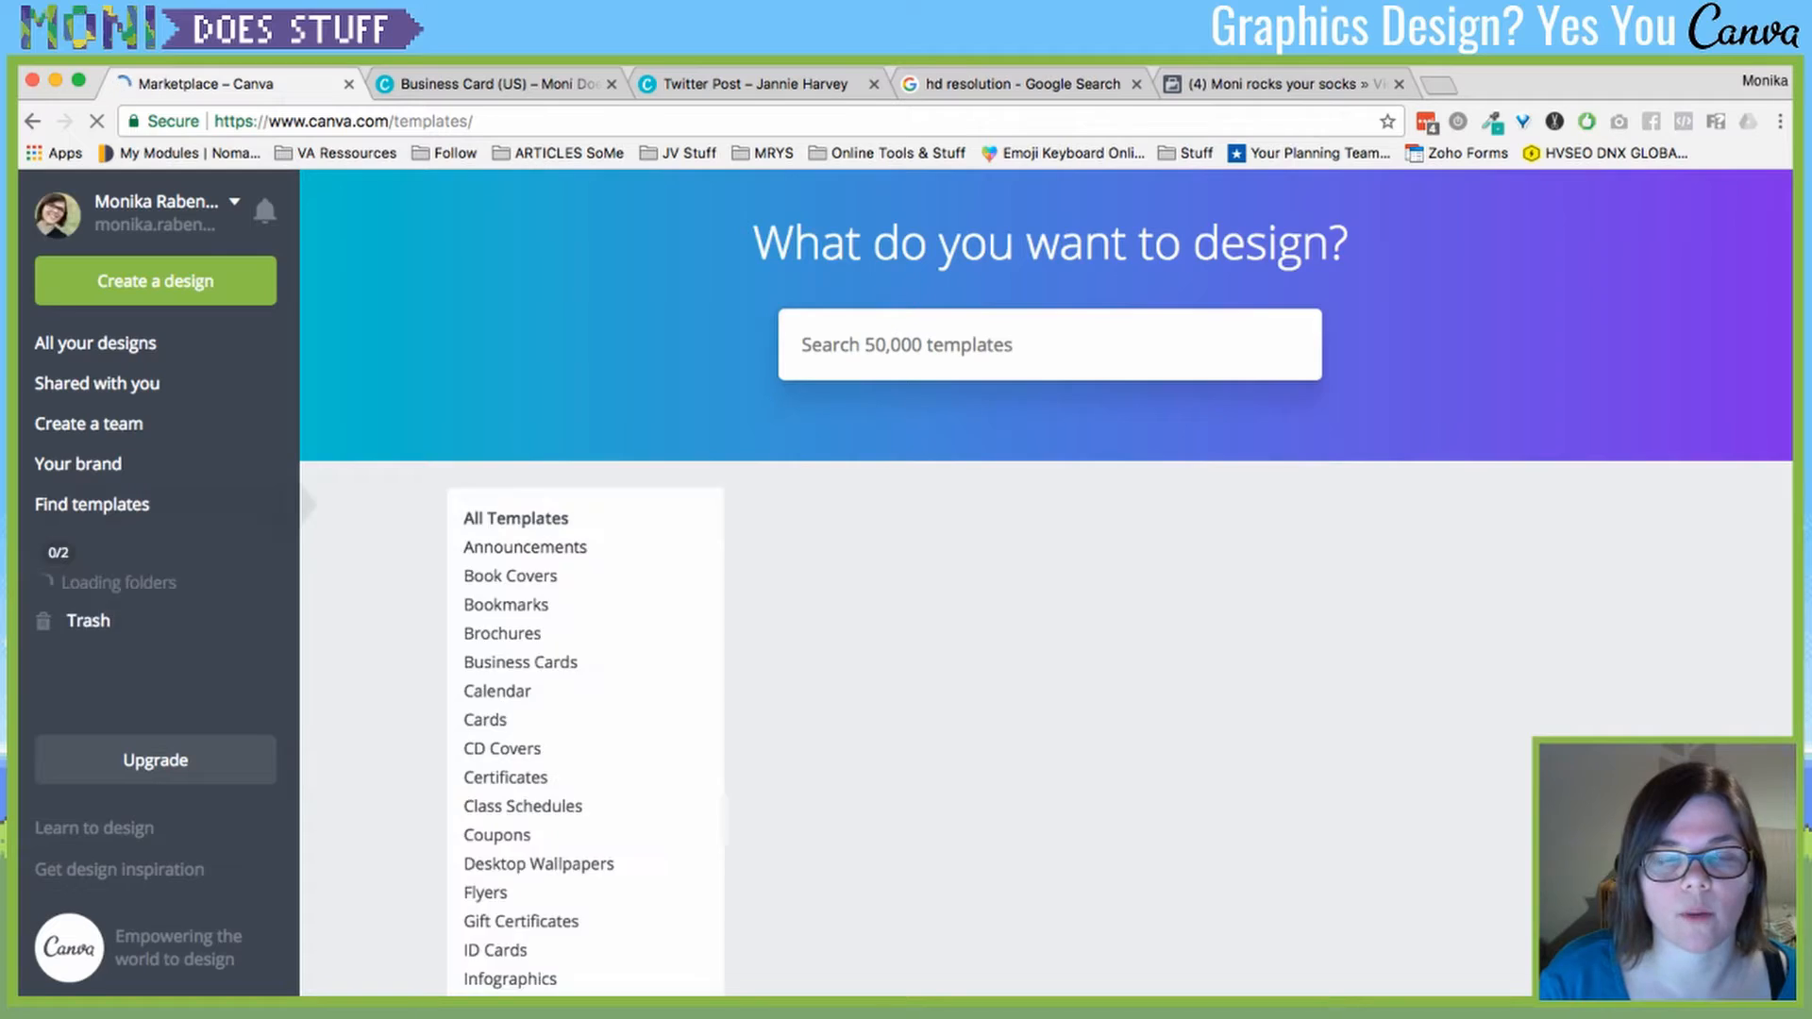
- Search the templates page for 'book' and expand the Book Covers category
scroll(1047, 585, "down", 4)
scroll(1047, 585, "down", 5)
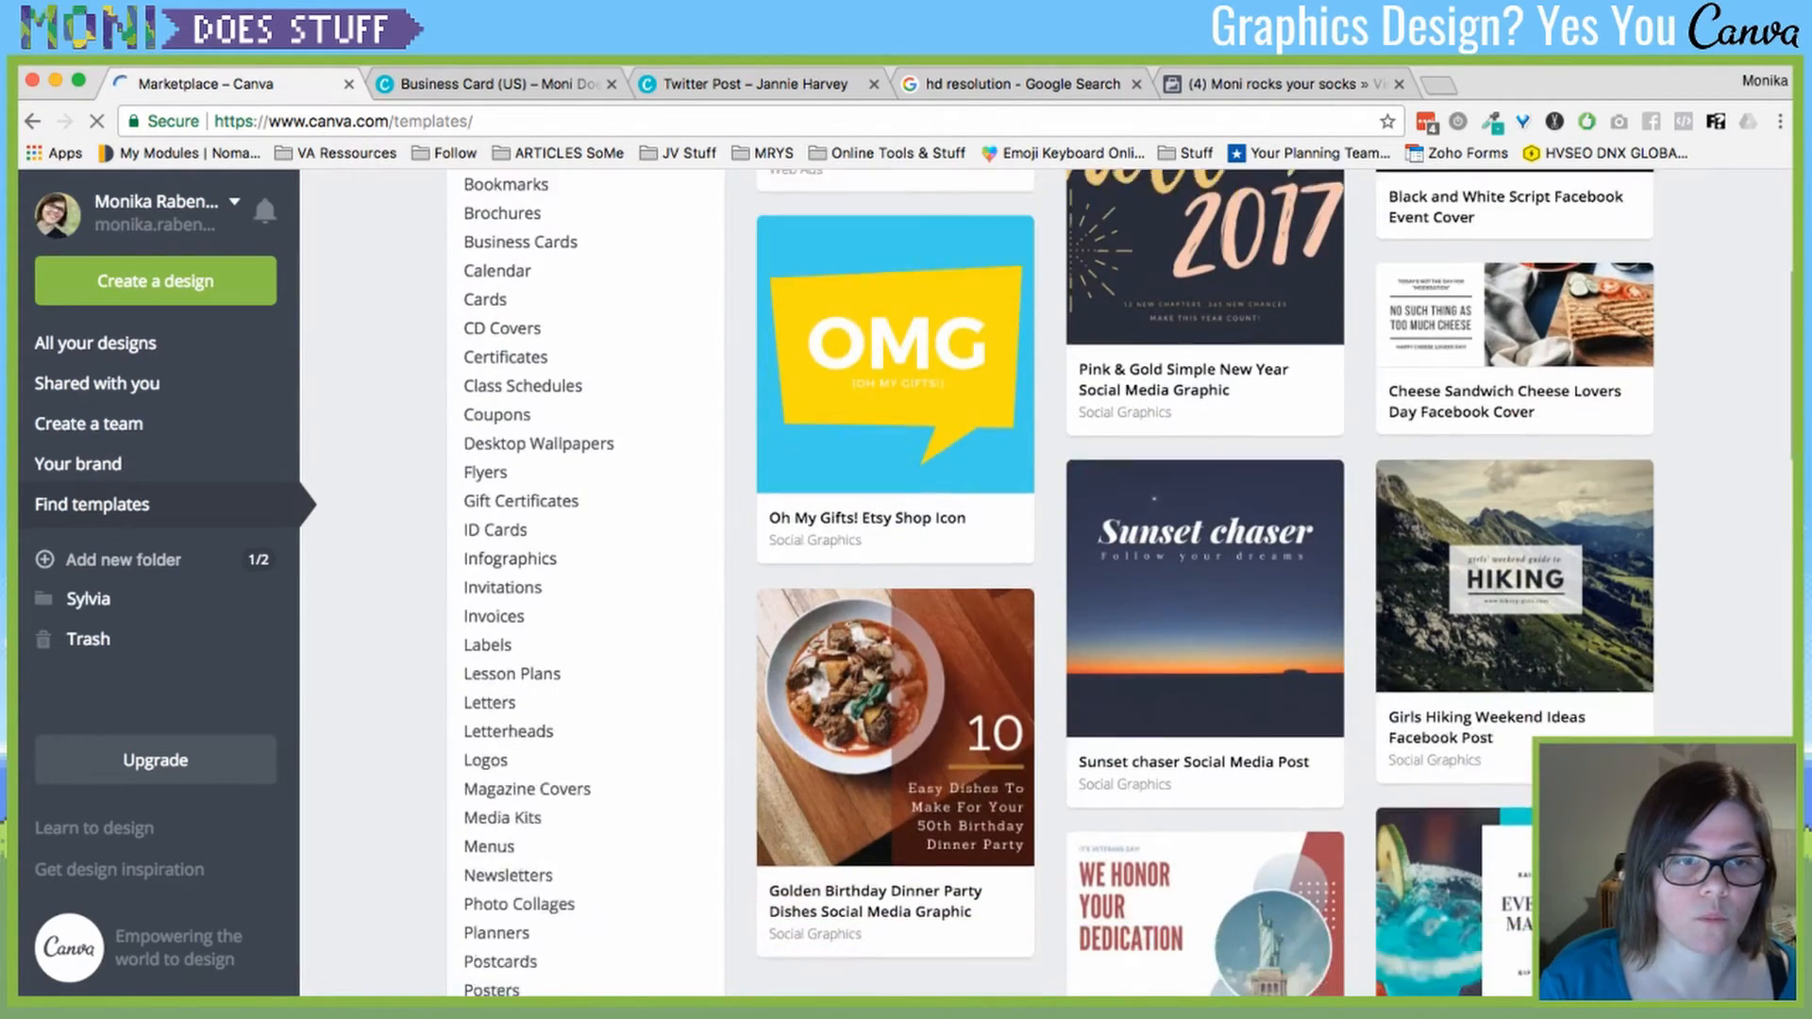
scroll(1047, 586, "up", 5)
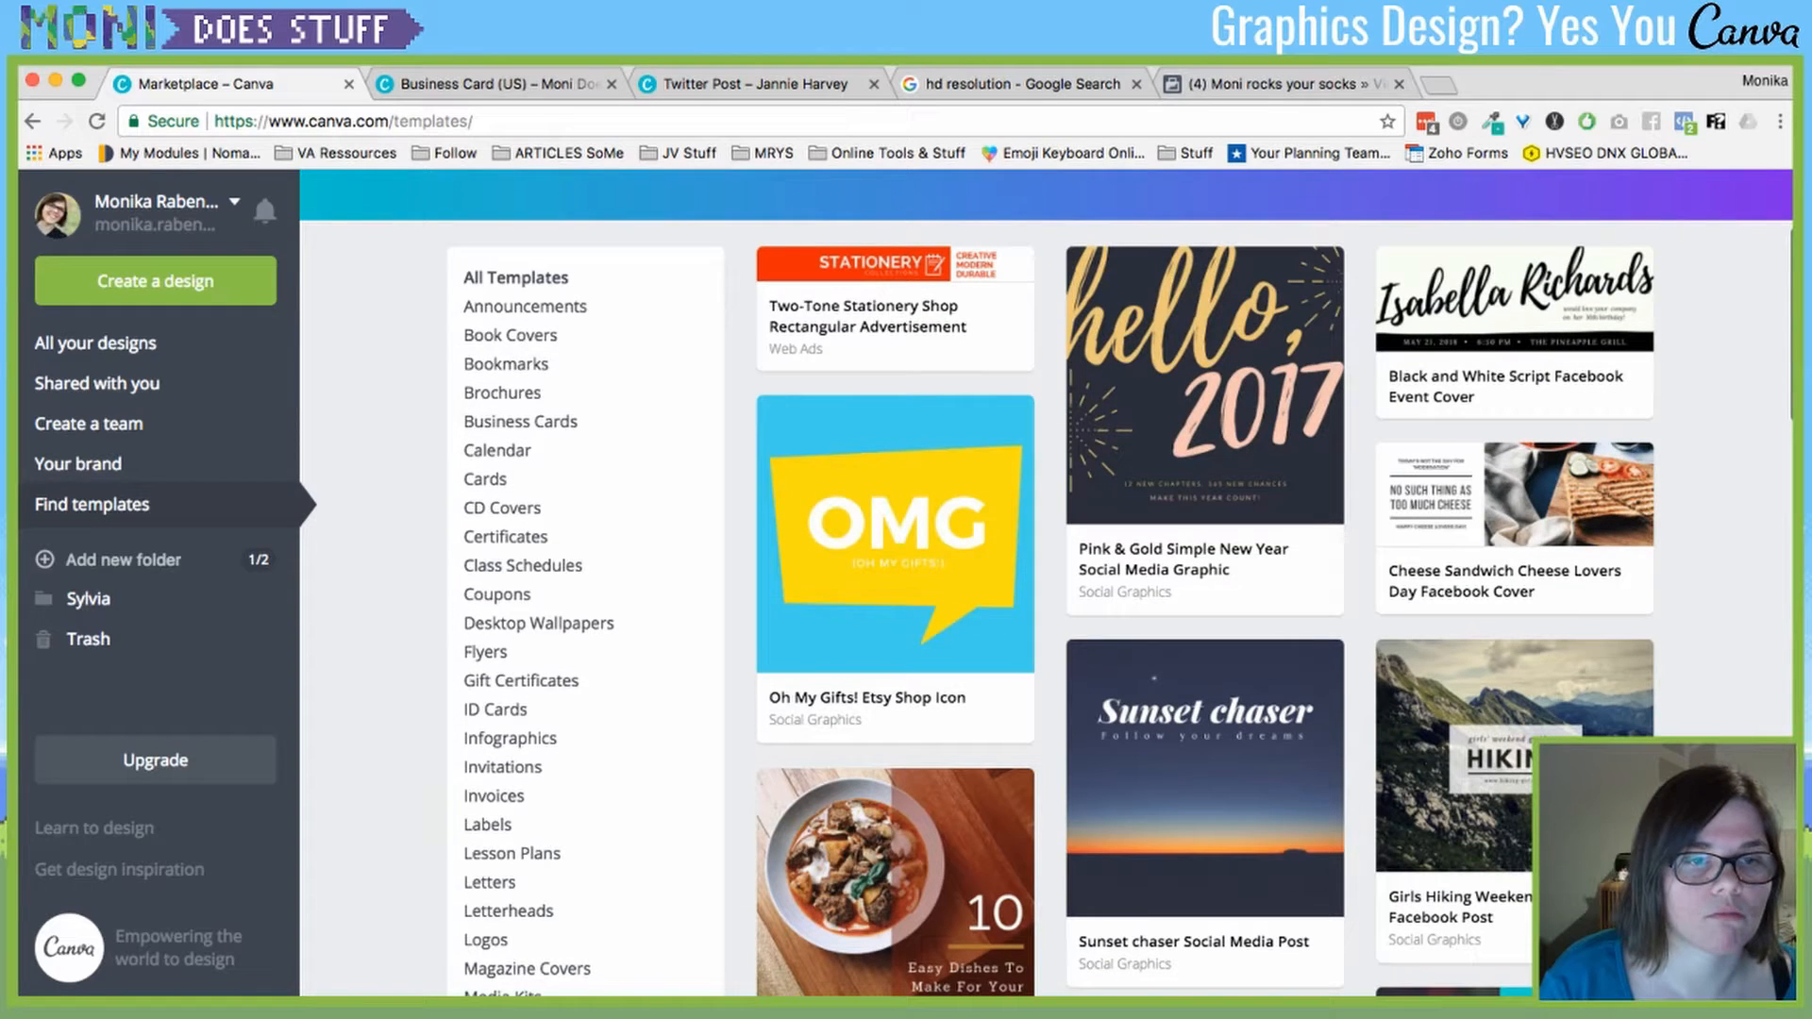
key("ctrl+f")
type("eb")
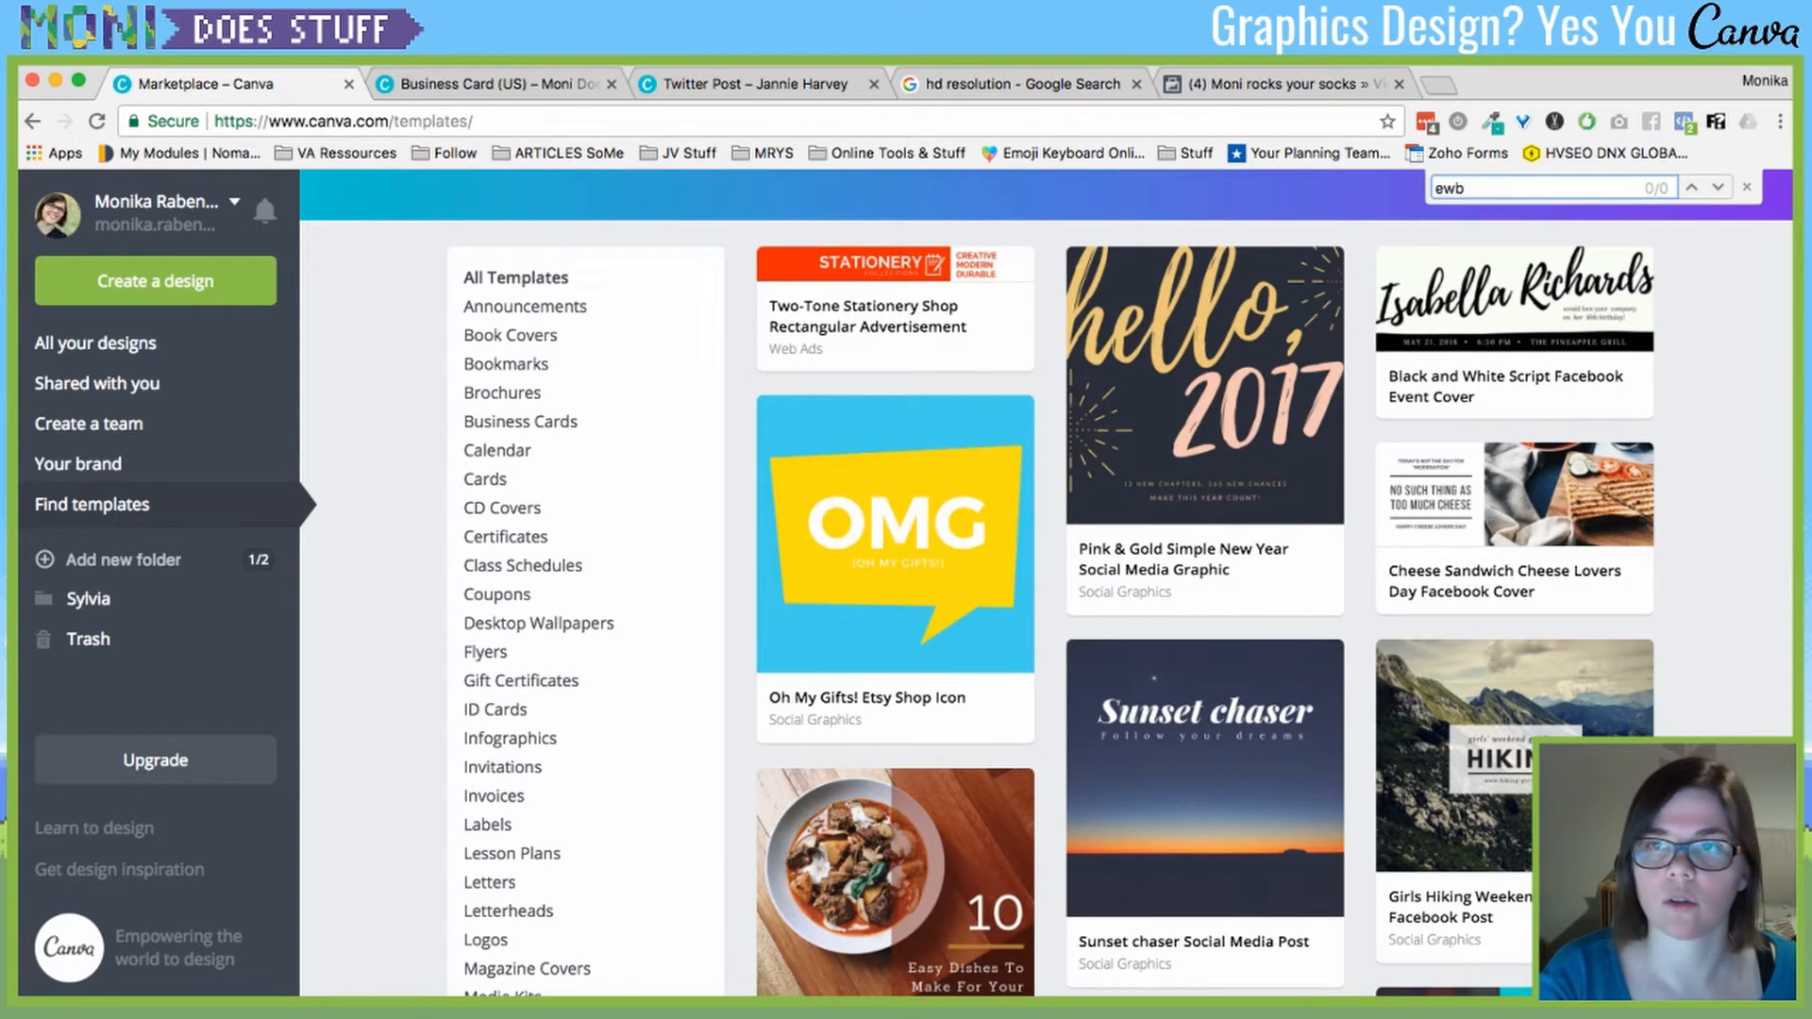
key("BackSpace")
key("BackSpace")
type("book")
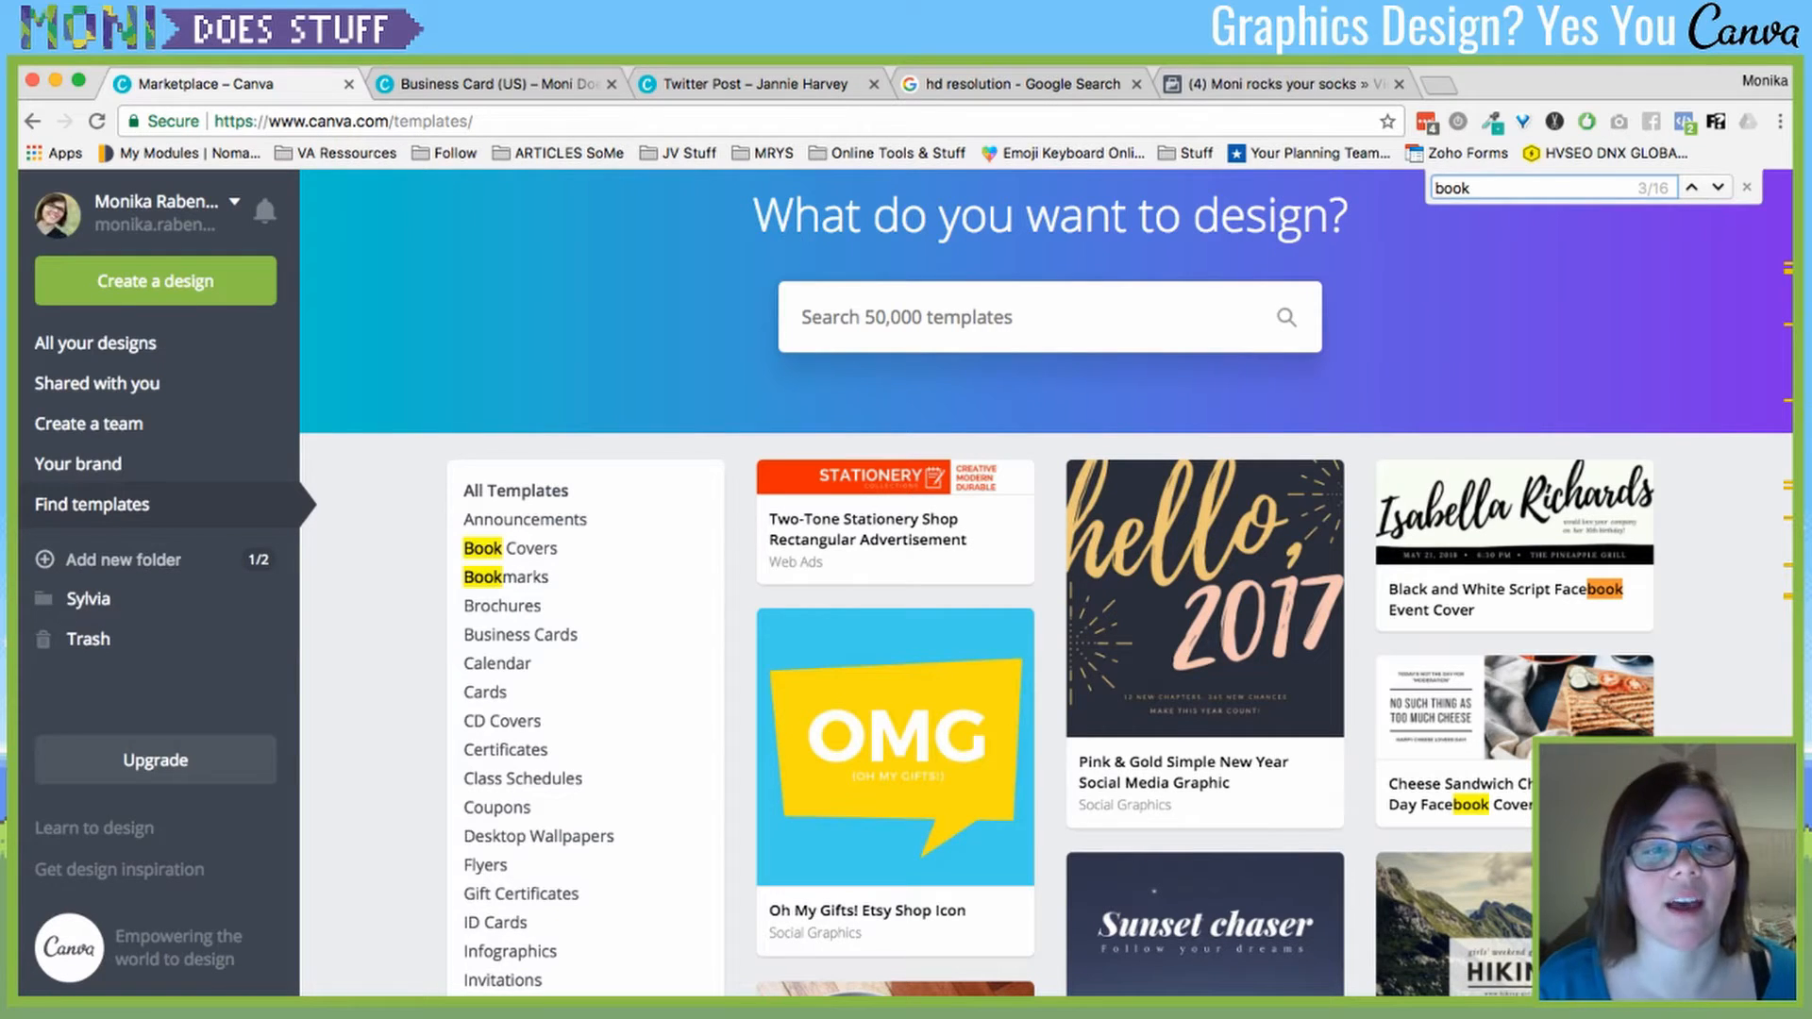
left_click(509, 547)
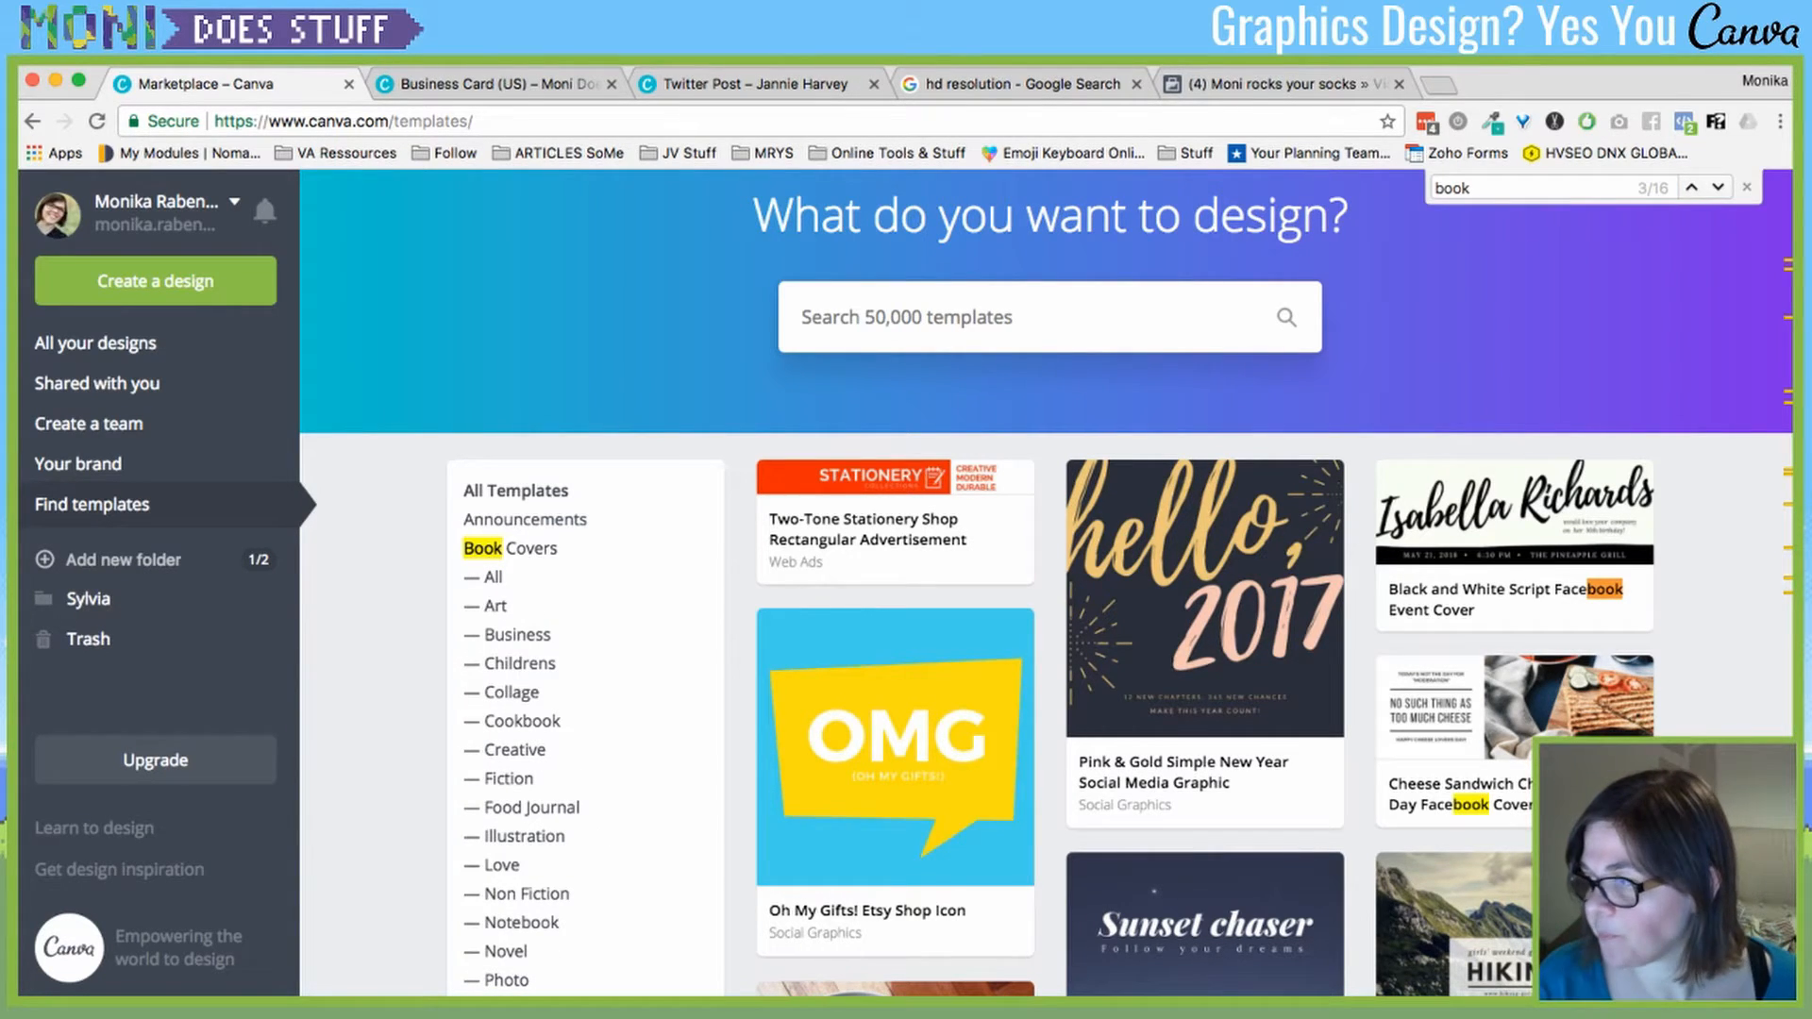
- Open the Thriller book covers and start editing The Boy template
scroll(1045, 637, "down", 3)
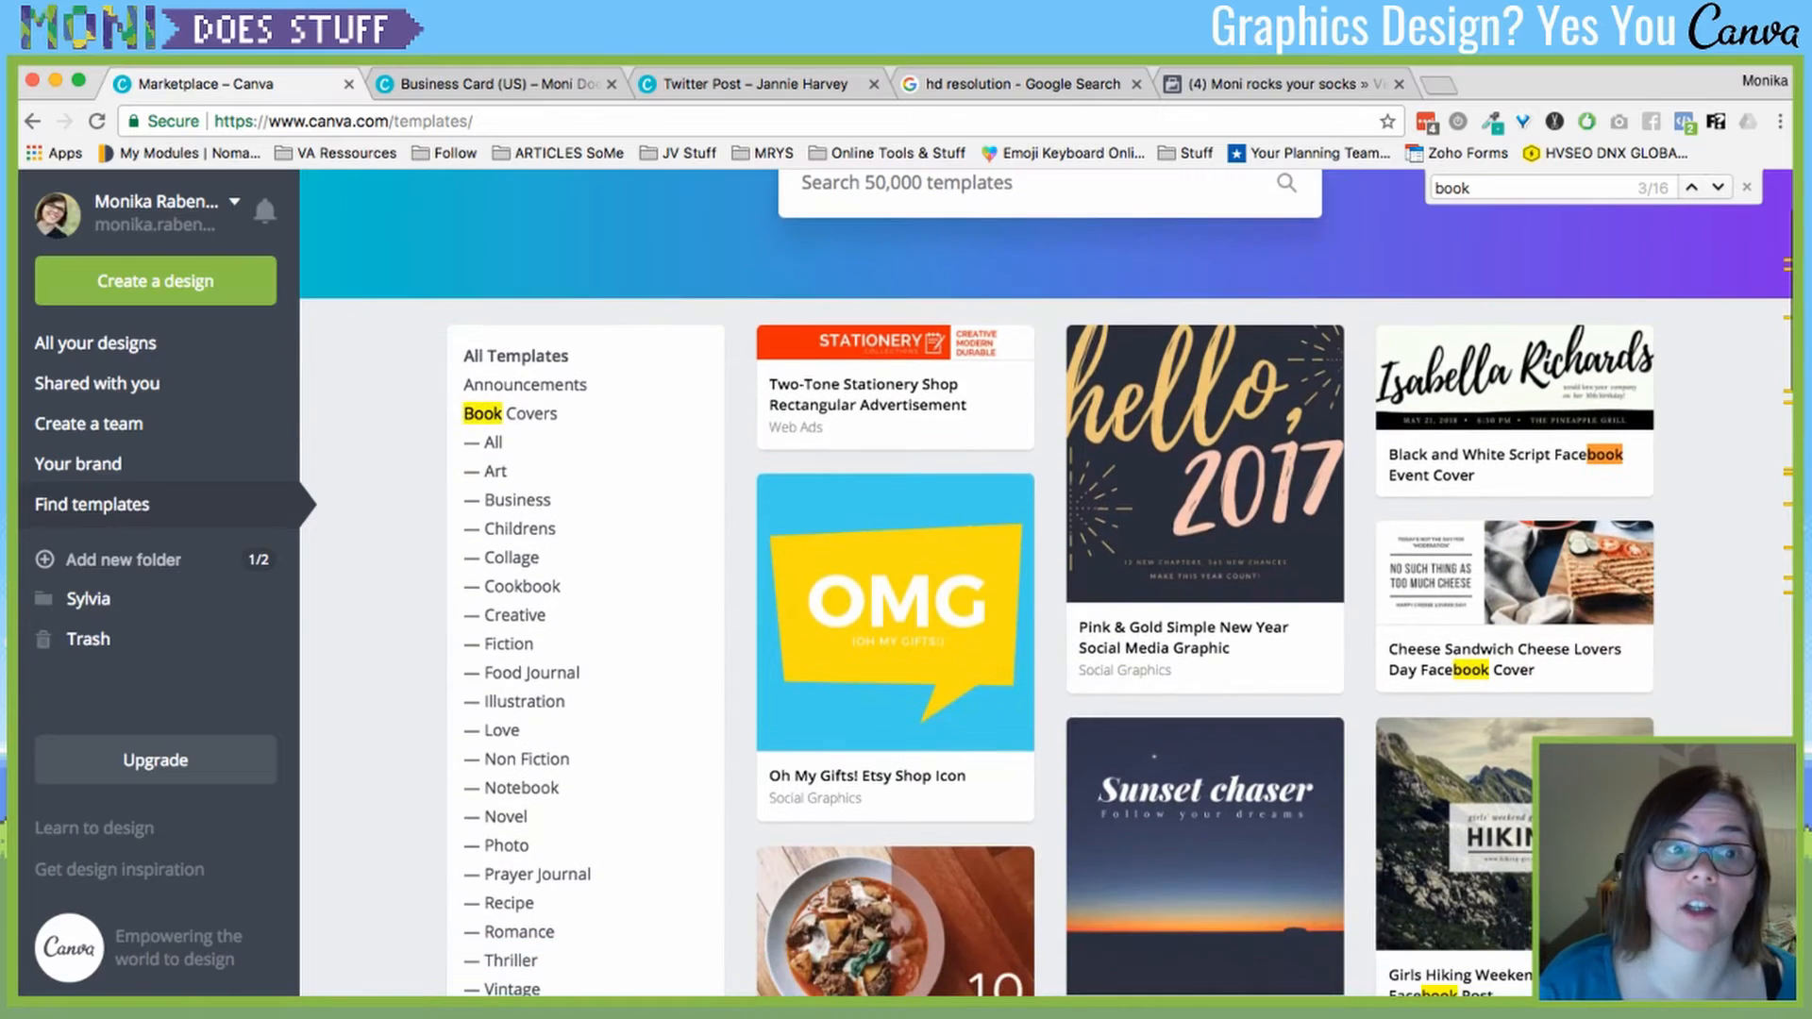
scroll(1045, 582, "down", 4)
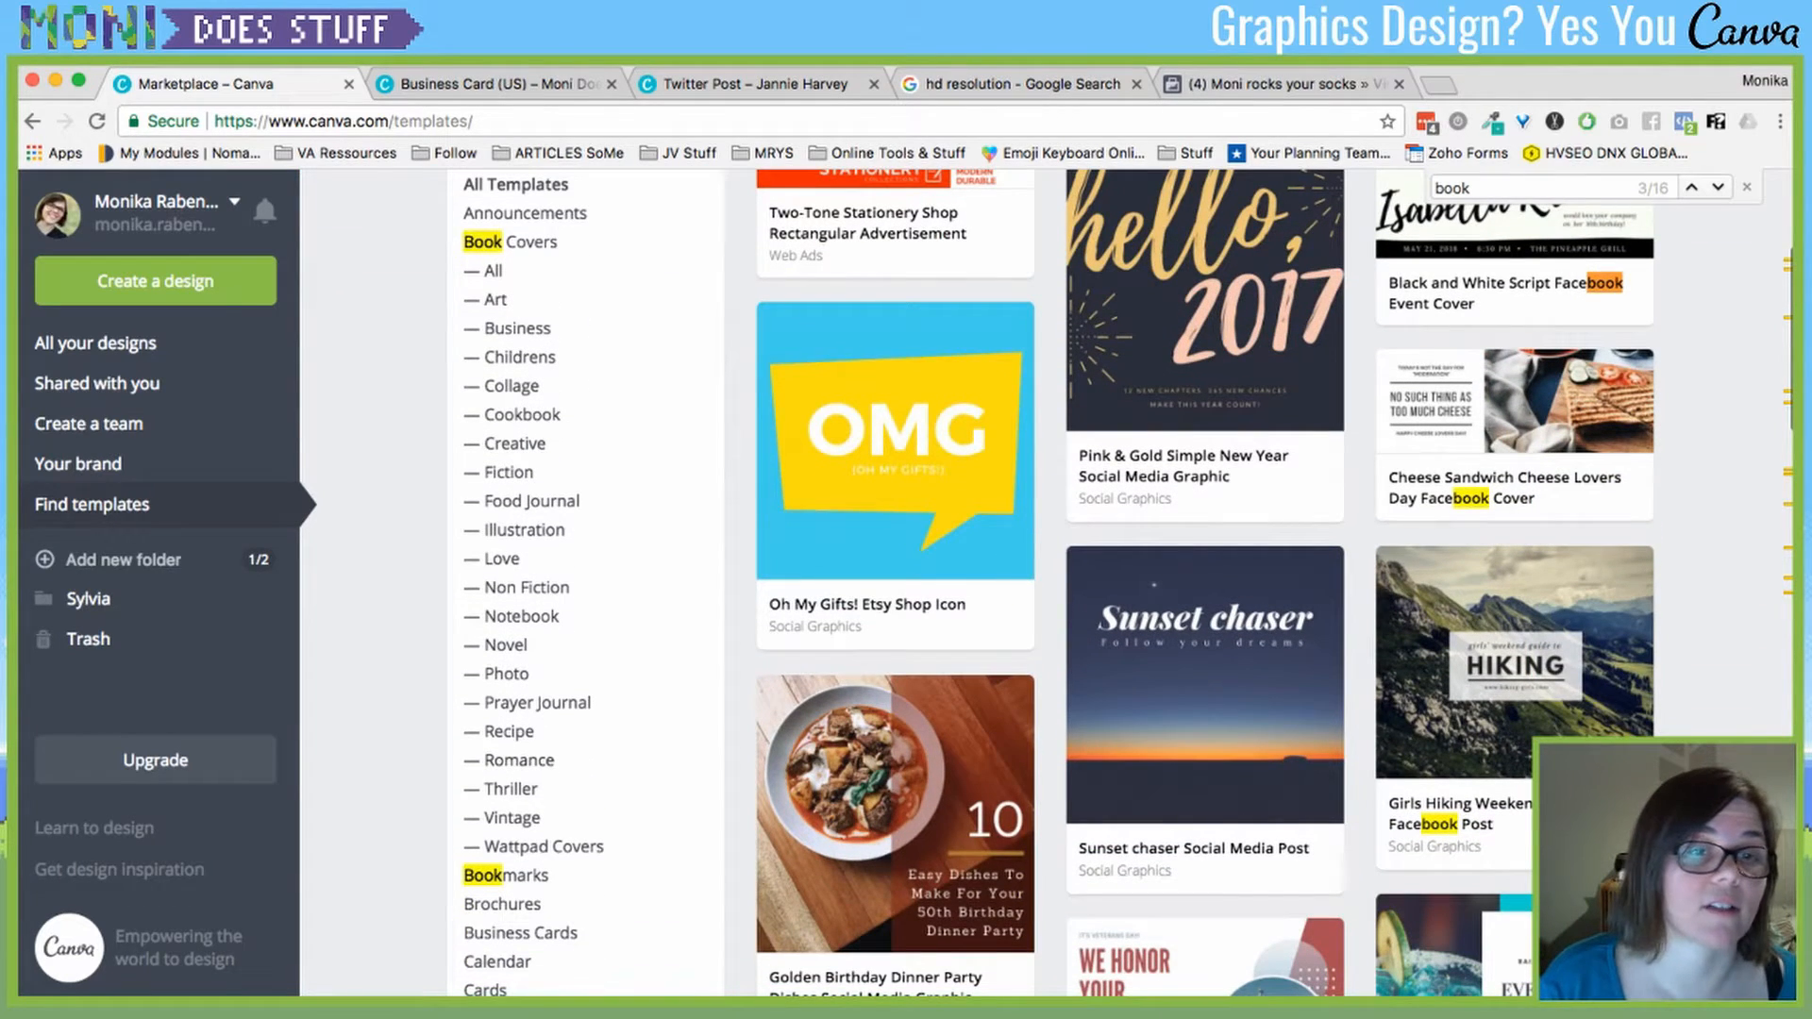
left_click(501, 557)
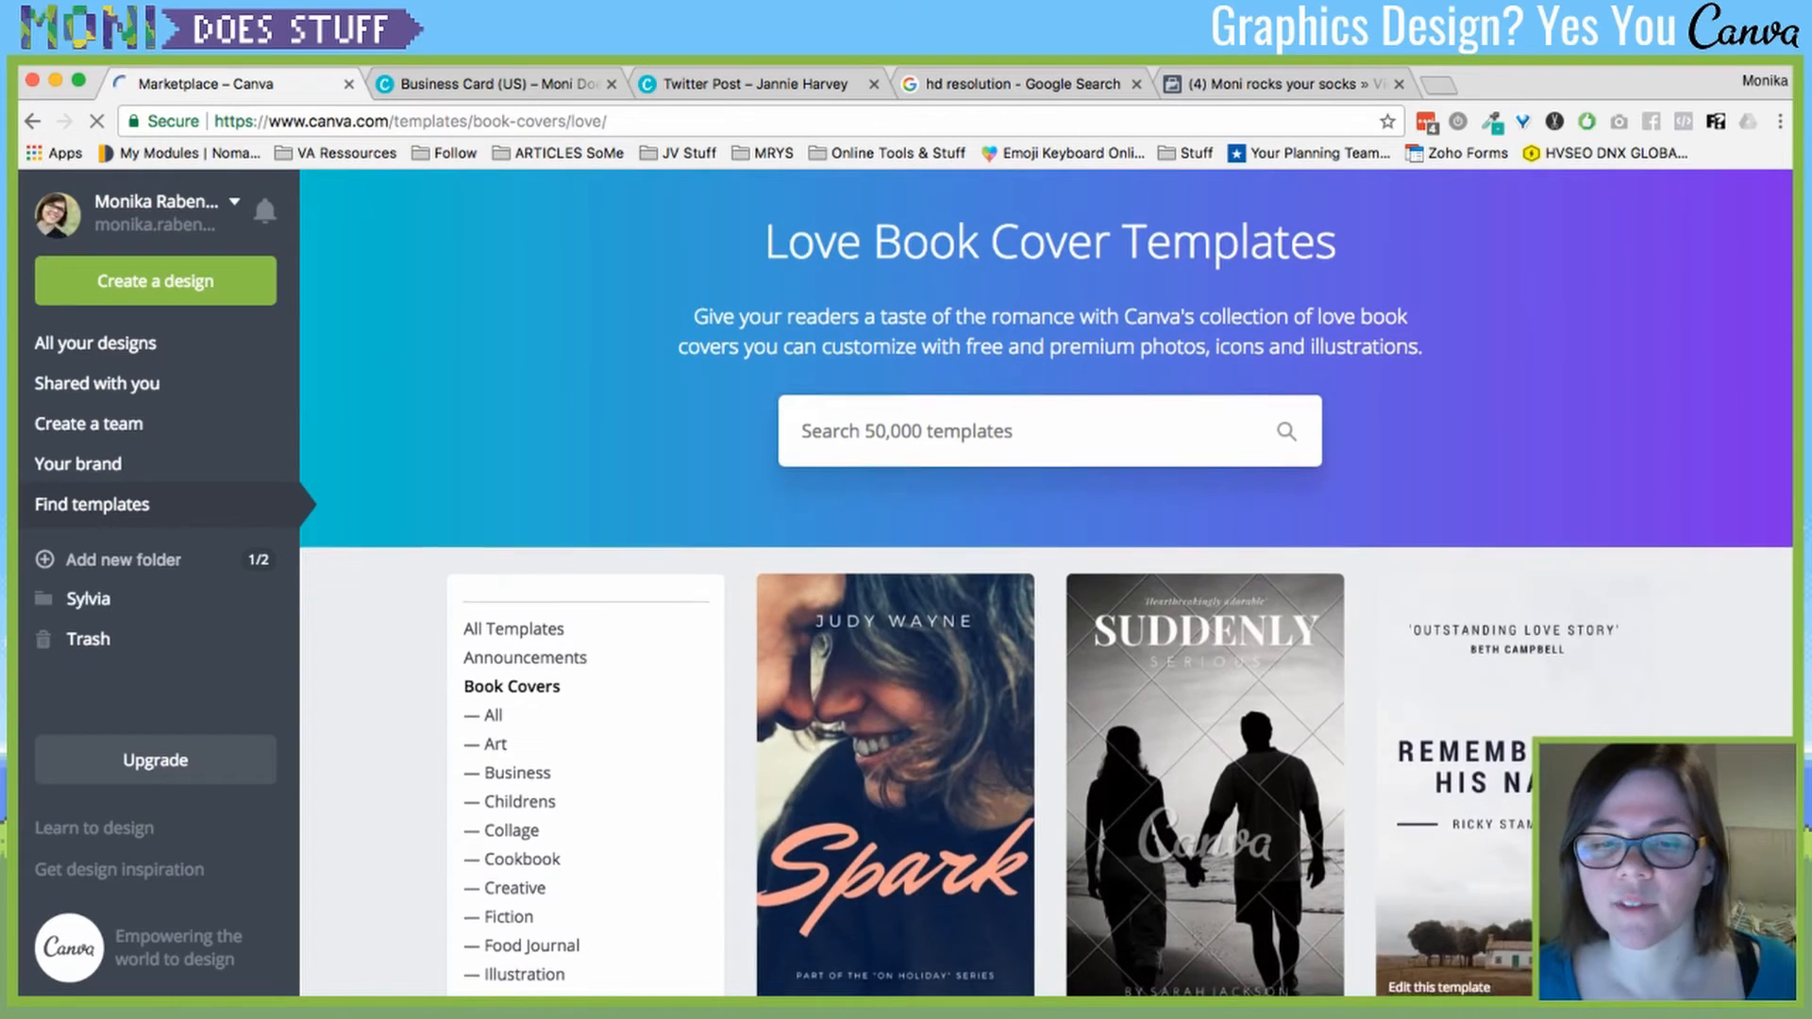
scroll(1046, 585, "down", 7)
scroll(944, 566, "down", 1)
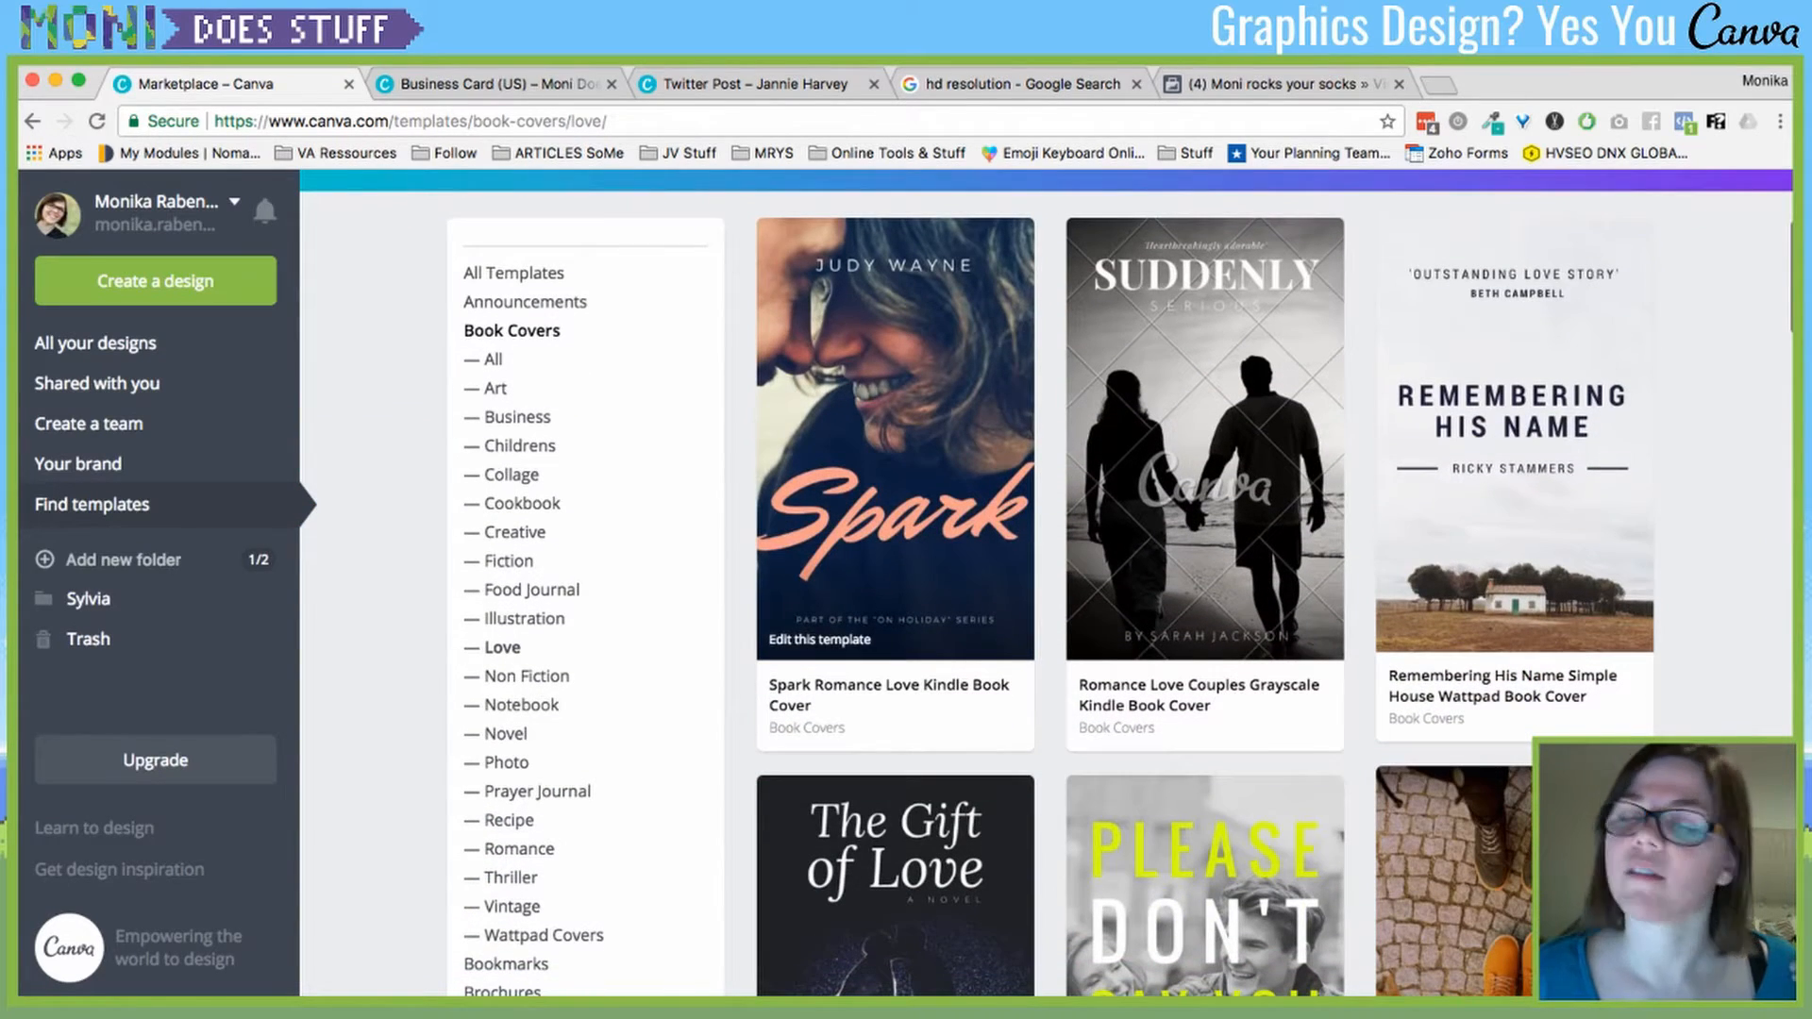
scroll(1045, 583, "down", 1)
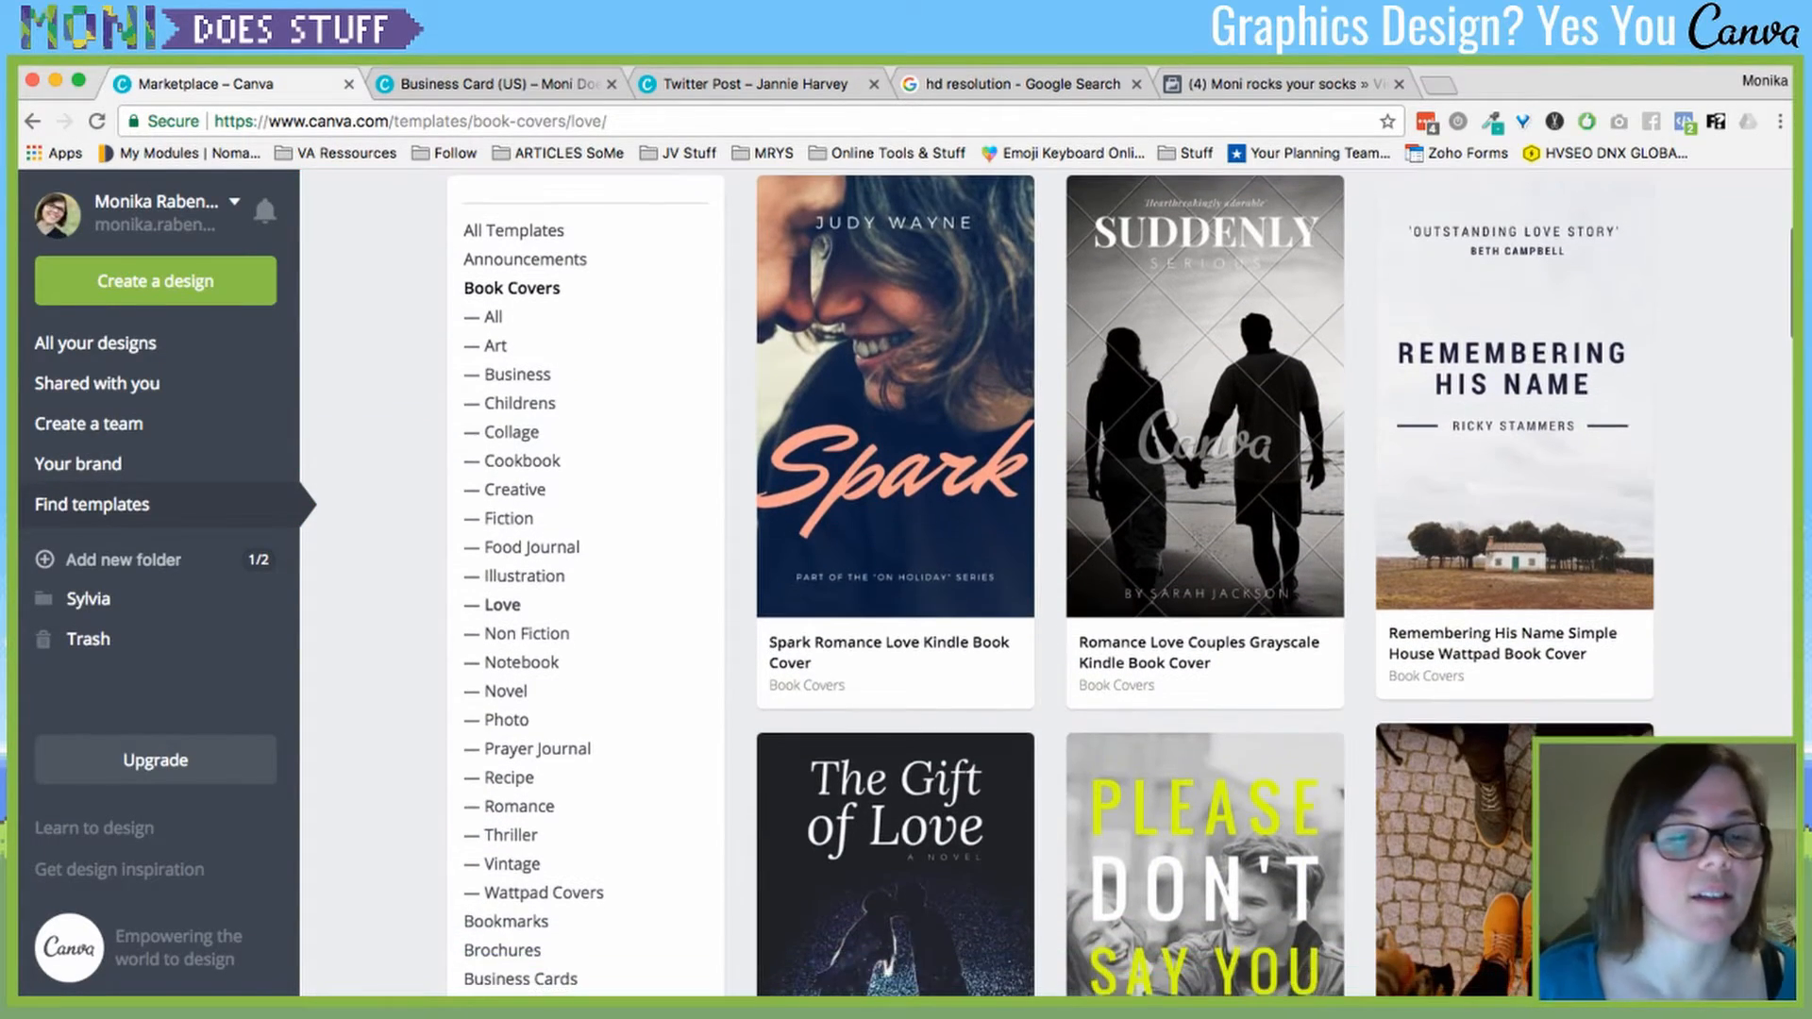
left_click(511, 834)
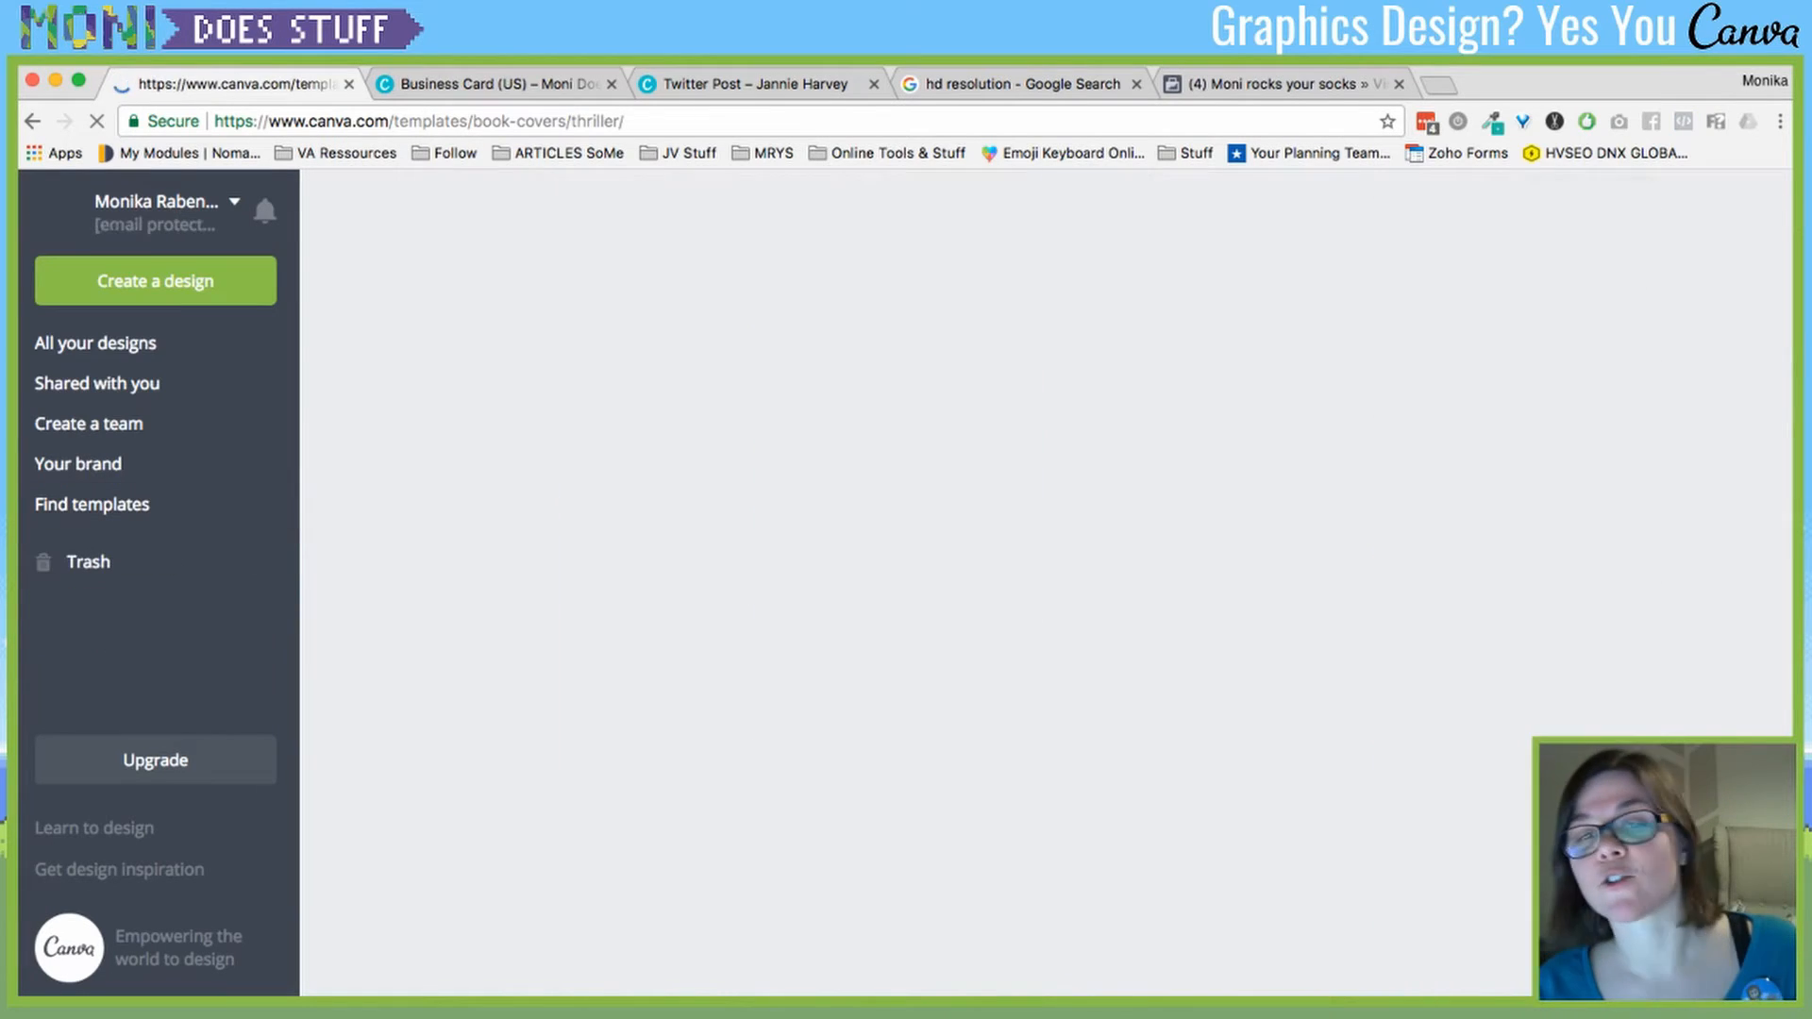
scroll(895, 661, "down", 4)
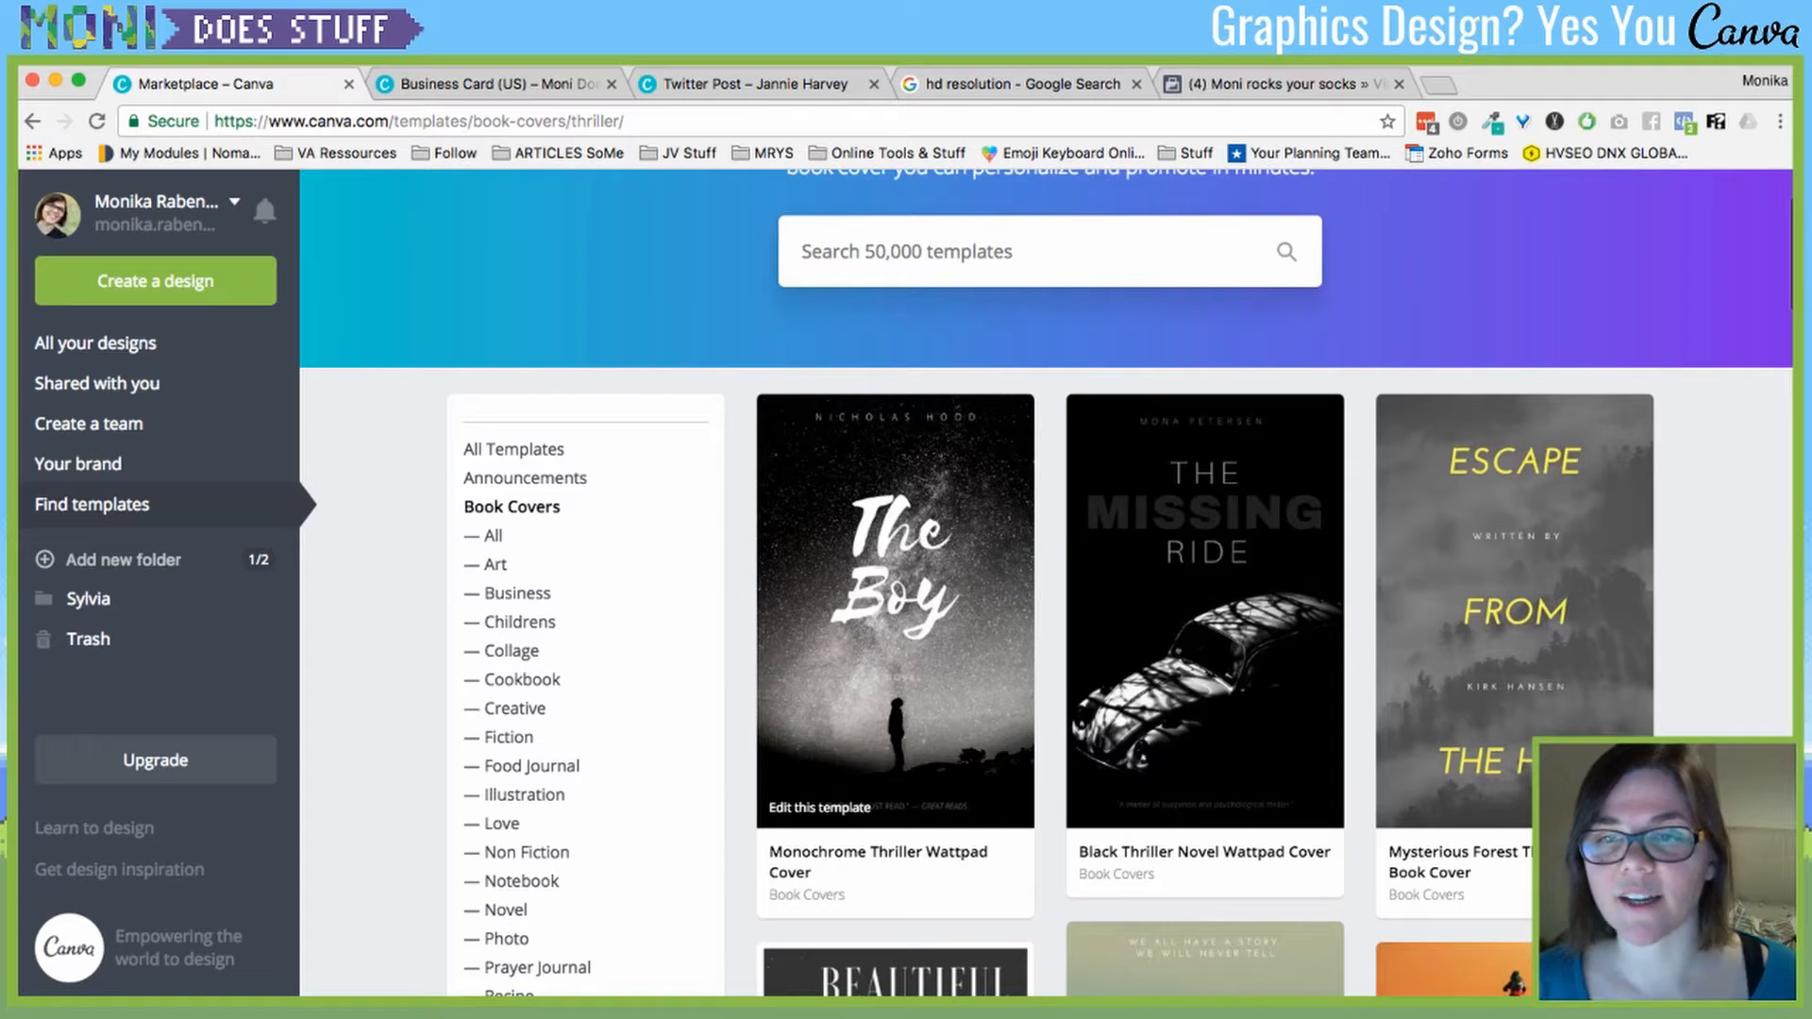
left_click(894, 613)
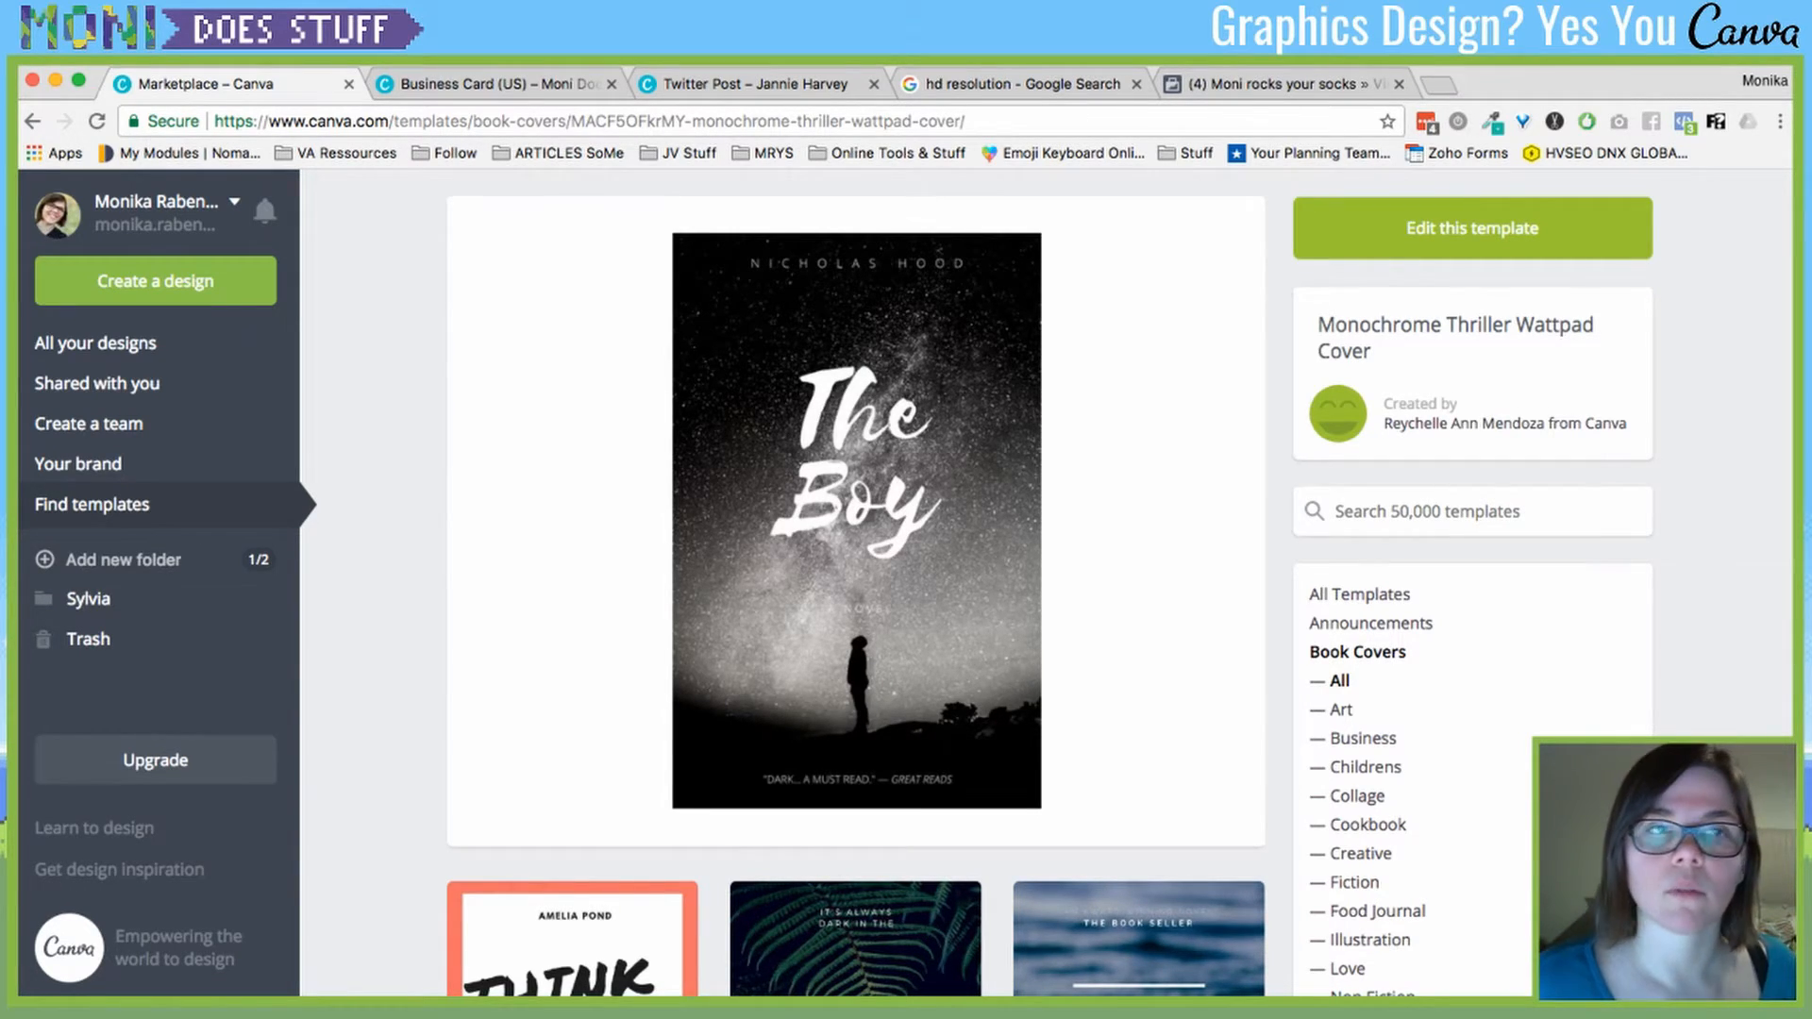
left_click(1472, 228)
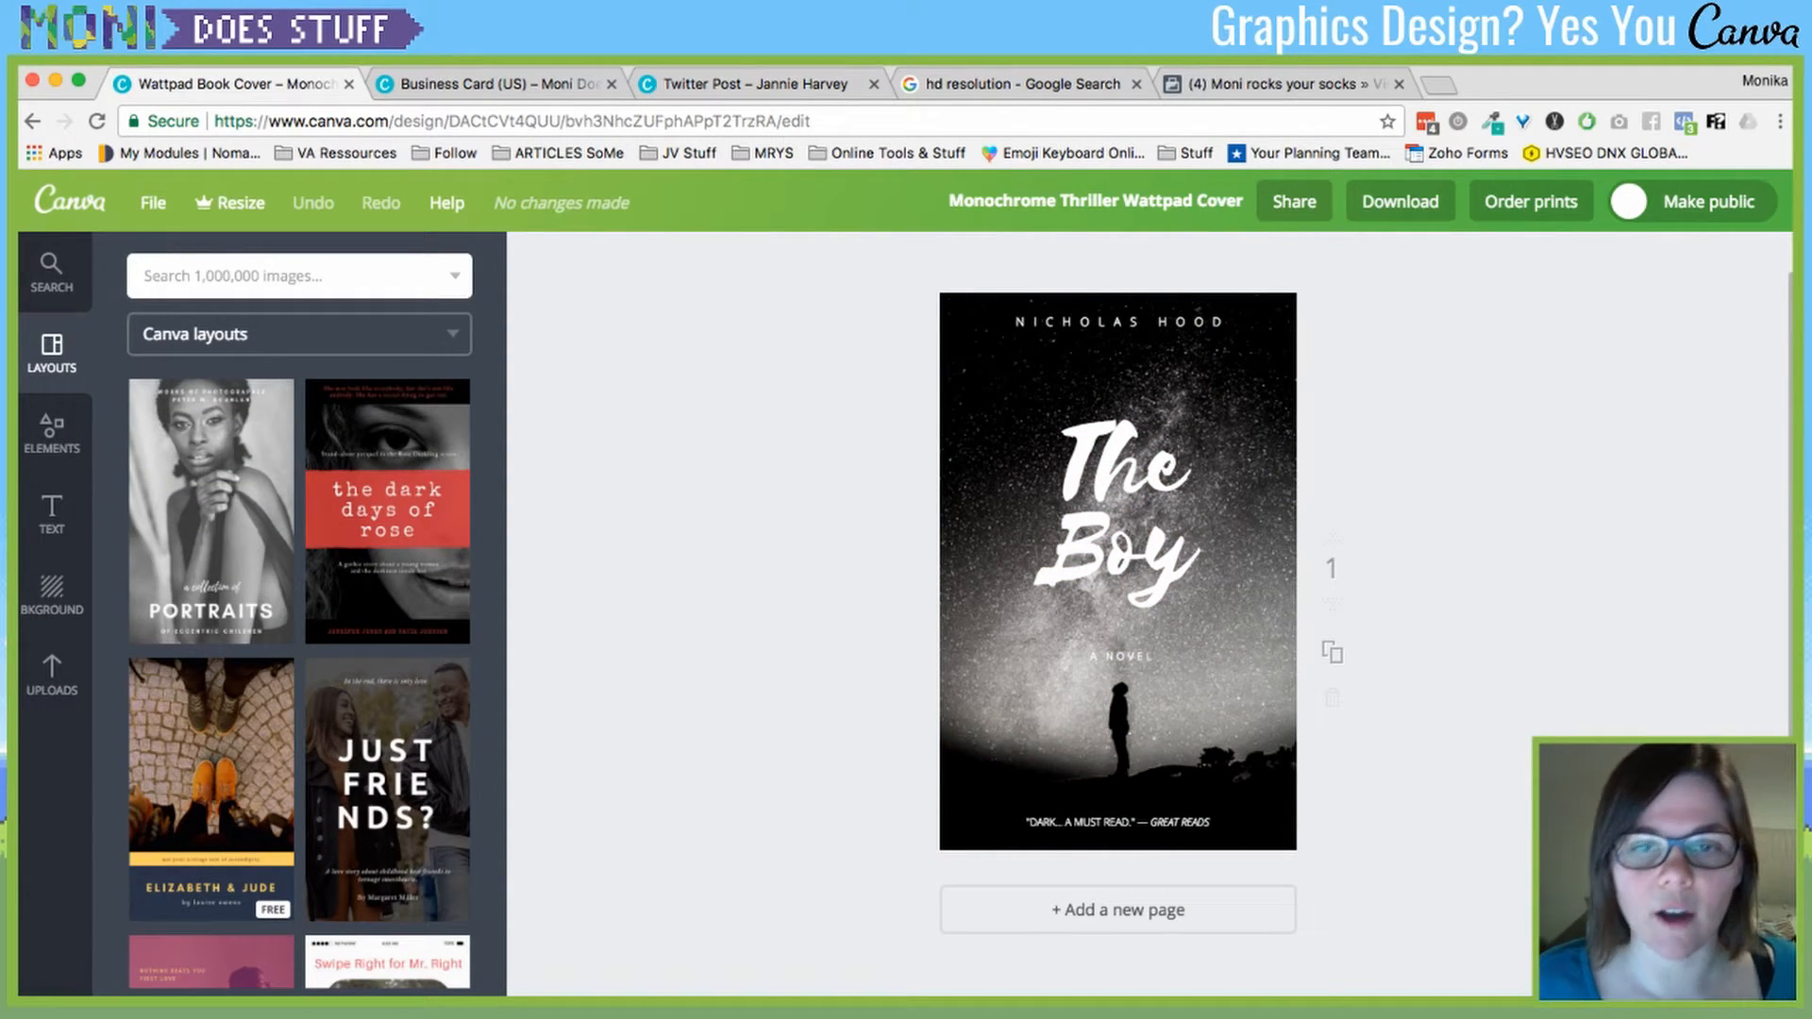
- Try the Festive, Nordic, Retro and Grayscale filters and brightness on the starry background
left_click(1117, 726)
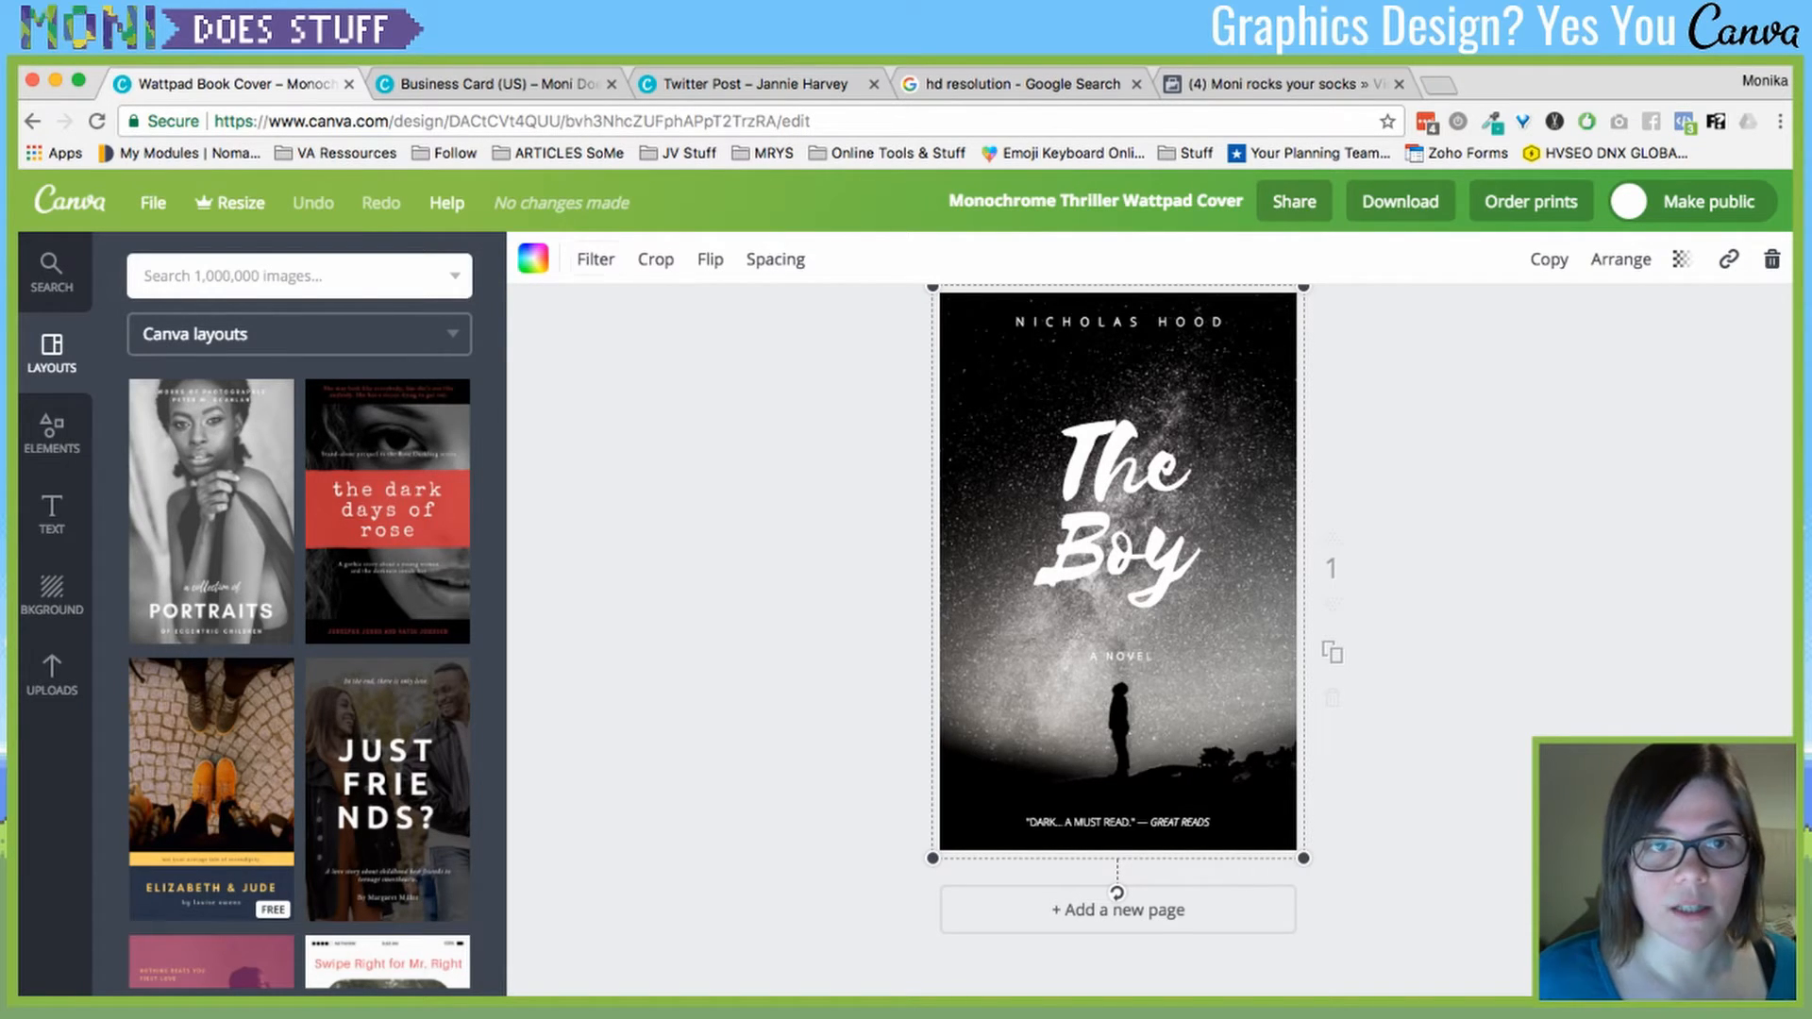
left_click(595, 258)
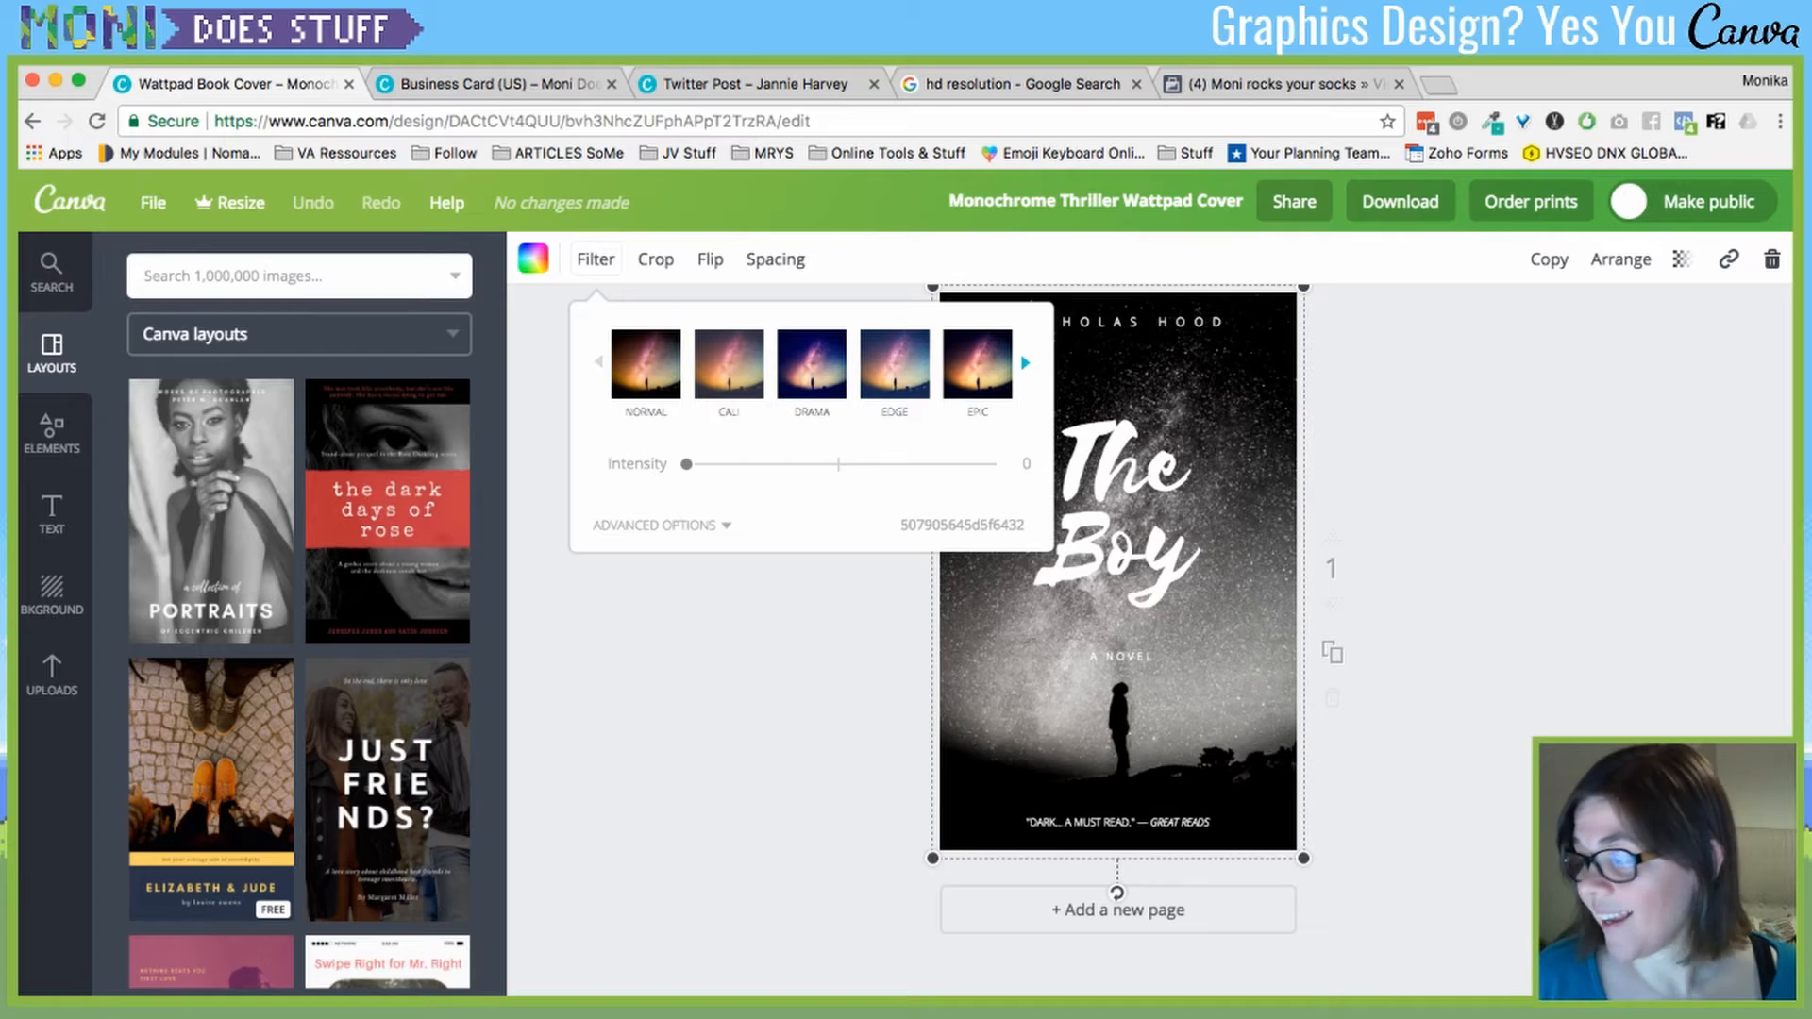
left_click(1025, 363)
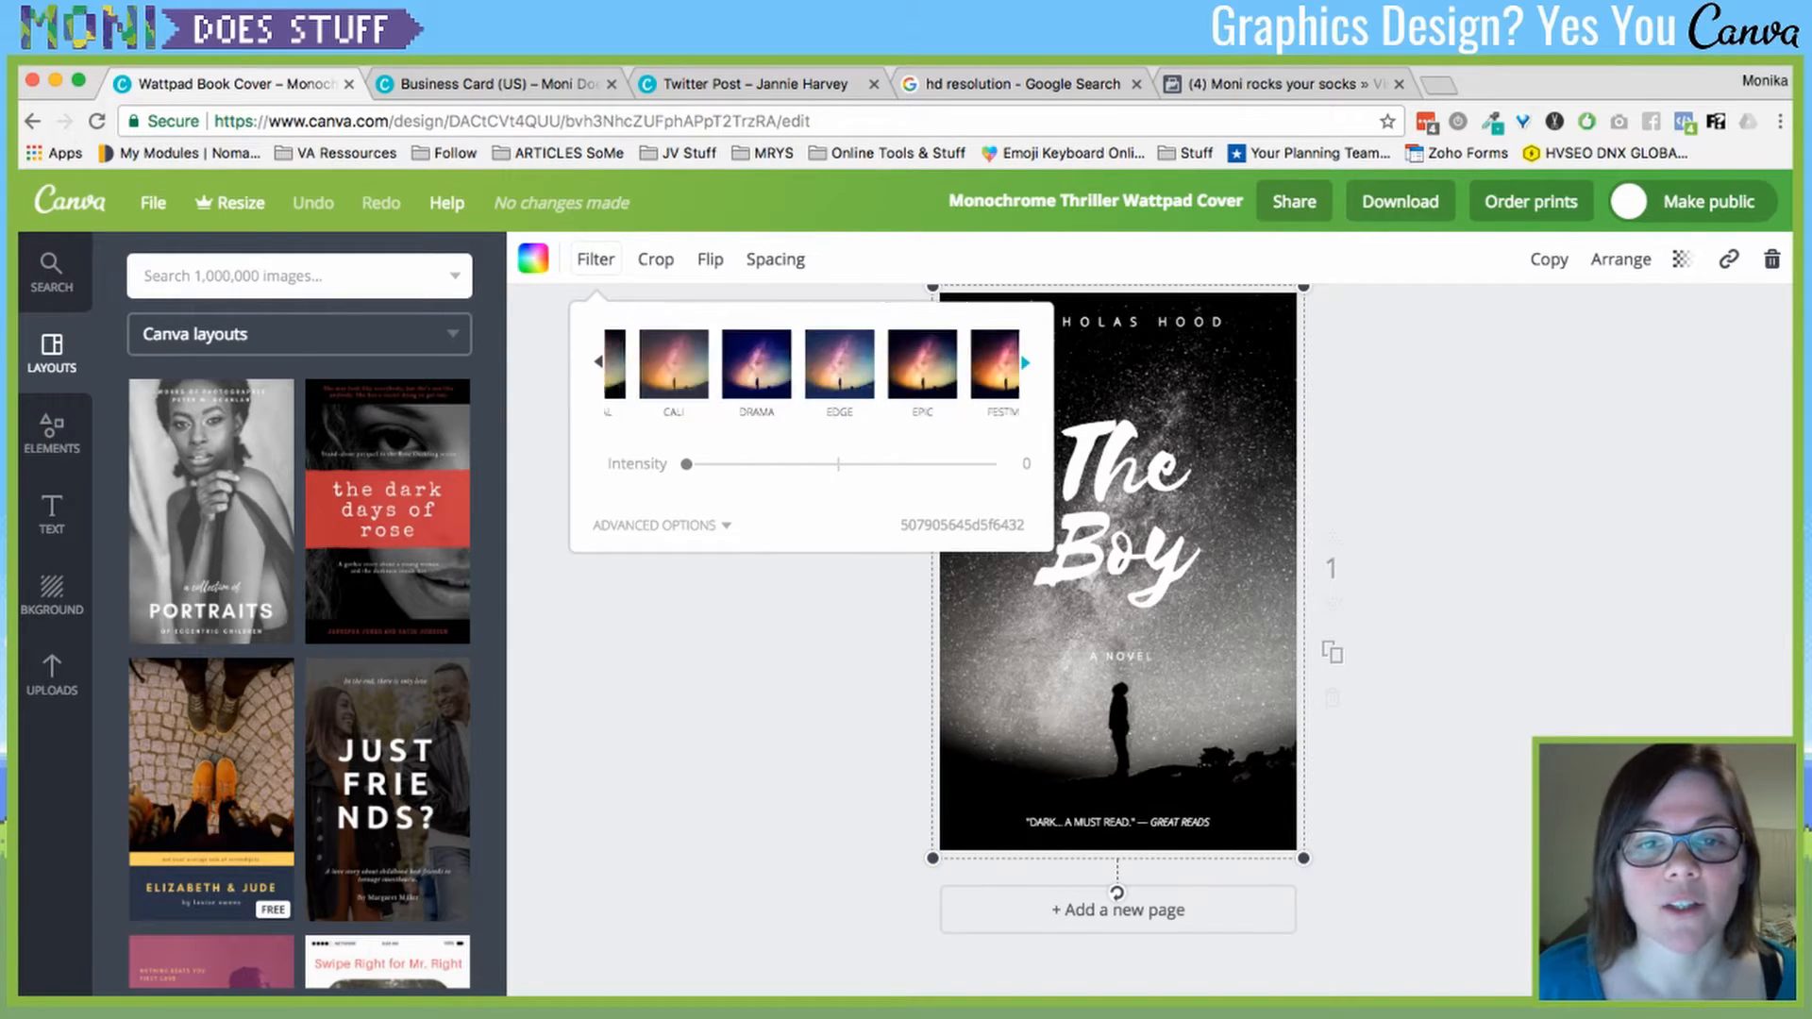
left_click(812, 363)
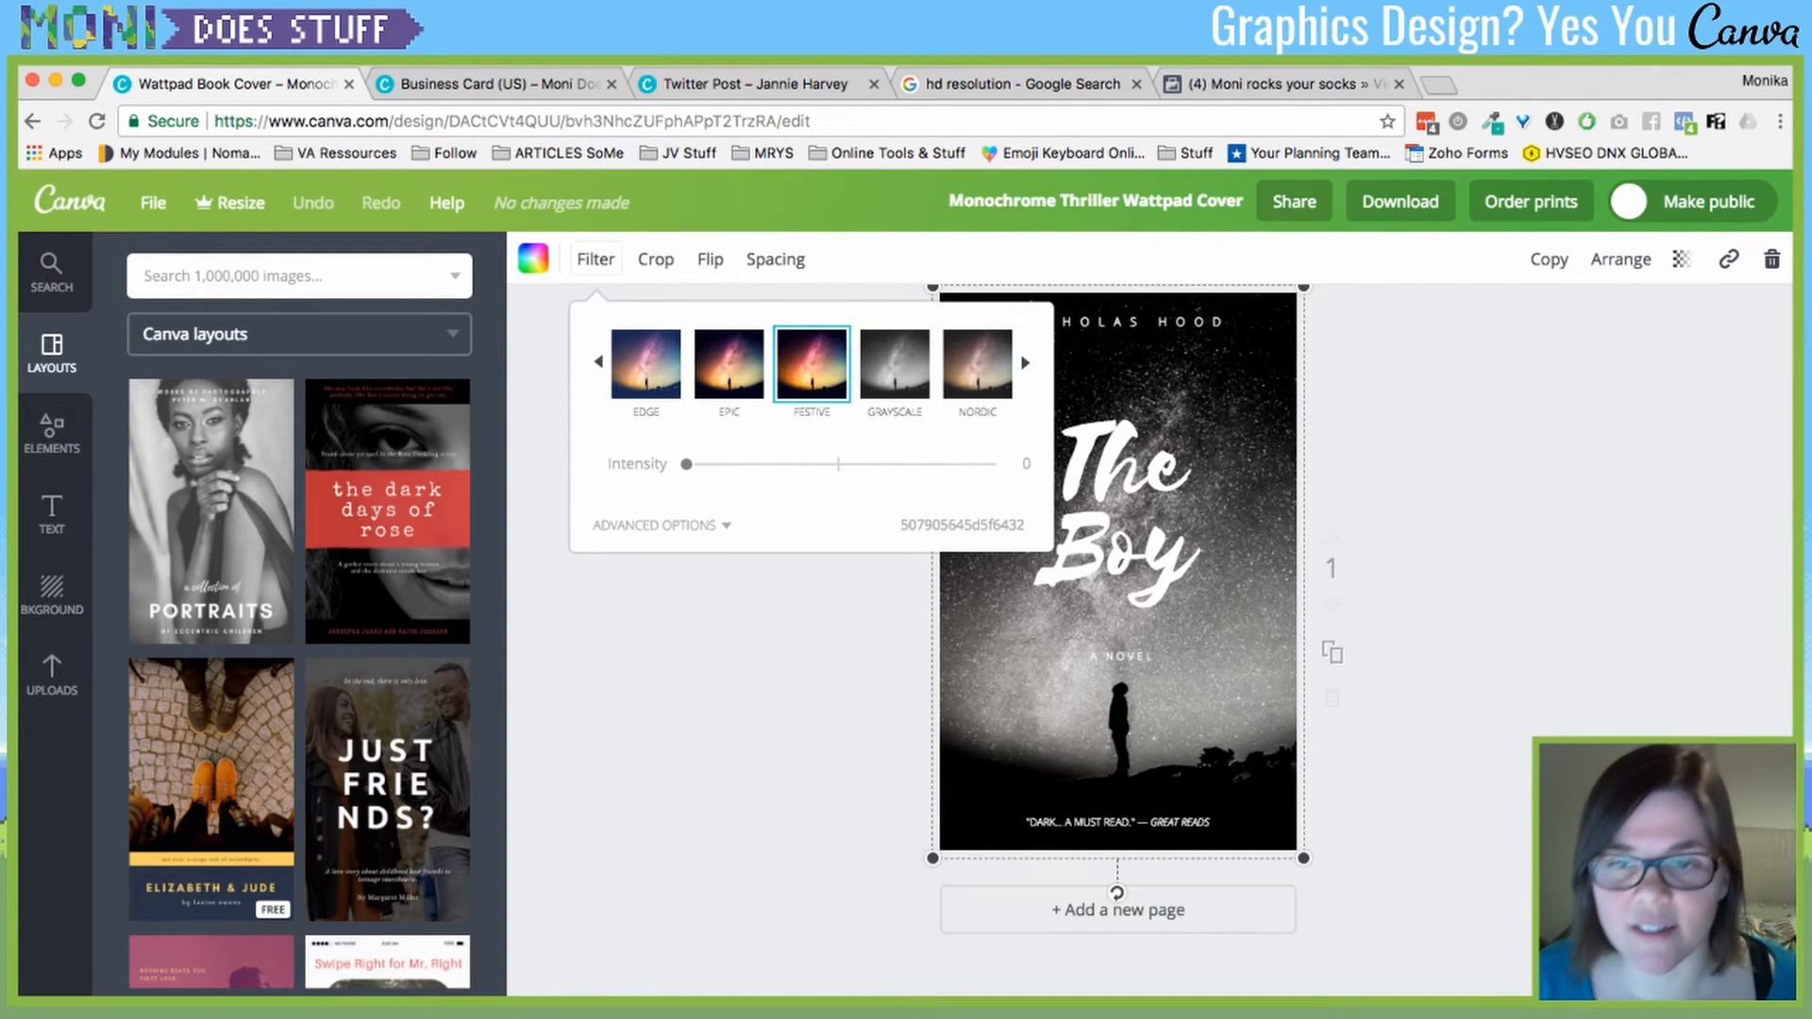
left_click(978, 363)
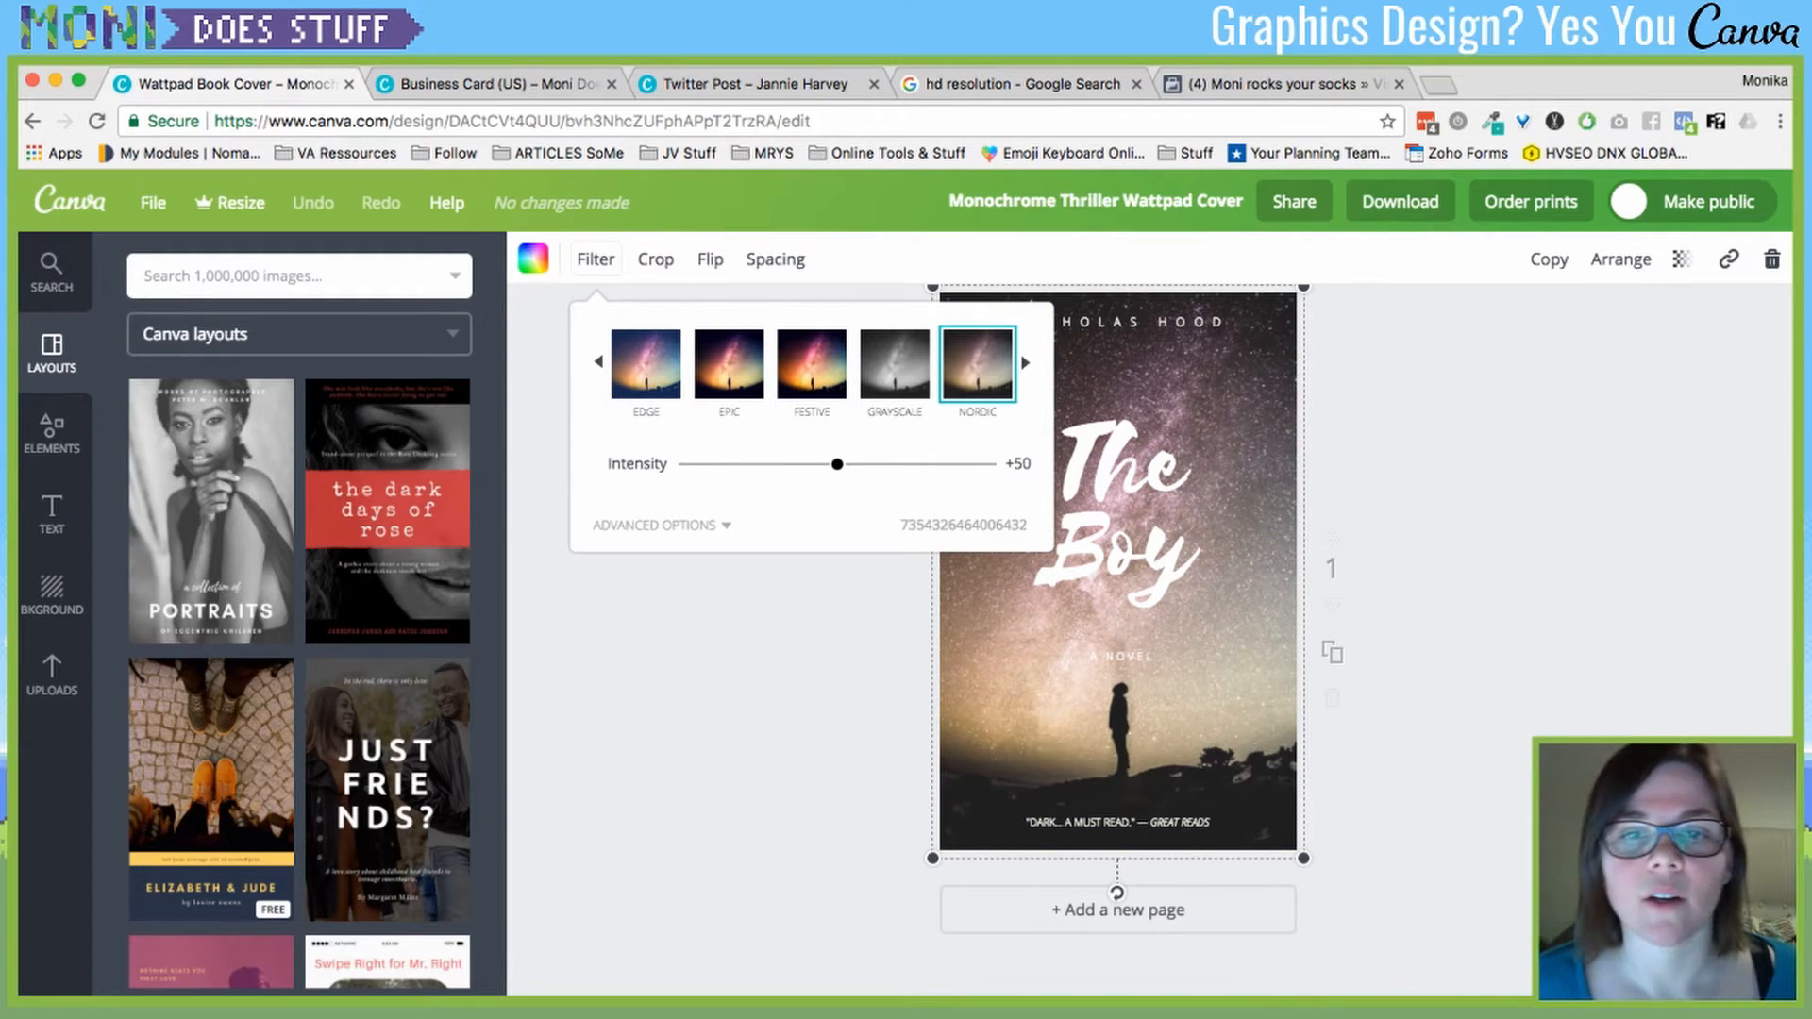
left_click(1026, 364)
left_click(812, 363)
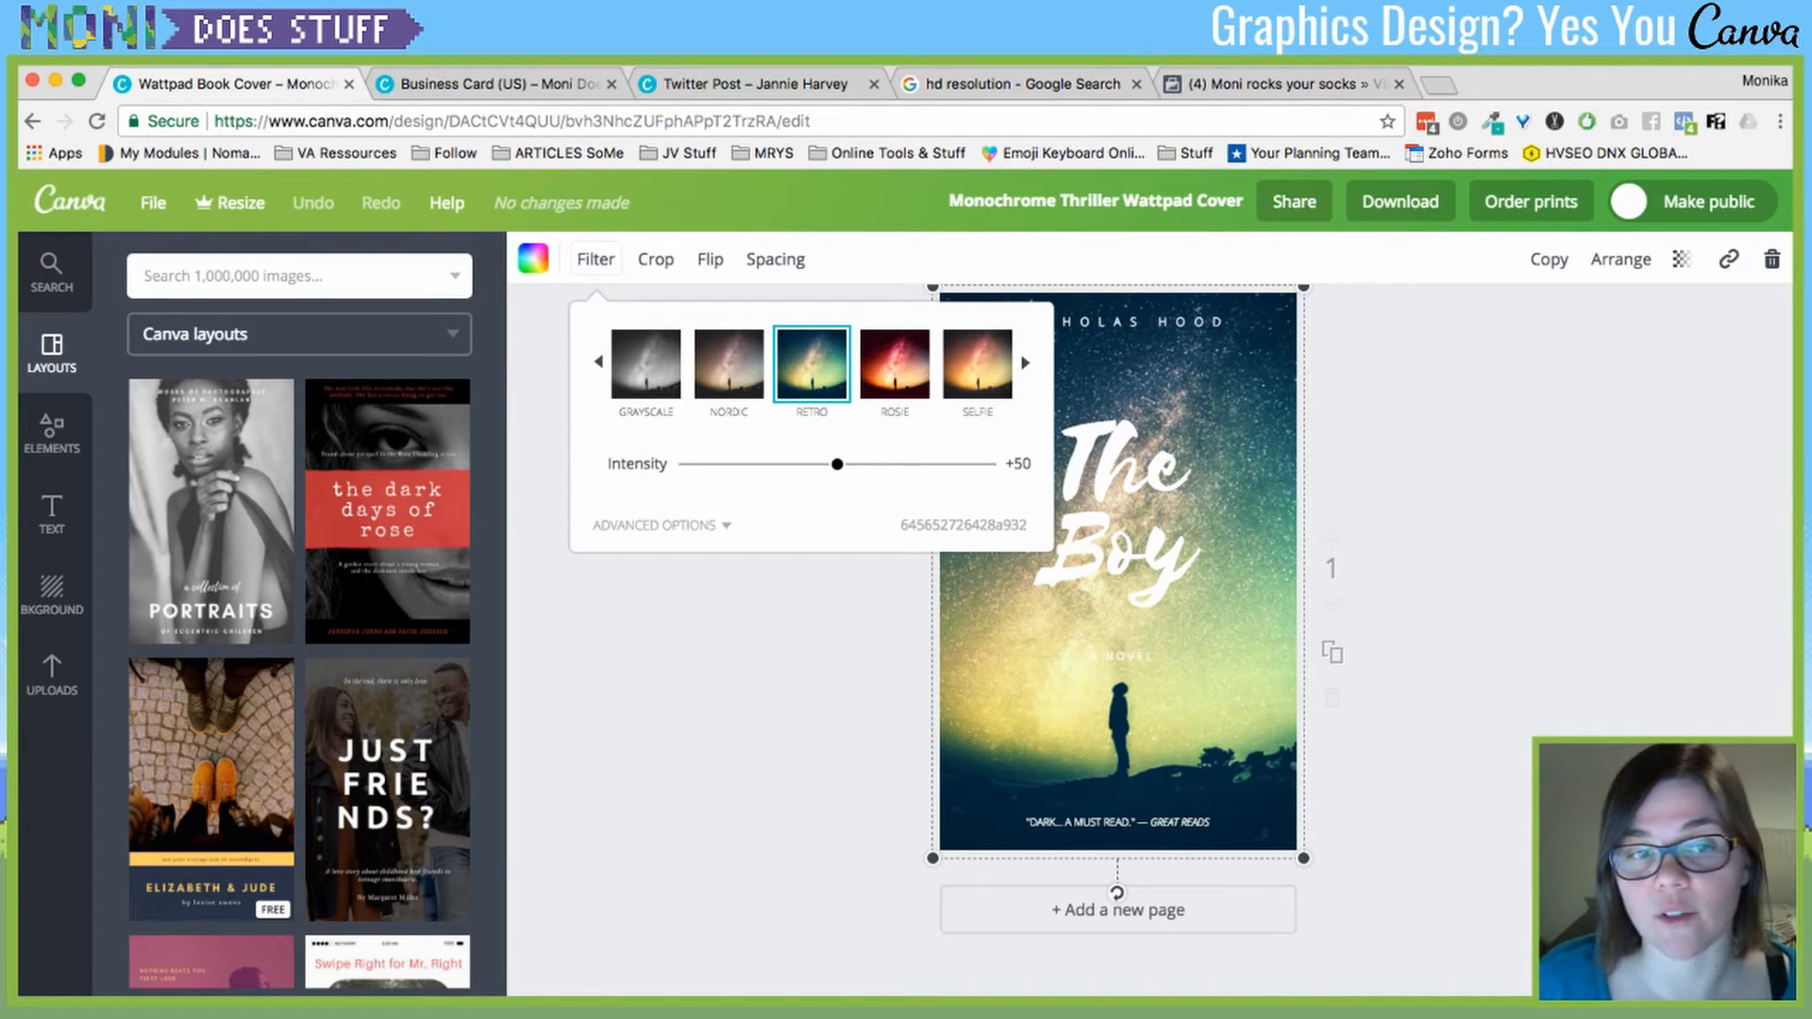
left_click(662, 526)
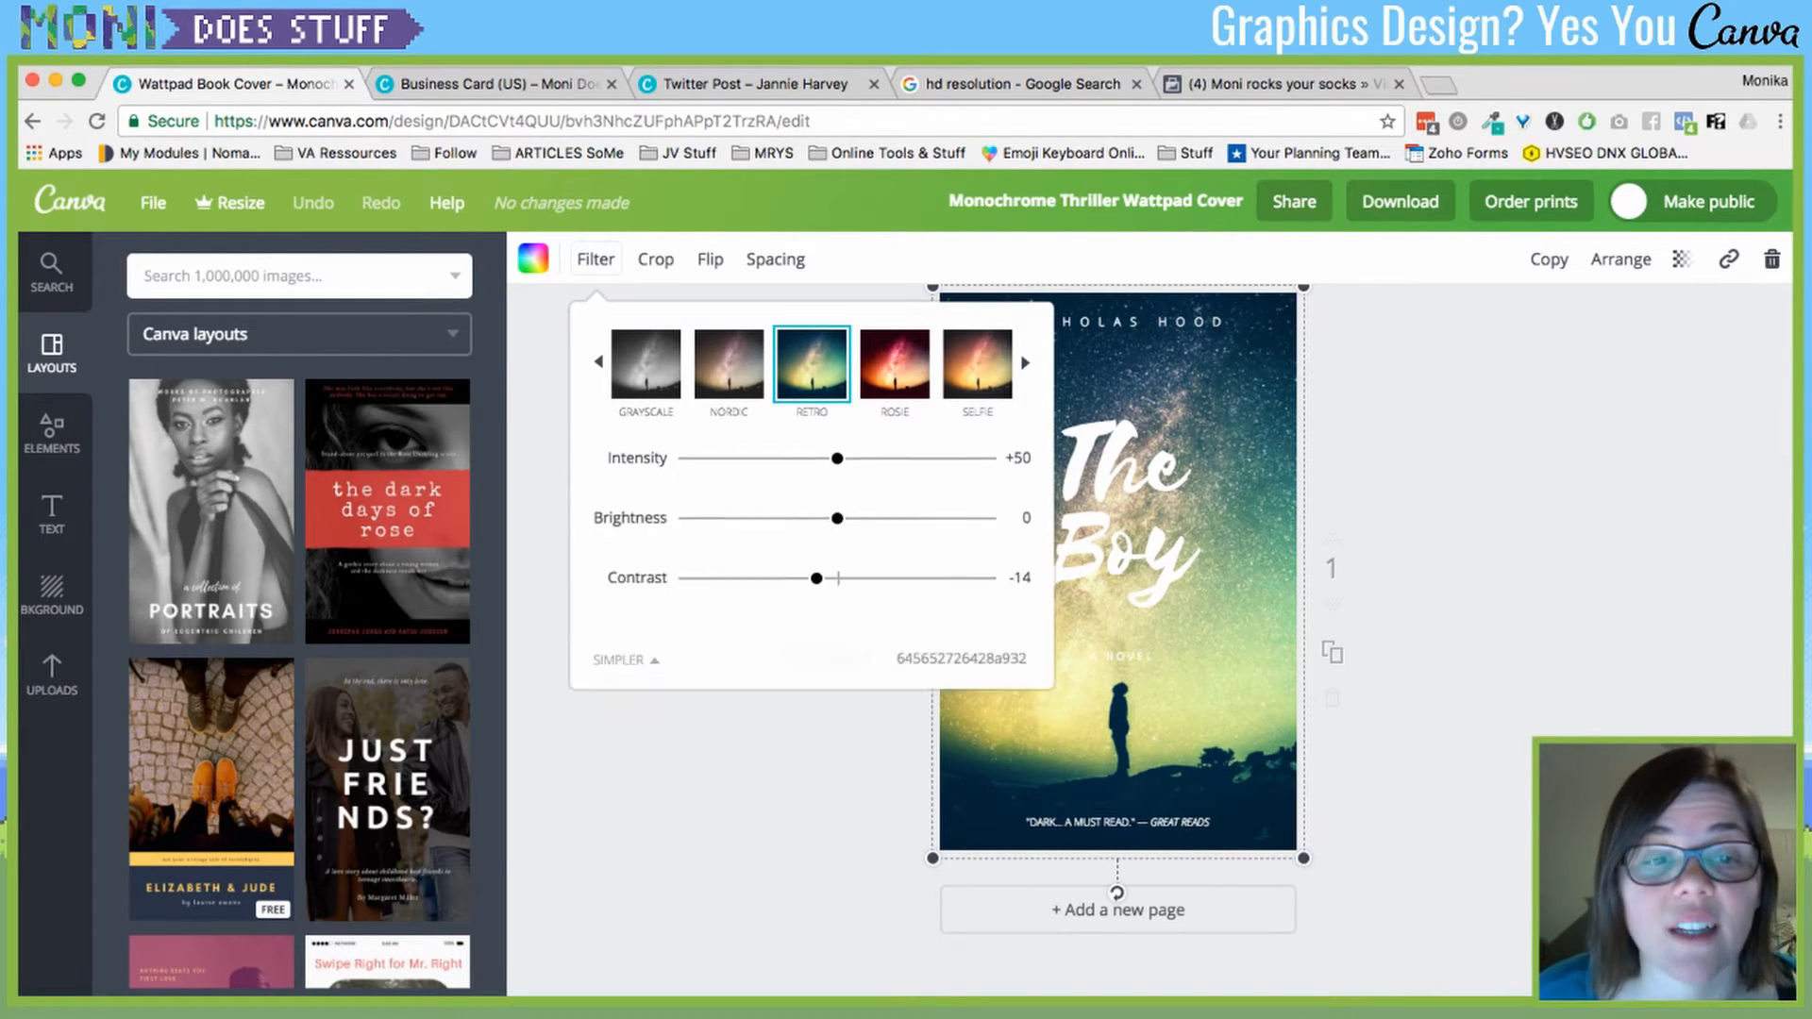
left_click_drag(837, 486, 835, 530)
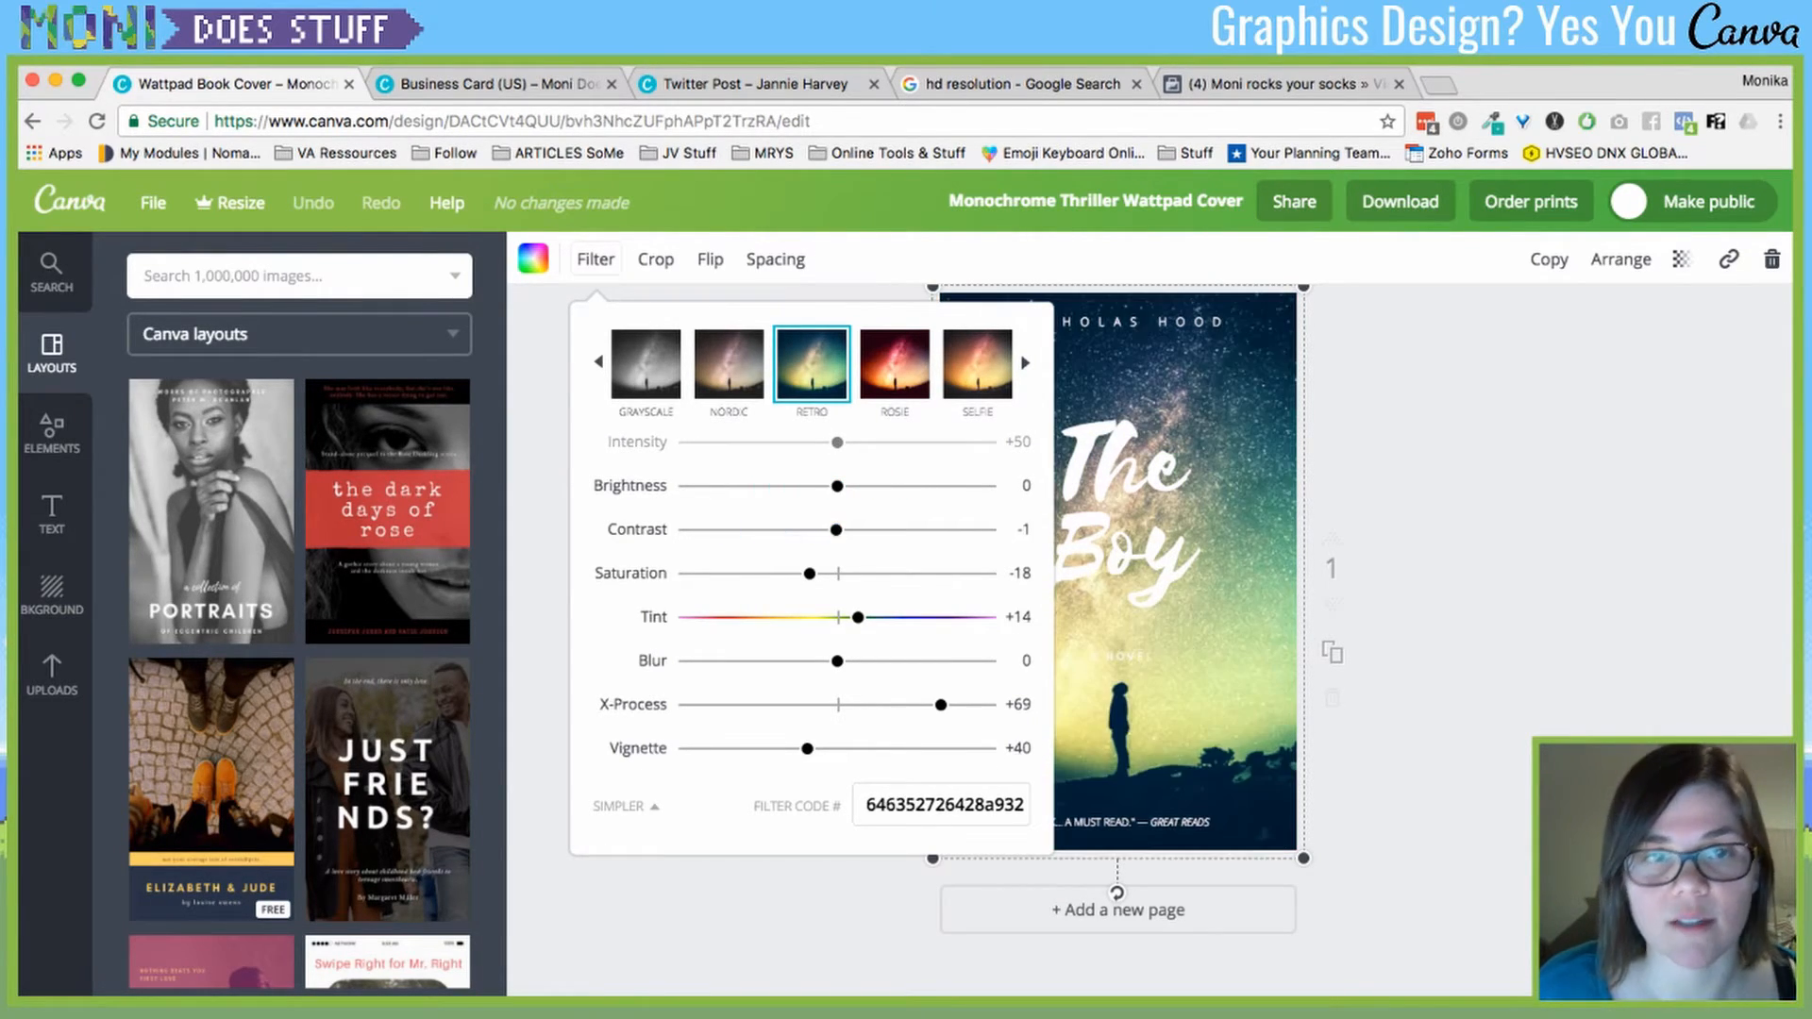
left_click(646, 365)
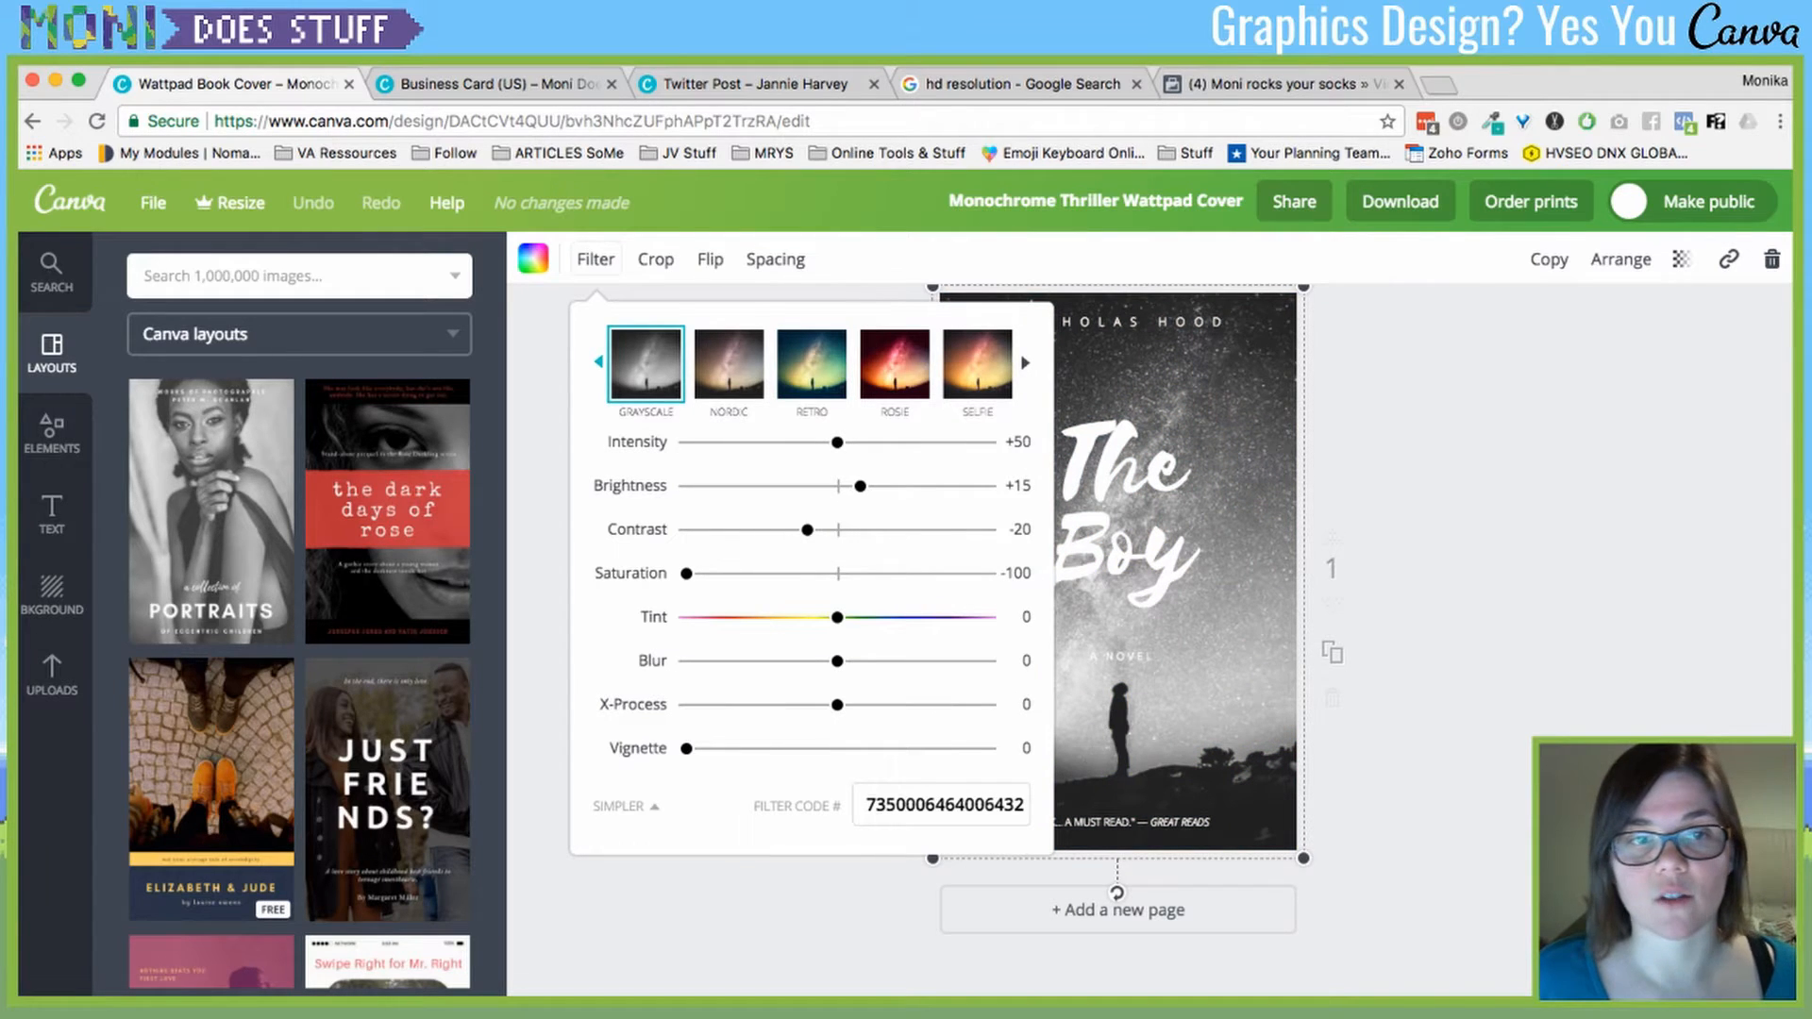
left_click(599, 363)
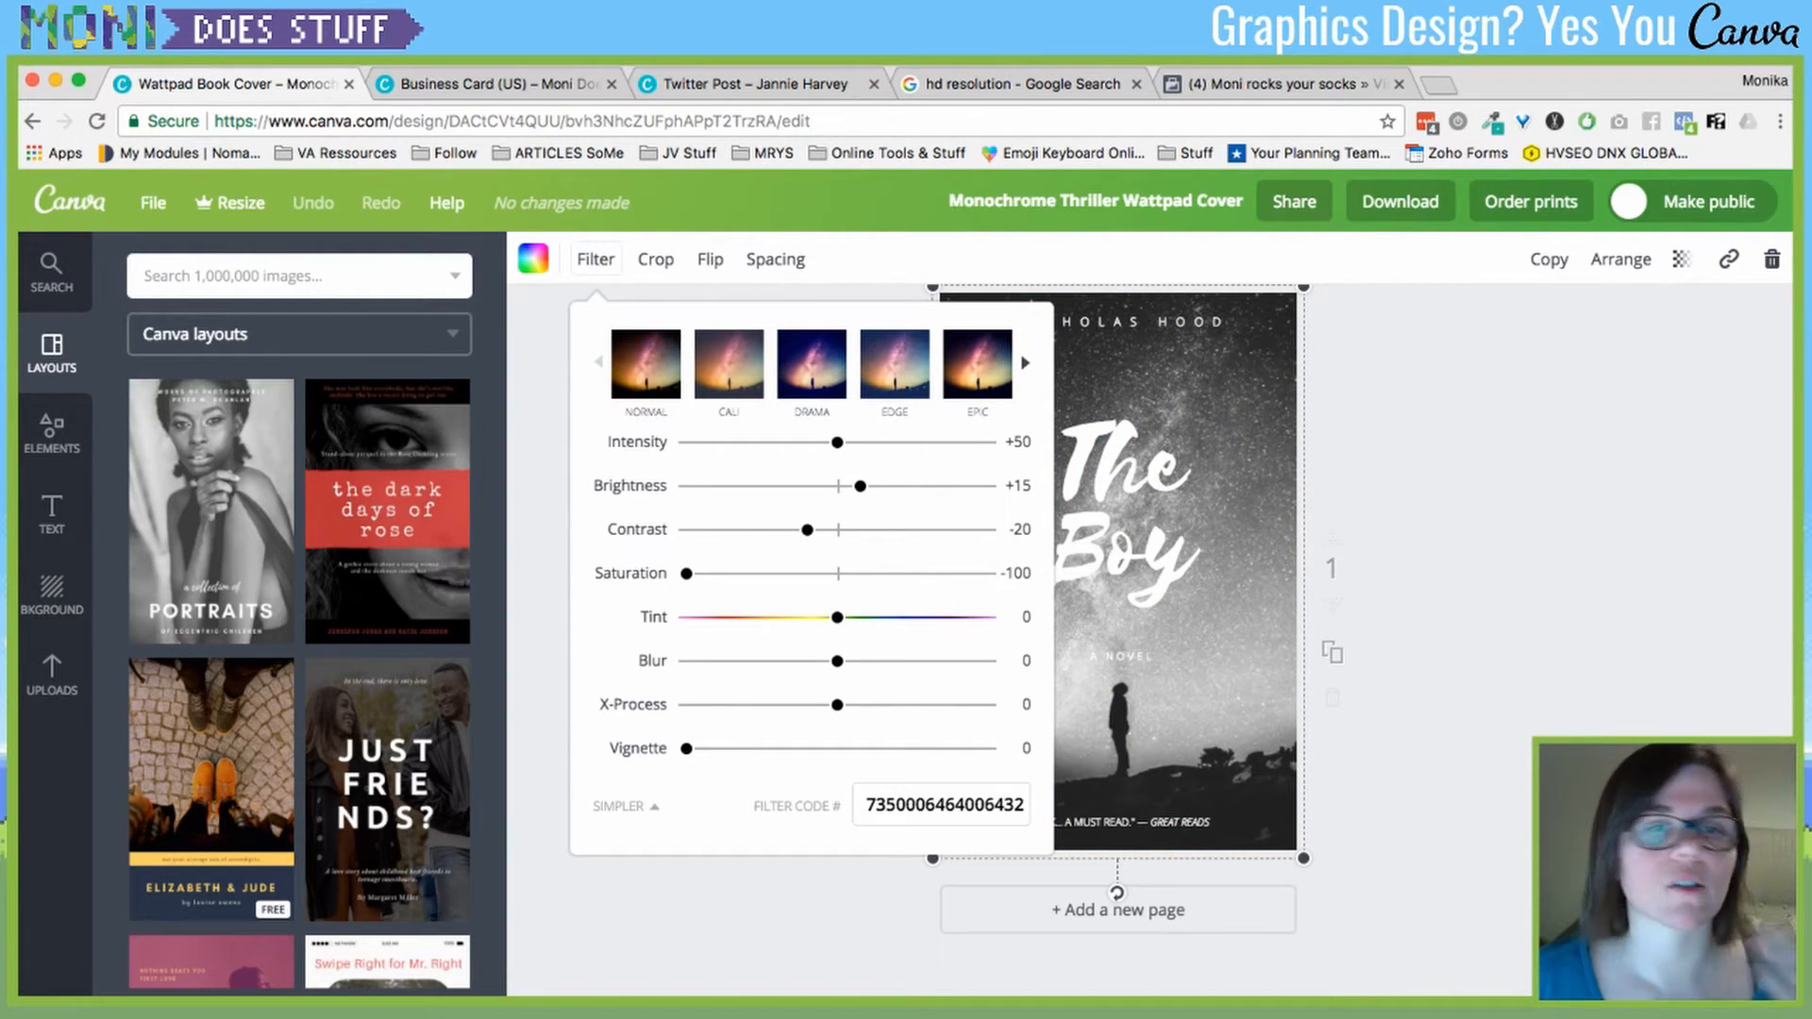
- Apply Drama with contrast -49, X-Process -53 and vignette +61, and copy the filter code
left_click(729, 365)
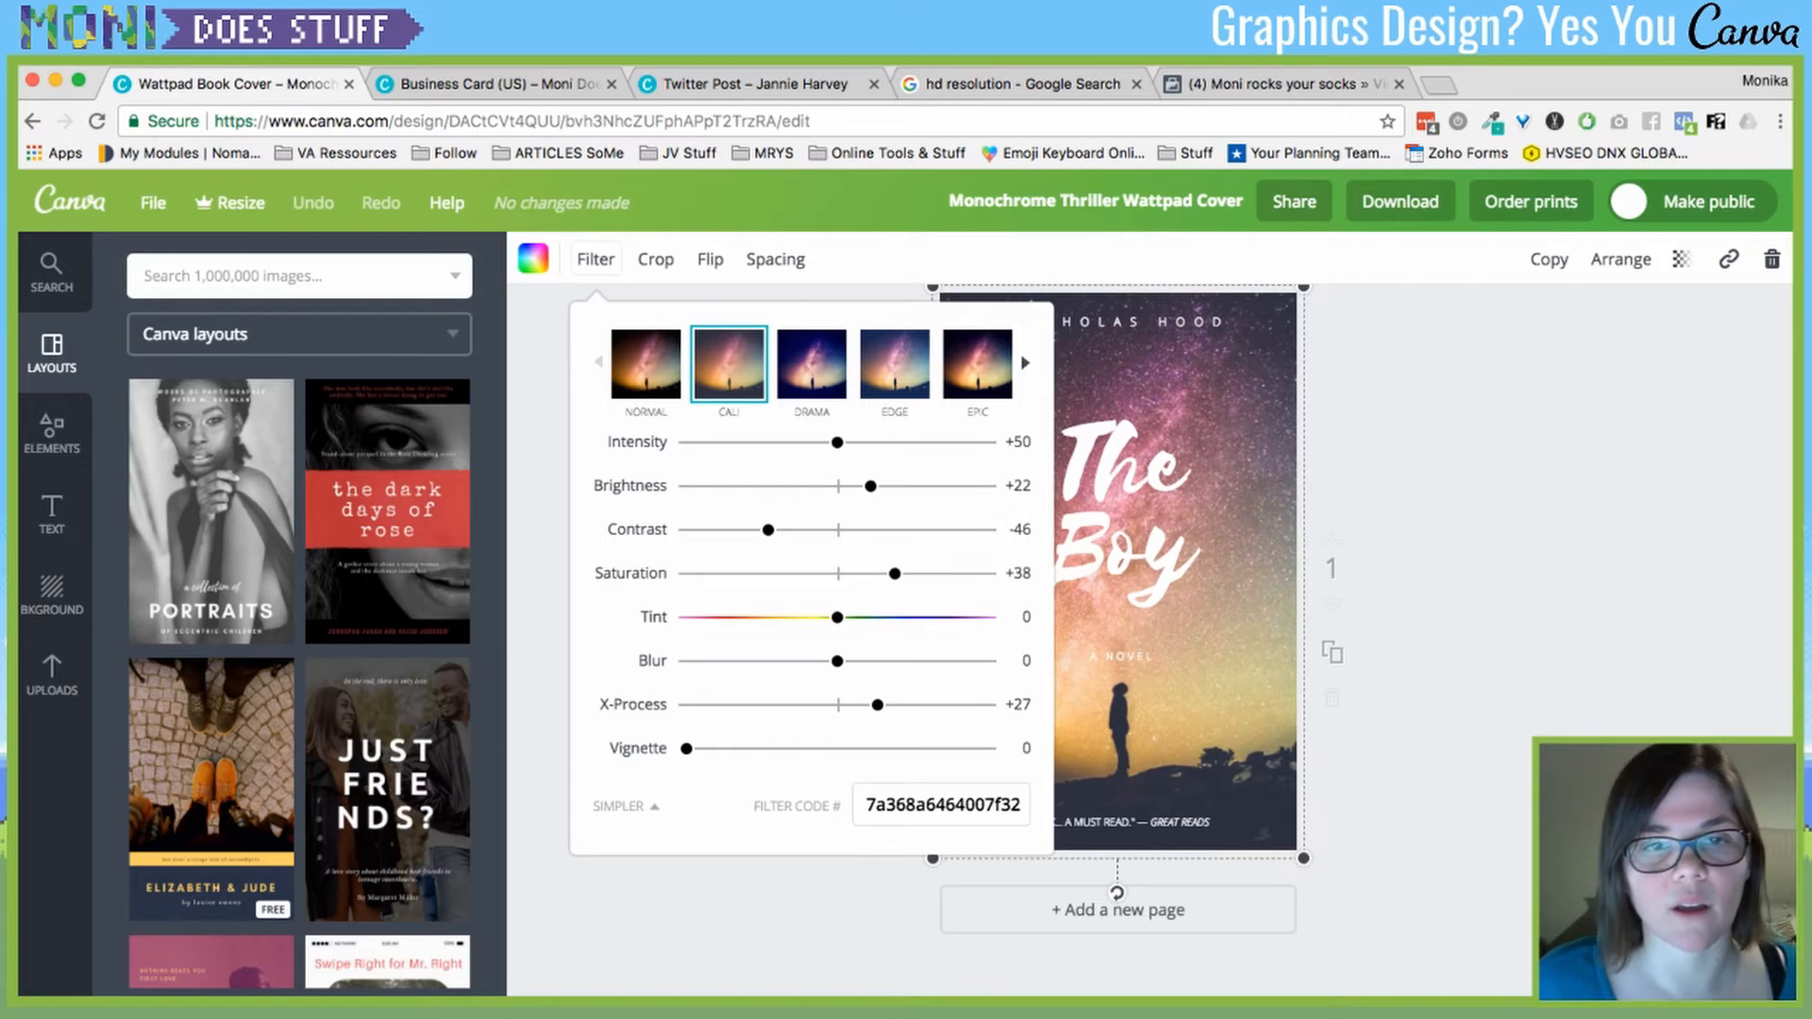
left_click(811, 364)
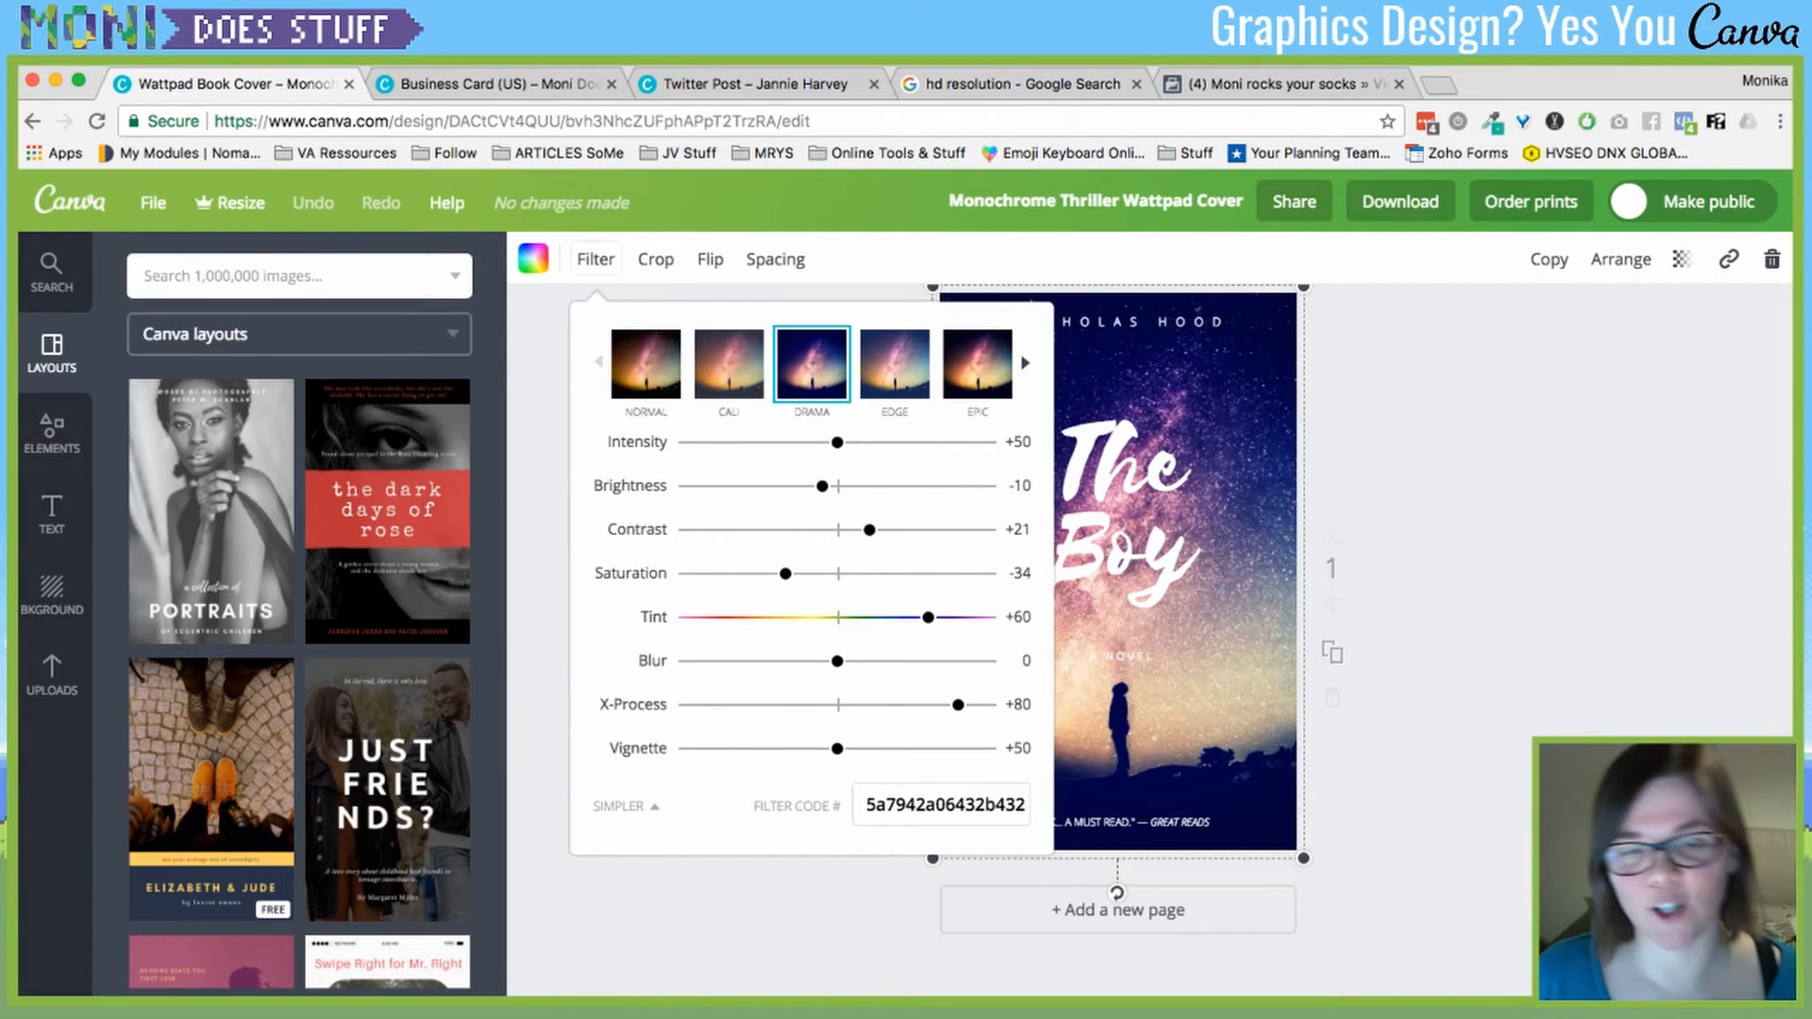
left_click(940, 805)
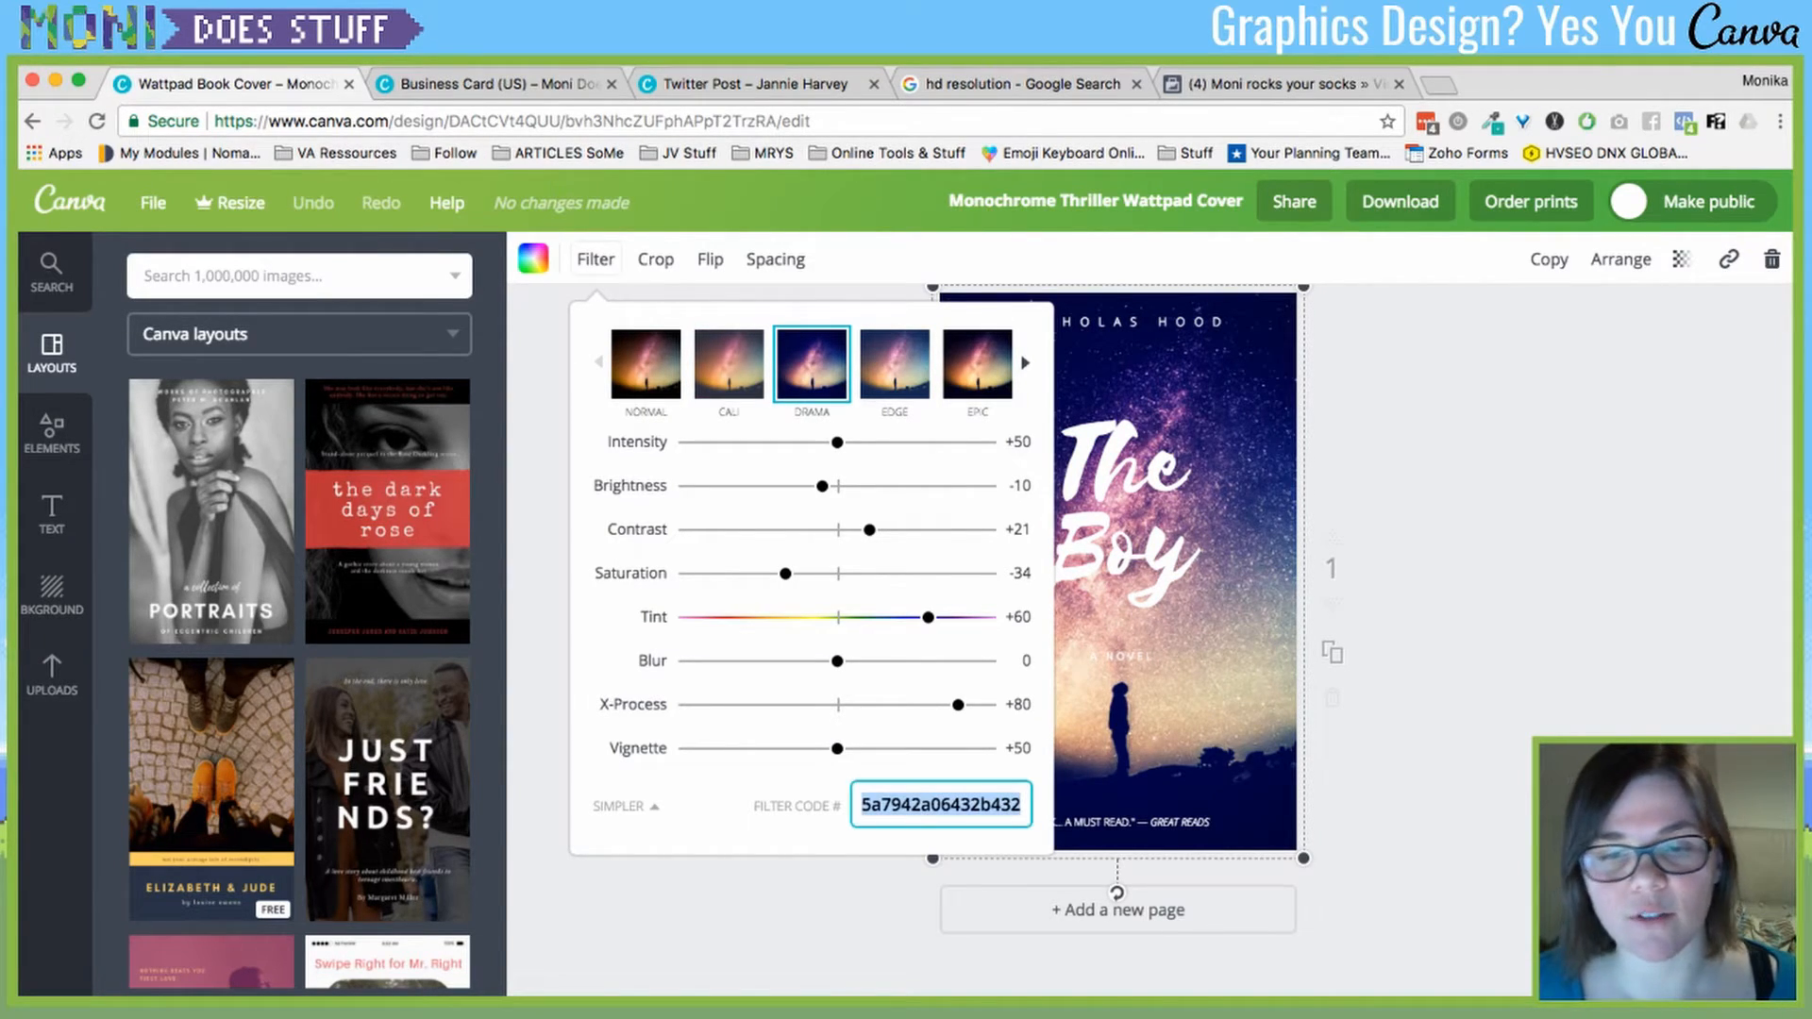
left_click_drag(869, 529, 837, 573)
left_click_drag(958, 661, 758, 661)
left_click_drag(837, 704, 870, 704)
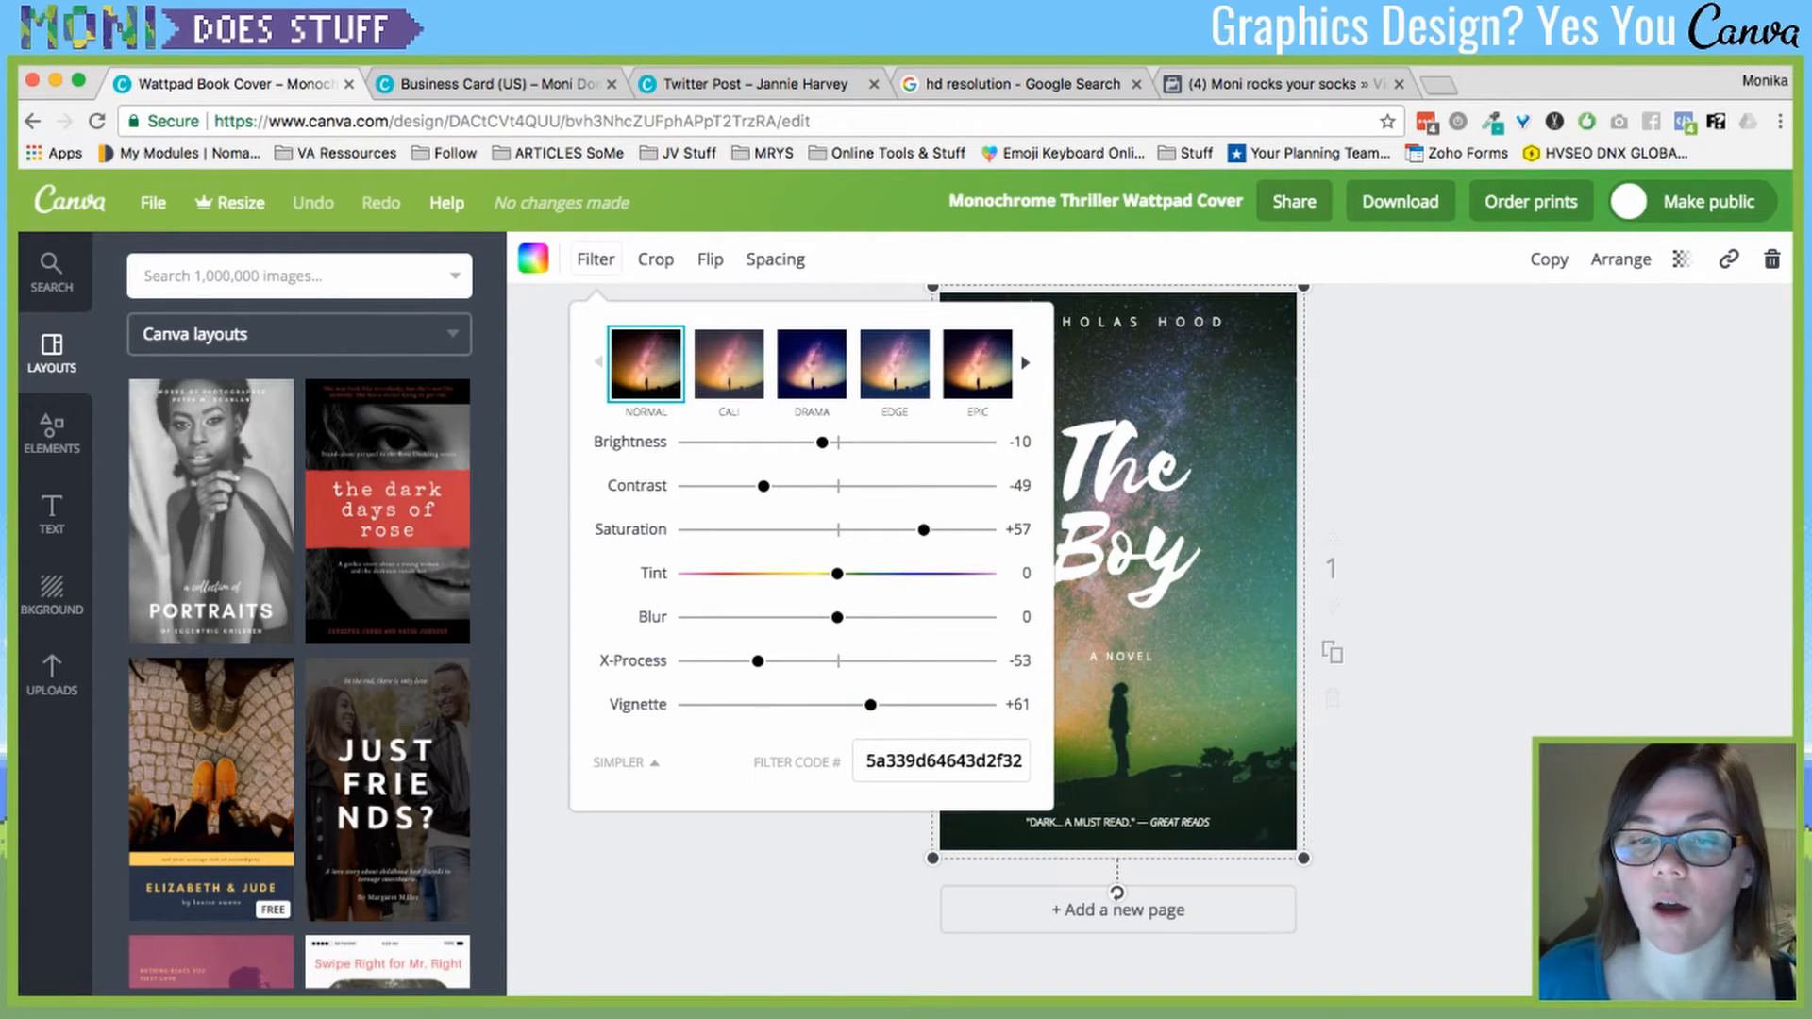
left_click(941, 760)
key("super+c")
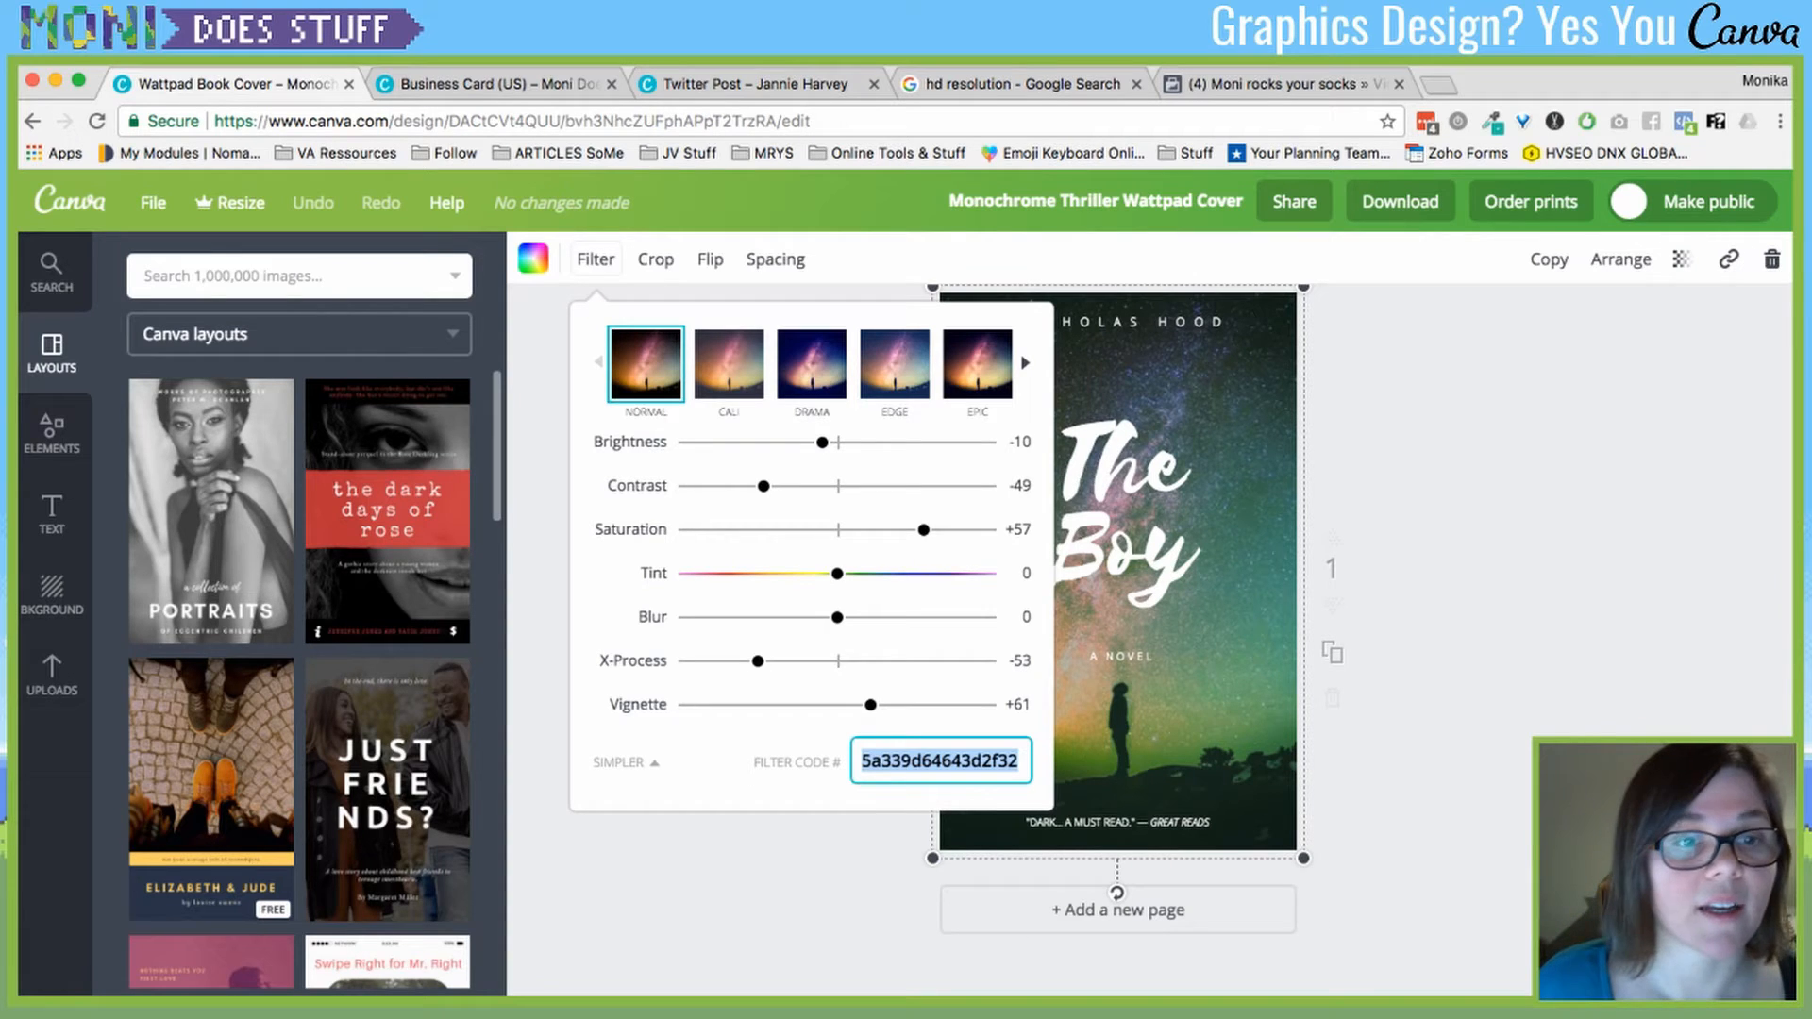
left_click(52, 673)
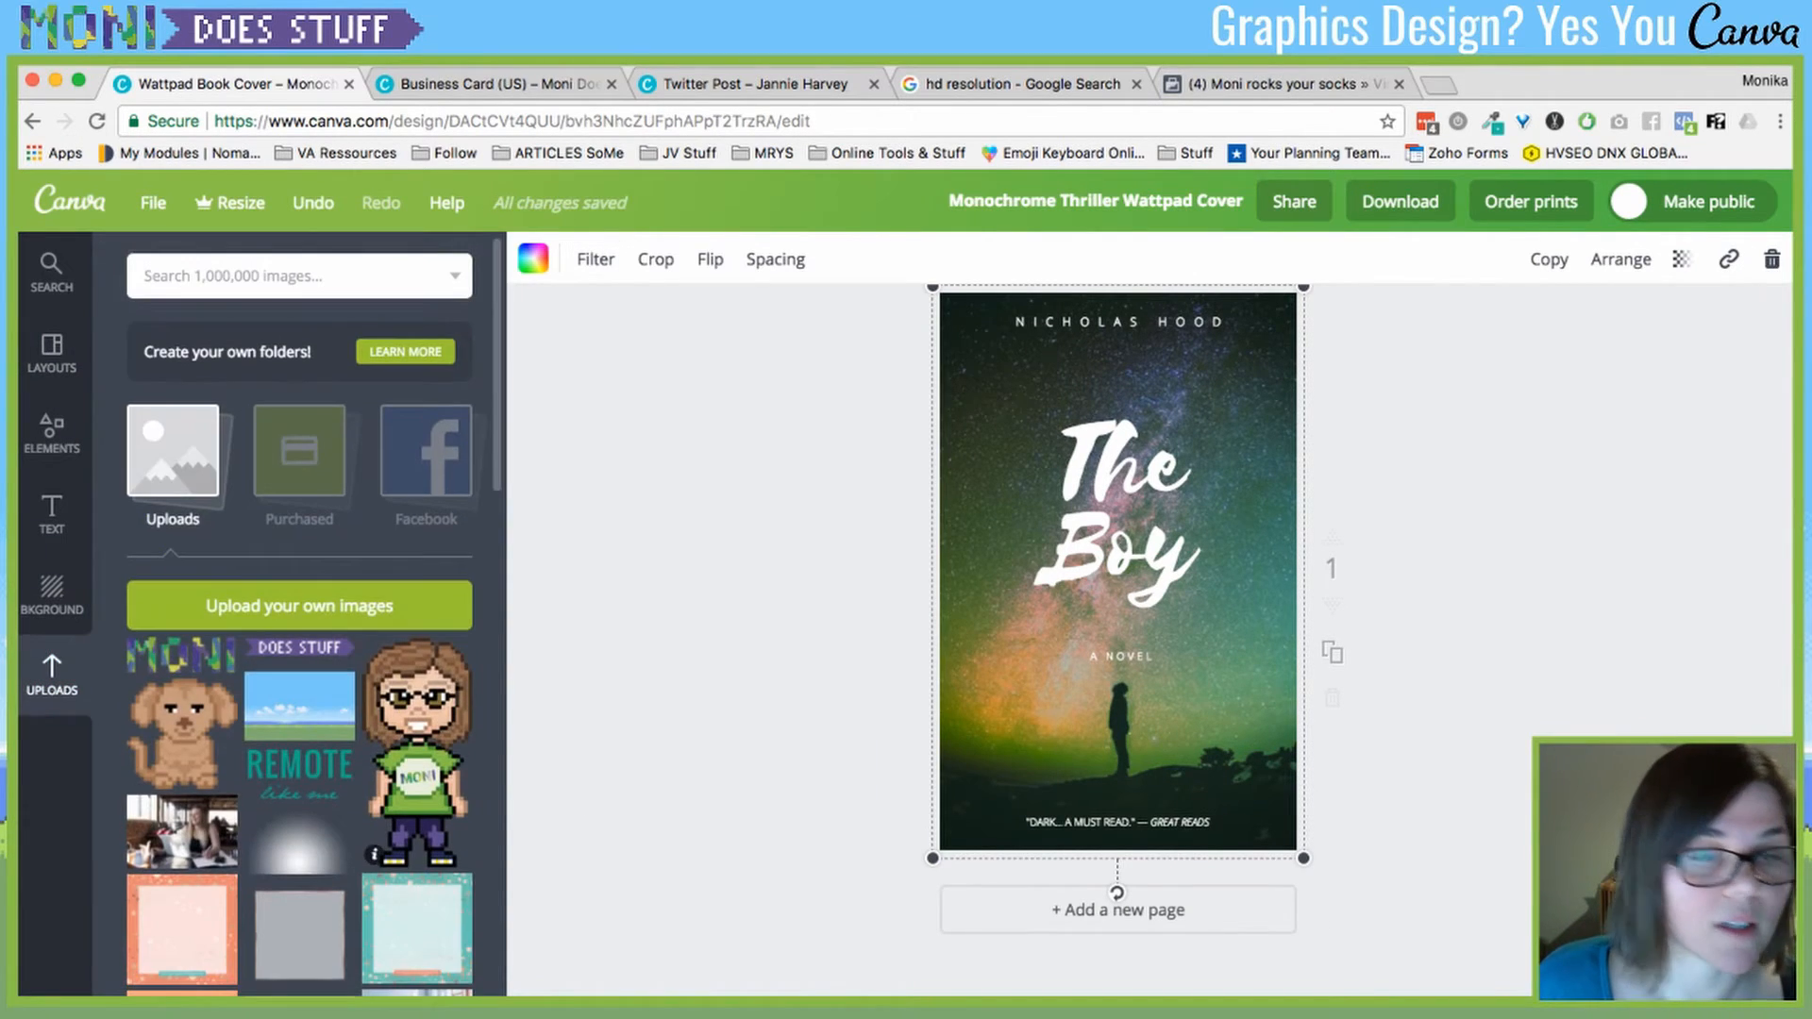
- Make the dog-in-leaves upload fill the cover background
scroll(299, 642, "down", 10)
scroll(260, 763, "down", 5)
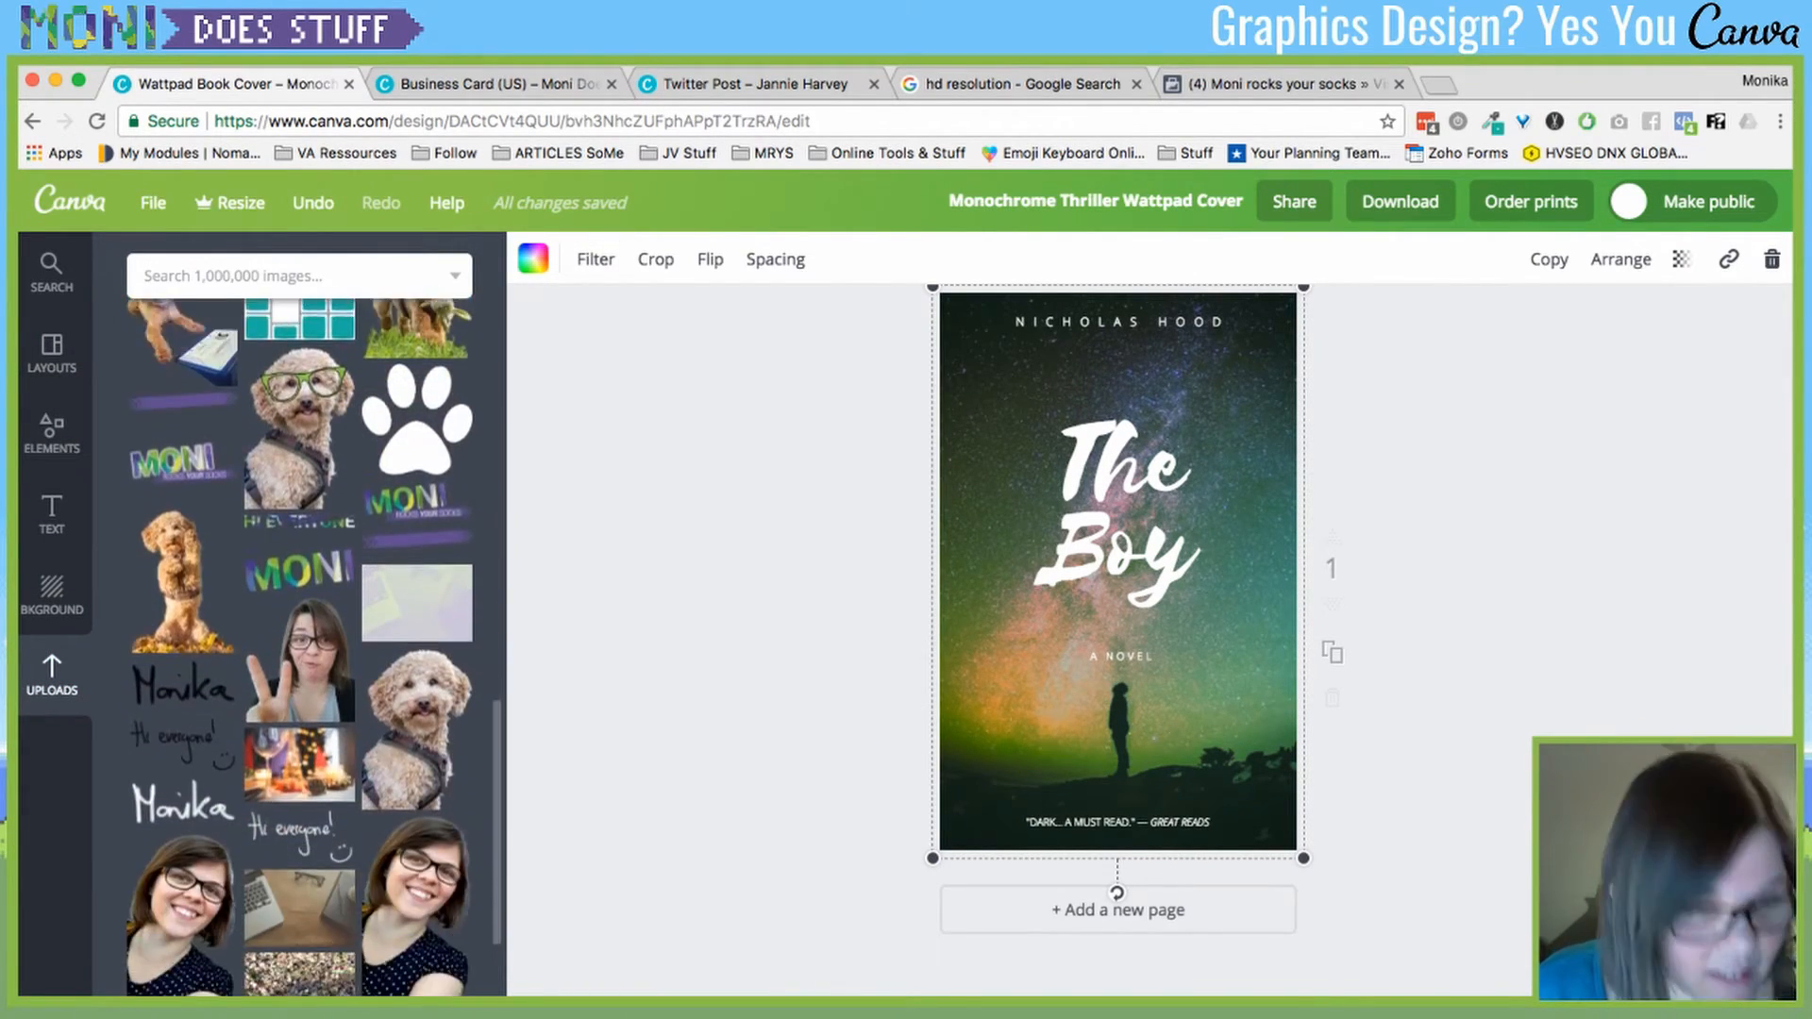
left_click(258, 918)
left_click_drag(1117, 570, 1106, 542)
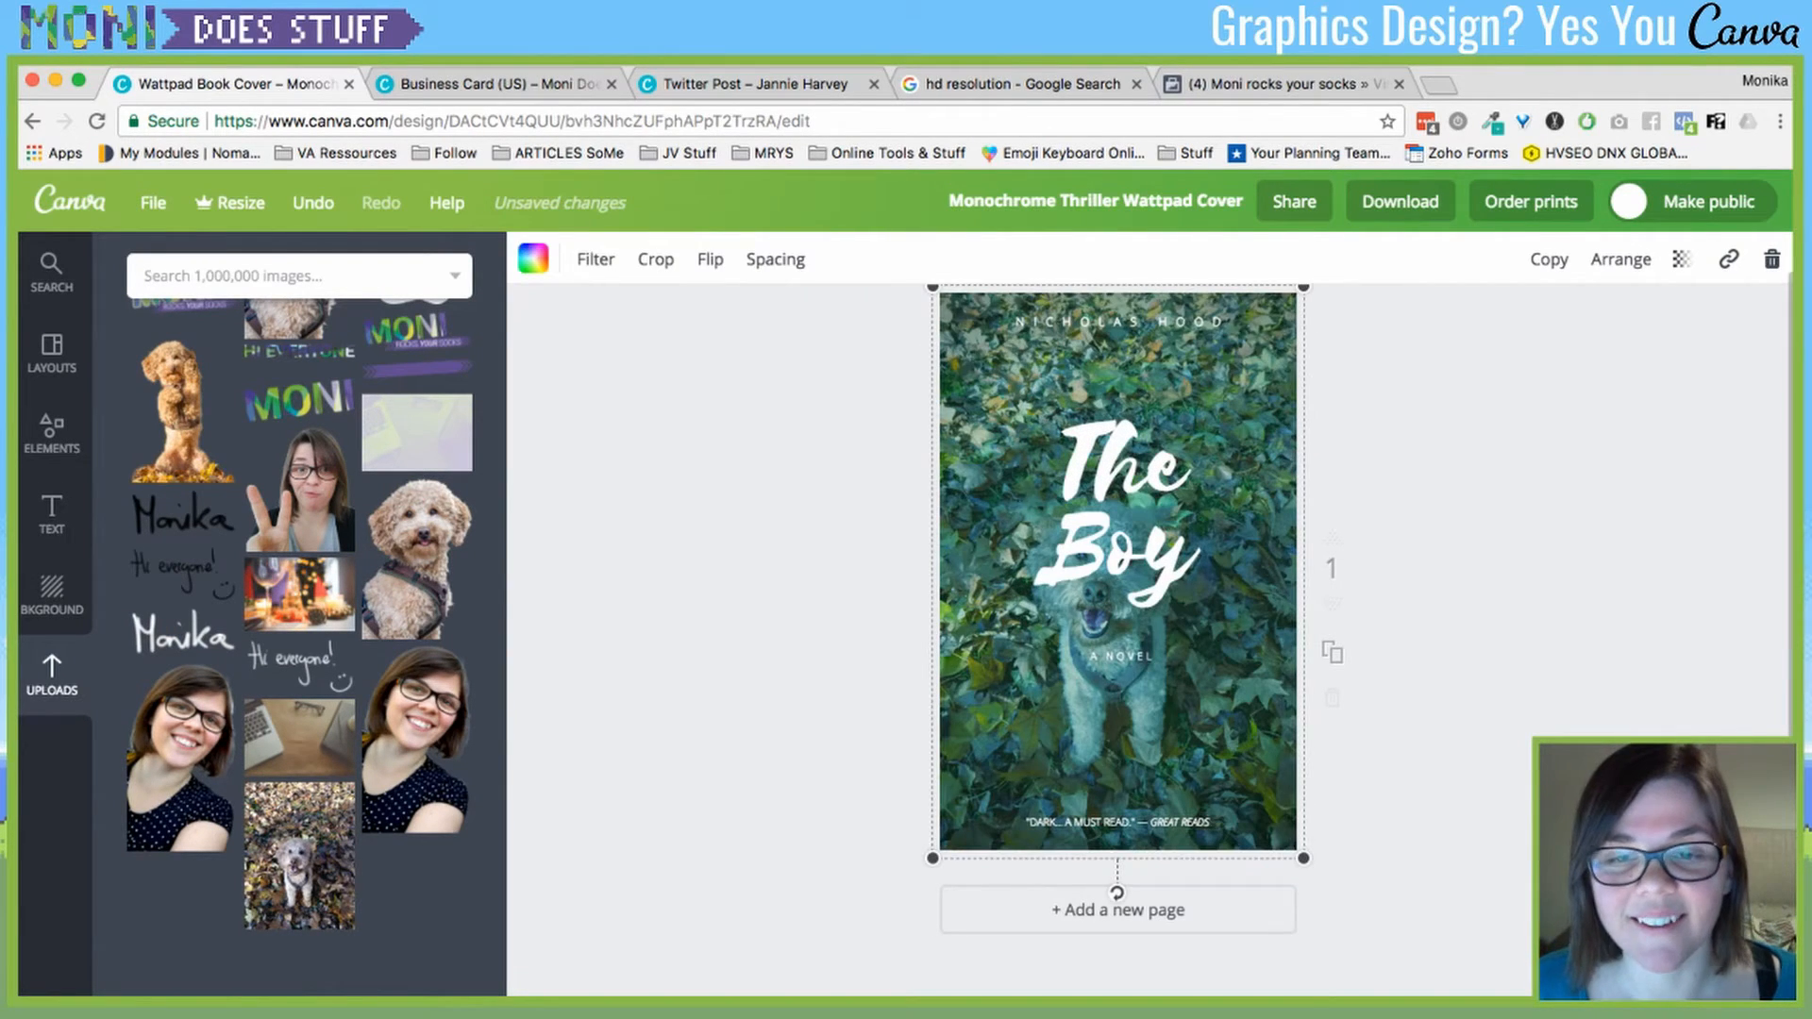
- Paste the saved filter code, switch the dog photo to Edge, and shift the title up-right
left_click(595, 258)
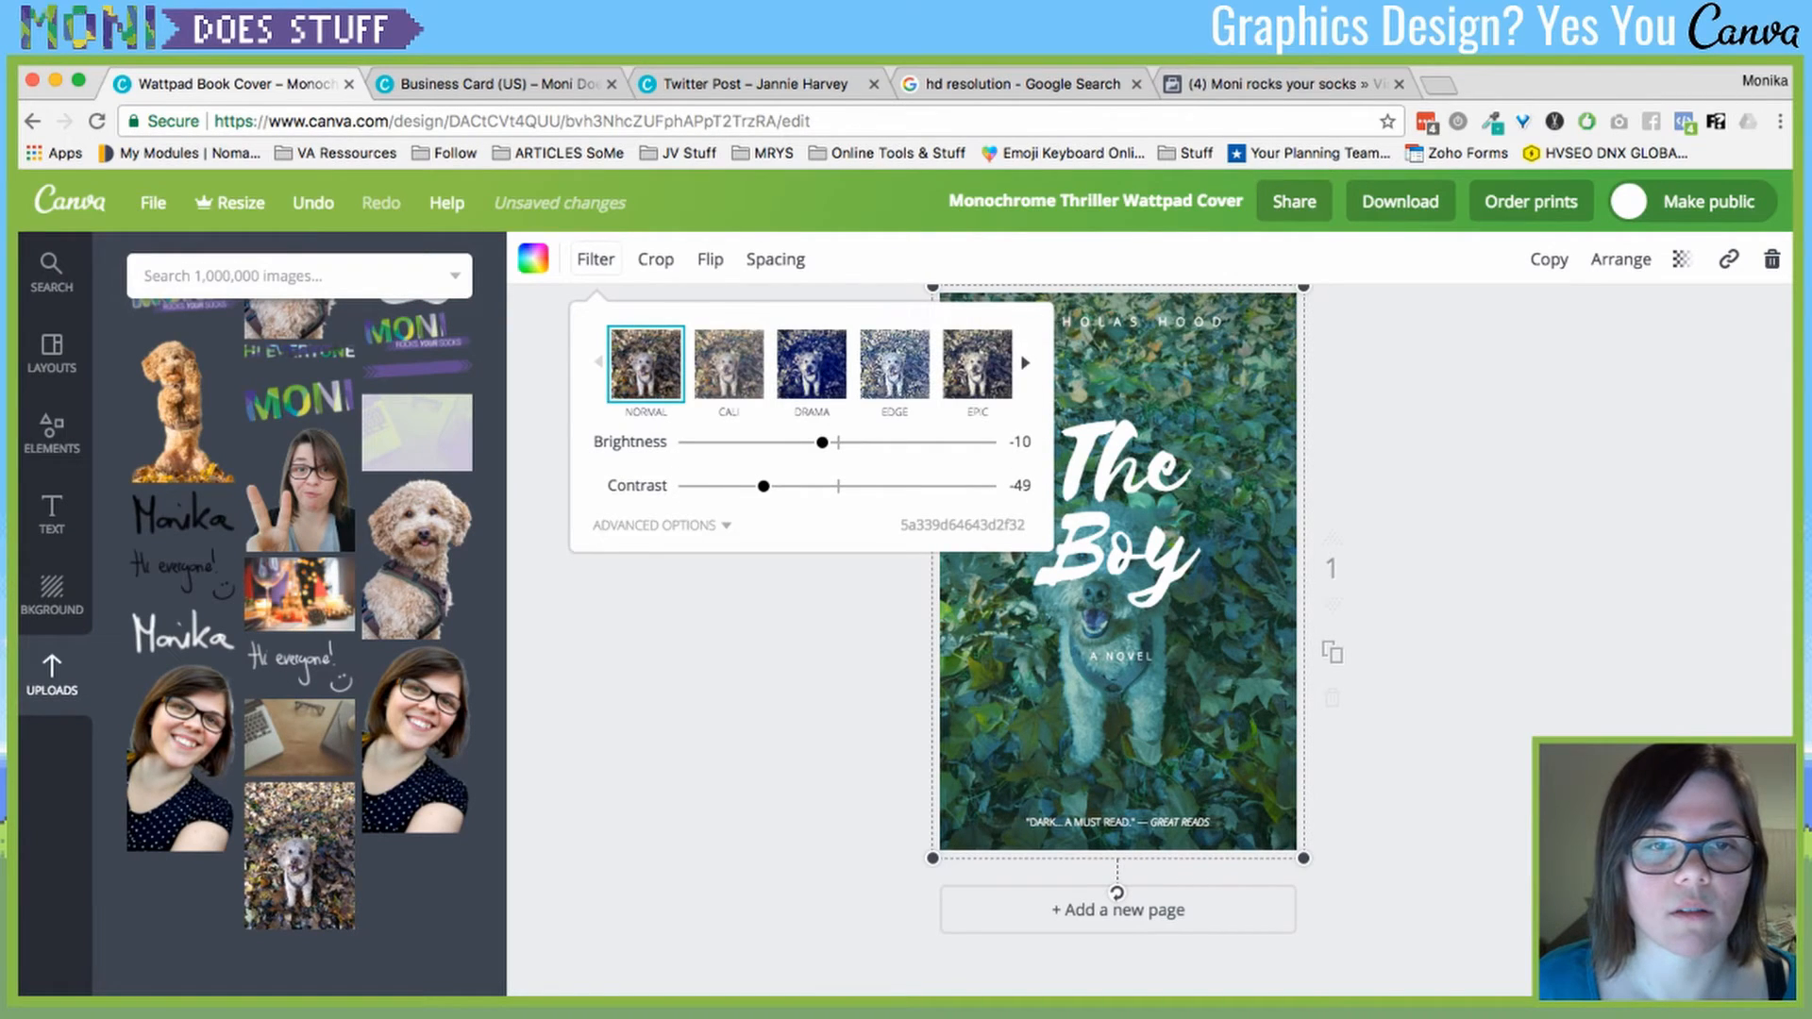
left_click(729, 365)
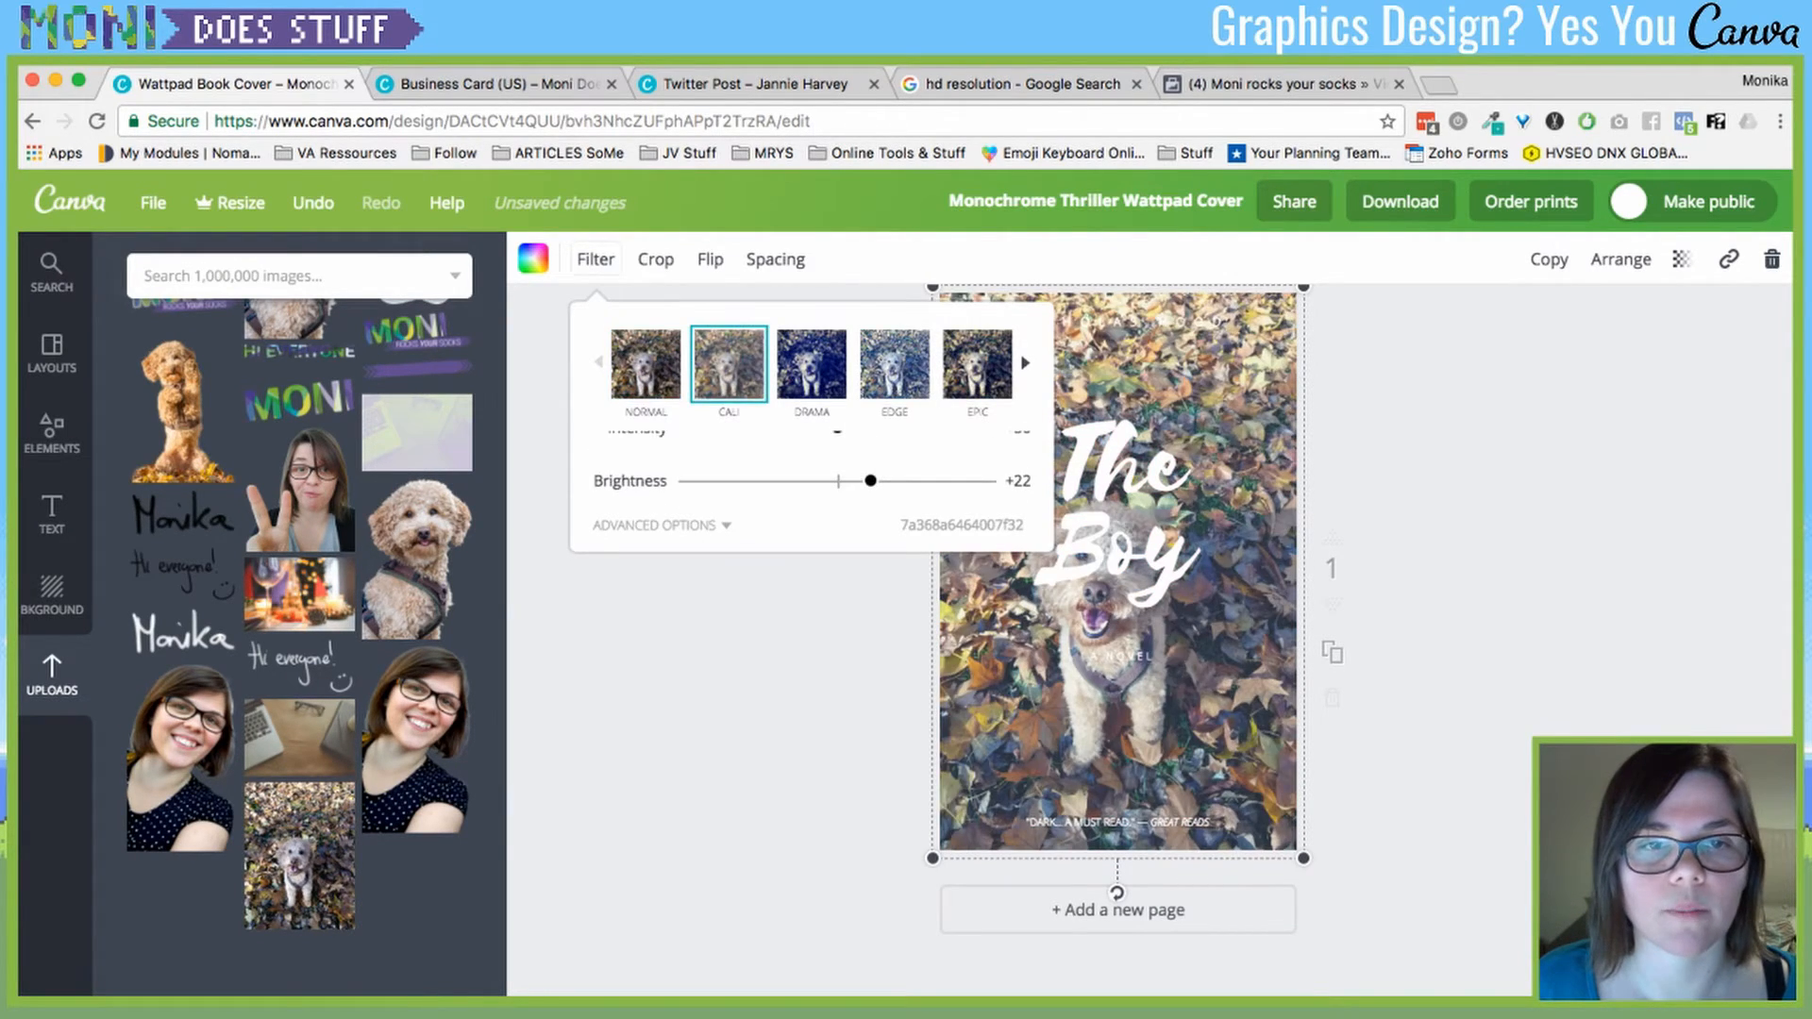
left_click(645, 364)
double_click(963, 525)
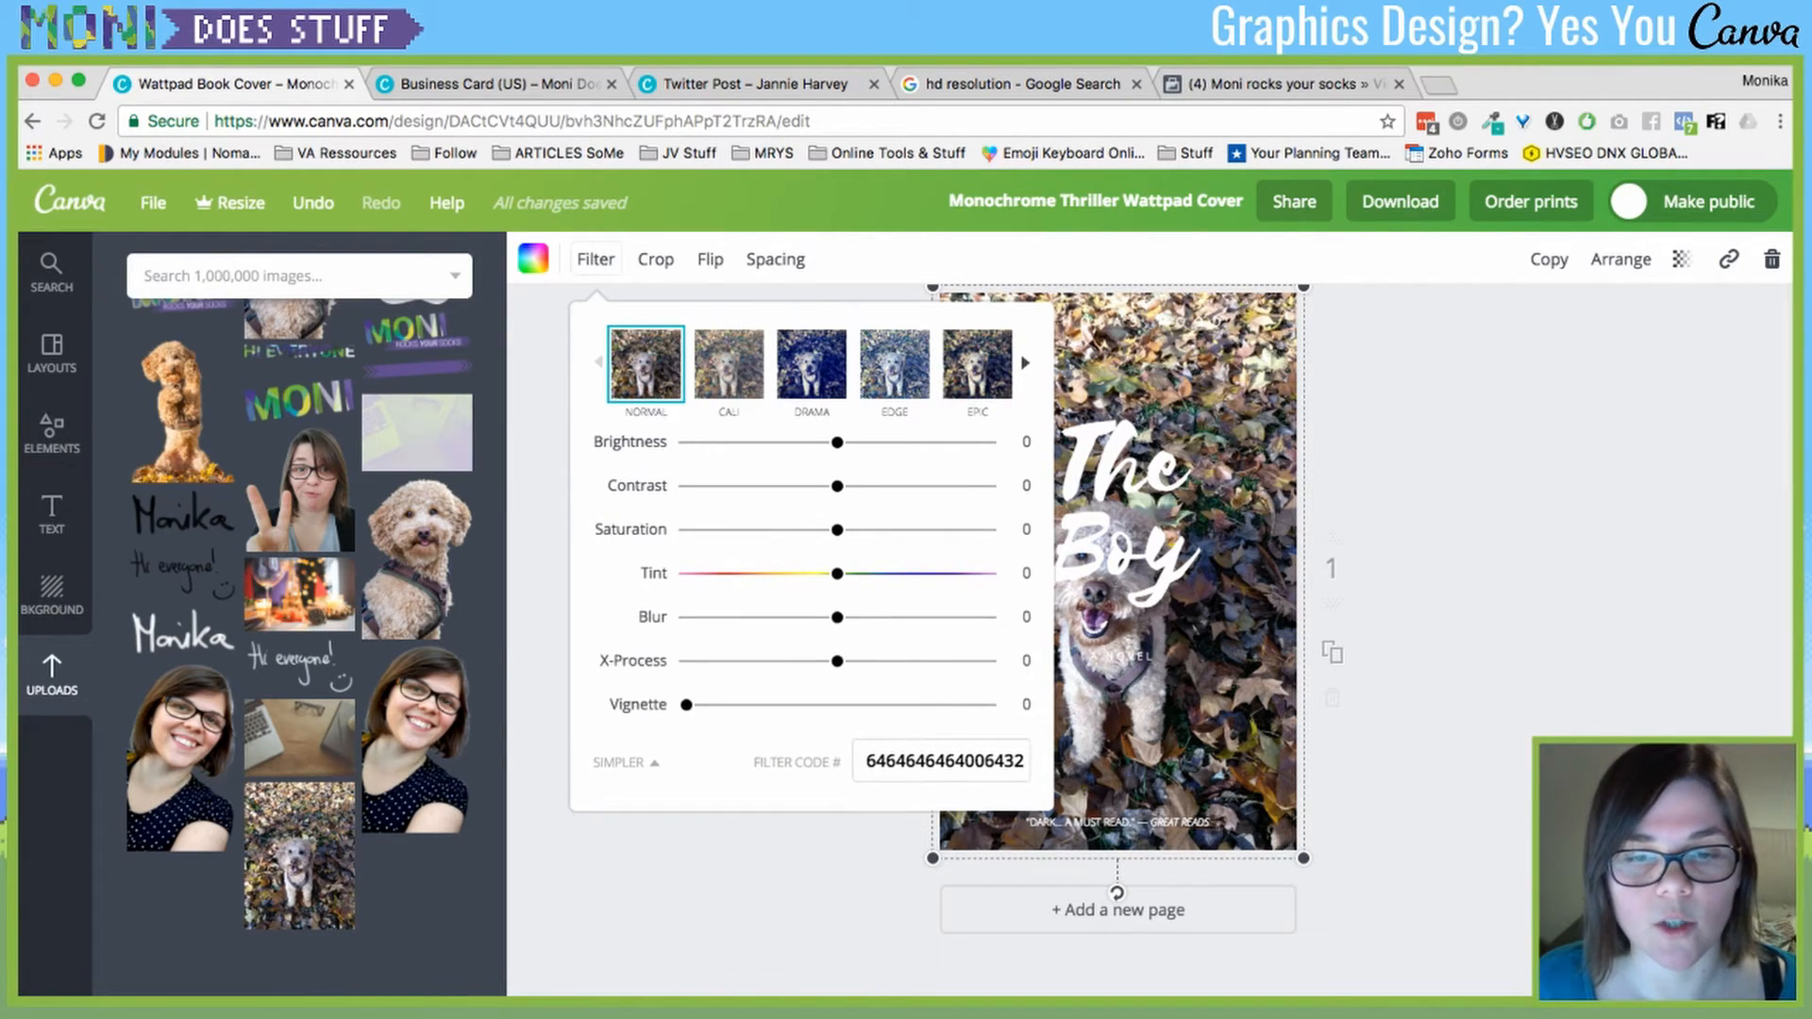
key("super+v")
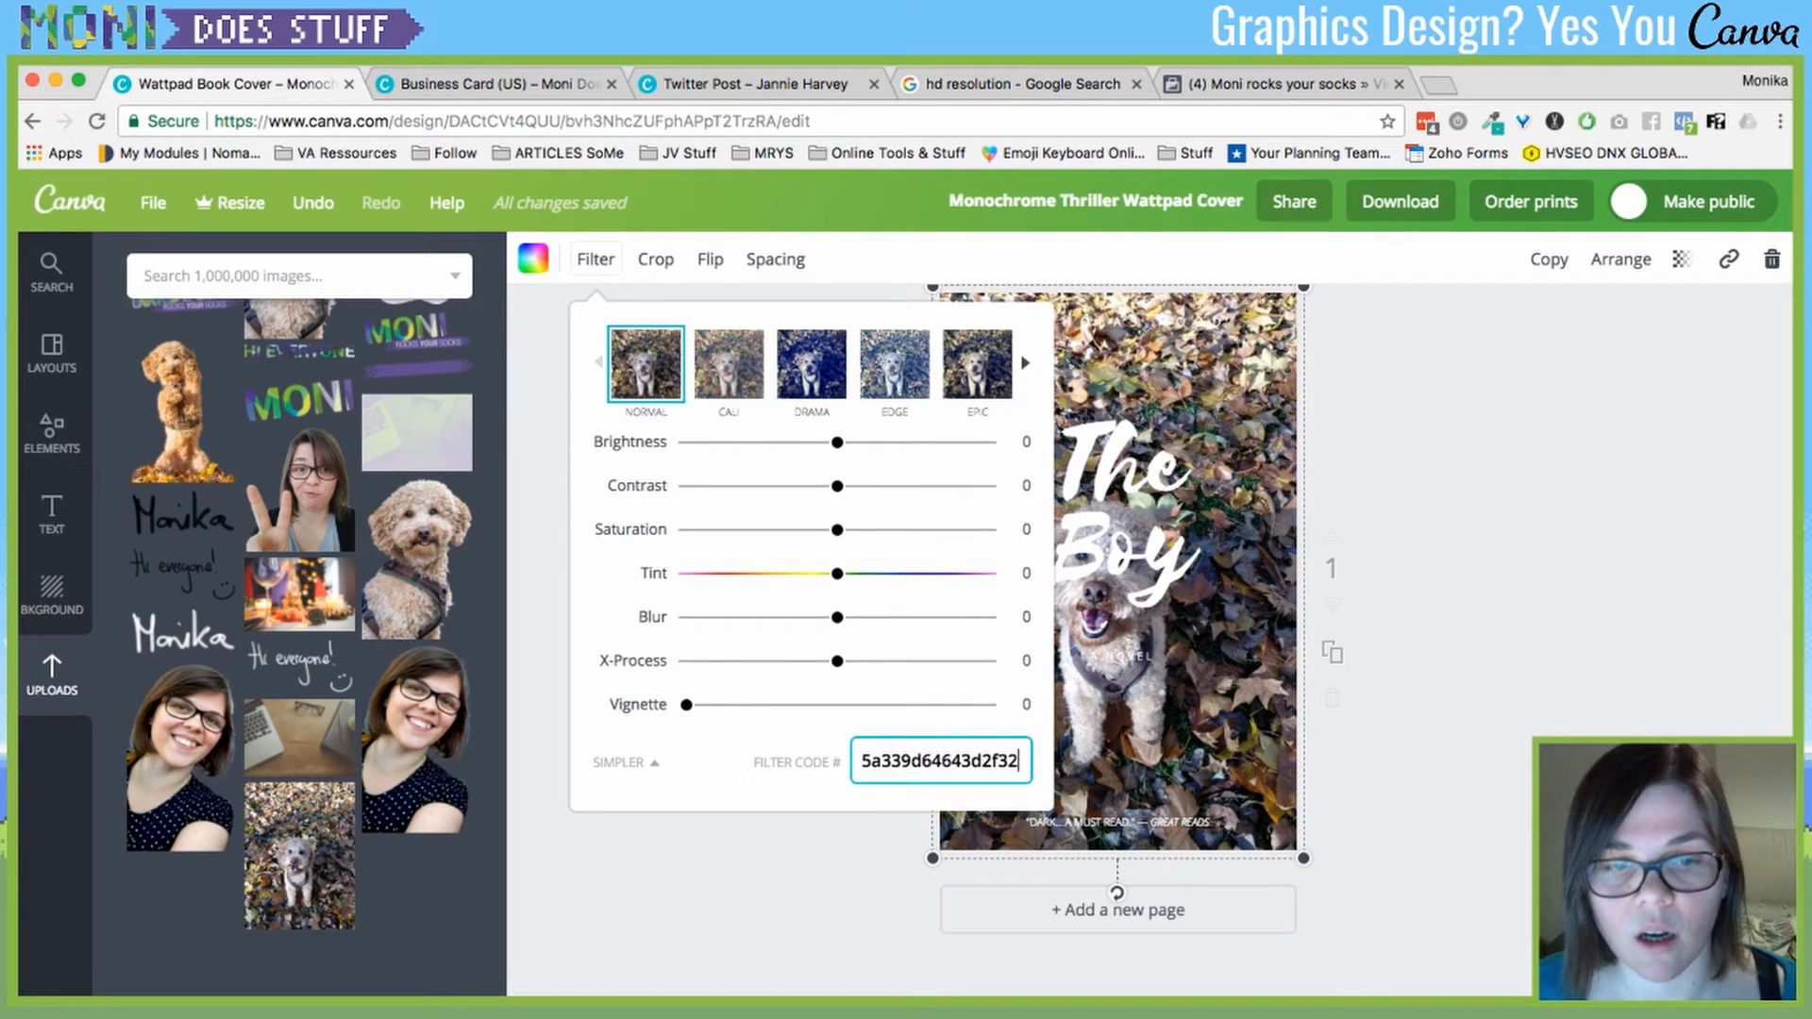
key("Return")
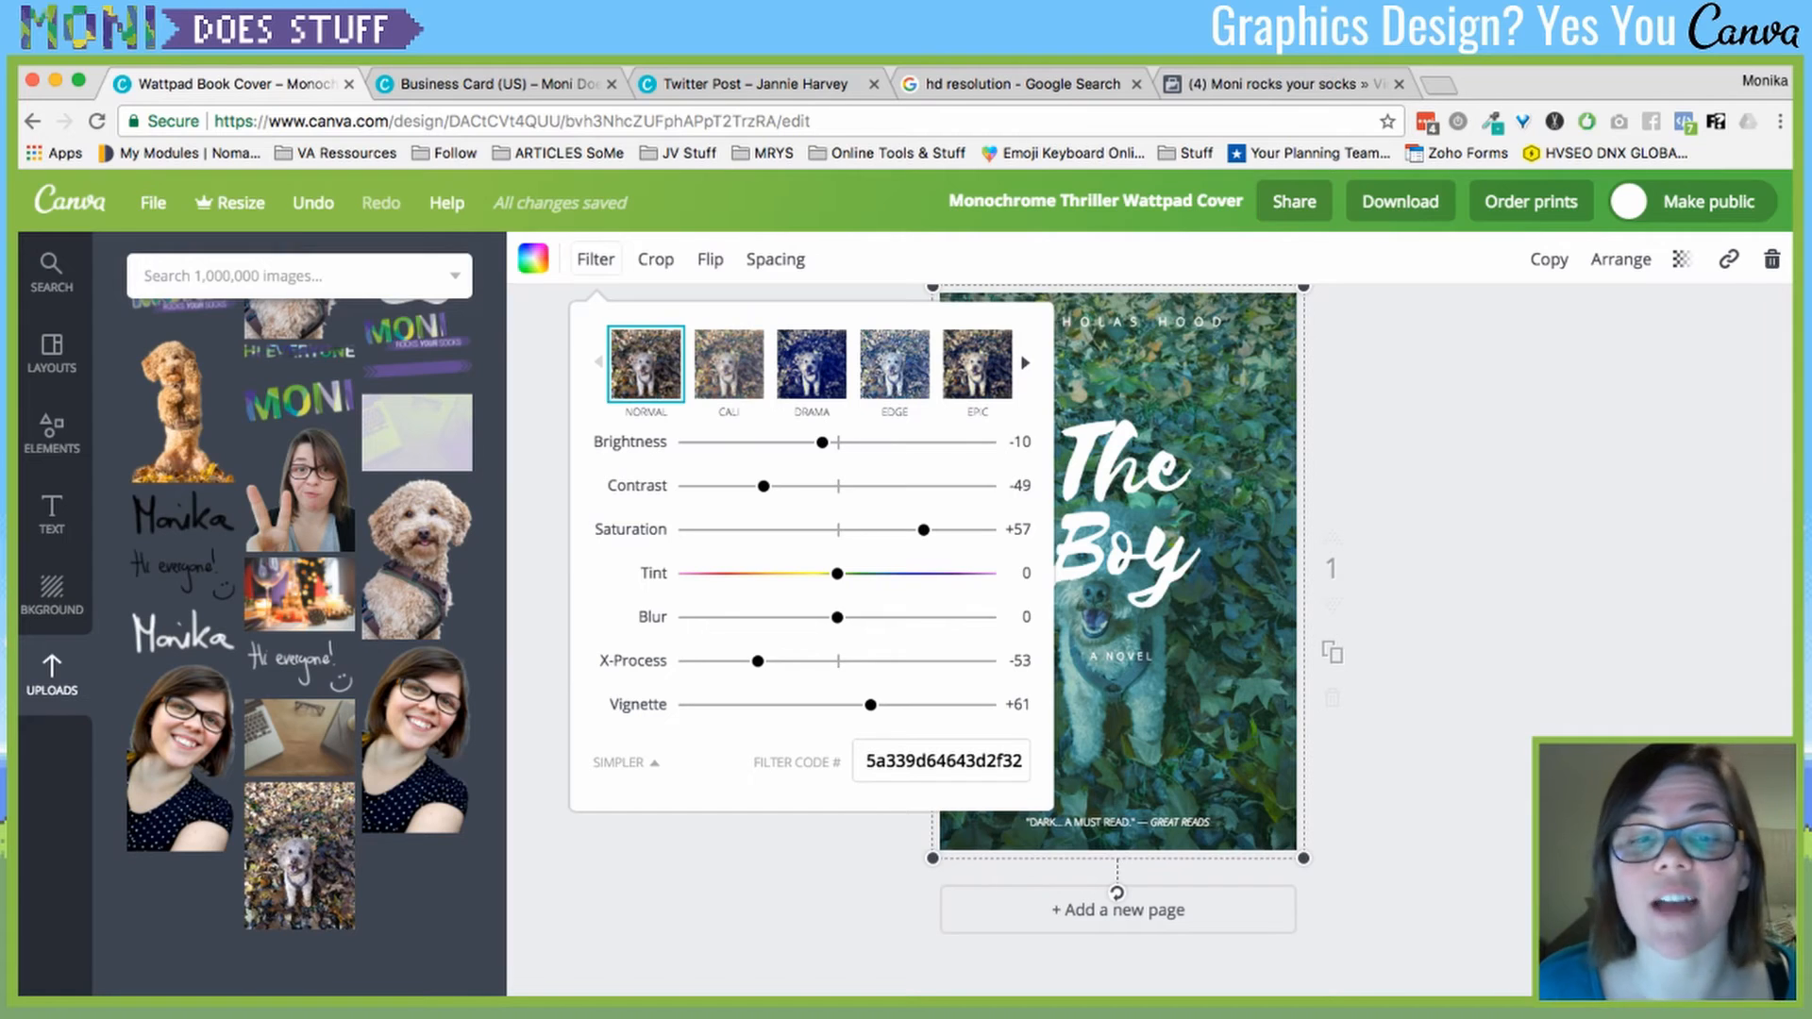
left_click(941, 761)
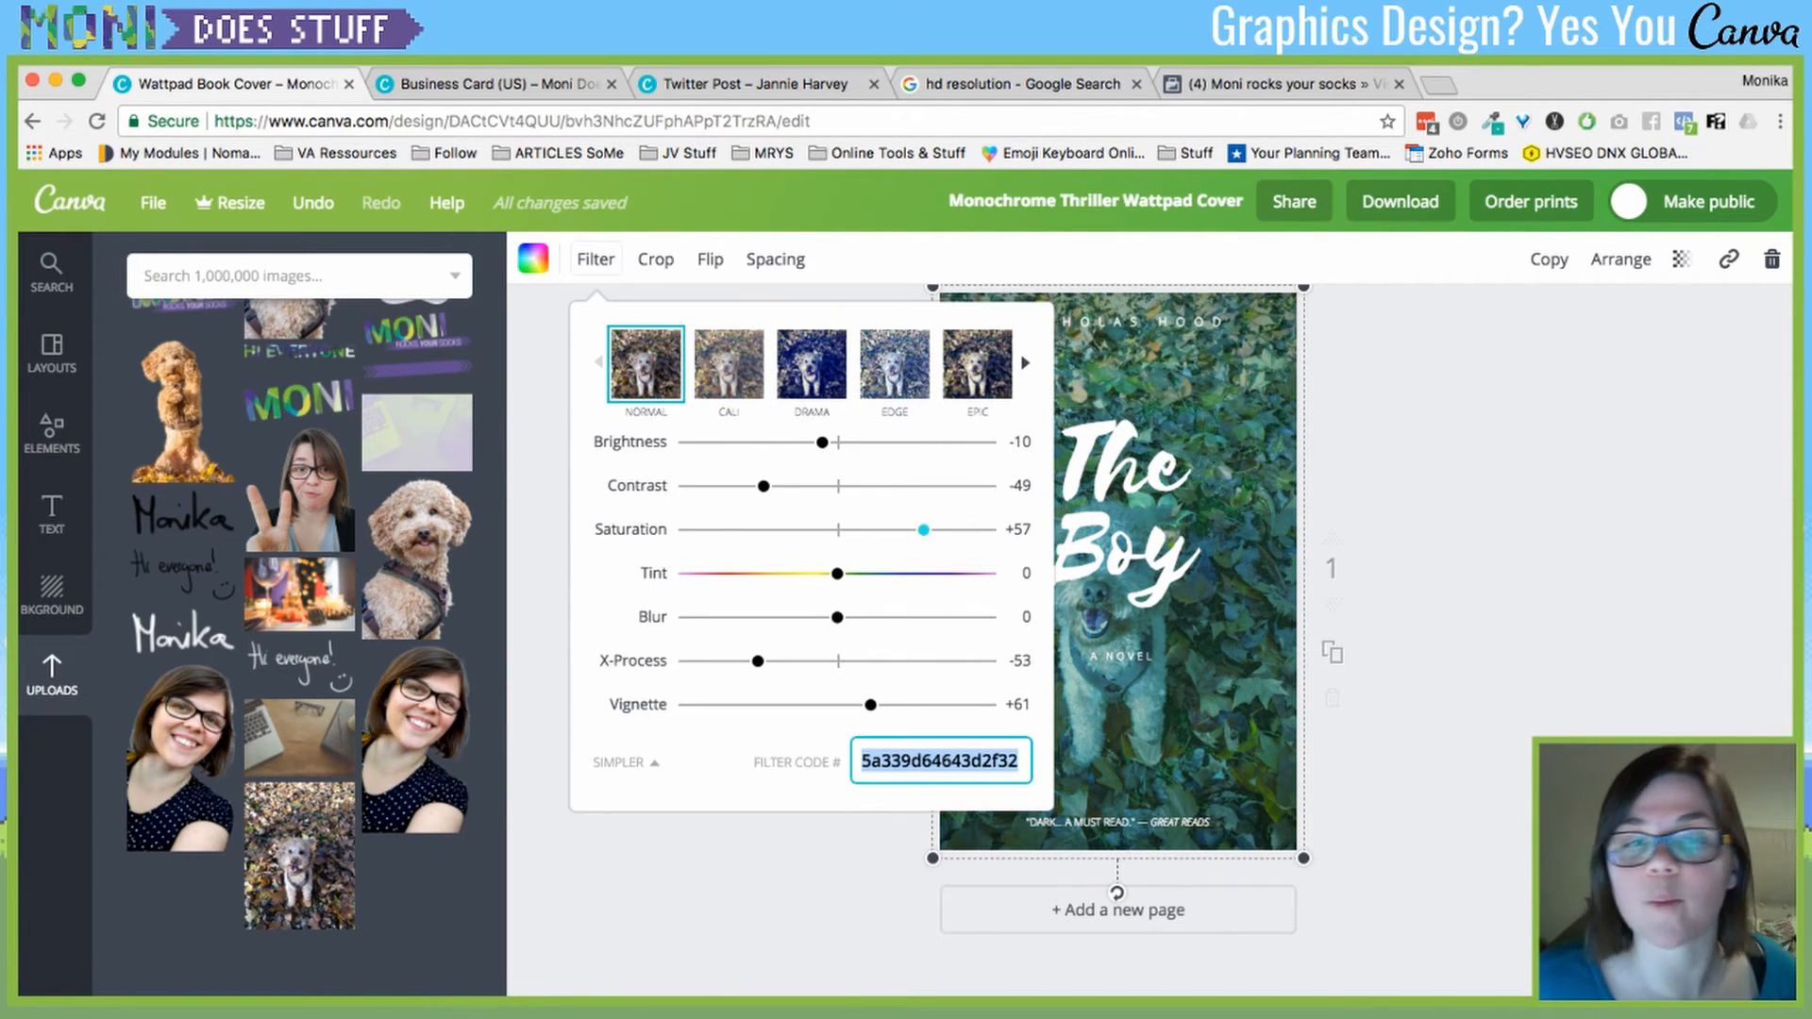
left_click(894, 364)
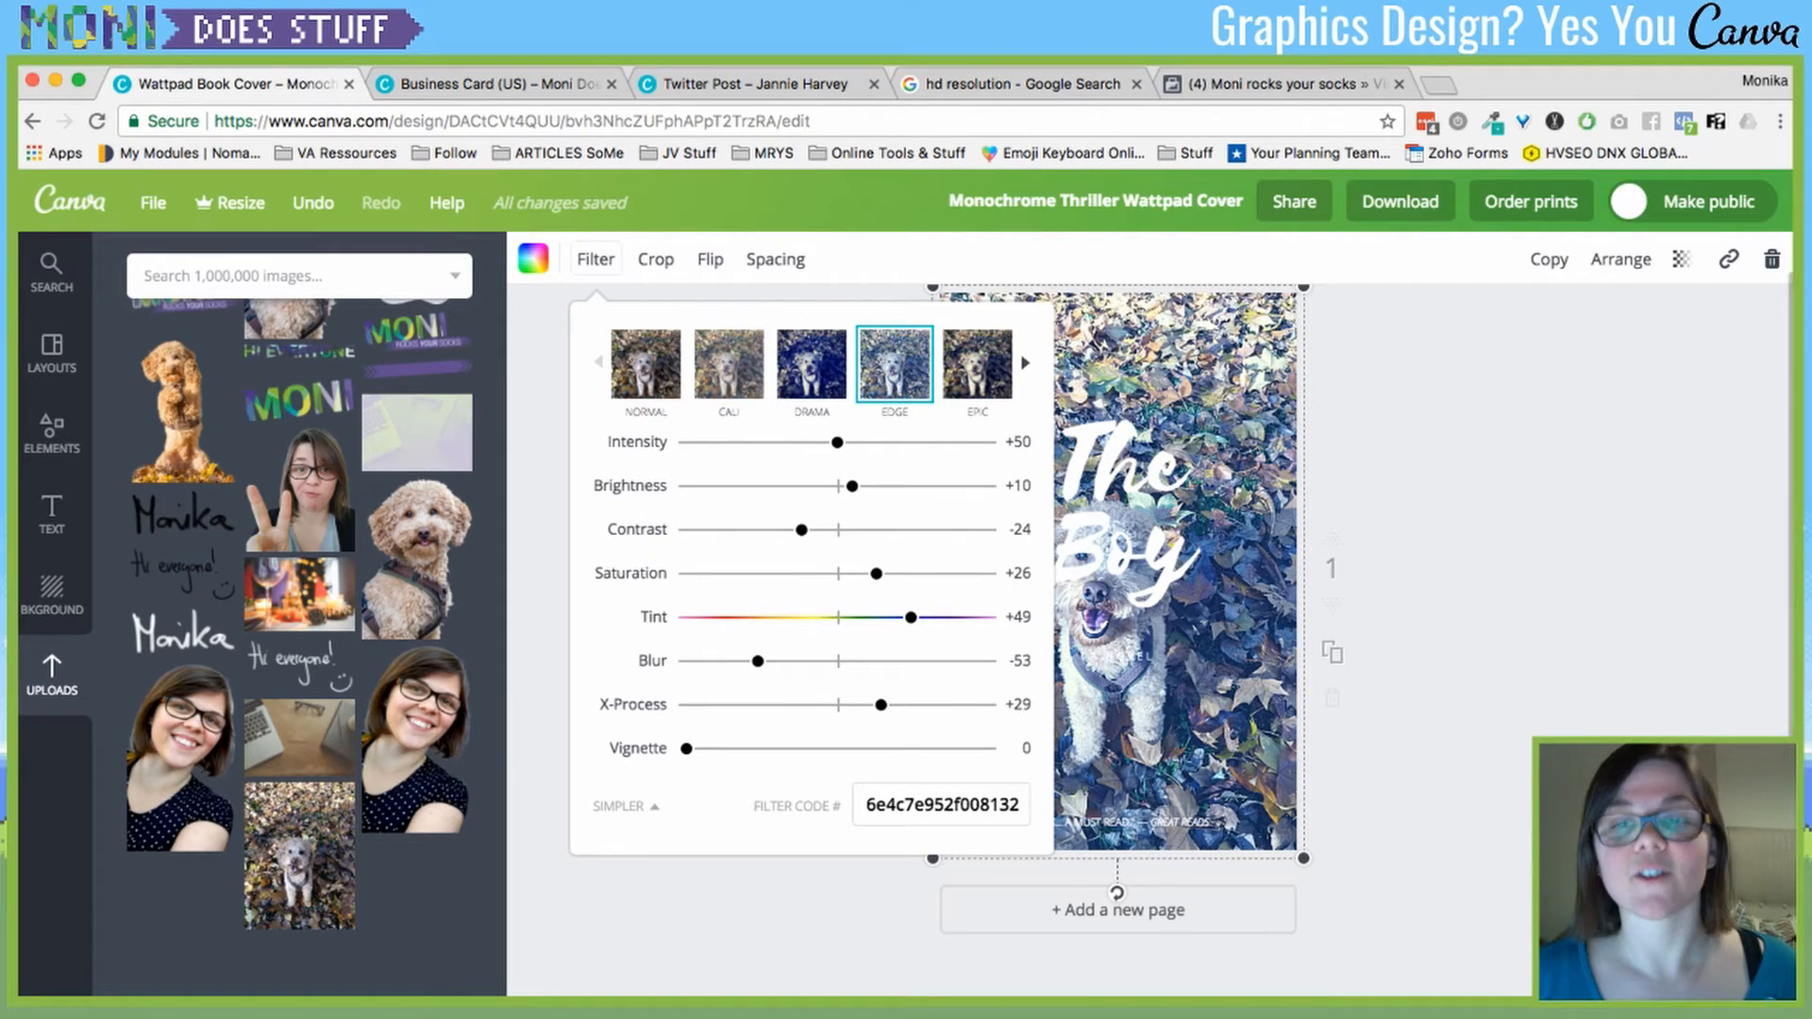
left_click(1123, 528)
left_click_drag(1123, 514, 1187, 417)
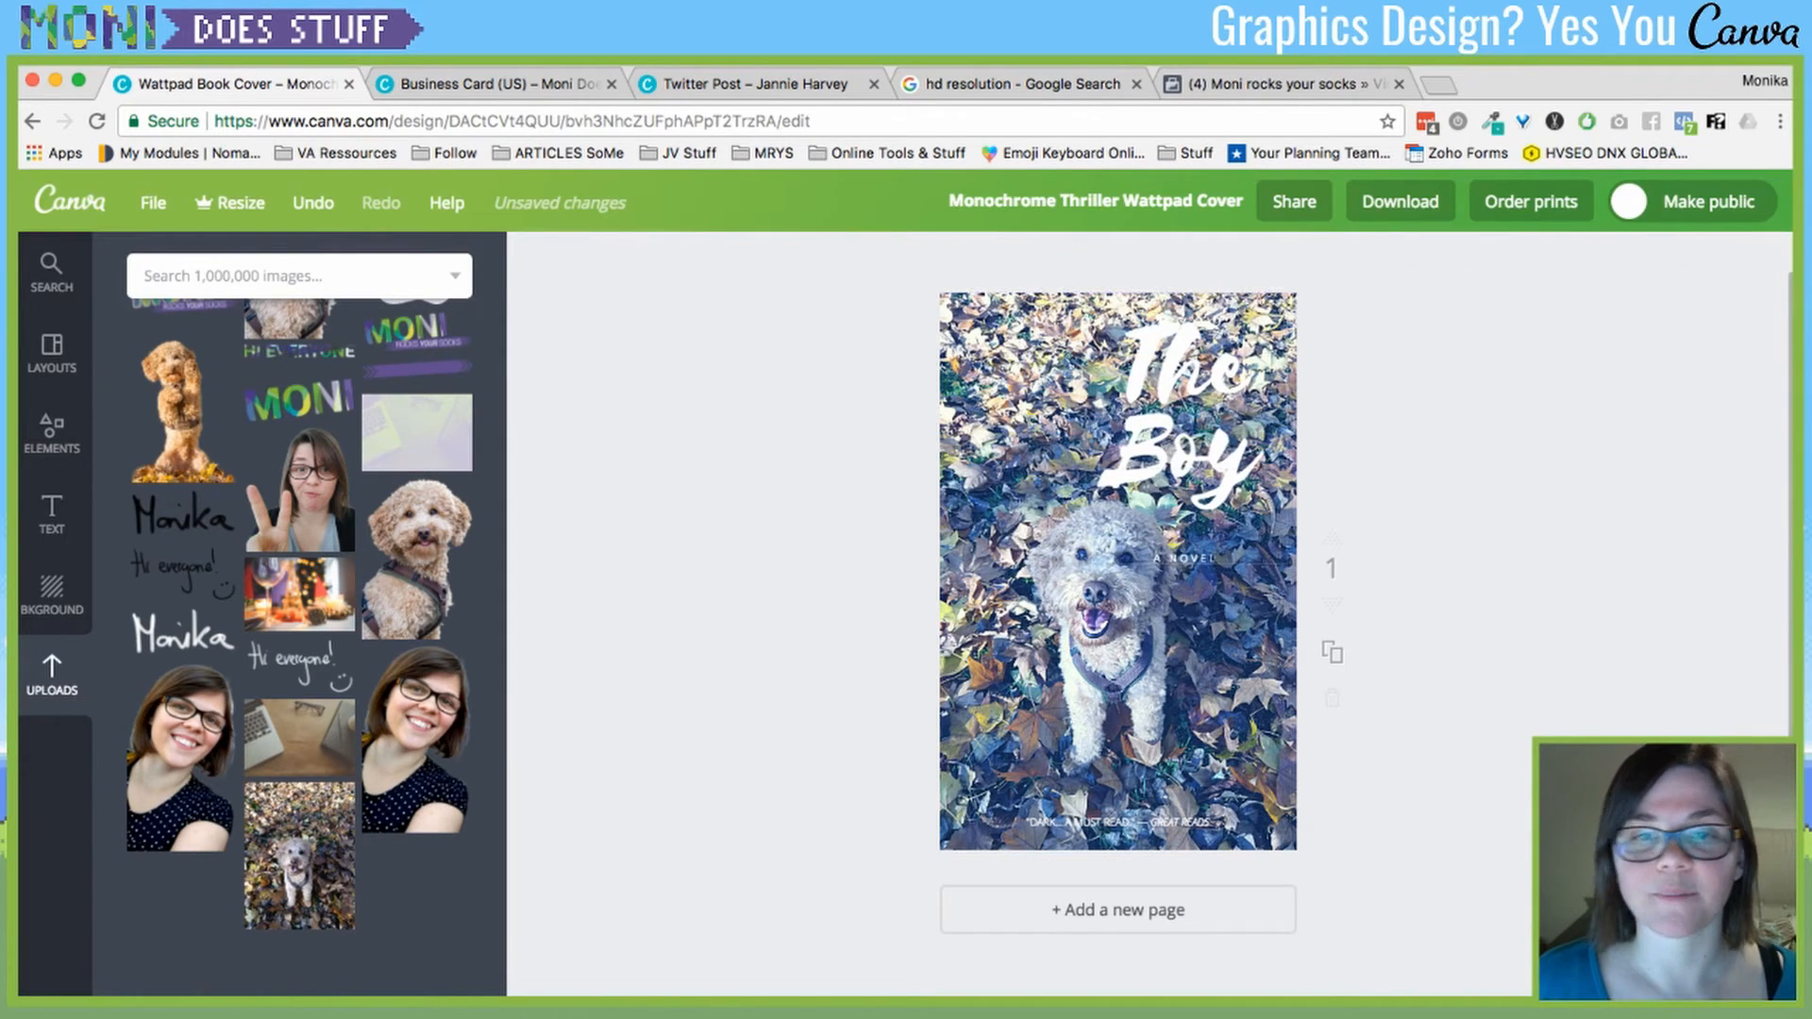
- Change the title text to 'The dog Who peed!'
left_click(1118, 660)
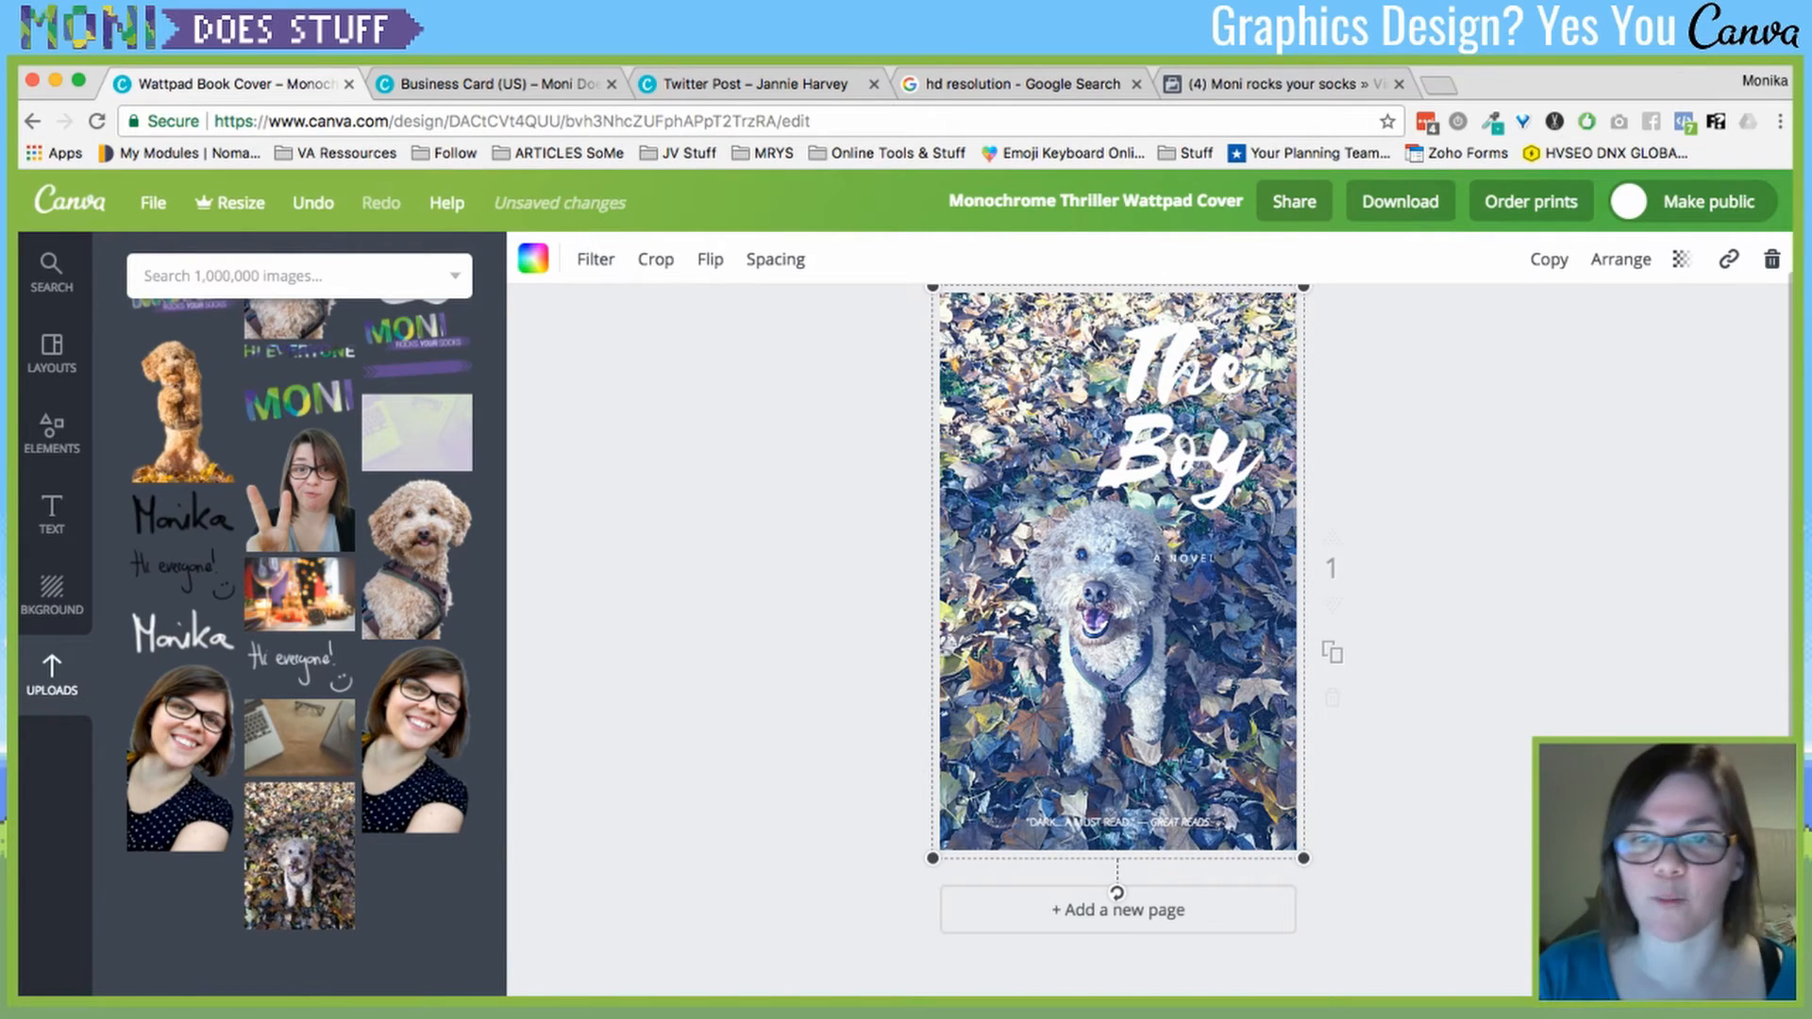
key("ctrl+z")
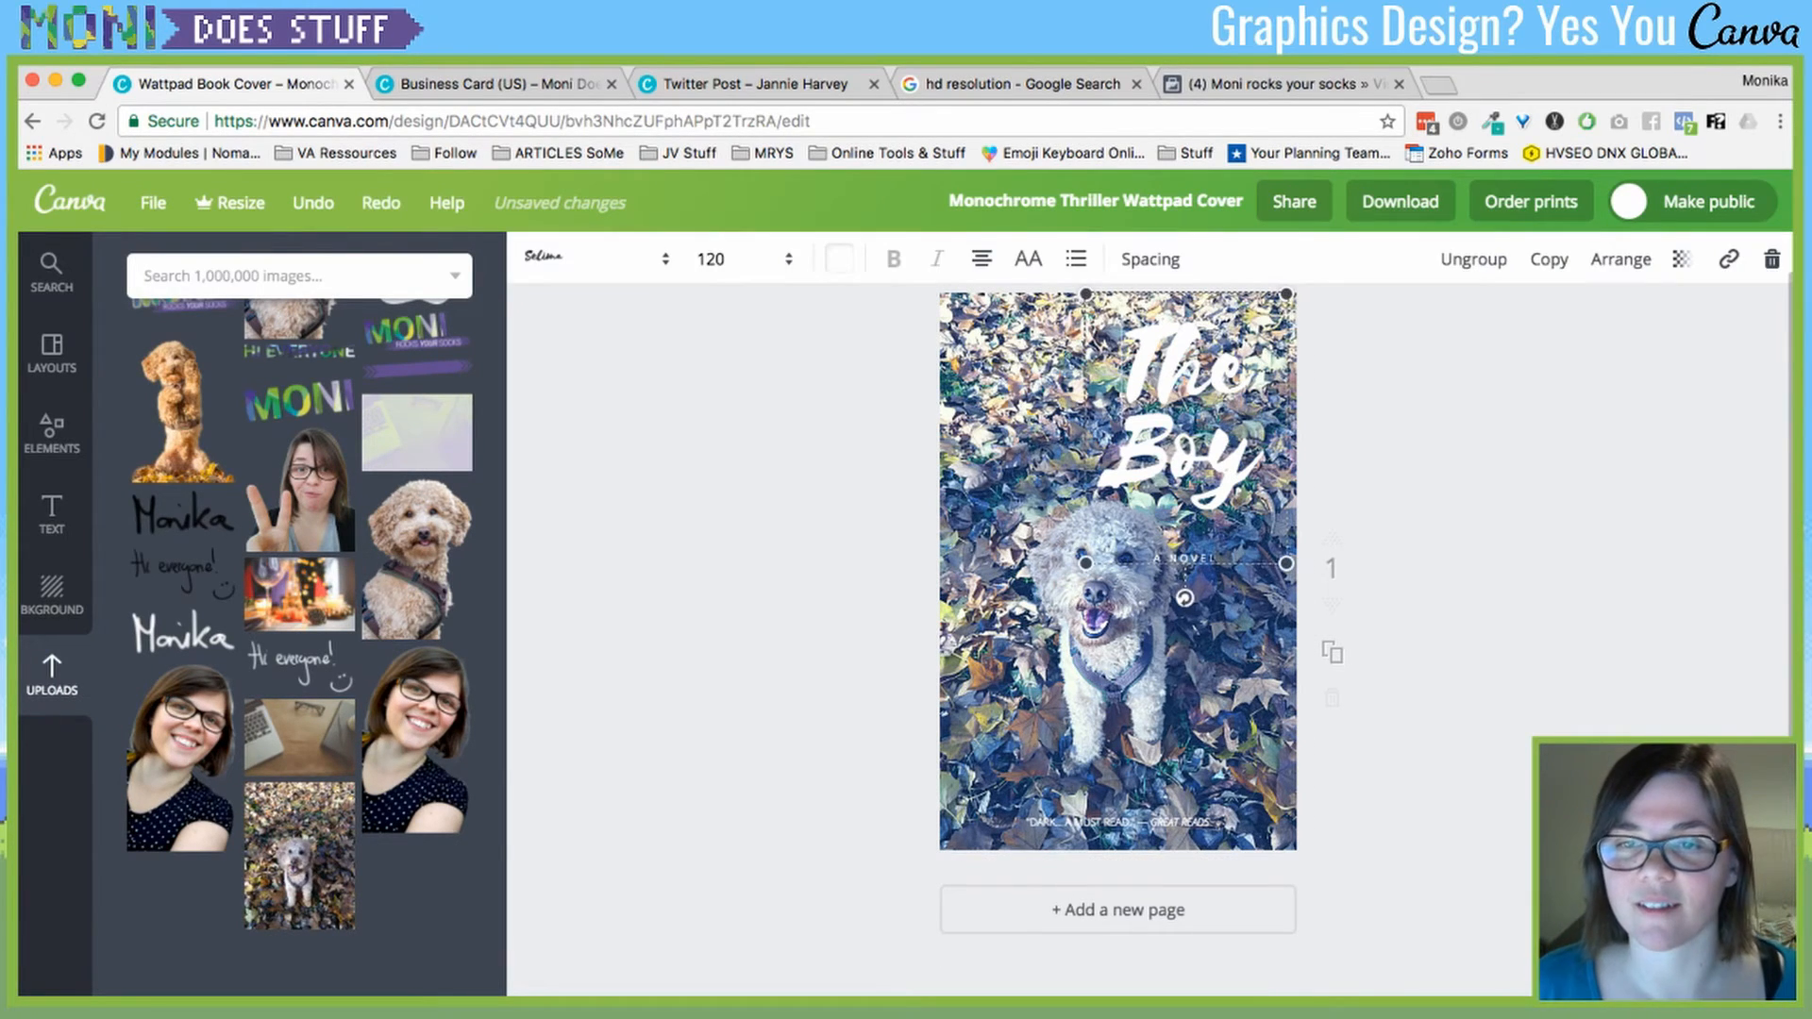
key("Return")
type("Who")
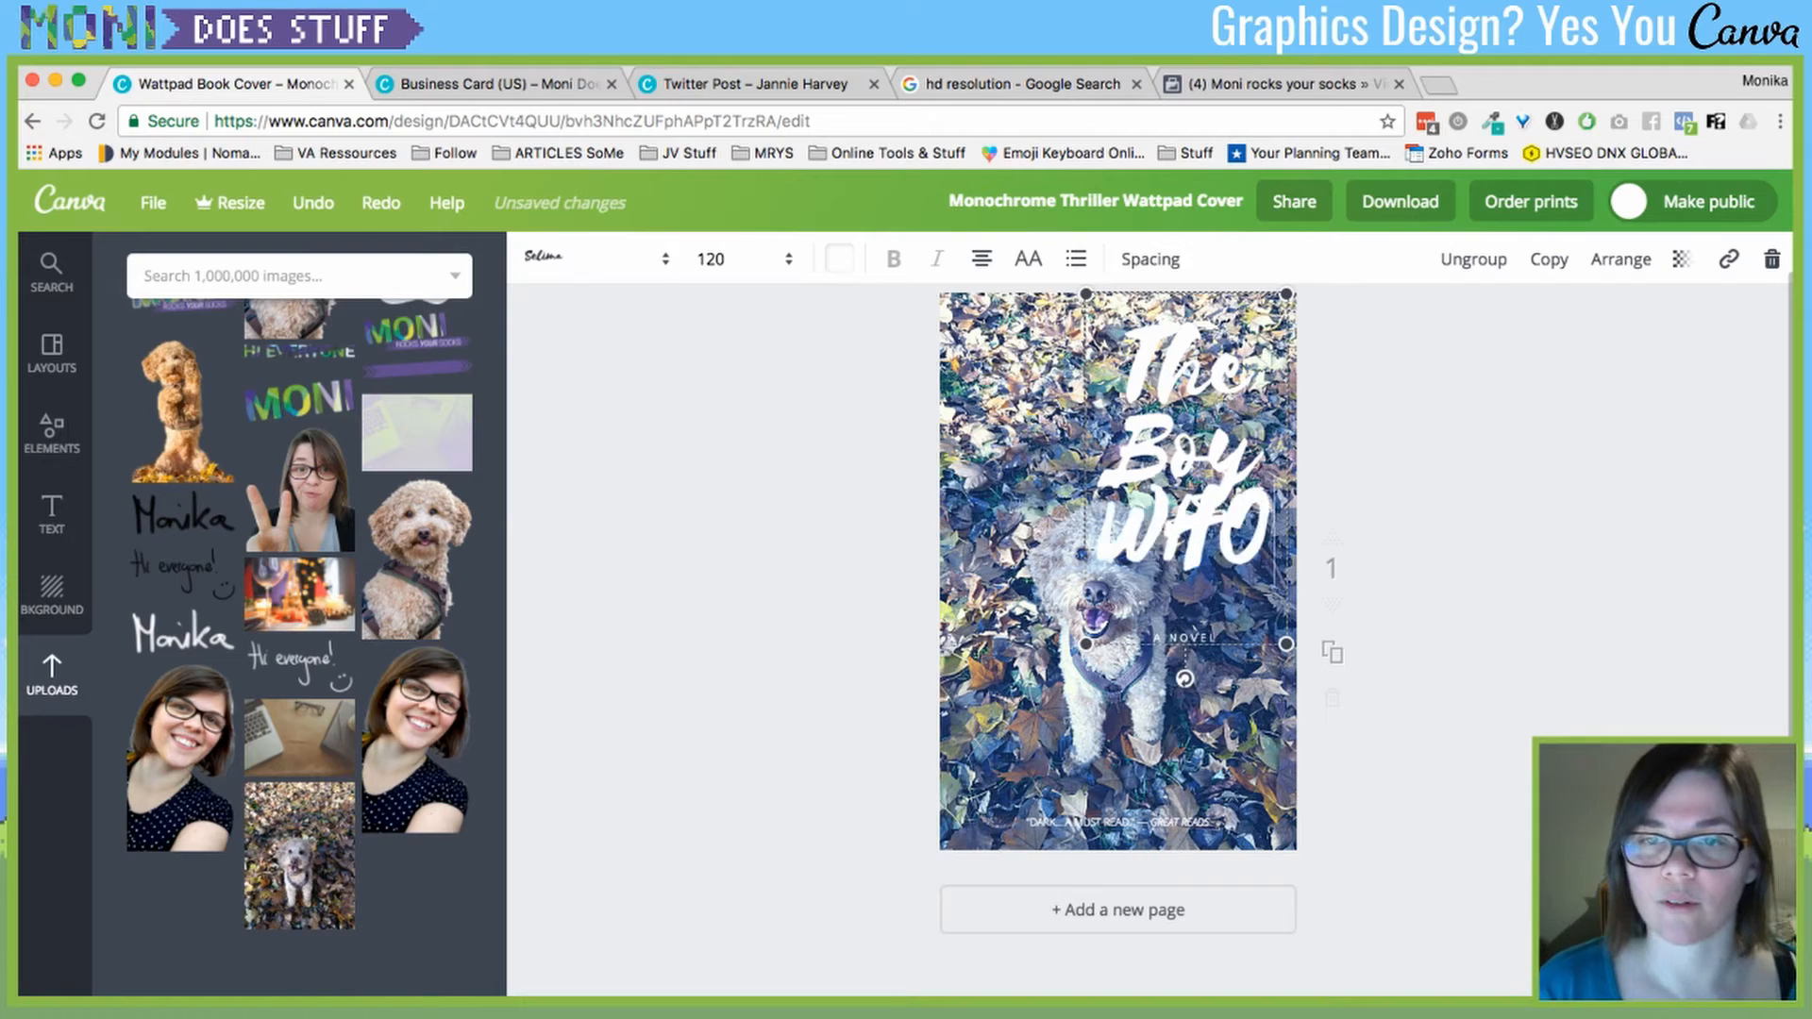
type(" peed !")
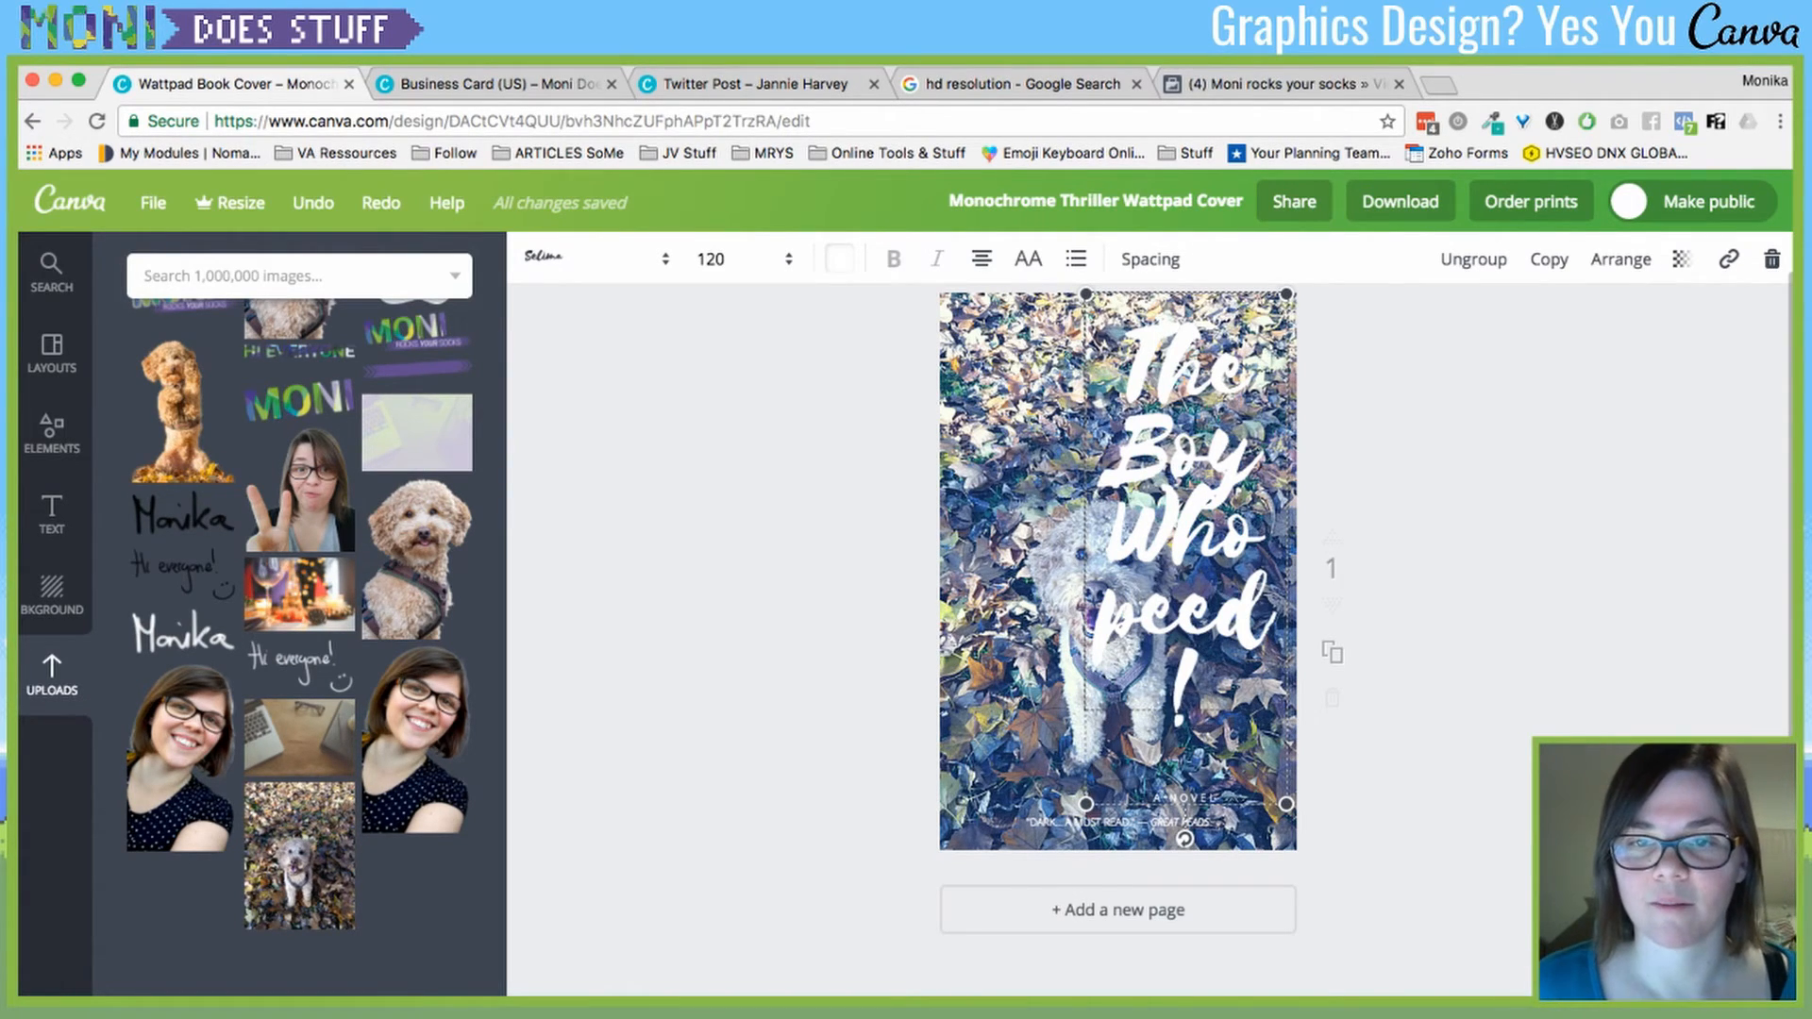
double_click(1173, 451)
type("dog")
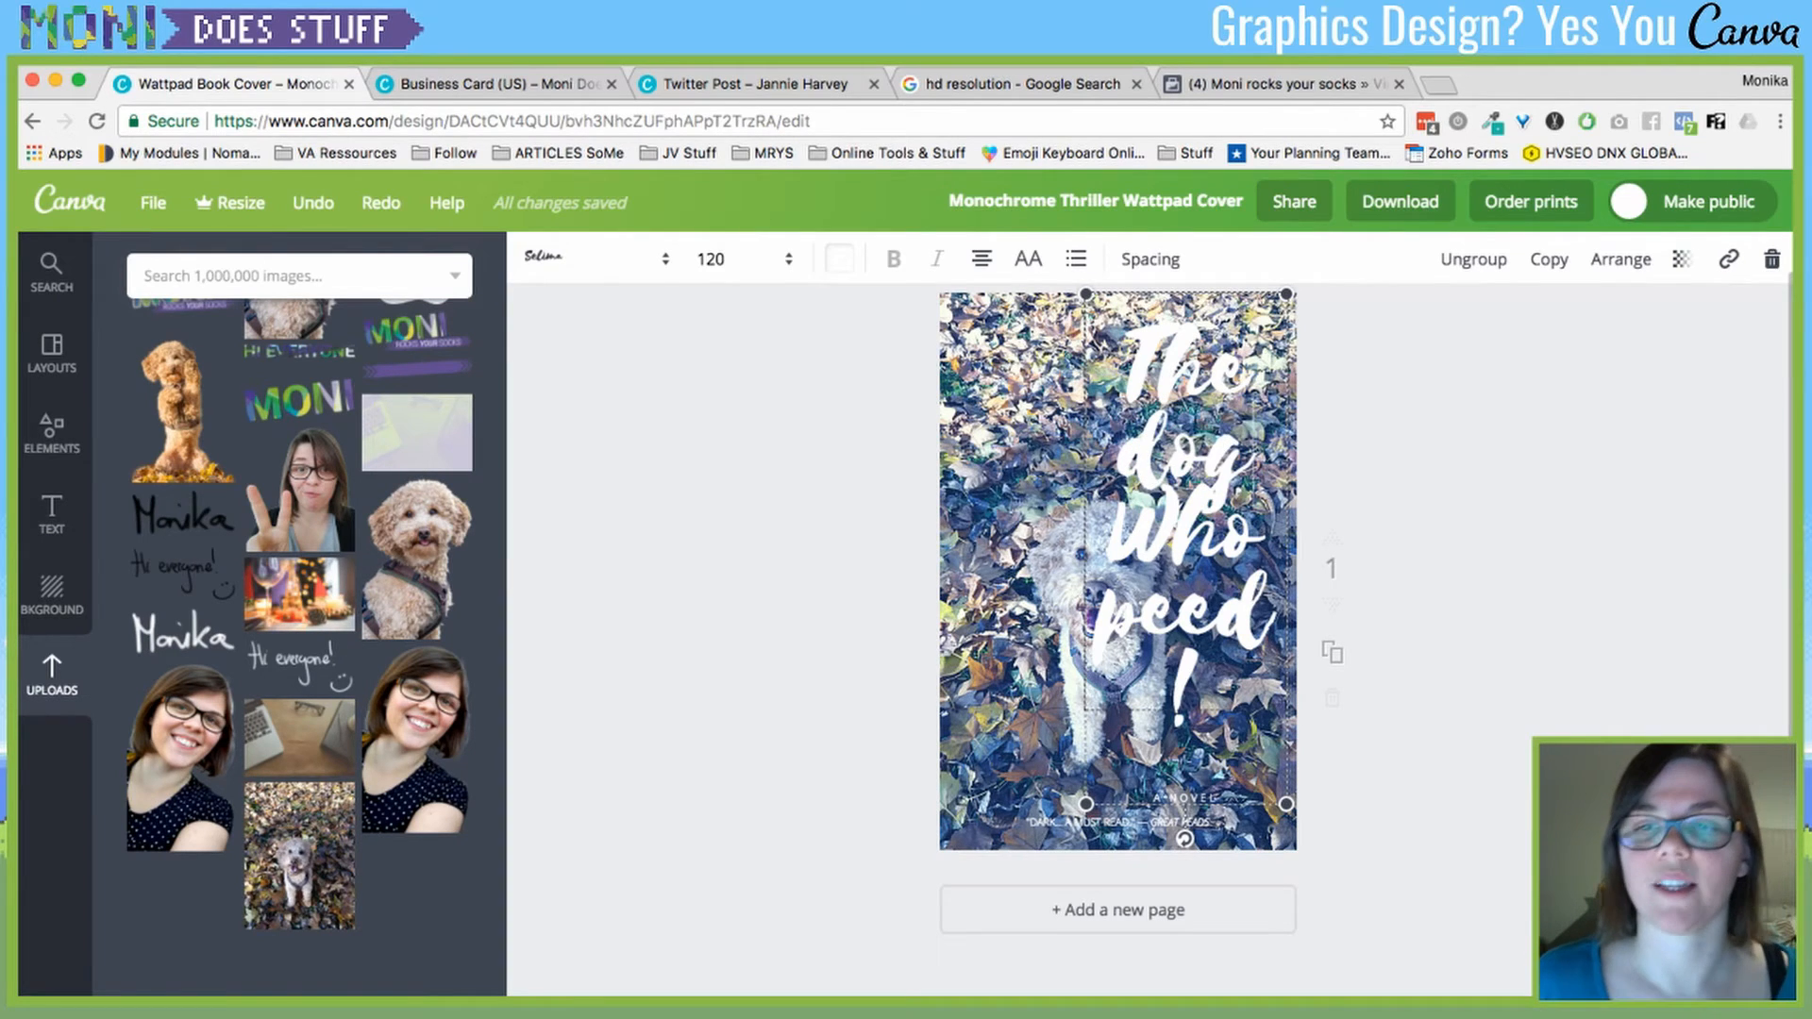
- Set the title to font size 88 and move it down beside the dog
scroll(1173, 451, "down", 1)
key("super+a")
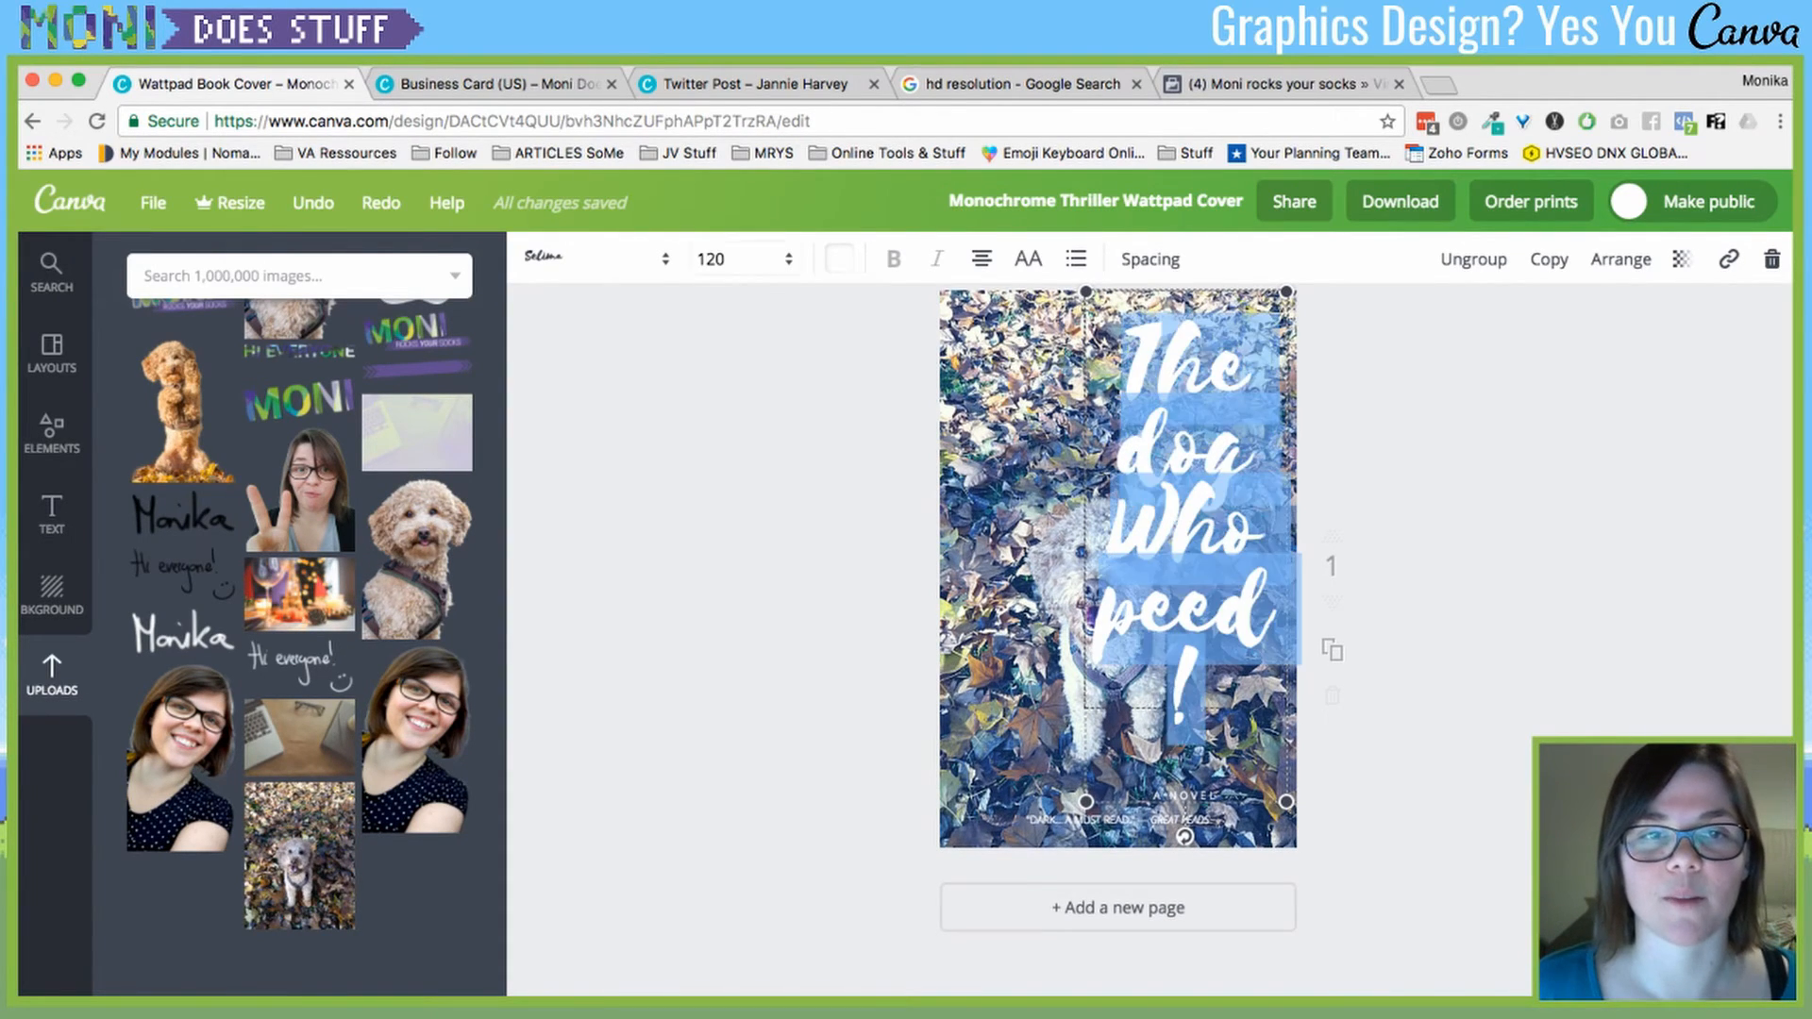
left_click(738, 259)
left_click(709, 648)
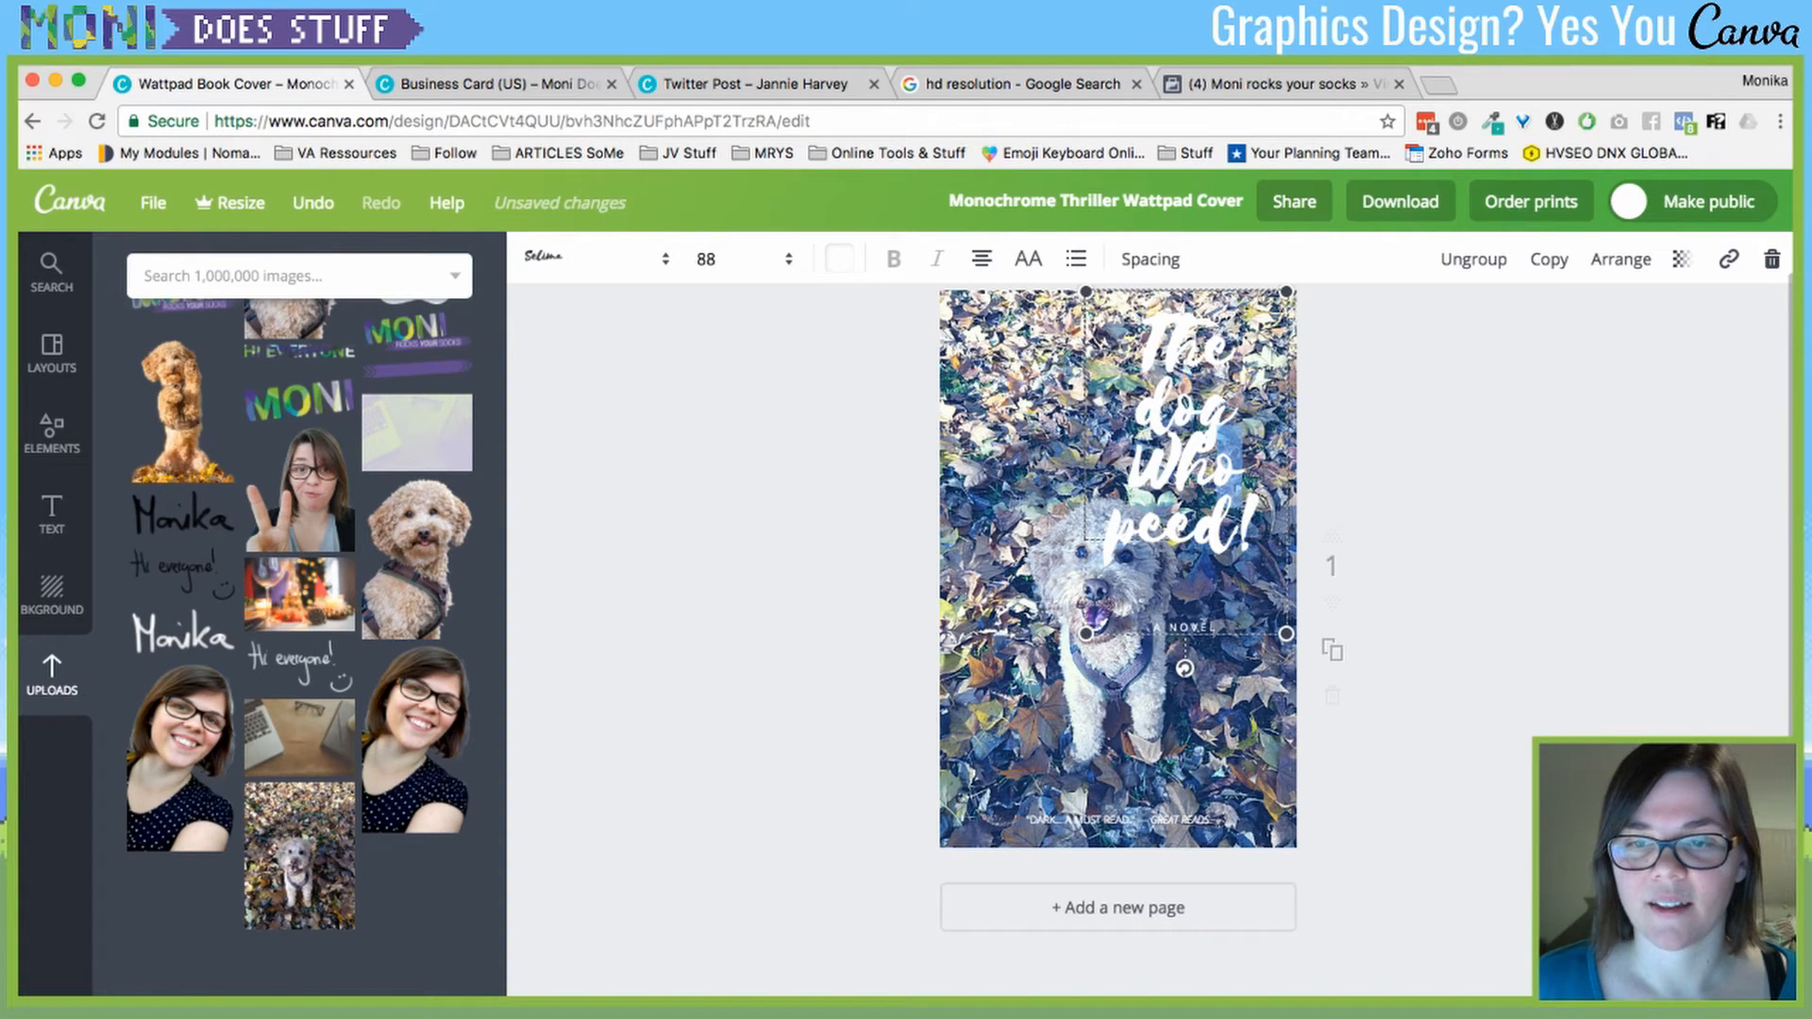
left_click_drag(1191, 528, 1208, 680)
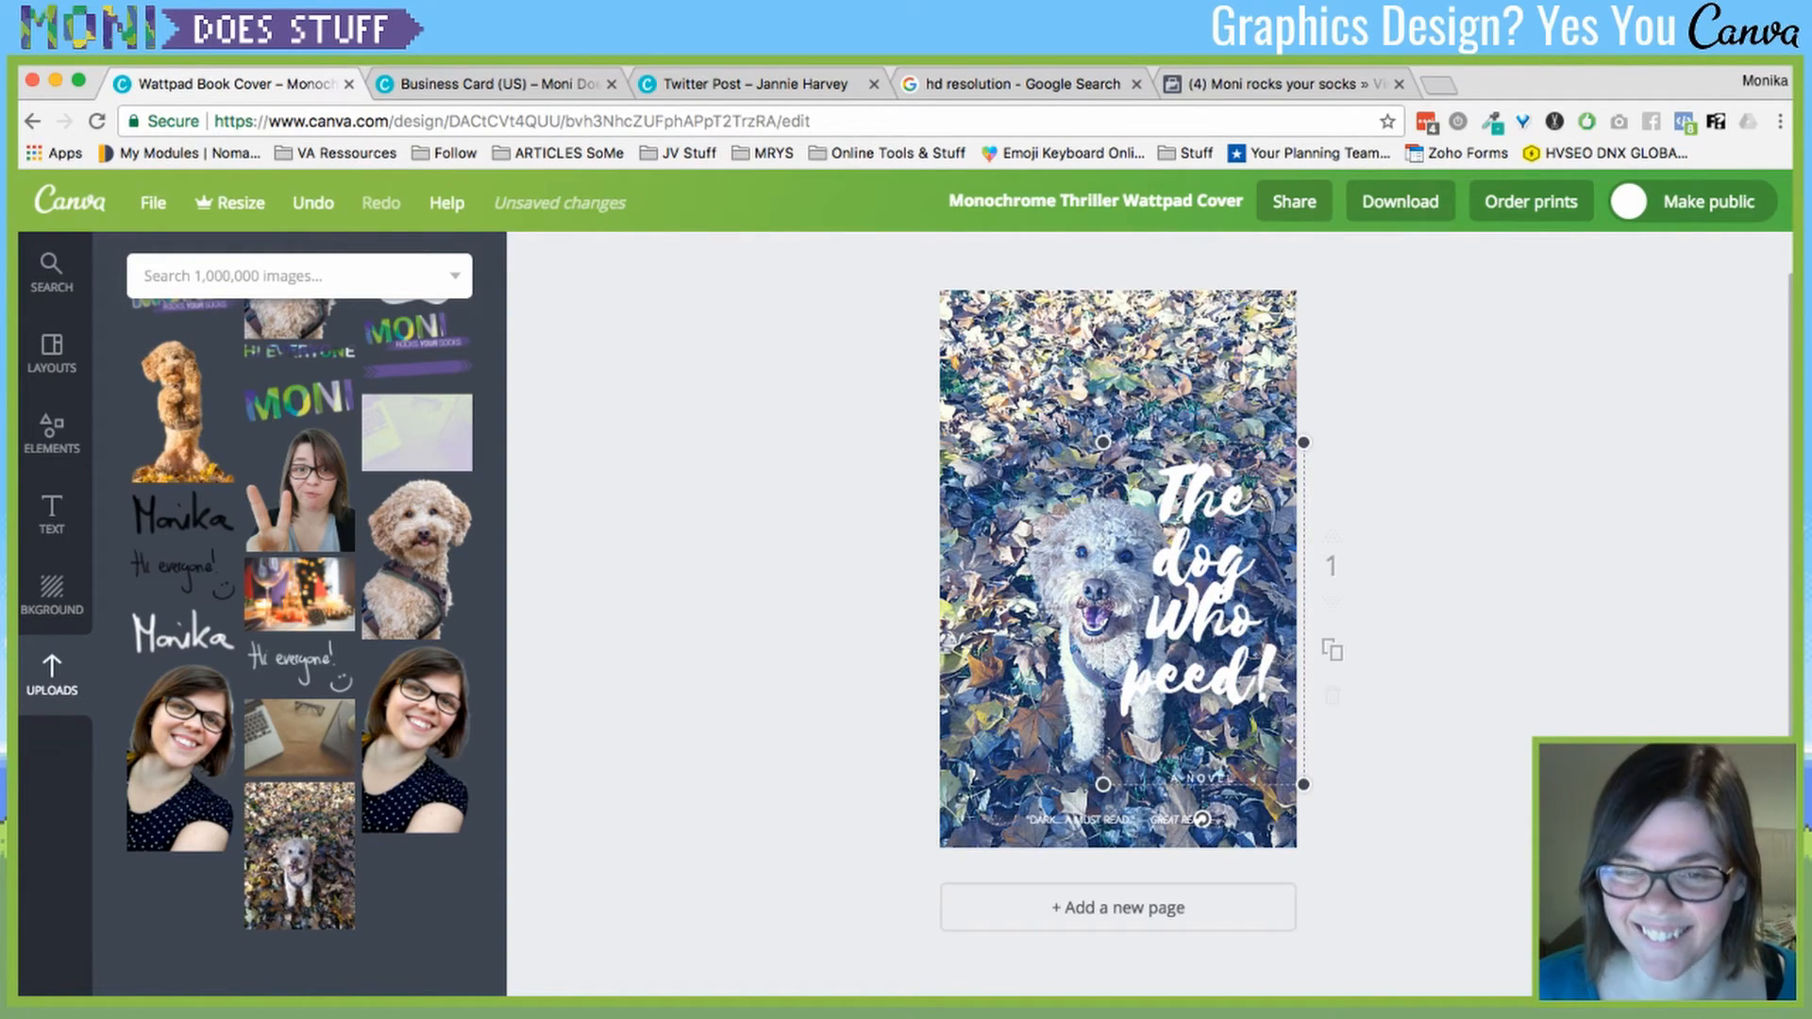
key("Escape")
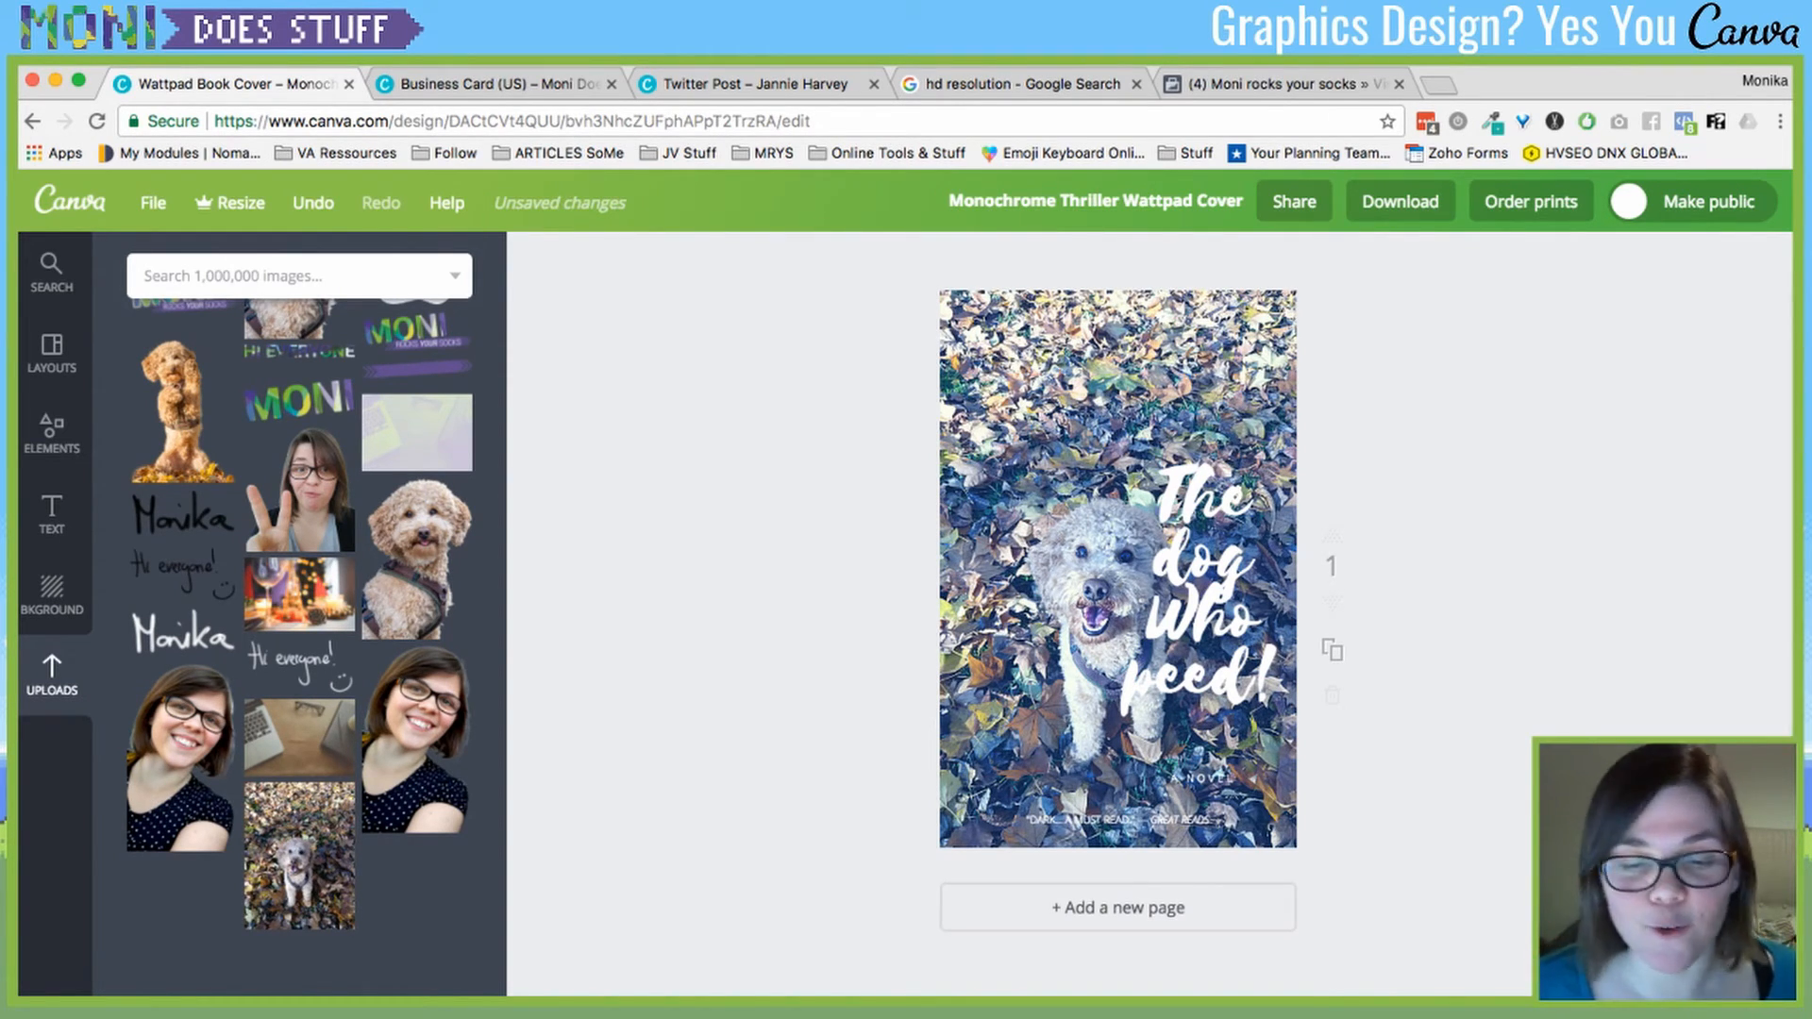
key("super+Tab")
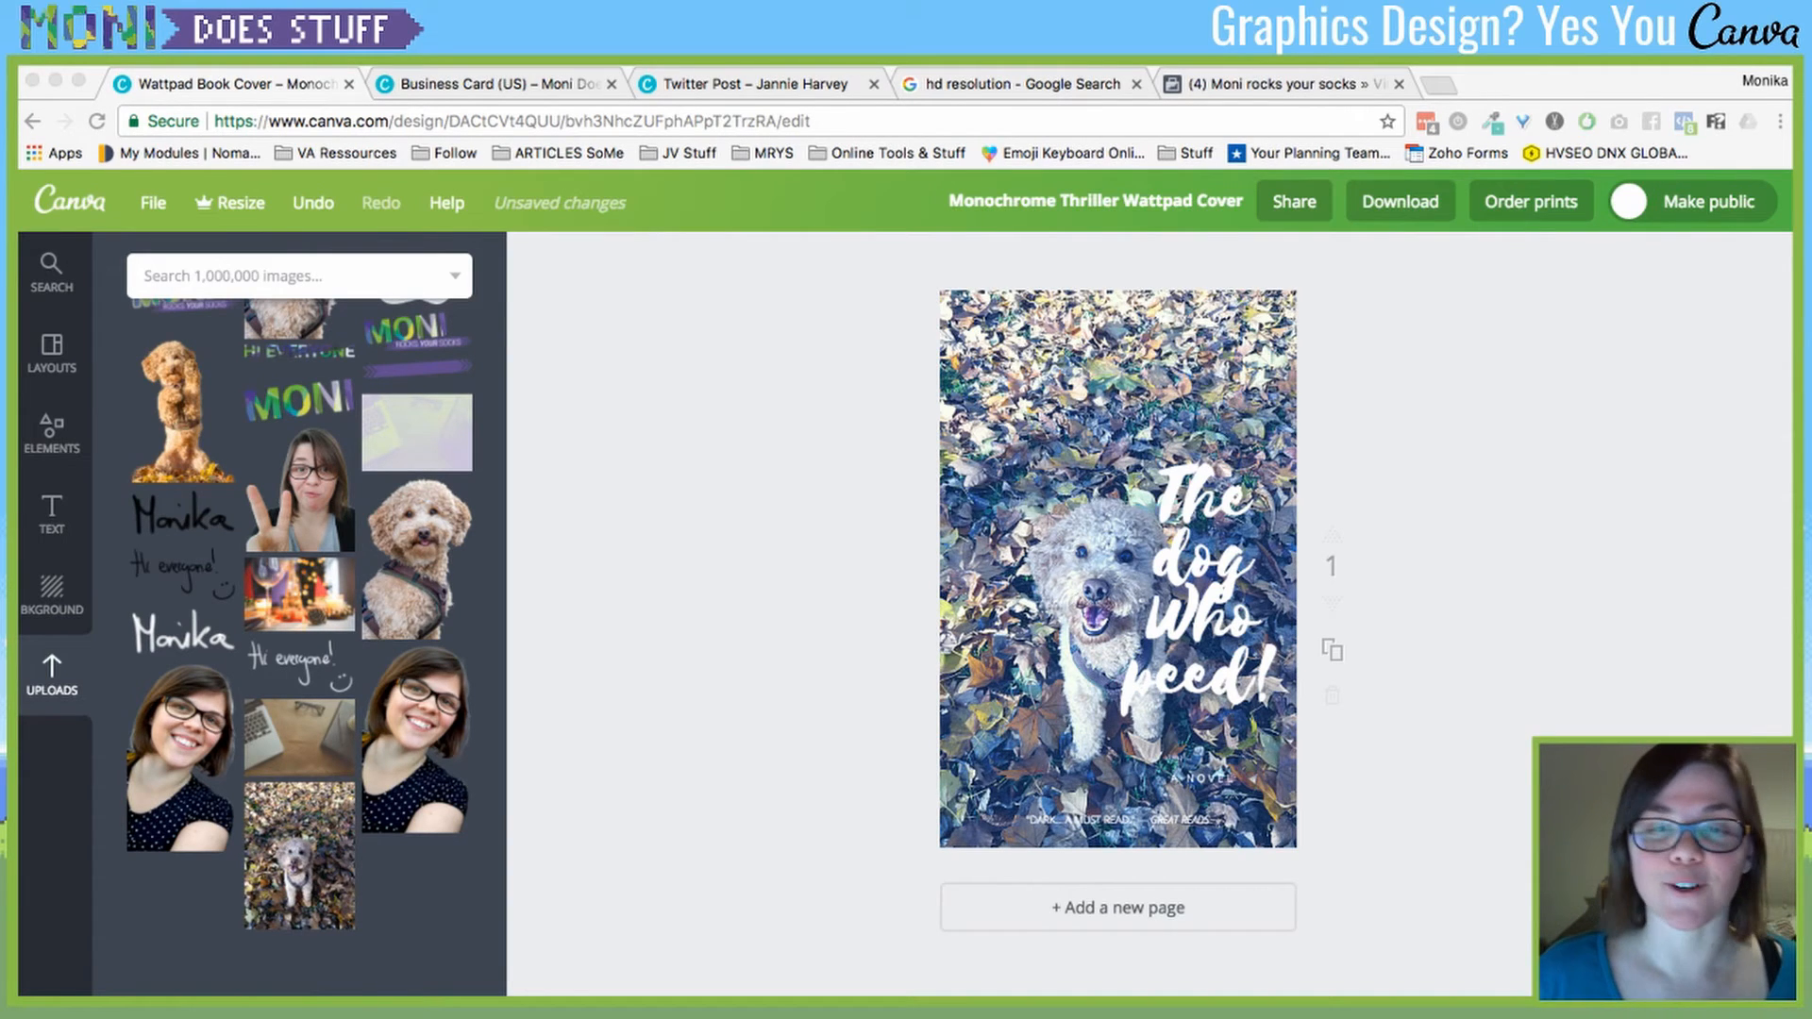